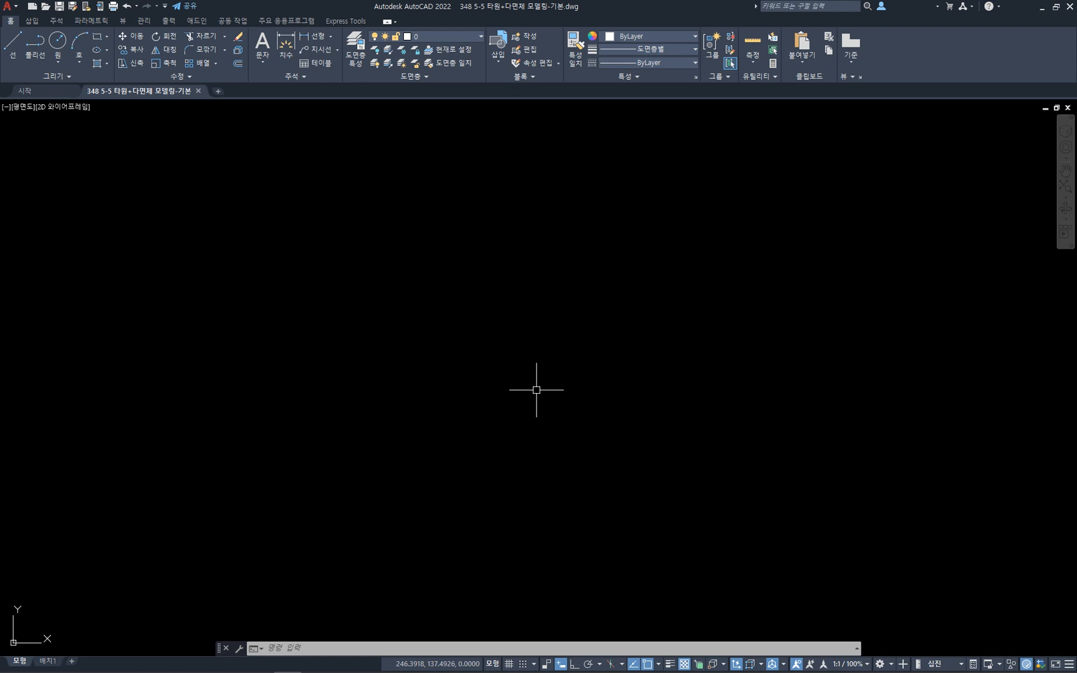
- Open the layer properties manager and create a new layer named 외형선
type("l")
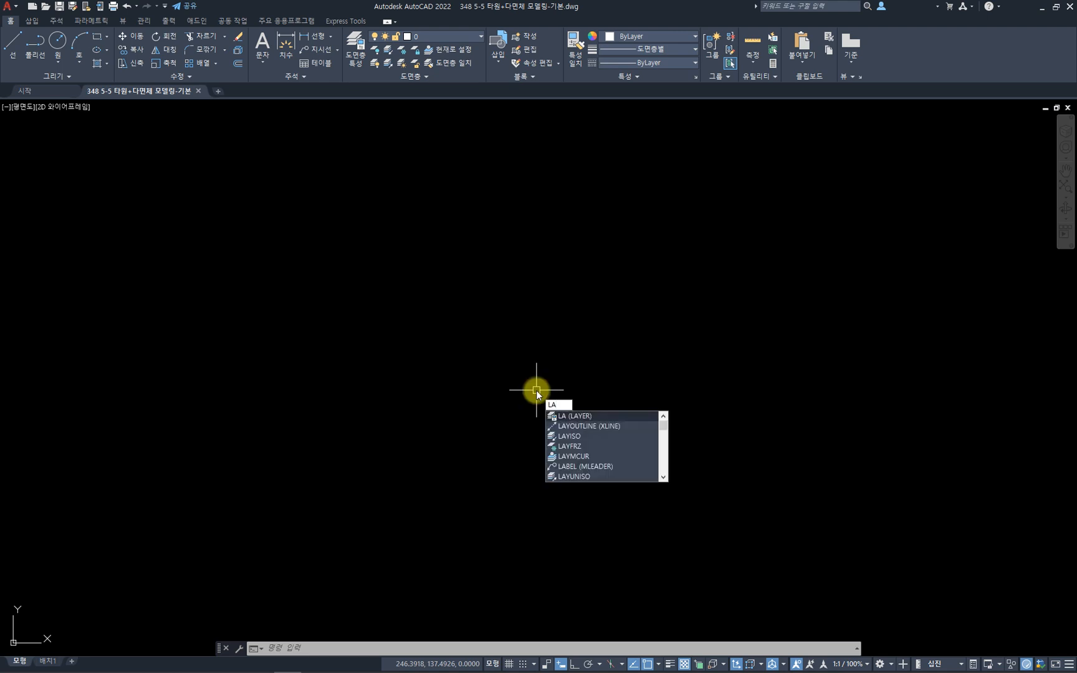
key("Return")
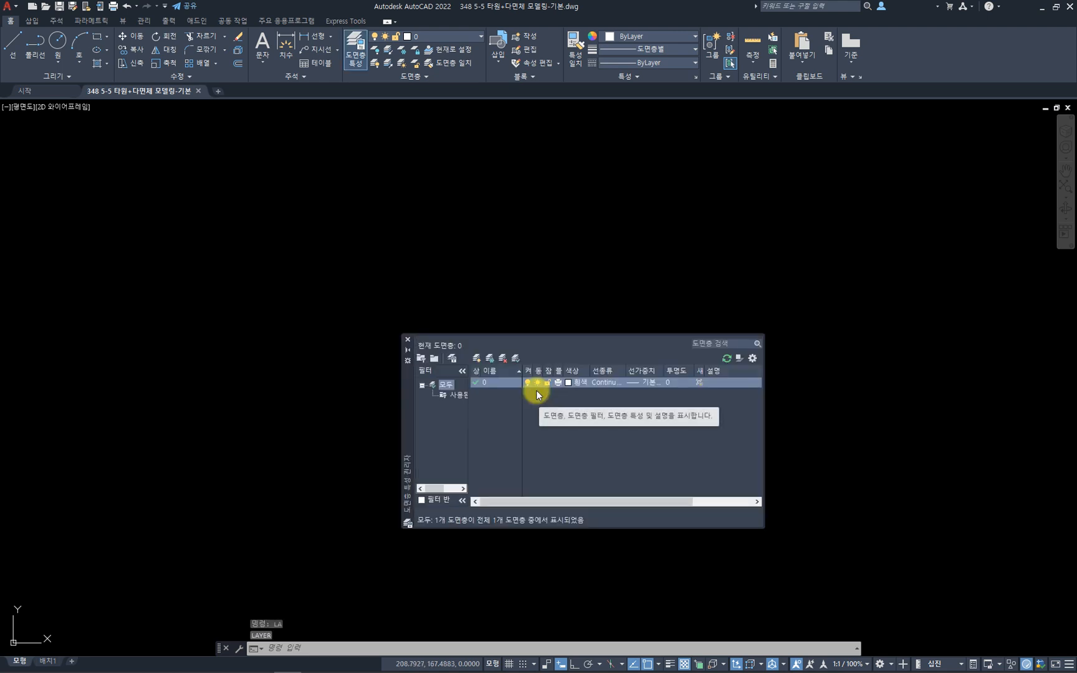
left_click(500, 382)
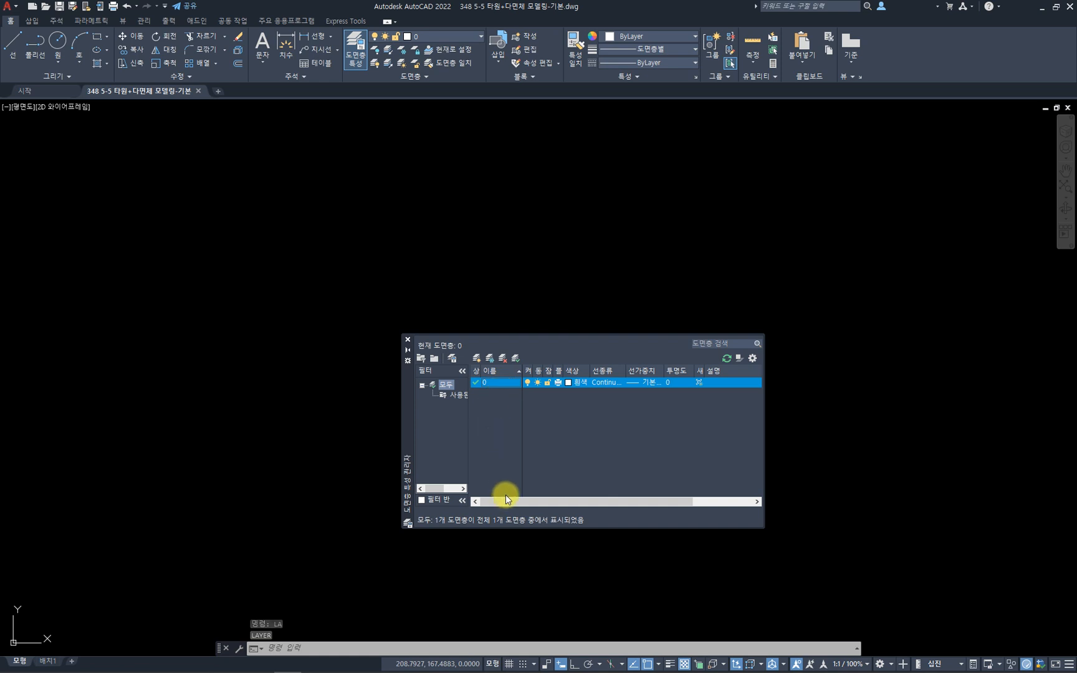
key("alt+n")
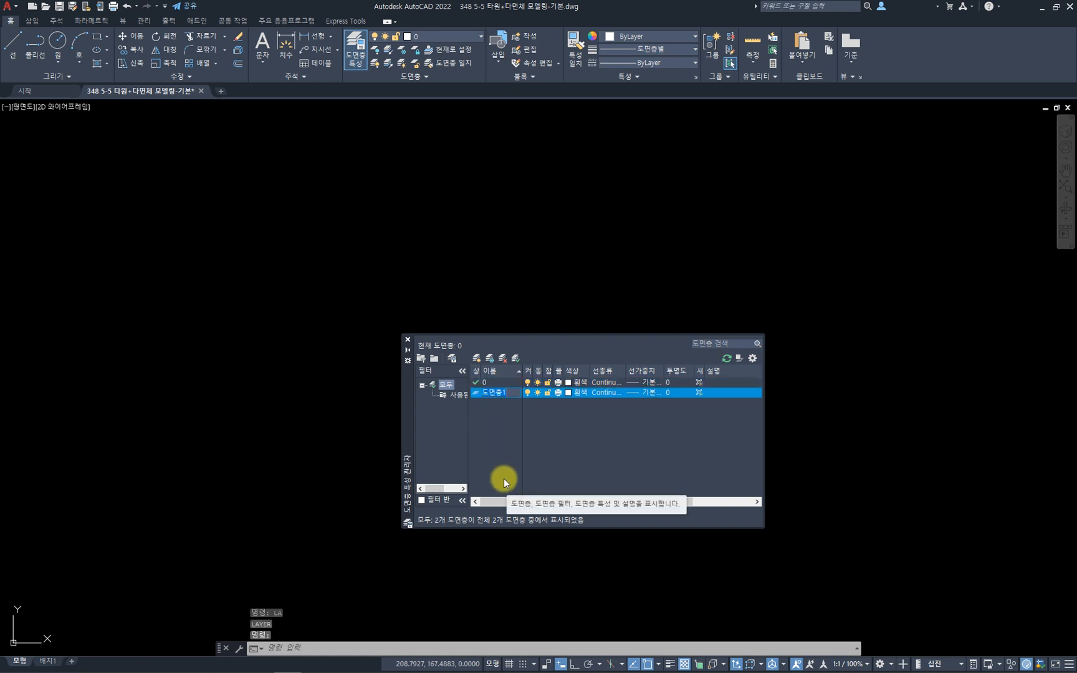
type("외형서")
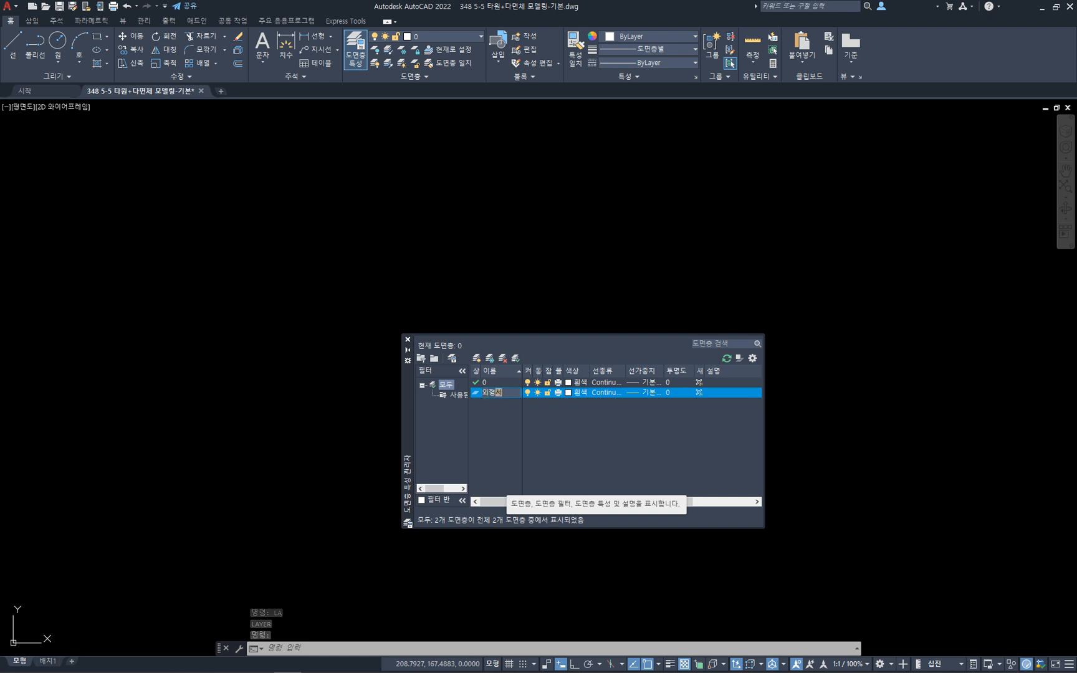
type("ㄴ")
key("Return")
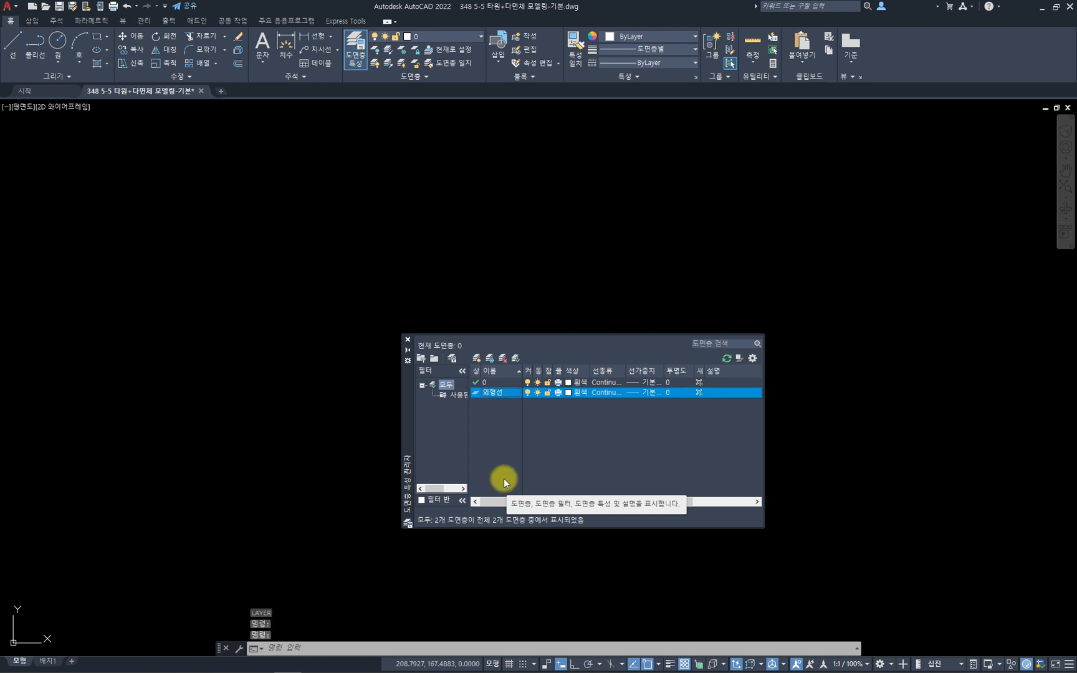
- Add two more layers named 숨은선 and 중심선 in the layer properties manager
key("alt+n")
type("숨은선")
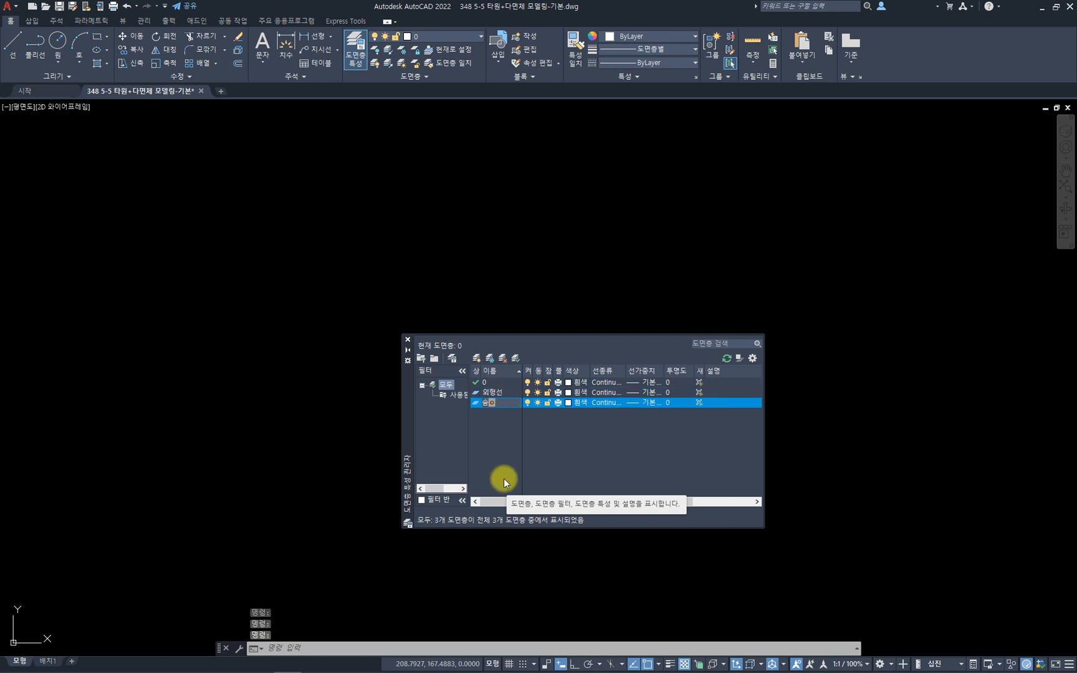
key("Return")
key("alt+n")
type("중")
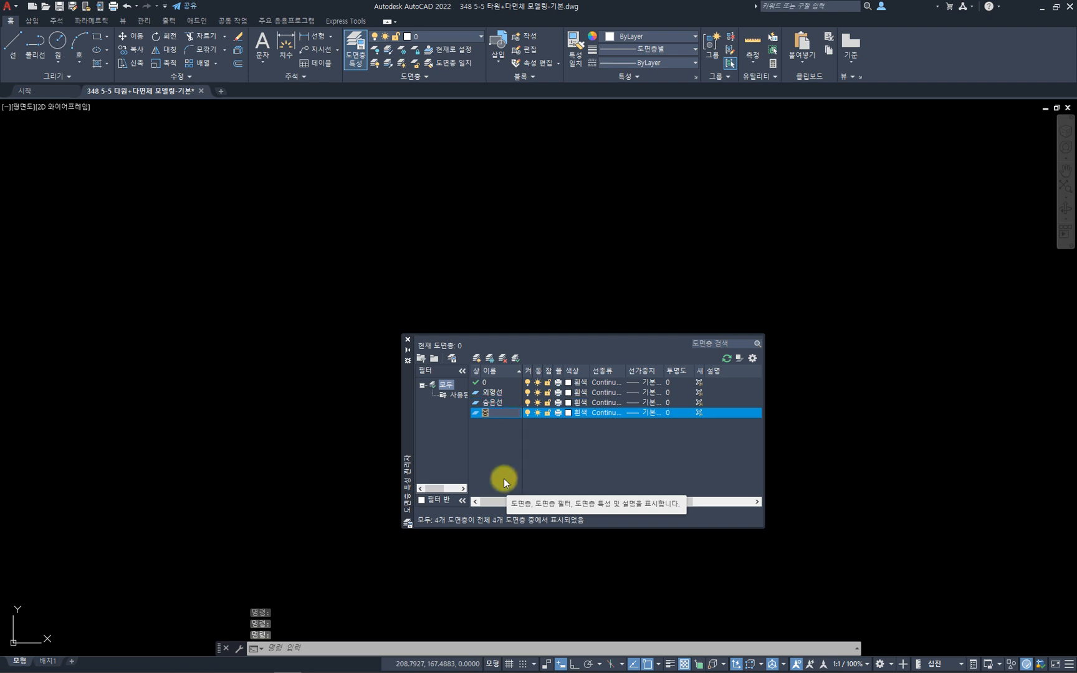
type("ㅅ선")
key("Return")
- Create two further layers named 가상선 and 치수
key("alt+n")
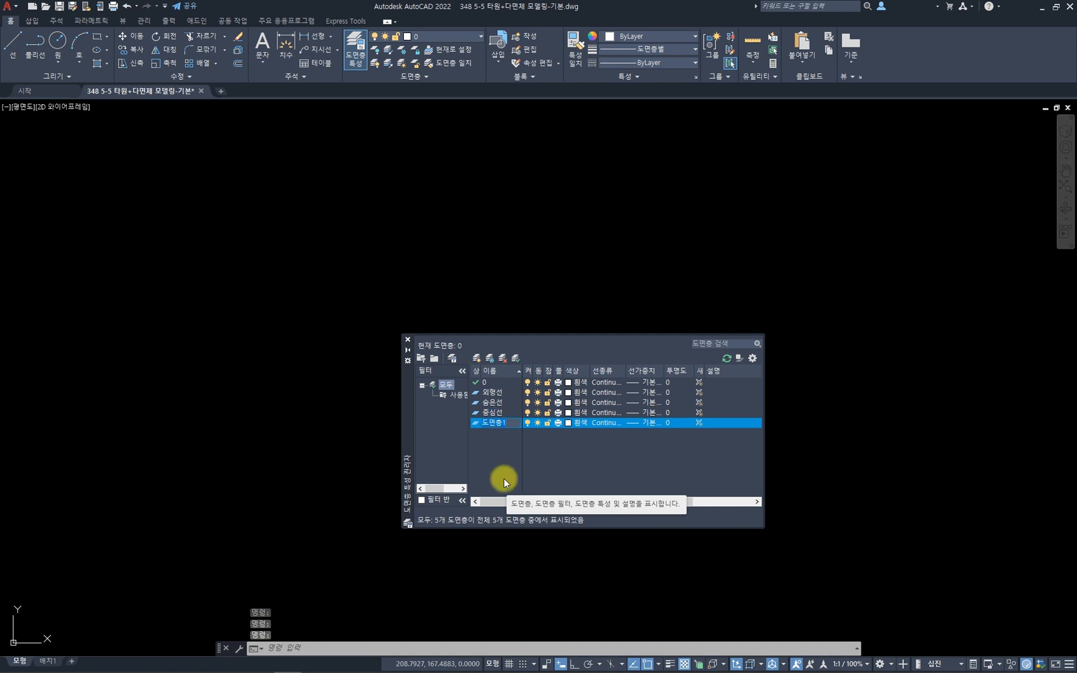
type("가상선")
key("Return")
key("alt+n")
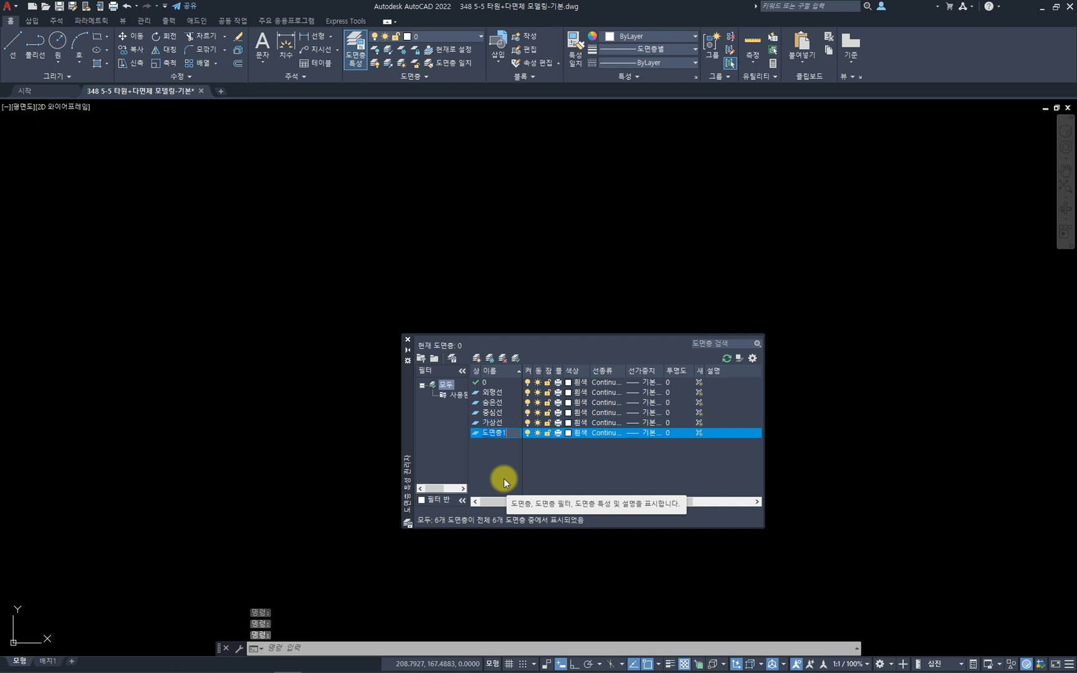
type("치수")
key("Return")
- Create the layers 문자 and 뷰포트 at the end of the layer list
key("alt+n")
type("문자")
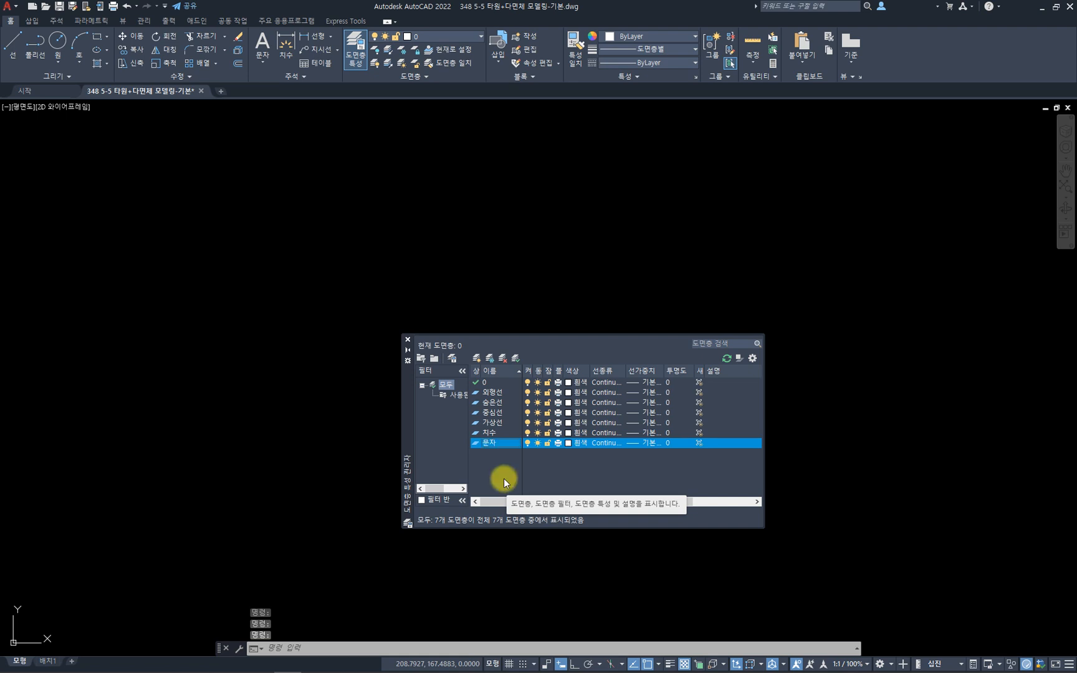
key("alt+n")
type("뷰포")
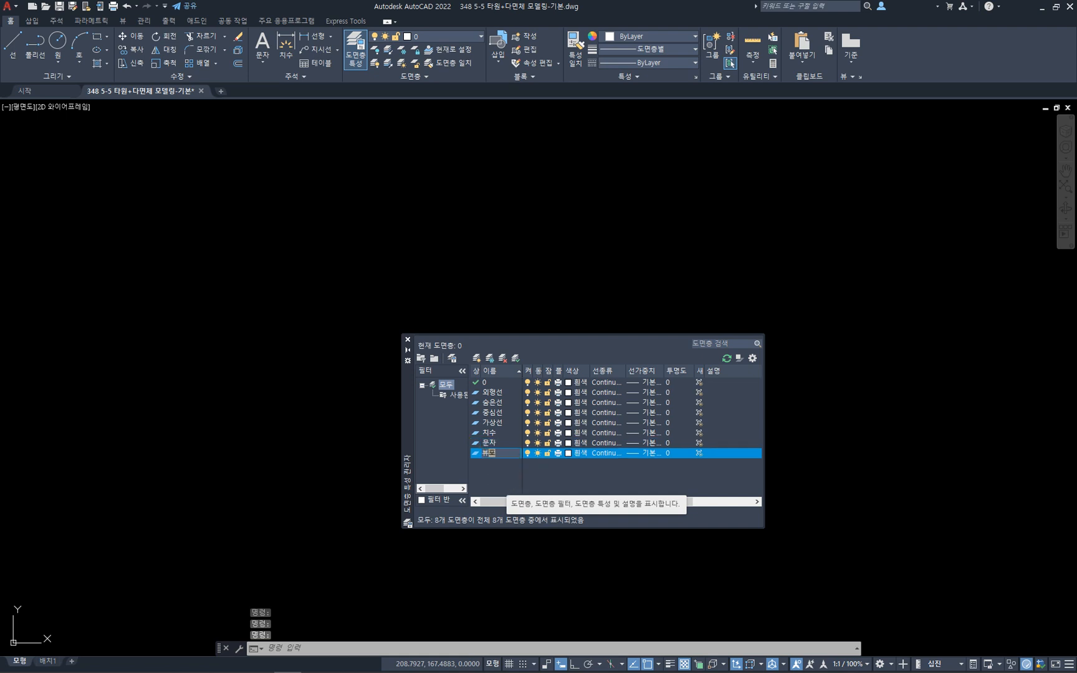
type("트")
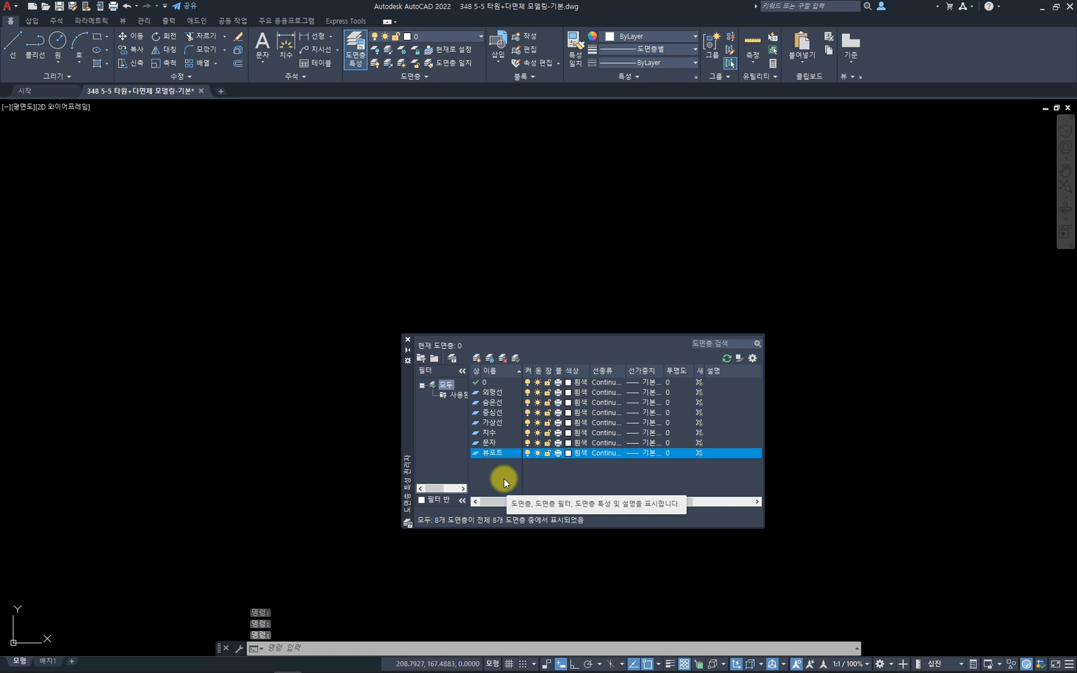
- Set the 외형선 layer's color to green (index 3) and the 숨은선 layer's color to yellow (index 2)
left_click(568, 394)
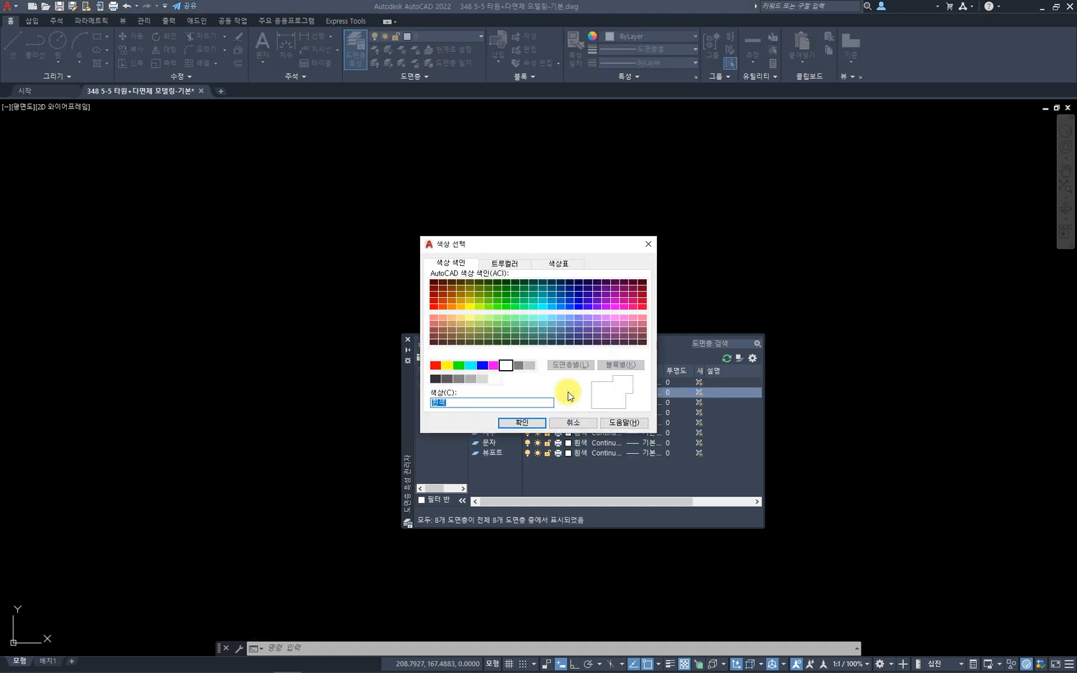
type("3")
key("Return")
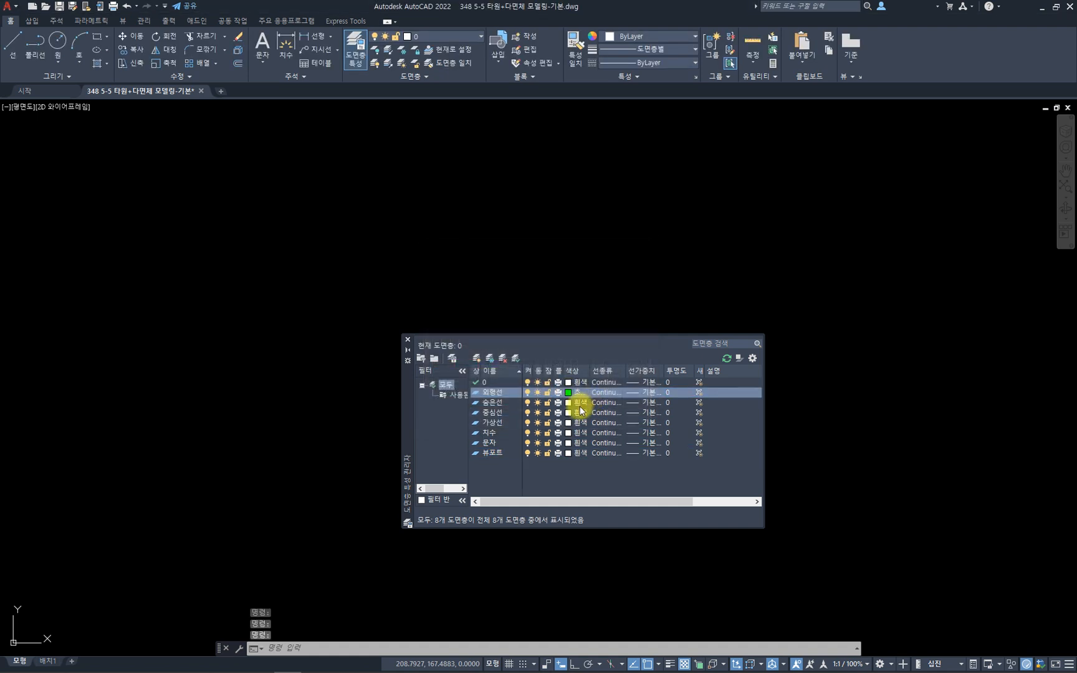
left_click(579, 404)
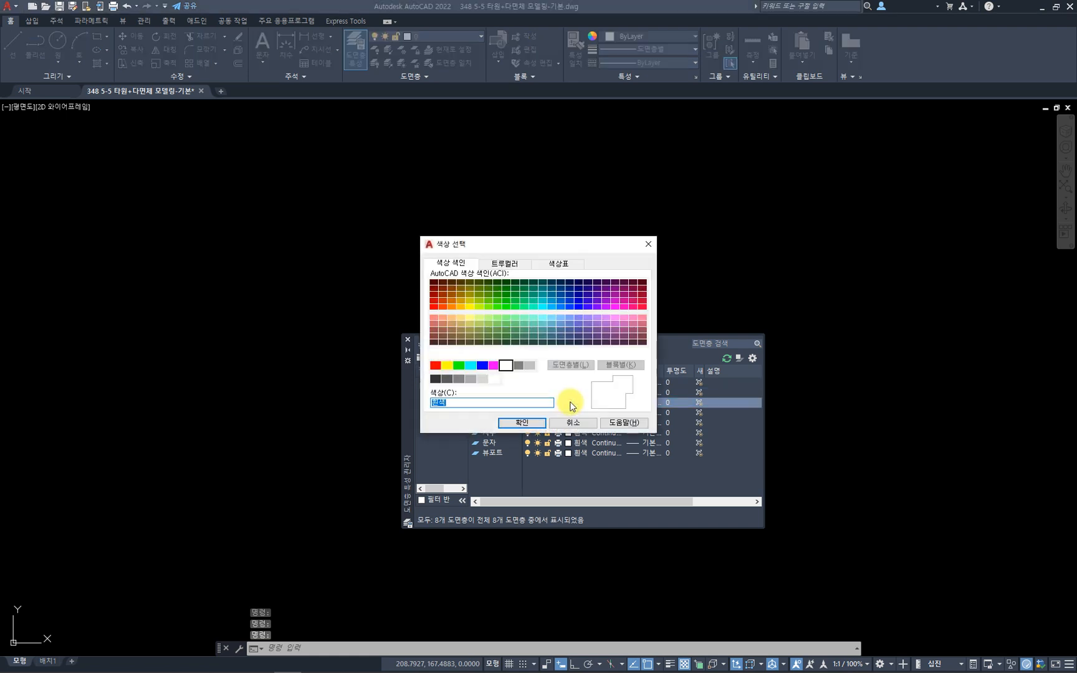
type("2")
key("Return")
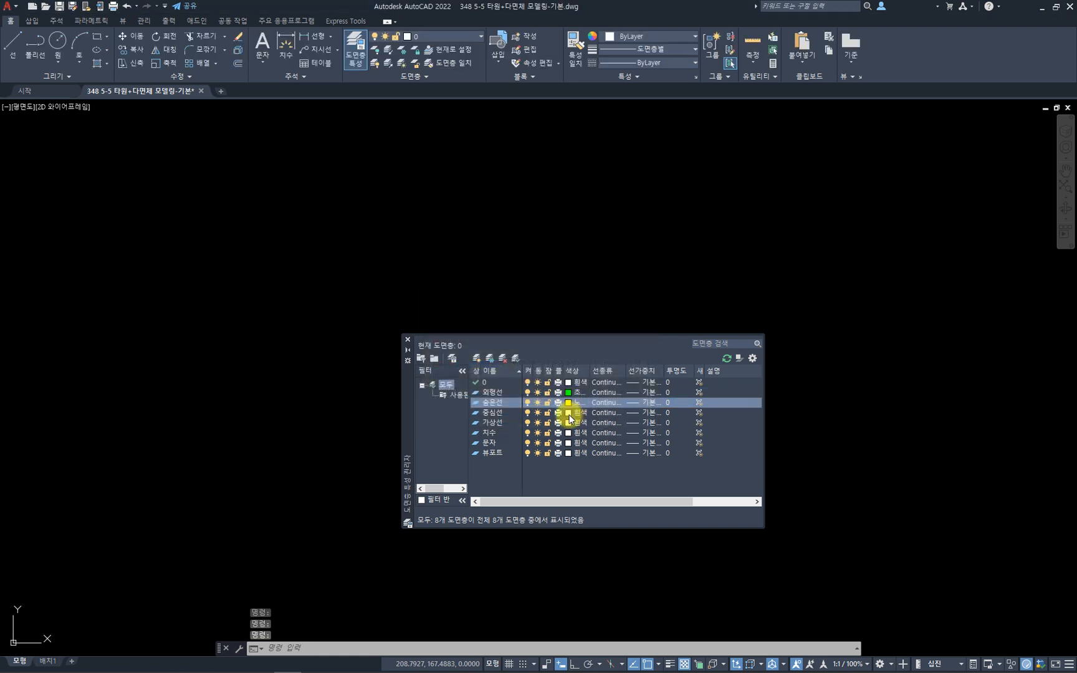
- Set the 가상선 layer's color to magenta and the 치수 layer's color to red
left_click(568, 424)
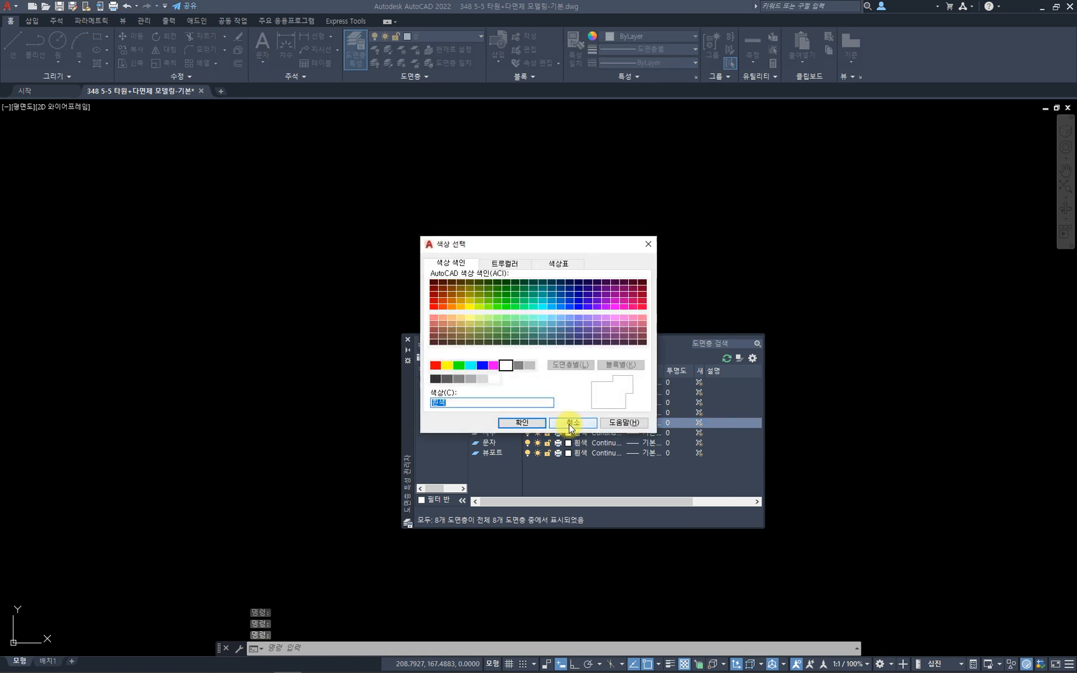
type("1")
key("Return")
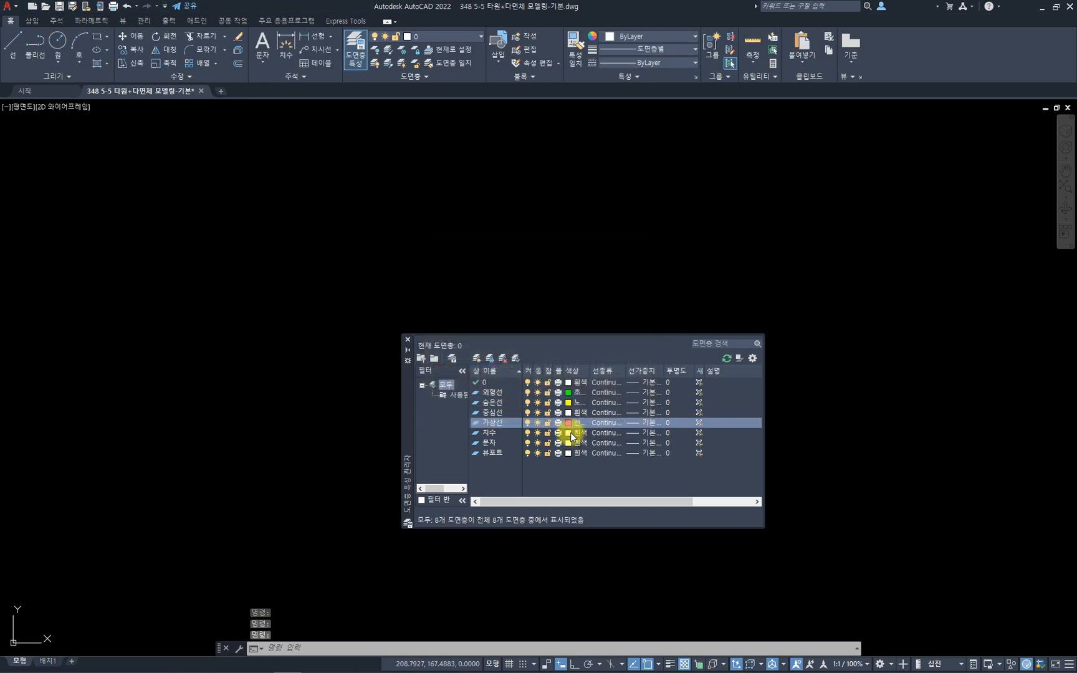
left_click(568, 433)
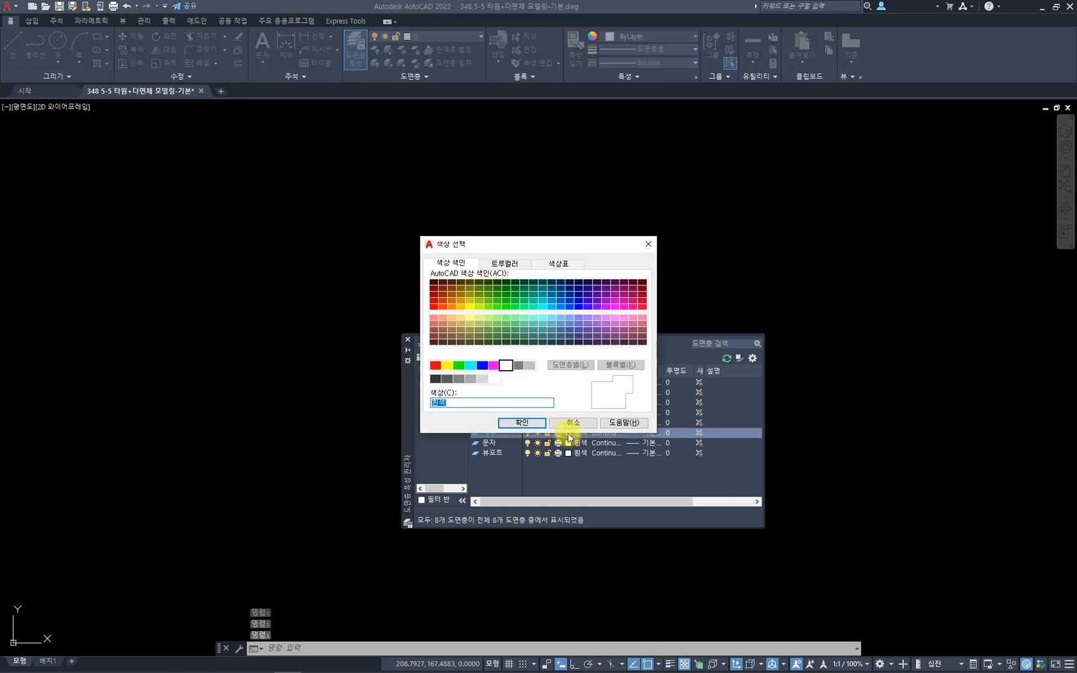
type("30")
key("Return")
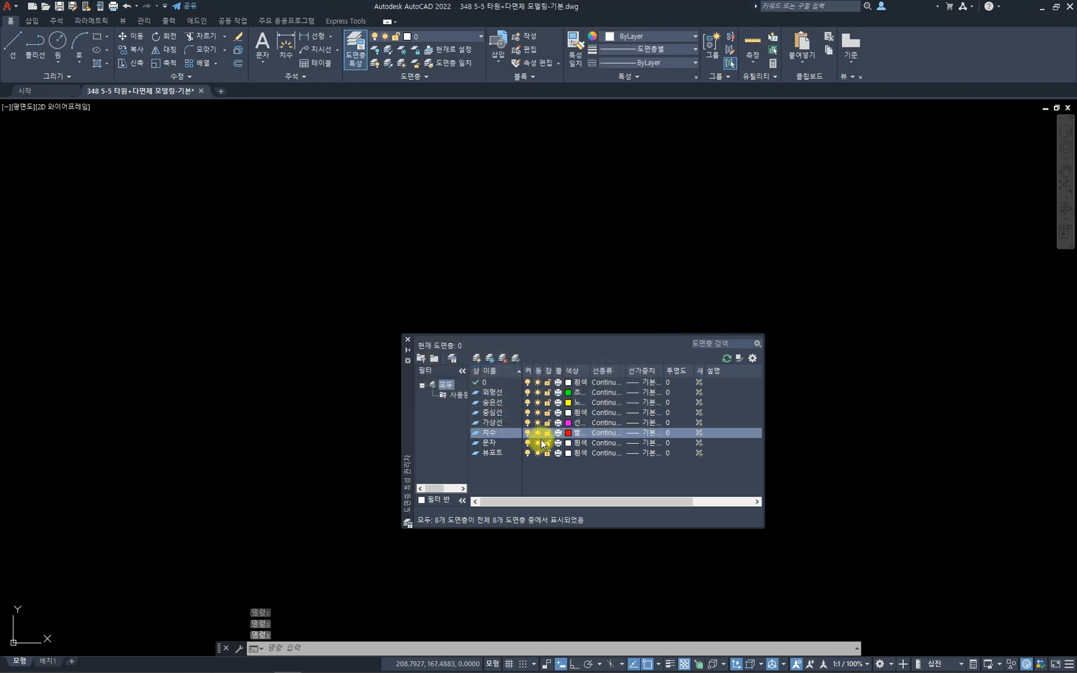
- Set the 뷰포트 layer's color to cyan (index 4)
left_click(569, 453)
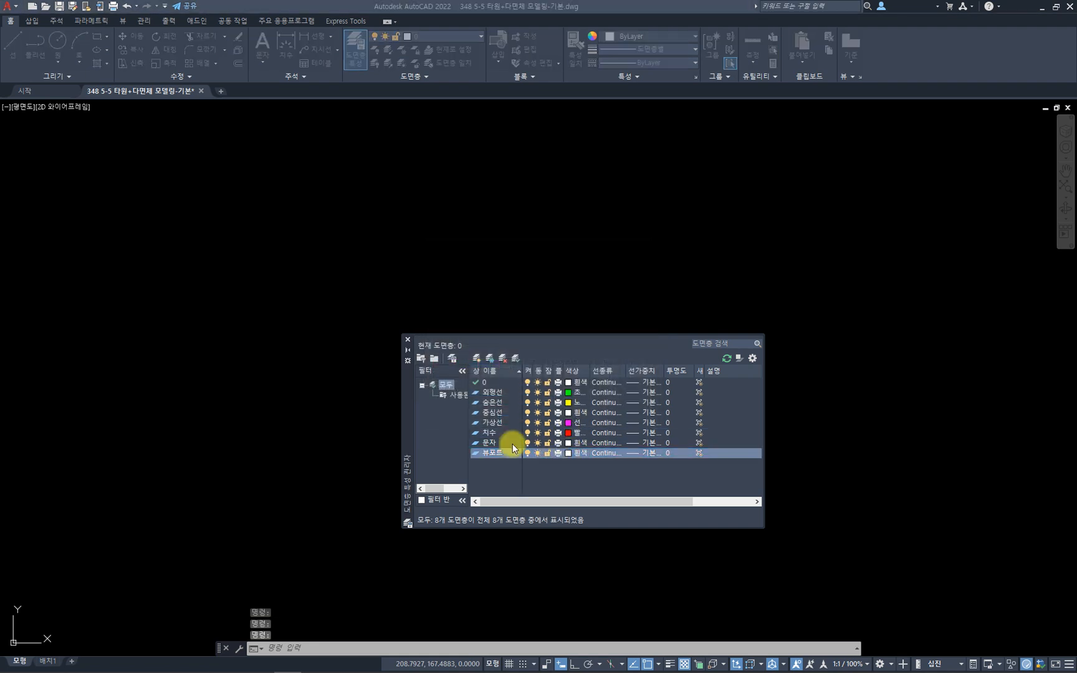
type("4")
key("Return")
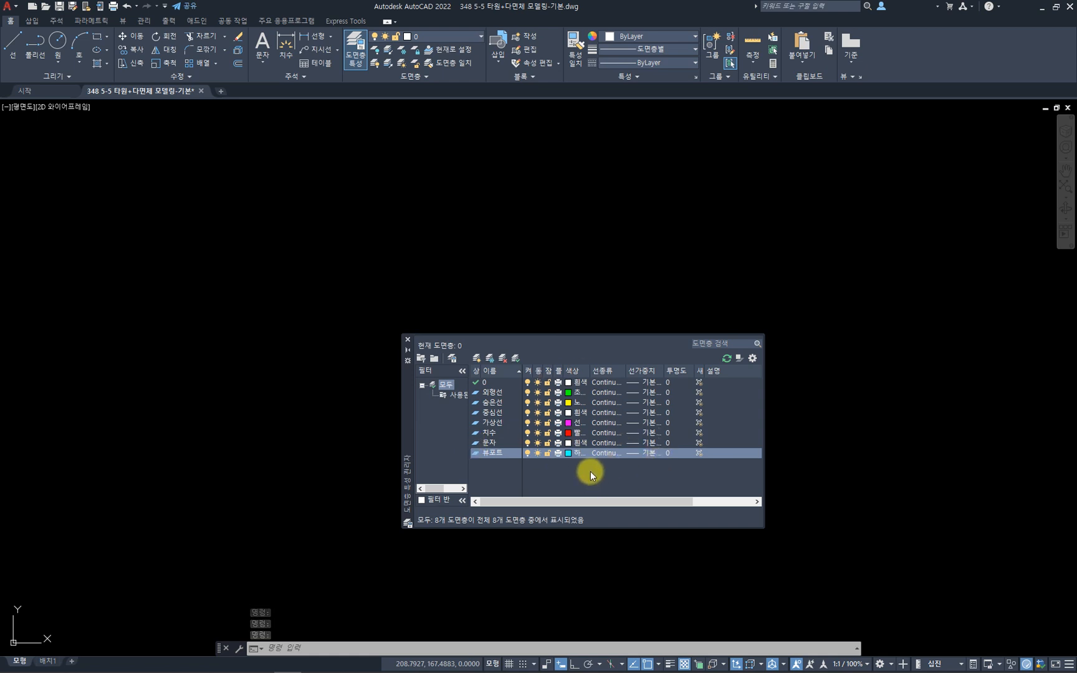
- Load the CENTER, HIDDEN and PHANTOM linetypes from acadiso.lin, starting from the 숨은선 layer's linetype setting
left_click(606, 403)
left_click(567, 396)
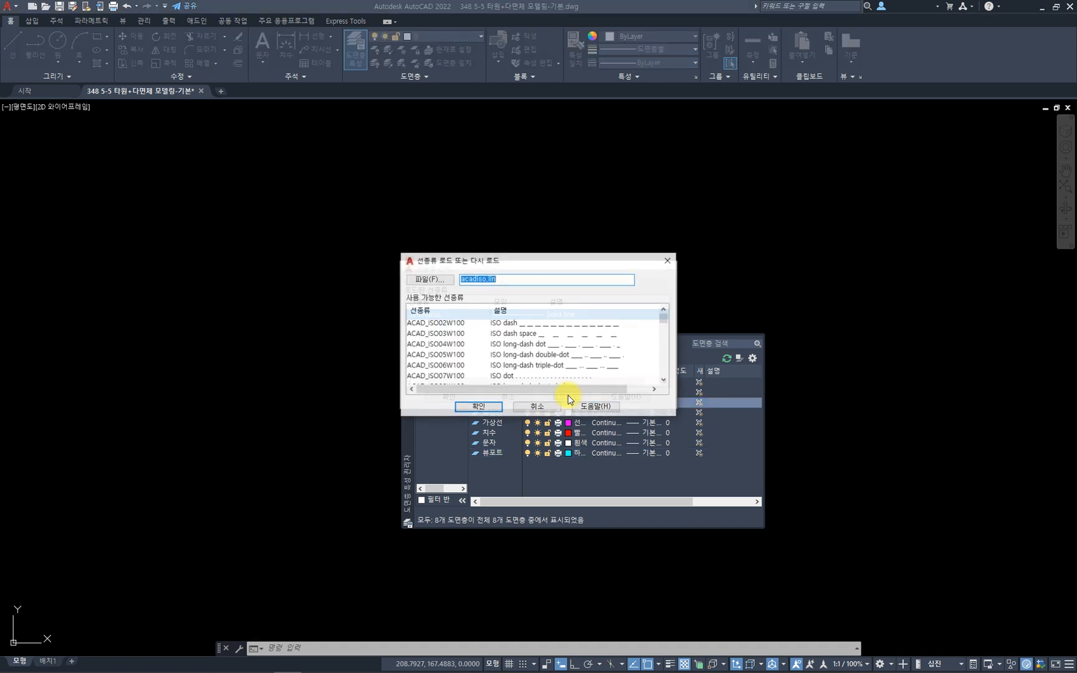
left_click(433, 324)
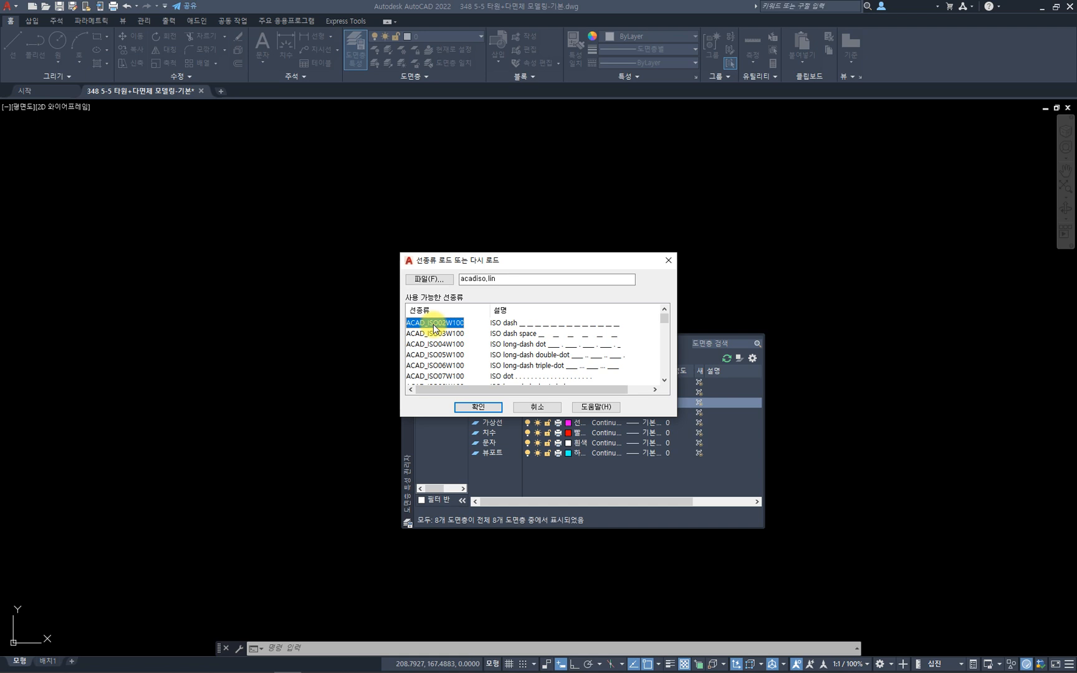
key("c")
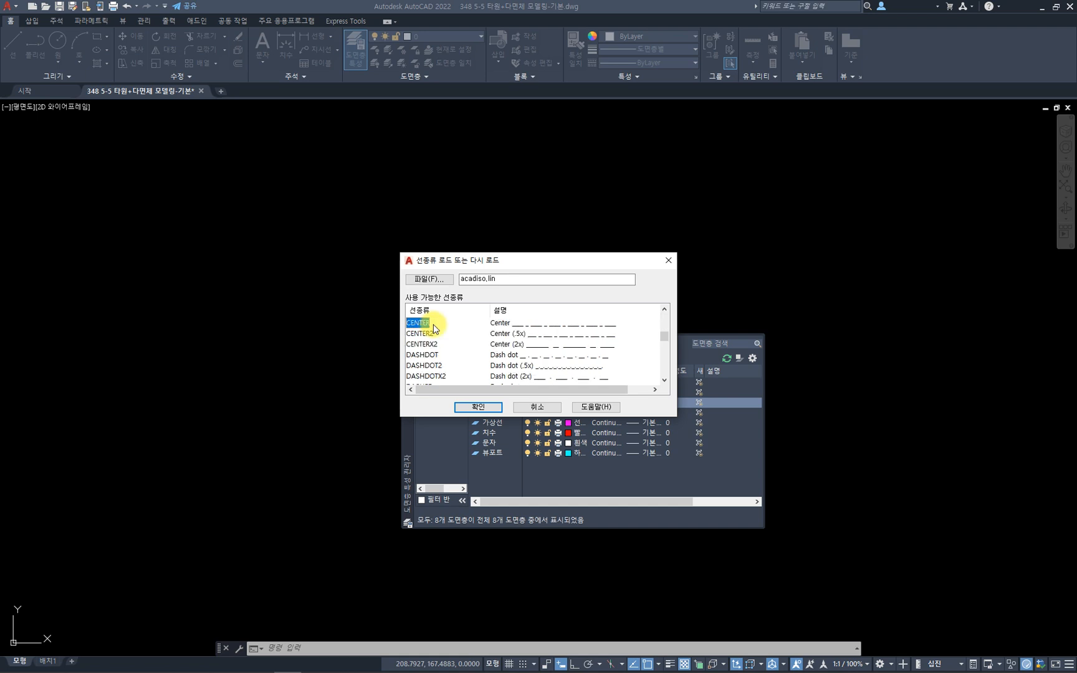
left_click(665, 362)
left_click(665, 366)
left_click(665, 367)
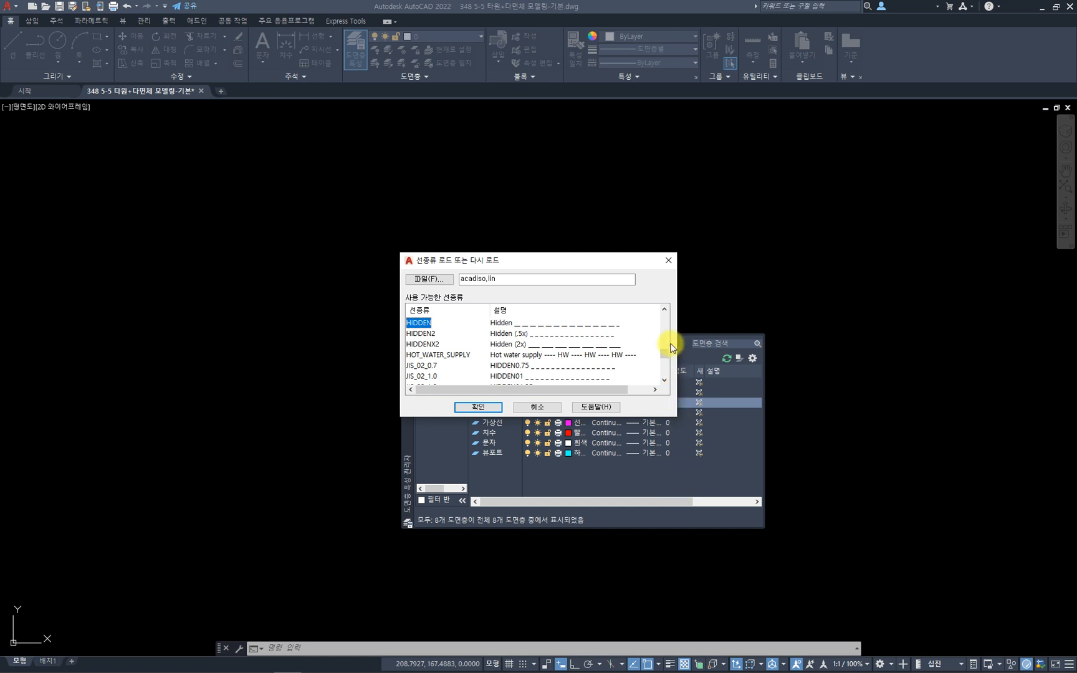
left_click_drag(665, 355, 665, 372)
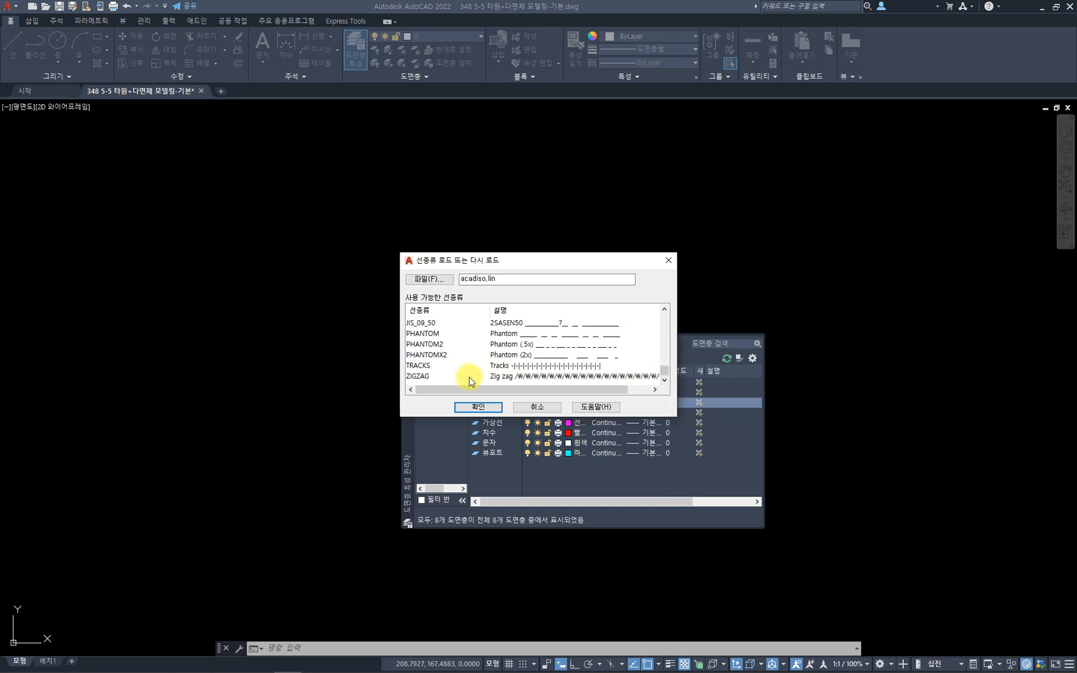
left_click(428, 337)
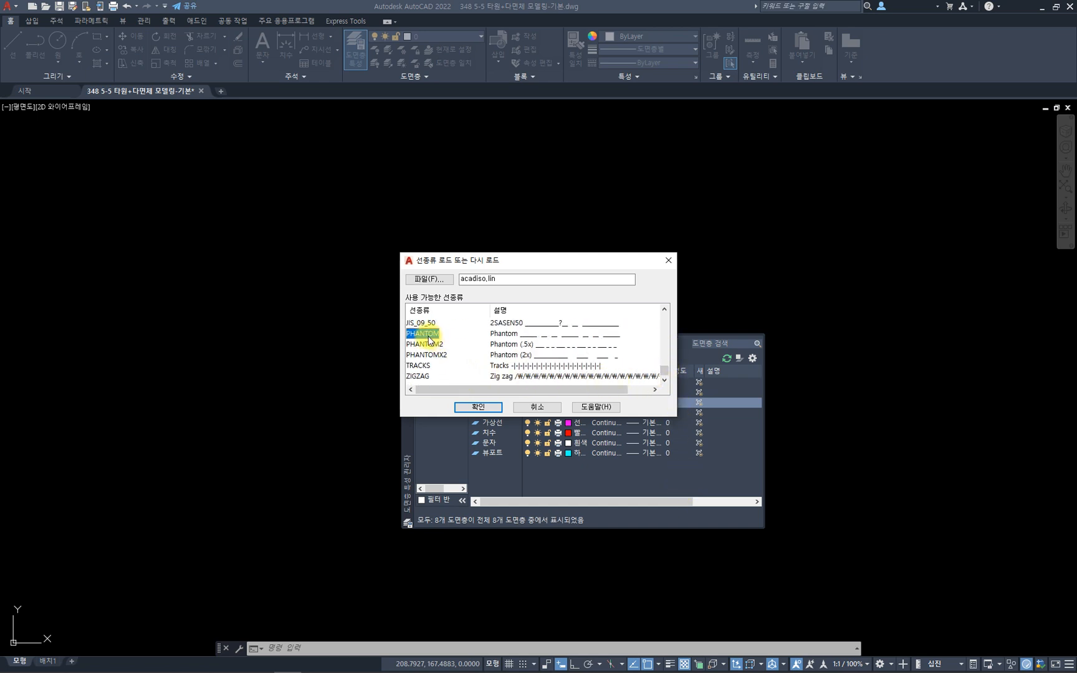
left_click(485, 408)
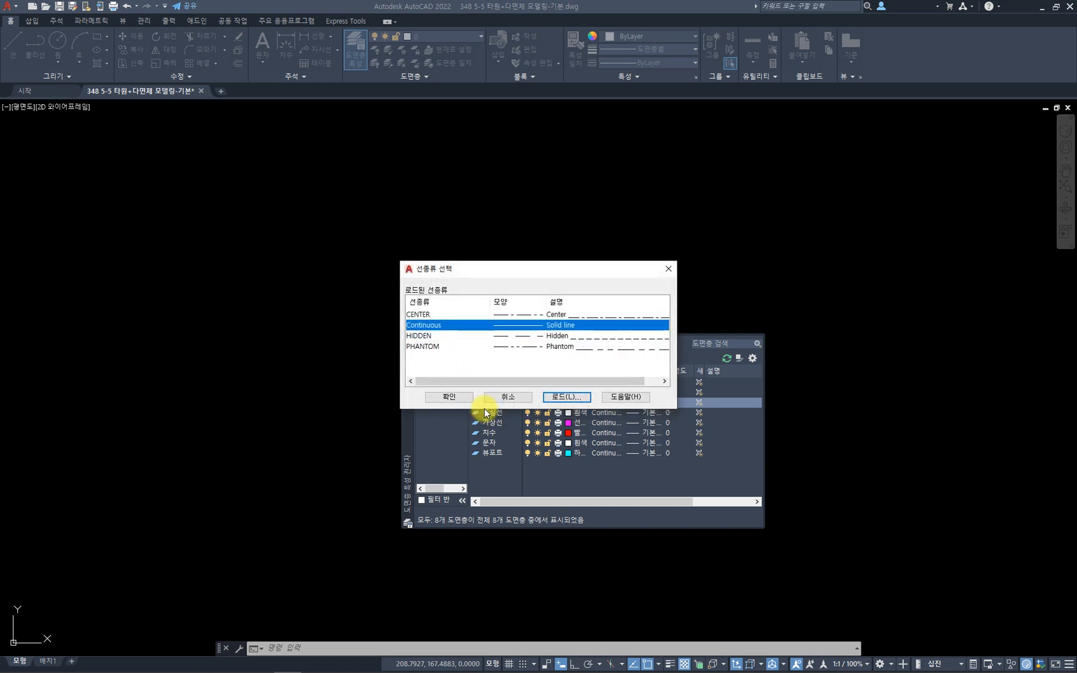
- Assign the HIDDEN linetype to the 숨은선 layer and the CENTER linetype to the 중심선 layer
left_click(421, 336)
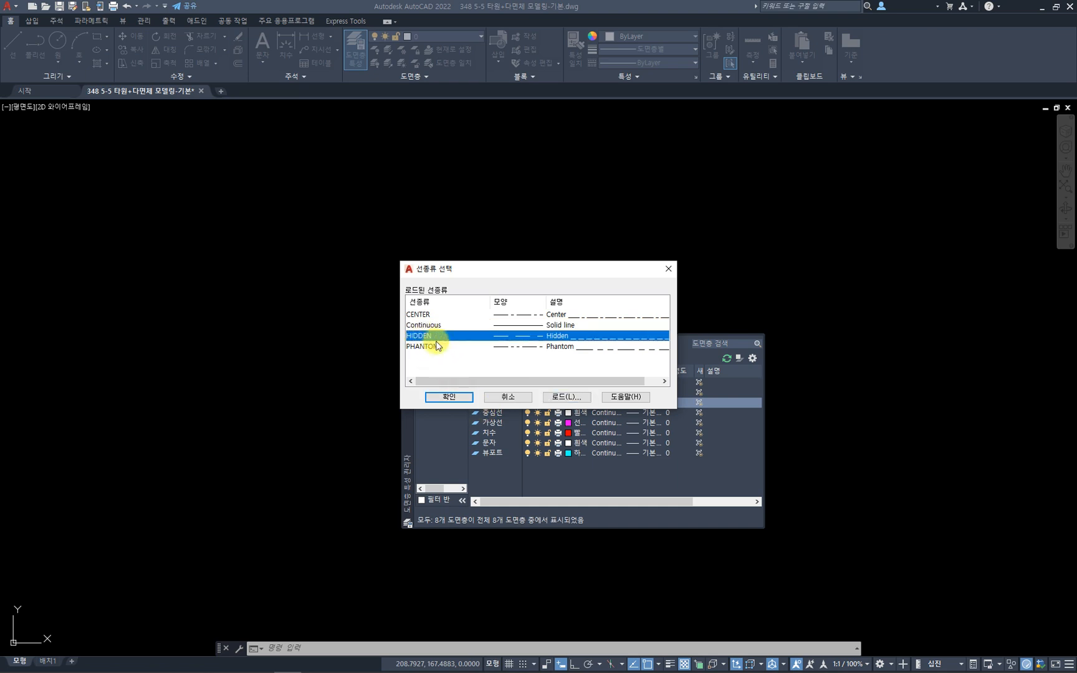
left_click(449, 398)
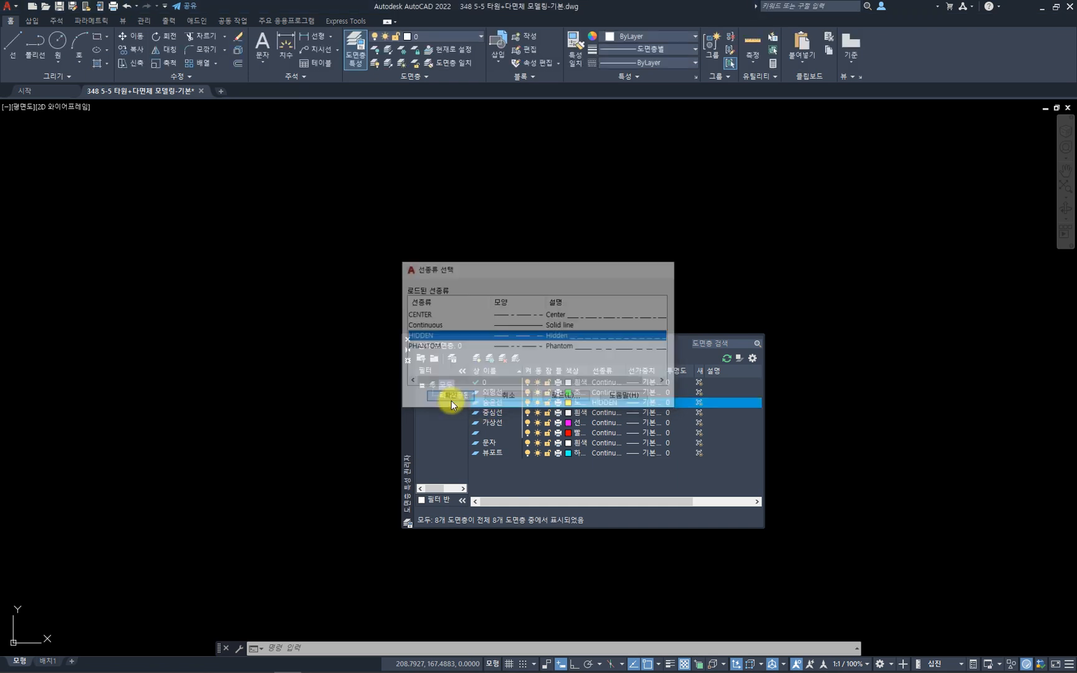
left_click(608, 414)
left_click(609, 414)
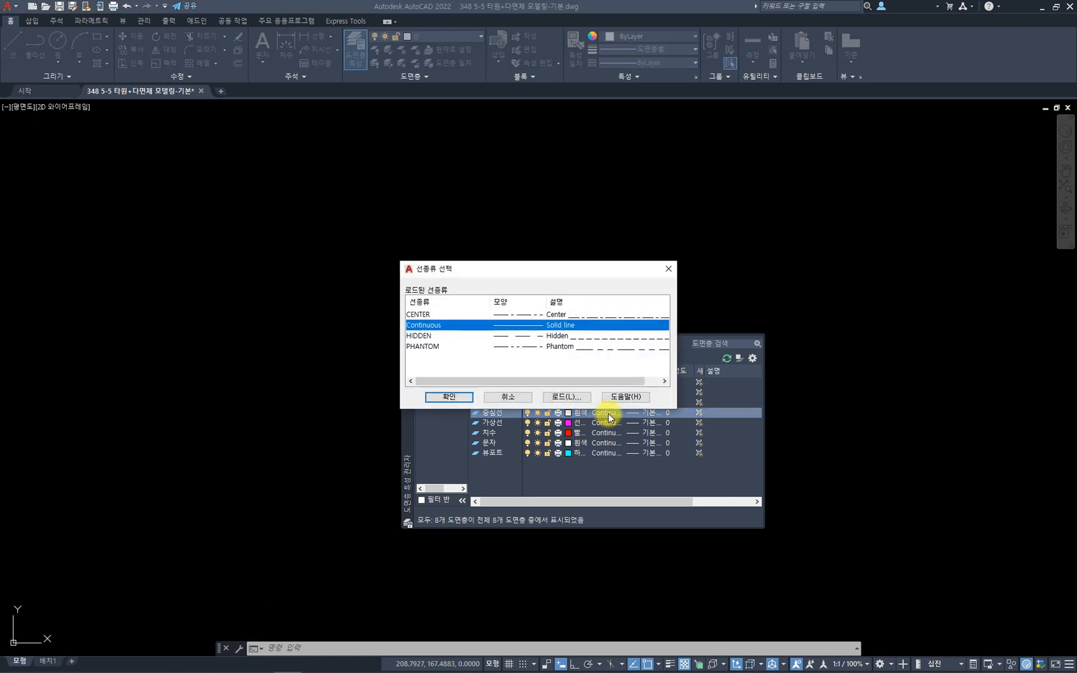
left_click(423, 315)
left_click(449, 398)
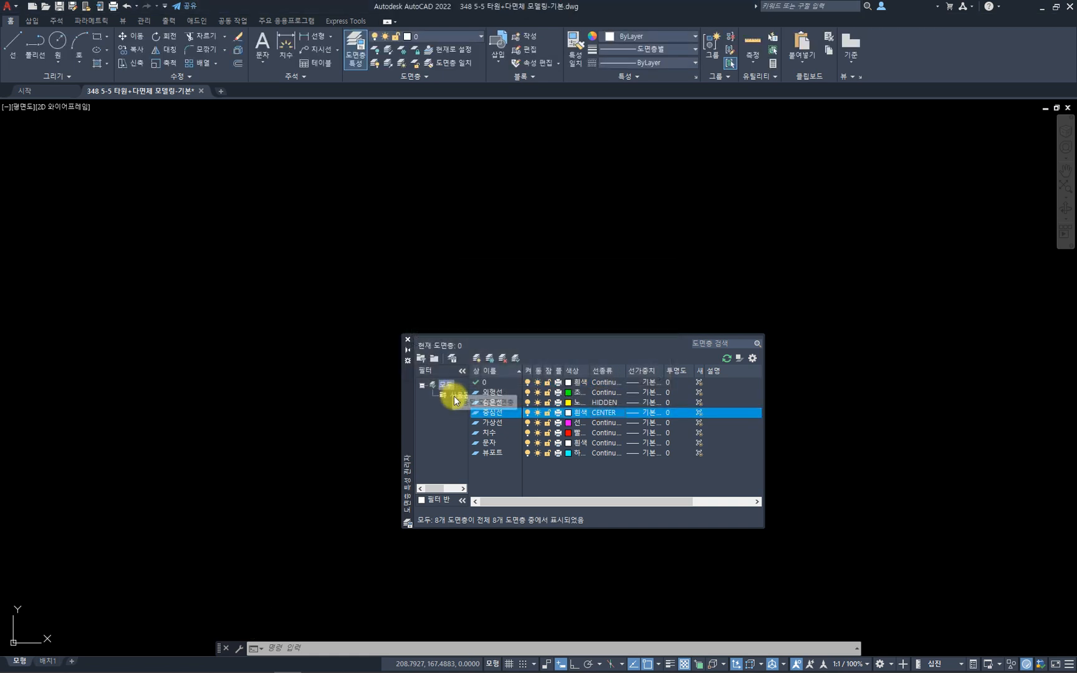
- Assign the PHANTOM linetype to the 가상선 layer and make 외형선 the current layer
left_click(605, 425)
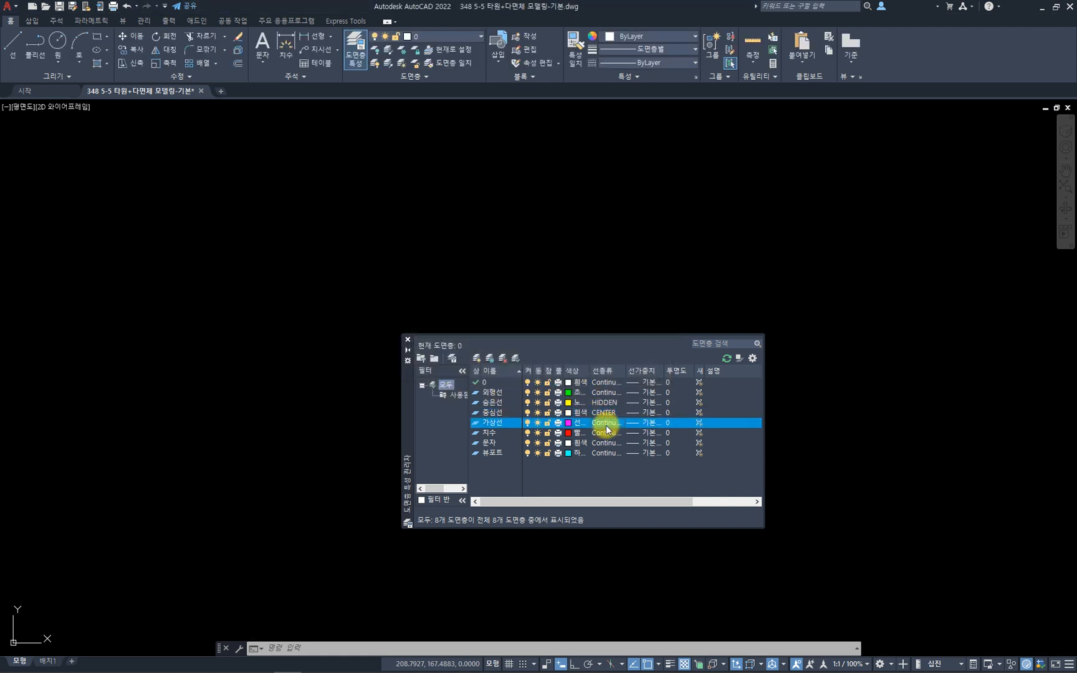
left_click(606, 426)
left_click(430, 346)
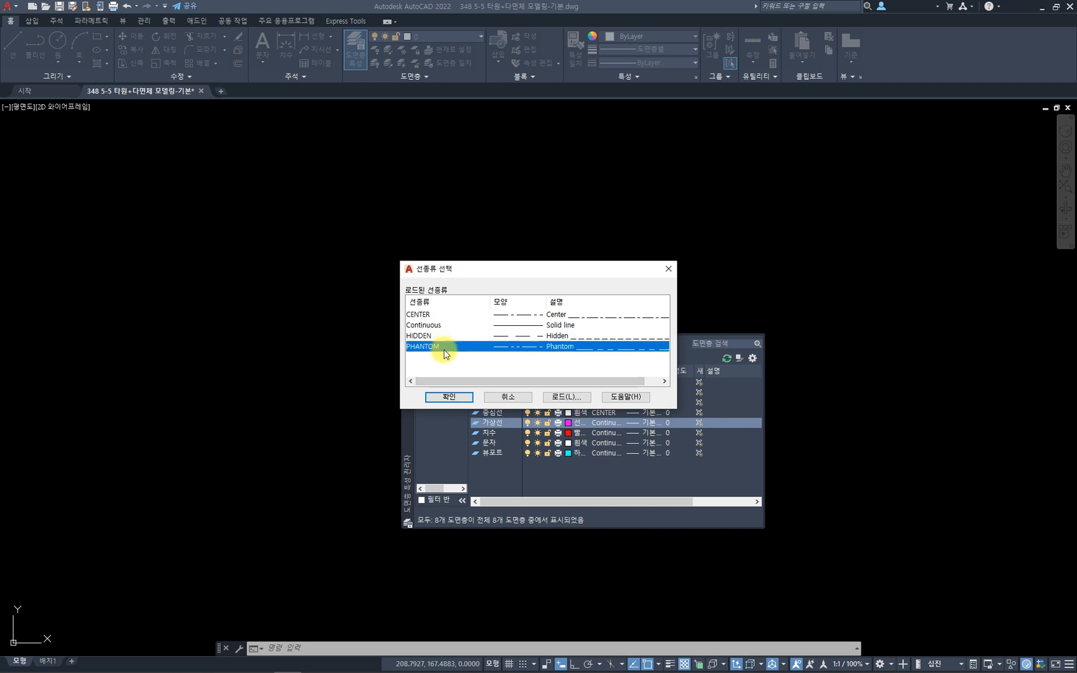
left_click(454, 397)
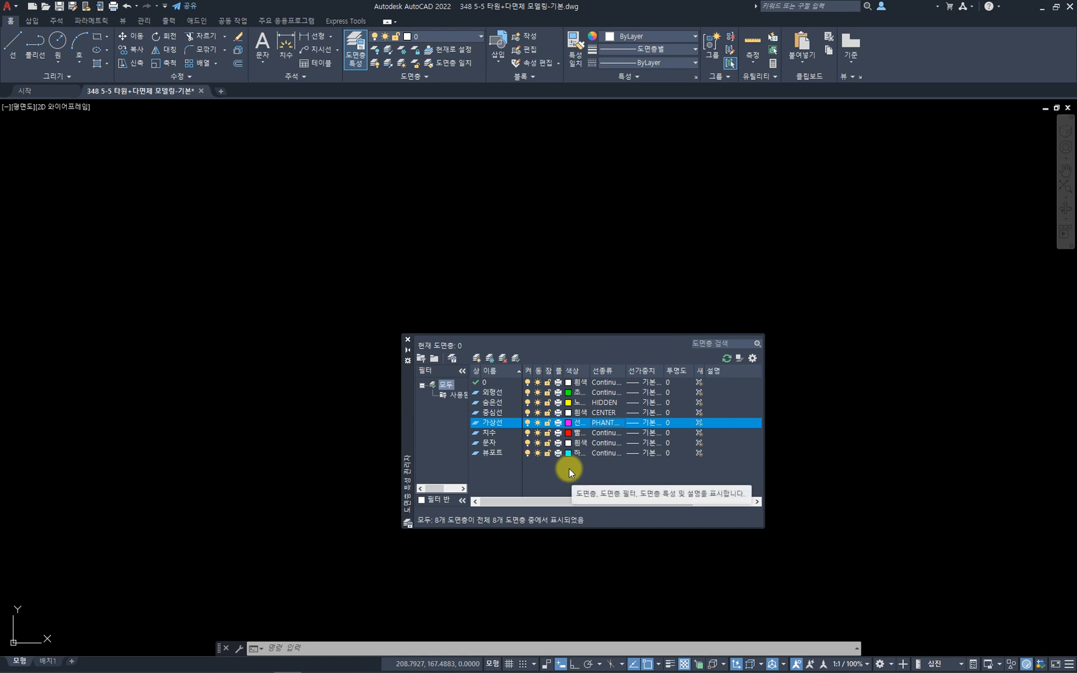
double_click(477, 393)
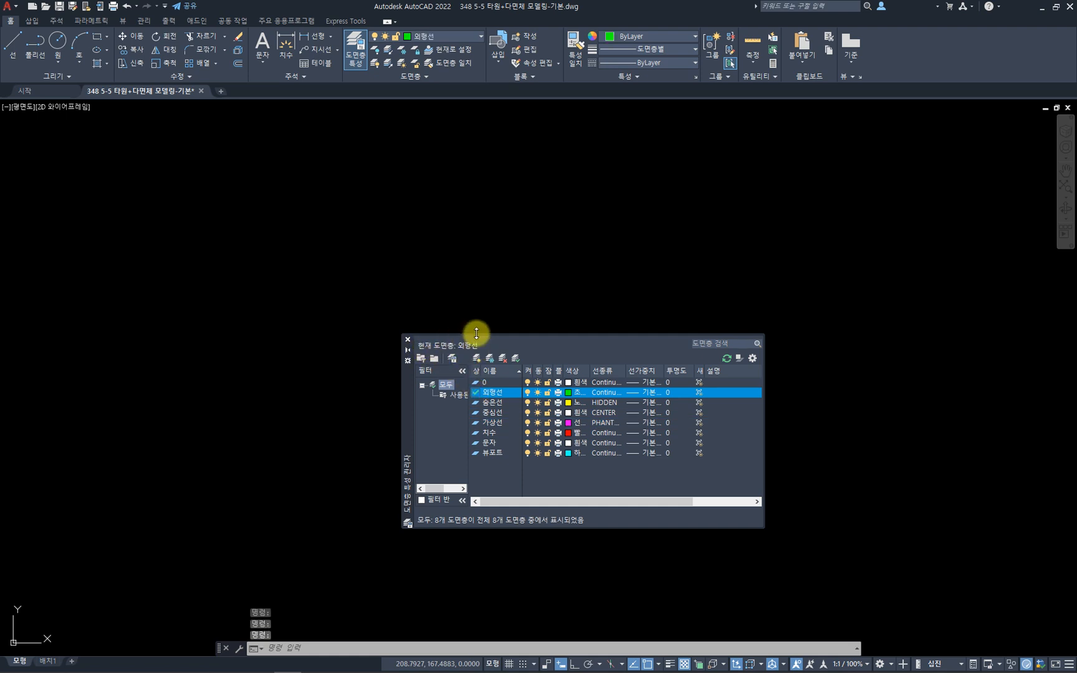
left_click(407, 341)
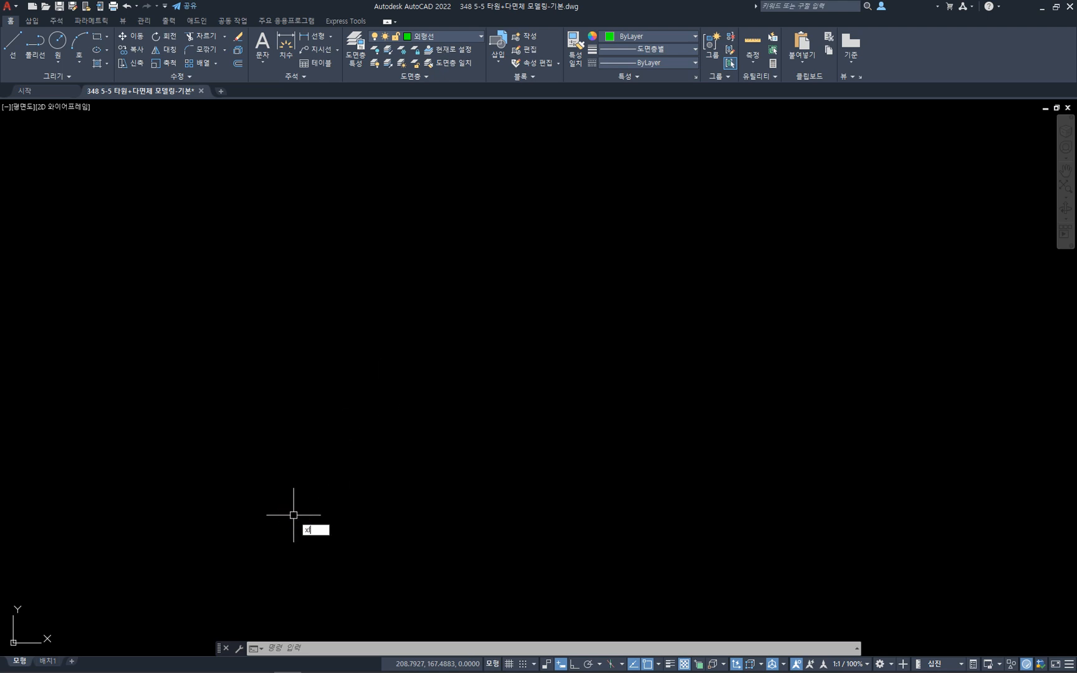
- Draw a horizontal and a vertical construction line through one common point near the drawing's lower-left area, with ortho mode on
key("Return")
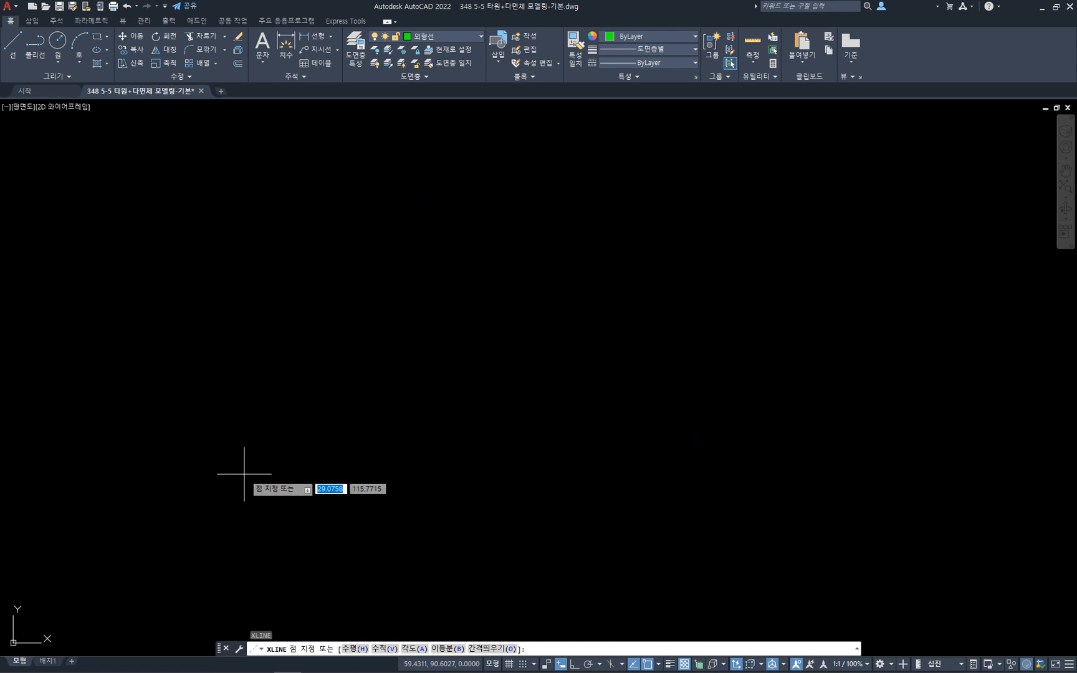
left_click(168, 576)
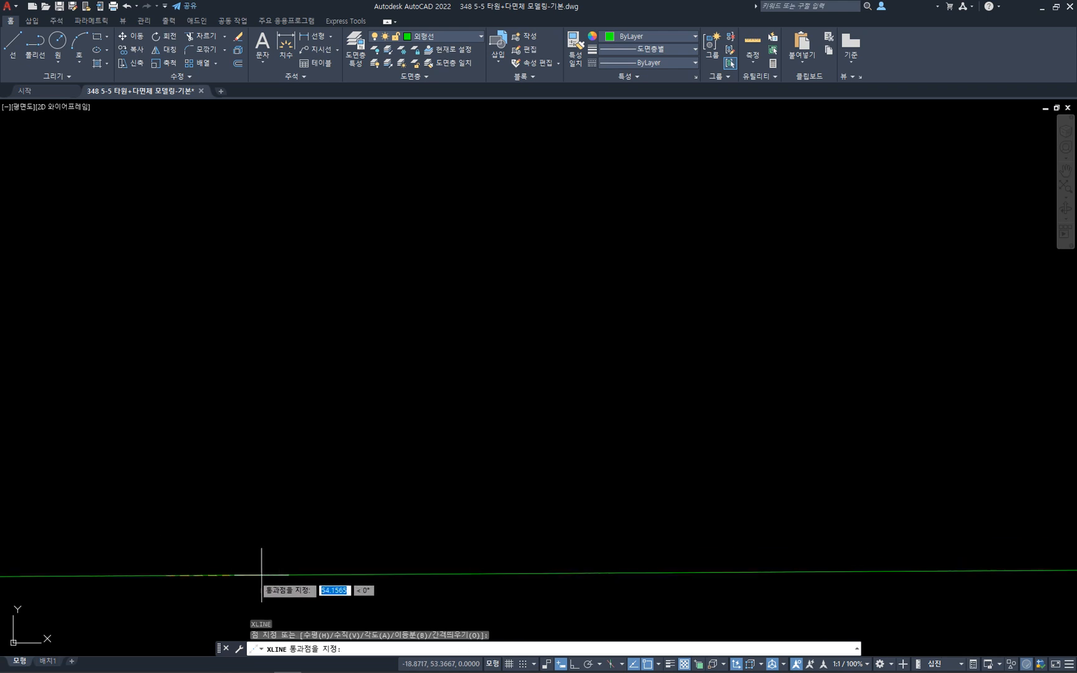
key("F8")
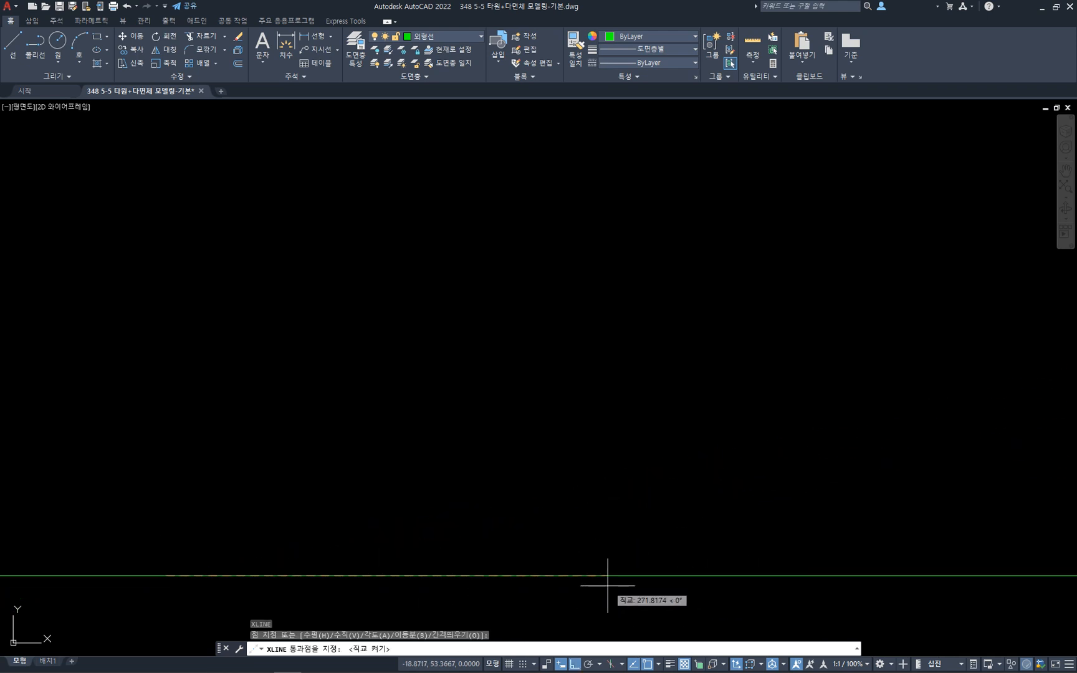
left_click(684, 585)
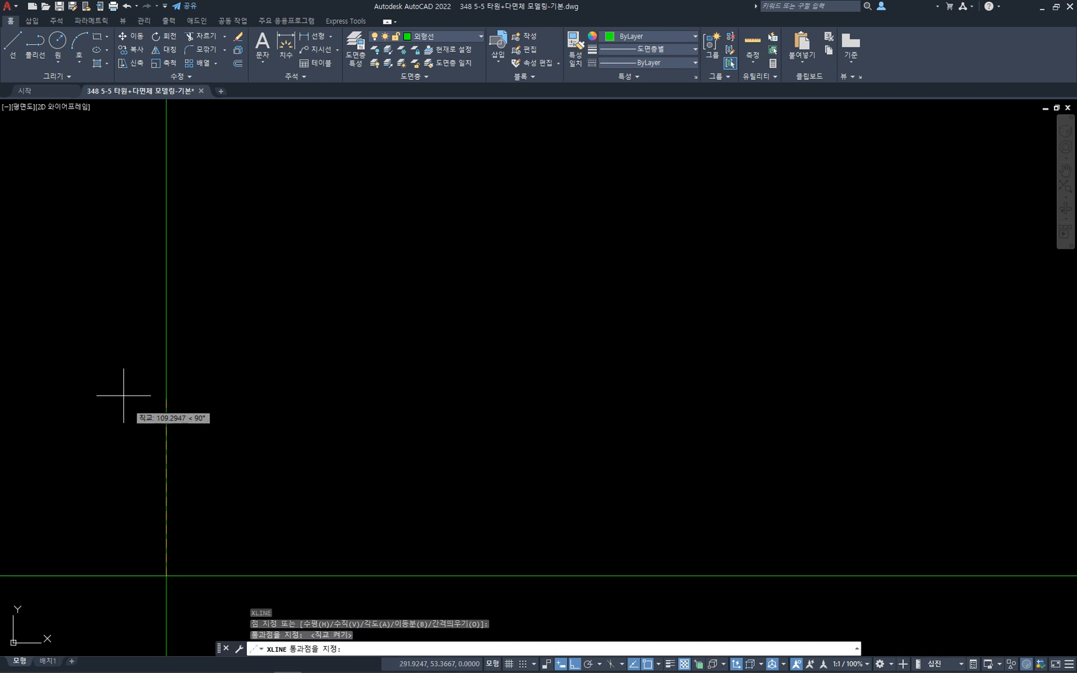
left_click(164, 309)
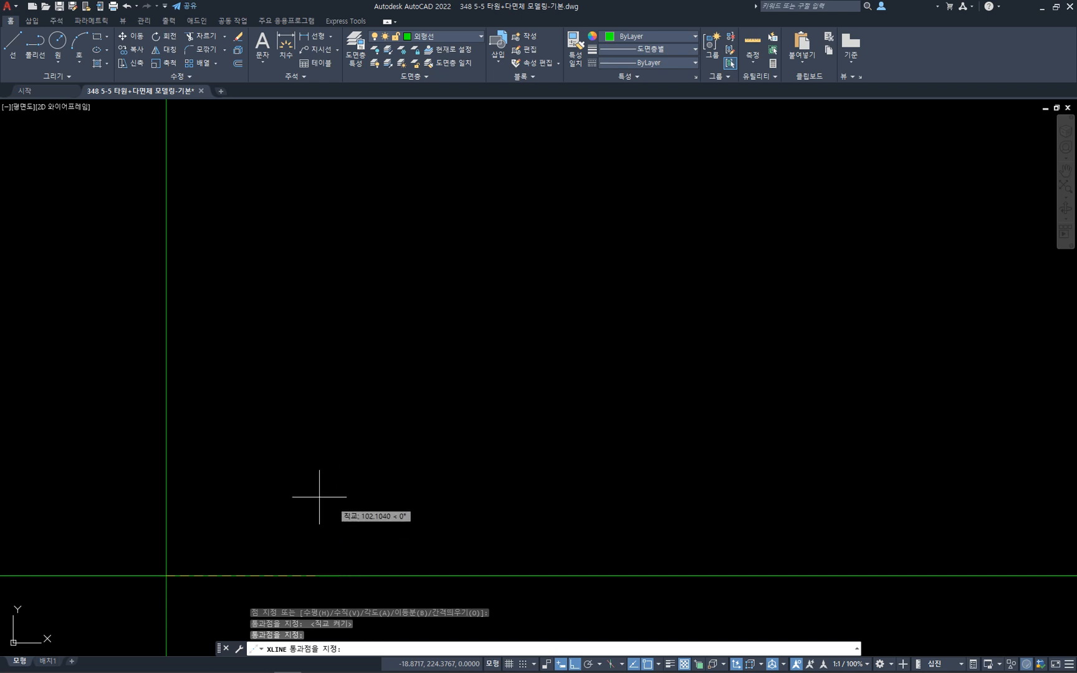
key("Escape")
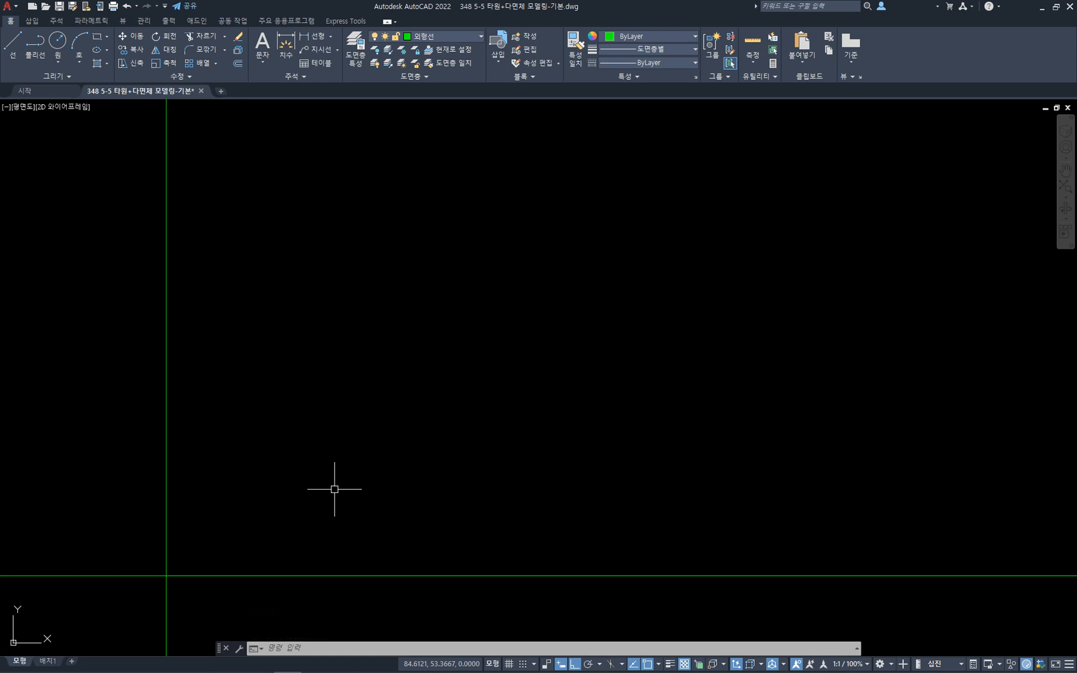
- Offset the vertical construction line 143 to the right, and offset the resulting line another 143 in the same direction
type("o")
key("Return")
type("143")
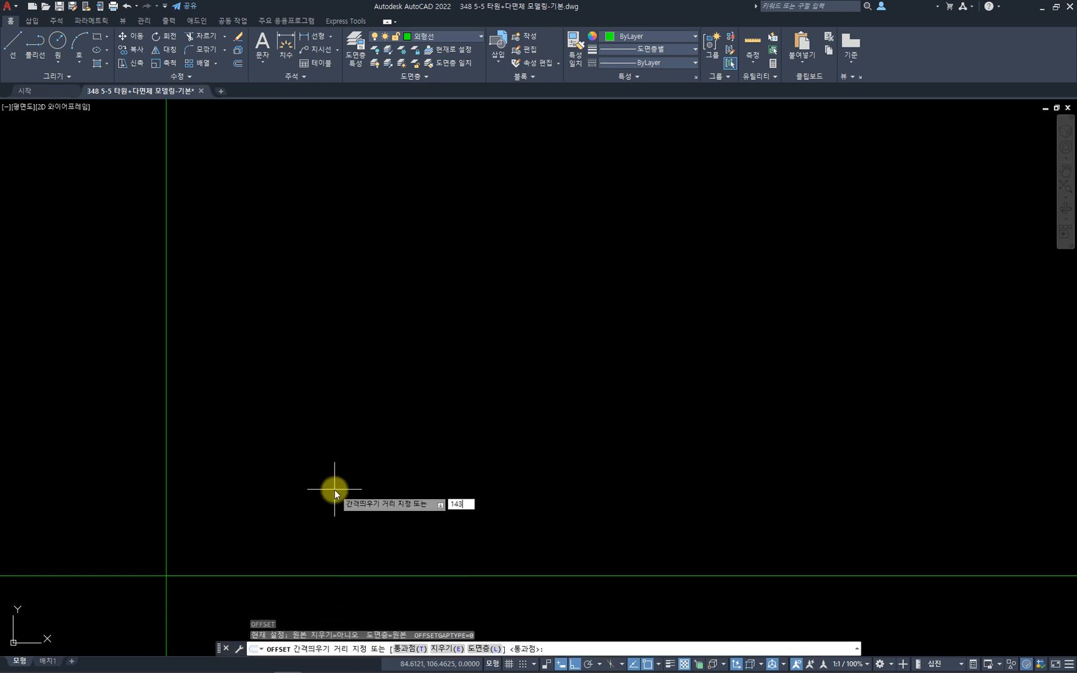
key("Return")
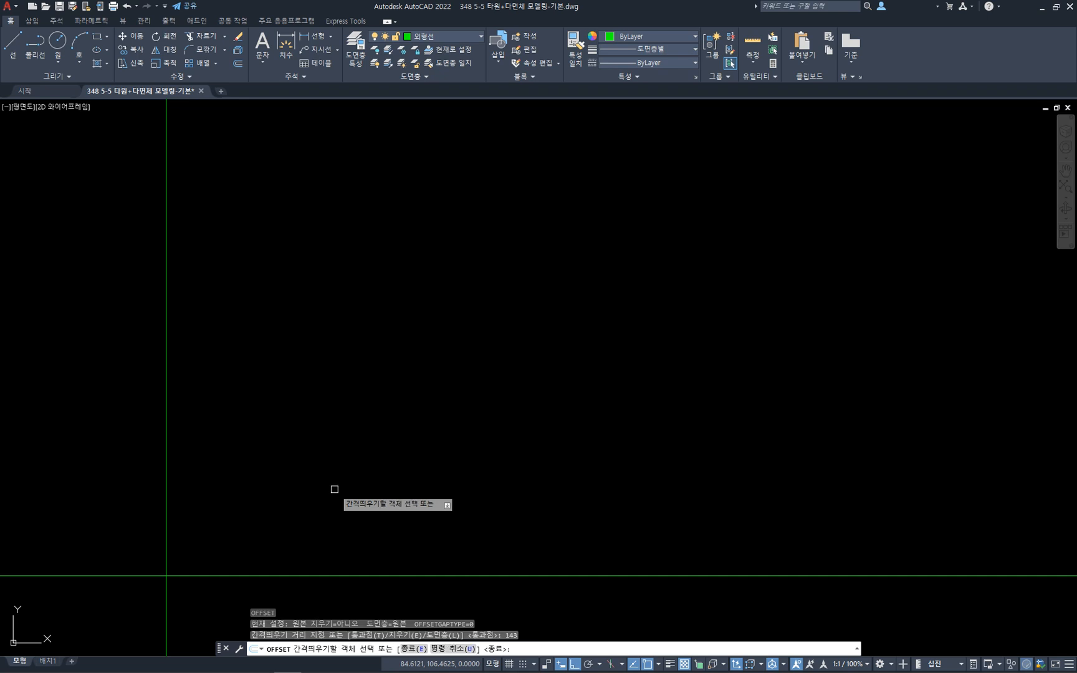
left_click(166, 460)
left_click(368, 490)
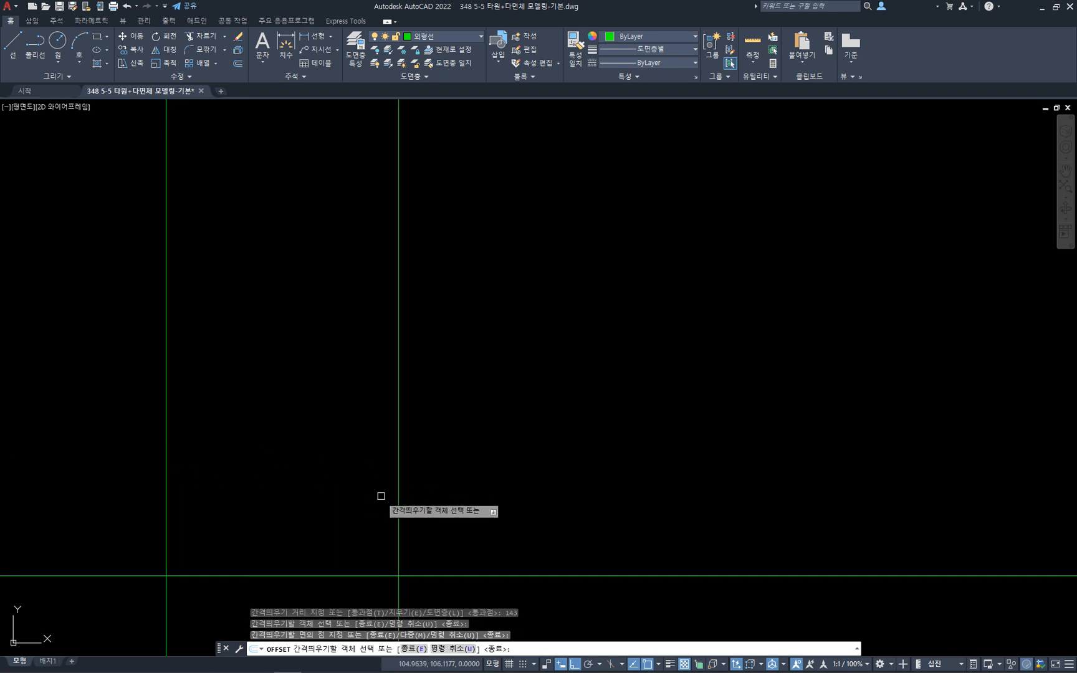
left_click(399, 484)
left_click(599, 496)
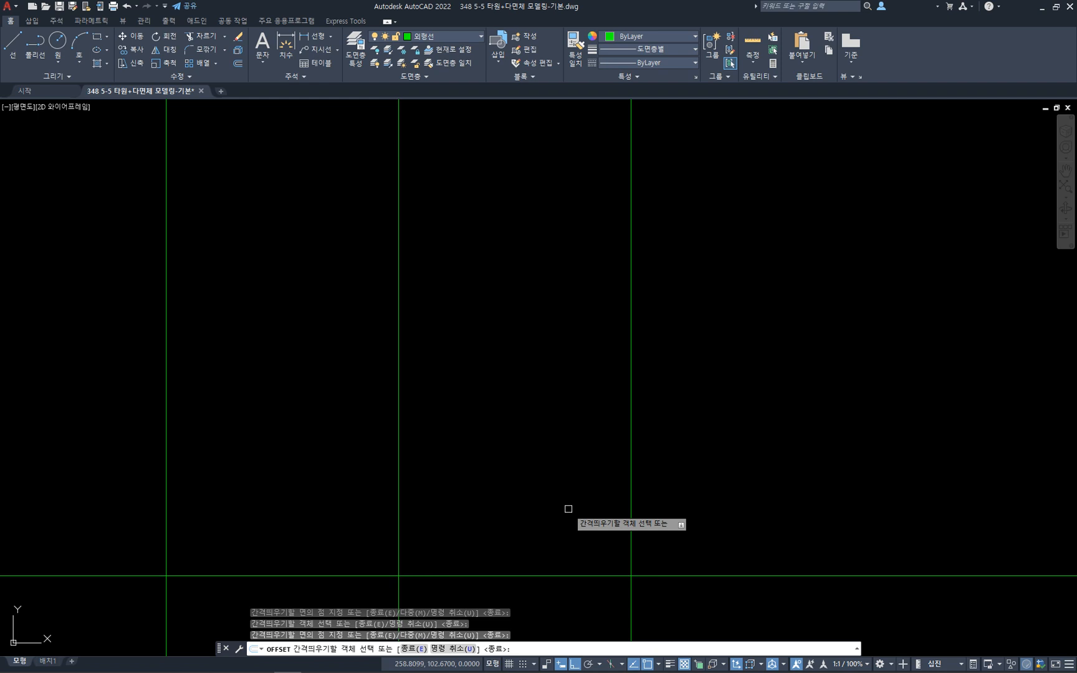
key("Escape")
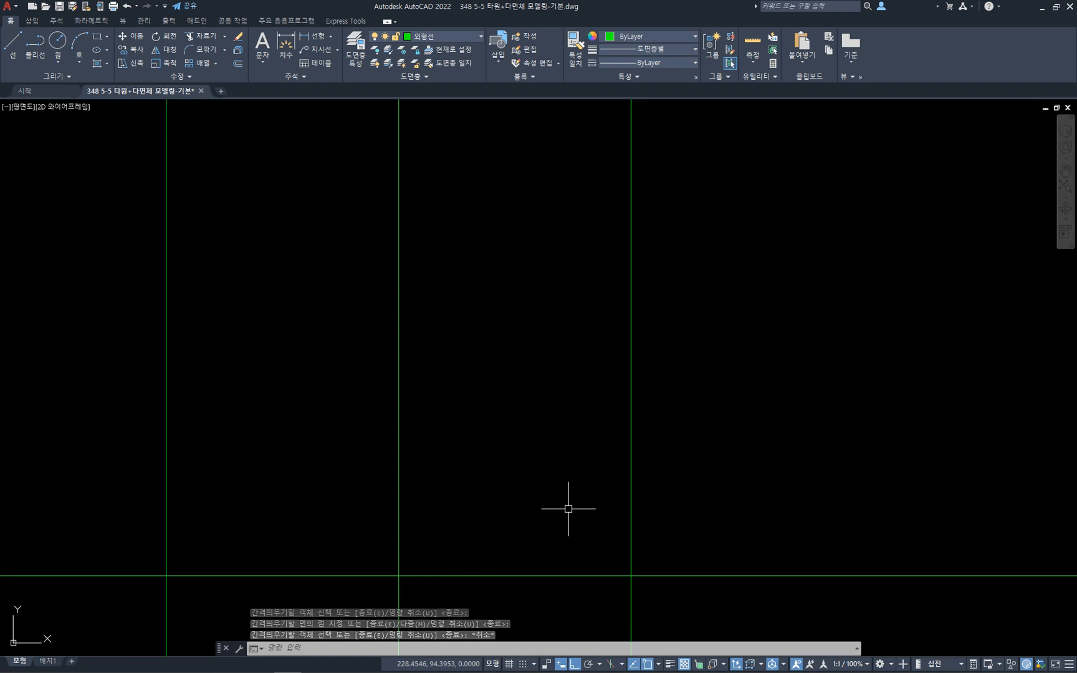
- Offset the horizontal construction line 107 upward, and offset the resulting line another 107 upward
right_click(569, 509)
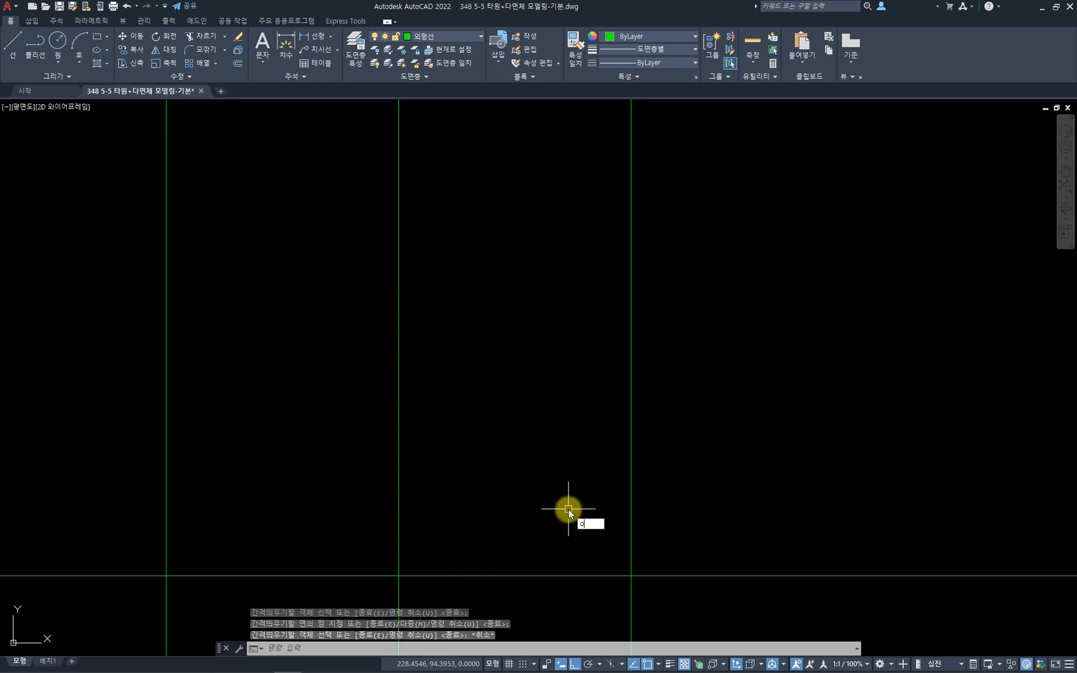
type("107")
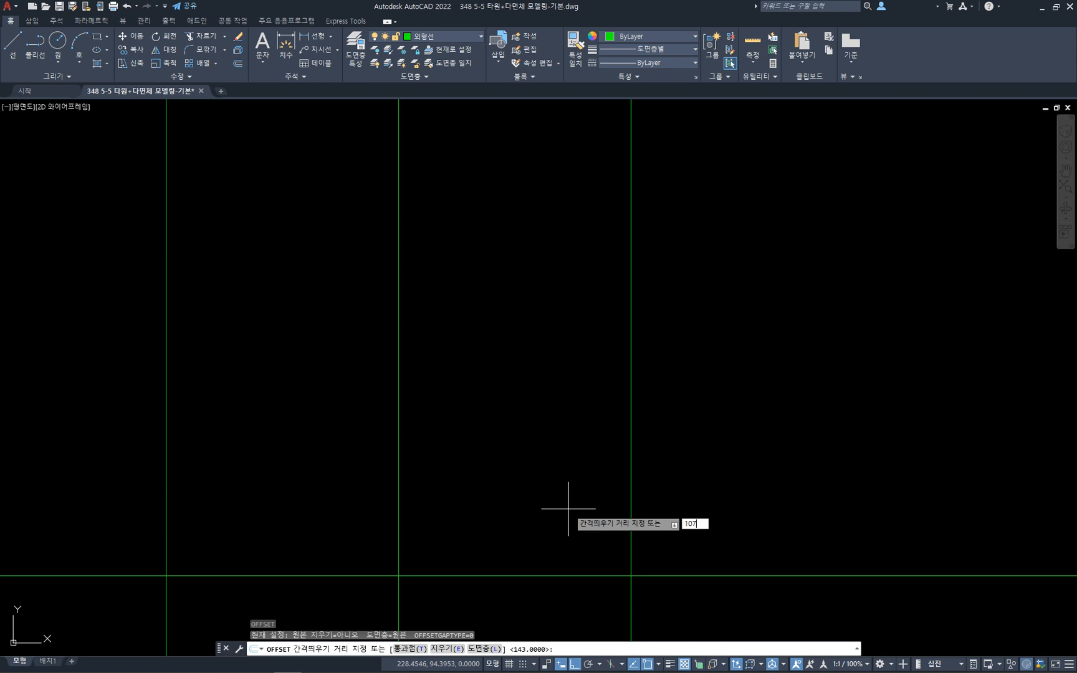
key("Return")
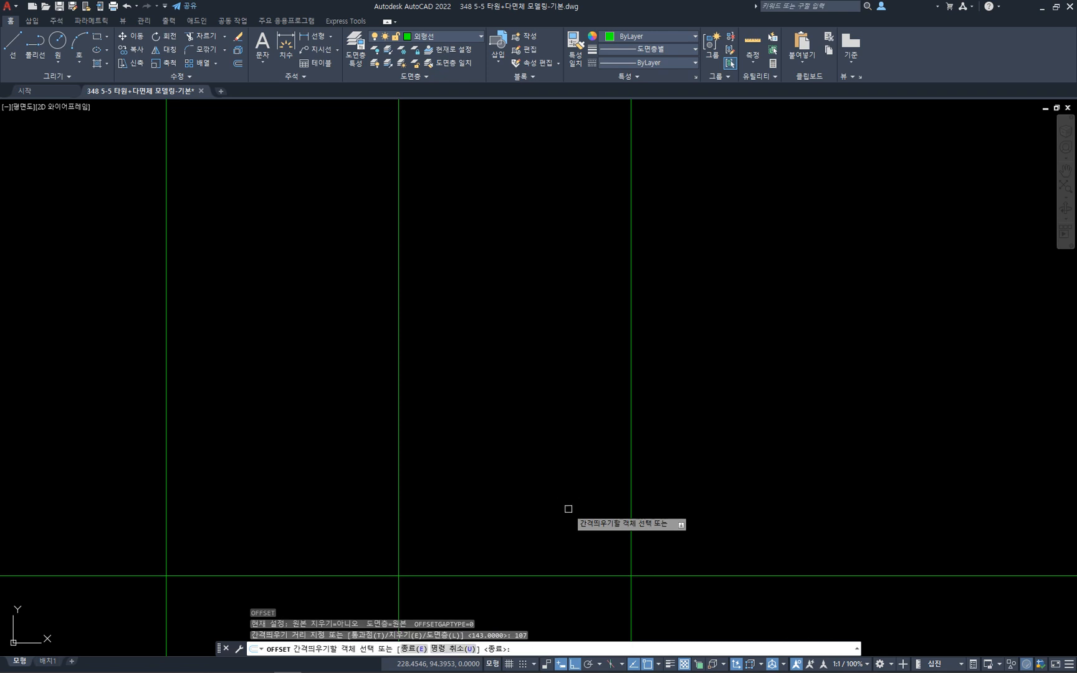
left_click(533, 576)
left_click(539, 481)
left_click(541, 404)
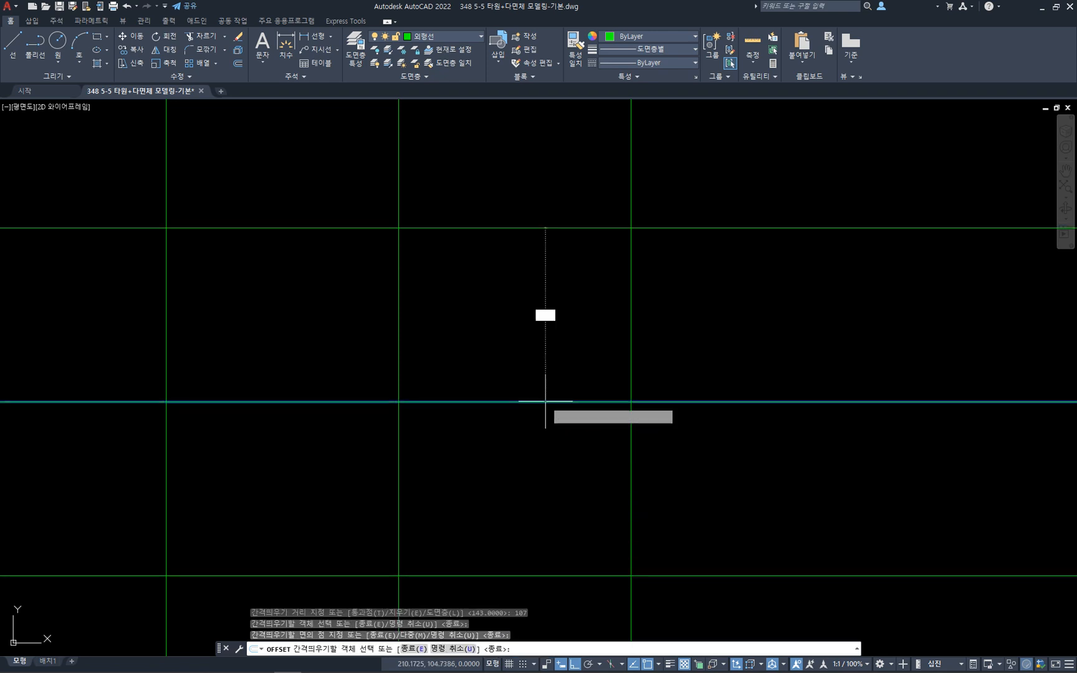
left_click(541, 363)
key("Escape")
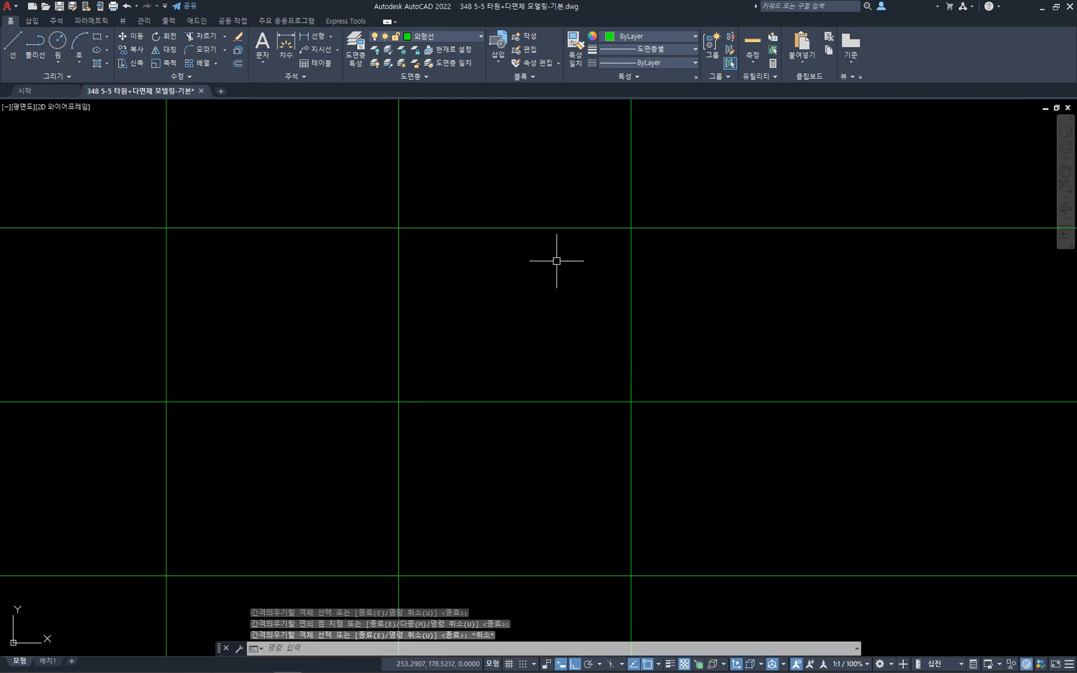
left_click(567, 247)
left_click(547, 218)
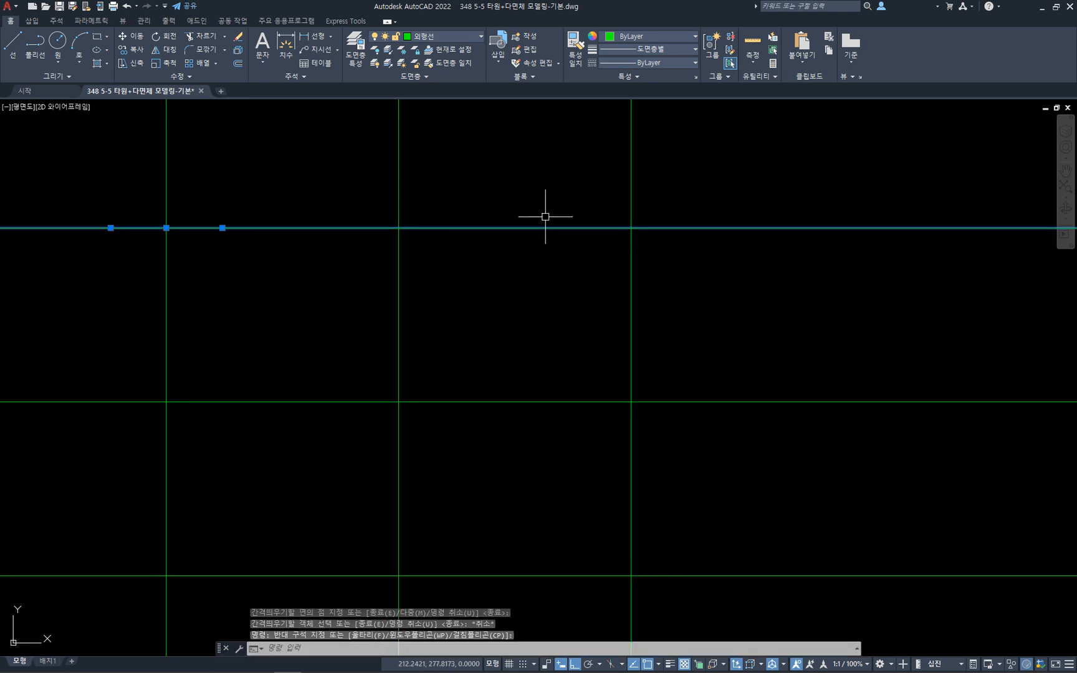
left_click(669, 336)
left_click(593, 316)
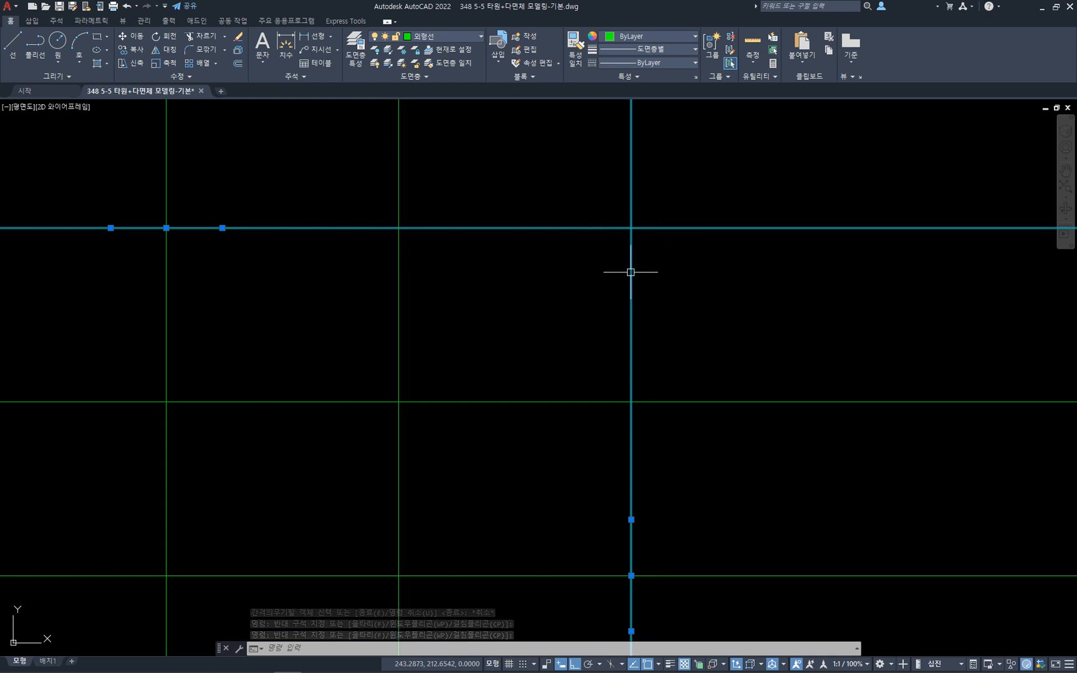
key("Escape")
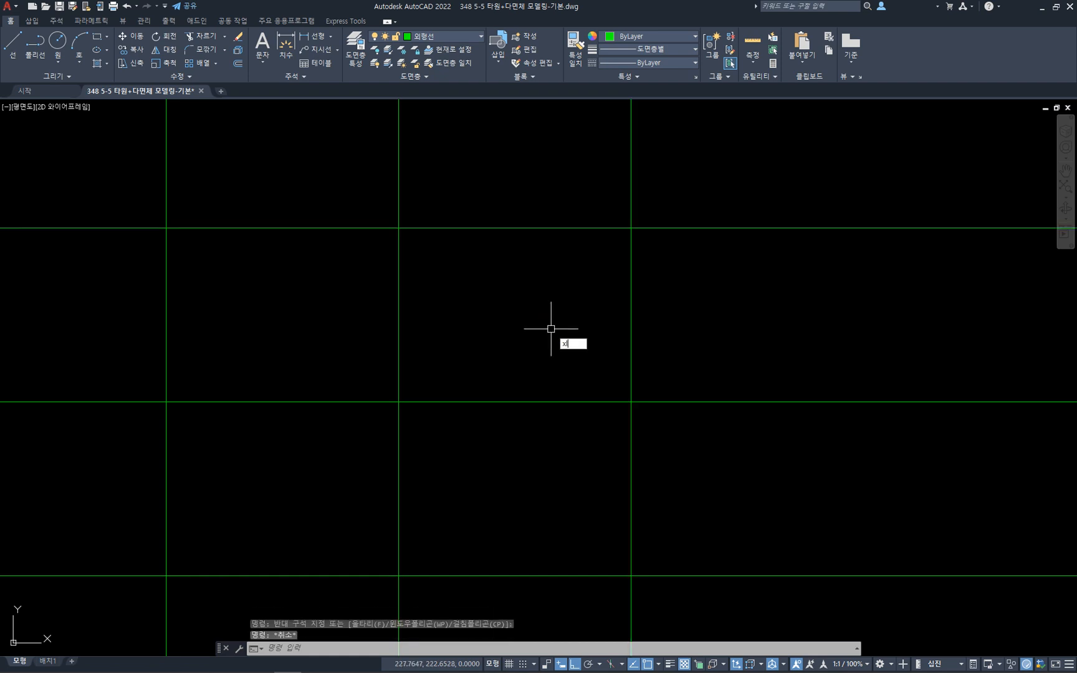
- Draw a 45-degree construction line through the intersection of the uppermost horizontal and rightmost vertical lines
type("xl")
key("Return")
type("a")
key("Return")
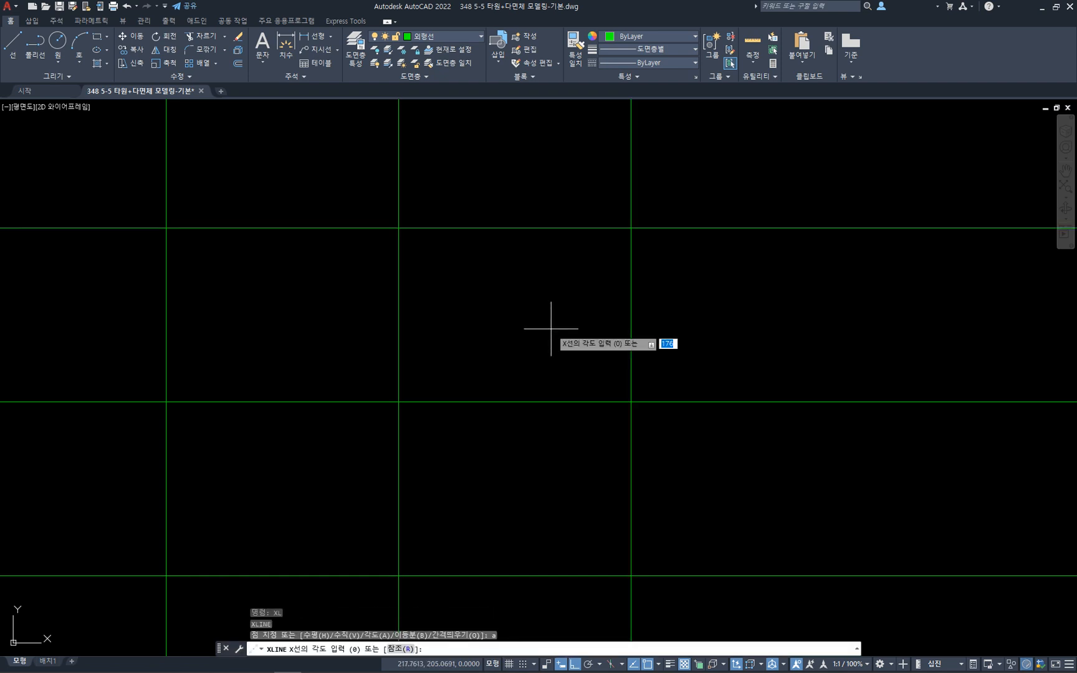
type("45")
key("Return")
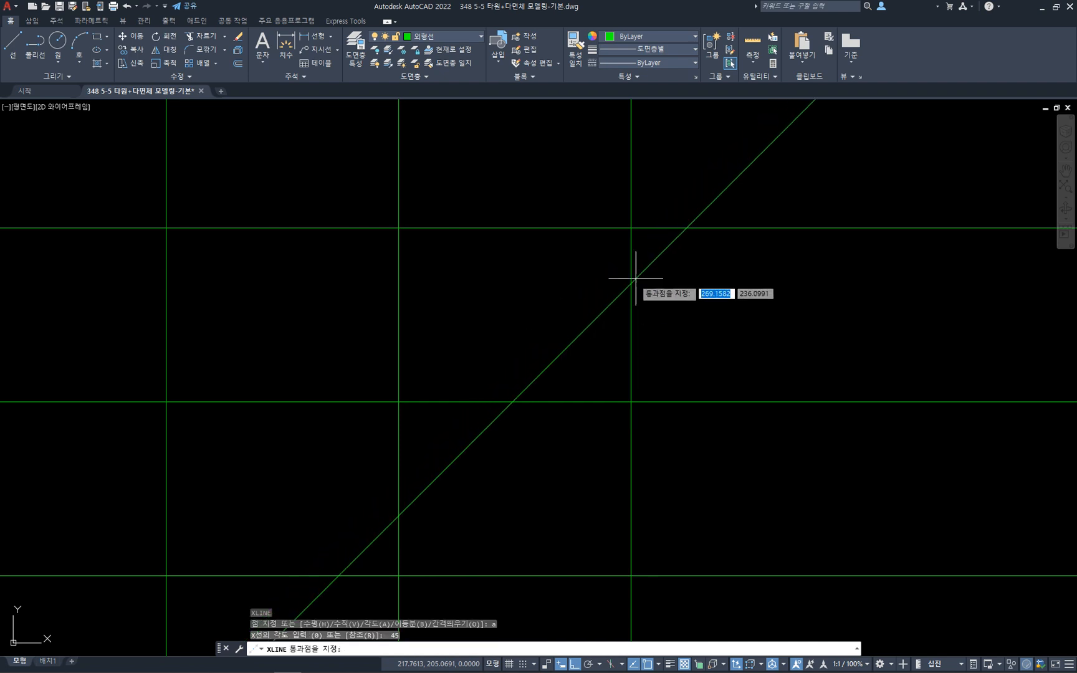
left_click(630, 227)
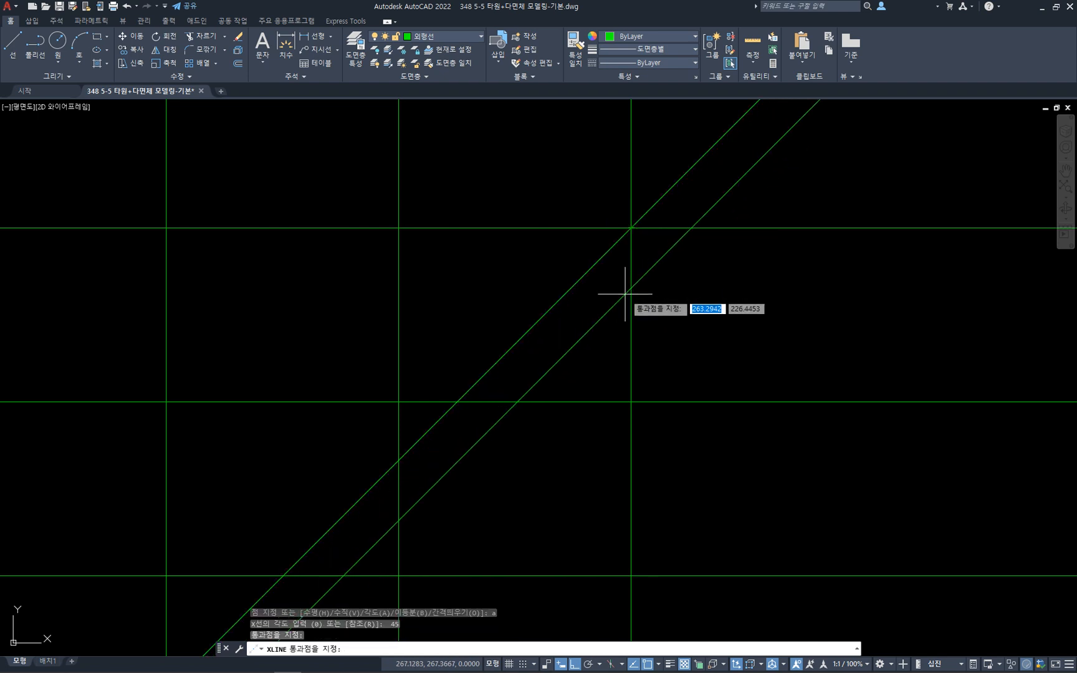
key("Escape")
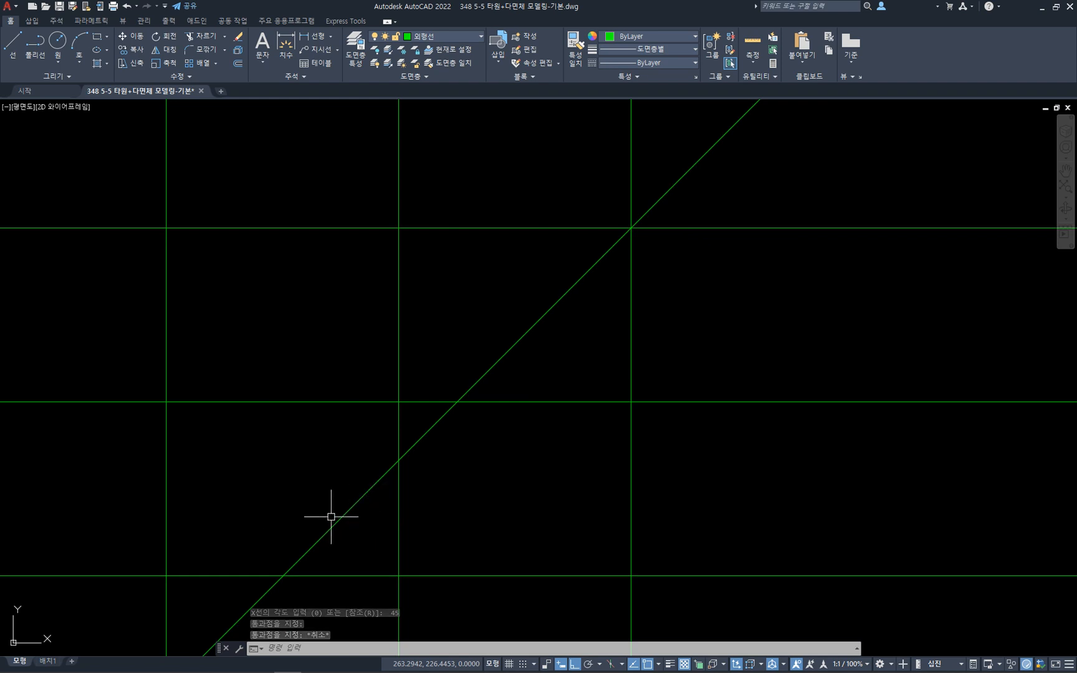
- Trim away the part of the 45-degree line below its crossing with the rightmost vertical line, using that vertical as cutting edge
type("tr")
key("Return")
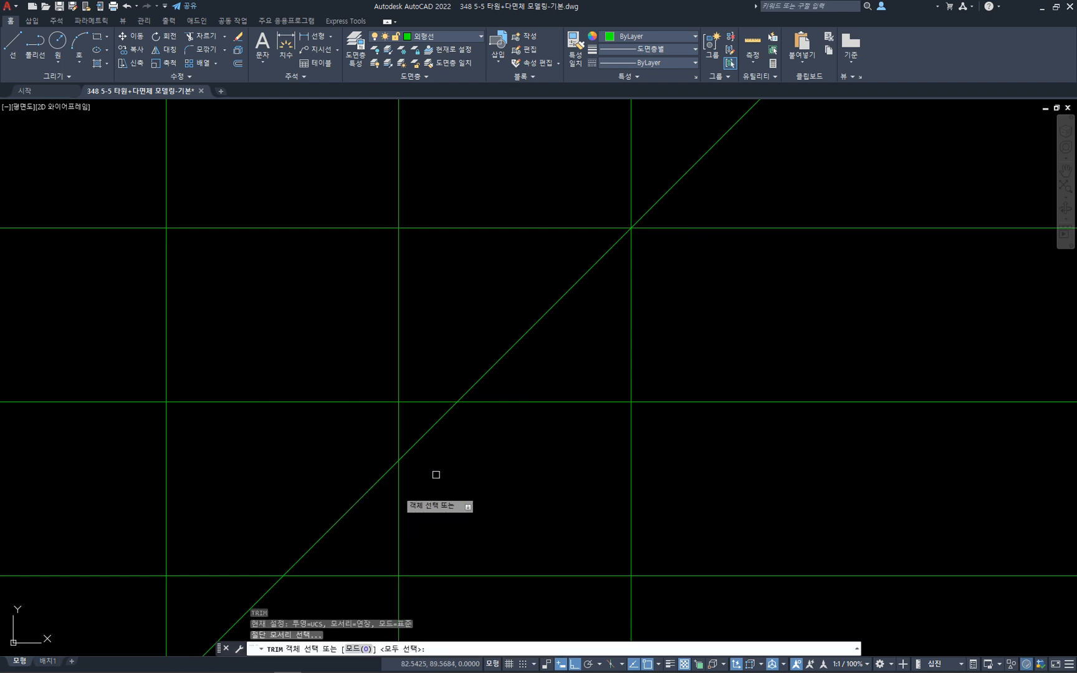
left_click(631, 358)
key("Return")
left_click(588, 362)
left_click(517, 292)
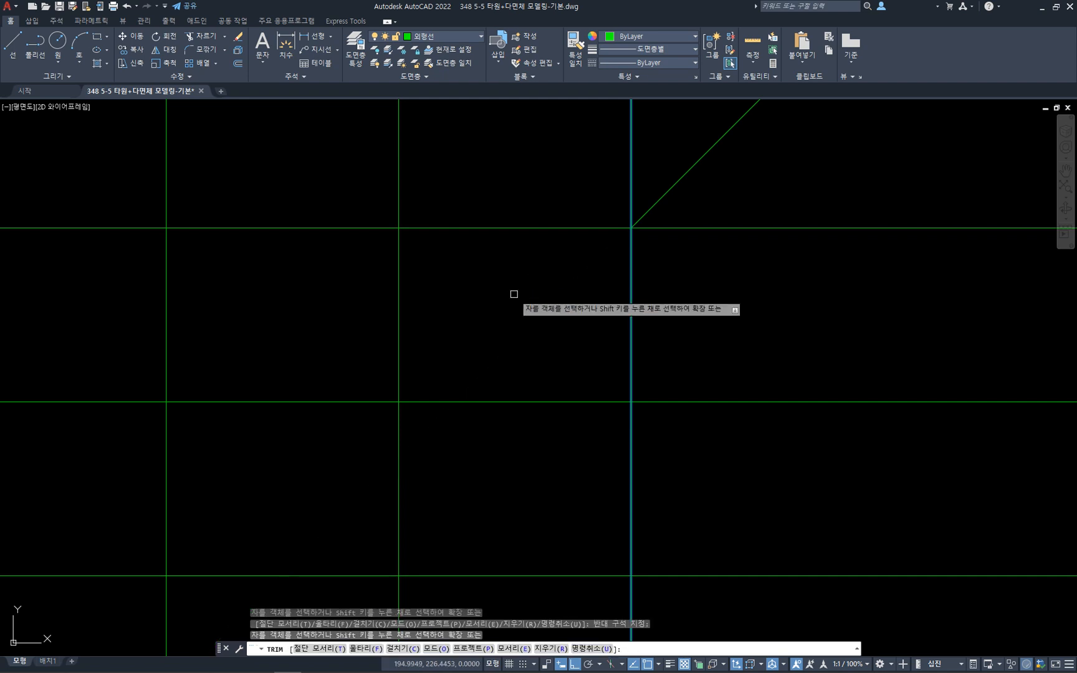
key("Escape")
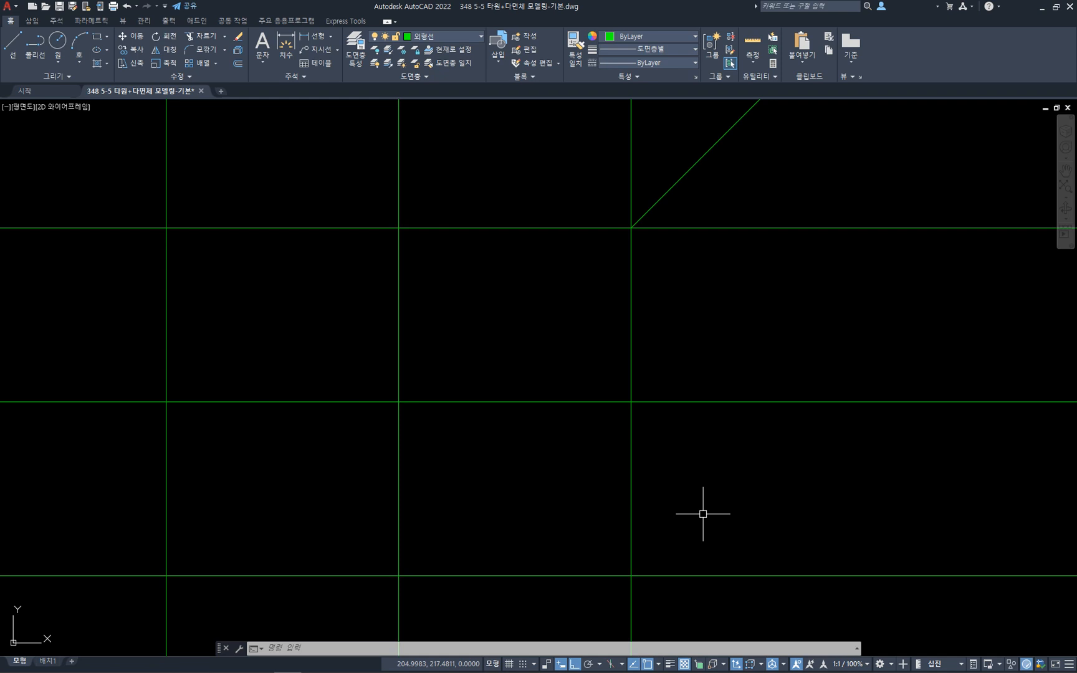
- Offset the rightmost vertical construction line 110 to the right
type("o")
key("Return")
type("110")
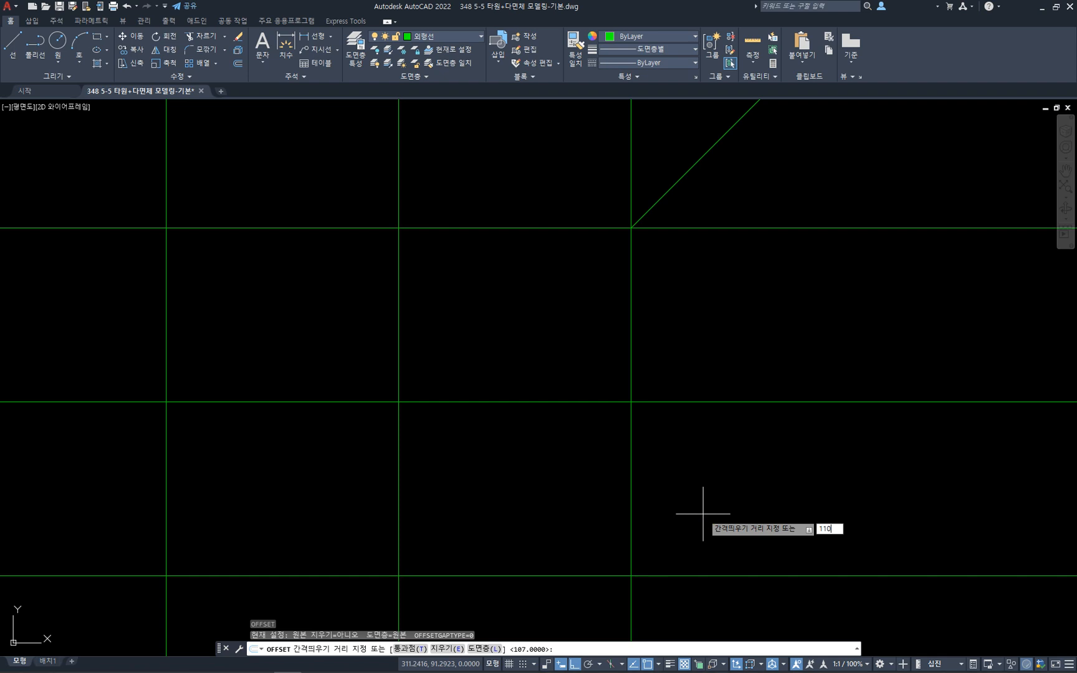
key("Return")
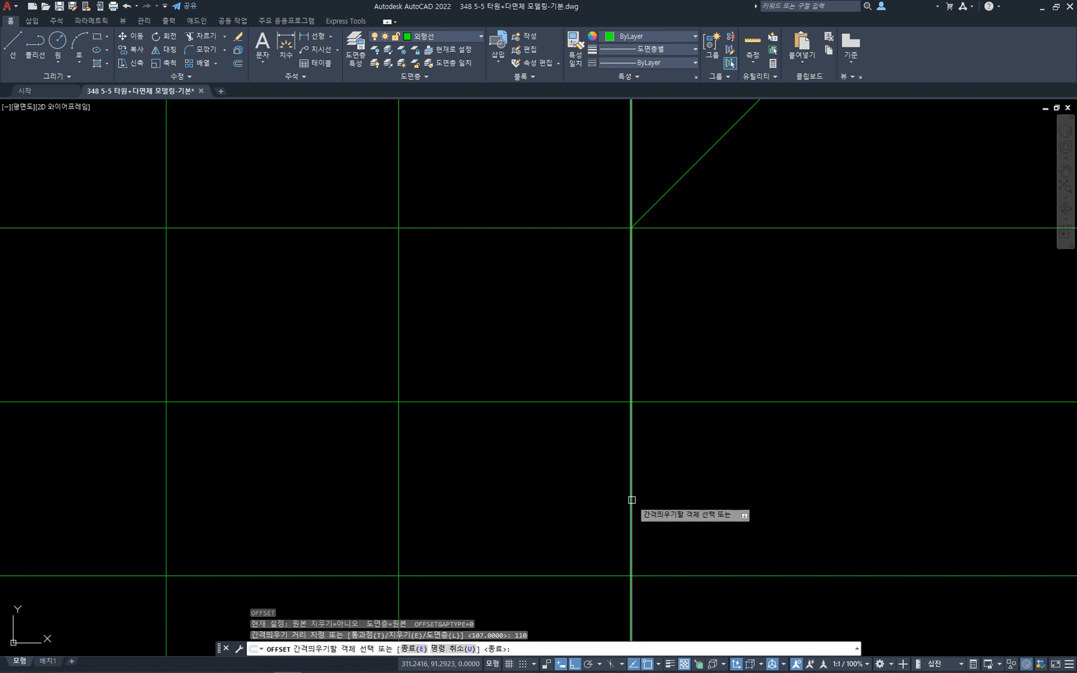
left_click(631, 500)
left_click(823, 500)
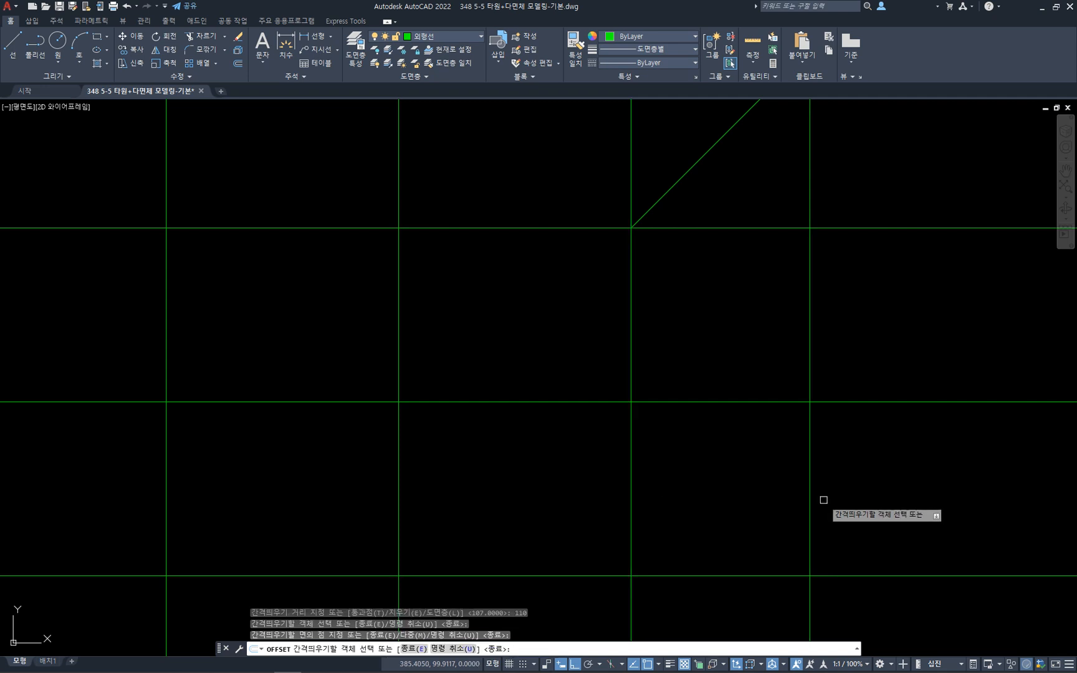
key("Escape")
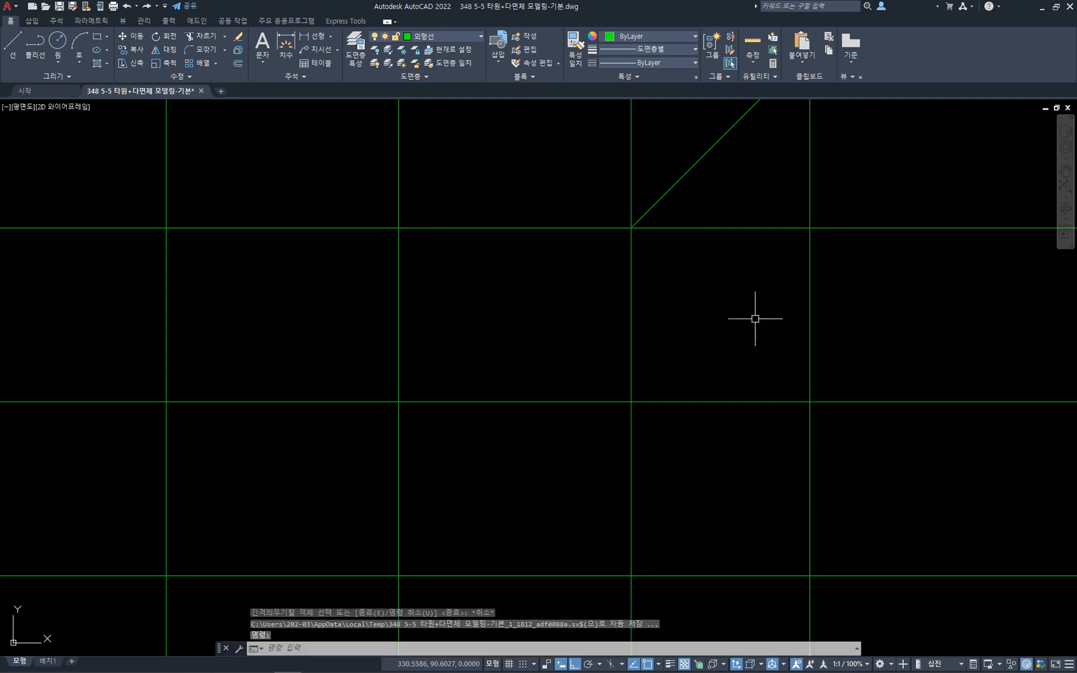
- Draw a horizontal construction line through the intersection of the 45-degree line and the rightmost vertical line
scroll(755, 319, "down", 2)
middle_click_drag(753, 315, 746, 371)
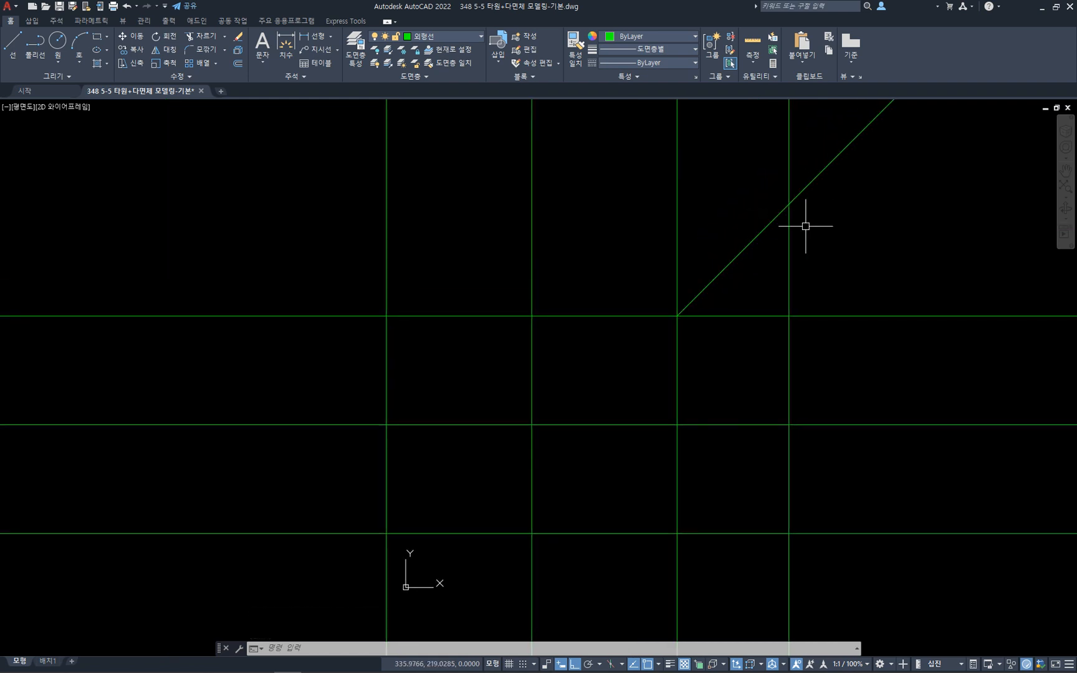
type("xl")
key("Return")
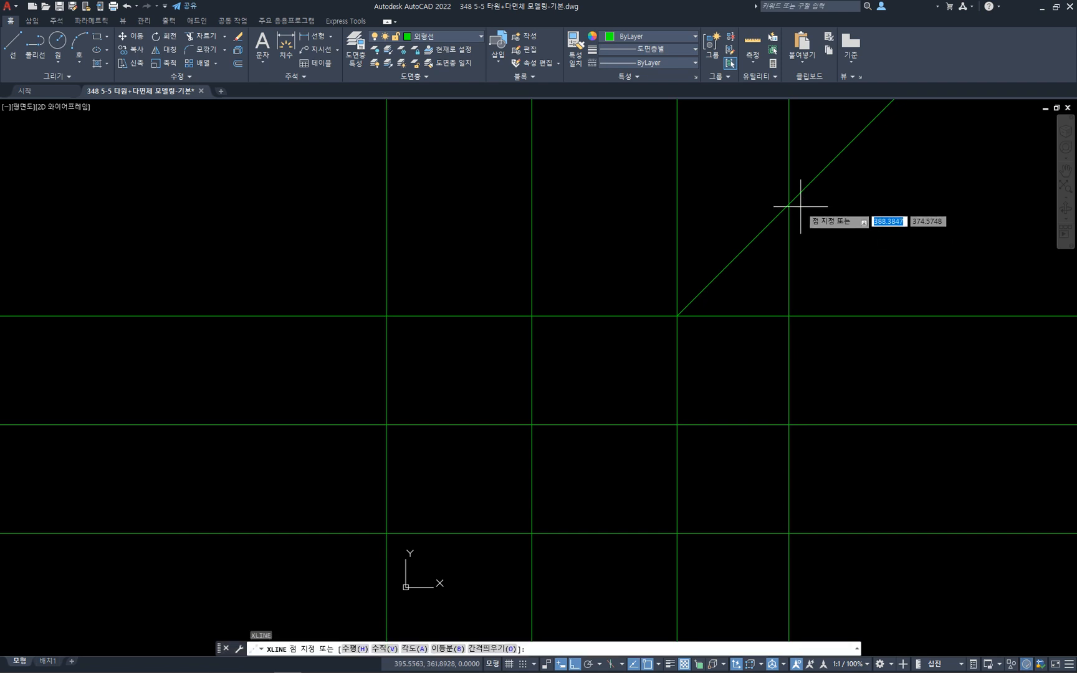
left_click(788, 203)
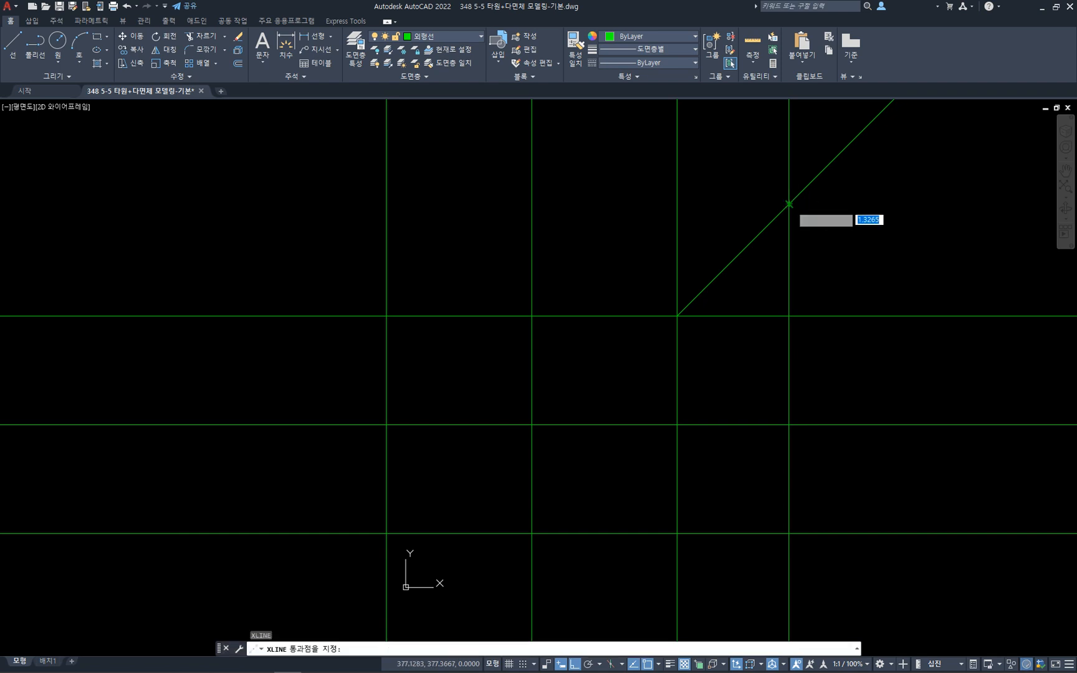
left_click(951, 211)
key("Escape")
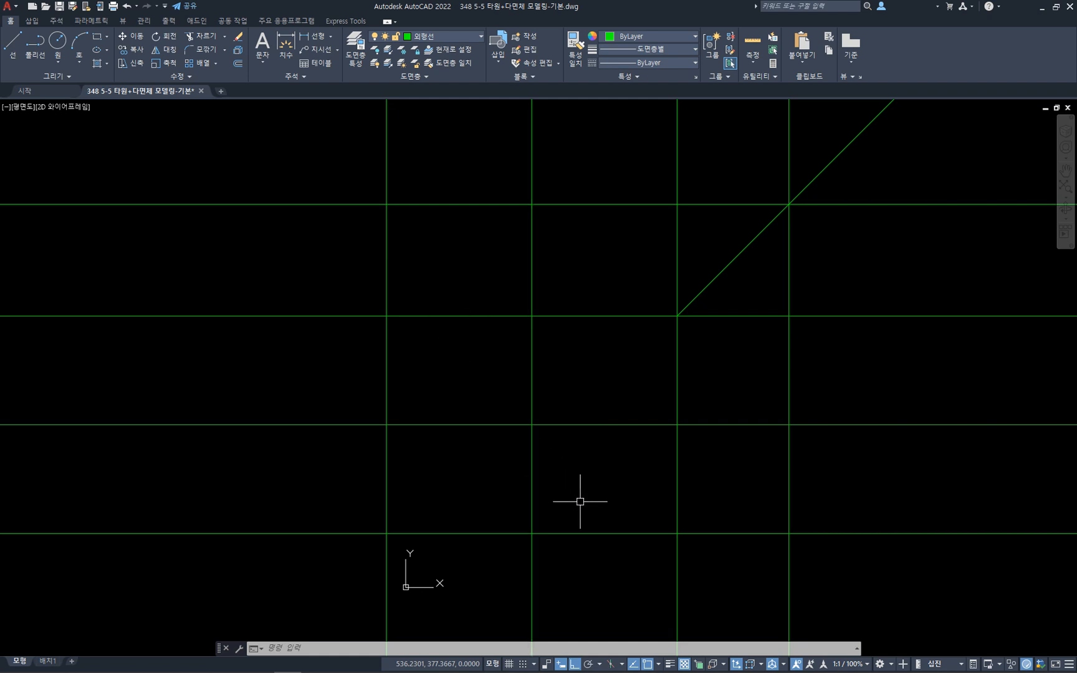
- Using the four horizontals as cutting edges, trim the two left verticals above, between and below the view rows, and the two right verticals below the lowest horizontal
key("Return")
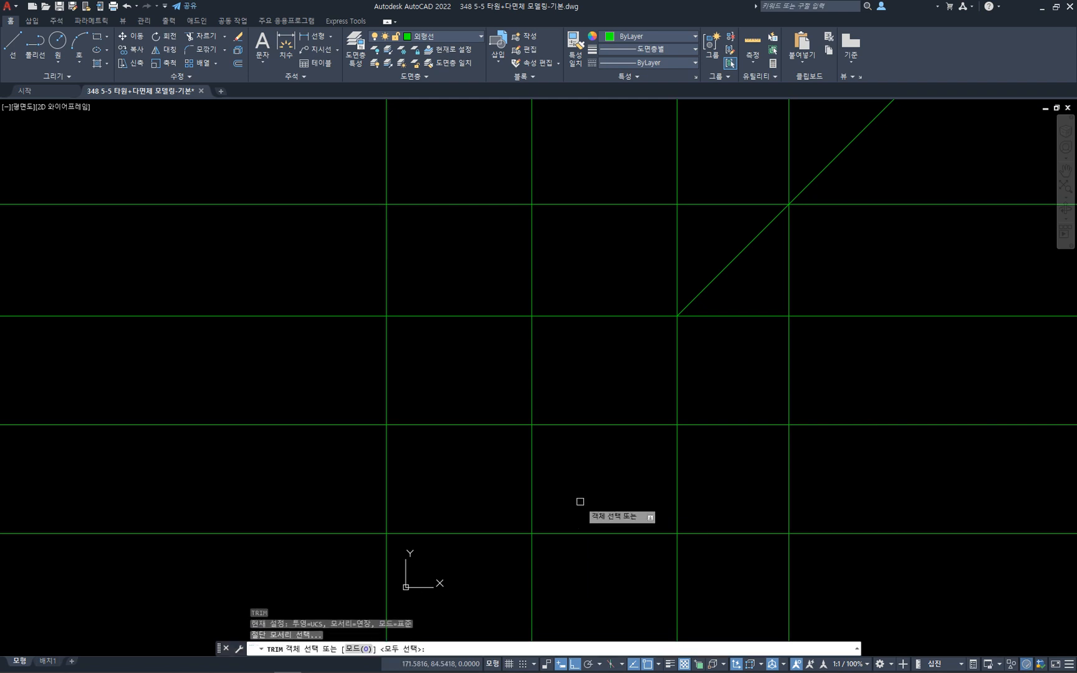
left_click(630, 572)
left_click(595, 161)
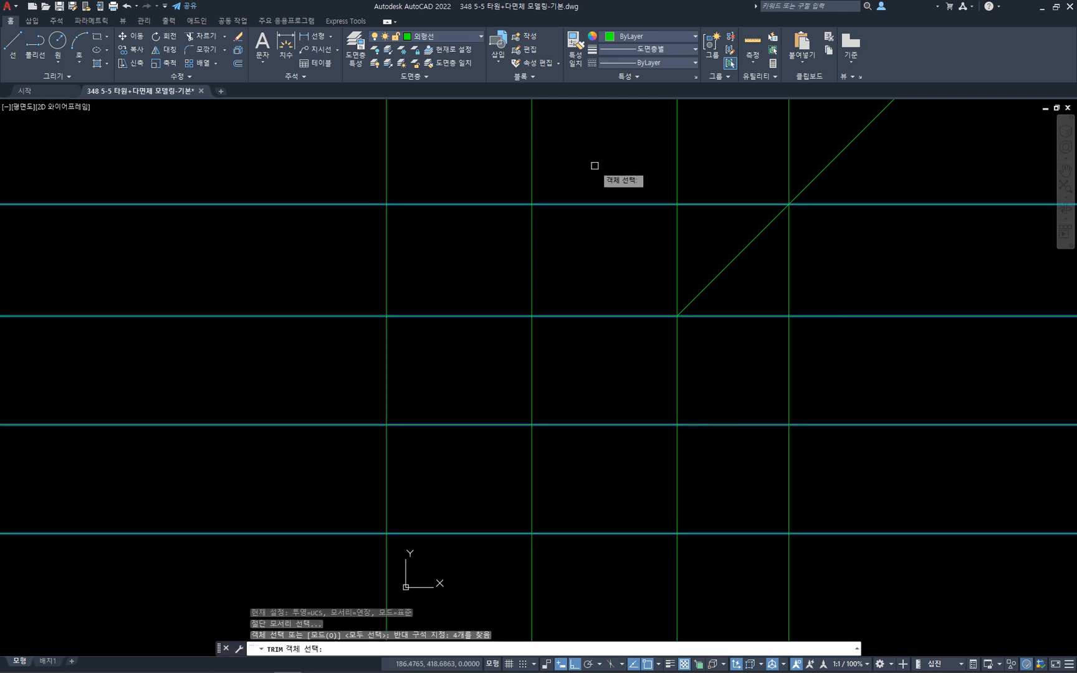
key("Return")
left_click(597, 169)
left_click(299, 149)
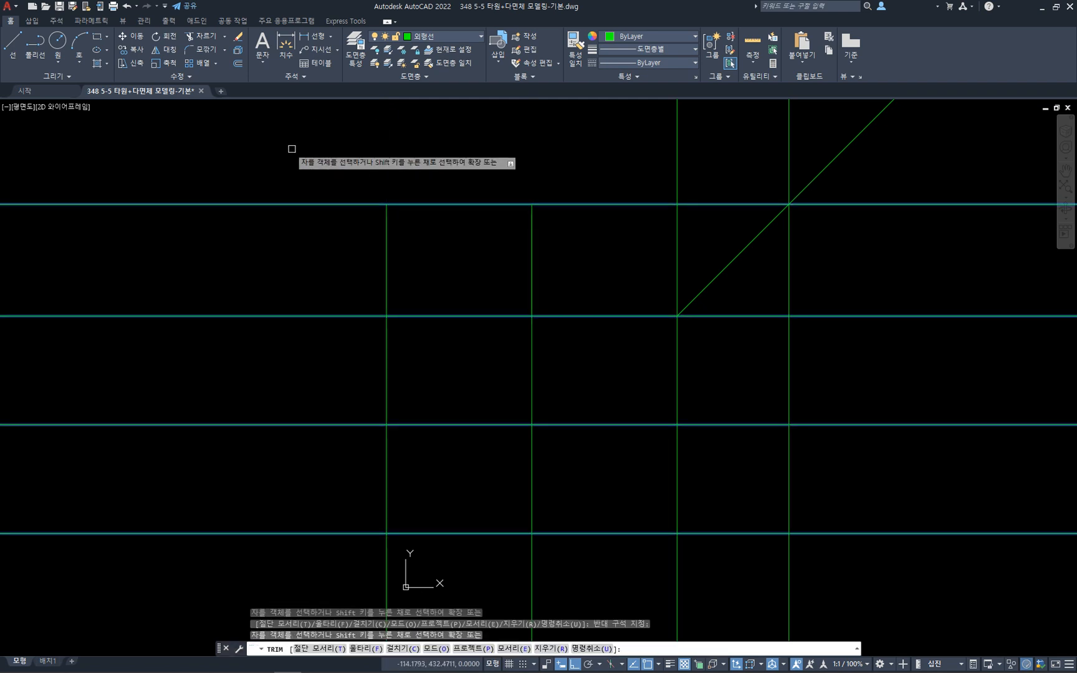
left_click(549, 381)
left_click(227, 340)
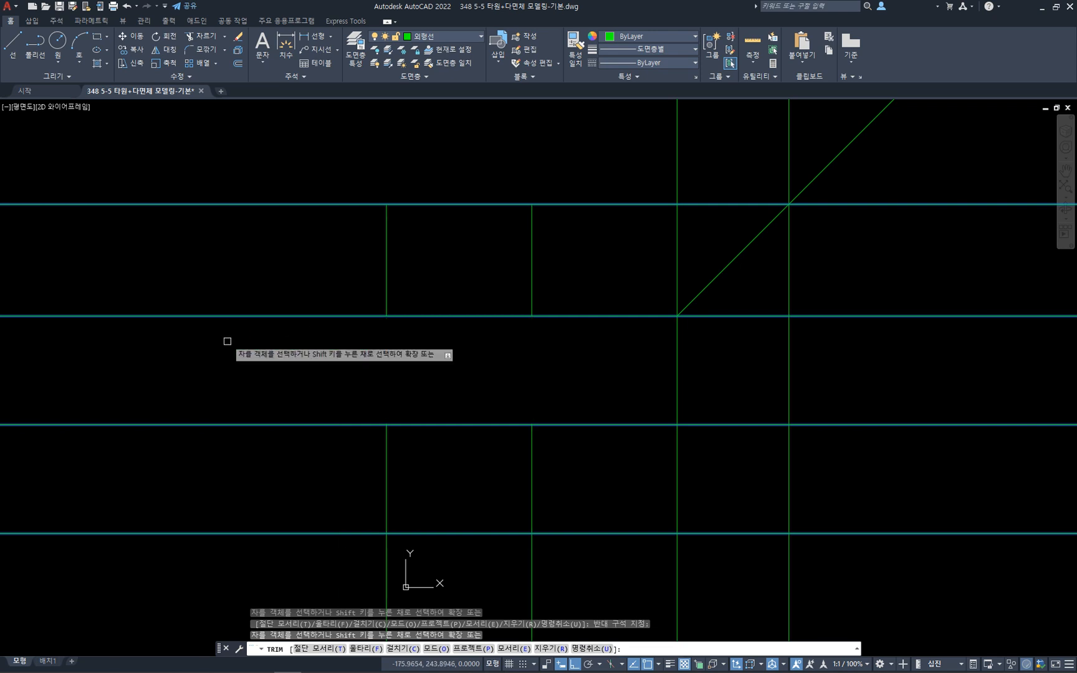
left_click(800, 580)
left_click(278, 541)
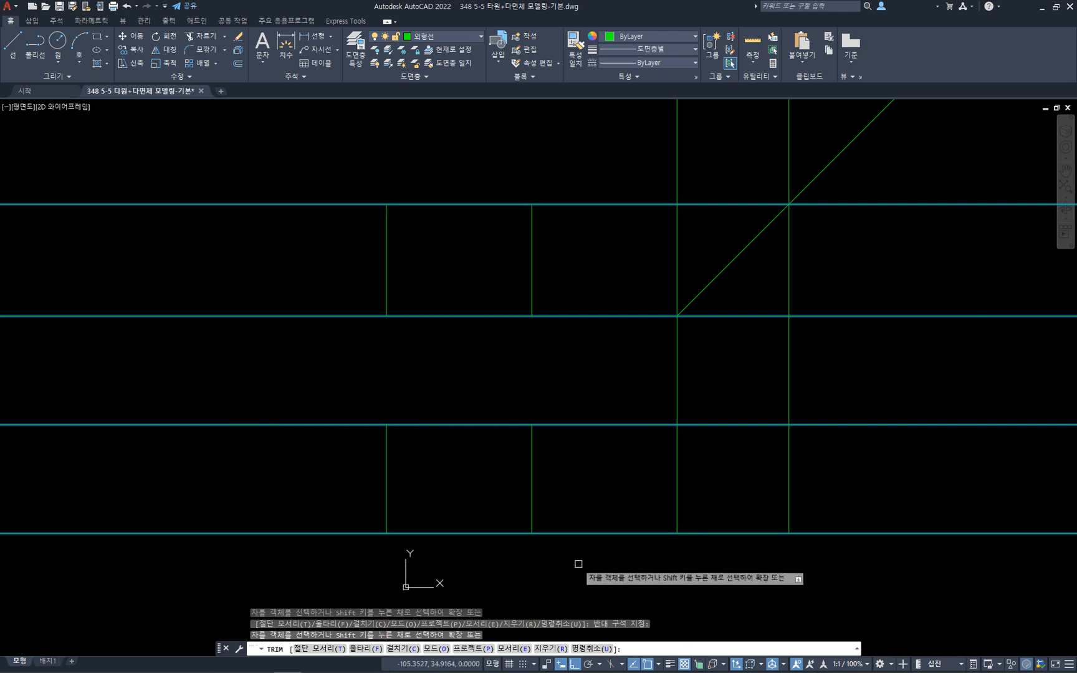
key("Escape")
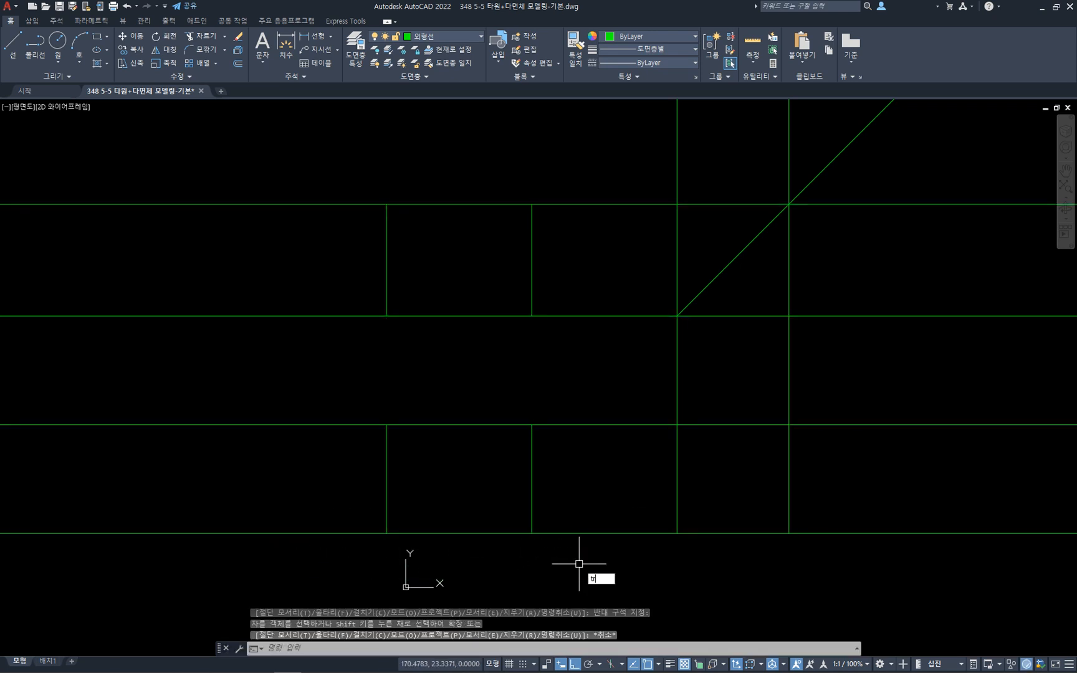
- Using the verticals as cutting edges, trim all horizontals left of the grid, and the lower two between and right of the front and side views
type("tr")
key("Return")
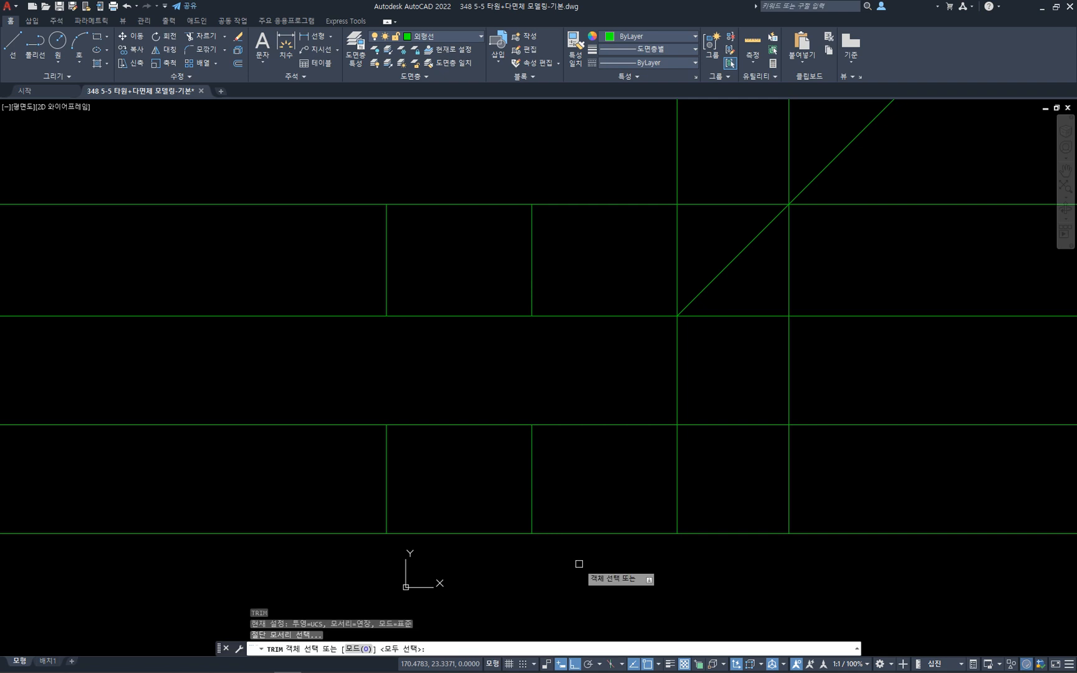
left_click(840, 493)
left_click(287, 462)
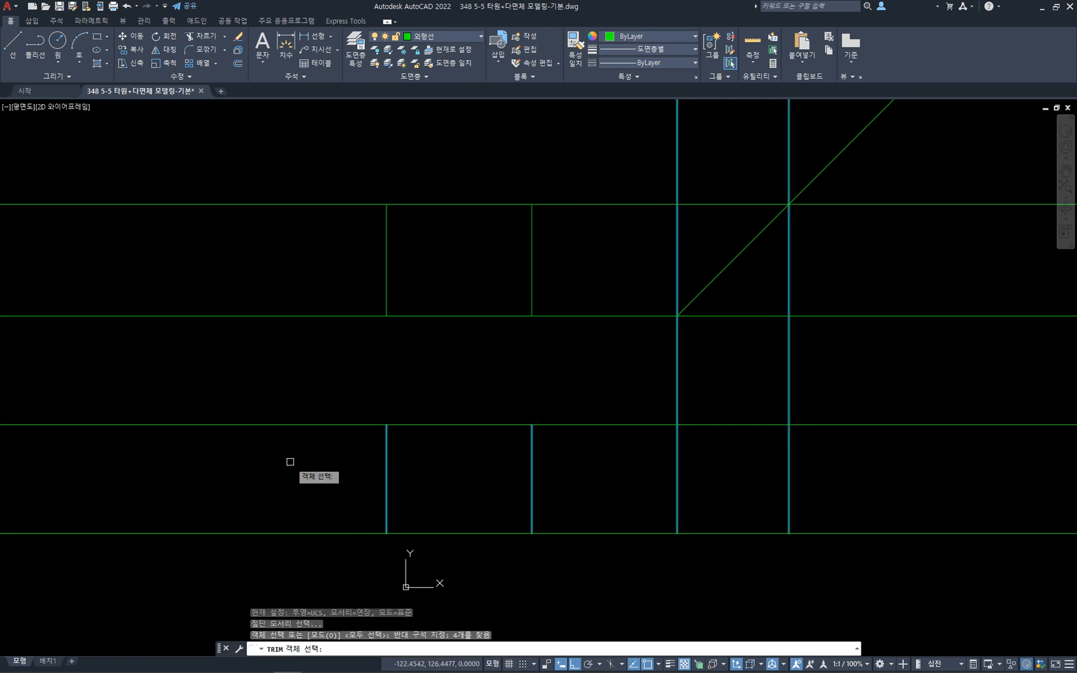
key("Return")
left_click(334, 559)
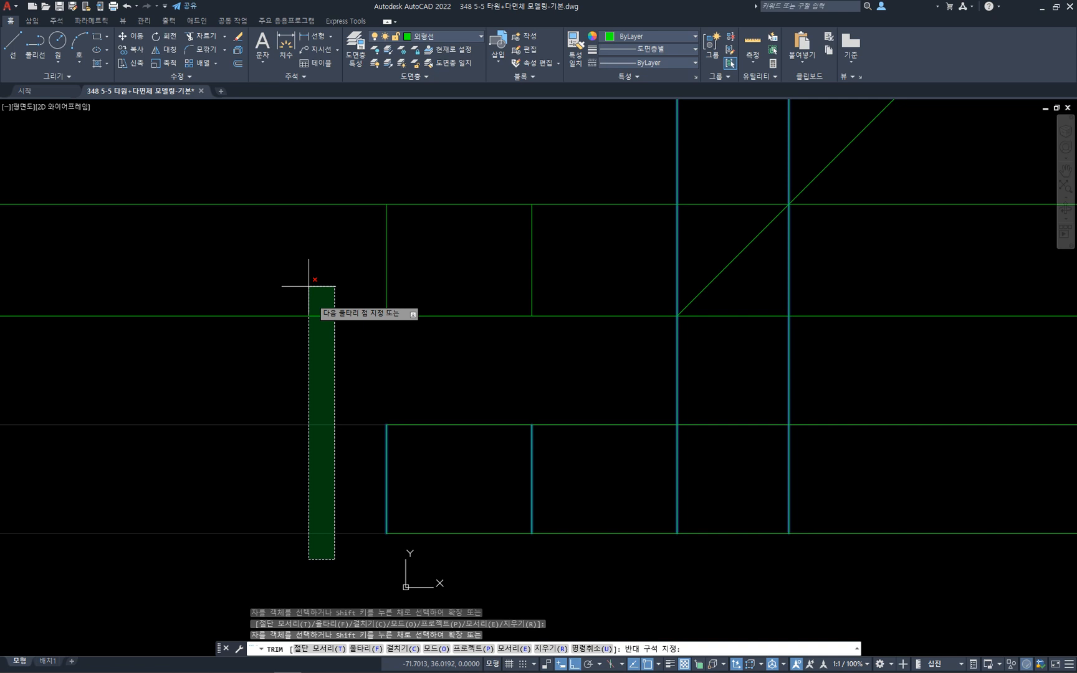
left_click(285, 170)
left_click(620, 569)
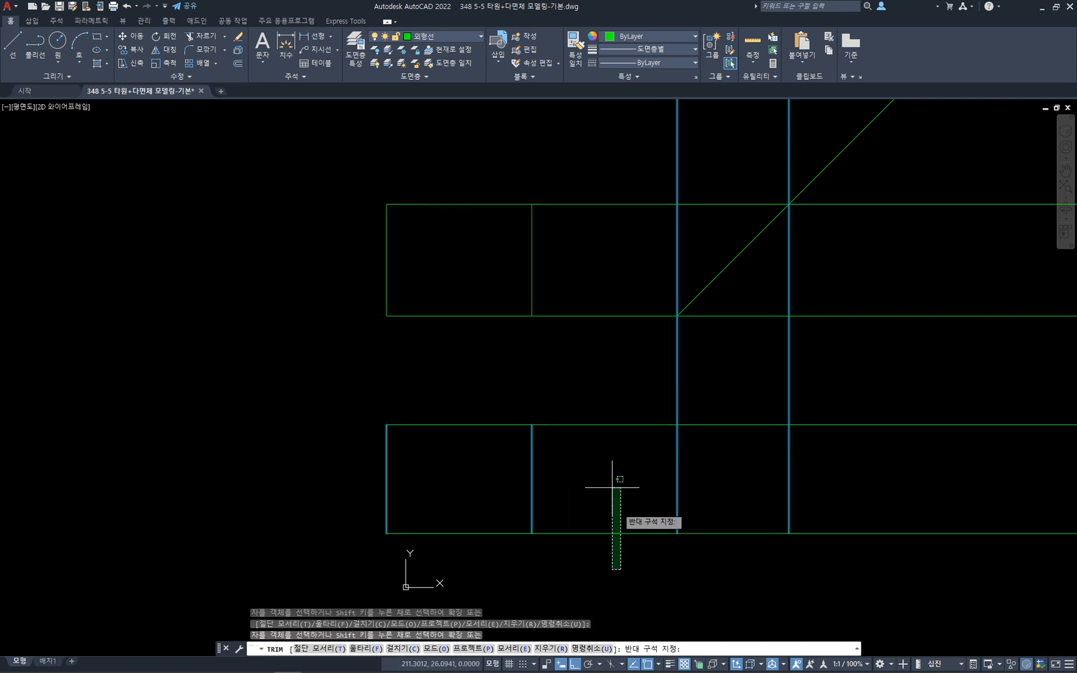
left_click(613, 486)
left_click(894, 577)
left_click(843, 401)
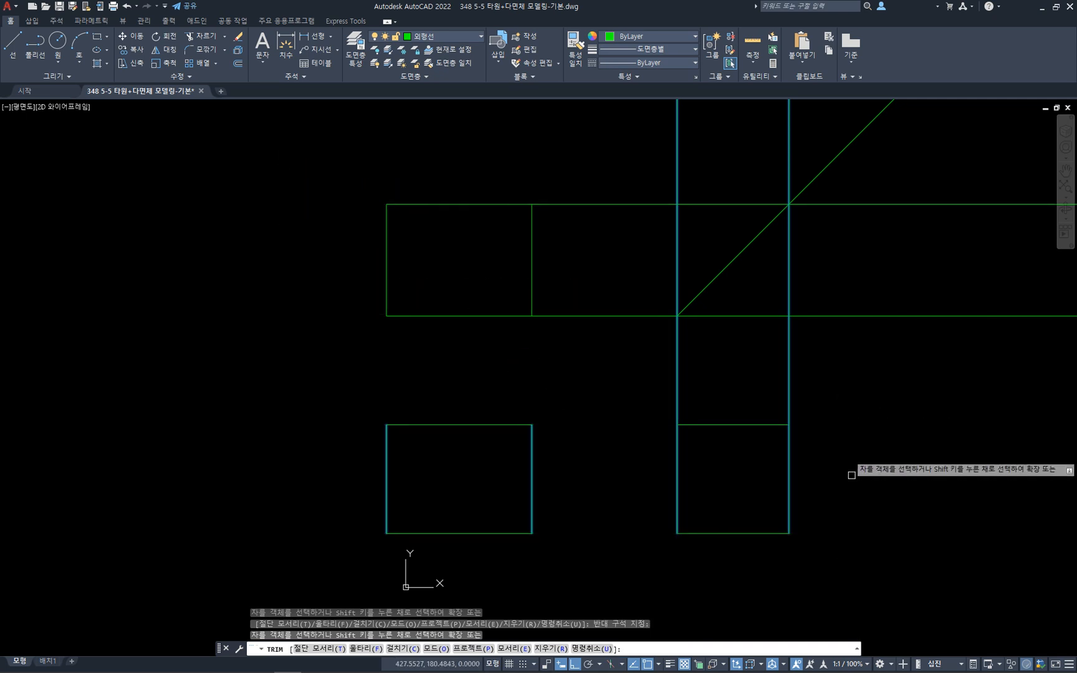
key("Escape")
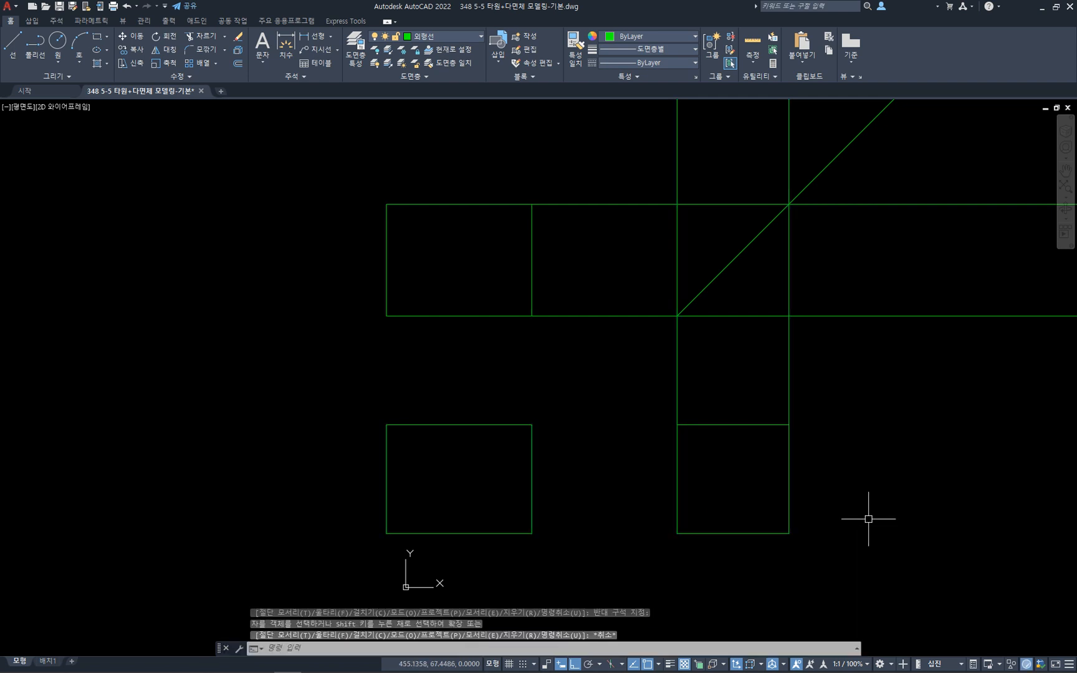
- Trim the remaining lines right of the top view and above the side view, using the top view's right edge and side view's top edge as boundaries
key("space")
left_click(742, 424)
left_click(532, 287)
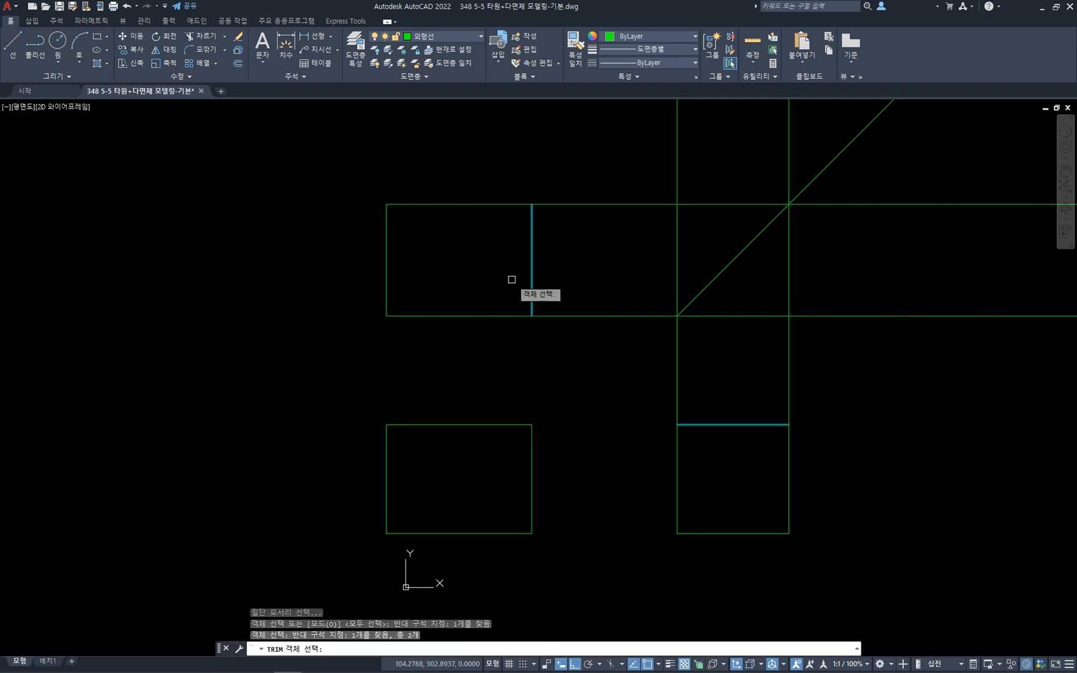
key("space")
mouse_move(601, 325)
left_mouse_down()
mouse_move(578, 149)
mouse_move(825, 373)
mouse_move(617, 350)
left_mouse_up()
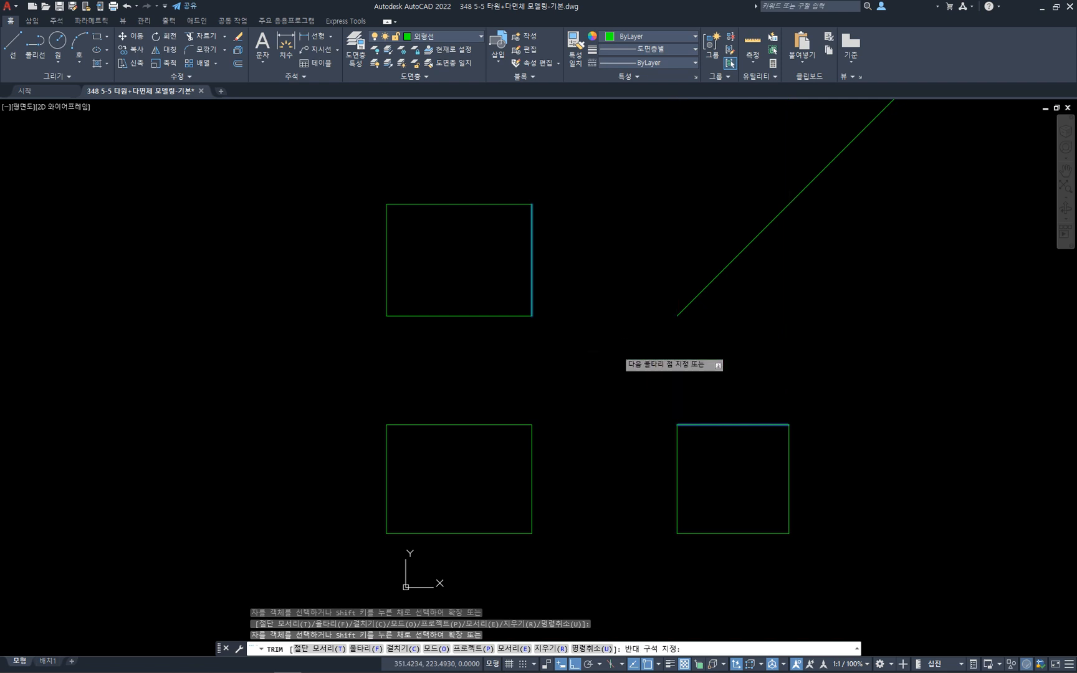
key("Escape")
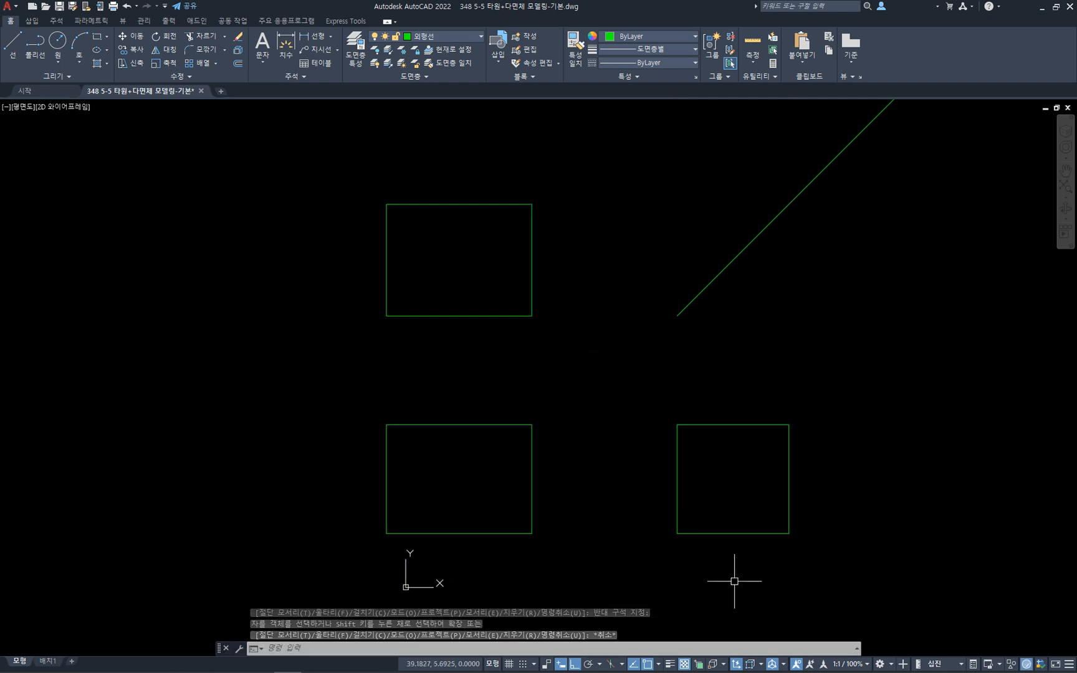
key("Escape")
key("Escape")
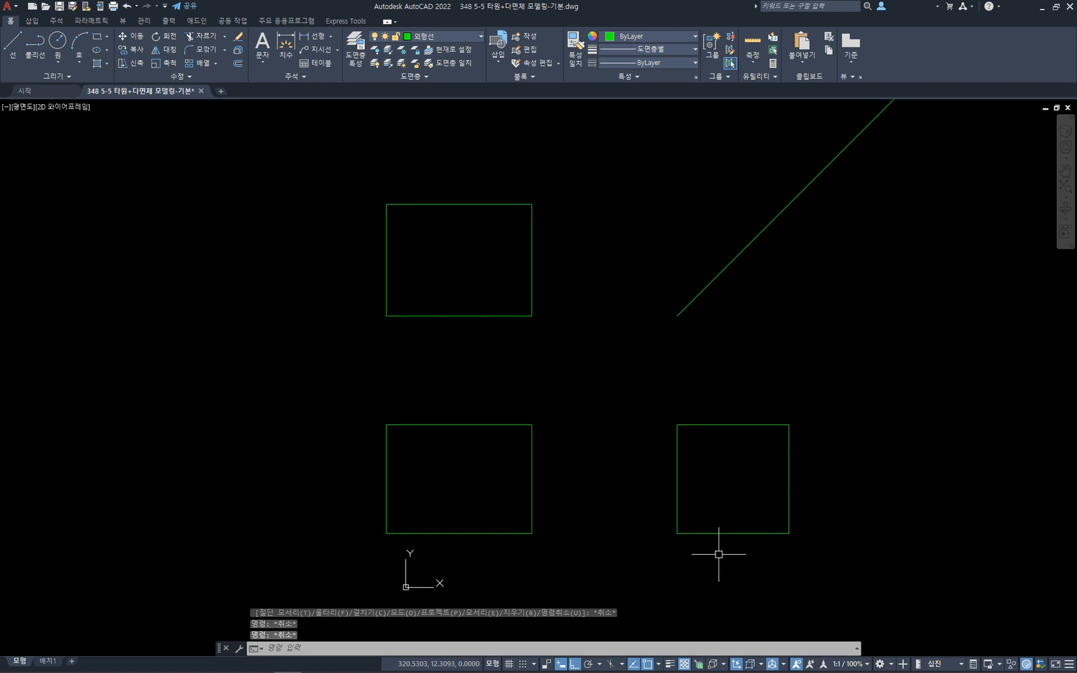
- Move the three view outlines together with the 45-degree line horizontally to the right, clear of the origin
type("m")
key("Return")
left_click(872, 559)
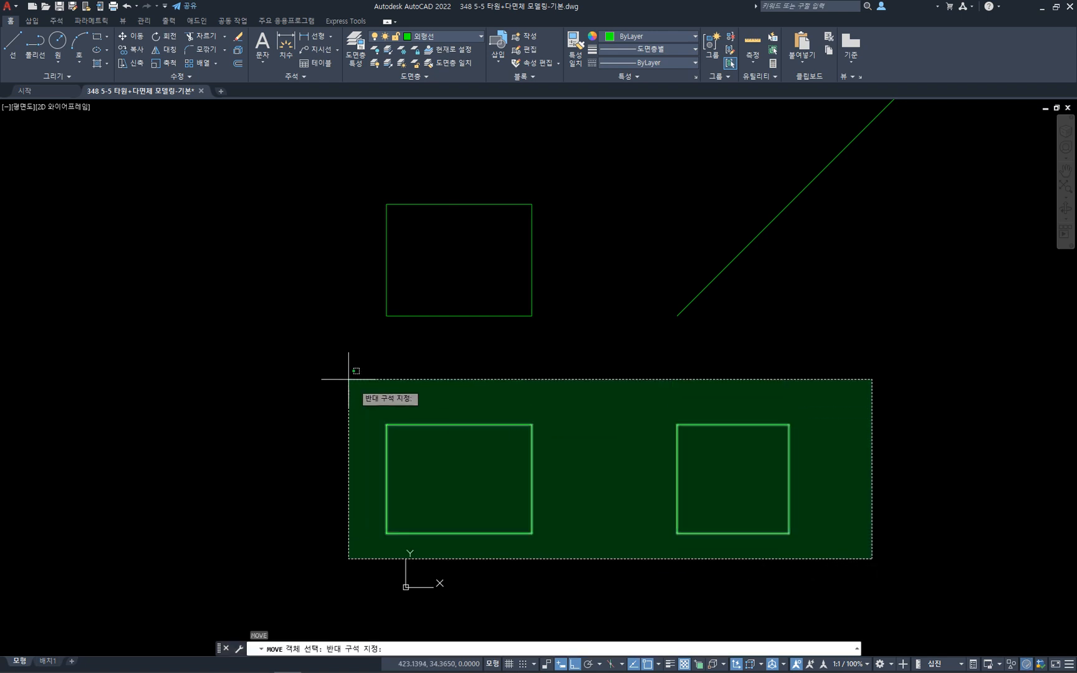
left_click(293, 340)
left_click(538, 367)
left_click(309, 158)
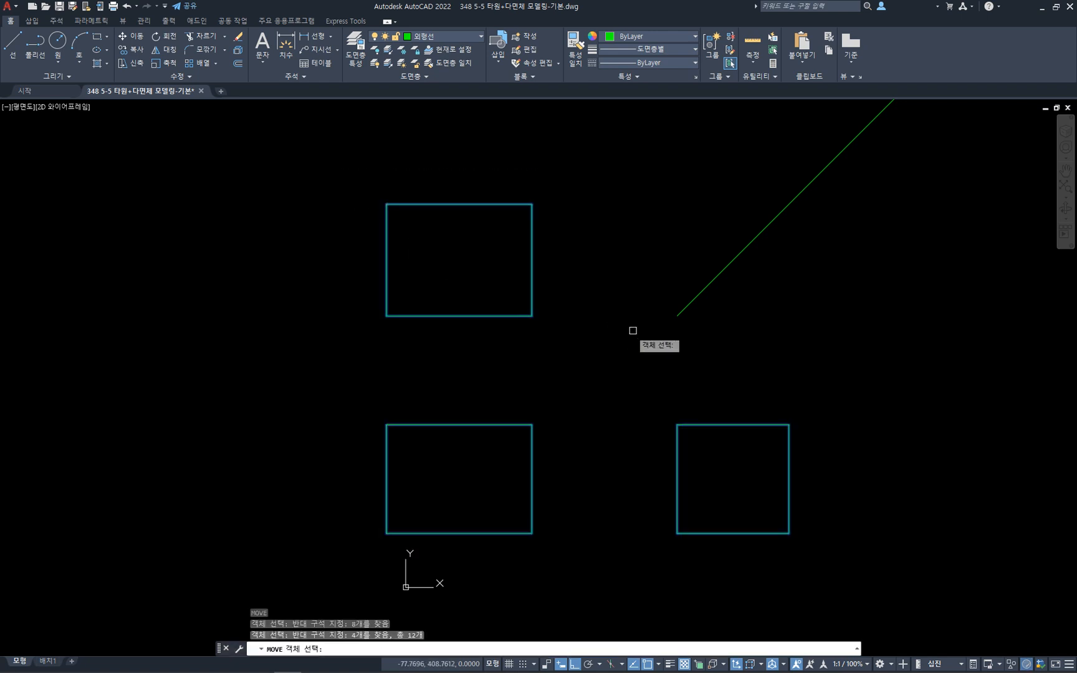
left_click(639, 204)
left_click(904, 412)
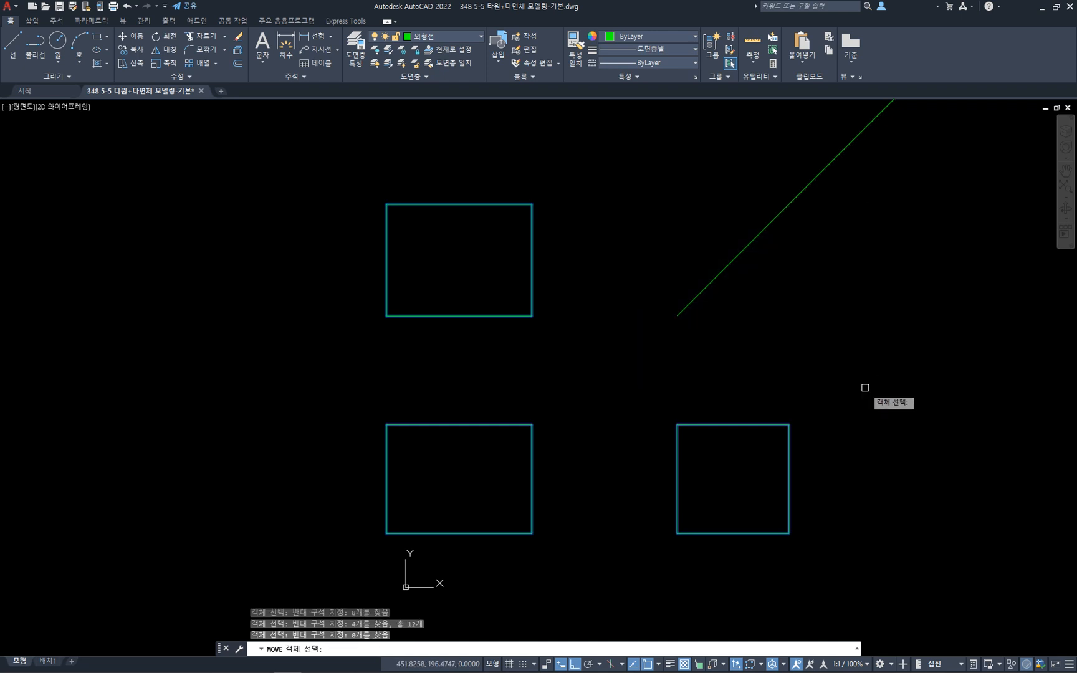
left_click(707, 208)
left_click(835, 347)
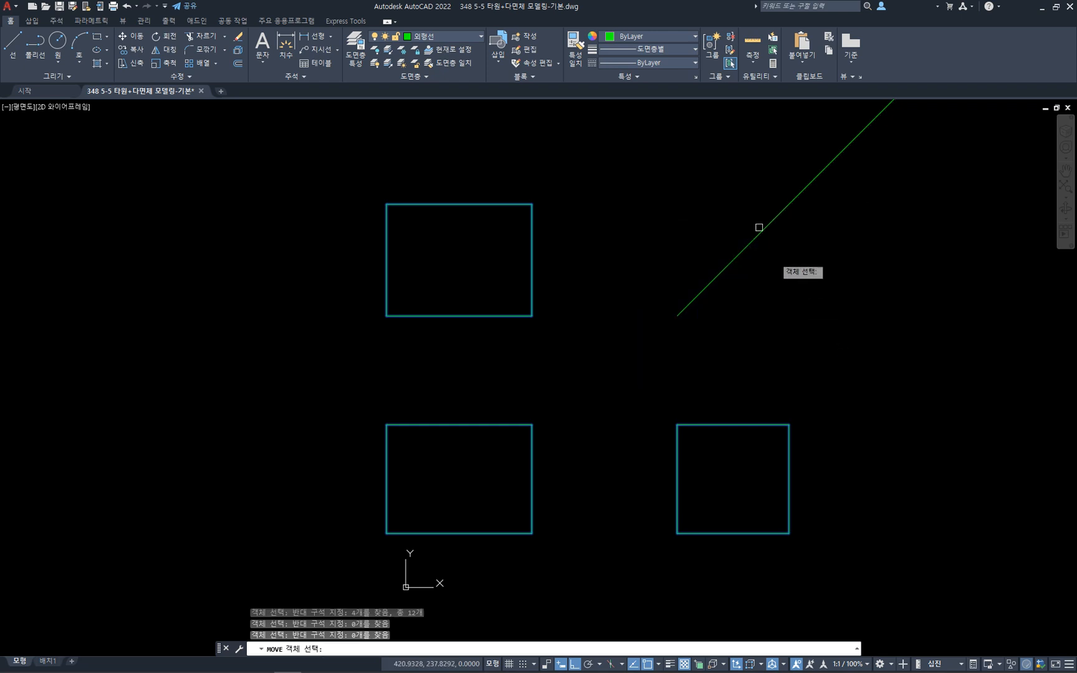
left_click(811, 279)
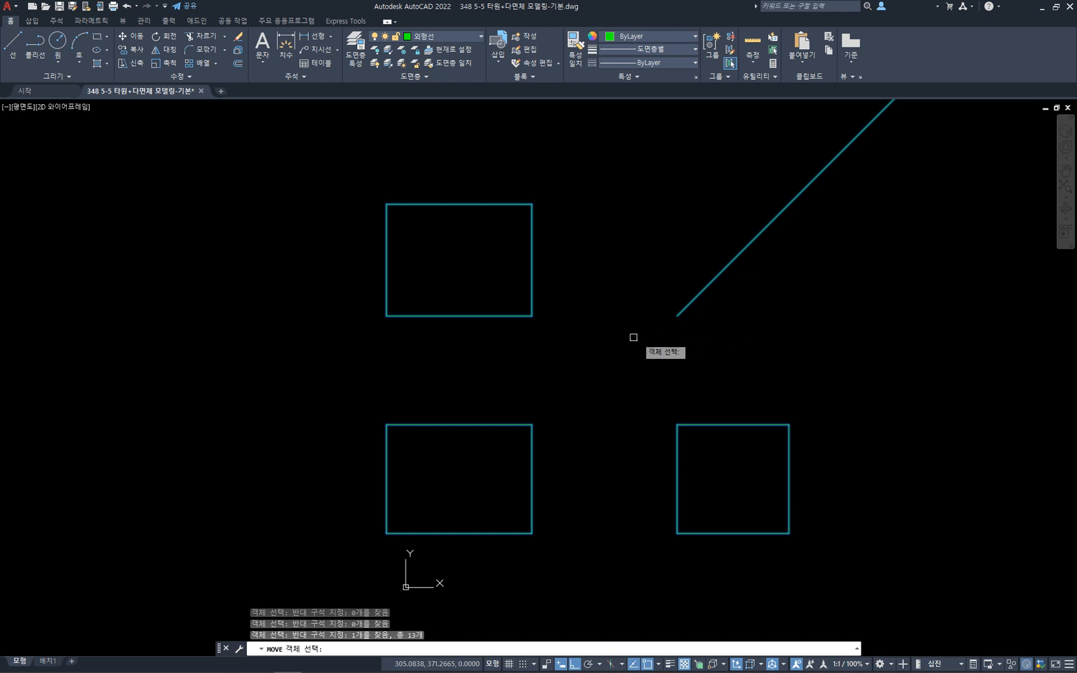
key("Return")
left_click(360, 369)
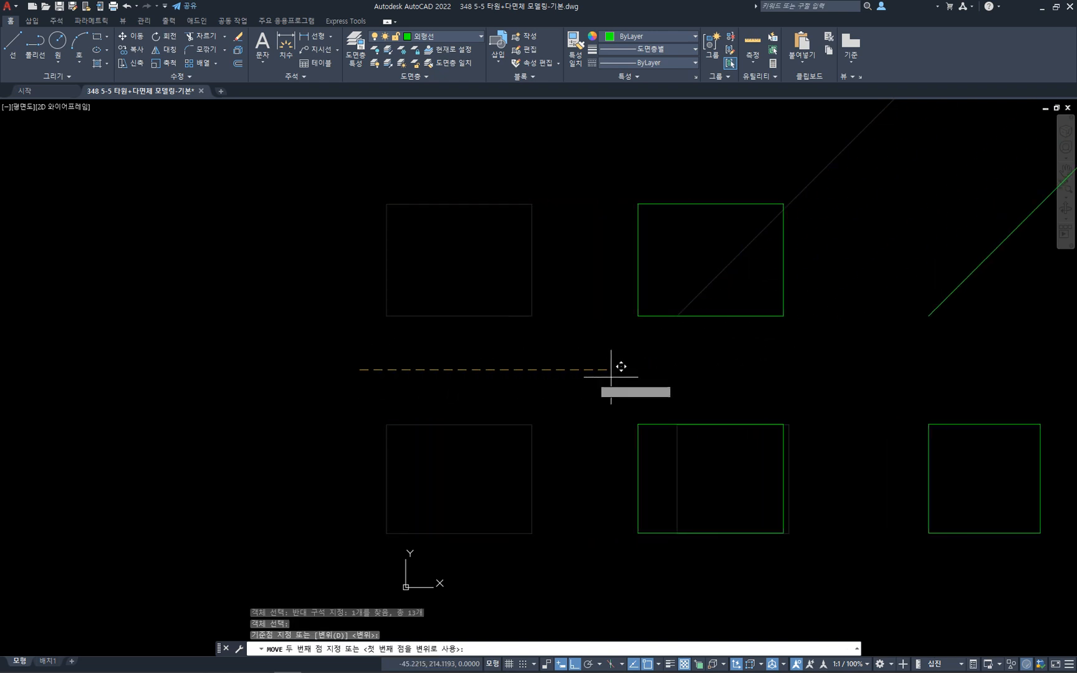
left_click(642, 369)
middle_click_drag(926, 405, 579, 399)
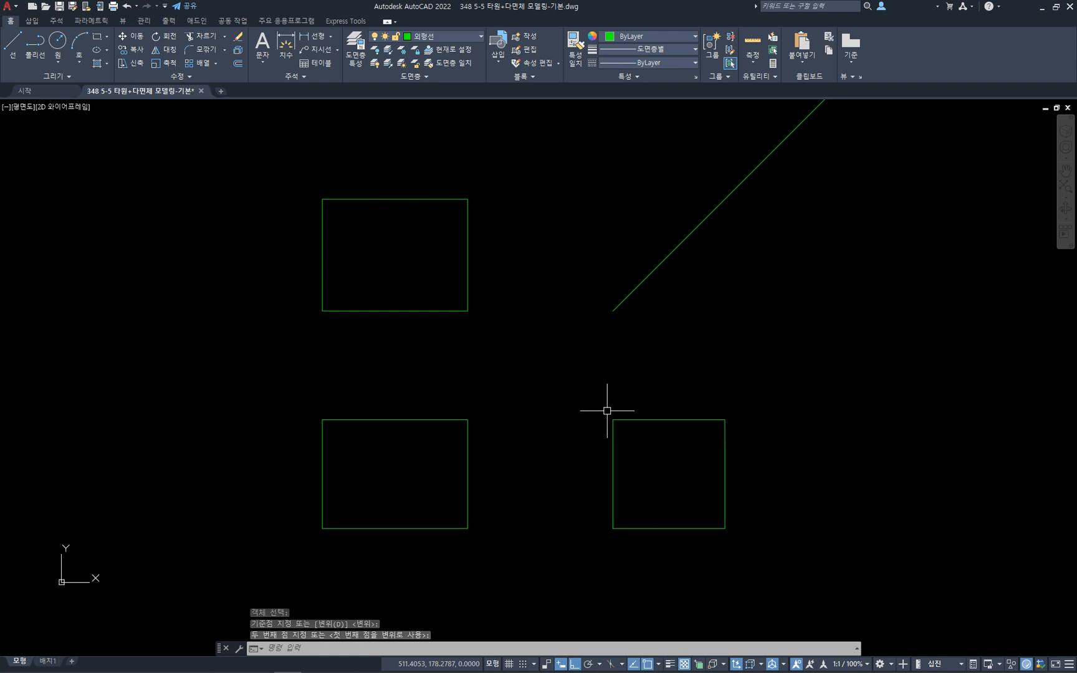
key("Escape")
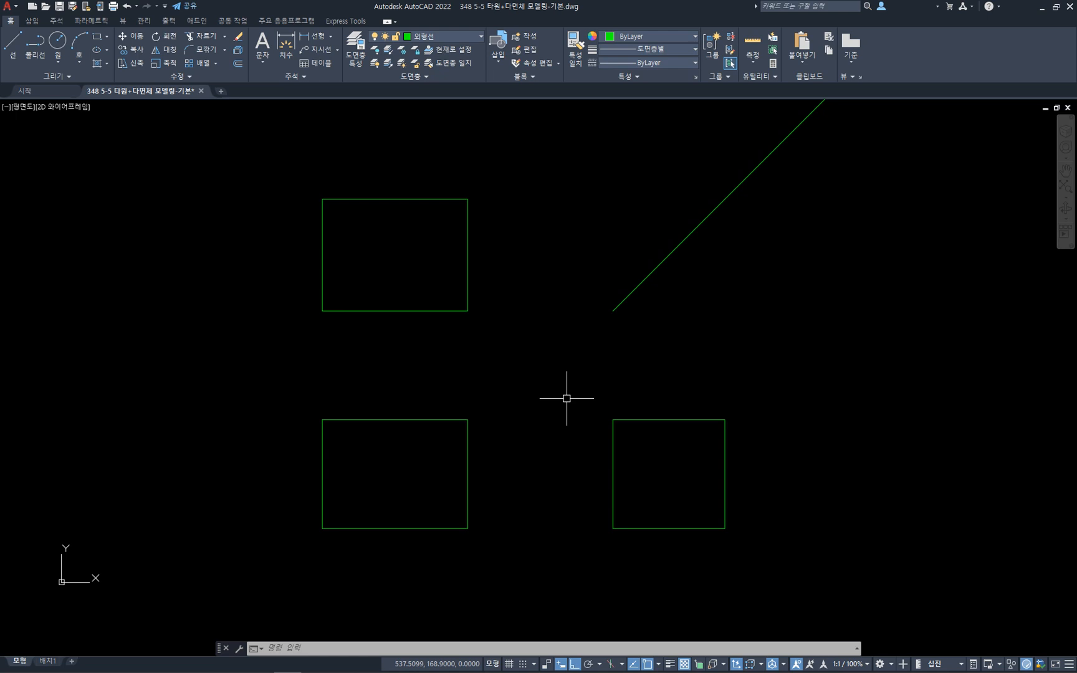
left_click(542, 477)
mouse_move(329, 425)
left_mouse_down()
mouse_move(396, 467)
mouse_move(397, 529)
left_mouse_up()
left_click_drag(397, 467, 468, 436)
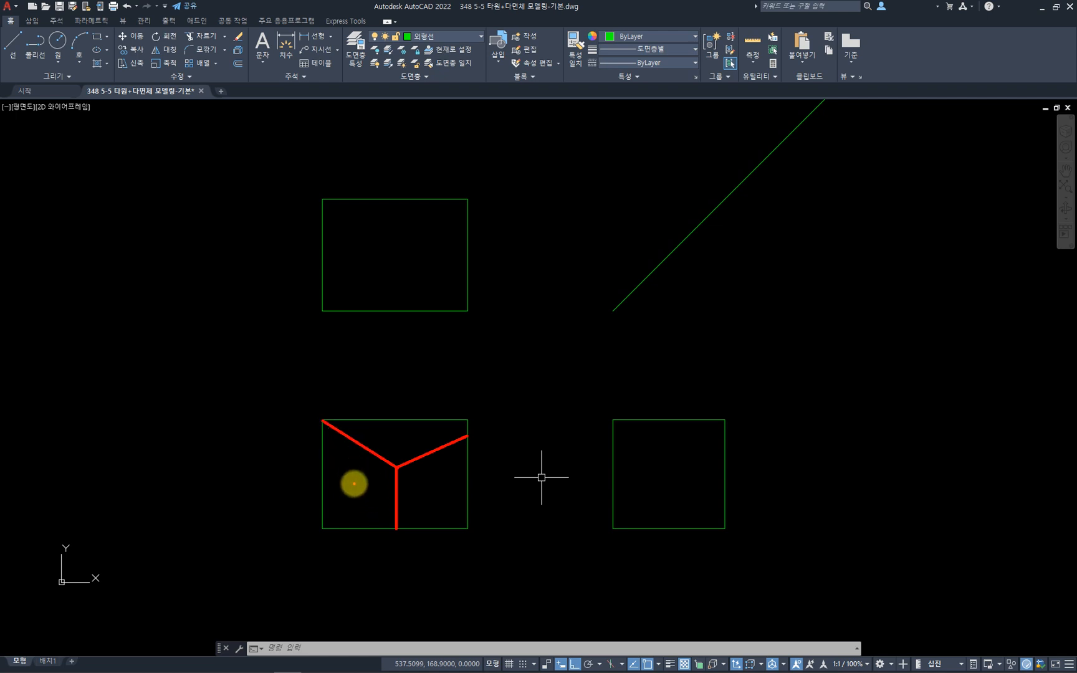
left_click_drag(354, 484, 360, 480)
left_click_drag(440, 490, 437, 491)
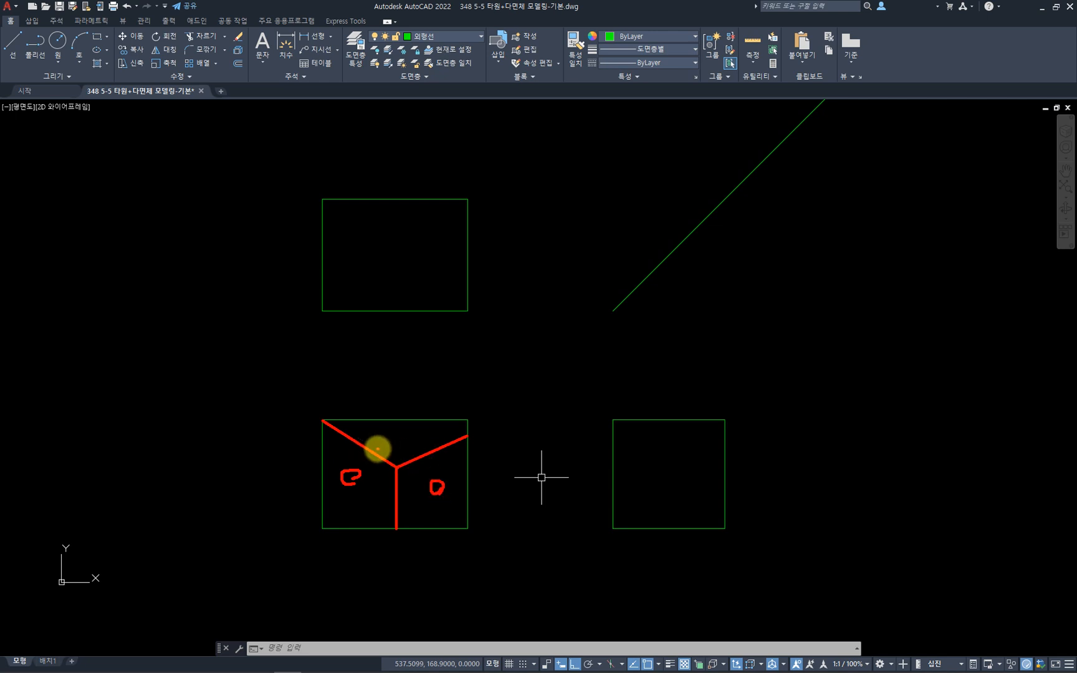
mouse_move(380, 486)
left_mouse_down()
mouse_move(345, 466)
mouse_move(348, 495)
mouse_move(366, 482)
left_mouse_up()
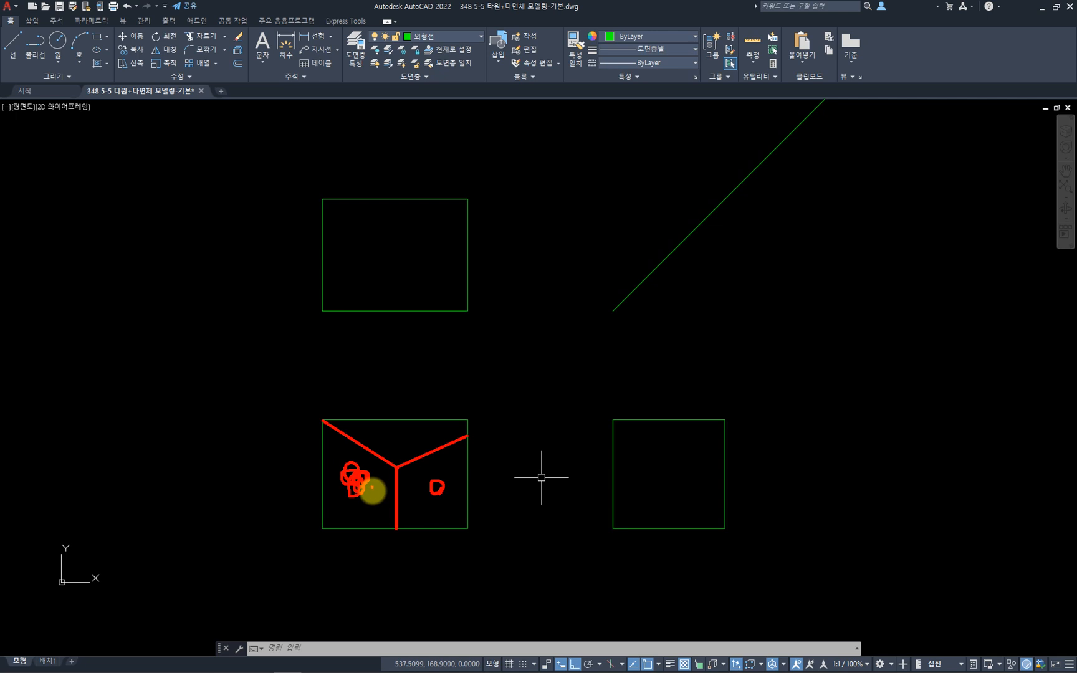
mouse_move(322, 461)
left_mouse_down()
mouse_move(357, 444)
mouse_move(335, 474)
left_mouse_up()
mouse_move(358, 512)
left_mouse_down()
mouse_move(356, 521)
mouse_move(374, 521)
mouse_move(372, 509)
left_mouse_up()
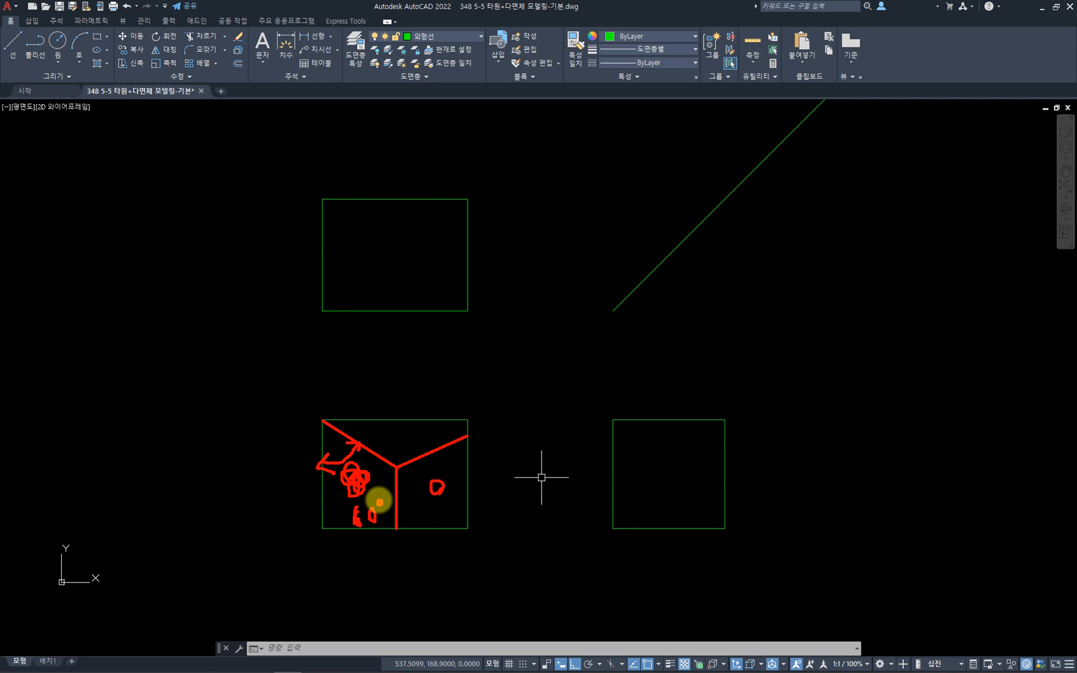
left_click_drag(319, 501, 323, 503)
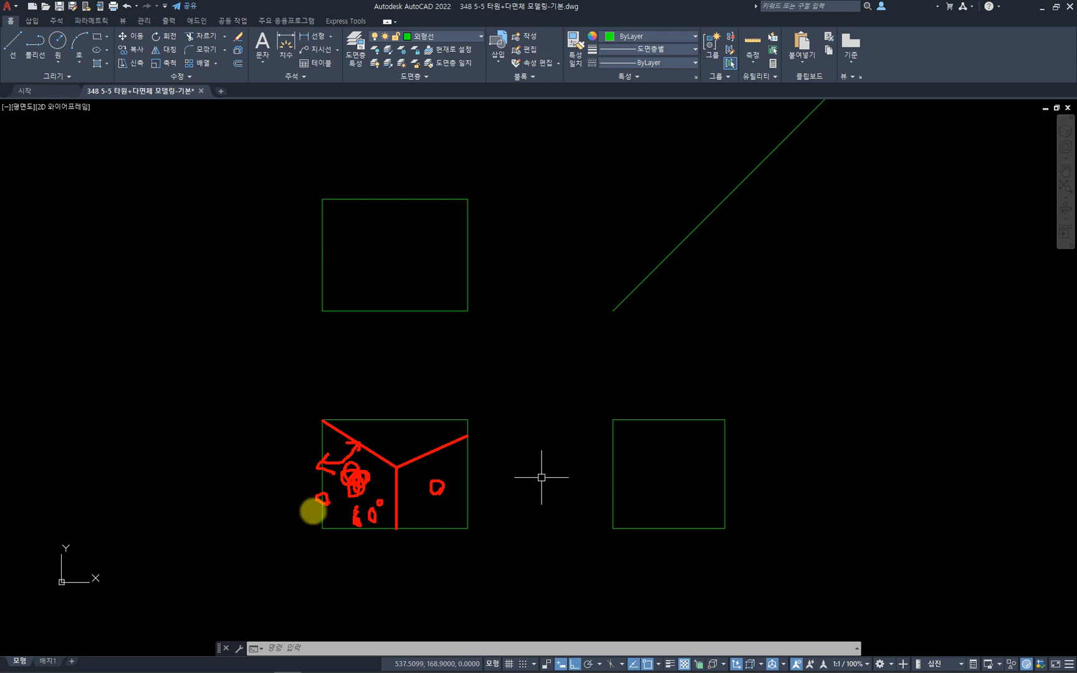
left_click_drag(300, 565, 325, 548)
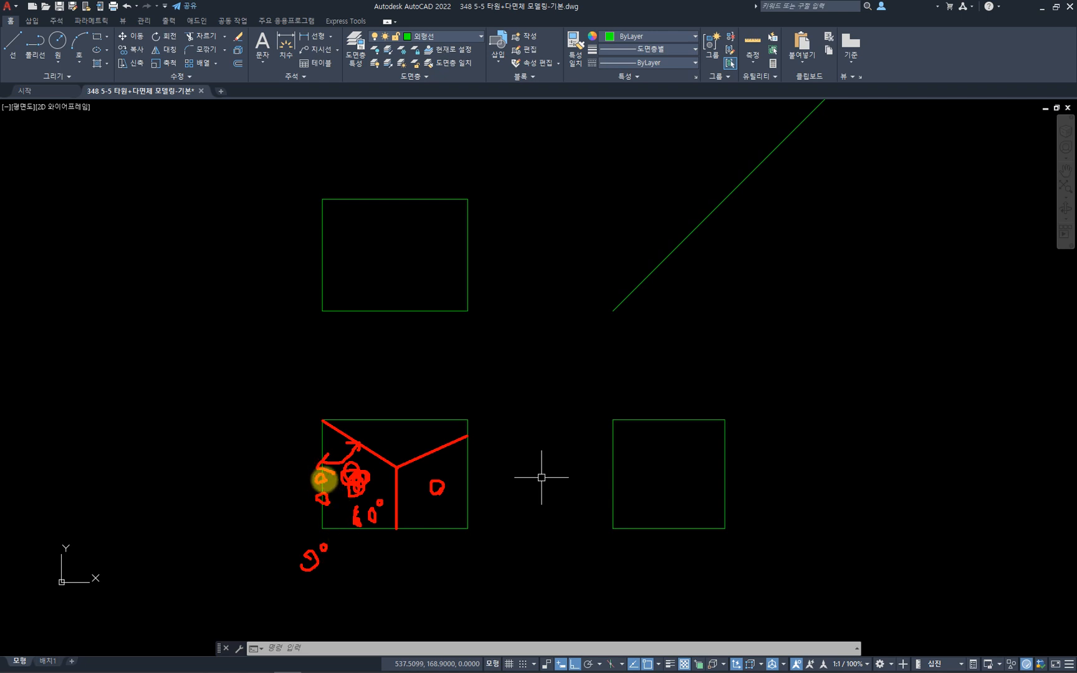
mouse_move(319, 485)
left_mouse_down()
mouse_move(351, 480)
mouse_move(360, 457)
mouse_move(373, 461)
left_mouse_up()
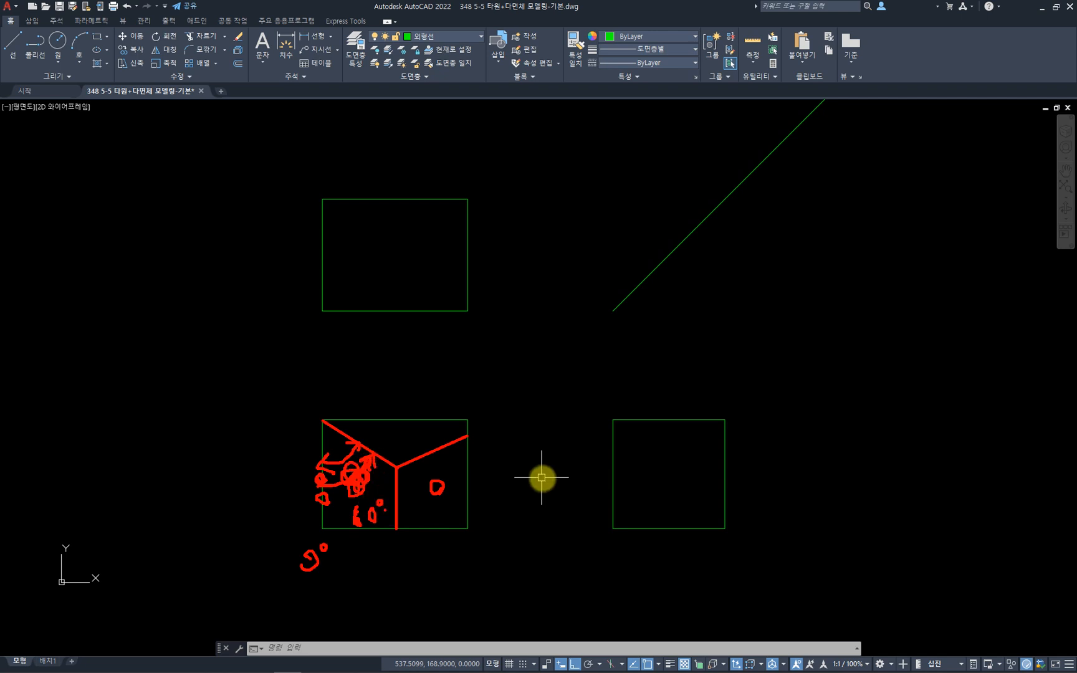
- Try to rotate the front view's left edge itself 60 degrees about its upper endpoint, and undo the rotation
key("Escape")
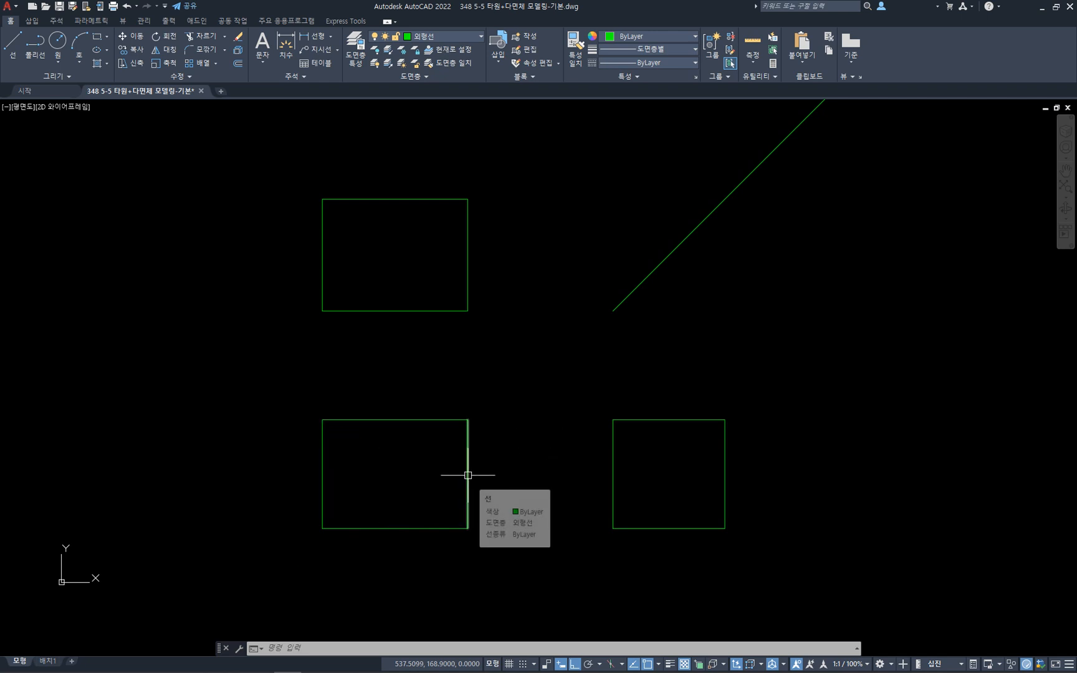
type("ro")
key("Return")
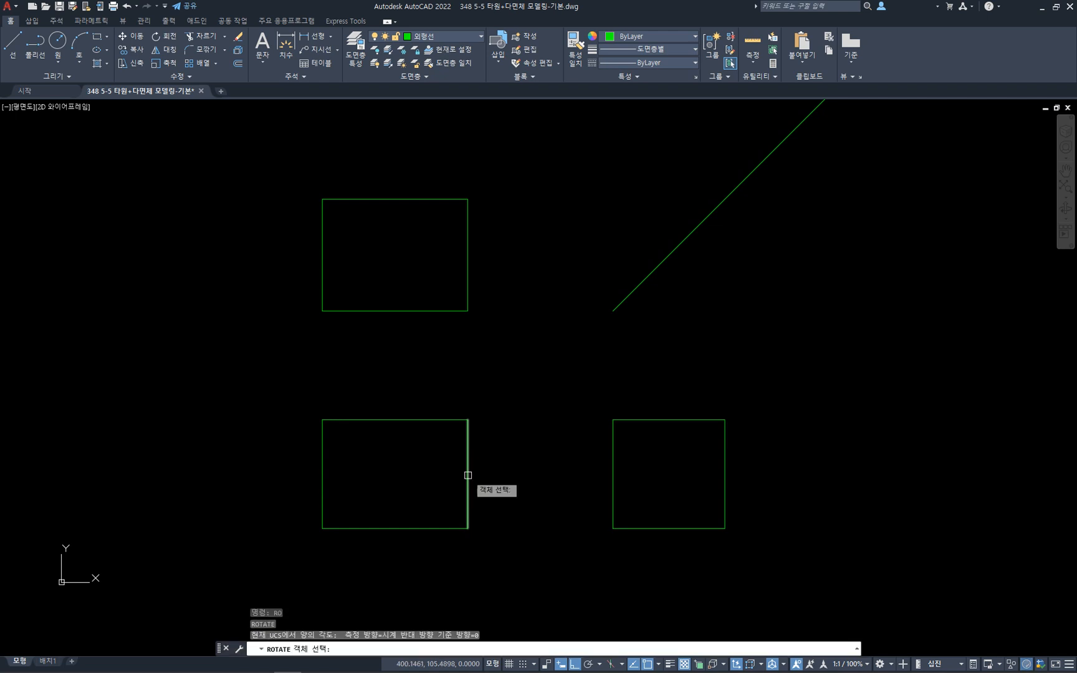
left_click(325, 468)
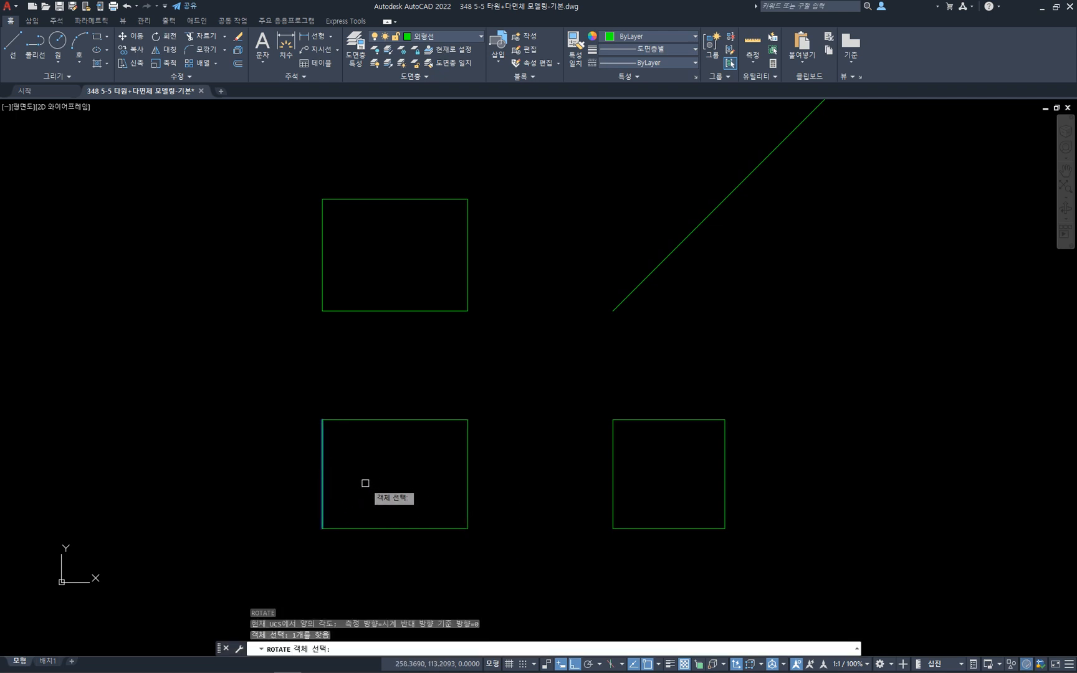
key("Return")
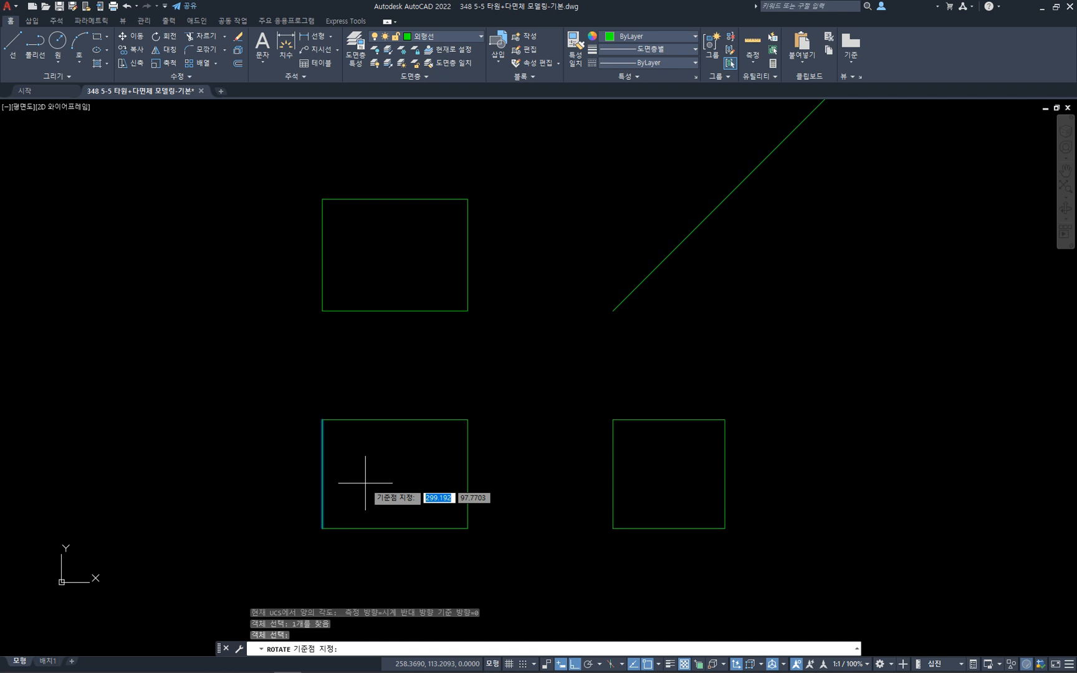
left_click(322, 419)
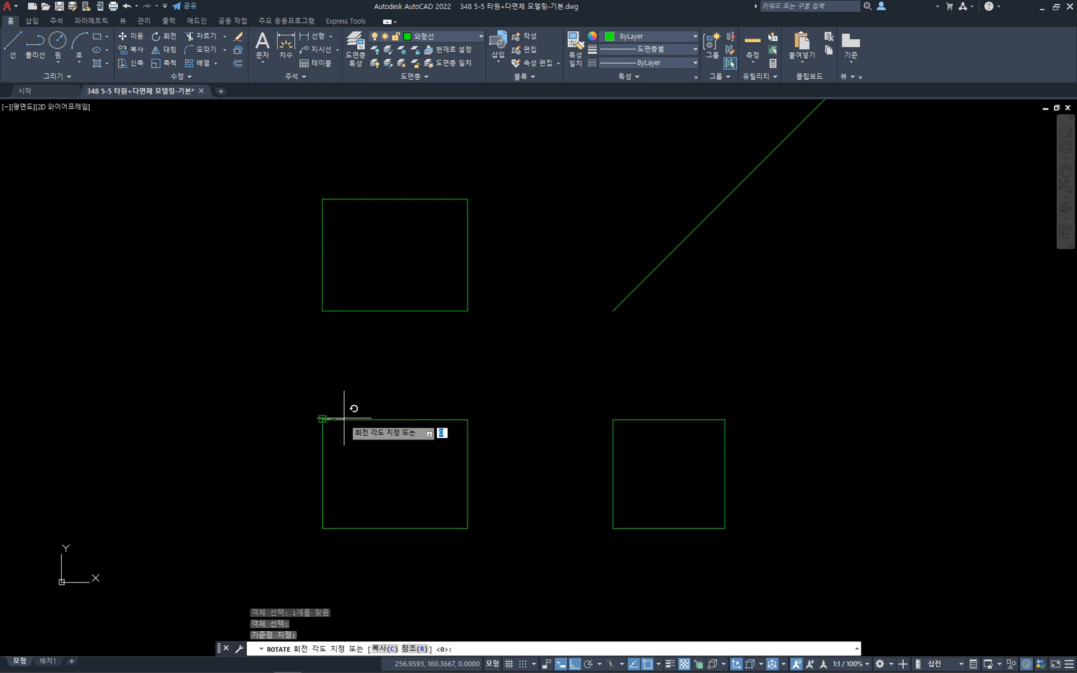
type("60")
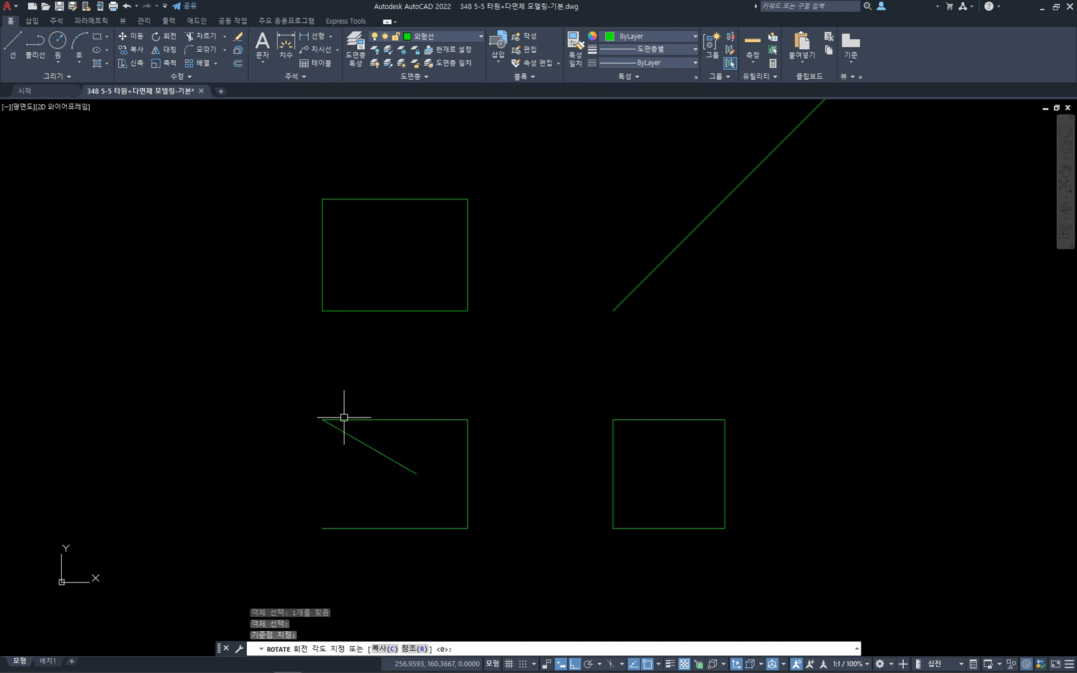
key("Return")
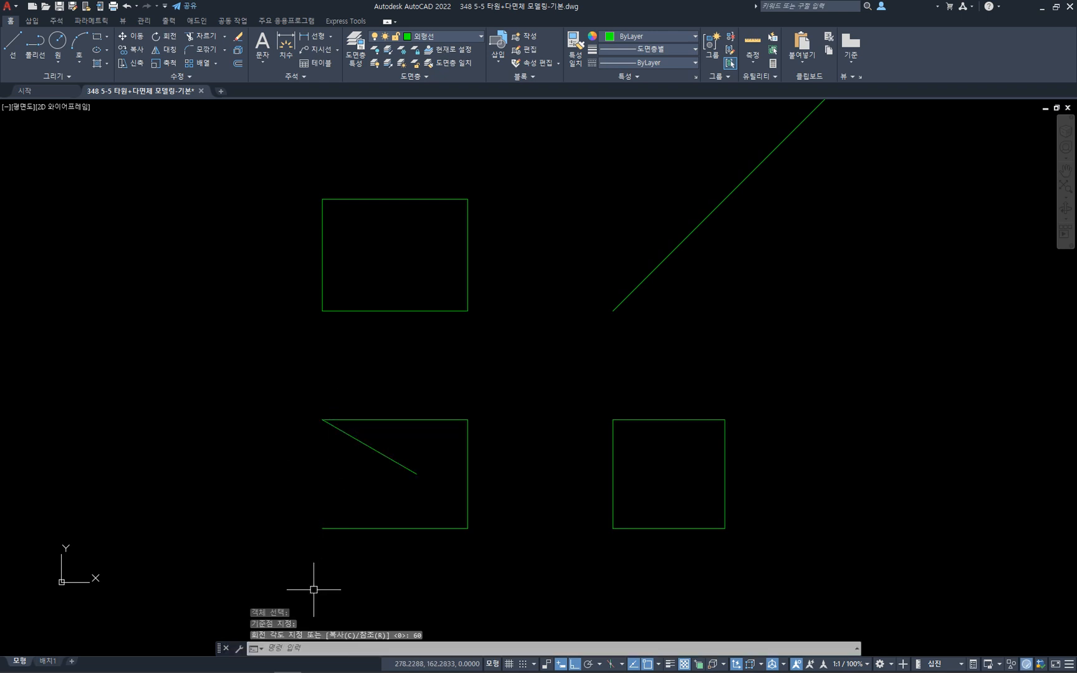
key("ctrl+z")
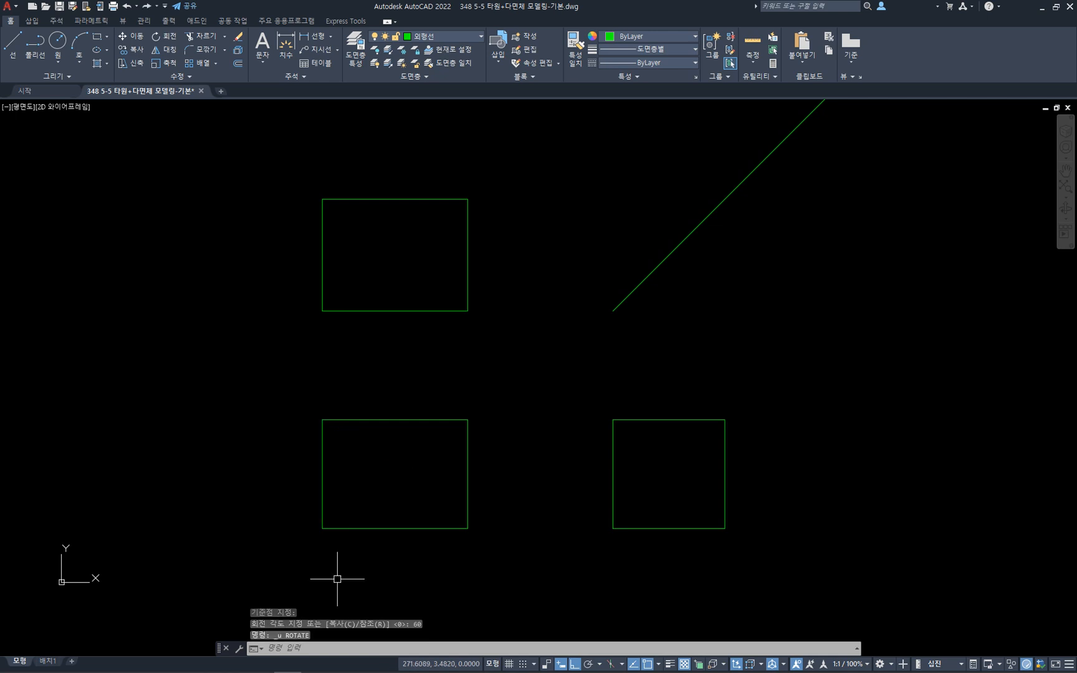
- Rotate a copy of the front view's left edge 60 degrees about its upper endpoint, keeping the original edge
key("Escape")
key("Escape")
type("RO")
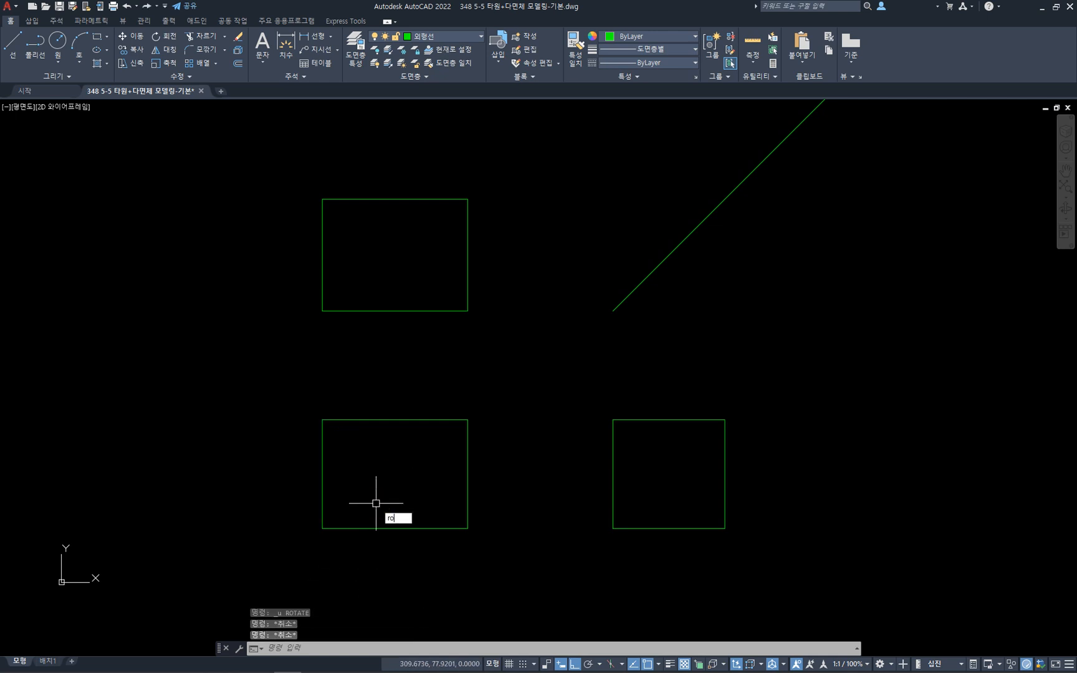
key("Return")
left_click(321, 472)
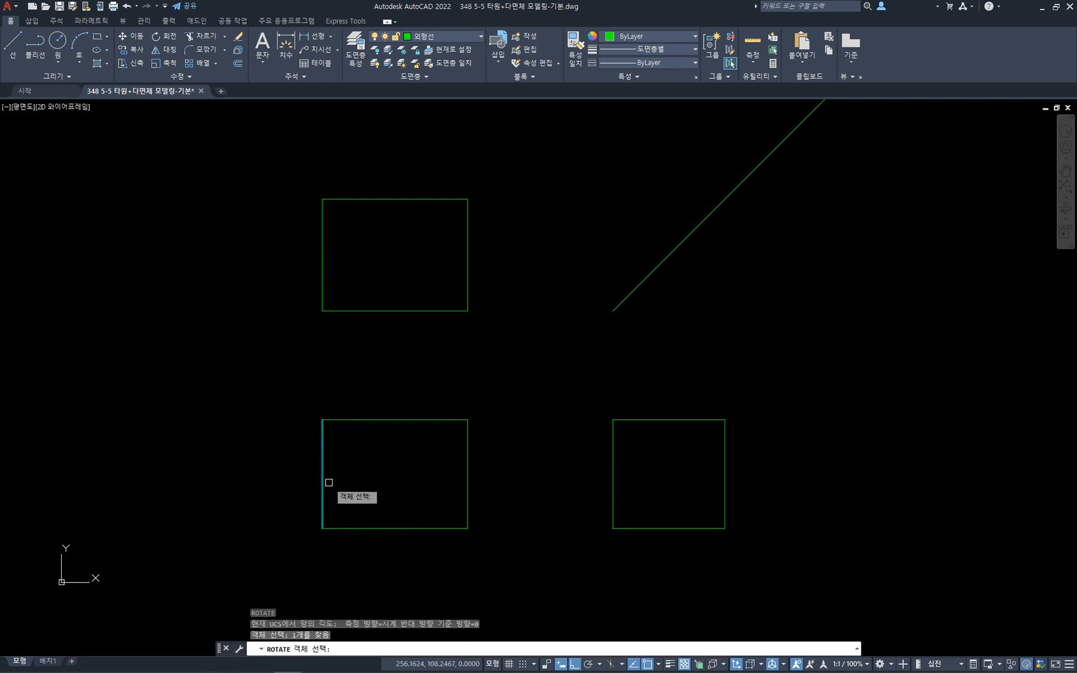
key("Return")
left_click(323, 421)
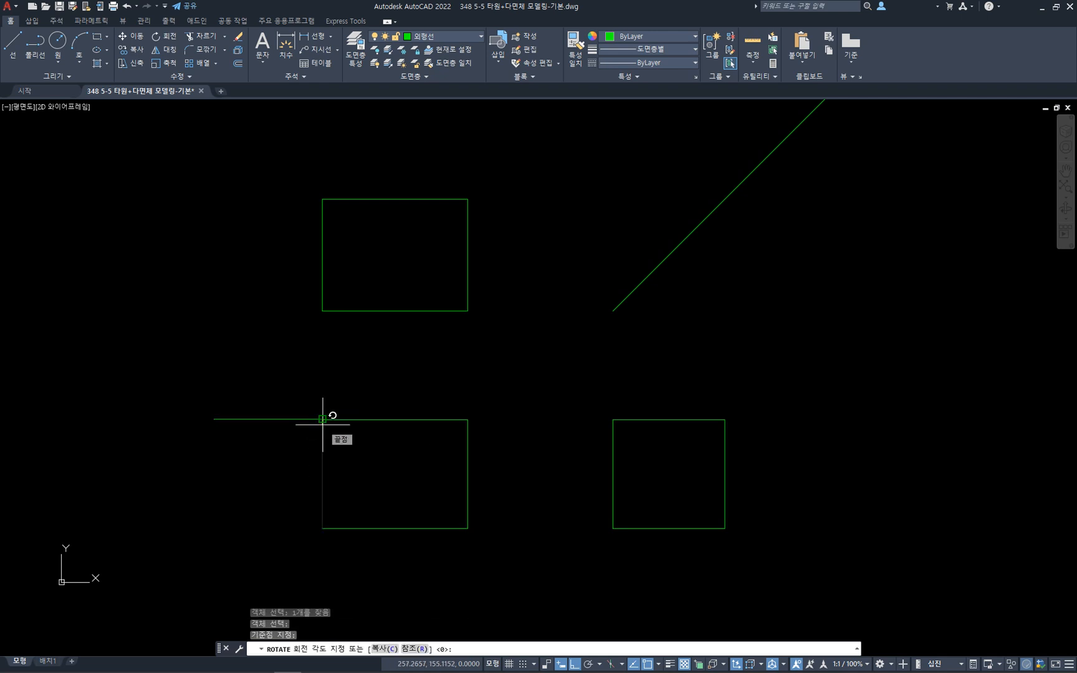
type("c")
key("Return")
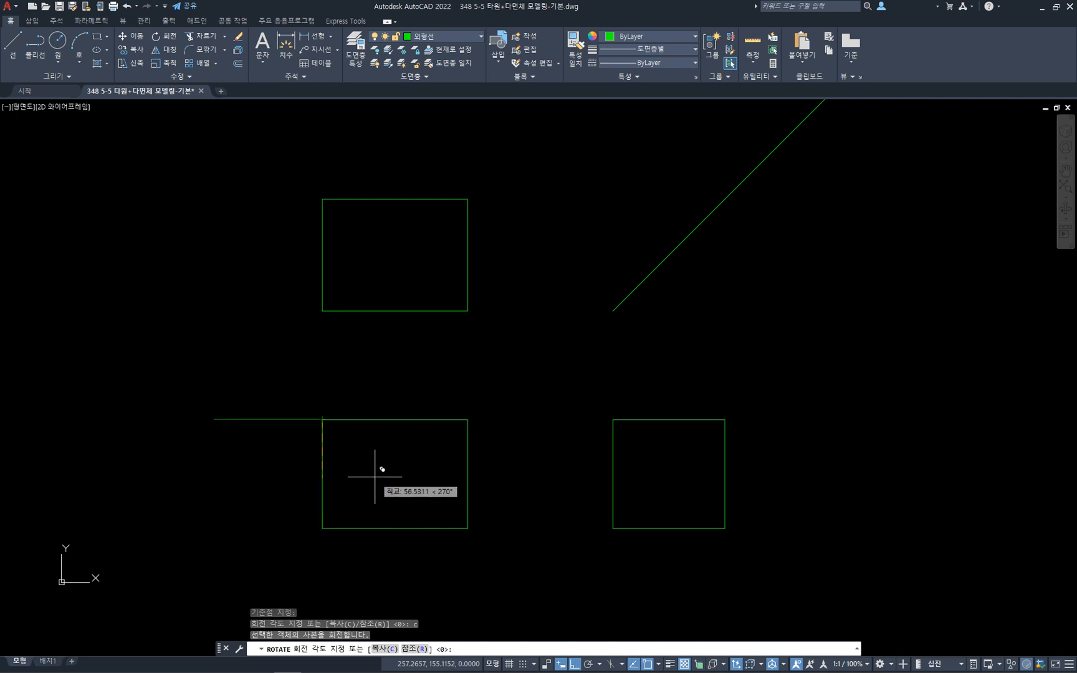
type("60")
key("Return")
key("Escape")
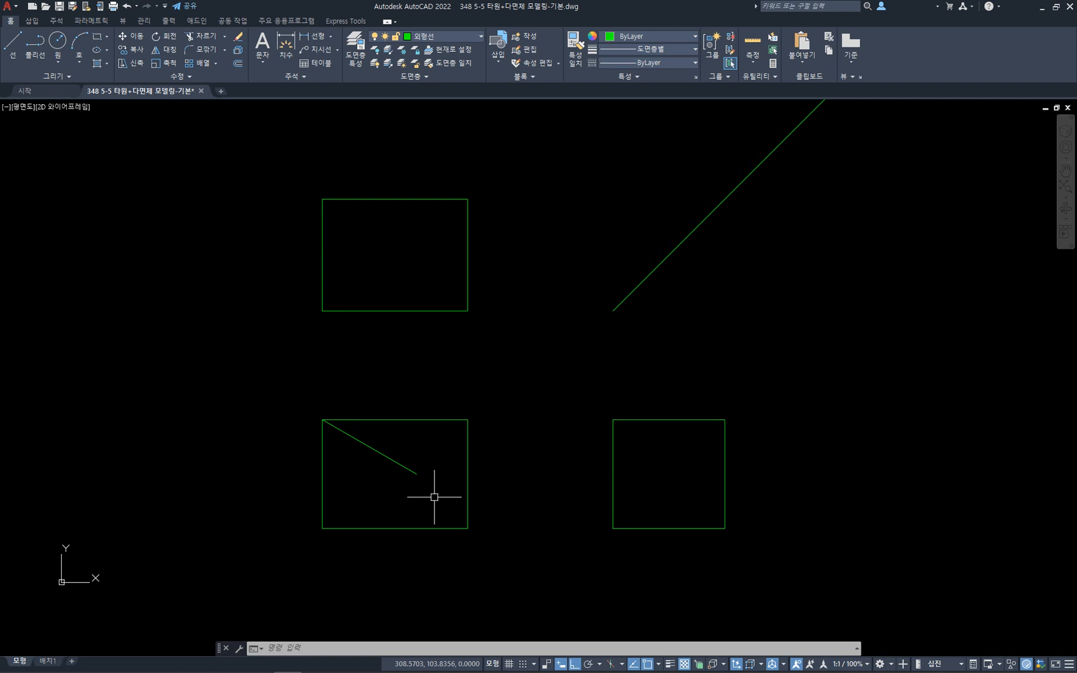
- Offset the front view's left edge 62 into the view's interior
key("Return")
type("62")
key("Return")
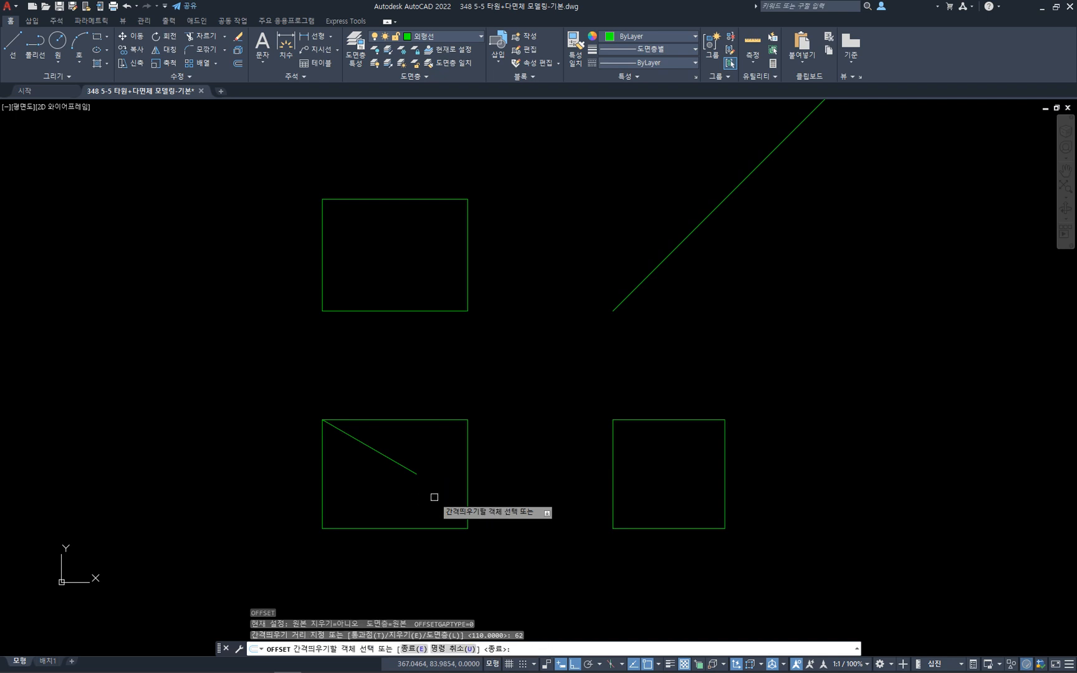
left_click(322, 491)
left_click(368, 501)
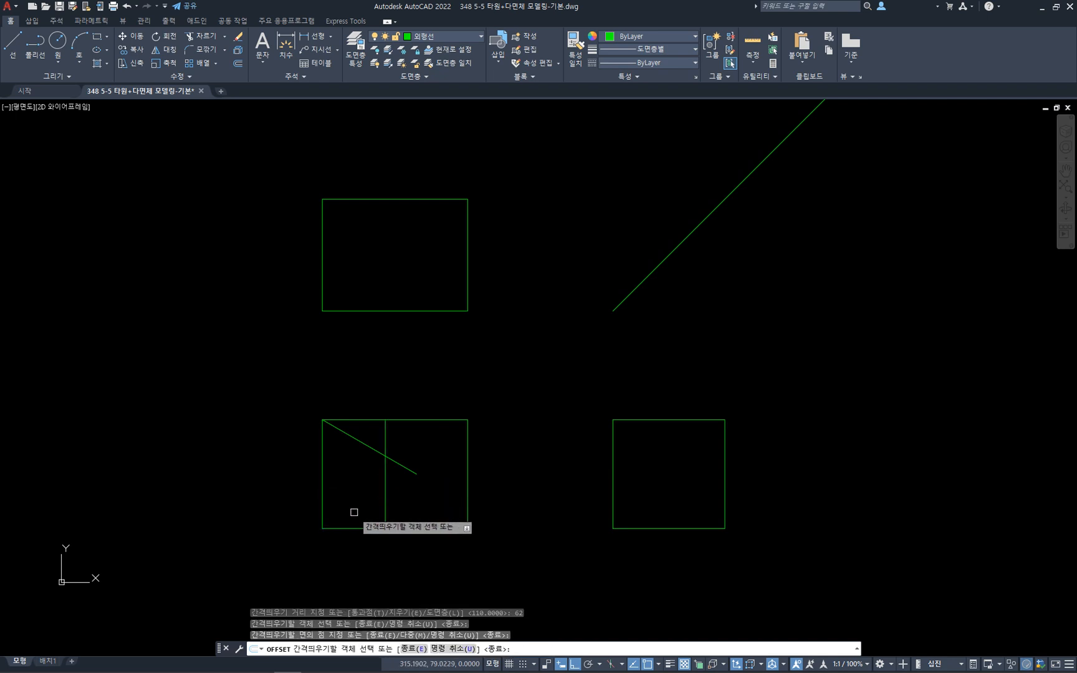
key("Escape")
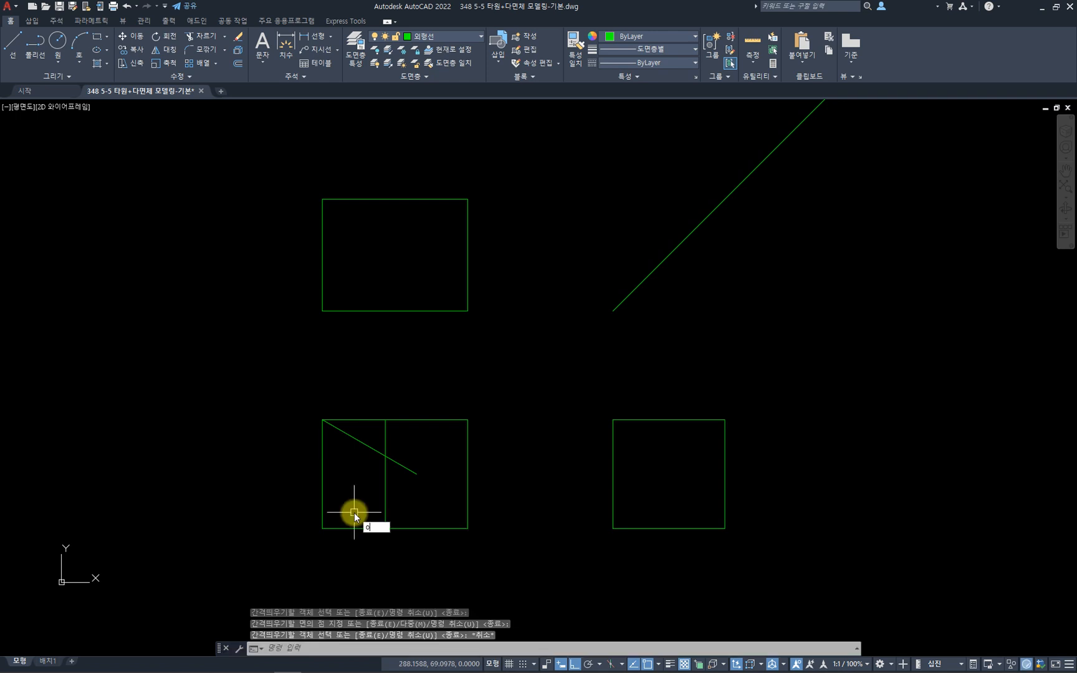
- Offset the front view's inner vertical line 19 towards the view's right edge
type("o")
key("Return")
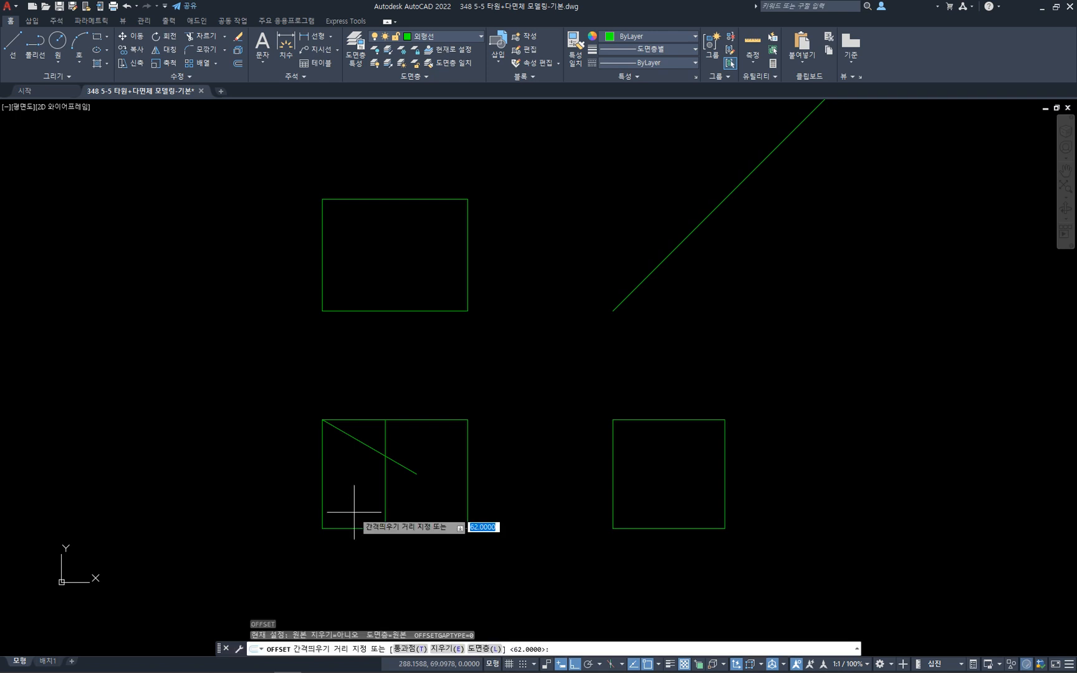
type("19")
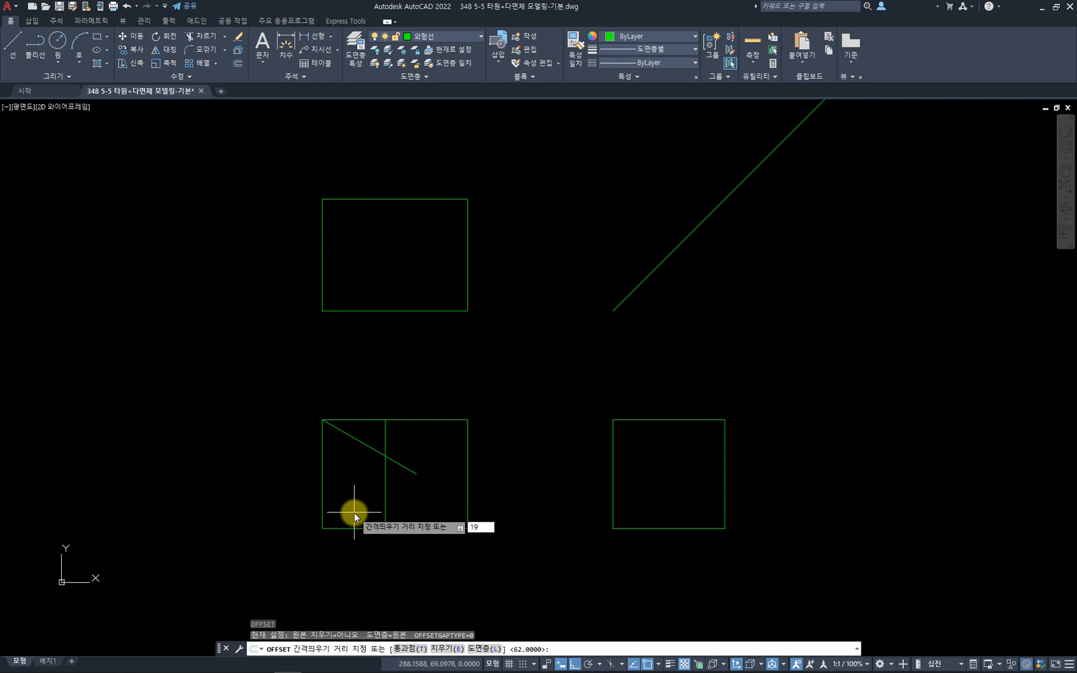
key("Return")
left_click(386, 496)
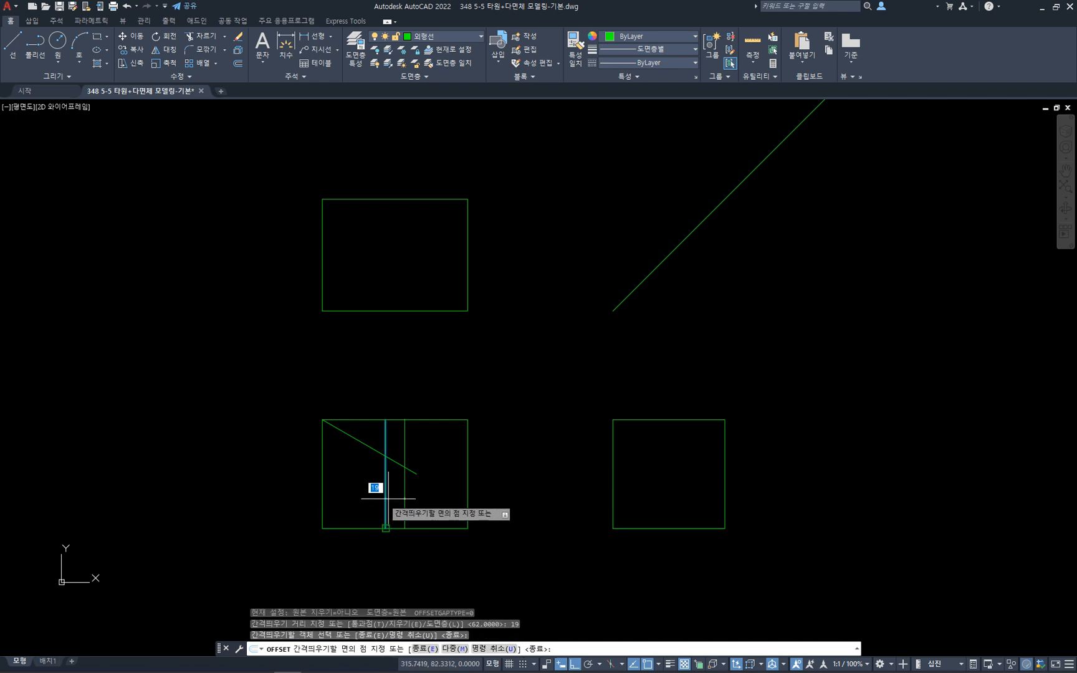
left_click(418, 506)
key("Escape")
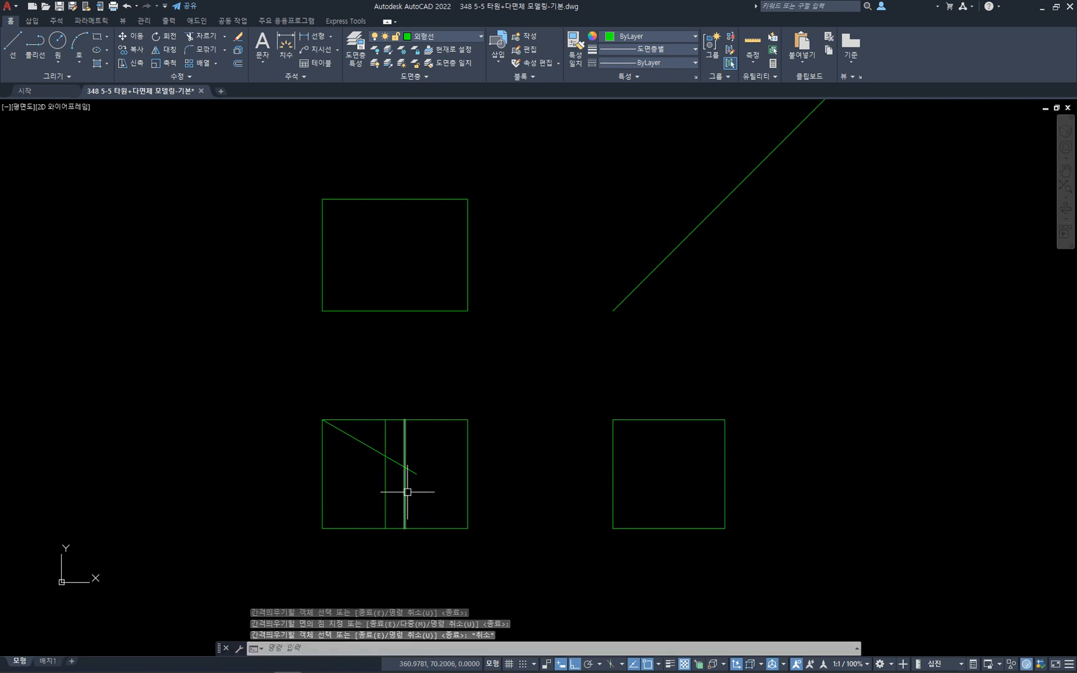
- Put the front view's inner vertical line nearest the left edge on the 중심선 layer
left_click(415, 472)
left_click(406, 483)
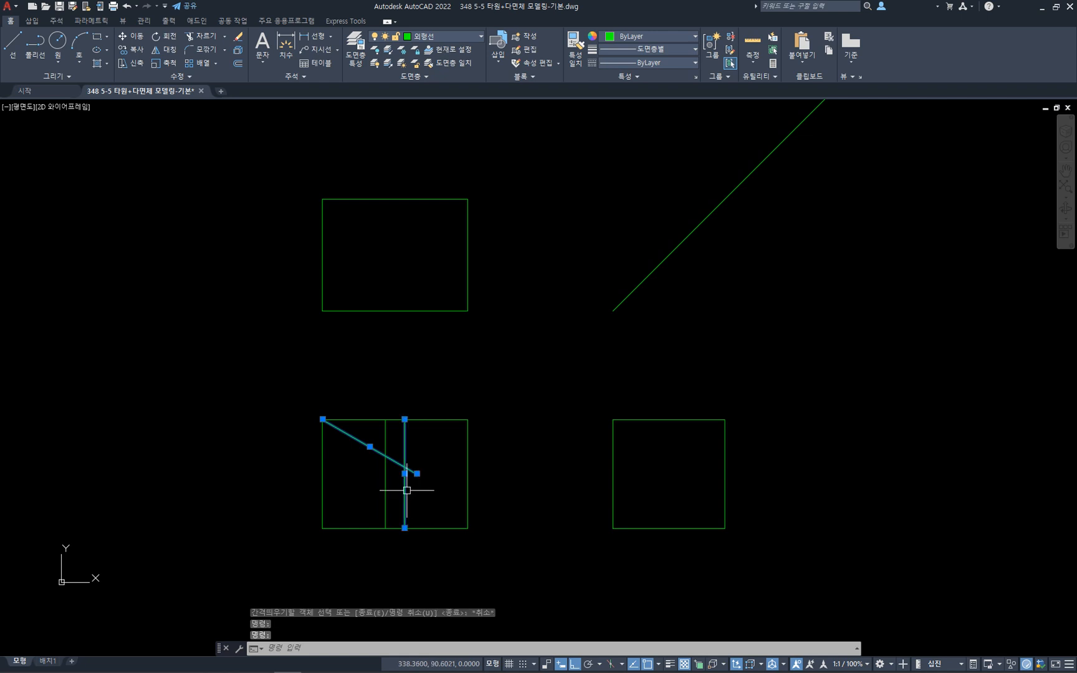
key("Escape")
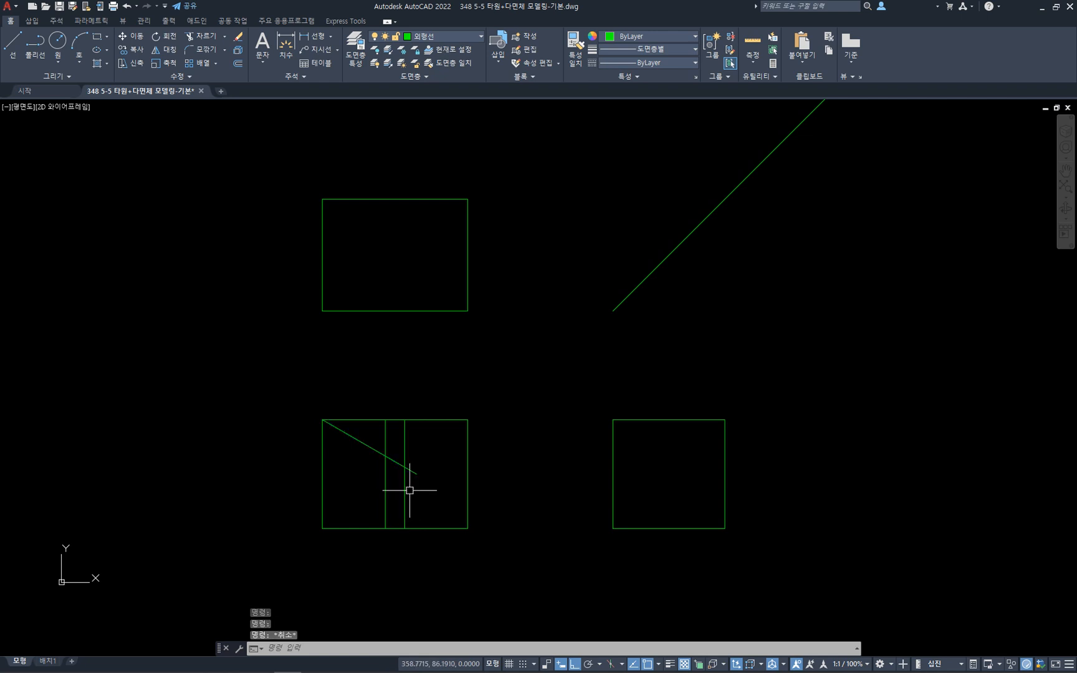
left_click(384, 477)
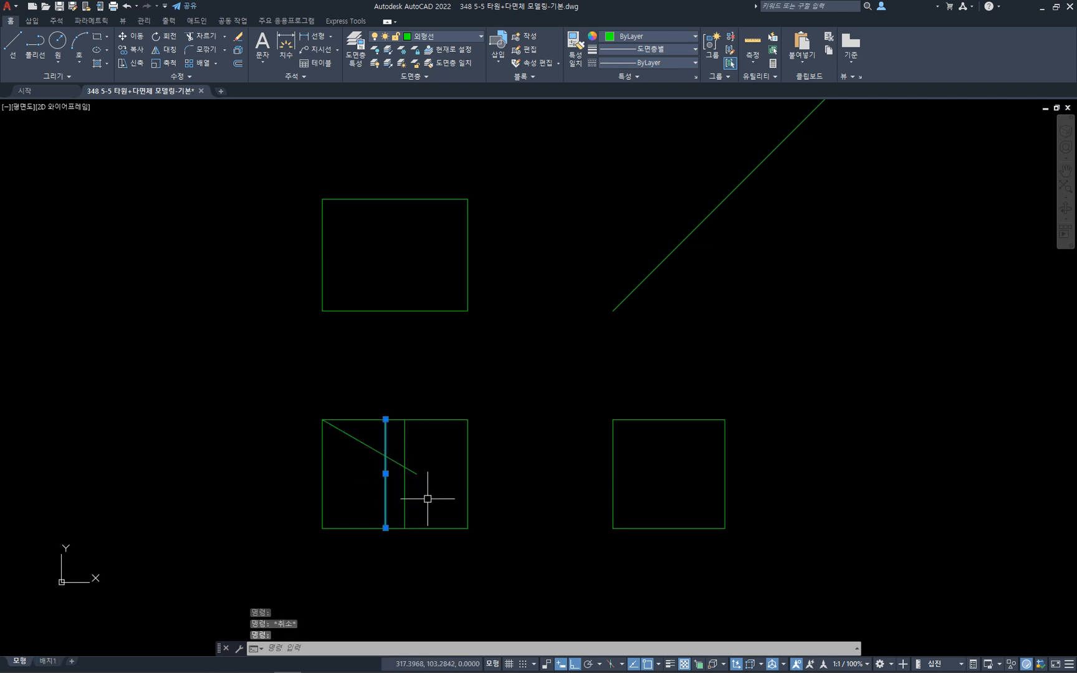
key("Escape")
left_click(385, 496)
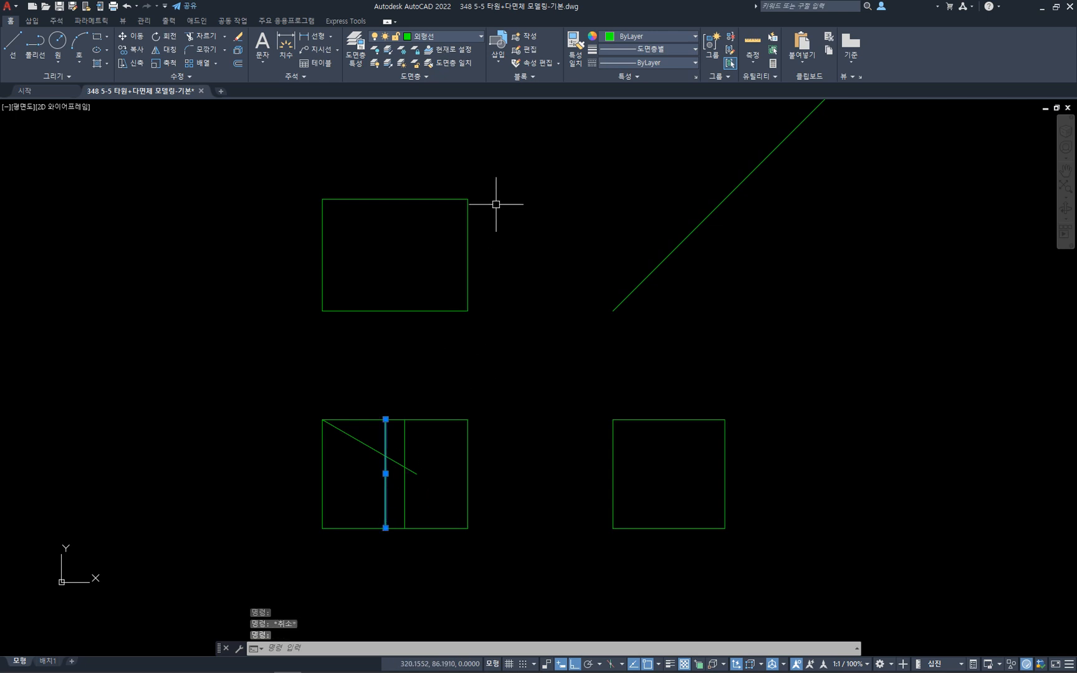
left_click(469, 36)
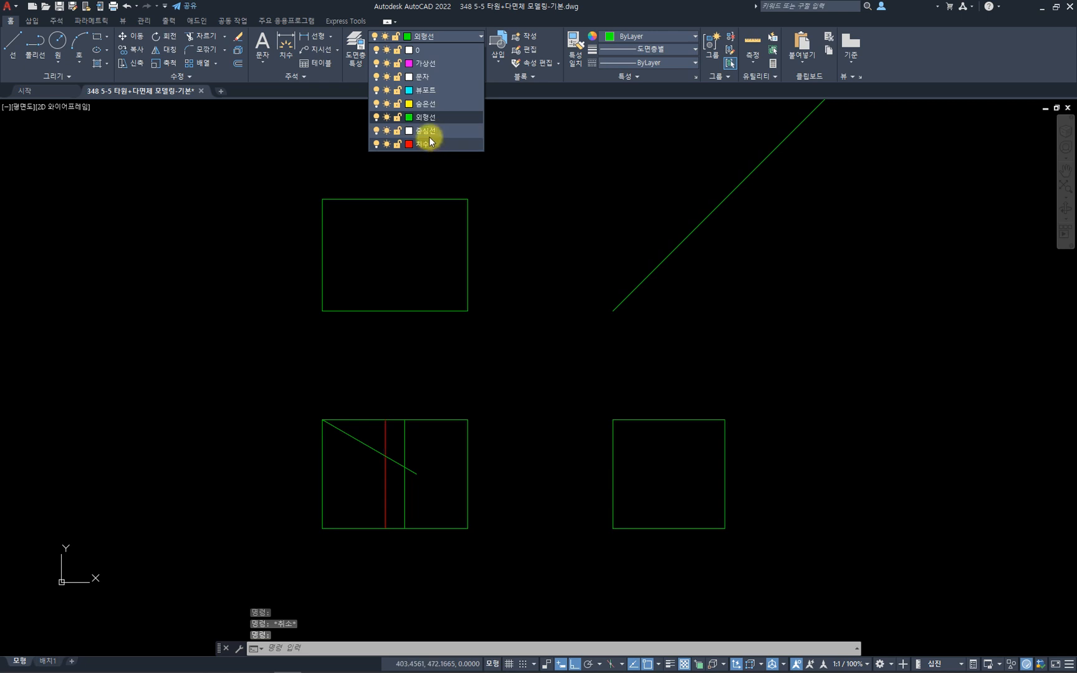
left_click(428, 132)
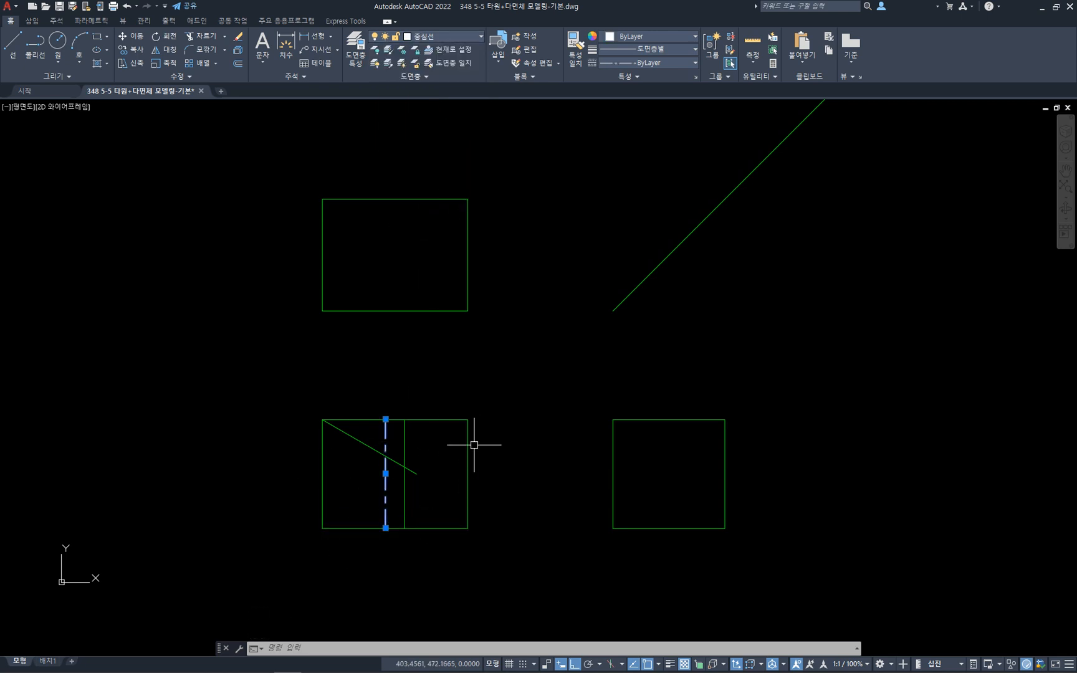
key("Escape")
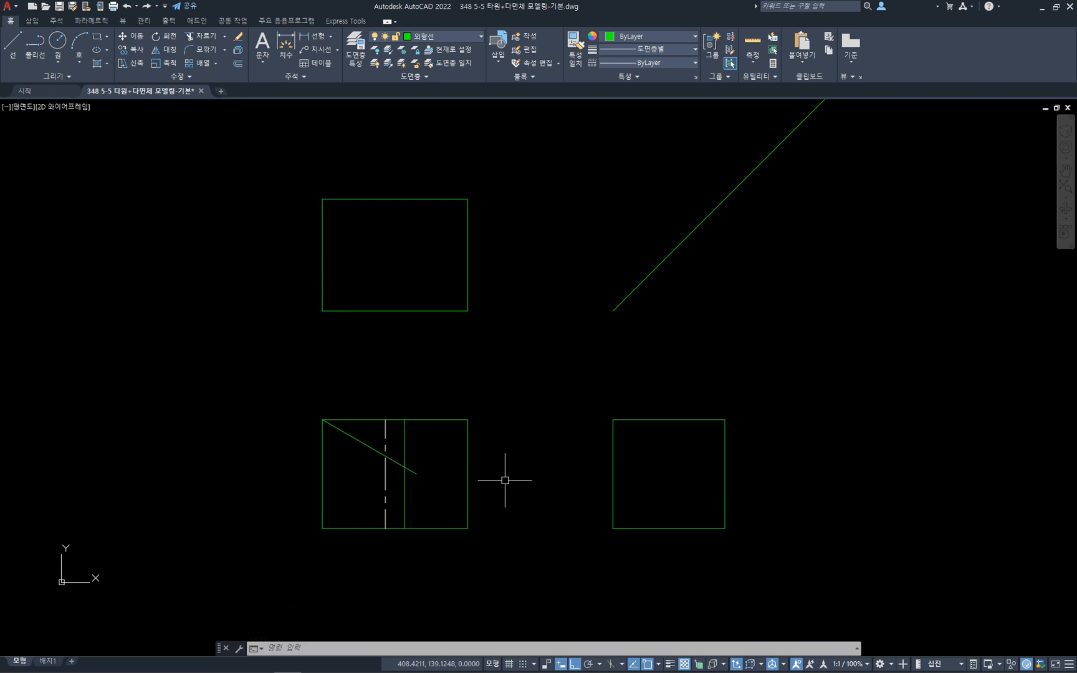
- Fillet the sloped line and the solid inner vertical into a sharp corner, and delete the front view's top edge
type("f")
key("space")
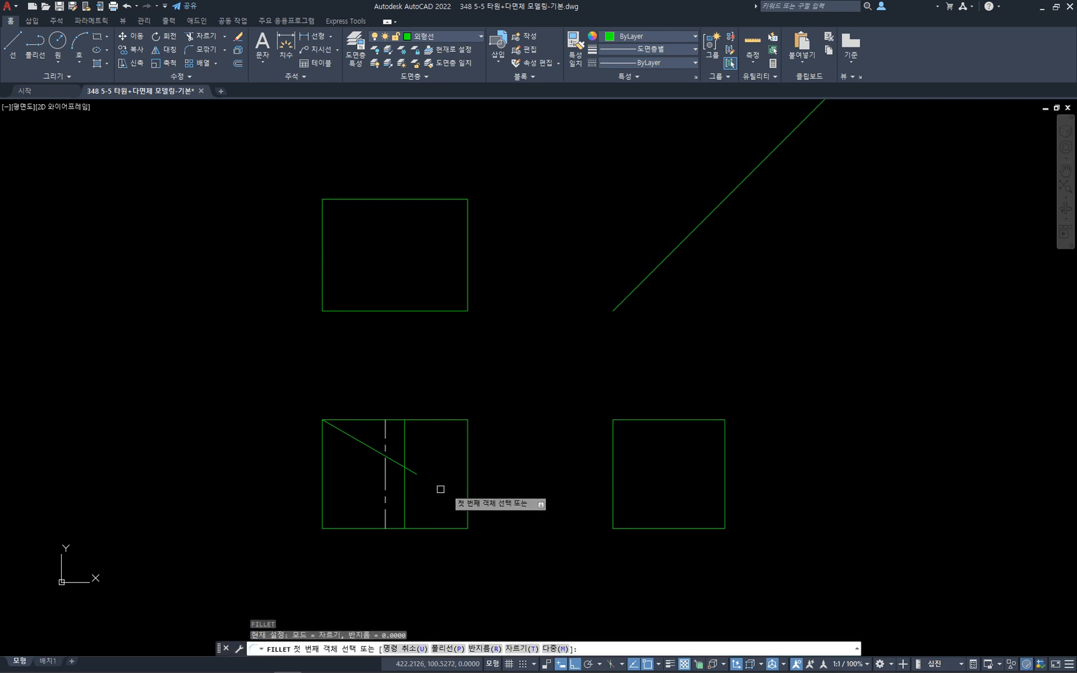
left_click(396, 473)
left_click(404, 484)
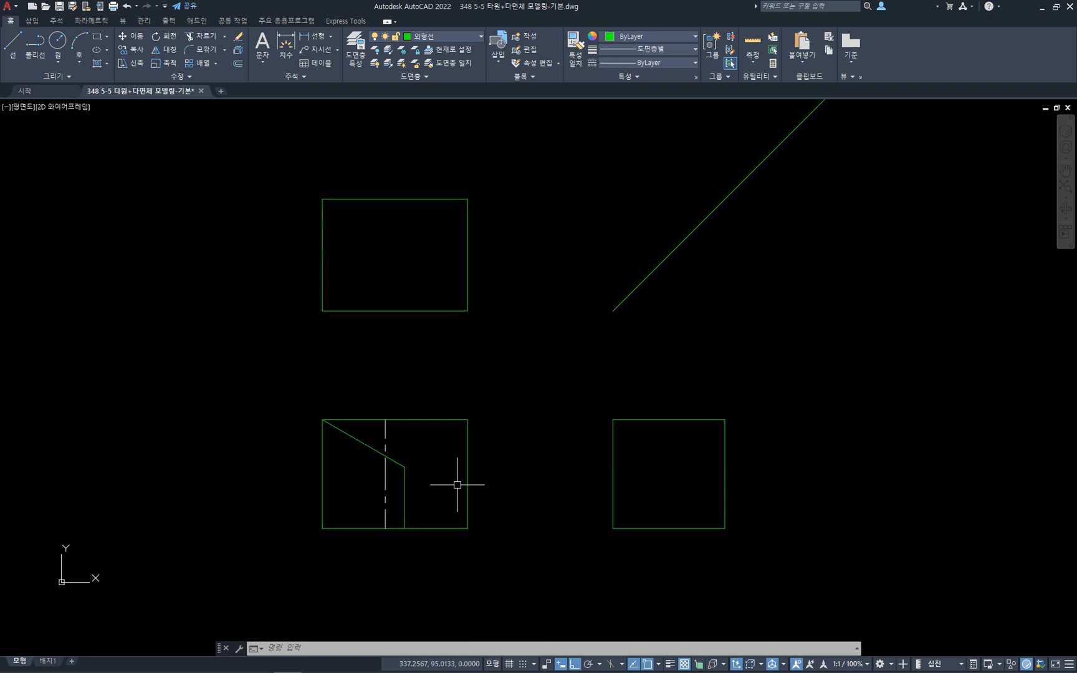
left_click(433, 419)
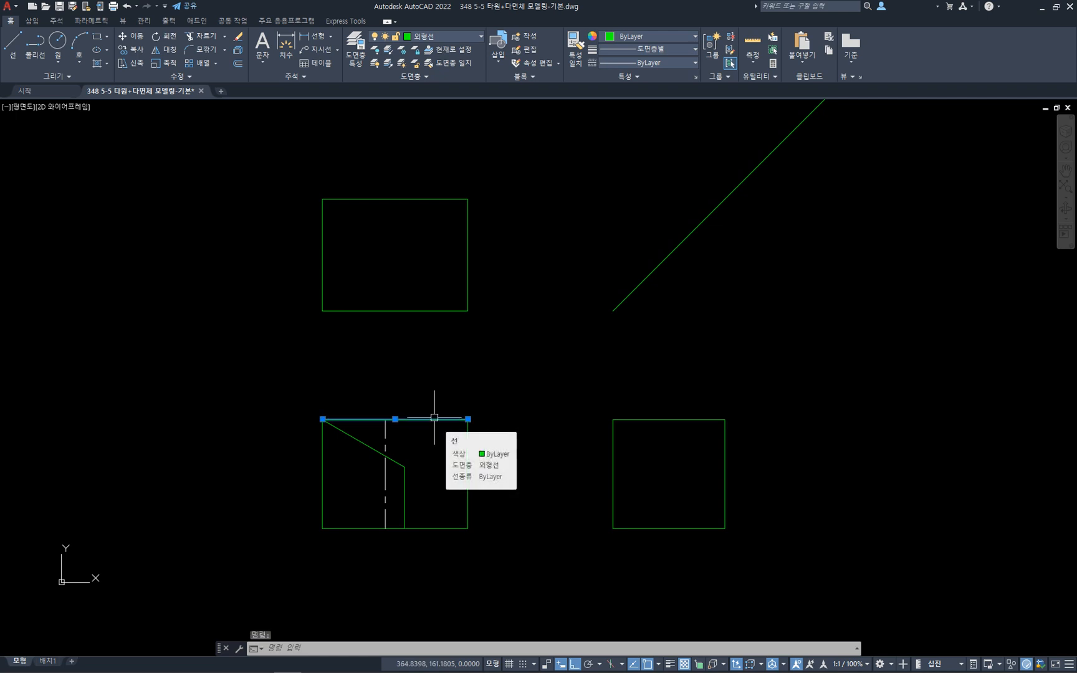
key("Delete")
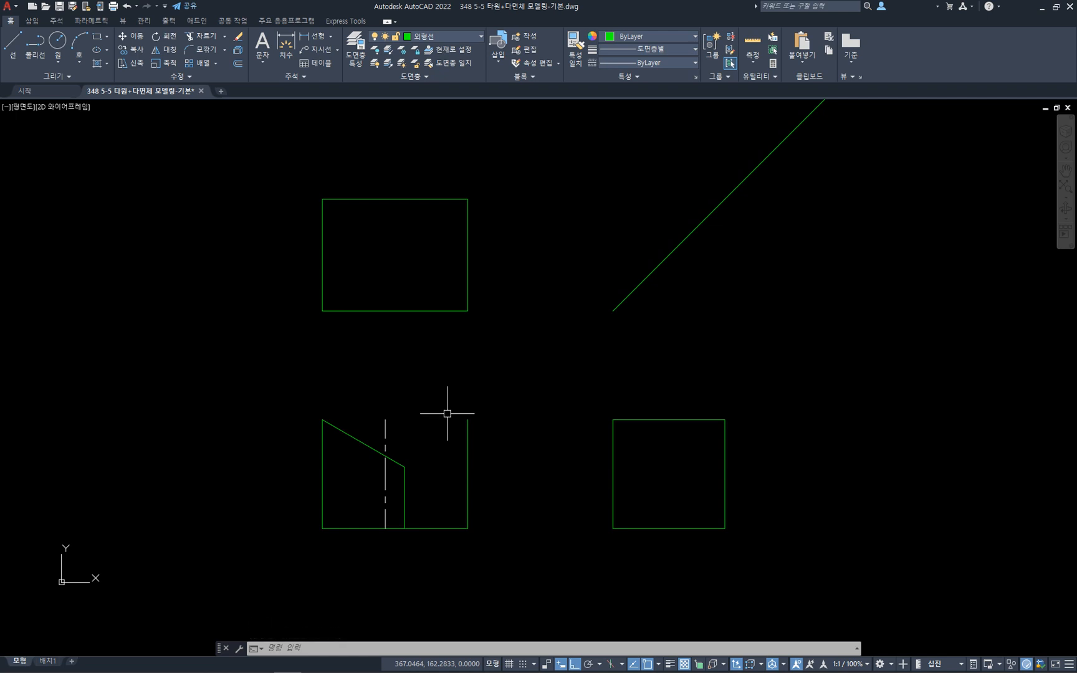
left_click(358, 455)
left_click(323, 311)
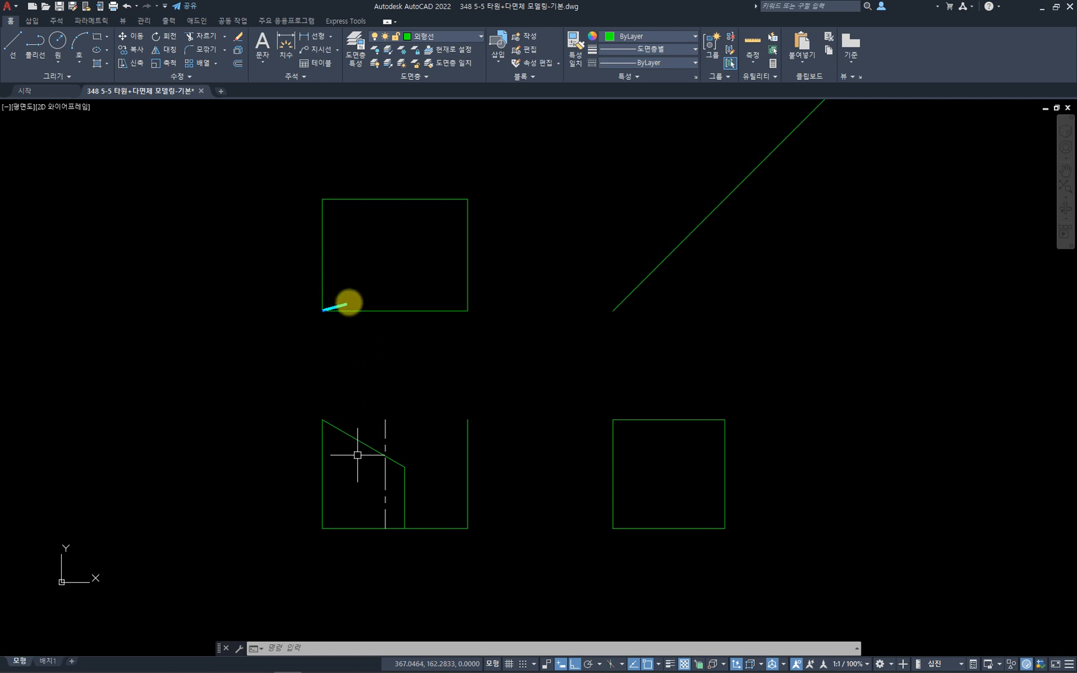
left_click(406, 280)
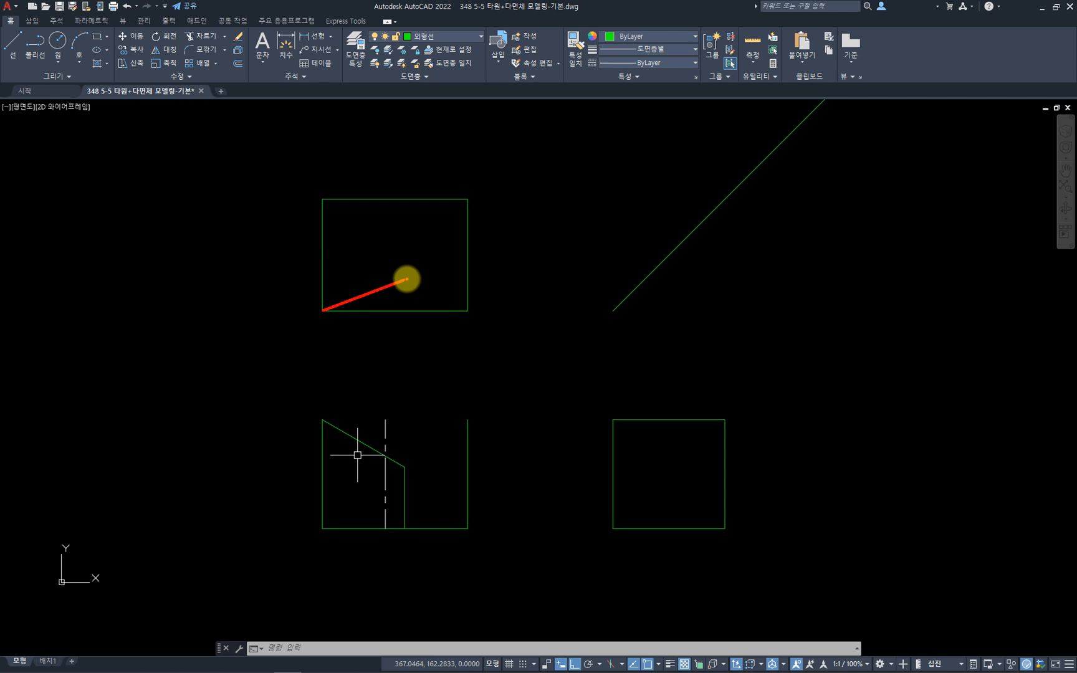
left_click(408, 200)
key("Return")
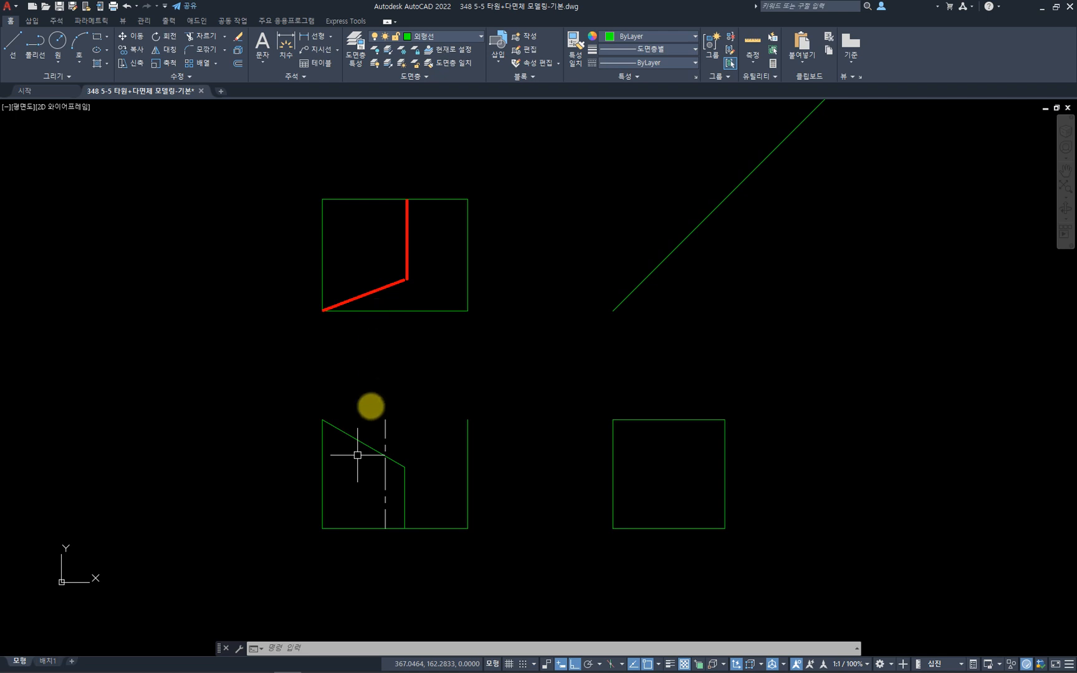
mouse_move(423, 526)
left_mouse_down()
mouse_move(313, 394)
mouse_move(411, 518)
left_mouse_up()
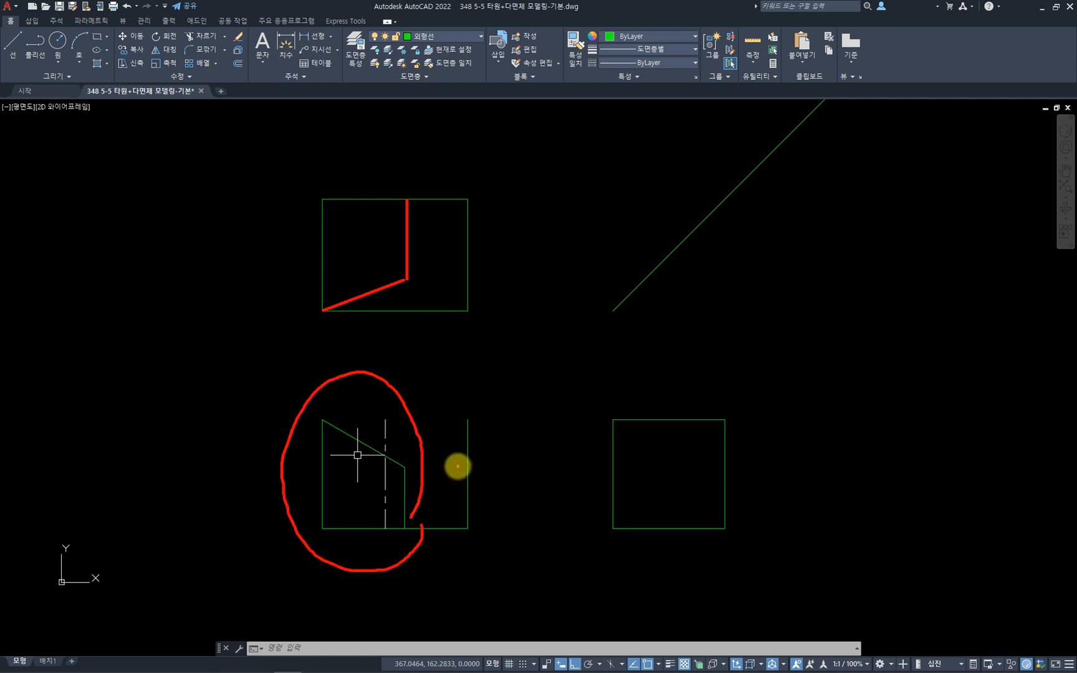
- Rotate a copy of the top view's left edge by -65° about its lower endpoint
key("Escape")
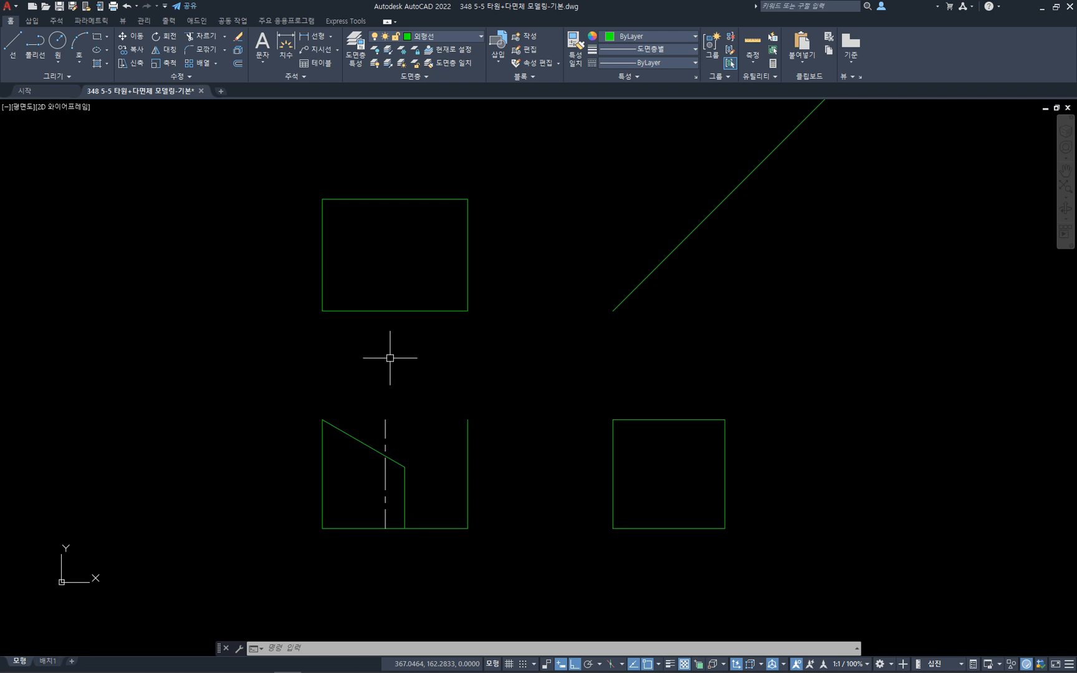
type("o")
key("Return")
left_click(321, 293)
key("Return")
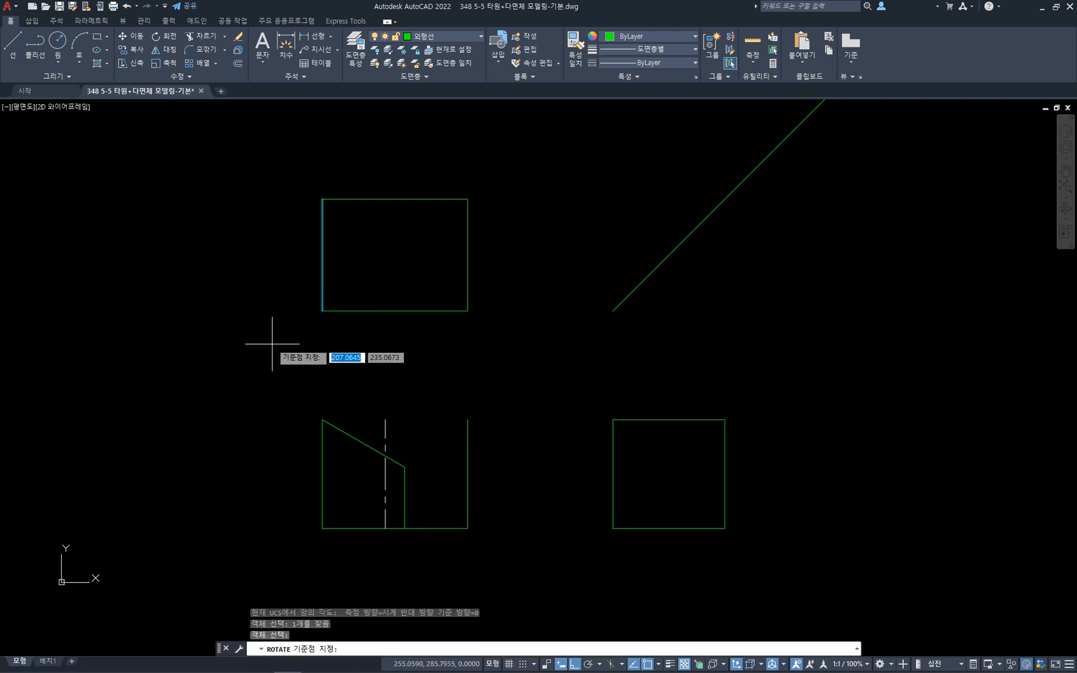
left_click(322, 311)
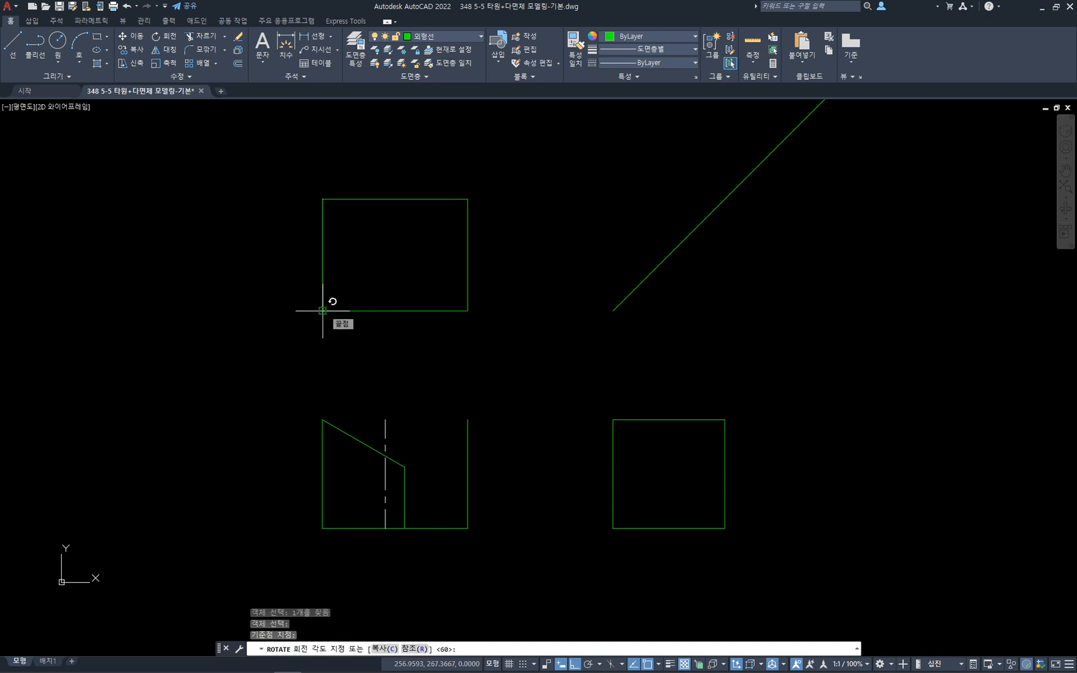
type("c")
key("Return")
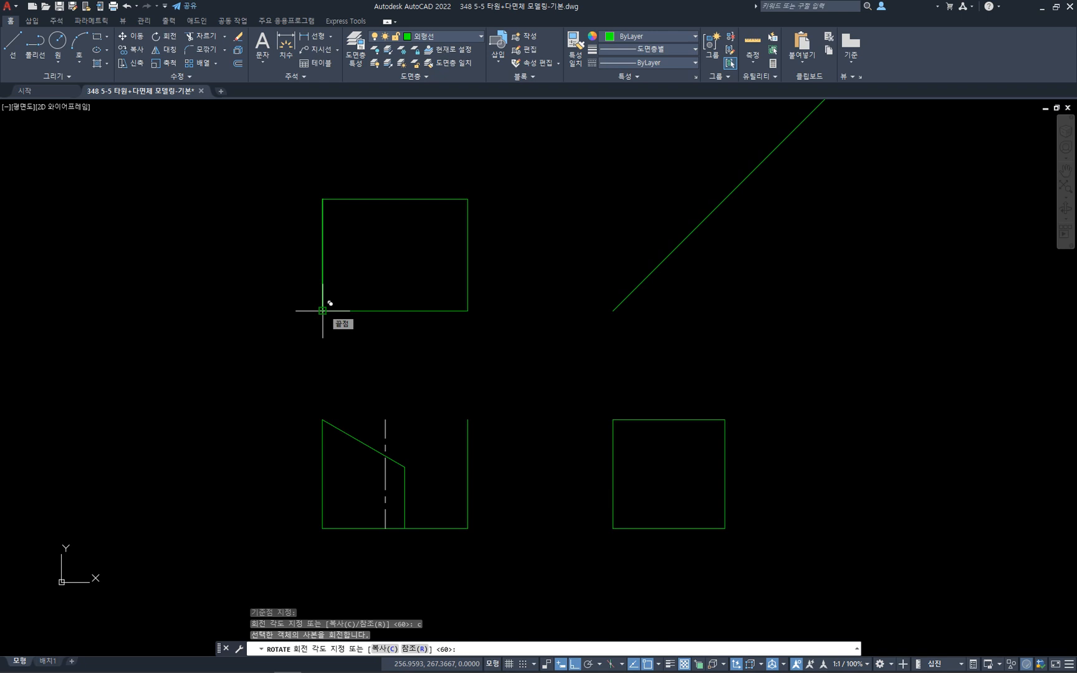
left_click(322, 310)
mouse_move(323, 236)
left_mouse_down()
mouse_move(361, 272)
mouse_move(372, 254)
left_mouse_up()
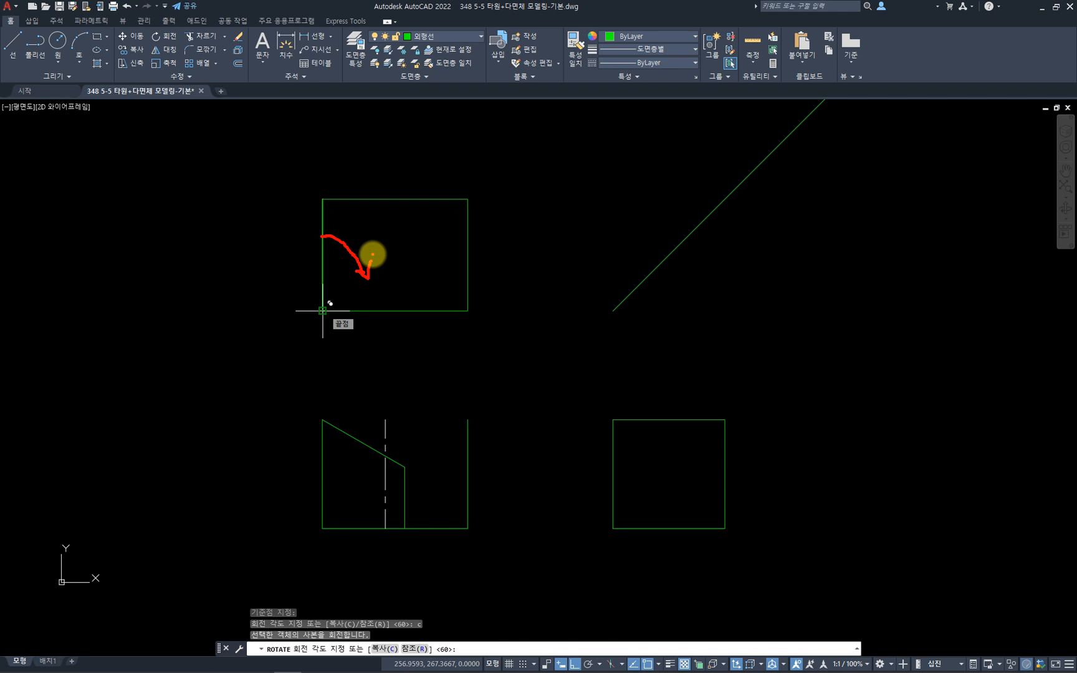
key("Escape")
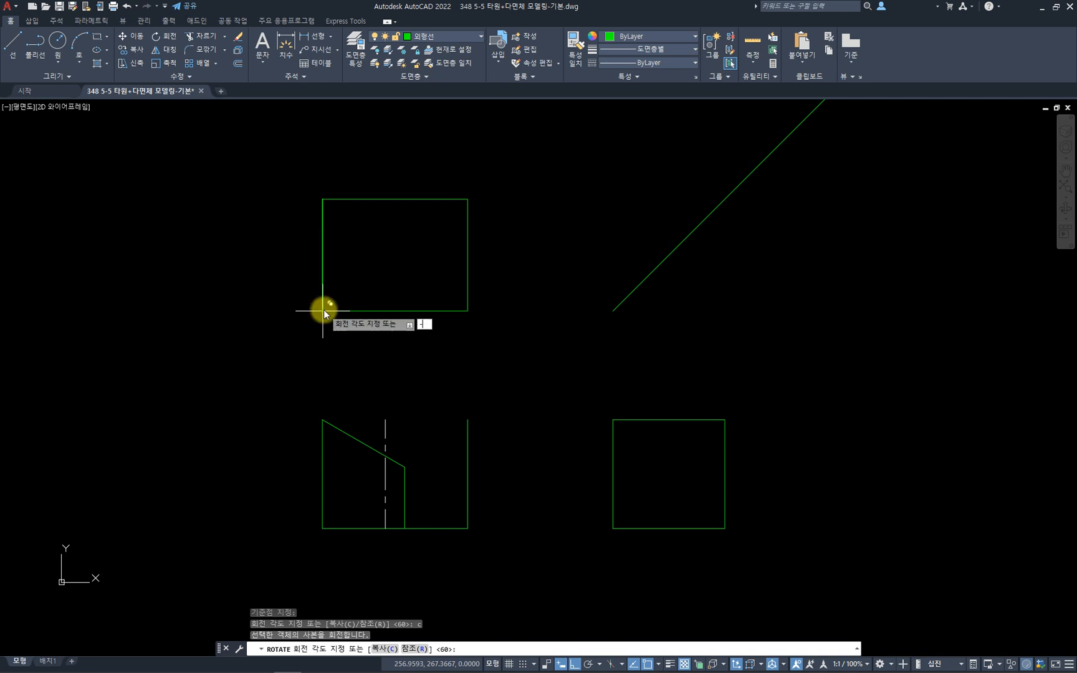
type("-65")
key("Return")
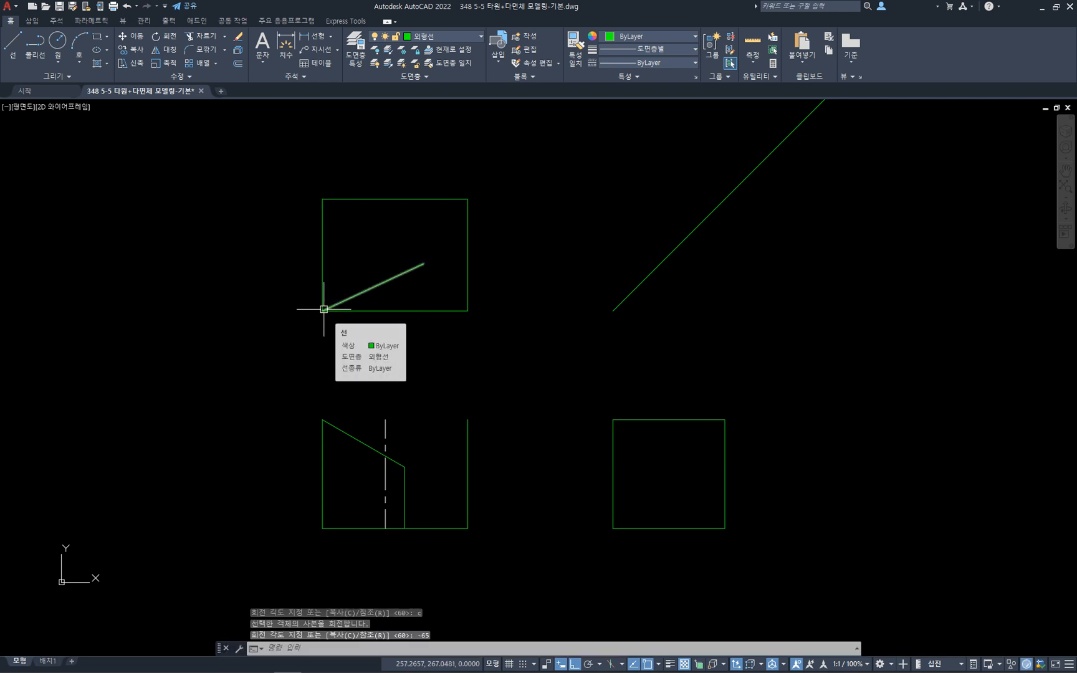
key("Escape")
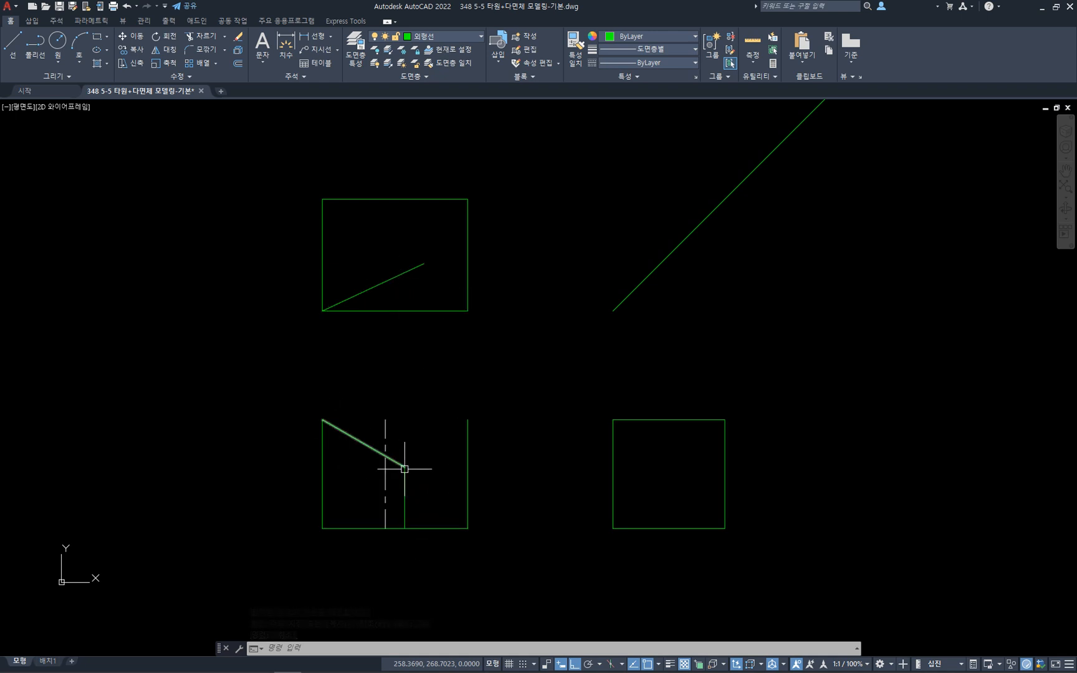
- With polar tracking on, draw a vertical line from the front view's slope corner up to the top view's upper edge
key("l")
key("Return")
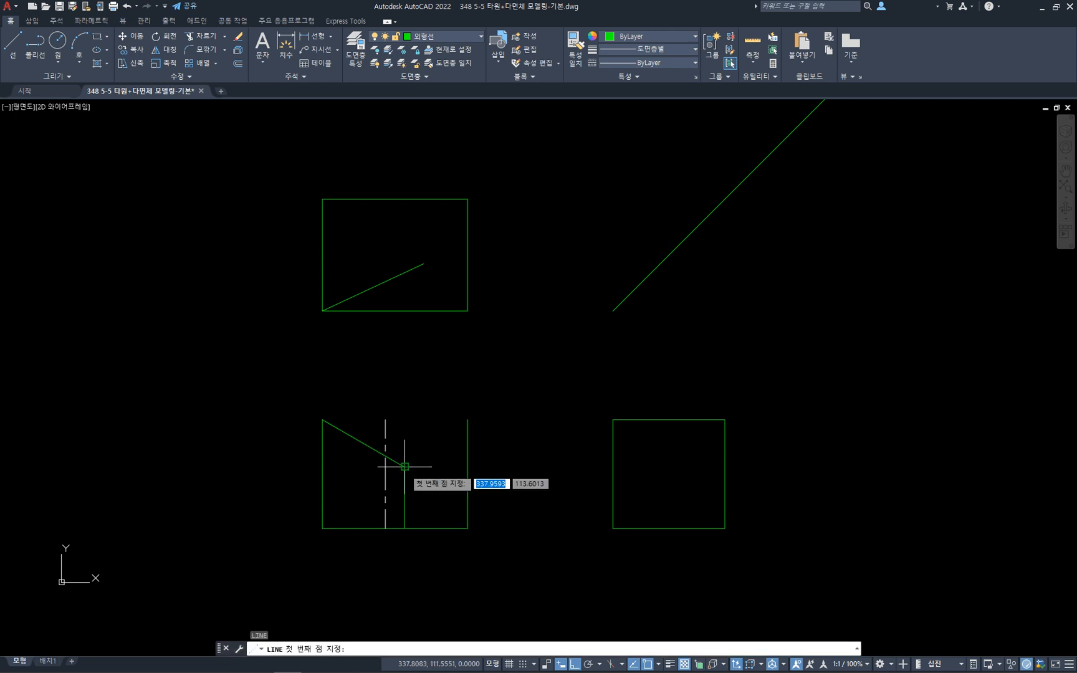
left_click(404, 469)
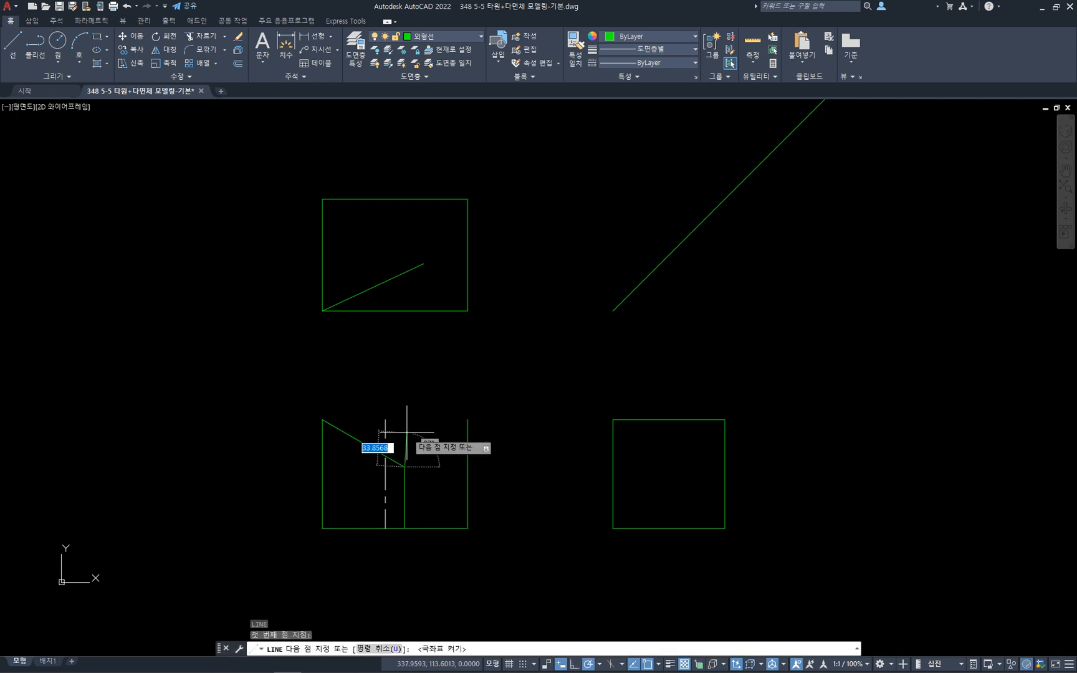
key("F10")
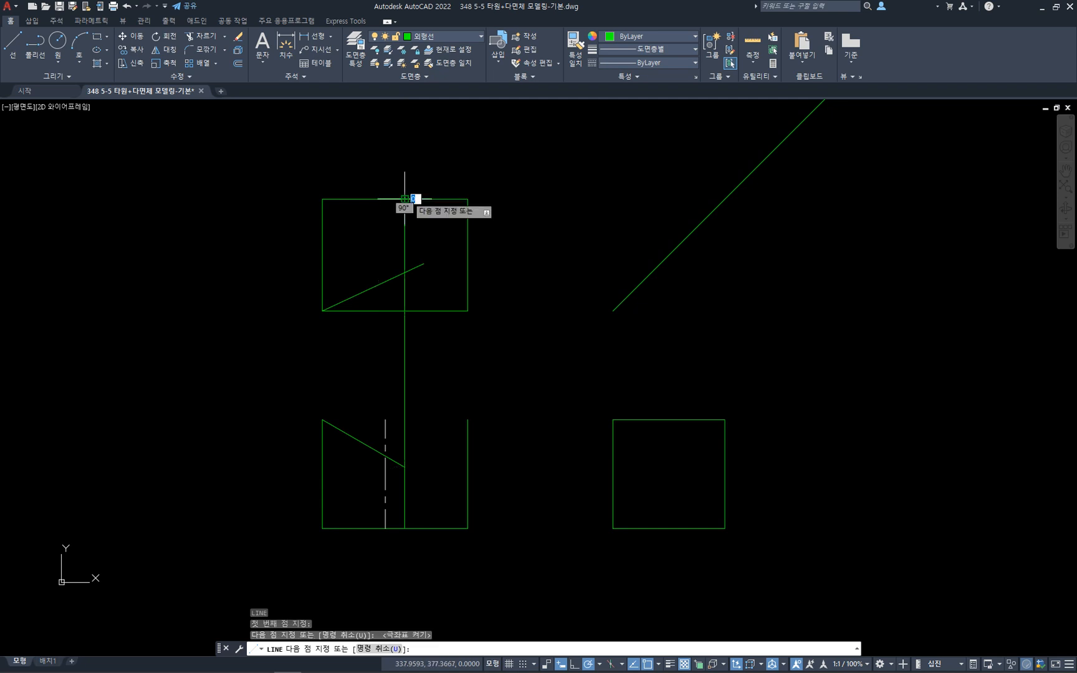
key("Escape")
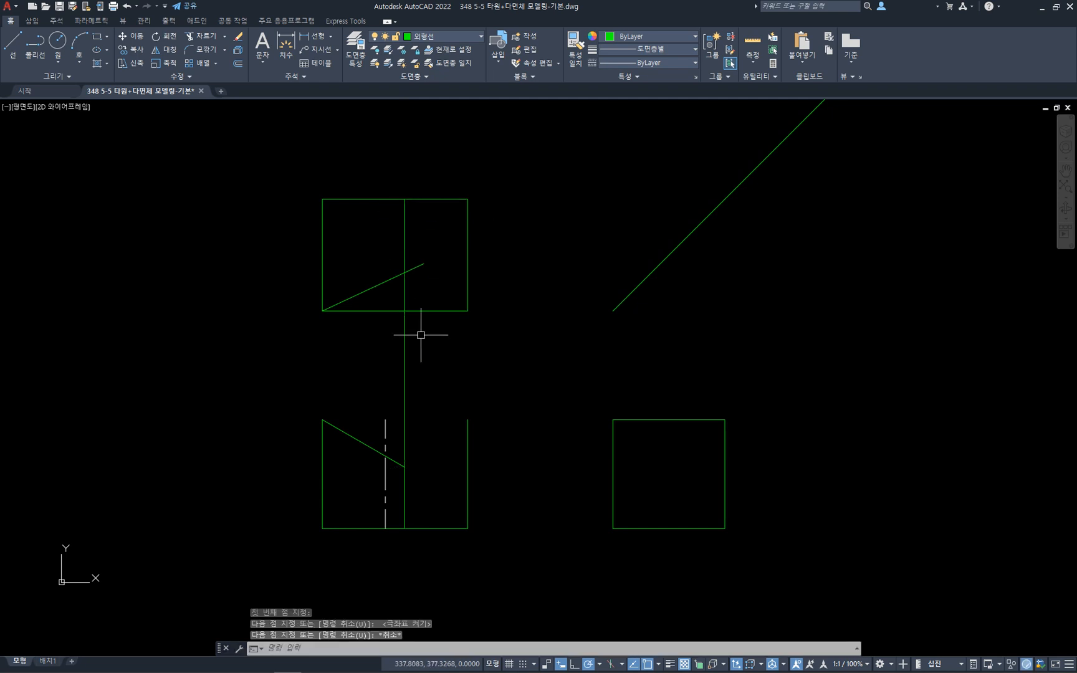
- Fillet the top view's sloped line and the projected vertical into a sharp corner, and delete the top view's bottom edge
type("f")
key("Return")
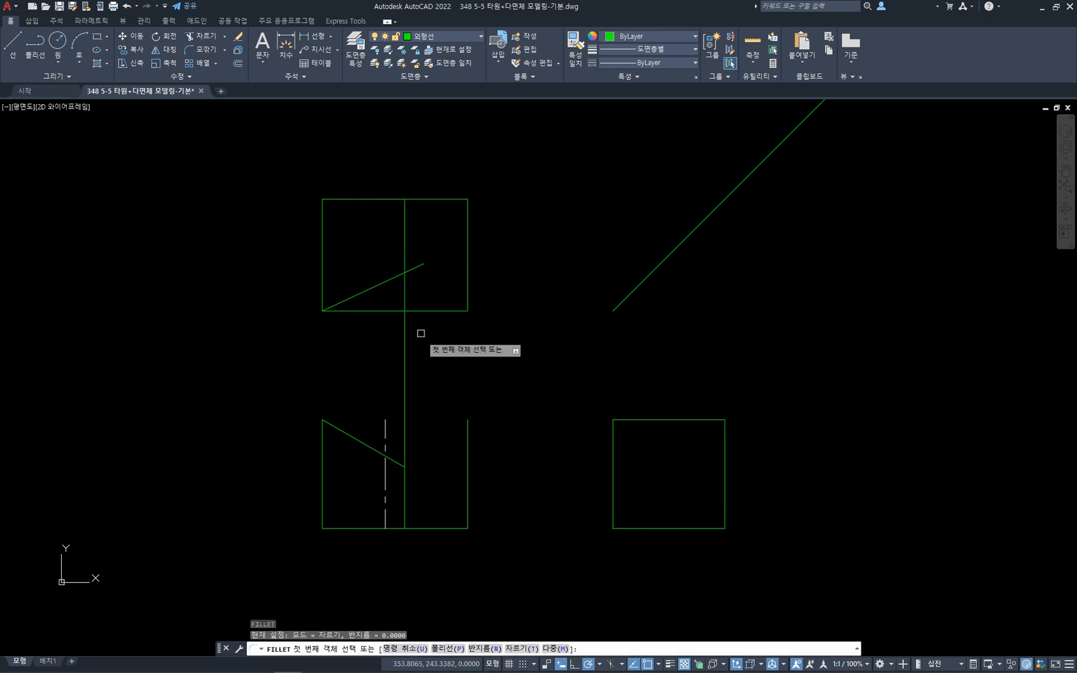
left_click(396, 279)
left_click(404, 259)
key("Escape")
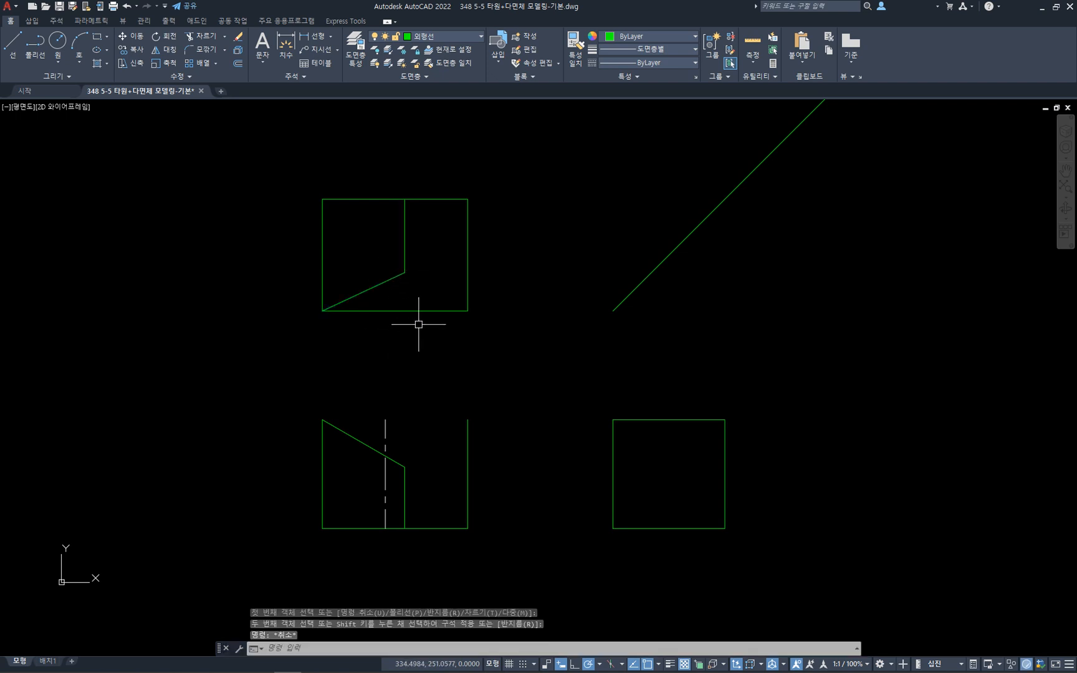
left_click(419, 324)
left_click(401, 297)
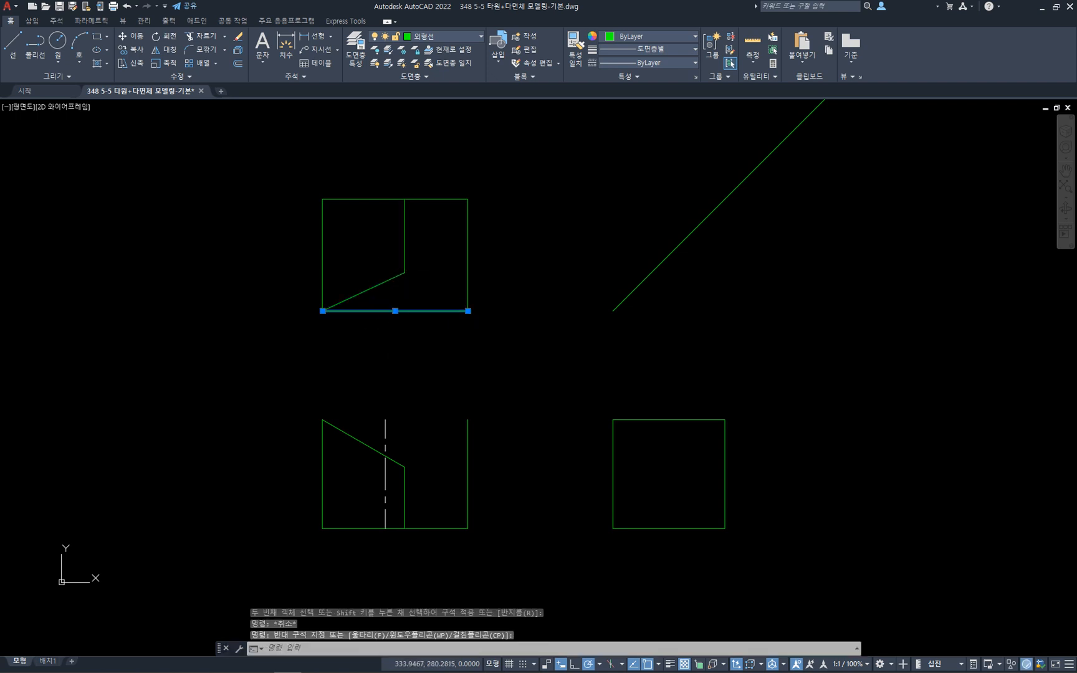
key("Delete")
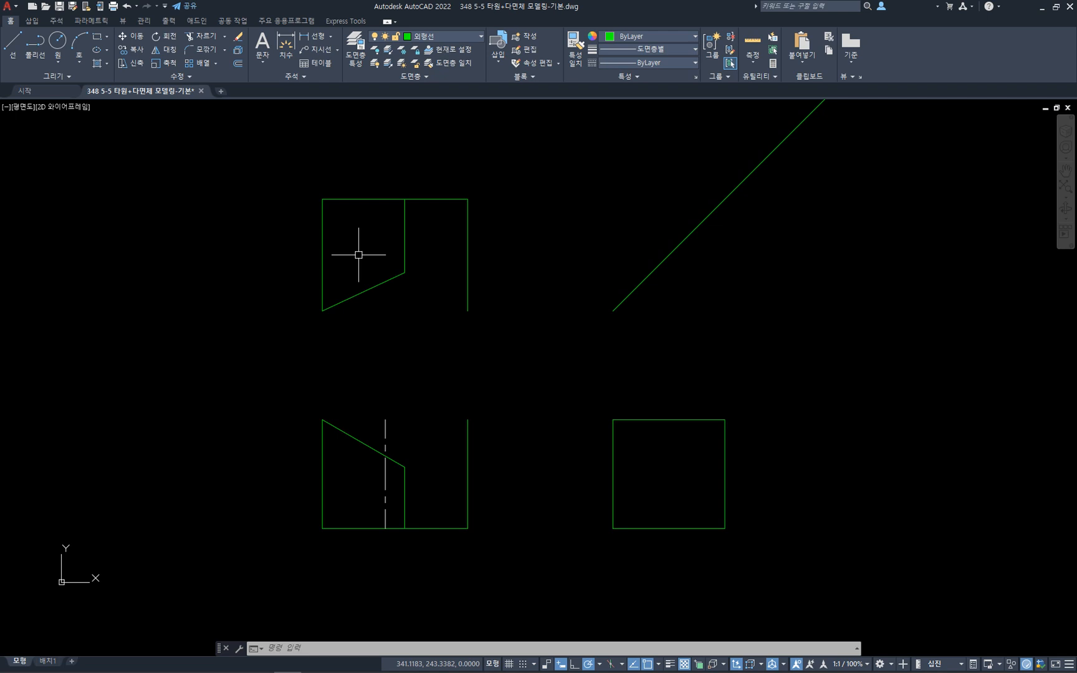
scroll(409, 481, "up", 2)
left_click(403, 477)
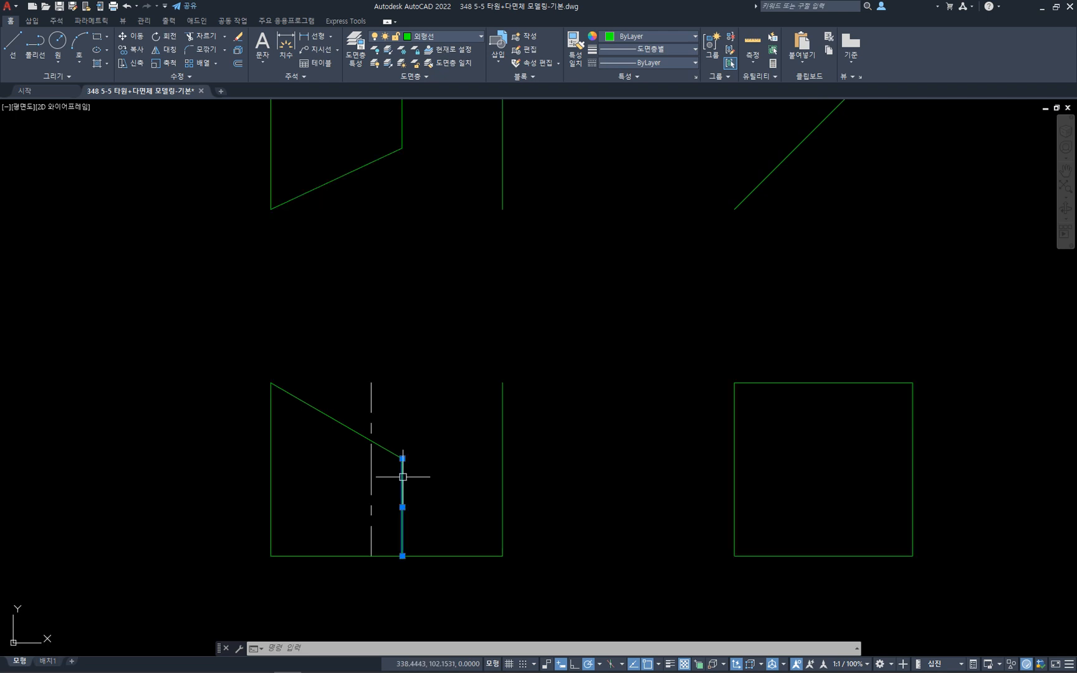
left_click(390, 447)
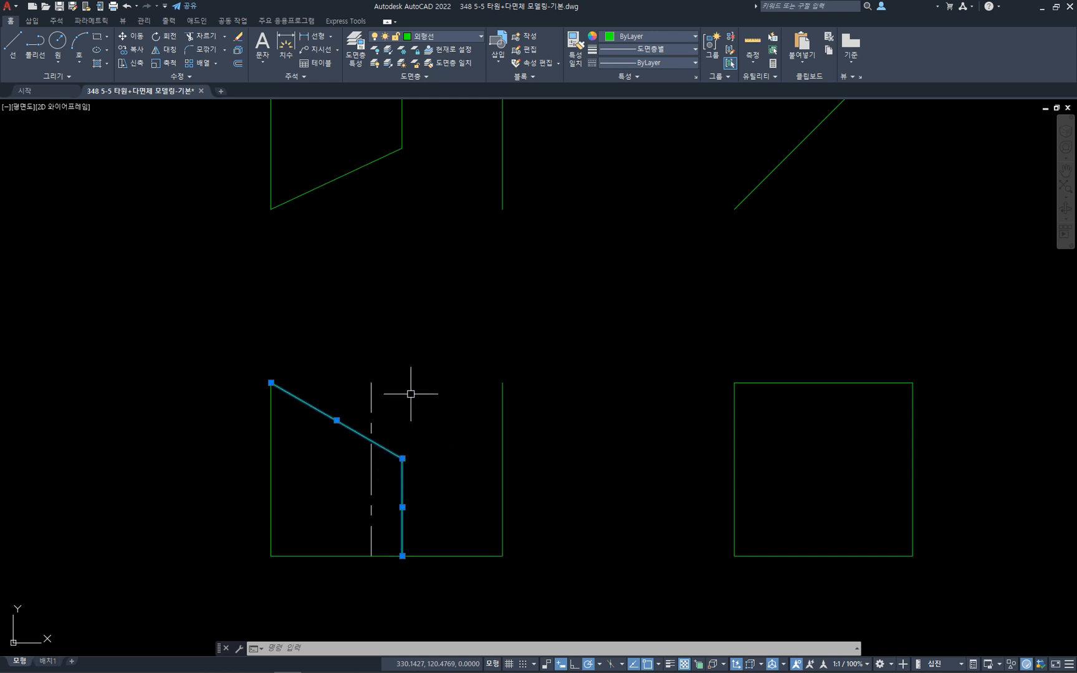
left_click(408, 125)
left_click(356, 113)
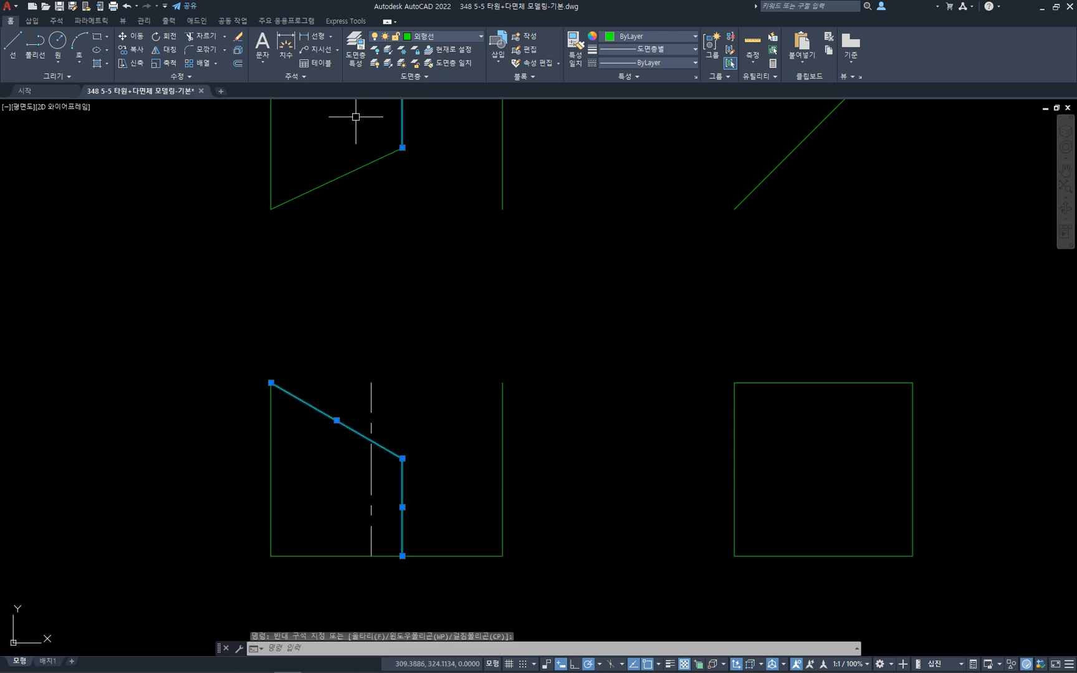
key("Escape")
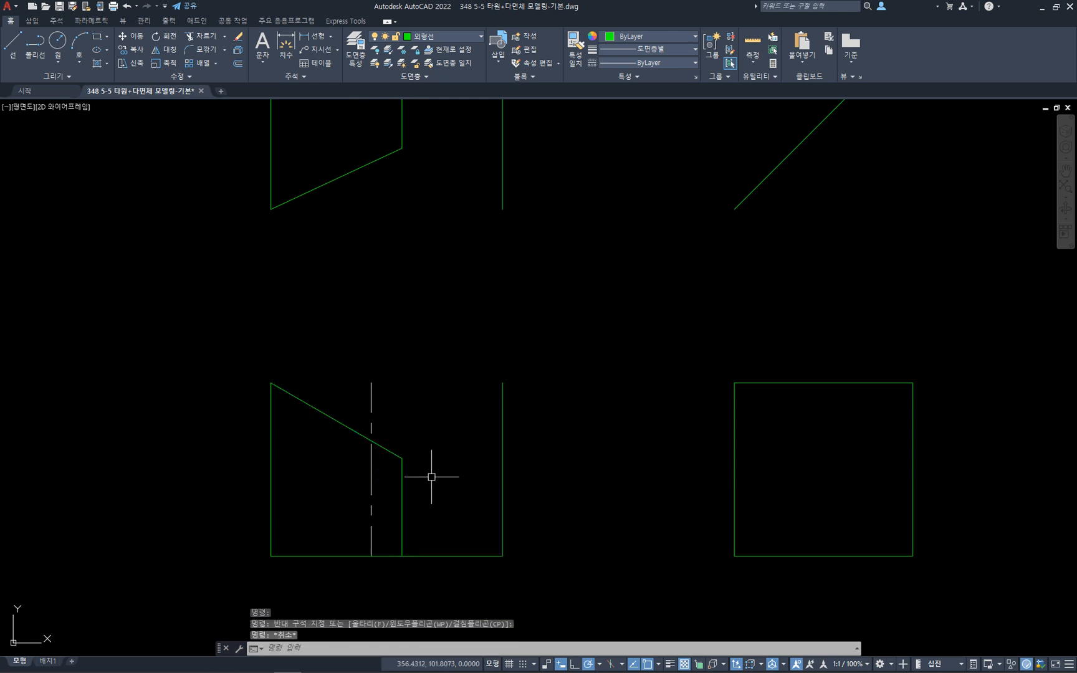
- Draw a horizontal projection line from the front view's slope corner to the side view's right edge
key("l")
key("space")
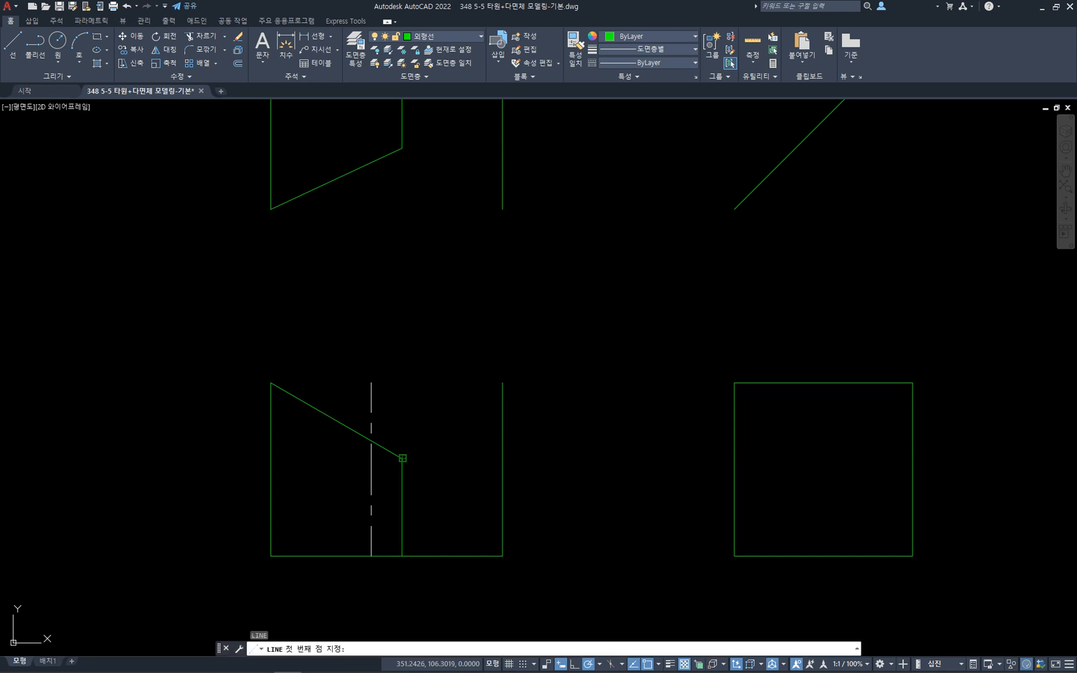
left_click(402, 458)
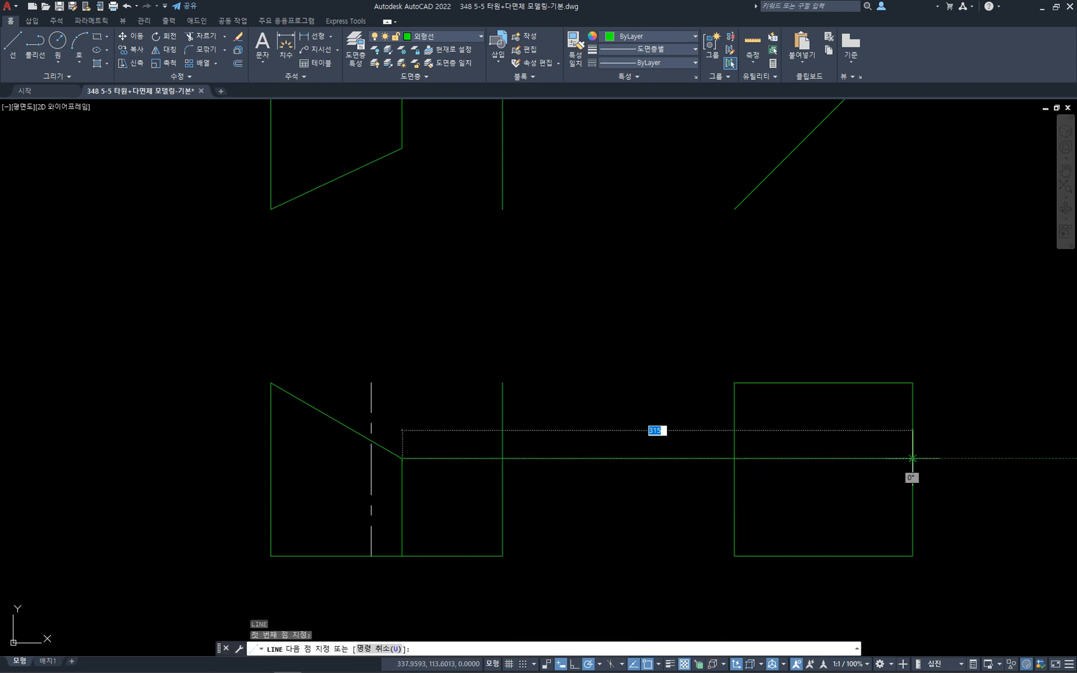
left_click(913, 458)
key("Escape")
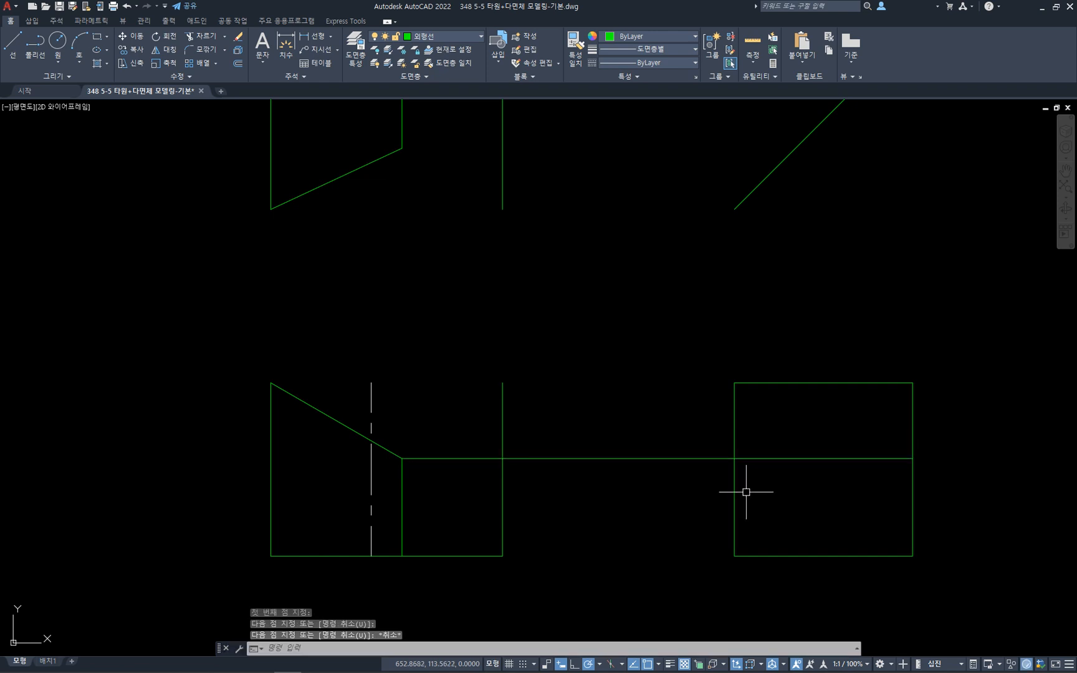
mouse_move(598, 291)
middle_mouse_down()
mouse_move(592, 333)
mouse_move(560, 373)
mouse_move(521, 377)
mouse_move(510, 360)
middle_mouse_up()
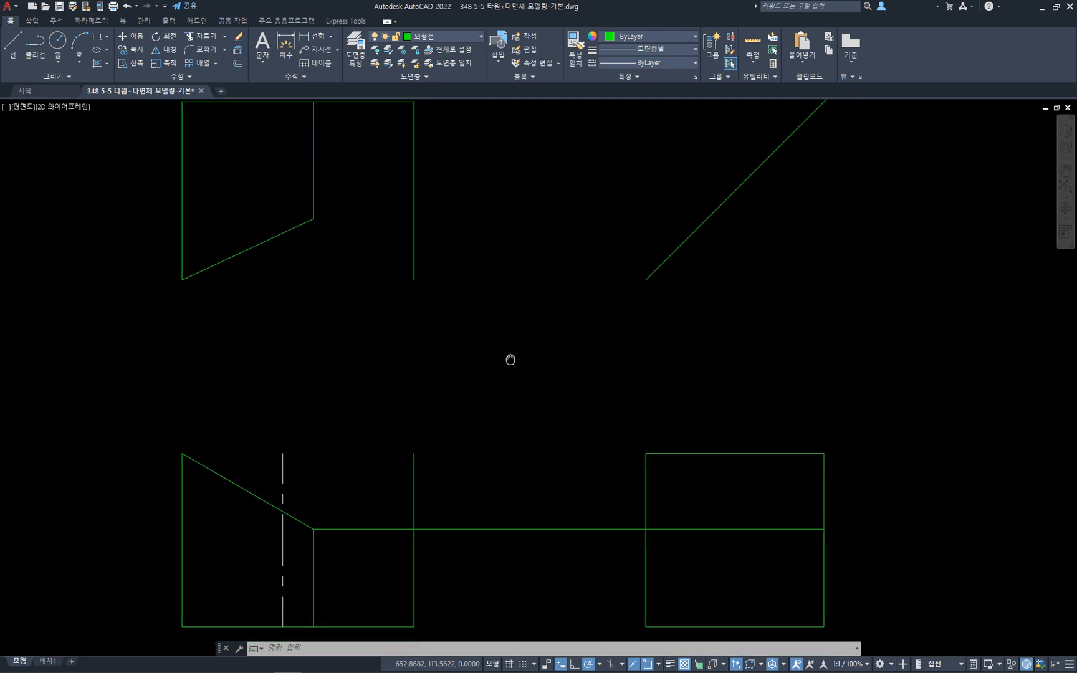
left_click(298, 224)
left_click(314, 200)
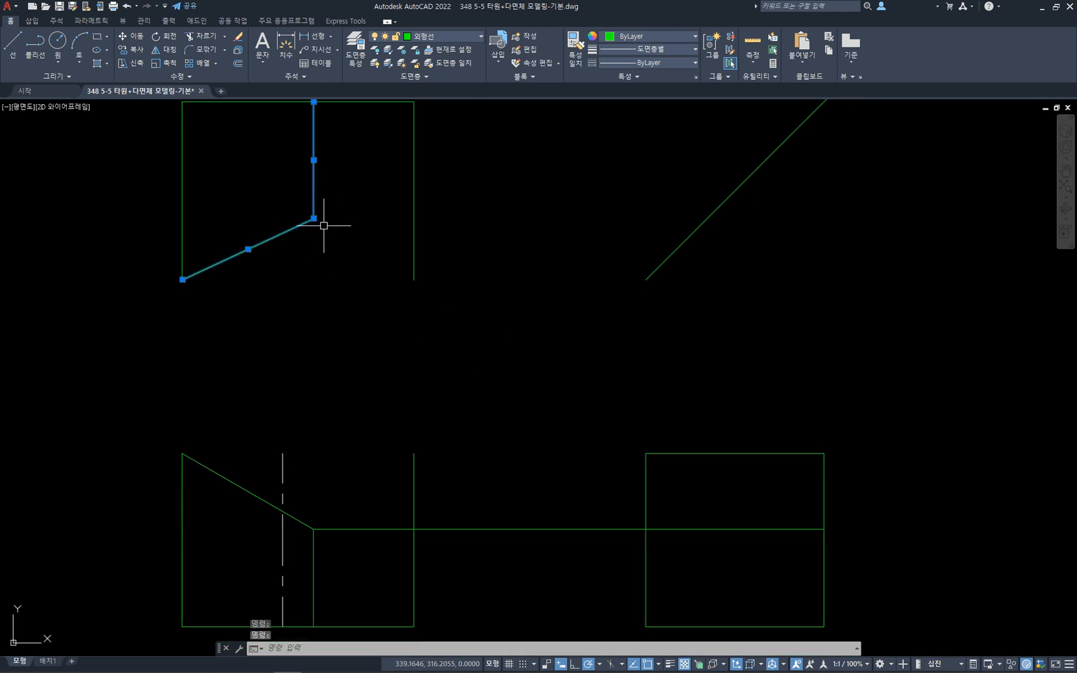
key("Escape")
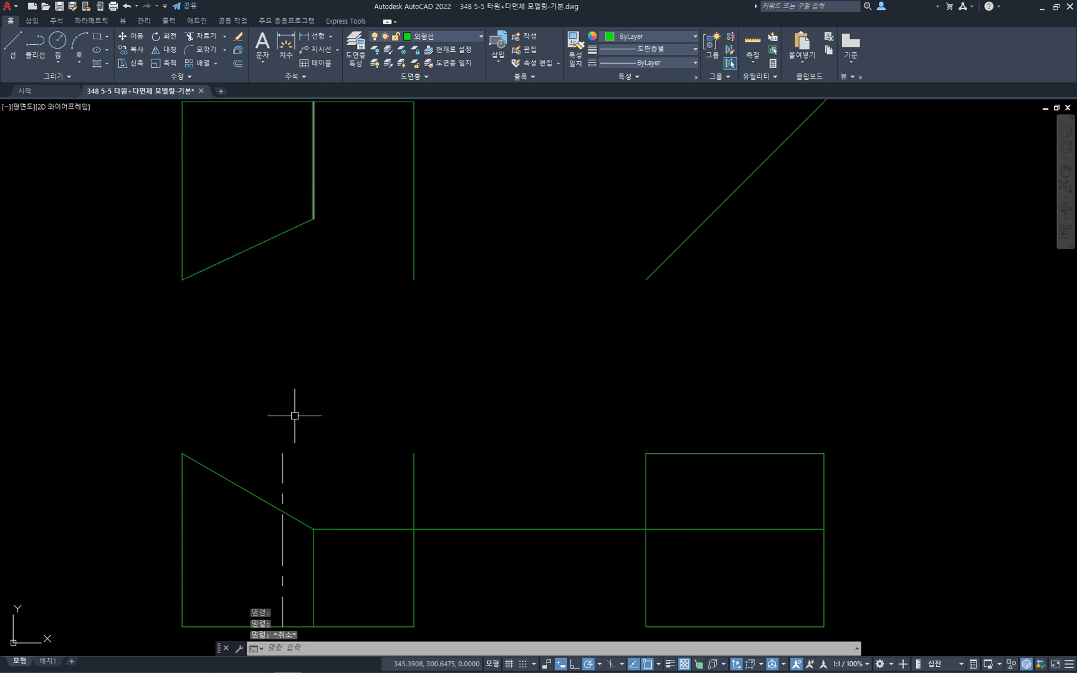
left_click(314, 570)
left_click(304, 564)
key("Escape")
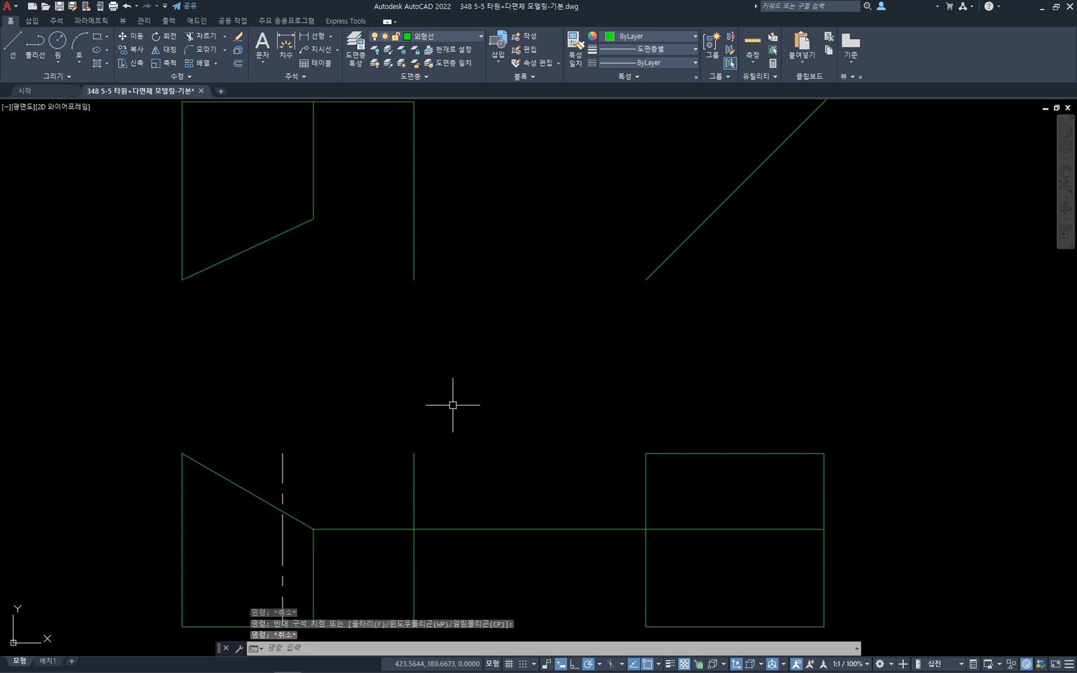
- Project the top view's inner corner horizontally to the diagonal line and vertically down to the side view's bottom edge
type("l")
key("Return")
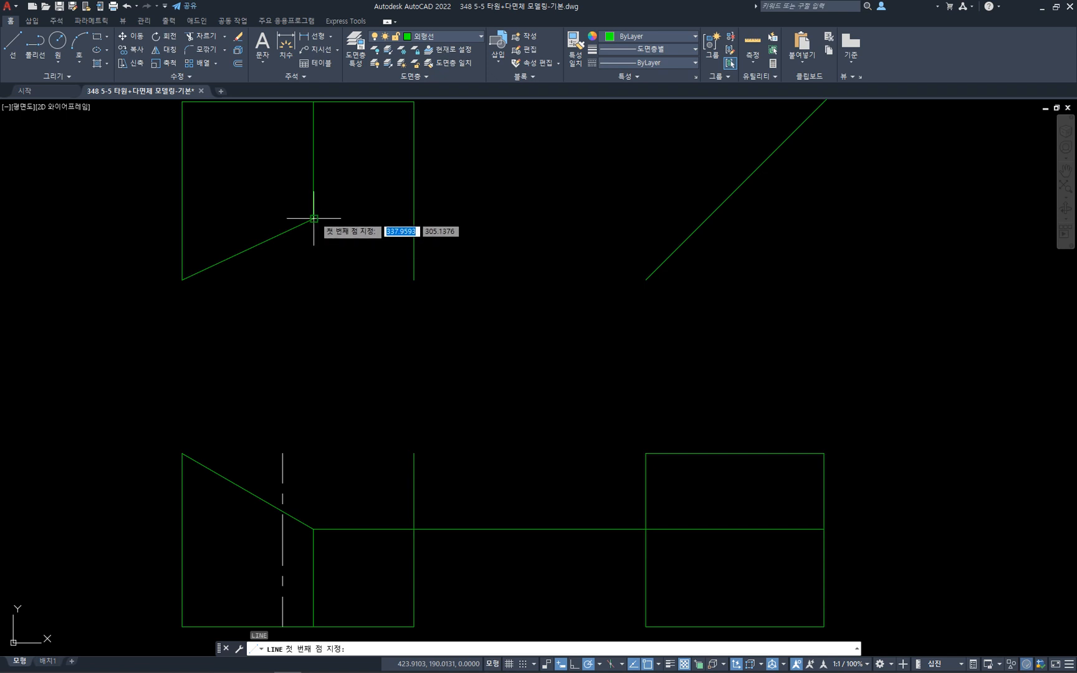
left_click(313, 218)
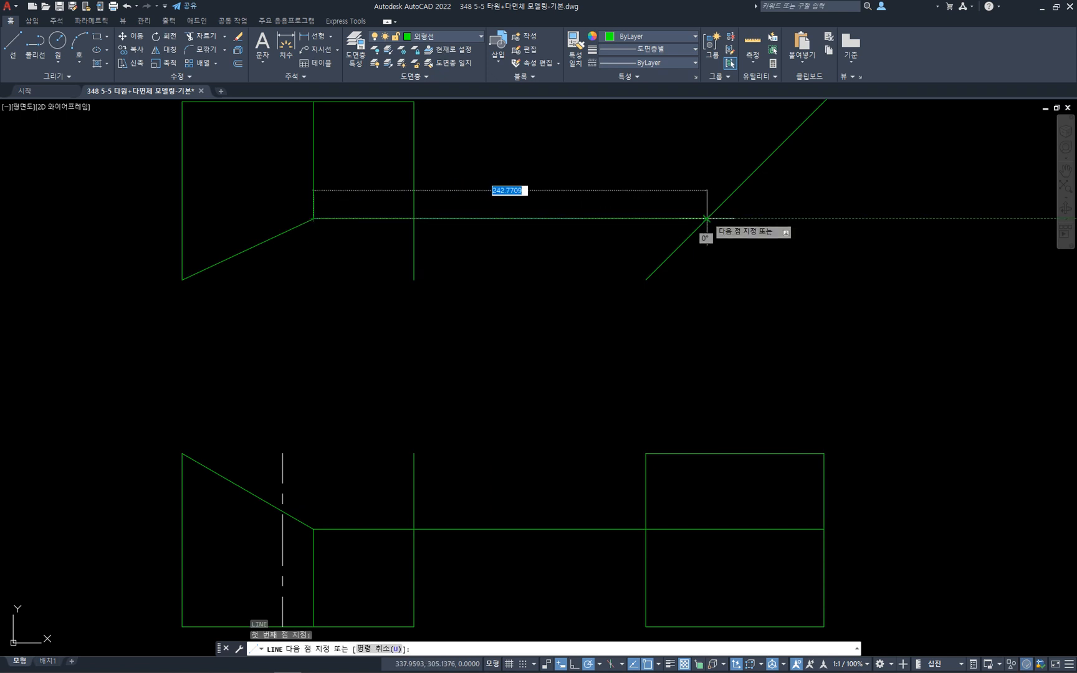
left_click(707, 218)
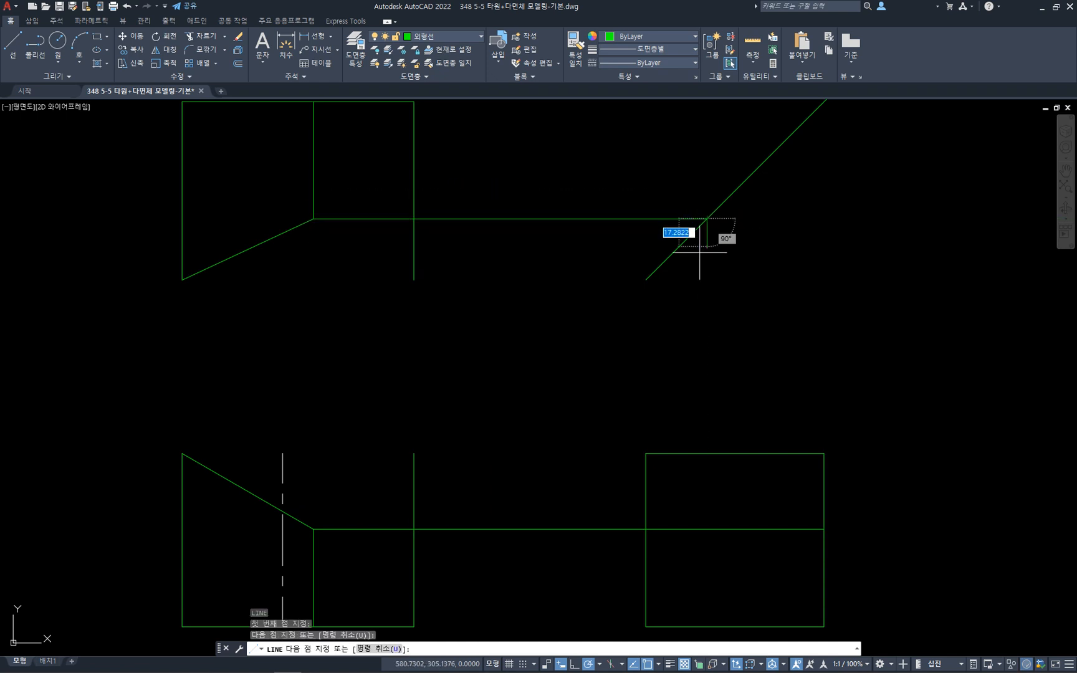
left_click(707, 627)
key("Escape")
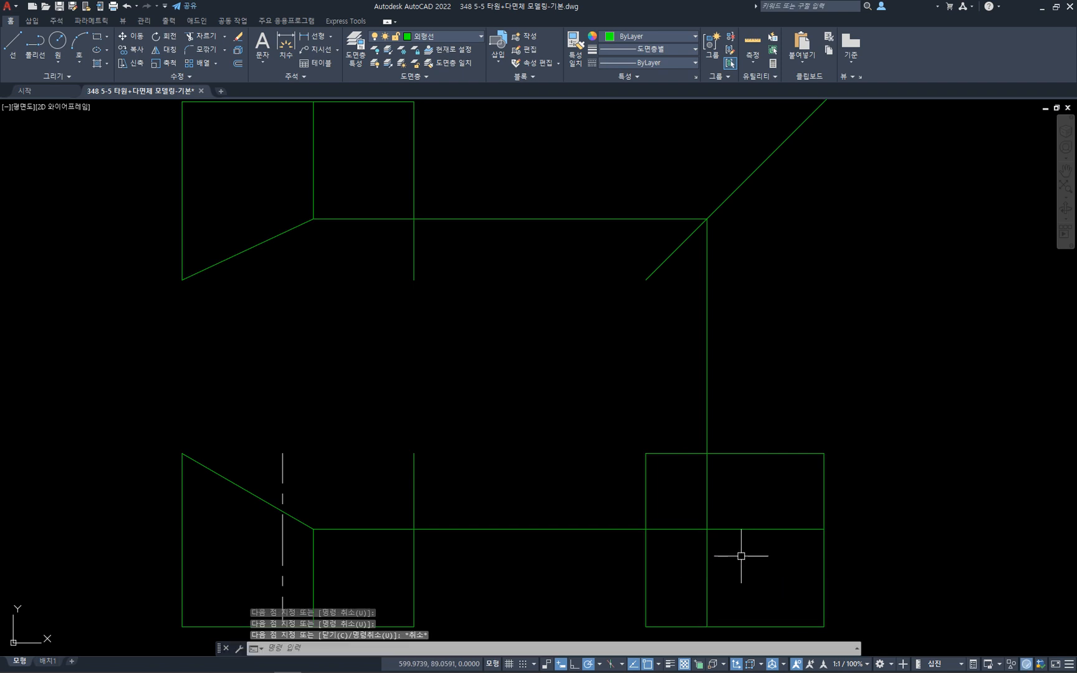
left_click(716, 494)
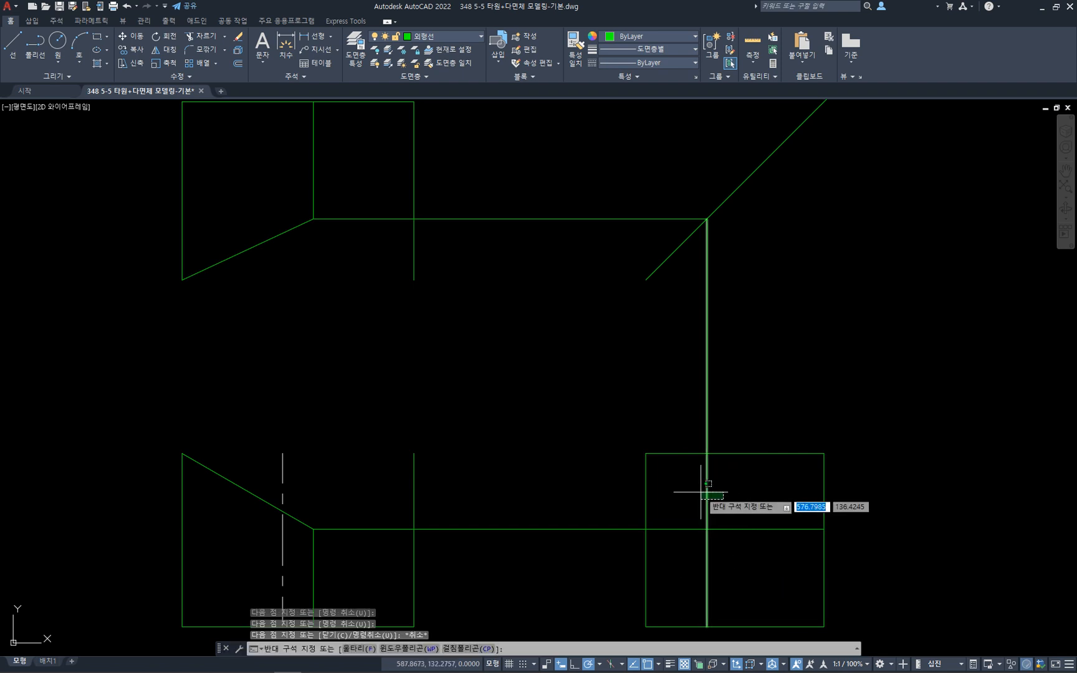
left_click(701, 492)
left_click(337, 569)
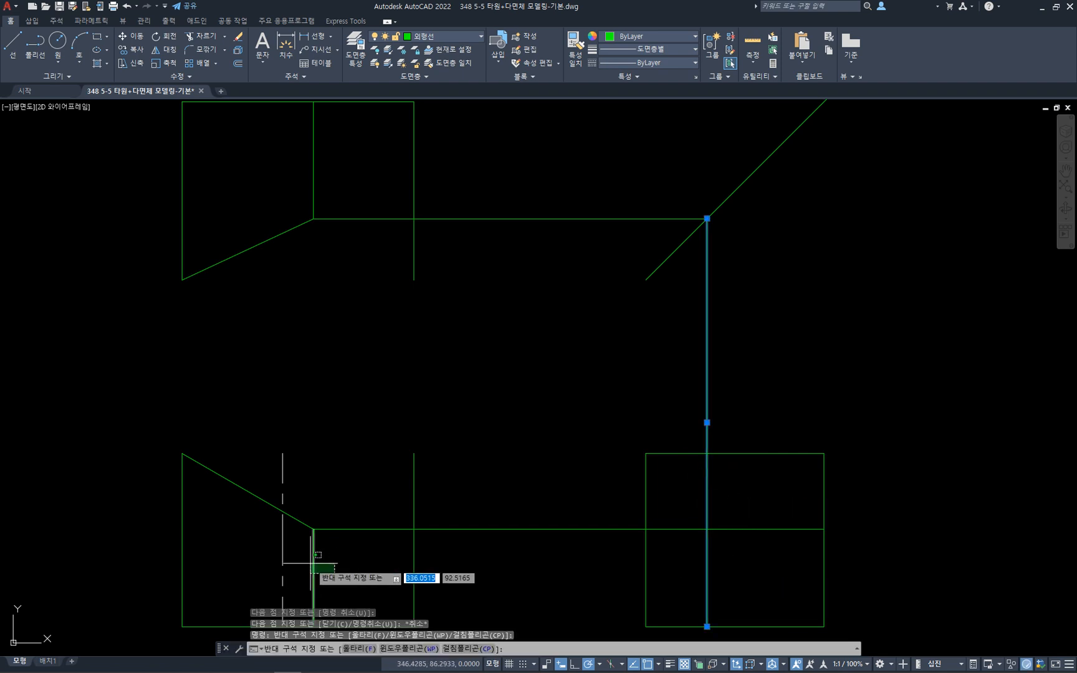
left_click(309, 563)
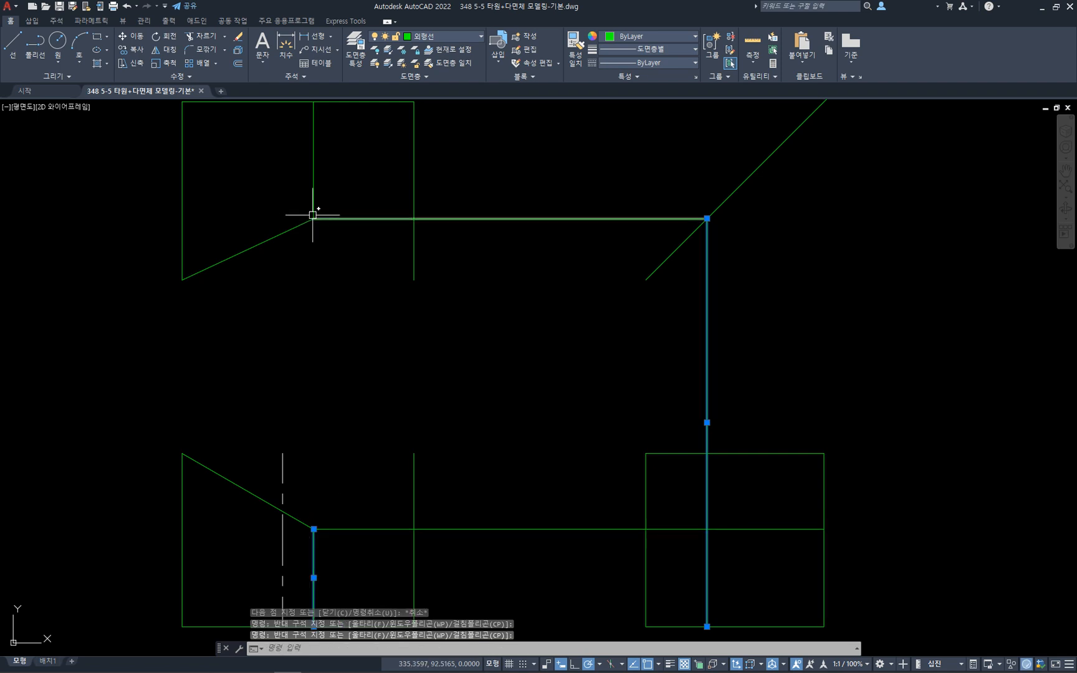
key("Escape")
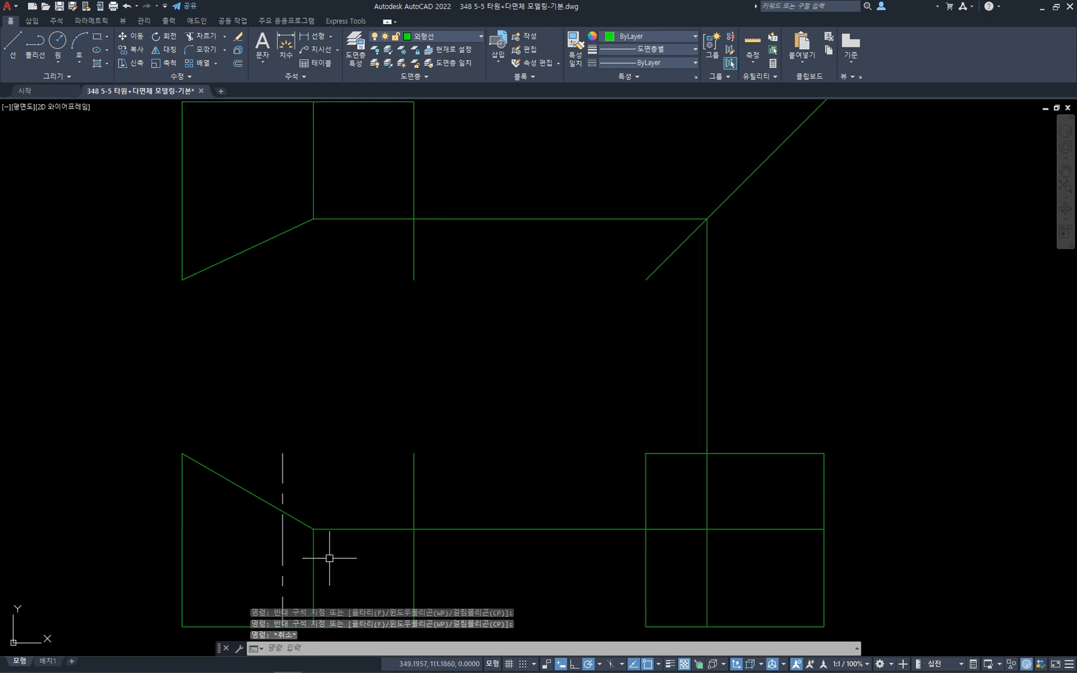
- Compare the front view's inner vertical and its horizontal projection line with the projected vertical in the side view
left_click(329, 558)
left_click(301, 548)
left_click(726, 560)
left_click(695, 556)
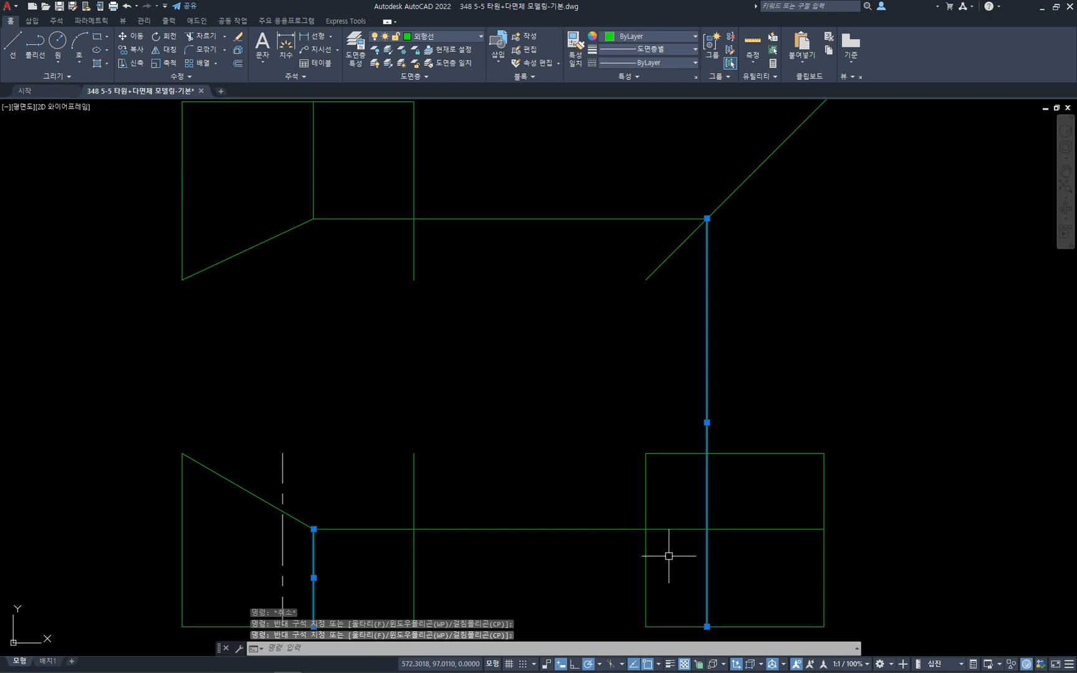
key("Escape")
left_click(329, 556)
left_click(301, 544)
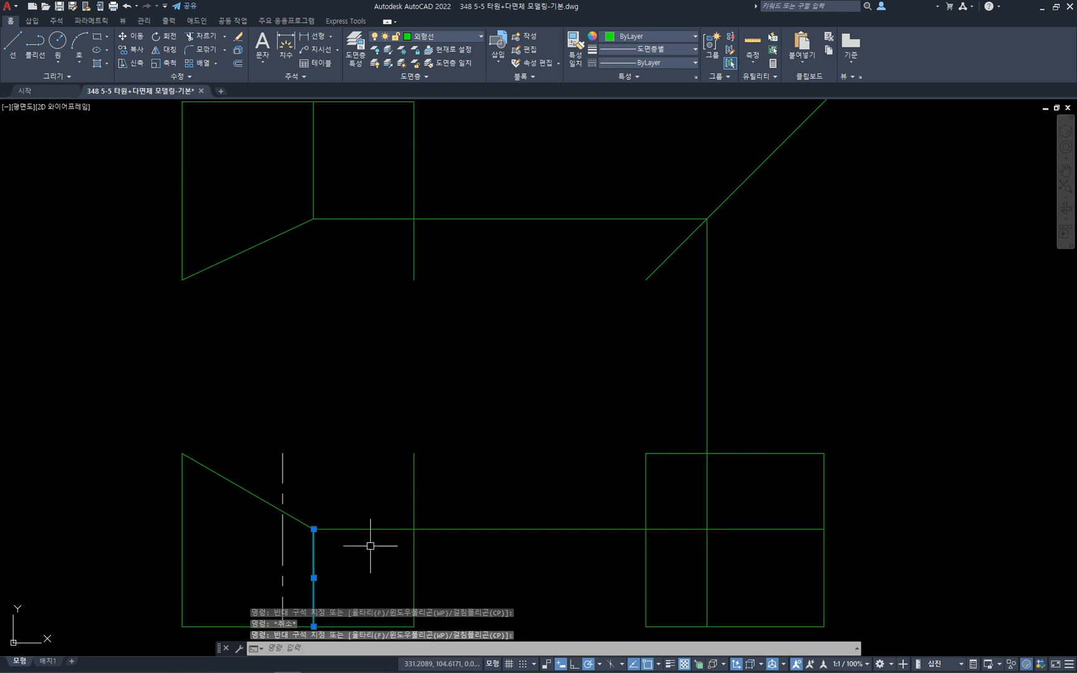
key("Escape")
left_click(569, 549)
left_click(551, 502)
key("Escape")
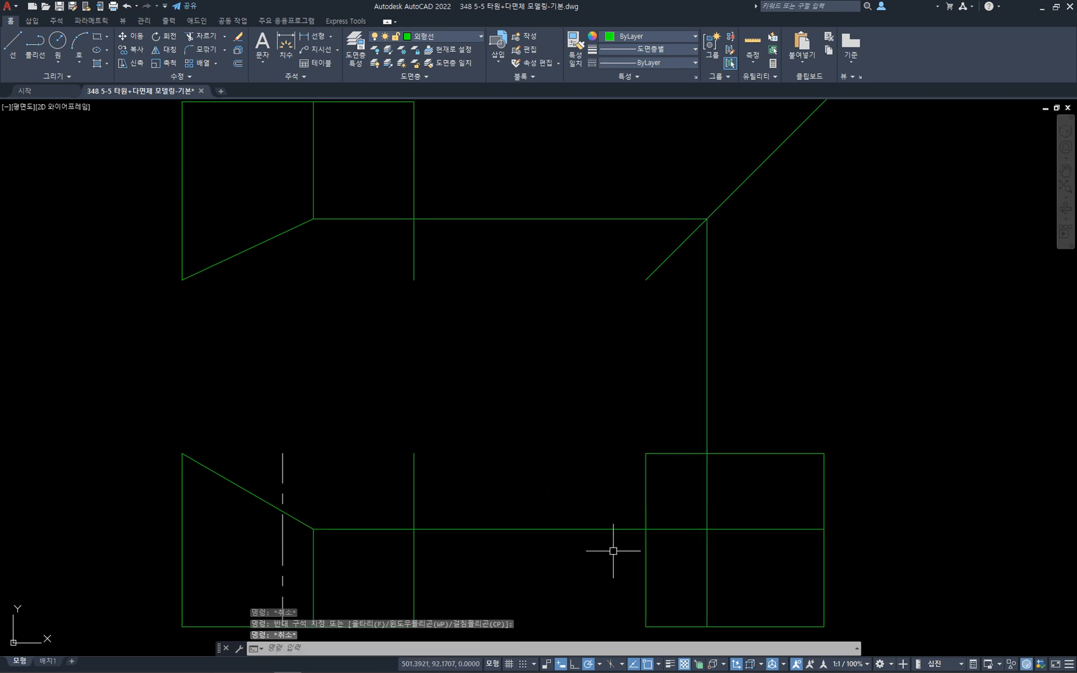
left_click(531, 545)
left_click(530, 506)
key("Escape")
- Trim the side view's projected vertical above the horizontal projection line
type("tr")
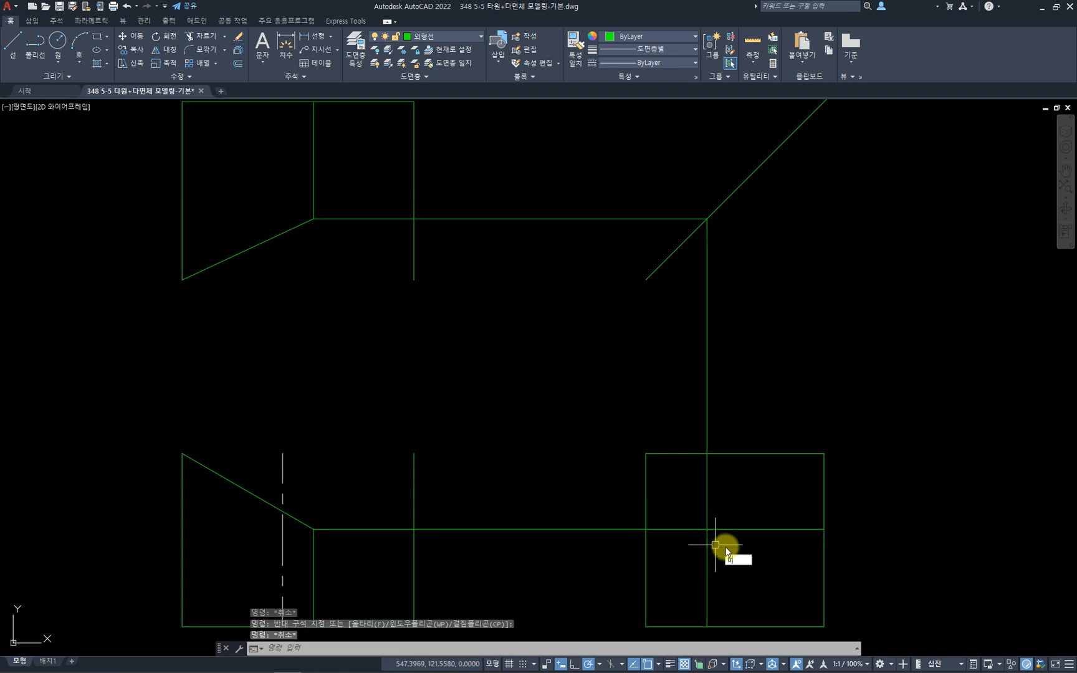
key("space")
left_click(743, 545)
left_click(705, 507)
key("Escape")
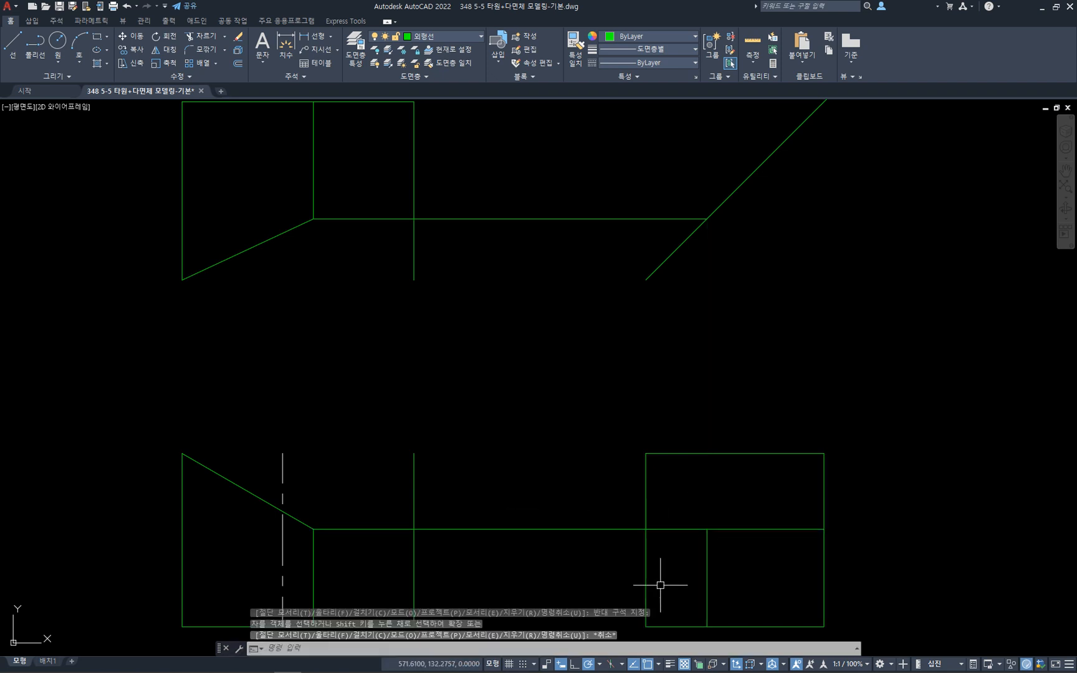
- Check the side view's inner vertical and horizontal lines against the matching lines in the front and top views
left_click(714, 567)
left_click(705, 560)
left_click(320, 555)
left_click(305, 548)
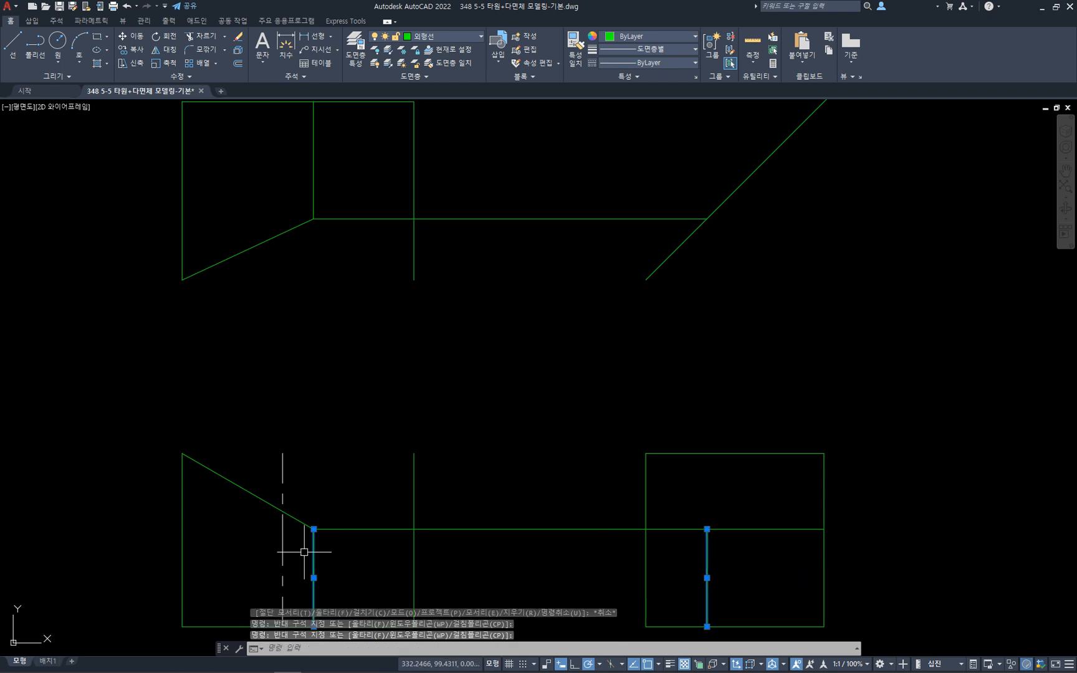
key("Escape")
left_click(795, 547)
left_click(765, 497)
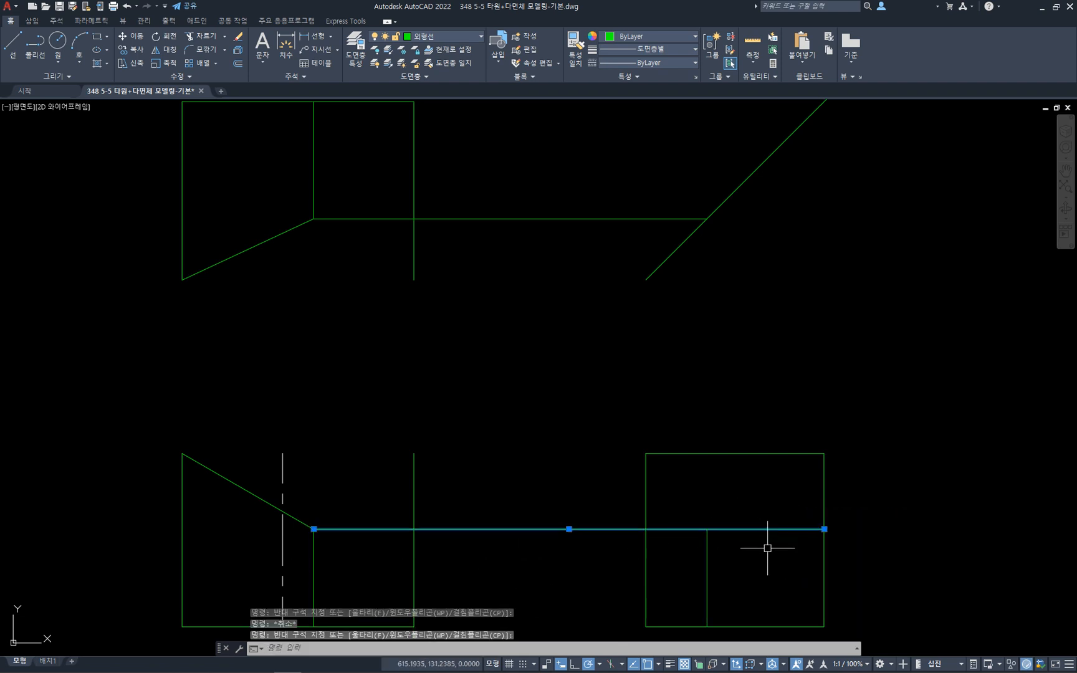
key("Escape")
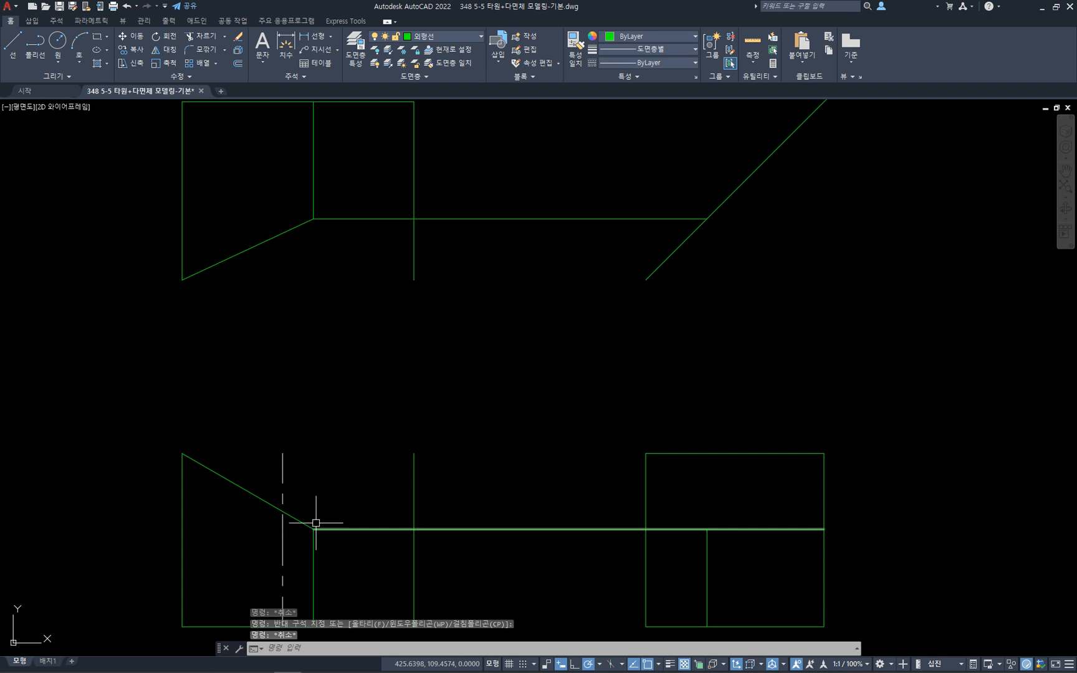
left_click(336, 181)
left_click(313, 129)
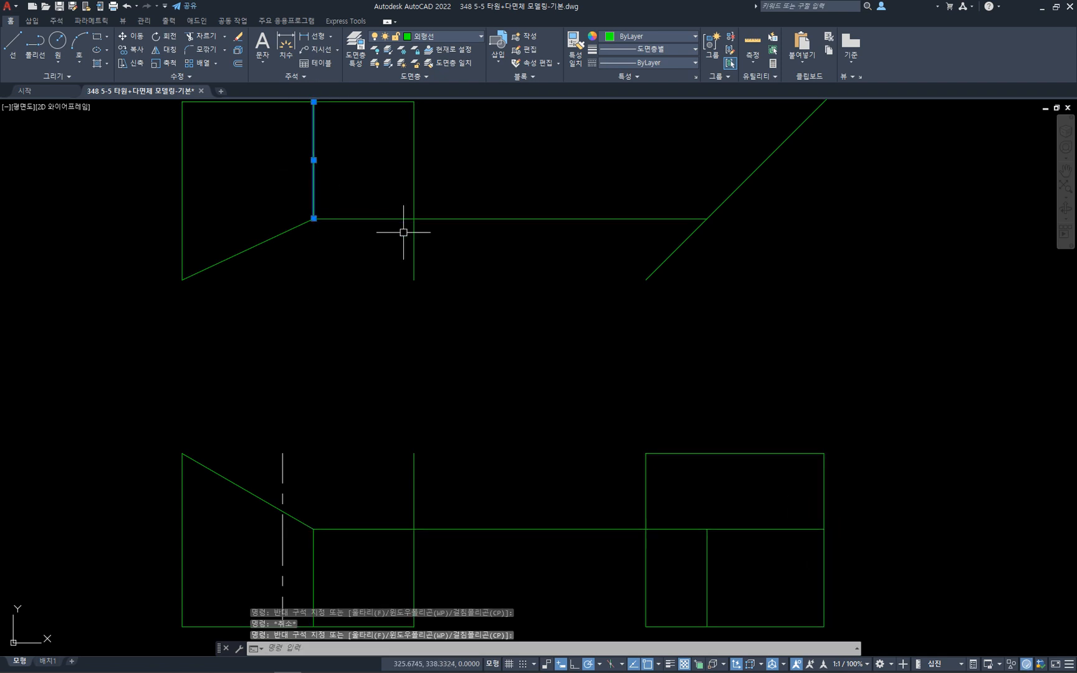
left_click(471, 218)
left_click(716, 552)
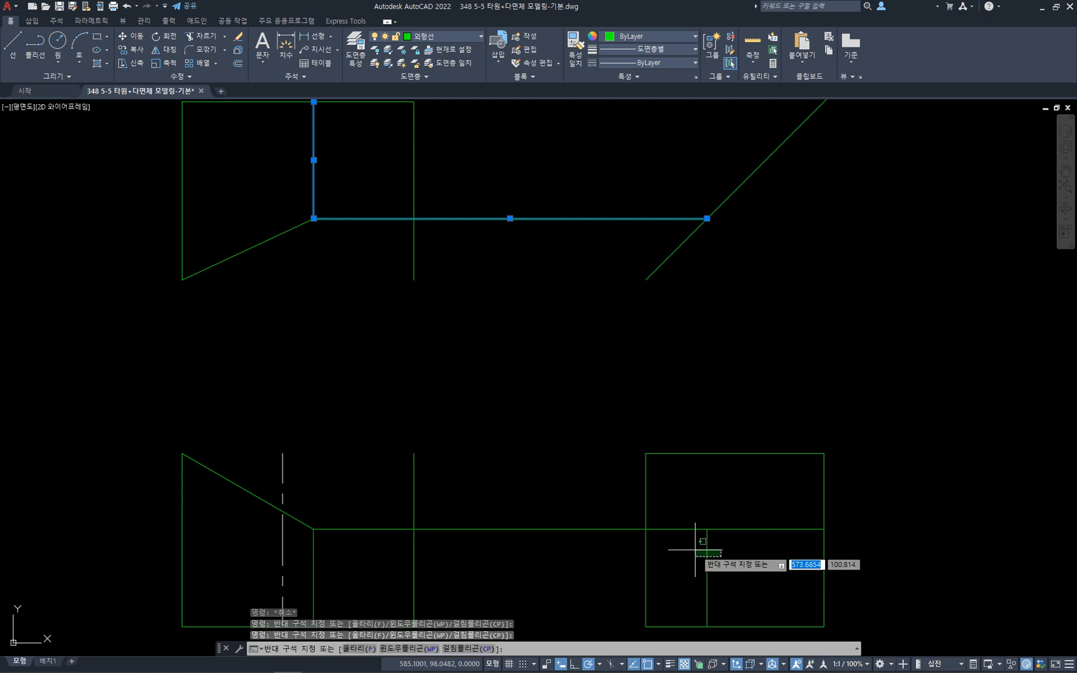
left_click(695, 549)
- Trim the horizontal projection line back to the side view's inner vertical, using that vertical as the cutting edge
type("tr")
key("space")
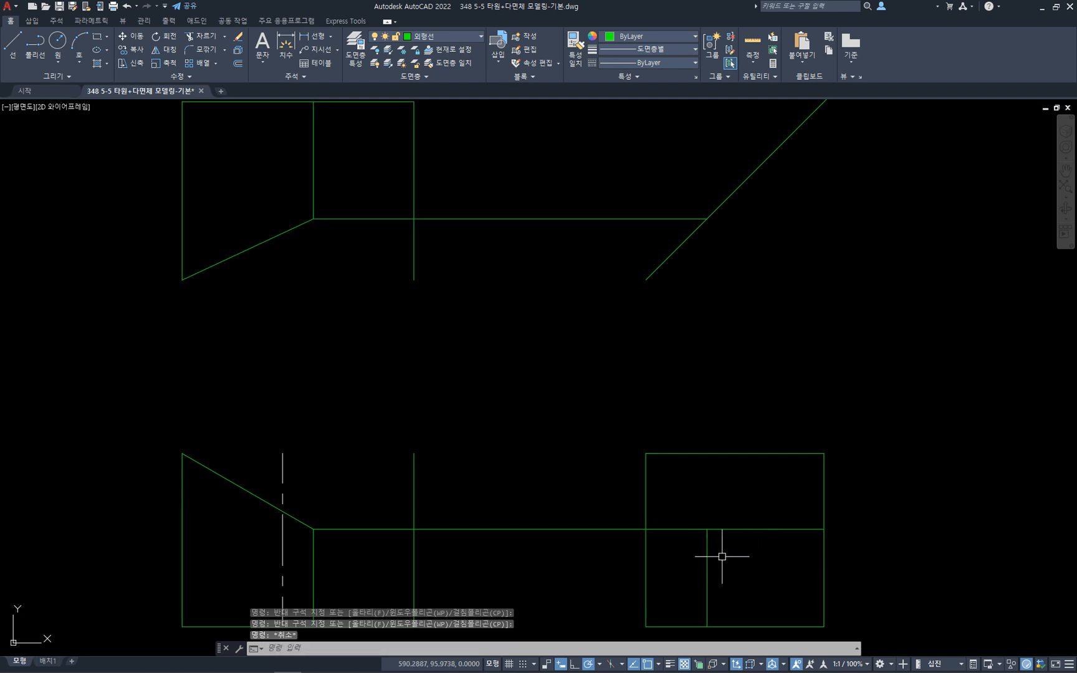
left_click(722, 558)
left_click(693, 551)
key("space")
left_click(687, 547)
left_click(676, 500)
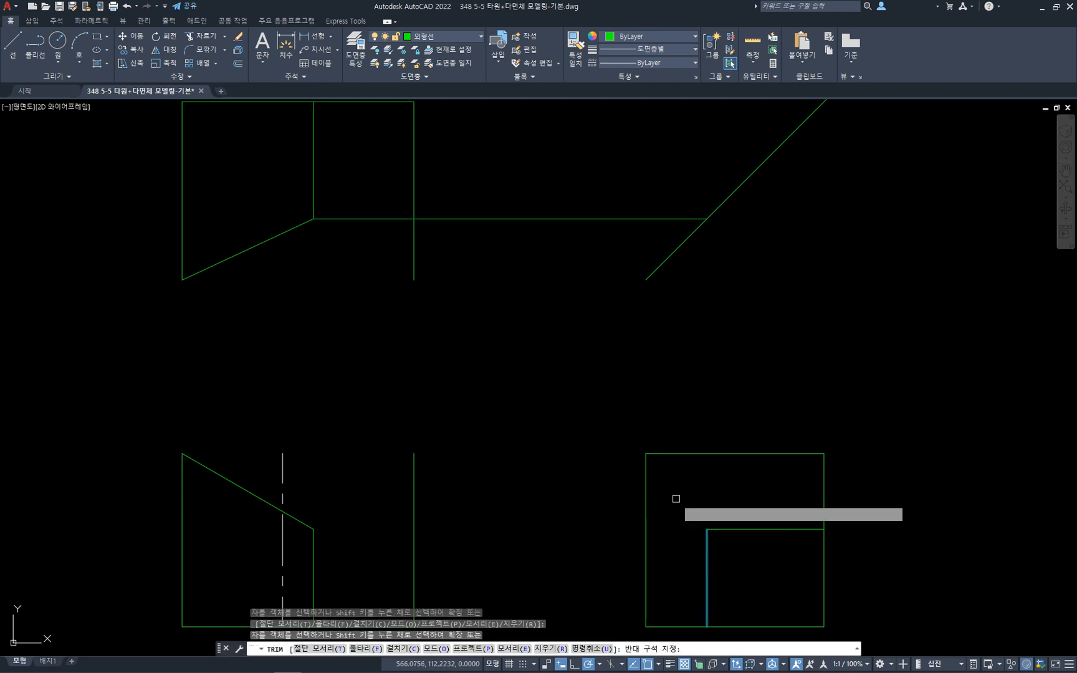
key("Escape")
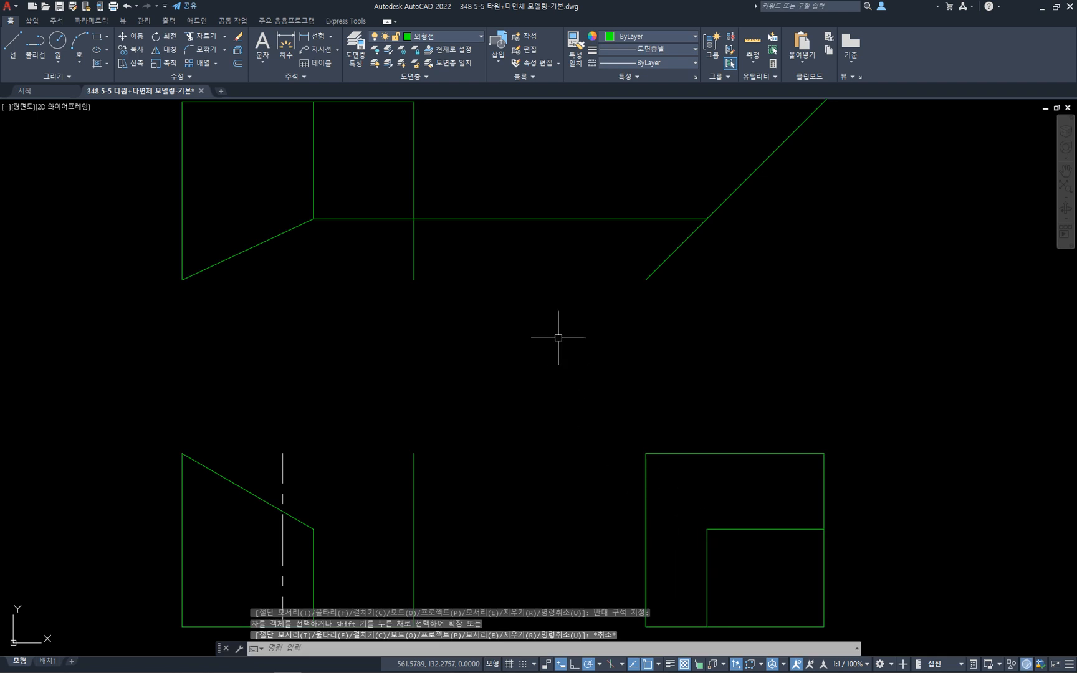
- Delete the horizontal projection line running from the top view's inner corner to the diagonal line
left_click(560, 243)
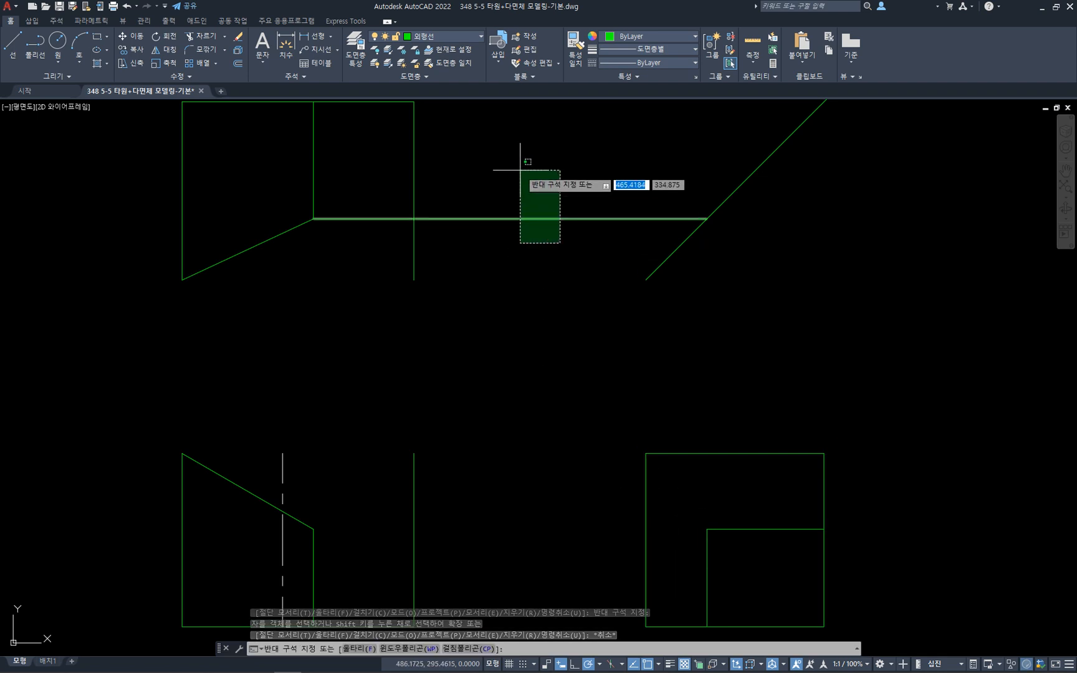
left_click(520, 165)
key("Delete")
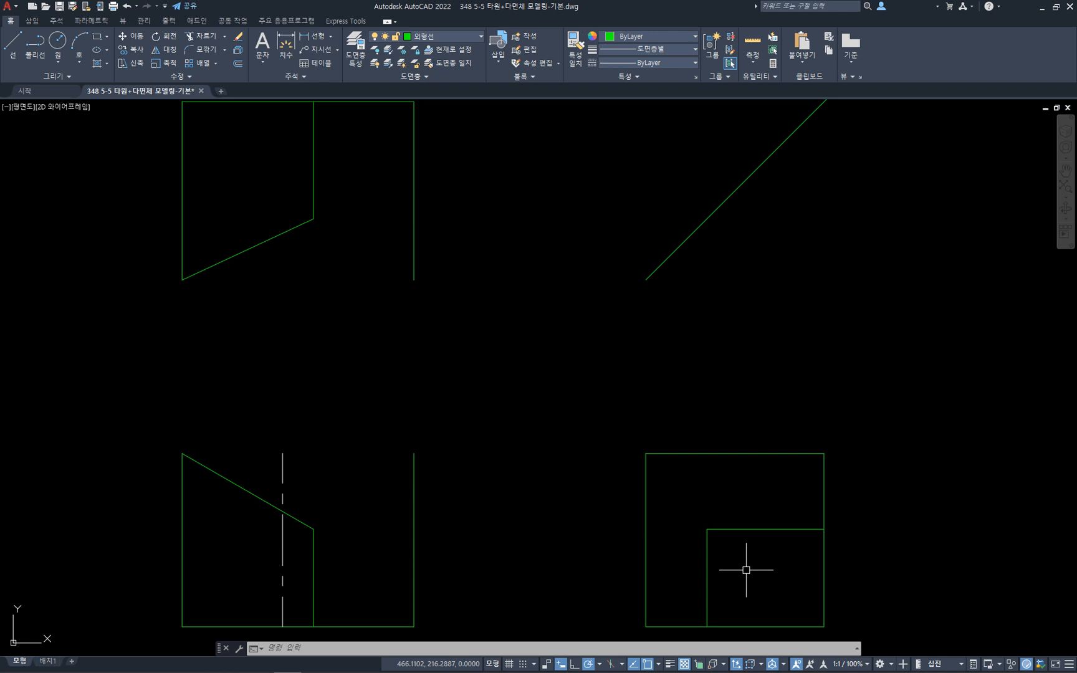
left_click(240, 489)
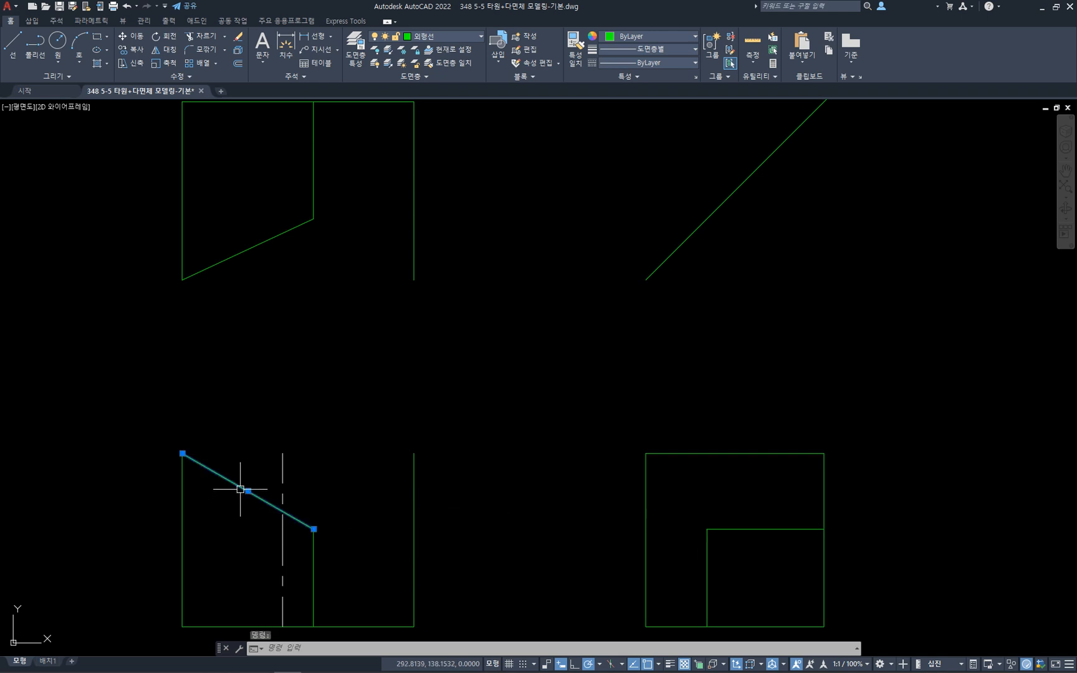
left_click(248, 152)
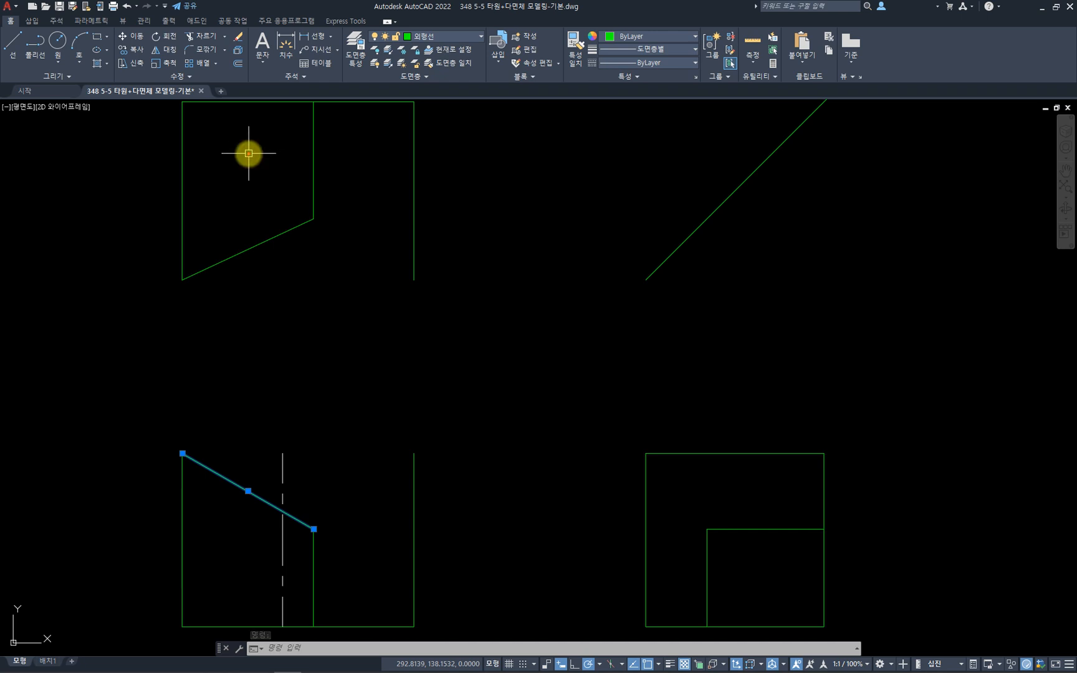
mouse_move(267, 199)
left_mouse_down()
mouse_move(221, 176)
mouse_move(291, 190)
mouse_move(240, 209)
left_mouse_up()
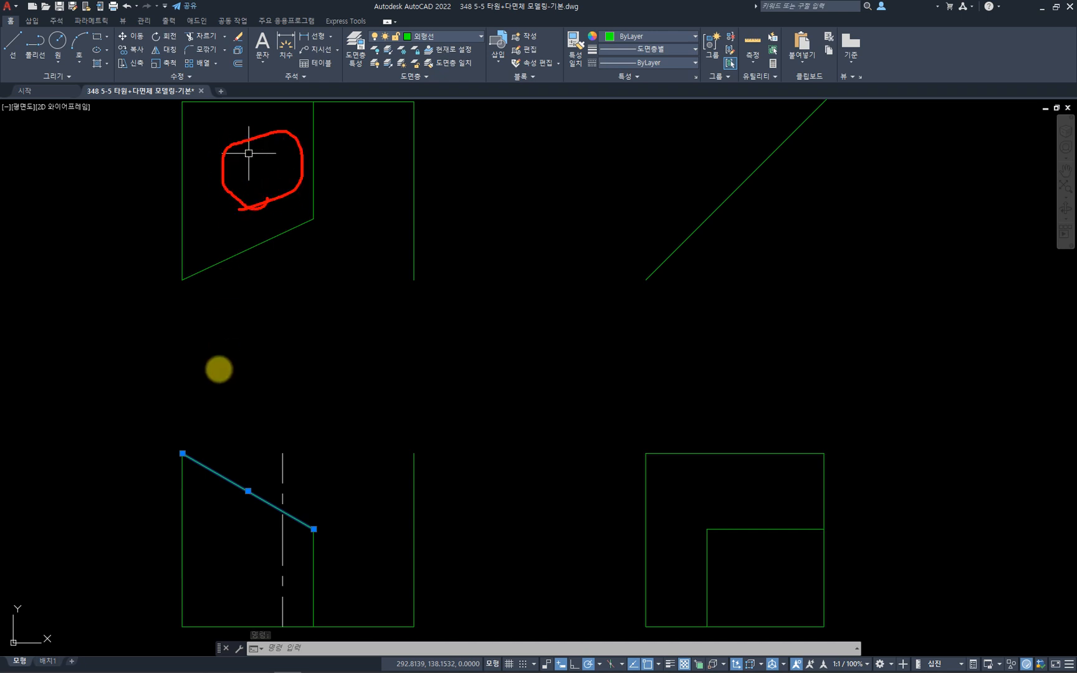
left_click_drag(184, 454, 313, 527)
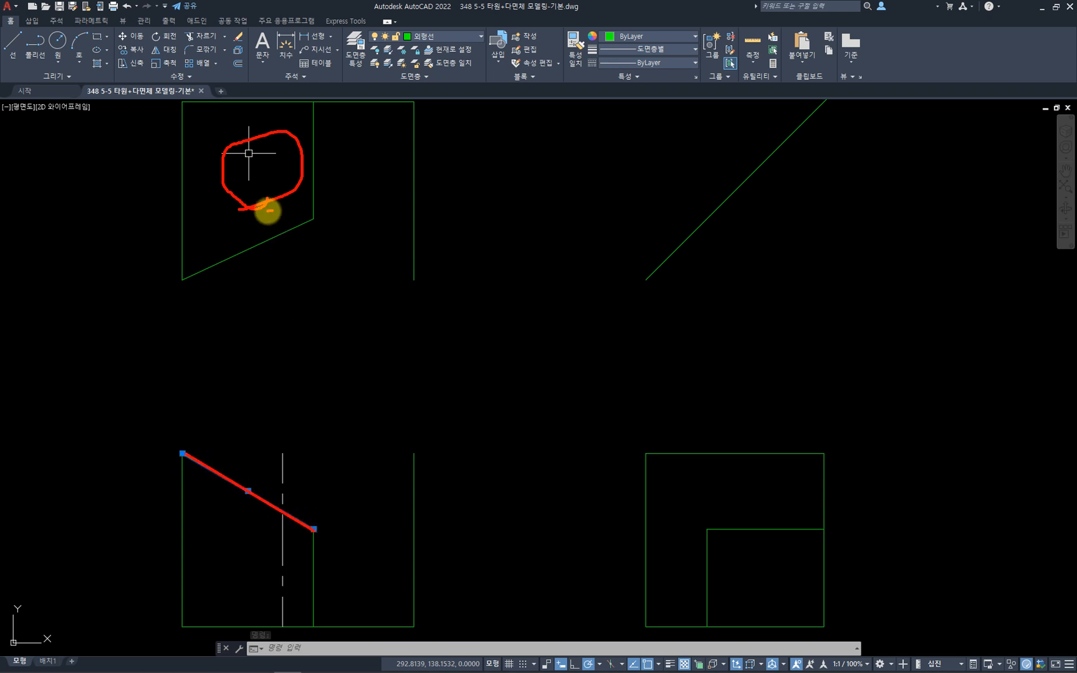
mouse_move(267, 212)
left_mouse_down()
mouse_move(253, 180)
mouse_move(284, 217)
left_mouse_up()
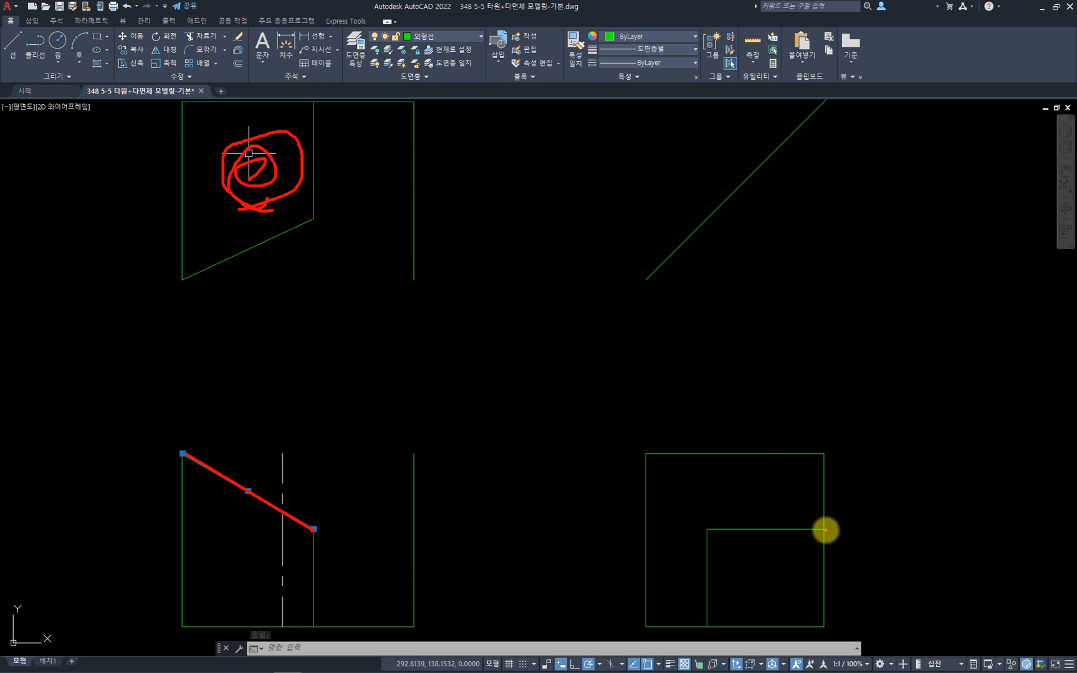
mouse_move(824, 531)
left_mouse_down()
mouse_move(760, 481)
mouse_move(671, 445)
mouse_move(646, 454)
left_mouse_up()
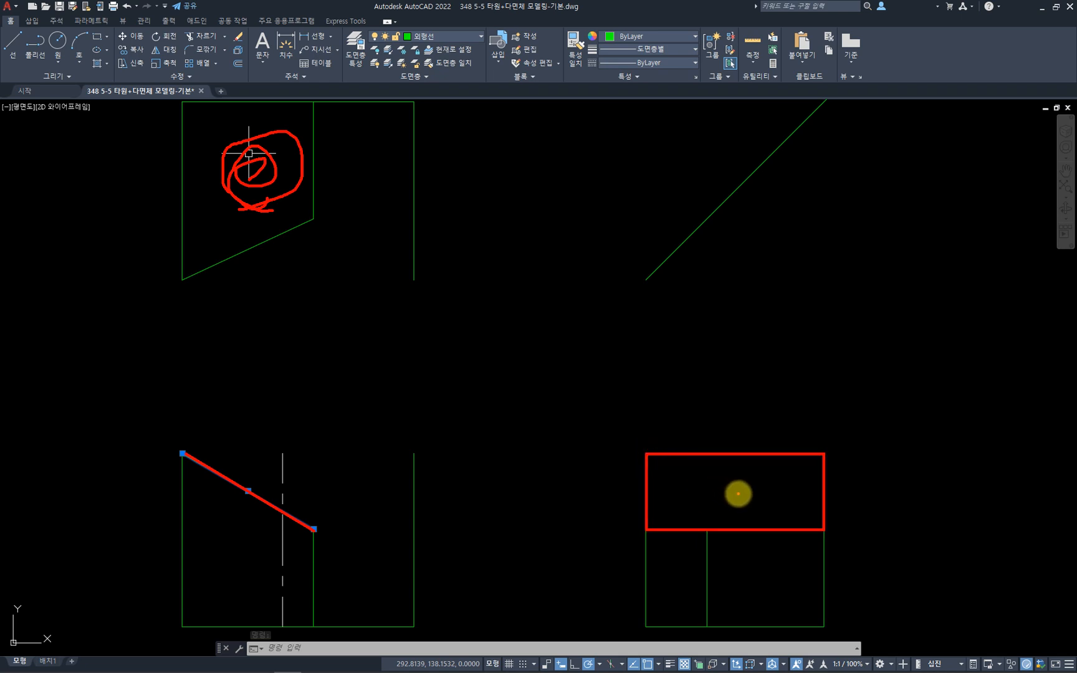
left_click_drag(719, 490, 798, 491)
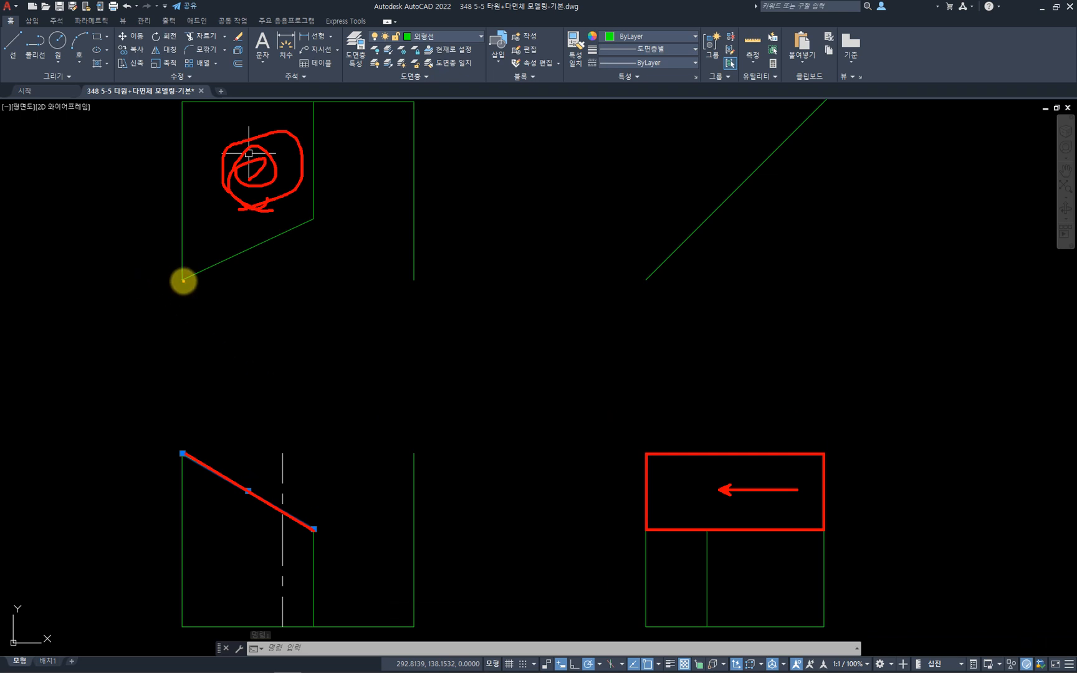
left_click_drag(183, 281, 313, 218)
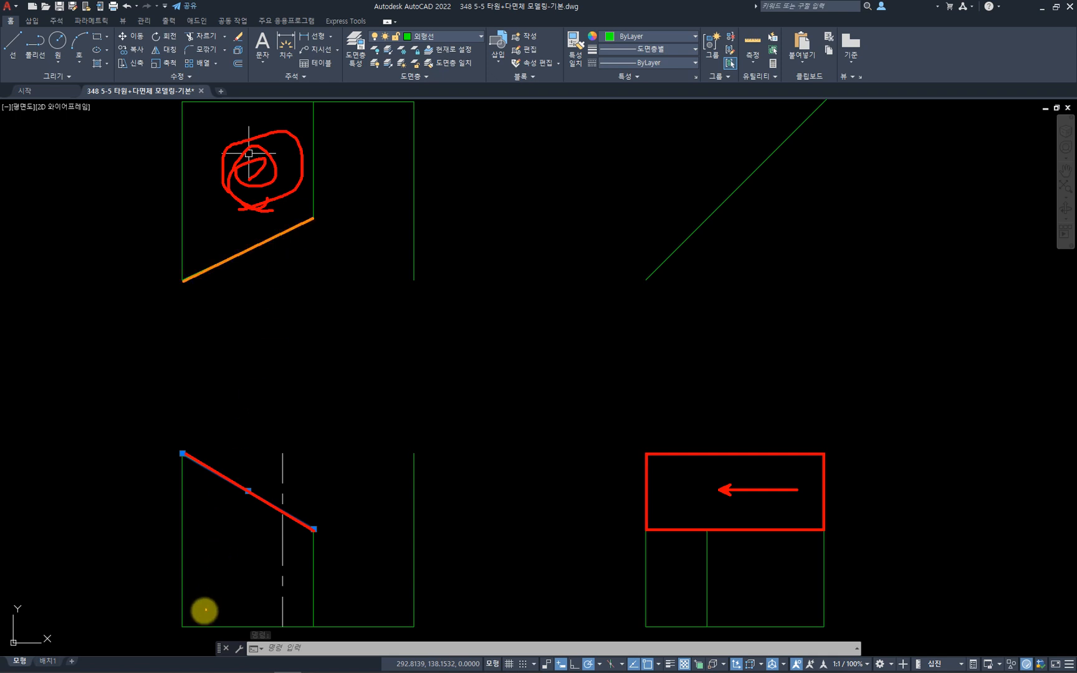
mouse_move(253, 579)
left_mouse_down()
mouse_move(248, 536)
mouse_move(258, 570)
mouse_move(253, 558)
mouse_move(231, 564)
mouse_move(246, 565)
left_mouse_up()
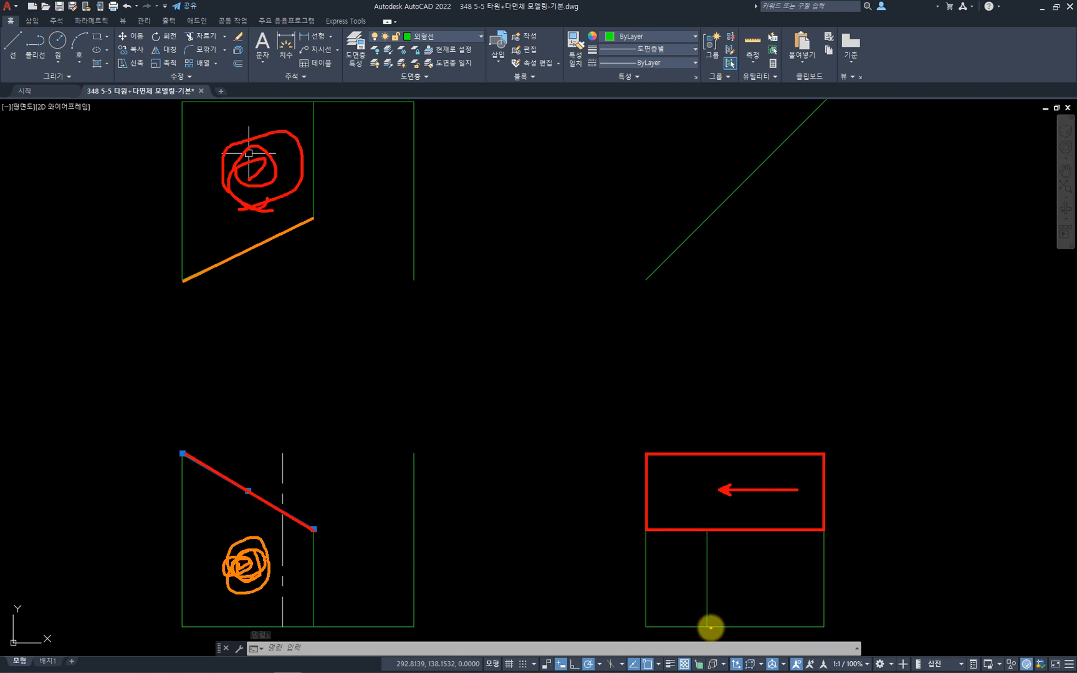
mouse_move(707, 626)
left_mouse_down()
mouse_move(665, 465)
mouse_move(647, 456)
left_mouse_up()
left_click_drag(674, 549, 675, 608)
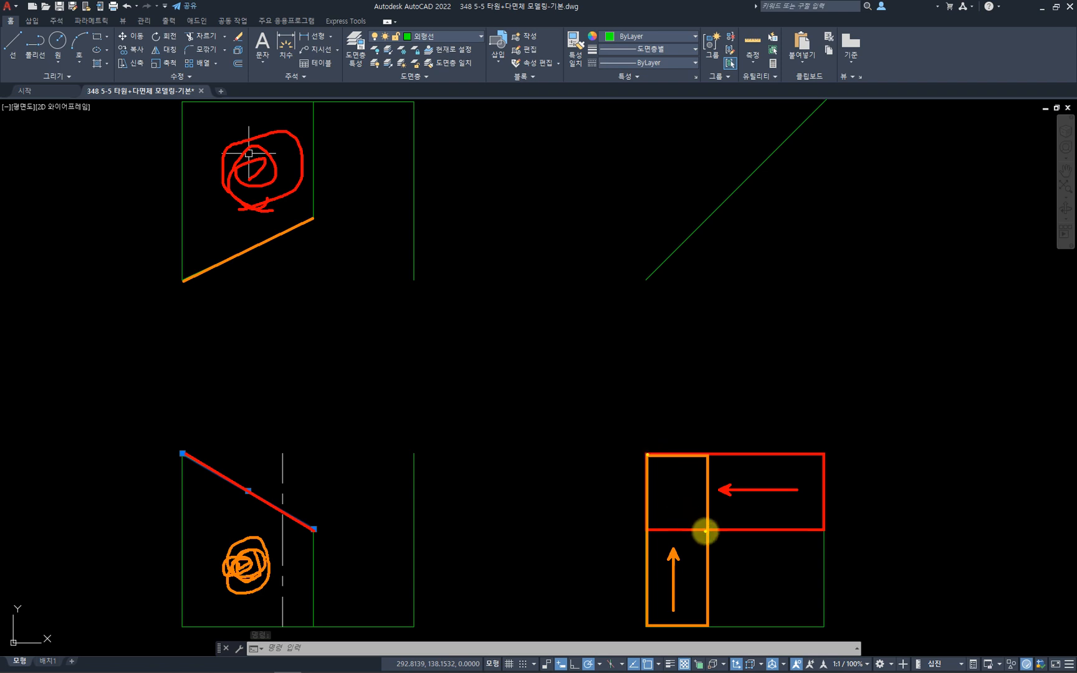
left_click_drag(708, 530, 647, 453)
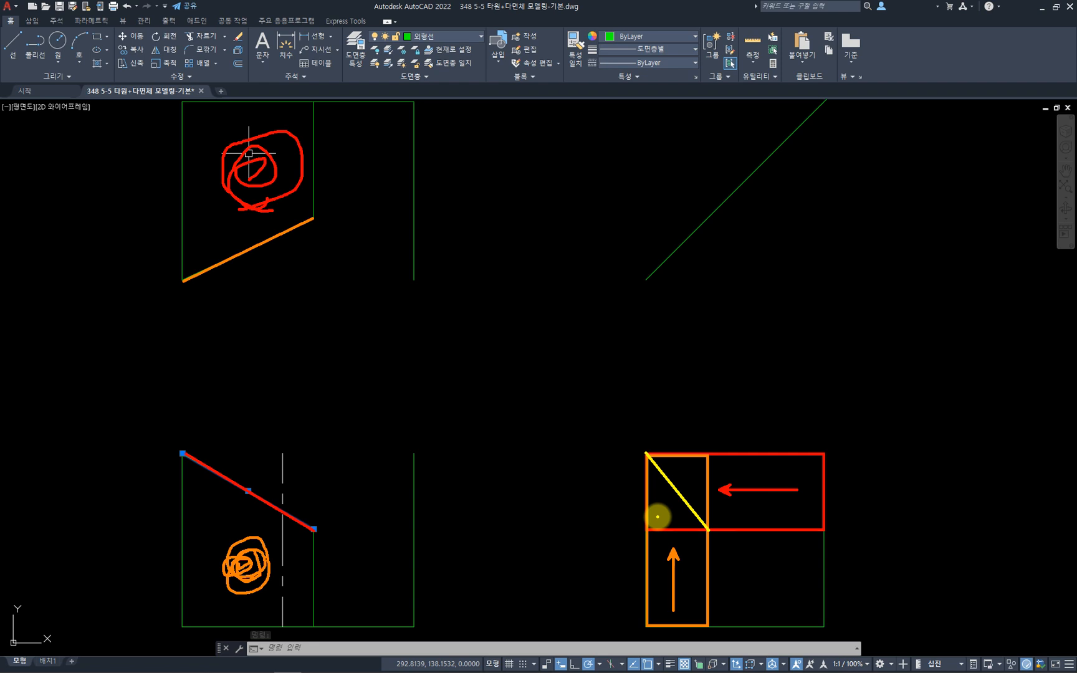
key("Escape")
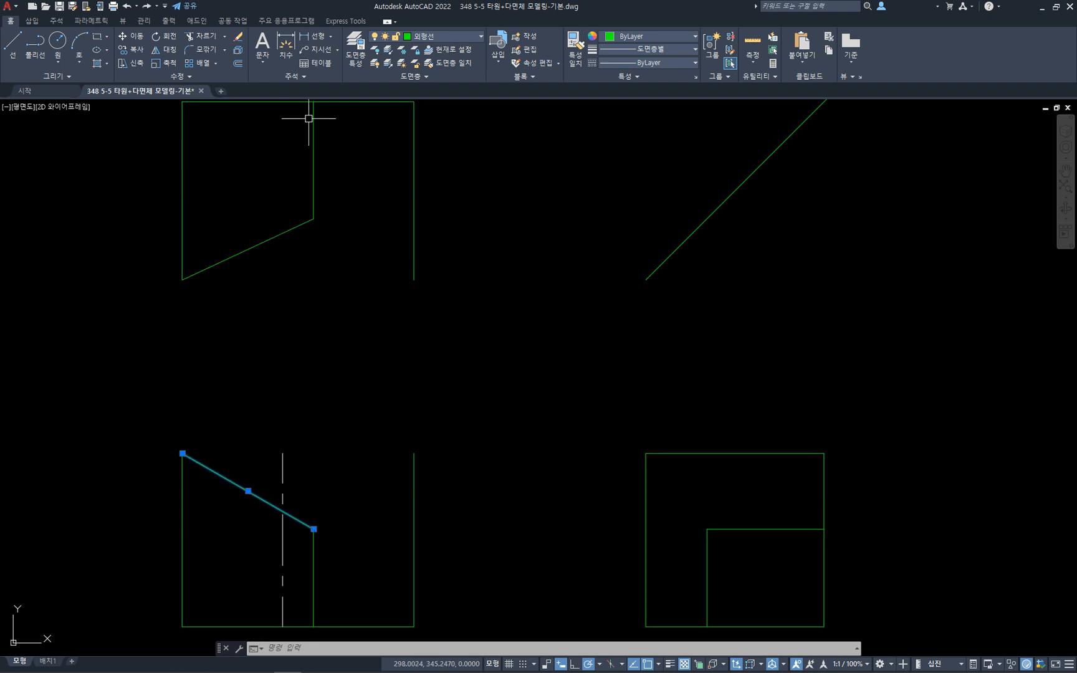
key("Escape")
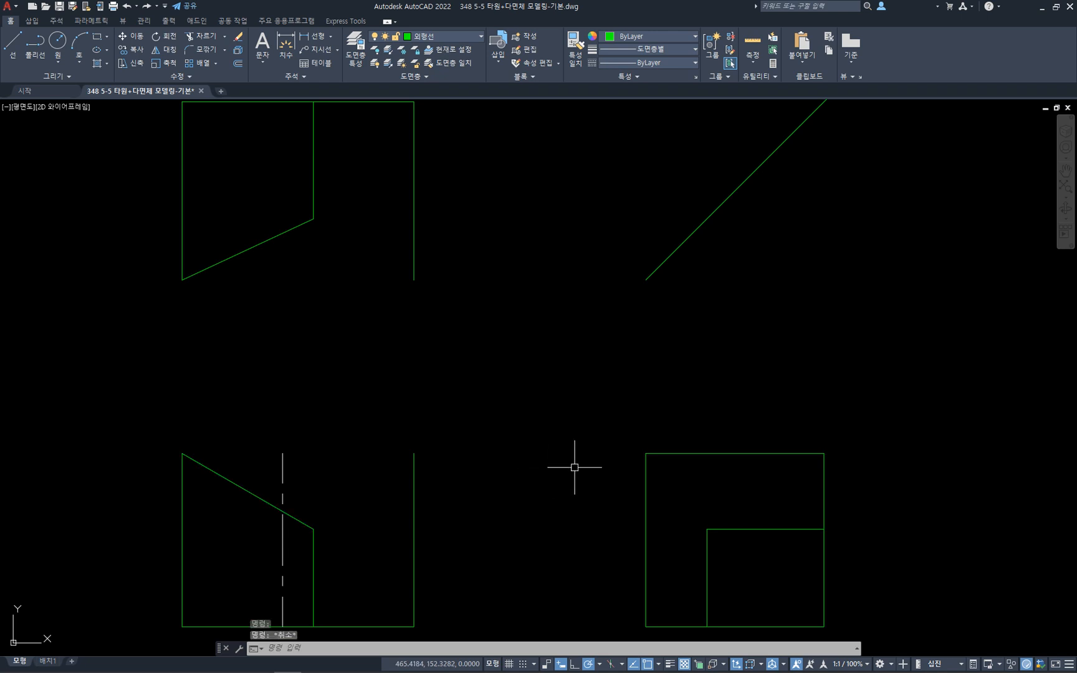
- Draw a line from the side view's upper-left corner to the inner corner where its vertical and horizontal lines meet
key("l")
key("Return")
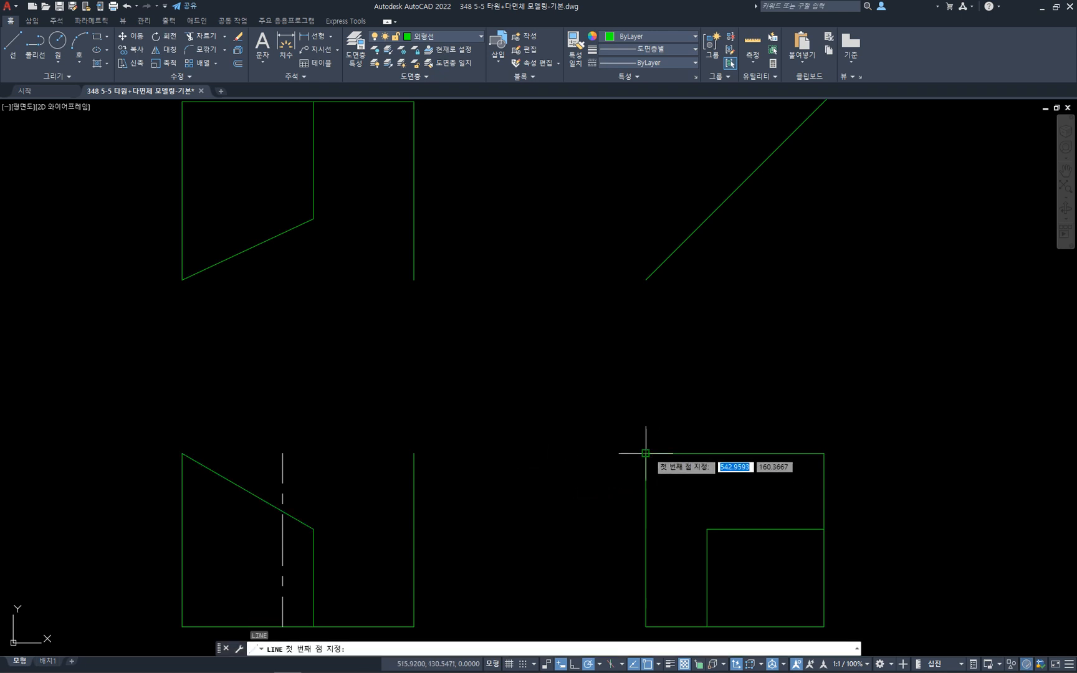
left_click(646, 453)
left_click(710, 530)
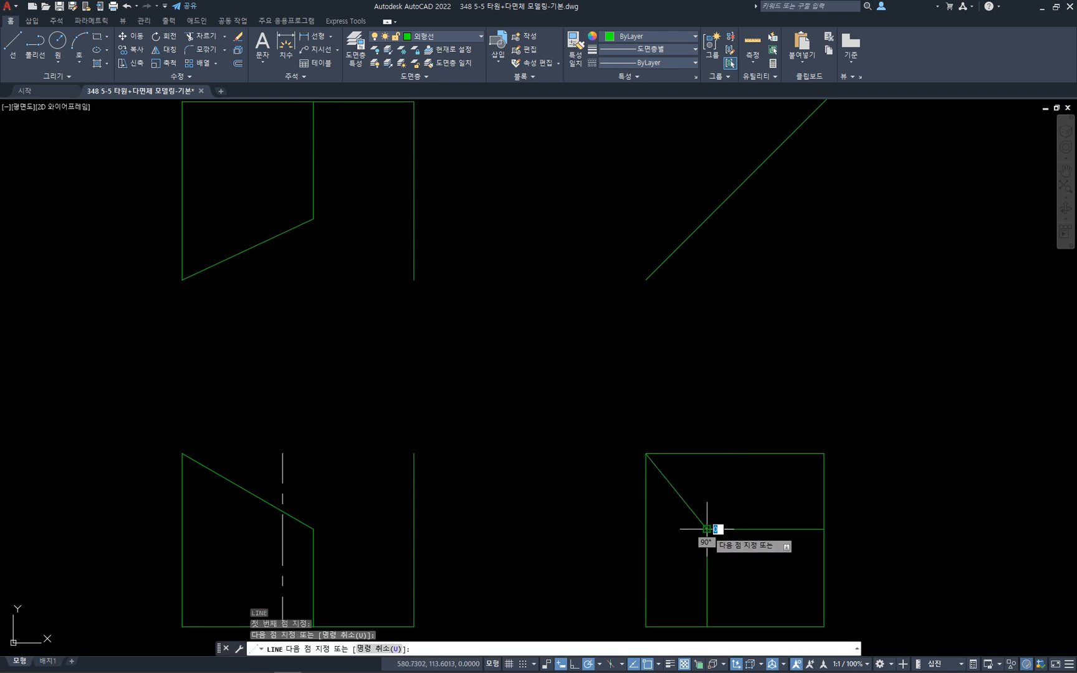
key("Escape")
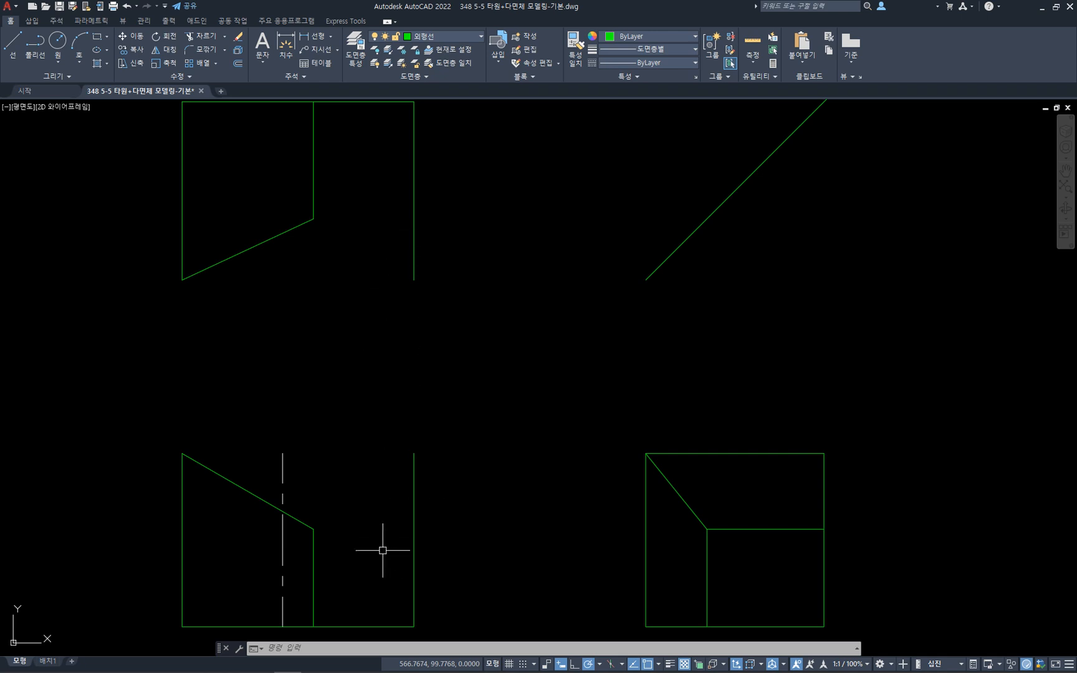
left_click(424, 500)
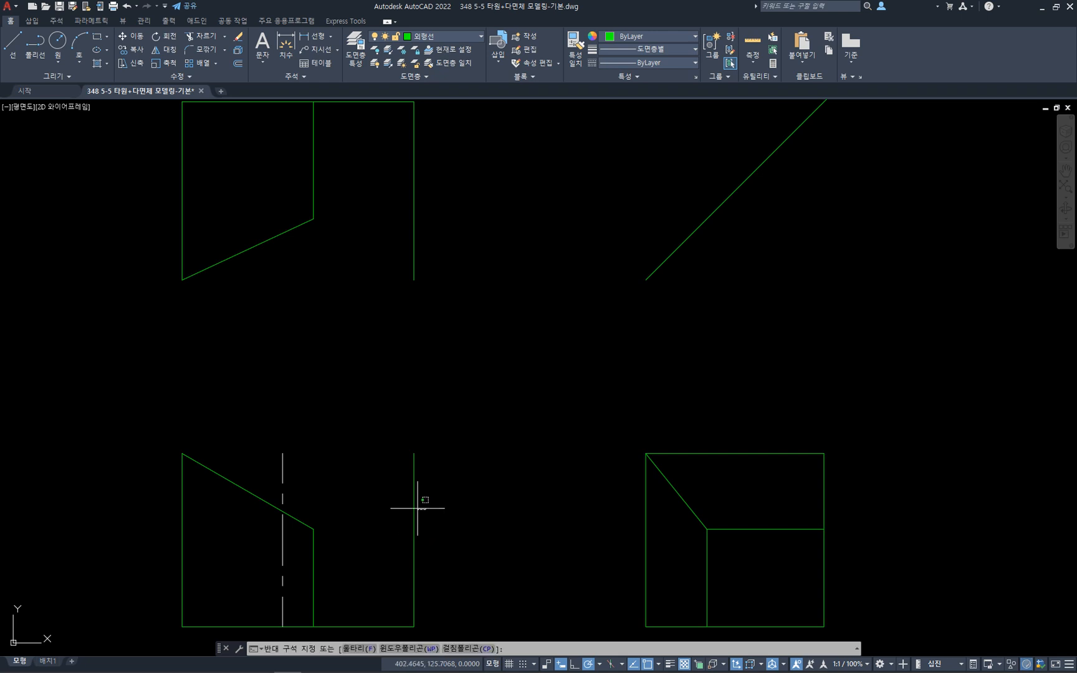
left_click(412, 498)
left_click(443, 506)
left_click(404, 490)
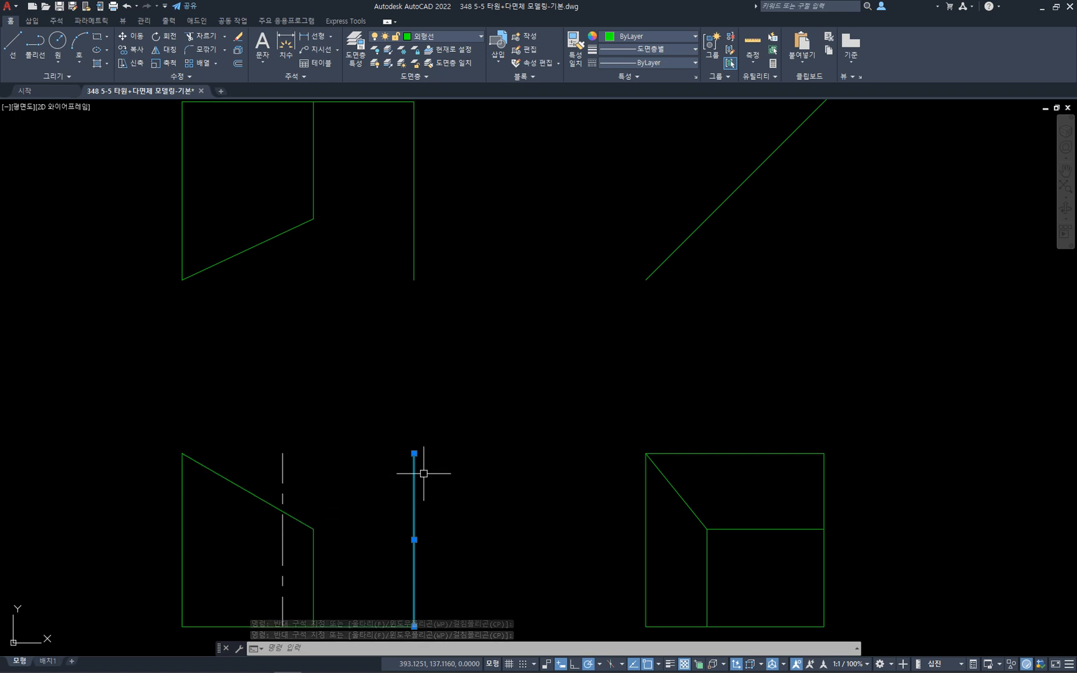
key("Escape")
left_click(428, 498)
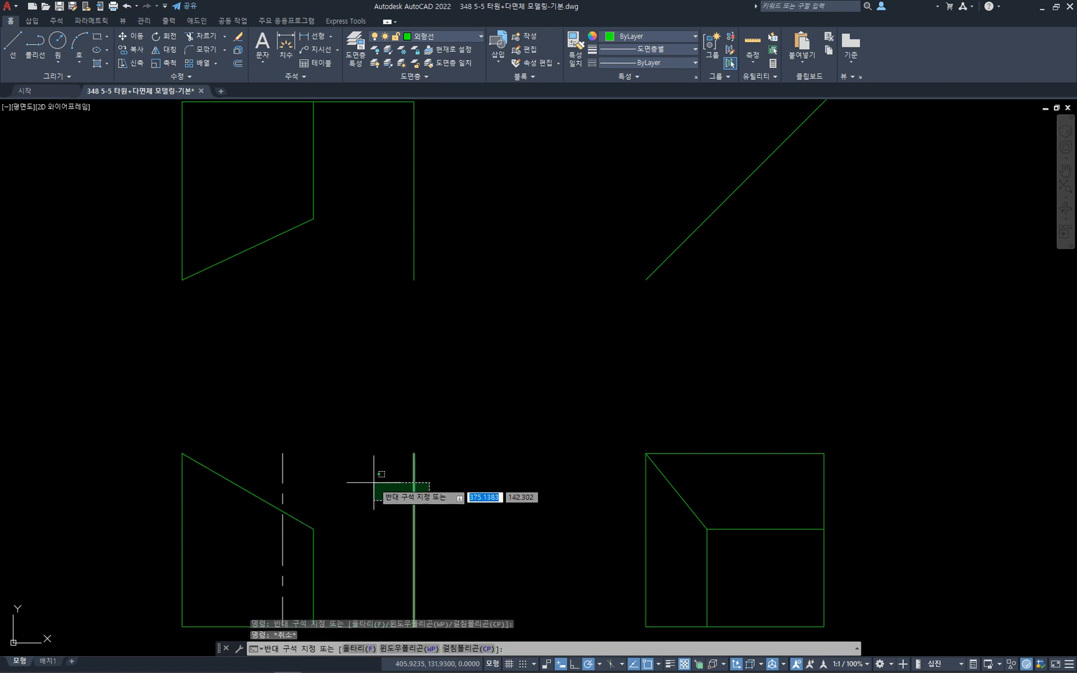
left_click(377, 488)
left_click(487, 502)
left_click(404, 484)
left_click(442, 496)
left_click(381, 481)
left_click(463, 498)
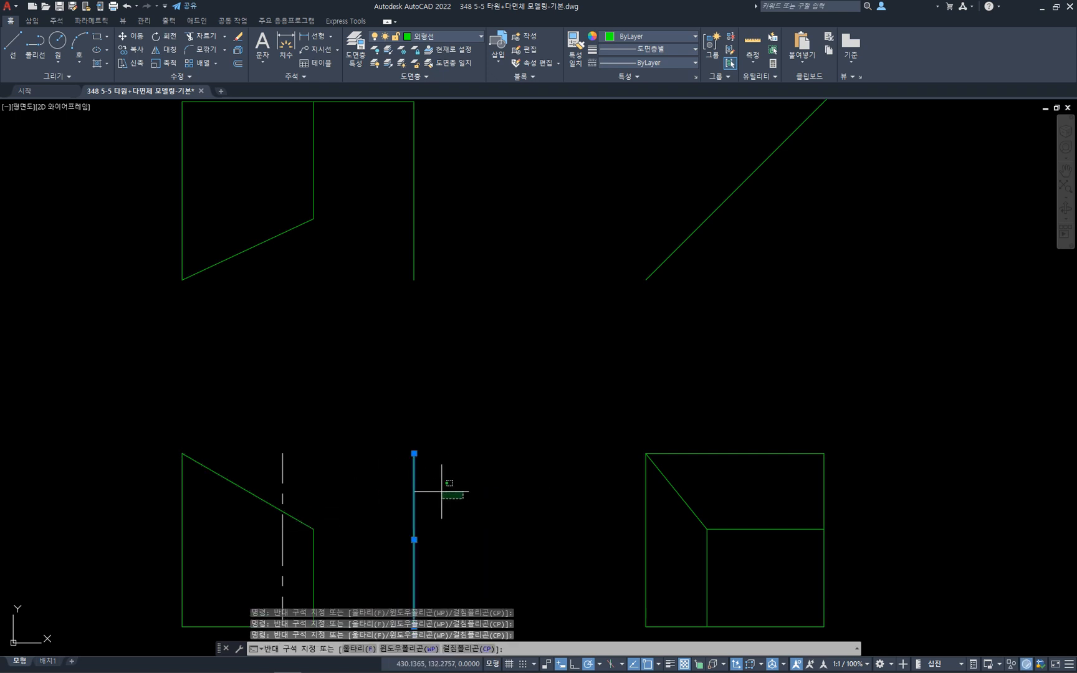
left_click(398, 485)
key("Escape")
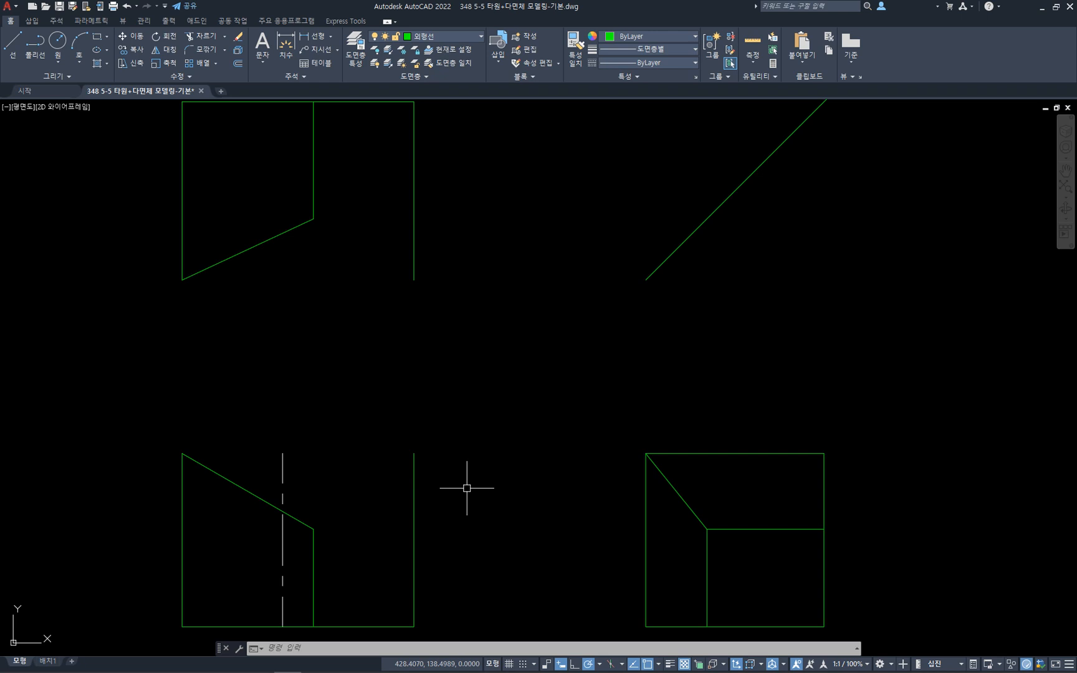
- Set the total length of the front view's right vertical line to 97 with Lengthen, shortening it from its upper end
key("Return")
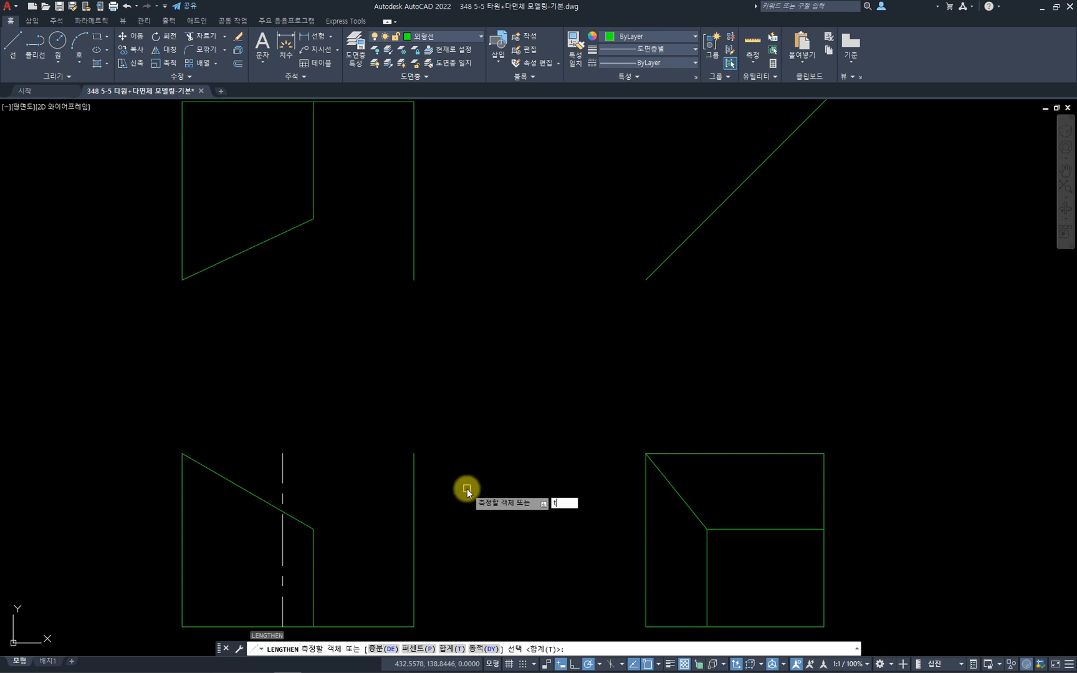
key("Return")
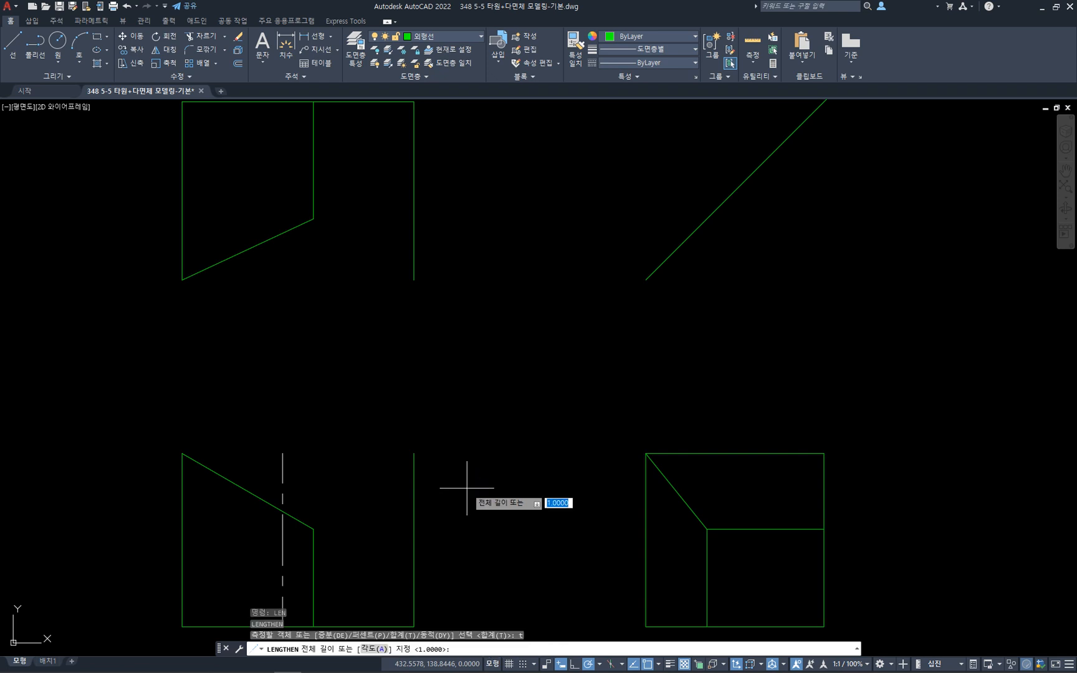
type("97")
key("Return")
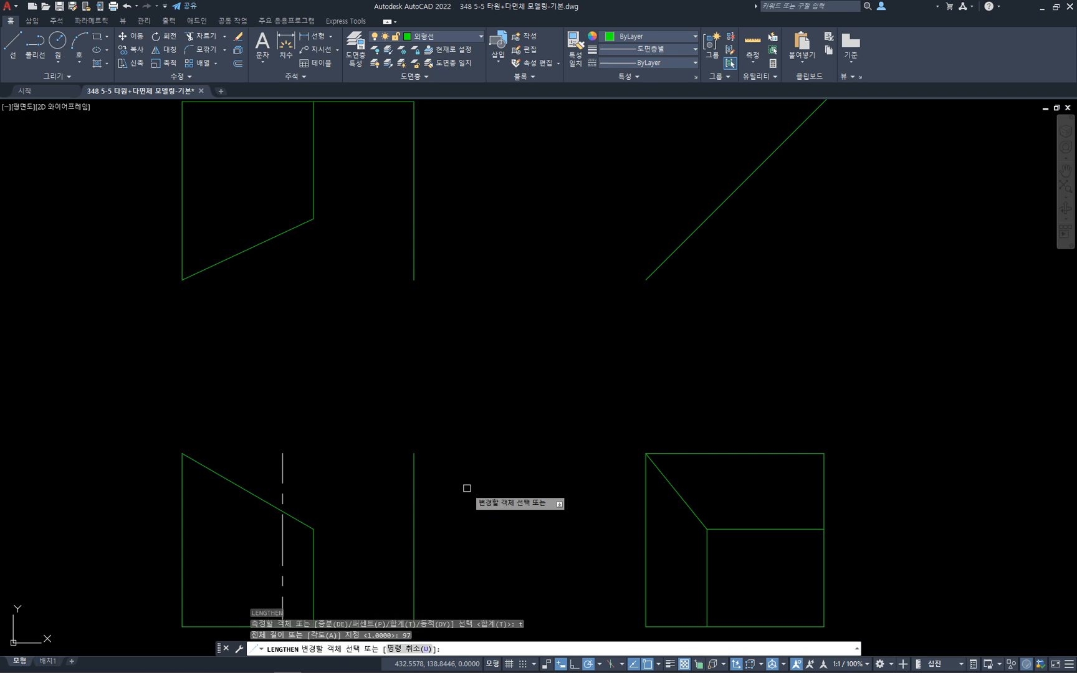
left_click(413, 458)
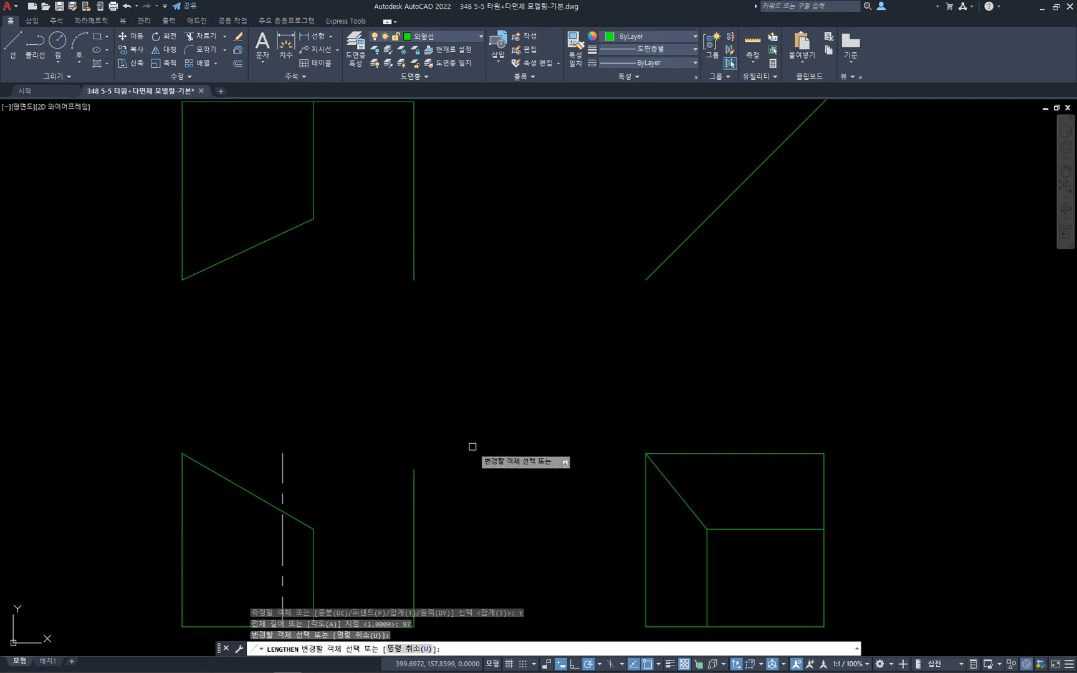
key("Escape")
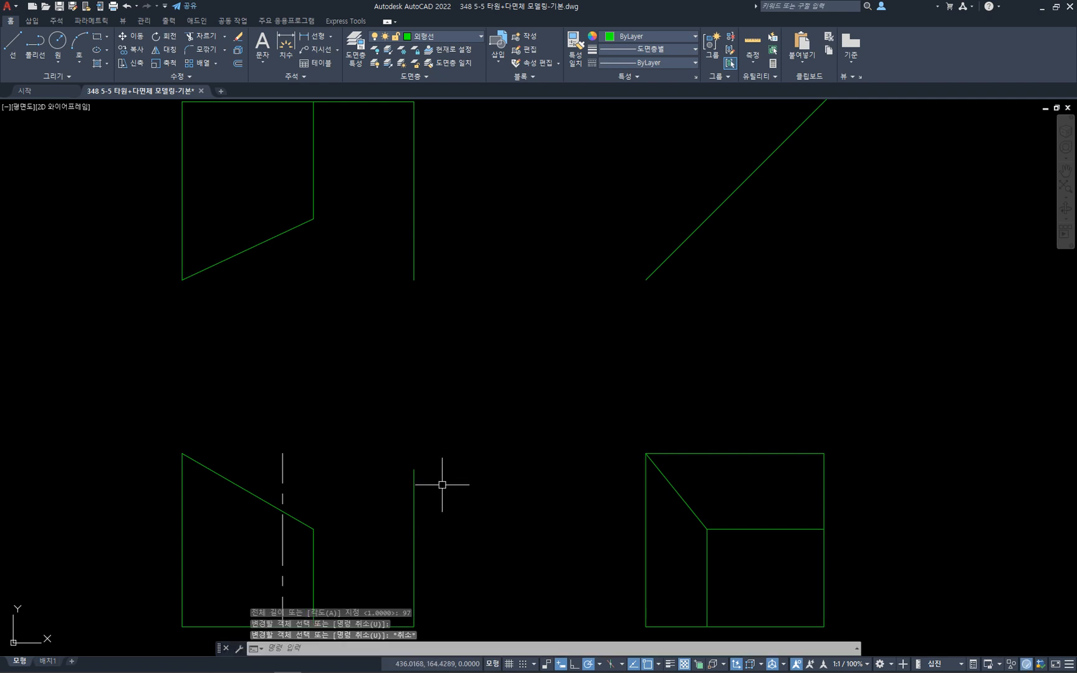
- Draw a sloped line from the front view's inner corner to the upper end of its right vertical
type("l")
key("Return")
left_click(313, 529)
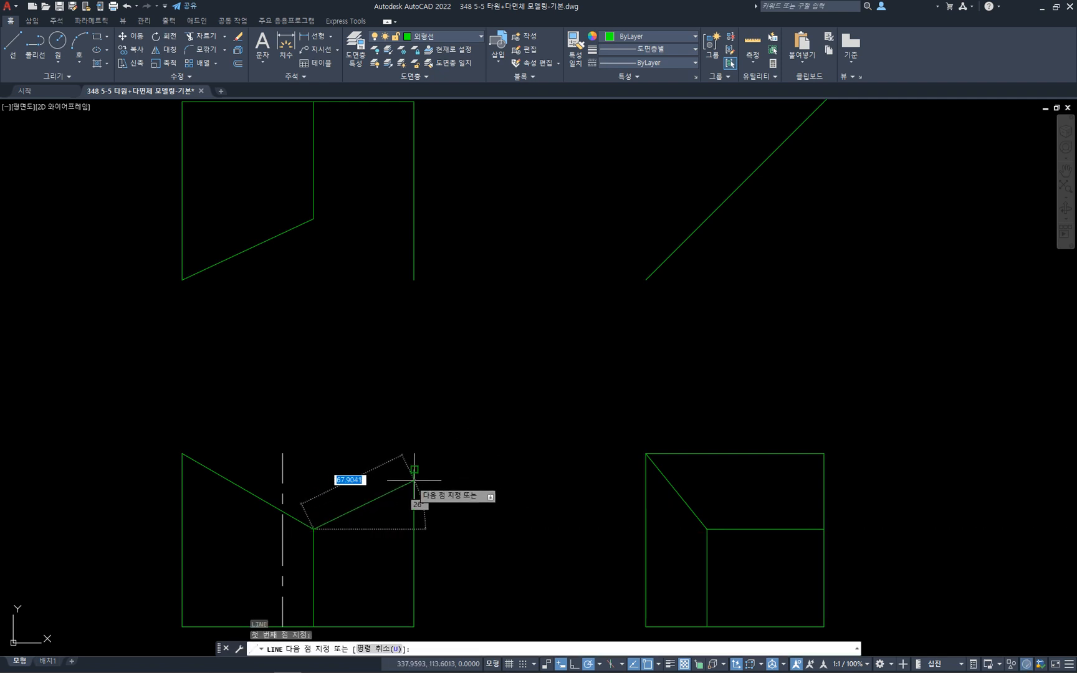
left_click(414, 479)
key("Escape")
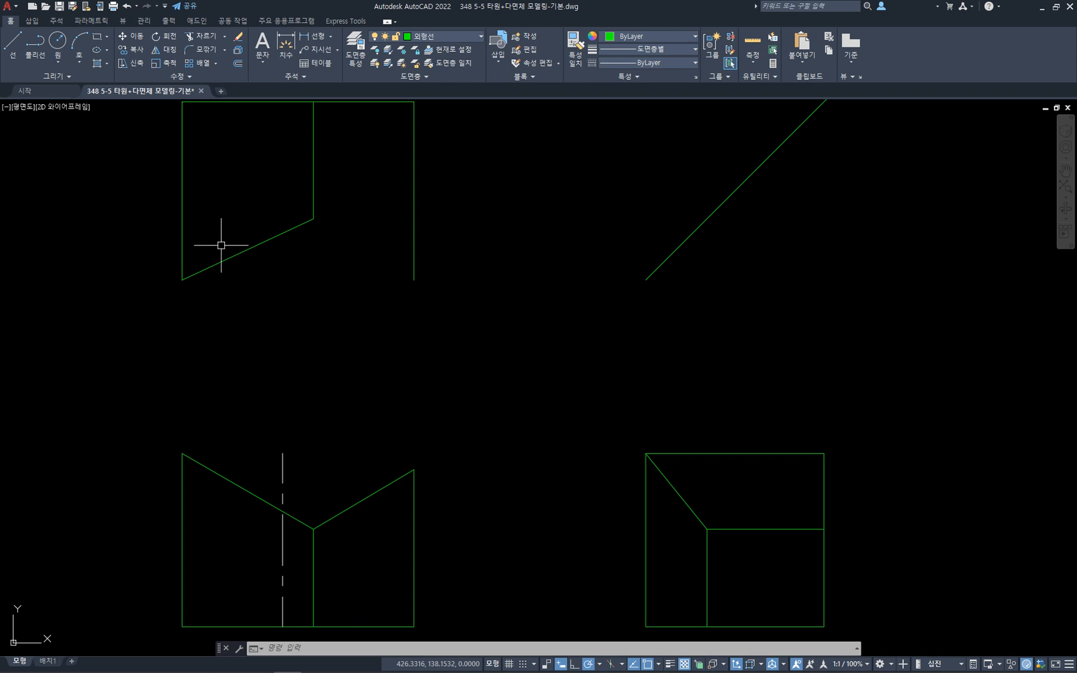
left_click(343, 248)
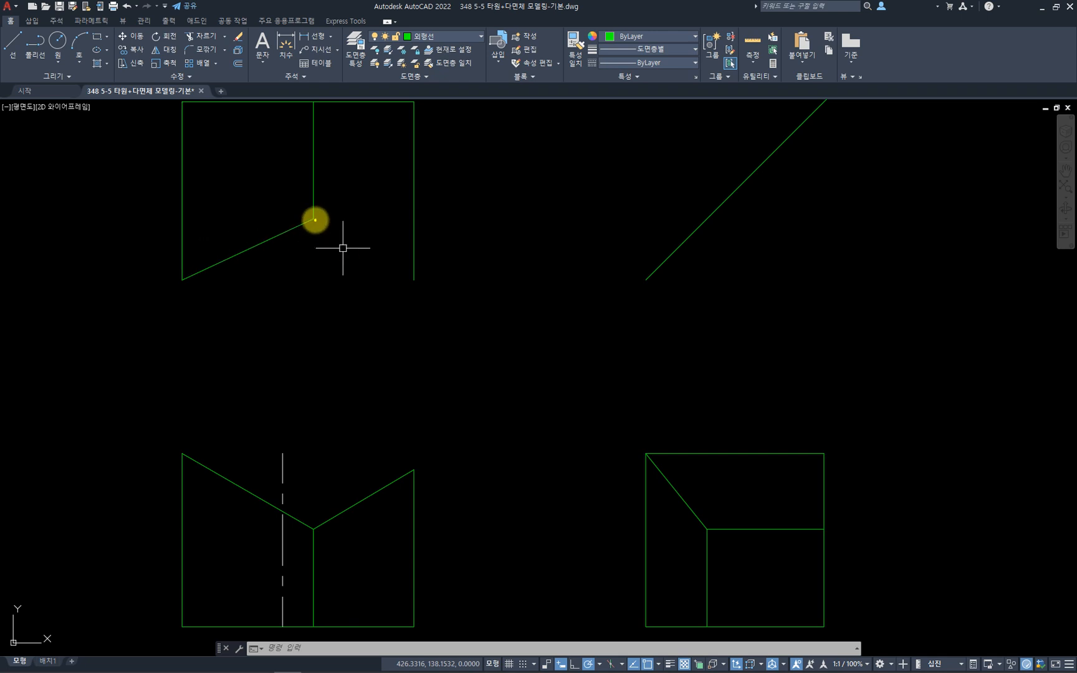
mouse_move(314, 218)
left_mouse_down()
mouse_move(412, 262)
mouse_move(402, 233)
mouse_move(411, 236)
mouse_move(389, 250)
left_mouse_up()
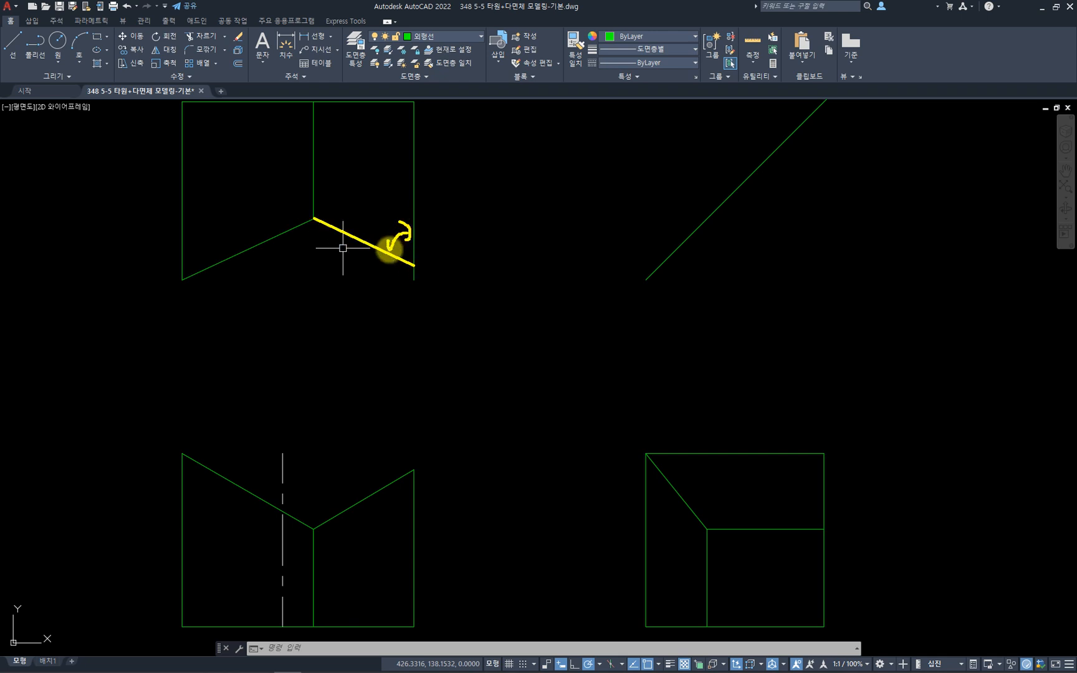
left_click_drag(418, 539, 411, 534)
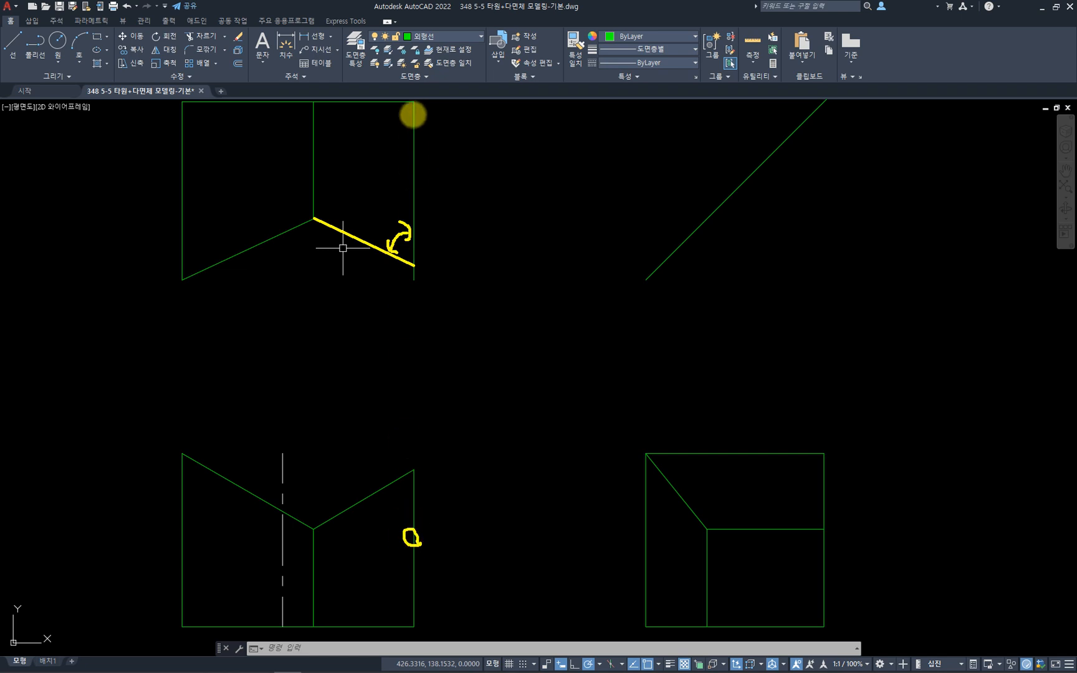
left_click_drag(417, 103, 460, 111)
left_click_drag(421, 263, 464, 264)
left_click_drag(451, 123, 452, 257)
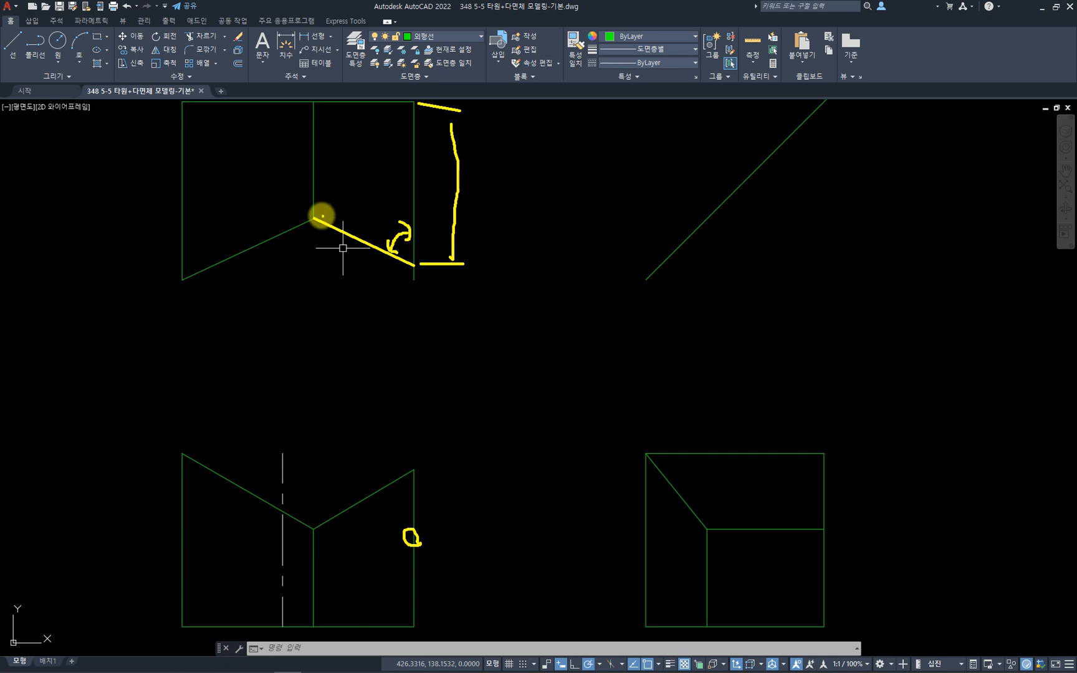
left_click_drag(317, 218, 314, 220)
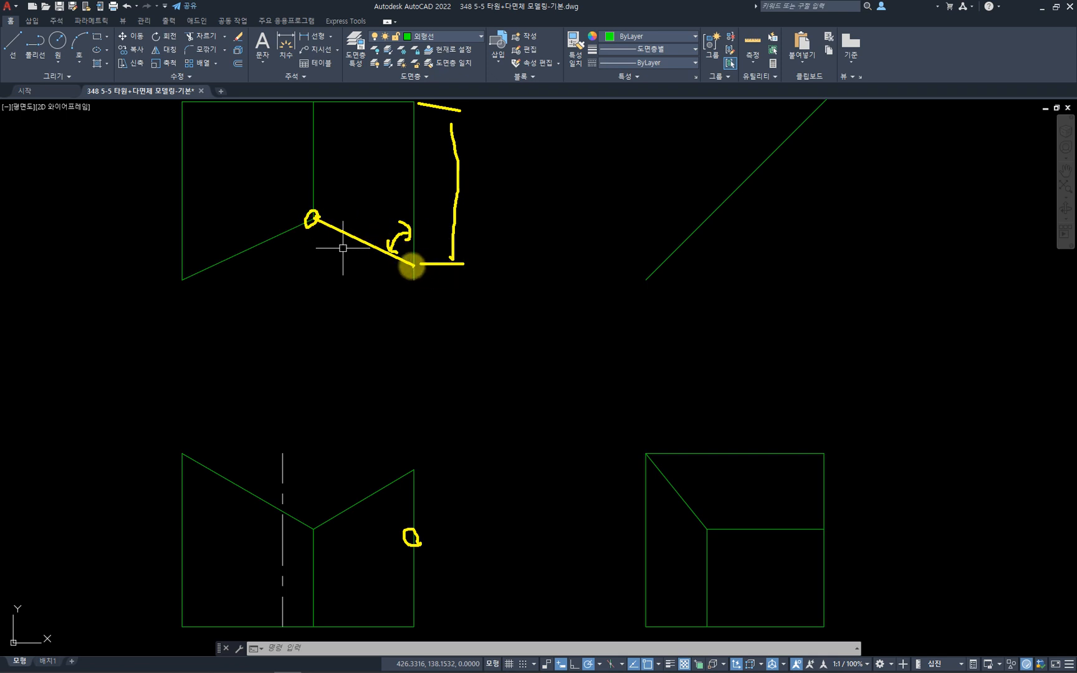
left_click_drag(416, 266, 412, 265)
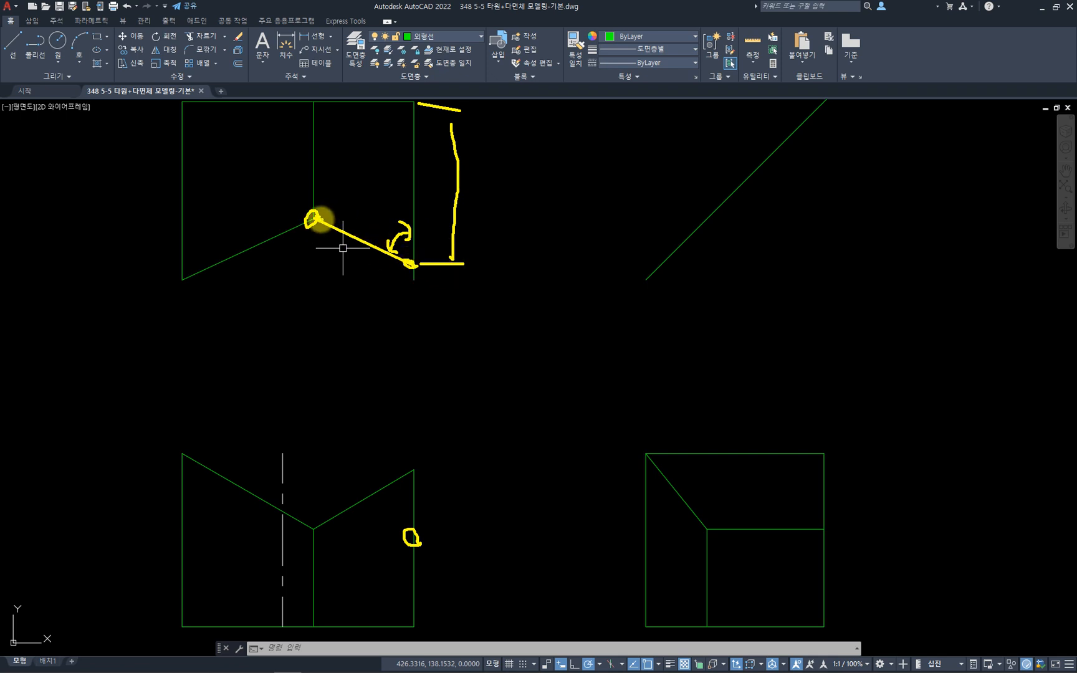
left_click_drag(318, 219, 399, 262)
left_click_drag(382, 222, 404, 232)
left_click_drag(394, 219, 391, 236)
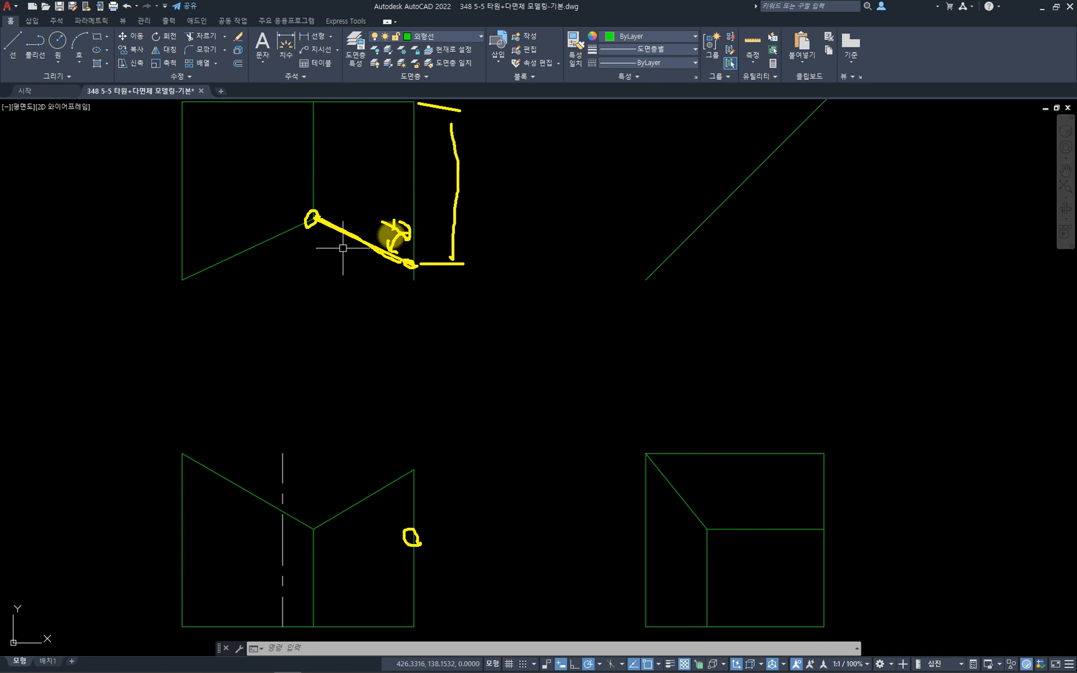
left_click_drag(473, 193, 448, 216)
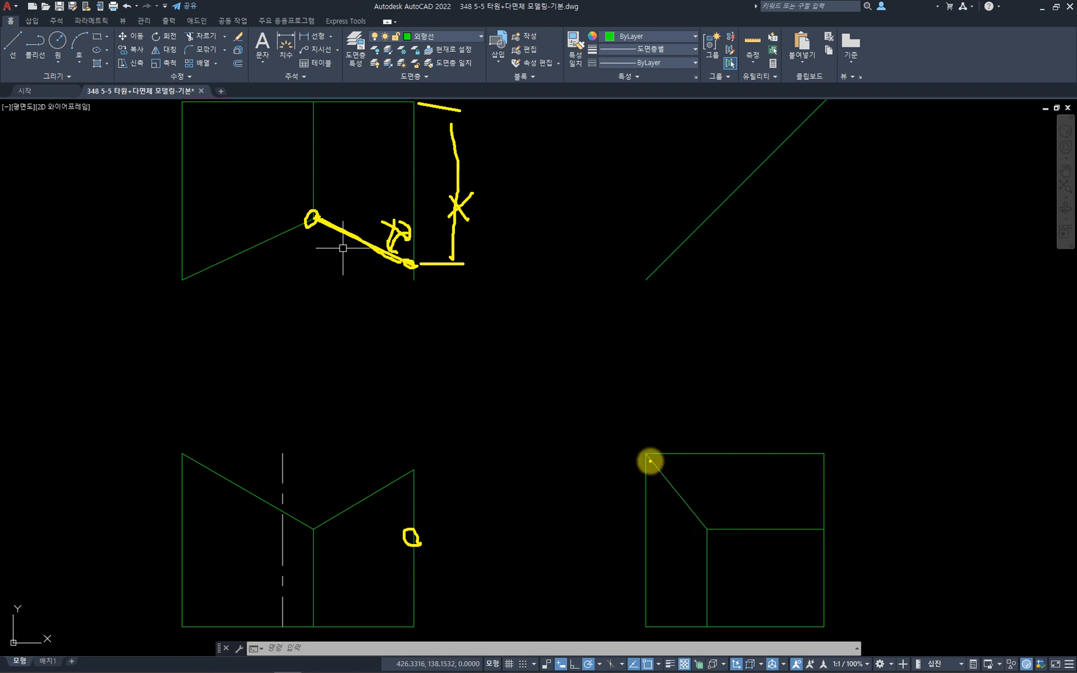
left_click_drag(198, 289, 184, 300)
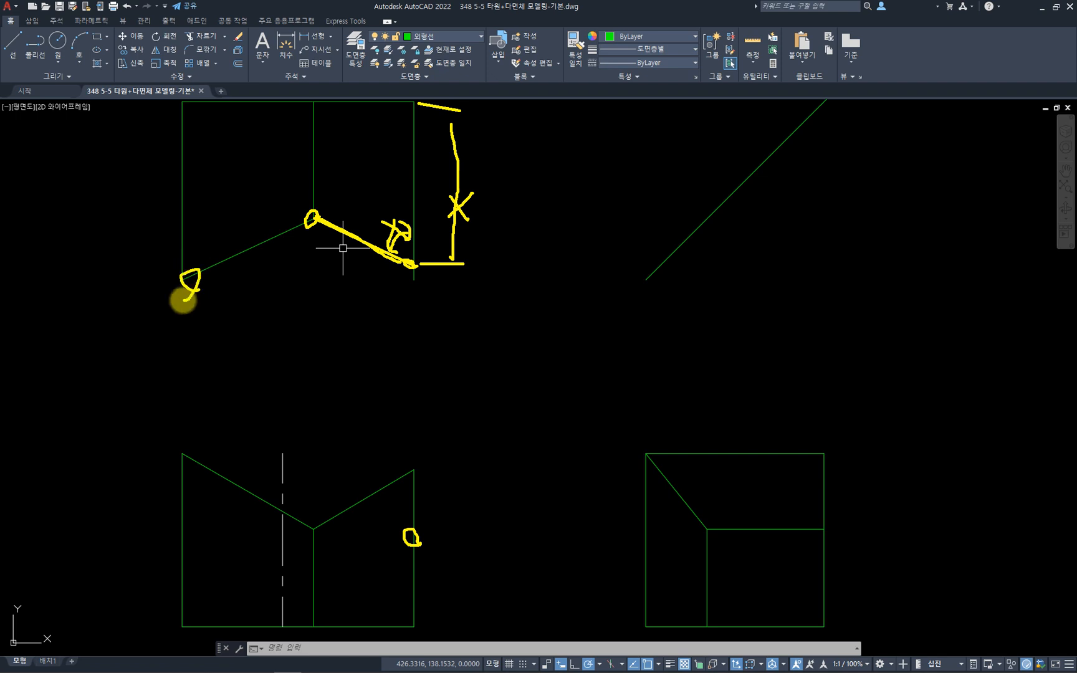
mouse_move(644, 452)
left_mouse_down()
mouse_move(644, 628)
mouse_move(664, 477)
left_mouse_up()
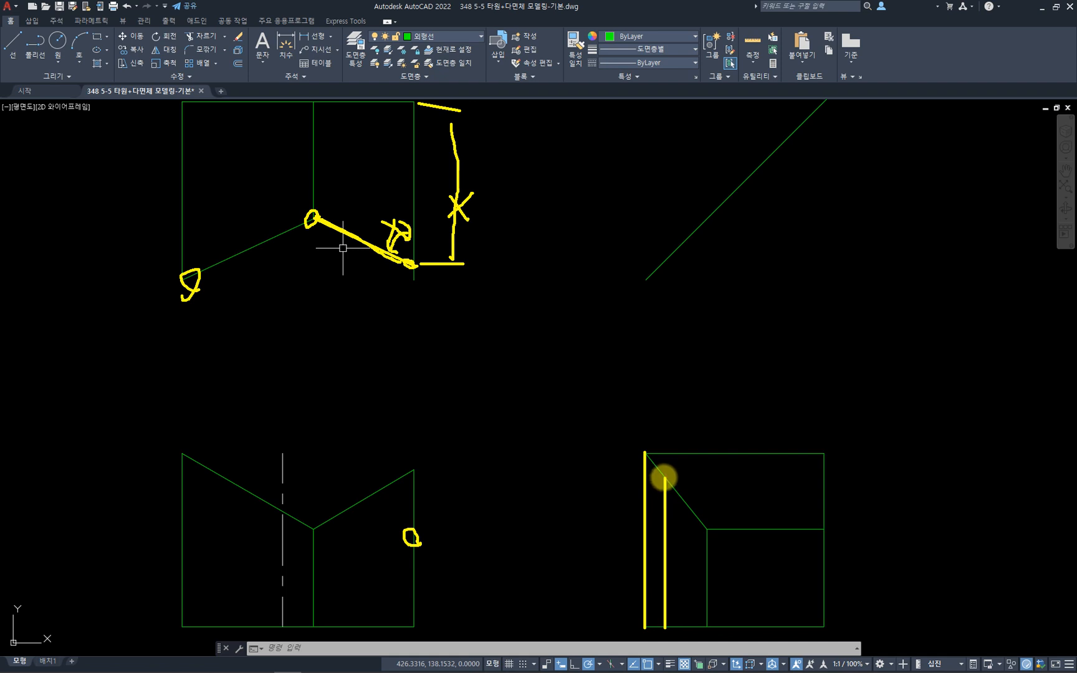
mouse_move(667, 540)
left_mouse_down()
mouse_move(662, 529)
mouse_move(673, 539)
left_mouse_up()
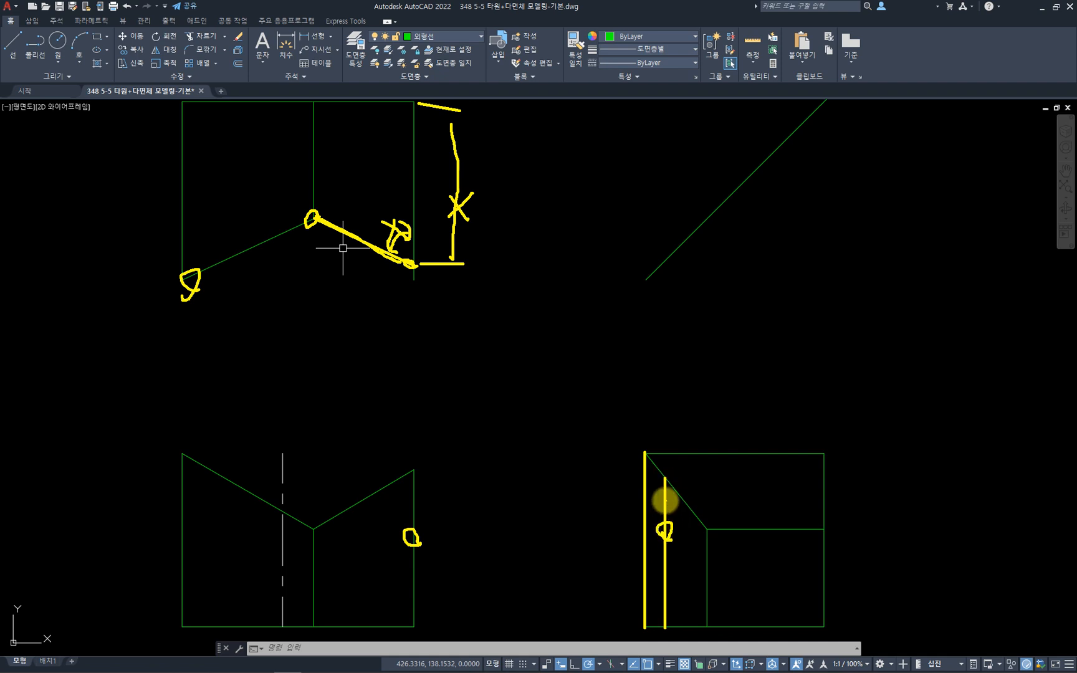
mouse_move(664, 471)
left_mouse_down()
mouse_move(671, 404)
mouse_move(832, 428)
mouse_move(828, 446)
left_mouse_up()
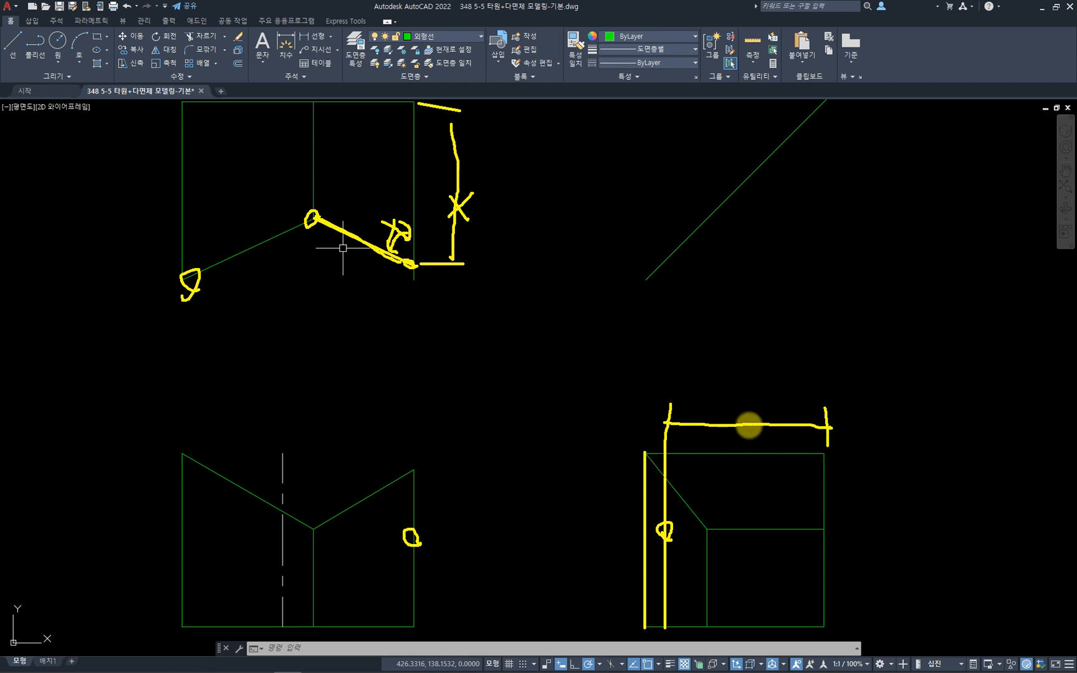
mouse_move(735, 398)
left_mouse_down()
mouse_move(756, 429)
mouse_move(735, 443)
left_mouse_up()
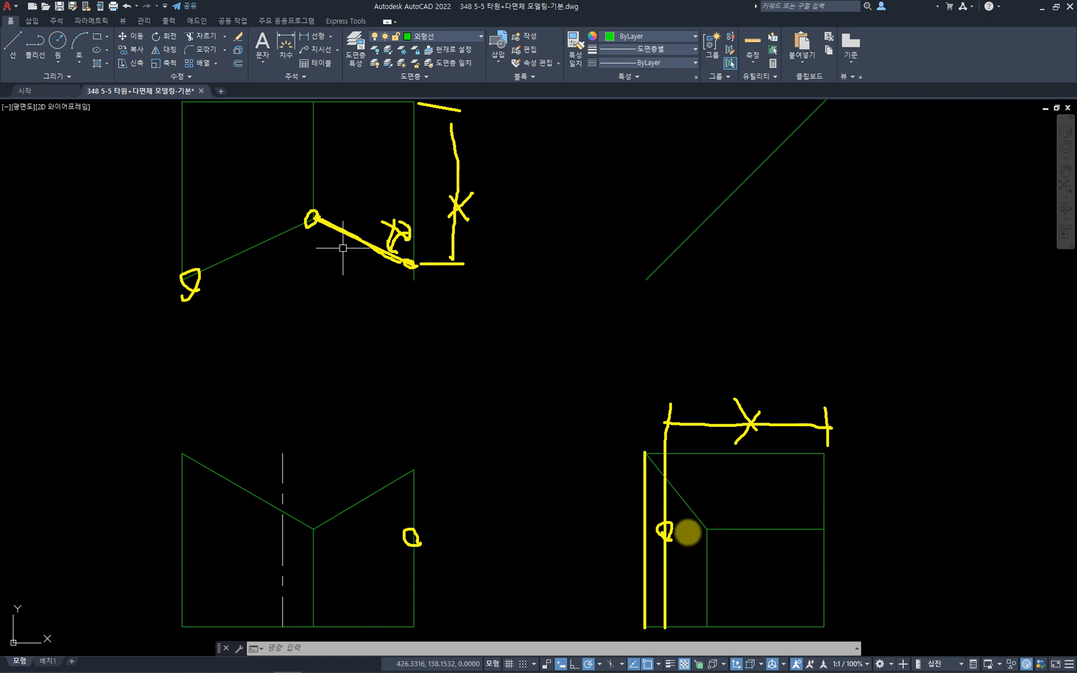
left_click_drag(767, 432, 746, 430)
key("Escape")
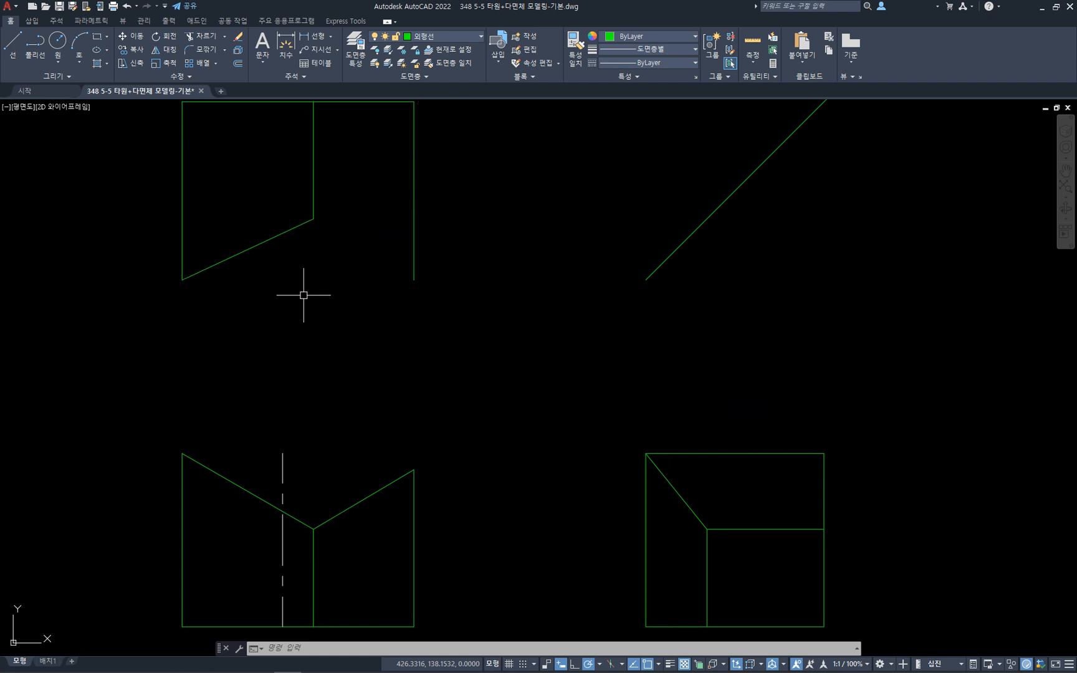
left_click(431, 481)
left_click(392, 440)
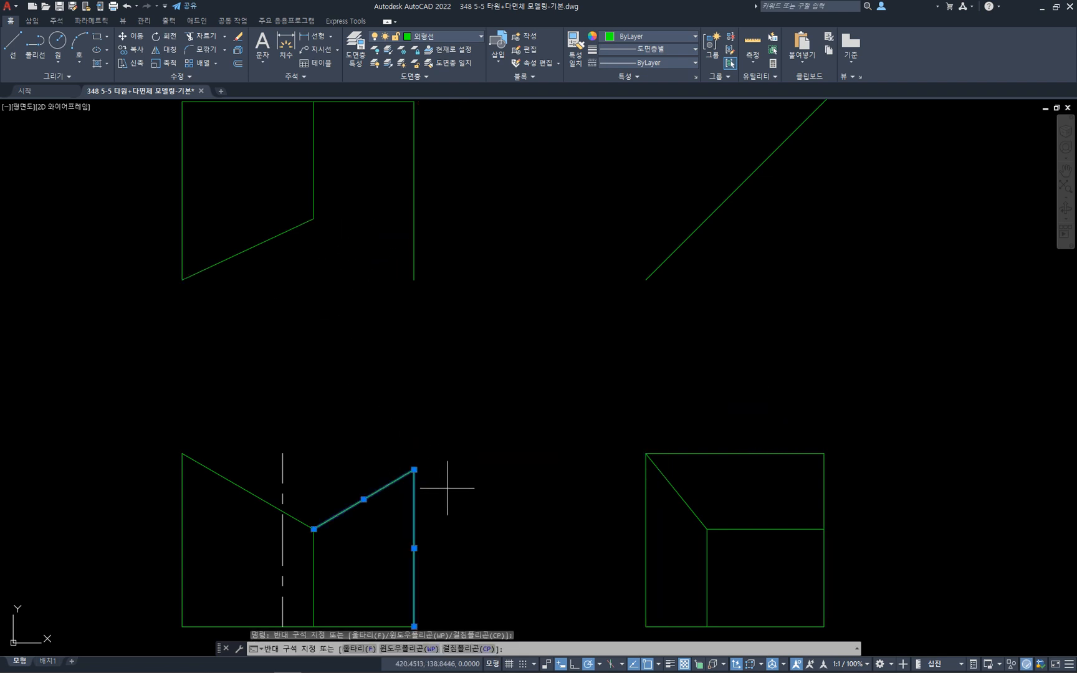
left_click(456, 469)
left_click(375, 432)
key("Escape")
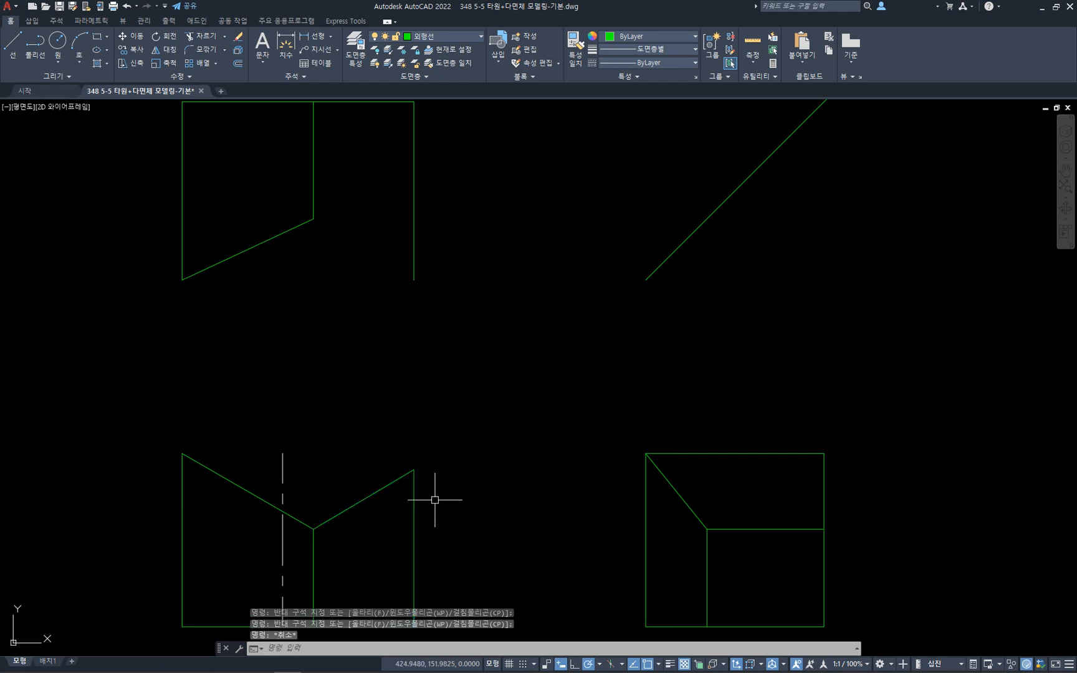
left_click(469, 529)
left_click(381, 449)
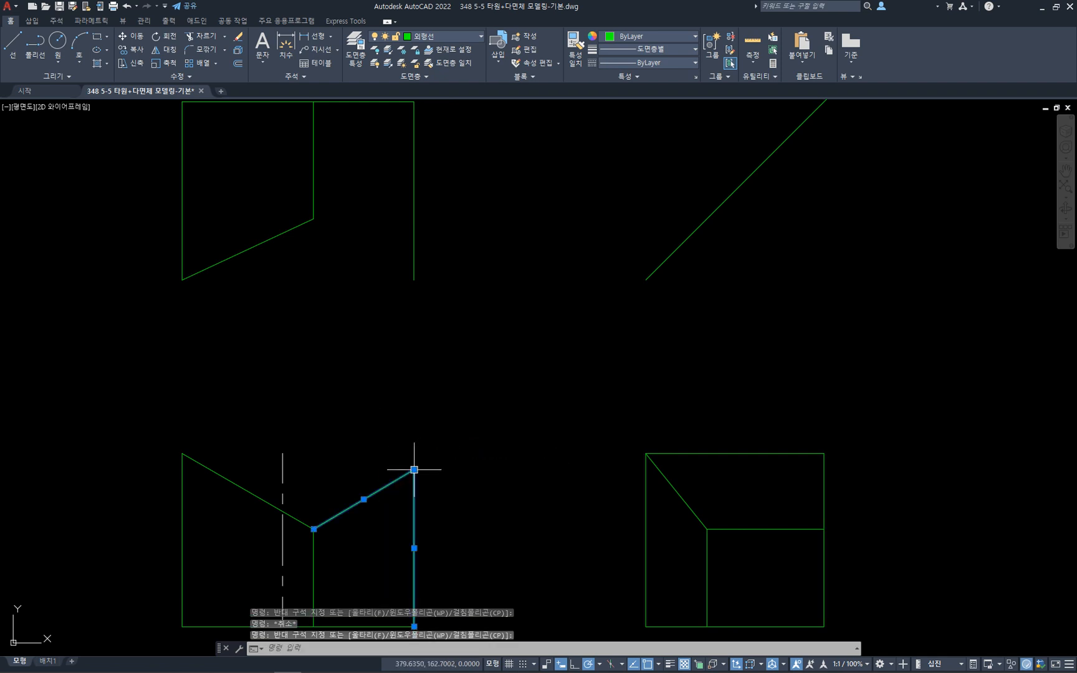
key("Escape")
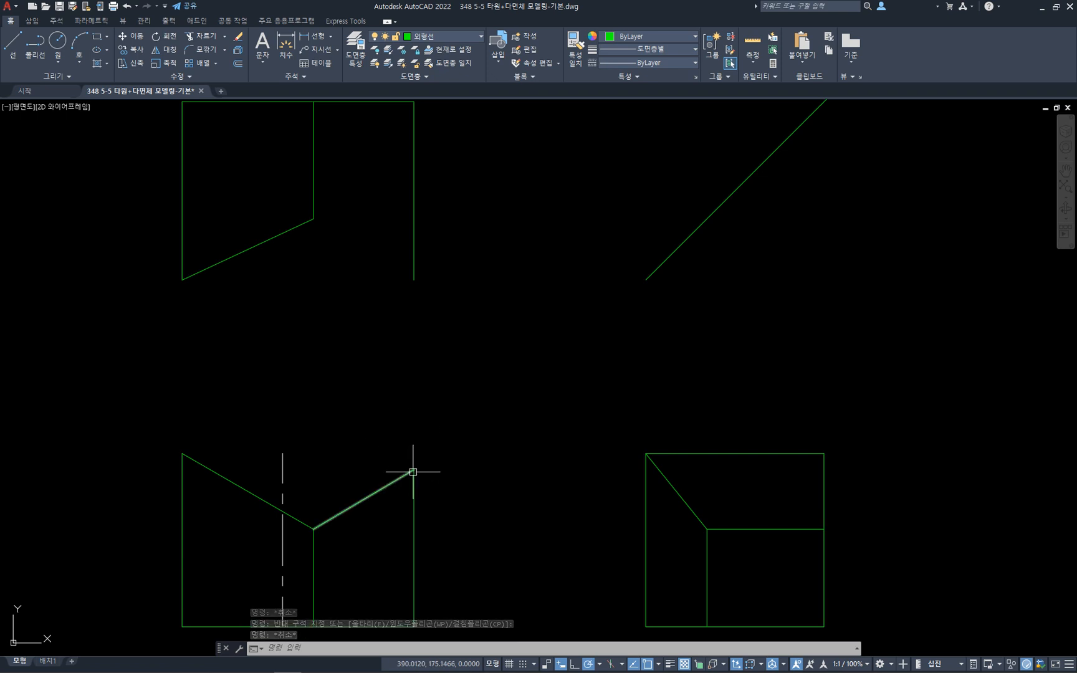
left_click(436, 247)
left_click(374, 232)
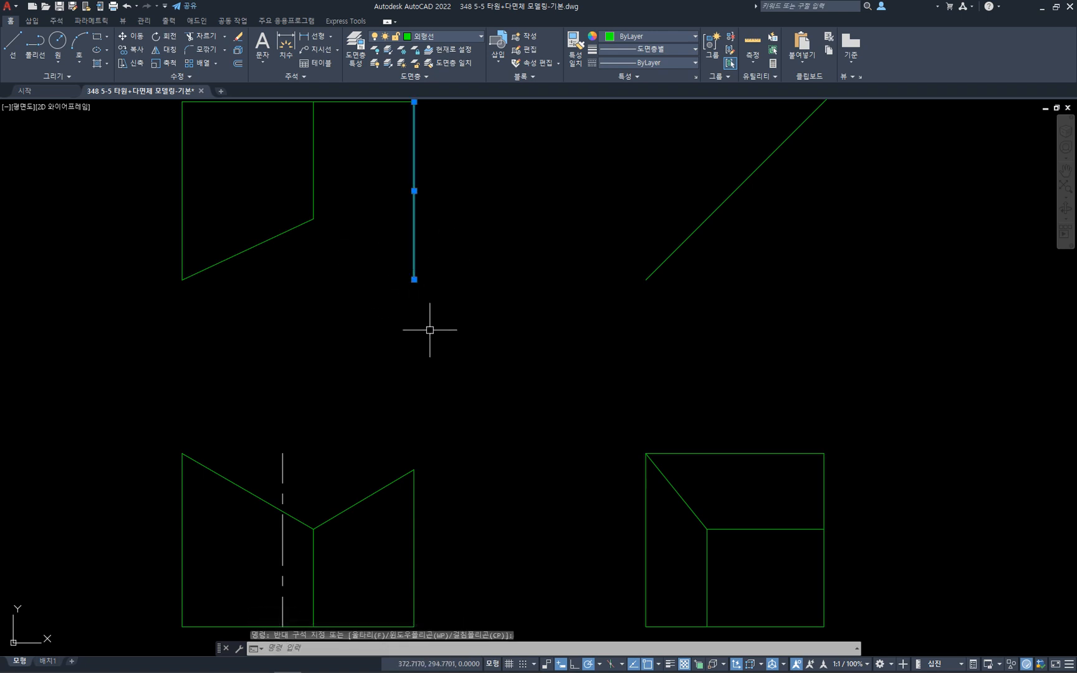
key("Escape")
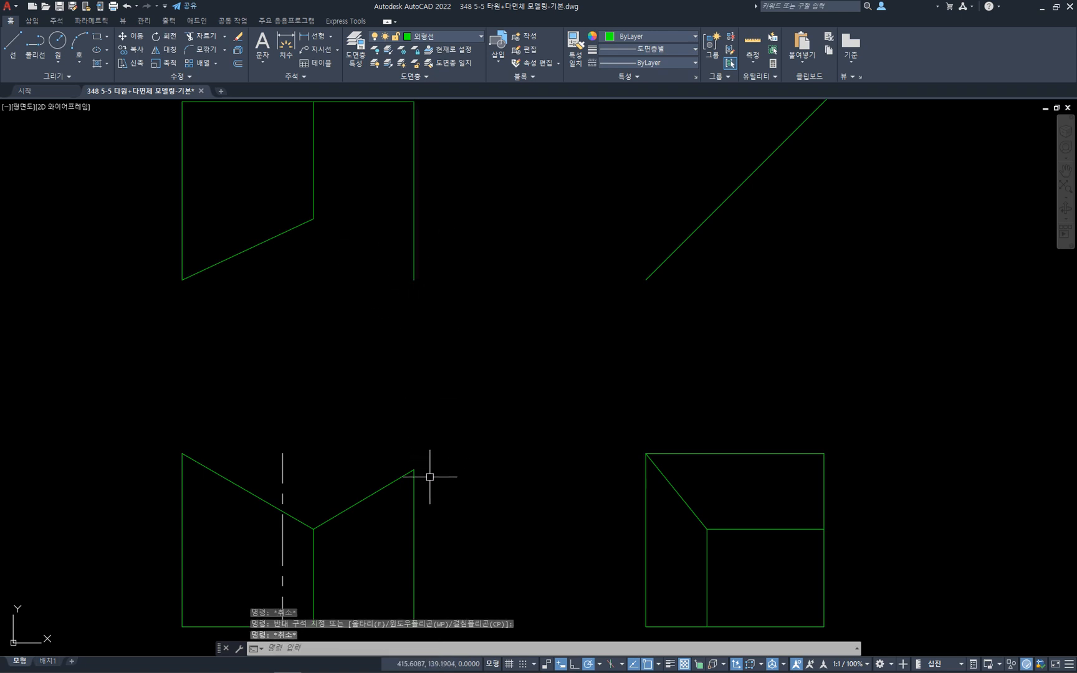
- Draw a horizontal projection line from the upper end of the front view's right vertical to the side view's right edge
type("l")
key("Return")
left_click(414, 469)
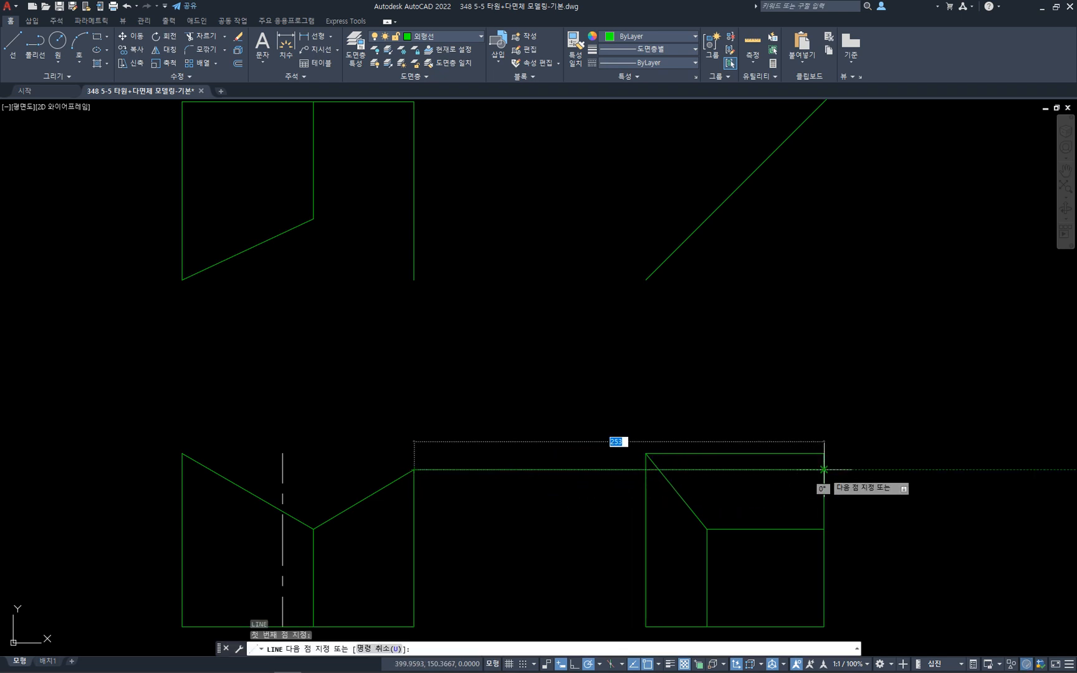
left_click(824, 469)
key("Escape")
left_click(765, 469)
left_click(778, 482)
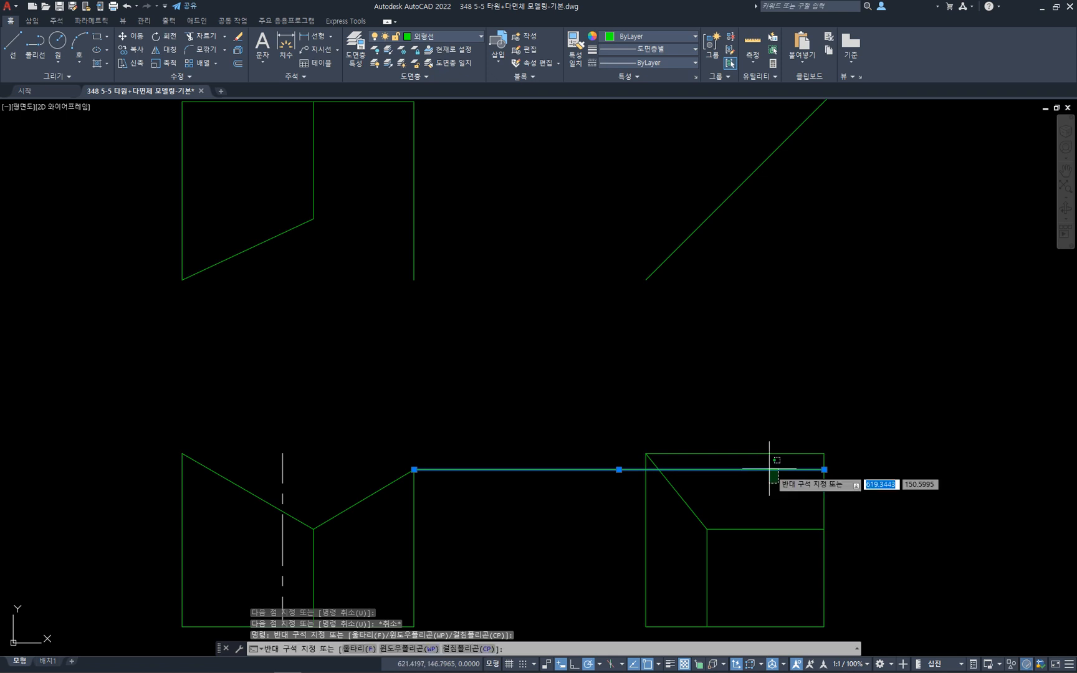
left_click(773, 474)
key("Escape")
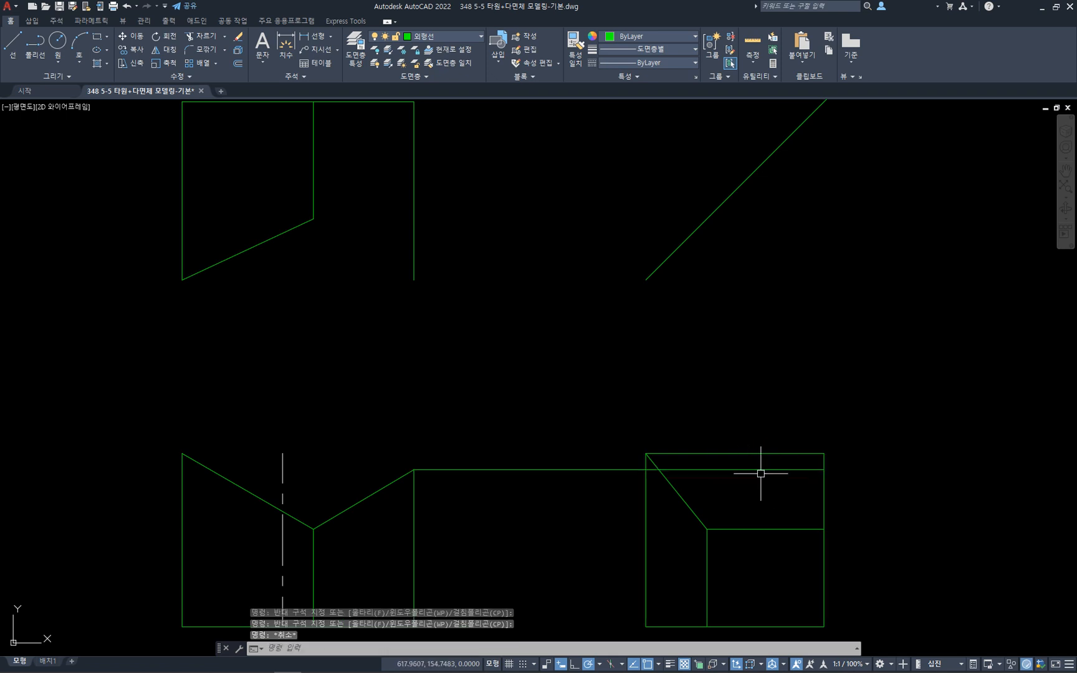
left_click(435, 224)
left_click(409, 202)
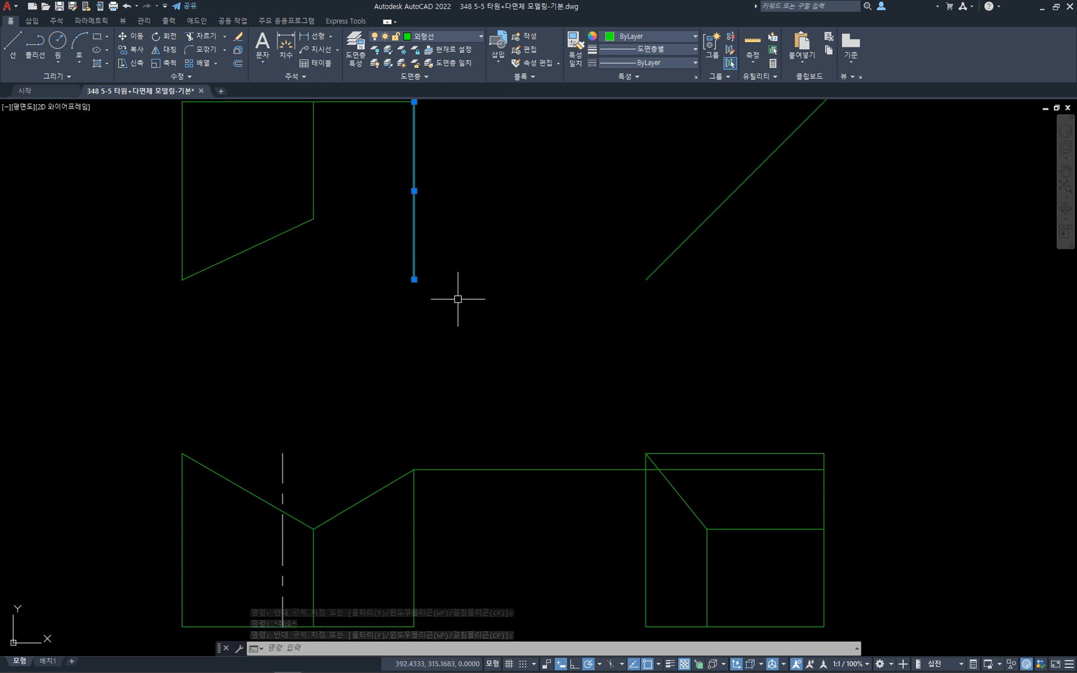
key("Escape")
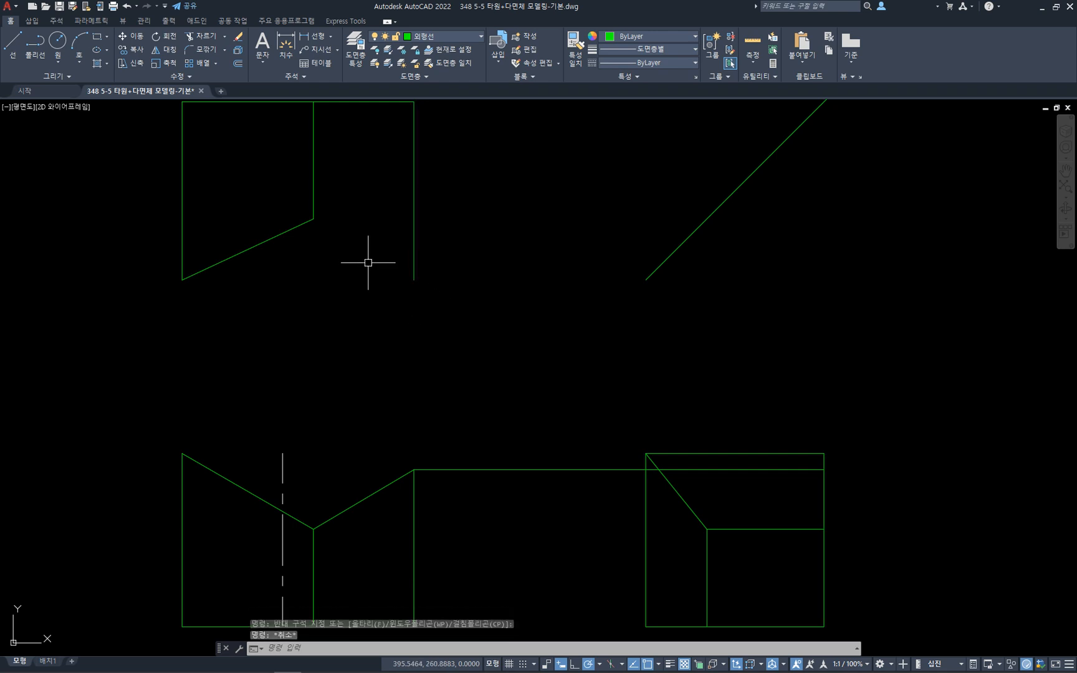
left_click(368, 262)
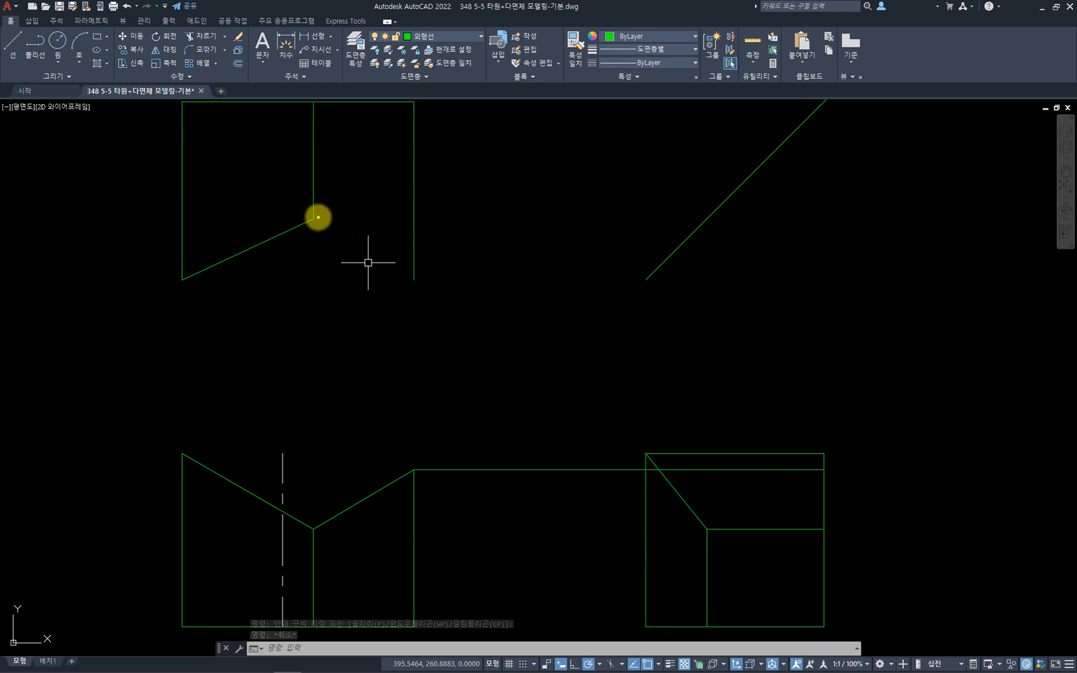
left_click_drag(315, 218, 410, 269)
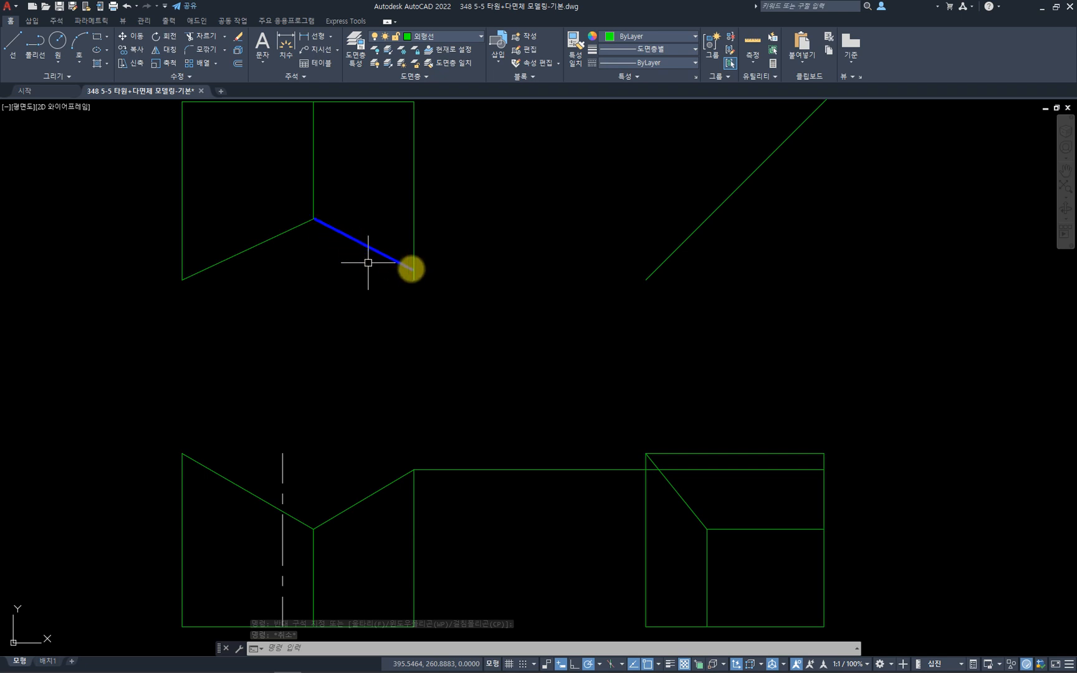
key("y")
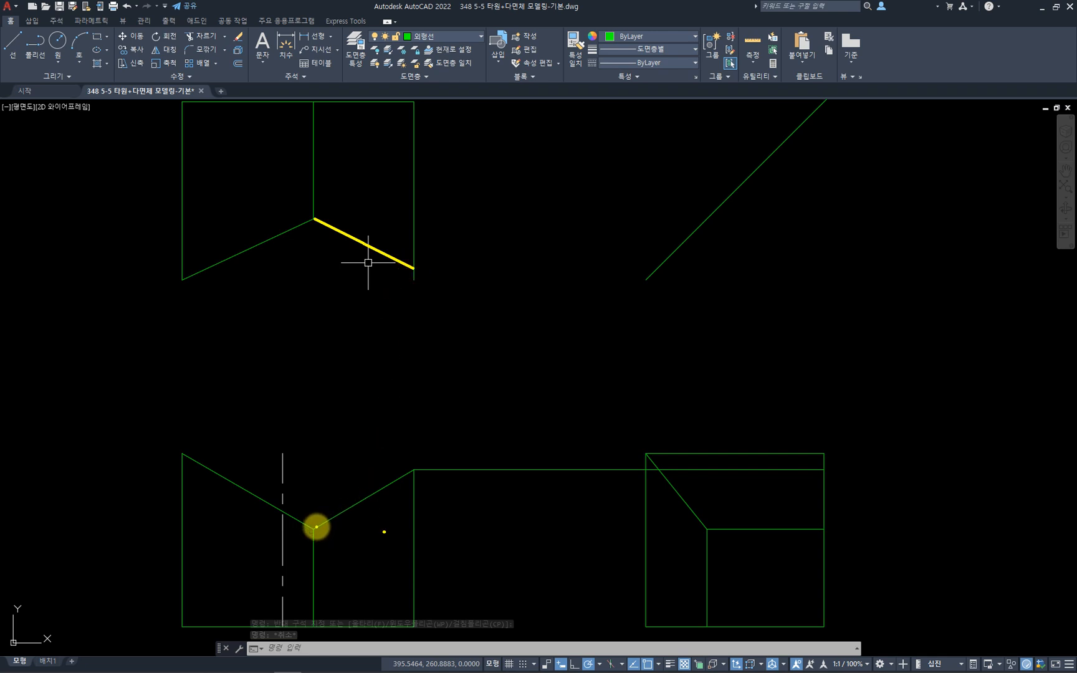
left_click_drag(317, 527, 413, 472)
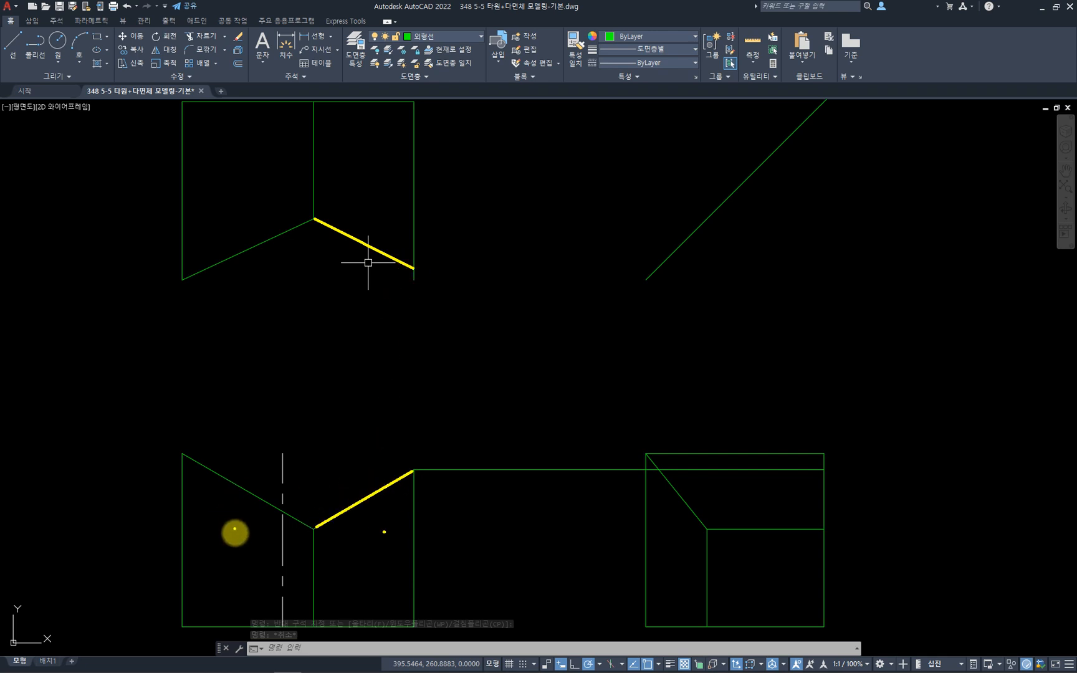
mouse_move(243, 558)
left_mouse_down()
mouse_move(233, 550)
mouse_move(243, 553)
left_mouse_up()
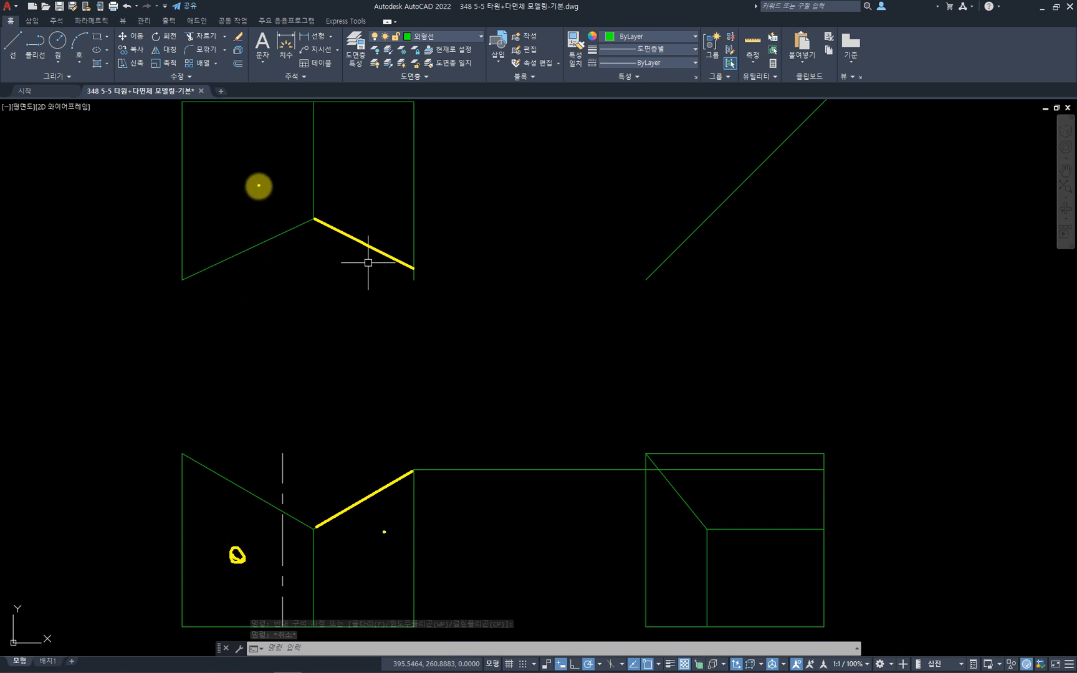
left_click_drag(259, 186, 253, 197)
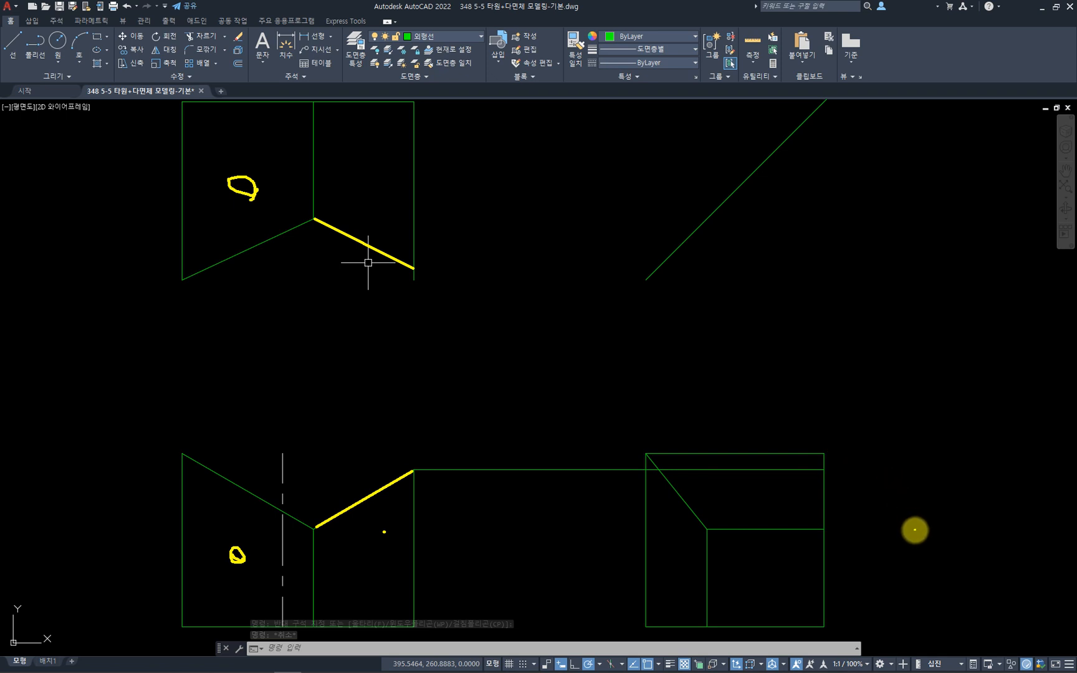
left_click_drag(904, 626, 1062, 464)
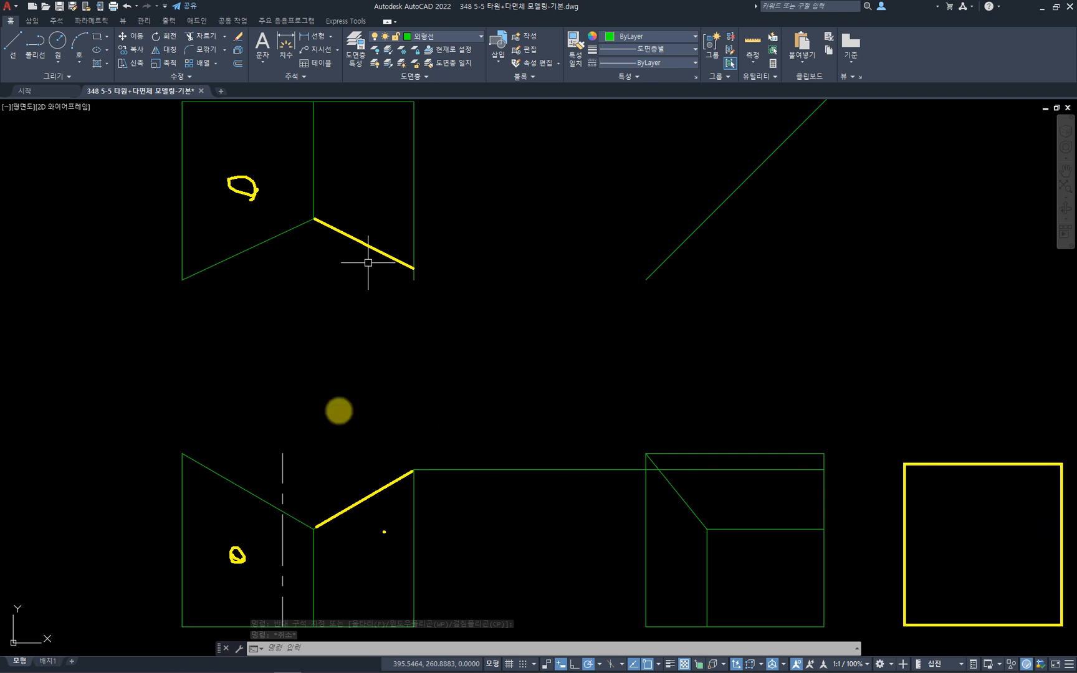
left_click_drag(325, 535, 312, 529)
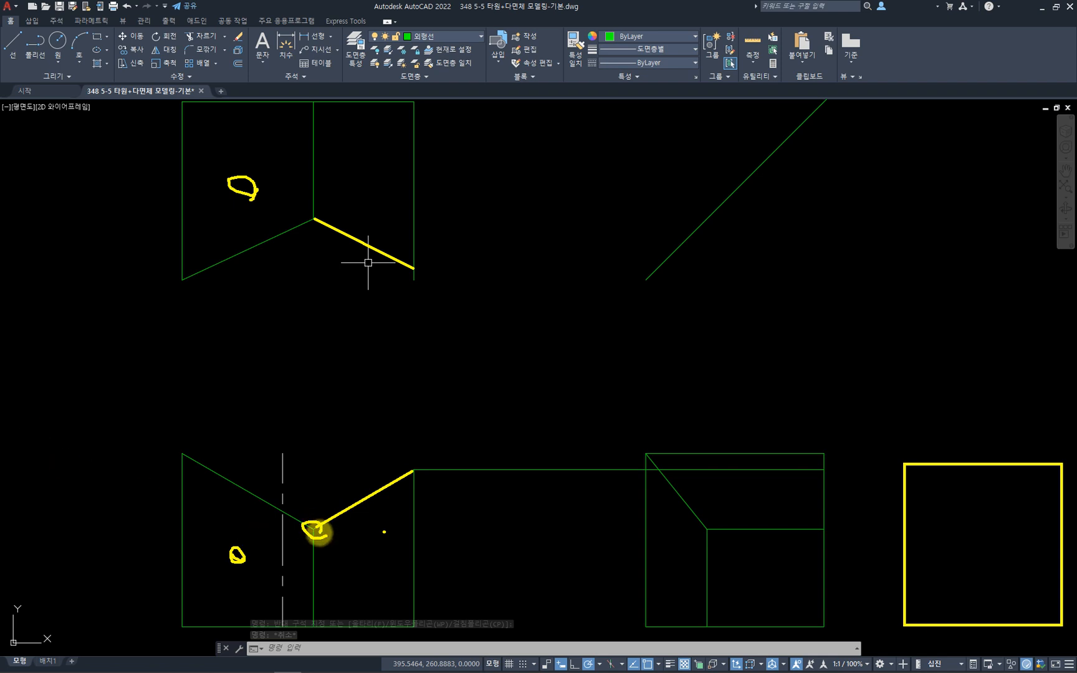
mouse_move(315, 232)
left_mouse_down()
mouse_move(298, 218)
mouse_move(318, 234)
left_mouse_up()
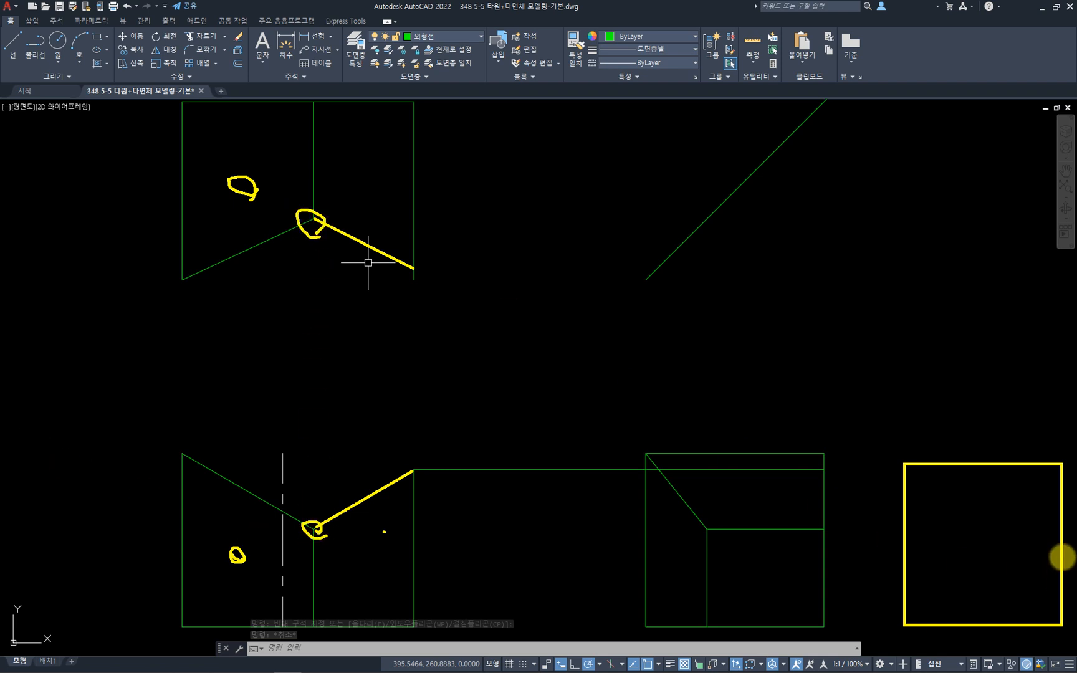
mouse_move(1060, 530)
left_mouse_down()
mouse_move(964, 530)
mouse_move(964, 623)
left_mouse_up()
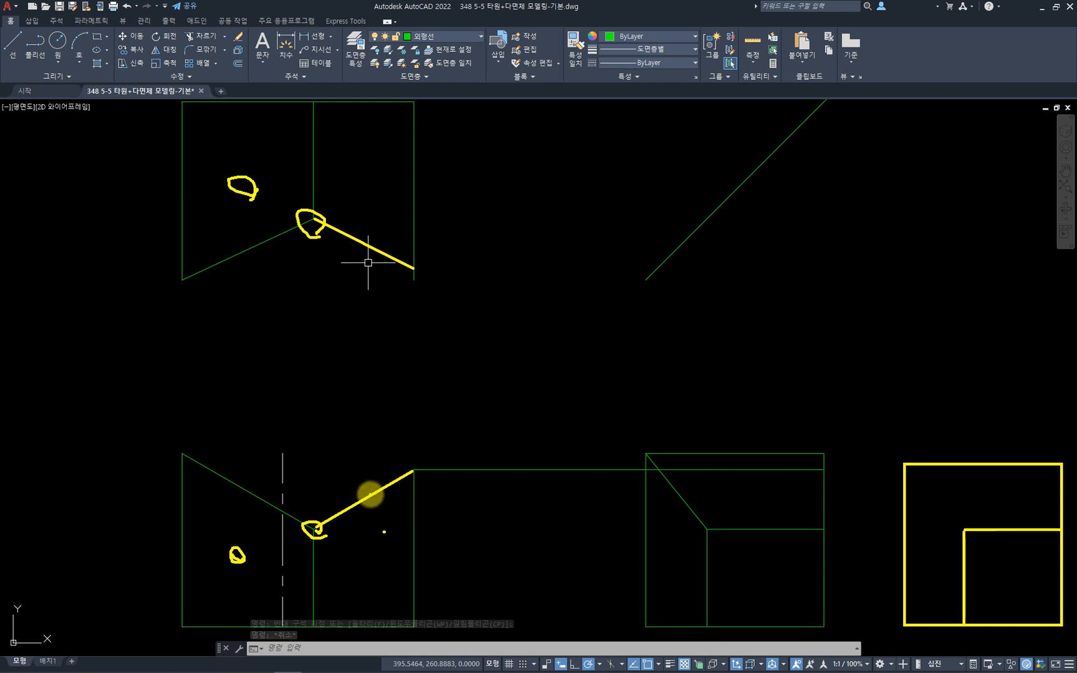
left_click_drag(370, 493, 373, 504)
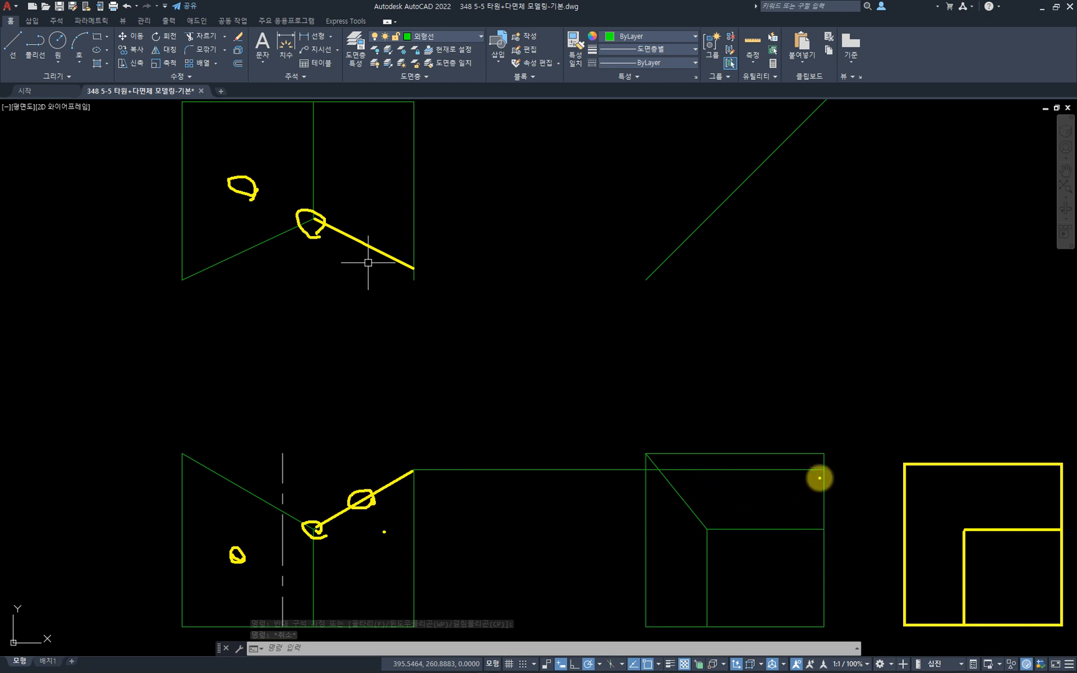
left_click_drag(824, 469, 658, 527)
mouse_move(368, 262)
left_mouse_down()
mouse_move(370, 239)
mouse_move(374, 257)
left_mouse_up()
left_click_drag(707, 626, 659, 466)
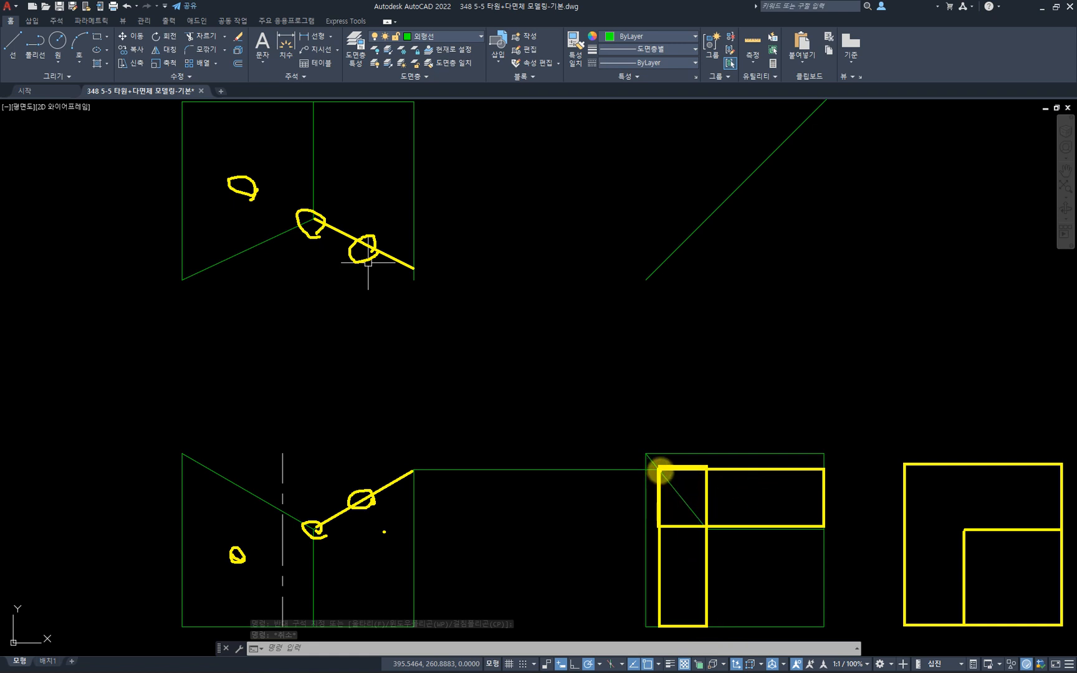
key("ctrl")
left_click_drag(660, 471, 706, 526)
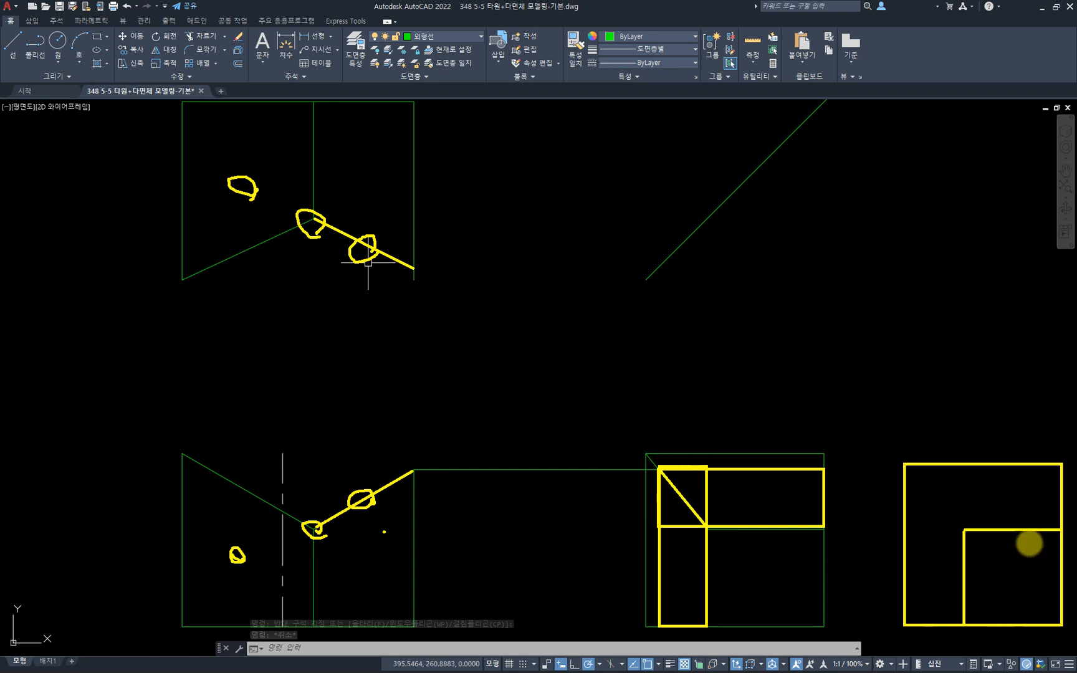
mouse_move(905, 465)
left_mouse_down()
mouse_move(963, 530)
mouse_move(935, 498)
mouse_move(946, 503)
left_mouse_up()
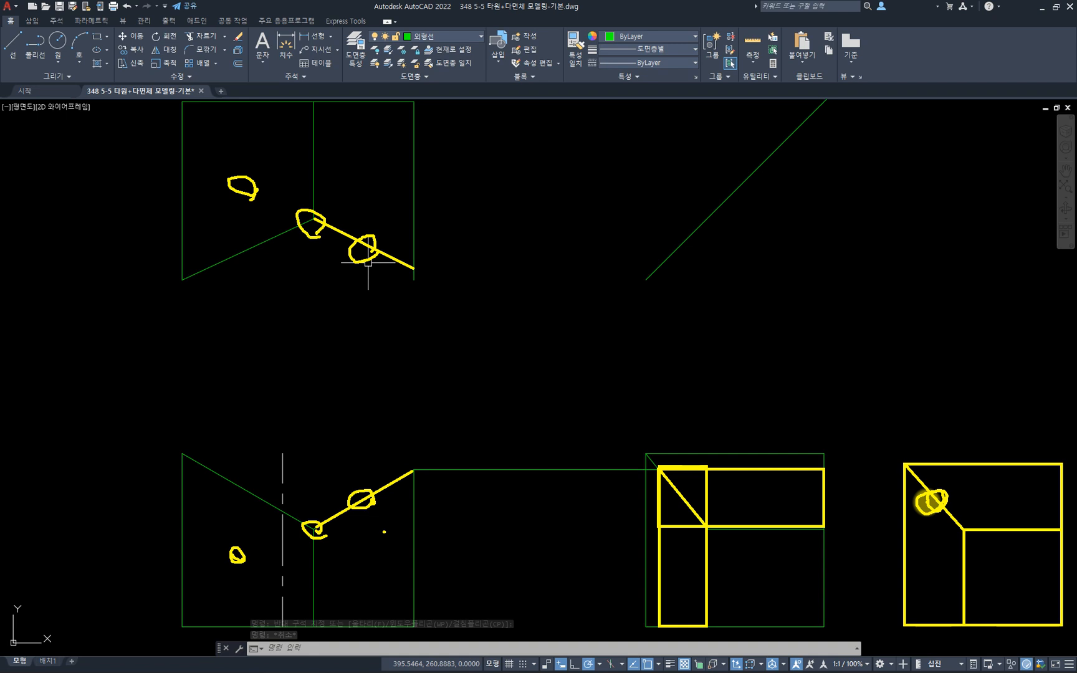
left_click_drag(1007, 536, 1016, 541)
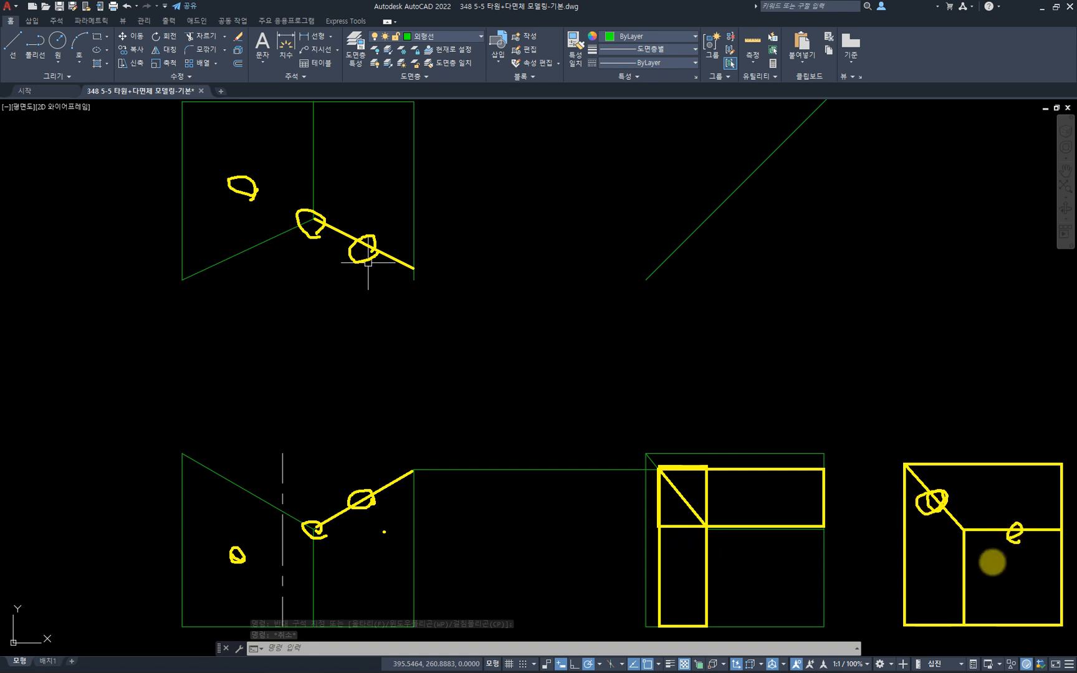
left_click_drag(960, 572, 966, 581)
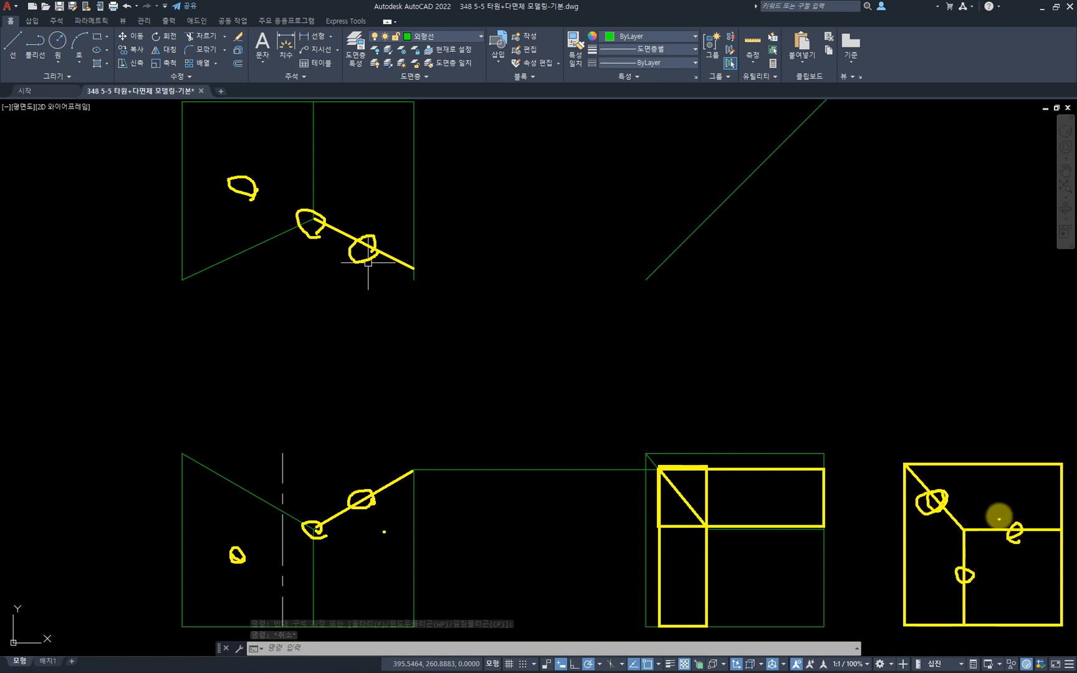
left_click_drag(996, 471, 976, 485)
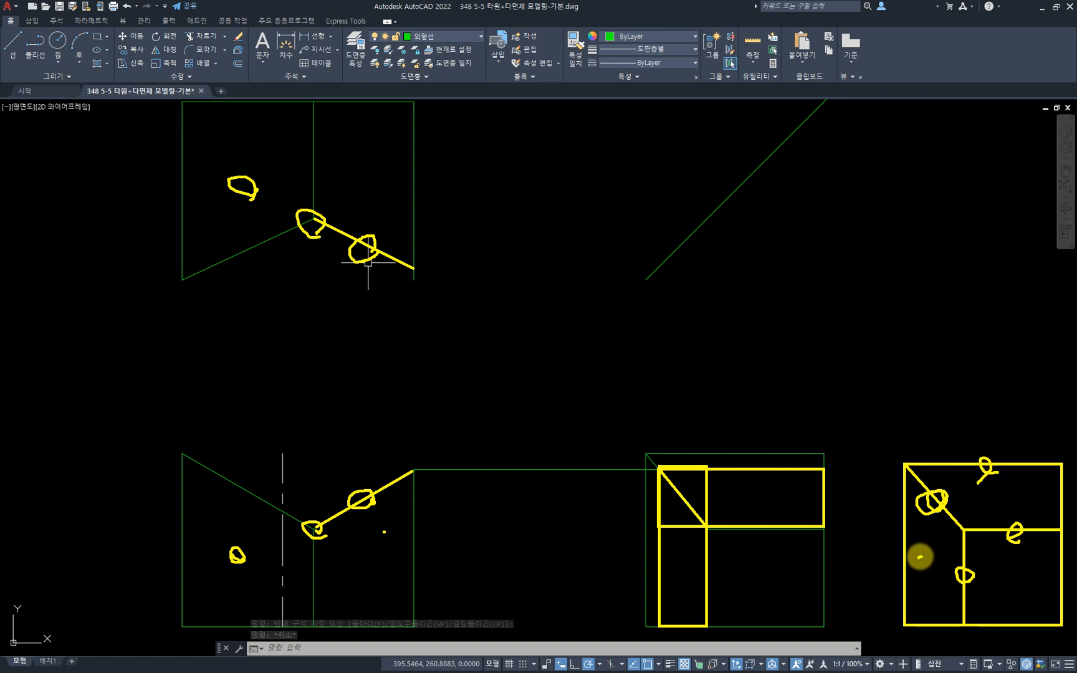
left_click_drag(918, 554, 916, 552)
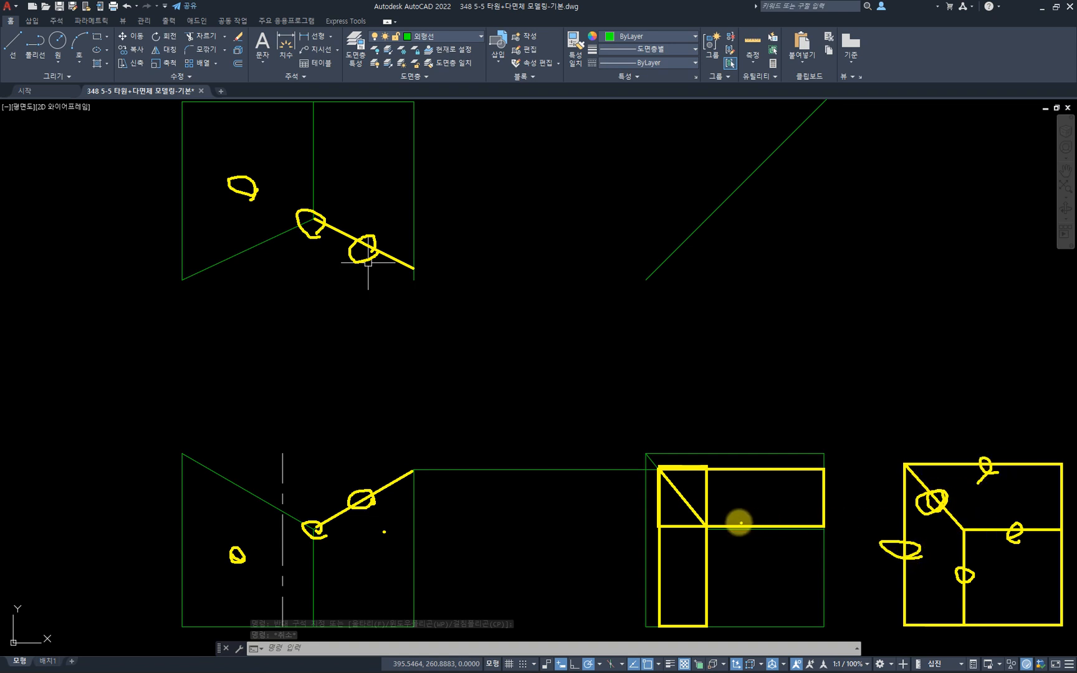
key("Escape")
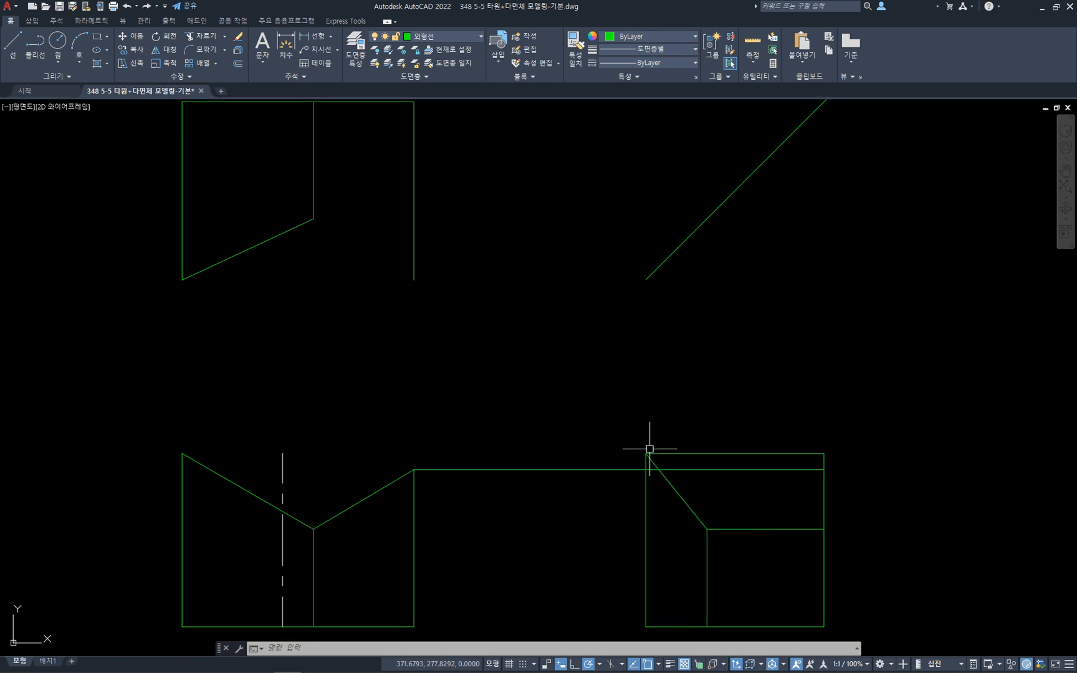
left_click(667, 478)
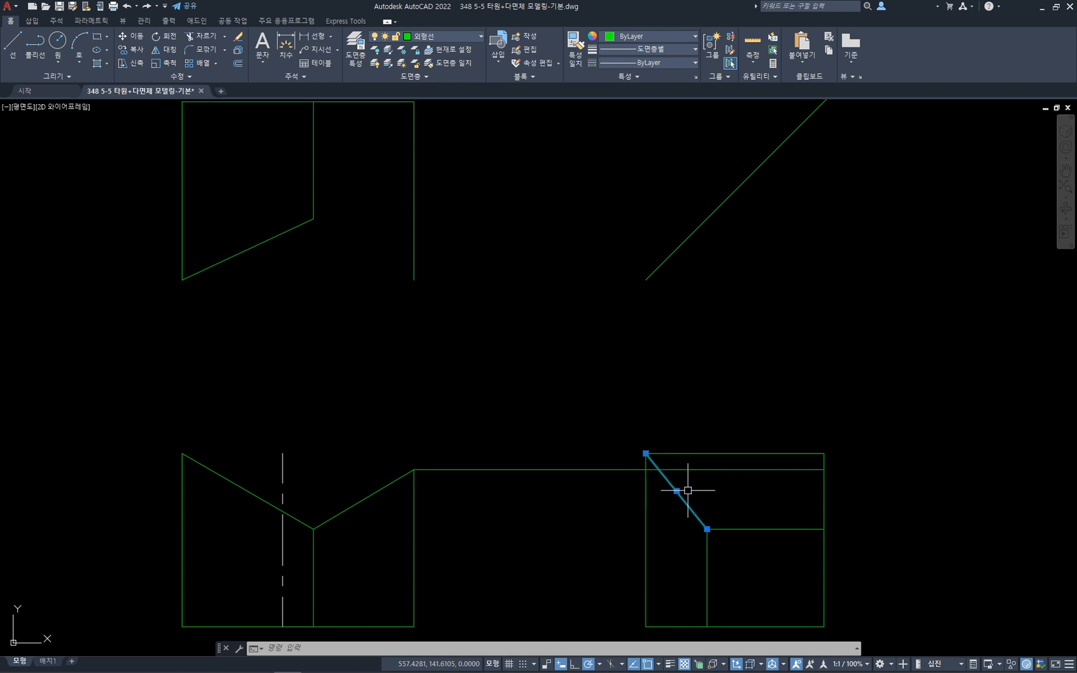
left_click(689, 491)
left_click(681, 519)
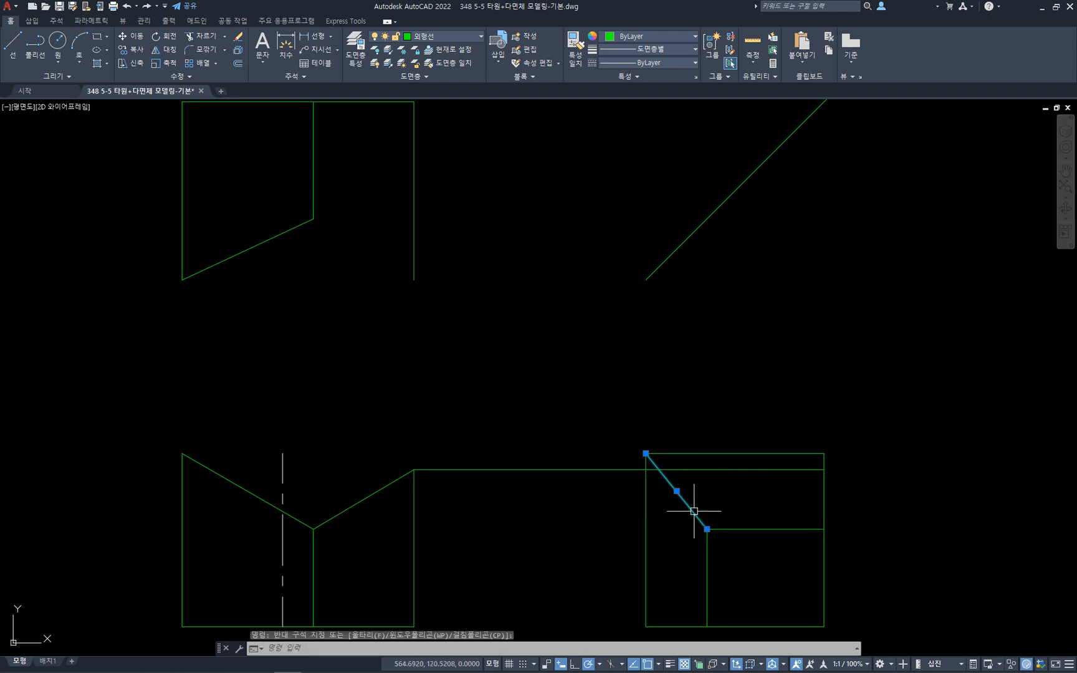
key("Escape")
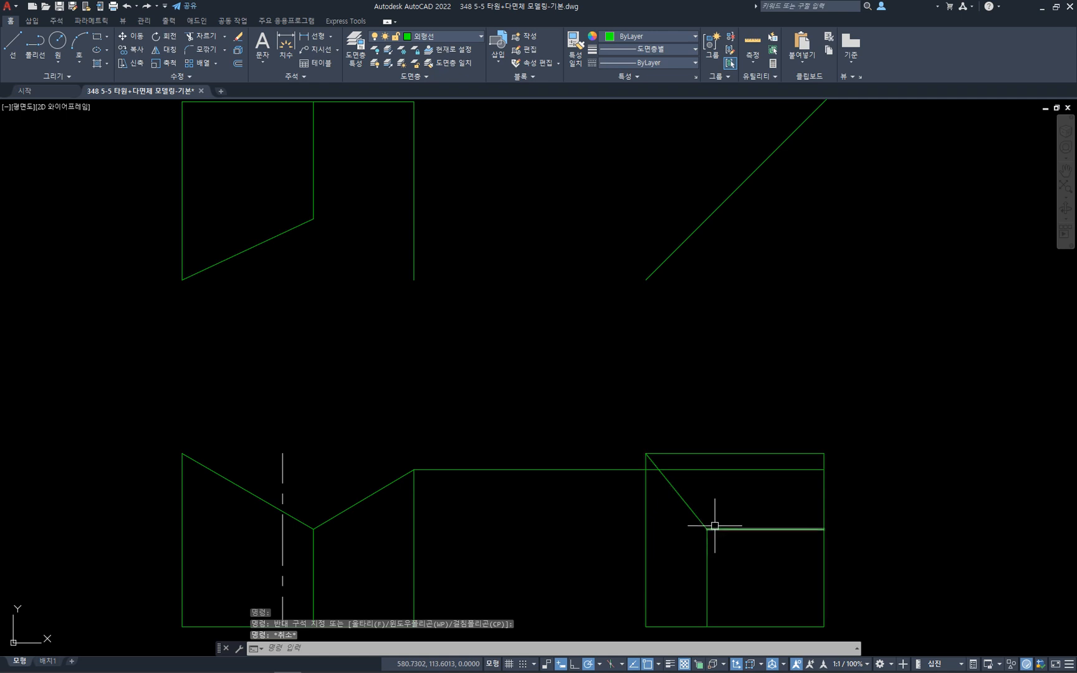
key("ctrl+2")
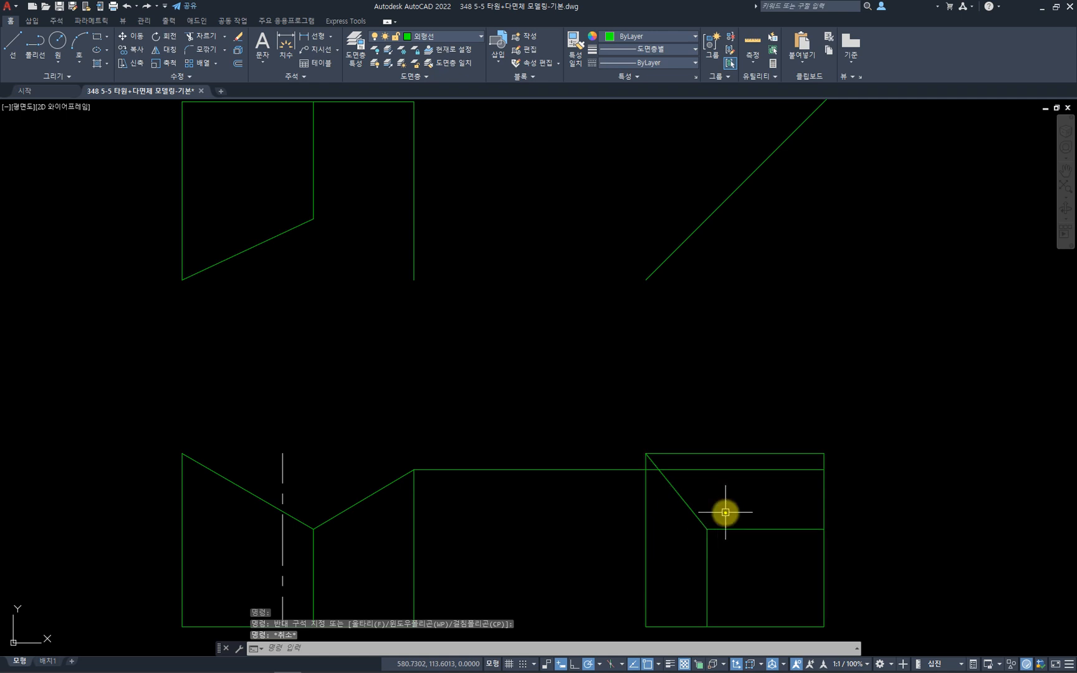
mouse_move(706, 529)
left_mouse_down()
mouse_move(652, 476)
mouse_move(676, 502)
mouse_move(663, 502)
left_mouse_up()
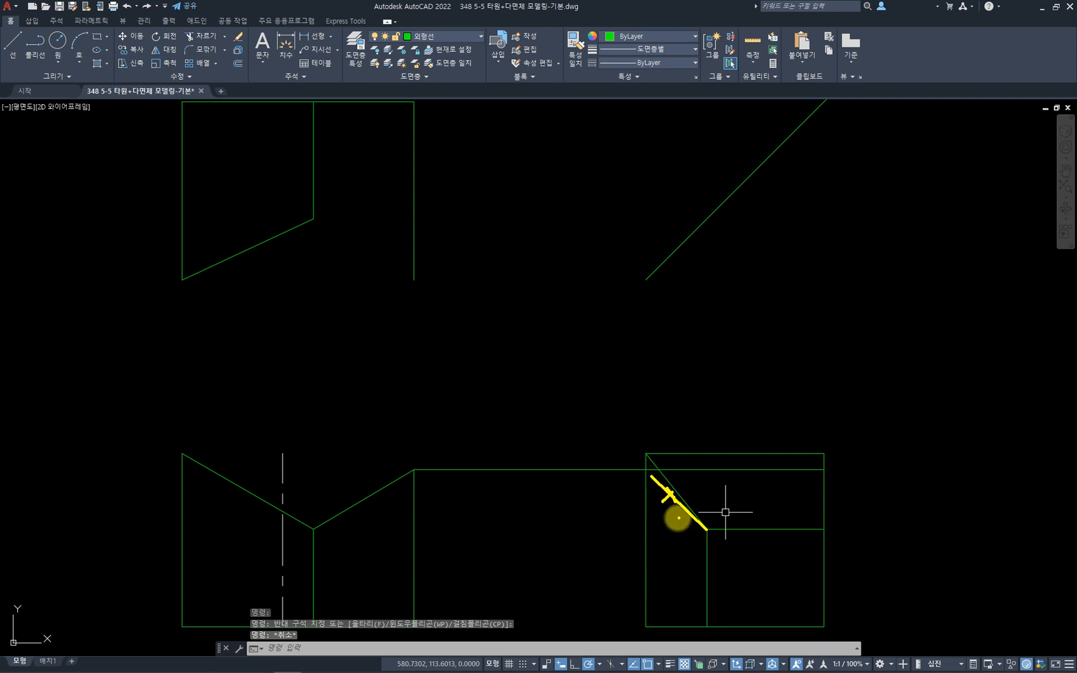
mouse_move(709, 530)
left_mouse_down()
mouse_move(646, 452)
mouse_move(651, 460)
left_mouse_up()
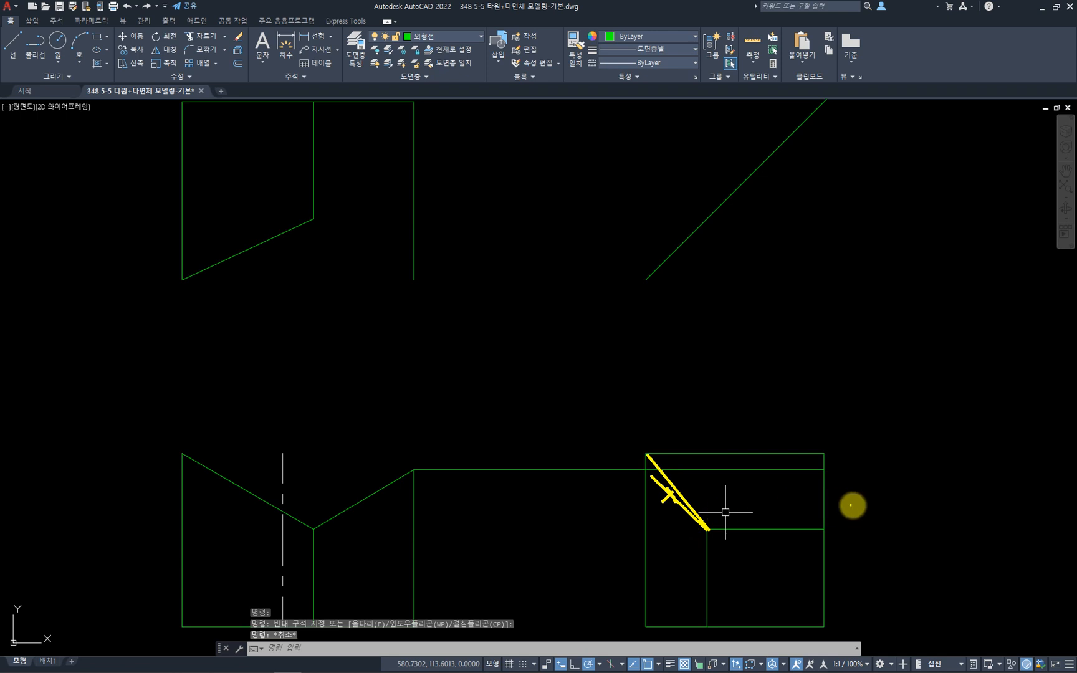
key("Escape")
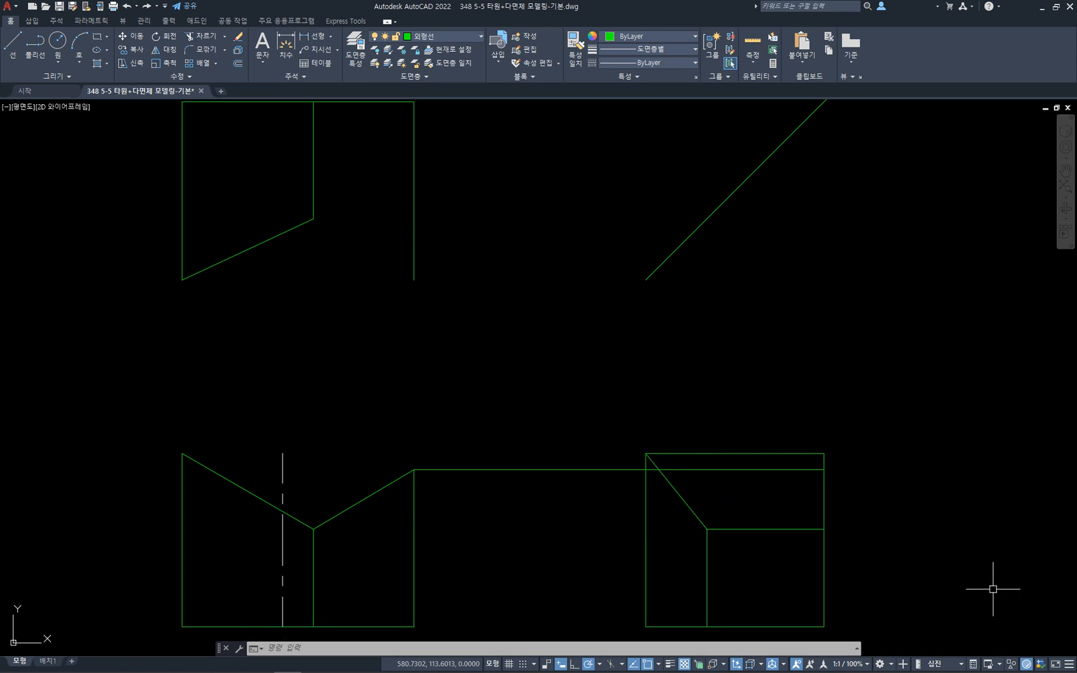
key("ctrl+2")
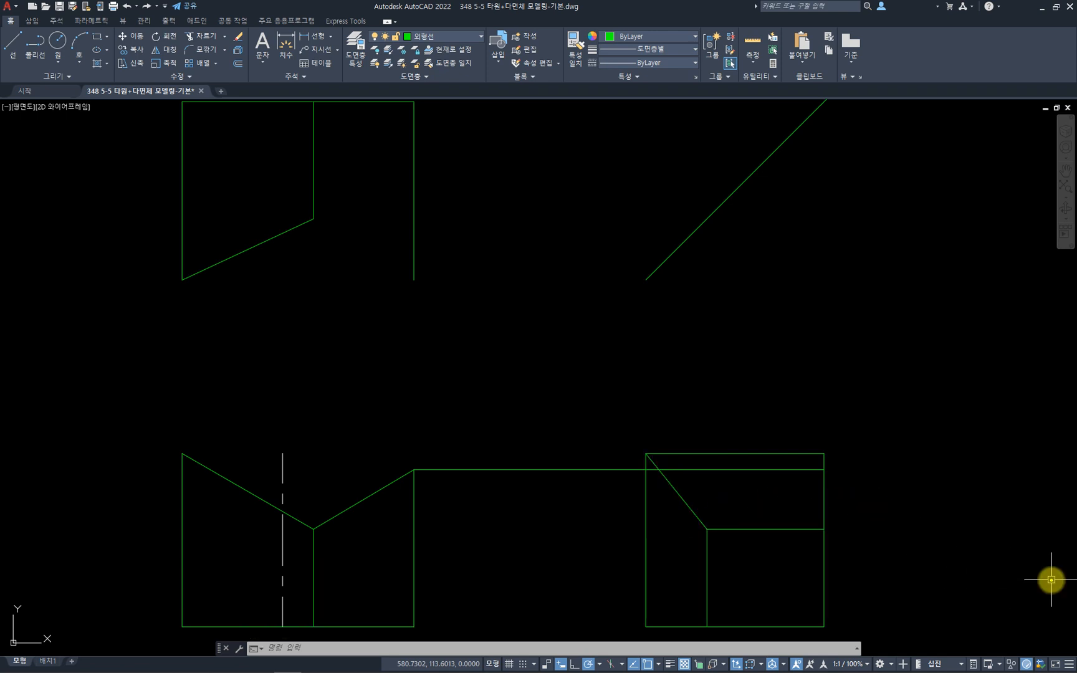
mouse_move(1059, 630)
left_mouse_down("ctrl+shift")
mouse_move(933, 507)
mouse_move(946, 517)
left_mouse_up("ctrl+shift")
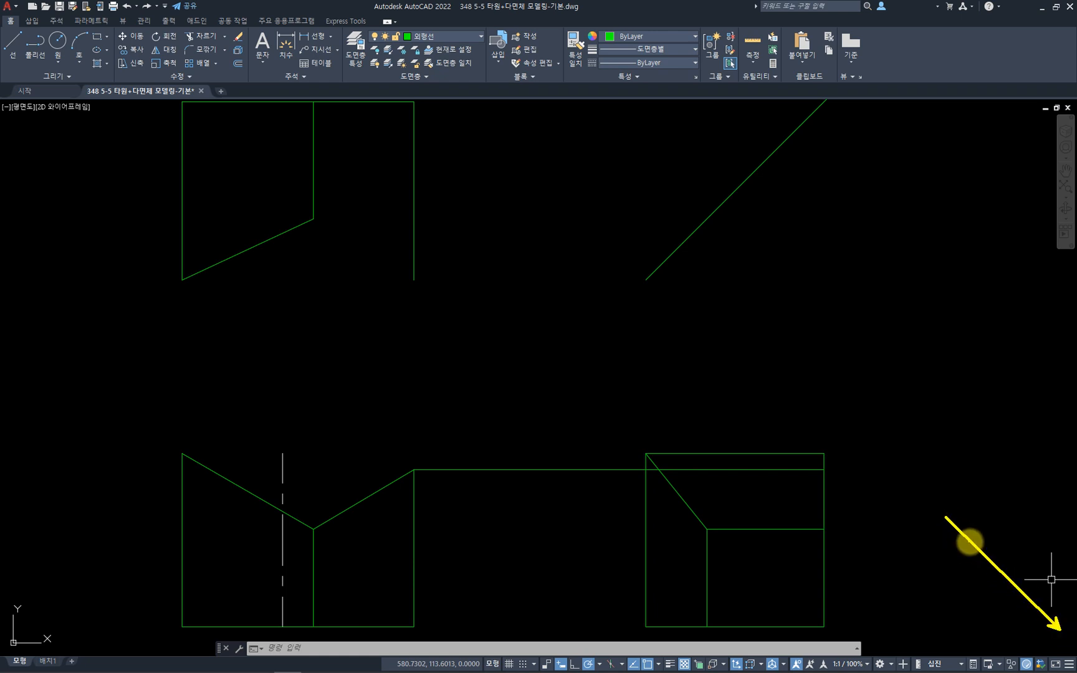
key("Escape")
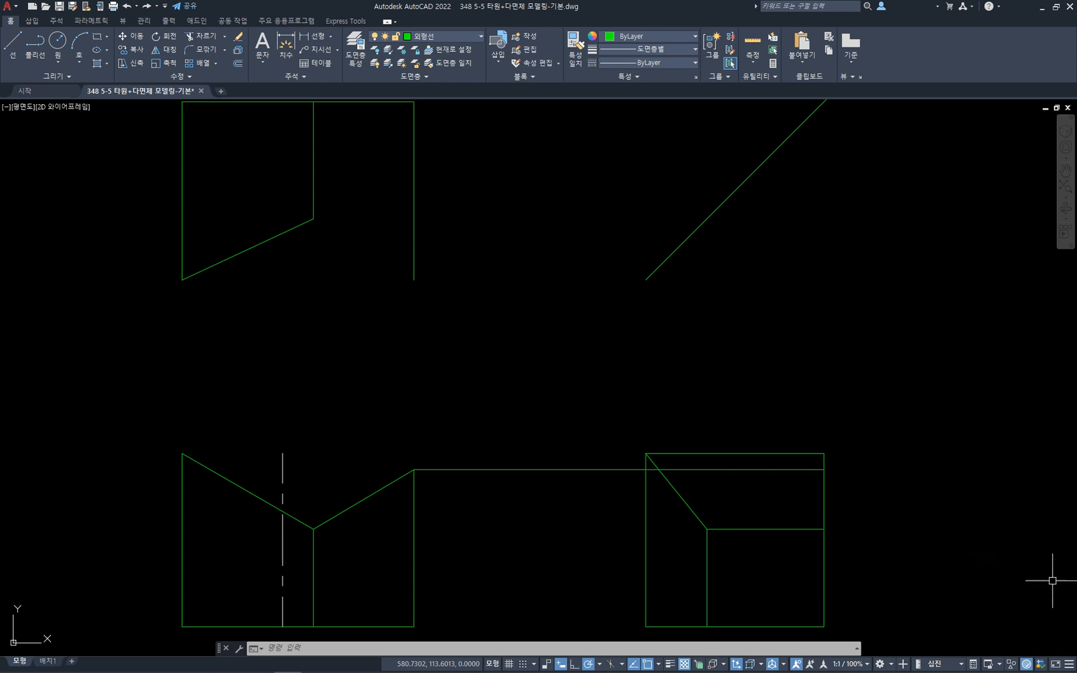
key("ctrl+2")
left_click_drag(1052, 617, 896, 468, "ctrl")
mouse_move(1051, 531)
left_mouse_down("shift")
mouse_move(957, 531)
mouse_move(956, 616)
left_mouse_up("shift")
mouse_move(952, 522)
left_mouse_down("shift")
mouse_move(918, 472)
mouse_move(899, 471)
left_mouse_up("shift")
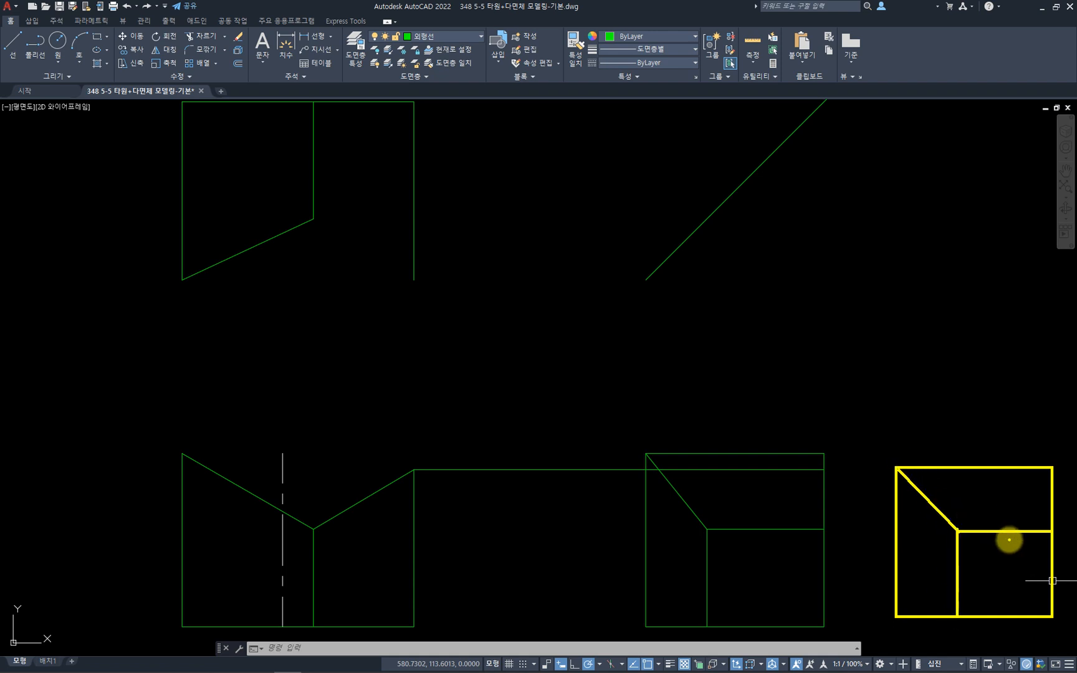
mouse_move(997, 526)
left_mouse_down()
mouse_move(1008, 535)
mouse_move(922, 576)
left_mouse_up()
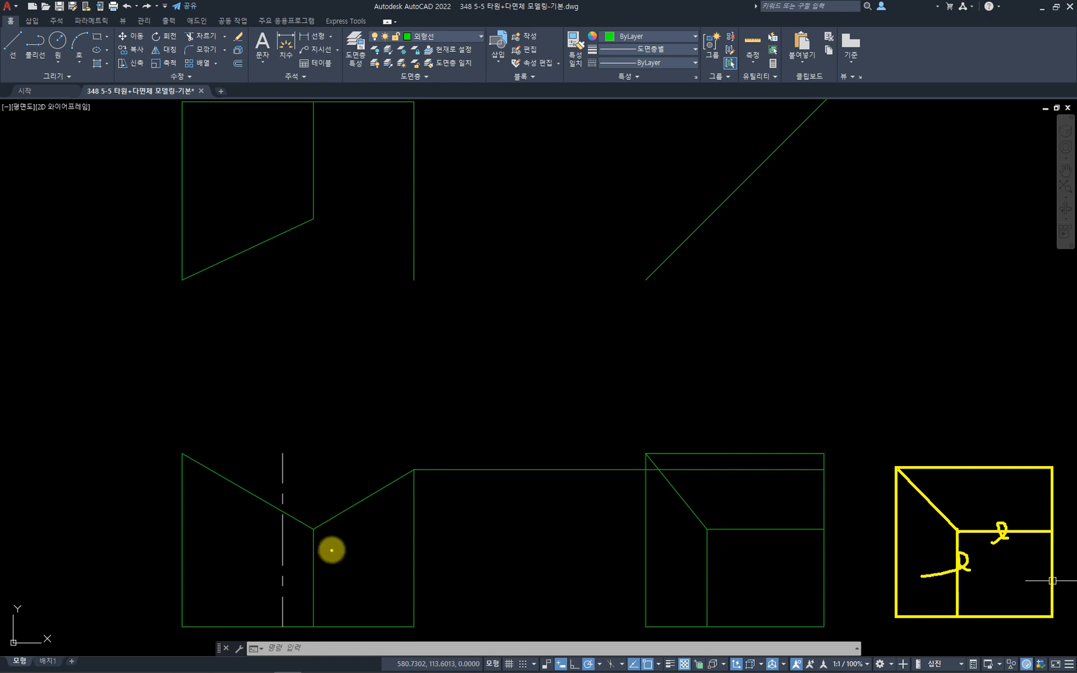
left_click_drag(311, 573, 312, 570)
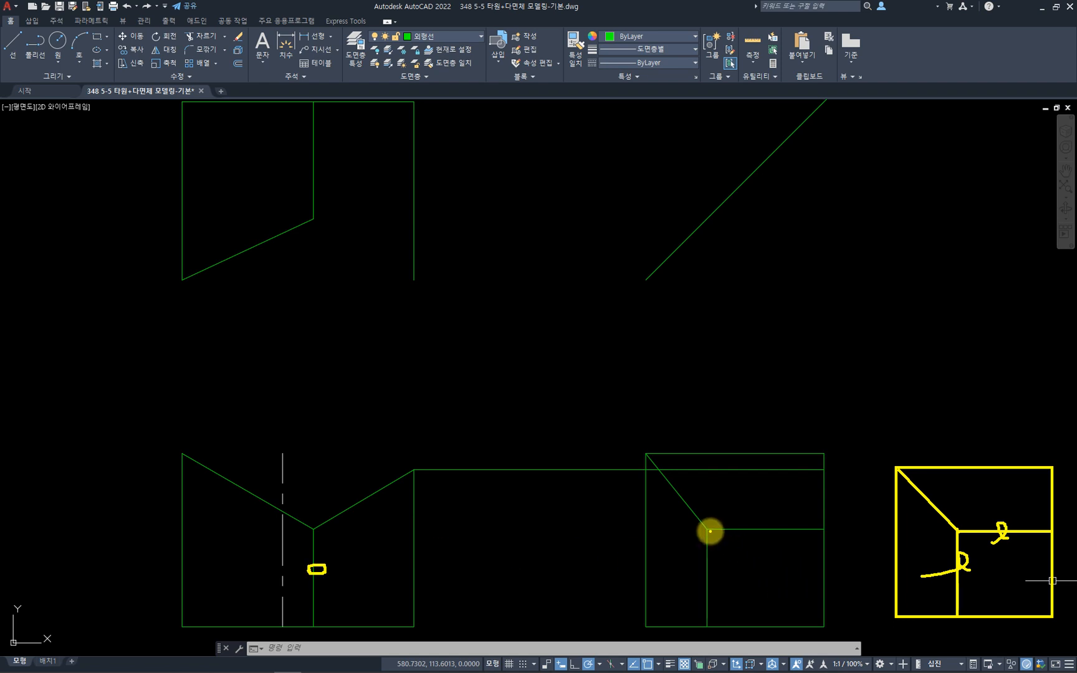
left_click_drag(708, 531, 823, 531)
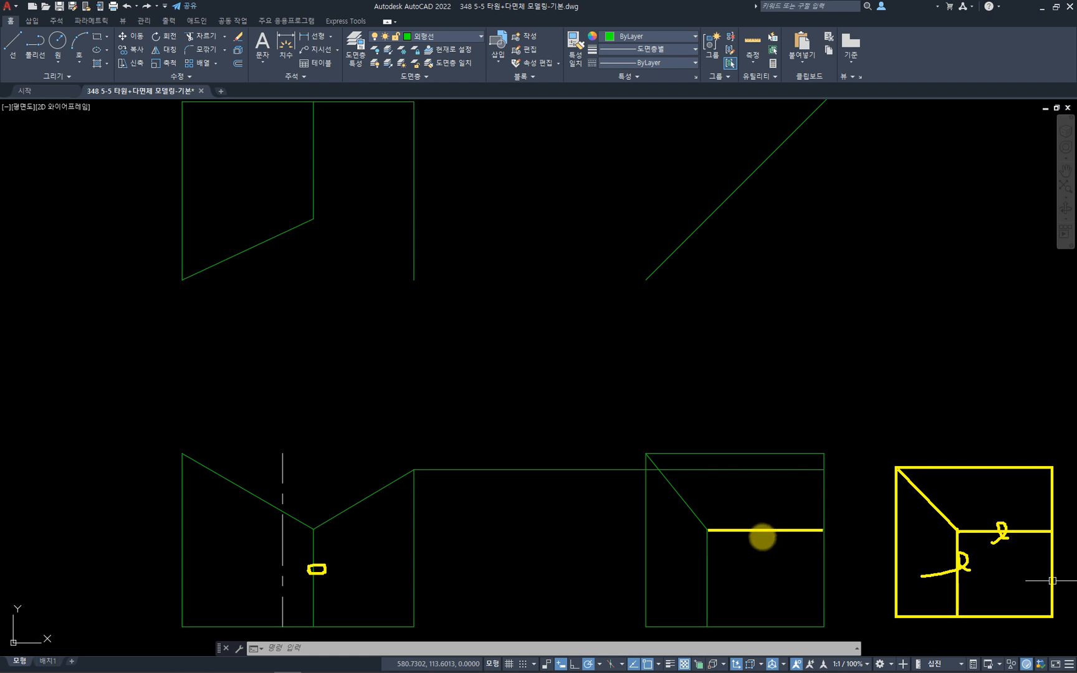
left_click_drag(707, 531, 706, 625)
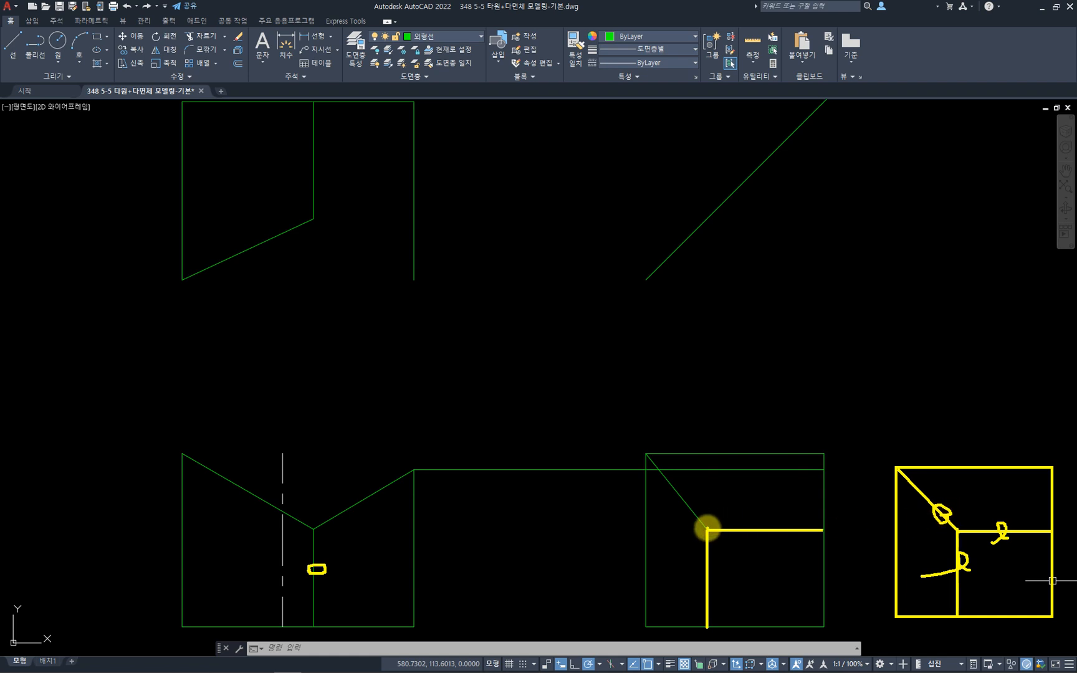
left_click_drag(708, 531, 657, 468)
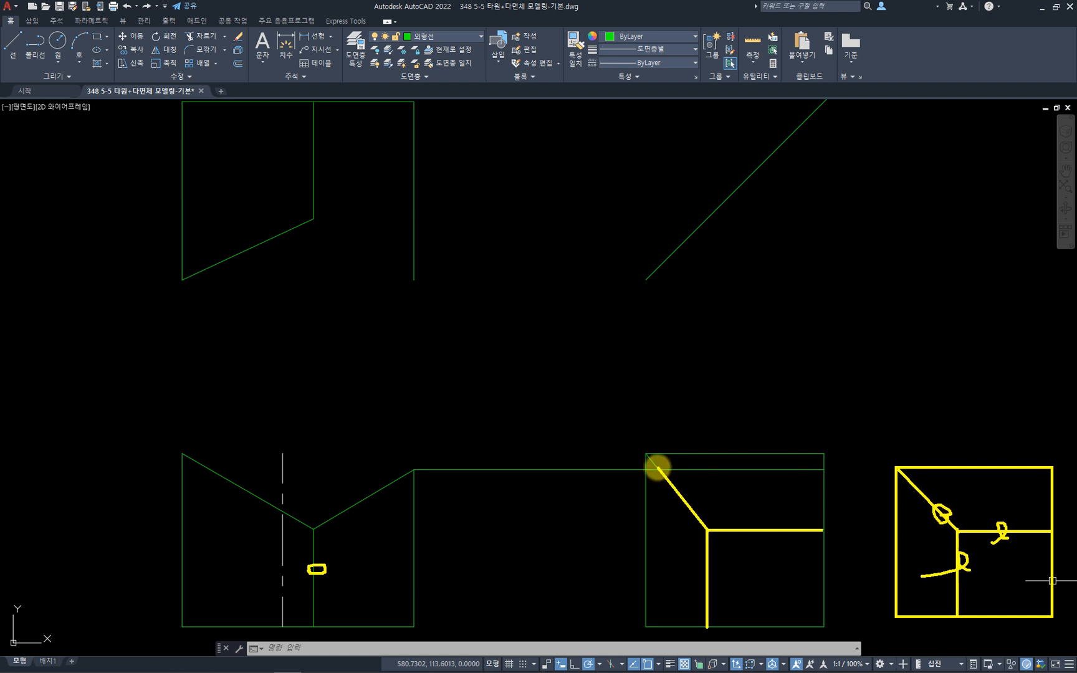
left_click_drag(1005, 478, 927, 481)
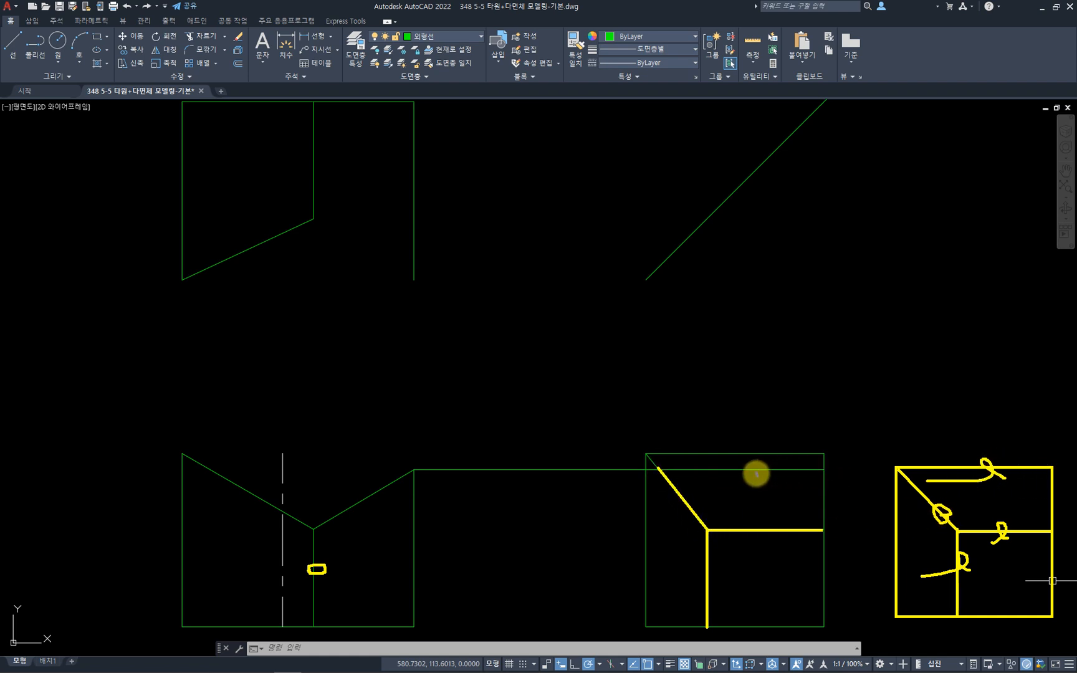
mouse_move(752, 473)
left_mouse_down()
mouse_move(750, 464)
mouse_move(748, 480)
left_mouse_up()
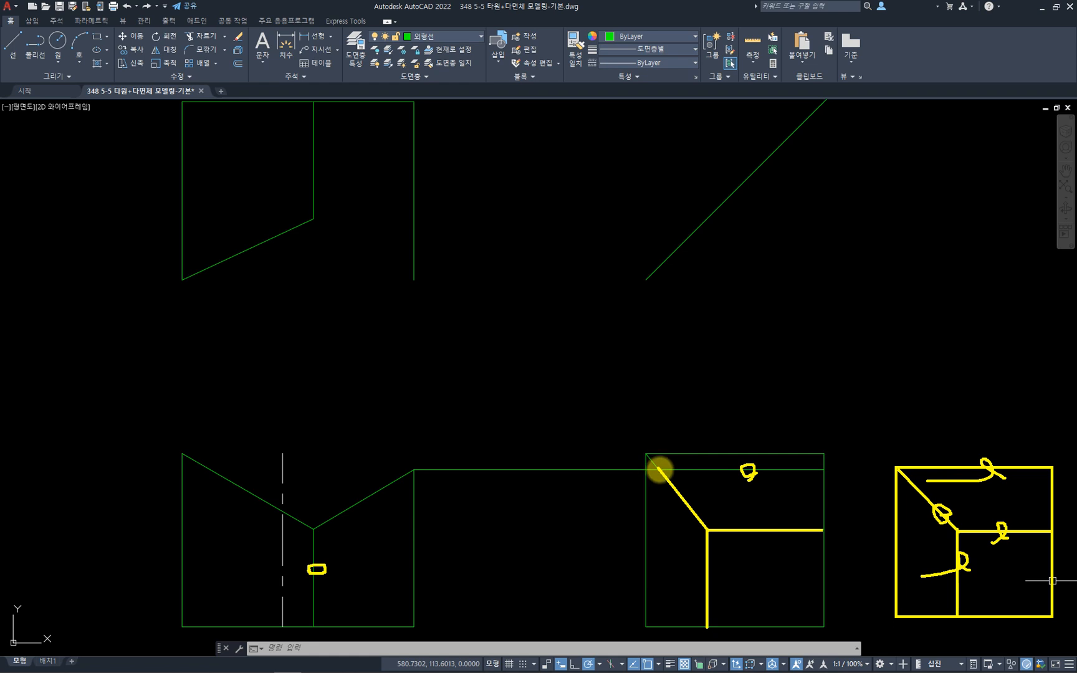
left_click_drag(658, 469, 658, 629)
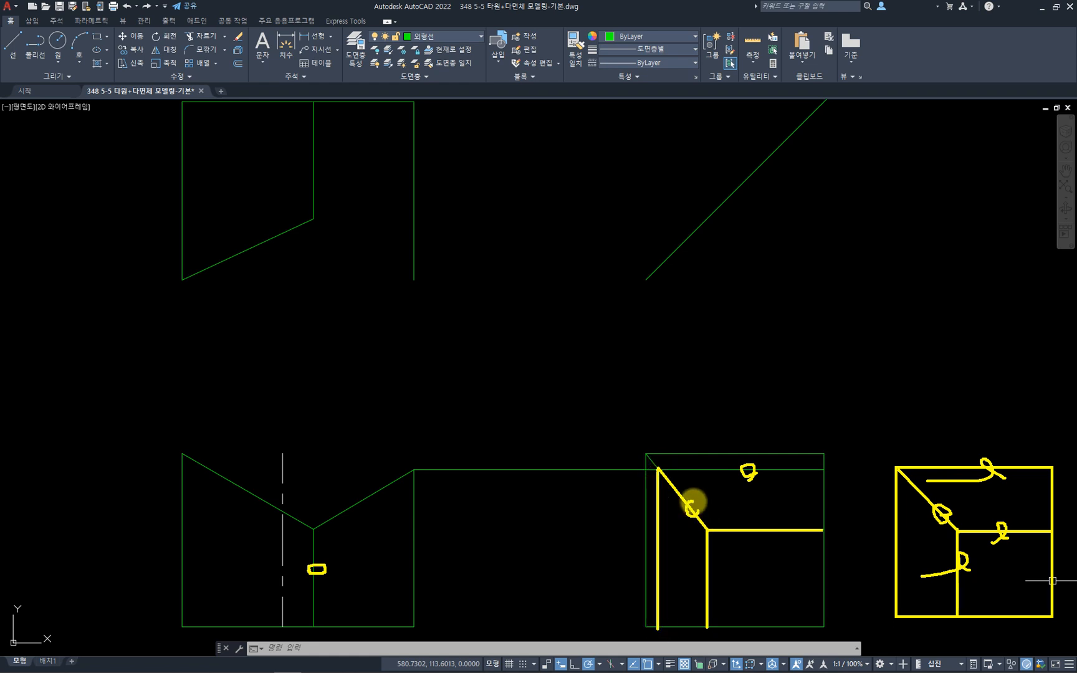
left_click_drag(693, 505, 688, 512)
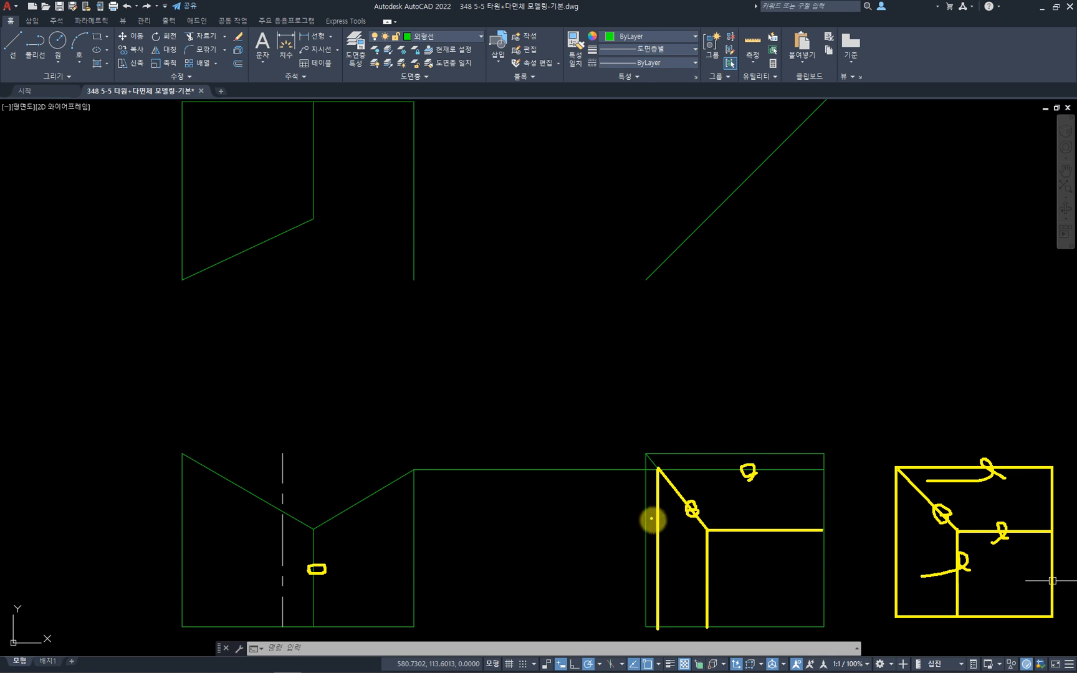
left_click_drag(653, 524, 661, 527)
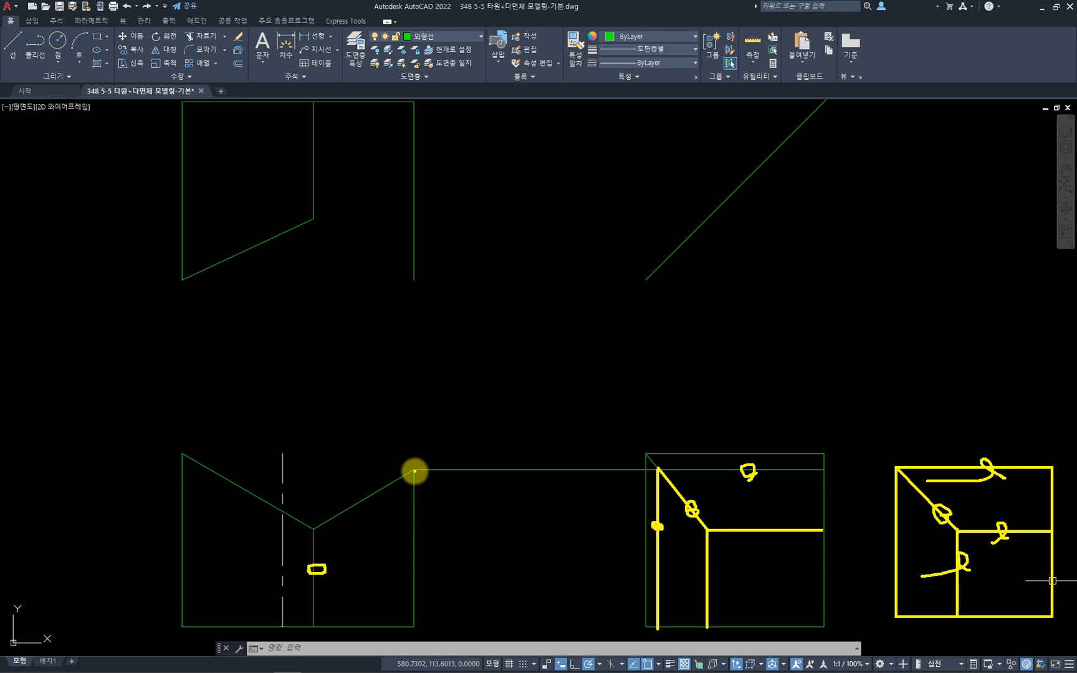
left_click_drag(413, 471, 839, 475)
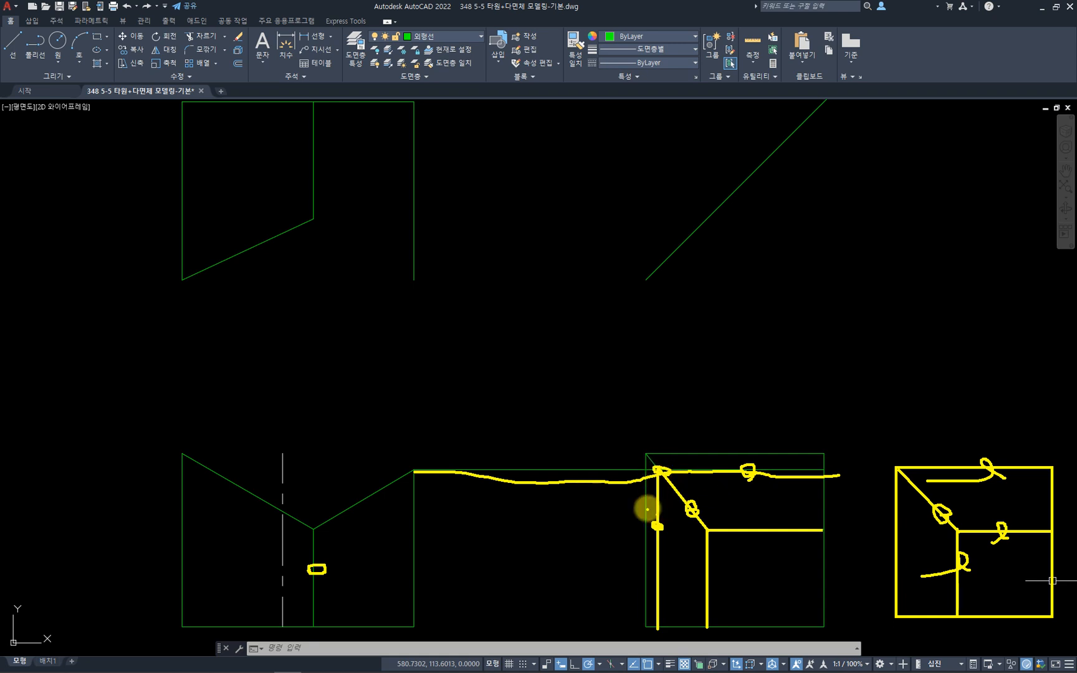
left_click_drag(645, 503, 662, 512)
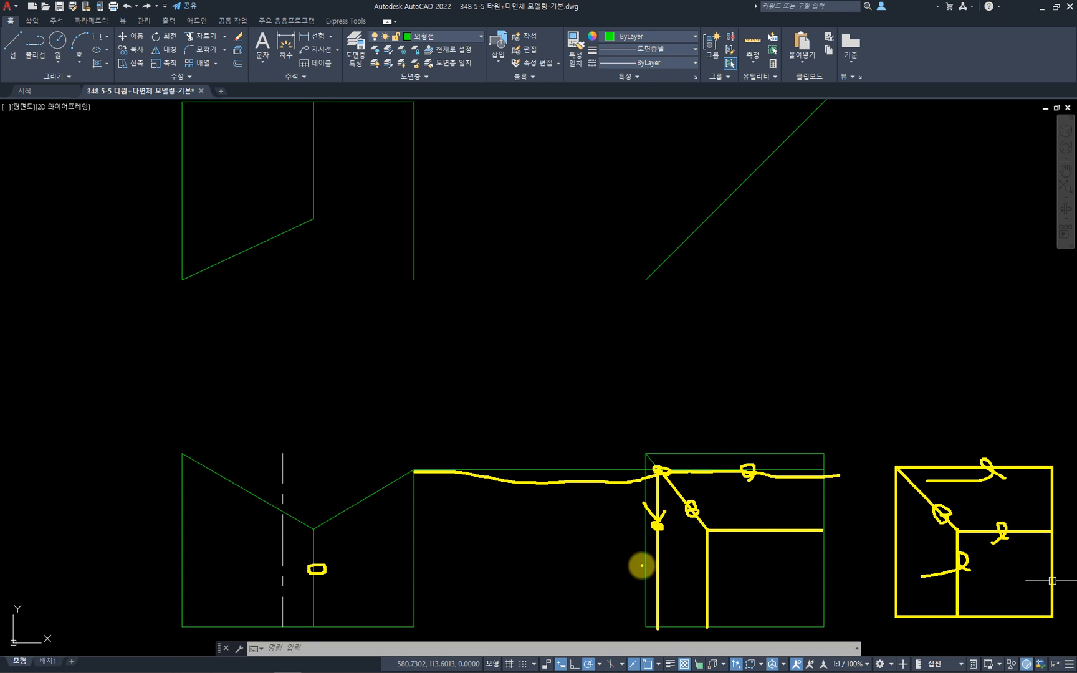
key("Escape")
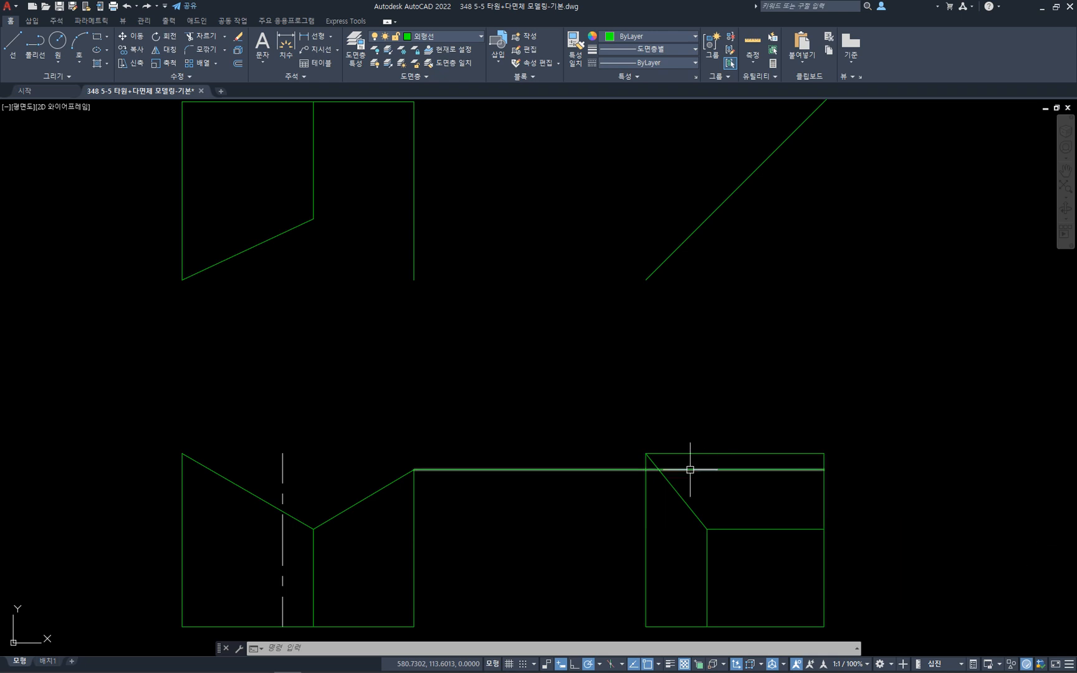
- Draw a vertical line from where the side view's diagonal crosses the horizontal projection line down to the view's bottom edge
type("l")
key("Return")
left_click(666, 470)
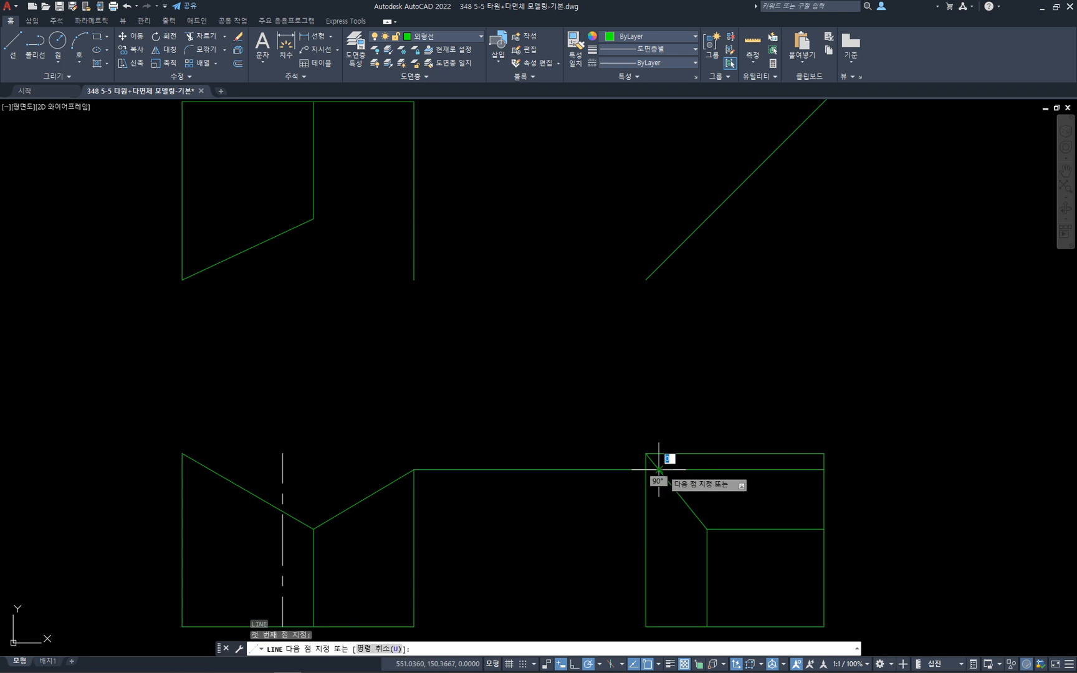
key("Escape")
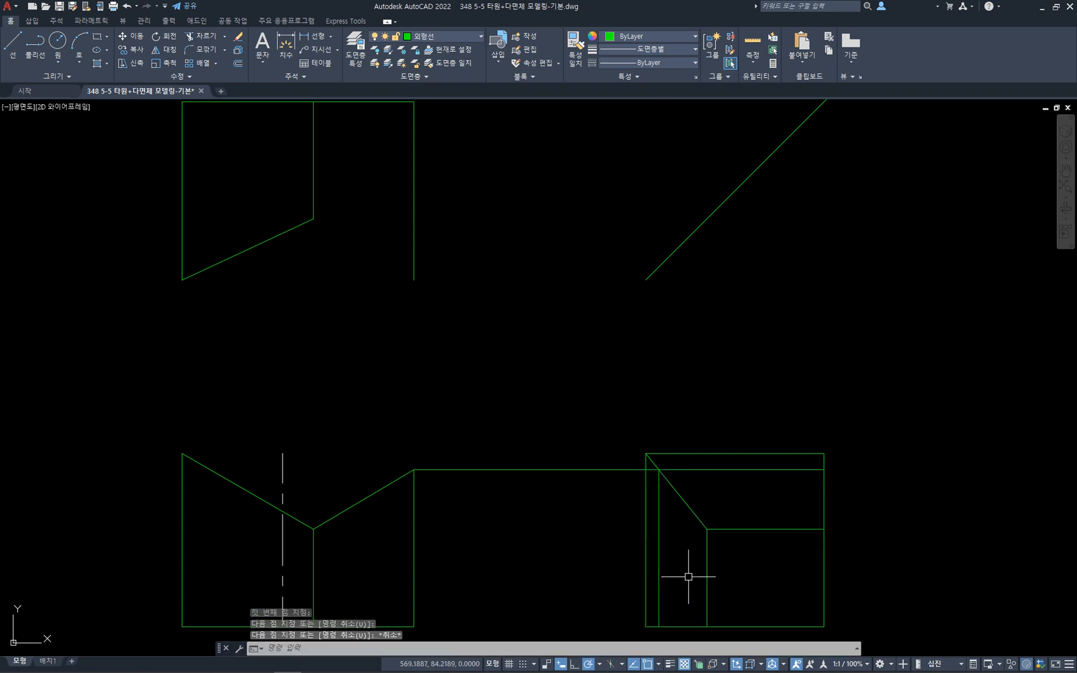
left_click(694, 469)
left_click(695, 449)
key("Escape")
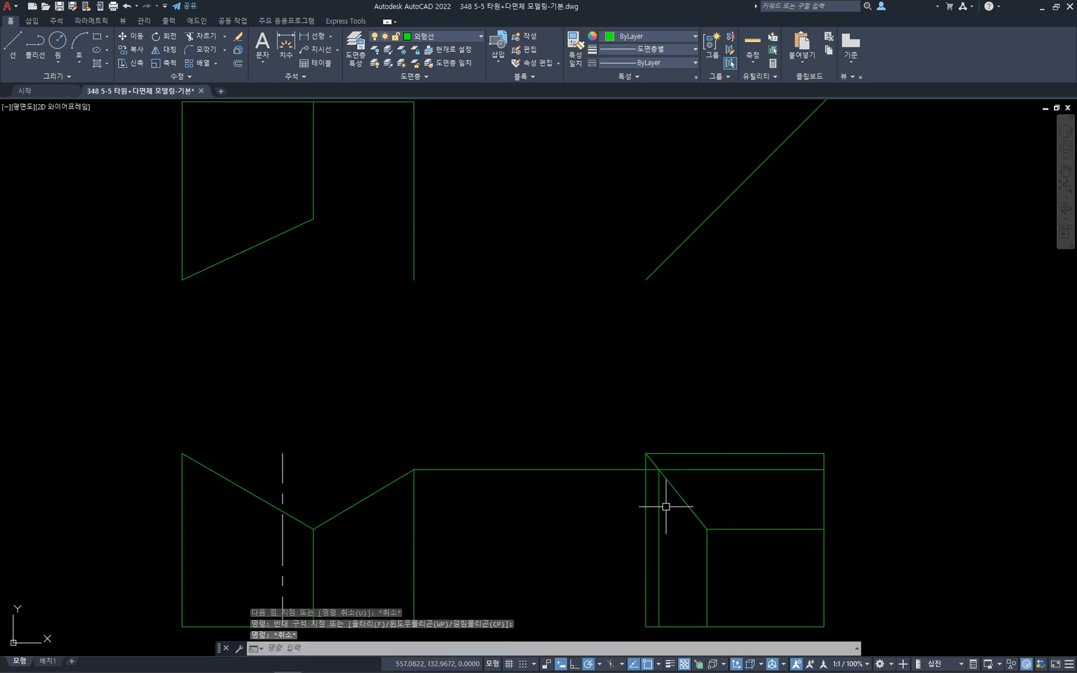
- Trim the horizontal projection line between the front view and the side view's new vertical, using that vertical as cutting edge
key("Return")
left_click(658, 505)
key("Return")
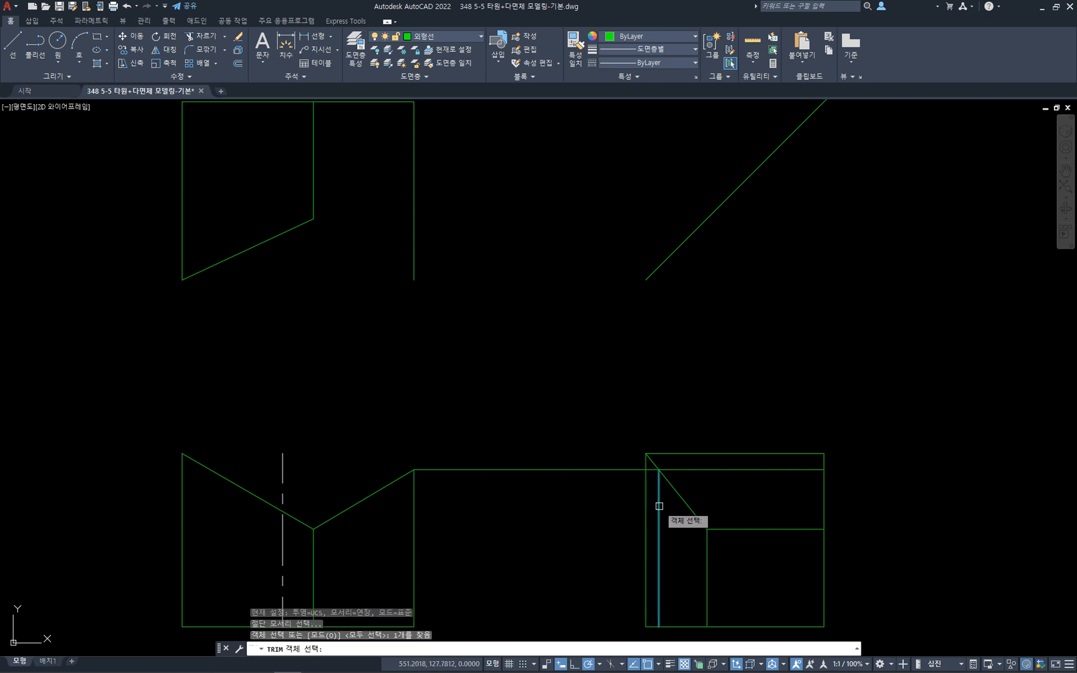
left_click(611, 473)
key("Escape")
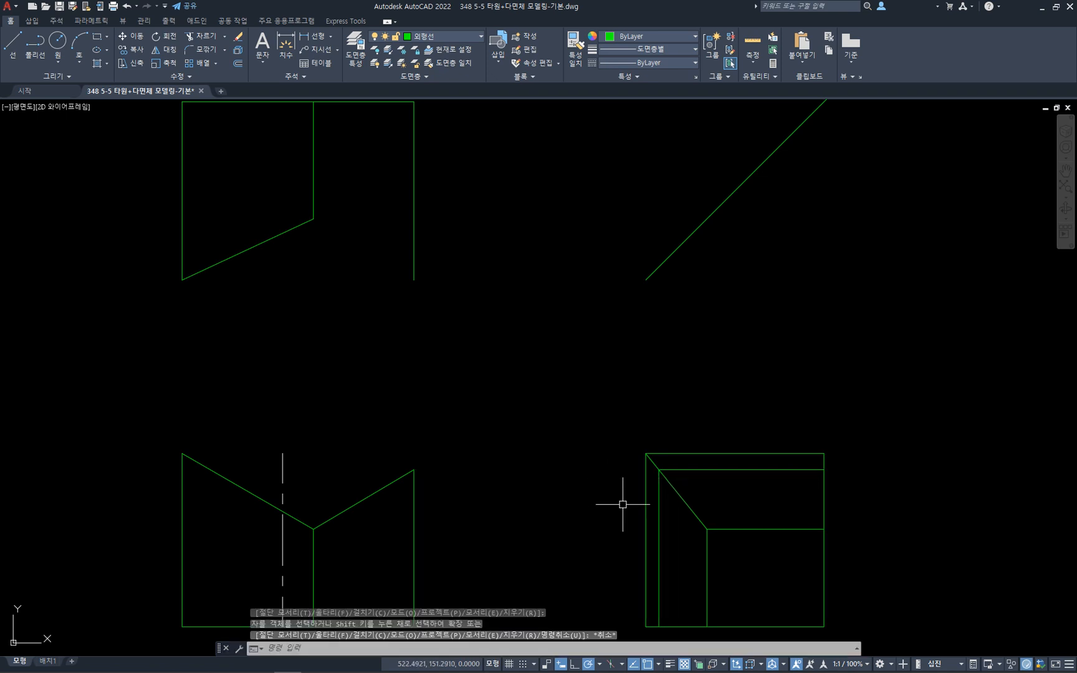
- Draw projection lines from the side view's new corner up to the 45-degree line and across to the top view's right vertical
type("l")
key("Return")
left_click(659, 483)
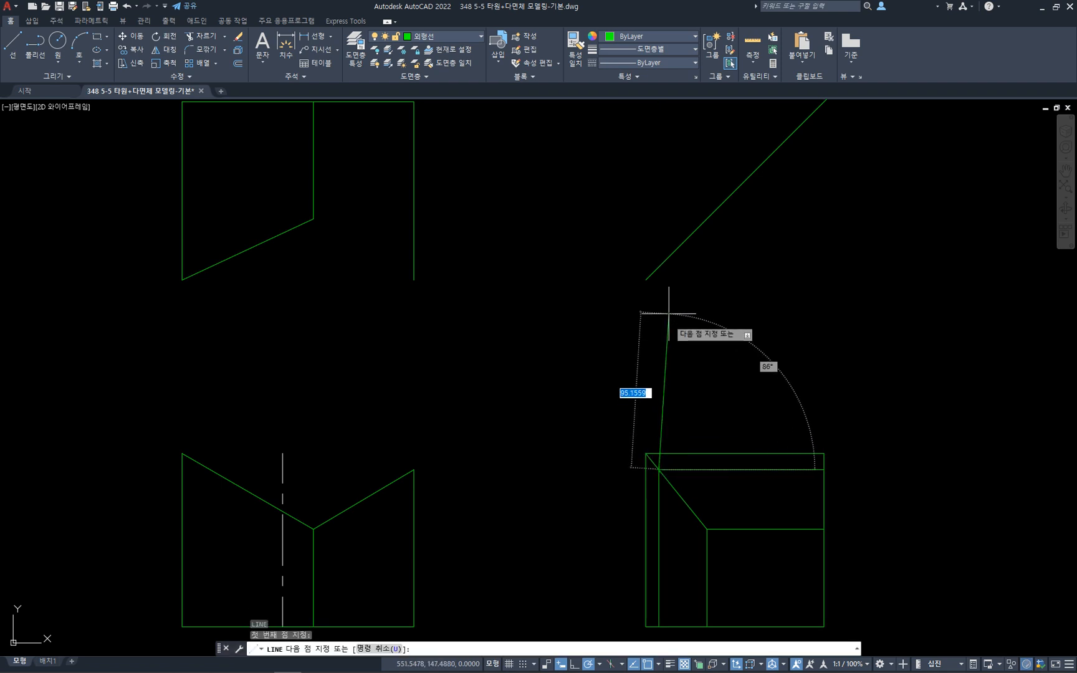
left_click(659, 267)
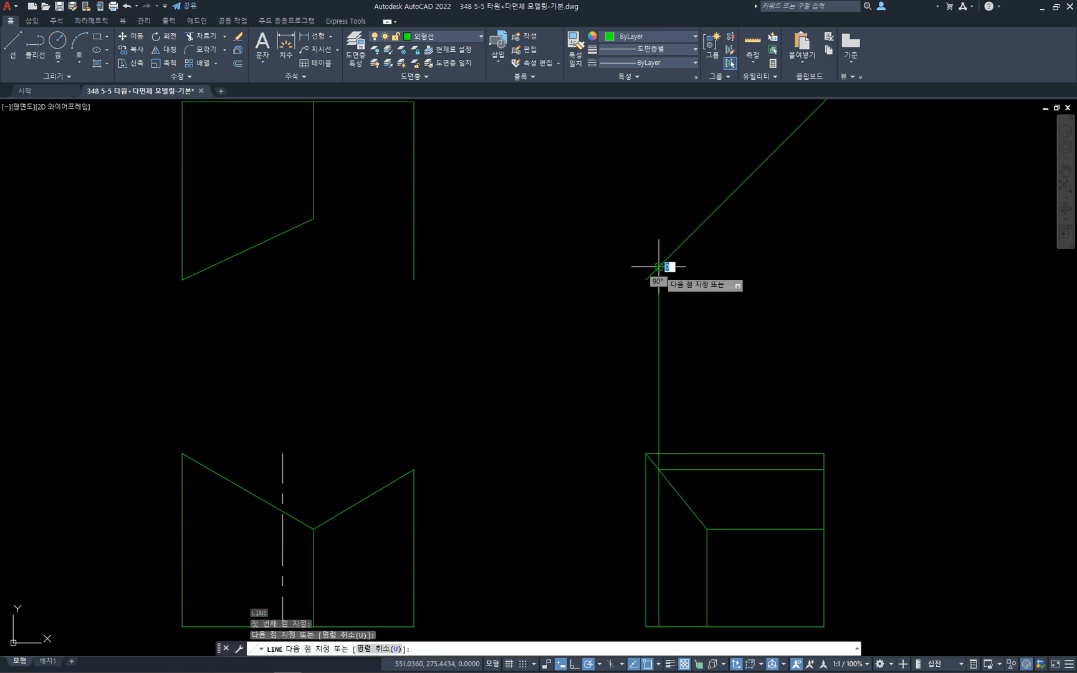
left_click(415, 268)
key("Escape")
left_click(433, 233)
left_click(415, 228)
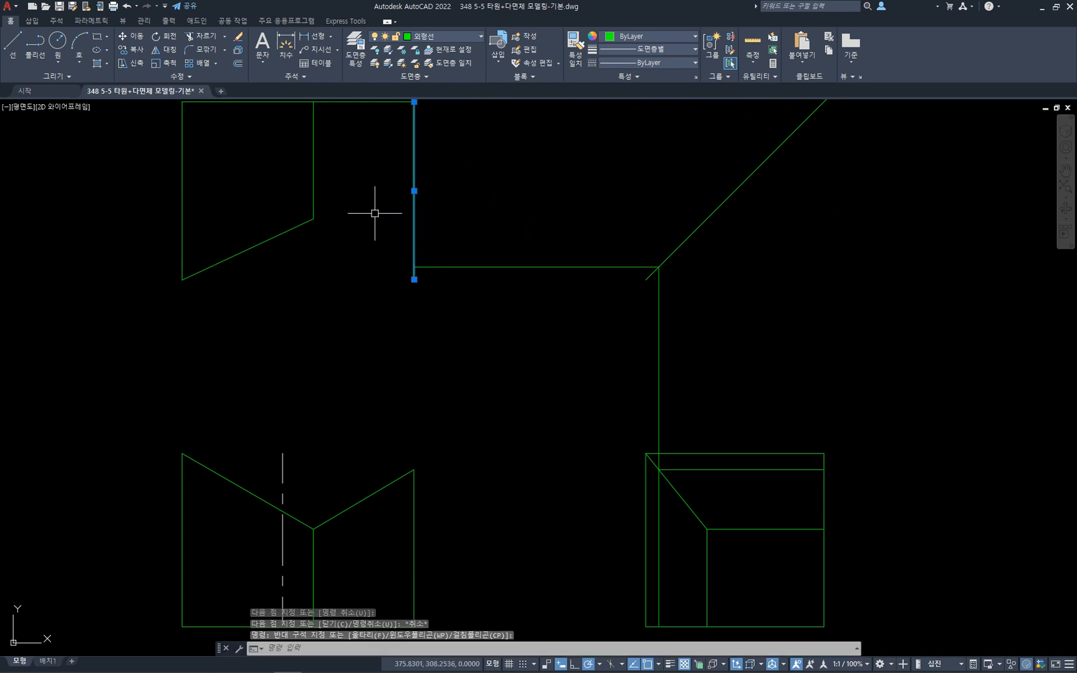
key("Escape")
- Draw a sloped line between the projected point on the top view's right vertical and the lower end of its inner vertical
key("l")
key("Return")
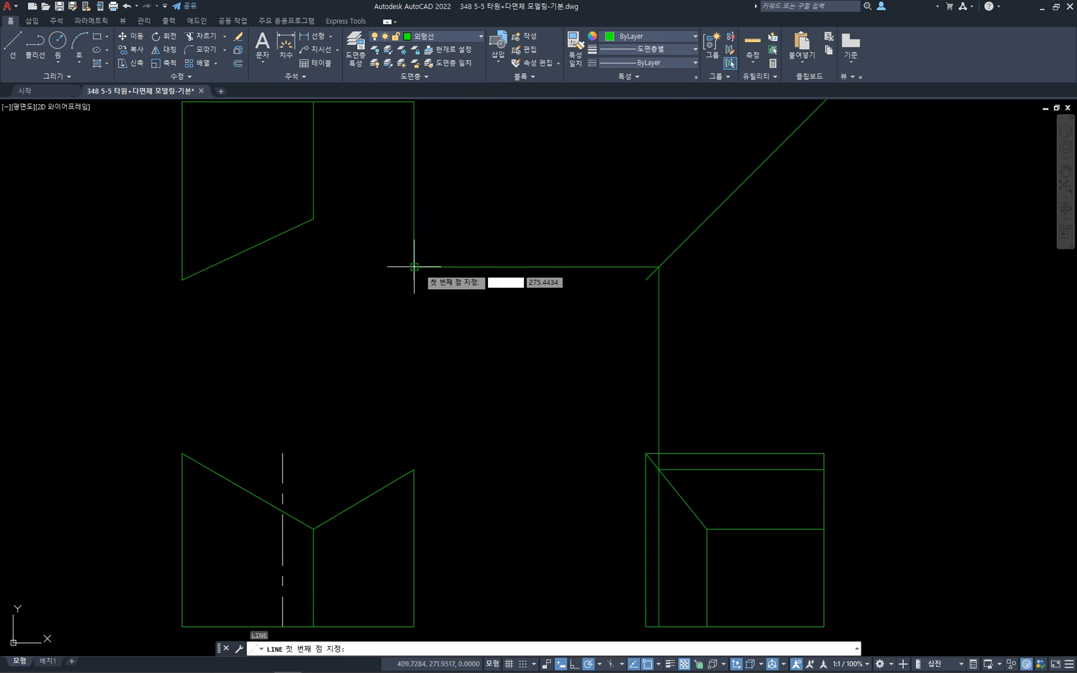
left_click(414, 267)
key("Escape")
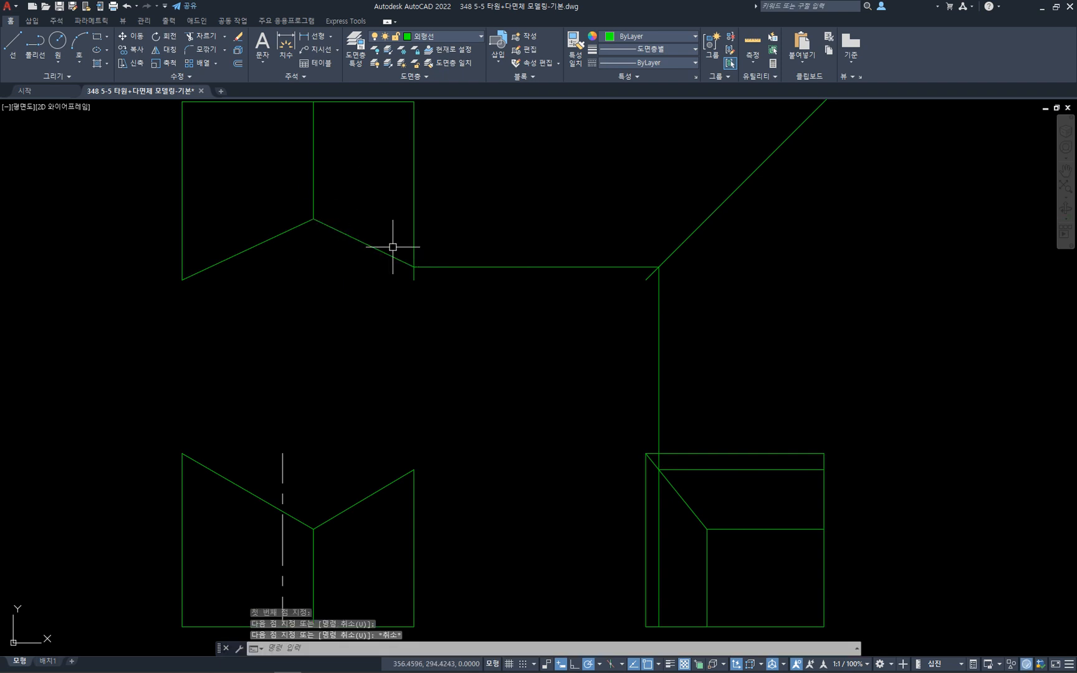
left_click(392, 244)
key("Escape")
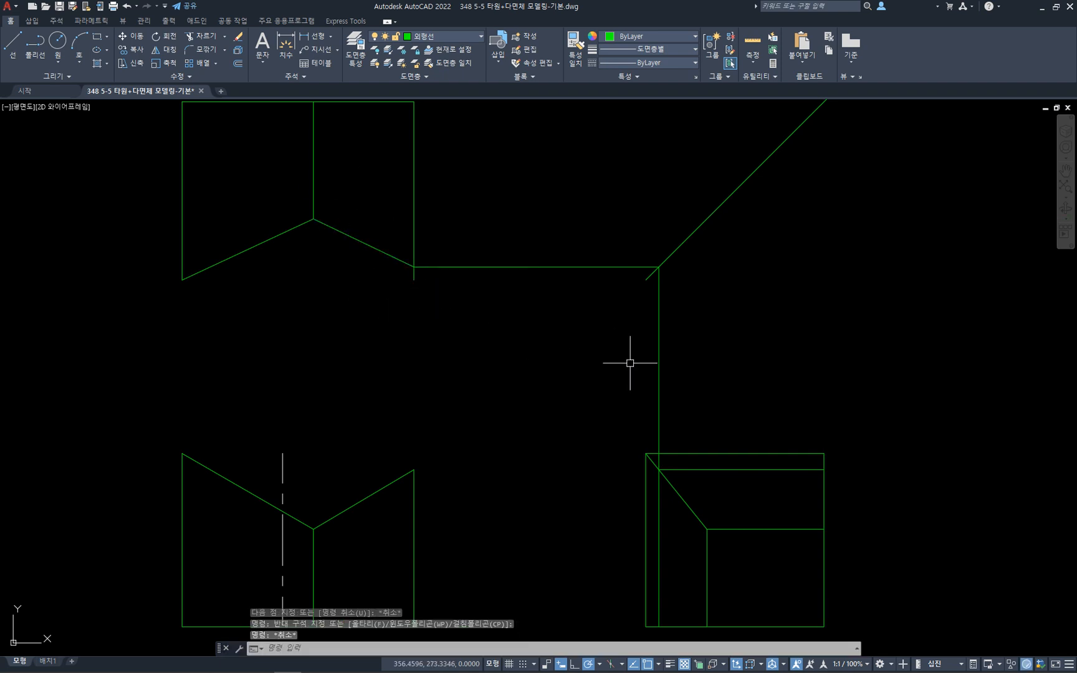
- Erase the vertical and horizontal projection lines that run from the side view to the top view
left_click(662, 361)
left_click(647, 274)
left_click(580, 312)
left_click(568, 199)
key("Delete")
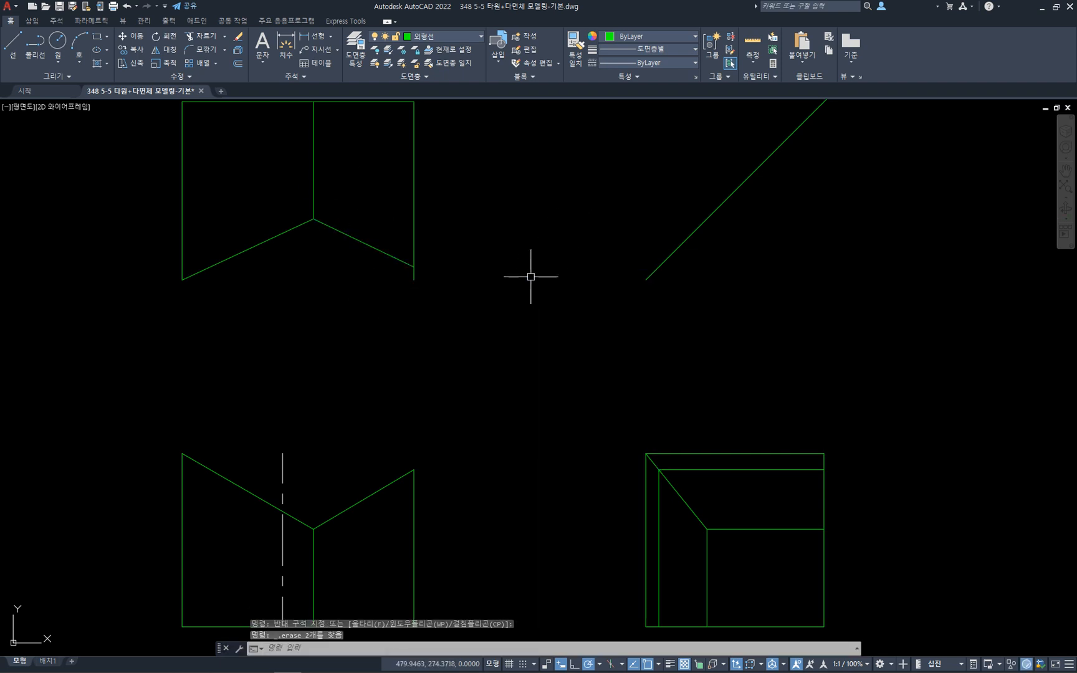
- Trim the stub of the top view's right vertical that extends below the new sloped line
type("tr")
key("Return")
left_click(390, 256)
key("Return")
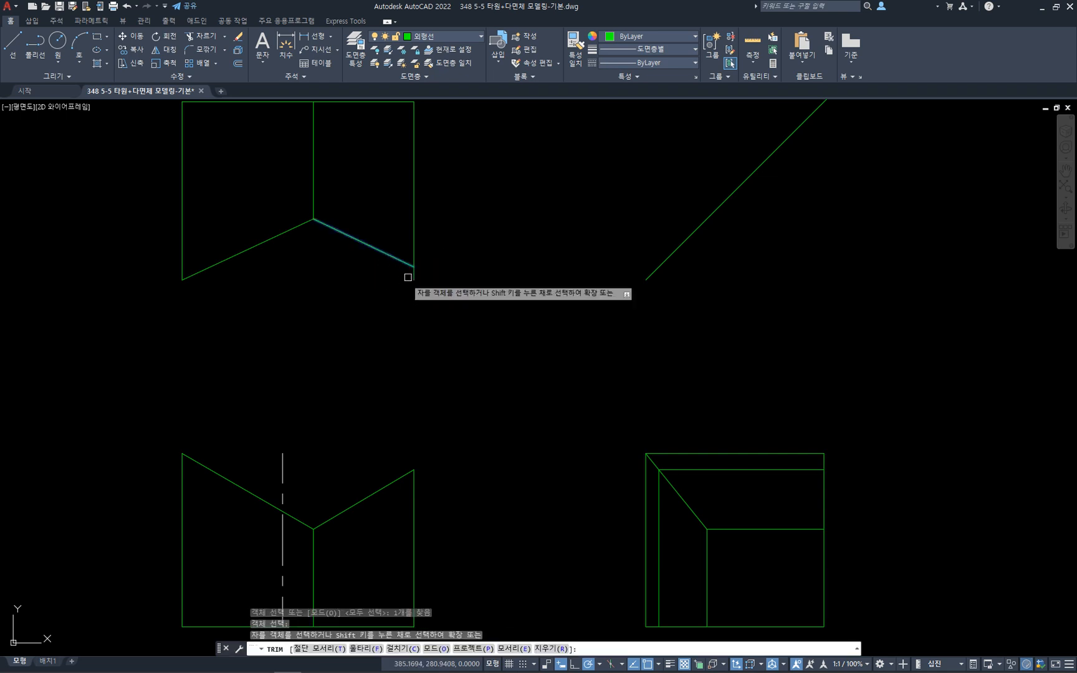
key("Escape")
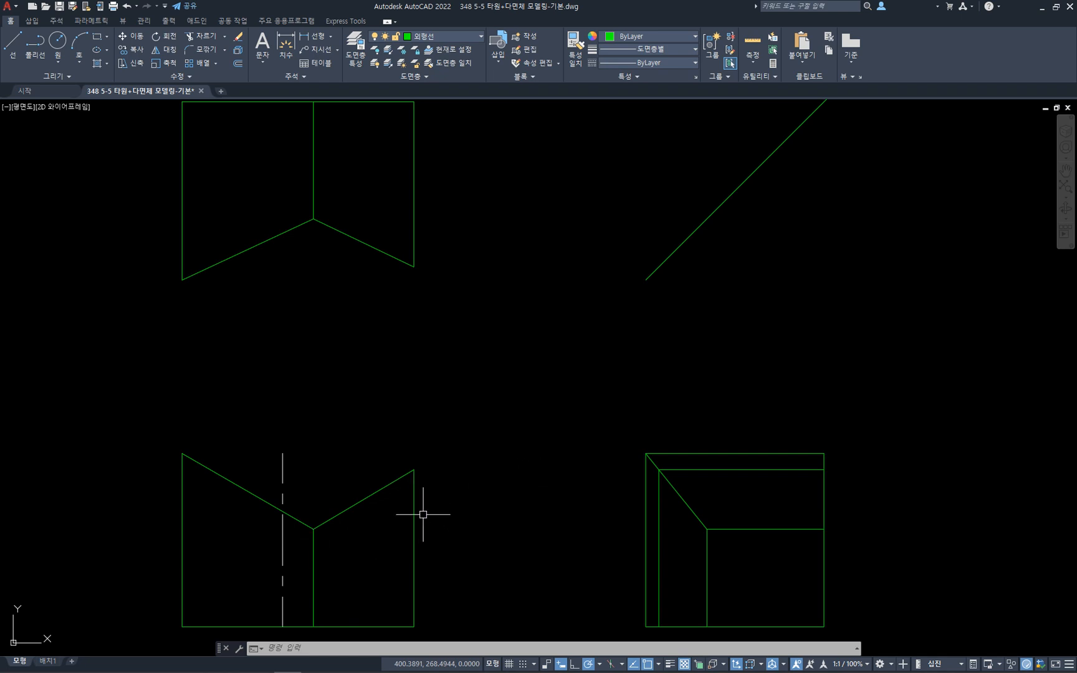
- Compare the right verticals of the front and top views with the side view's matching outer vertical and horizontal by highlighting them together
left_click(414, 486)
left_click(435, 247)
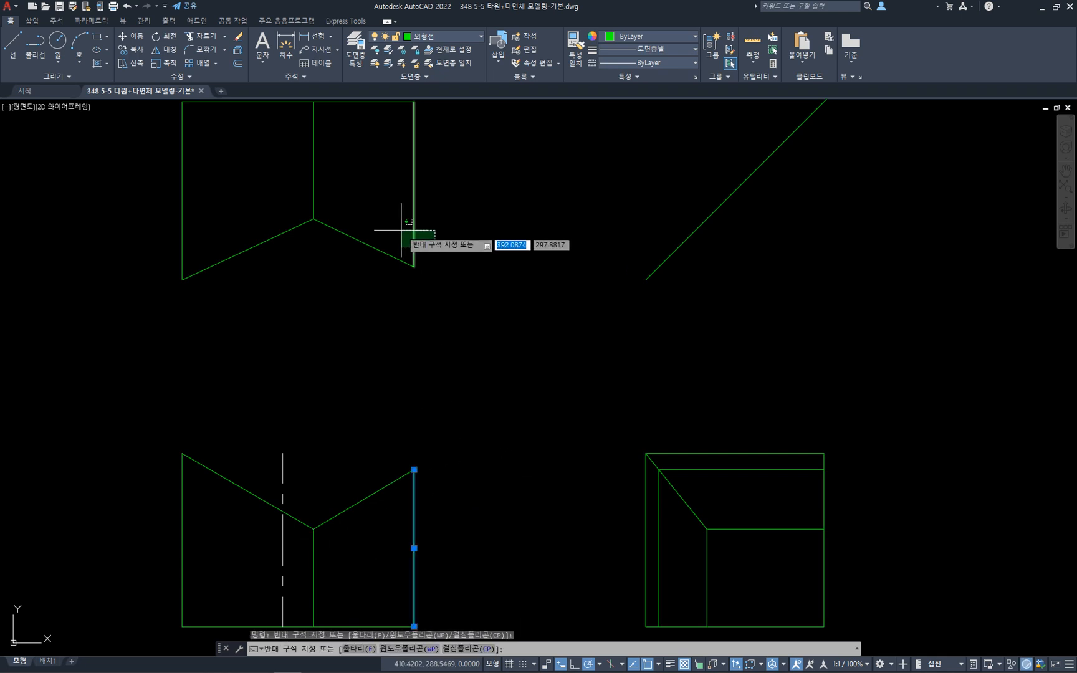
left_click(401, 230)
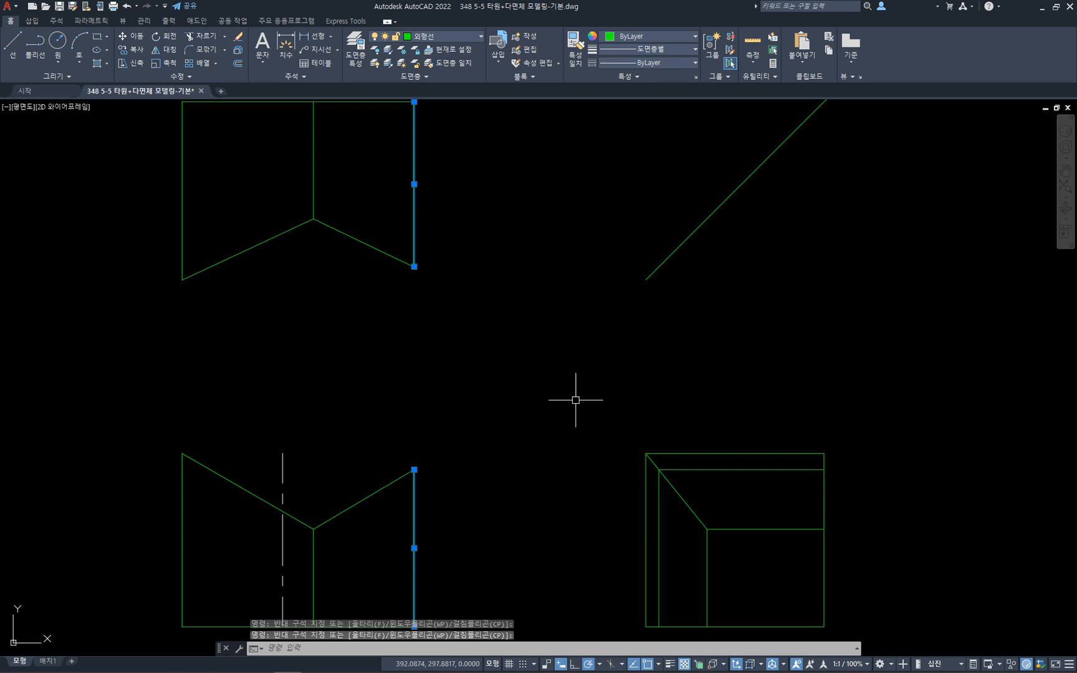
left_click(733, 470)
left_click(659, 515)
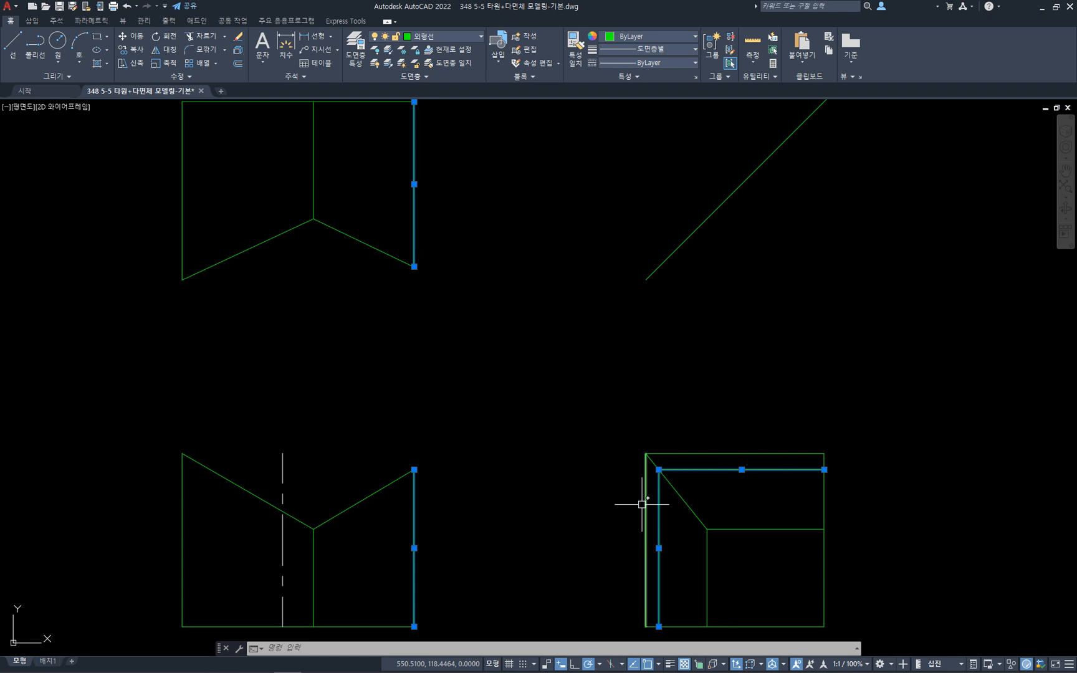
key("Escape")
- Move the side view's innermost vertical and horizontal lines to the 숨은선 layer
left_click(715, 576)
left_click(694, 563)
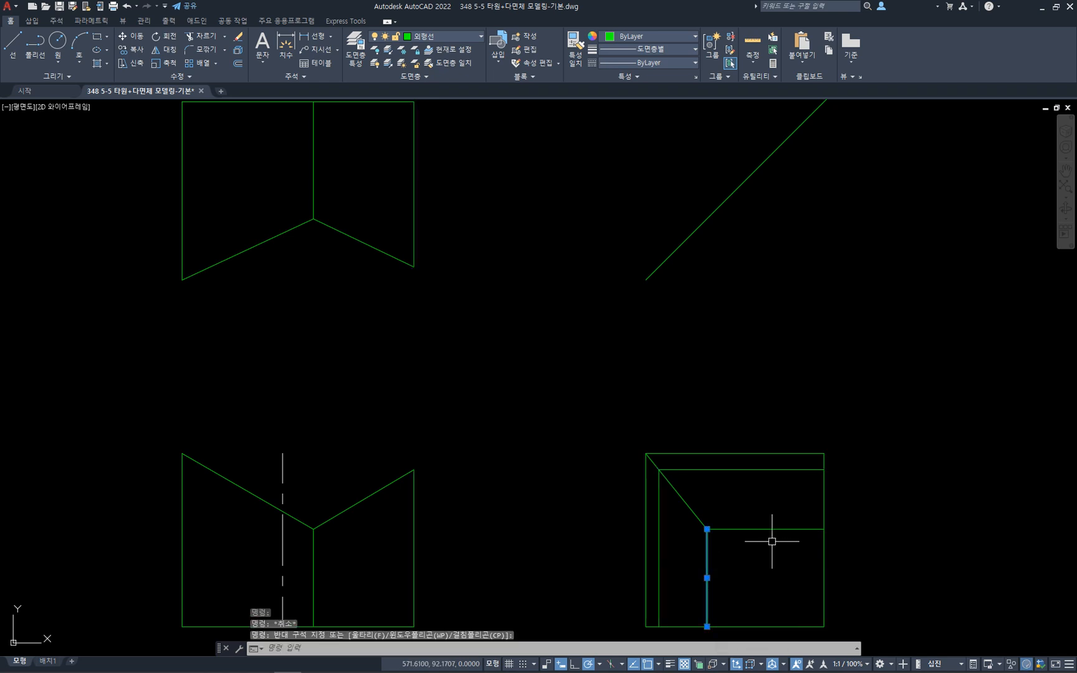
left_click(772, 541)
left_click(756, 508)
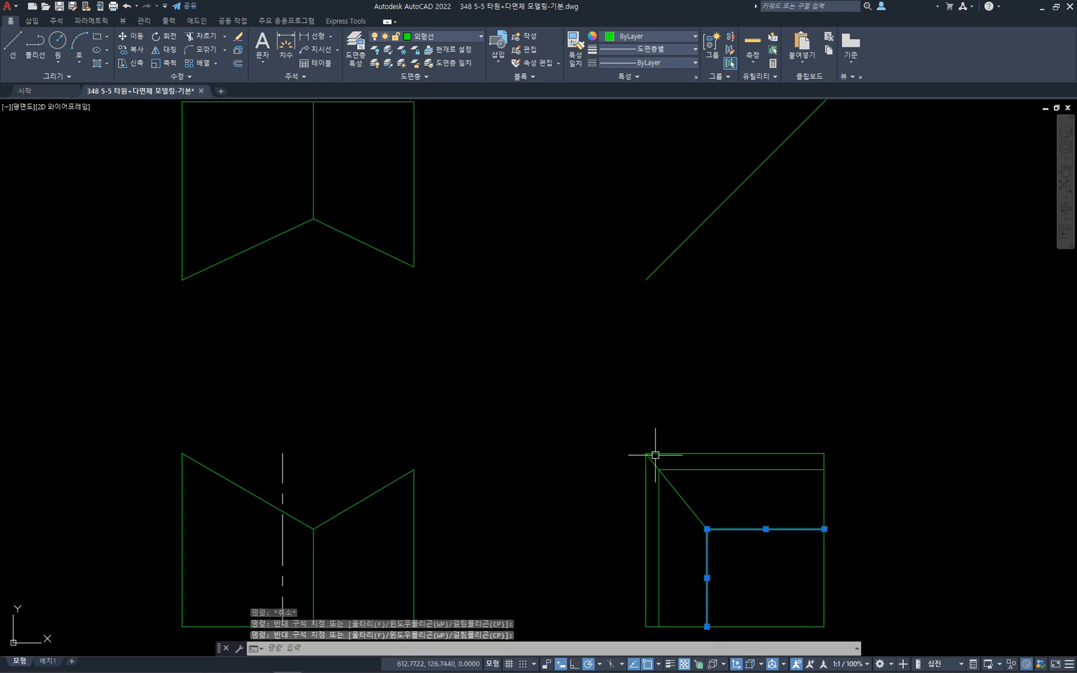
left_click(472, 37)
left_click(429, 104)
key("Escape")
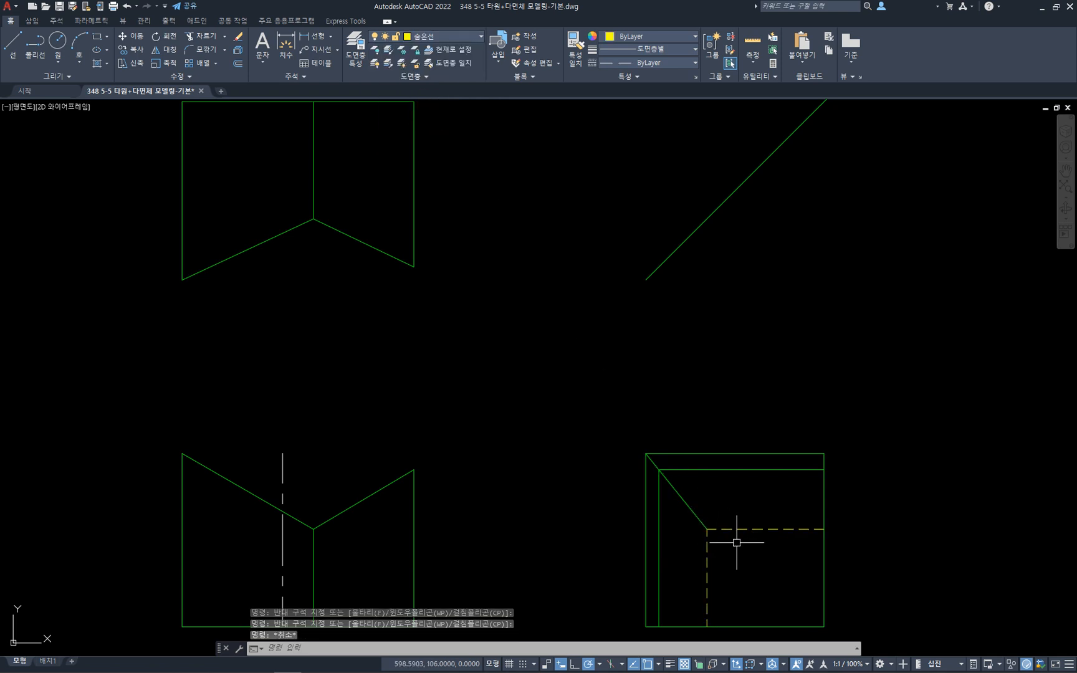
- Break the side view's diagonal at the corner where the inner vertical and inner horizontal outline edges meet
left_click(693, 518)
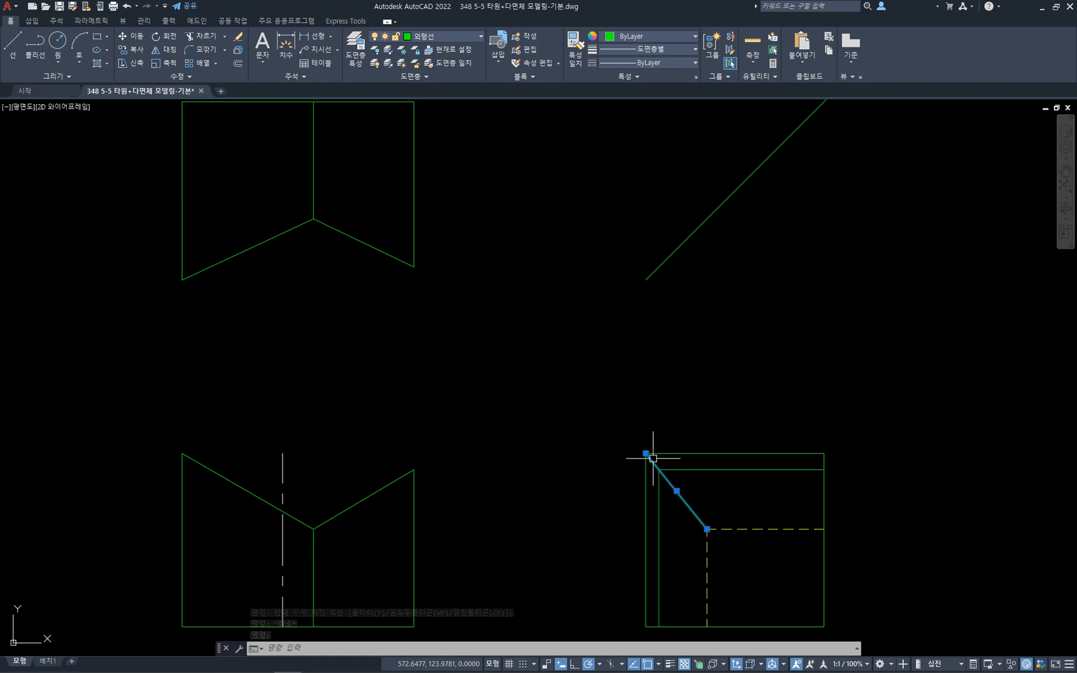
key("Escape")
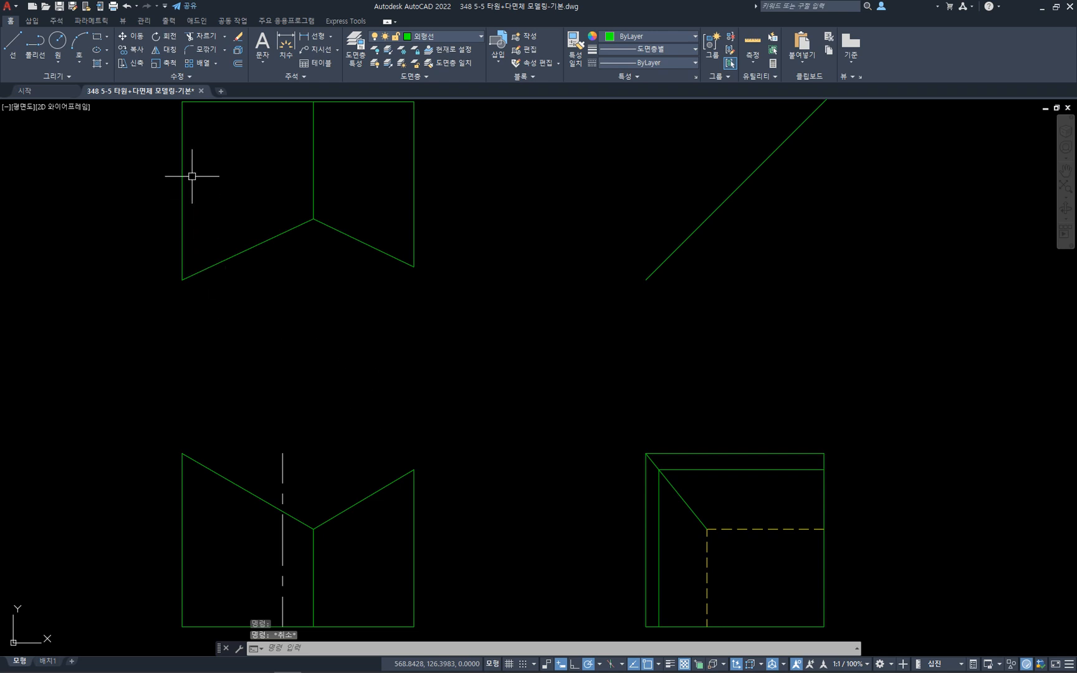
left_click(184, 76)
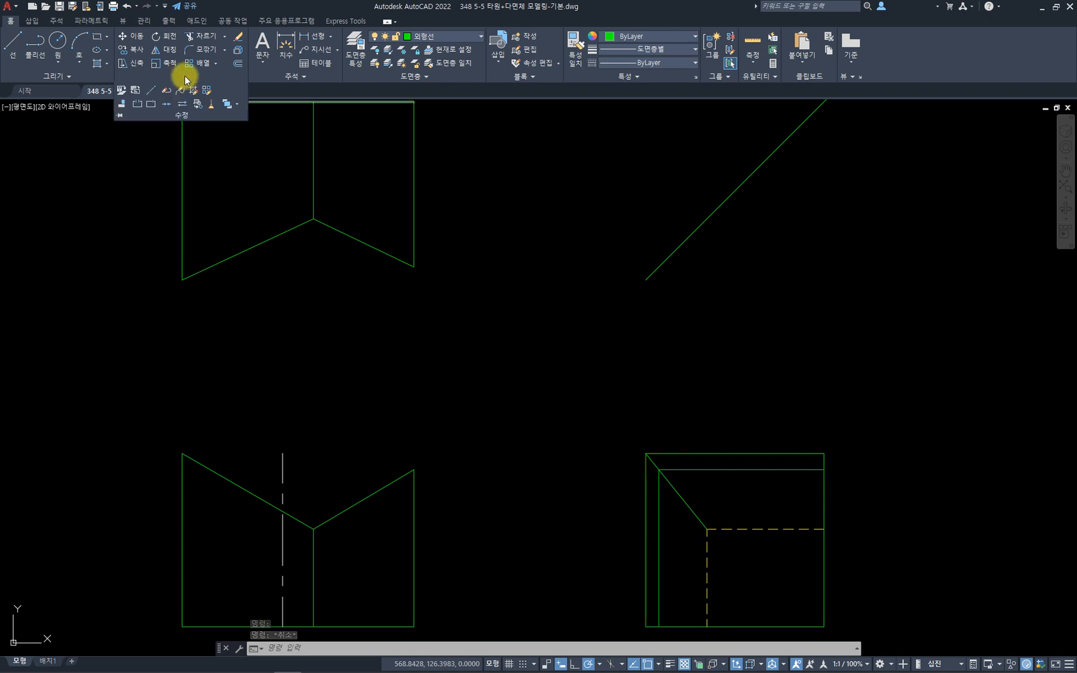
left_click(149, 103)
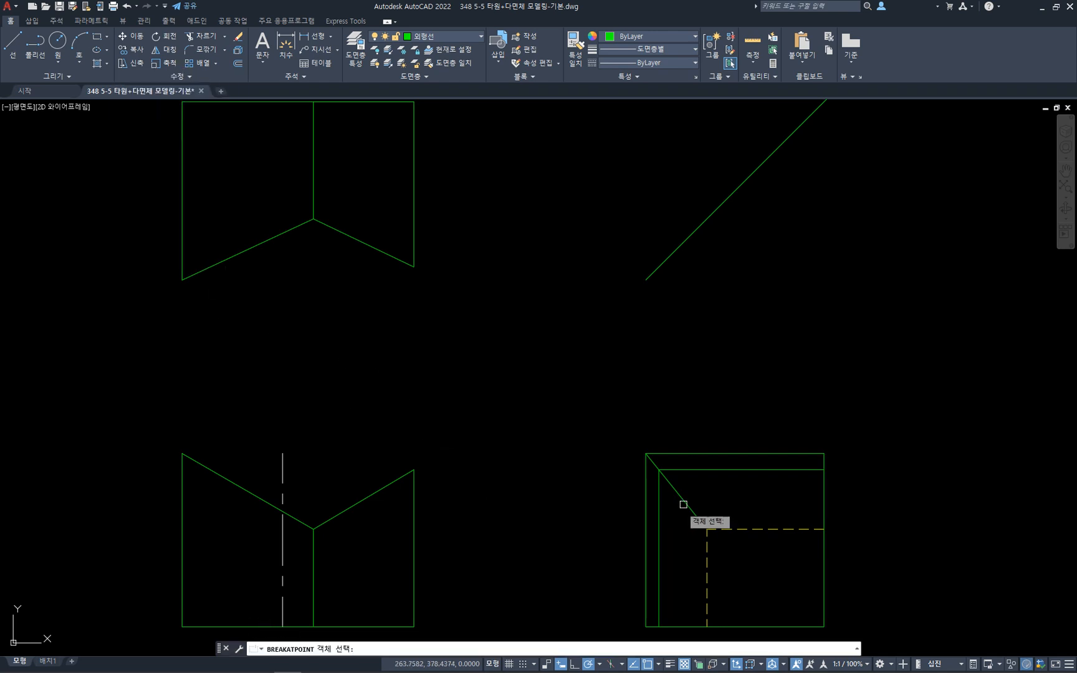
left_click(664, 480)
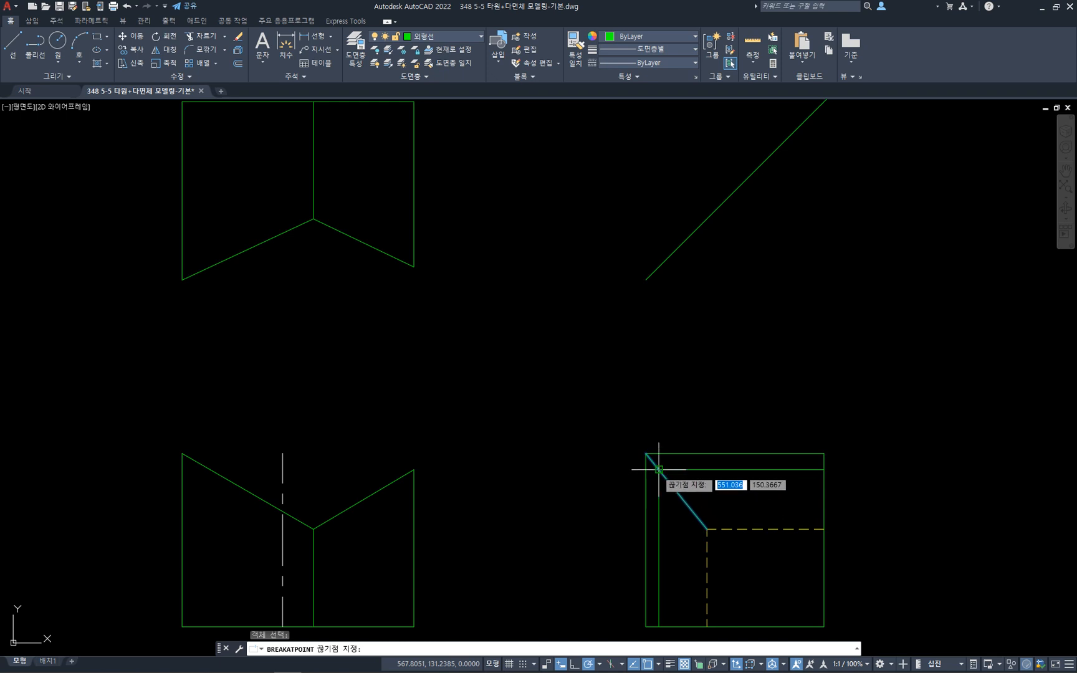
left_click(659, 470)
left_click(678, 496)
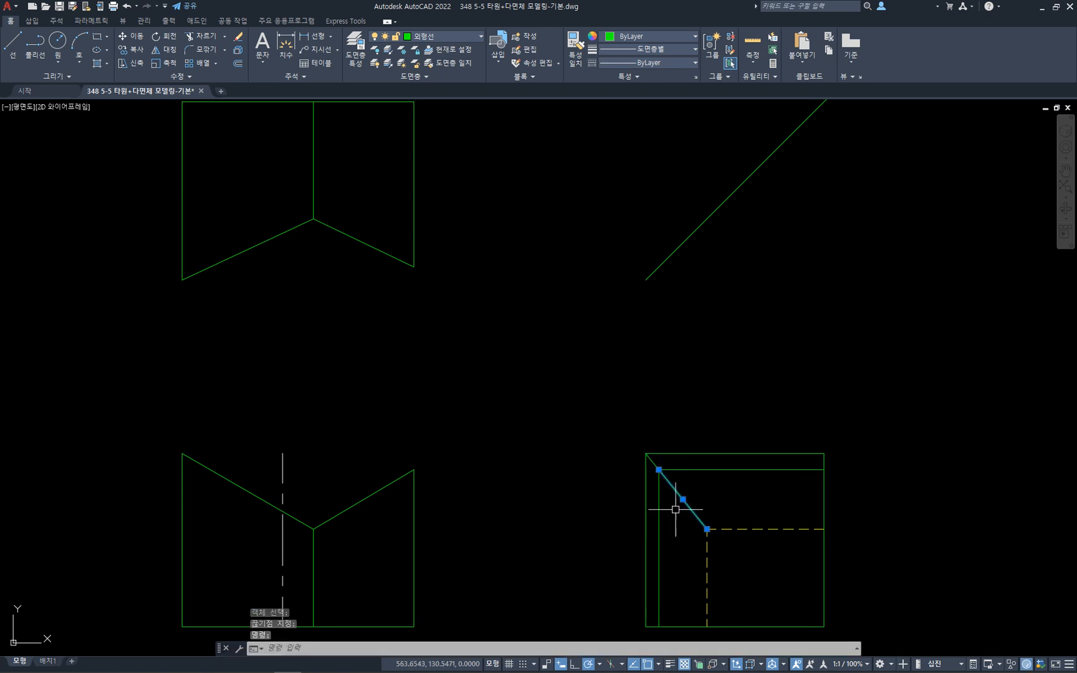
key("Escape")
key("Escape")
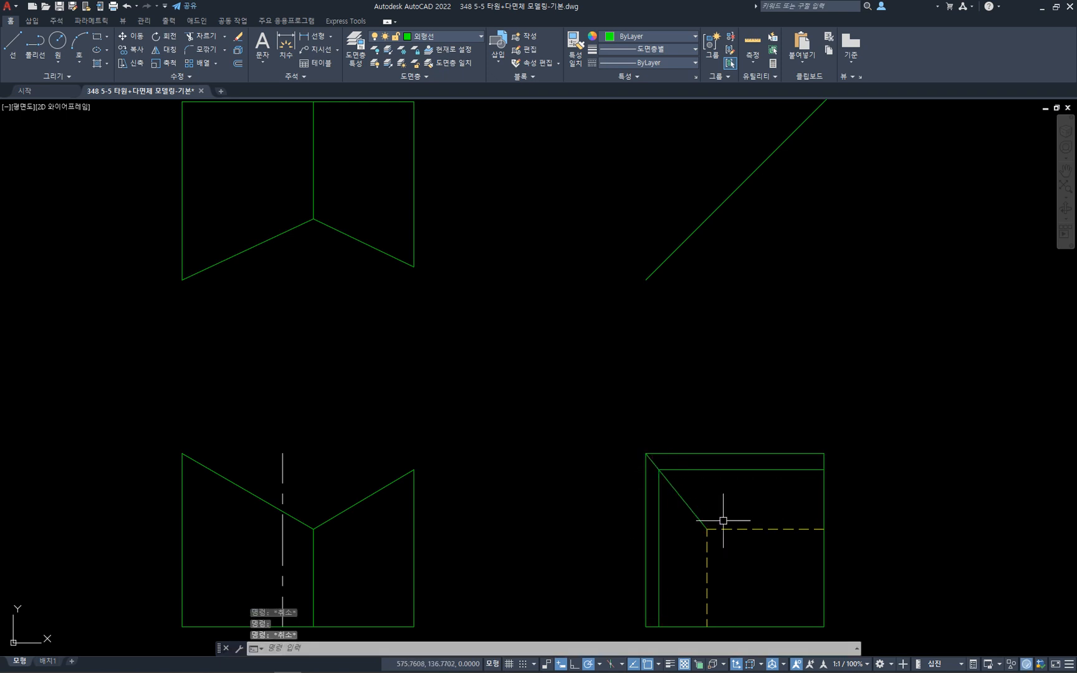
- Match the inner segment of the side view's broken diagonal to the dashed 숨은선 line's properties and highlight the hidden edges together
type("a")
key("Return")
left_click(727, 530)
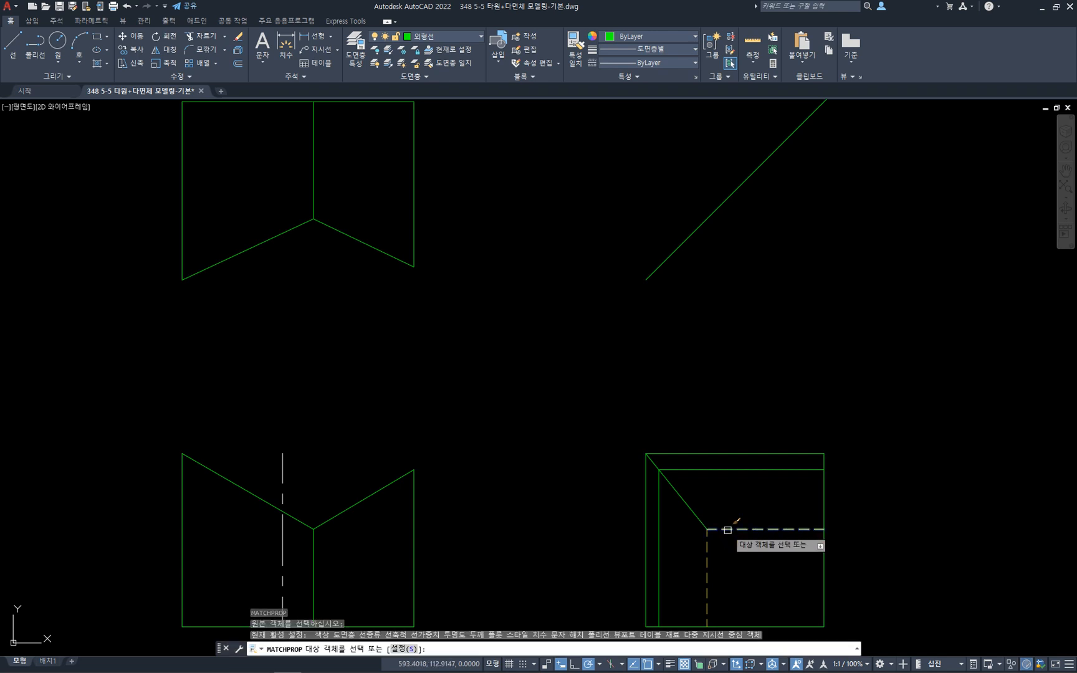
left_click(692, 515)
key("Return")
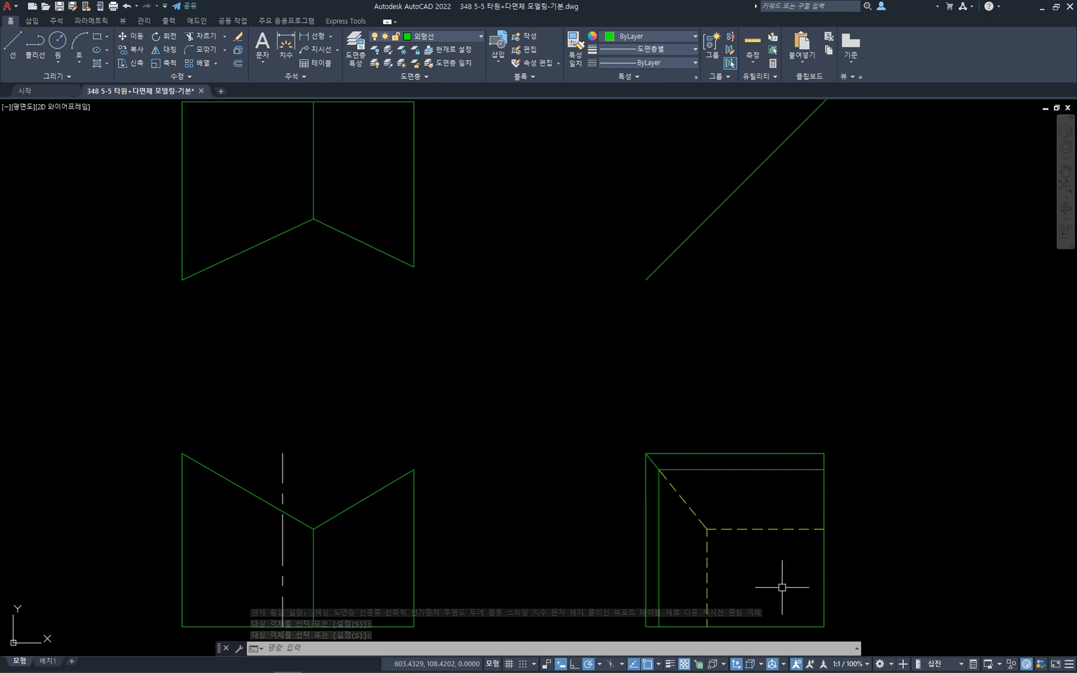
left_click(739, 565)
left_click(694, 494)
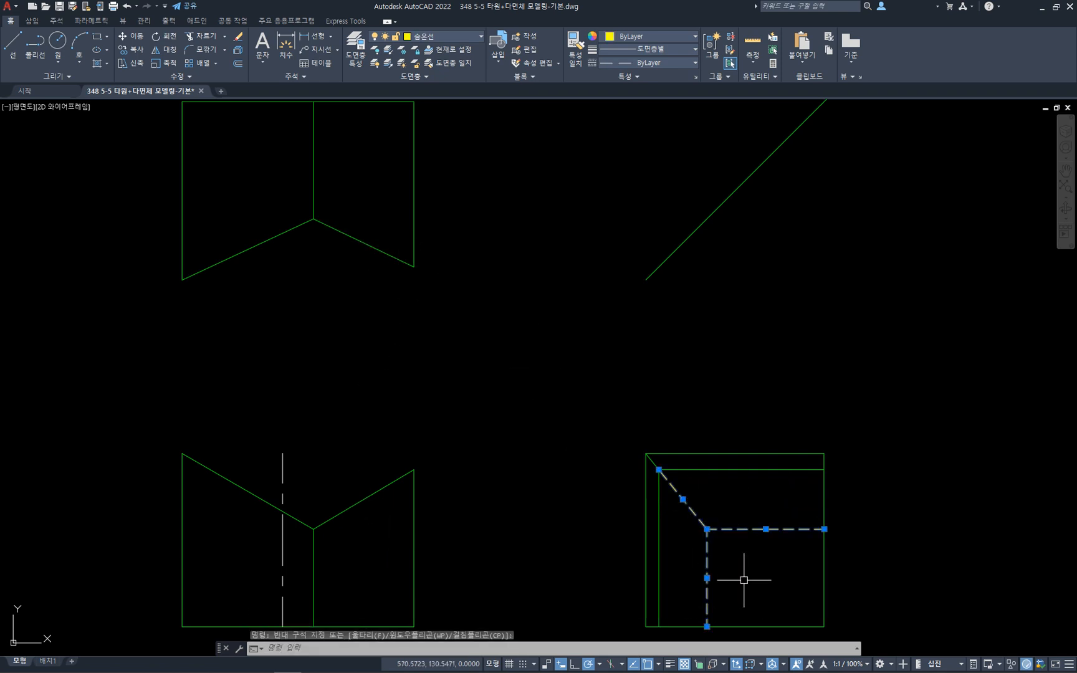
key("Escape")
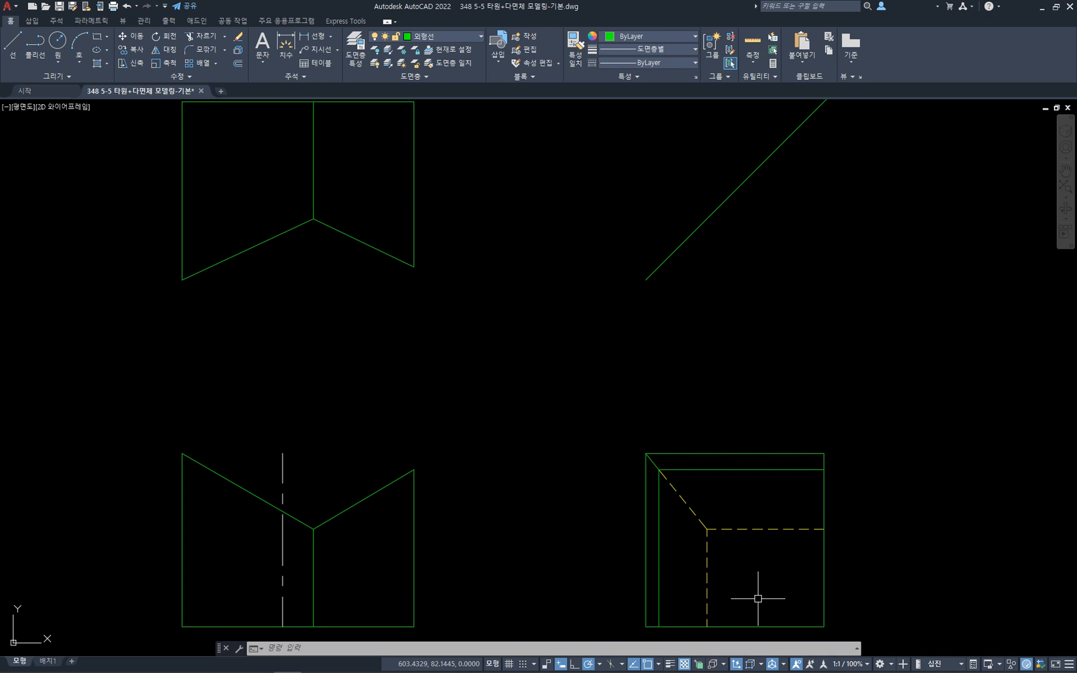
- Draw a circle of radius 33 centred where the front view's centerline meets the base line
left_click(298, 539)
left_click(260, 539)
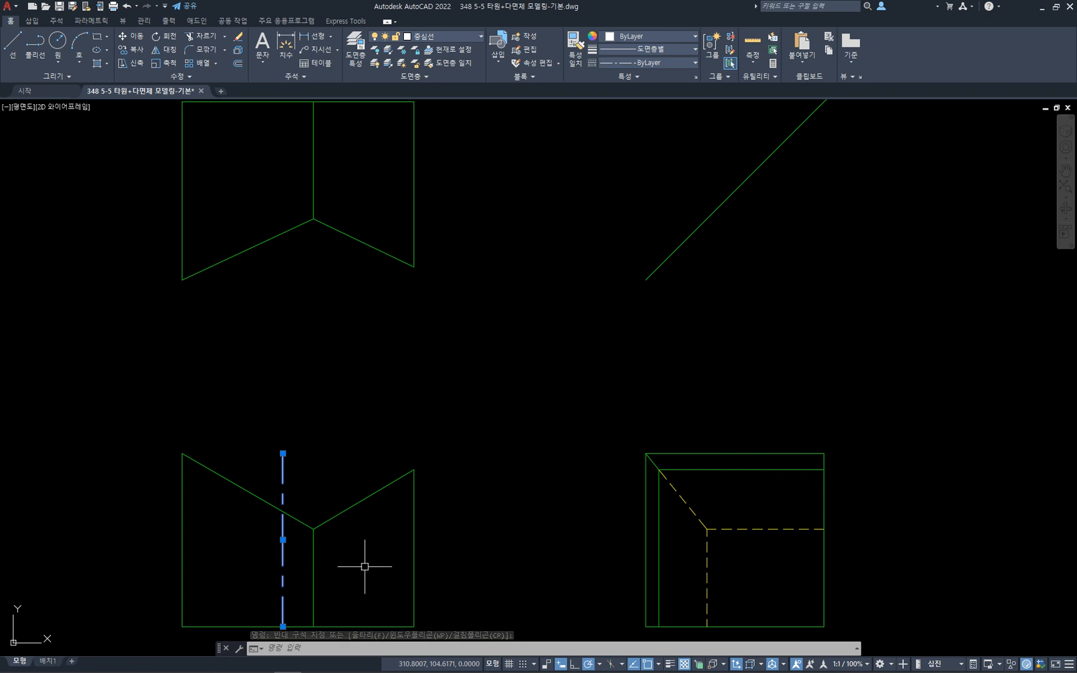
key("Escape")
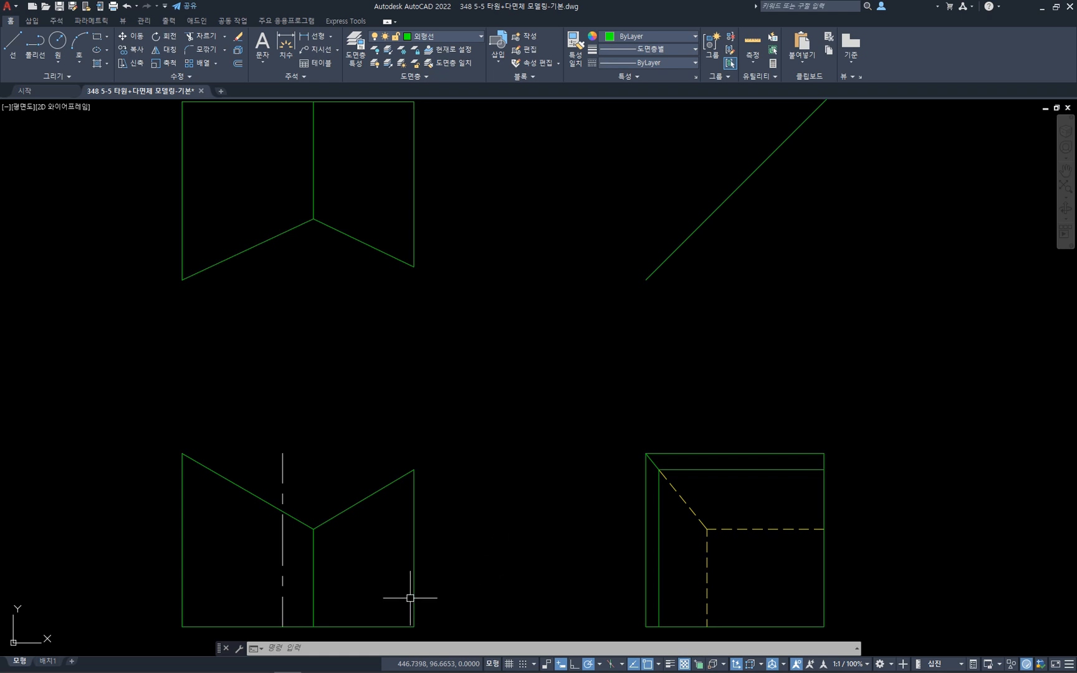
mouse_move(363, 597)
middle_mouse_down()
mouse_move(439, 516)
mouse_move(514, 464)
middle_mouse_up()
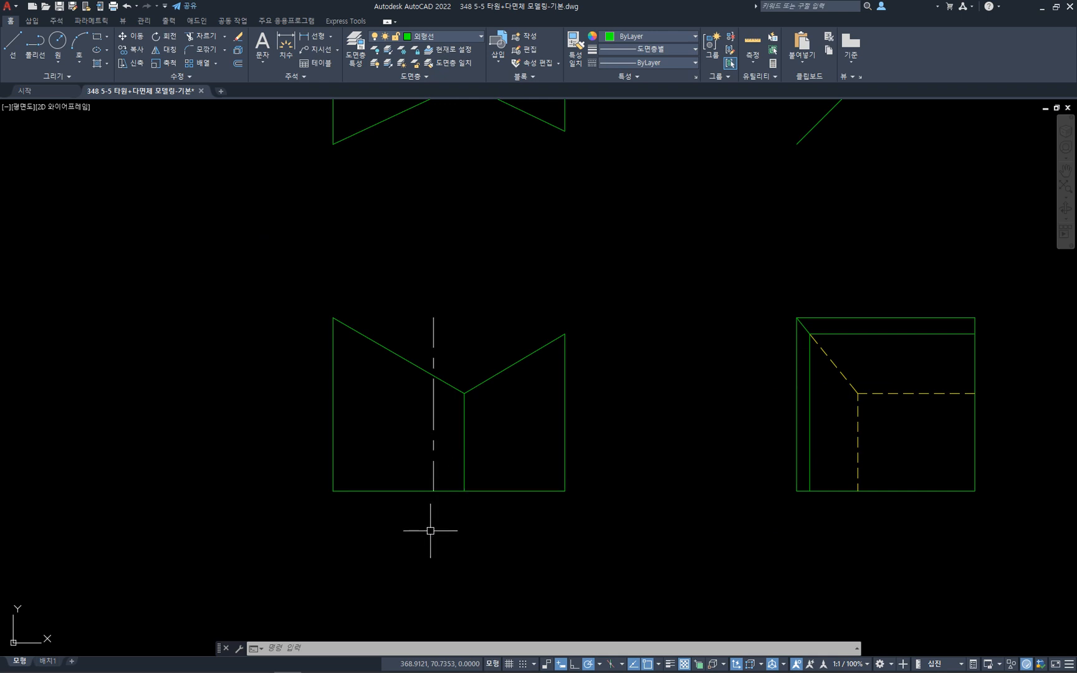
type("c")
key("Return")
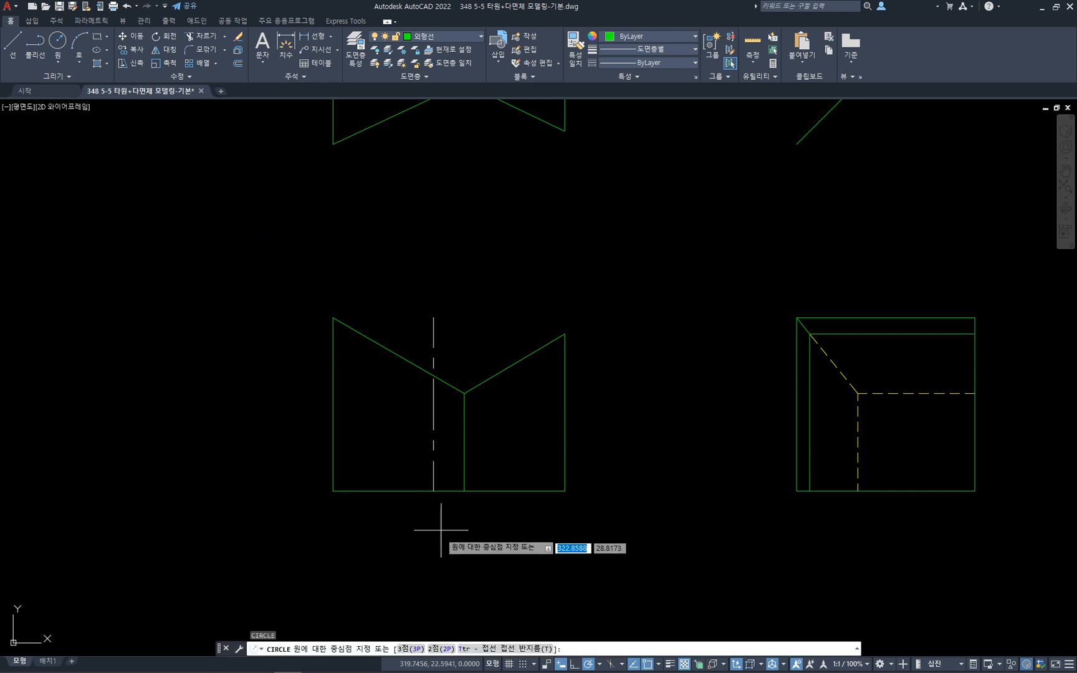
left_click(434, 491)
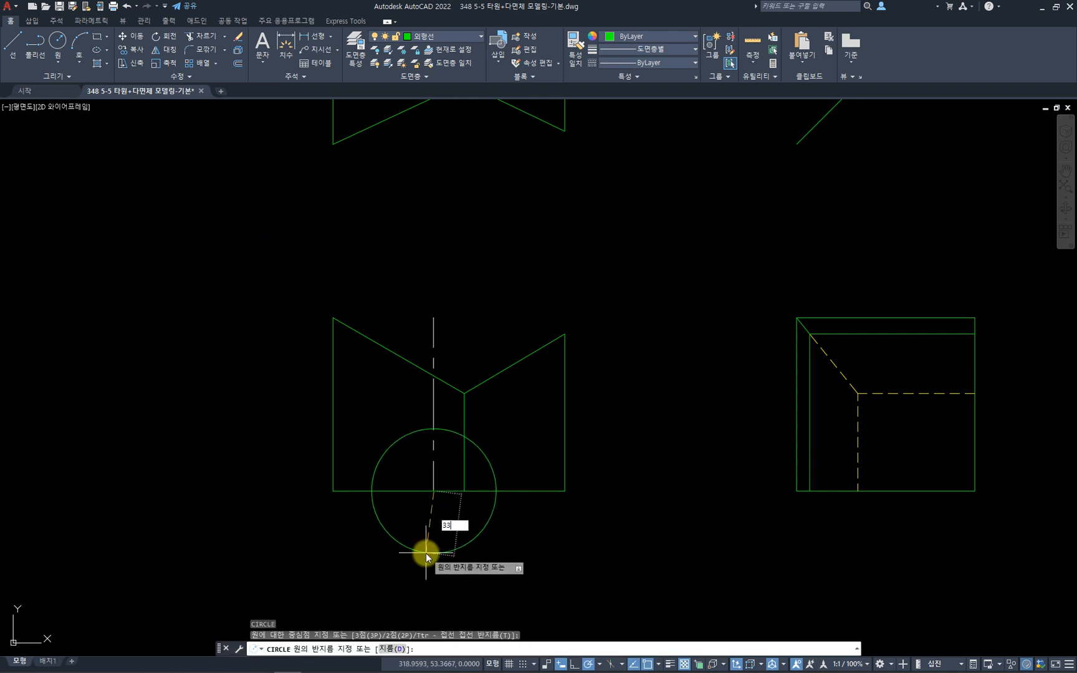
key("Return")
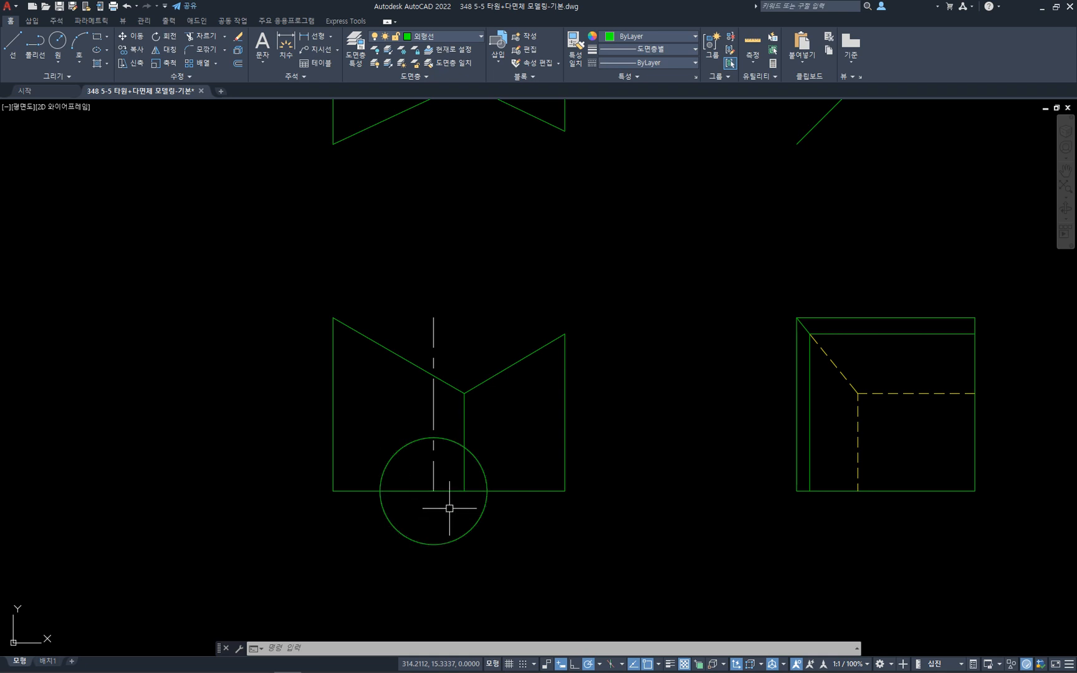
- Try trimming the circle against the front view's inner vertical and base line with extended edges, and undo the trim
type("tr")
key("Return")
left_click(468, 478)
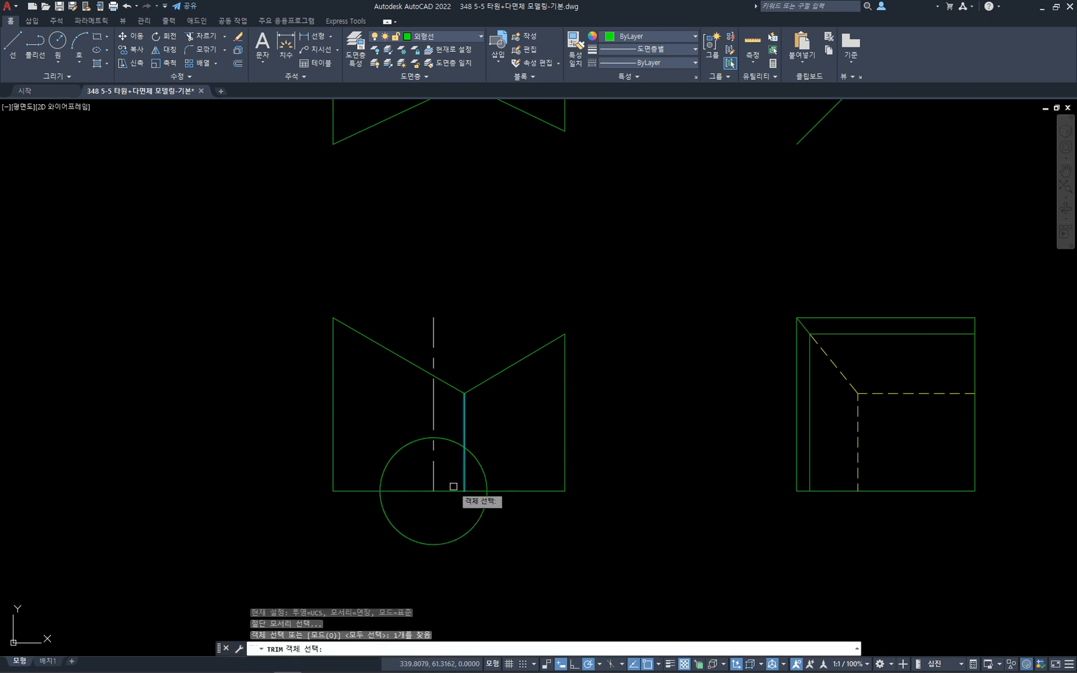
left_click(447, 491)
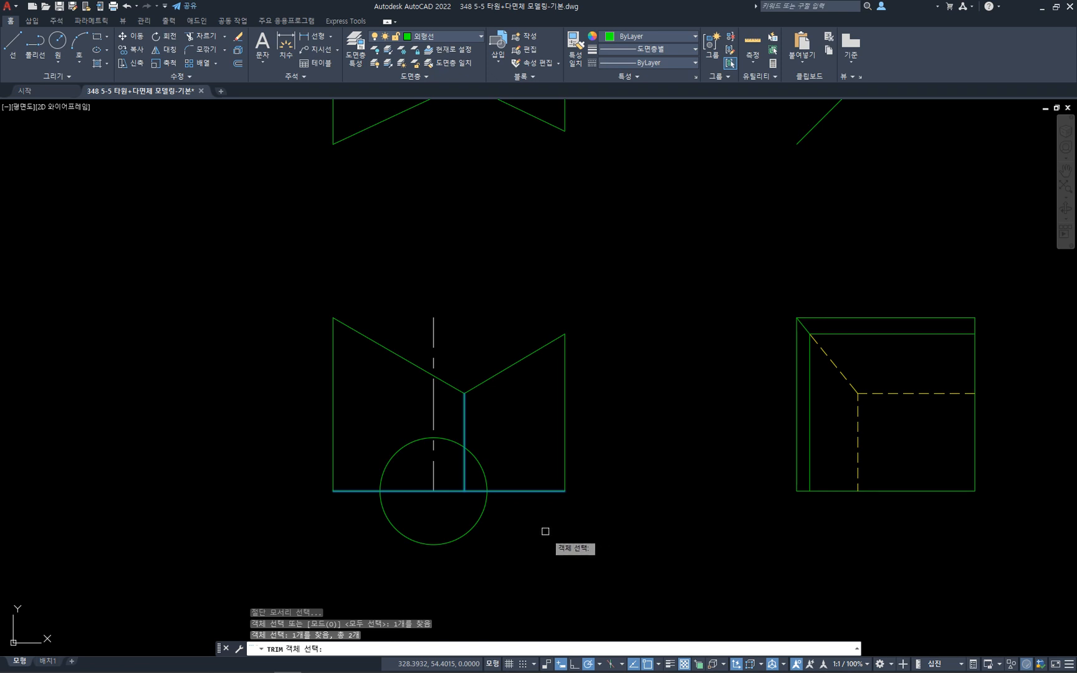
left_click(486, 471)
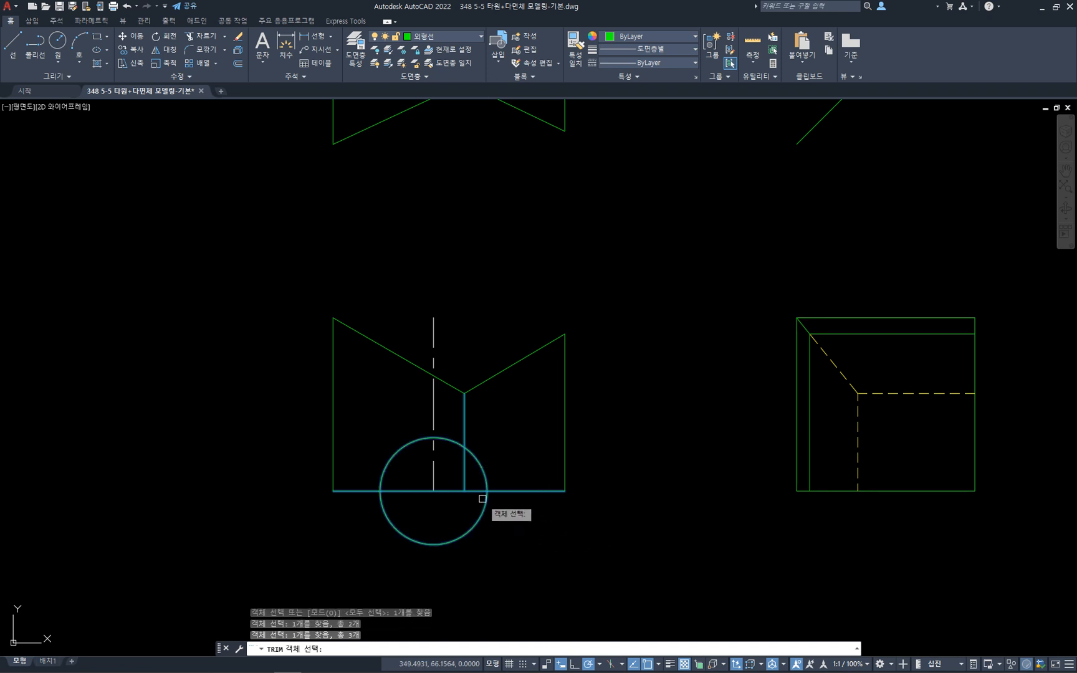
key("Return")
left_click(486, 512)
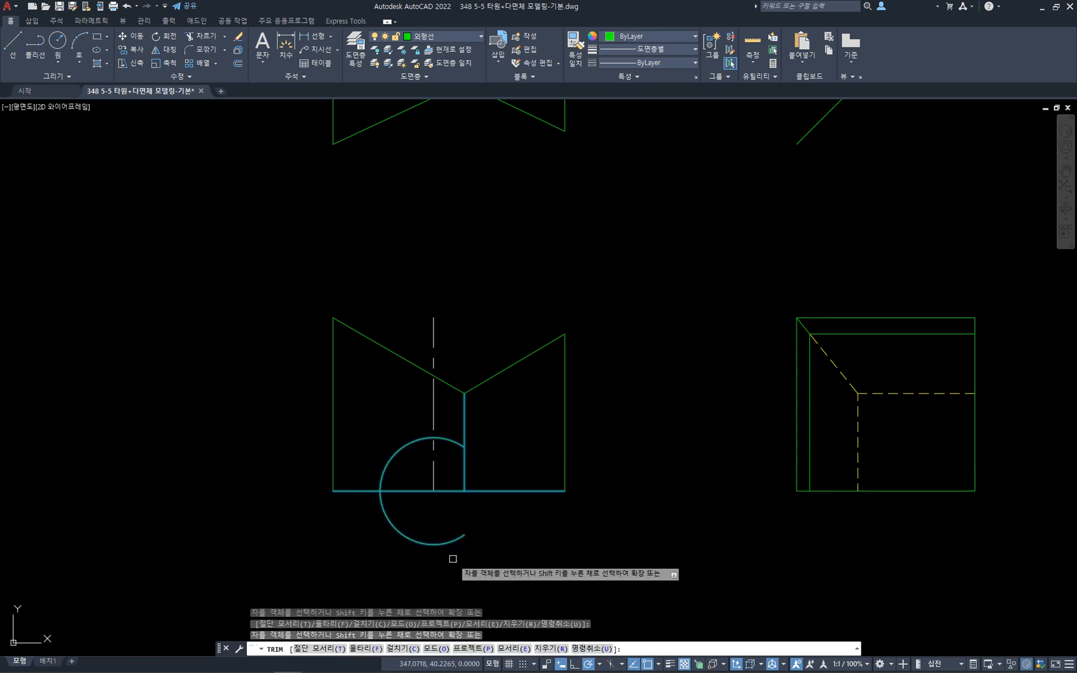
left_click(449, 546)
key("Escape")
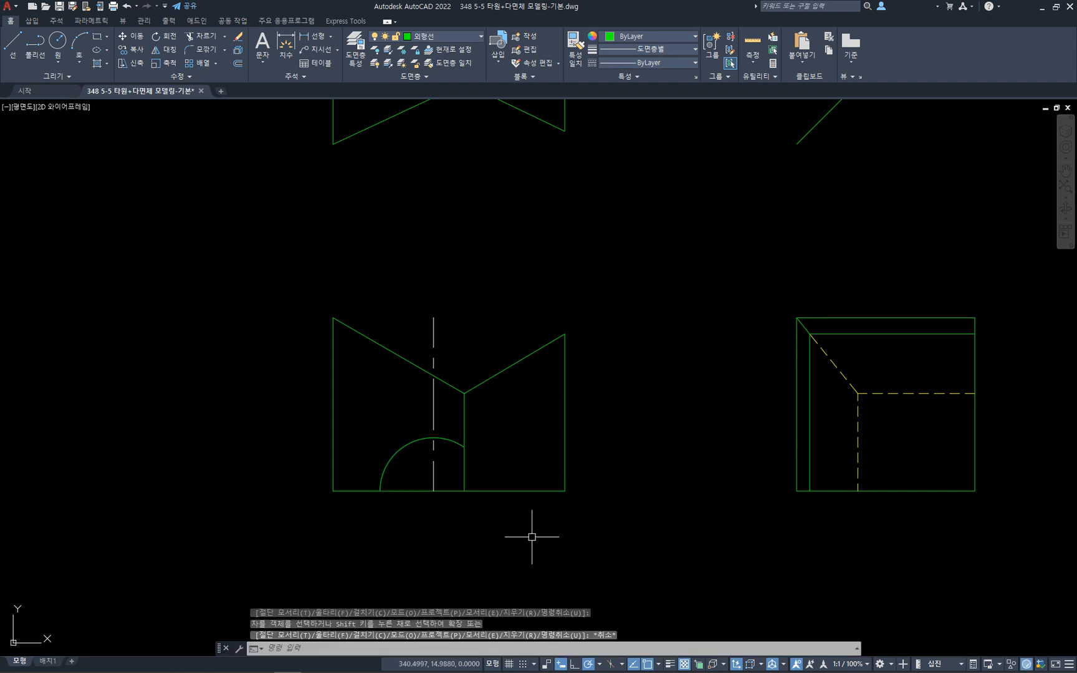
key("ctrl+z")
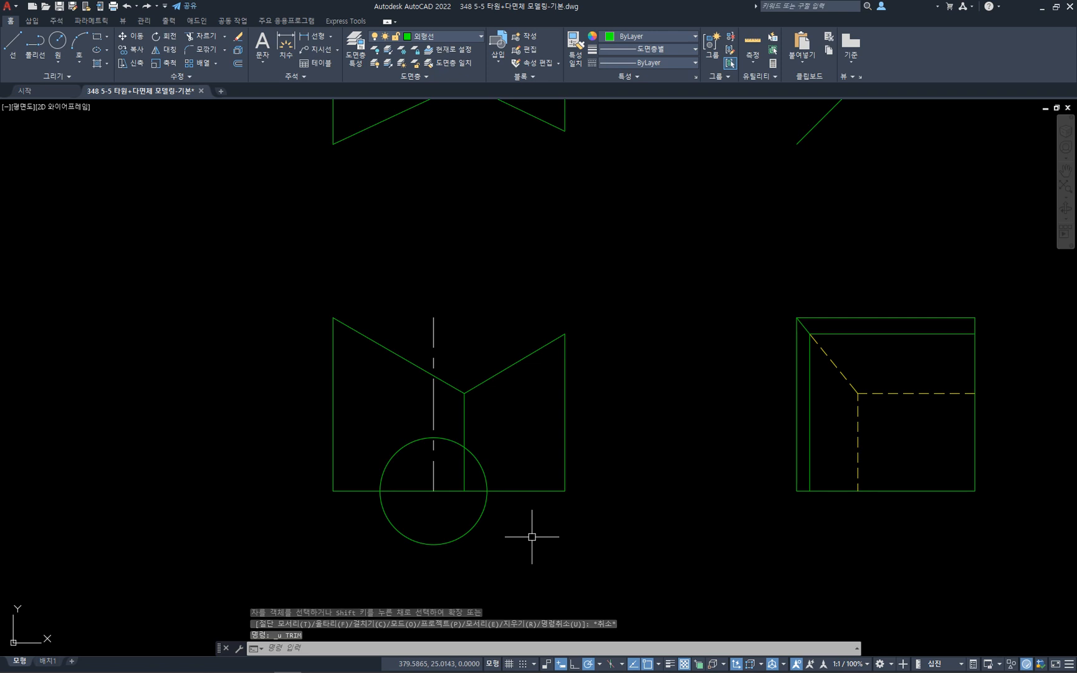
- Trim the circle with edge extension off, keeping only the arc above the base line and left of the front view's inner vertical
type("tr")
key("Return")
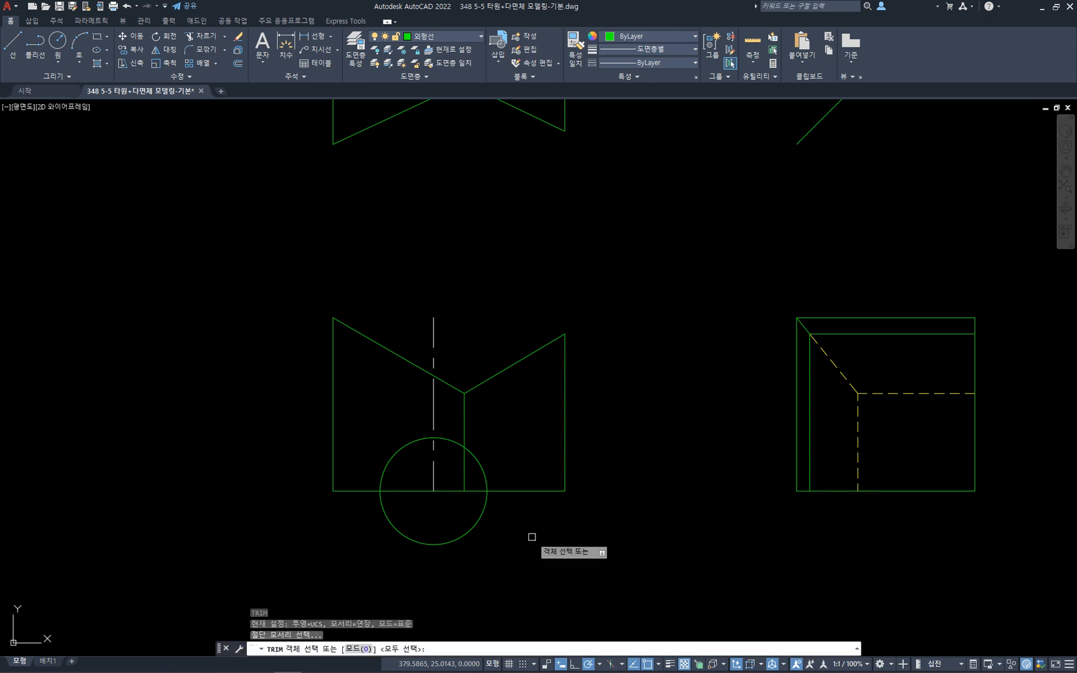
left_click(464, 483)
left_click(449, 491)
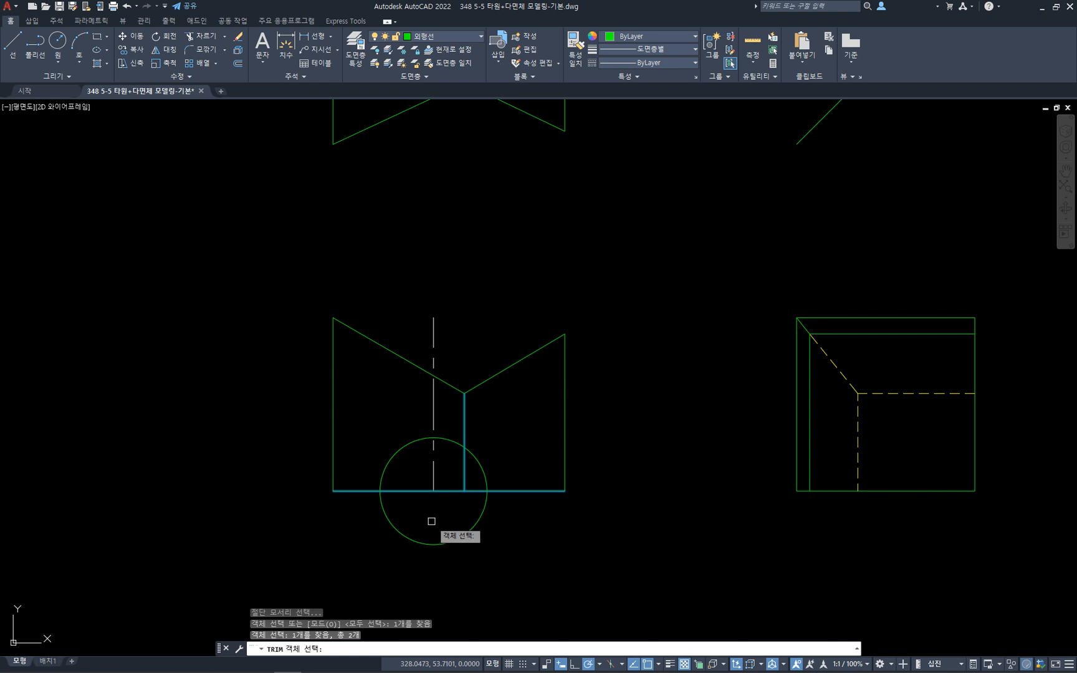
key("Return")
type("e")
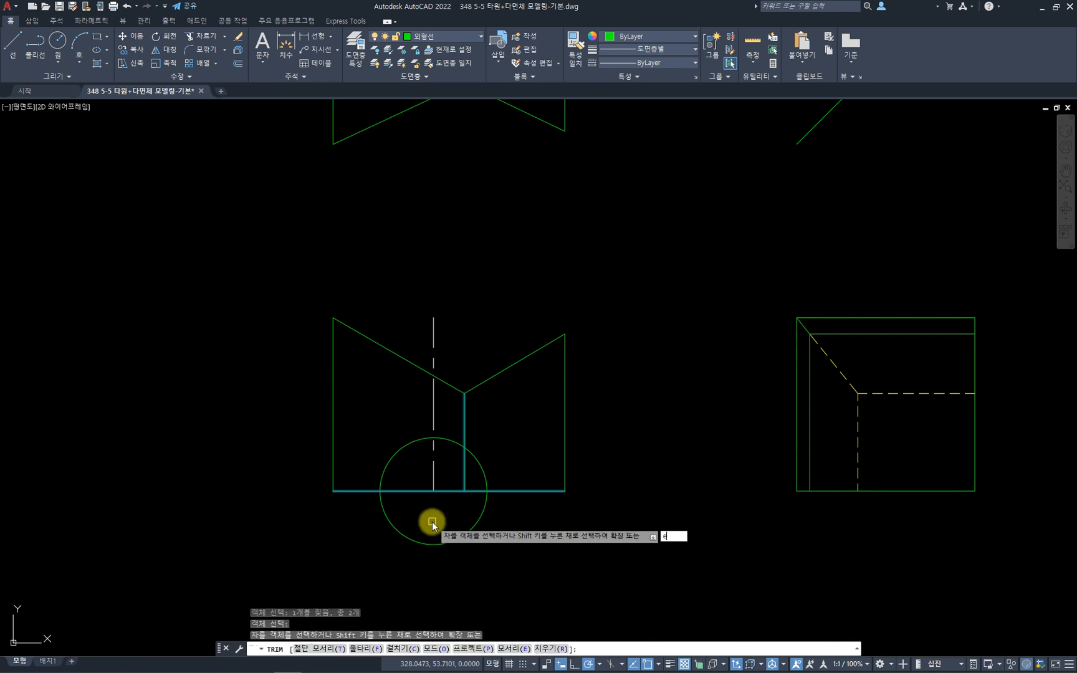
key("Return")
type("n")
key("Return")
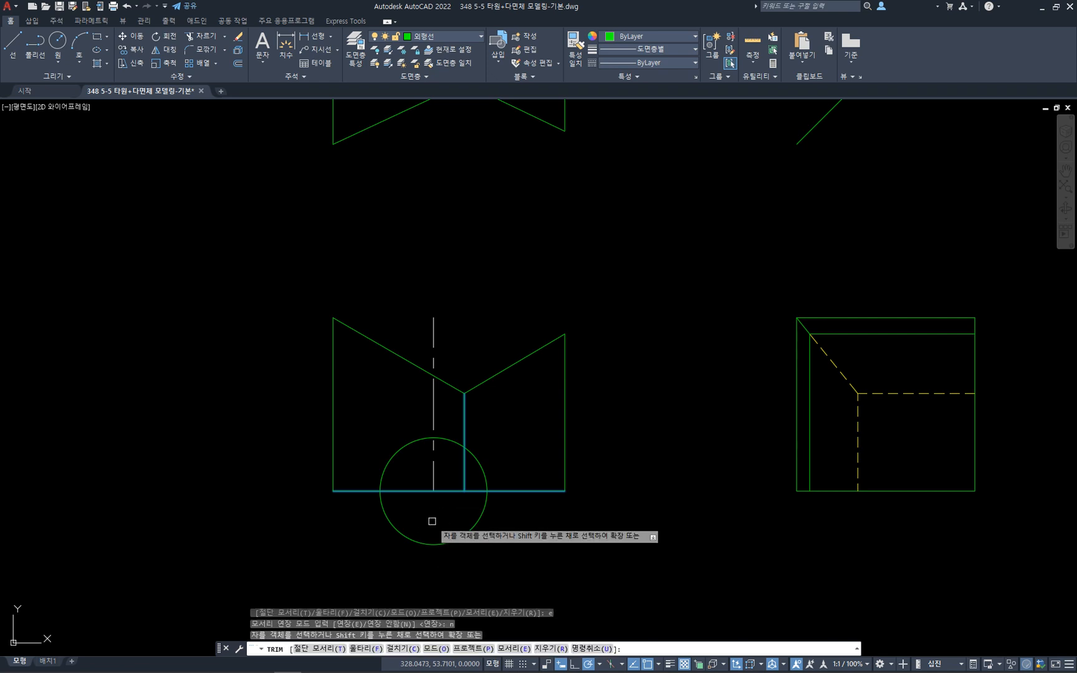
left_click(483, 511)
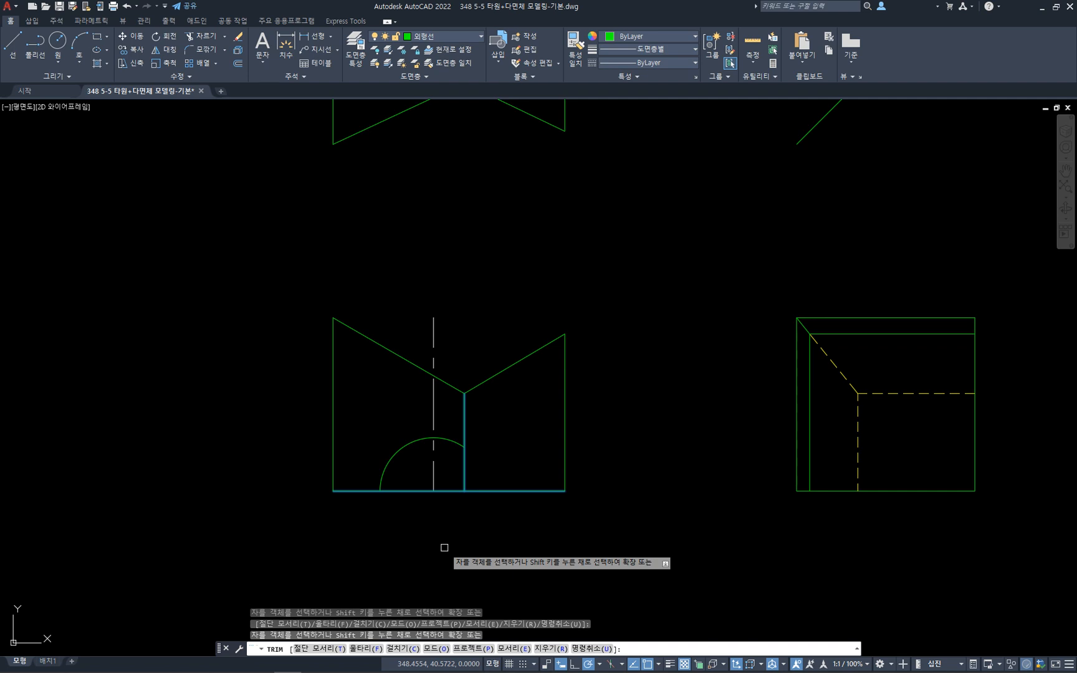
key("Escape")
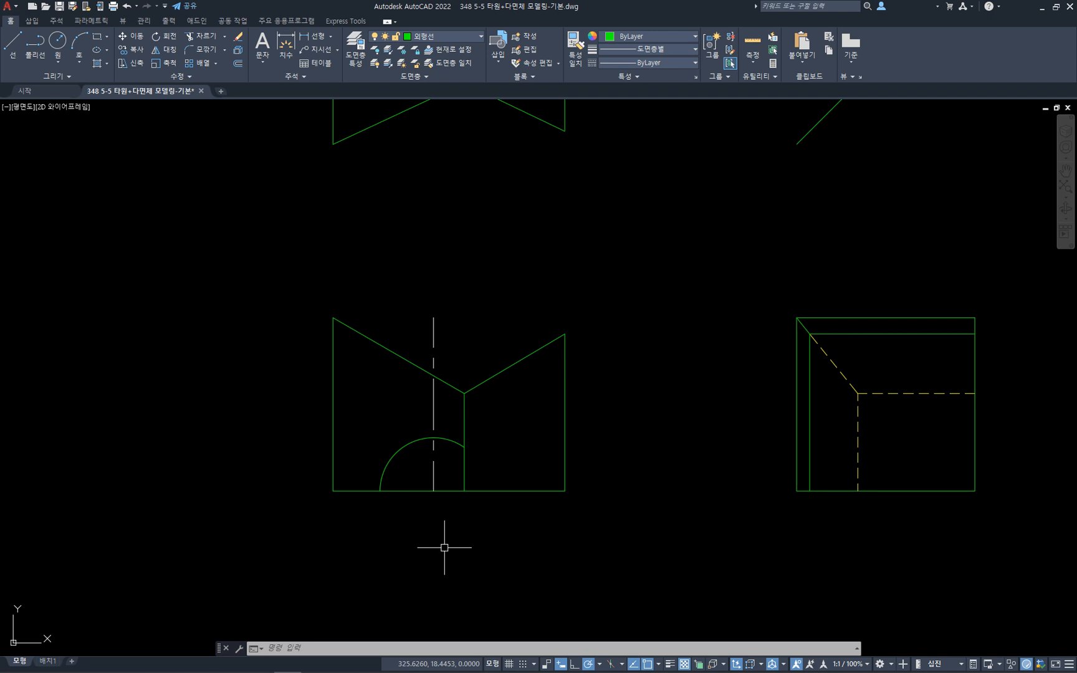
- Trim the part of the front view's centerline that lies above the arc
type("tr")
key("space")
left_click(442, 439)
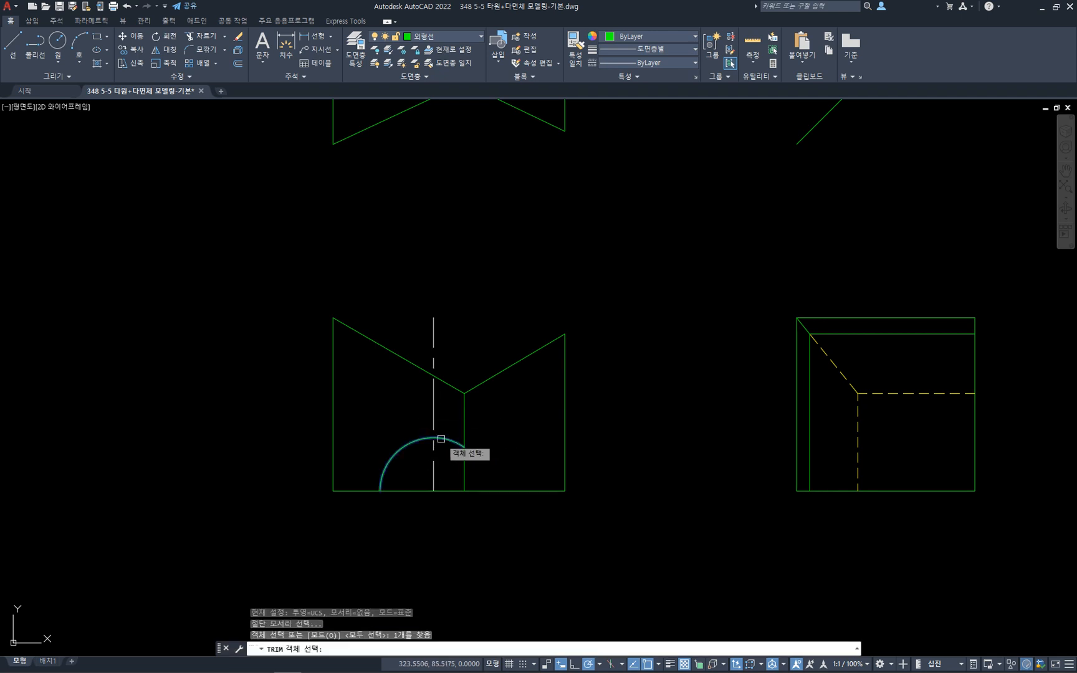
key("space")
left_click(434, 425)
key("Escape")
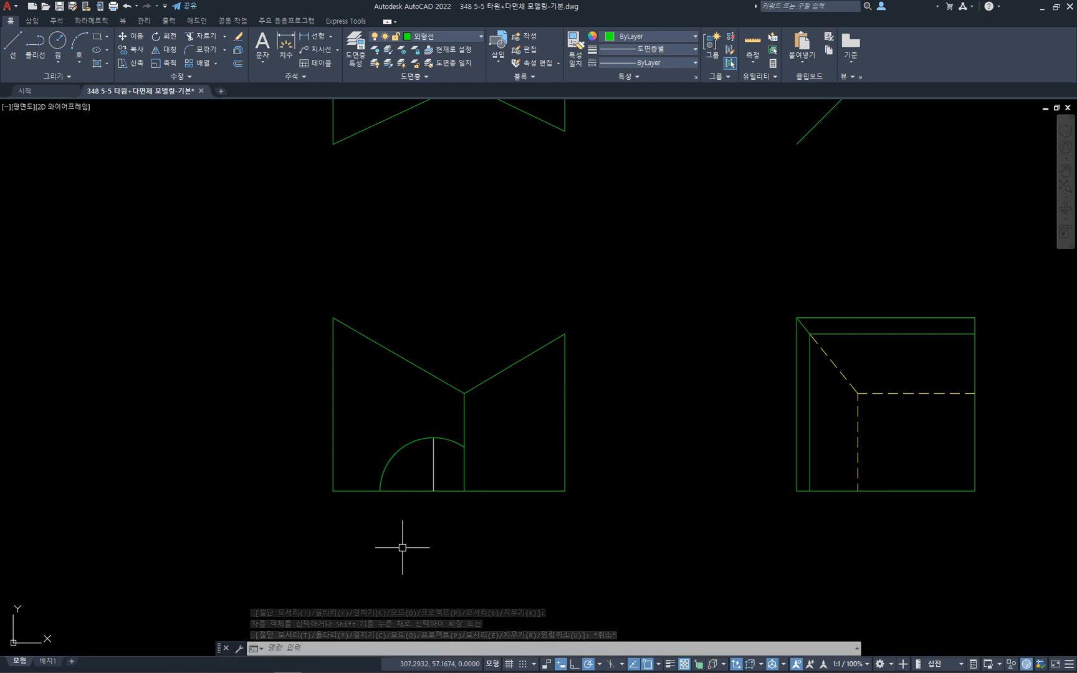
- Lengthen the arc's vertical centerline in the front view by 5 at both its upper and lower ends
type("le")
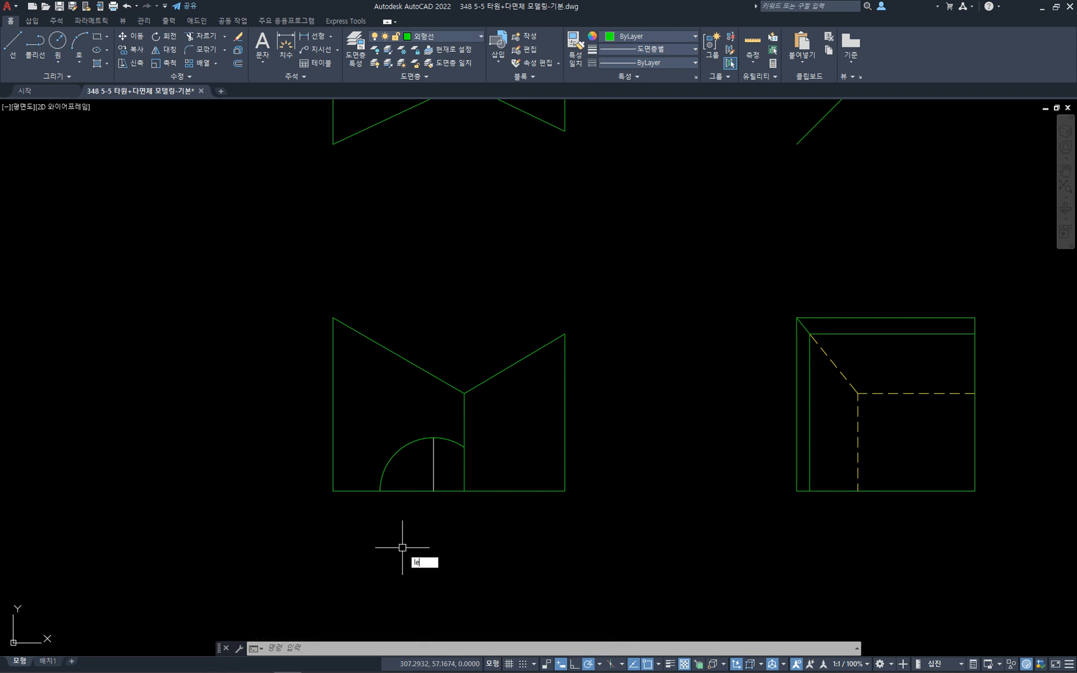
type("n")
key("Return")
type("de")
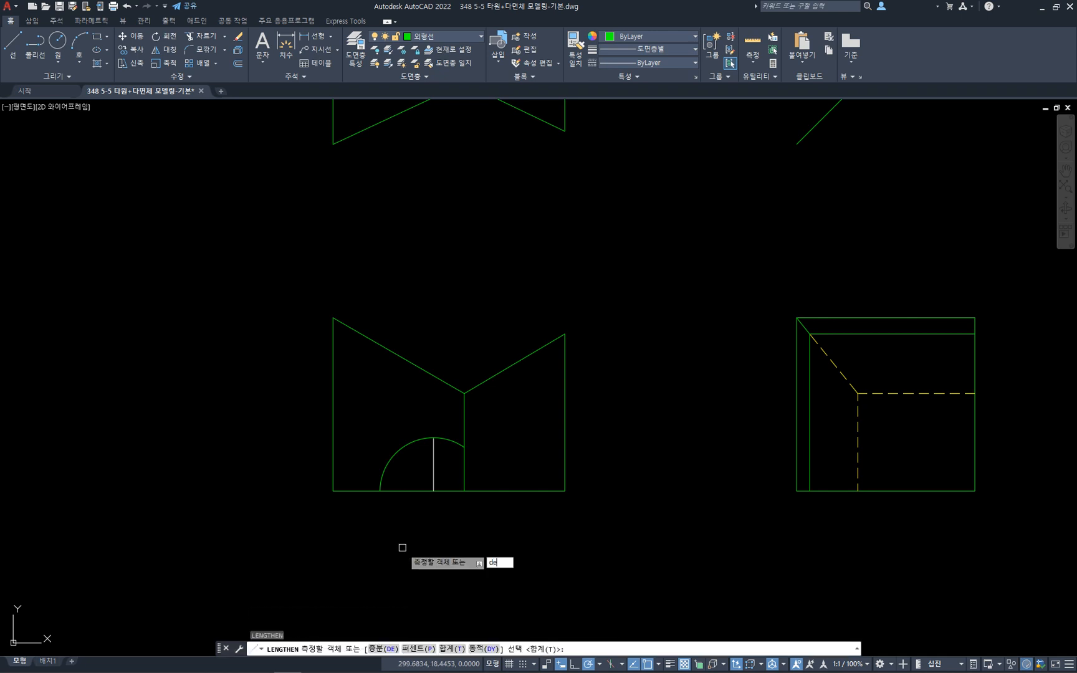
key("Return")
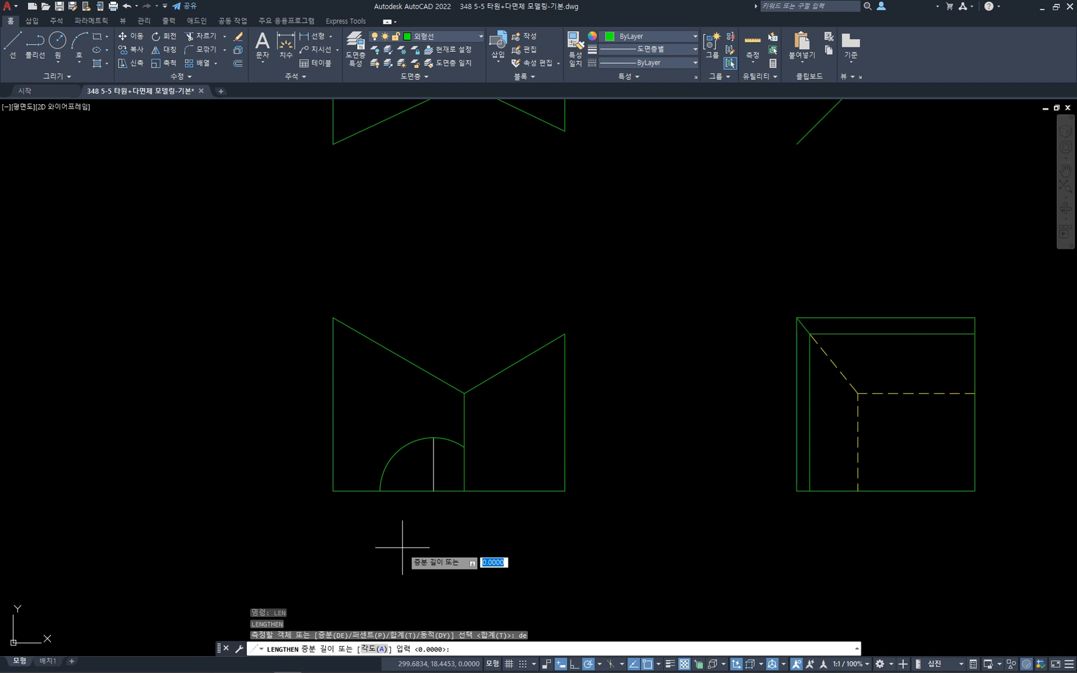
type("5")
key("Return")
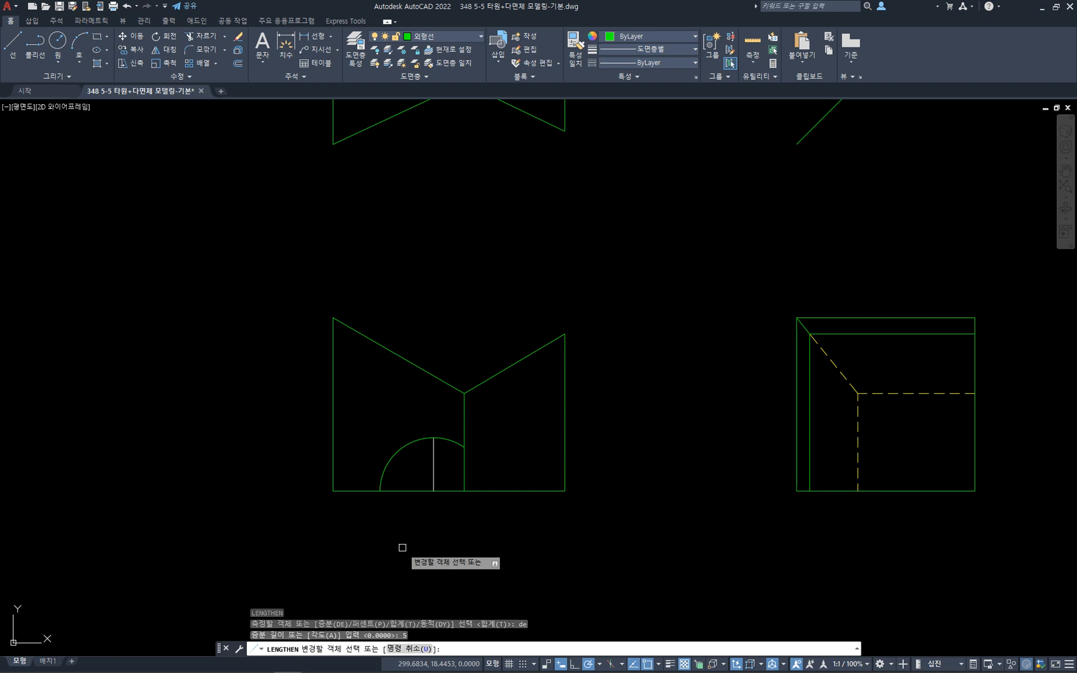
left_click(433, 452)
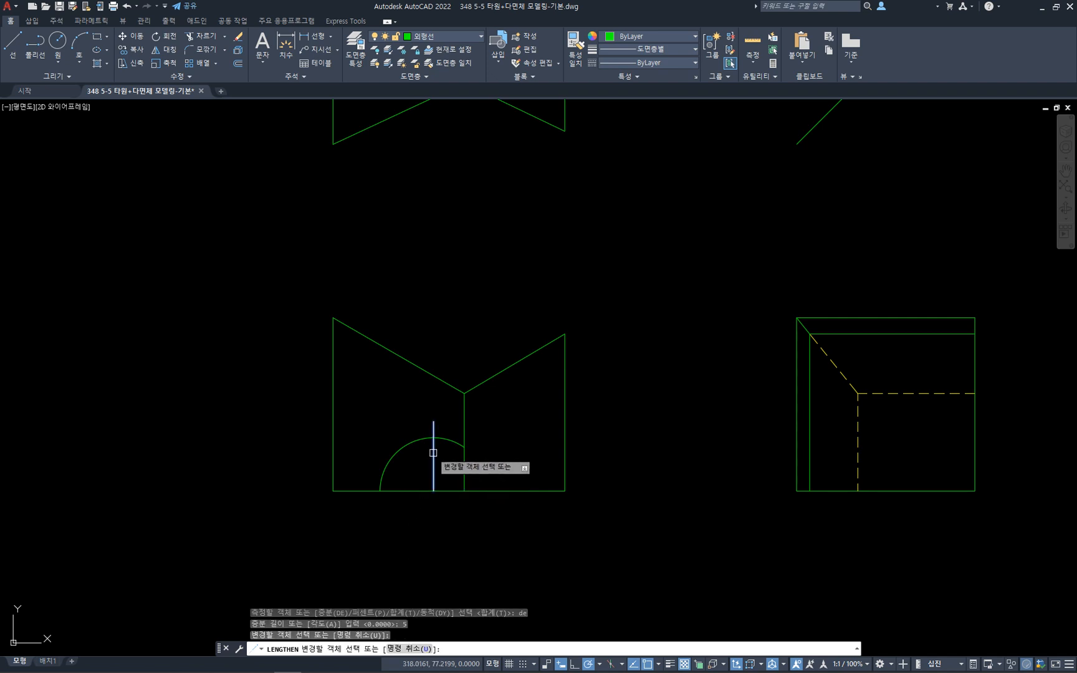
left_click(433, 496)
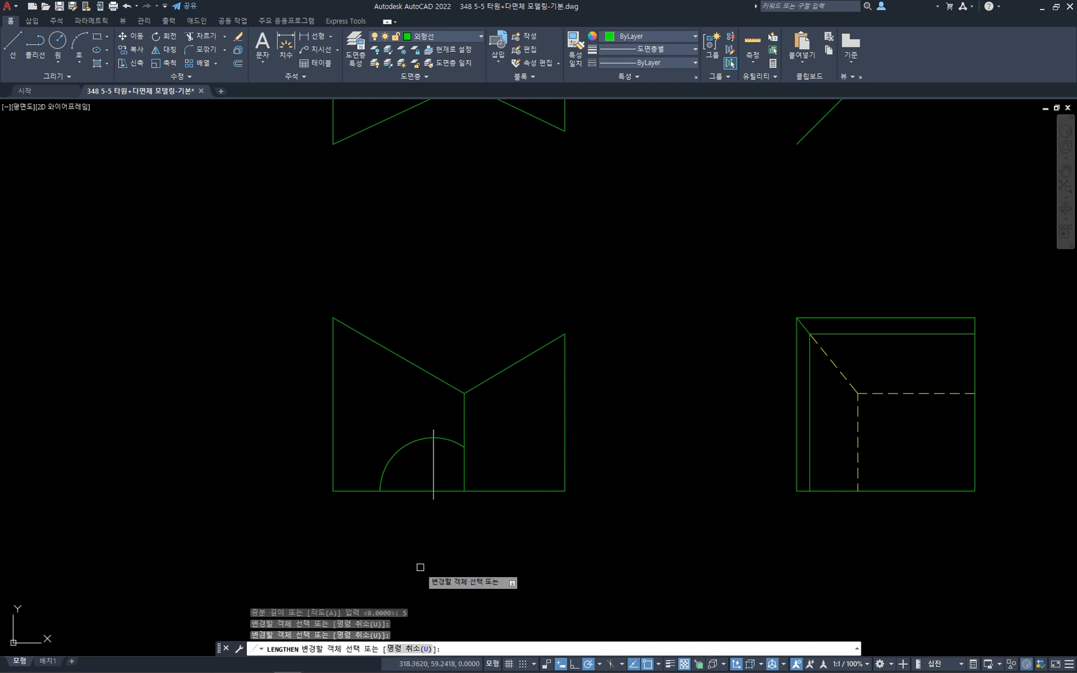
key("Escape")
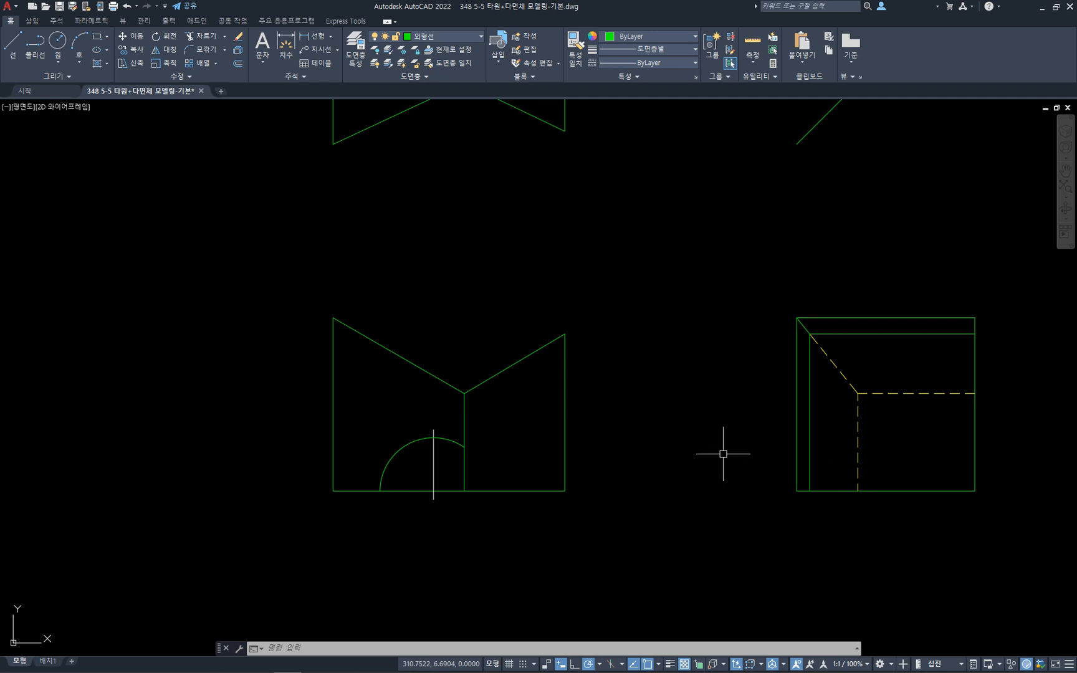
- Draw a vertical projection line from the arc's left end on the front view's base line to the top view's upper edge
middle_click_drag(648, 345, 645, 489)
middle_click_drag(646, 480, 647, 479)
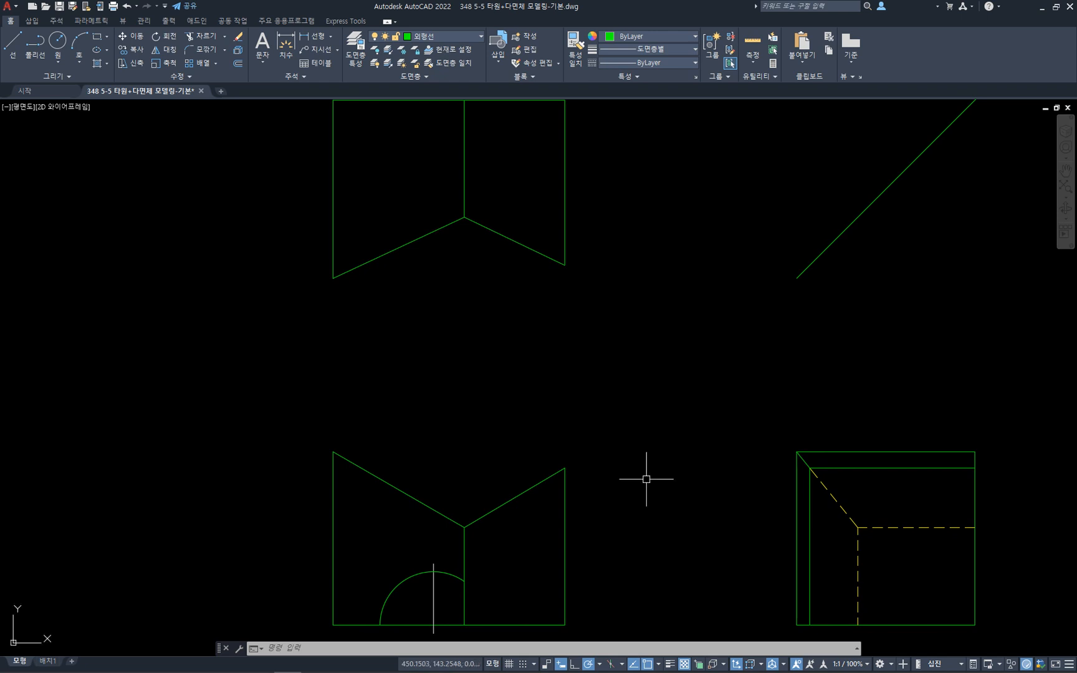
scroll(648, 471, "down", 2)
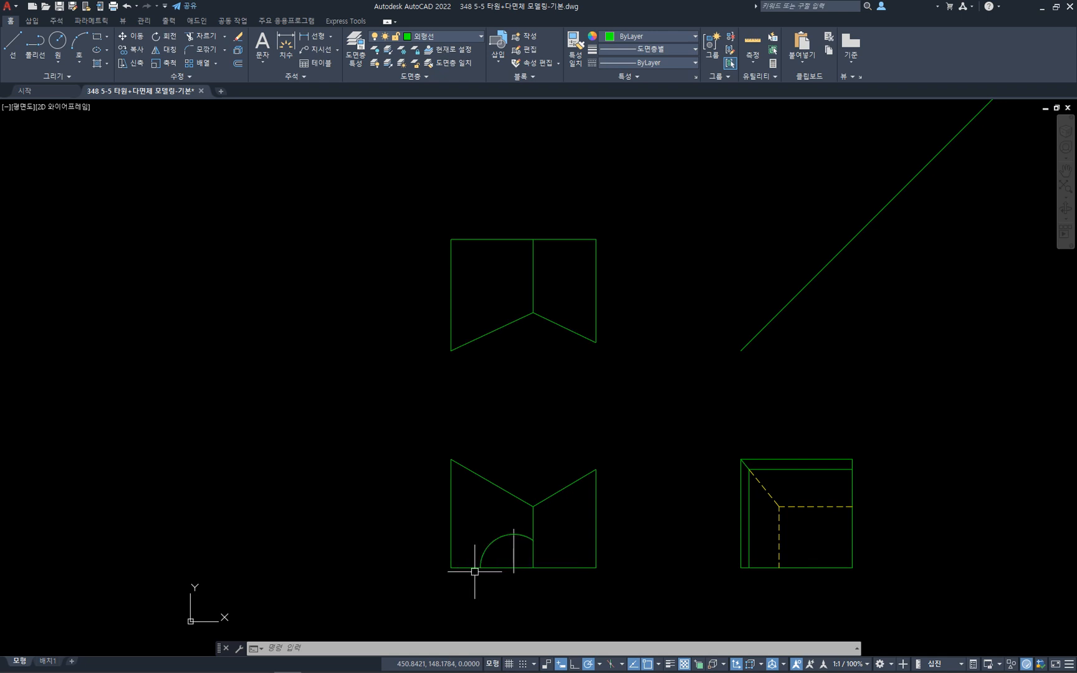
left_click(514, 557)
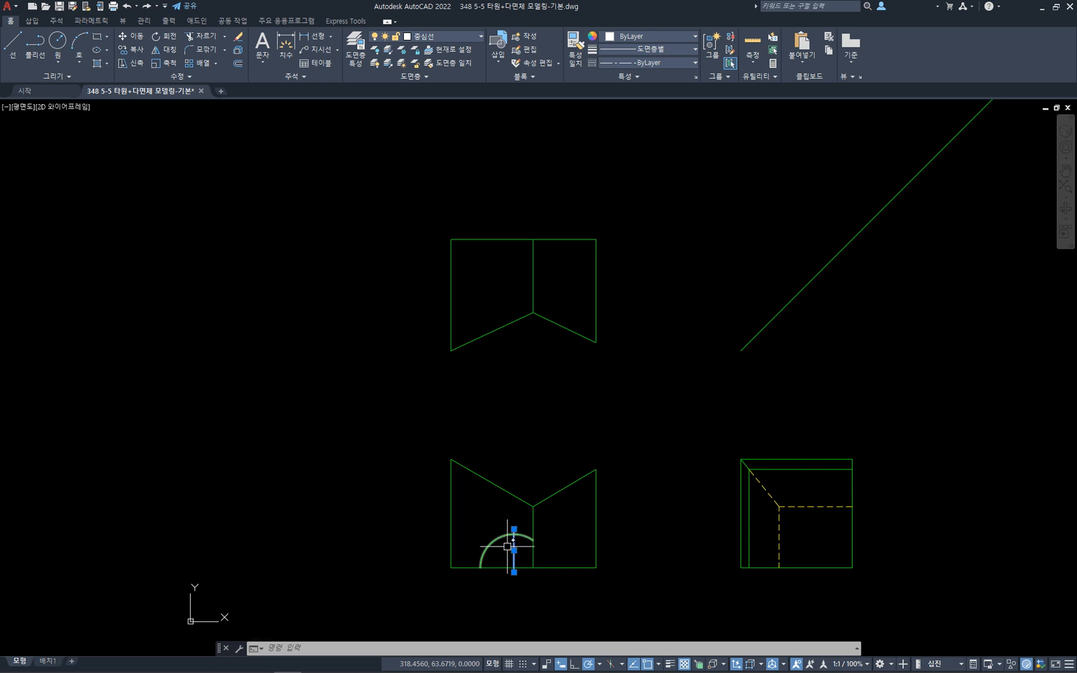
key("Escape")
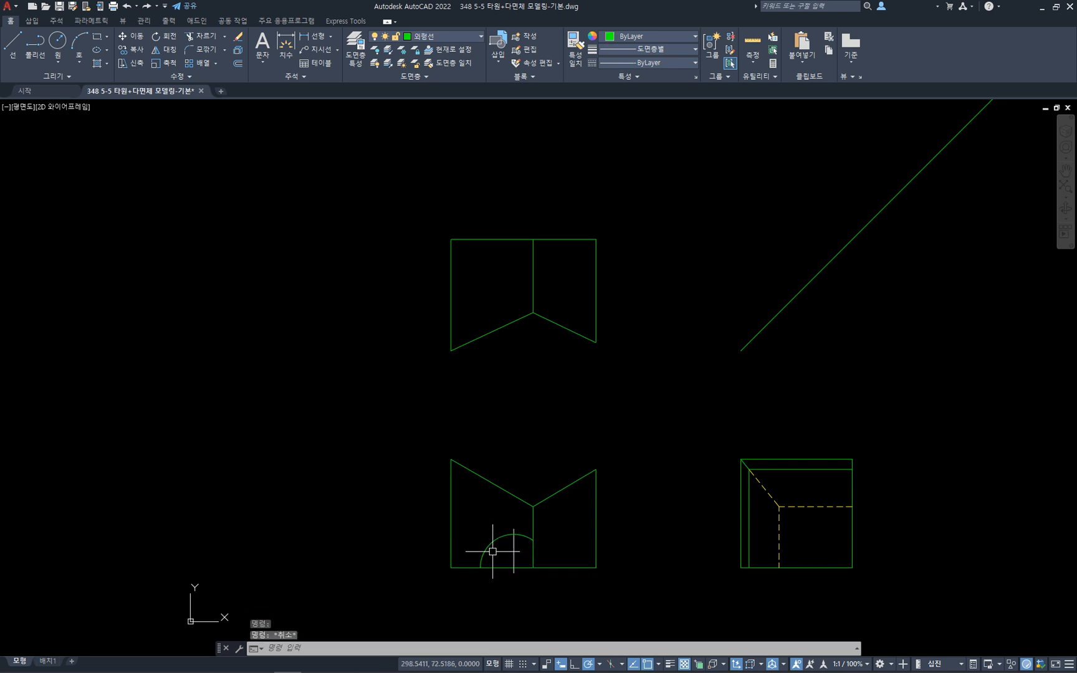
type("l")
key("Return")
left_click(480, 567)
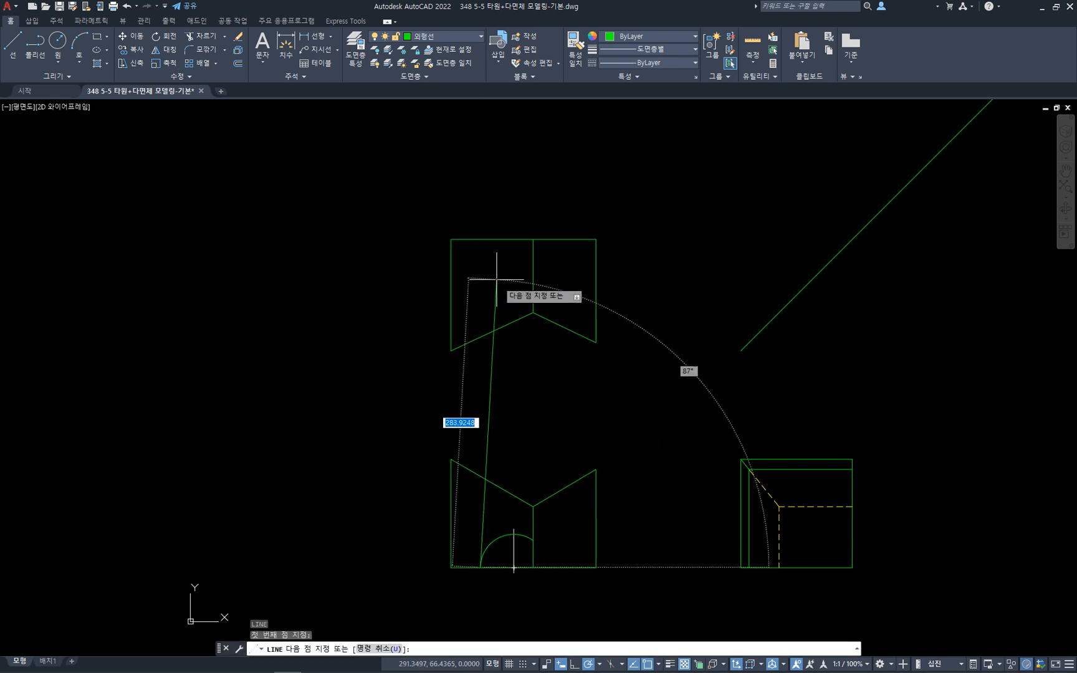
left_click(480, 239)
key("Escape")
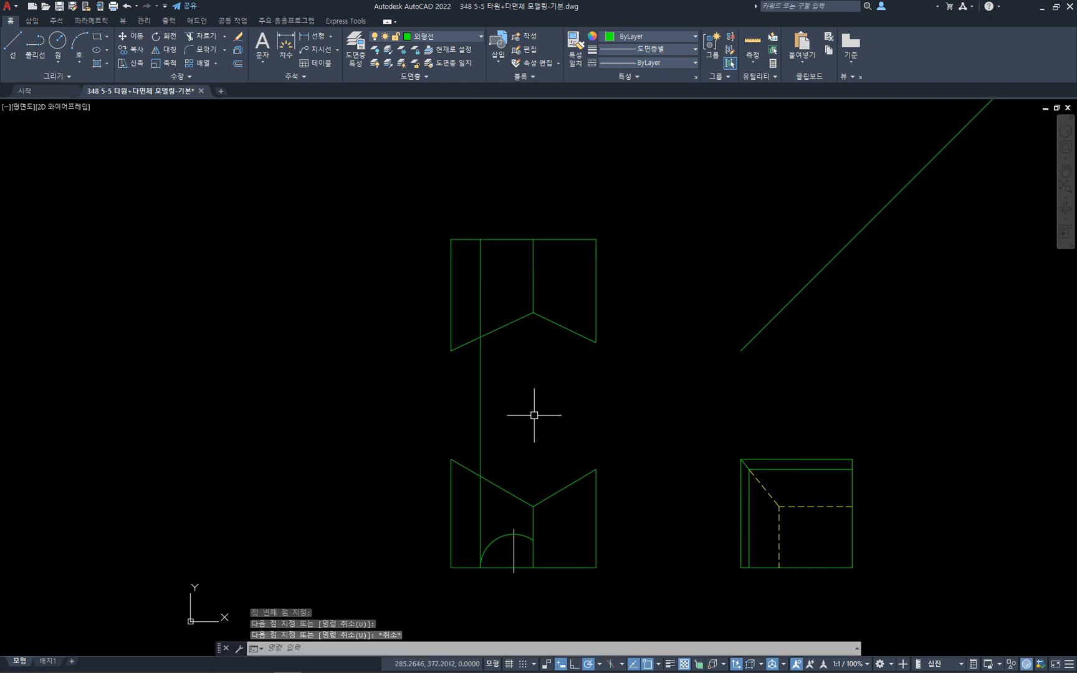
- Draw a vertical line from the upper end of the arc's centre line to the top edge of the upper view
type("l")
key("Return")
left_click(514, 567)
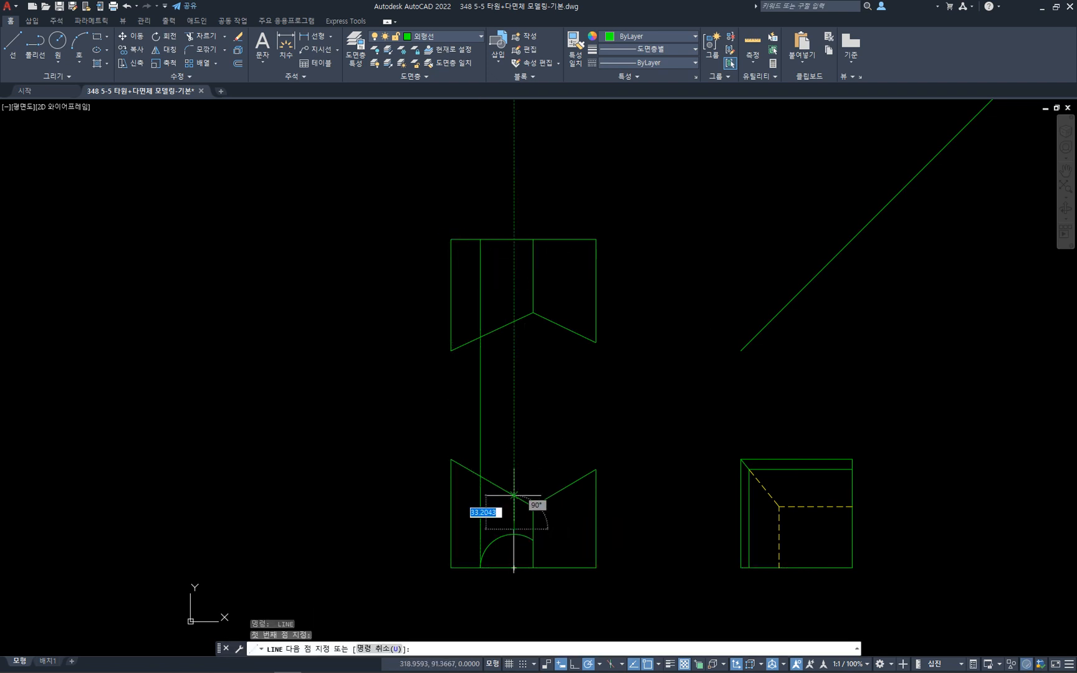
left_click(514, 239)
key("Escape")
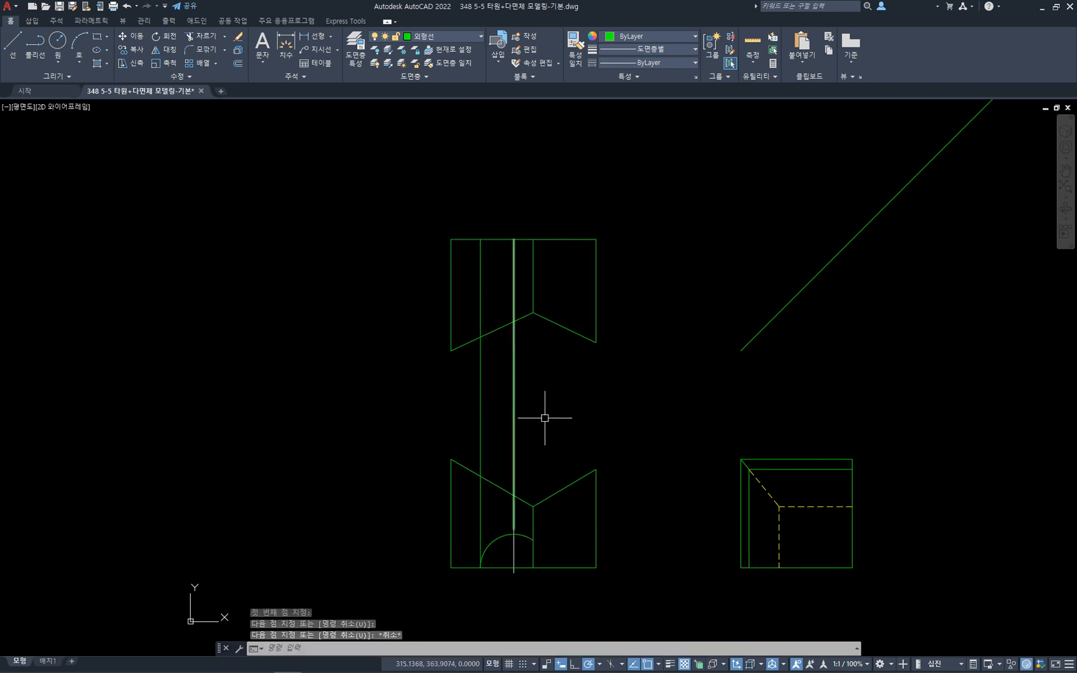
- Match the new vertical line's properties to the arc's centre line in the lower view
left_click(530, 405)
left_click(507, 387)
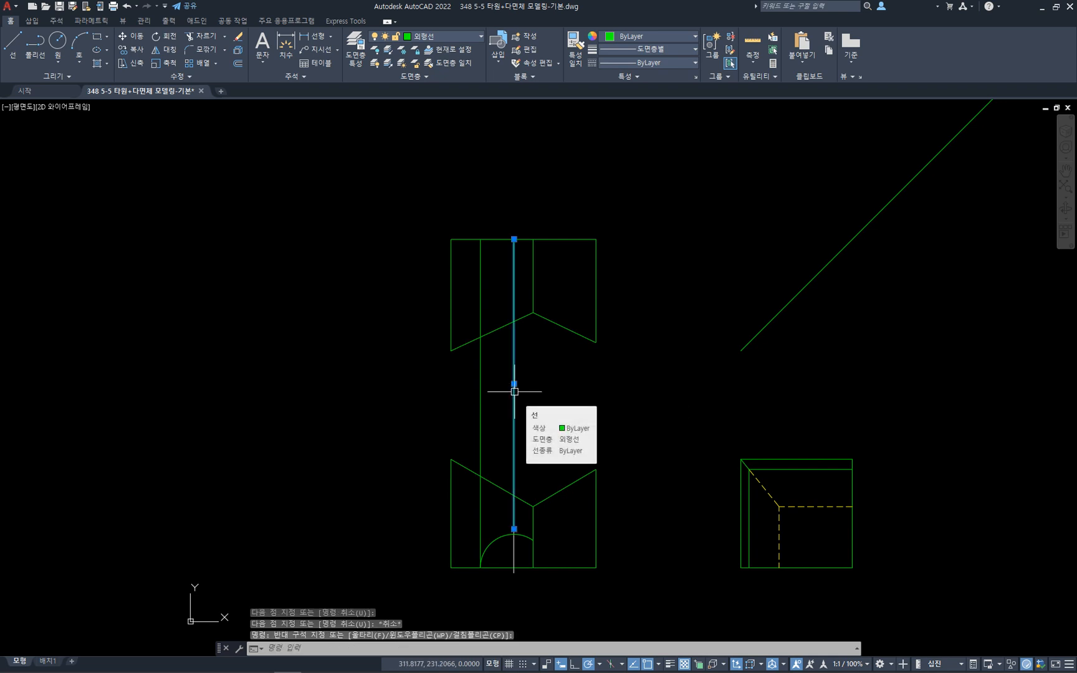
key("Escape")
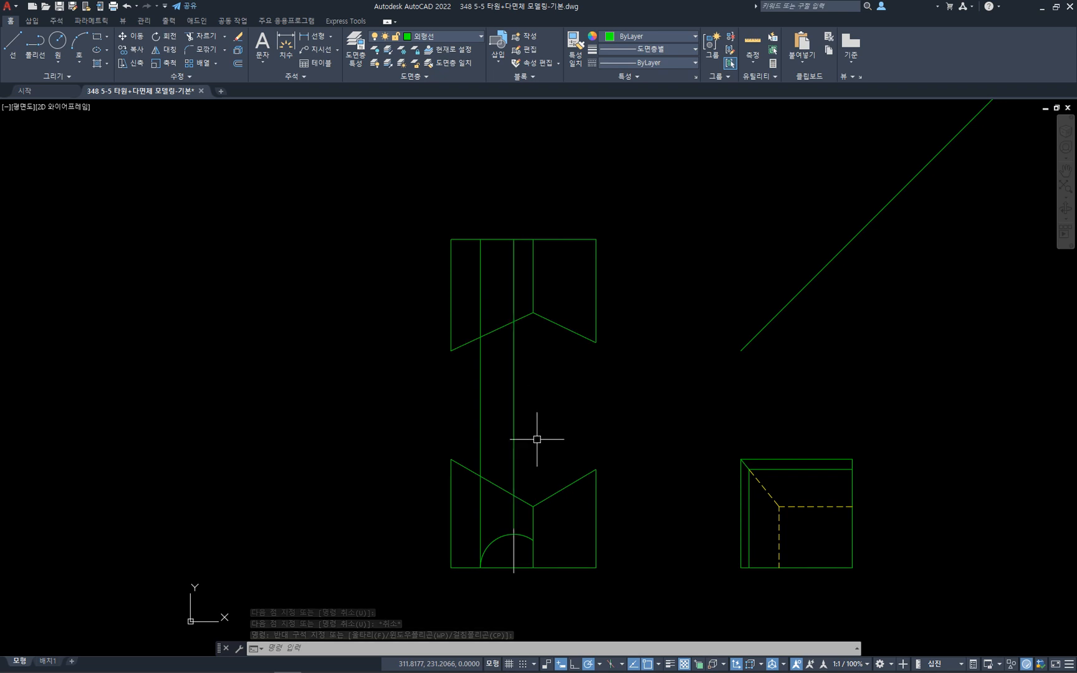
type("ma")
key("Return")
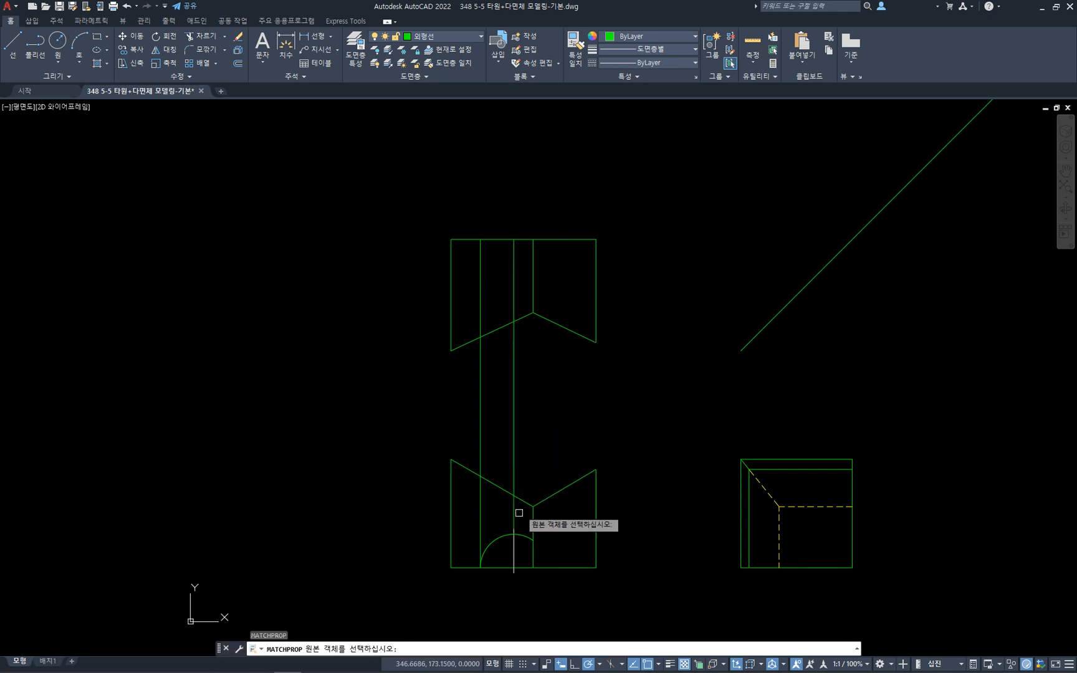
left_click(514, 542)
left_click(530, 455)
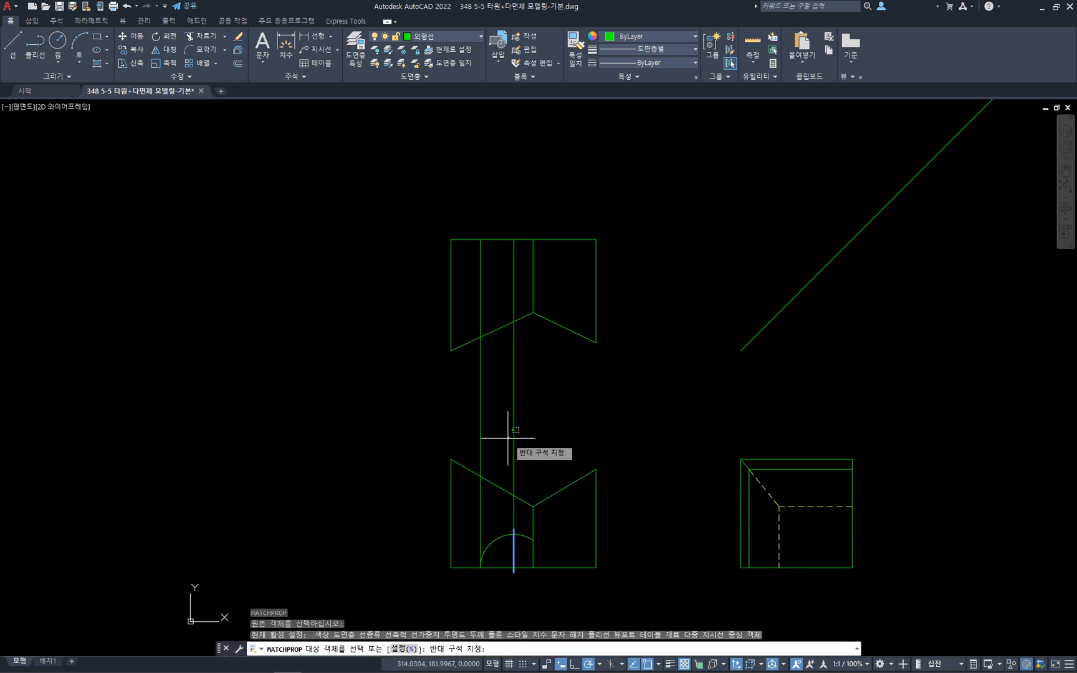
left_click(486, 413)
key("Escape")
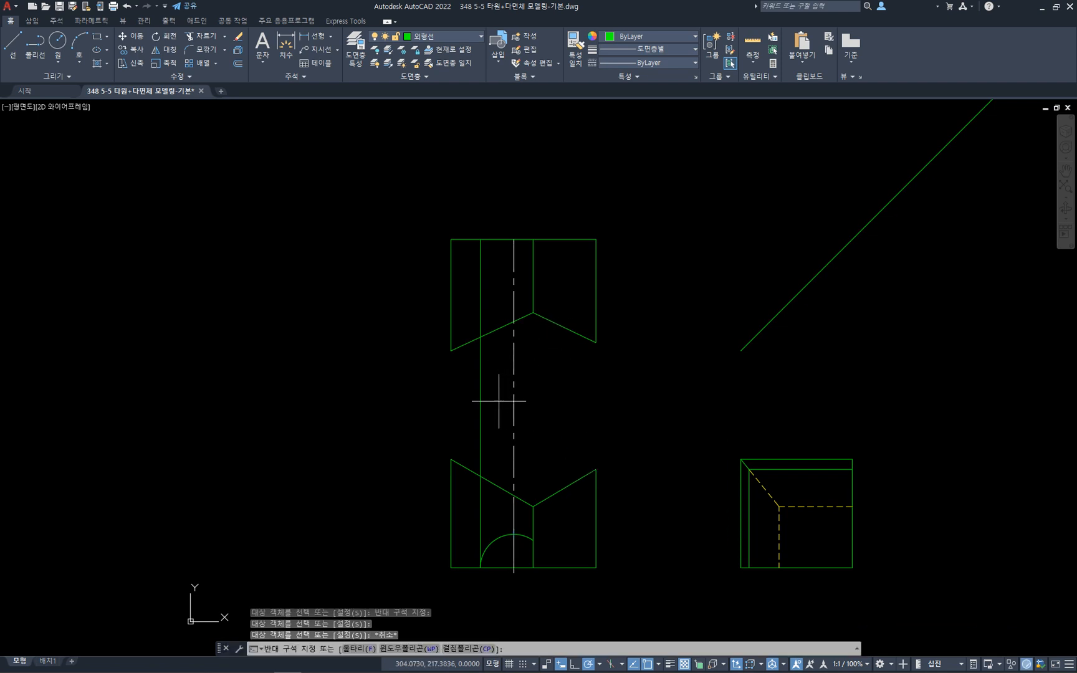
- Match the vertical projection line from the arc's left end to the dashed hidden lines of the side view
left_click(480, 391)
left_click(464, 386)
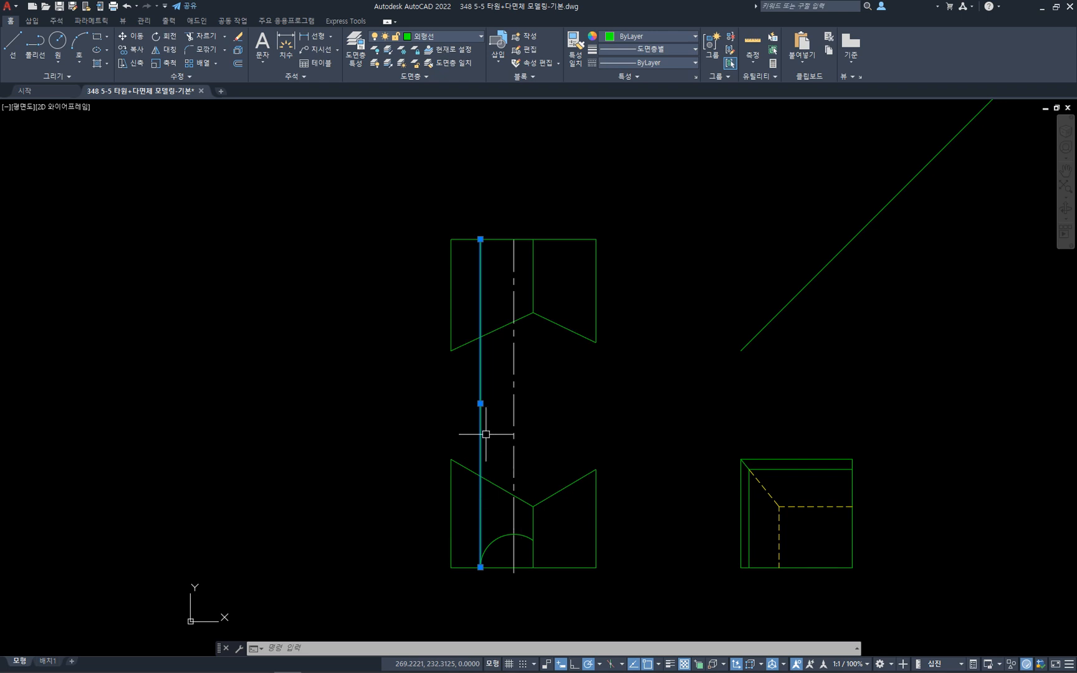
key("Escape")
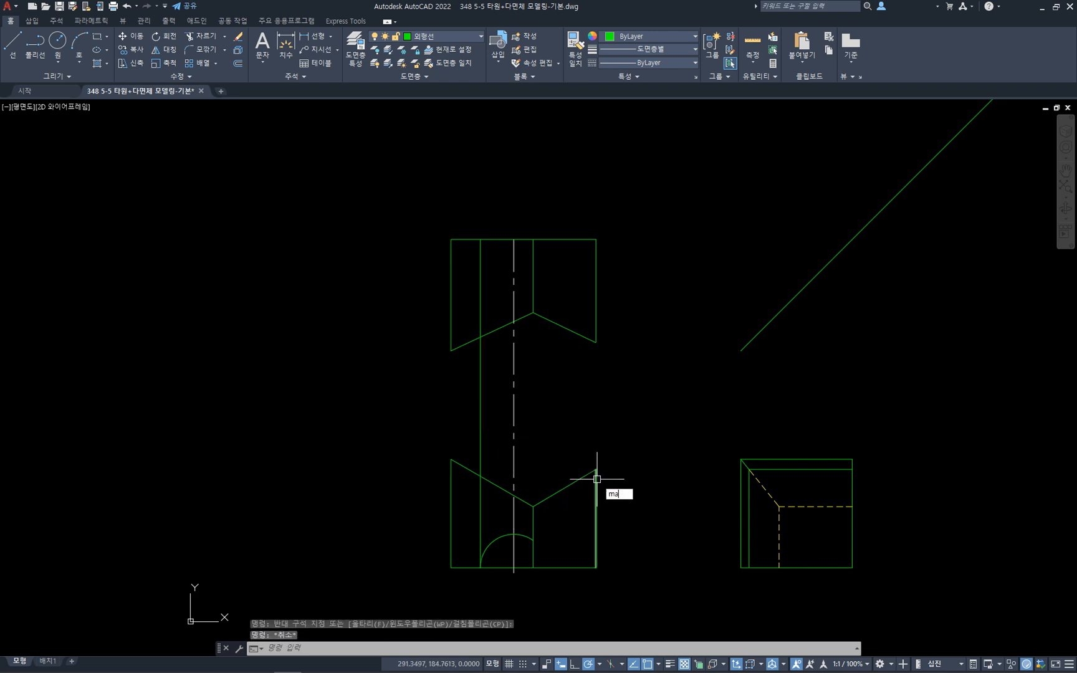
type("ma")
key("space")
left_click(769, 492)
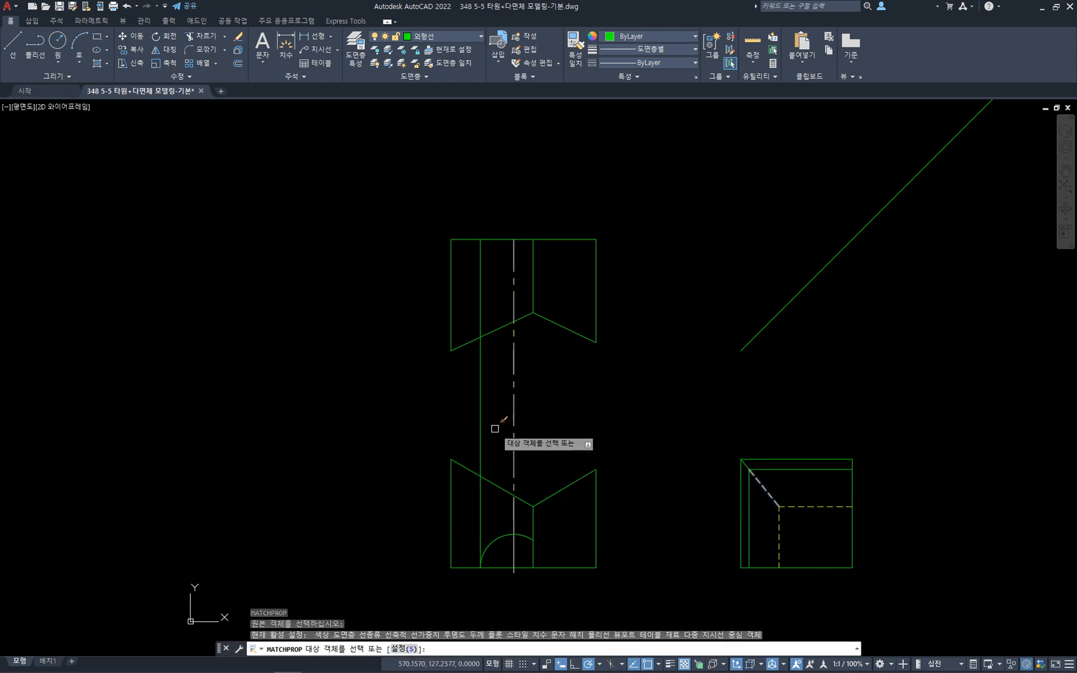
key("Escape")
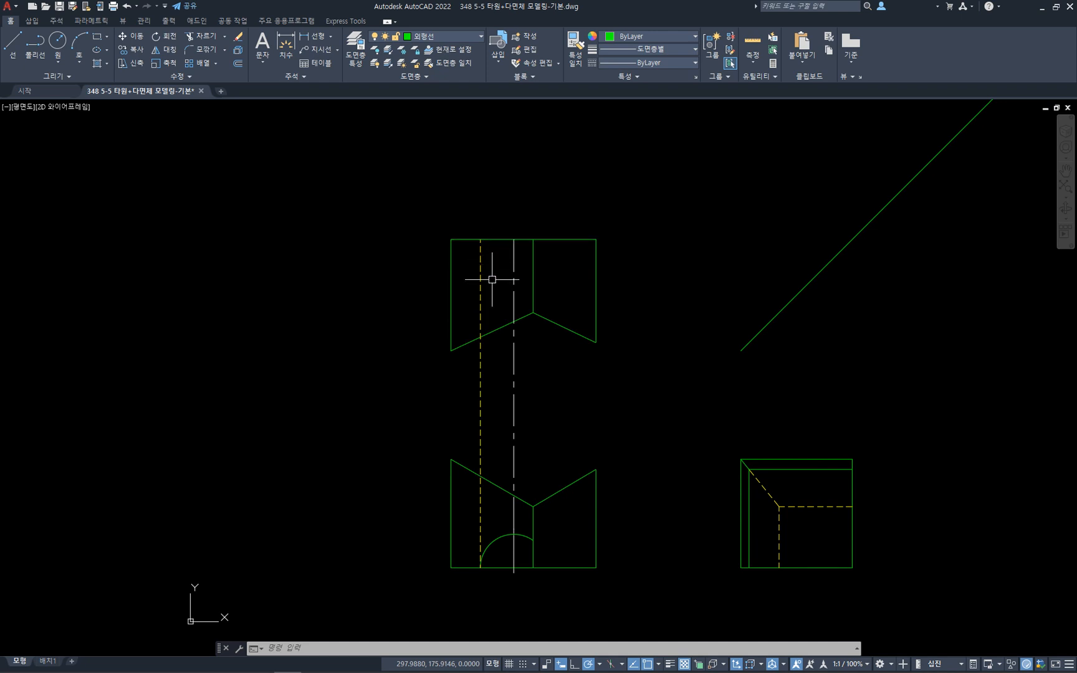
- Offset the top edge of the upper view downward by 46
left_click(506, 248)
left_click(494, 218)
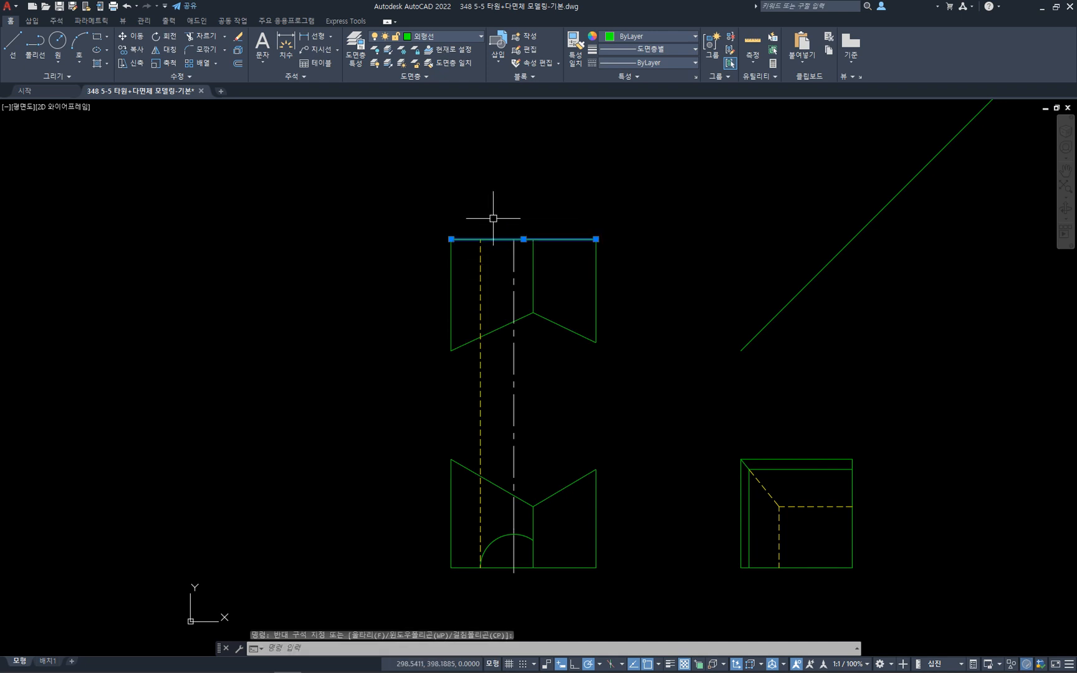
key("Escape")
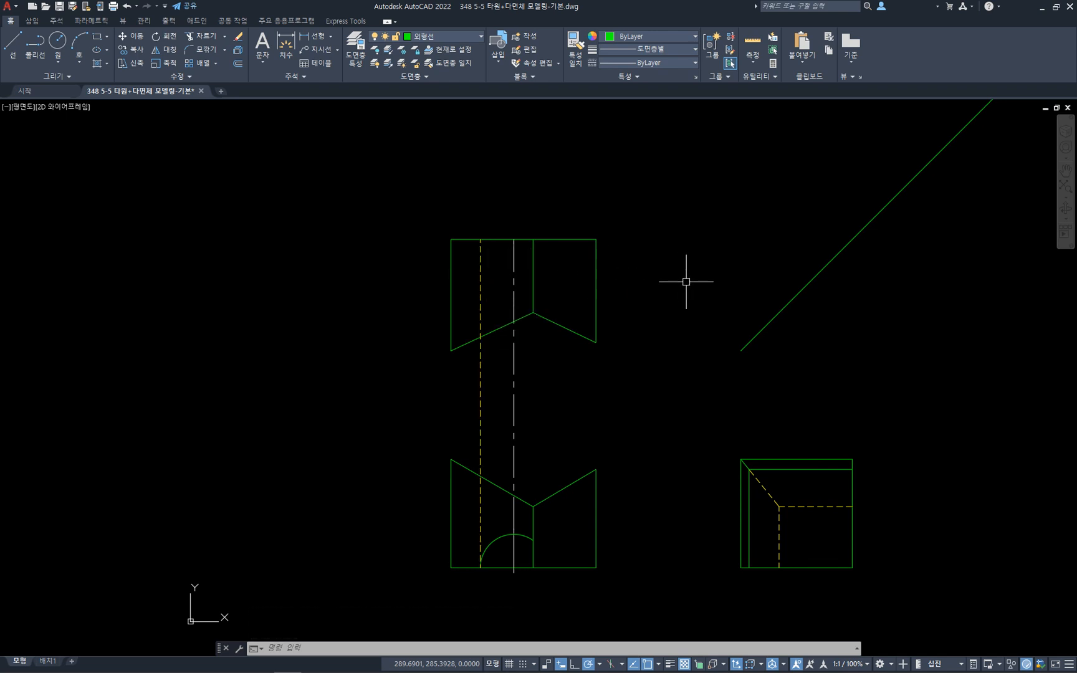
type("o")
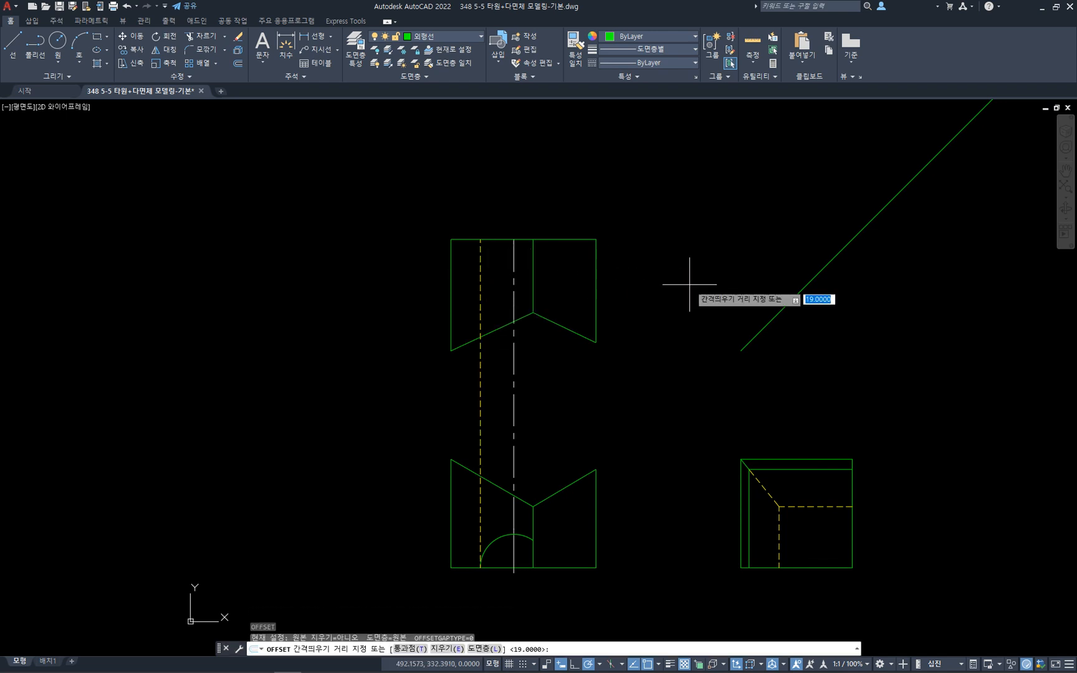
key("Return")
type("46")
key("Return")
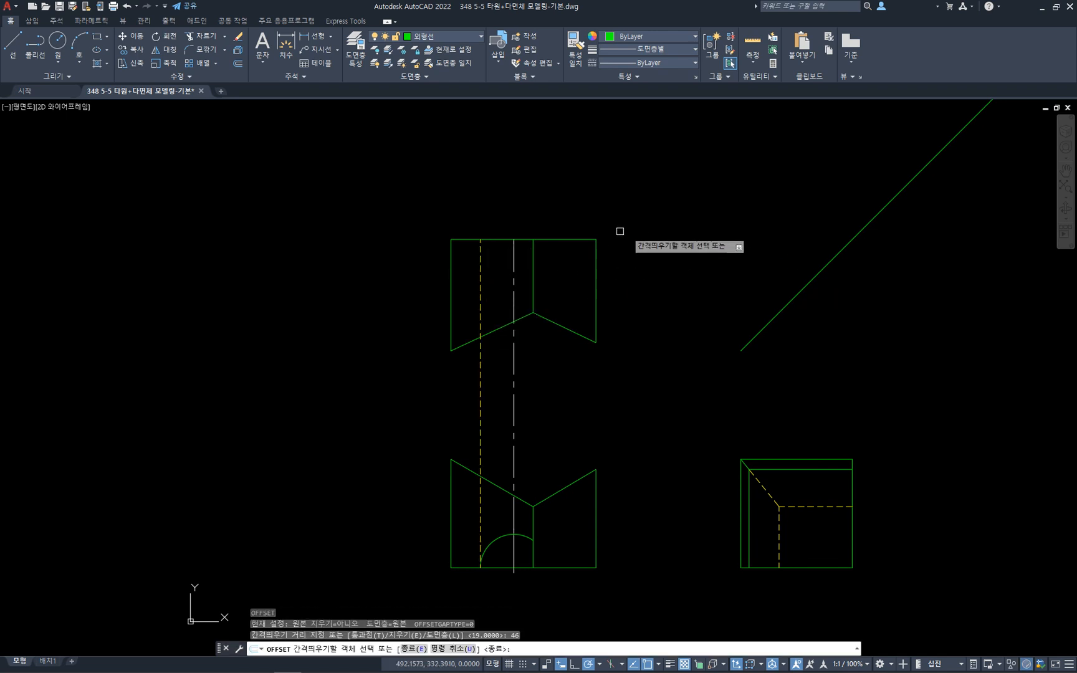
left_click(580, 240)
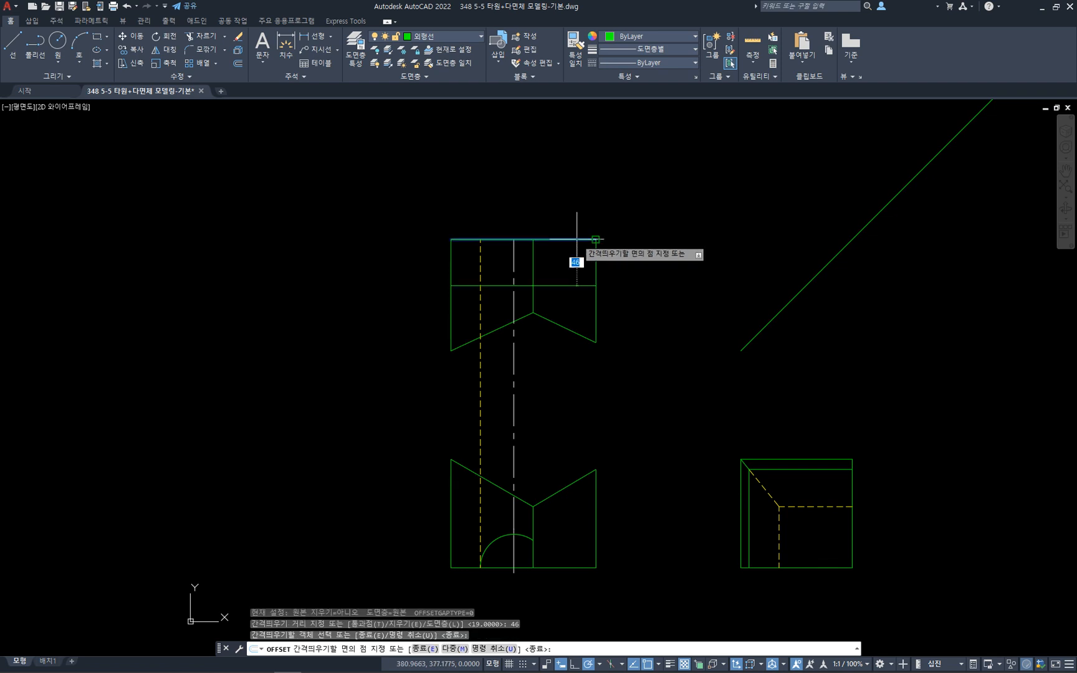
left_click(558, 299)
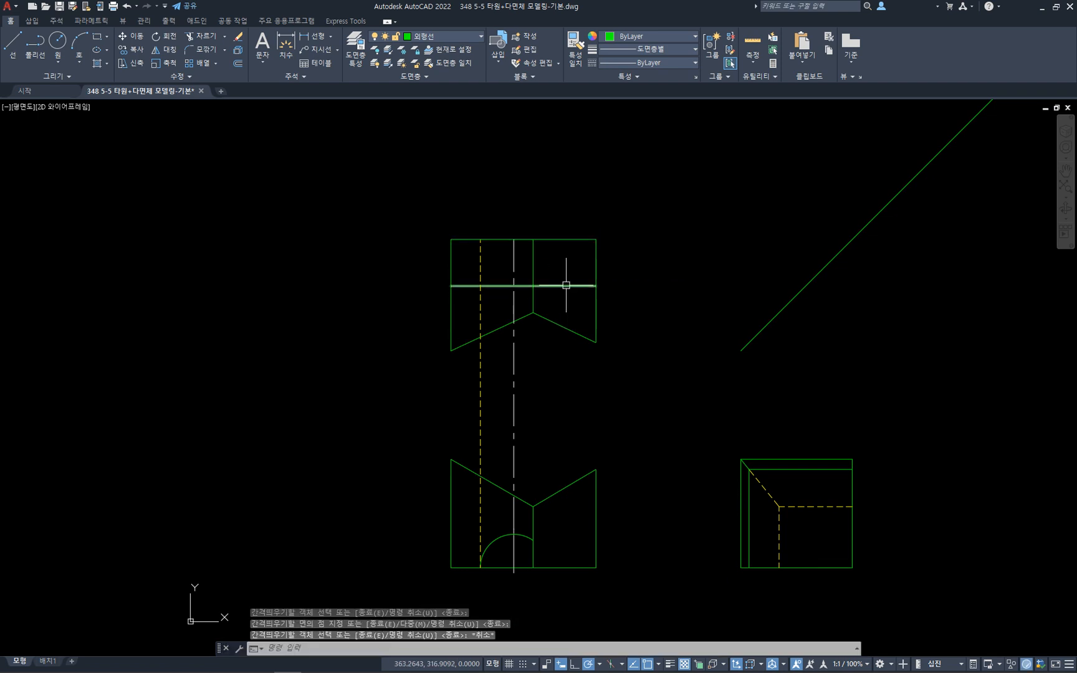
key("Escape")
- Match the offset horizontal line's properties to the dashed vertical projection line
left_click(567, 285)
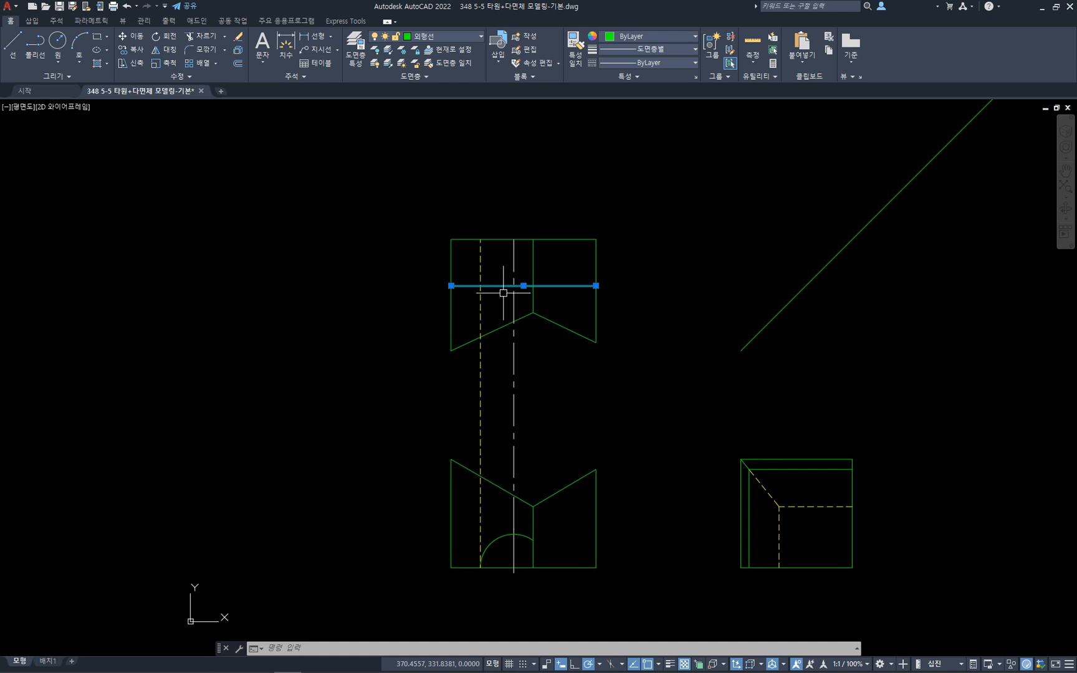
key("Escape")
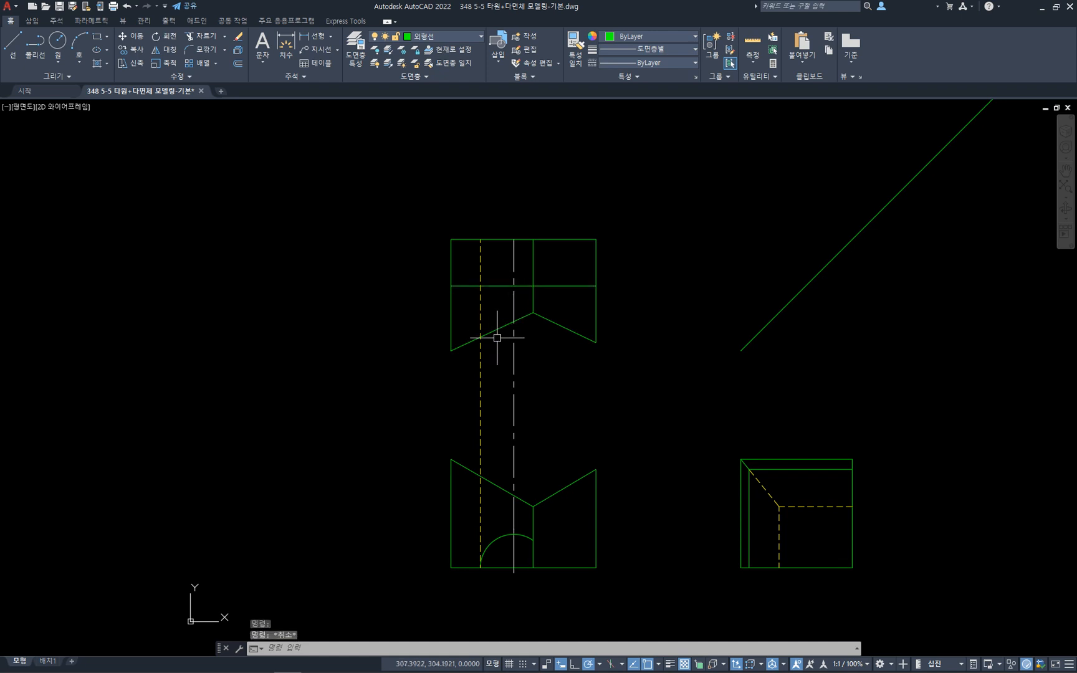
type("ma")
key("Return")
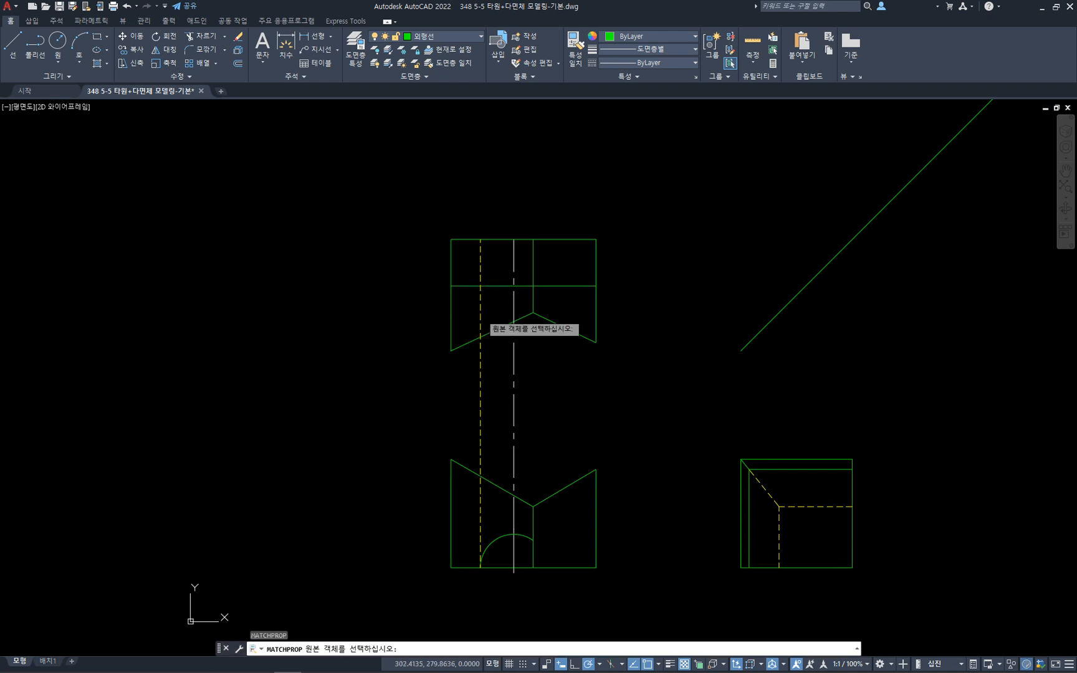
left_click(480, 331)
left_click(492, 284)
key("Escape")
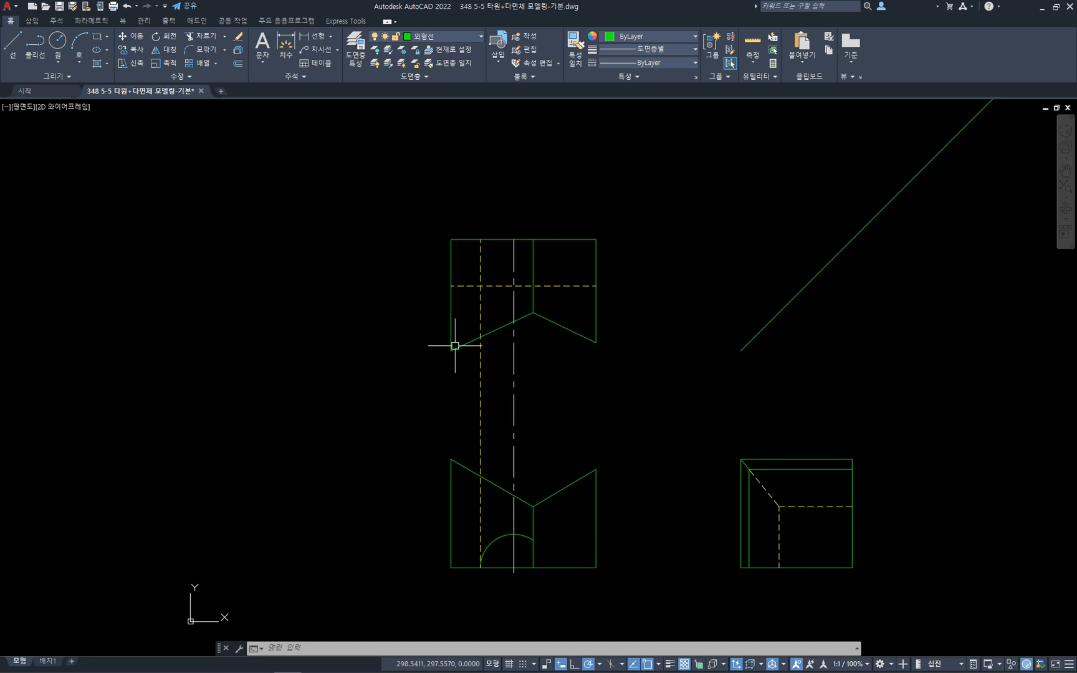
- Trim the hidden and centre projection lines below the upper view's left sloped edge
type("tr")
right_click(545, 371)
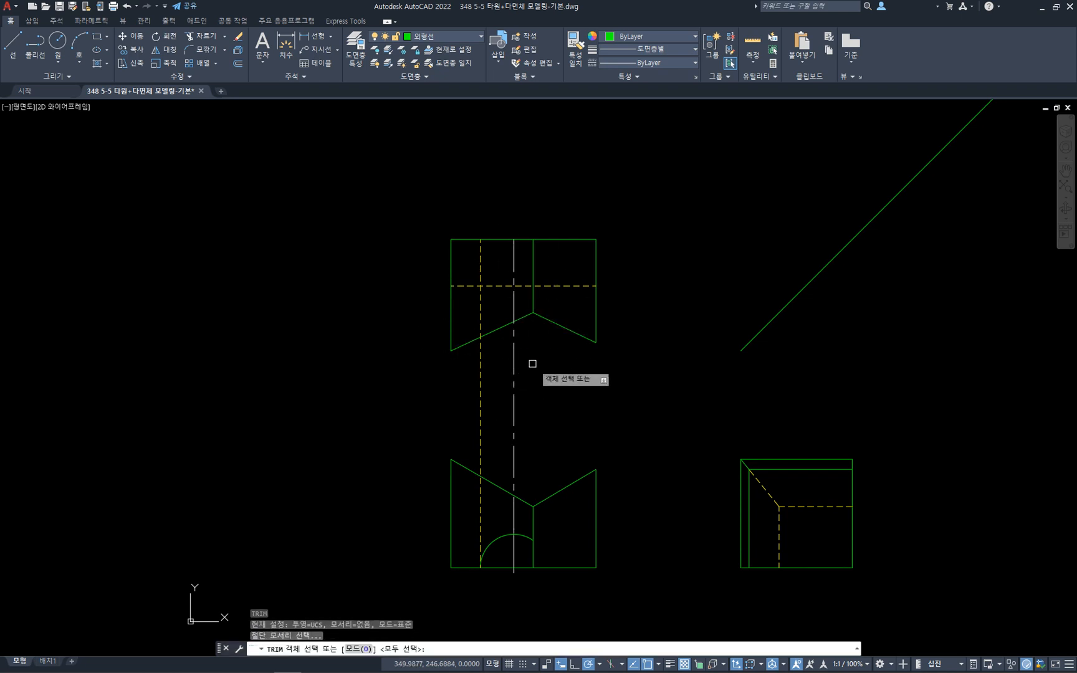
left_click(499, 328)
right_click(500, 349)
left_click(525, 389)
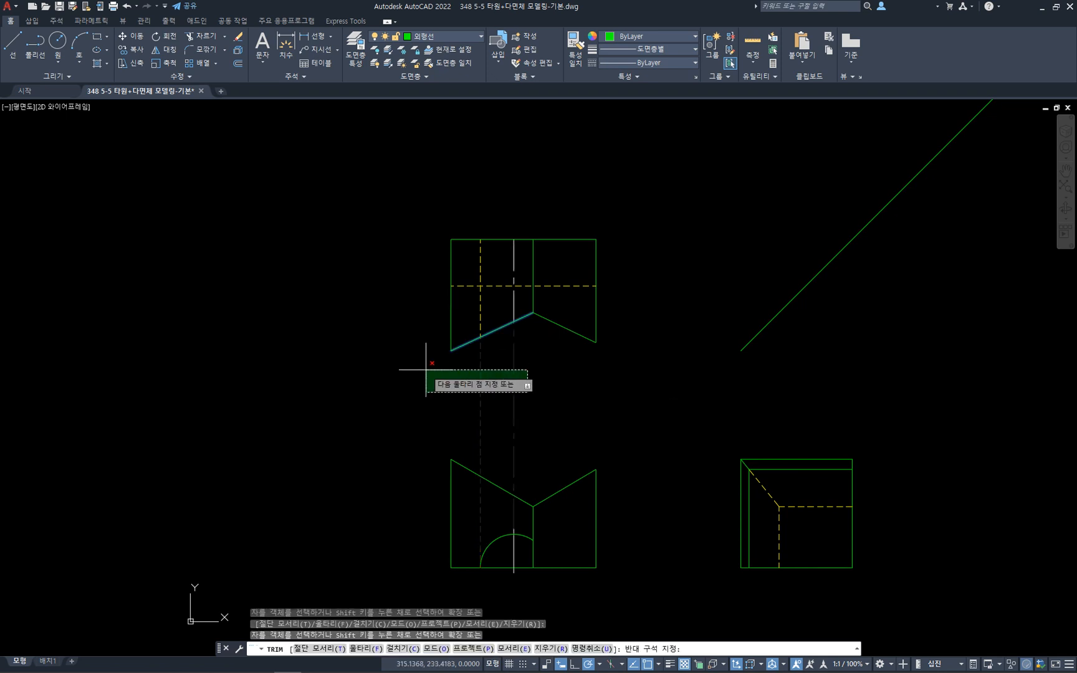
left_click(423, 372)
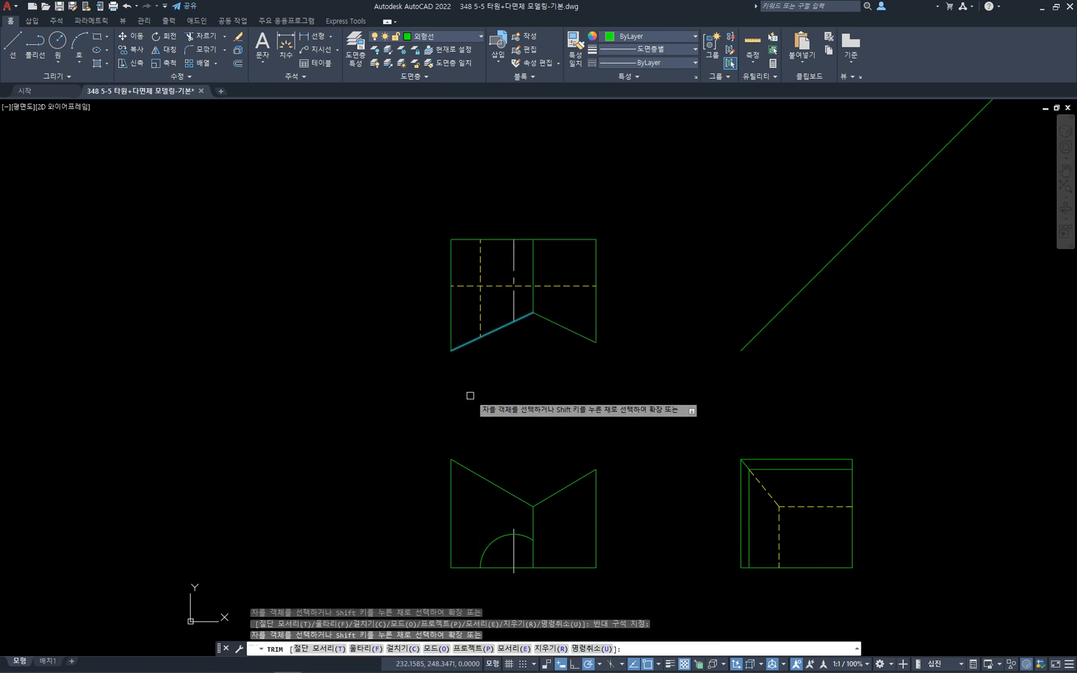
key("Escape")
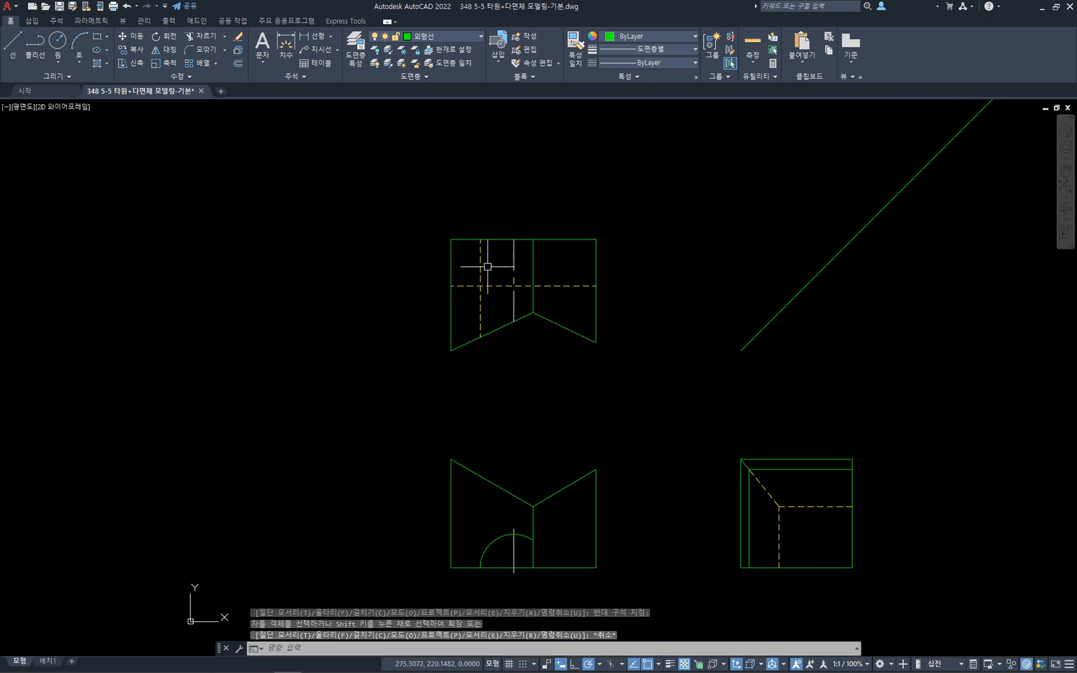
- Trim the vertical hidden line in the upper view above the horizontal hidden line
left_click(498, 286)
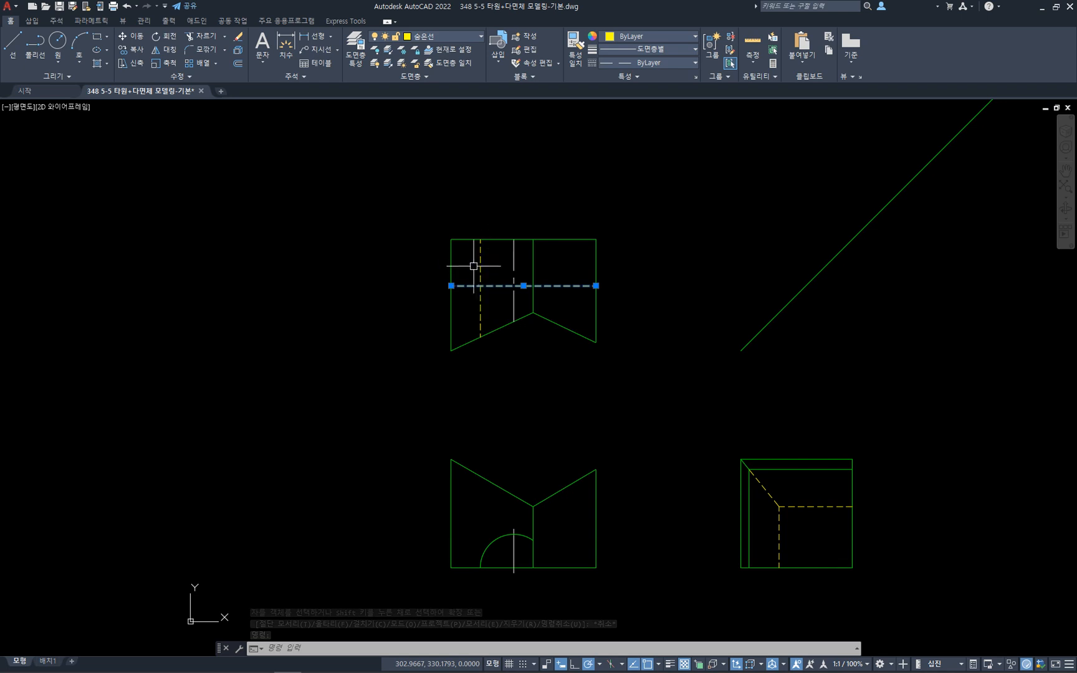
key("Escape")
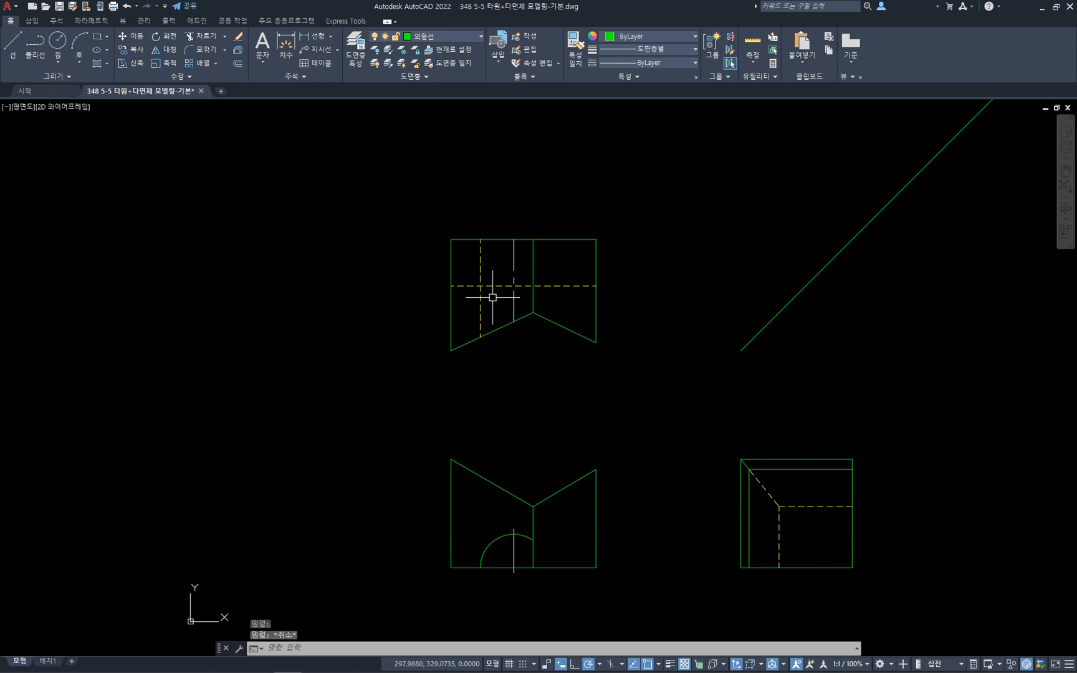
type("tr")
key("Return")
left_click(480, 268)
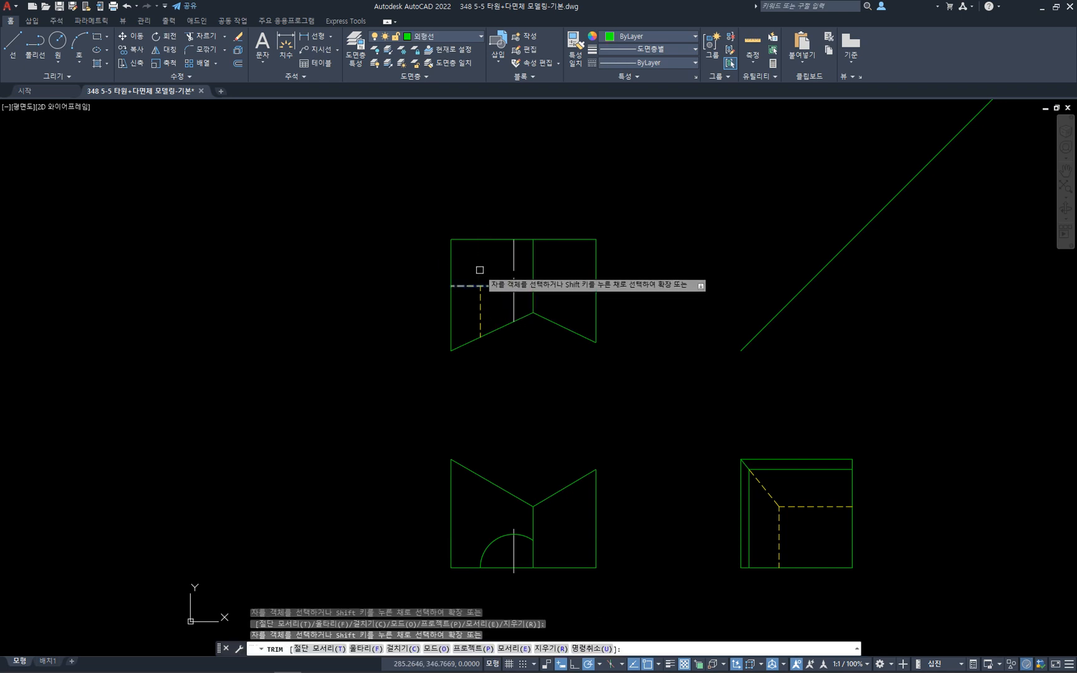
key("Escape")
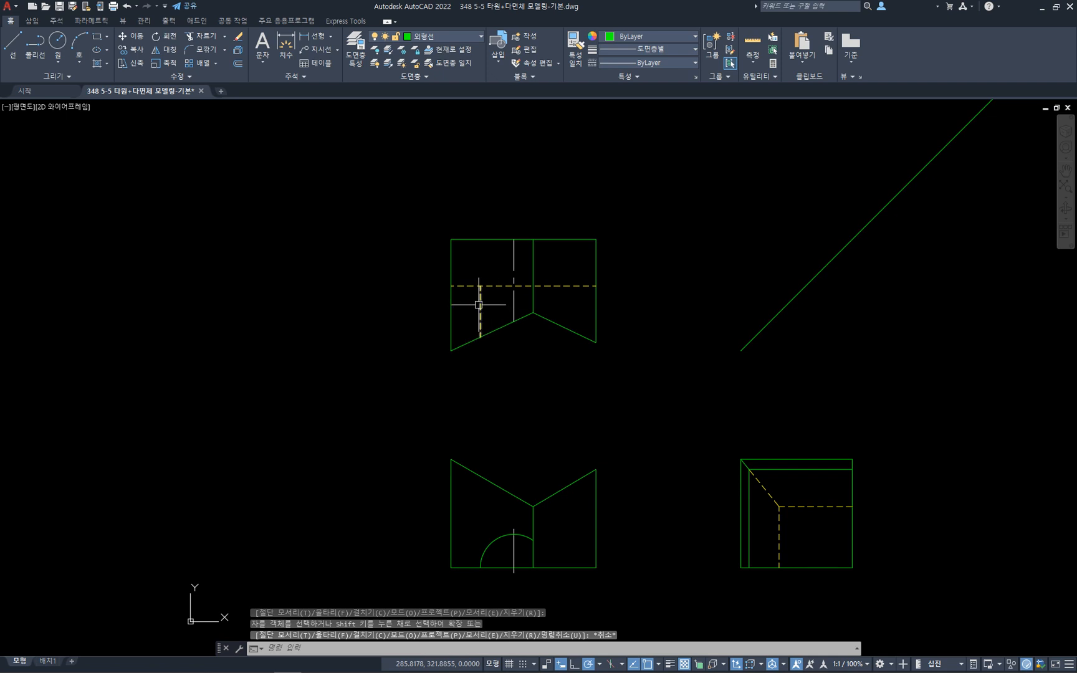
- Trim the horizontal hidden line to the right of the upper view's middle vertical edge
left_click(533, 304)
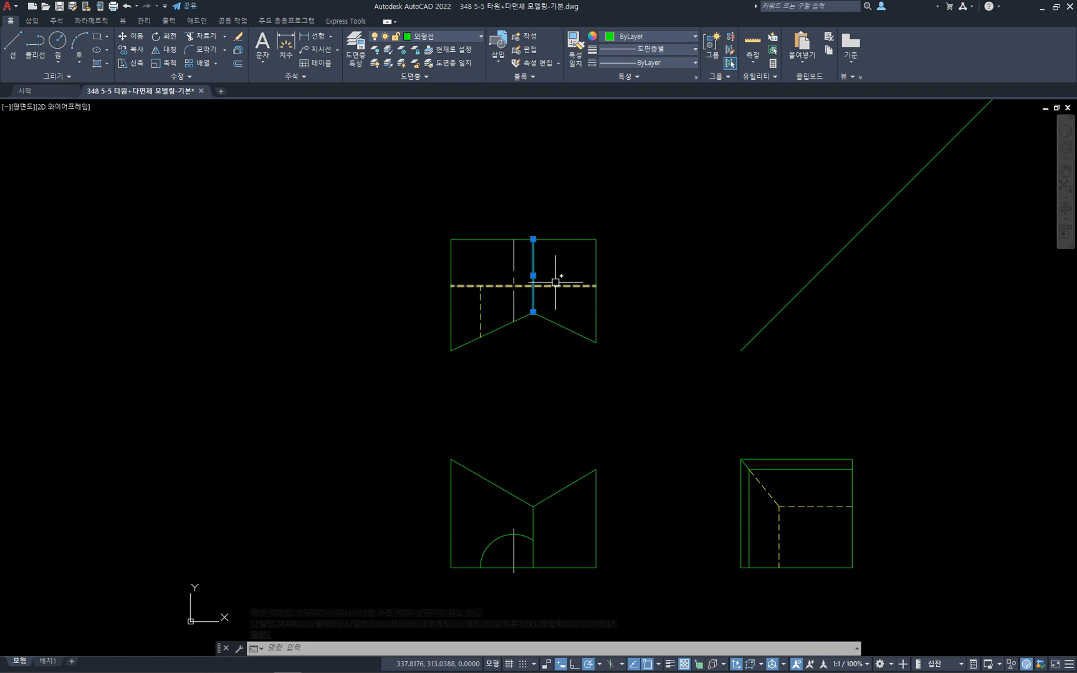
key("Escape")
key("Escape")
key("Escape")
type("tr")
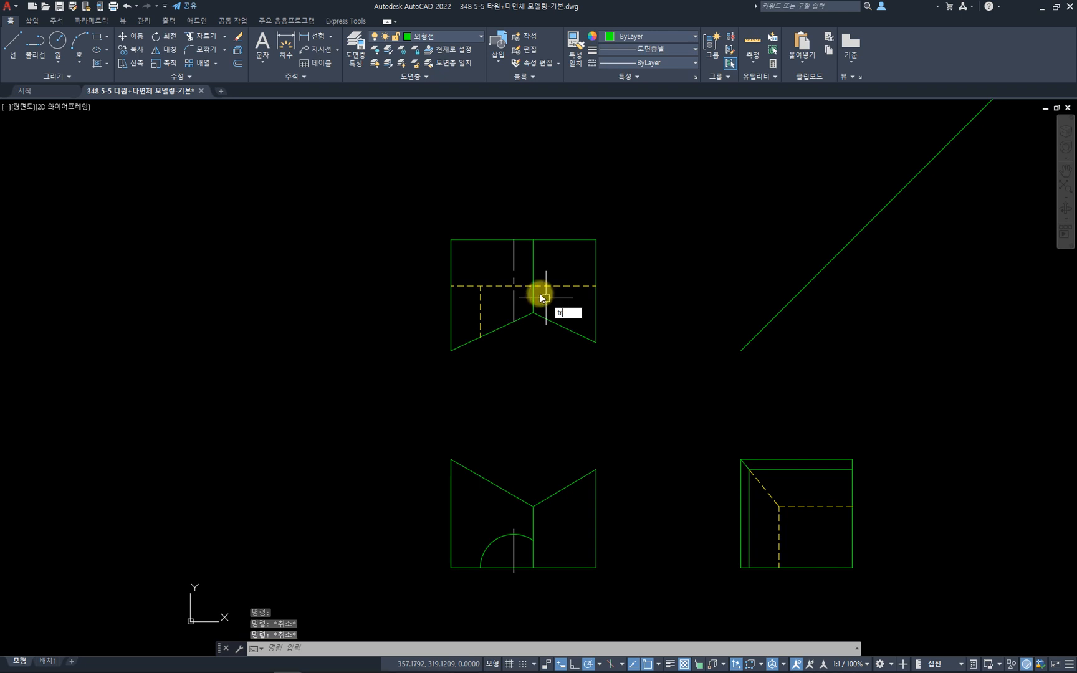
key("space")
left_click(532, 291)
key("space")
left_click(541, 287)
key("Escape")
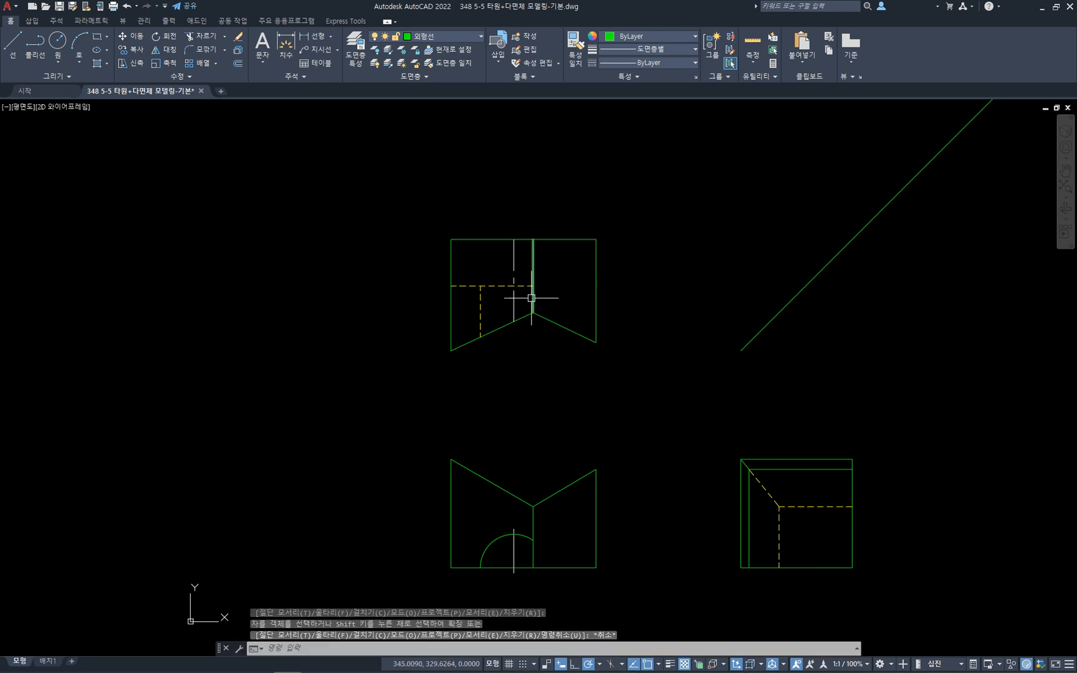
- Trim the horizontal hidden line to the left of the vertical hidden line in the upper view
left_click(478, 303)
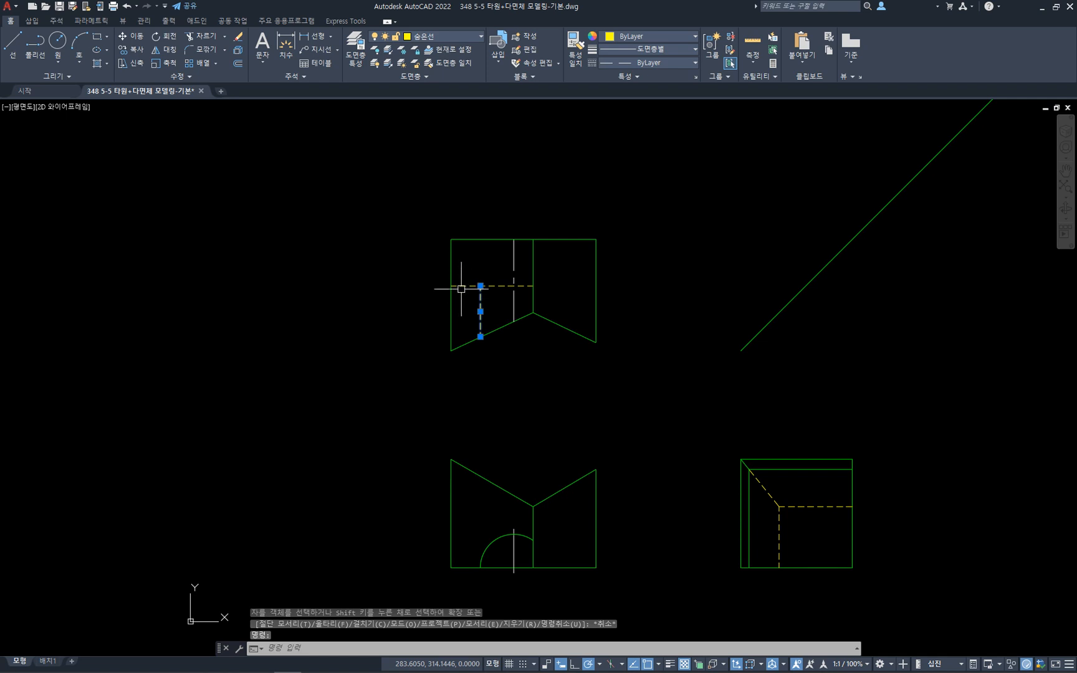
key("Escape")
key("Escape")
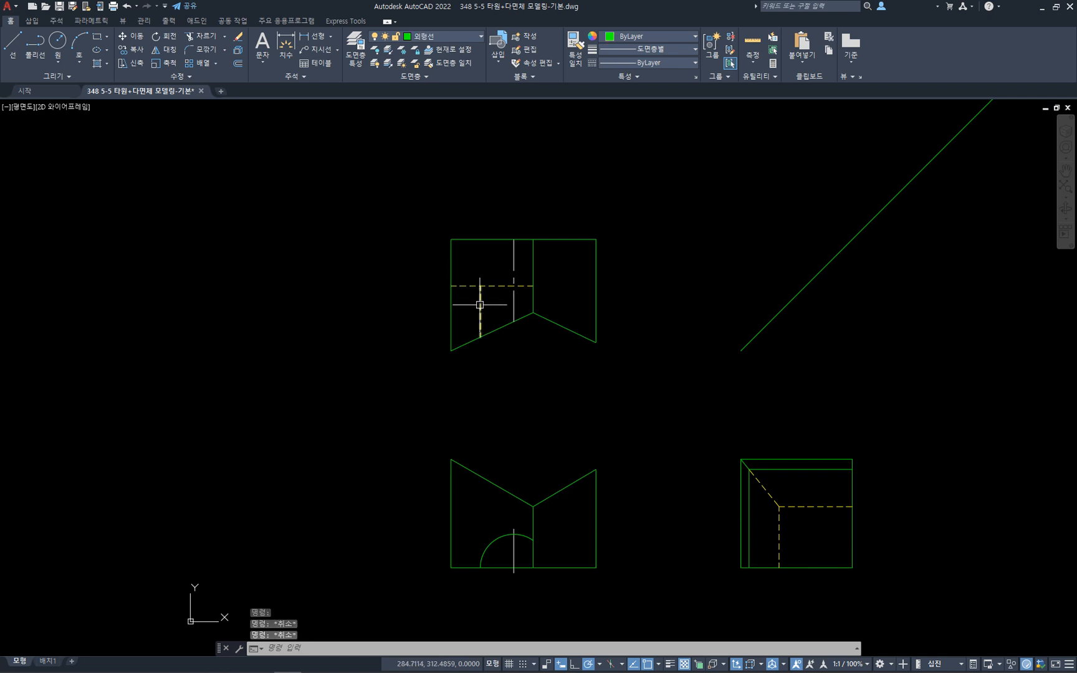
type("tr")
key("space")
left_click(480, 305)
key("space")
left_click(472, 287)
key("Escape")
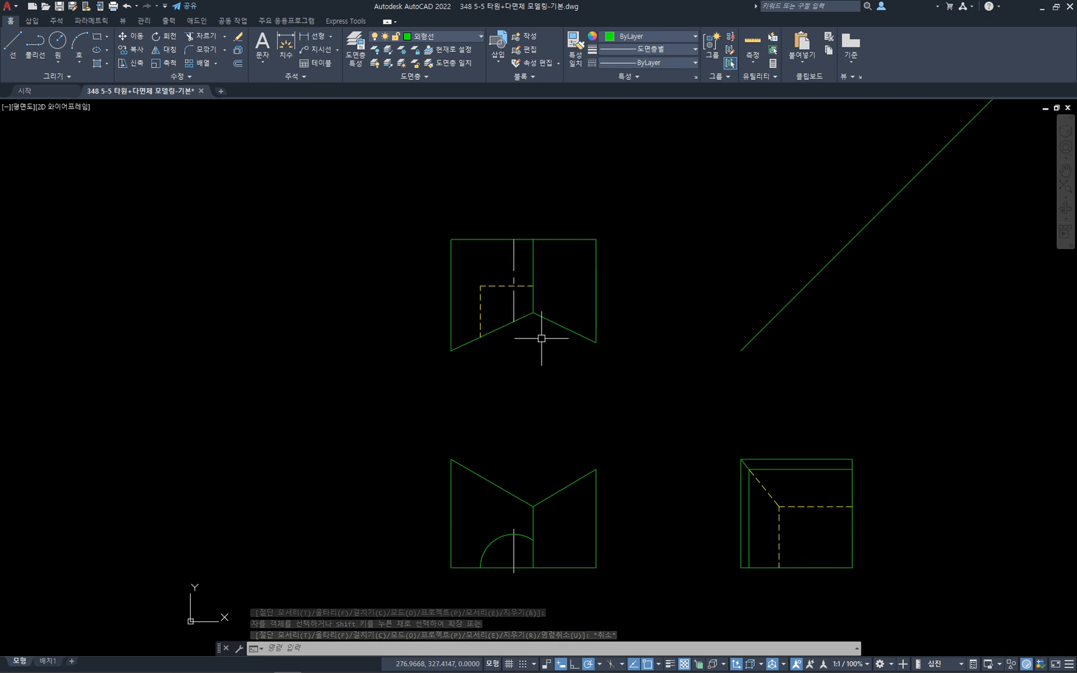
- Trim the centre line in the upper view above the horizontal hidden line
type("tr")
key("space")
left_click(523, 286)
key("space")
left_click(513, 269)
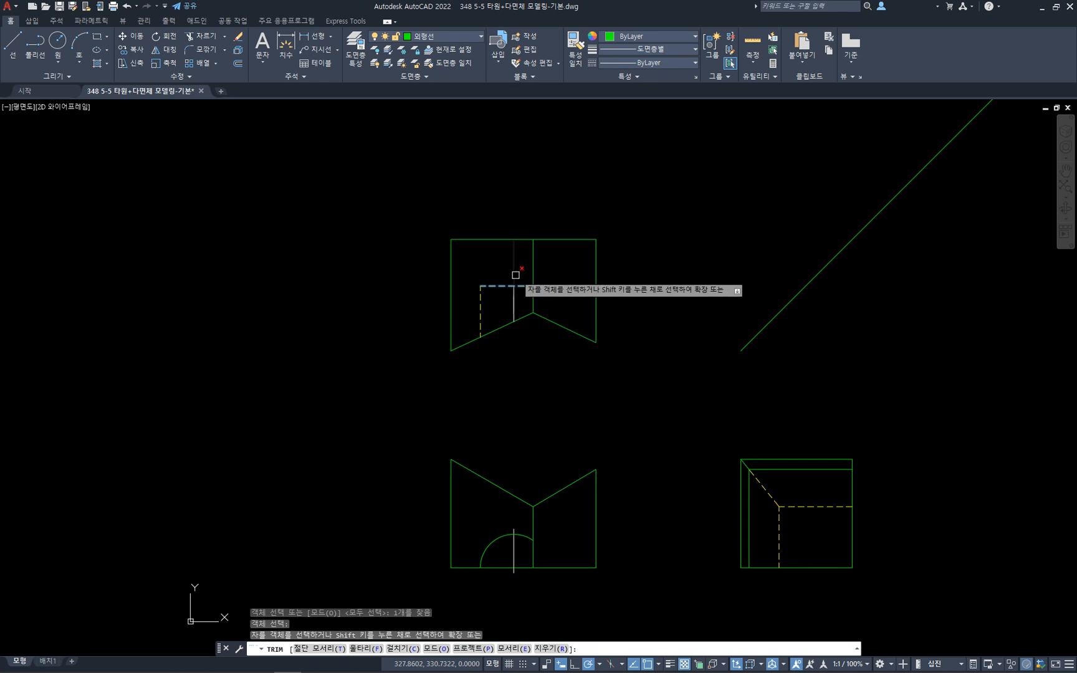
key("Escape")
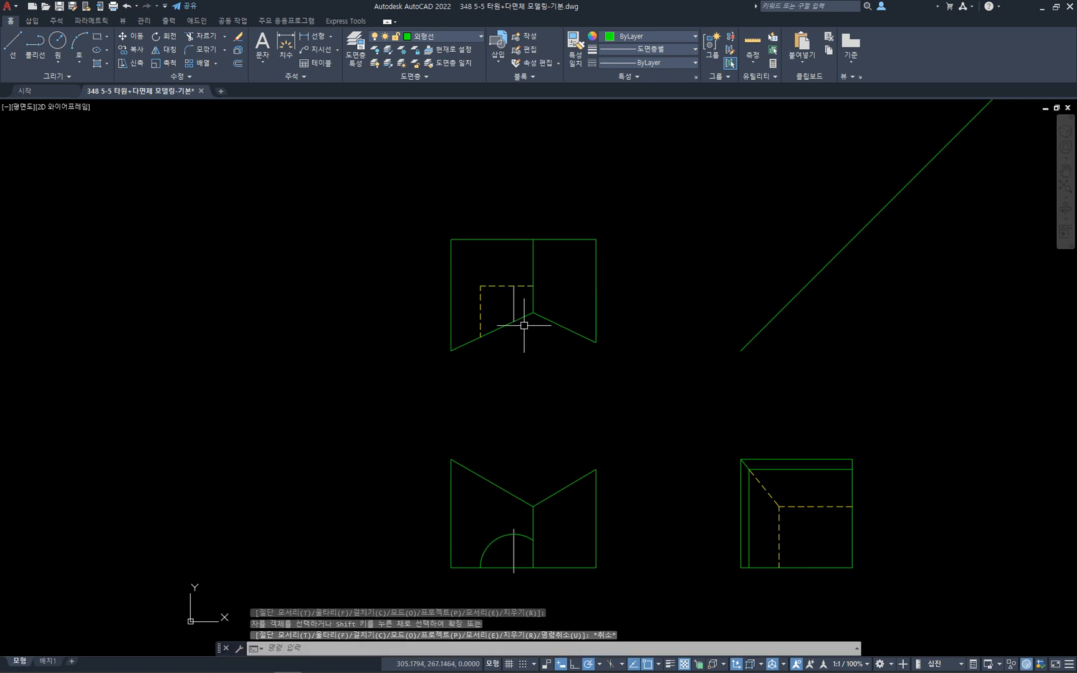
key("Escape")
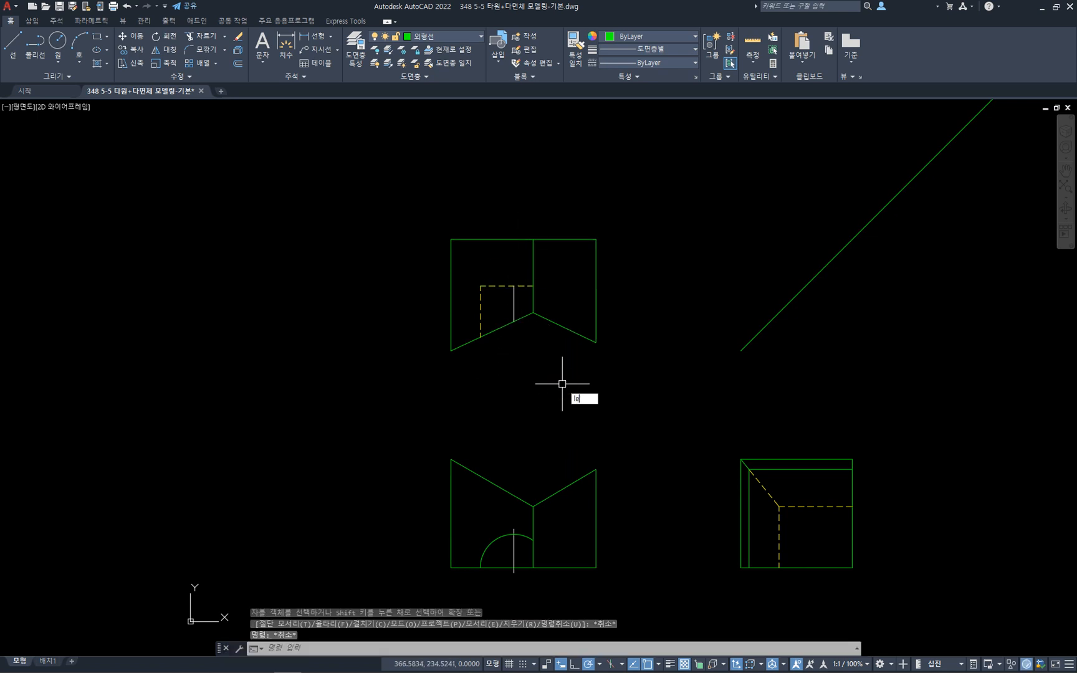
- Lengthen both ends of the upper view's centre line by an increment of 5
type("len")
key("Return")
type("de")
key("Return")
type("5")
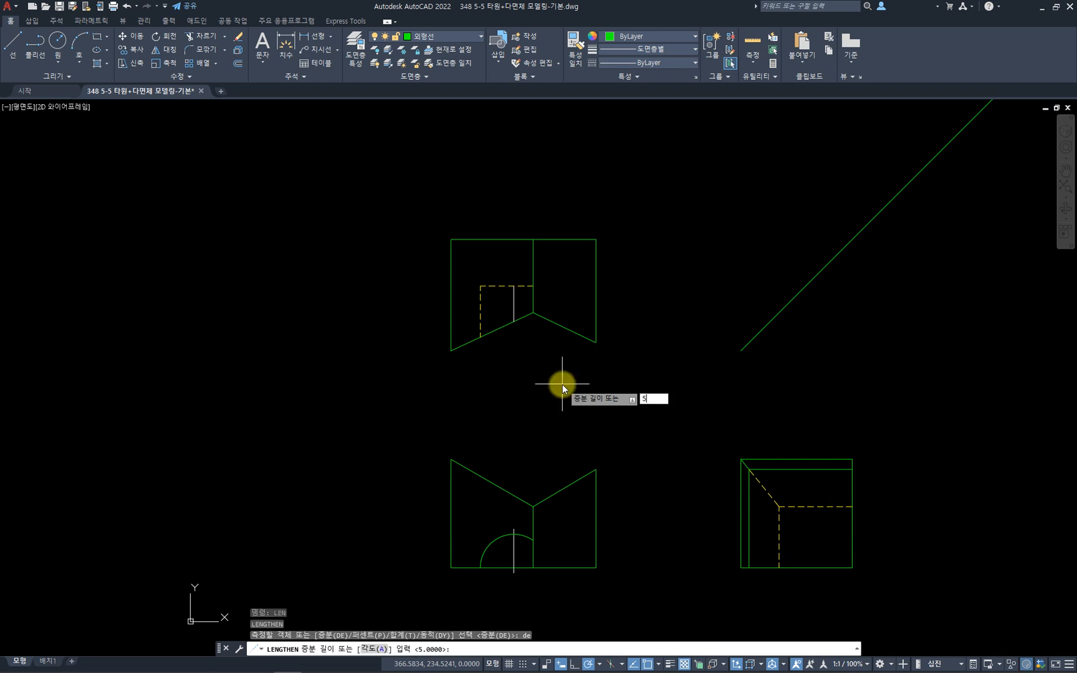
key("Return")
left_click(513, 292)
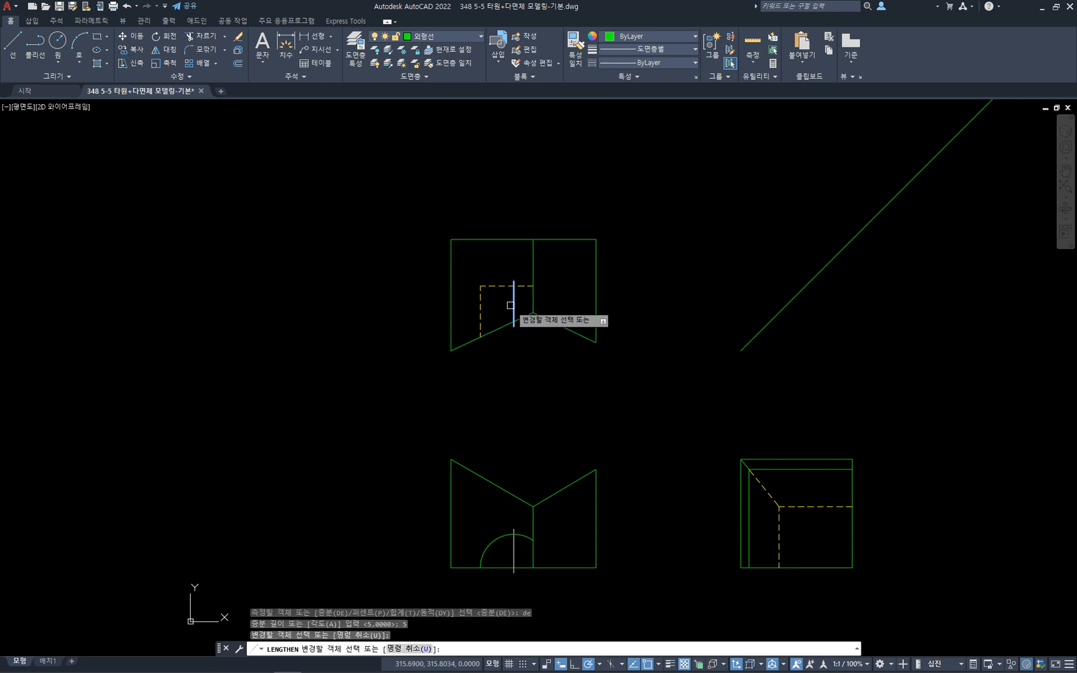
left_click(510, 313)
key("Escape")
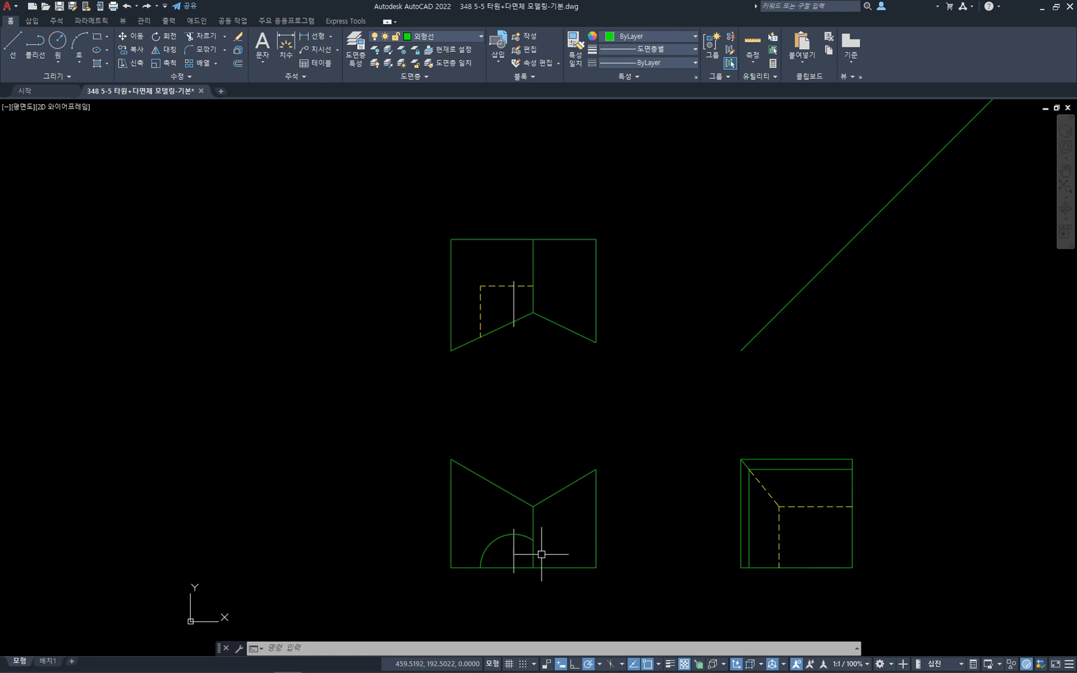
left_click(518, 535)
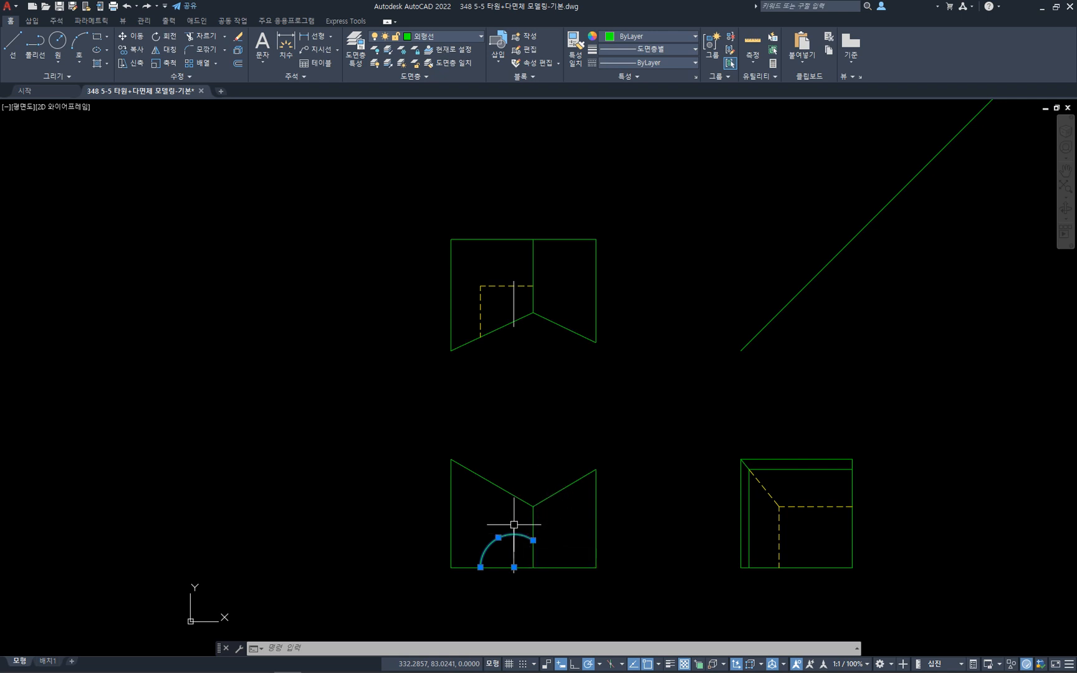
key("Escape")
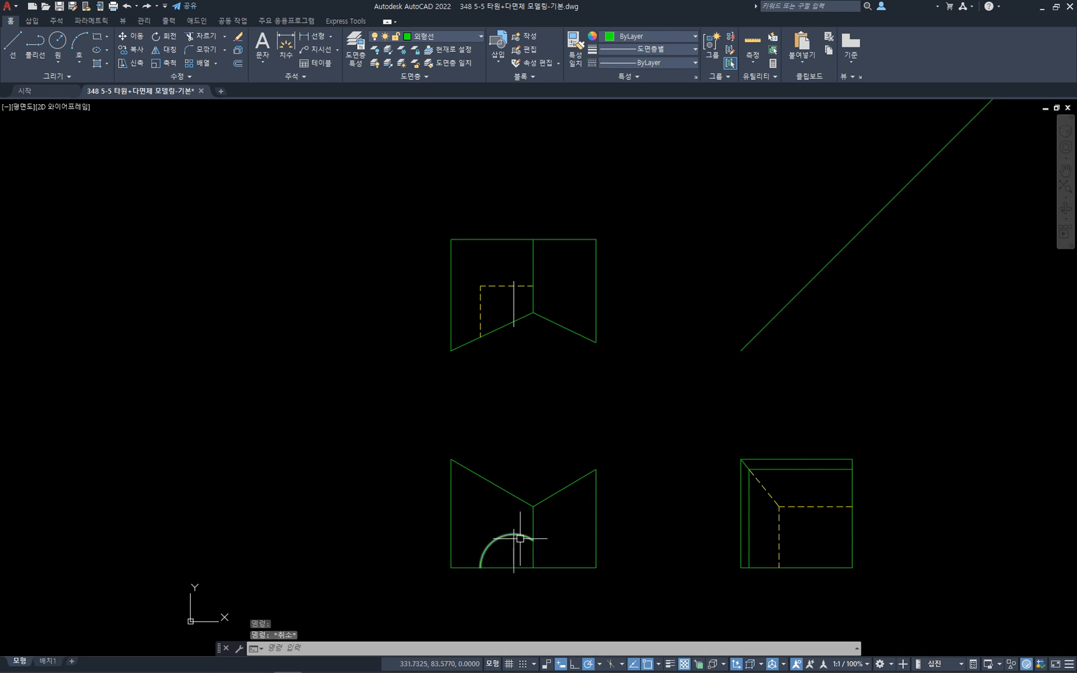
left_click(515, 545)
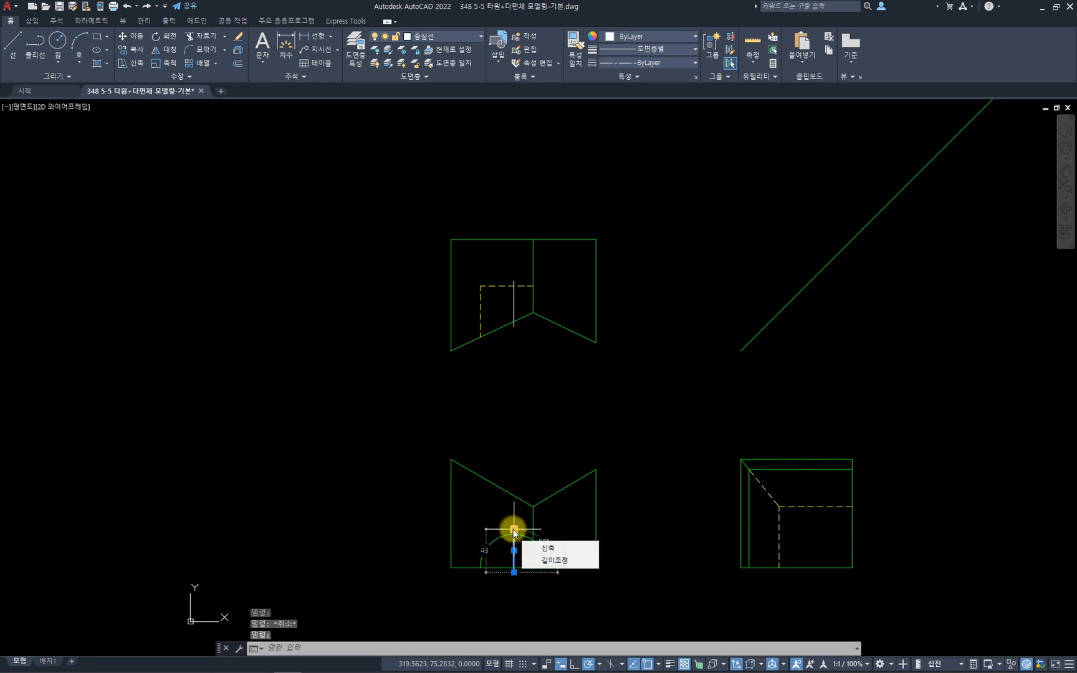
key("Escape")
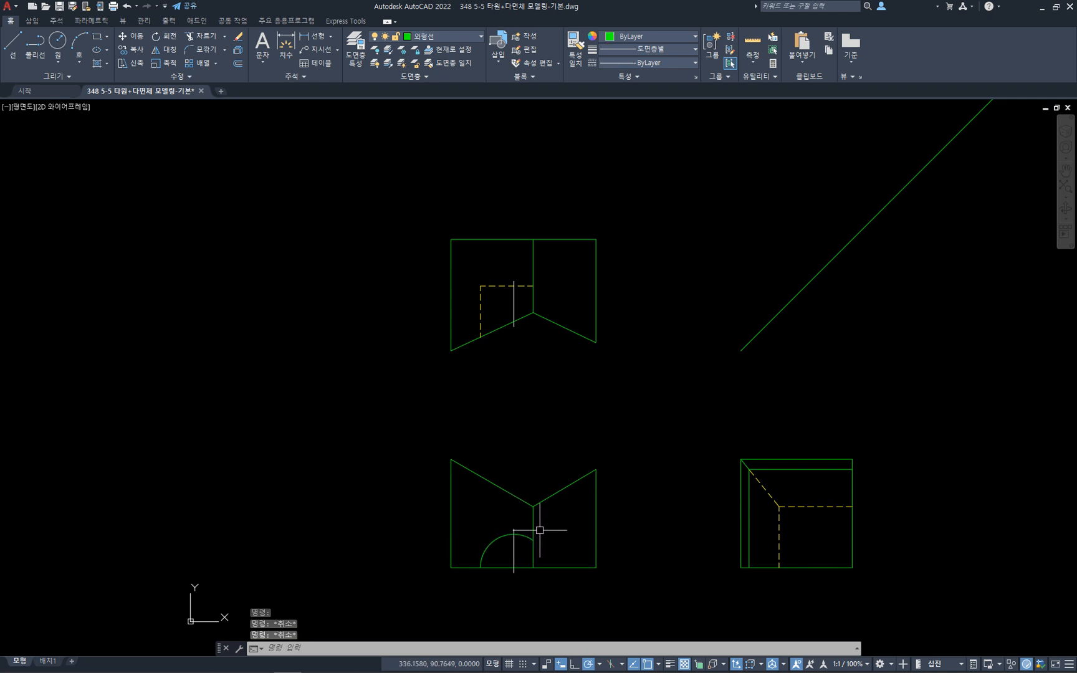
type("l")
key("Return")
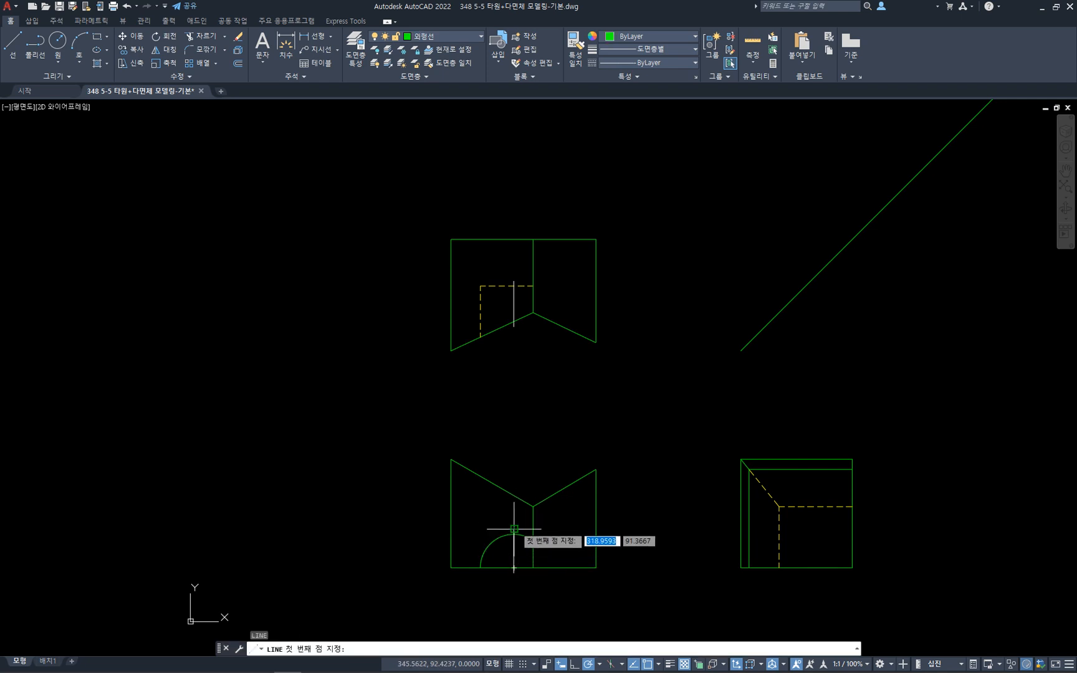
left_click(514, 529)
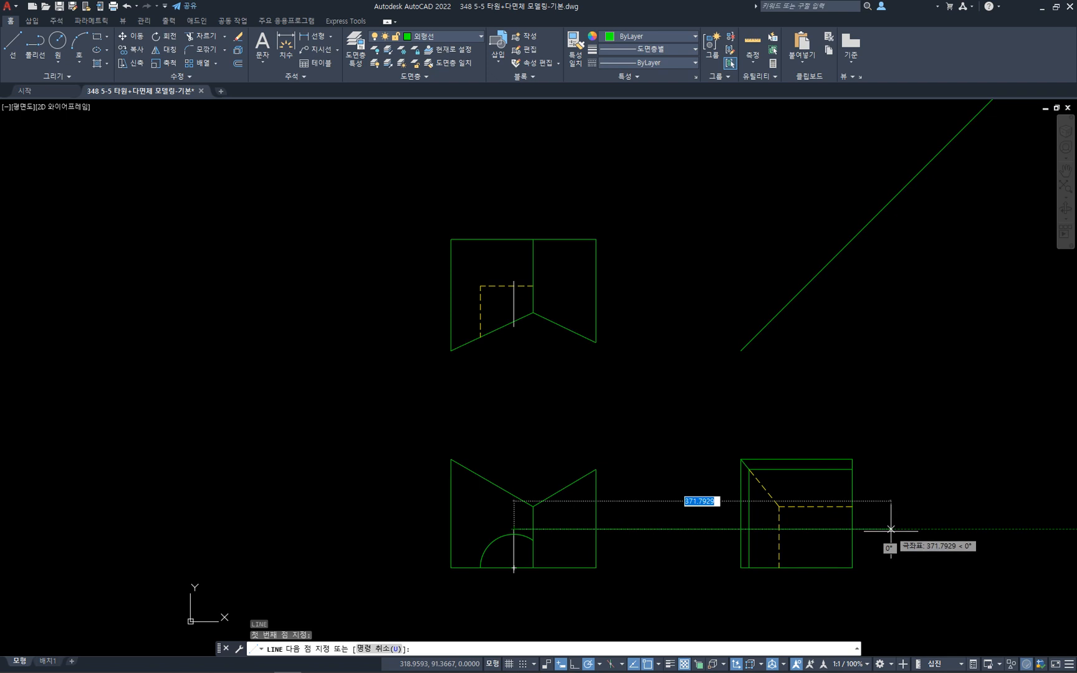
key("Escape")
- Draw a horizontal projection line from the top of the front view's arc to the side view's far vertical edge
scroll(829, 543, "up", 2)
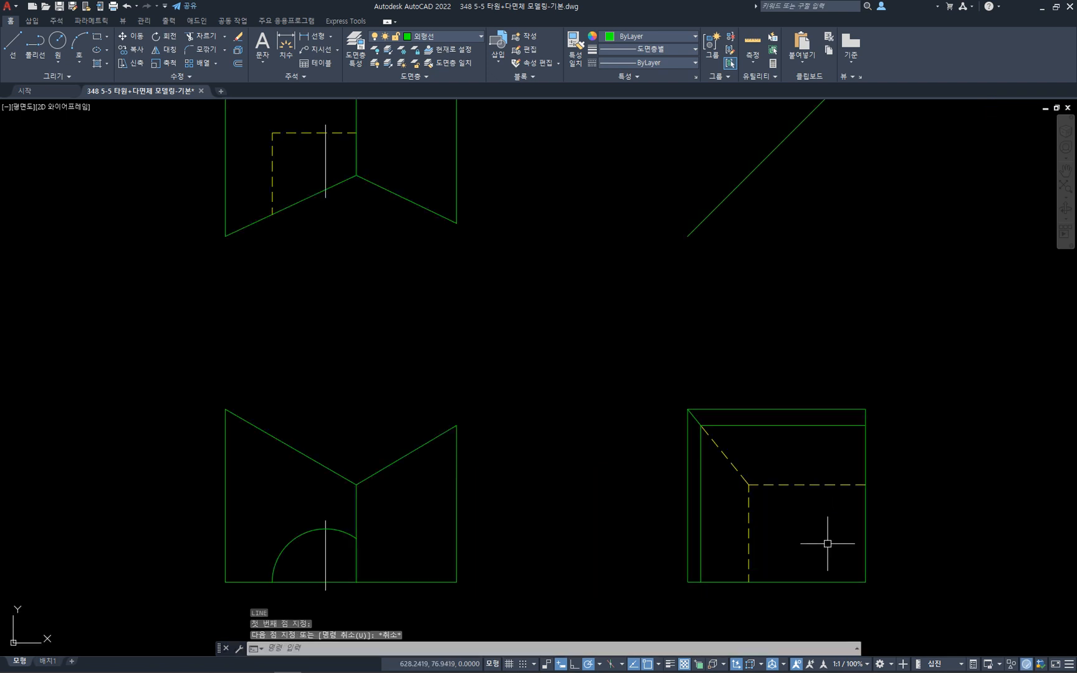
mouse_move(821, 543)
middle_mouse_down()
mouse_move(817, 530)
mouse_move(811, 548)
middle_mouse_up()
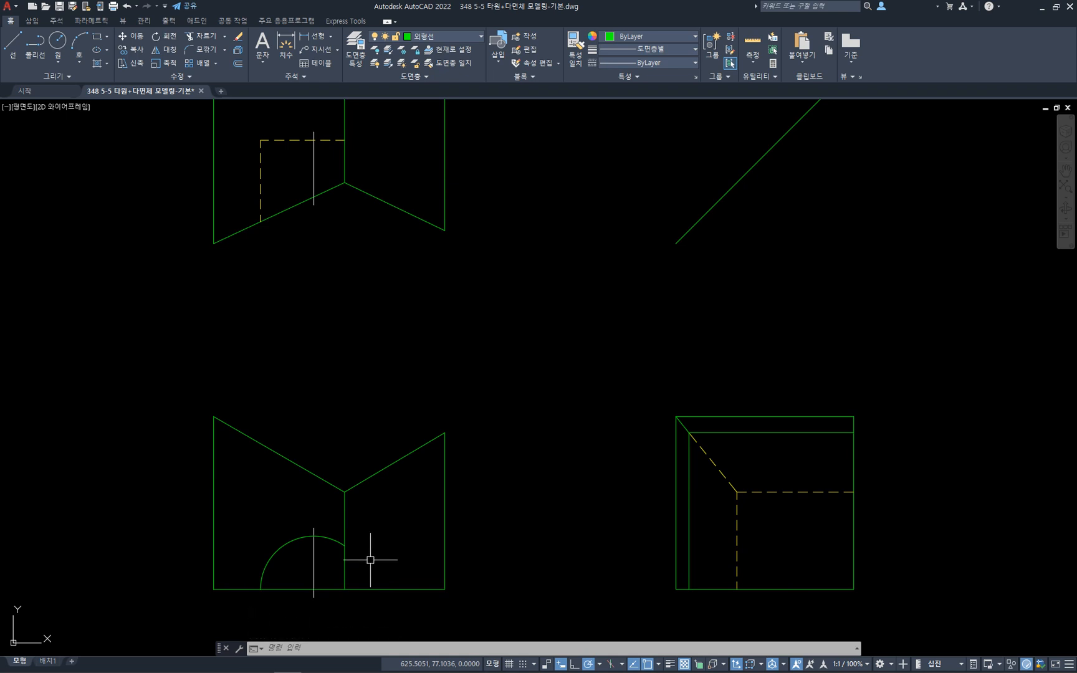
type("l")
key("Return")
left_click(314, 536)
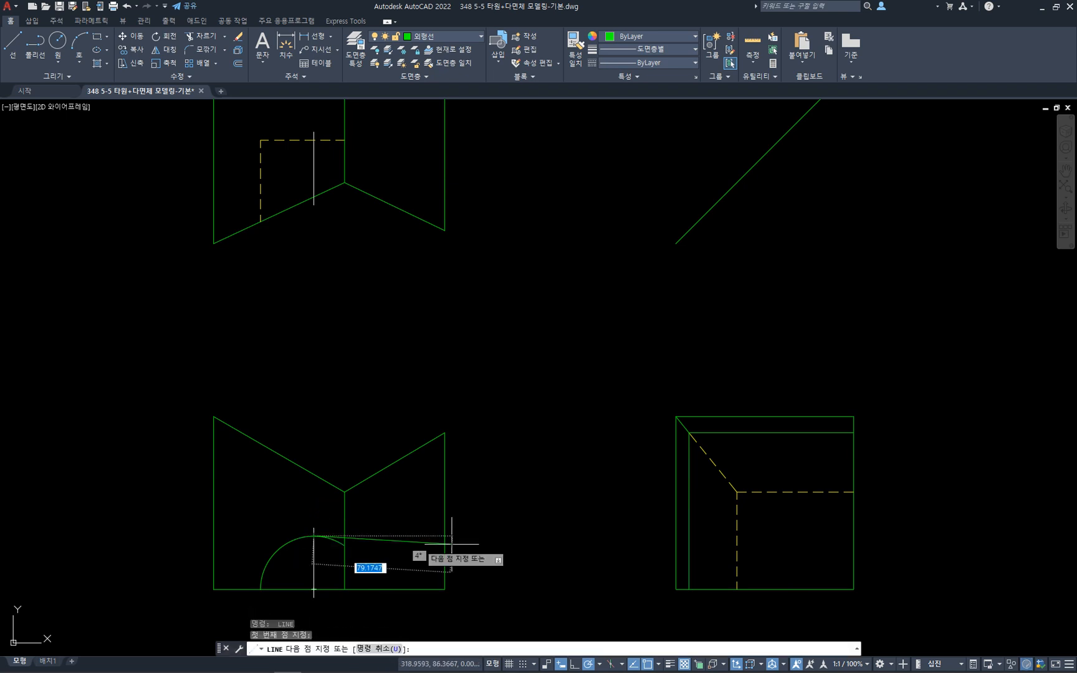
left_click(854, 535)
key("Escape")
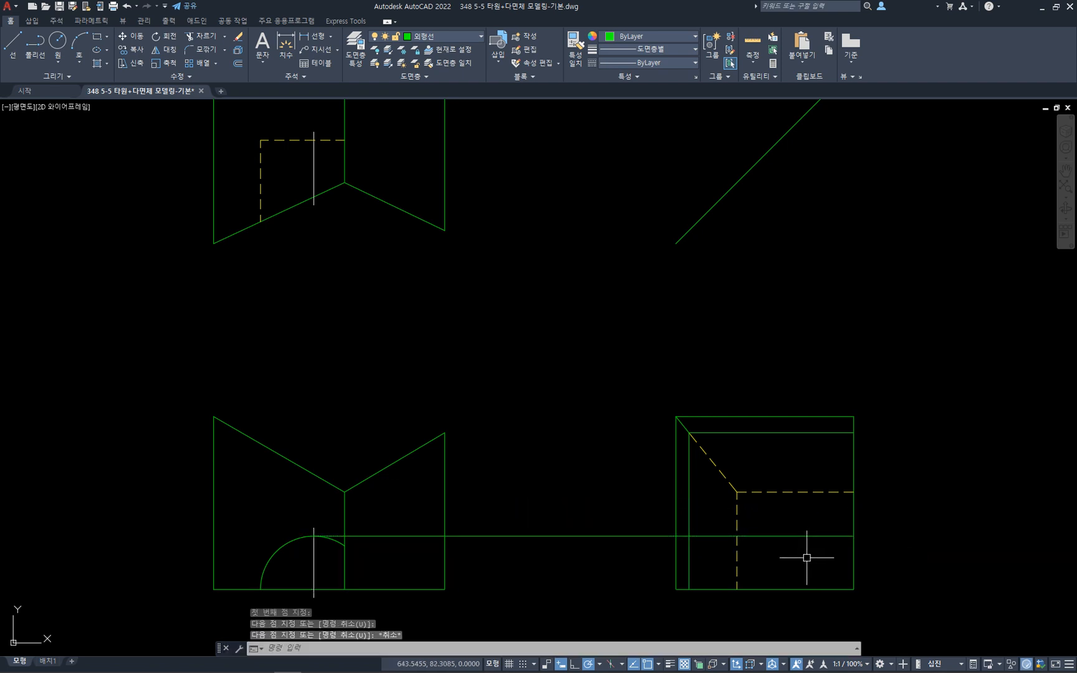
left_click(790, 536)
left_click(780, 525)
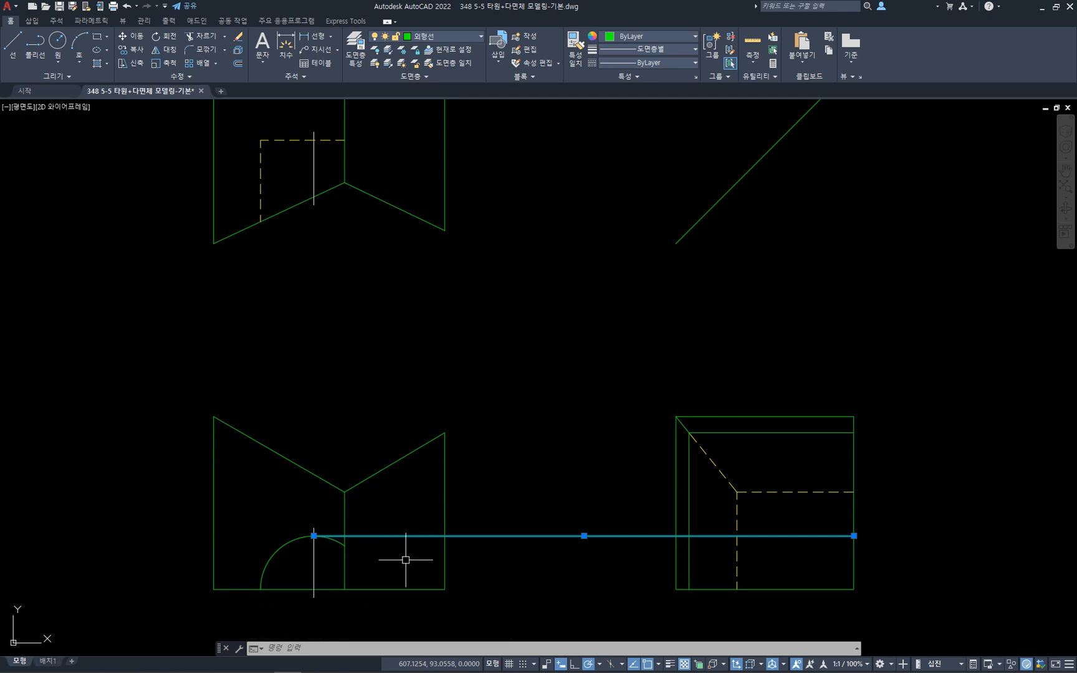
key("Escape")
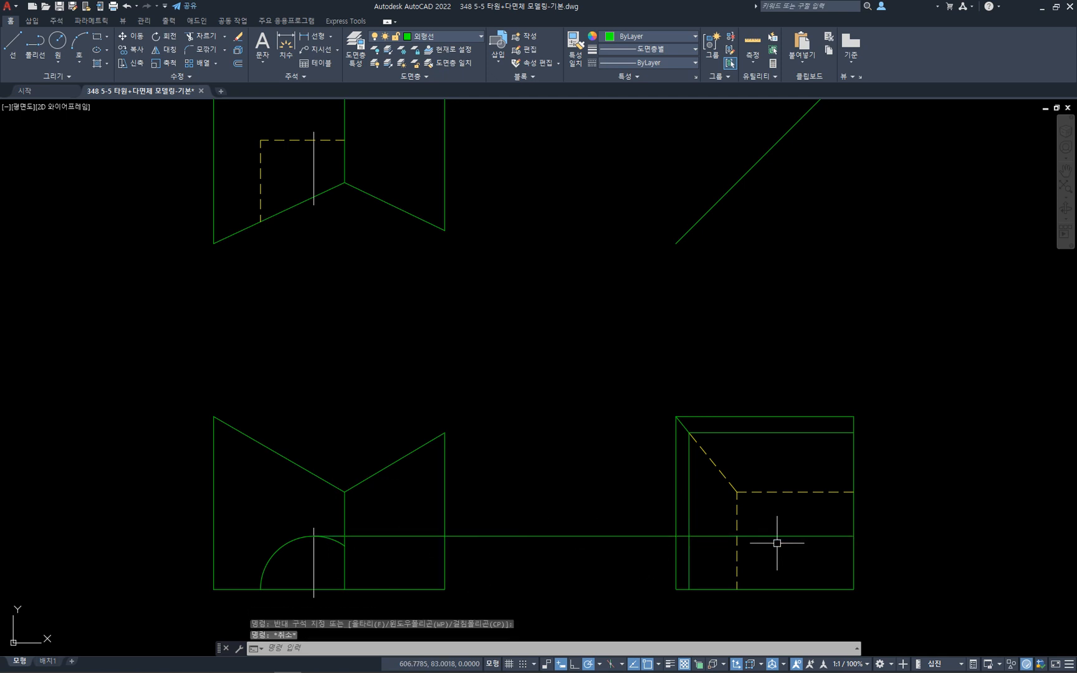
key("Escape")
key("Escape")
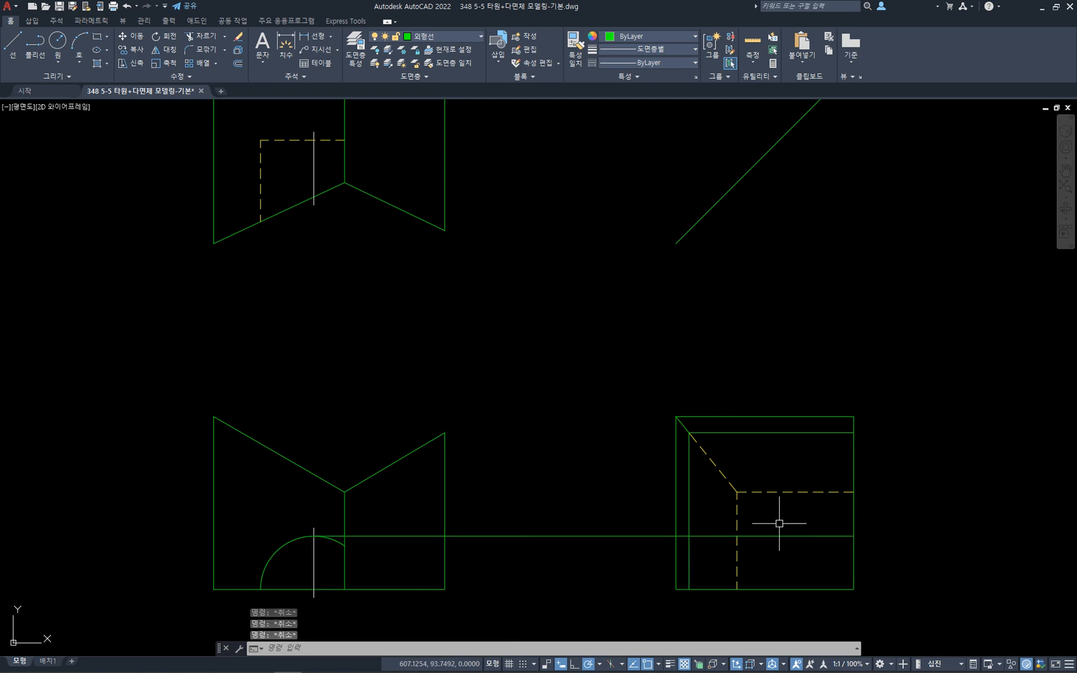
- Match the new horizontal projection line's properties to the side view's horizontal hidden line
type("ma")
key("space")
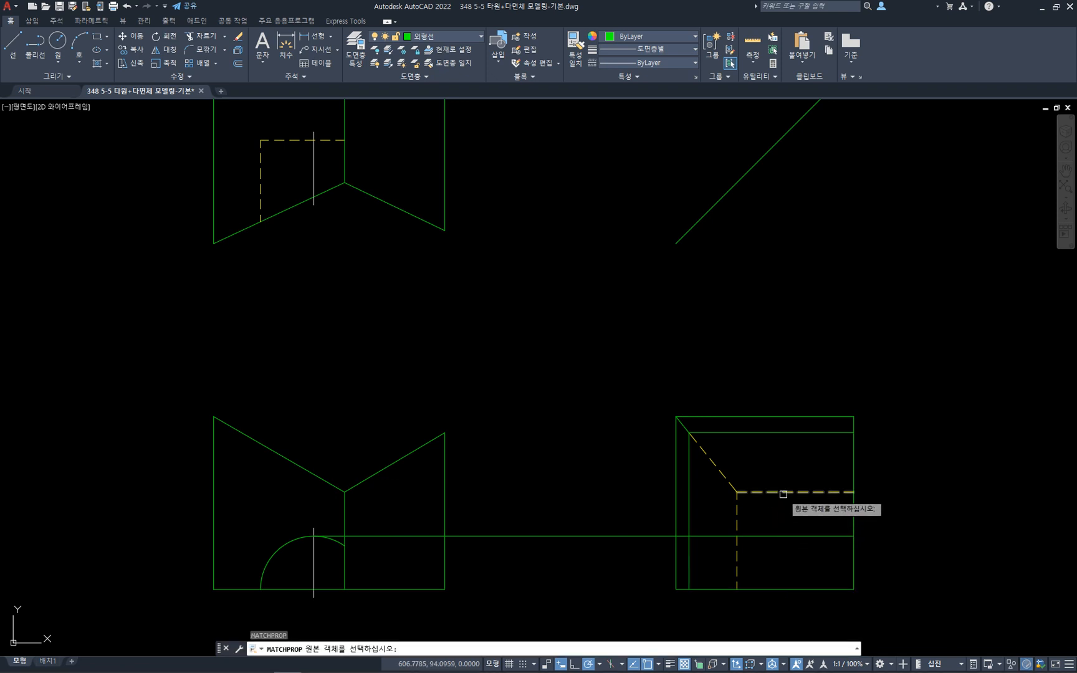
left_click(779, 492)
left_click(774, 537)
key("Escape")
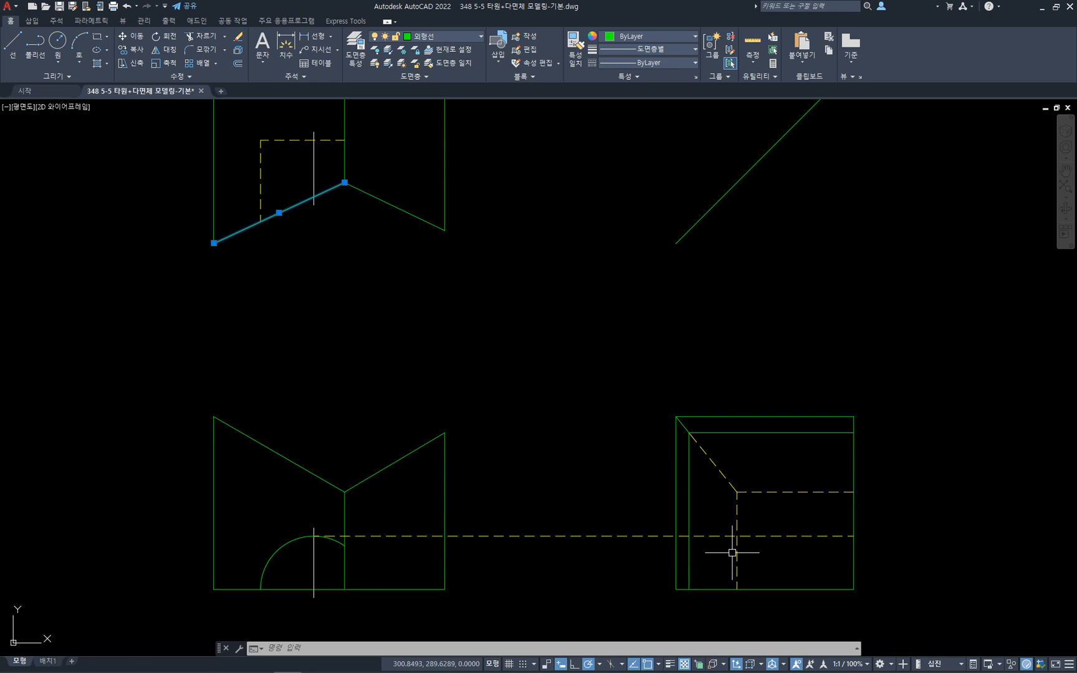
key("Escape")
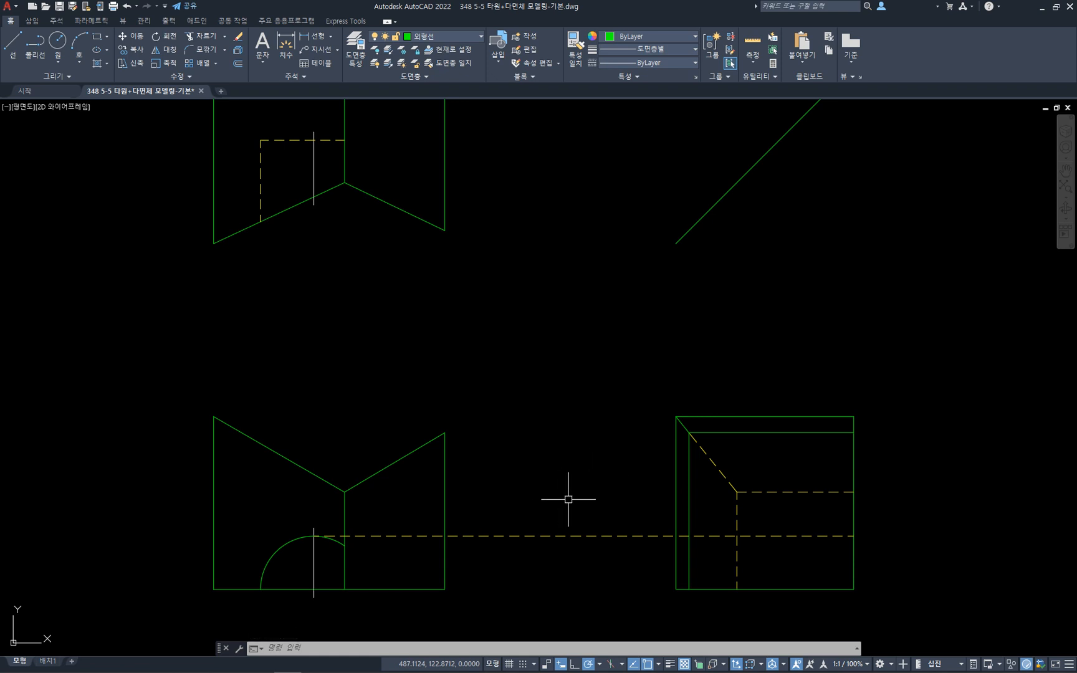
- Draw a circle over the front view's arc, centred on the arc's centre and passing through its top point
middle_click_drag(541, 515, 623, 443)
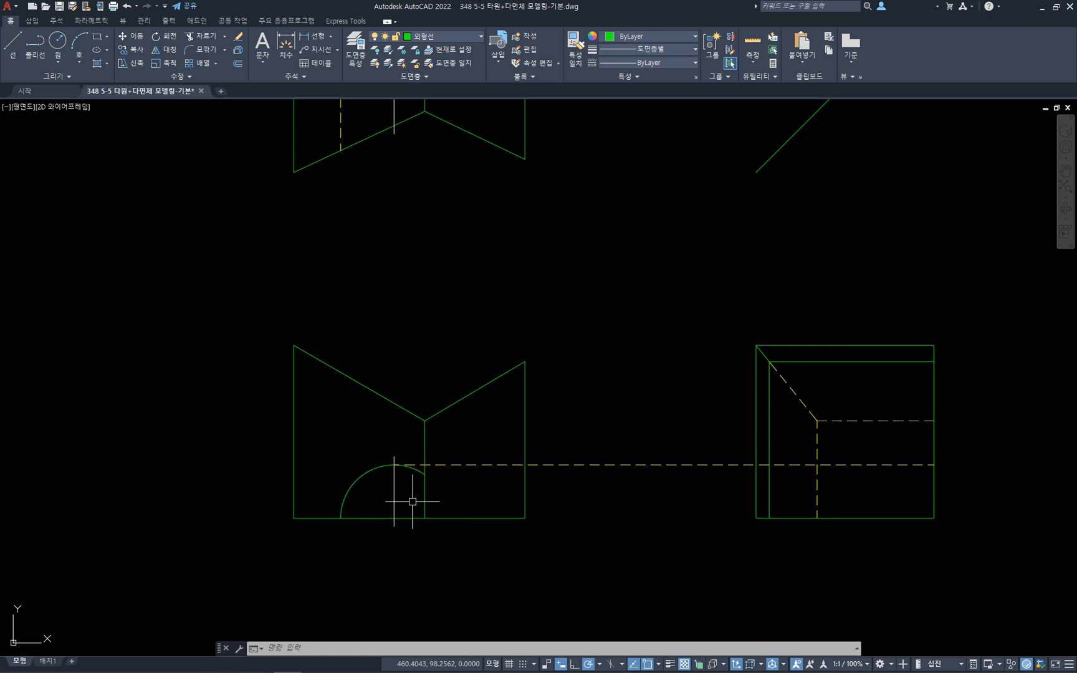
type("c")
key("Return")
left_click(394, 518)
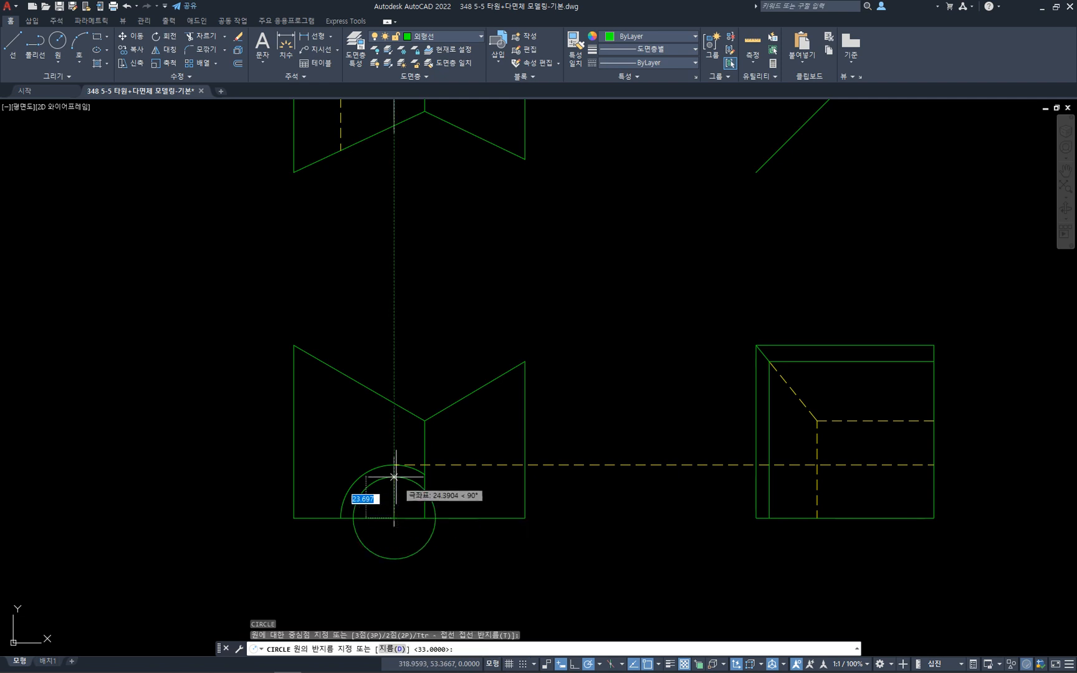
left_click(394, 465)
key("Escape")
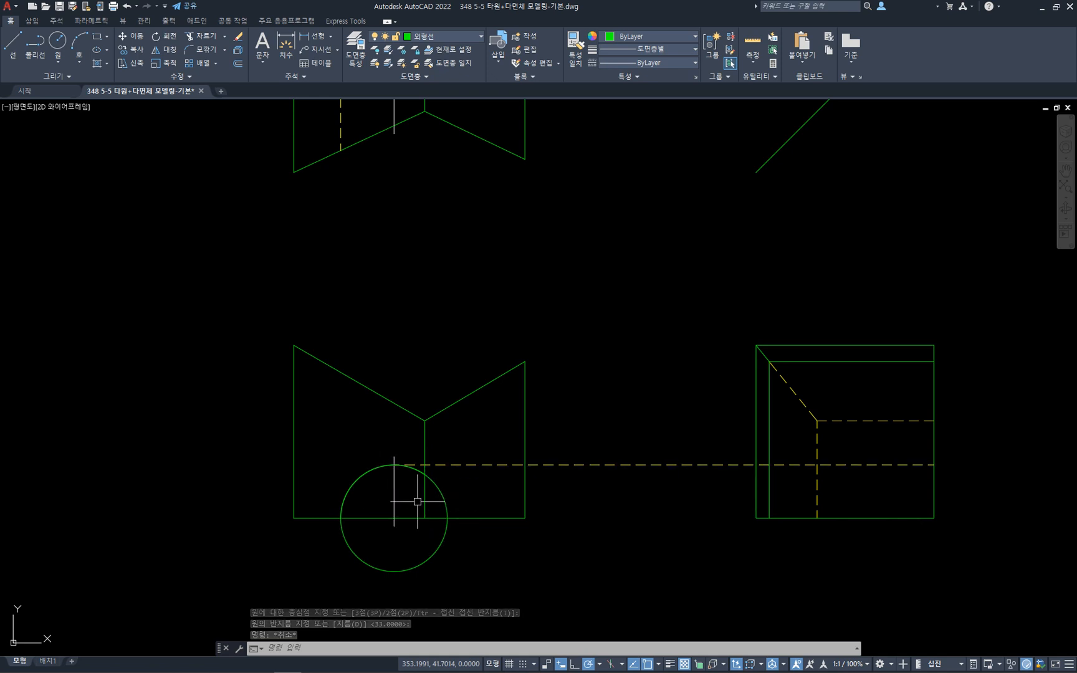
- Turn on Ortho and draw horizontal construction lines through the circle's top quadrant, centre and bottom quadrant
type("xl")
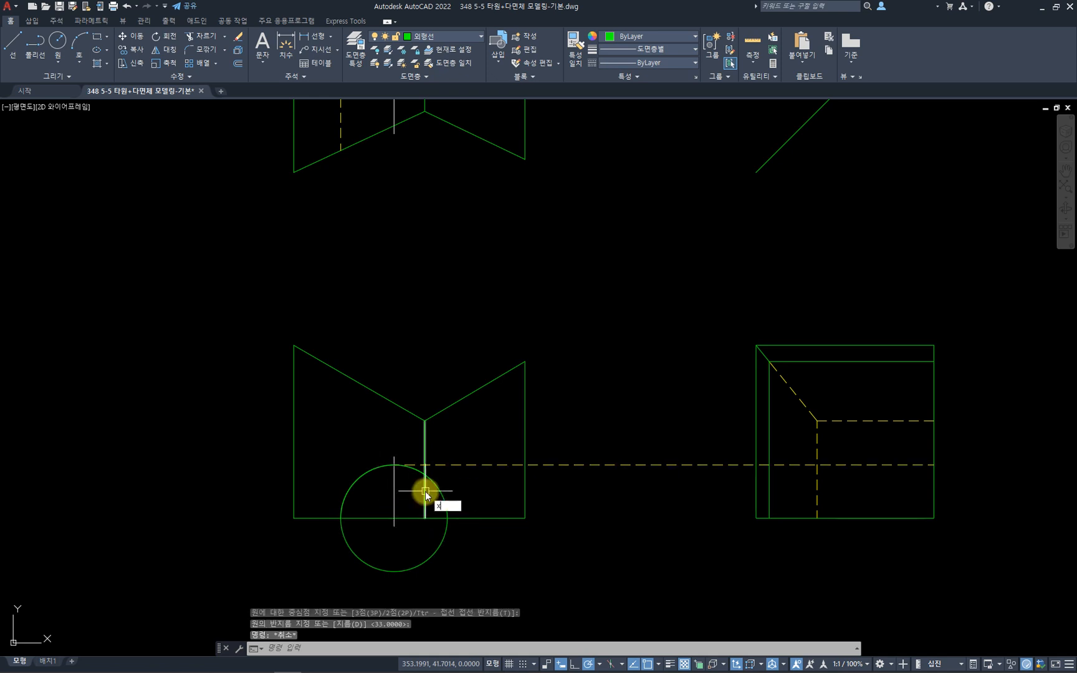
key("Return")
left_click(394, 465)
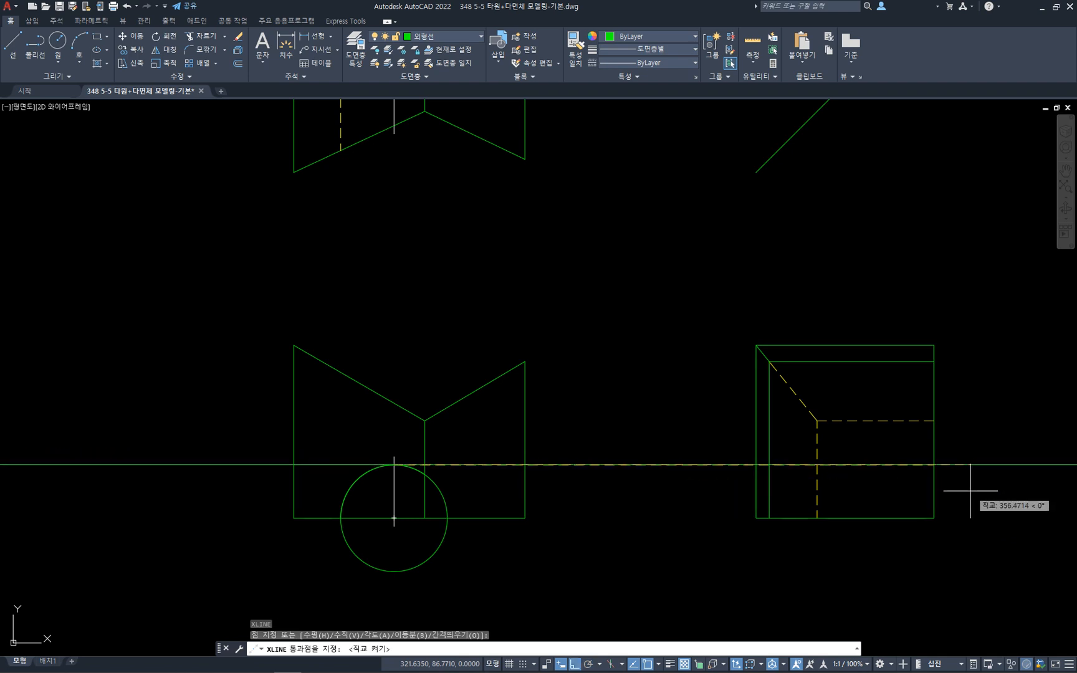
key("F8")
key("Escape")
key("space")
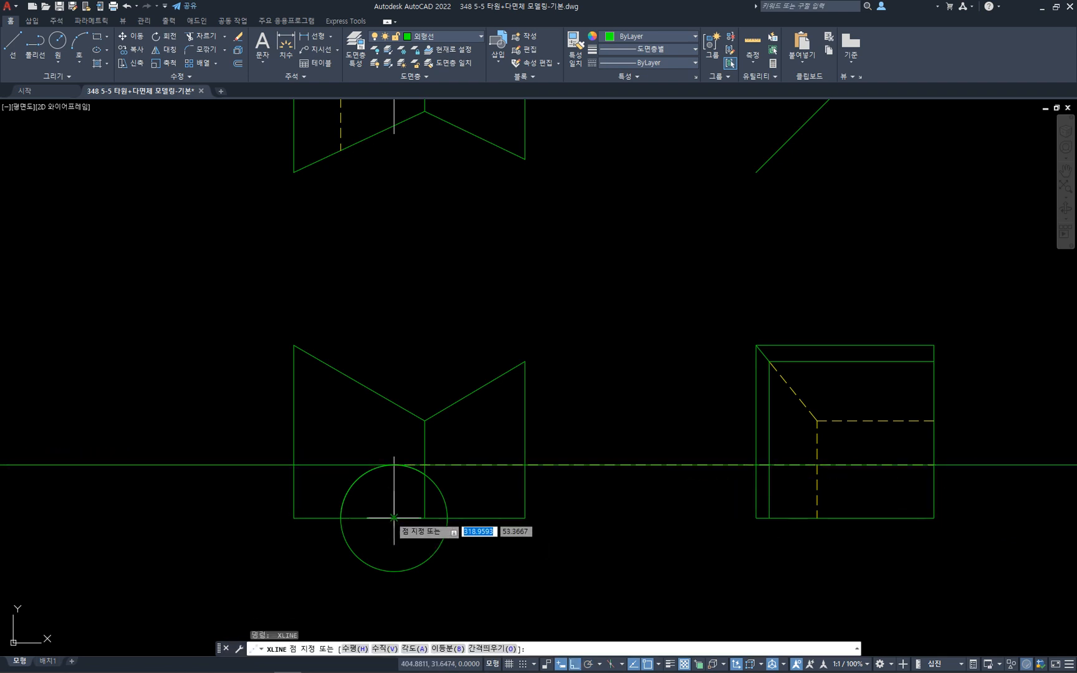
left_click(394, 518)
left_click(685, 534)
key("Escape")
key("space")
left_click(394, 572)
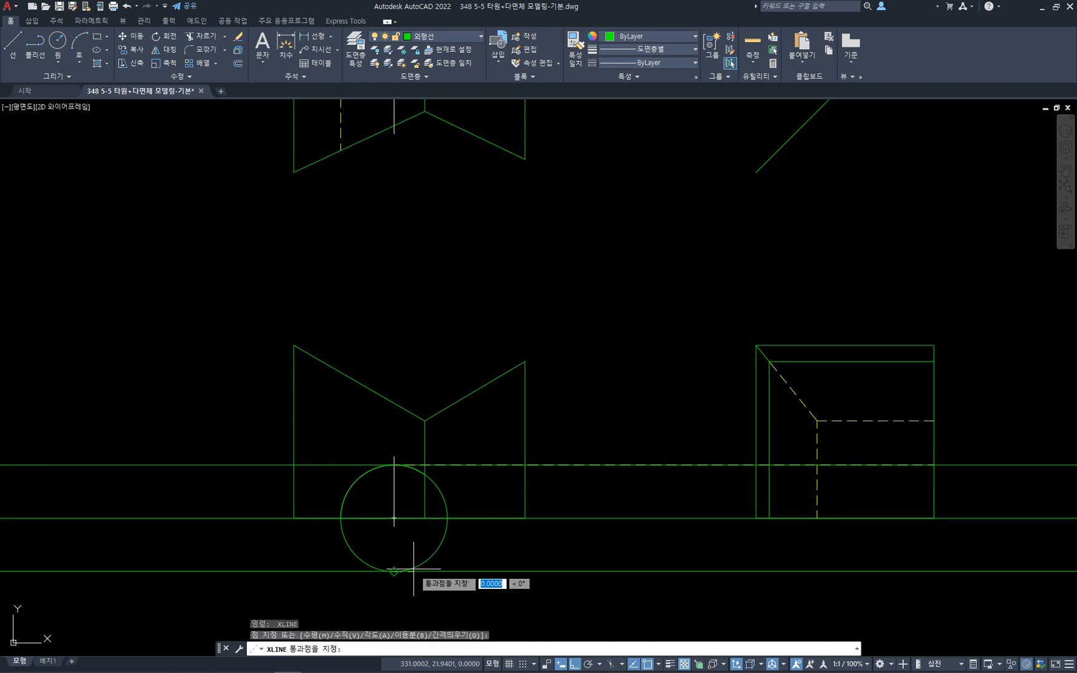
left_click(698, 583)
key("Escape")
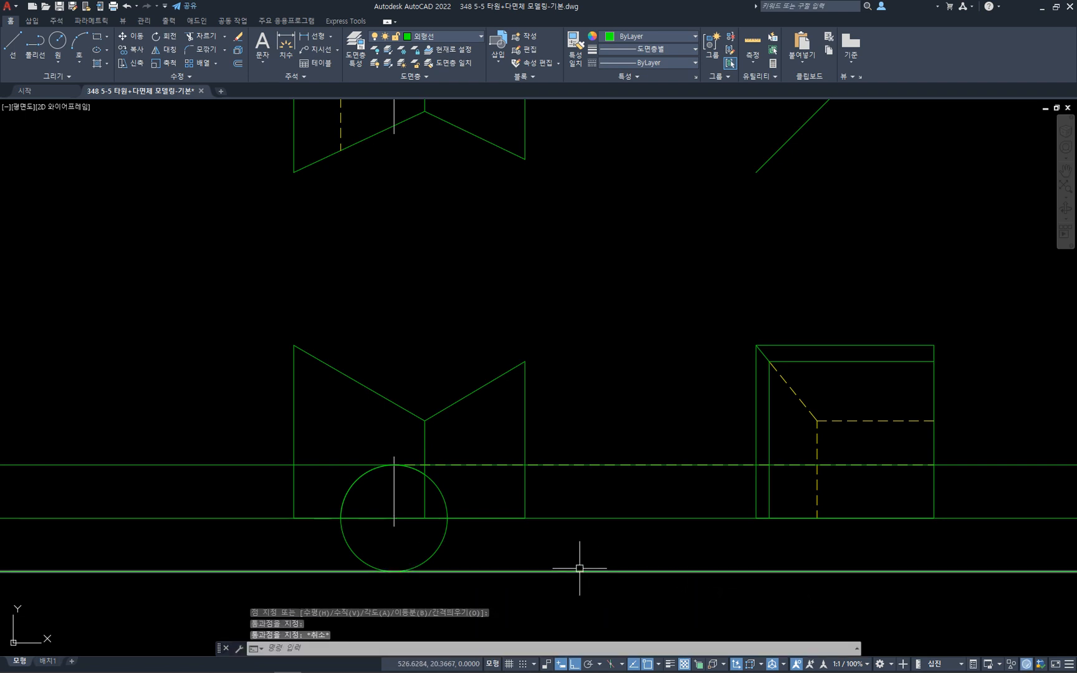
- Draw vertical construction lines through the circle's right quadrant, centre and left quadrant
key("space")
left_click(447, 518)
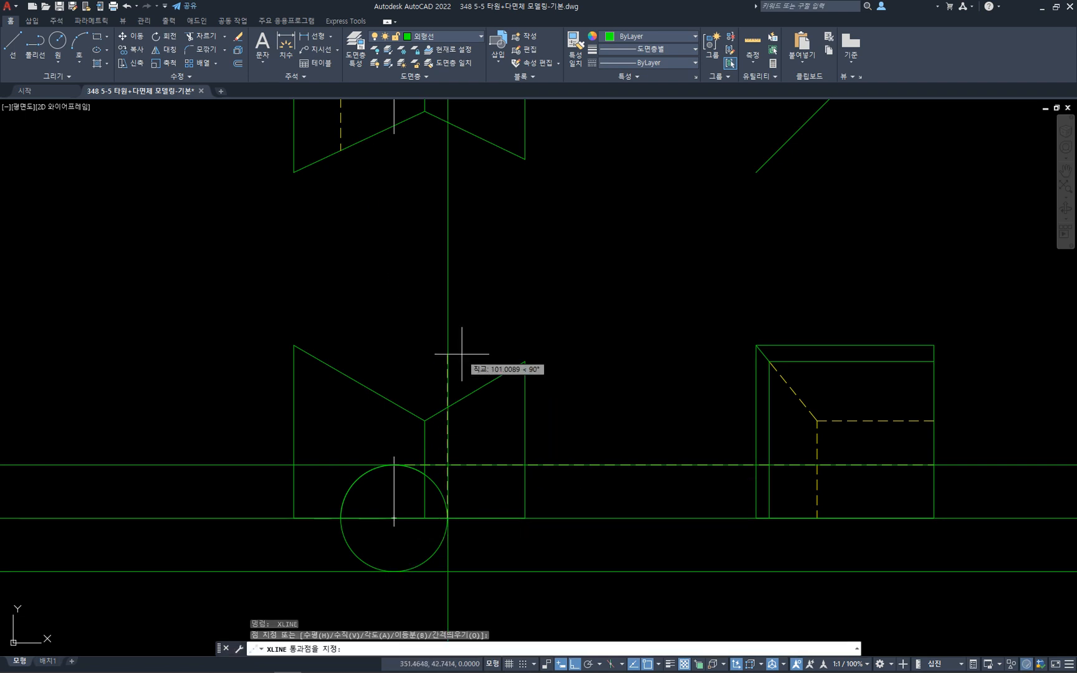
left_click(450, 374)
key("Escape")
key("space")
left_click(394, 518)
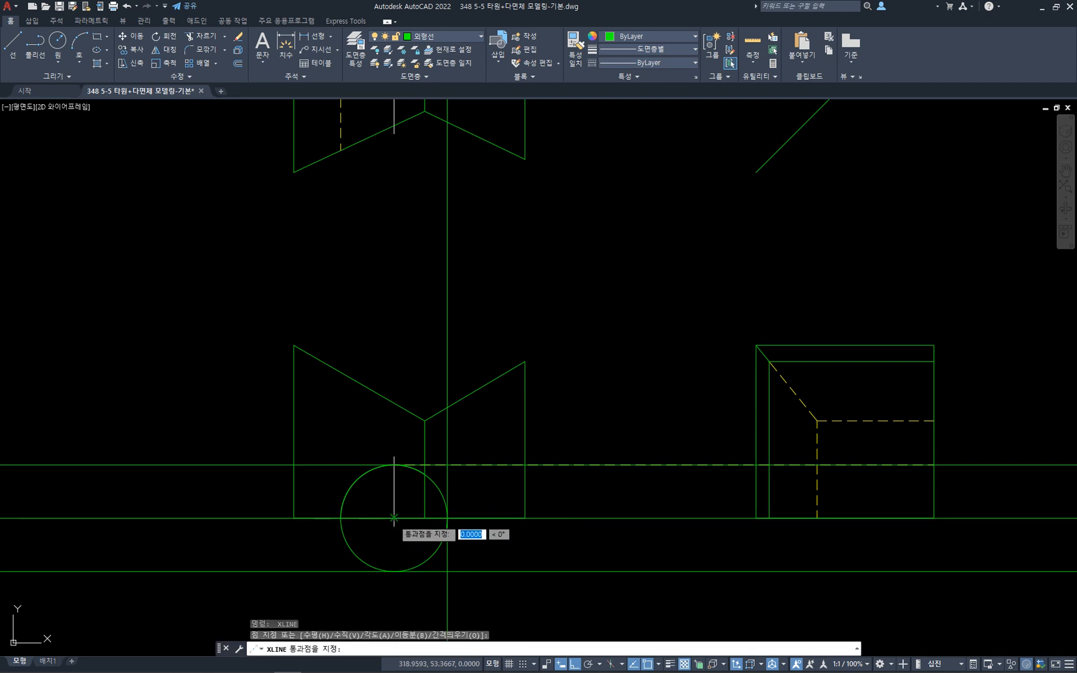
left_click(428, 336)
key("Escape")
key("space")
left_click(341, 518)
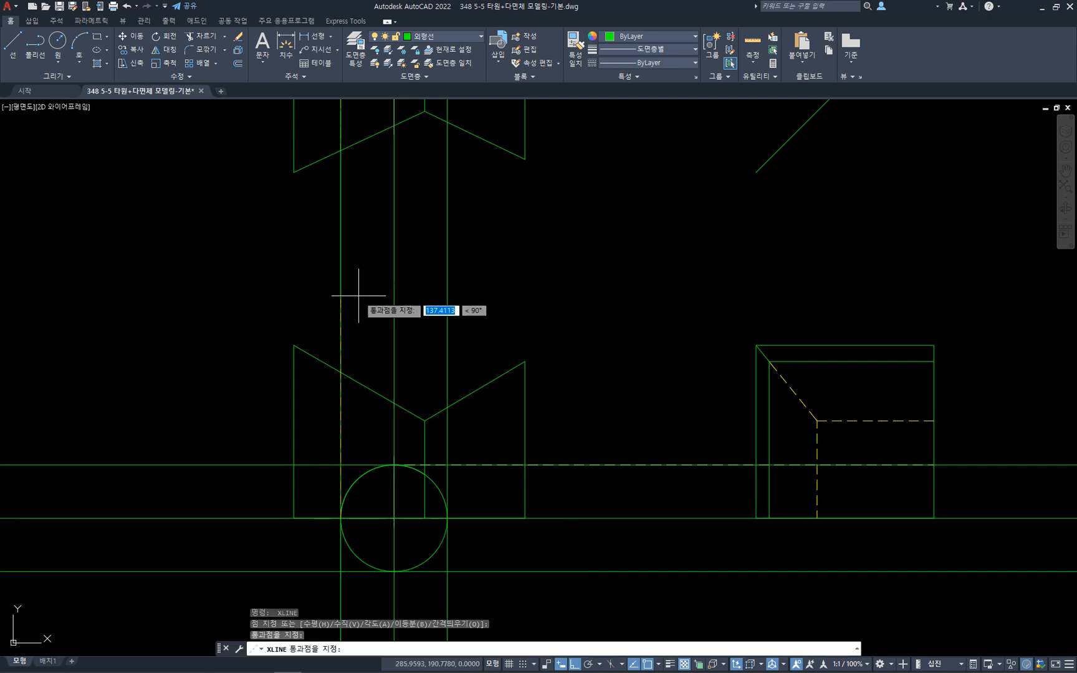
left_click(356, 303)
key("Escape")
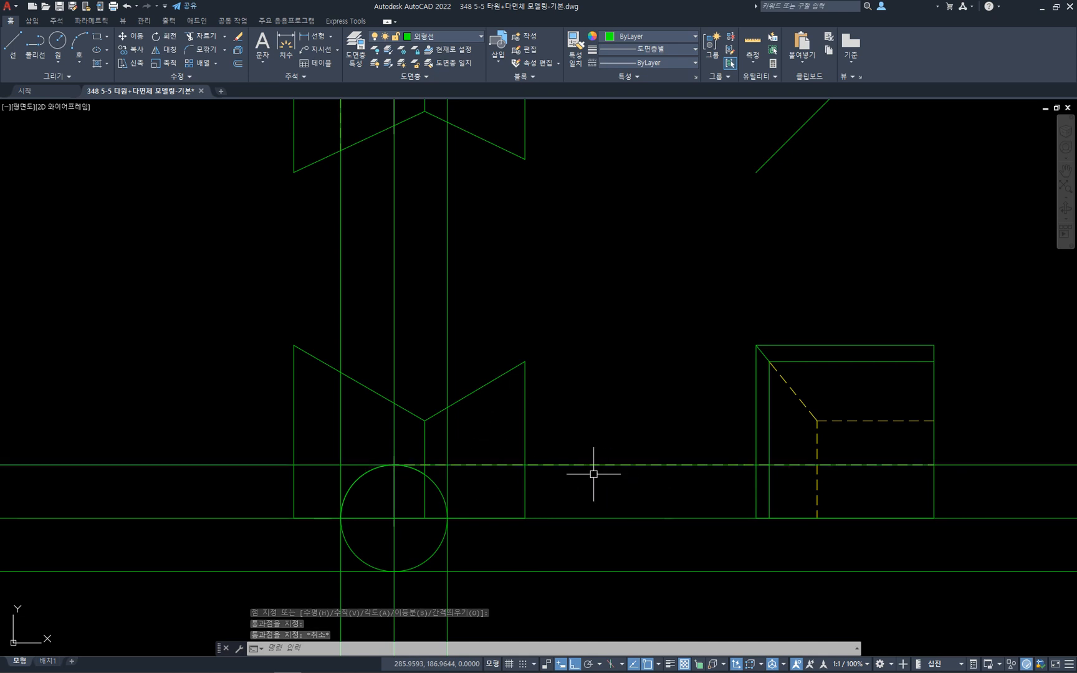
left_click(1012, 613)
left_click(981, 418)
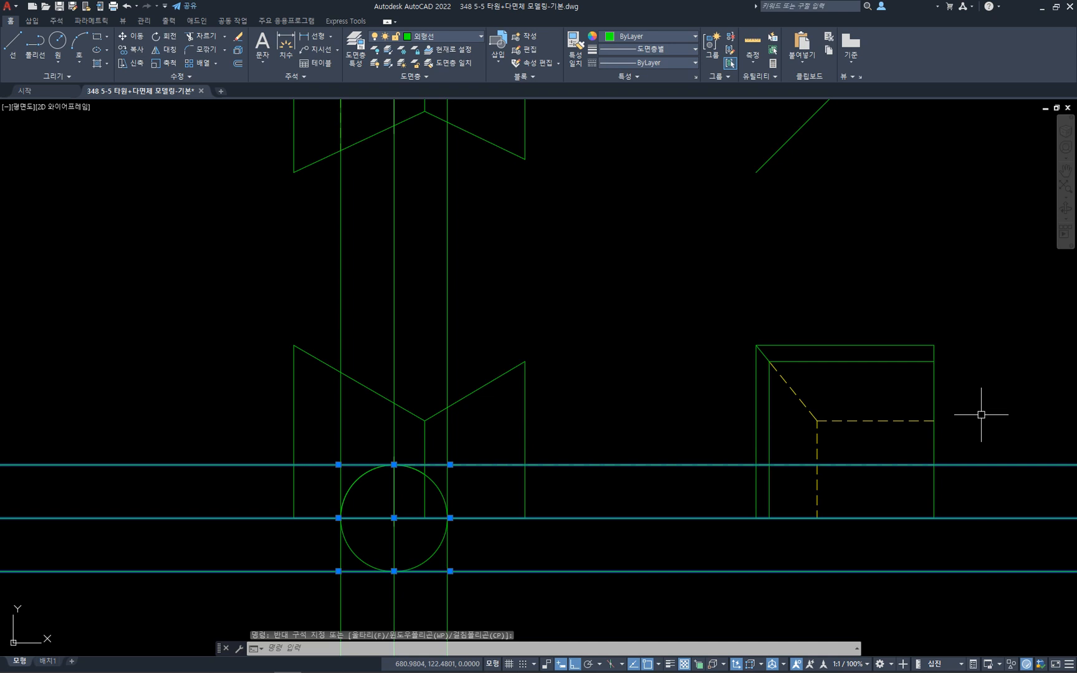
key("Escape")
mouse_move(954, 375)
middle_mouse_down()
mouse_move(901, 447)
mouse_move(854, 457)
middle_mouse_up()
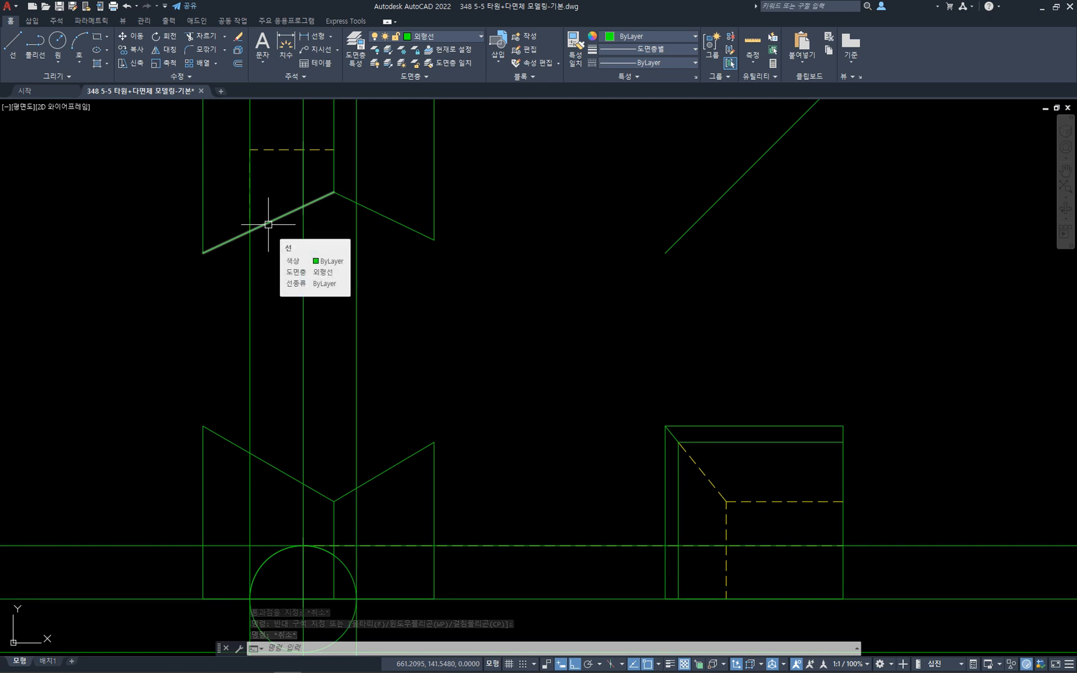
left_click(386, 218)
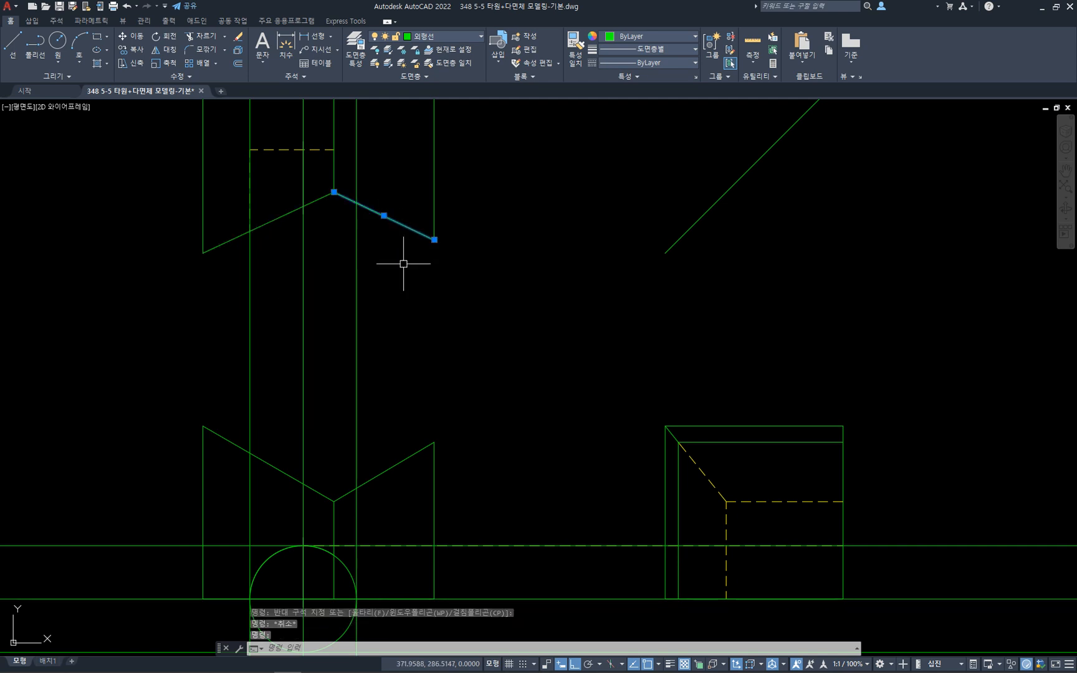
key("Escape")
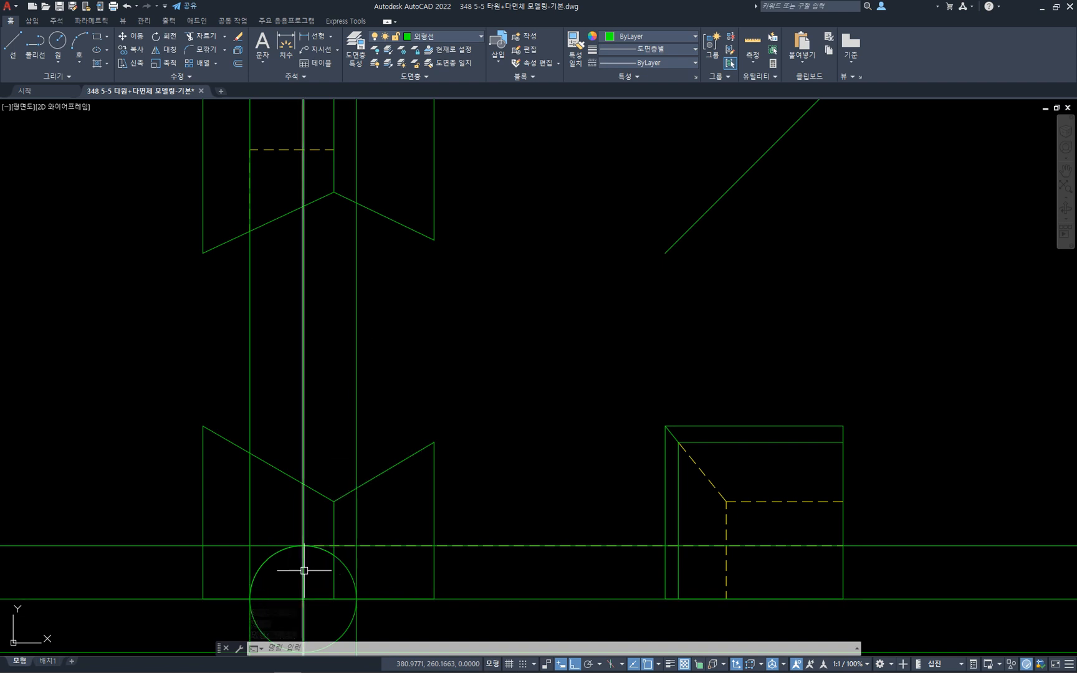
left_click(293, 205)
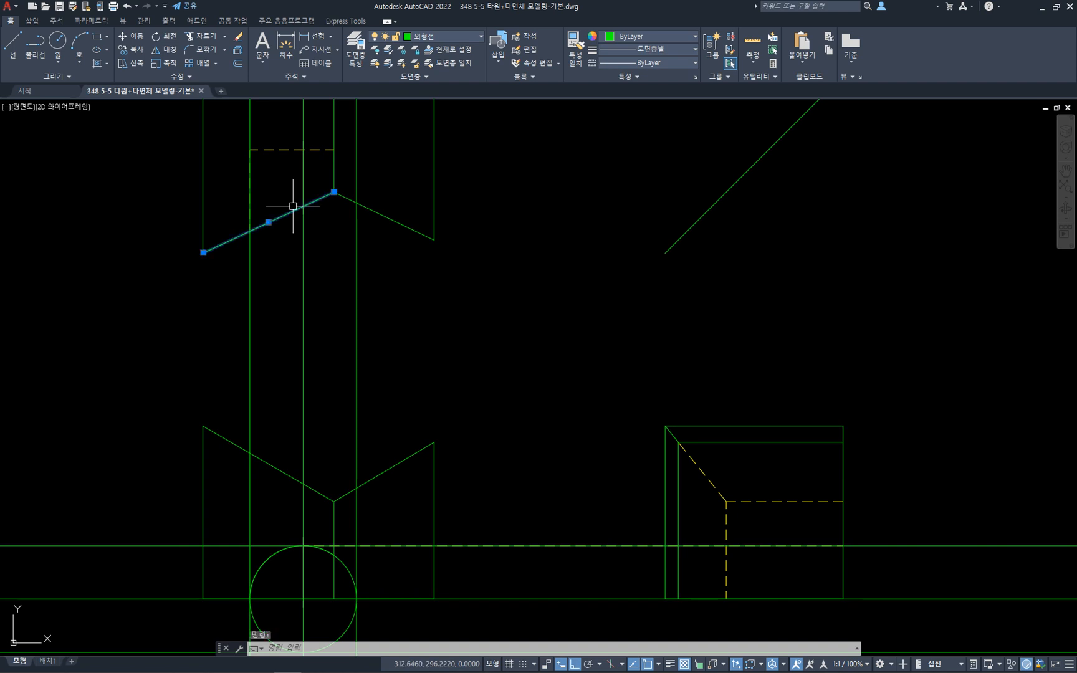
key("Escape")
key("Escape")
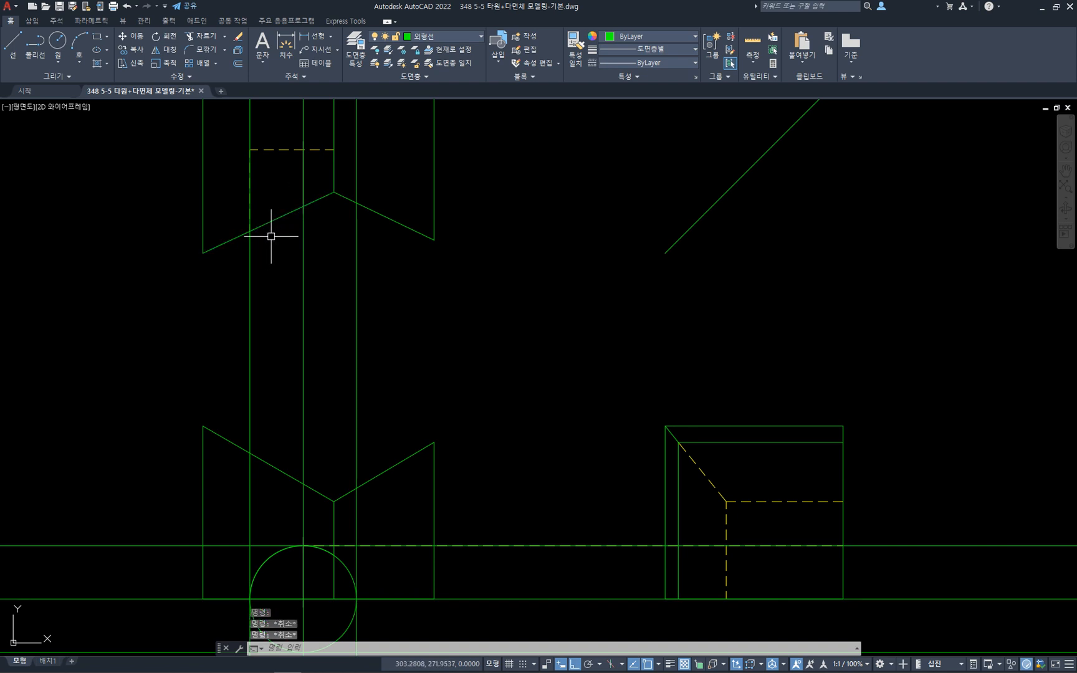
- Draw horizontal construction lines where the circle's left and centre vertical construction lines cross the upper view's left sloped edge
type("xl")
key("Return")
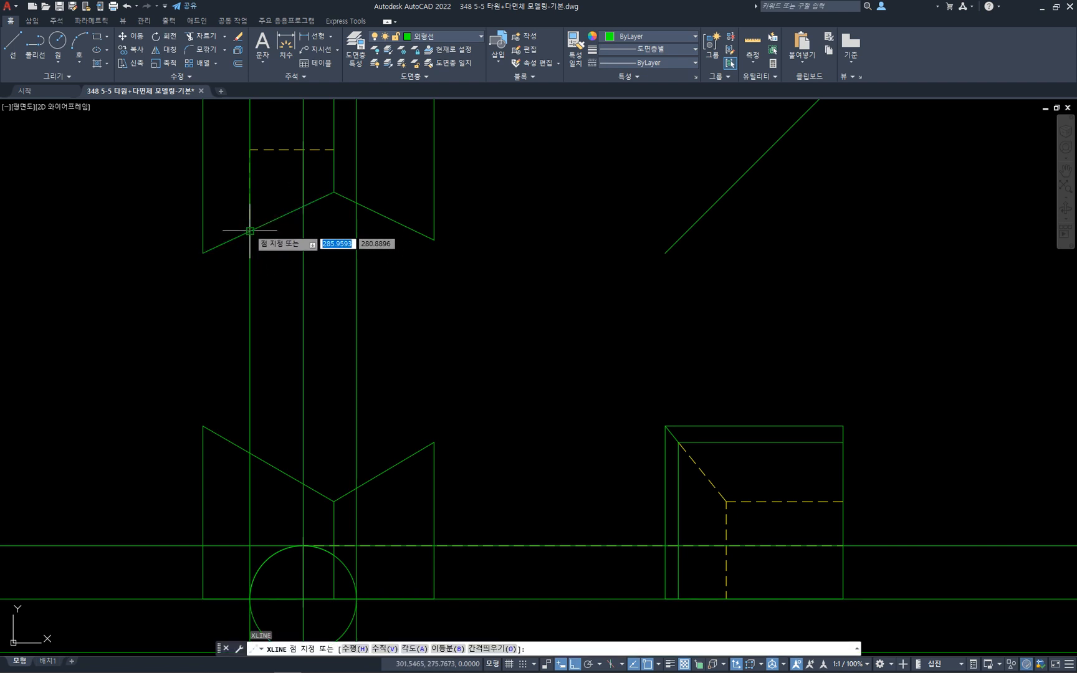
left_click(250, 230)
left_click(524, 241)
key("Return")
key("Return")
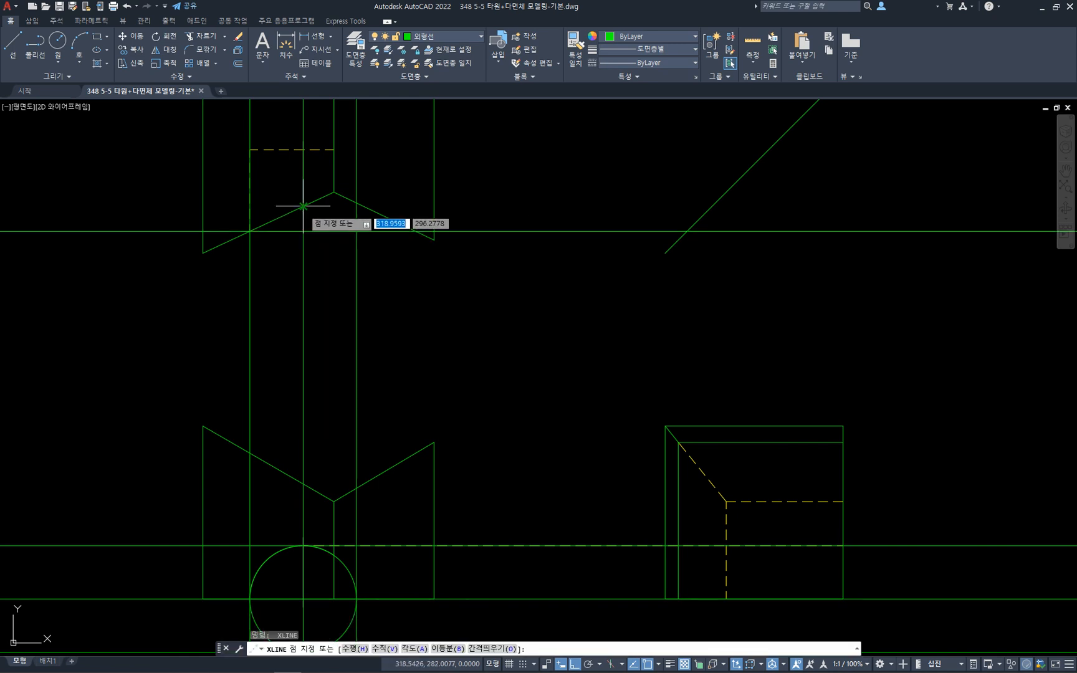
left_click(304, 206)
left_click(553, 212)
key("Escape")
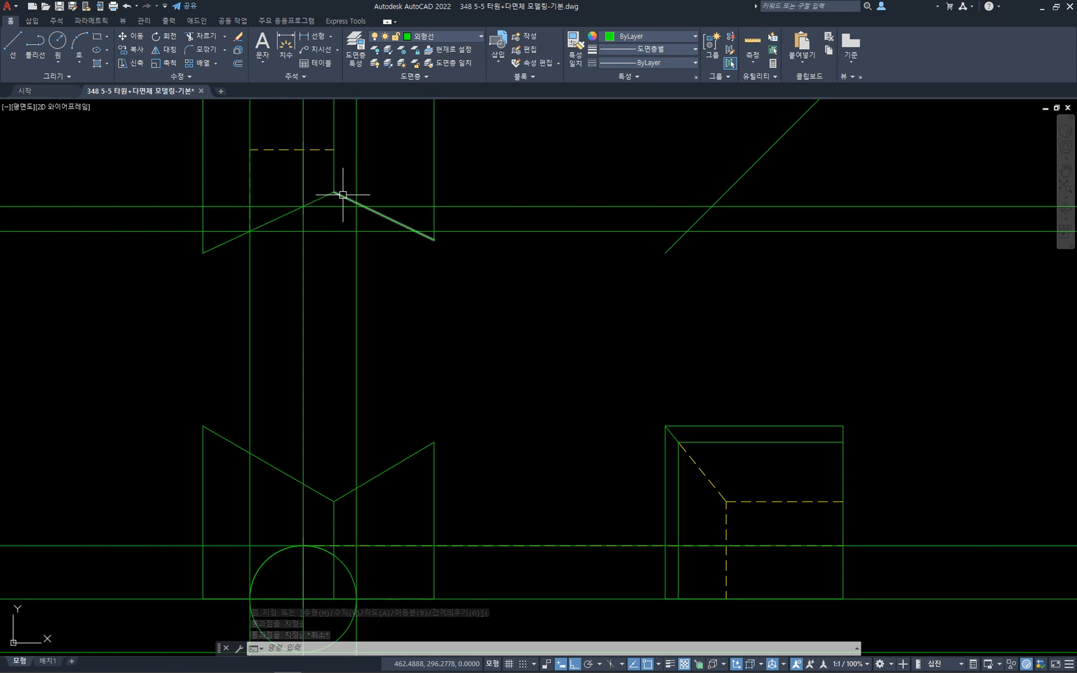
- Try a horizontal construction line through the vertex of the upper view's two sloped edges and erase it
key("Escape")
type("xl")
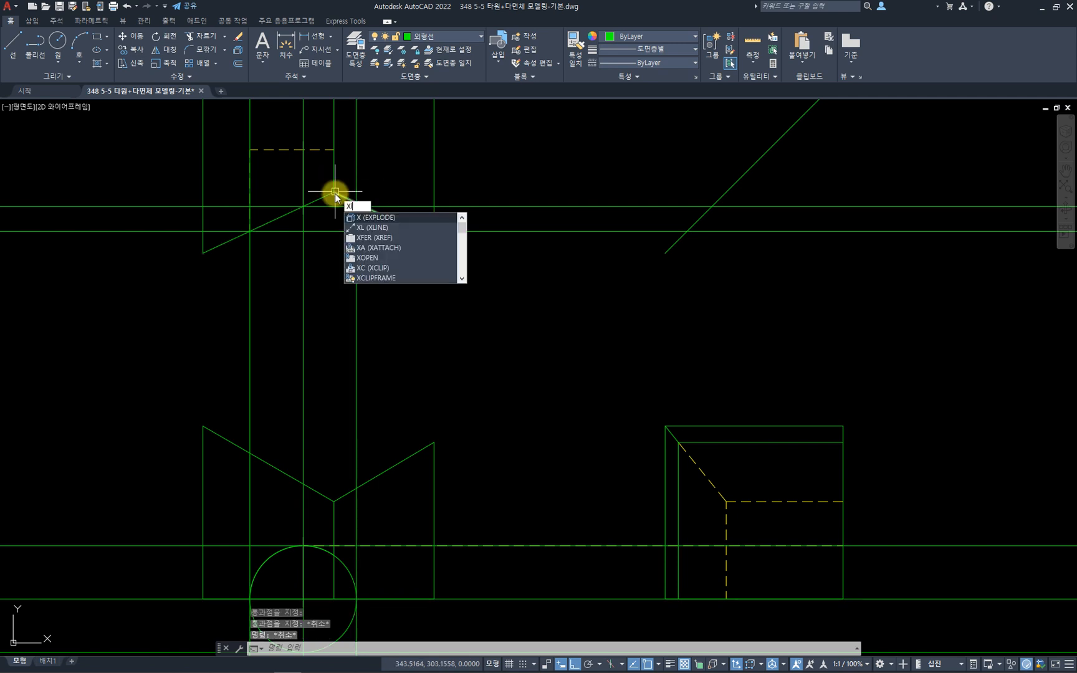
key("Return")
left_click(335, 192)
key("Escape")
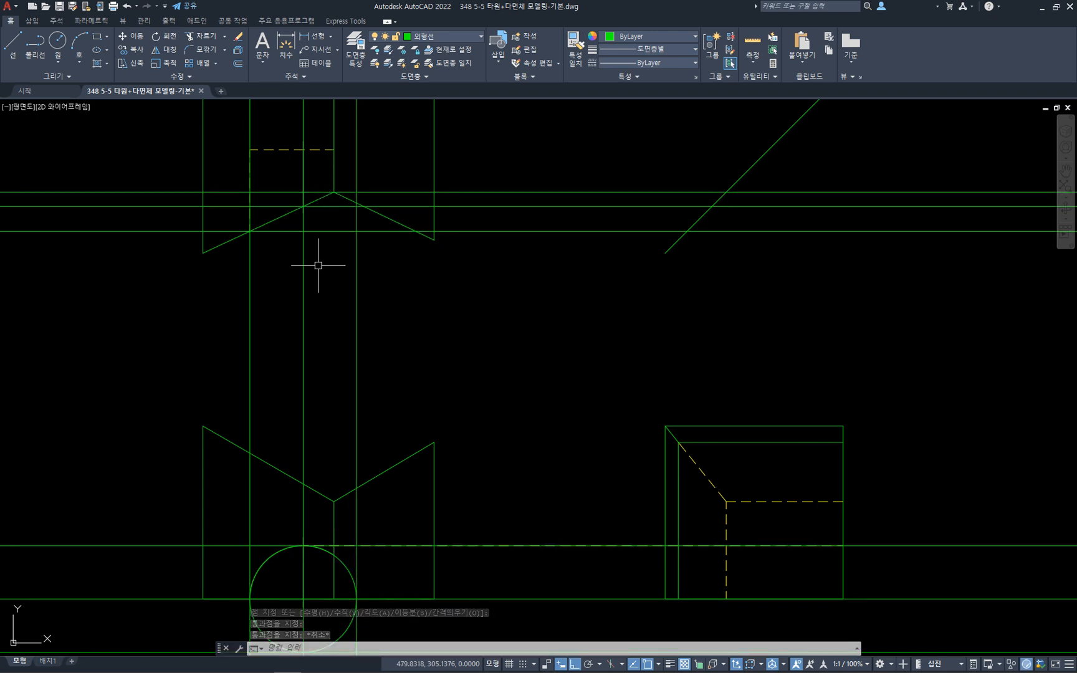
left_click(491, 191)
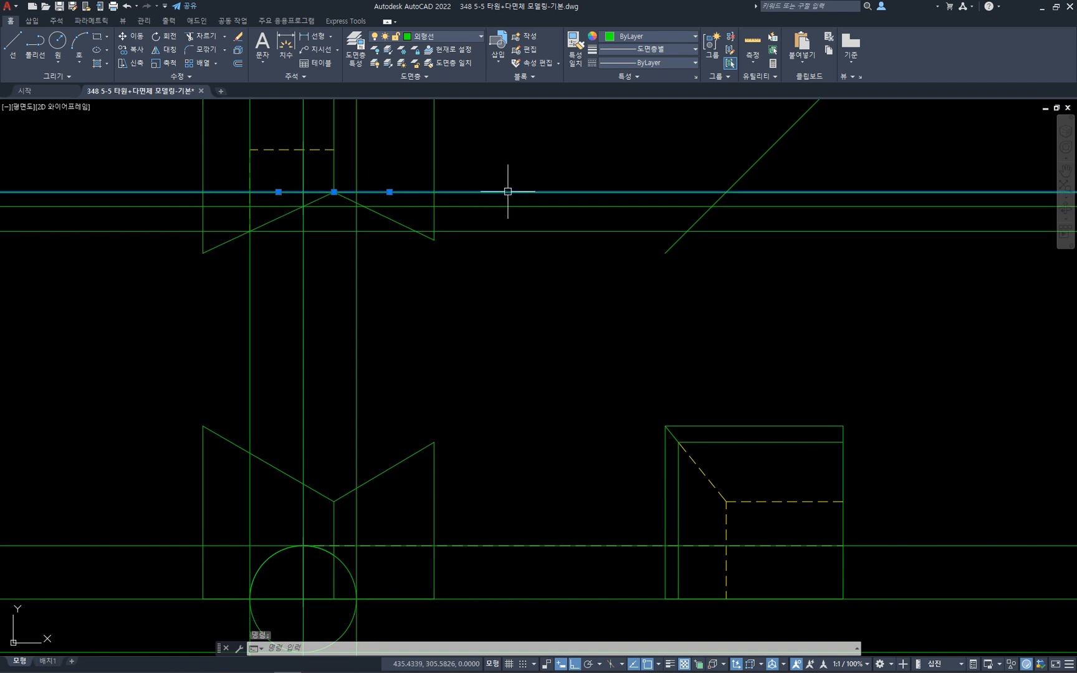
key("Delete")
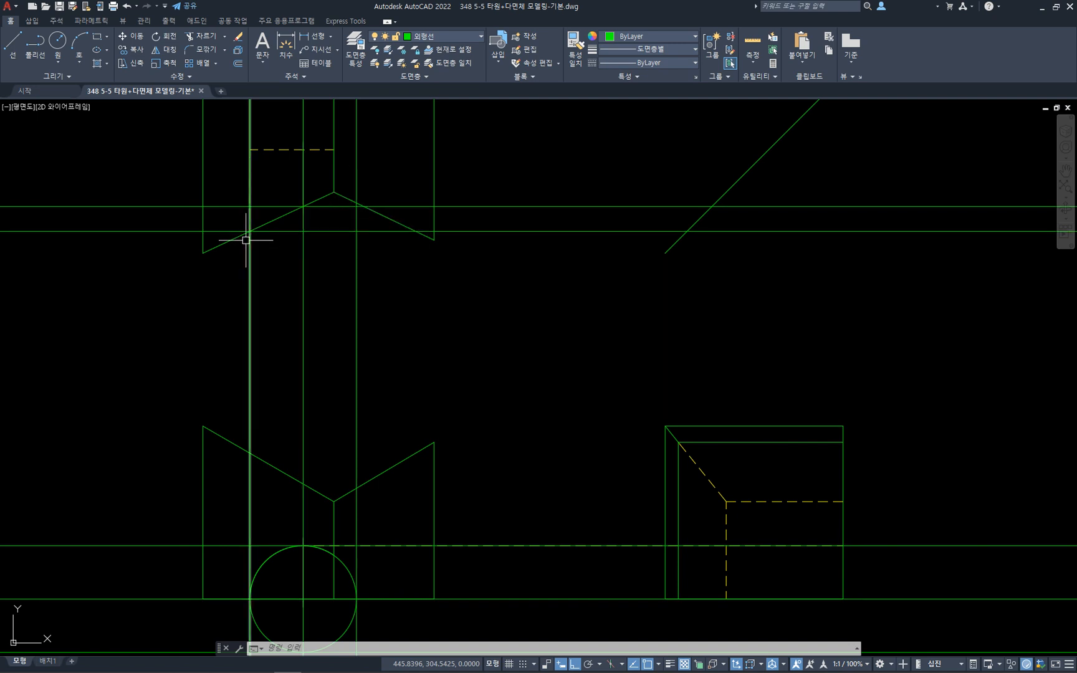
- Draw a construction line along the upper view's left sloped edge, extending it past the vertex
type("l")
key("Return")
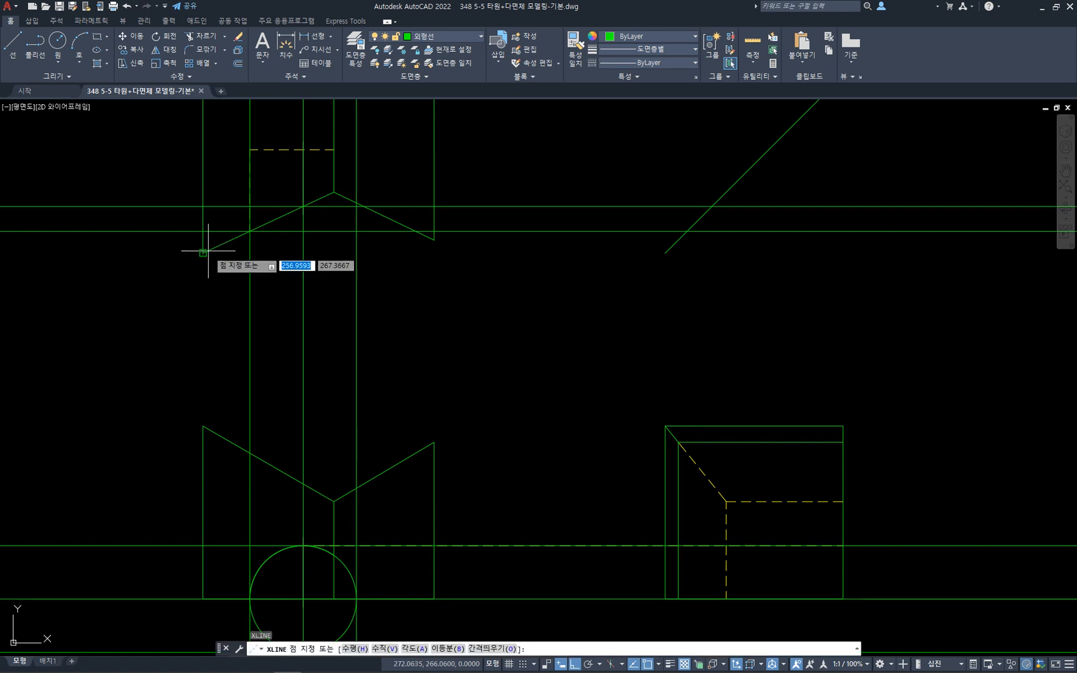
left_click(203, 253)
left_click(320, 190)
key("Return")
- Draw a horizontal construction line where the extended sloped line meets the circle's right vertical construction line
key("Return")
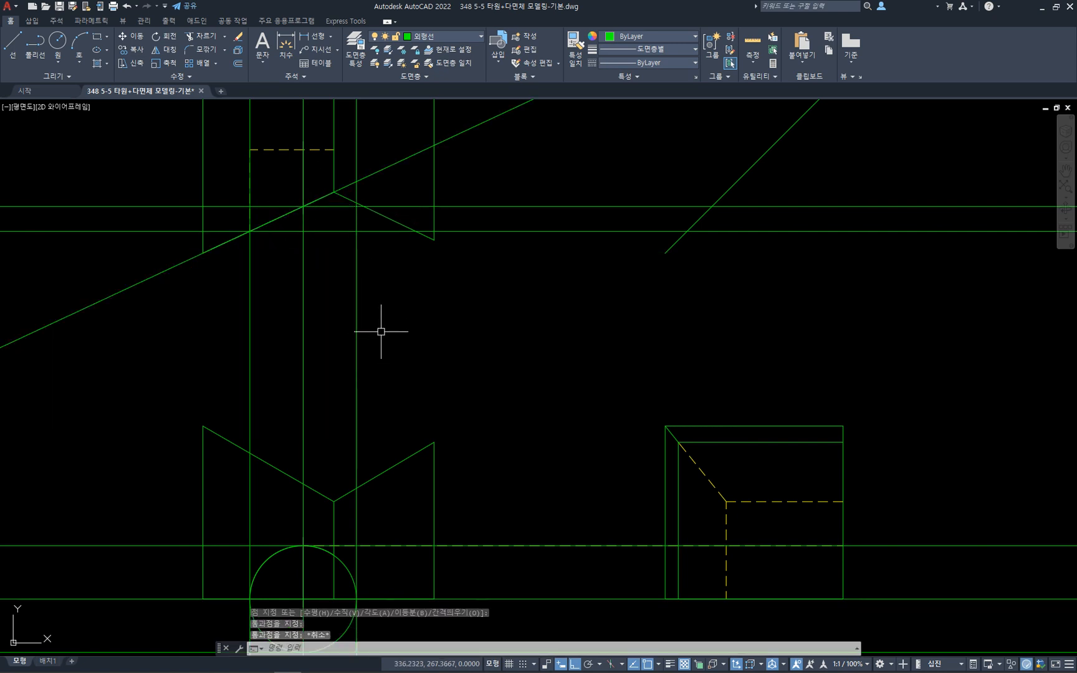
left_click(356, 182)
left_click(630, 181)
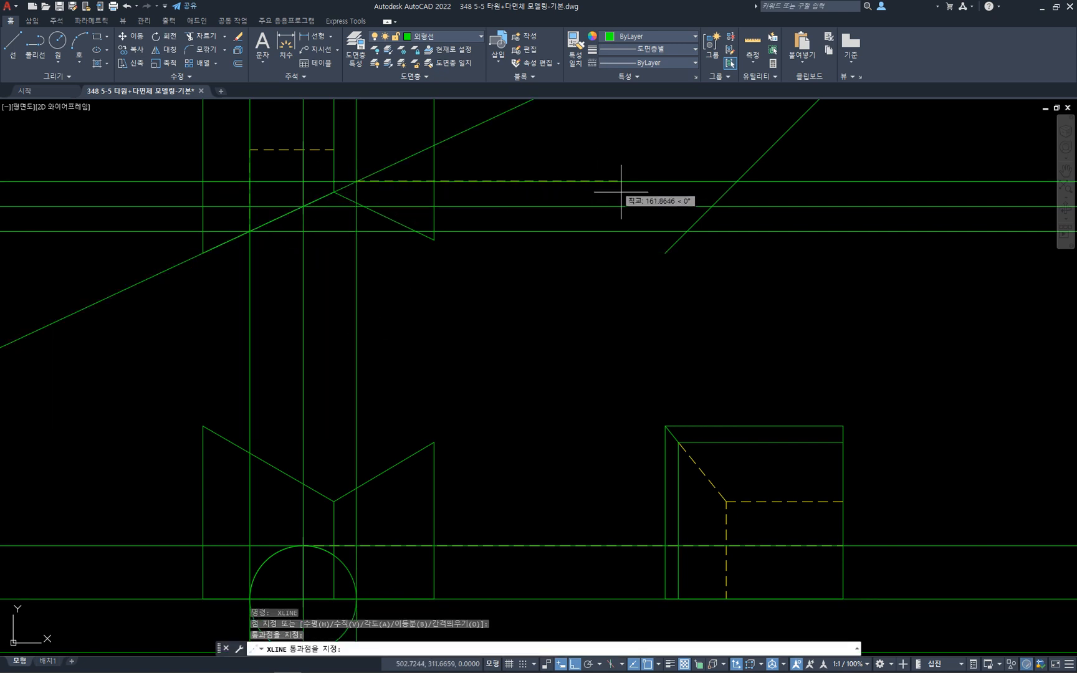
key("Escape")
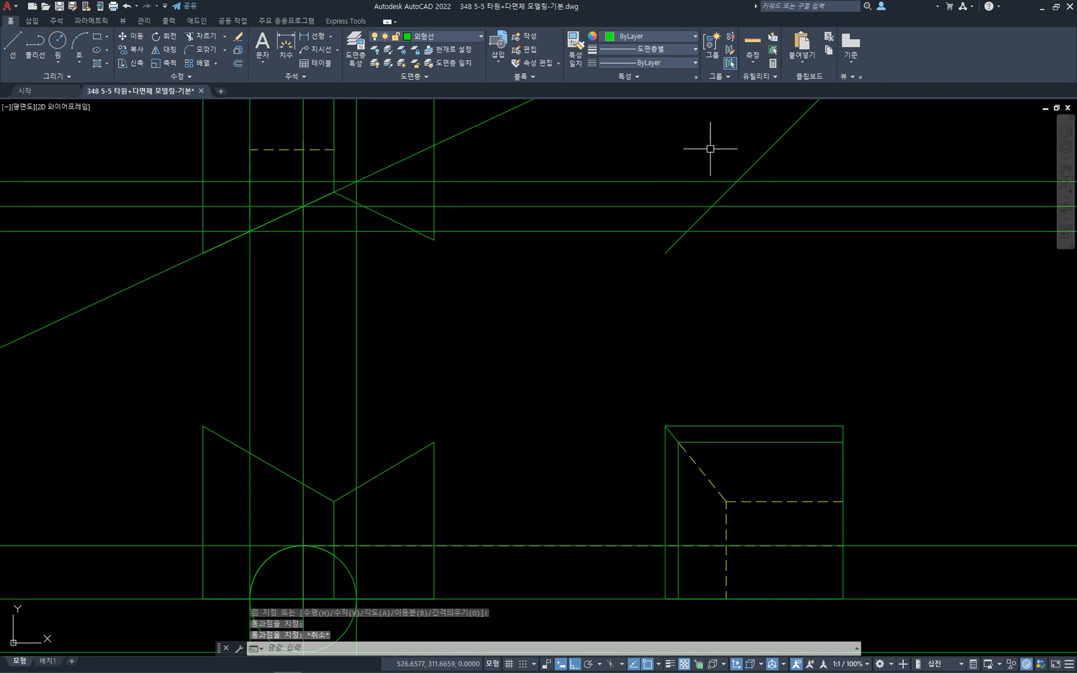
- Draw vertical construction lines into the side view from the points where the three upper horizontal lines cross the 45-degree line
key("Return")
left_click(687, 232)
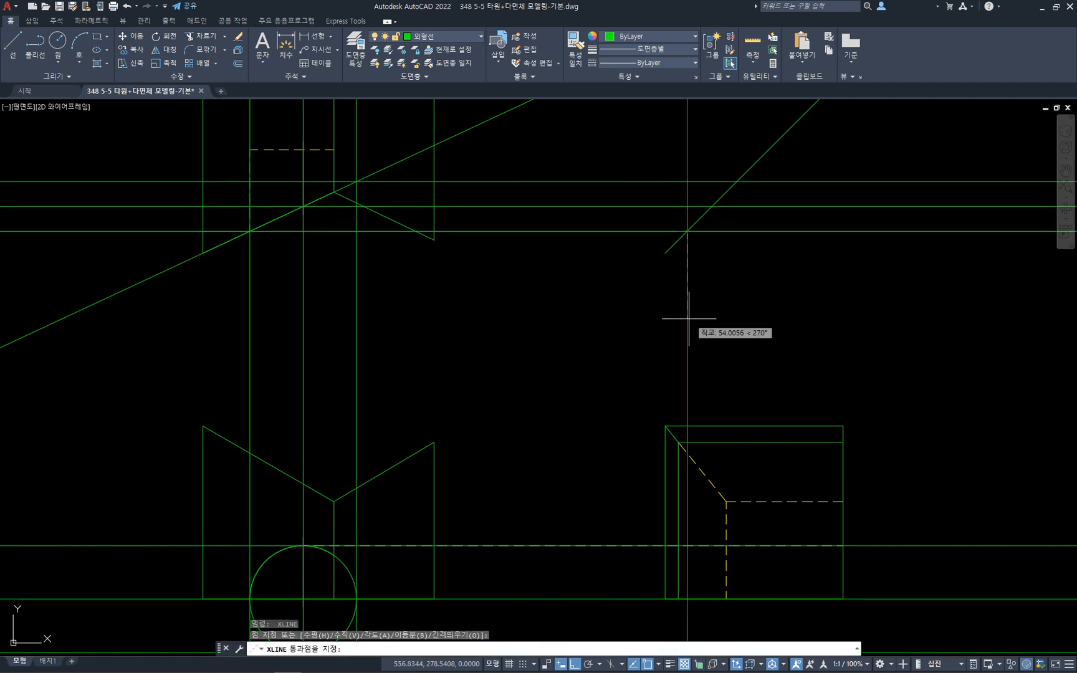
left_click(688, 319)
key("Escape")
key("Return")
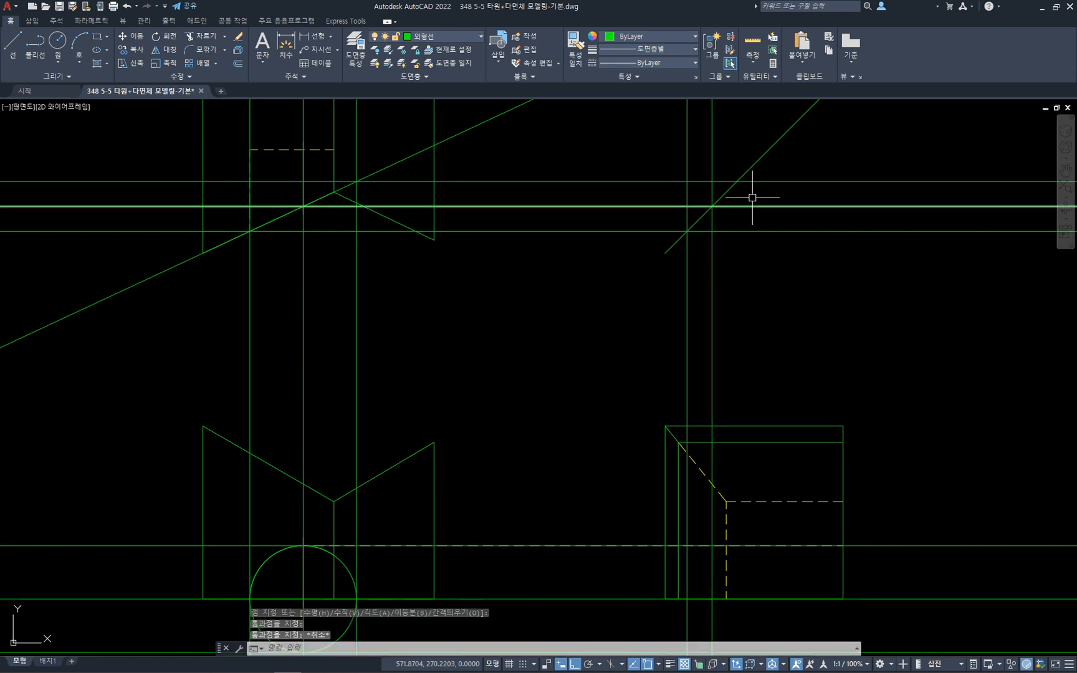
left_click(737, 181)
left_click(748, 292)
key("Escape")
- Move the side view's three vertical construction lines and the circle's three horizontal construction lines to the 가상선 layer
middle_click_drag(755, 345, 755, 240)
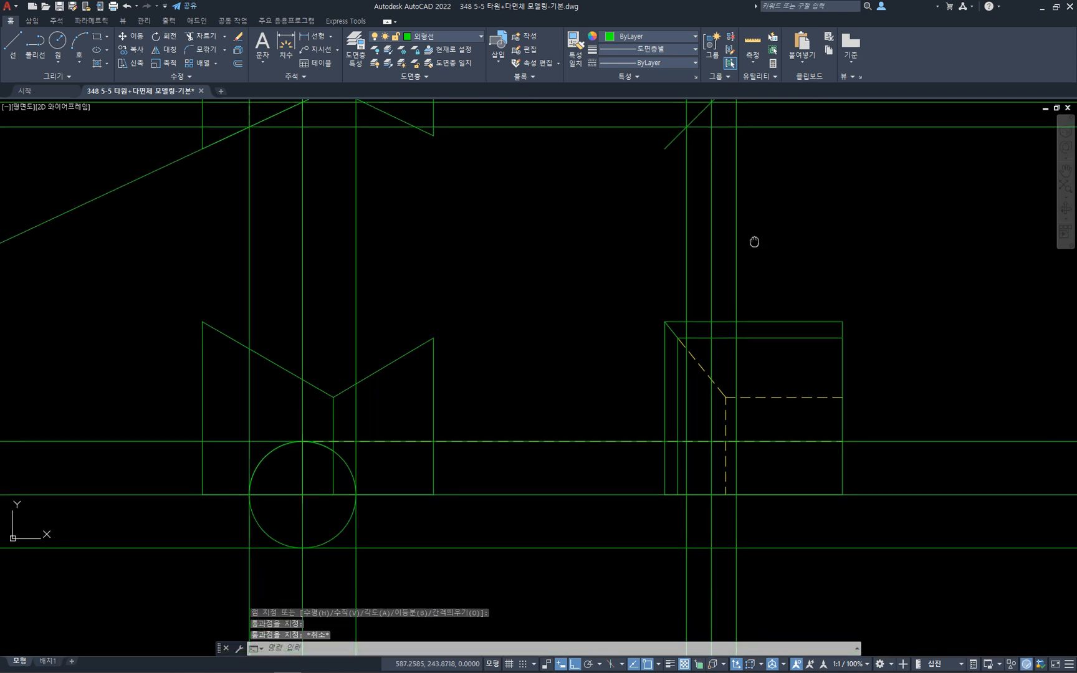
left_click(792, 257)
left_click(625, 284)
left_click(960, 554)
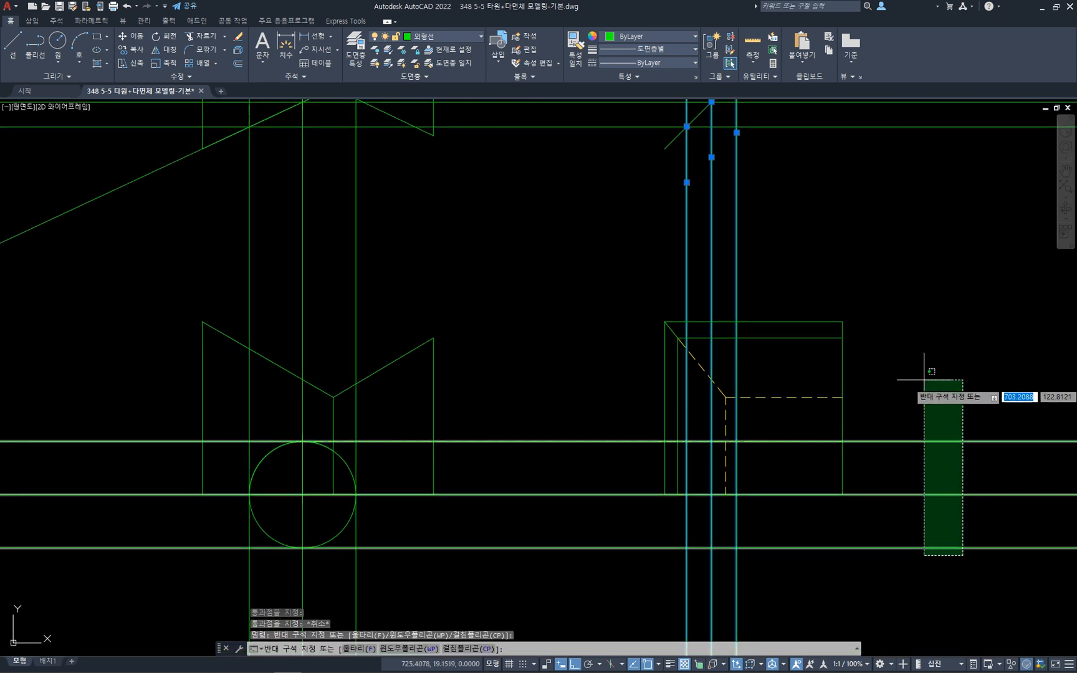
left_click(925, 346)
left_click(468, 35)
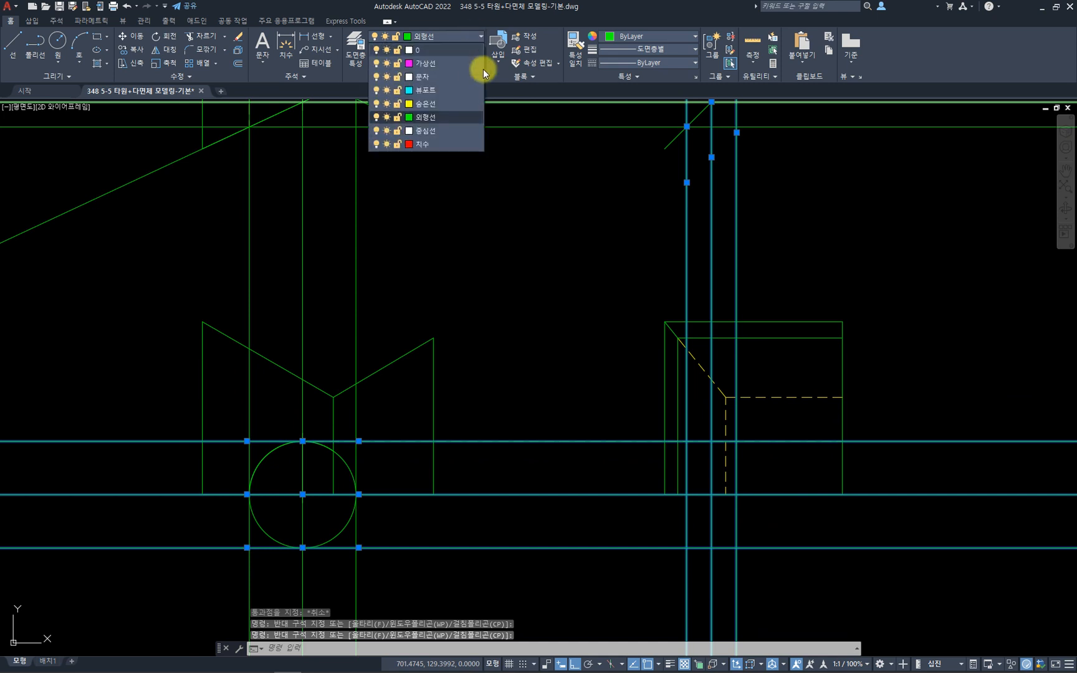
left_click(426, 64)
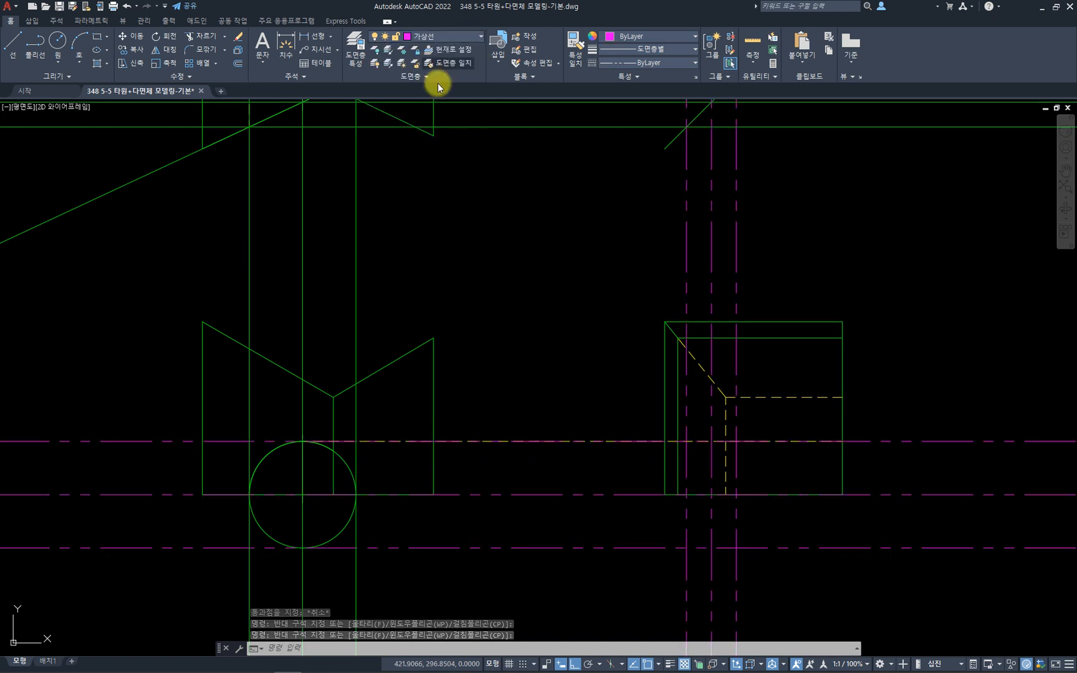
key("Escape")
- Draw an ellipse in the side view, centred on the middle vertical construction line and touching the upper, lower and outer vertical construction lines
middle_click_drag(739, 539, 699, 469)
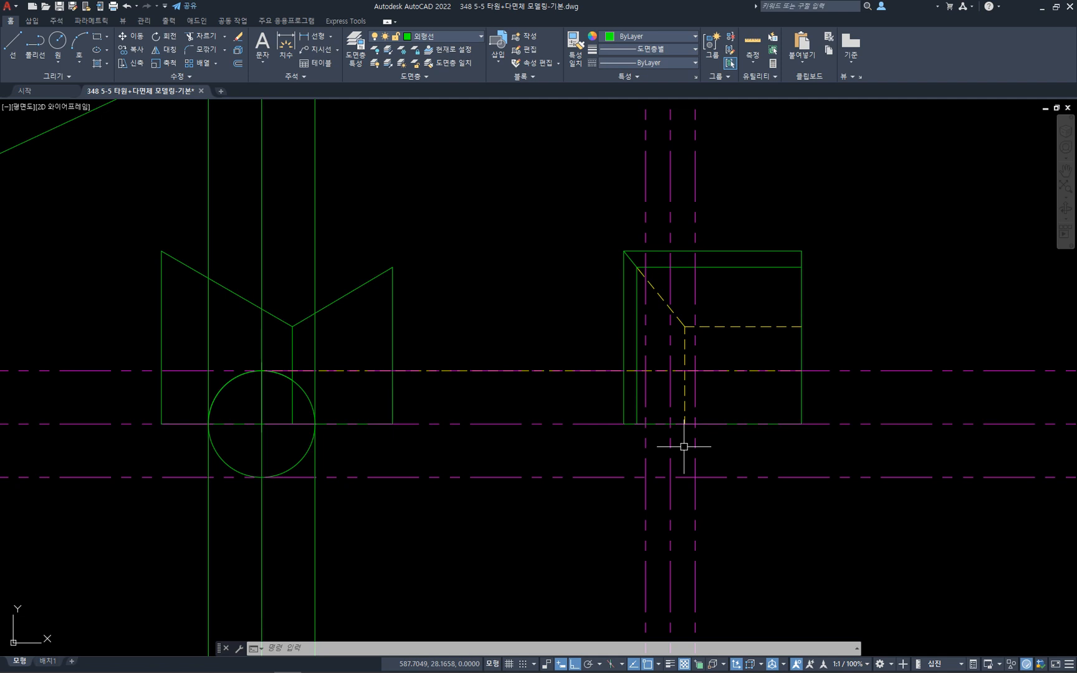
type("el")
key("Return")
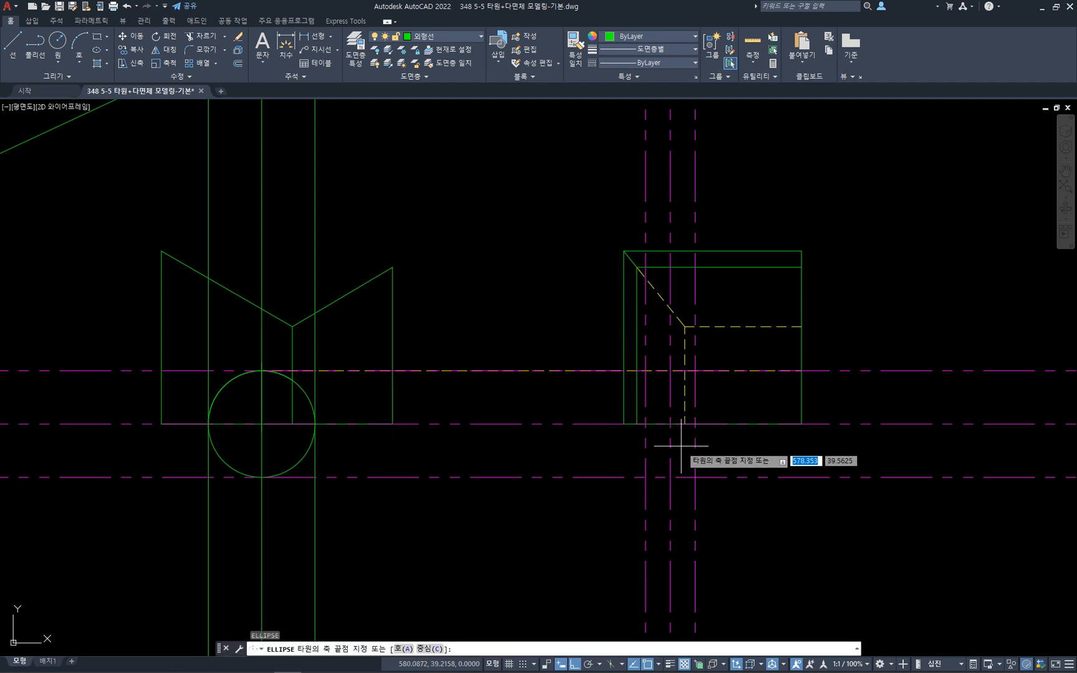
left_click(645, 371)
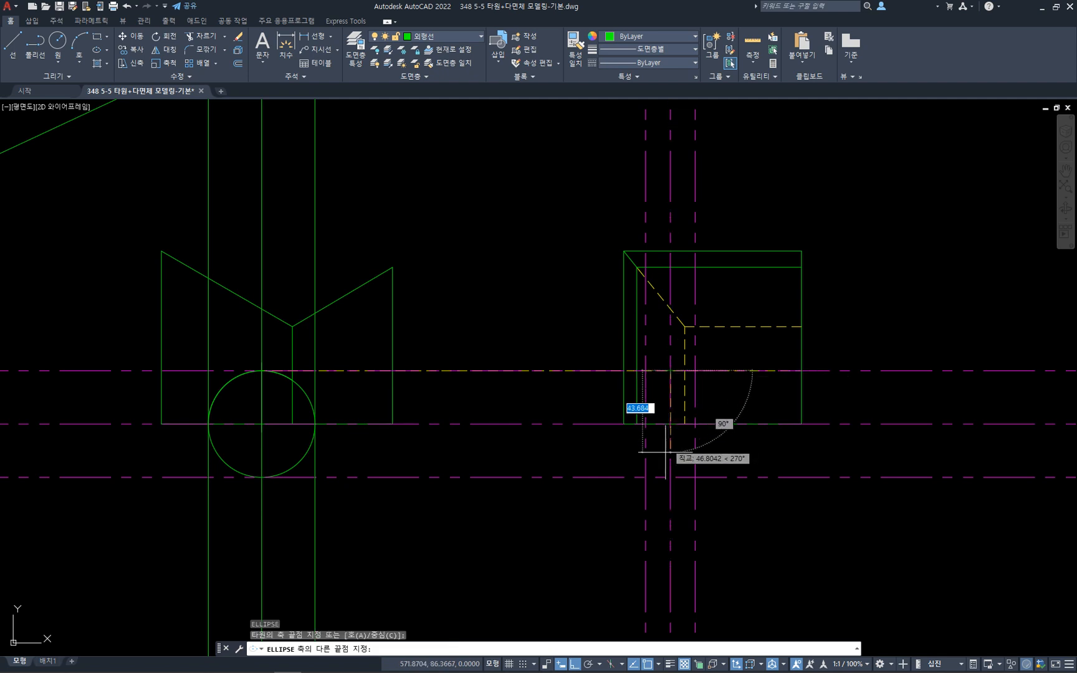
left_click(669, 478)
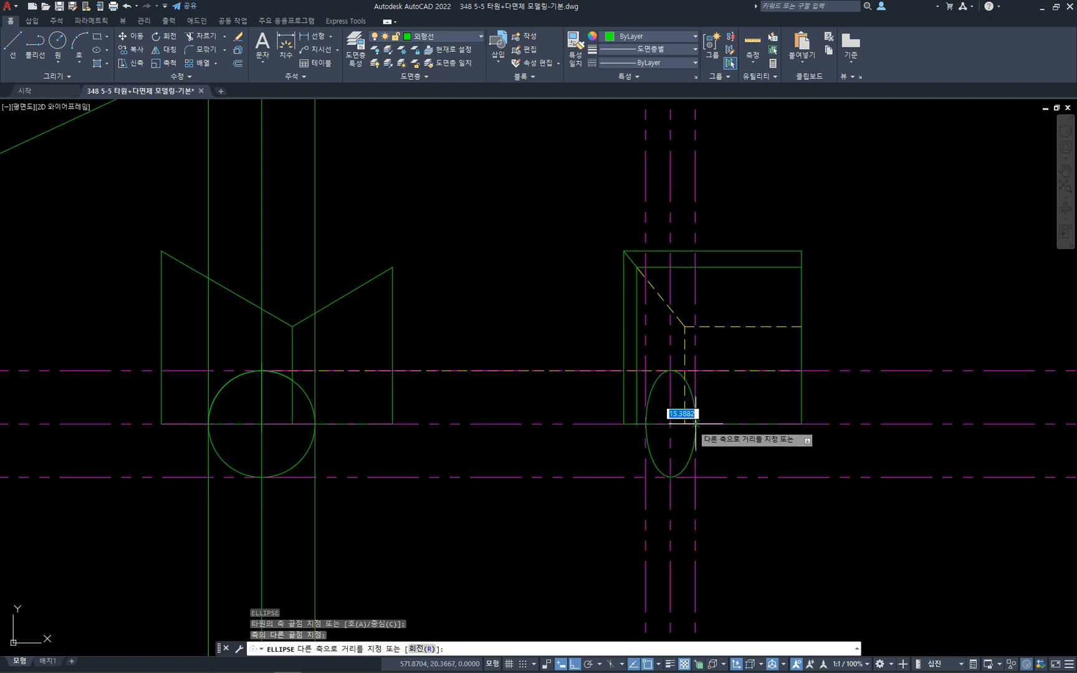
left_click(695, 424)
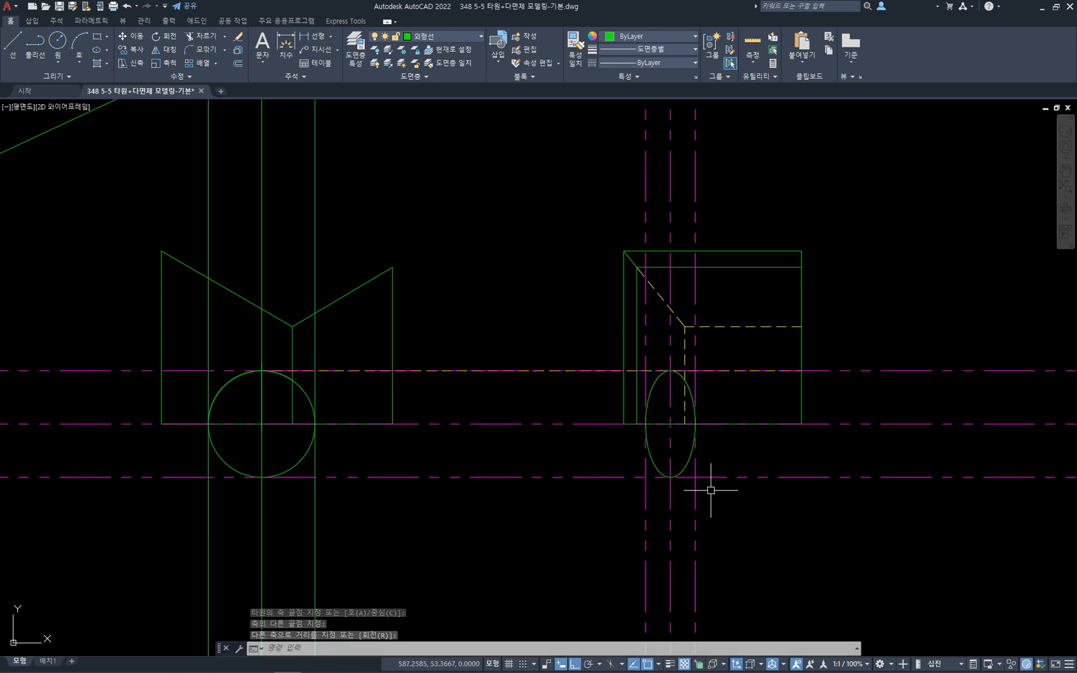
- Erase the side view's ellipse, its three vertical construction lines and the lowest horizontal construction line
scroll(738, 400, "down", 2)
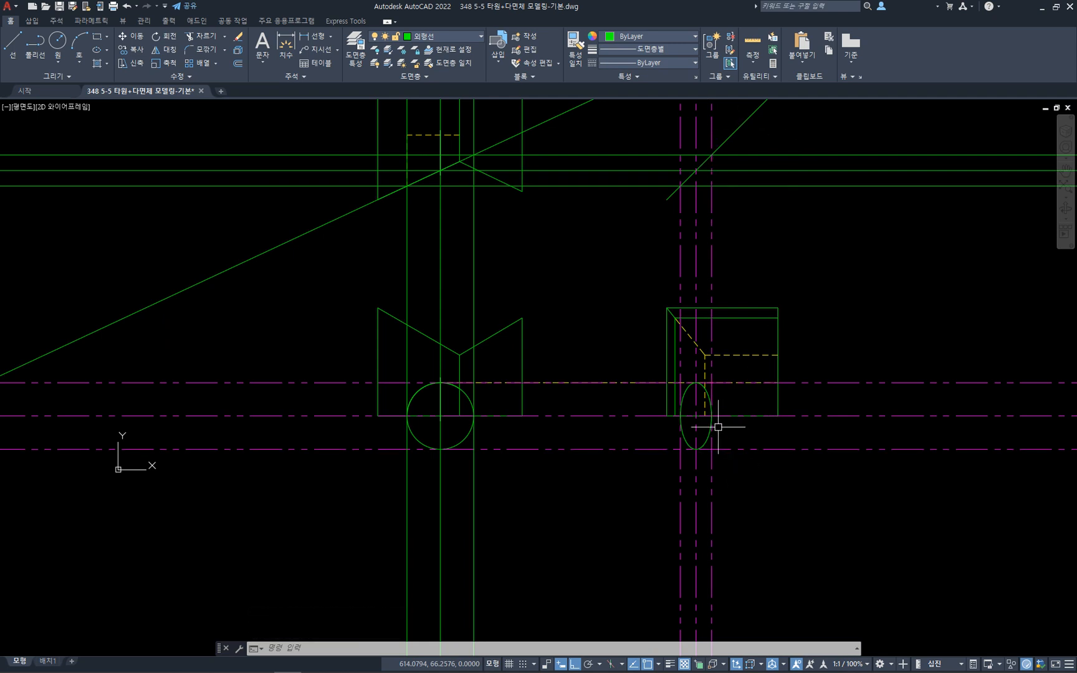
scroll(716, 428, "up", 2)
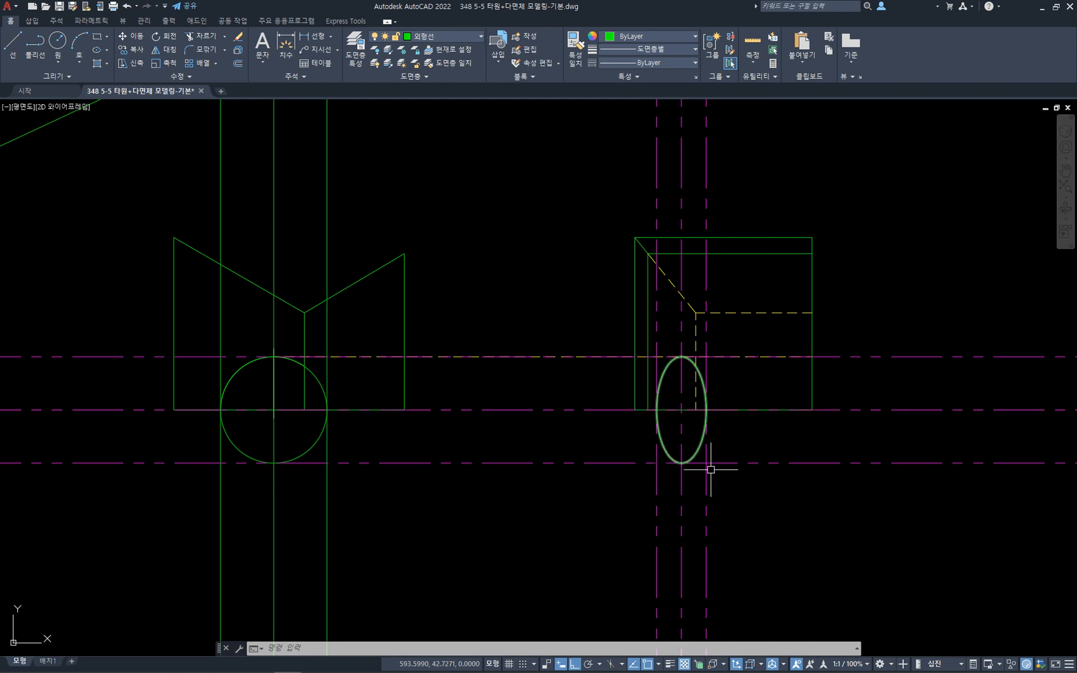
left_click(721, 487)
left_click(694, 434)
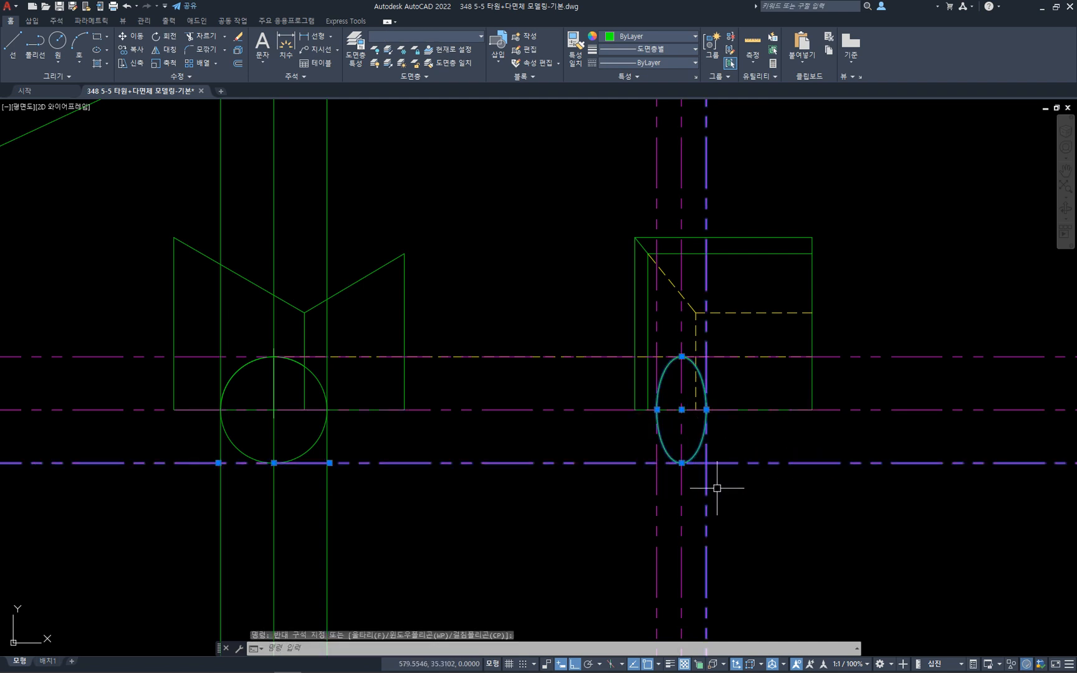
key("Delete")
left_click(697, 507)
left_click(617, 502)
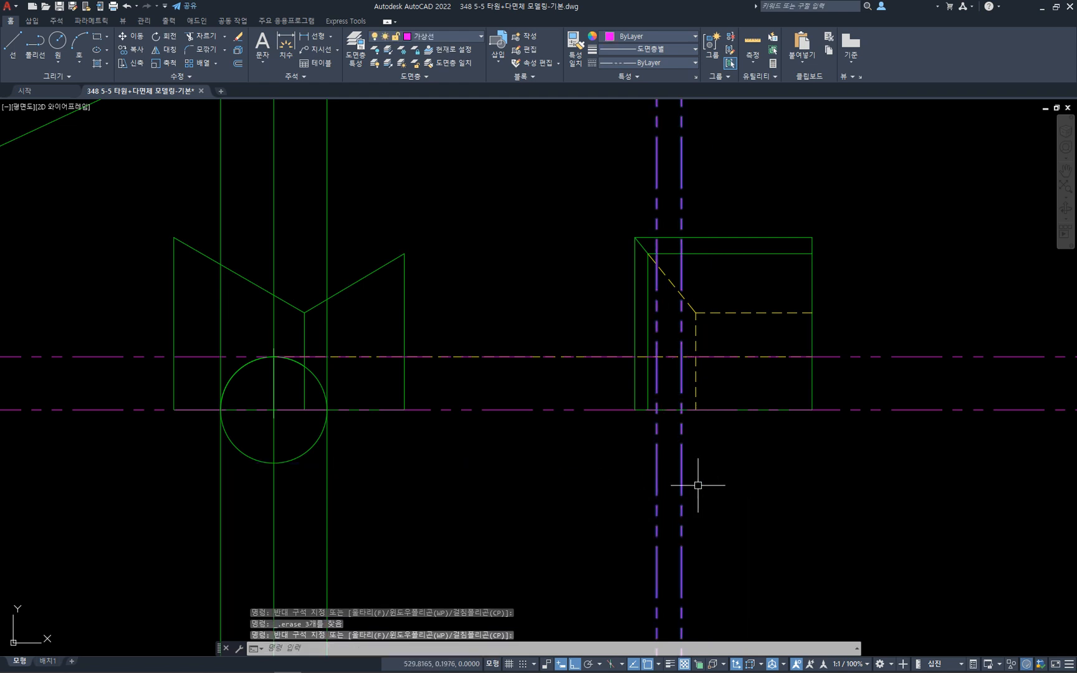
key("Delete")
- Erase the two remaining horizontal construction lines and the three vertical construction lines through the front view's circle
left_click(909, 440)
left_click(860, 337)
key("Delete")
left_click(493, 502)
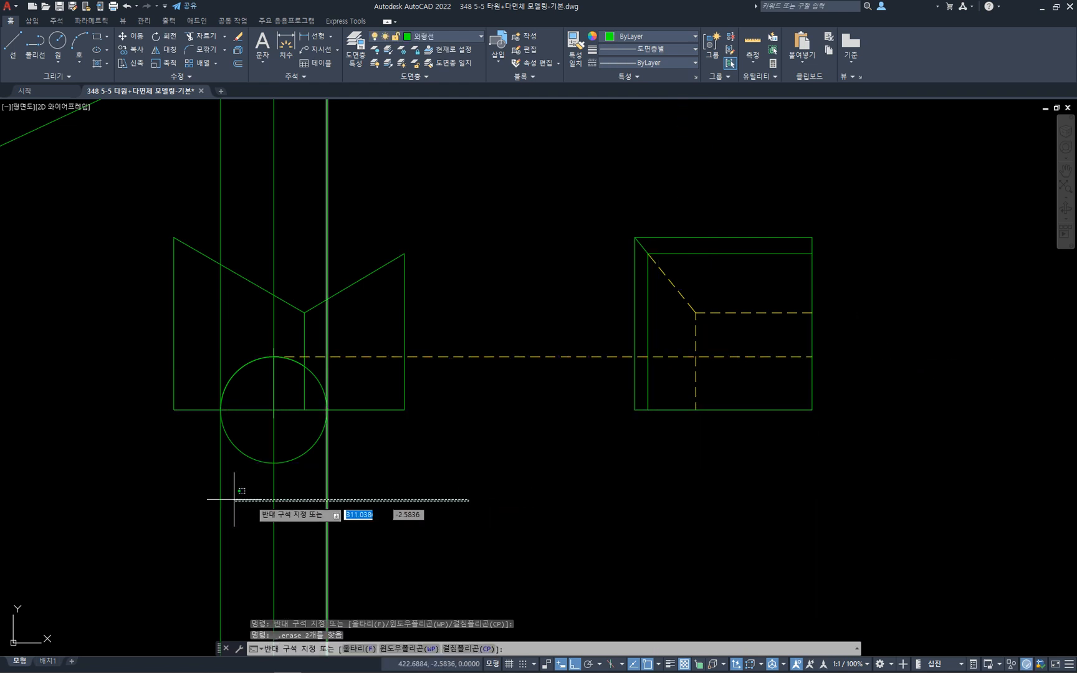
left_click(193, 498)
key("Delete")
- Erase the three horizontal construction lines running through the top view
scroll(449, 443, "down", 2)
middle_click_drag(456, 317, 452, 435)
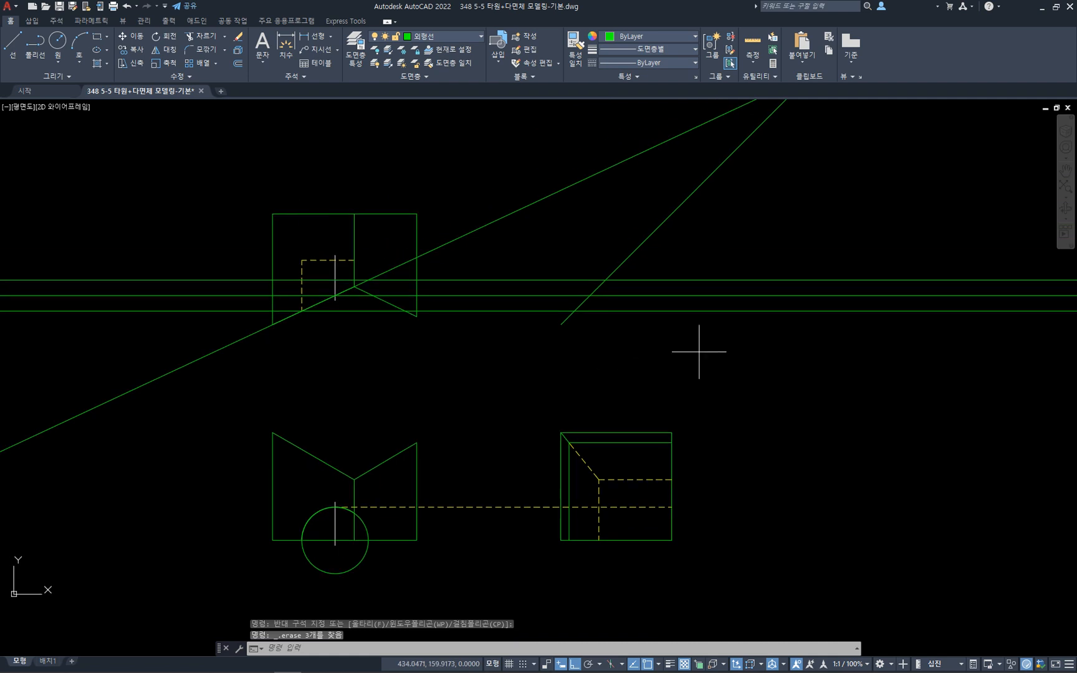
left_click(698, 352)
left_click(672, 266)
key("Delete")
- Erase the slanted construction line along the top view's lower edge and the full circle in the front view, keeping the arc
left_click(568, 227)
left_click(525, 173)
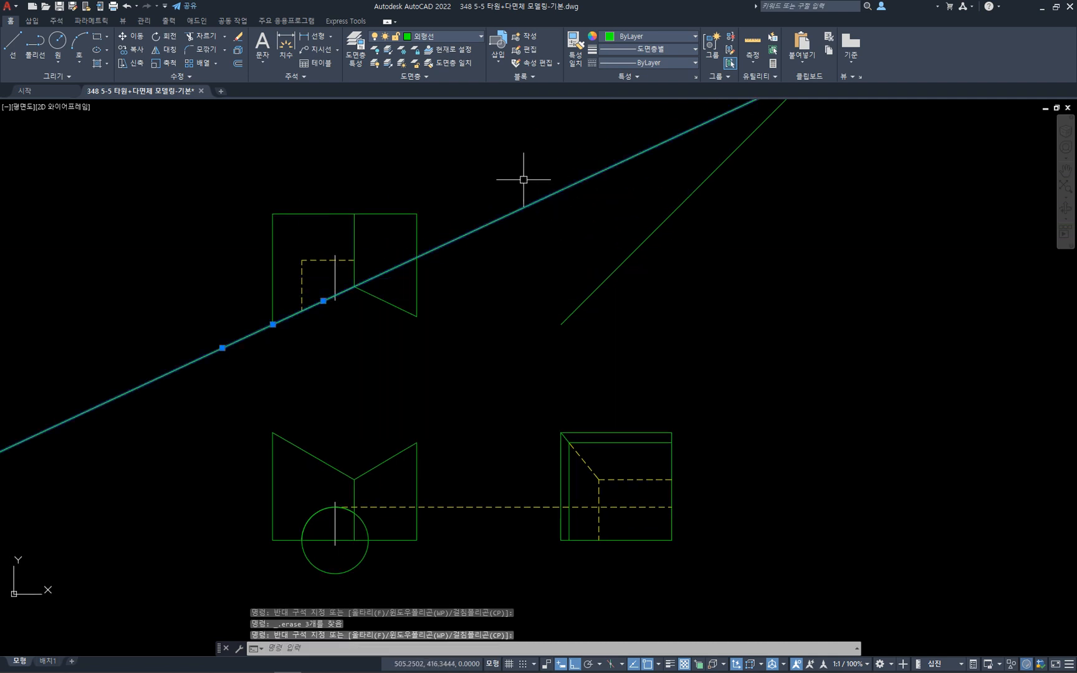
key("Delete")
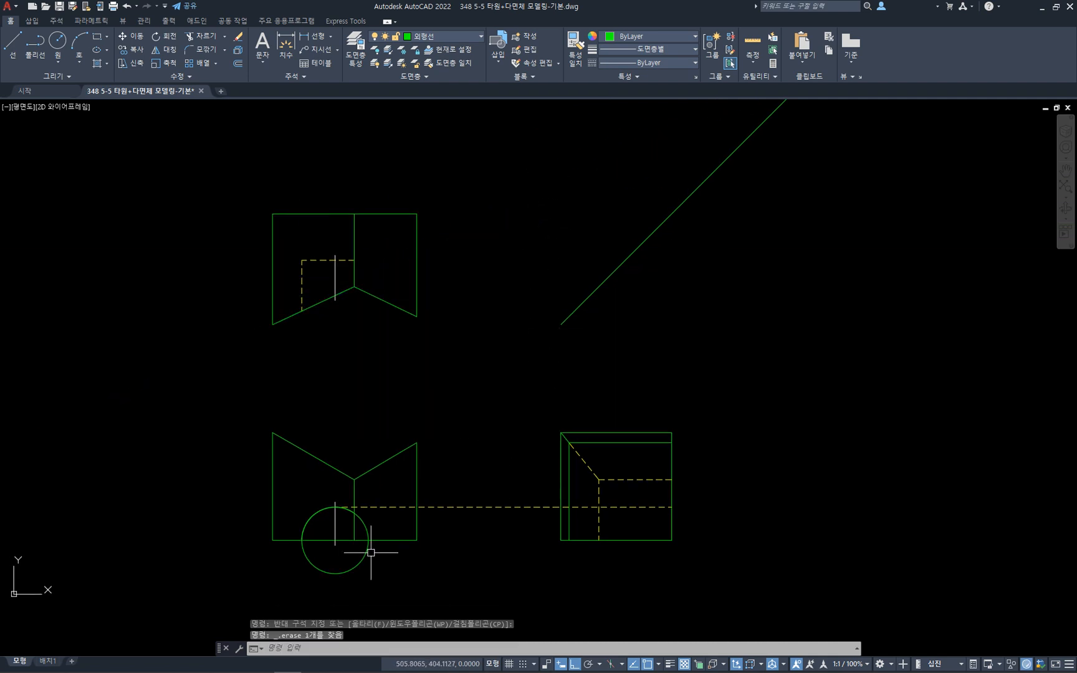
left_click(357, 565)
key("Delete")
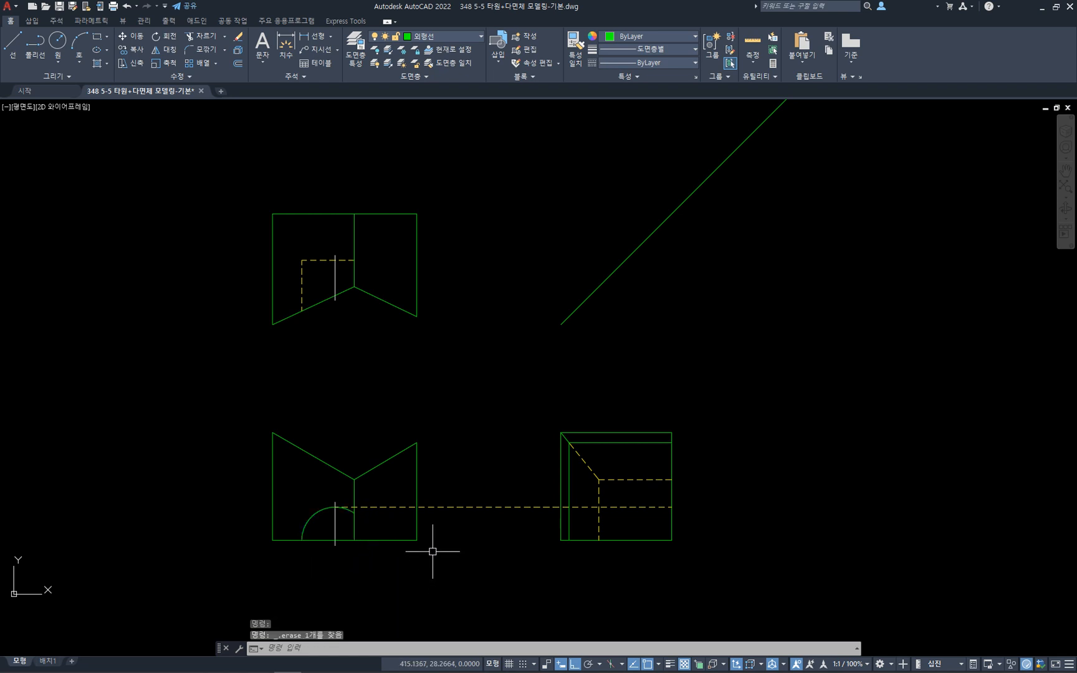
- Draw a horizontal line from the left end of the front view's arc to the side view's lower-left corner
middle_click_drag(475, 559, 485, 490)
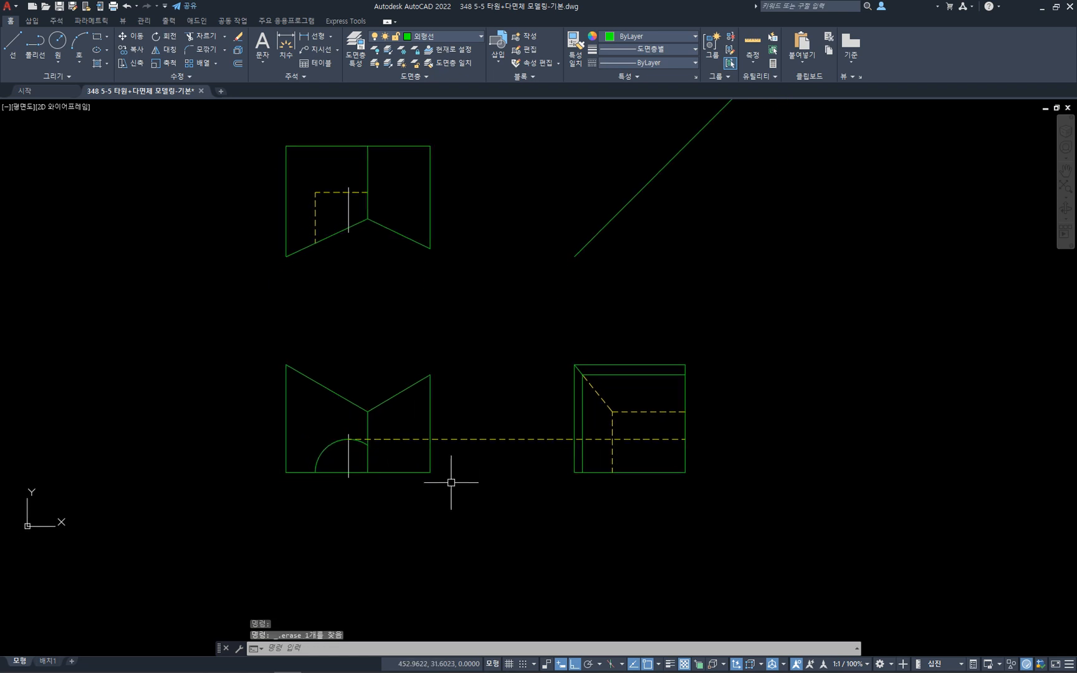
scroll(451, 482, "up", 2)
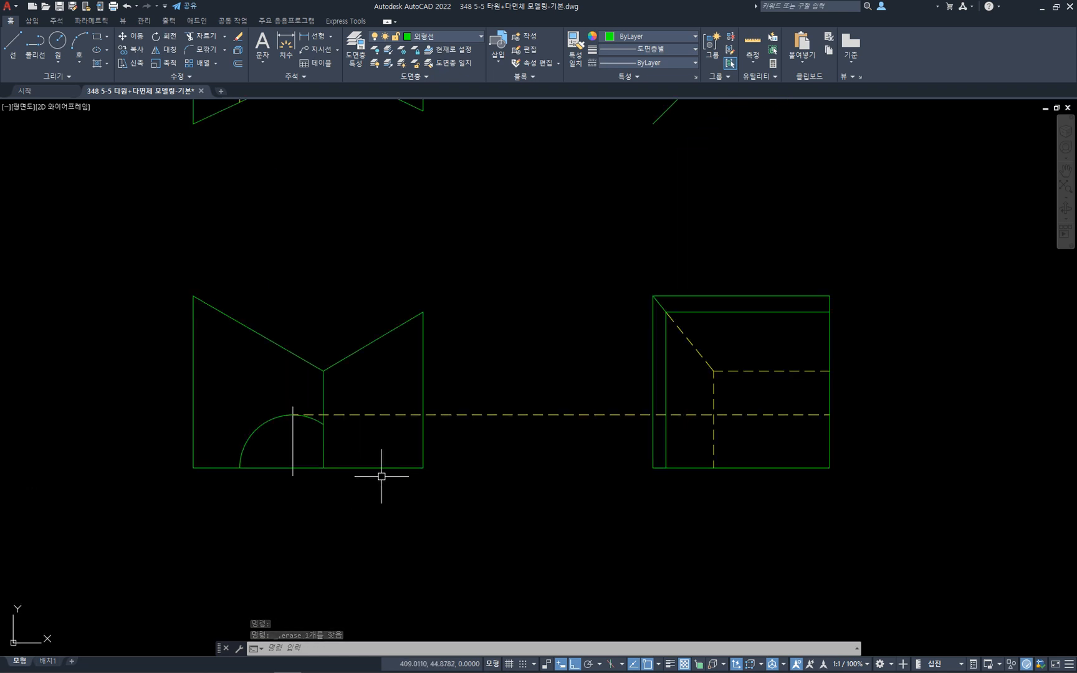
type("l")
key("Return")
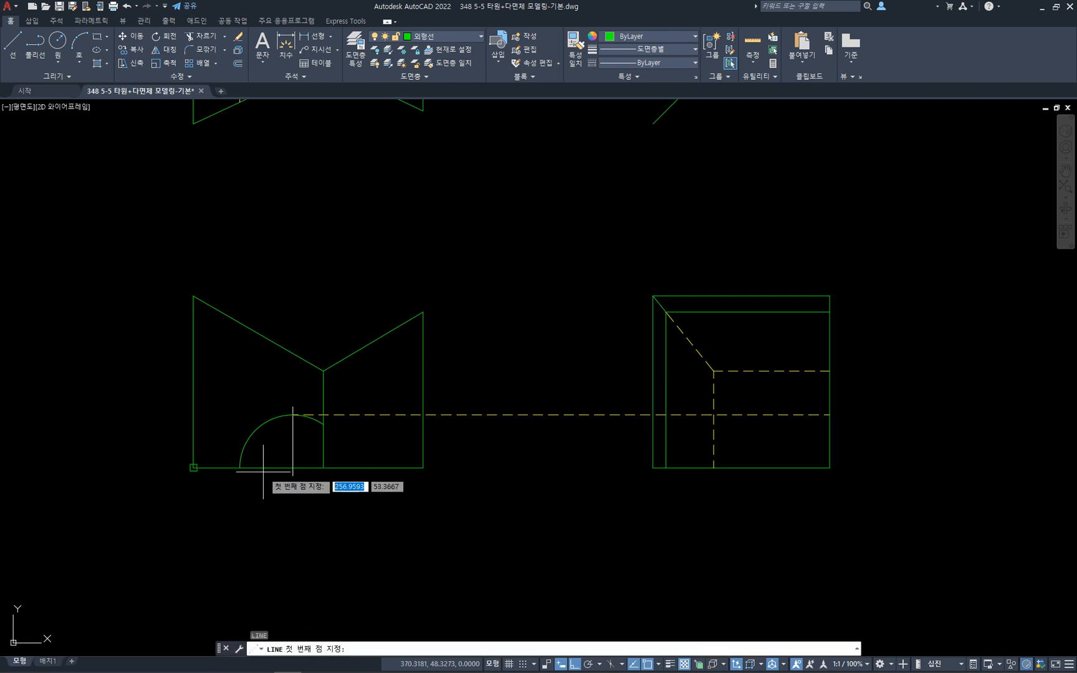
left_click(239, 467)
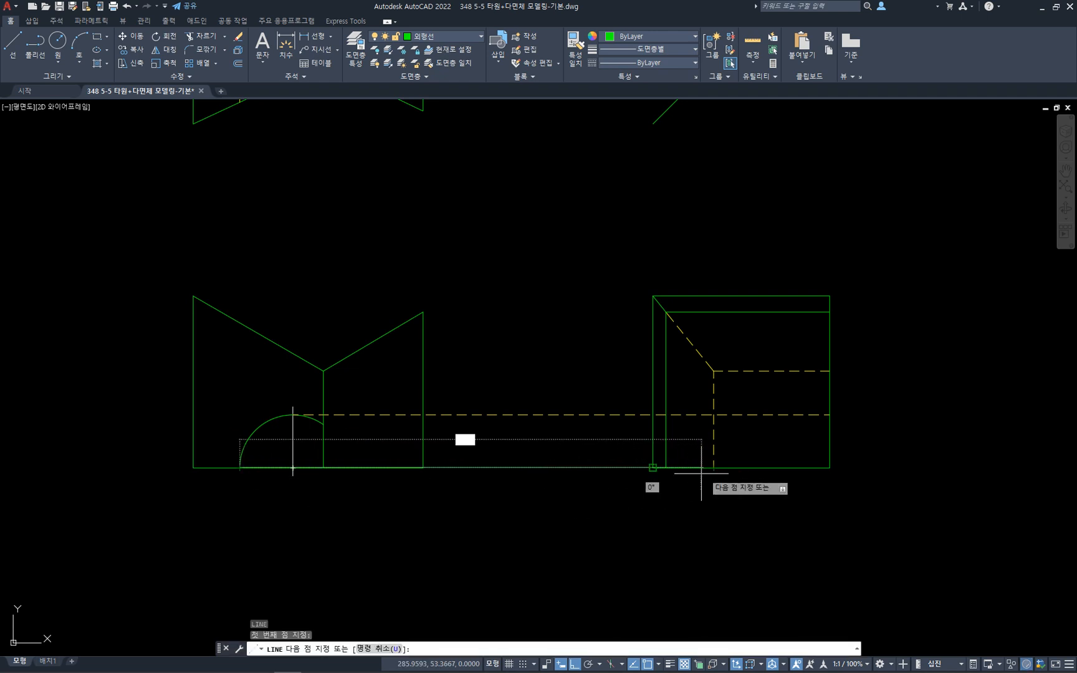
left_click(652, 471)
key("Escape")
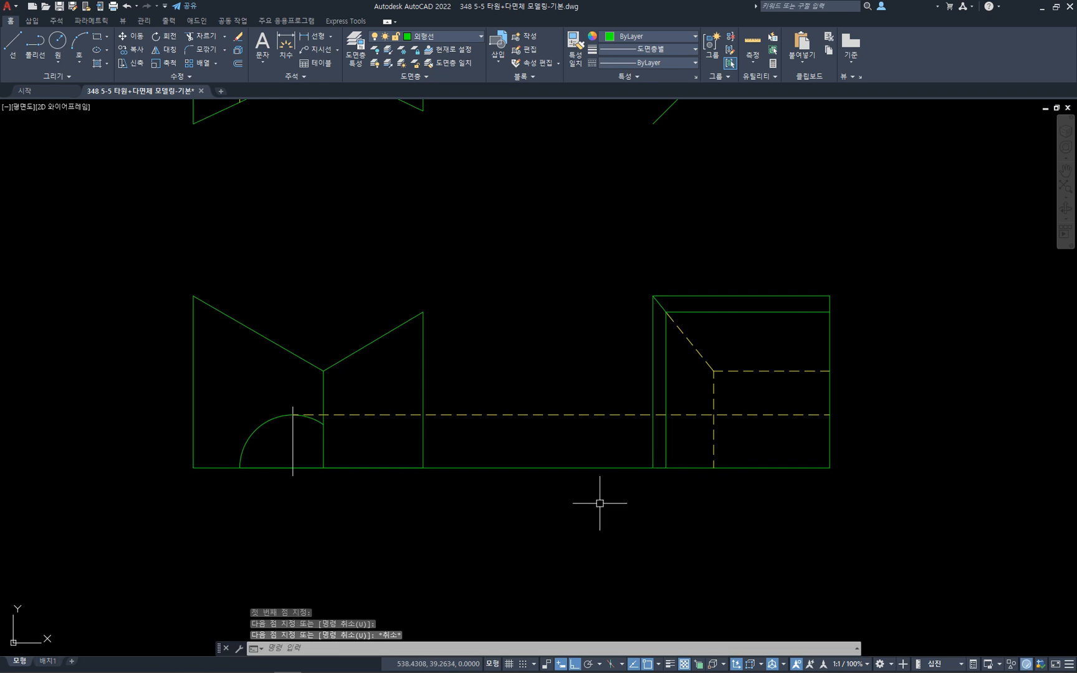
- Erase the horizontal line between the front view's arc end and the side view, keeping the side view's base line
left_click(586, 484)
left_click(568, 458)
left_click(783, 496)
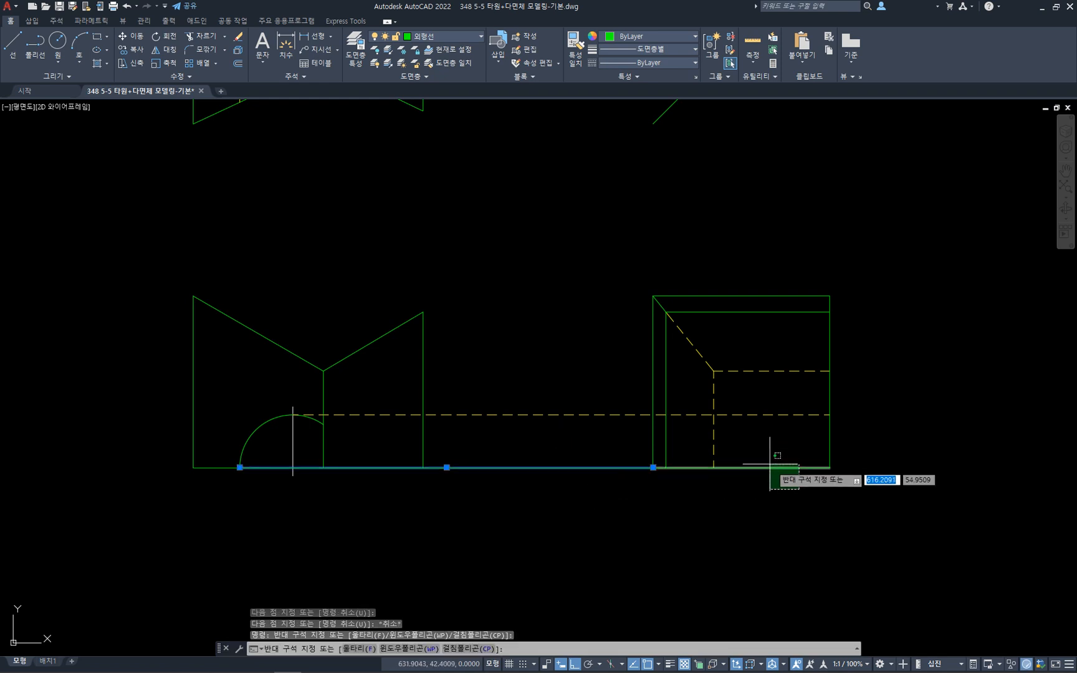
left_click(765, 456)
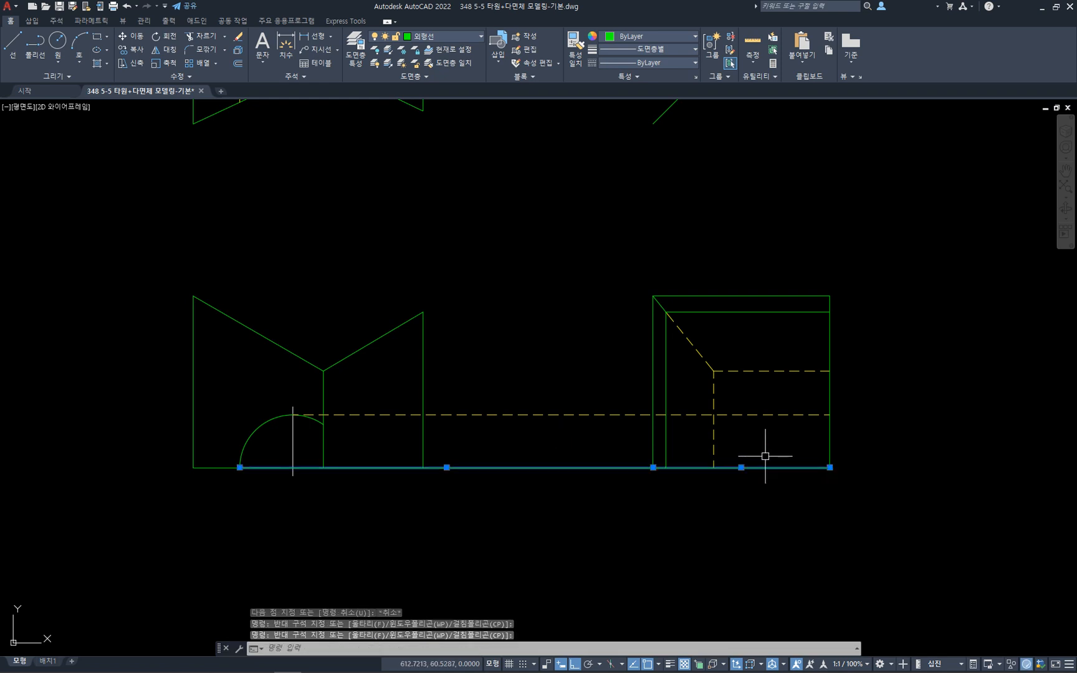
key("Escape")
key("Escape")
left_click(592, 481)
left_click(560, 455)
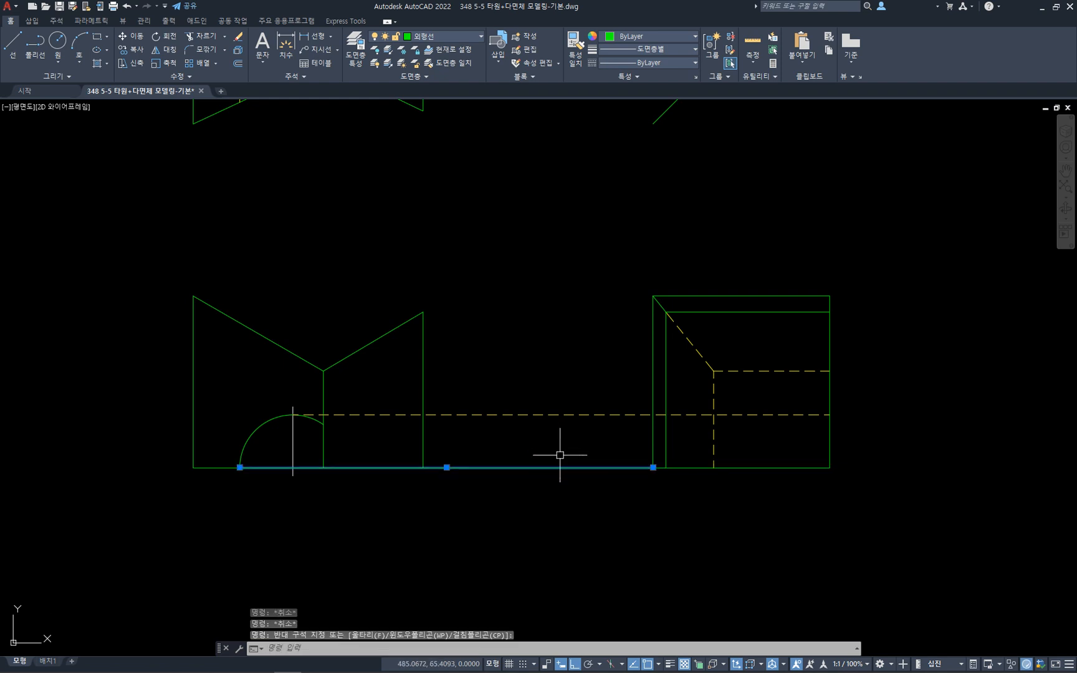
key("Delete")
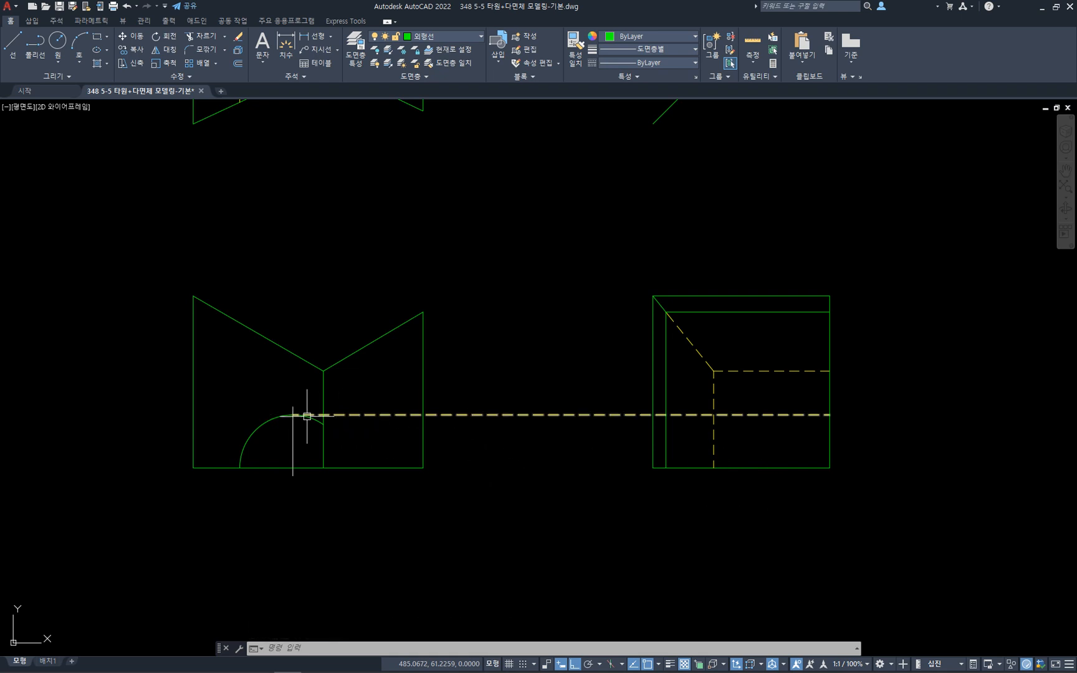
- Highlight the dashed line projecting the arc's highest point from the front view into the side view, and clear the selection
left_click(567, 433)
left_click(534, 392)
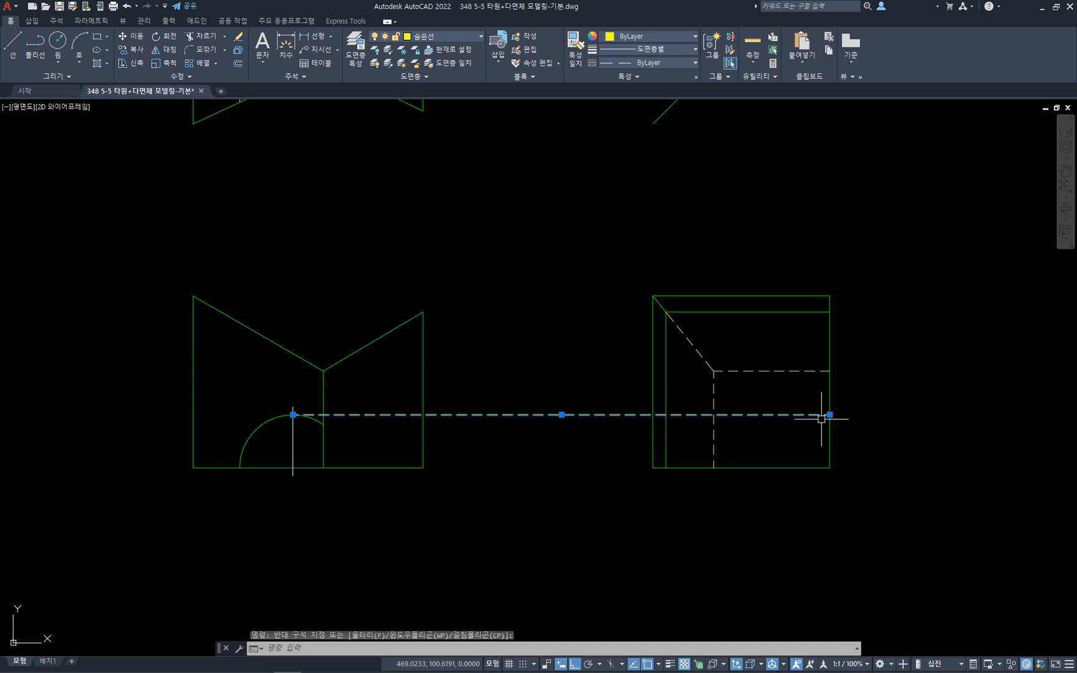
left_click(738, 416)
key("Escape")
mouse_move(472, 368)
middle_mouse_down()
mouse_move(490, 391)
mouse_move(501, 465)
middle_mouse_up()
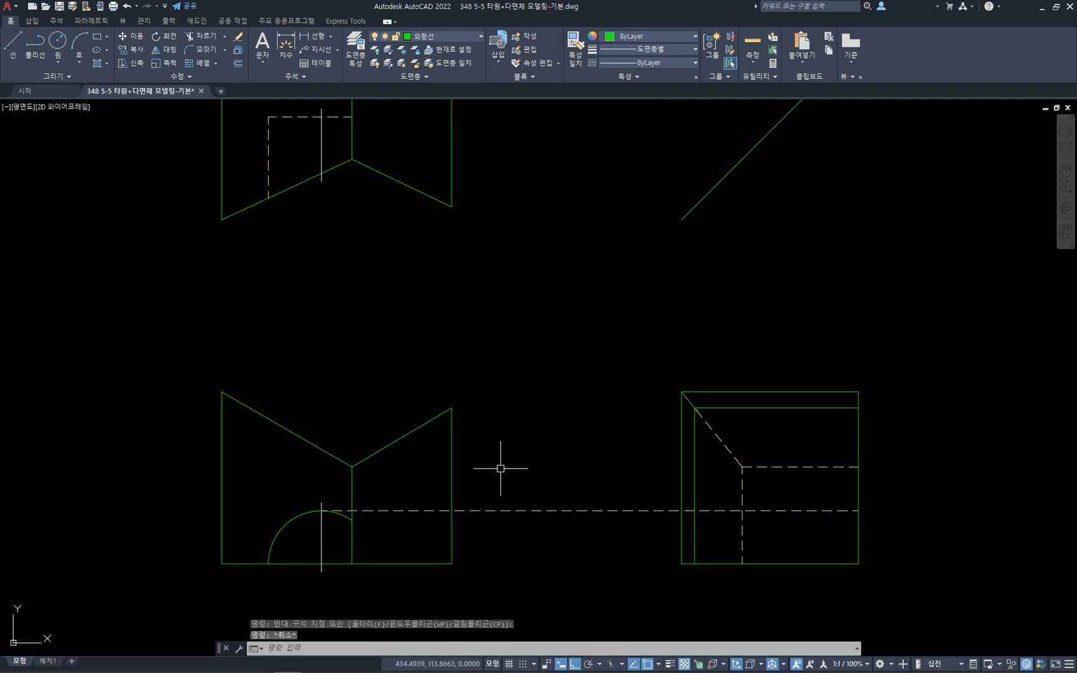
key("Escape")
key("l")
key("space")
left_click(262, 521)
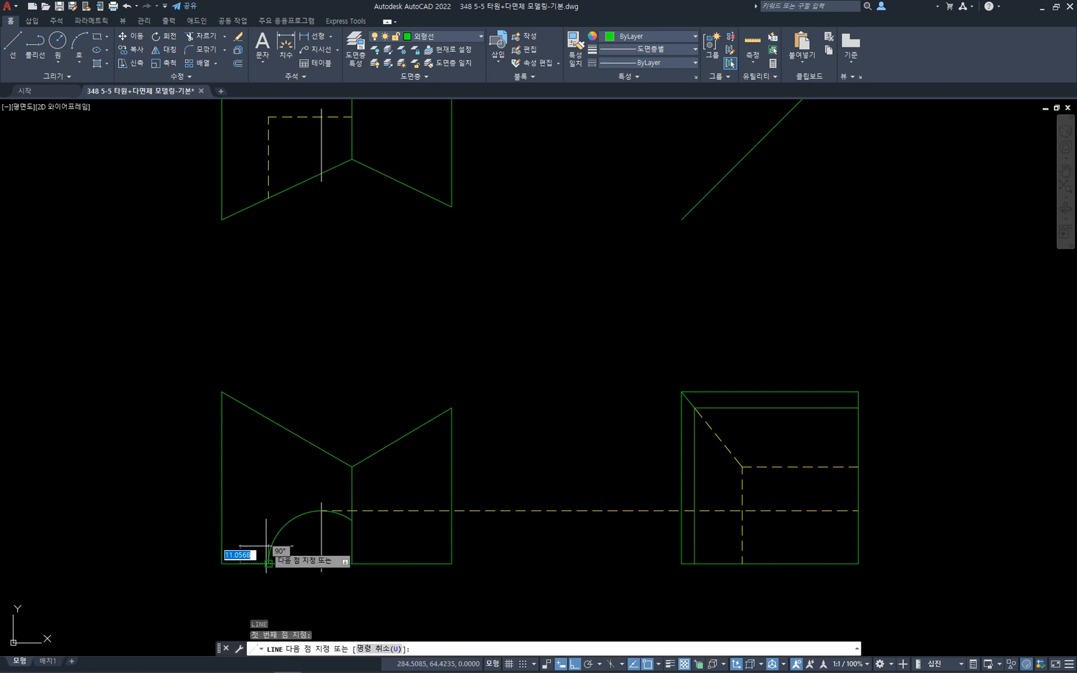
key("Escape")
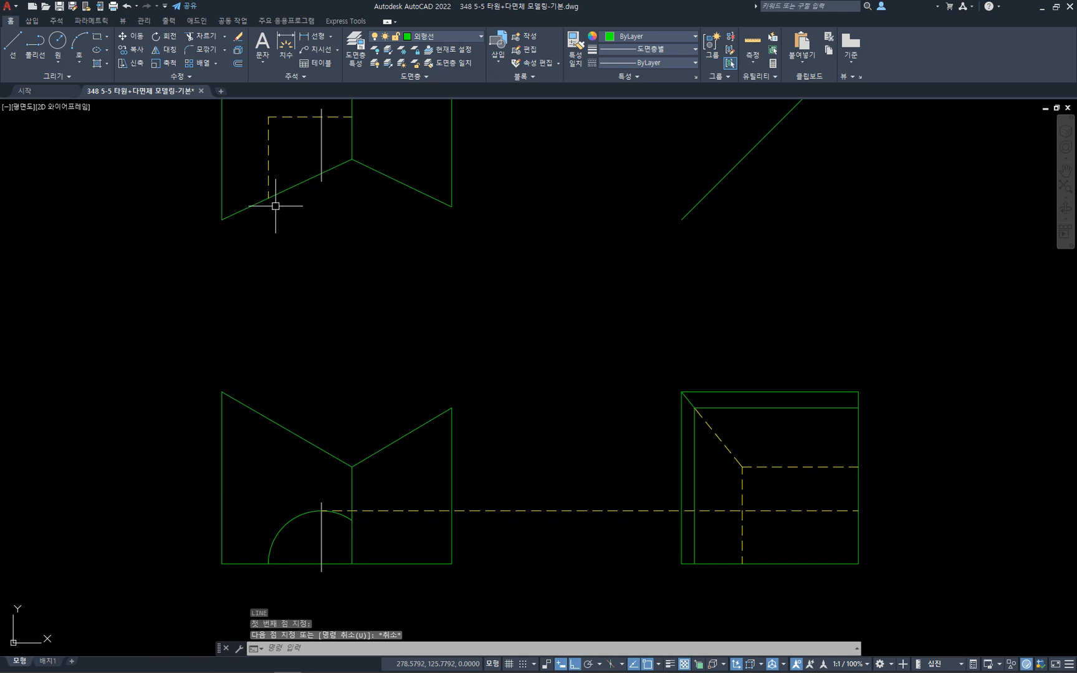
- Highlight the top view's vertical dashed line and the centre lines of the front and top views to compare their alignment
left_click(269, 167)
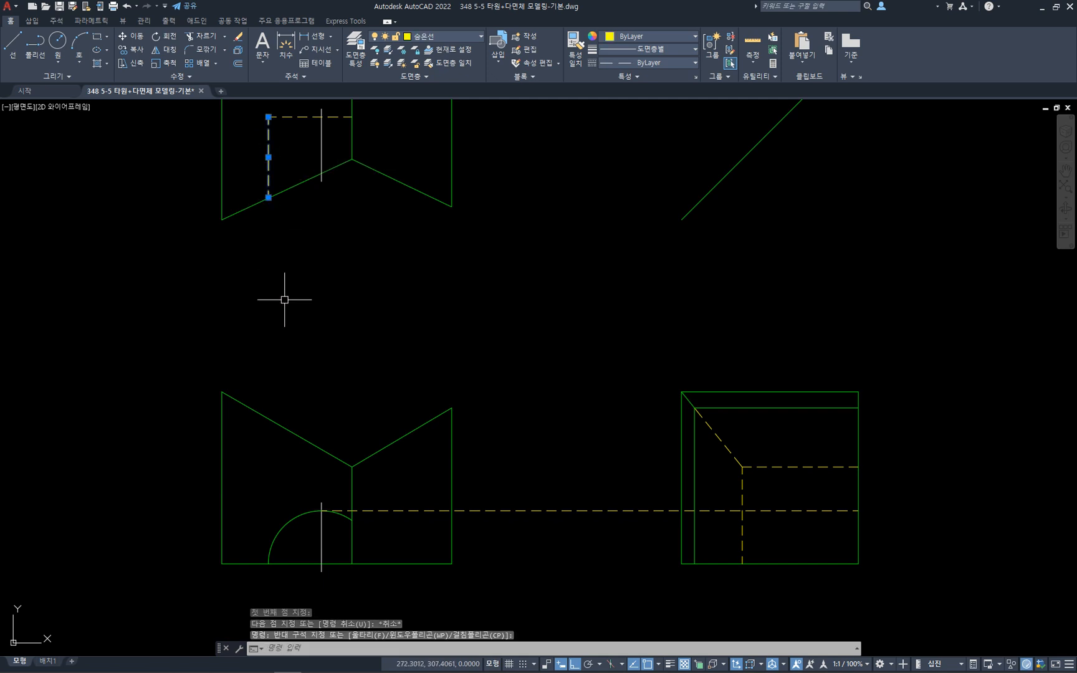
left_click(272, 557)
key("Escape")
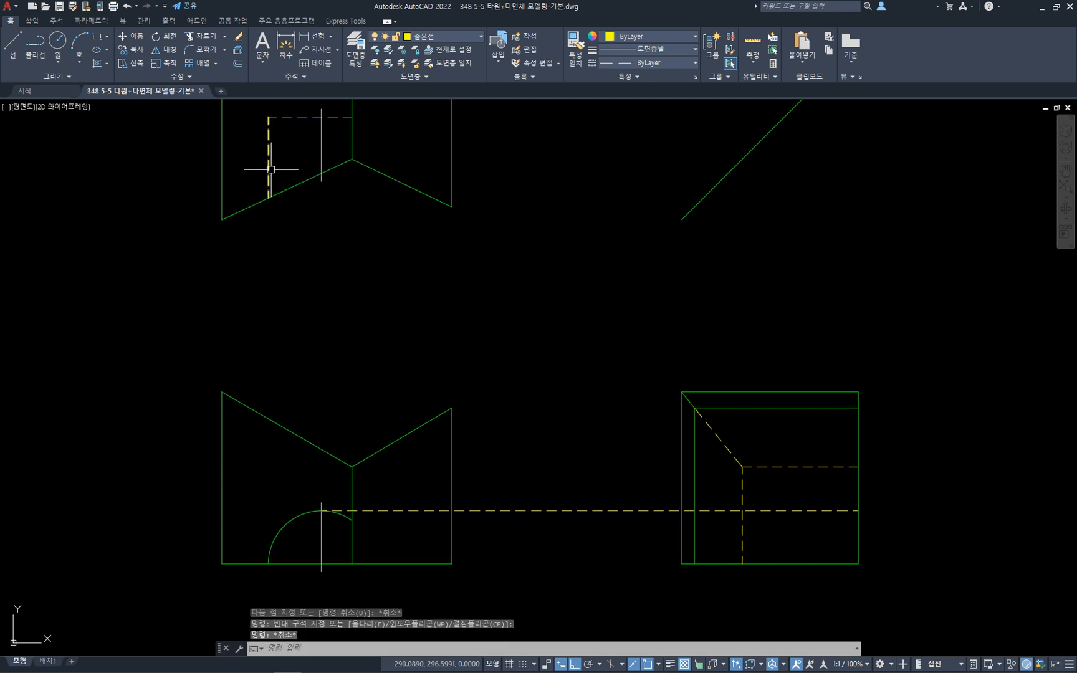
left_click(322, 529)
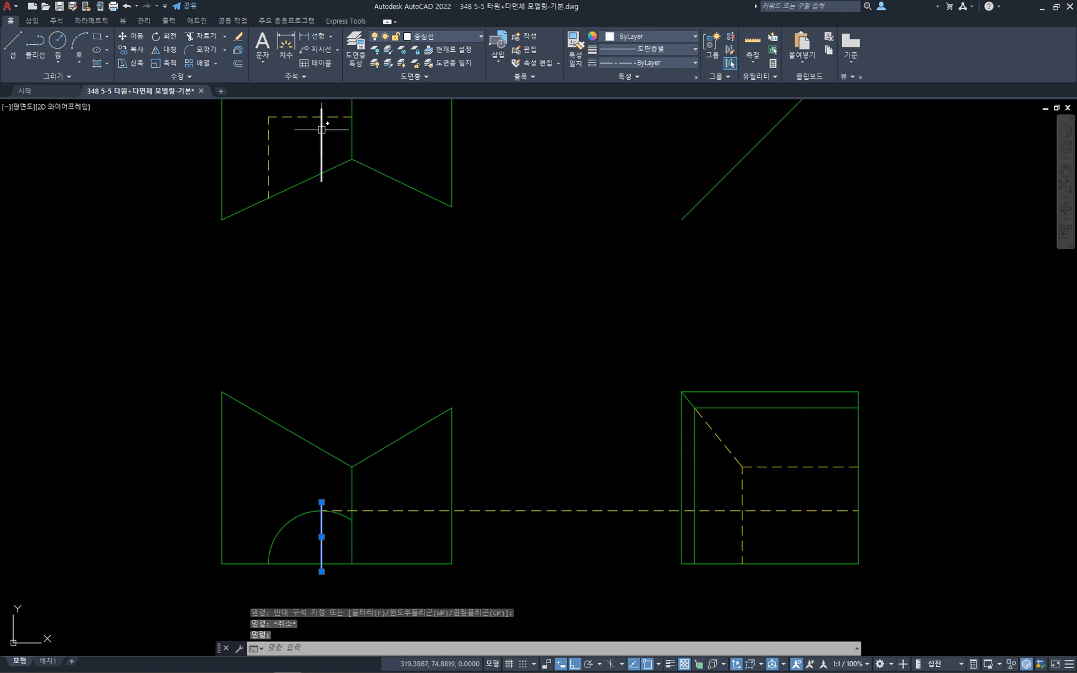
left_click(322, 130)
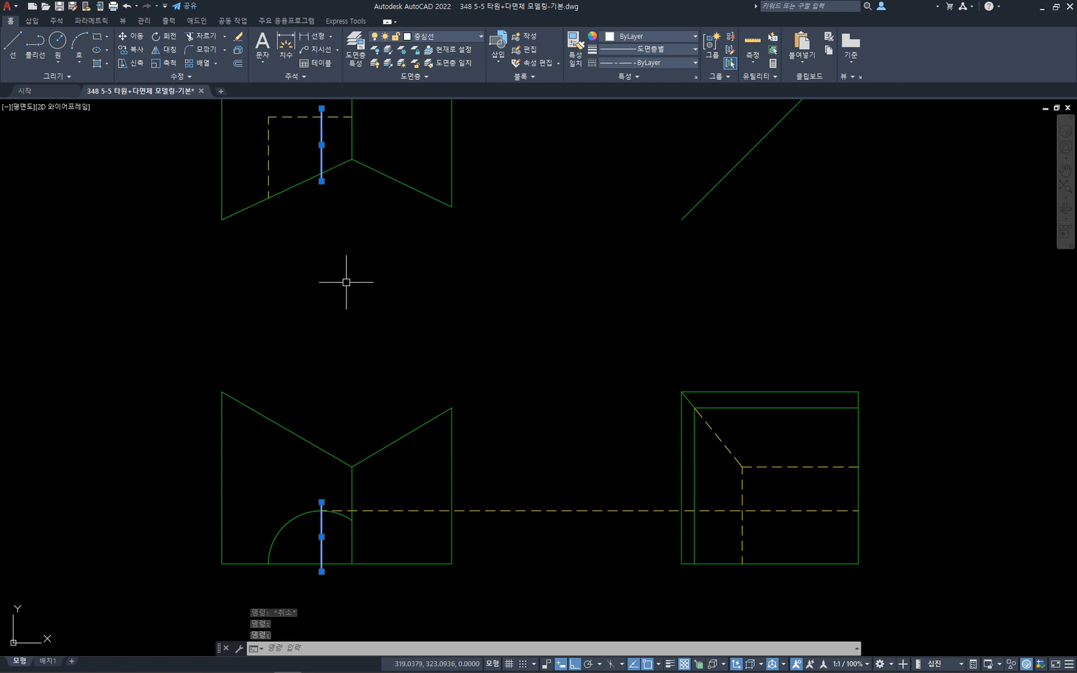
key("Escape")
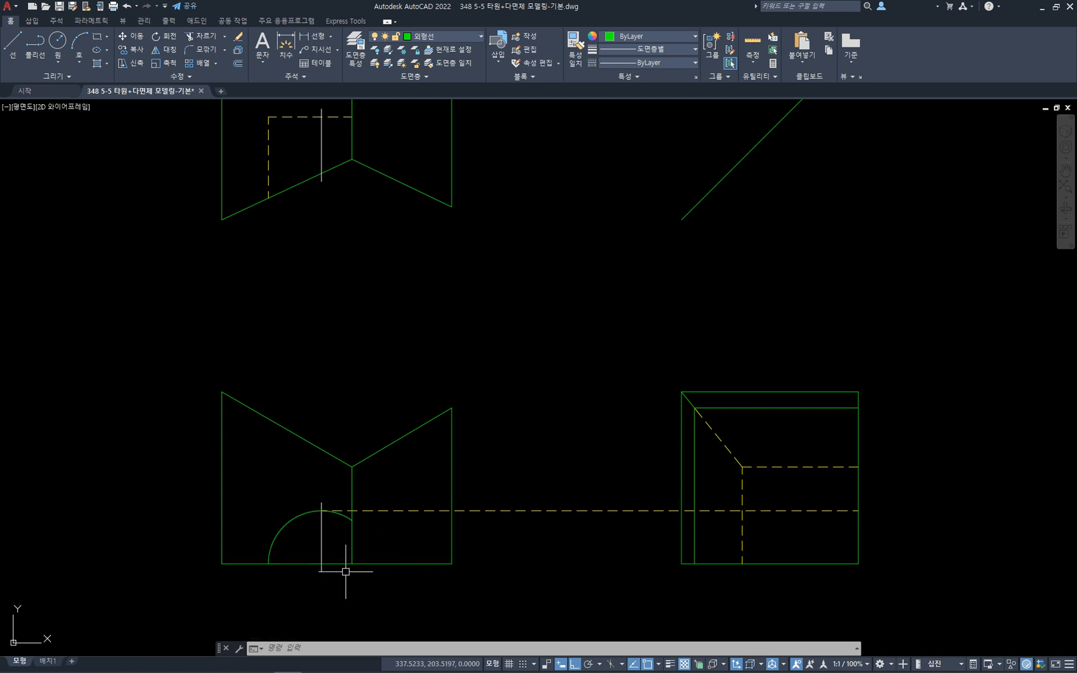
left_click(280, 175)
left_click(261, 168)
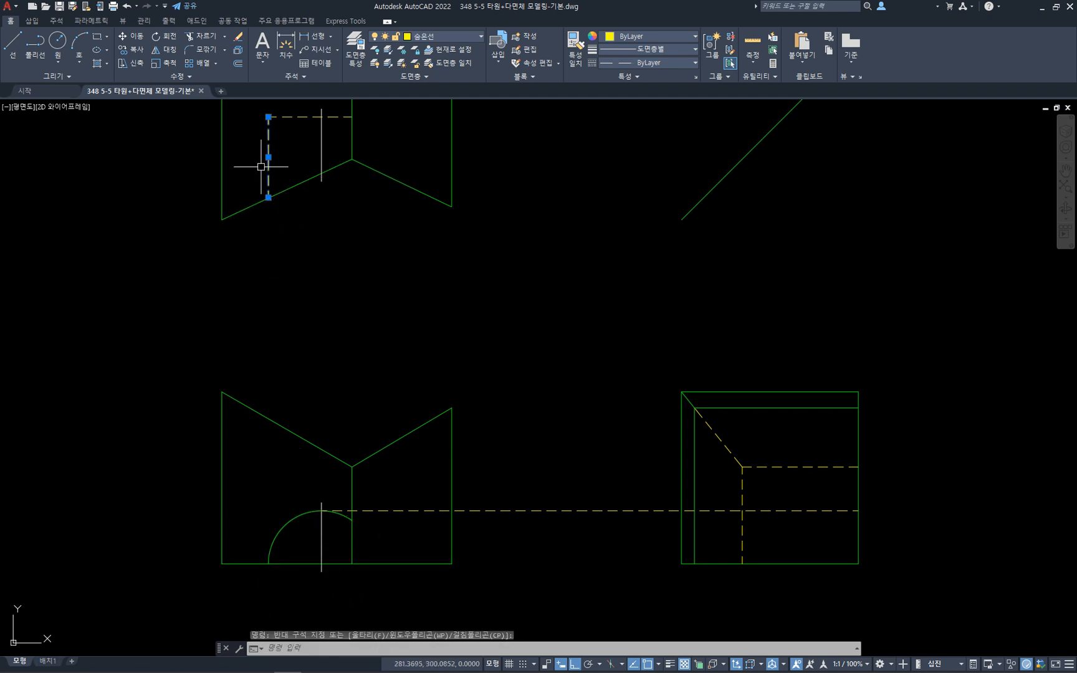
key("Escape")
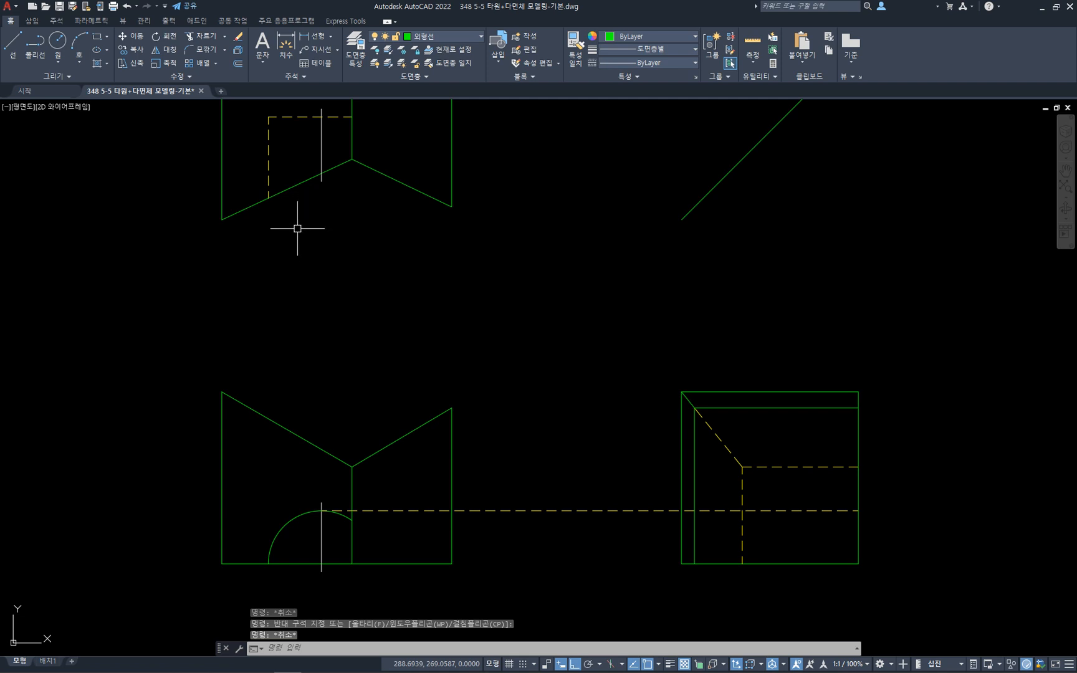
- With polar tracking on, project the top view's vertical dashed line's lower end across to the 45-degree line and down to the side view's base
right_click(279, 205)
left_click(318, 224)
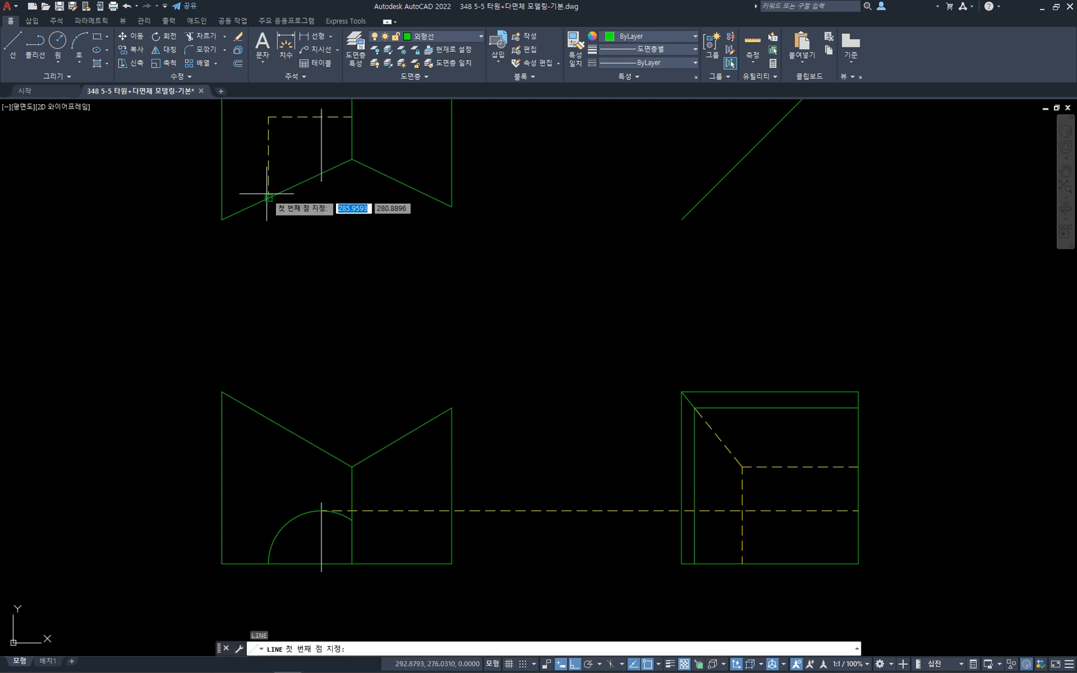
left_click(269, 197)
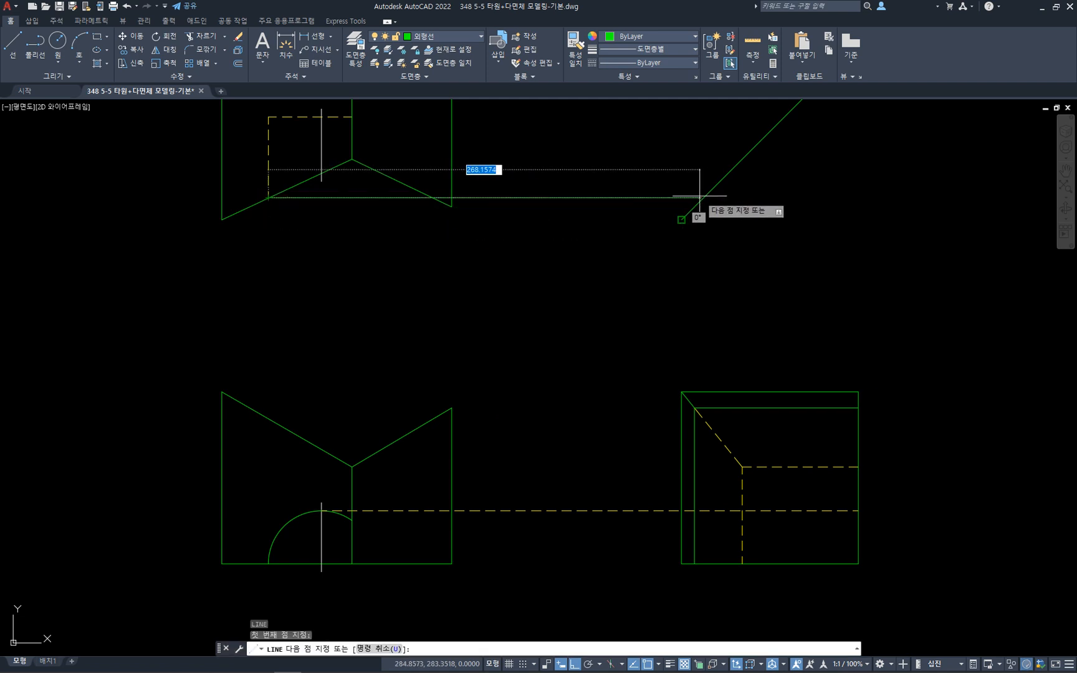
key("F10")
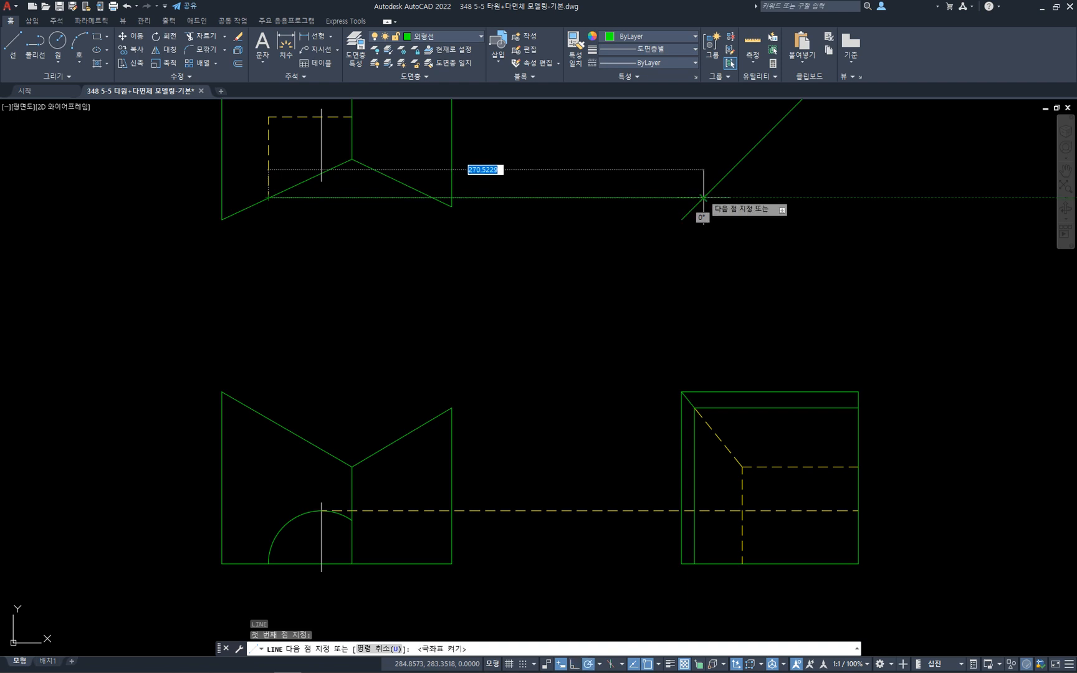
left_click(704, 198)
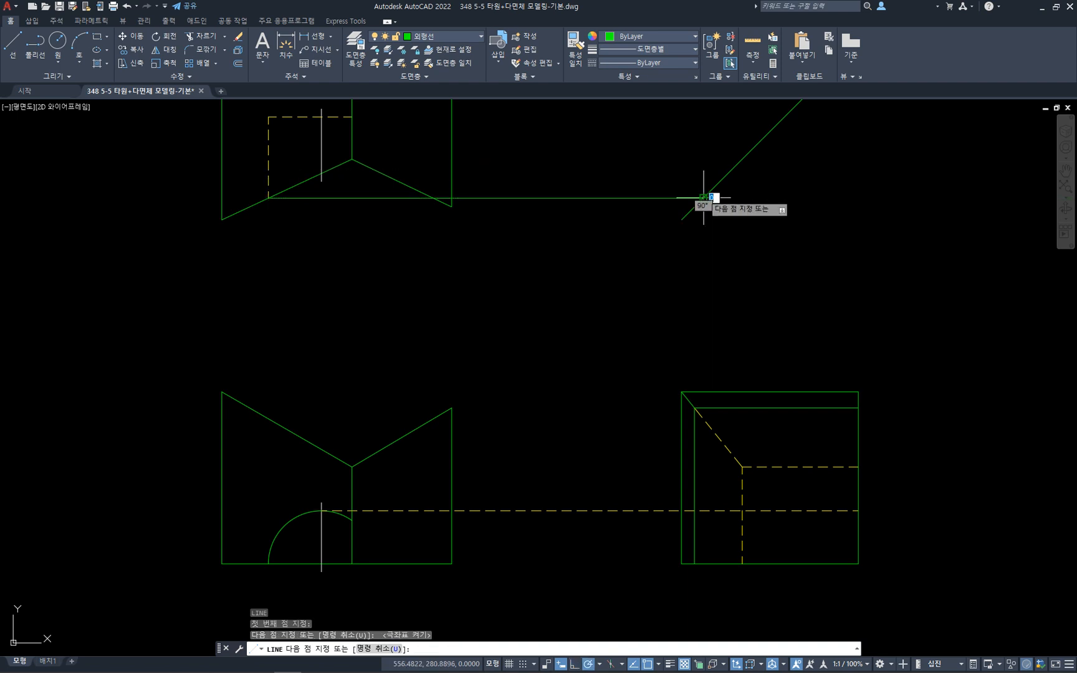
left_click(704, 563)
key("Escape")
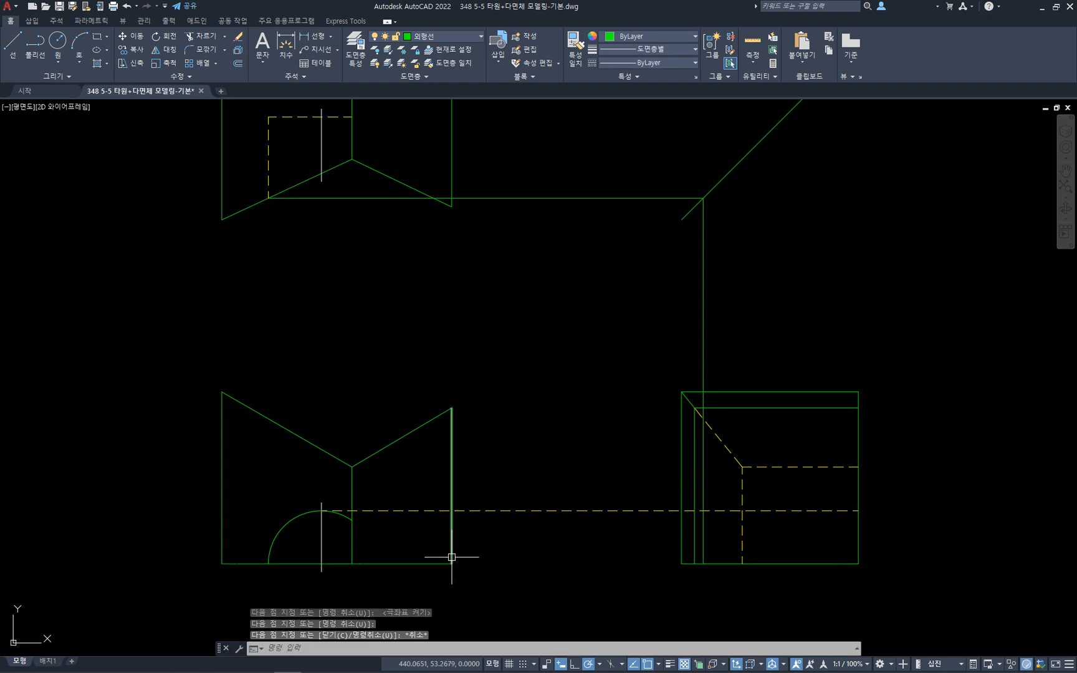
- Project the intersection of the top view's centre line and slanted edge across to the 45-degree line and down to the side view's base
key("space")
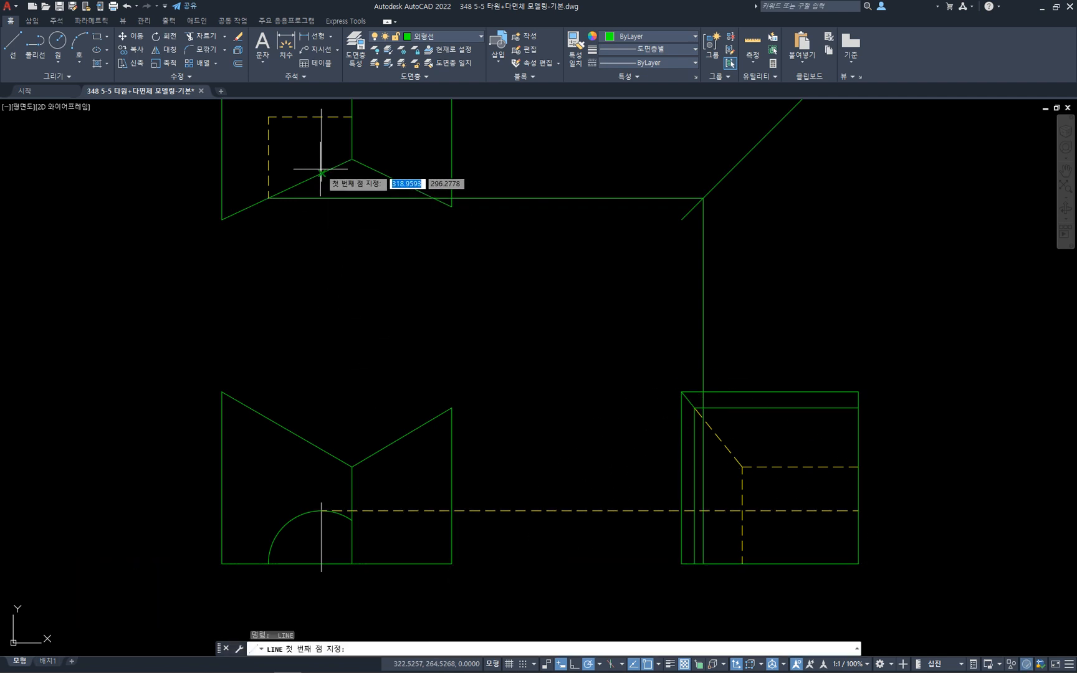
left_click(321, 173)
left_click(728, 172)
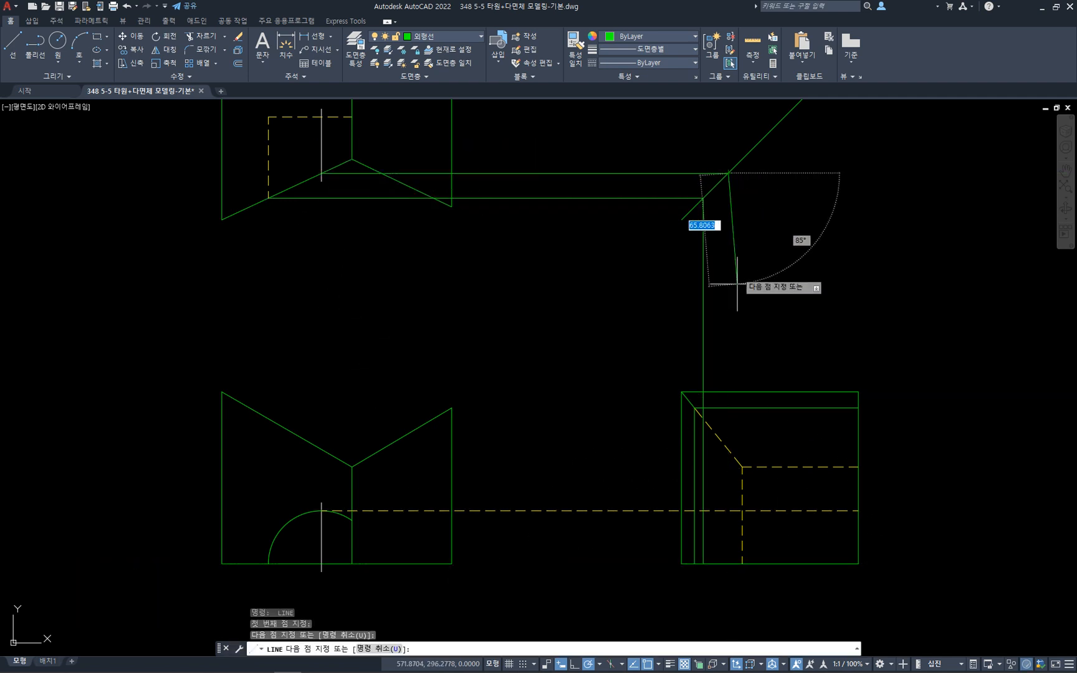
left_click(728, 564)
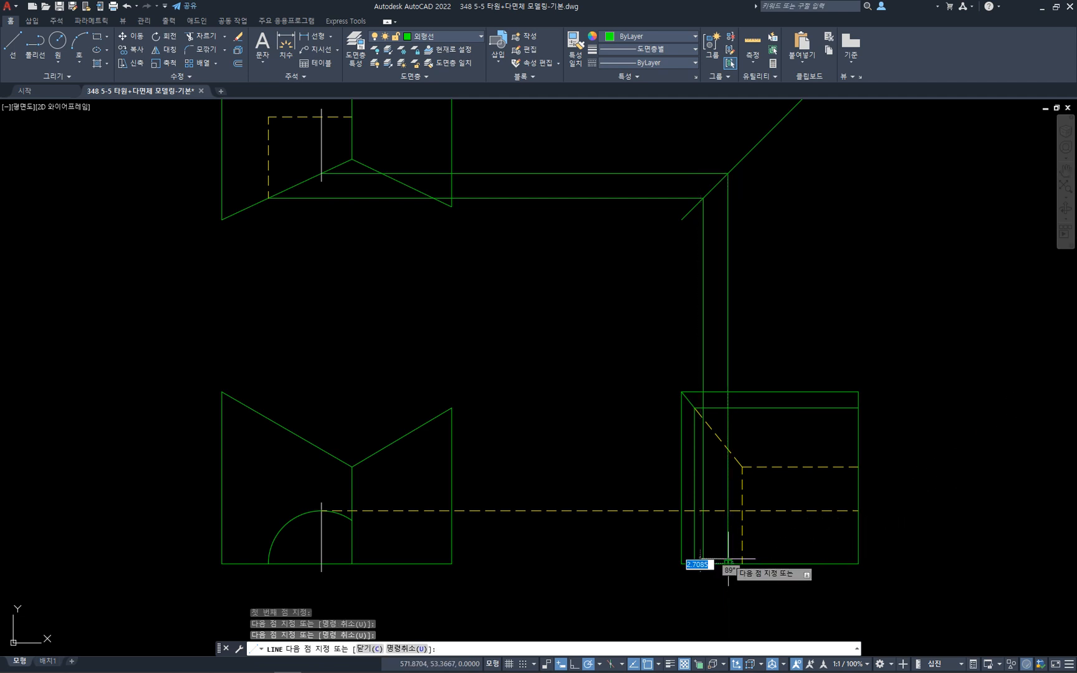
key("Escape")
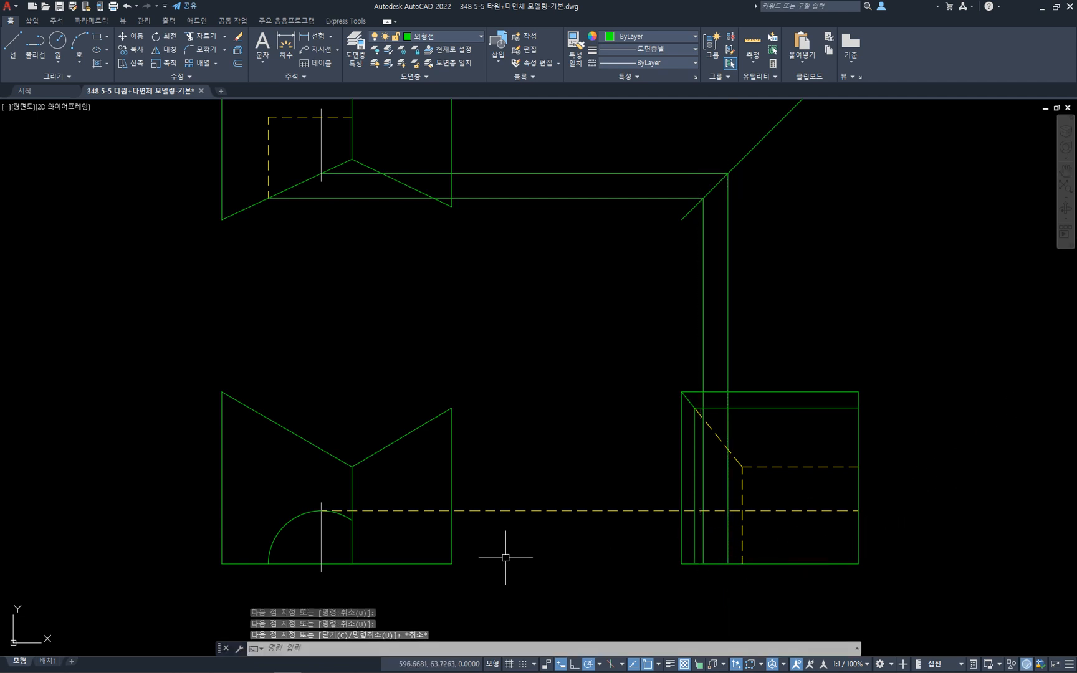
- Highlight the side view's base, the front view's centre line with its projection lines, and the dashed line from the arc's highest point
left_click(748, 564)
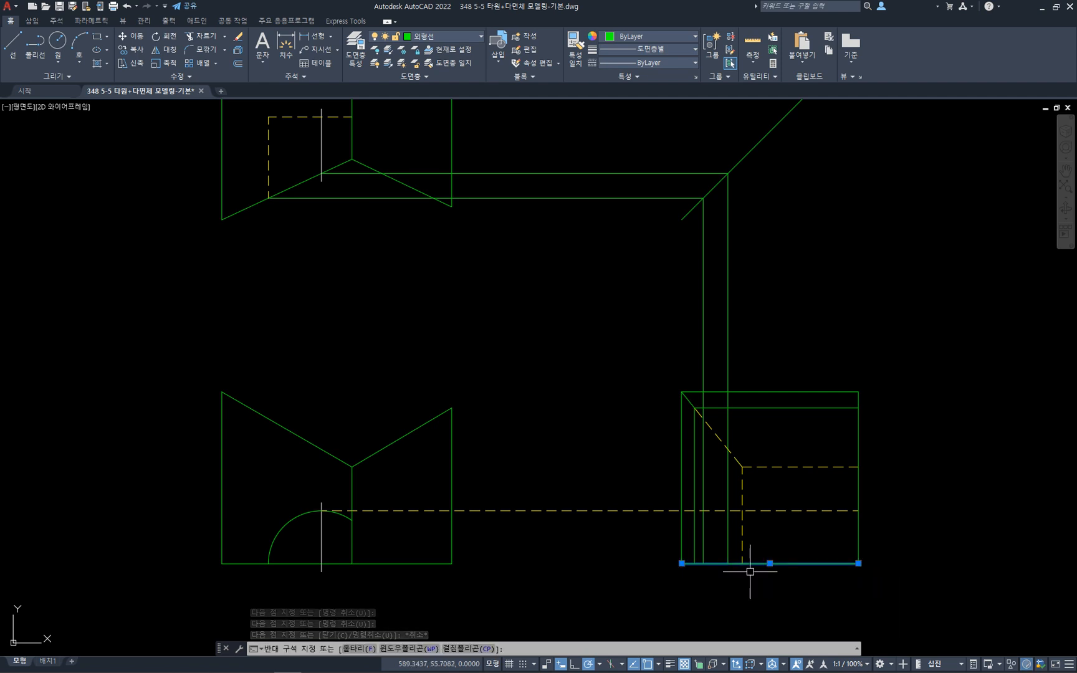
left_click(321, 536)
left_click(360, 172)
left_click(728, 300)
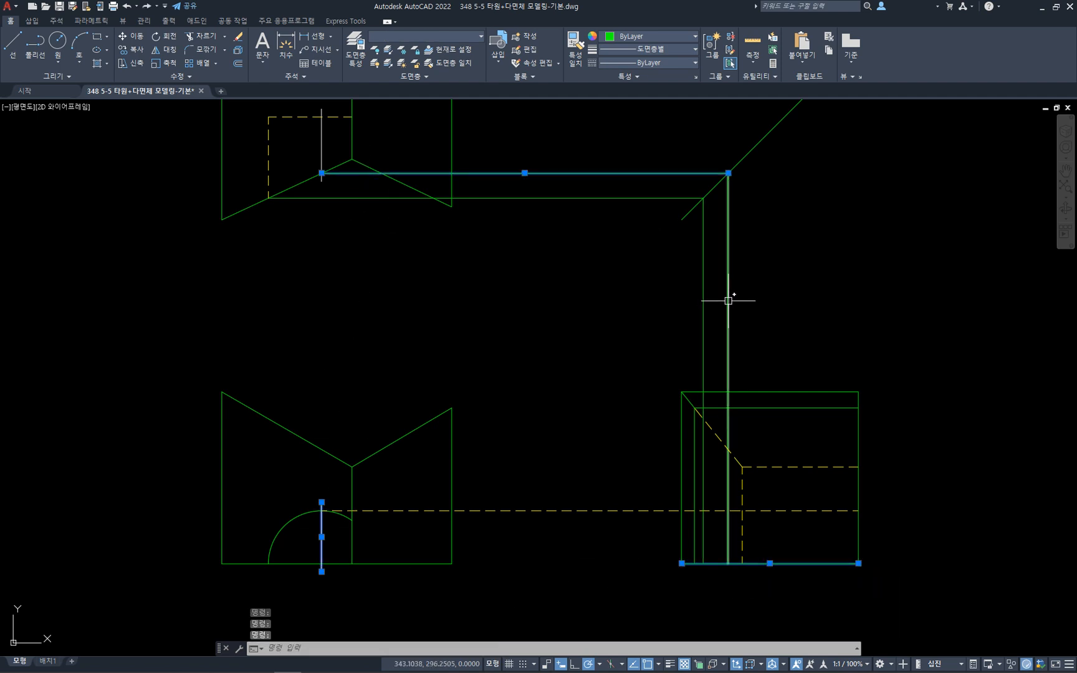
left_click(729, 300)
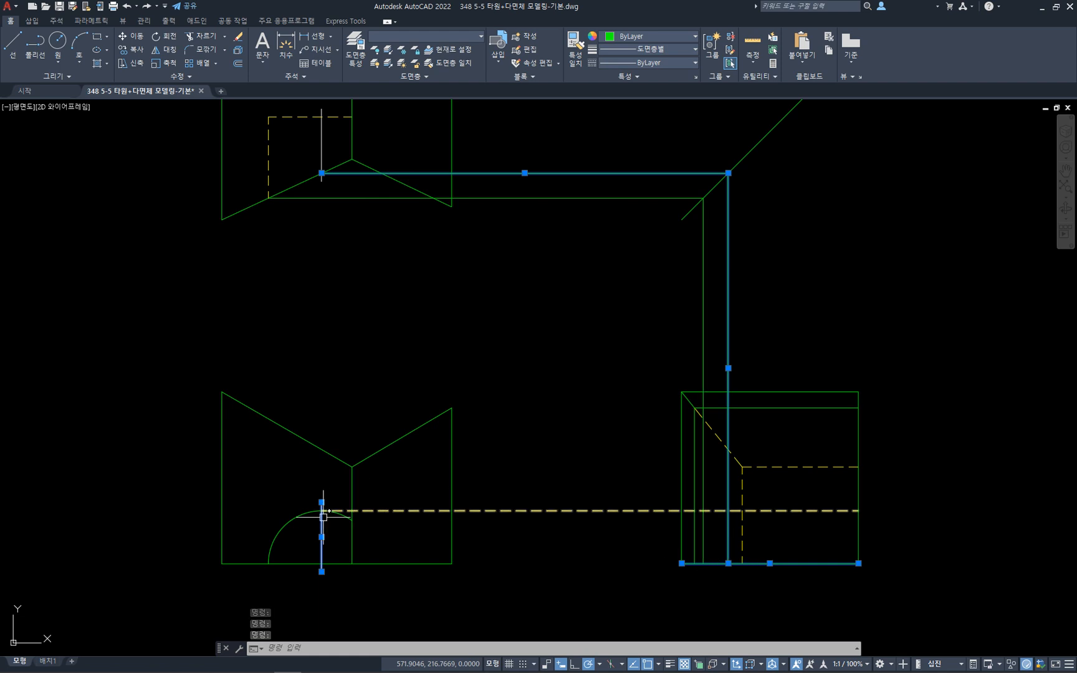
left_click(559, 512)
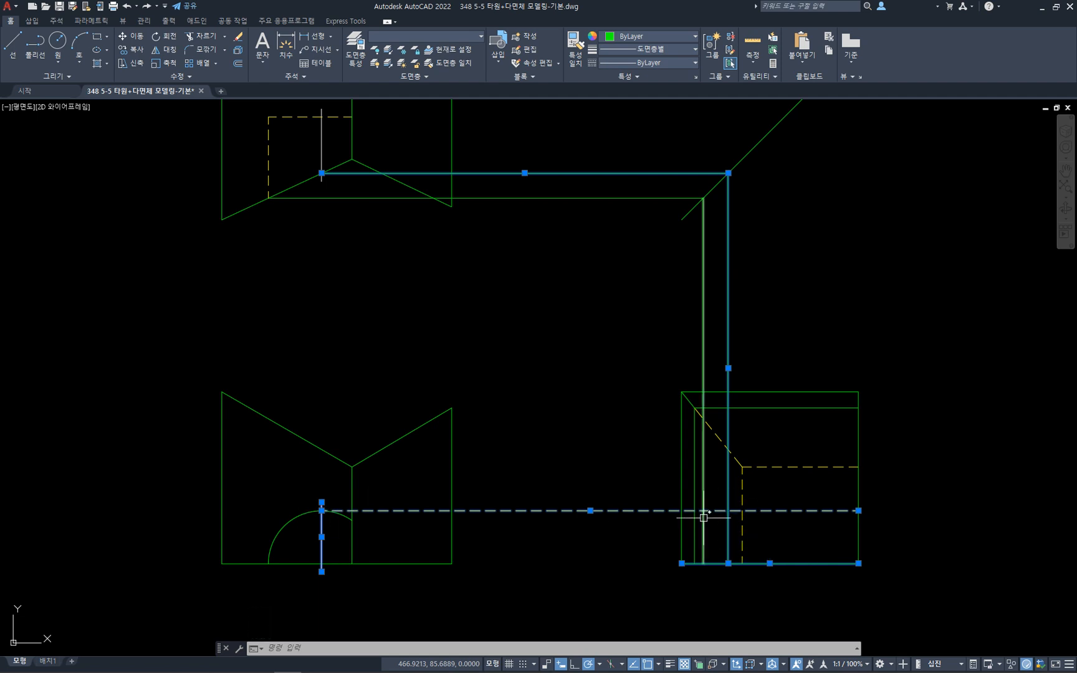
- Highlight the front view's base and the projection lines from the arc's start point to the side view, and clear the selection
left_click(281, 564)
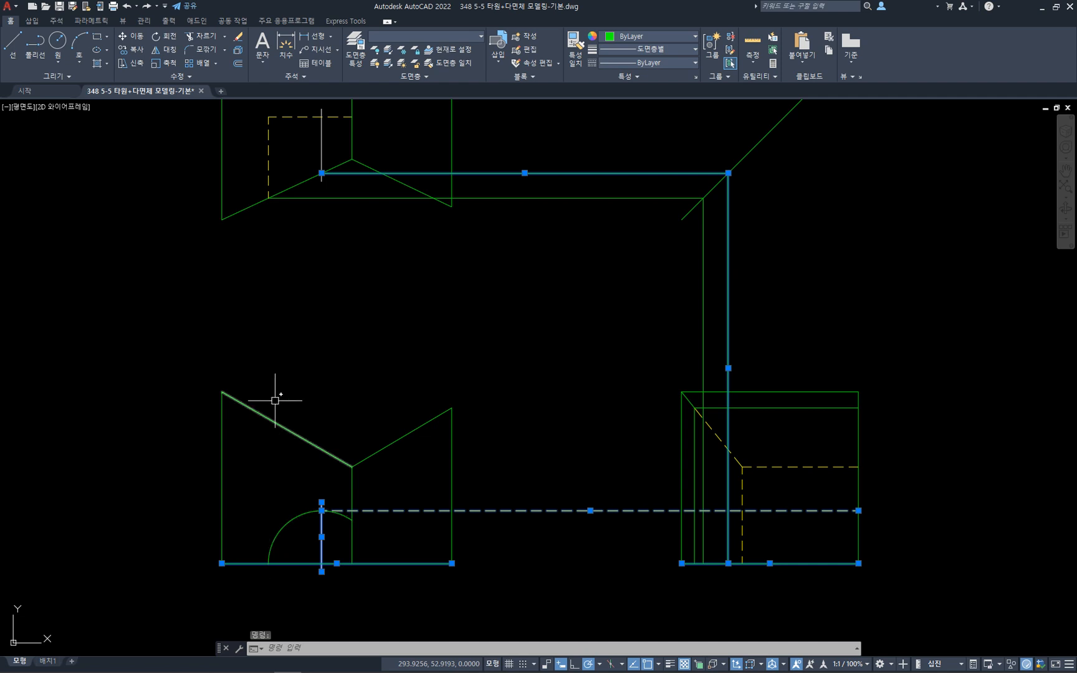
left_click(326, 197)
left_click(703, 310)
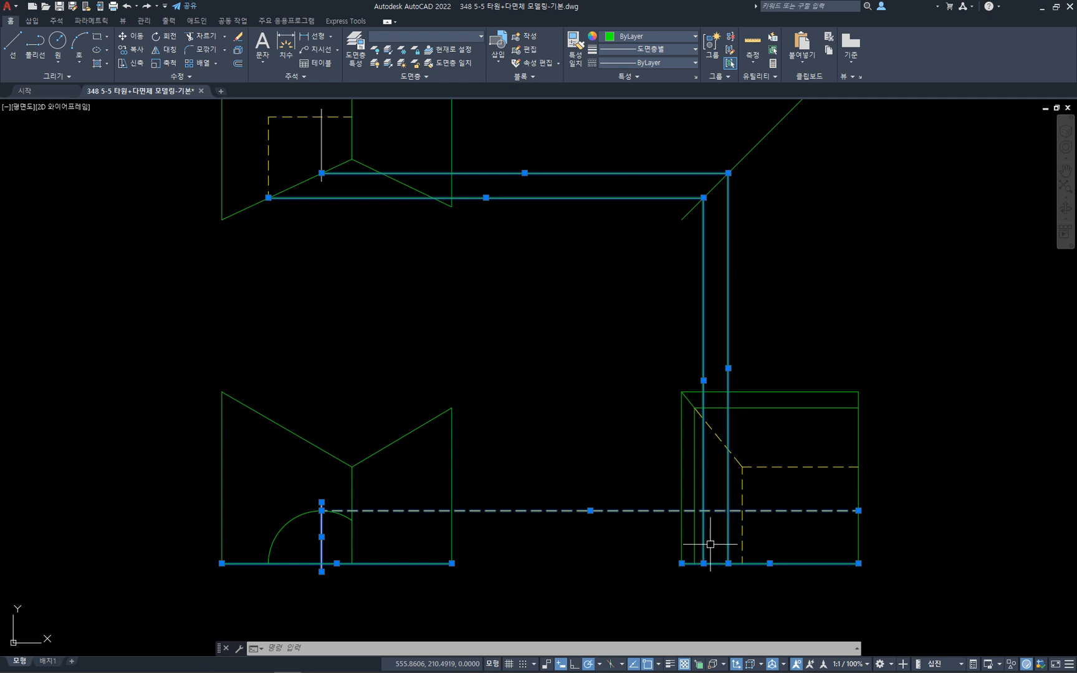
key("Escape")
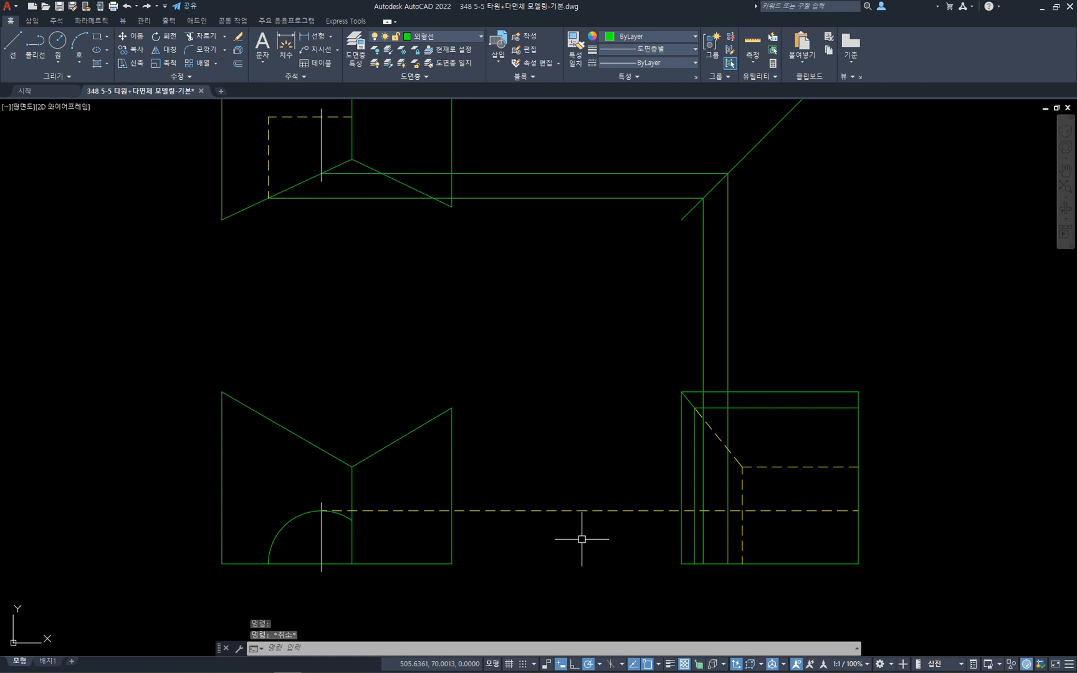
- Draw a centre-based ellipse at the side view's base on the projected centre line, reaching up to the dashed line and across to the projected arc start
type("el")
key("Return")
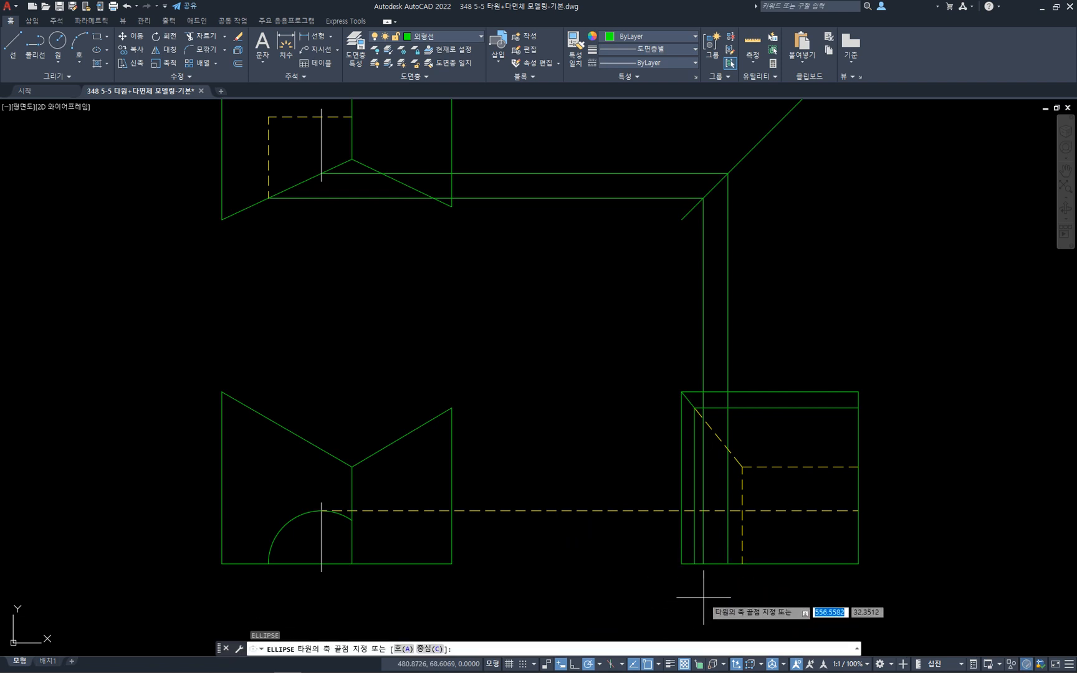
type("c")
key("Return")
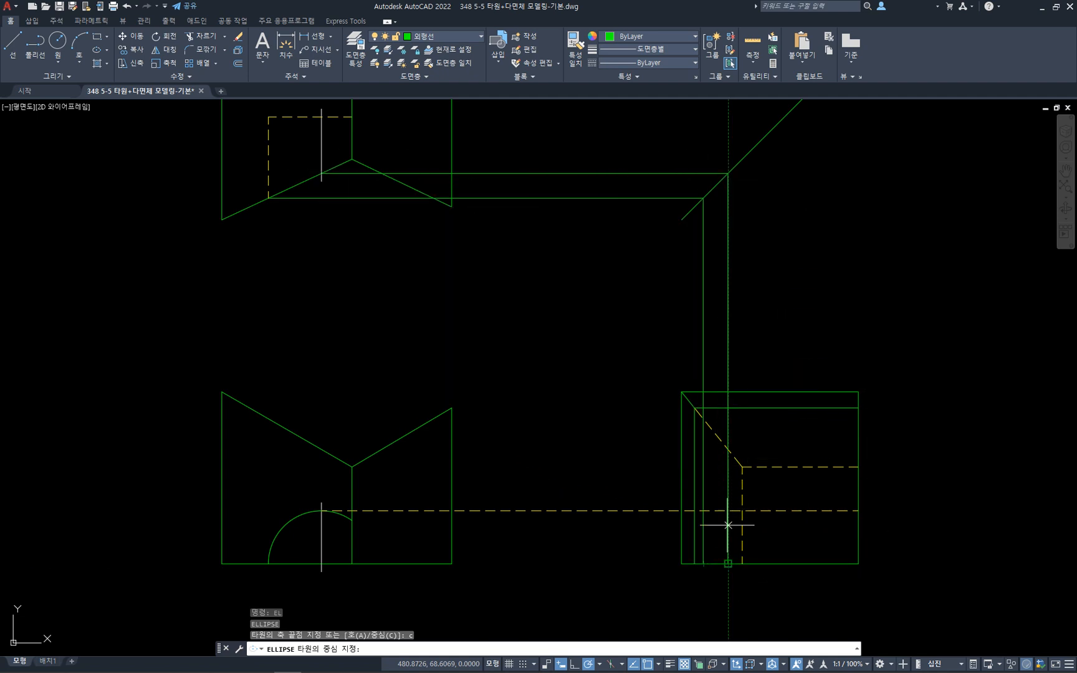
left_click(728, 563)
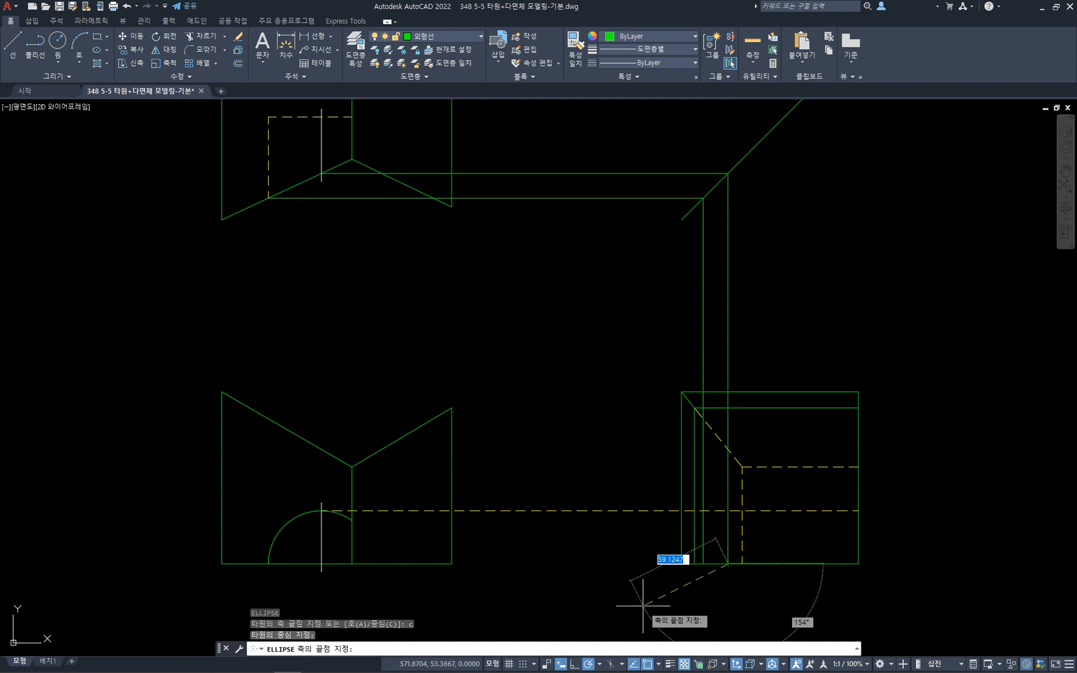
left_click(728, 511)
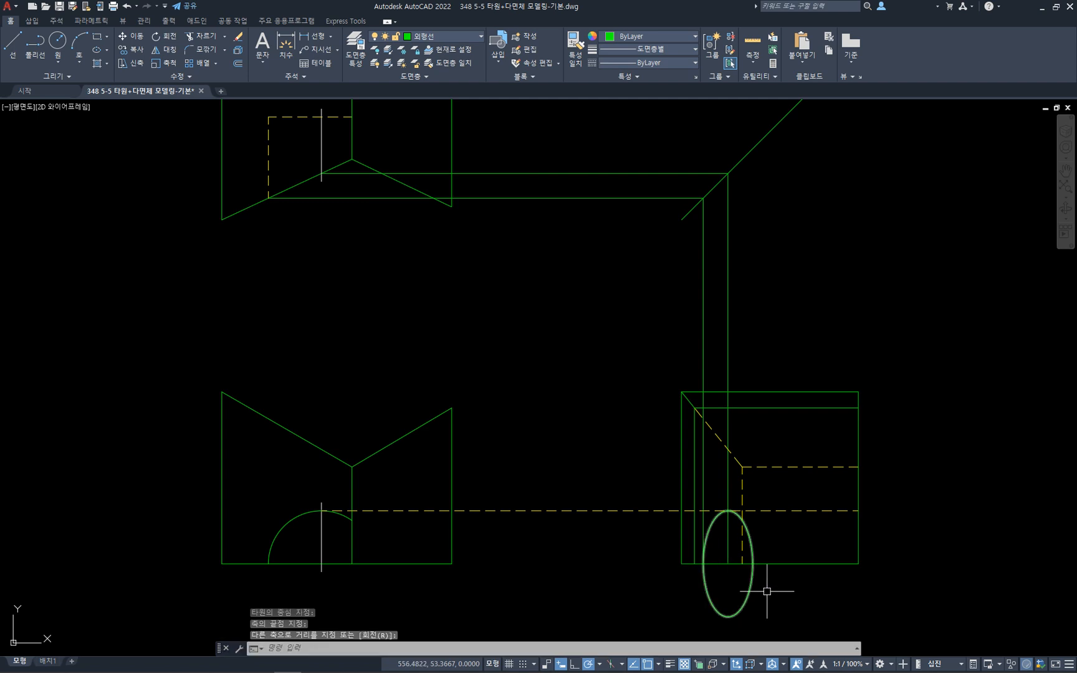
left_click(709, 555)
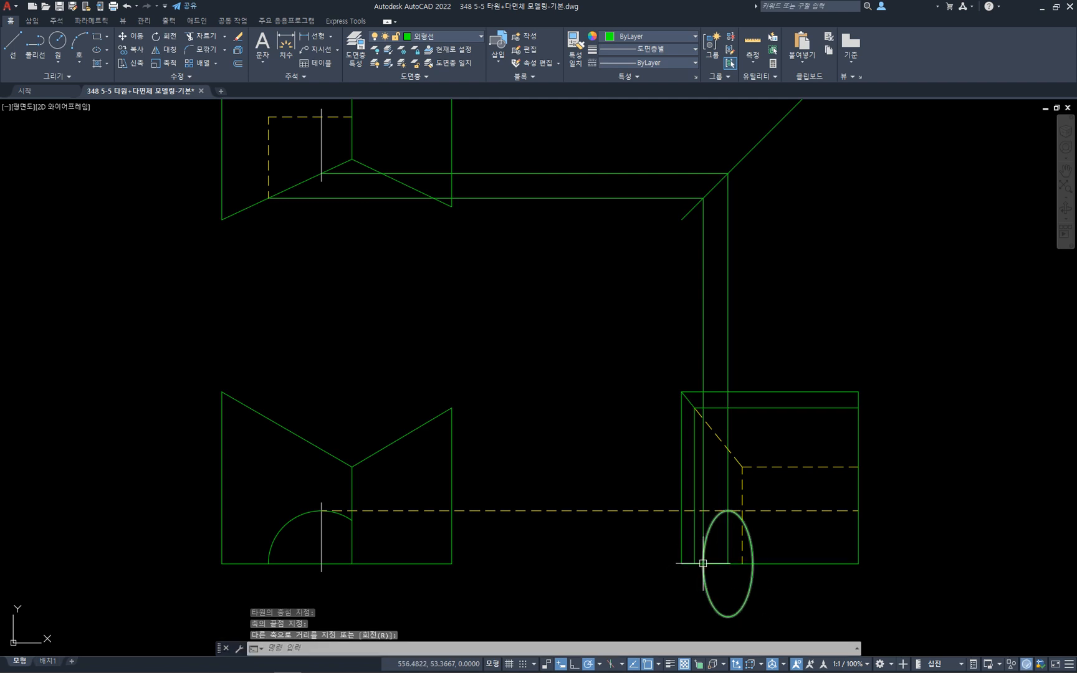
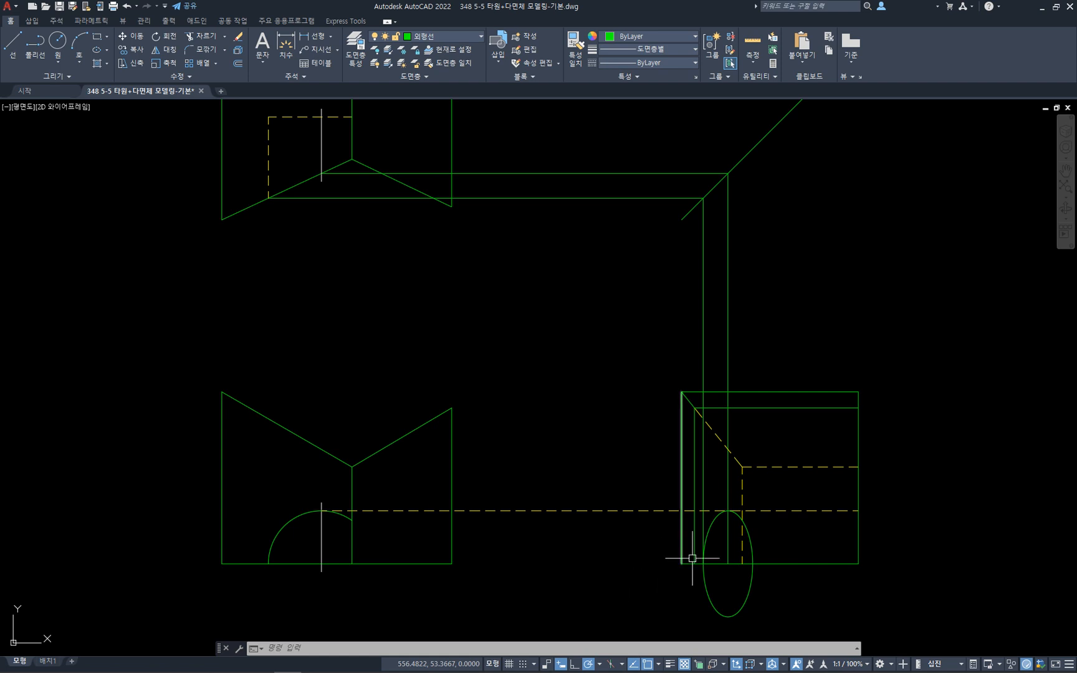
- Delete the two vertical and two horizontal projection lines running from the top view to the side view
left_click(741, 326)
left_click(626, 303)
left_click(606, 276)
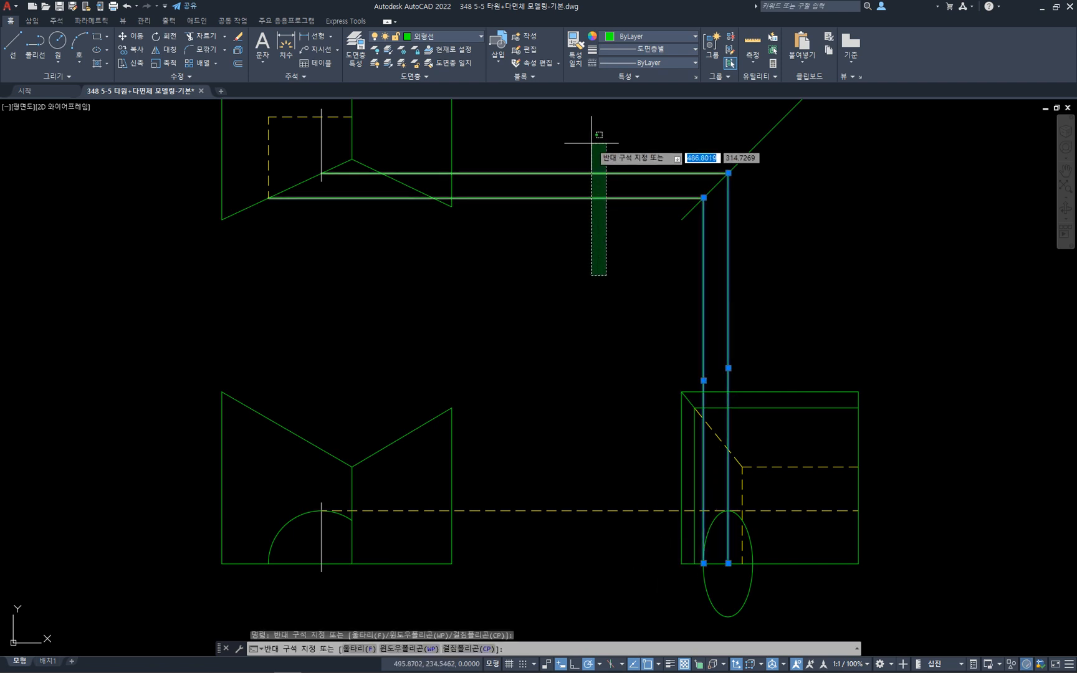
left_click(591, 143)
key("Delete")
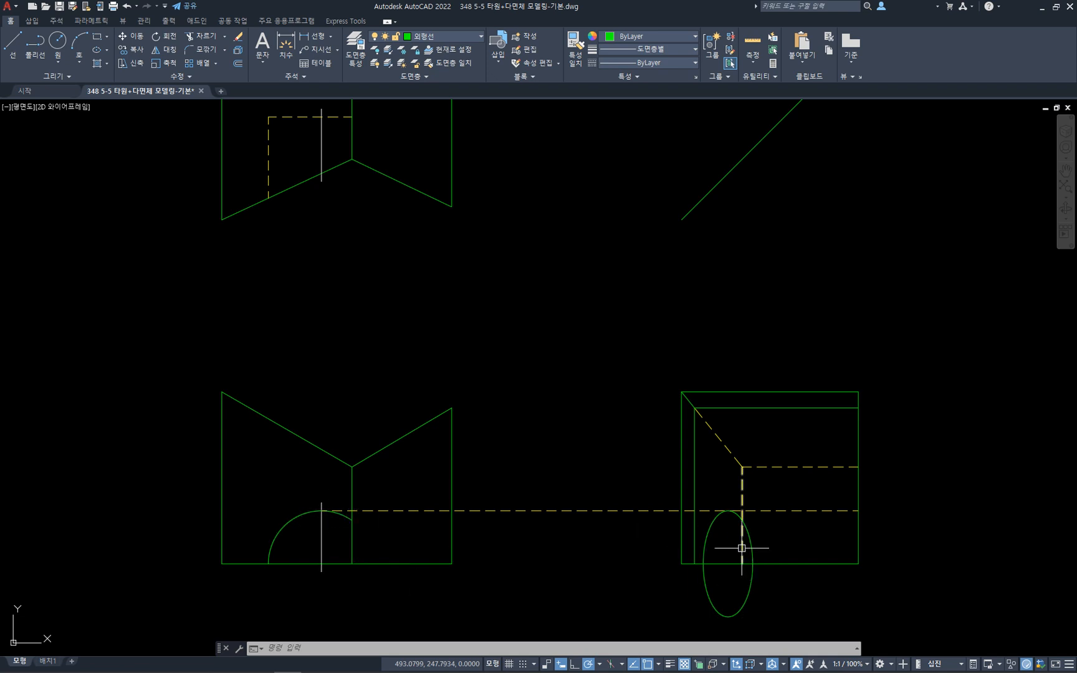
- Highlight the middle vertical lines of the front and top views and the side view's dashed vertical line, and clear the selection
left_click(352, 542)
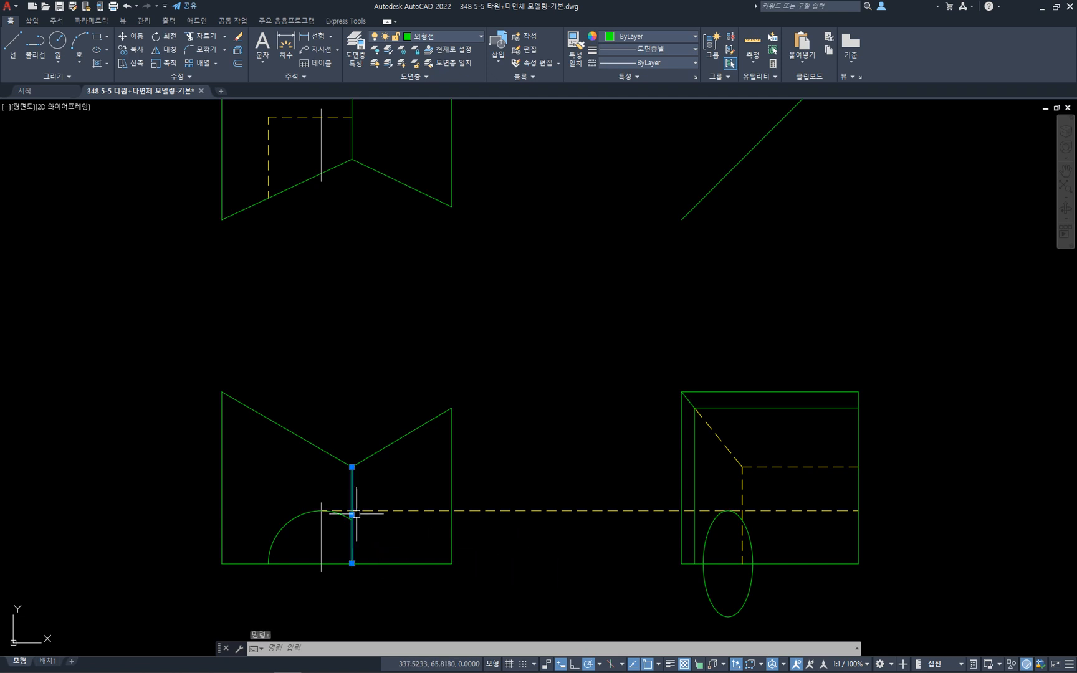
left_click(353, 150)
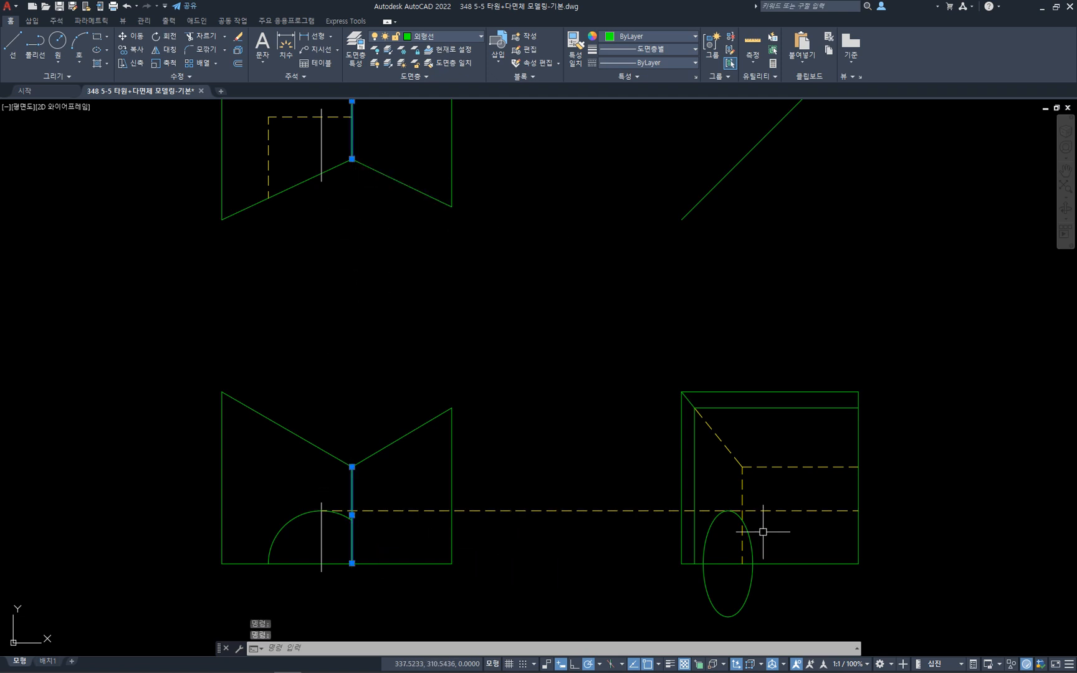
left_click(743, 500)
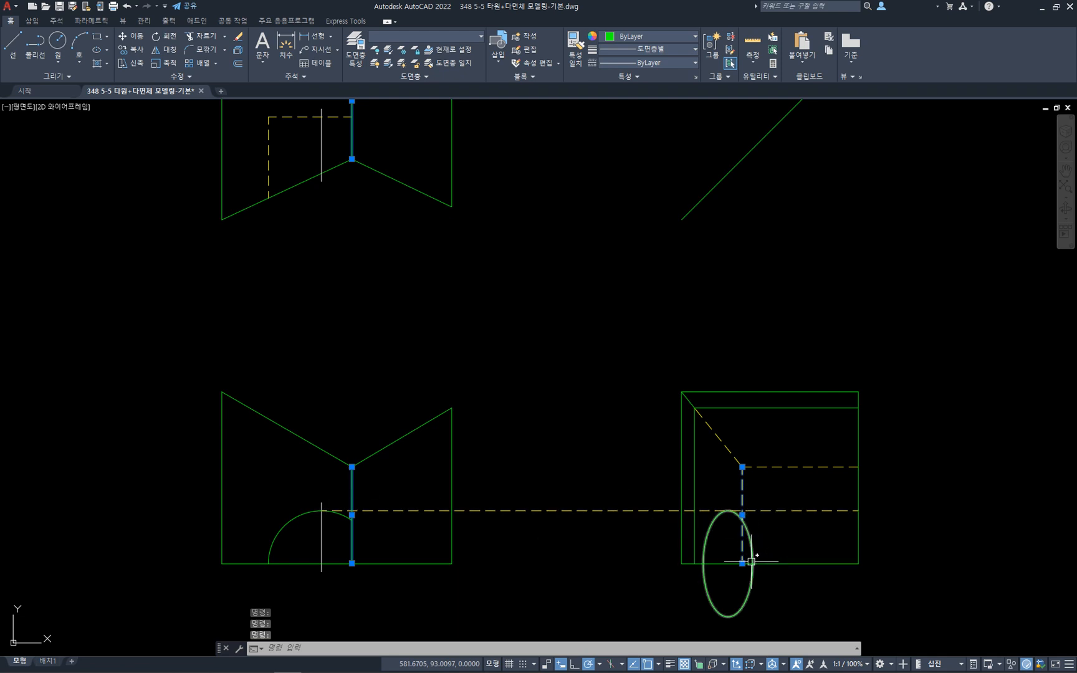
key("Escape")
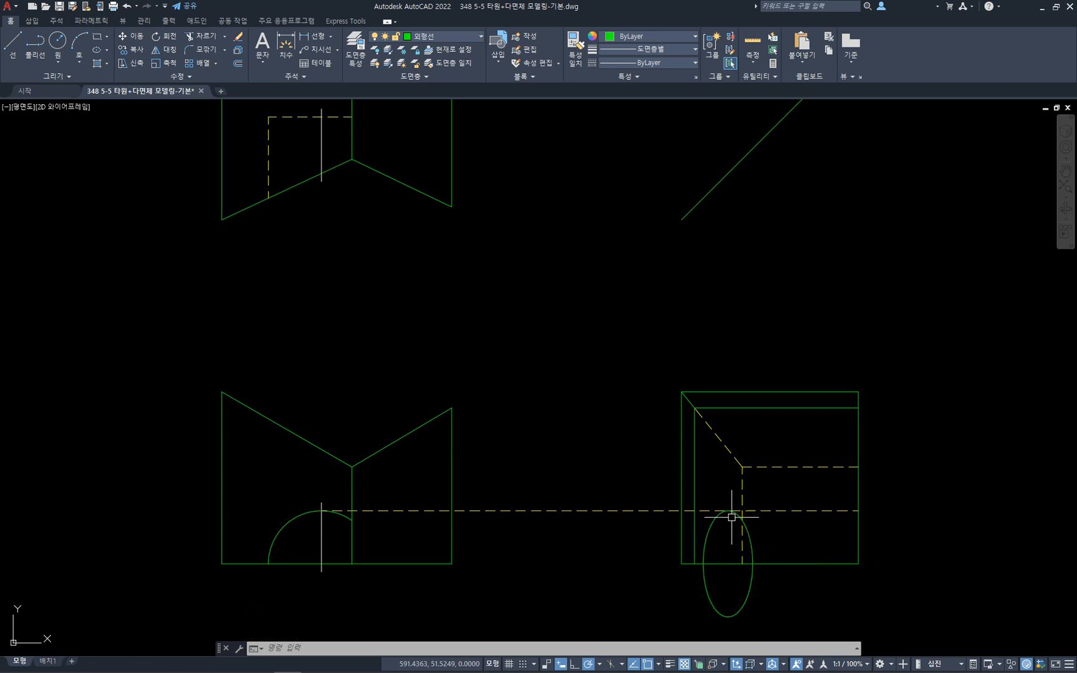
key("Escape")
key("Escape")
key("Escape")
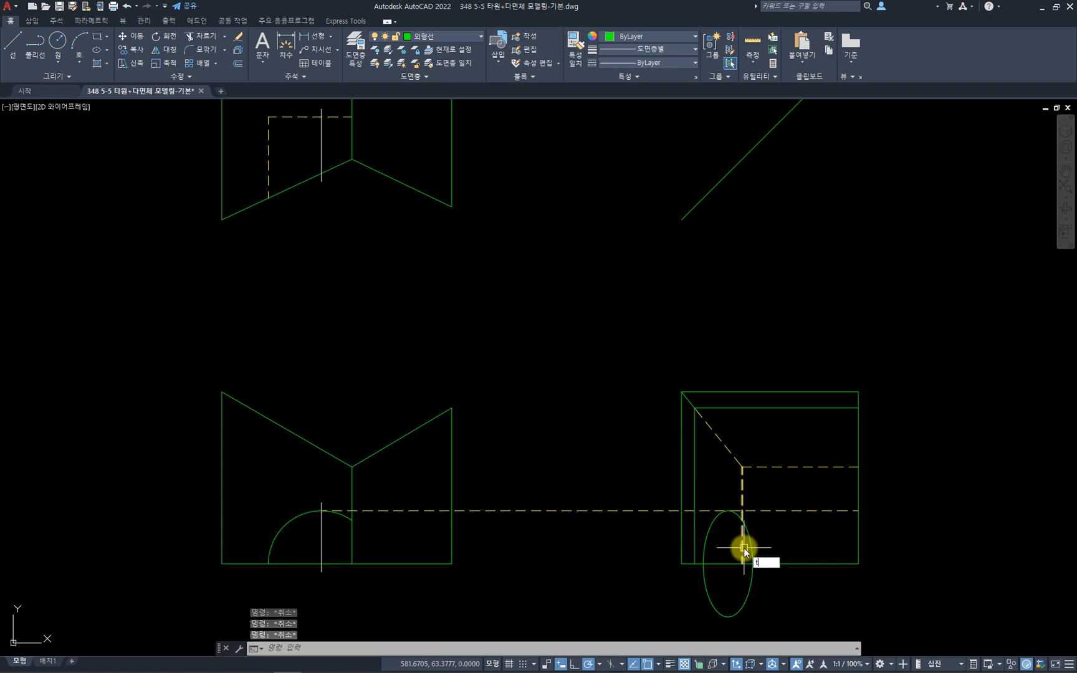
- Try to trim around the ellipse using only the side view's dashed vertical line as the cutting edge
type("r")
key("Return")
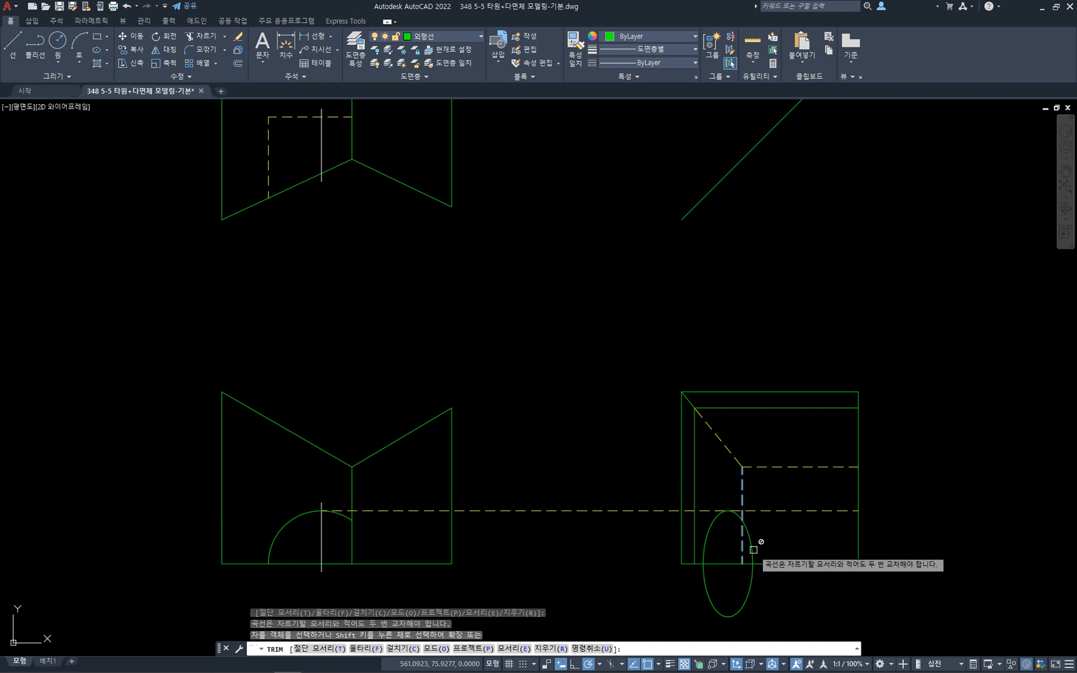
left_click(779, 564)
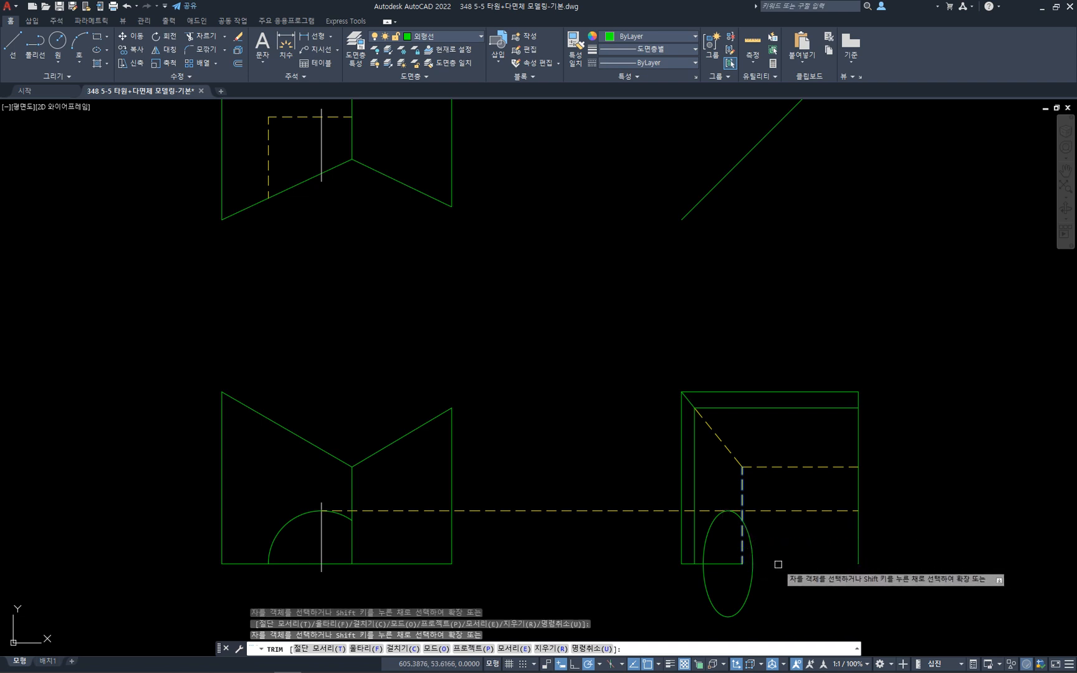
key("Escape")
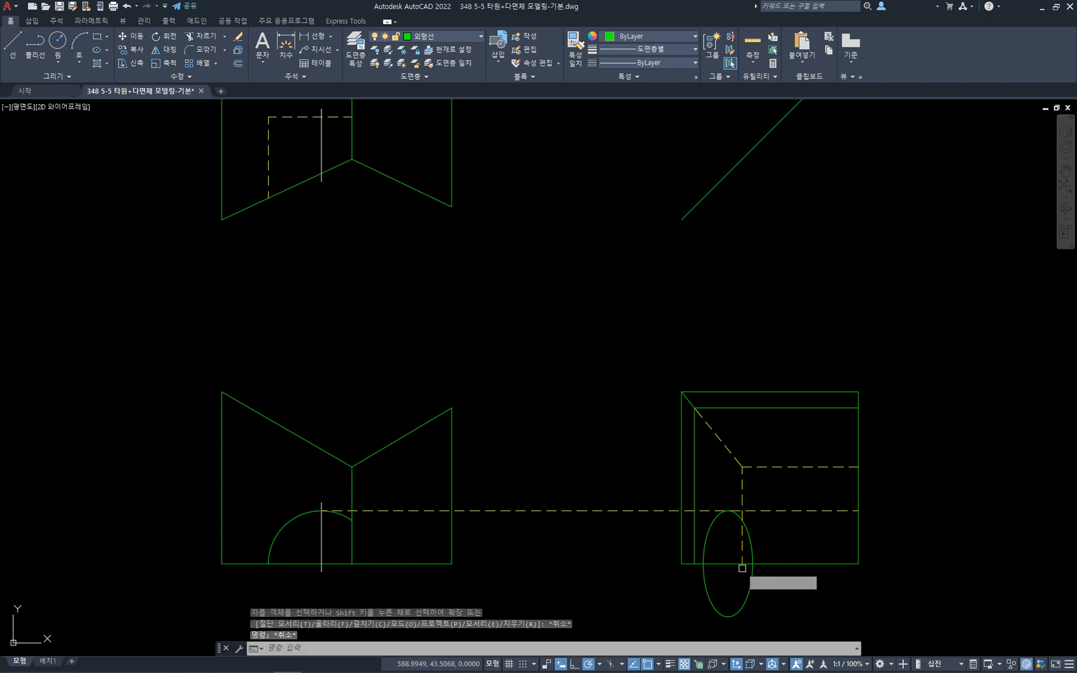
- Trim the ellipse beyond the side view's dashed vertical line and below its base, using both lines as cutting edges
key("space")
left_click(741, 557)
left_click(734, 563)
key("space")
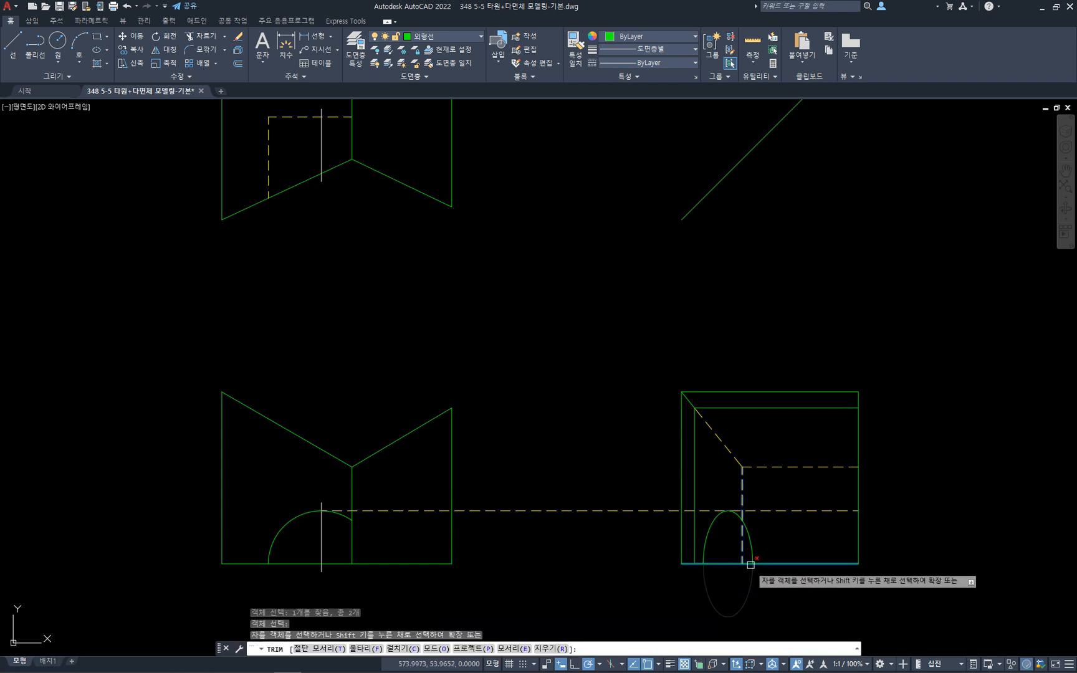
left_click(750, 554)
left_click(752, 576)
key("Escape")
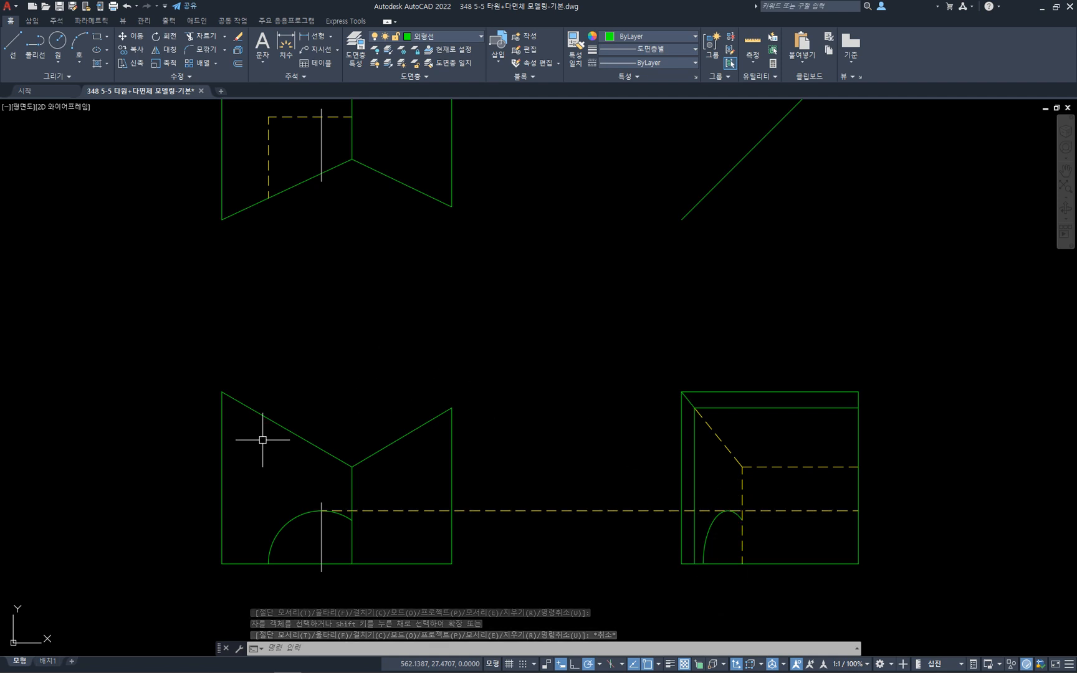
- Highlight the elliptical arc, the side view's inner outline edges and the matching outer edges in the front and top views, and clear the selection
left_click(709, 546)
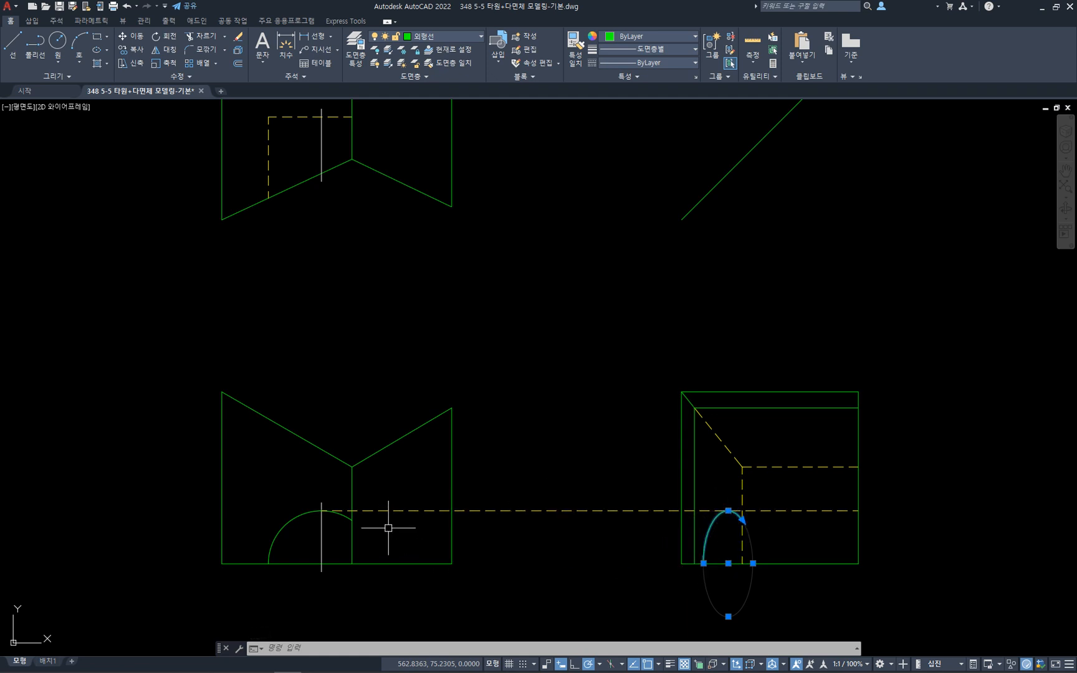
left_click(695, 463)
left_click(742, 407)
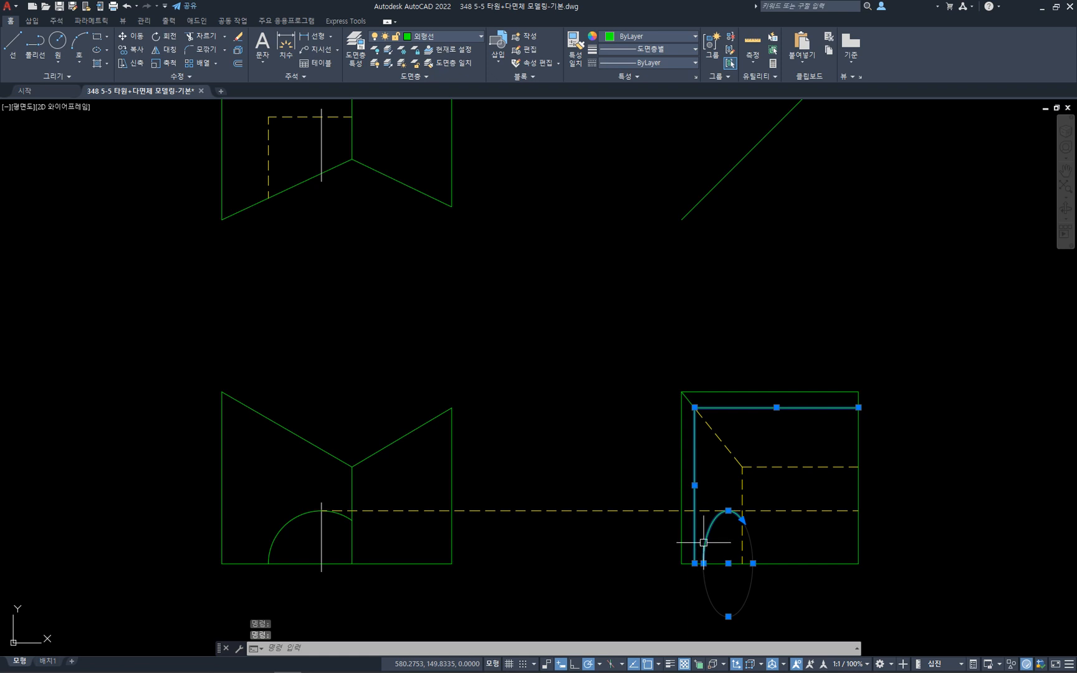
left_click(456, 453)
left_click(450, 435)
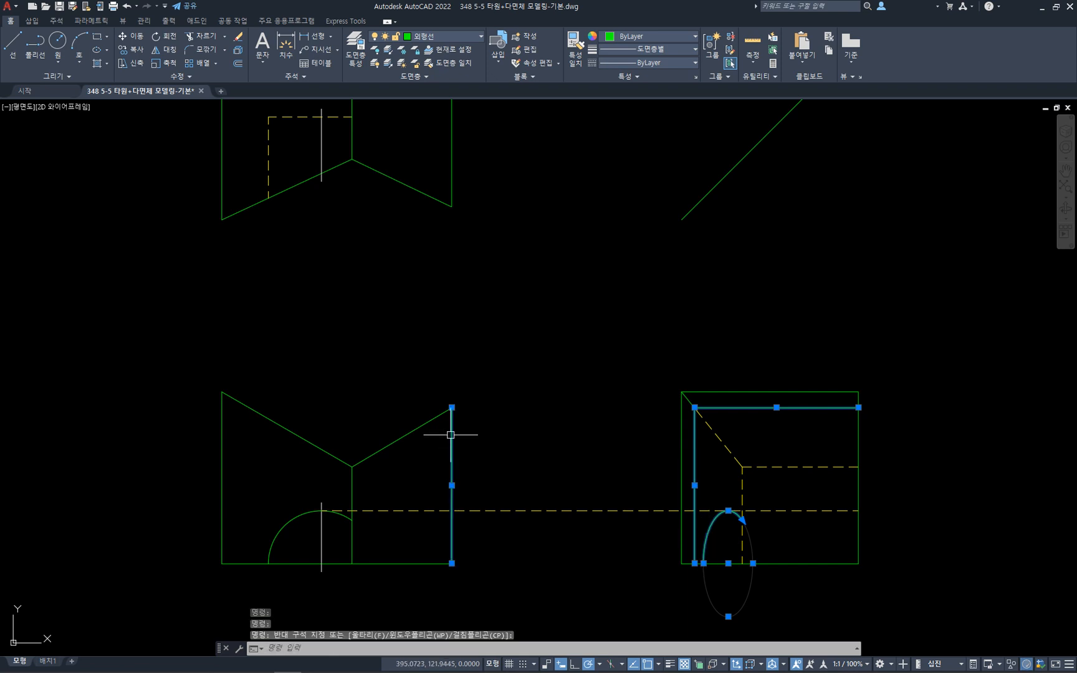
left_click(467, 182)
left_click(451, 176)
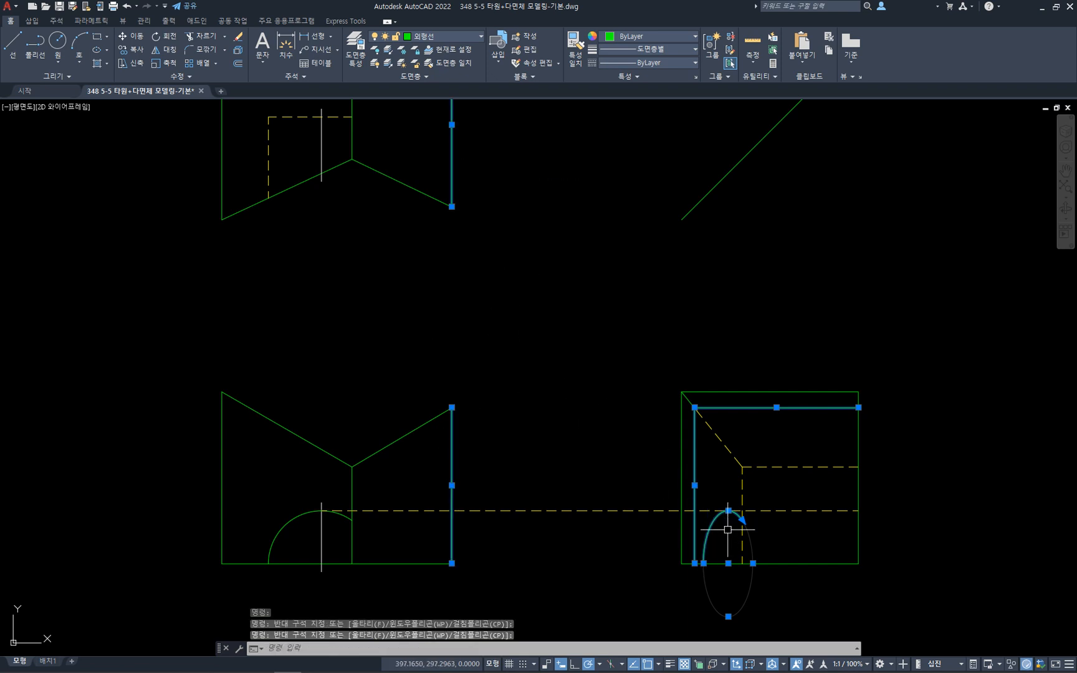
key("Escape")
key("Escape")
- Match the side view's elliptical arc to the properties of the dashed horizontal projection line
type("m")
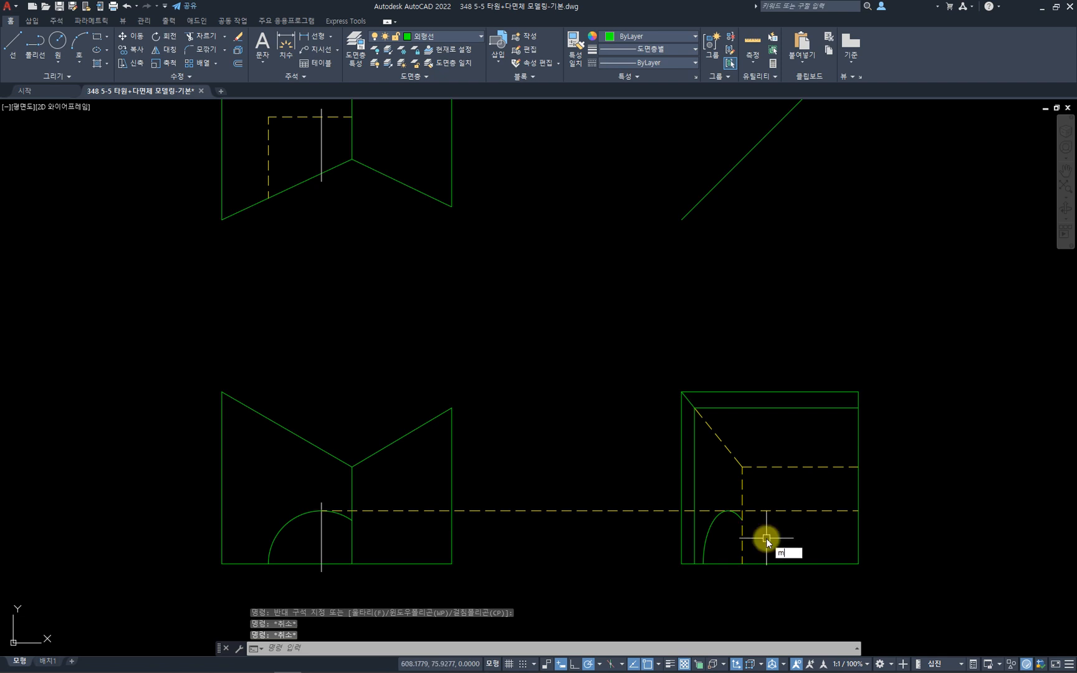
type("a")
key("Return")
left_click(763, 511)
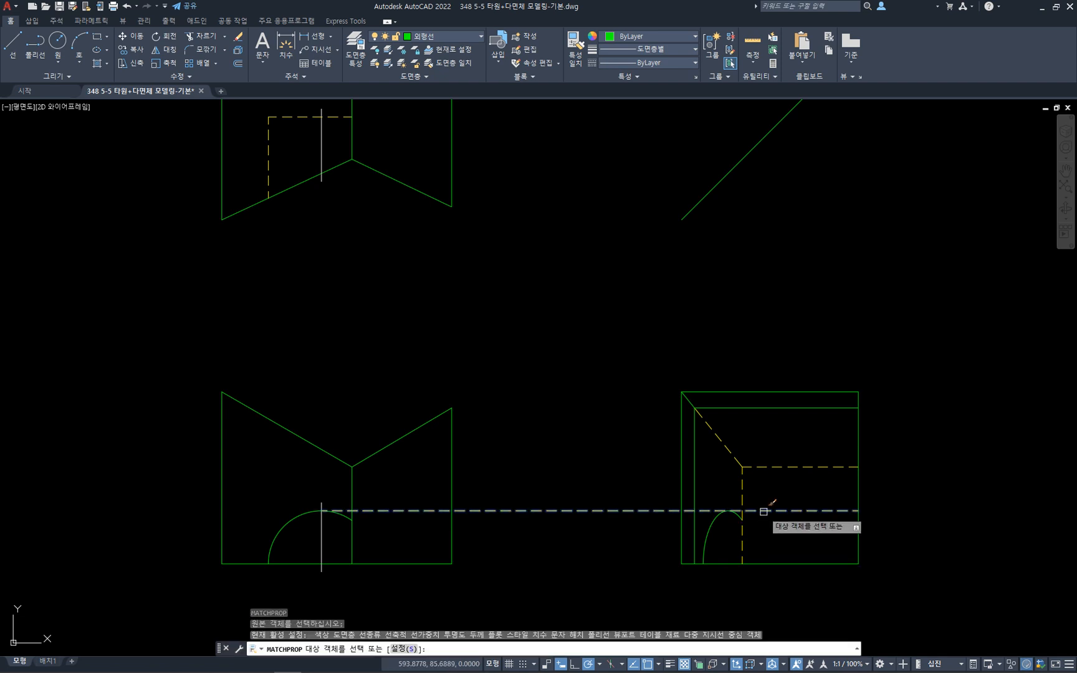
left_click(710, 521)
key("Return")
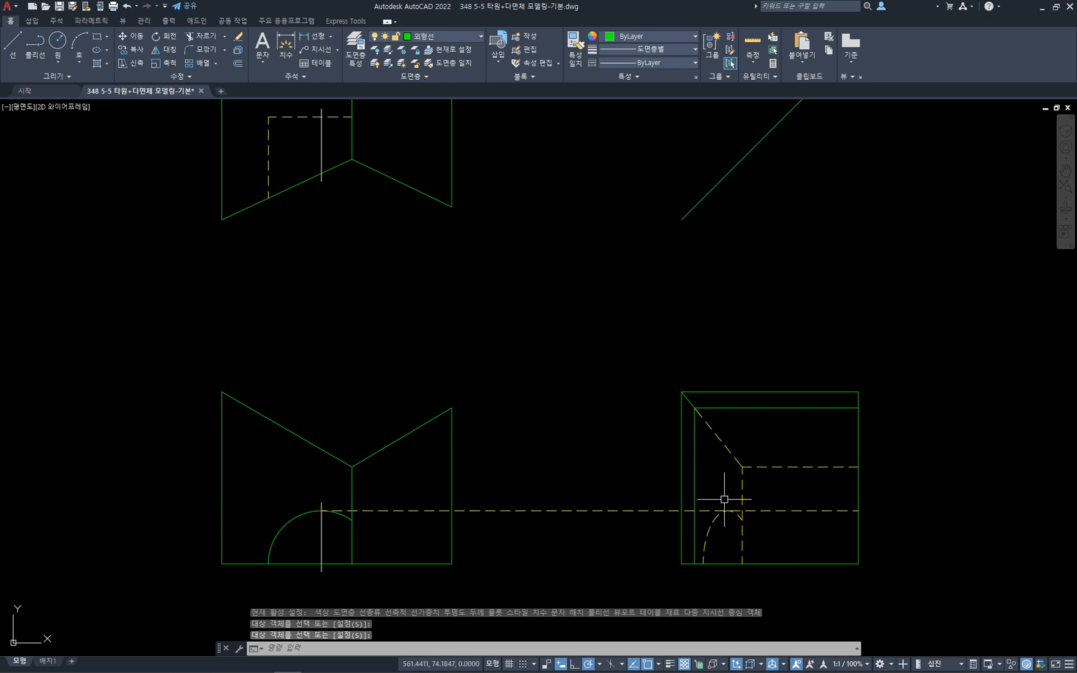
- Trim the dashed horizontal projection line between the front view's arc and the side view's elliptical arc, using the elliptical arc as cutting edge
left_click(713, 521)
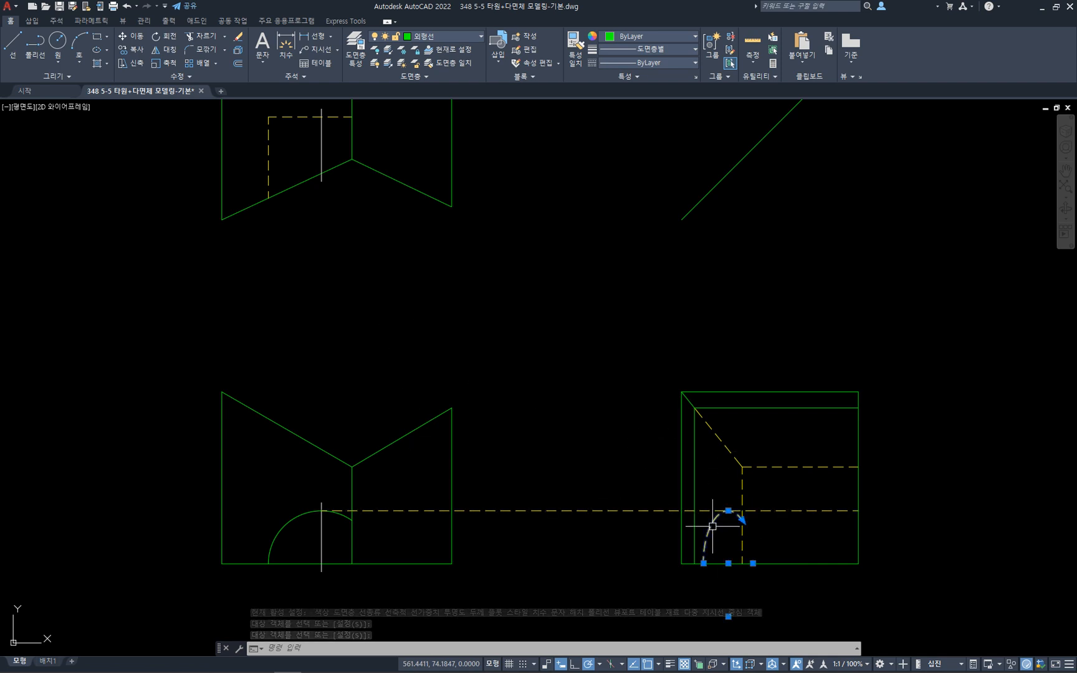
left_click(754, 510)
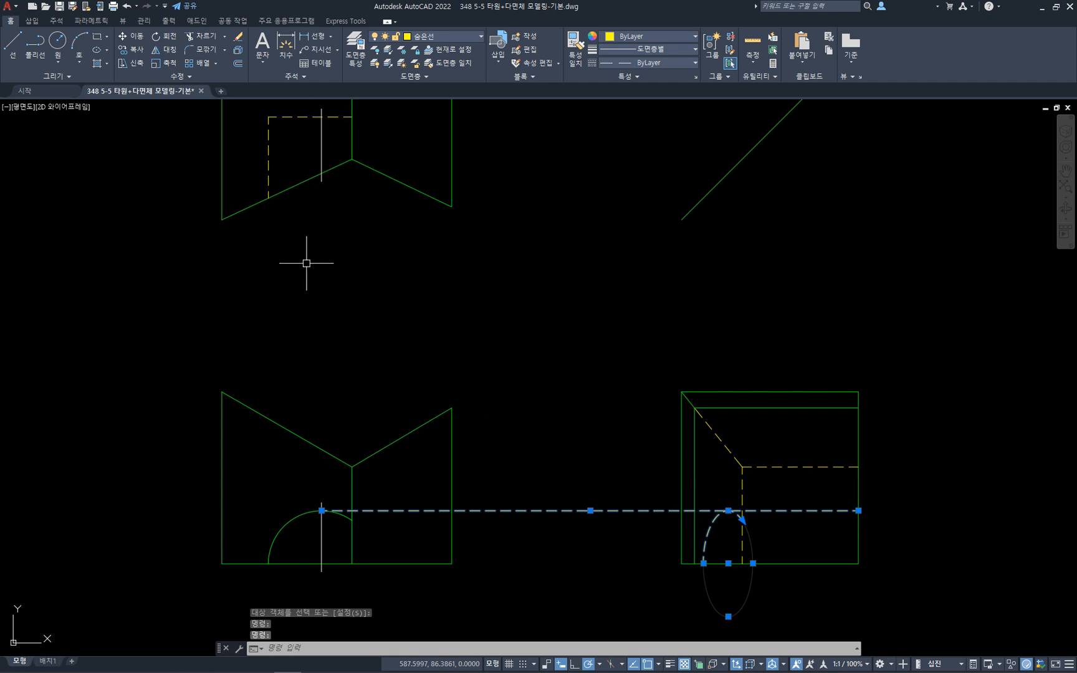
key("Escape")
type("tr")
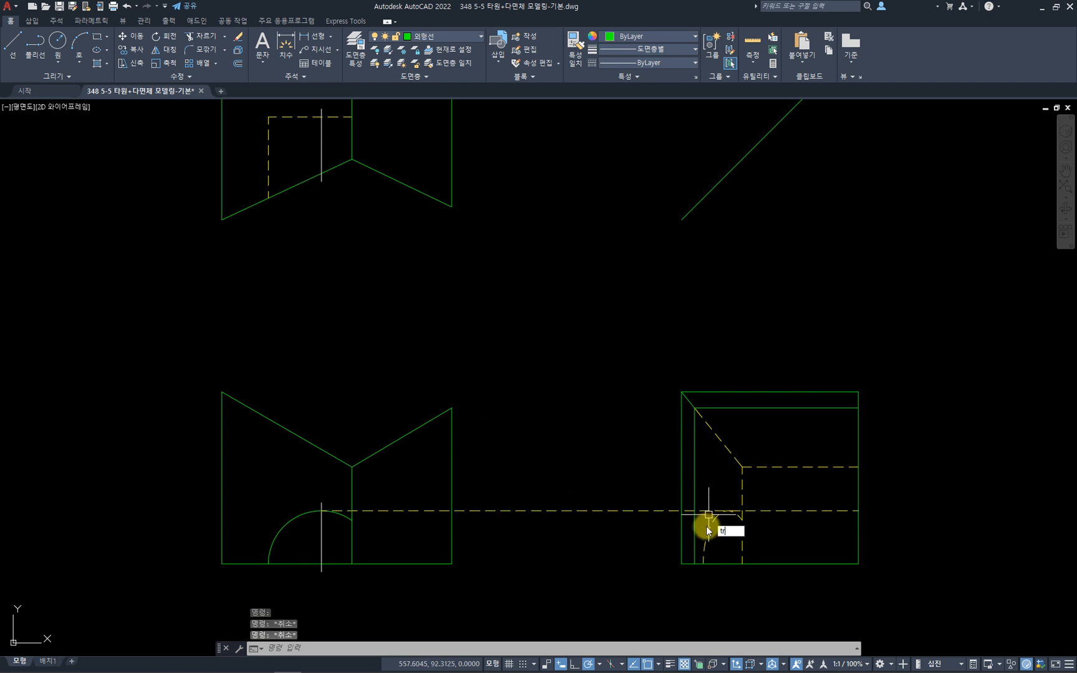
key("Return")
left_click(709, 513)
key("Return")
left_click(709, 513)
key("Escape")
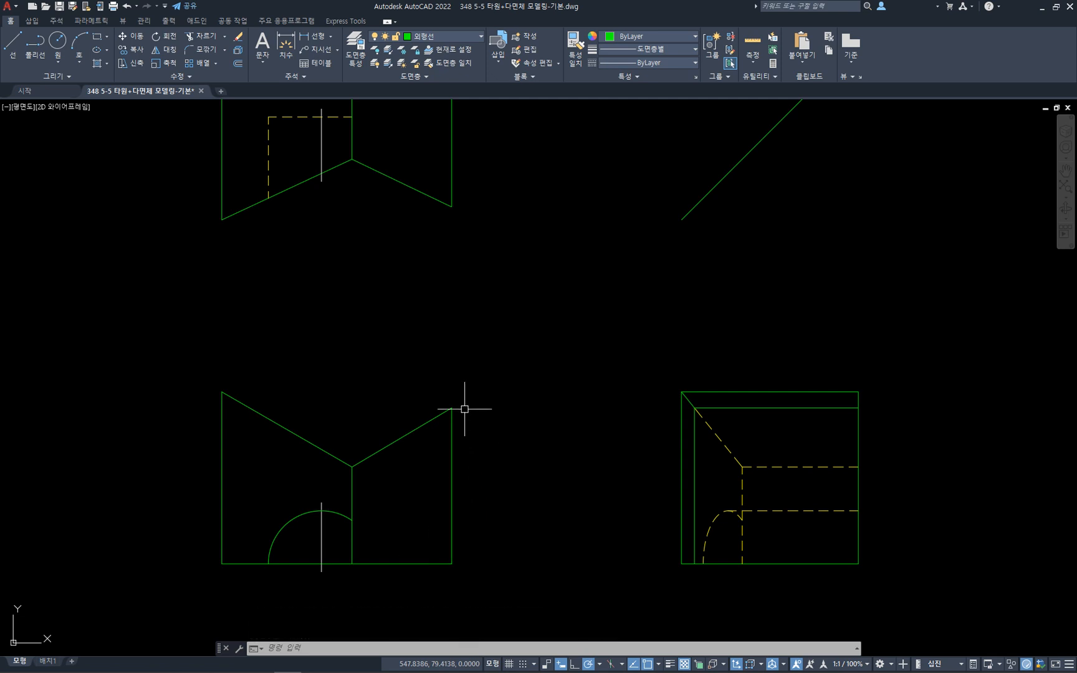
- Draw a projection line from the inner end of the top view's dashed horizontal line to the 45° line, then down to the side view's base
middle_click_drag(426, 227, 432, 245)
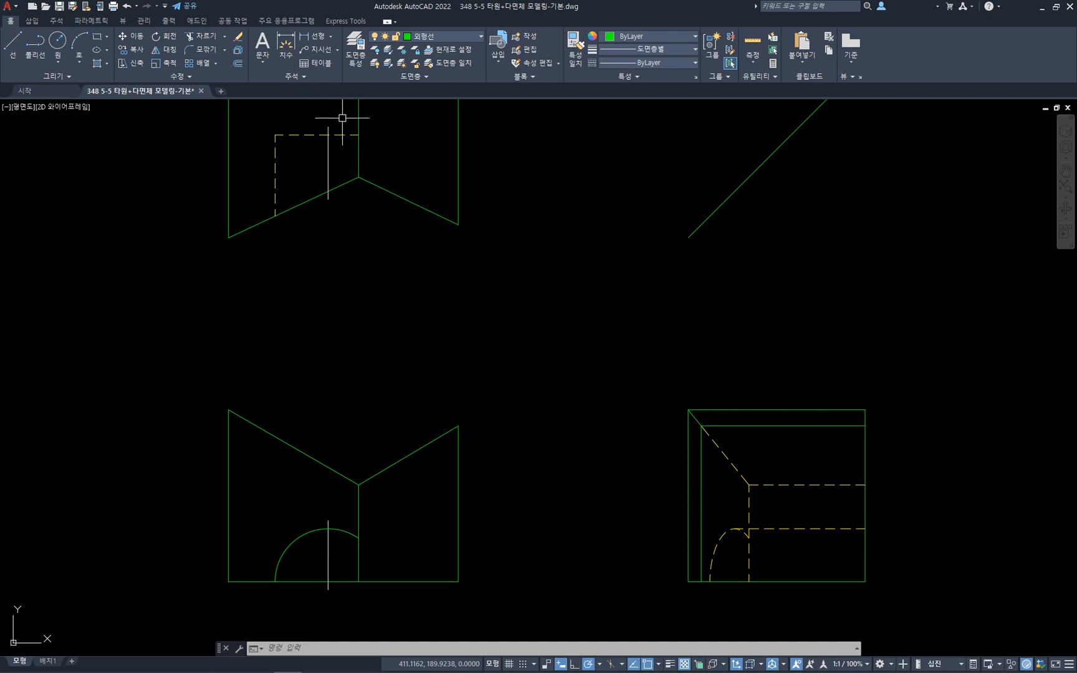
key("l")
key("Return")
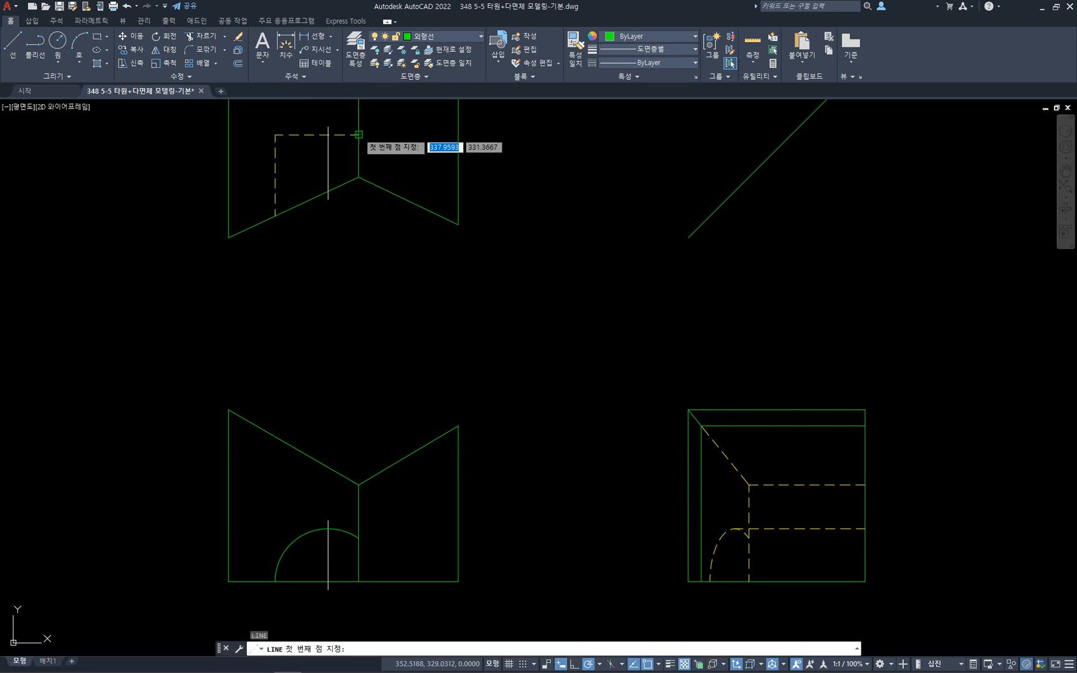
left_click(359, 135)
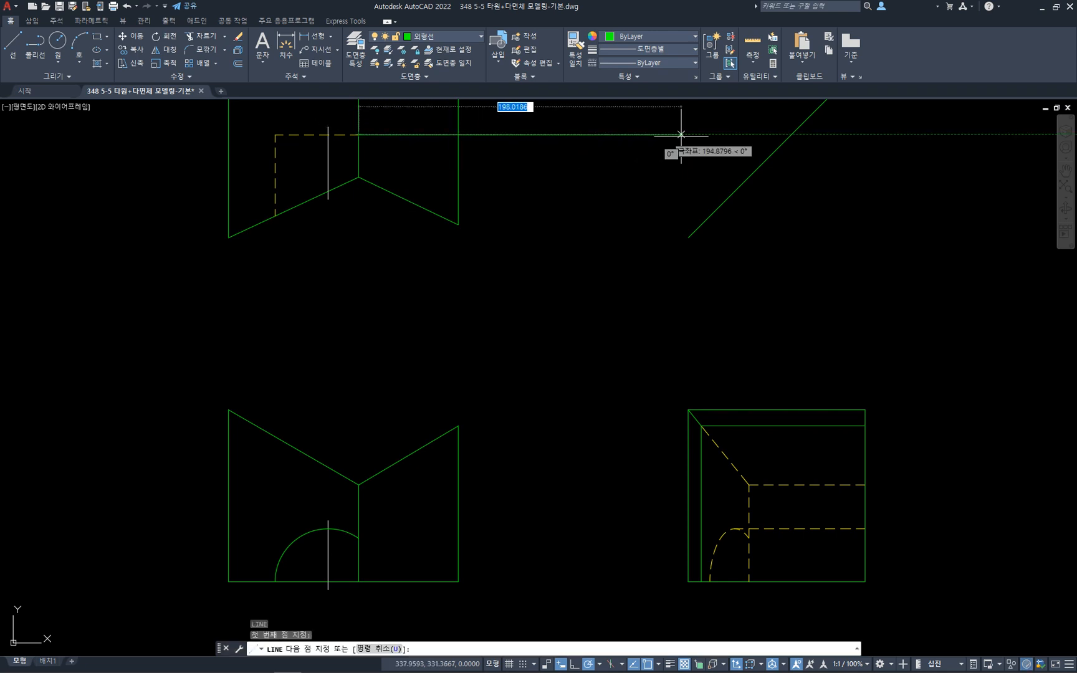
left_click(791, 135)
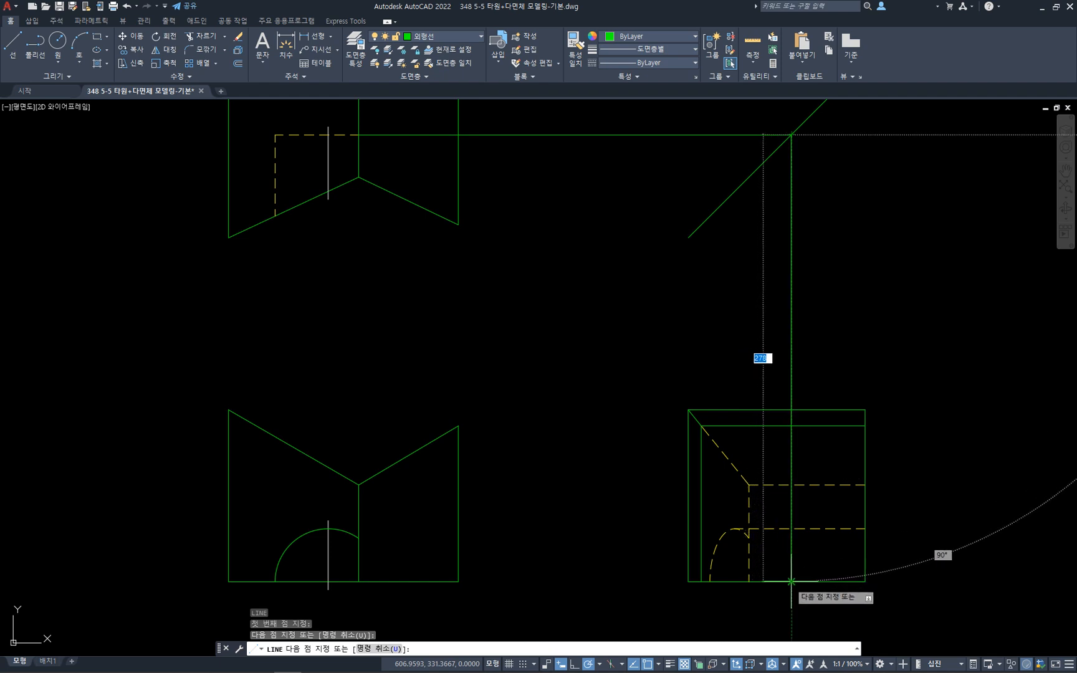
left_click(795, 580)
key("Escape")
- Match the new vertical projection line to the properties of the side view's lower dashed horizontal line
left_click(815, 564)
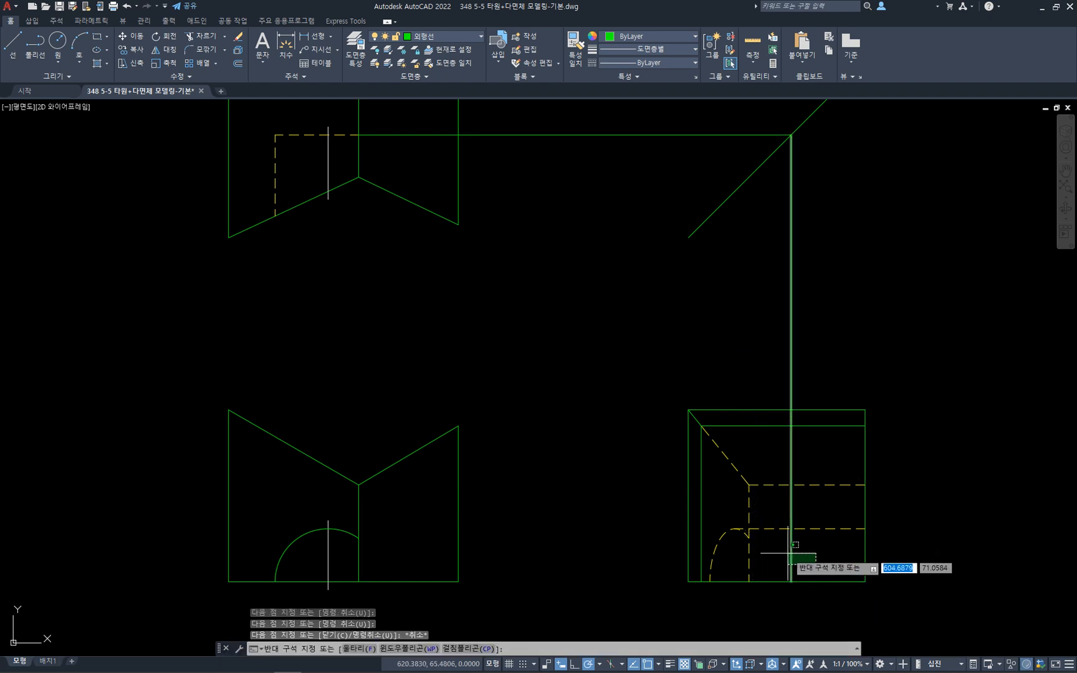
left_click(786, 569)
key("Escape")
type("ma")
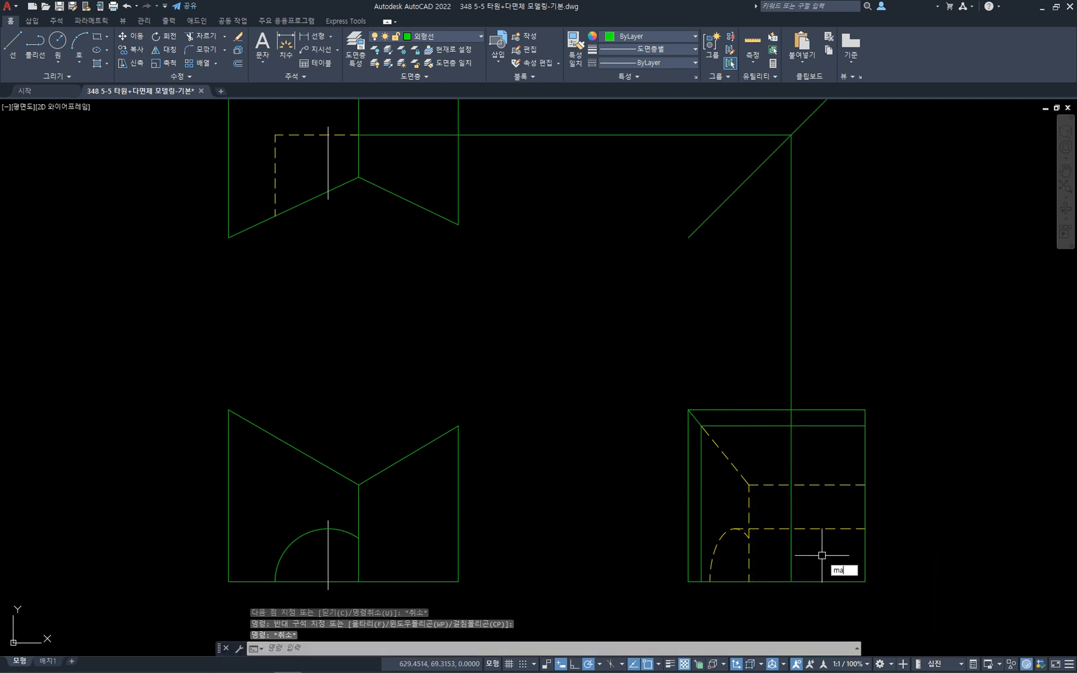
key("Return")
left_click(815, 529)
left_click(792, 549)
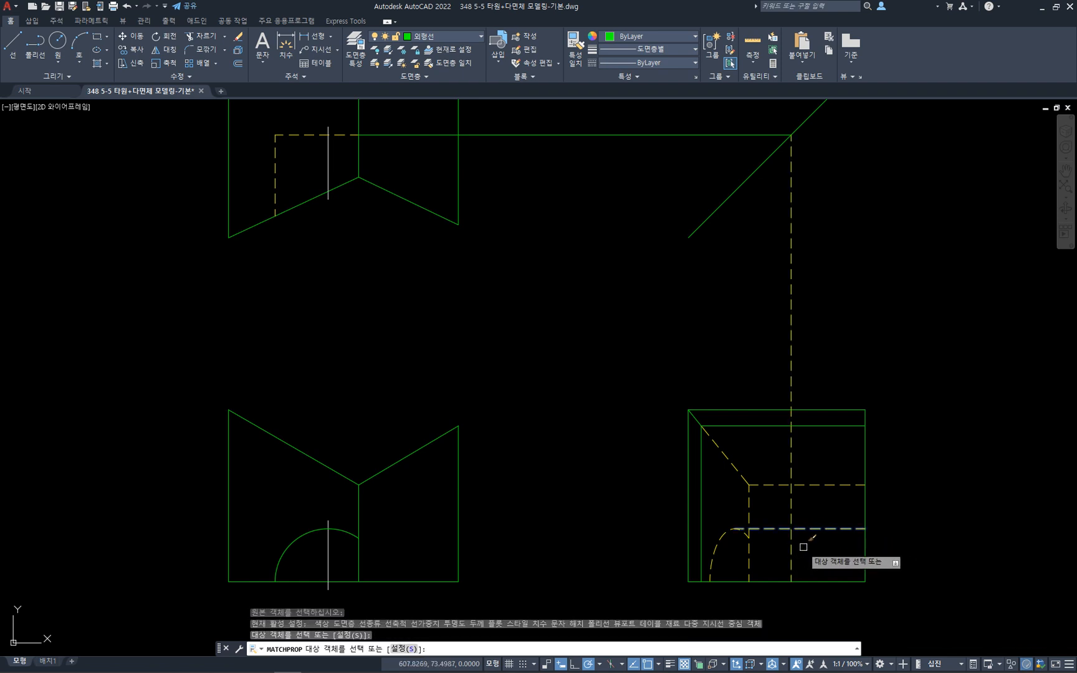
key("Escape")
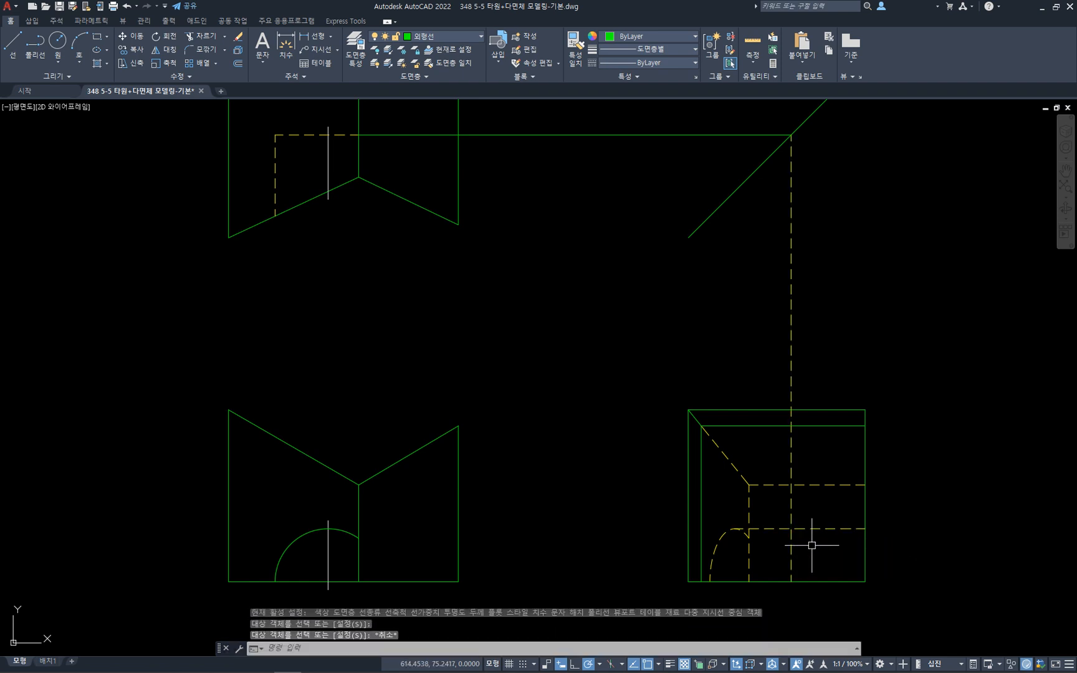
- Trim the lower dashed horizontal line and the new dashed vertical line beyond their intersection to form the cut's hidden corner in the side view
type("tr")
key("Return")
left_click(808, 544)
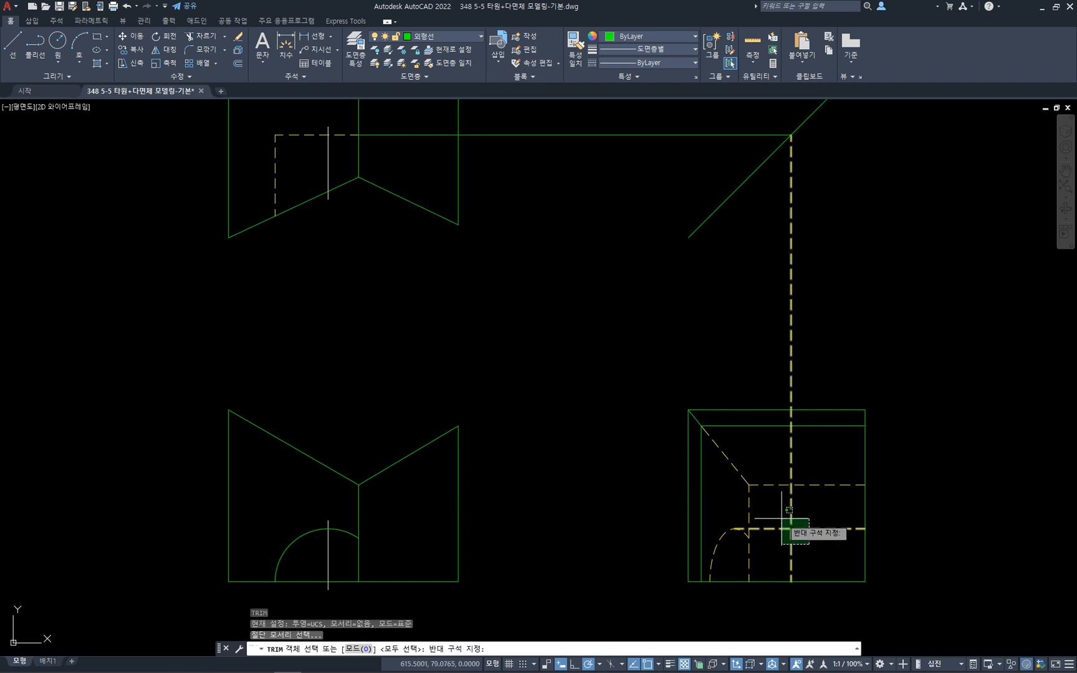
left_click(782, 517)
key("Return")
left_click(808, 539)
left_click(805, 524)
left_click(803, 514)
left_click(779, 505)
key("Escape")
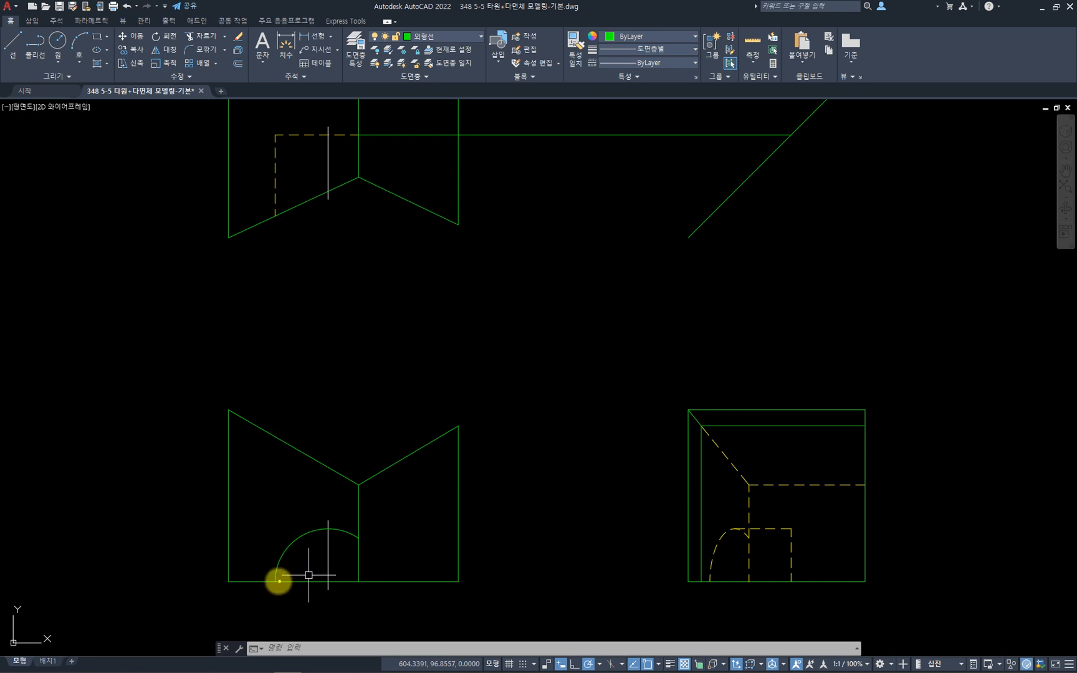
mouse_move(274, 584)
left_mouse_down()
mouse_move(311, 533)
mouse_move(353, 536)
mouse_move(317, 525)
mouse_move(356, 543)
left_mouse_up()
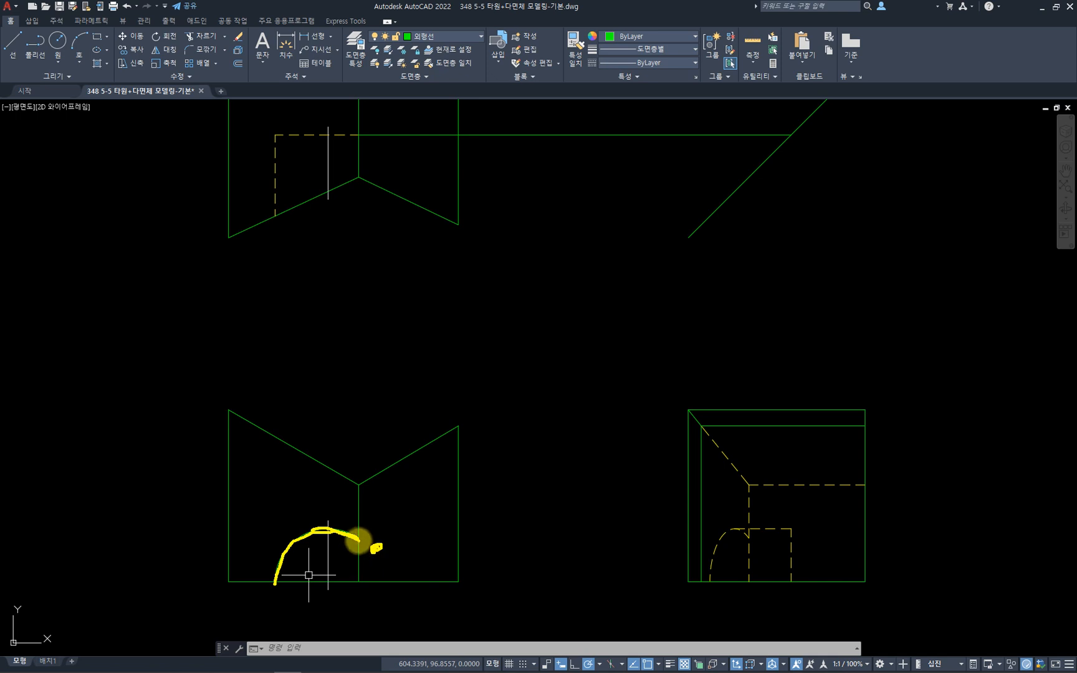
left_click_drag(359, 538, 359, 582)
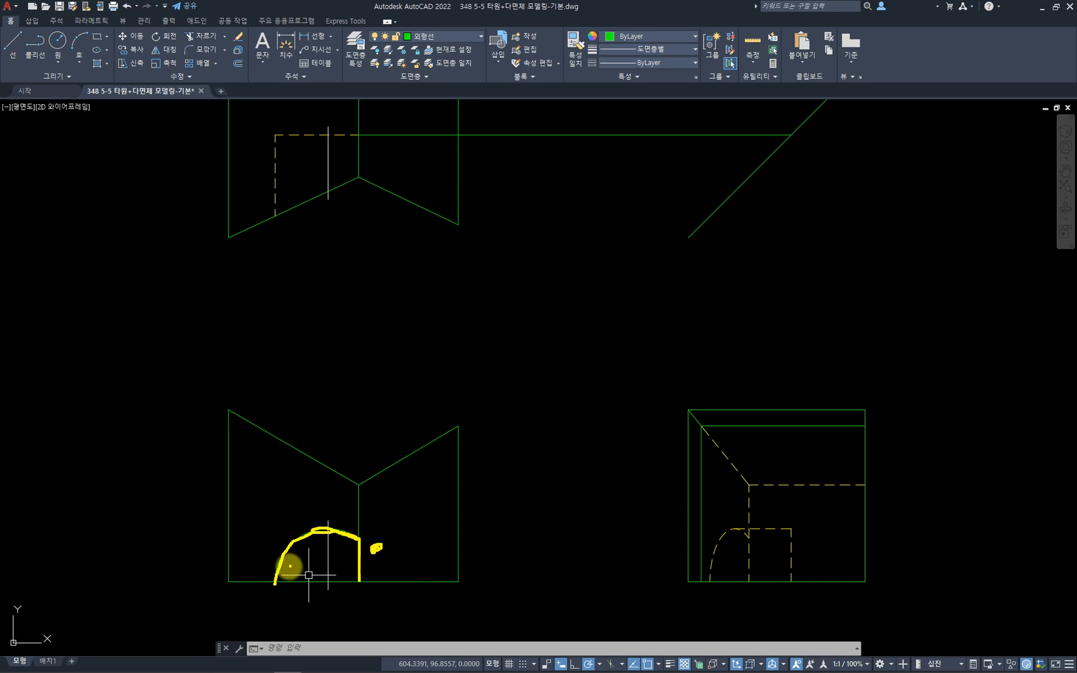
mouse_move(277, 578)
left_mouse_down()
mouse_move(316, 528)
mouse_move(344, 541)
left_mouse_up()
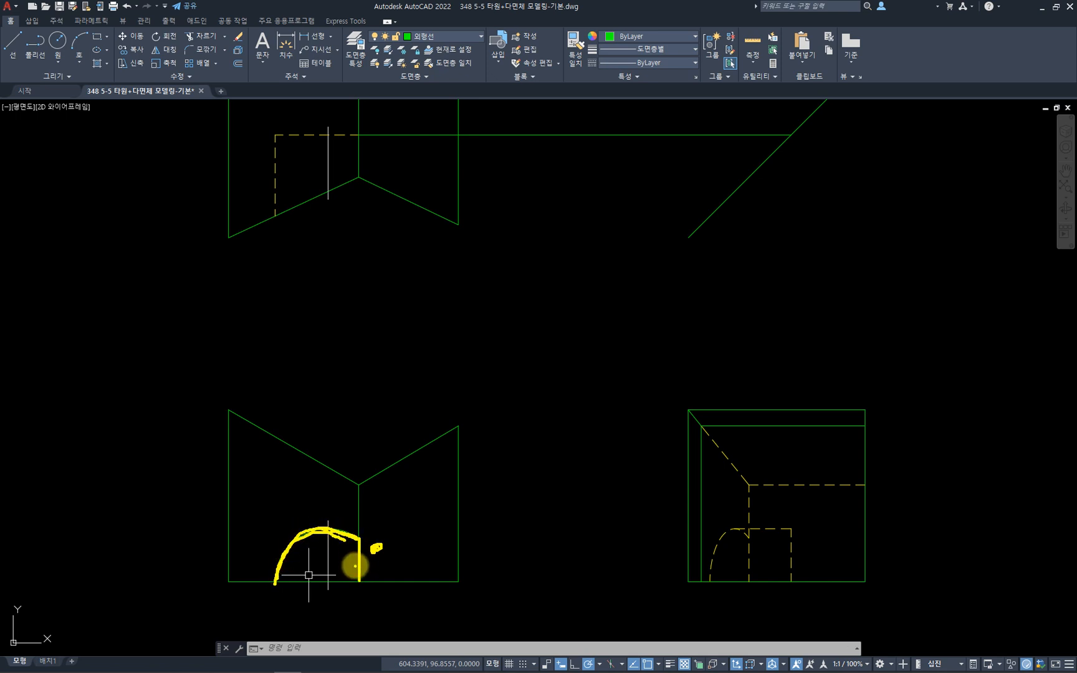
left_click_drag(364, 540, 380, 525)
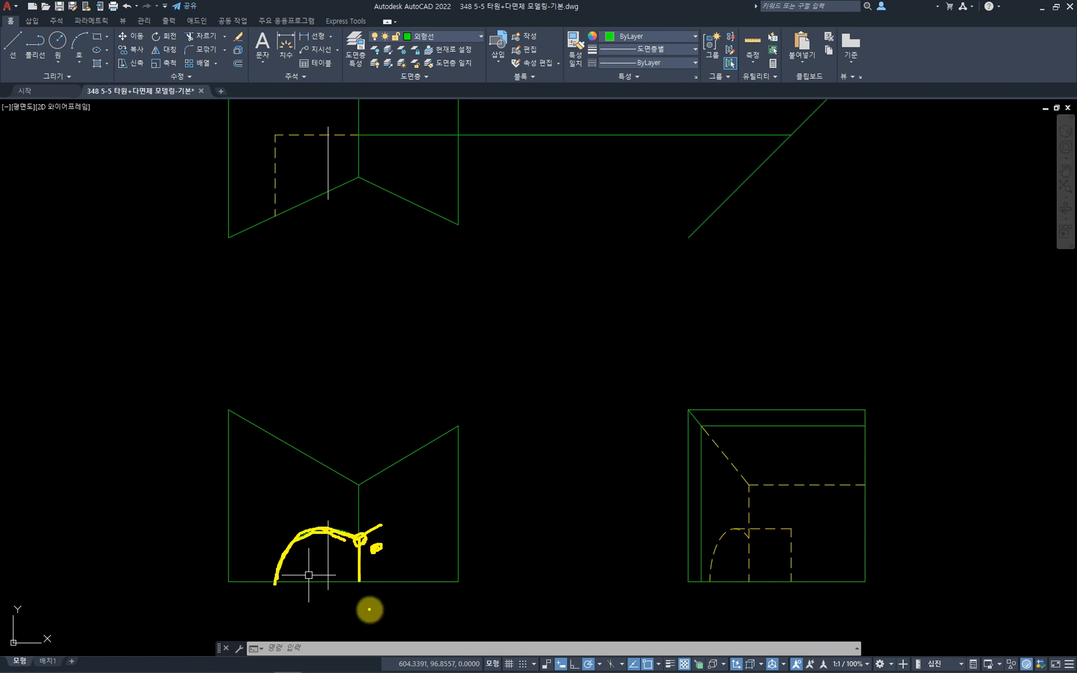
key("Escape")
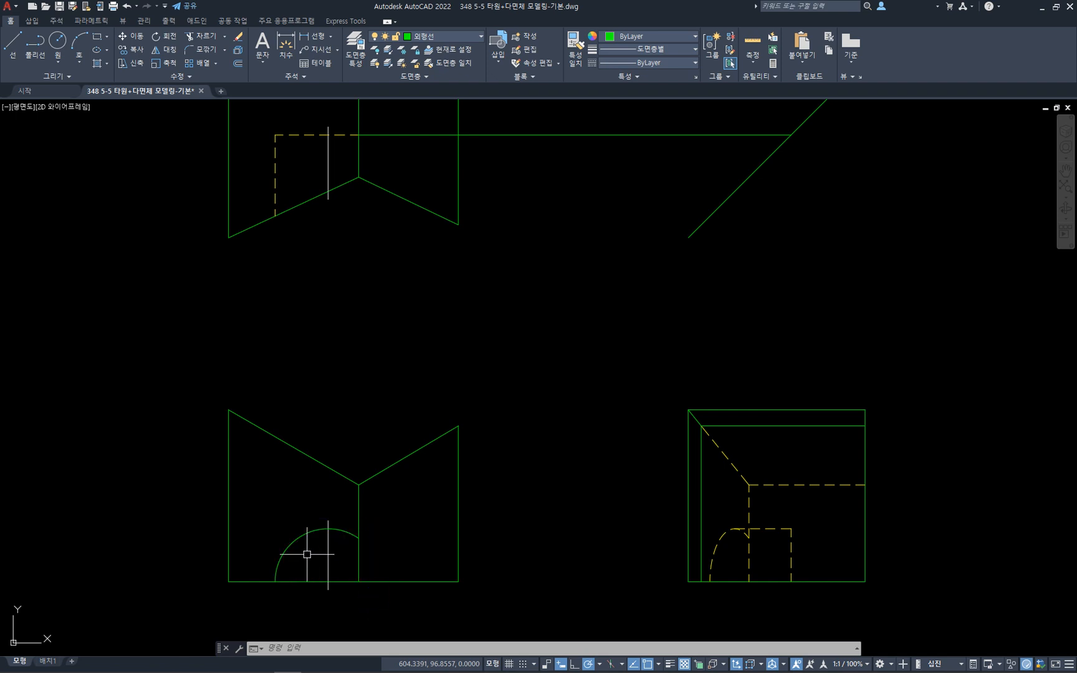
- Draw a horizontal line from the end of the front view's arc to the dashed vertical line closing the cut in the side view
type("l")
key("Return")
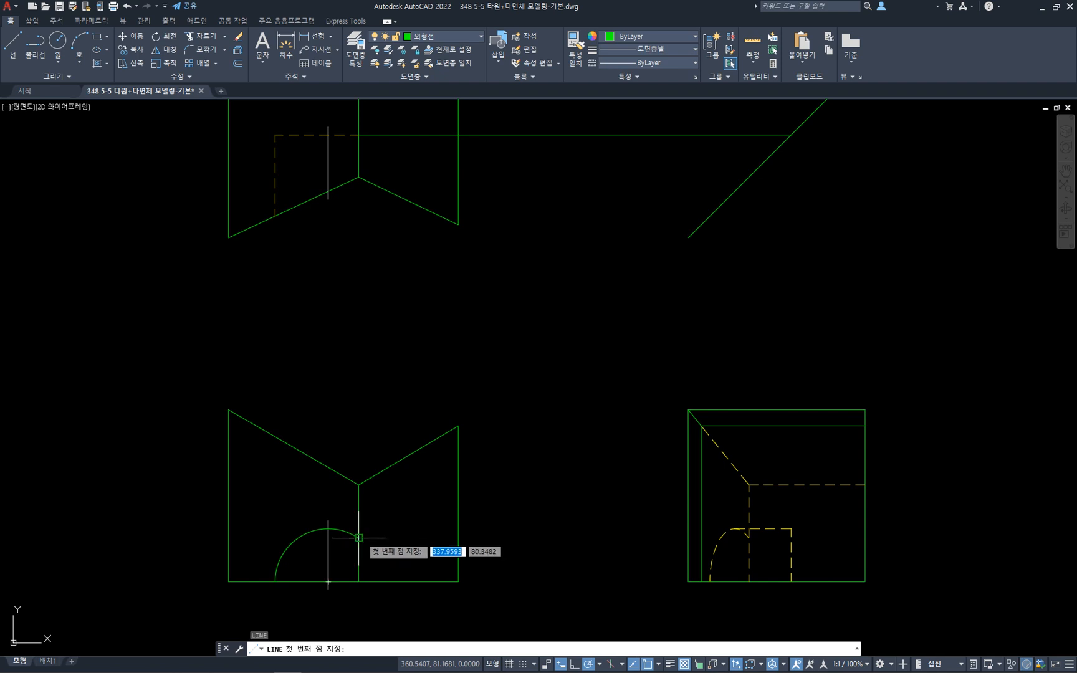
left_click(358, 538)
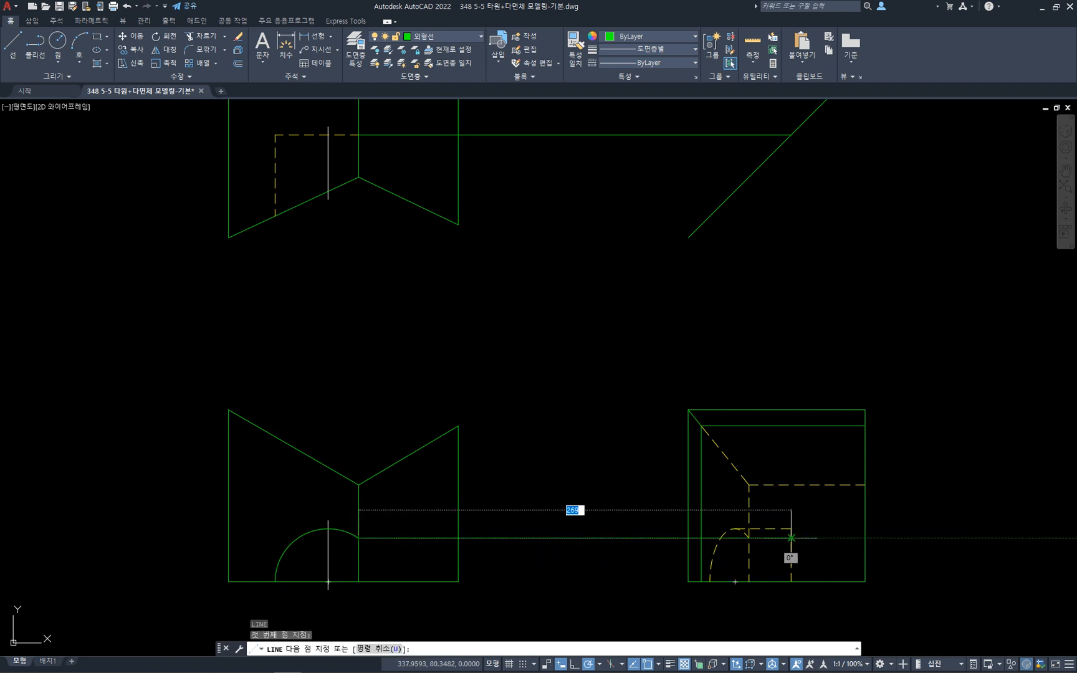
left_click(791, 538)
key("Escape")
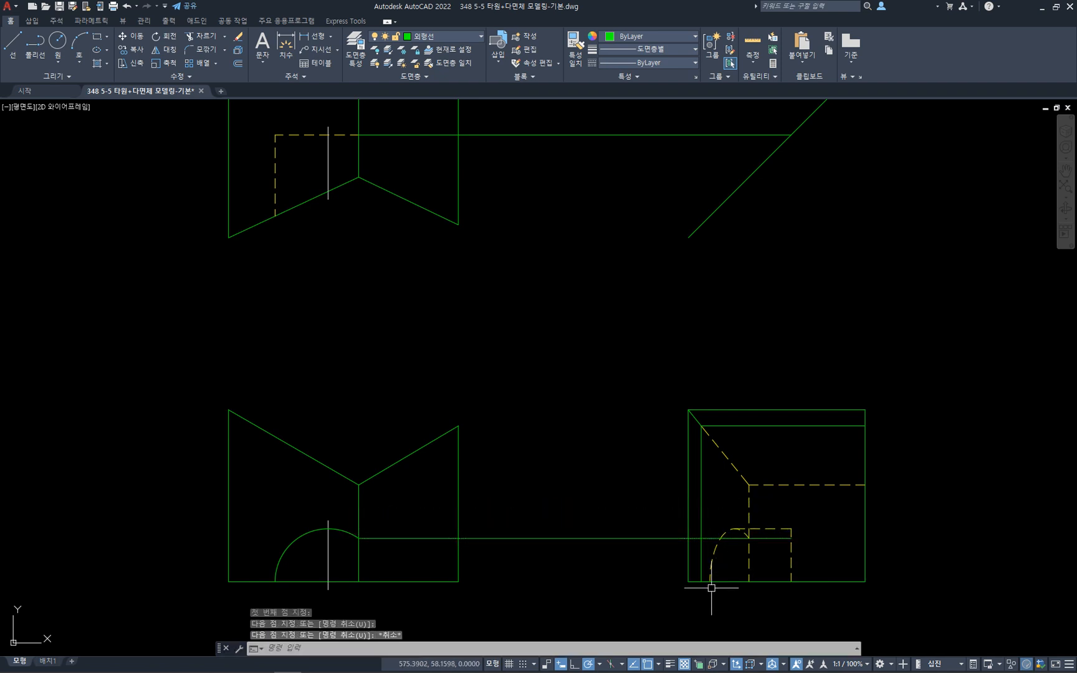
- Delete the horizontal projection line running from the front view's arc end to the side view
left_click(714, 553)
key("Escape")
left_click(632, 538)
left_click(619, 517)
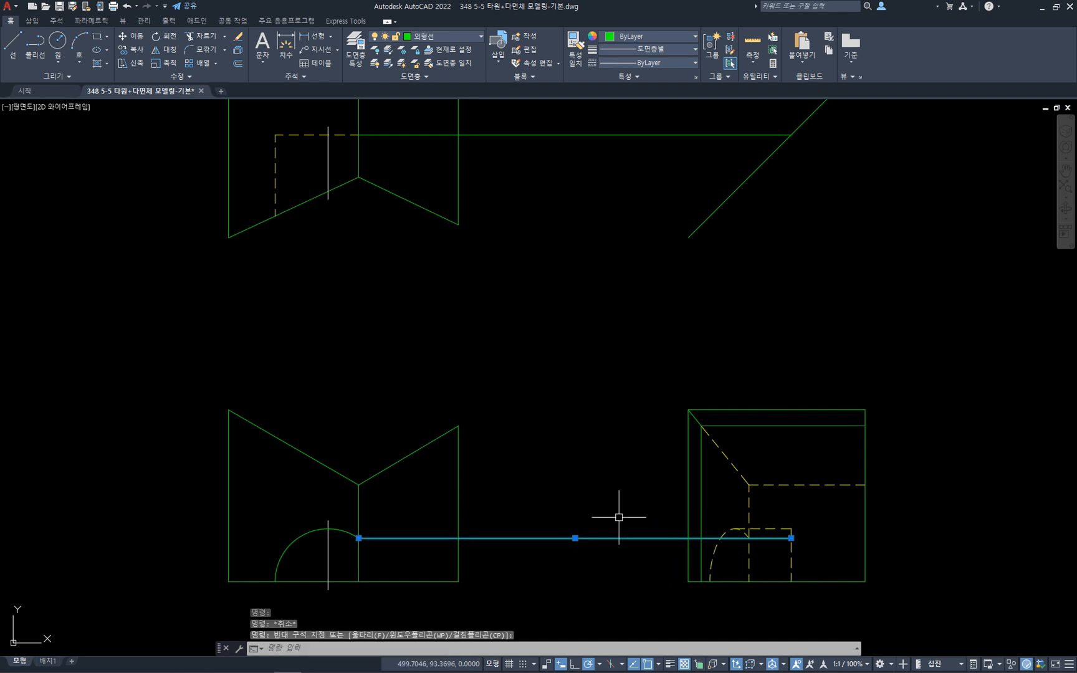
key("Delete")
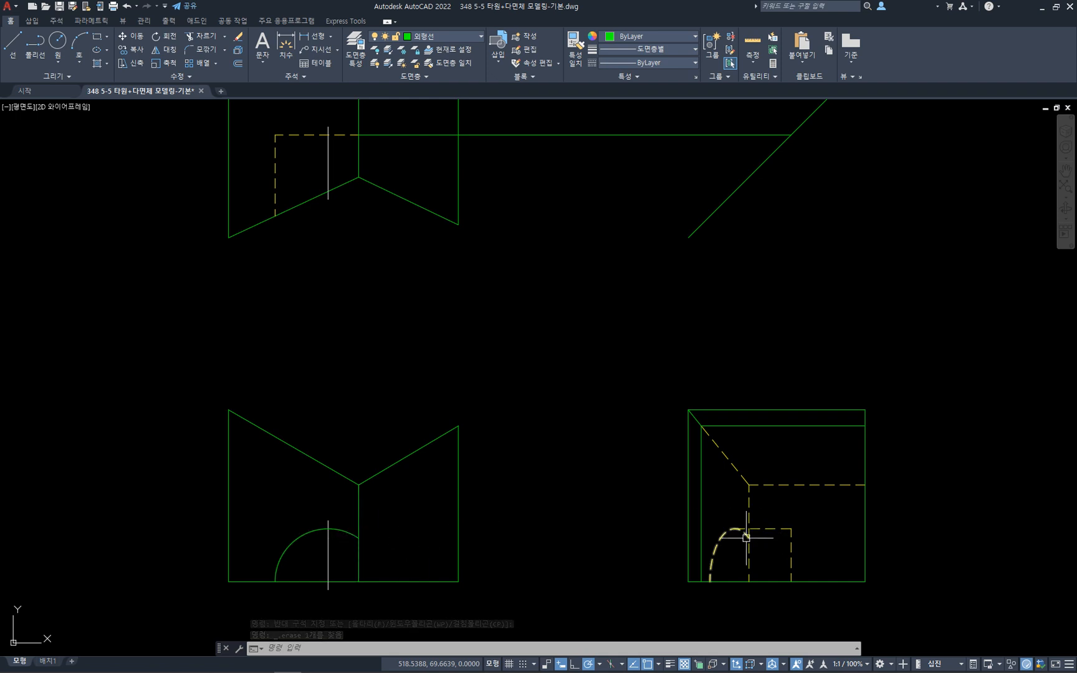
- Draw a horizontal line from the end of the side view's elliptical arc to the dashed vertical line closing the cut
left_click(720, 542)
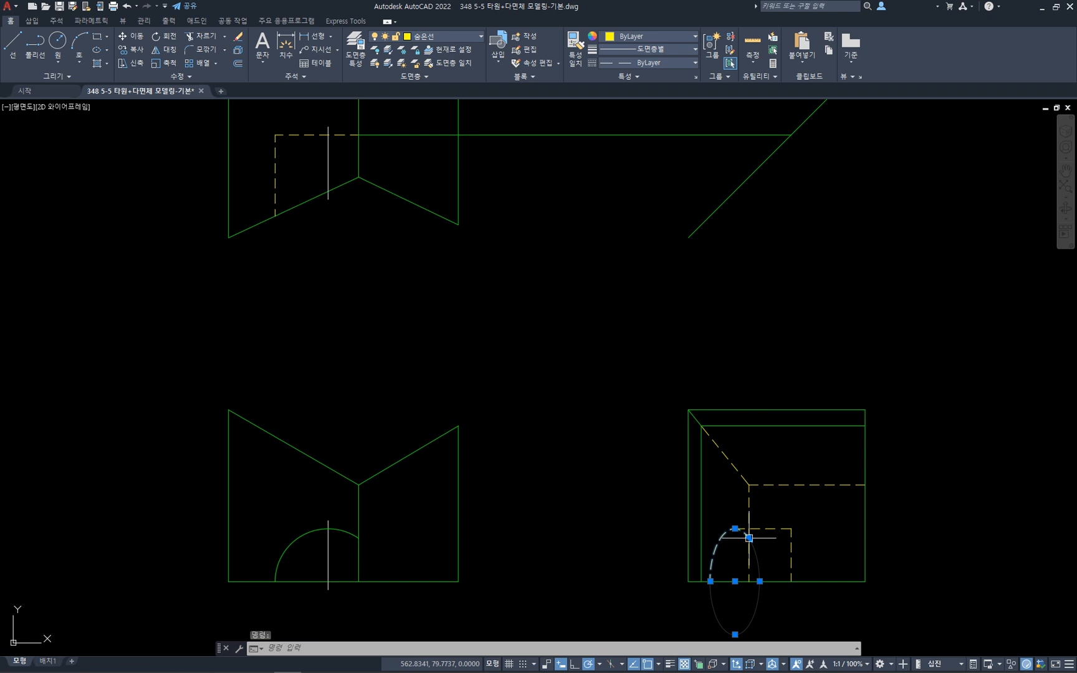
key("Delete")
key("Escape")
key("l")
key("Return")
left_click(748, 538)
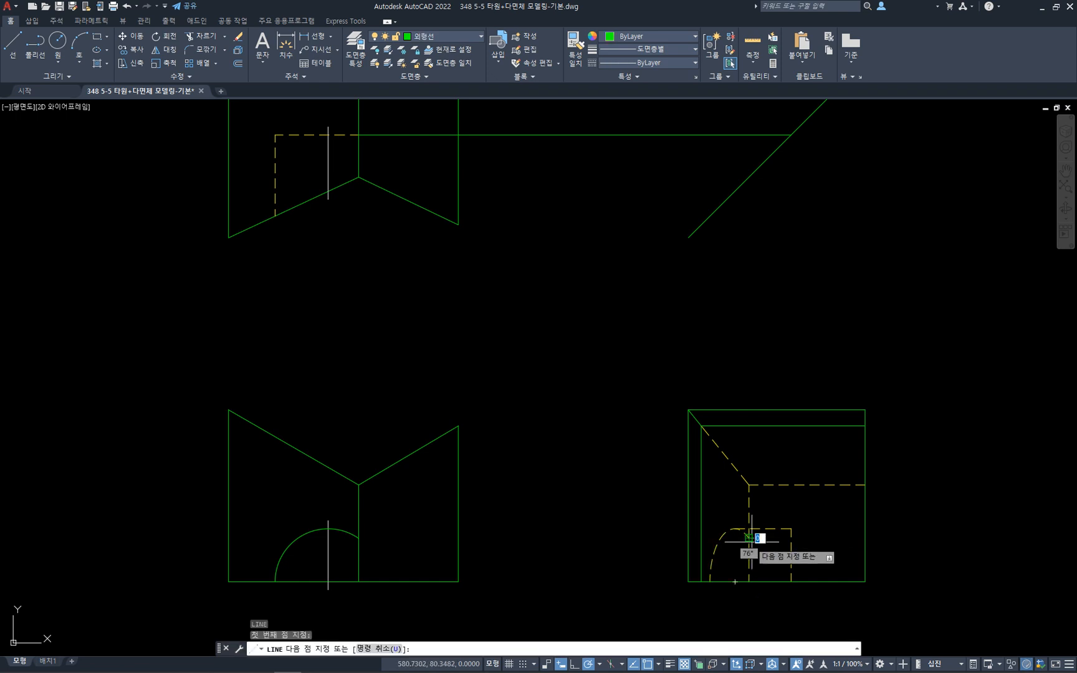
left_click(791, 538)
key("Escape")
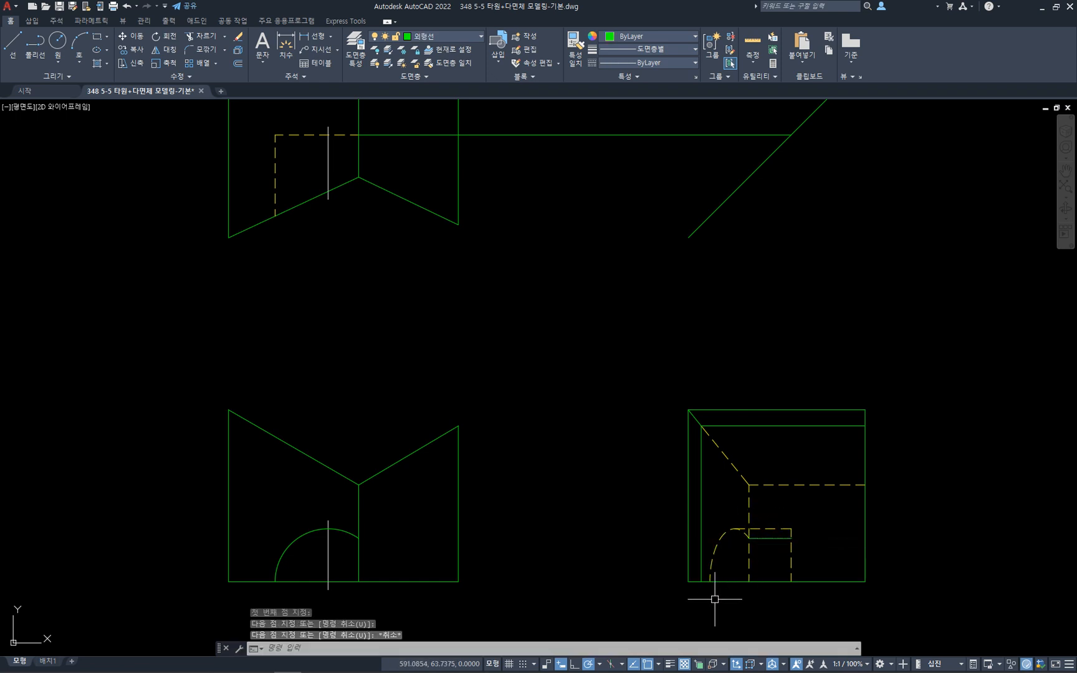
- Draw a horizontal check line from the side view's elliptical arc end back to the front view's arc endpoint
scroll(714, 592, "up", 2)
mouse_move(723, 553)
middle_mouse_down()
mouse_move(777, 525)
mouse_move(814, 527)
middle_mouse_up()
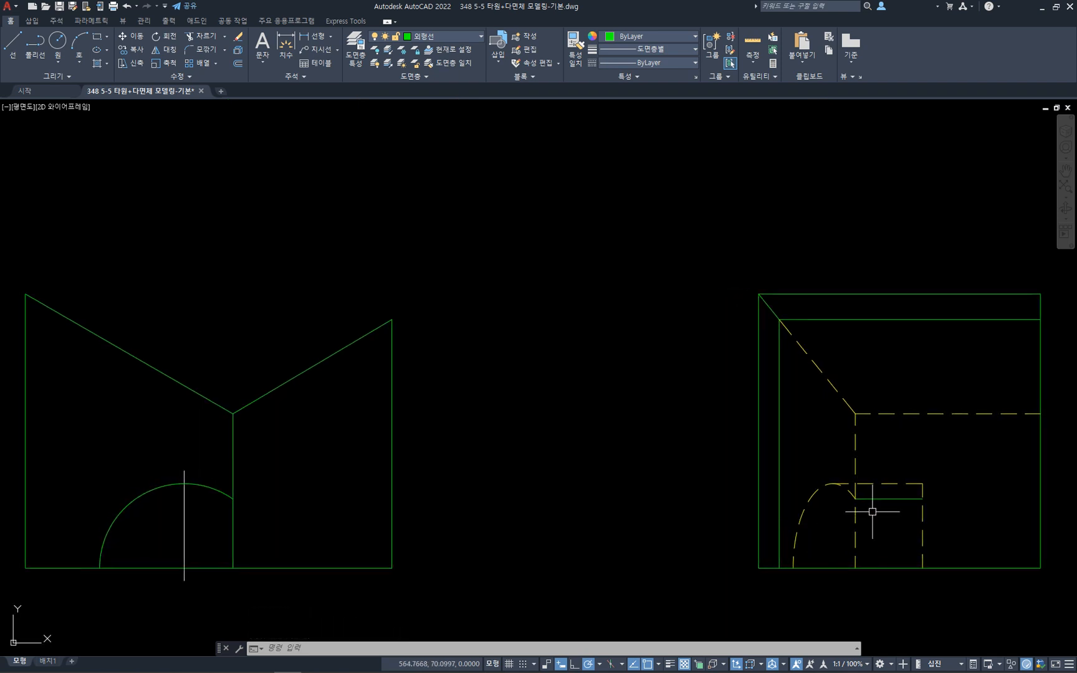
type("l")
key("Return")
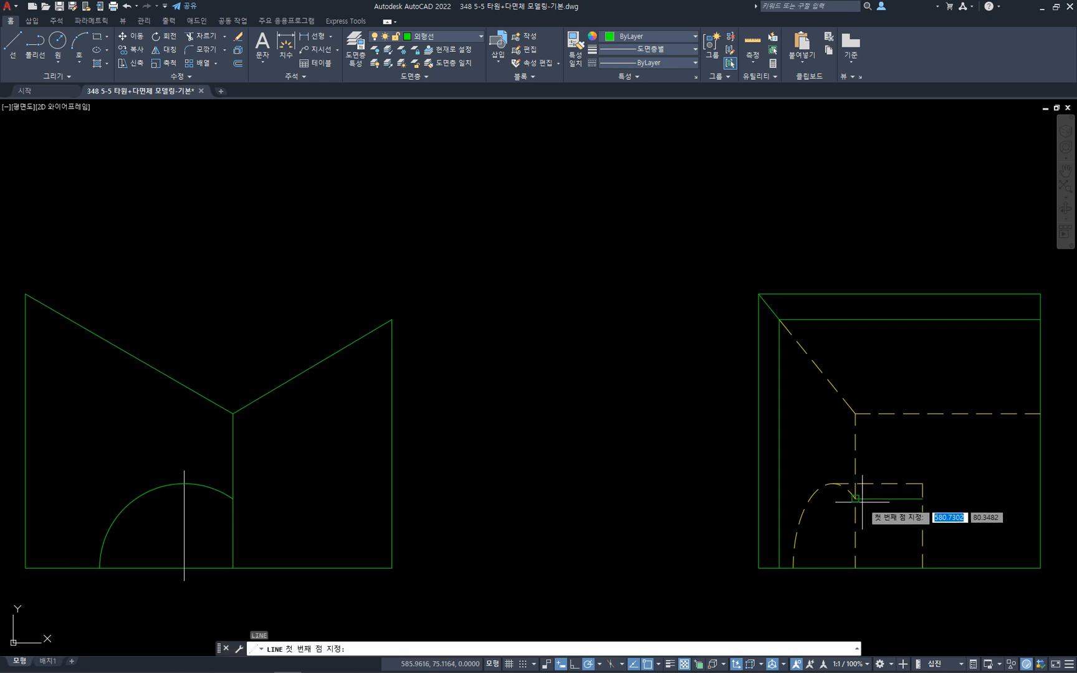
left_click(856, 499)
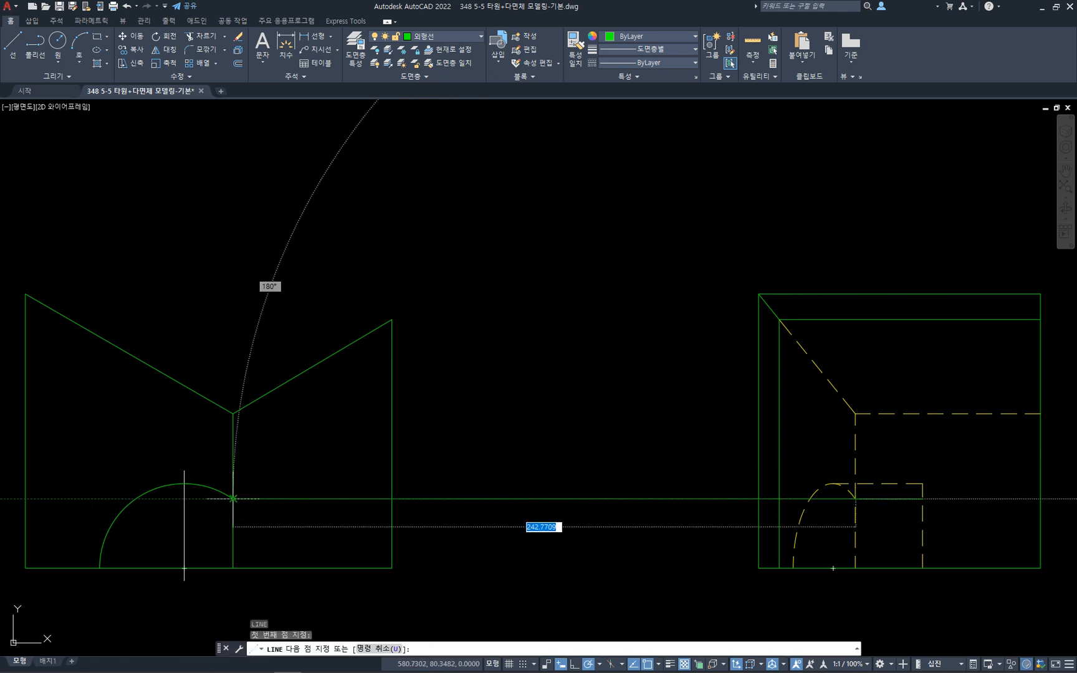
left_click(233, 499)
key("Escape")
- Delete the horizontal check line between the front view's arc end and the side view's elliptical arc
left_click(656, 503)
left_click(624, 467)
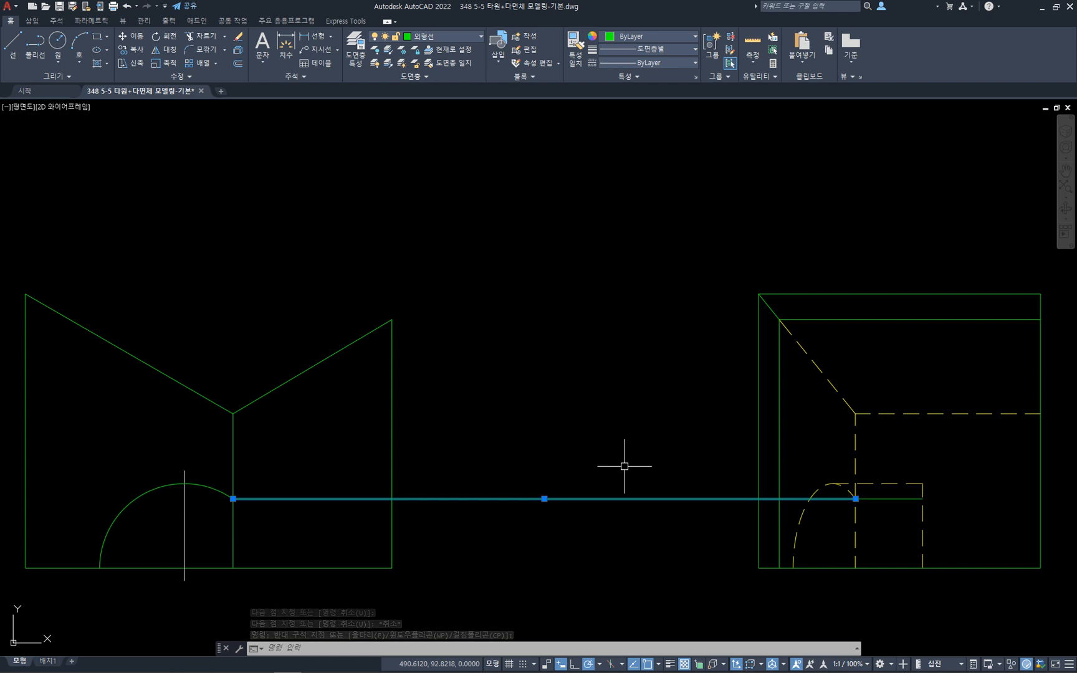
key("Escape")
left_click(652, 518)
left_click(638, 492)
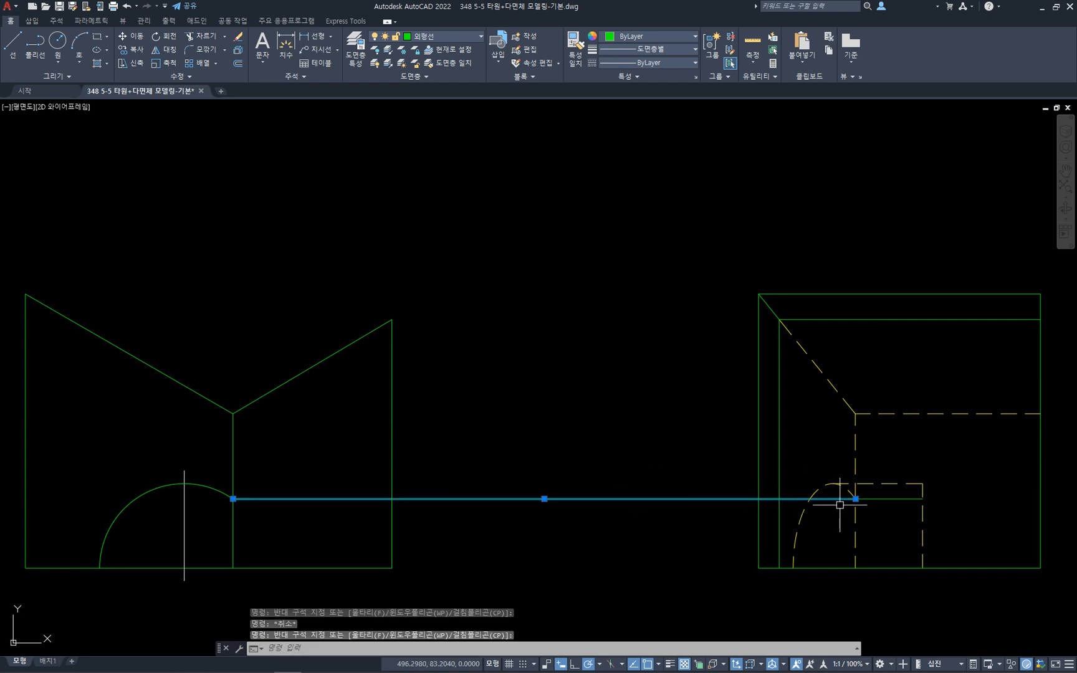
key("Delete")
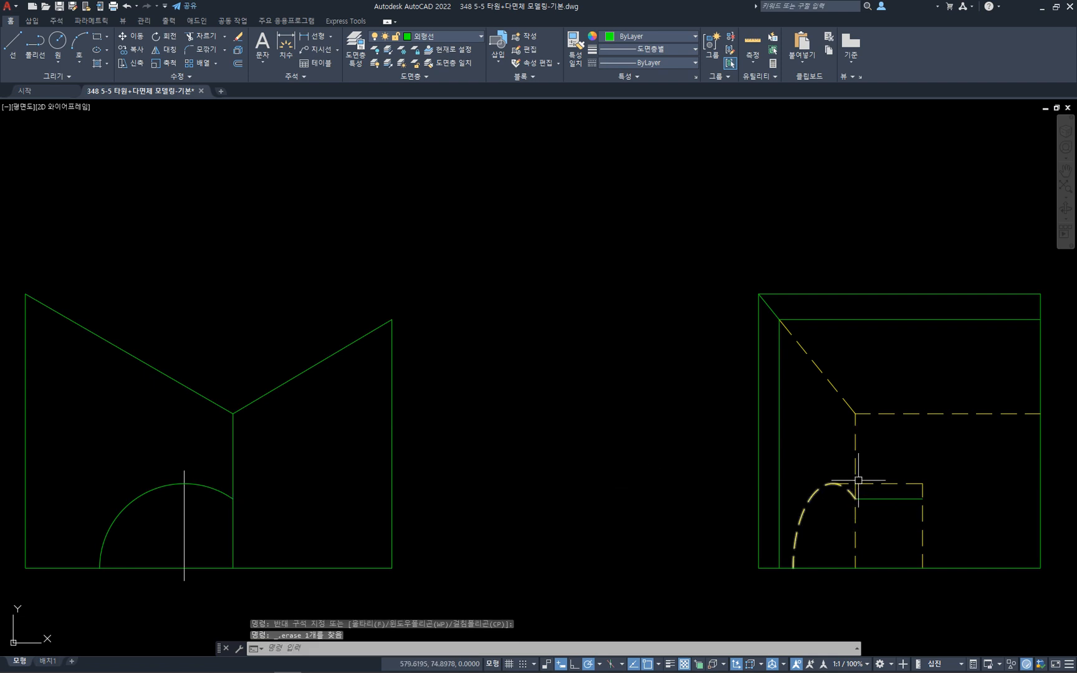
left_click(858, 460)
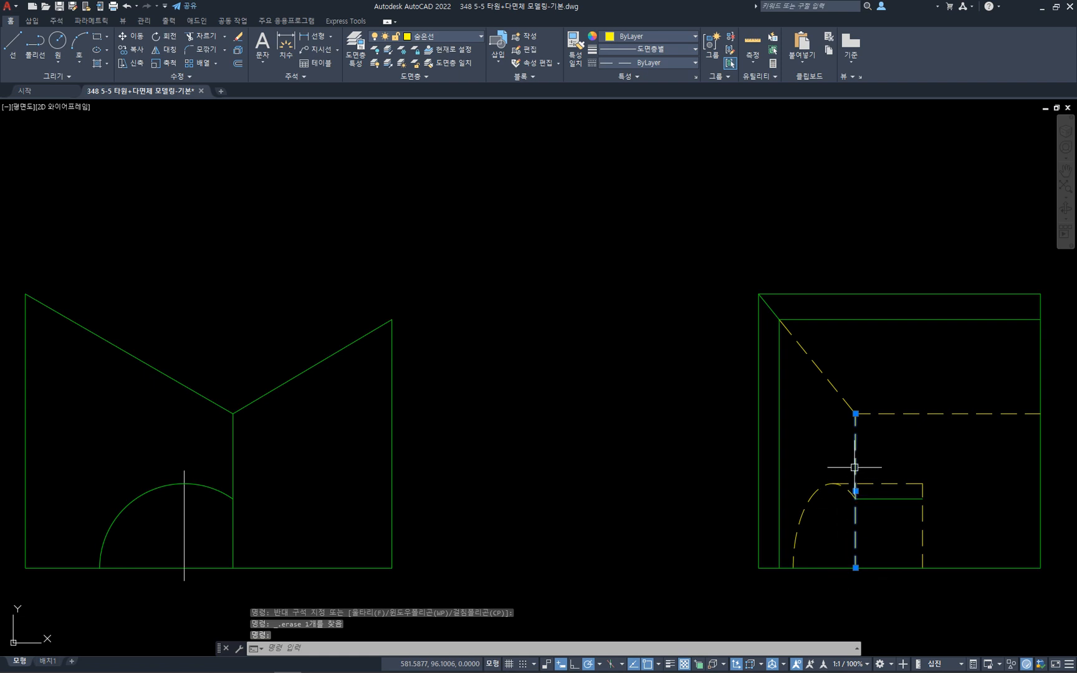
left_click(855, 499)
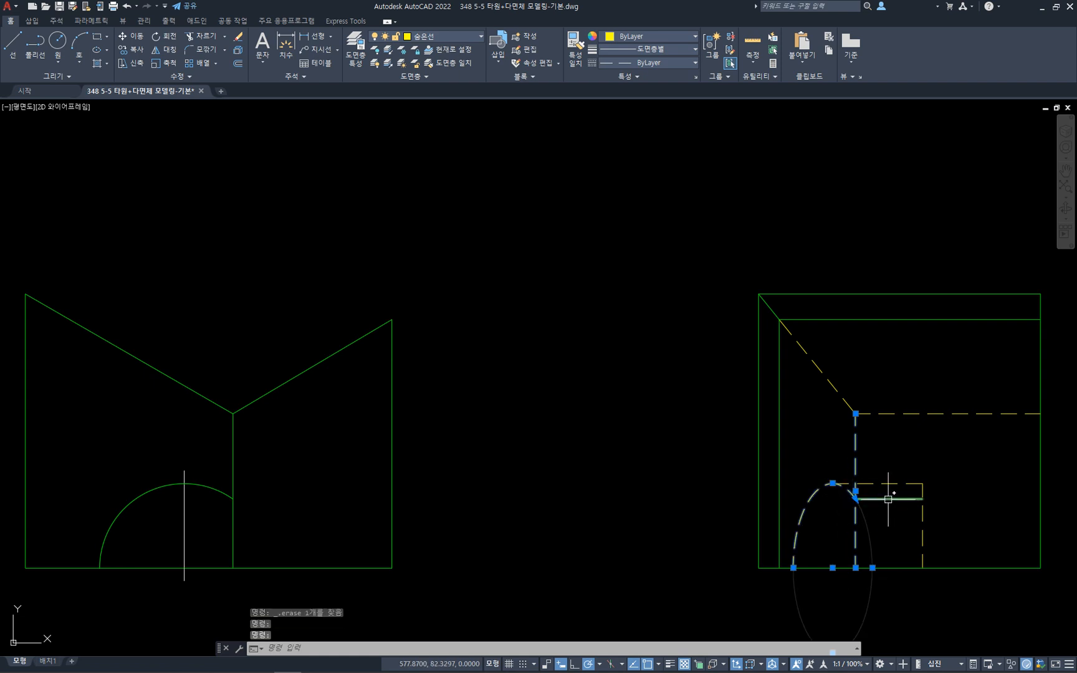
left_click(852, 501)
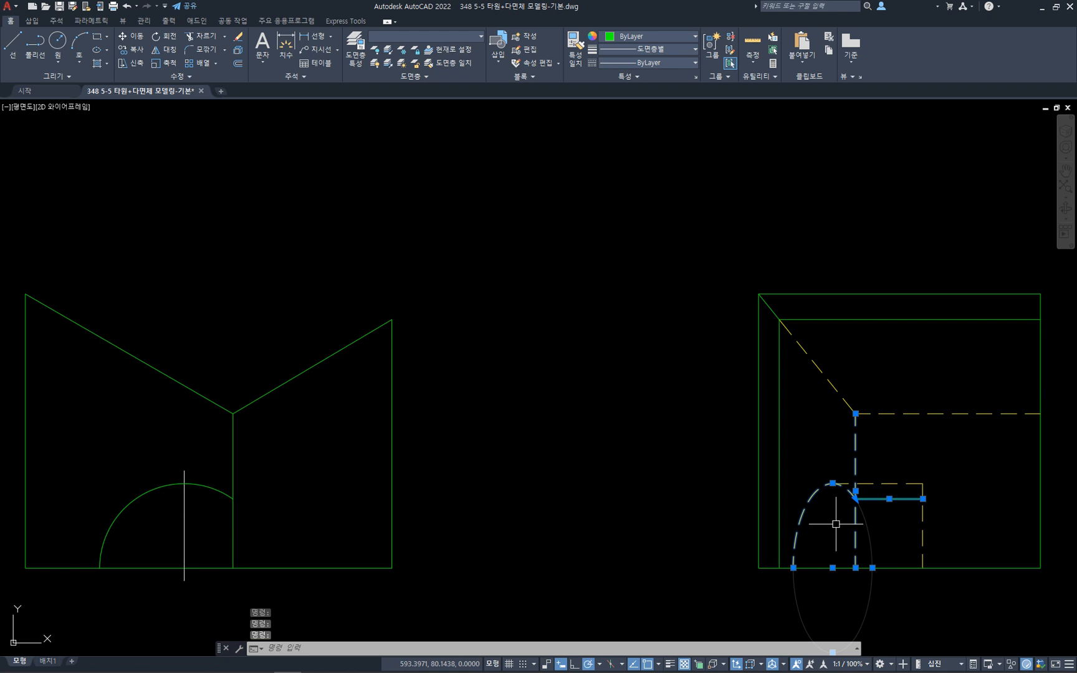
key("Escape")
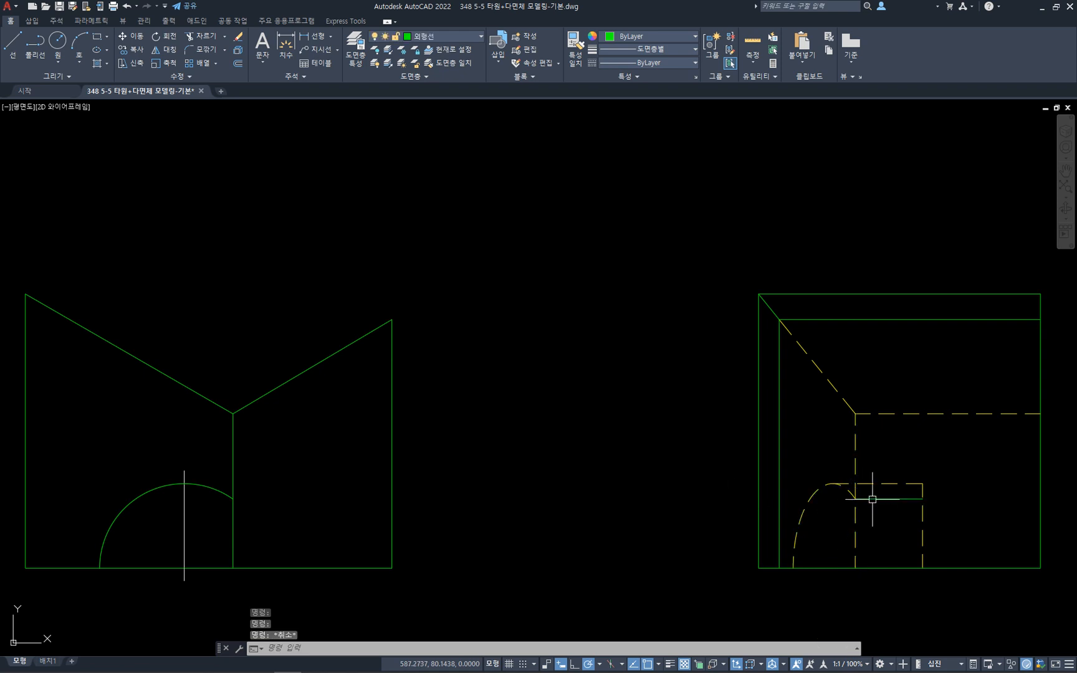
left_click(872, 499)
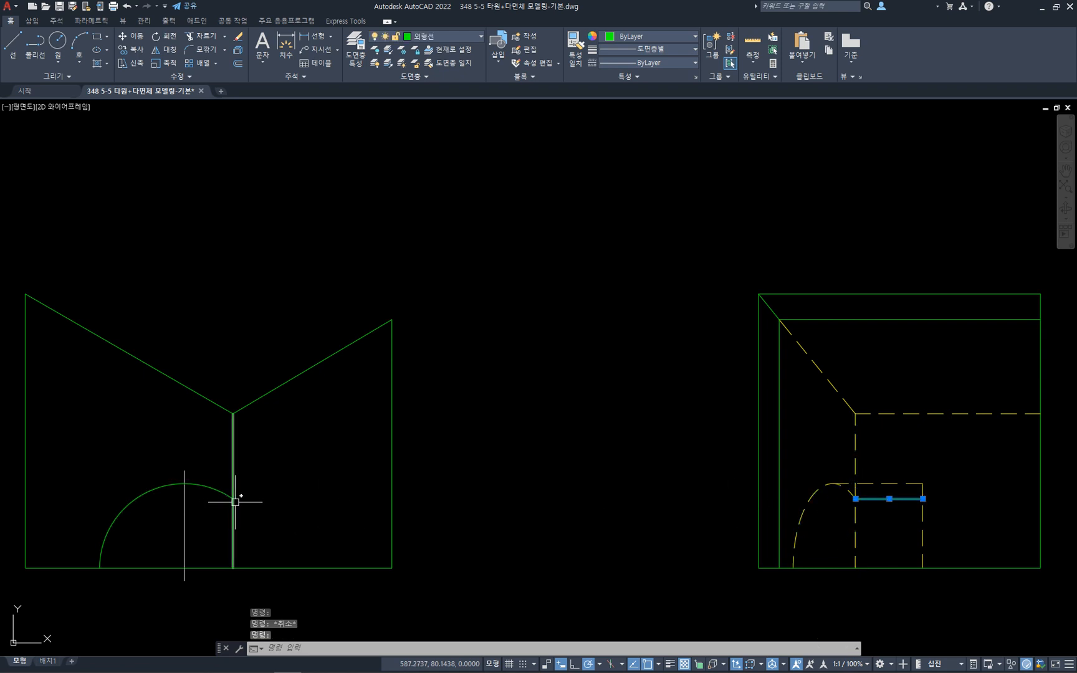
- Draw a horizontal check line from the front view's arc endpoint to the end of the side view's elliptical arc
type("l")
key("Return")
left_click(233, 499)
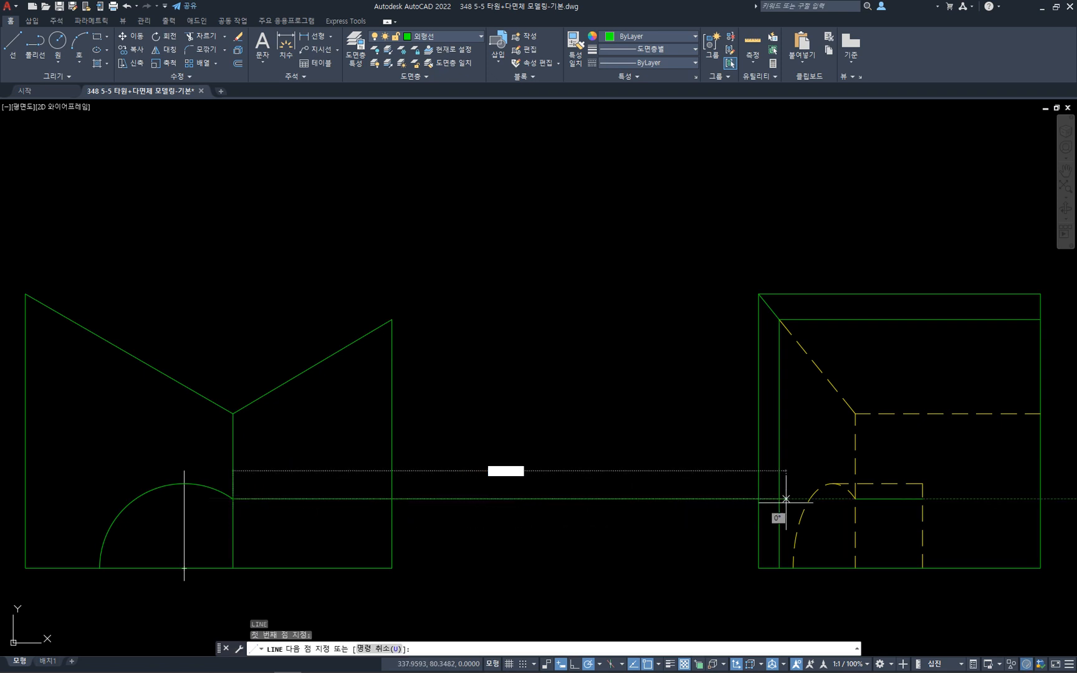
left_click(855, 498)
key("Escape")
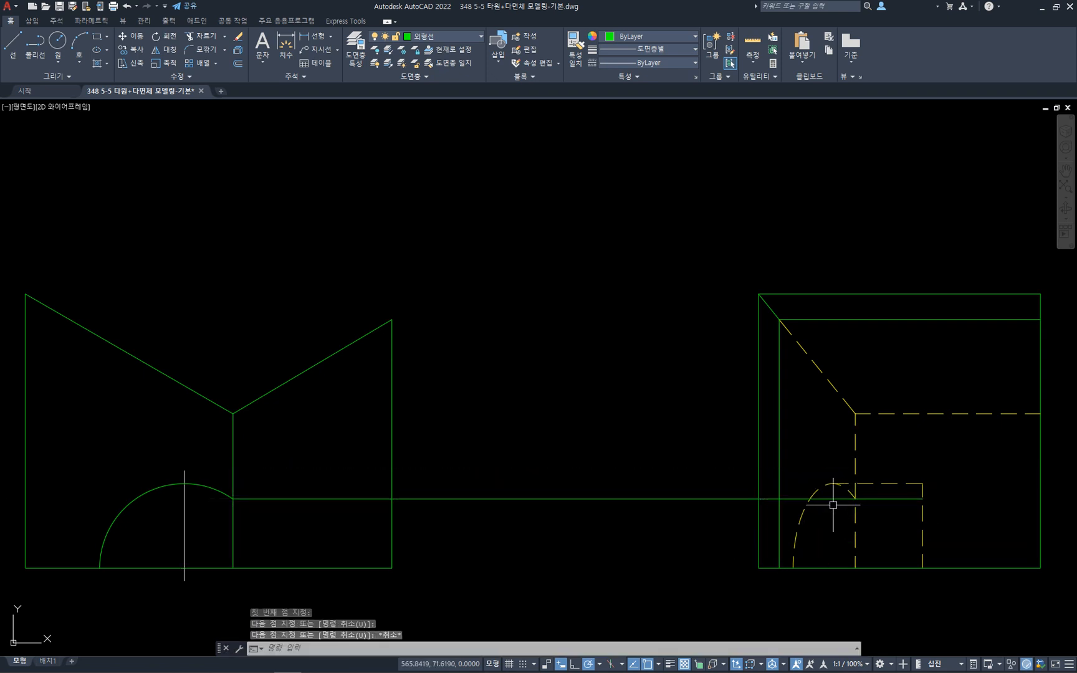
- Move the horizontal check line between the two views slightly below the arc endpoints
left_click(697, 507)
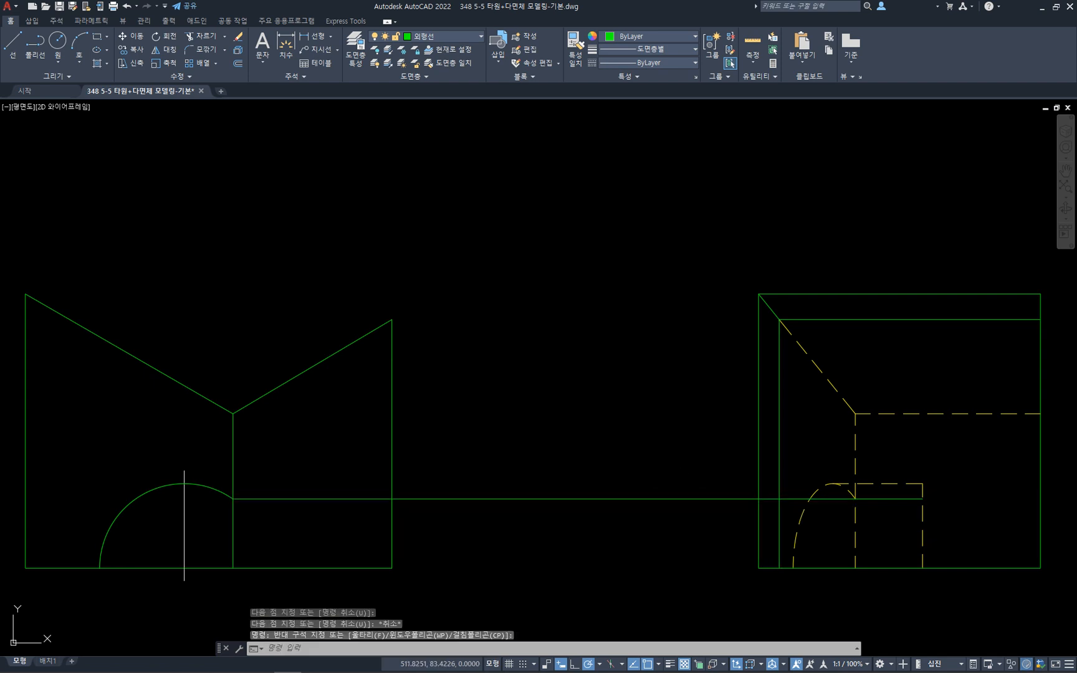
key("Escape")
type("m")
key("space")
left_click(708, 508)
left_click(662, 454)
key("space")
left_click(660, 448)
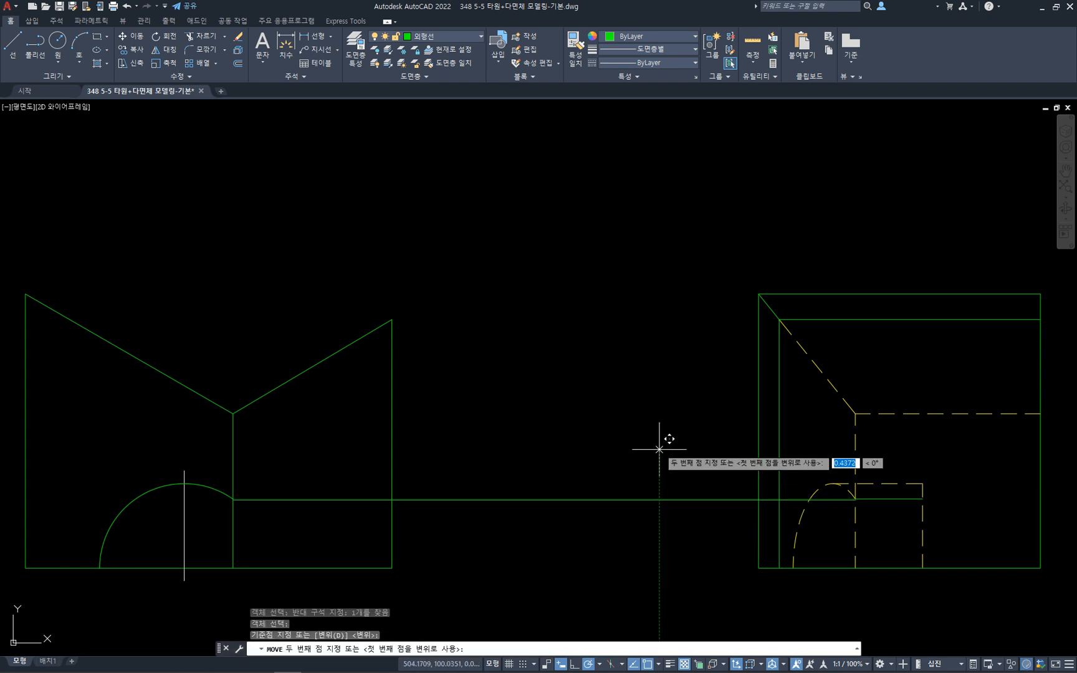
key("Escape")
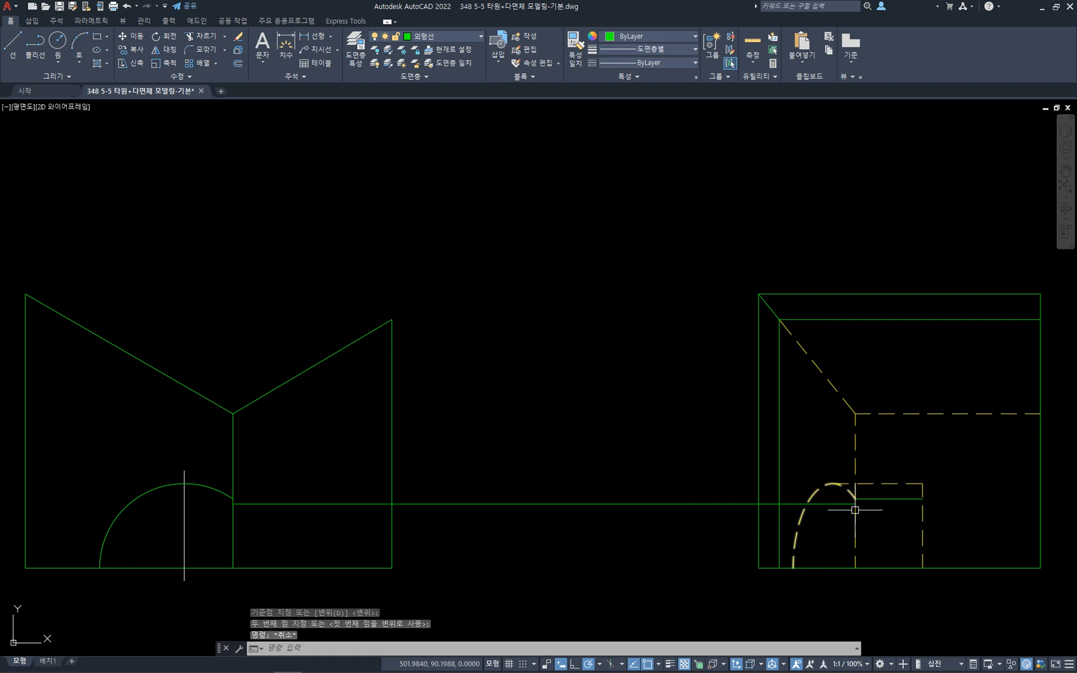
- Delete the shifted horizontal check line running between the front and side views
left_click(835, 504)
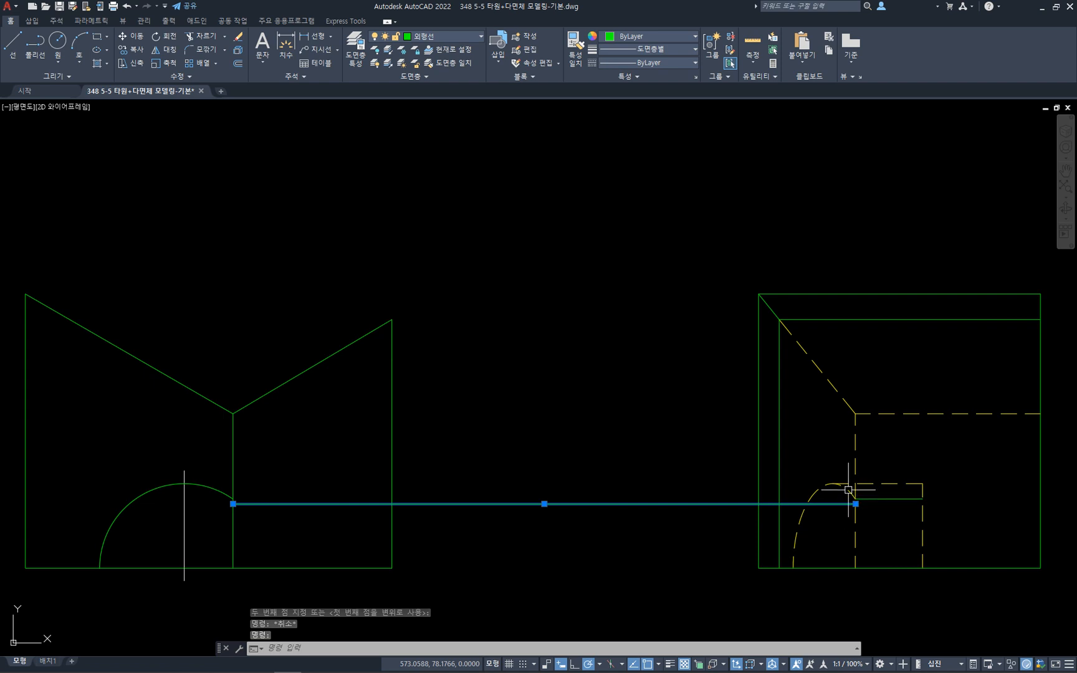
key("Escape")
left_click(839, 505)
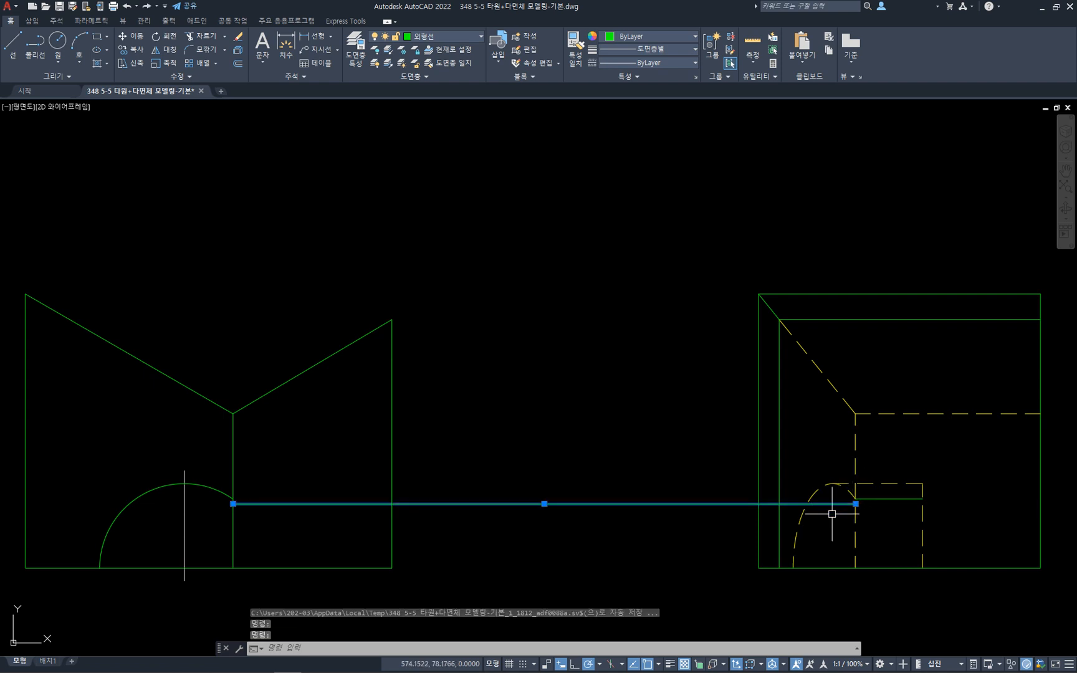
key("Delete")
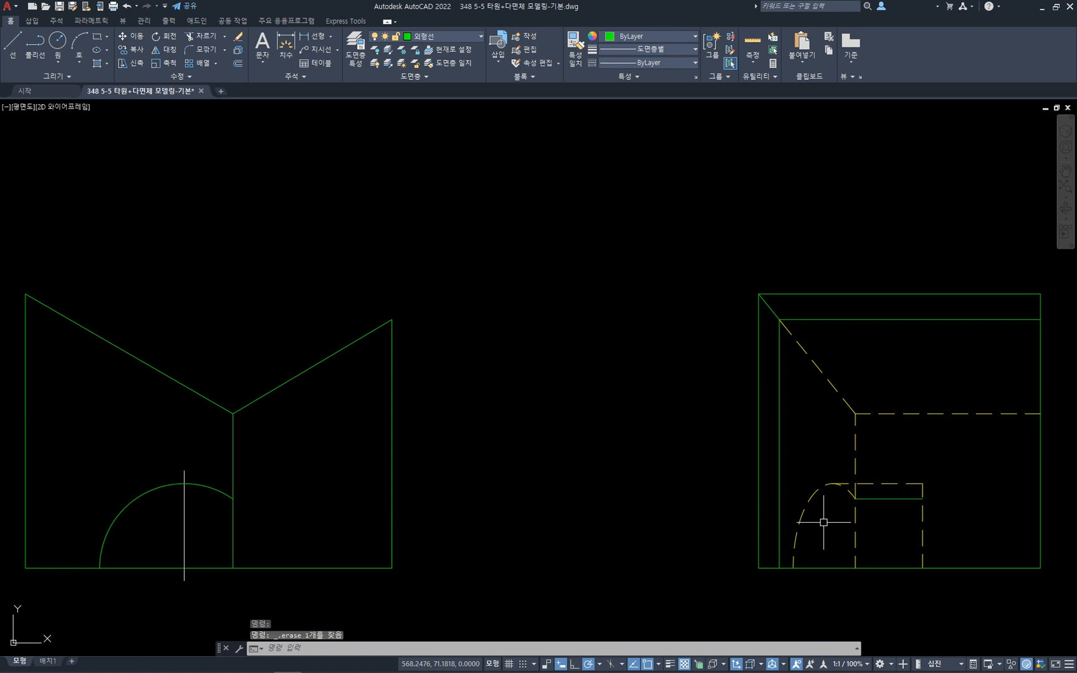
- Match the solid horizontal line at the side view's elliptical arc end to the dashed hidden line above it
type("ma")
key("Return")
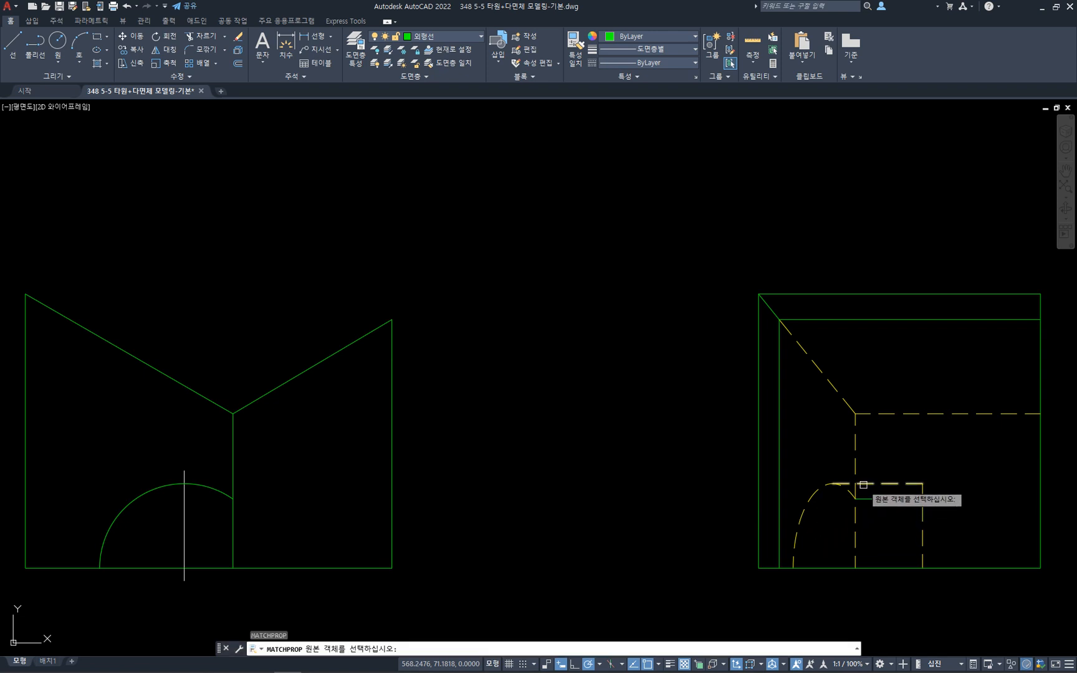
left_click(865, 485)
left_click(878, 499)
key("Escape")
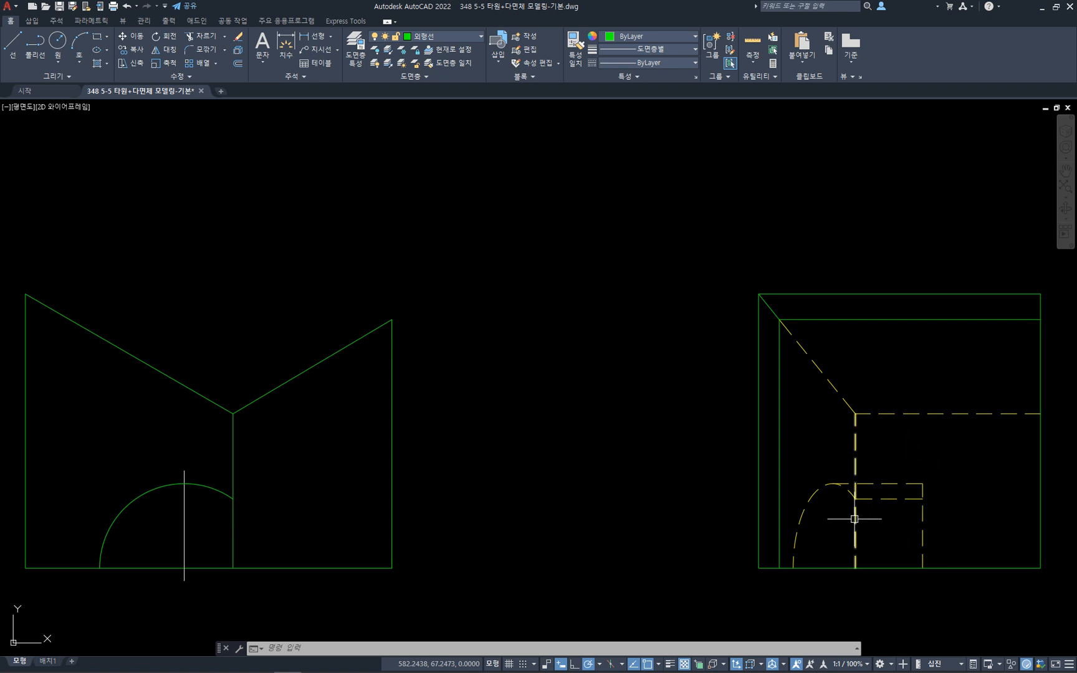
mouse_move(854, 518)
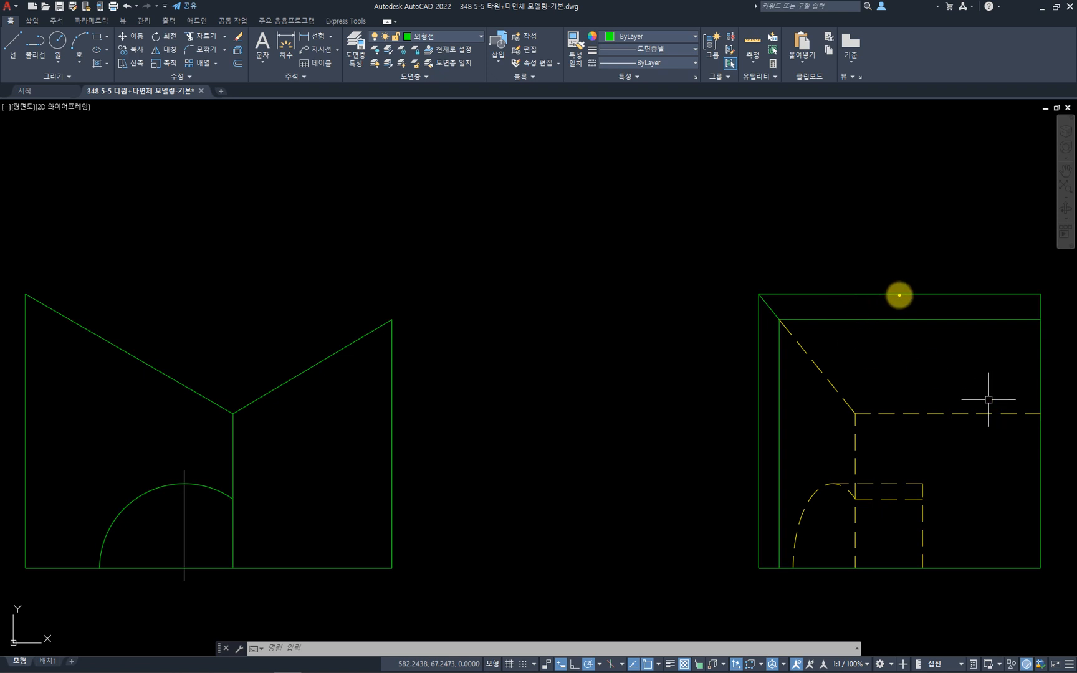
left_click(888, 293)
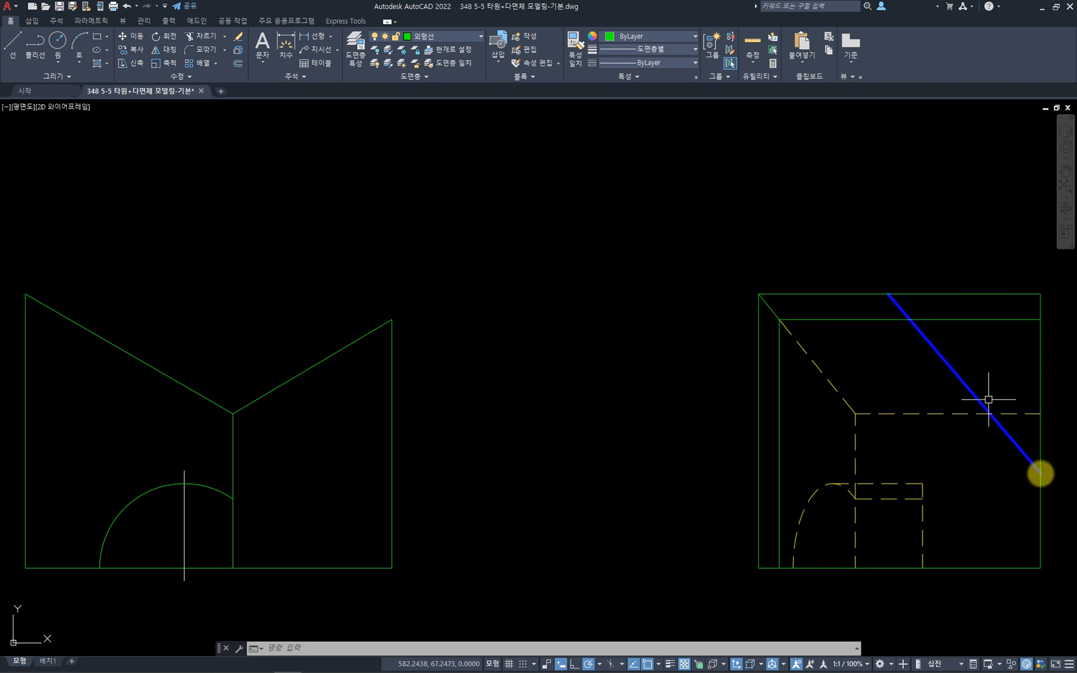
left_click(1040, 474)
mouse_move(1062, 336)
left_mouse_down()
mouse_move(1027, 273)
mouse_move(1038, 342)
left_mouse_up()
mouse_move(980, 375)
left_mouse_down()
mouse_move(1036, 328)
mouse_move(1030, 348)
left_mouse_up()
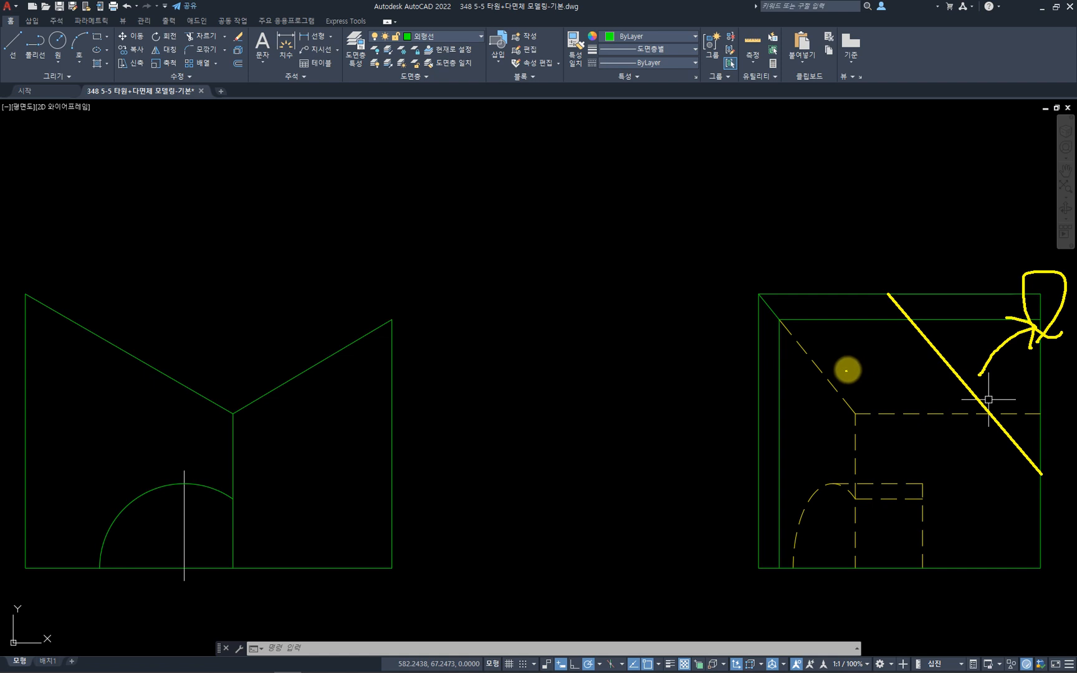
mouse_move(835, 381)
left_mouse_down()
mouse_move(901, 324)
mouse_move(904, 335)
left_mouse_up()
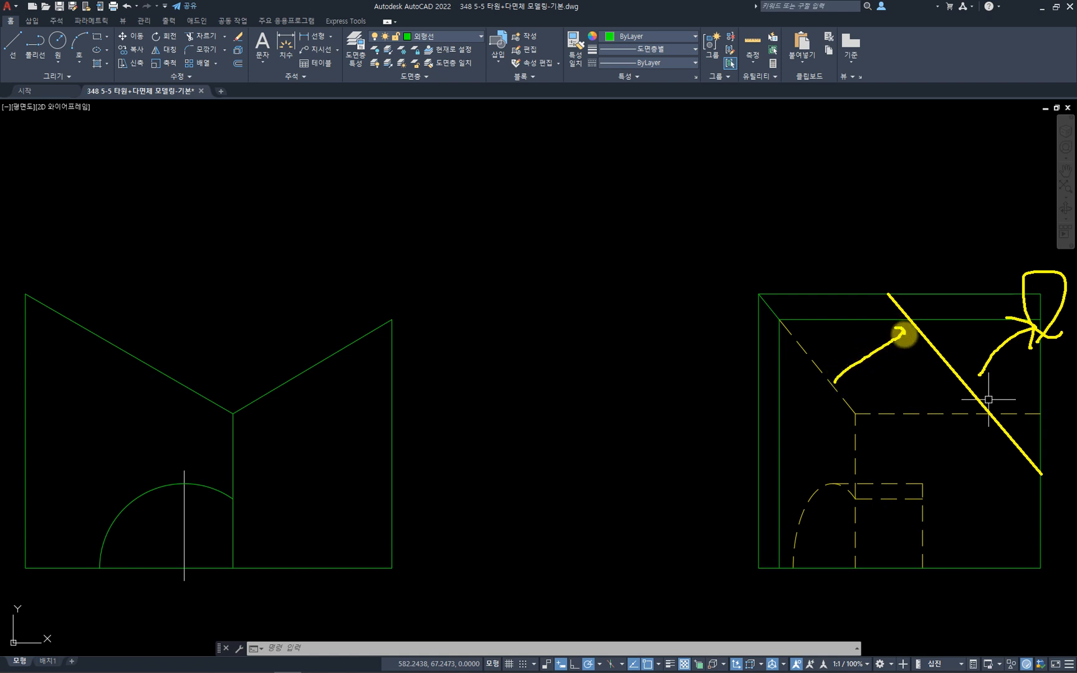
mouse_move(843, 363)
left_mouse_down()
mouse_move(884, 384)
mouse_move(879, 403)
mouse_move(904, 387)
mouse_move(919, 394)
left_mouse_up()
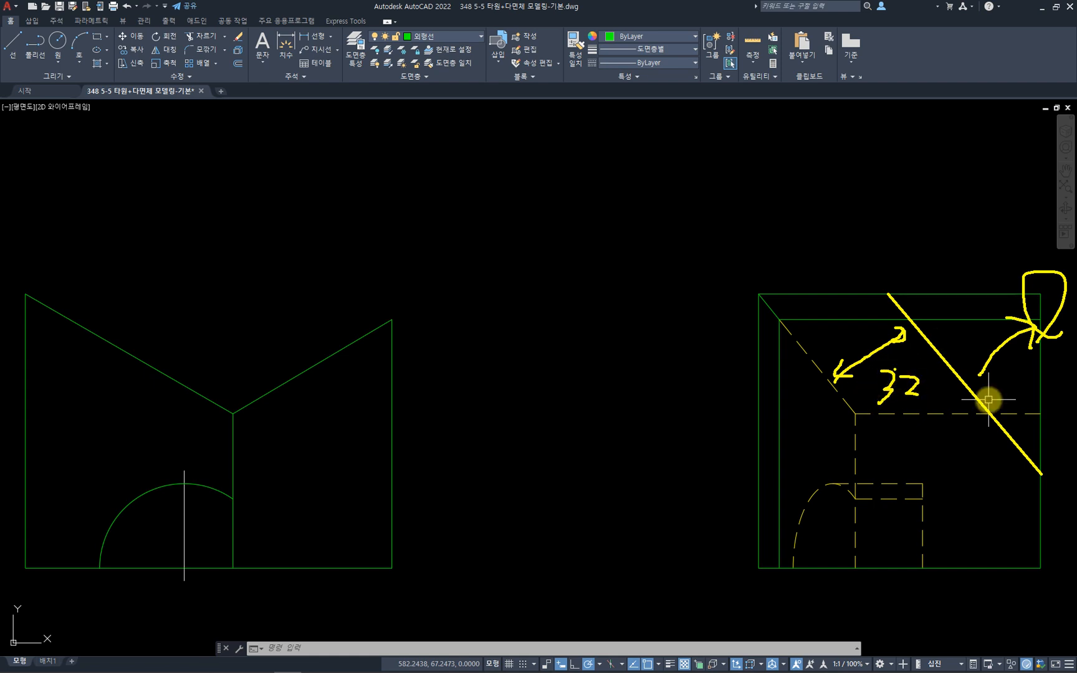
key("Escape")
left_click(832, 382)
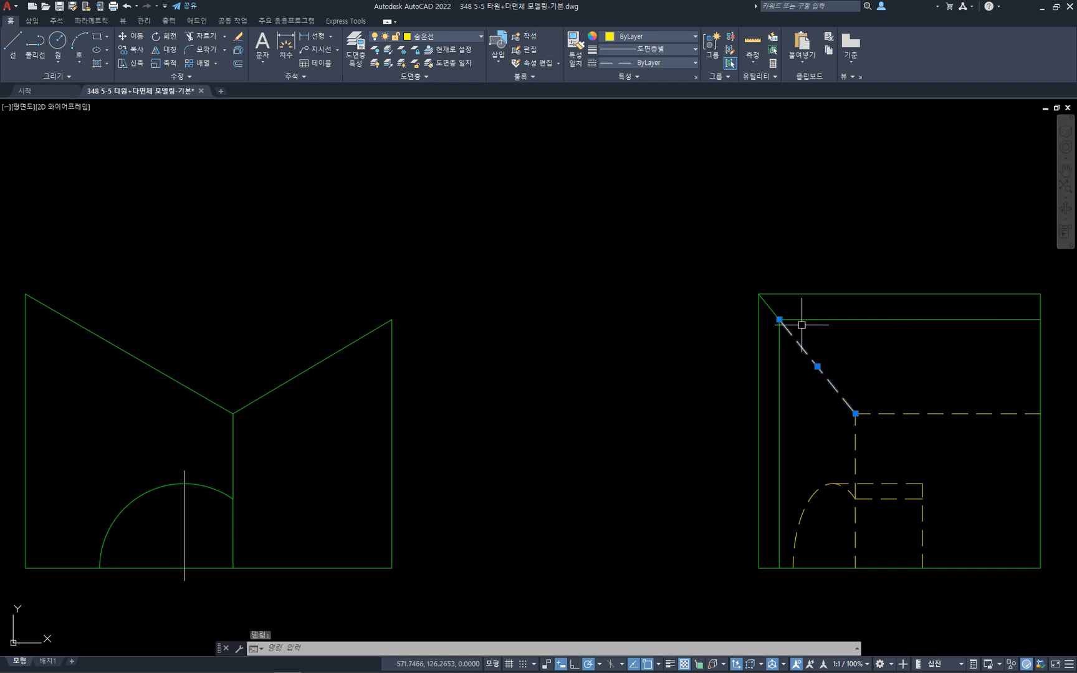
key("Escape")
key("Escape")
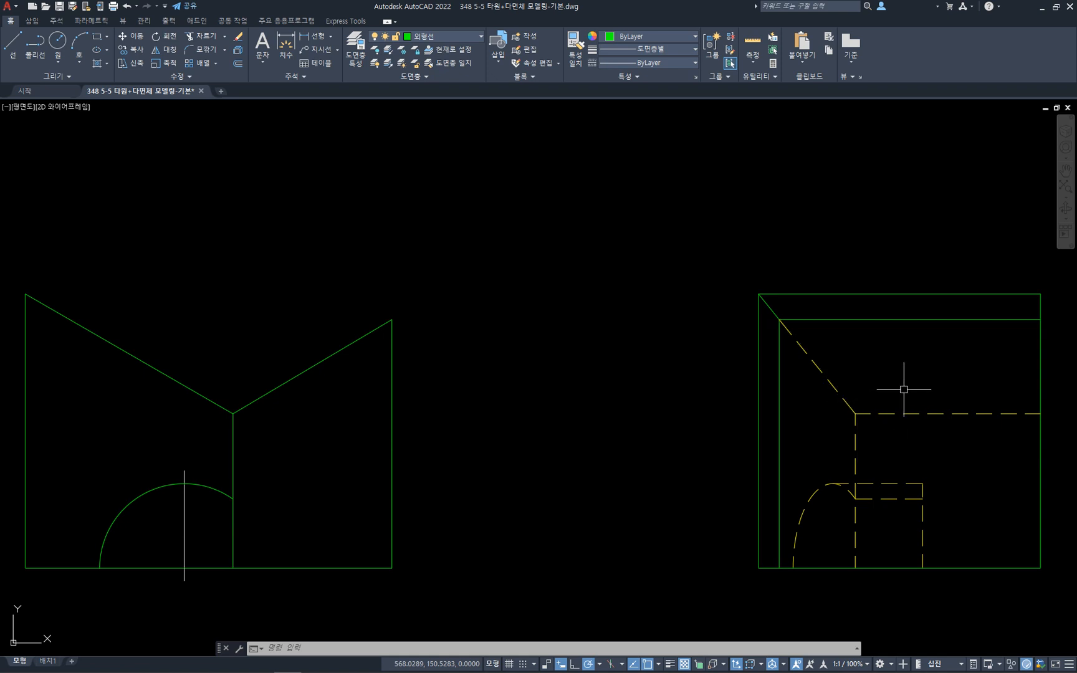
- Offset the side view's dashed diagonal edge by 32 toward the upper-right corner
key("Return")
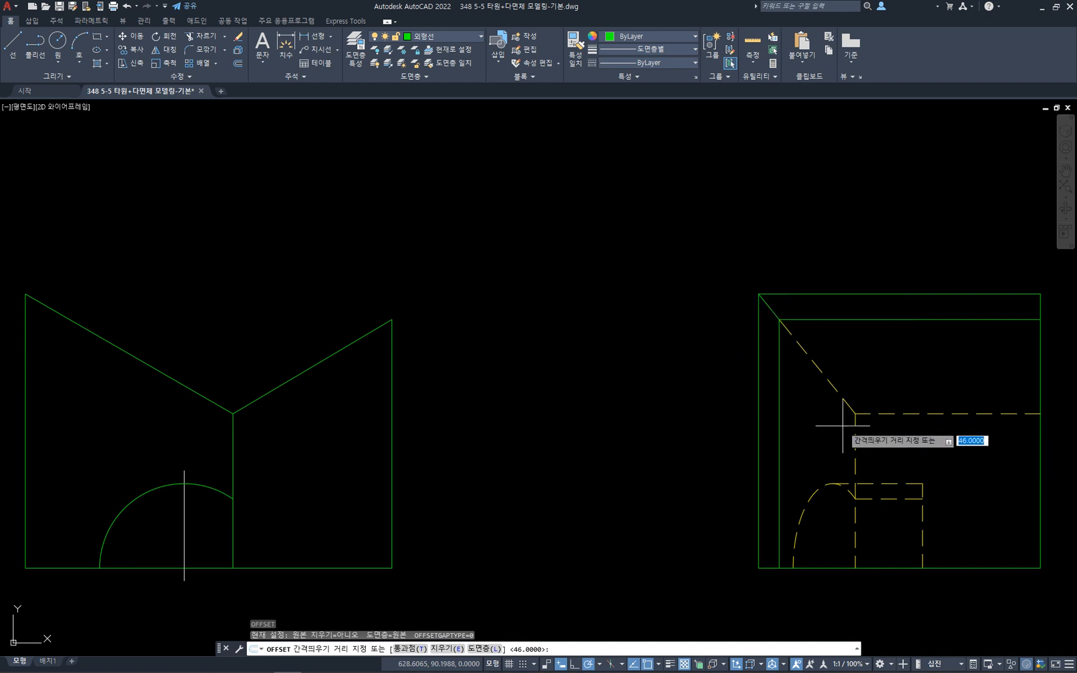
type("32")
key("Return")
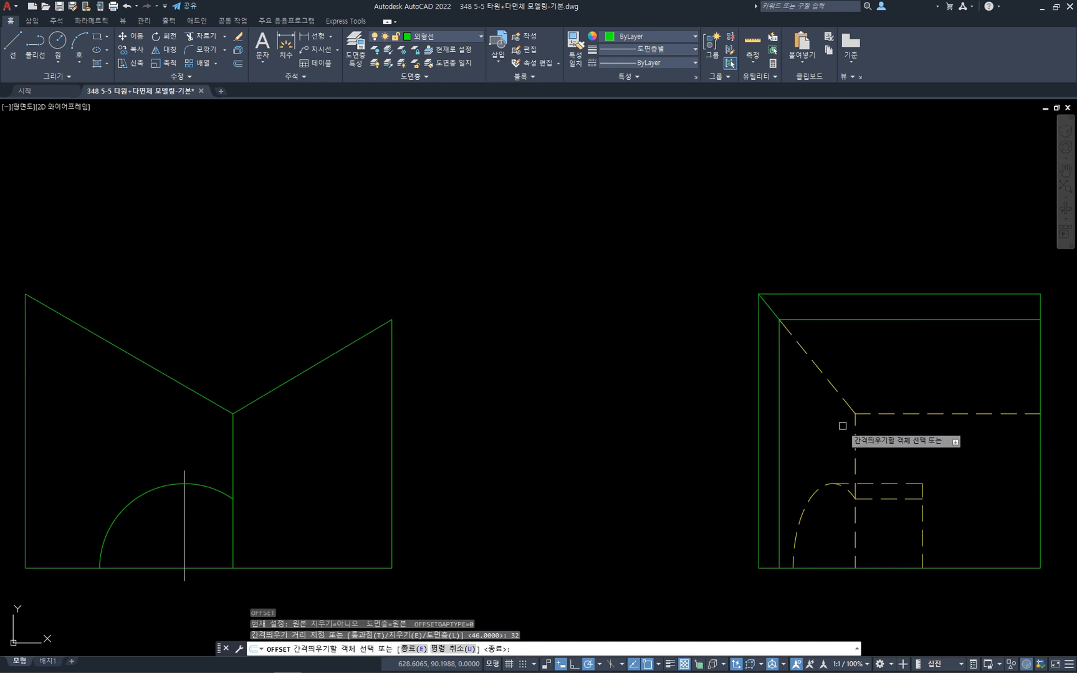
left_click(831, 383)
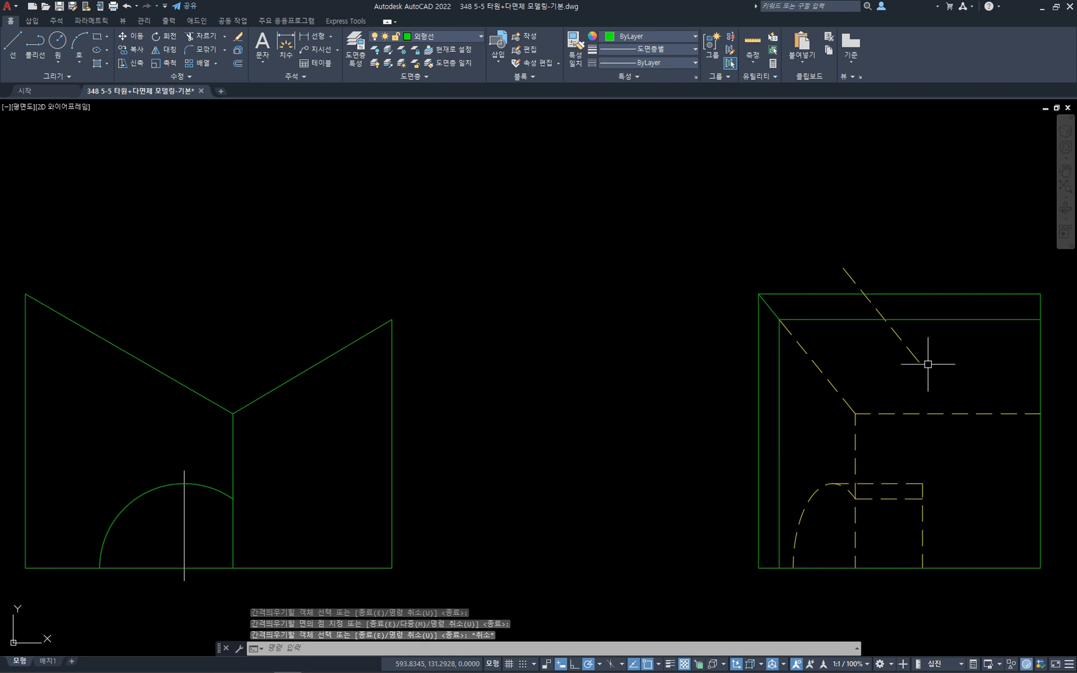
- Match the offset diagonal line to the side view's inner horizontal outline, and delete that offset line
type("ma")
right_click(948, 400)
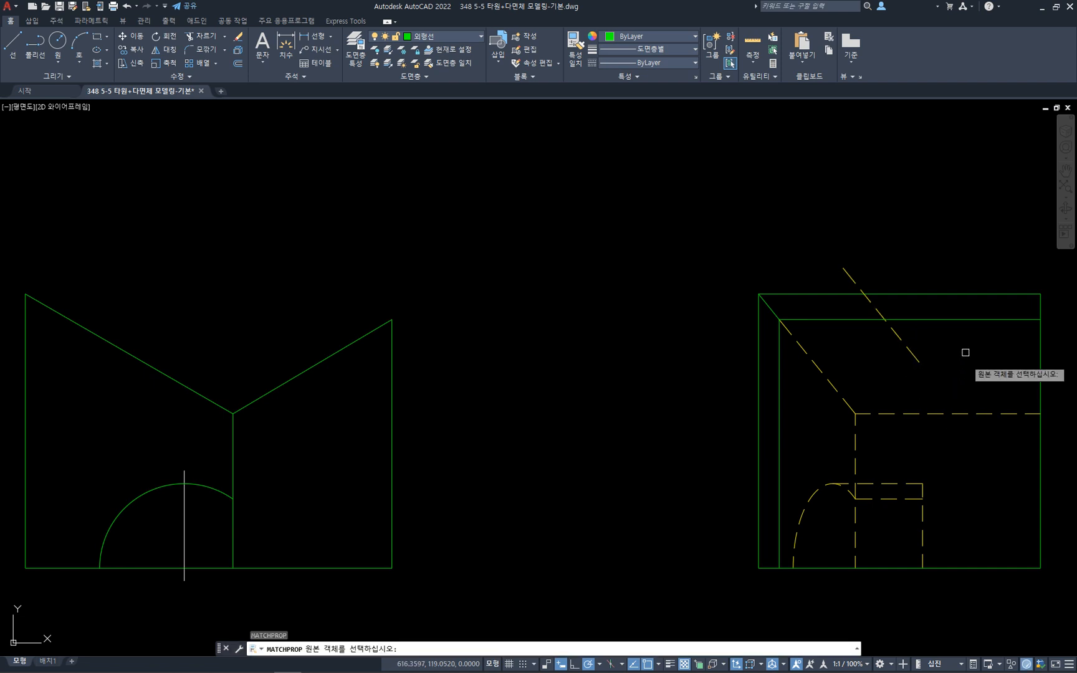
left_click(948, 319)
key("Escape")
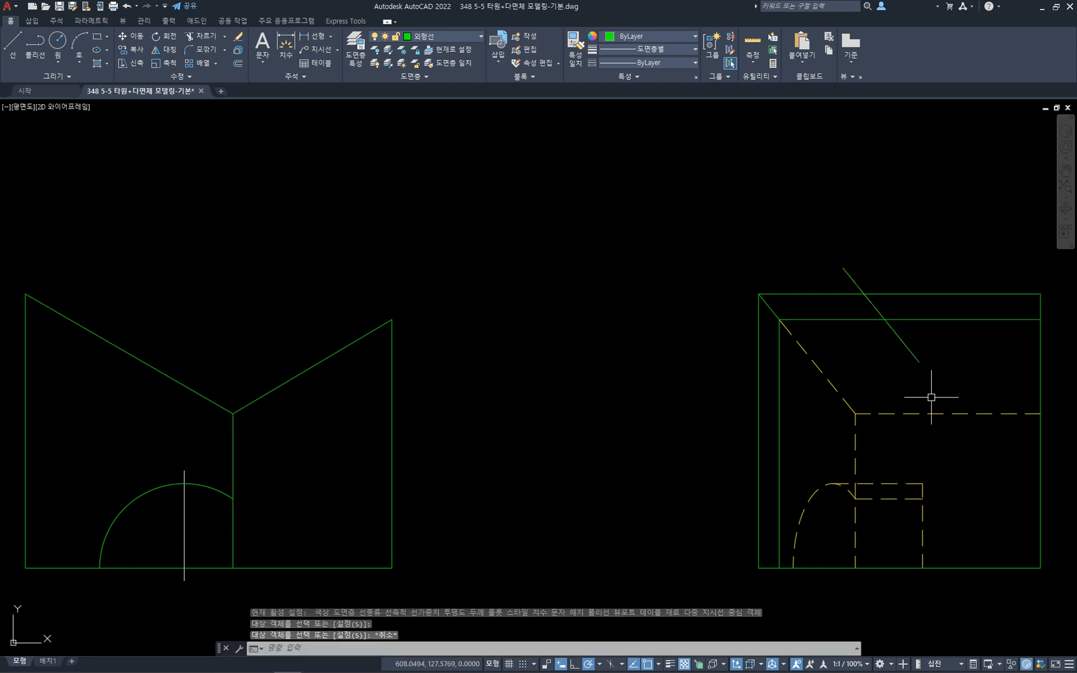
left_click(903, 353)
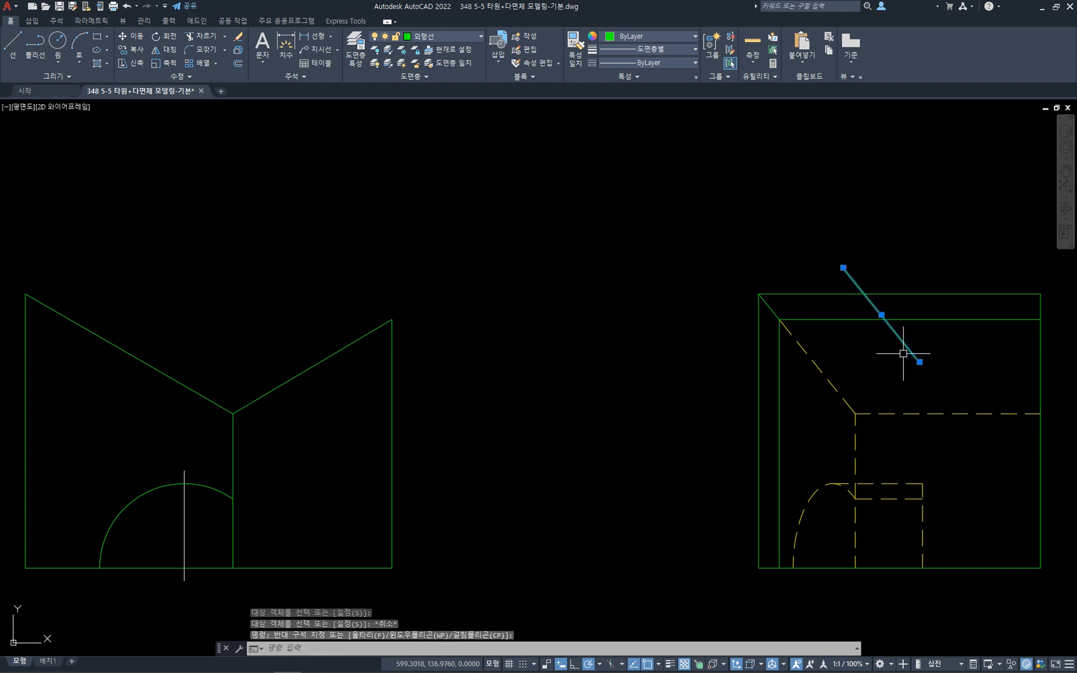
key("Delete")
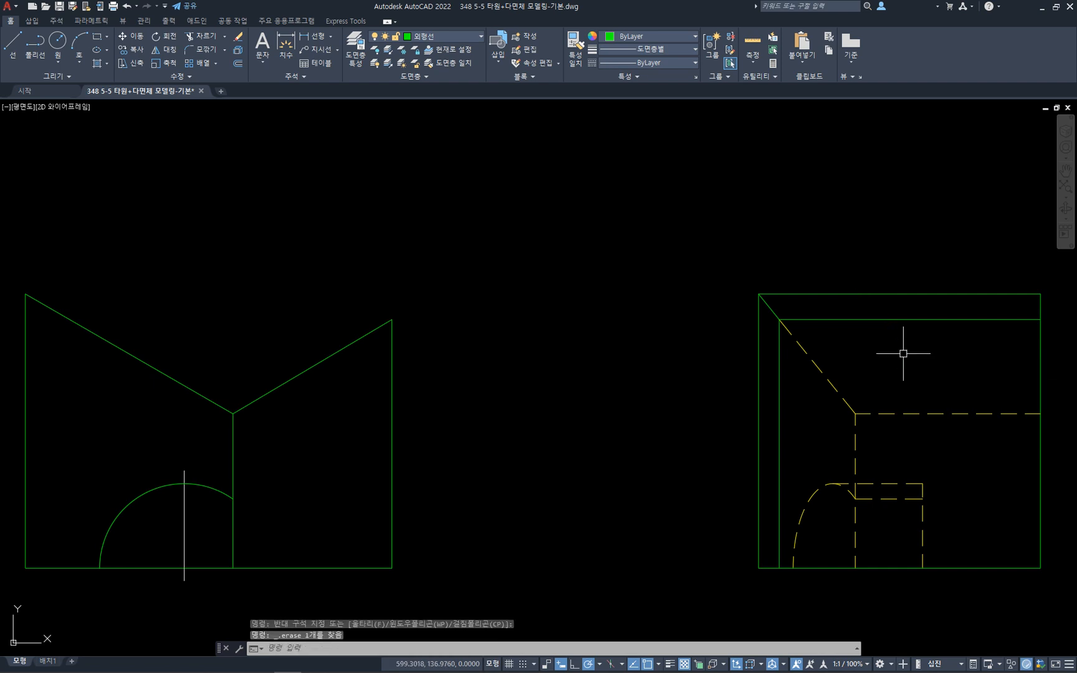
- Offset the short solid diagonal edge at the side view's upper-left corner by 32 toward the upper right
type("o")
key("Return")
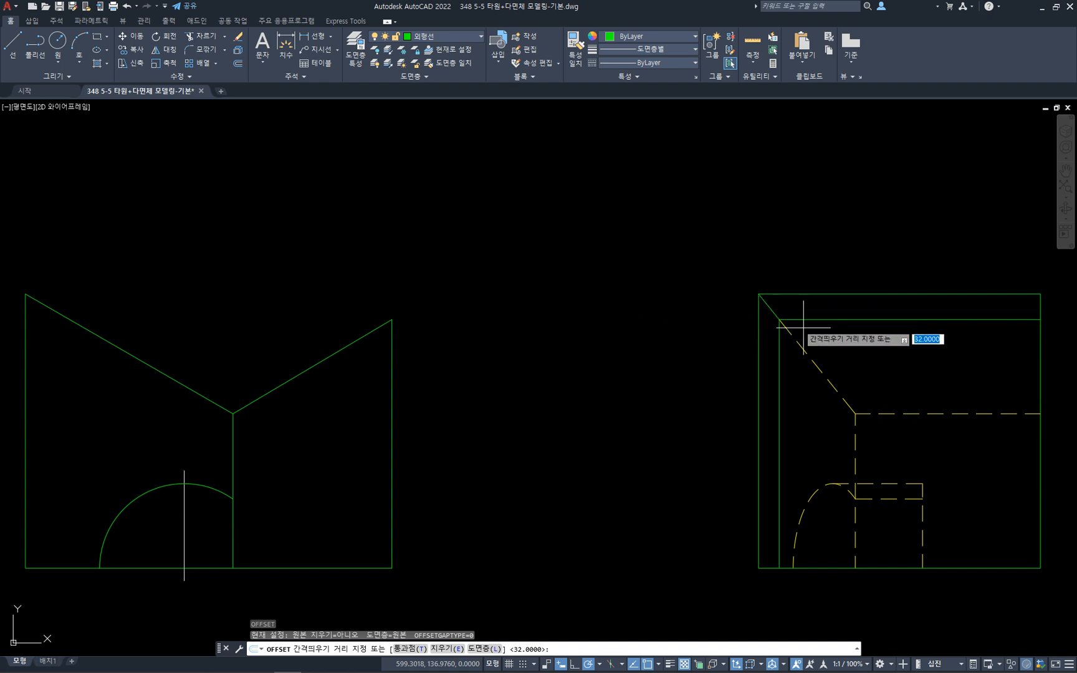
type("32")
key("Return")
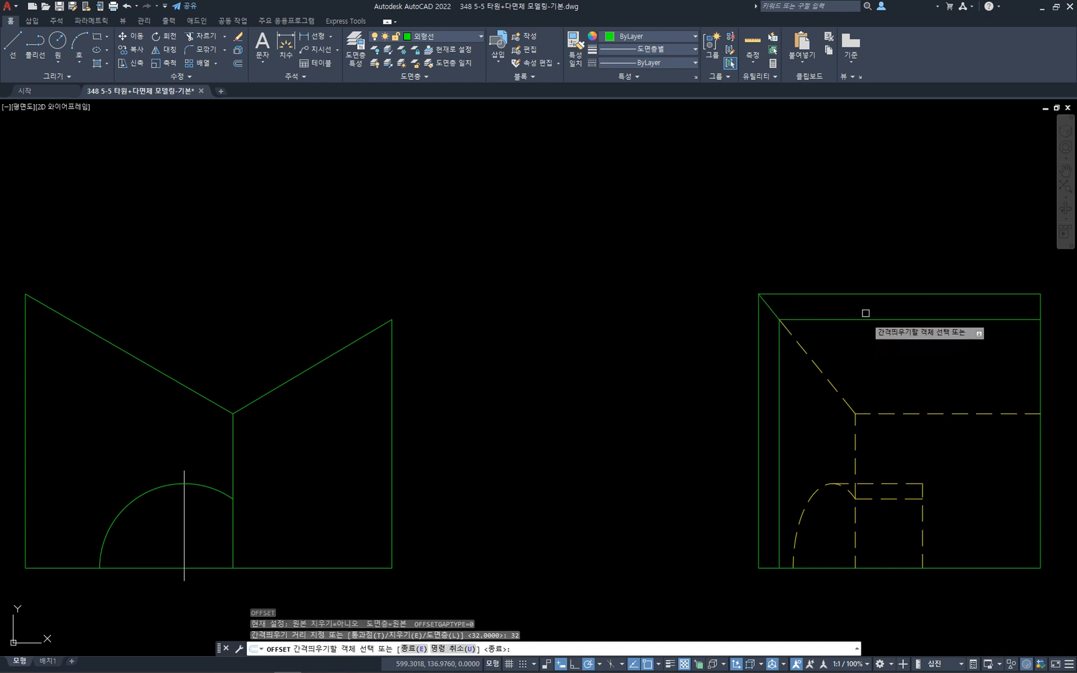
left_click(769, 306)
left_click(830, 258)
key("Escape")
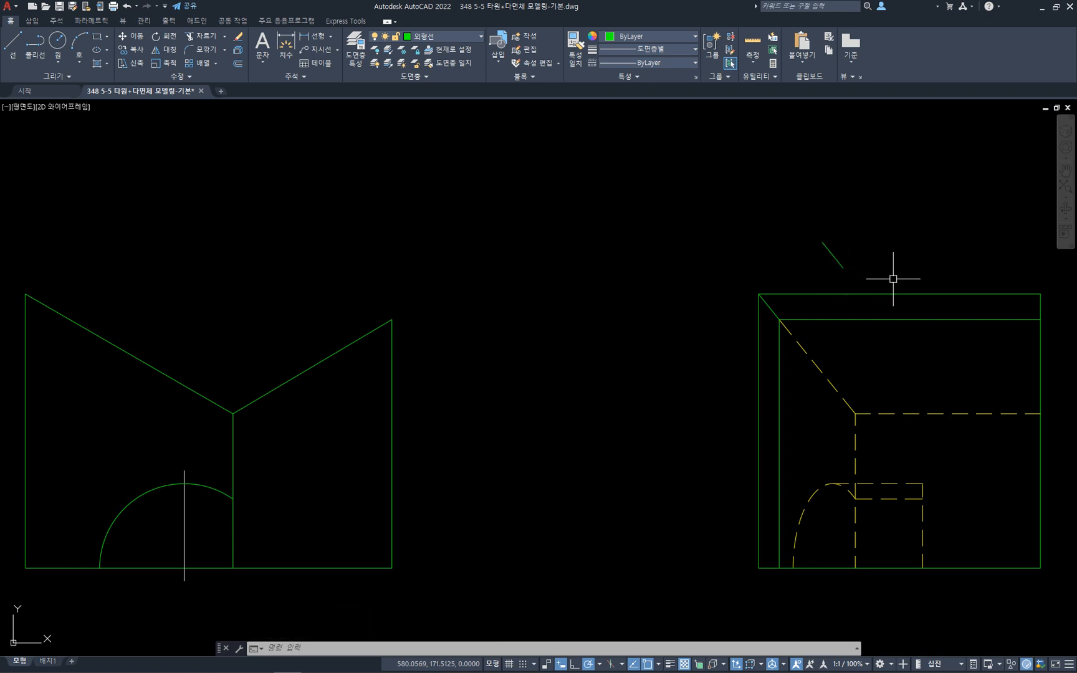
- Fillet the offset diagonal with zero radius to the side view's outer vertical edge and top edge, using the Multiple option
type("f")
key("Return")
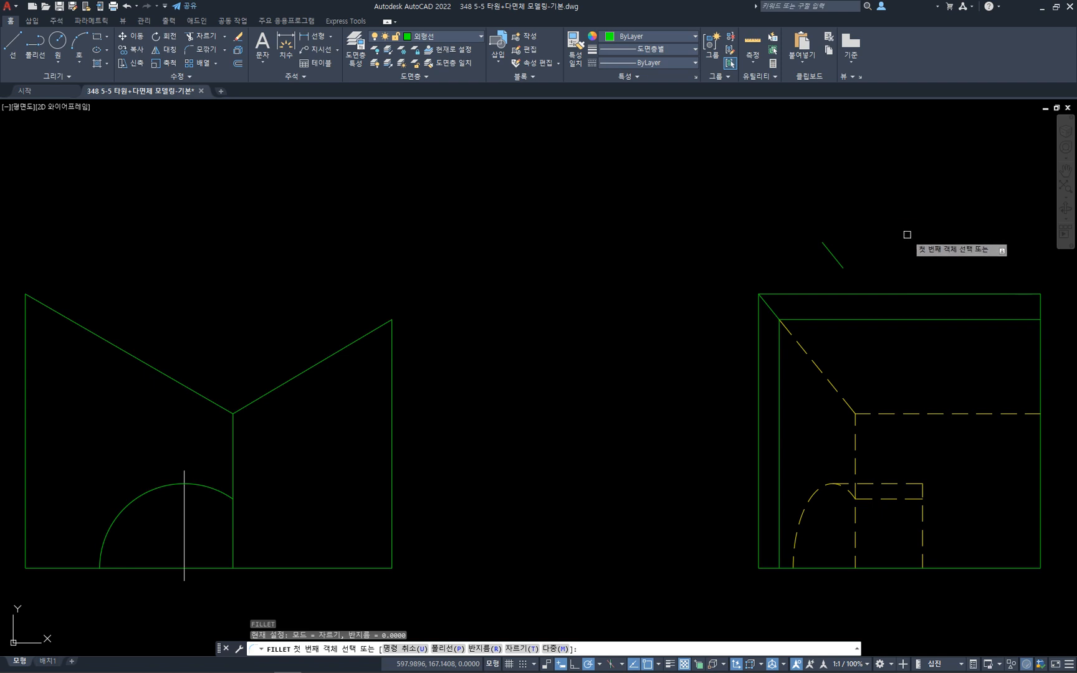
type("m")
key("Return")
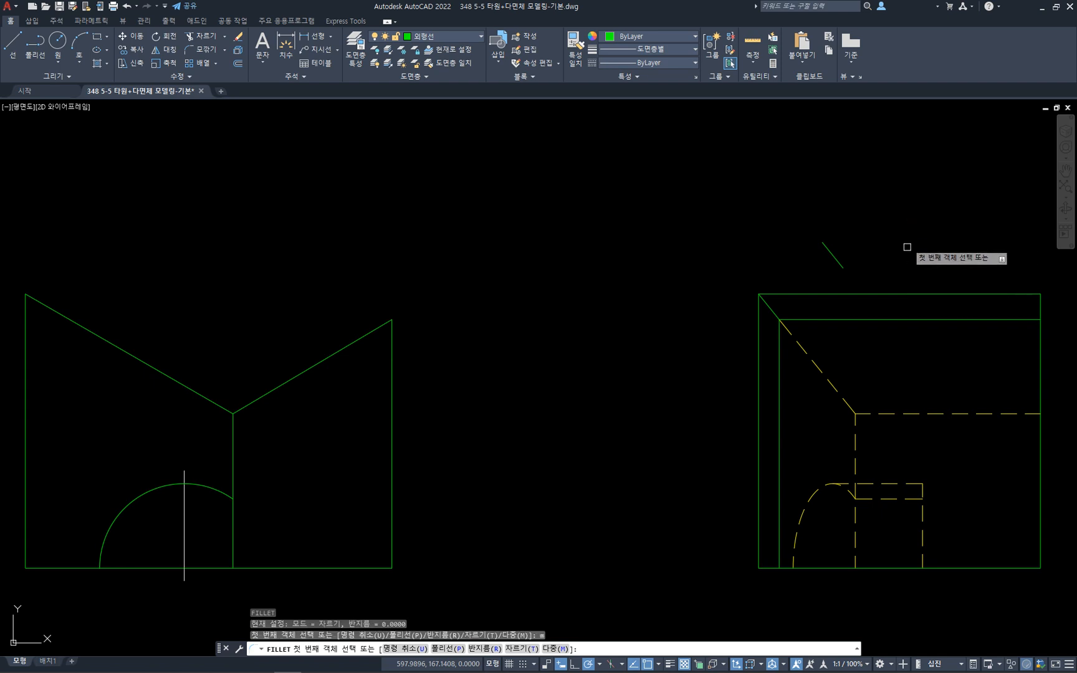
left_click(836, 262)
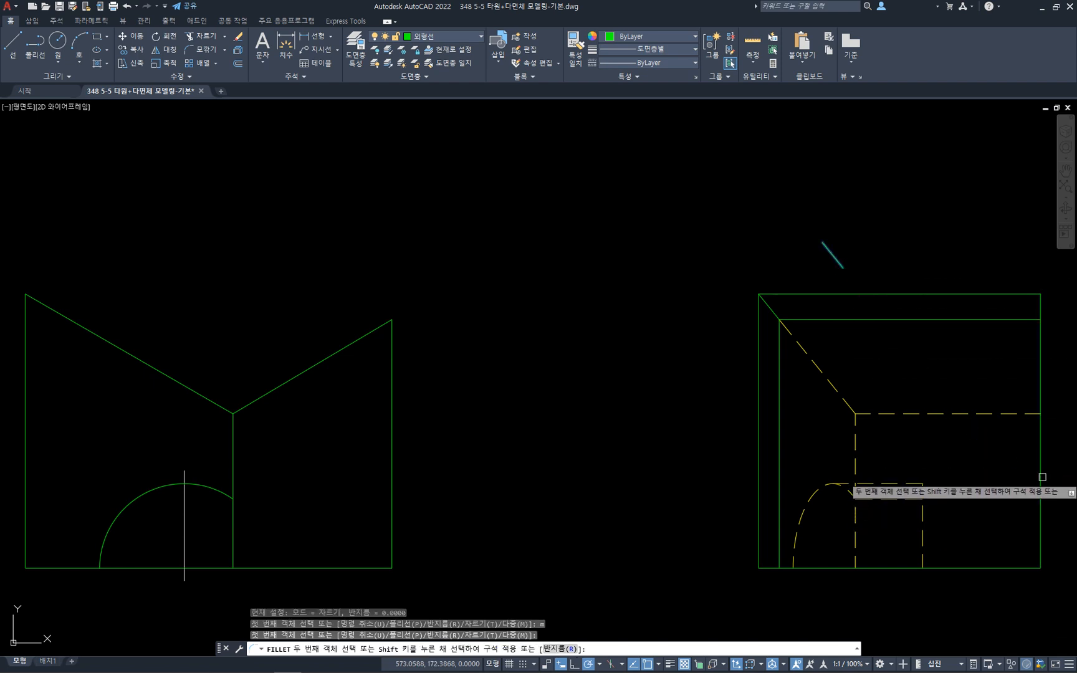
left_click(1041, 532)
left_click(872, 305)
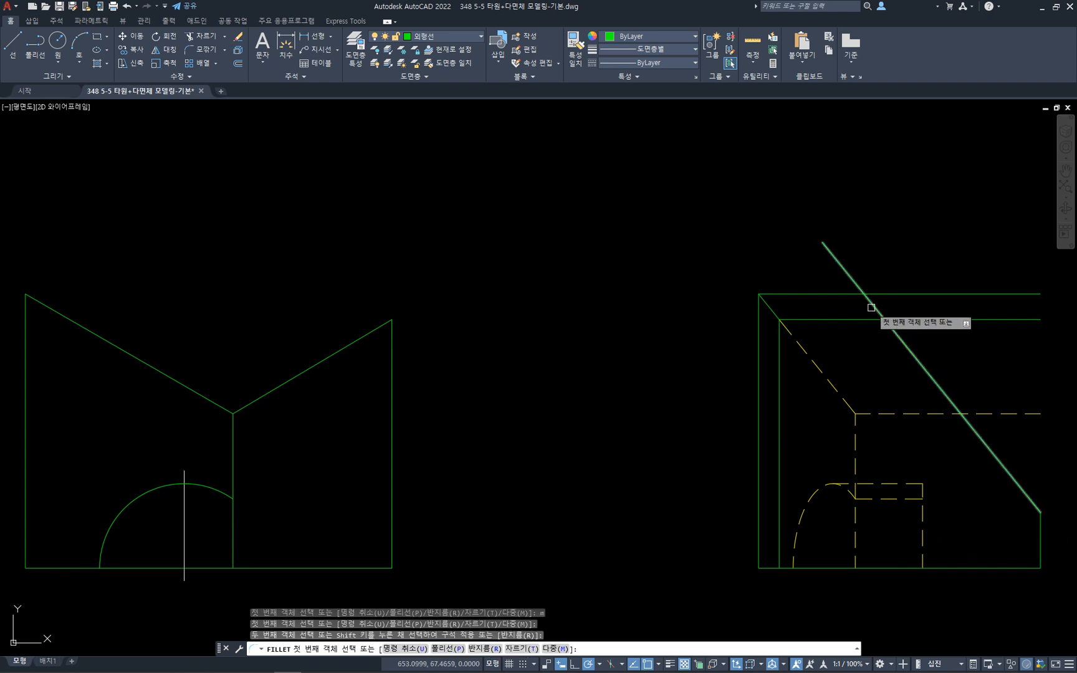
left_click(844, 298)
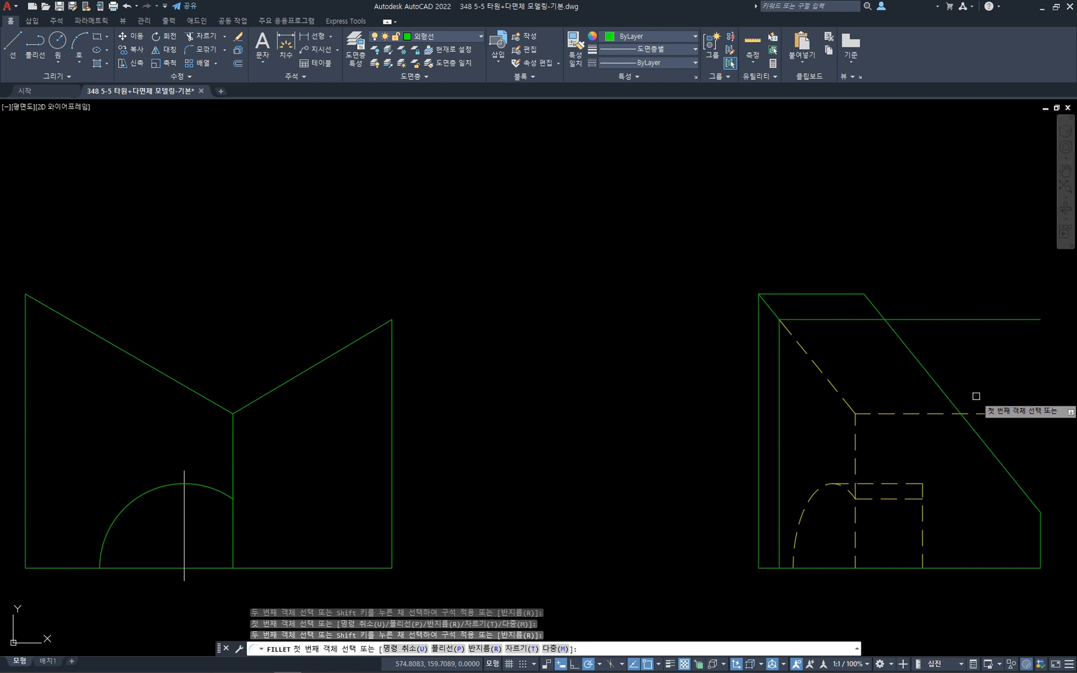
key("Escape")
- Try trimming the side view's inner and dashed horizontal lines at the diagonal, and undo that trim and the corner fillets
type("tr")
key("Return")
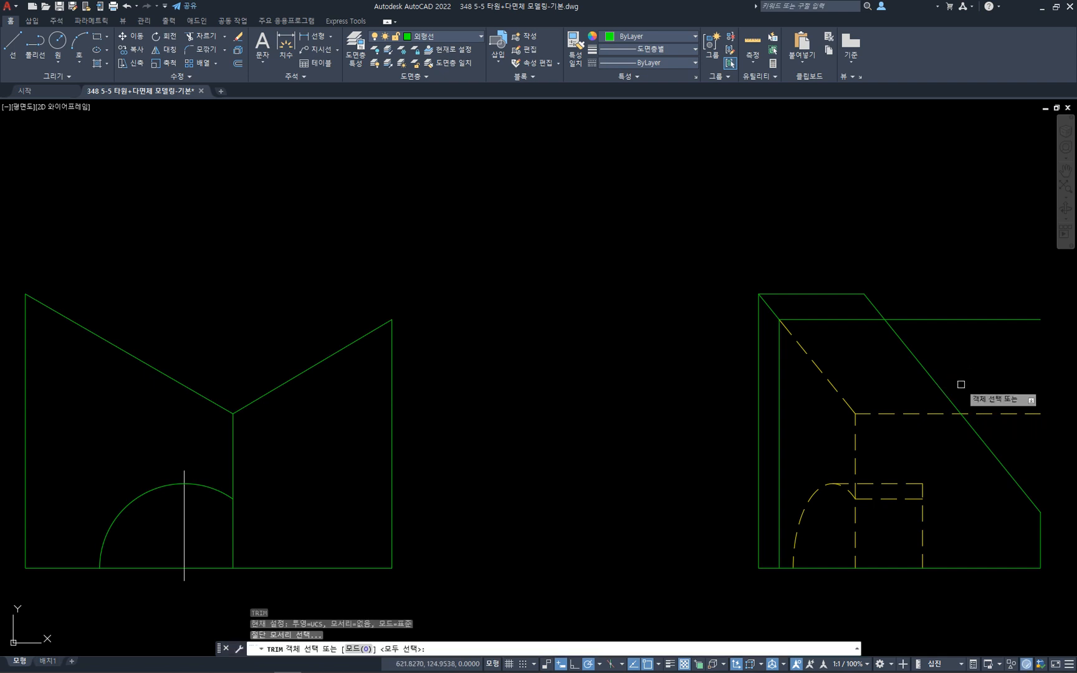
left_click(960, 385)
left_click(925, 366)
key("Return")
left_click(1035, 428)
left_click(990, 325)
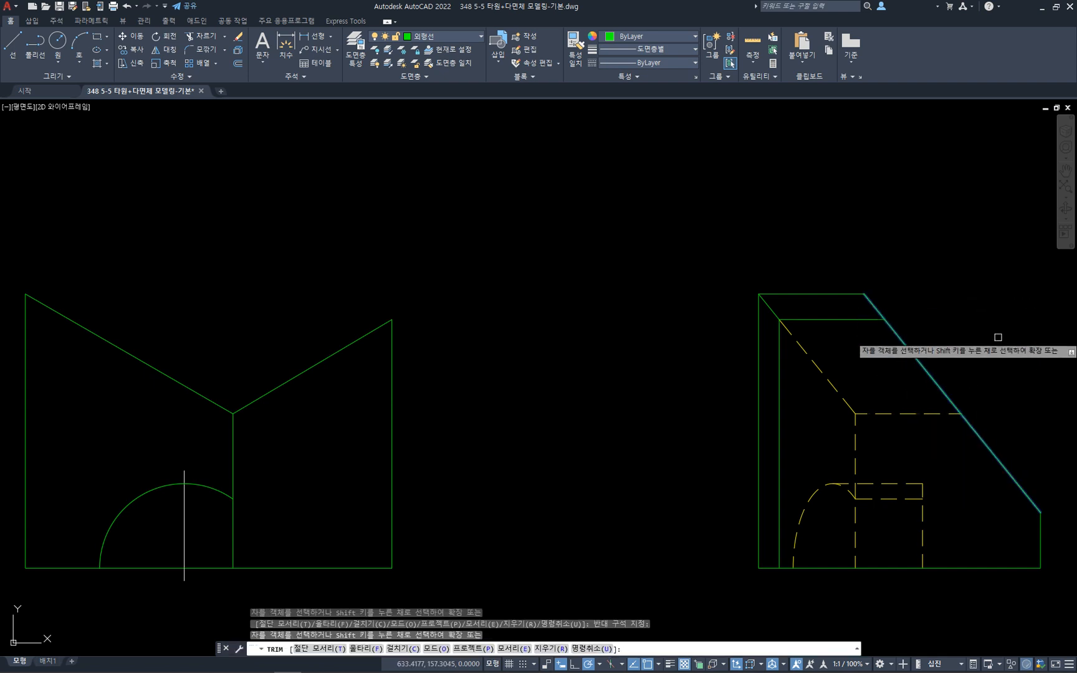
key("Escape")
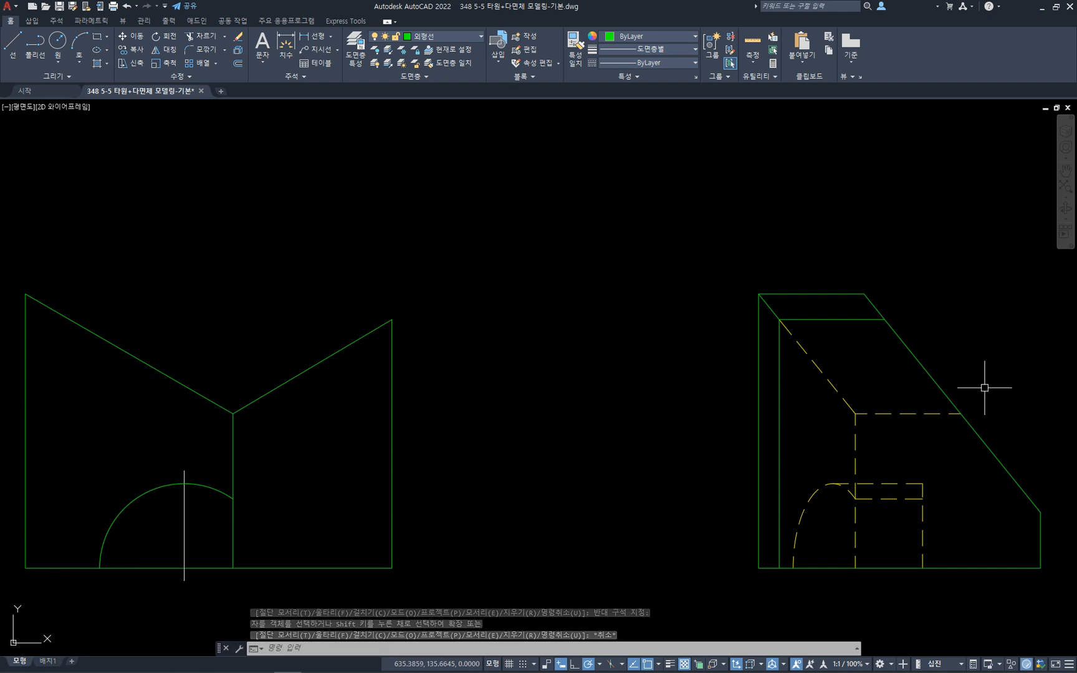
key("ctrl+z")
key("ctrl+z")
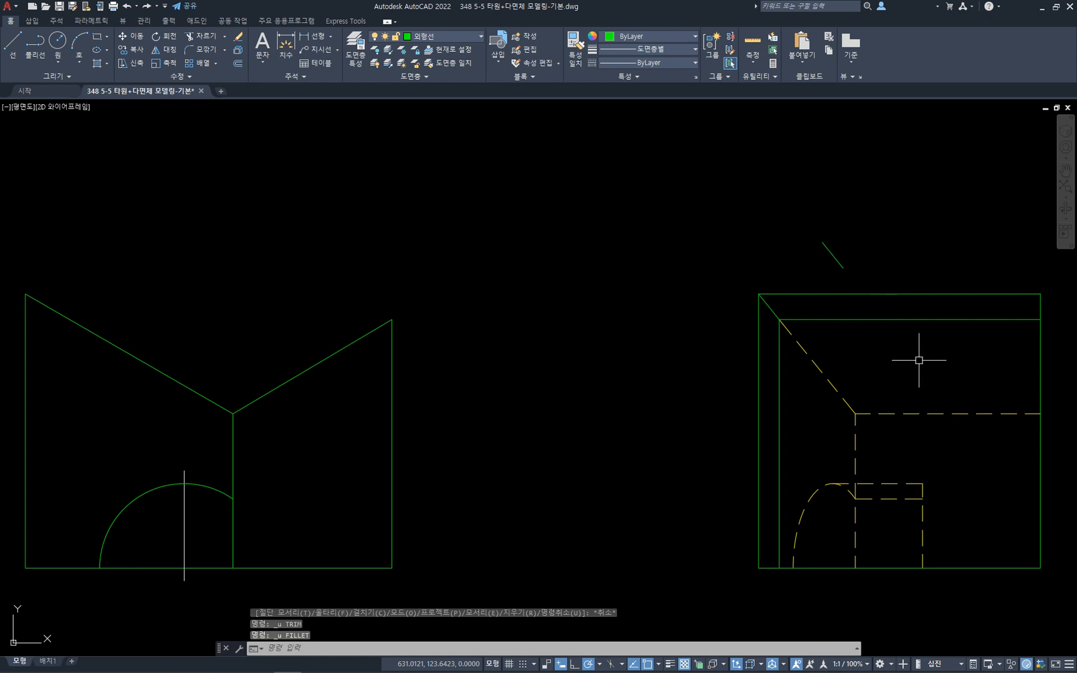
- Extend the short offset diagonal down to the side view's outer vertical edge
type("ex")
key("Return")
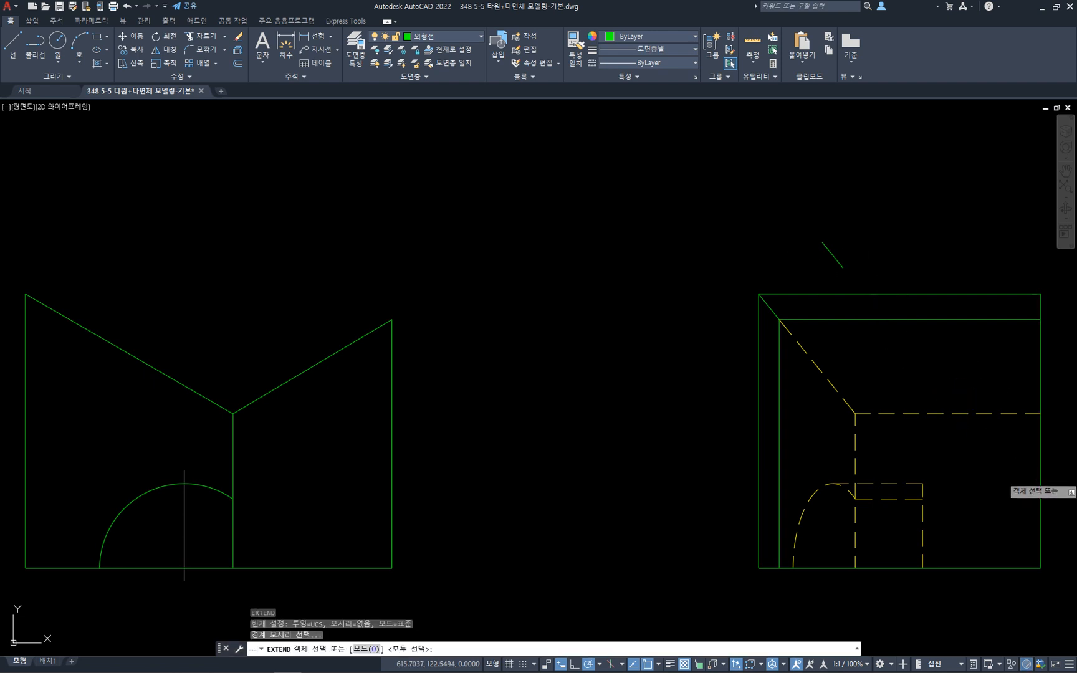
left_click(1040, 473)
key("Return")
key("Escape")
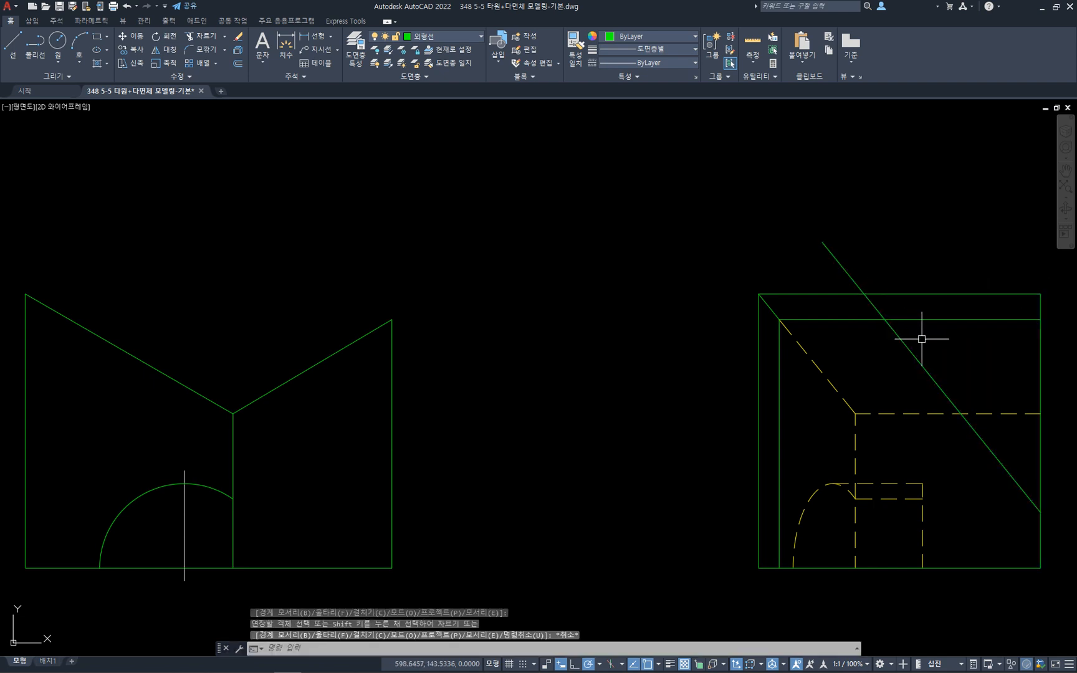
- Trim the diagonal above the side view's top edge, and all horizontal and vertical lines outside the diagonal cut
type("tr")
key("Return")
left_click(894, 303)
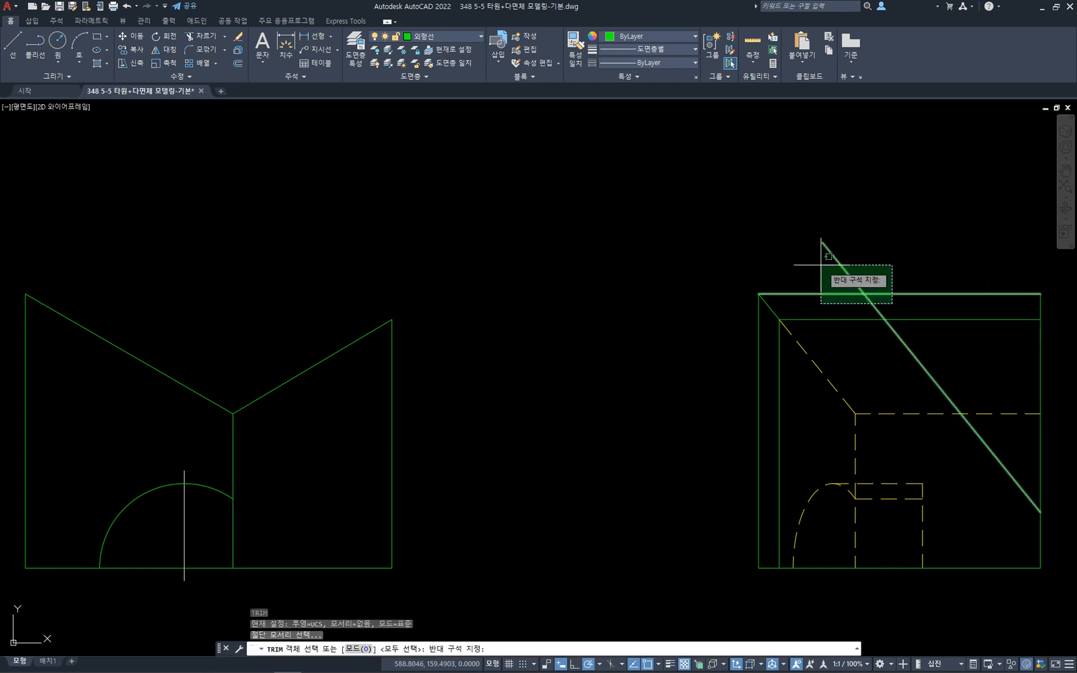
left_click(821, 265)
key("Return")
left_click(855, 277)
left_click(890, 294)
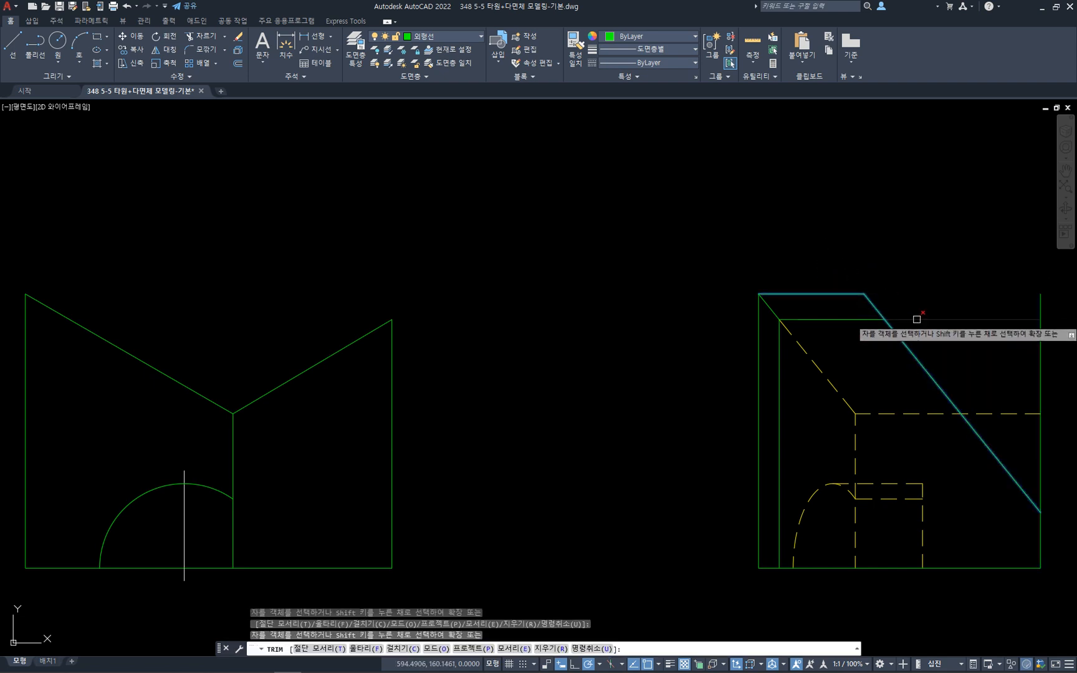
left_click(919, 319)
left_click(996, 413)
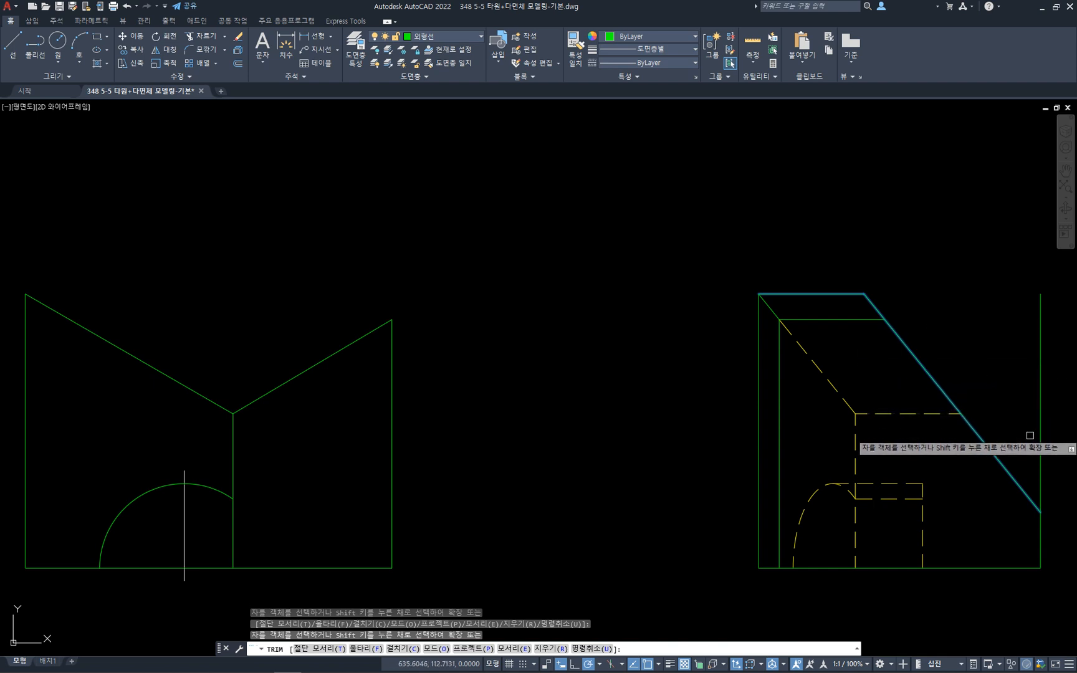
left_click(1021, 415)
key("Escape")
key("Escape")
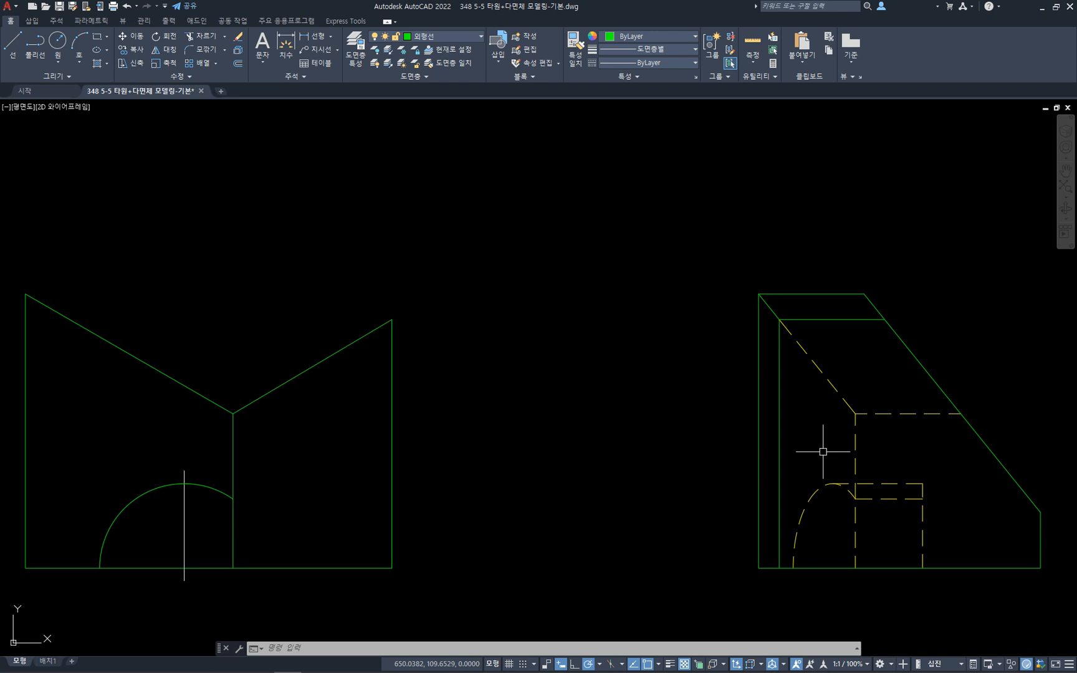
left_click(924, 374)
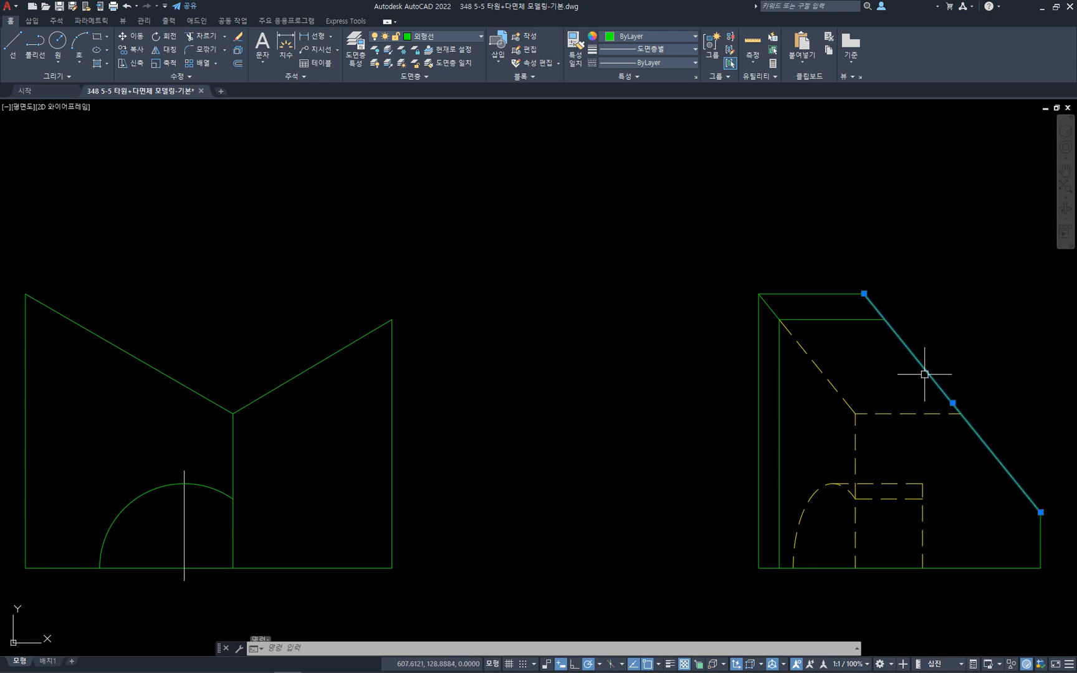
key("Escape")
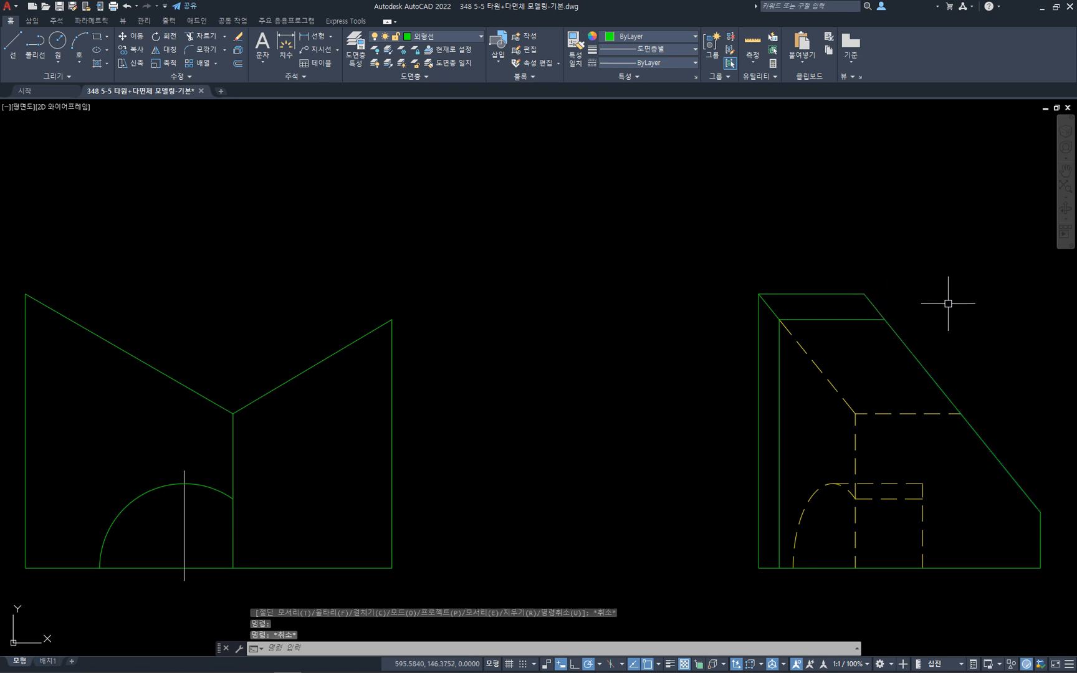
left_click(961, 366)
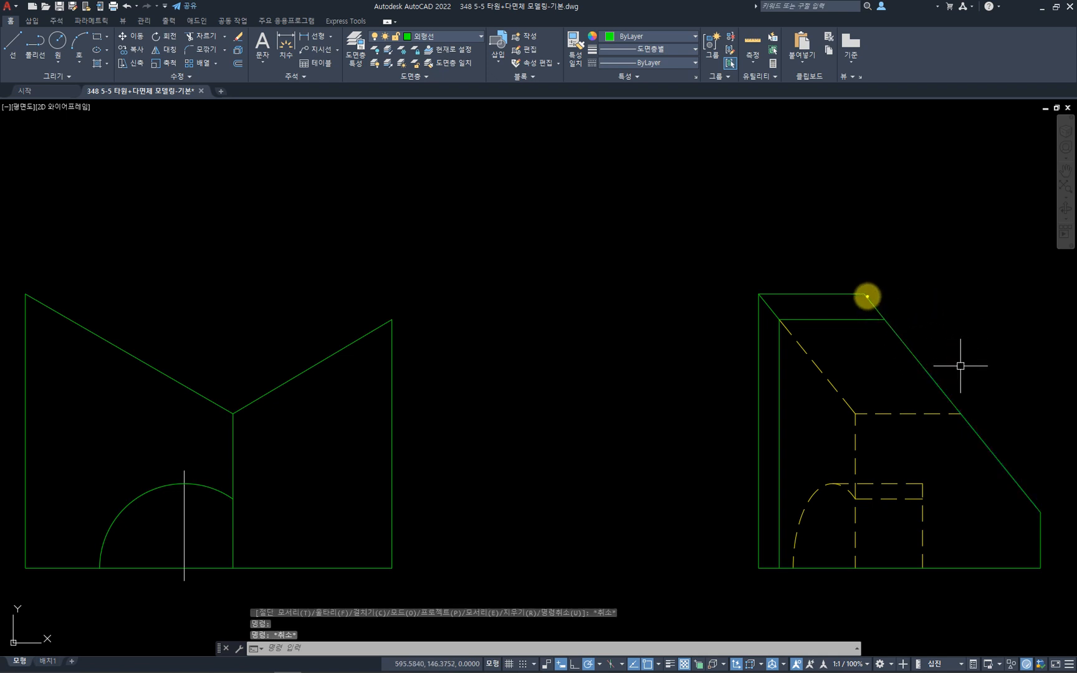
mouse_move(867, 298)
left_mouse_down()
mouse_move(856, 296)
mouse_move(889, 283)
mouse_move(883, 320)
mouse_move(907, 305)
mouse_move(937, 316)
left_mouse_up()
mouse_move(962, 414)
left_mouse_down()
mouse_move(977, 416)
mouse_move(977, 402)
mouse_move(996, 413)
left_mouse_up()
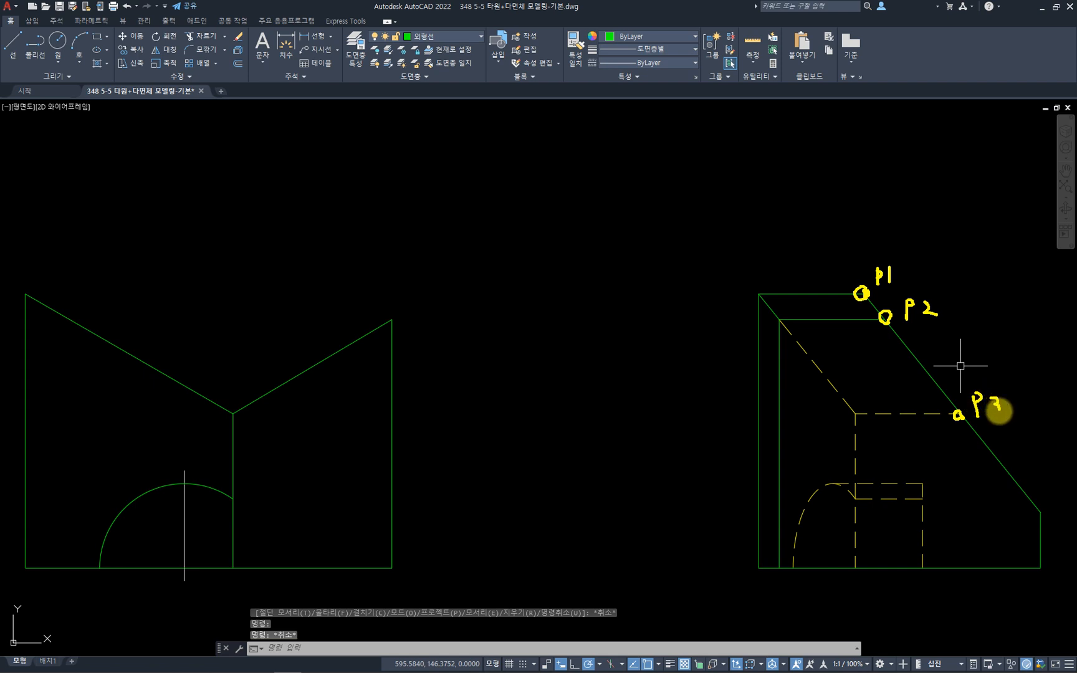
mouse_move(1044, 508)
left_mouse_down()
mouse_move(1049, 474)
mouse_move(1060, 494)
left_mouse_up()
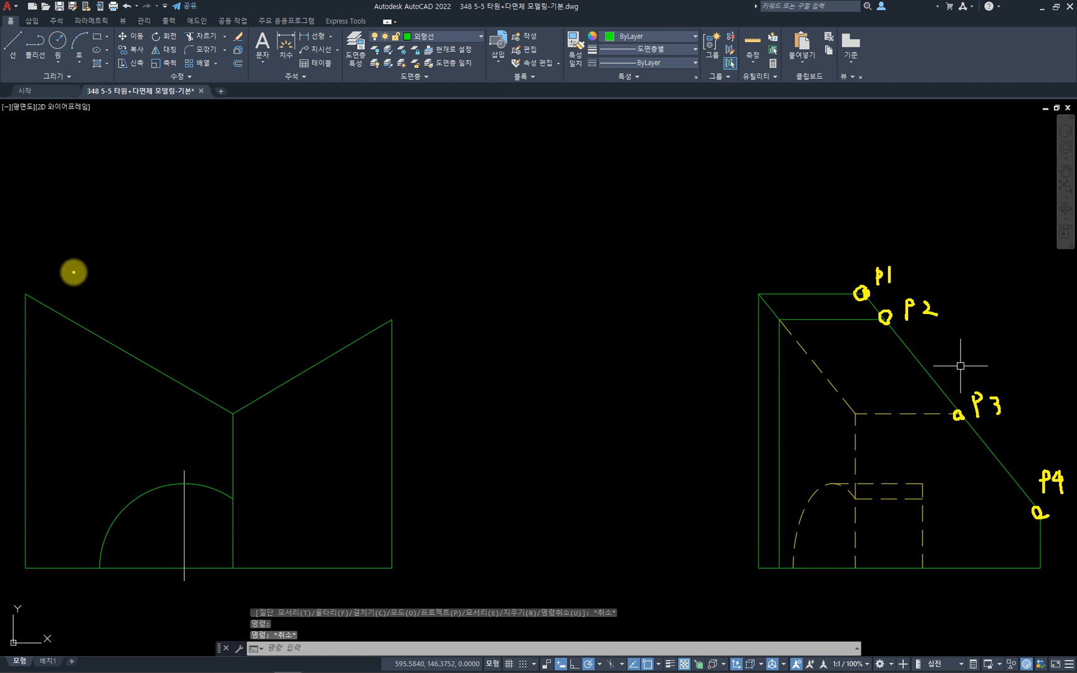
mouse_move(27, 300)
left_mouse_down()
mouse_move(29, 288)
mouse_move(27, 298)
left_mouse_up()
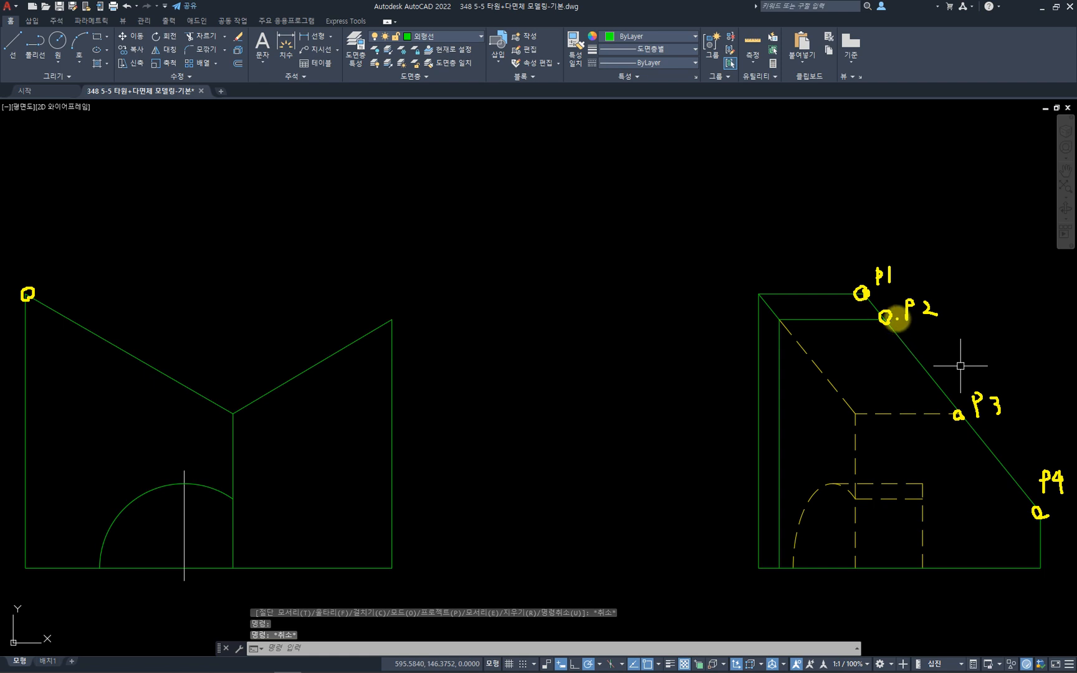
mouse_move(397, 322)
left_mouse_down()
mouse_move(382, 310)
mouse_move(395, 325)
left_mouse_up()
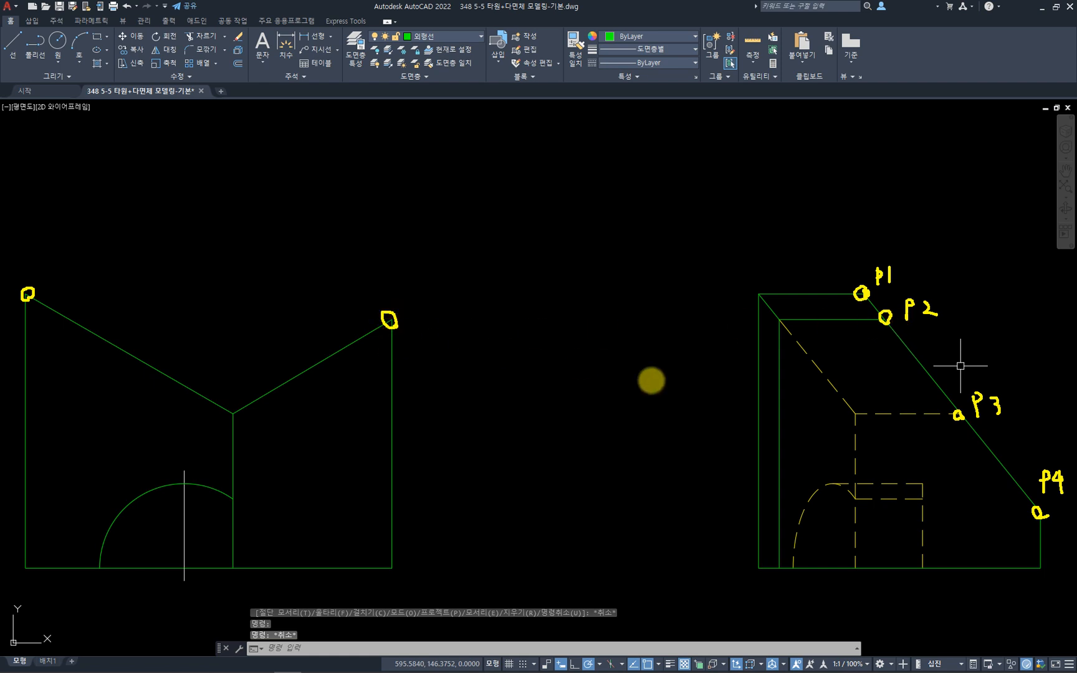
mouse_move(238, 422)
left_mouse_down()
mouse_move(226, 409)
mouse_move(240, 414)
left_mouse_up()
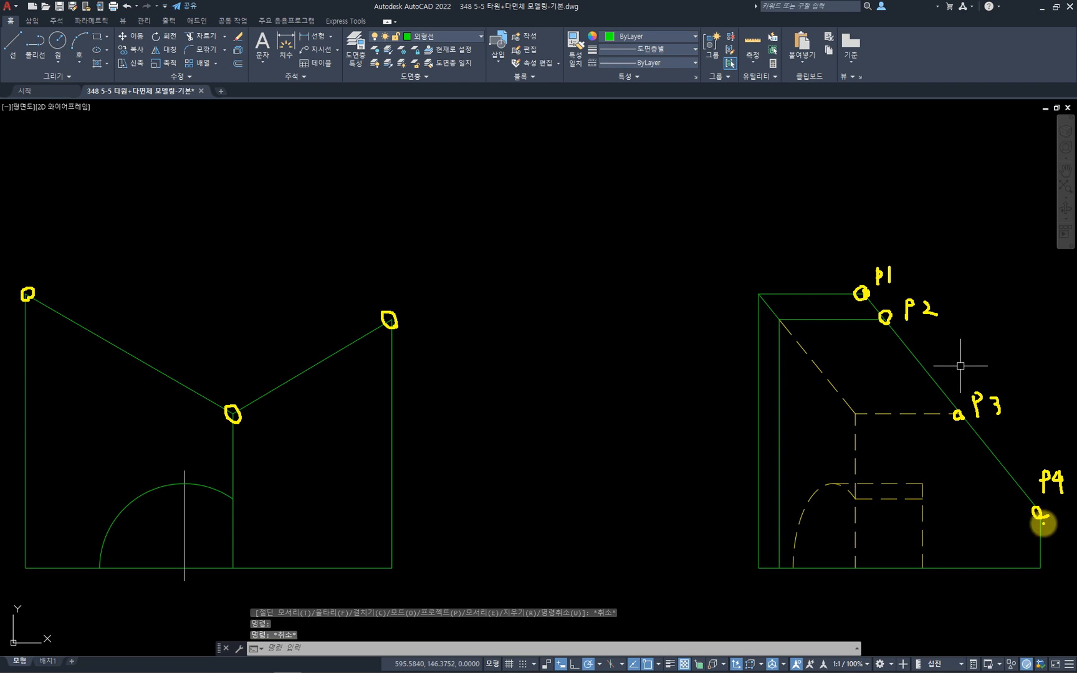
key("Escape")
- Draw a horizontal projection line from the lower end of the side view's diagonal cut to the front view's far vertical edge
type("l")
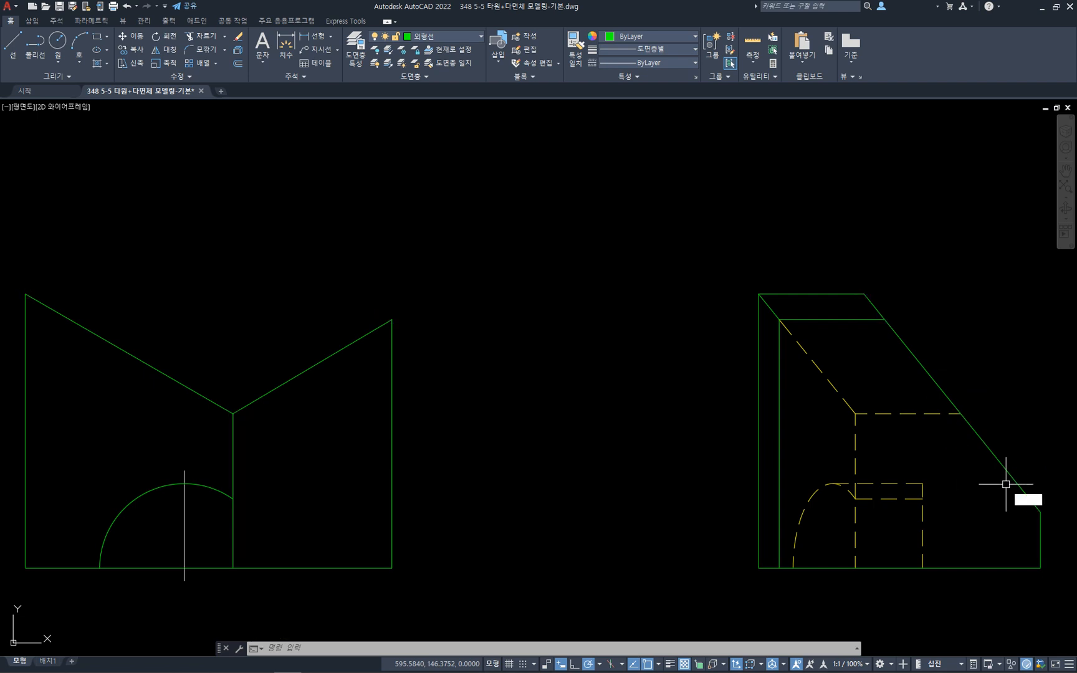
key("Return")
left_click(1039, 512)
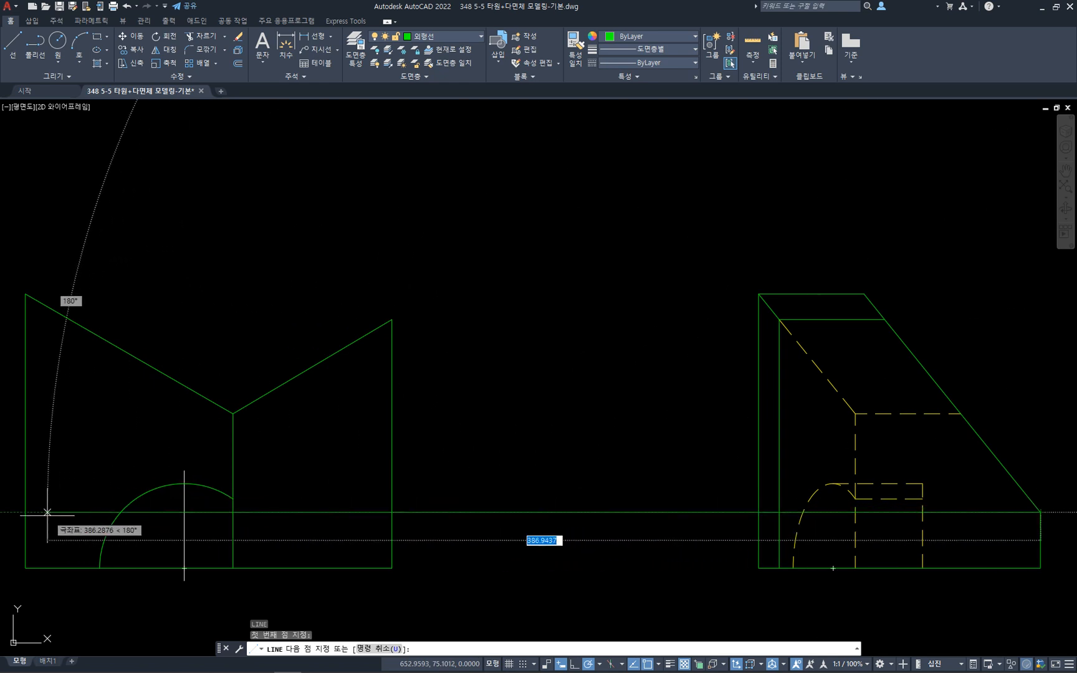
left_click(26, 512)
key("Escape")
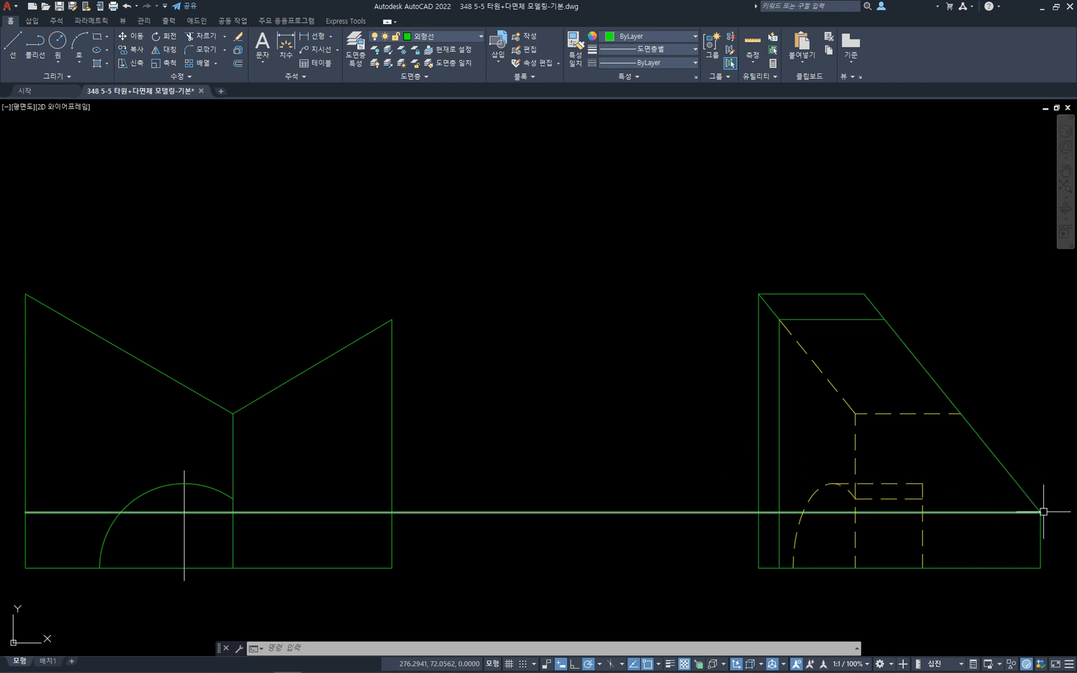
left_click(461, 525)
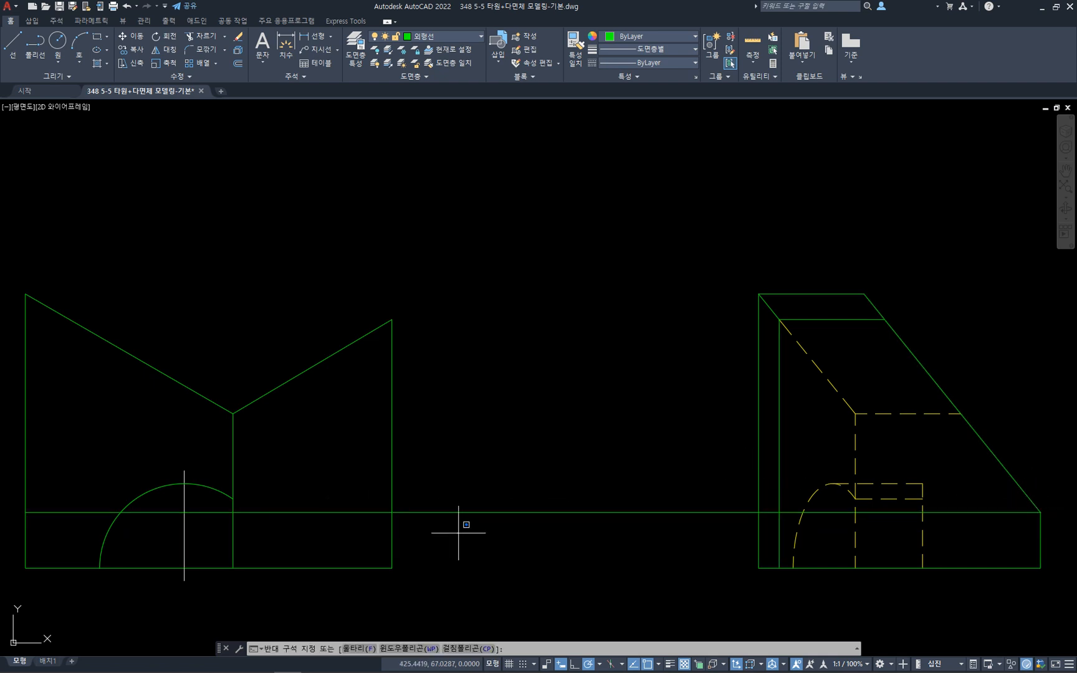
left_click(433, 483)
key("Escape")
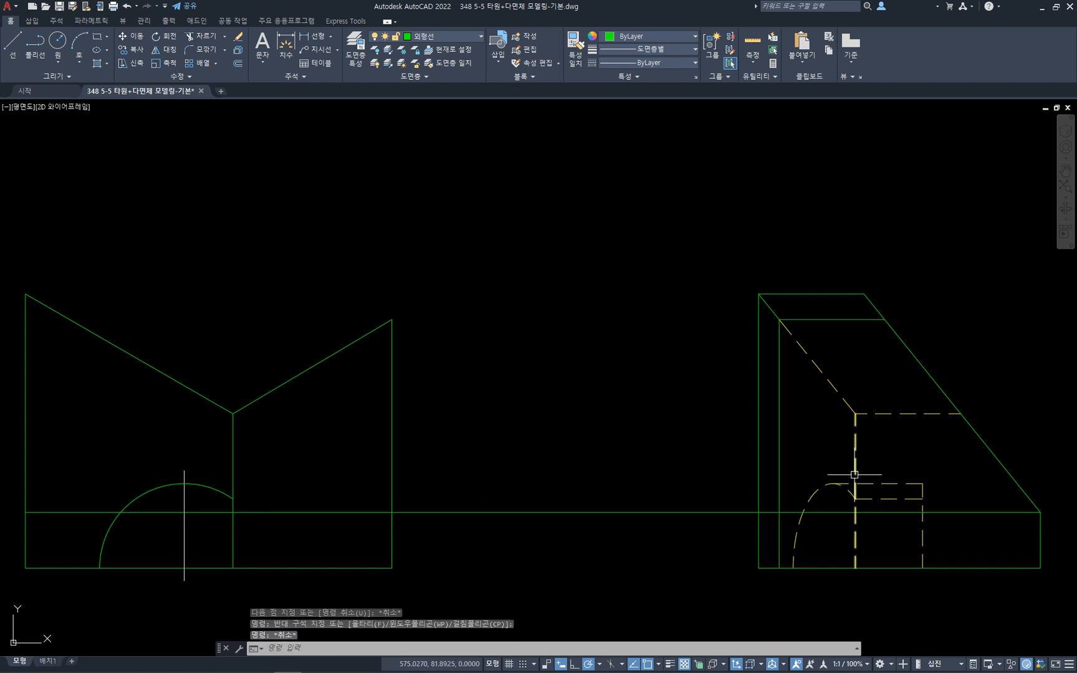
- Match the horizontal projection line to the side view's vertical dashed hidden line
mouse_move(854, 475)
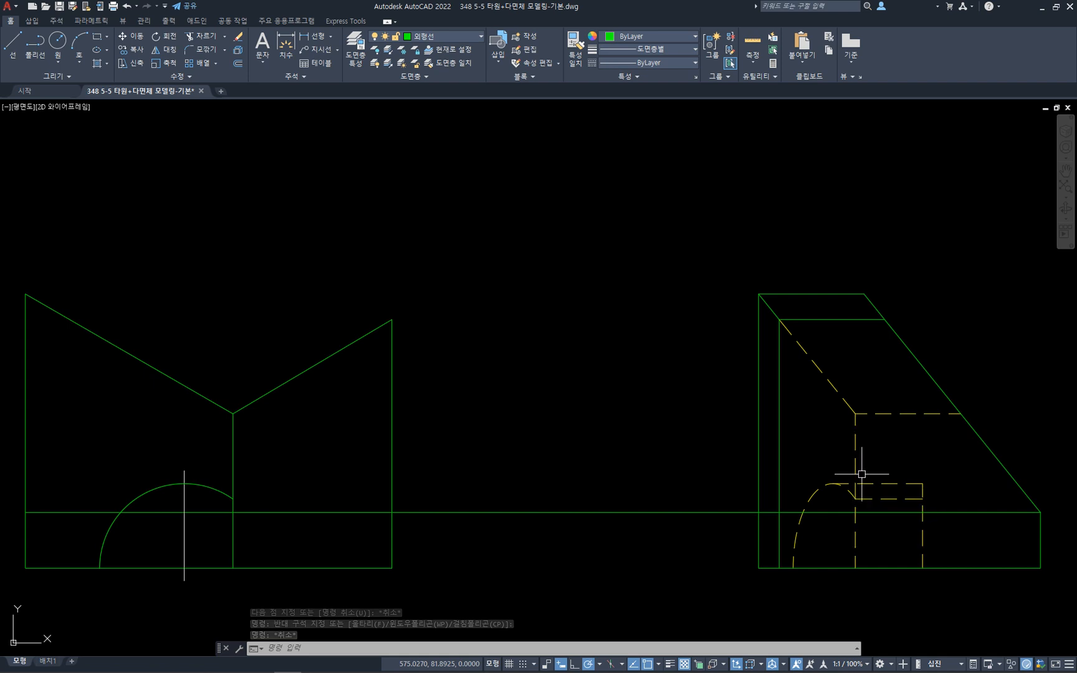
type("ma")
key("Return")
left_click(856, 473)
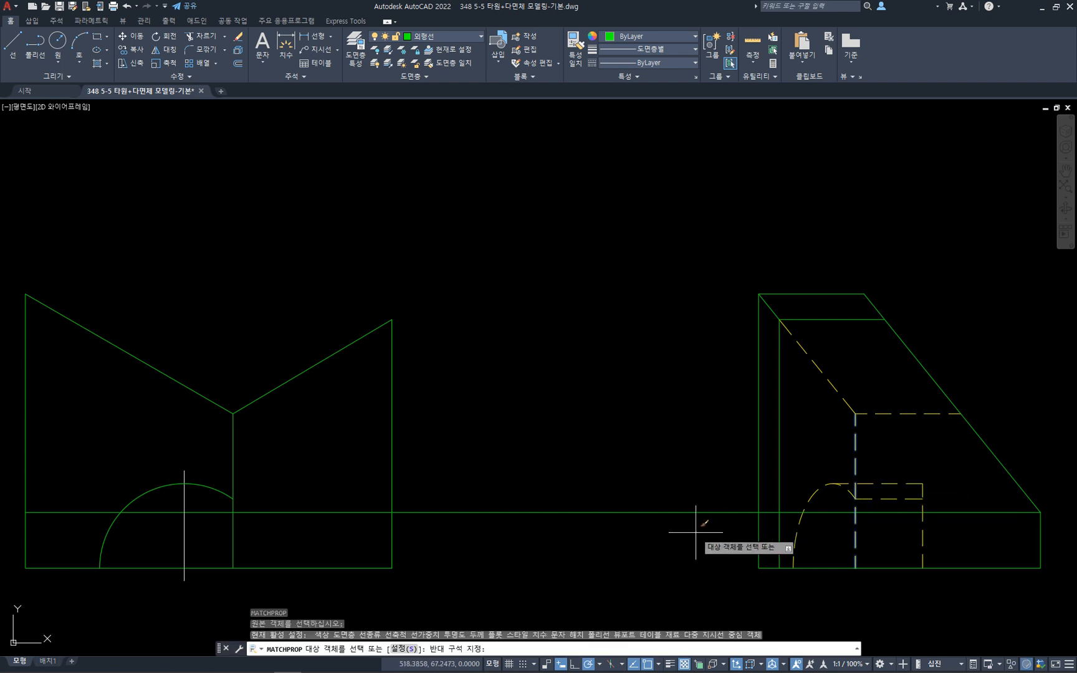
left_click(692, 512)
key("Escape")
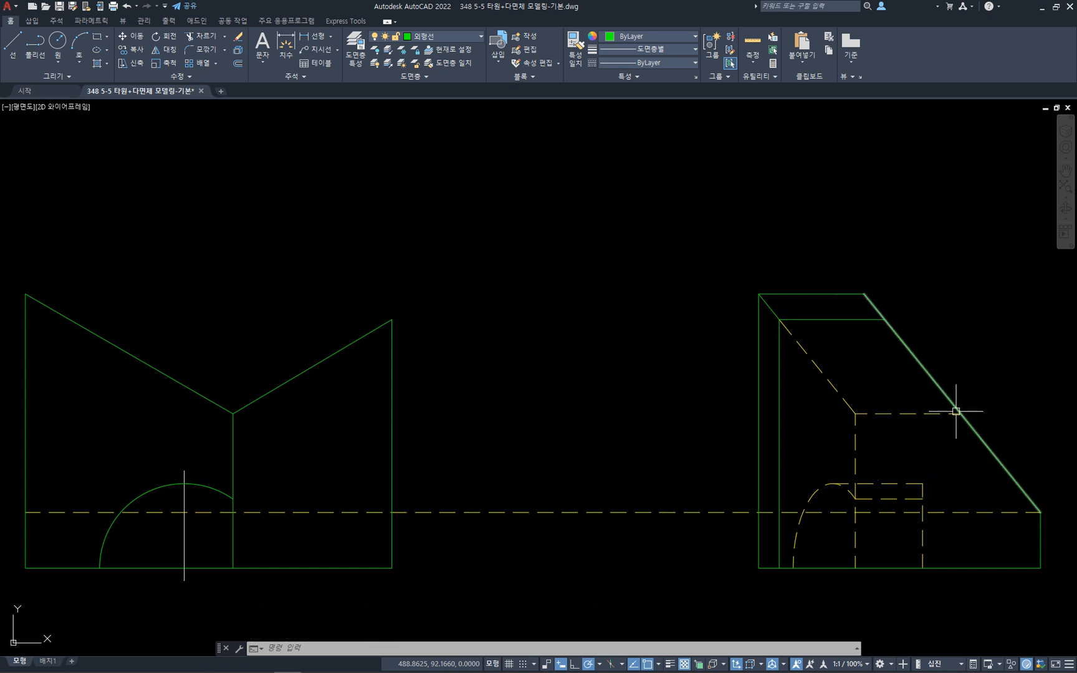
- Examine how the side view's outer vertical edge below the diagonal cut corresponds to the top view's back edge
mouse_move(966, 415)
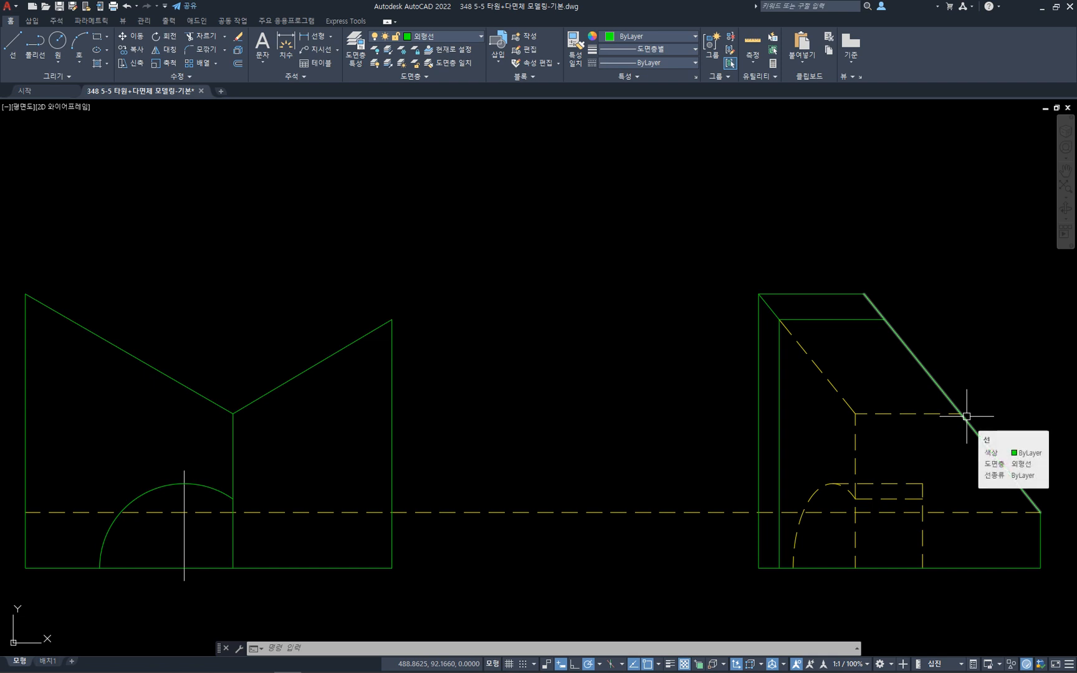
left_click(1039, 523)
left_click(1032, 528)
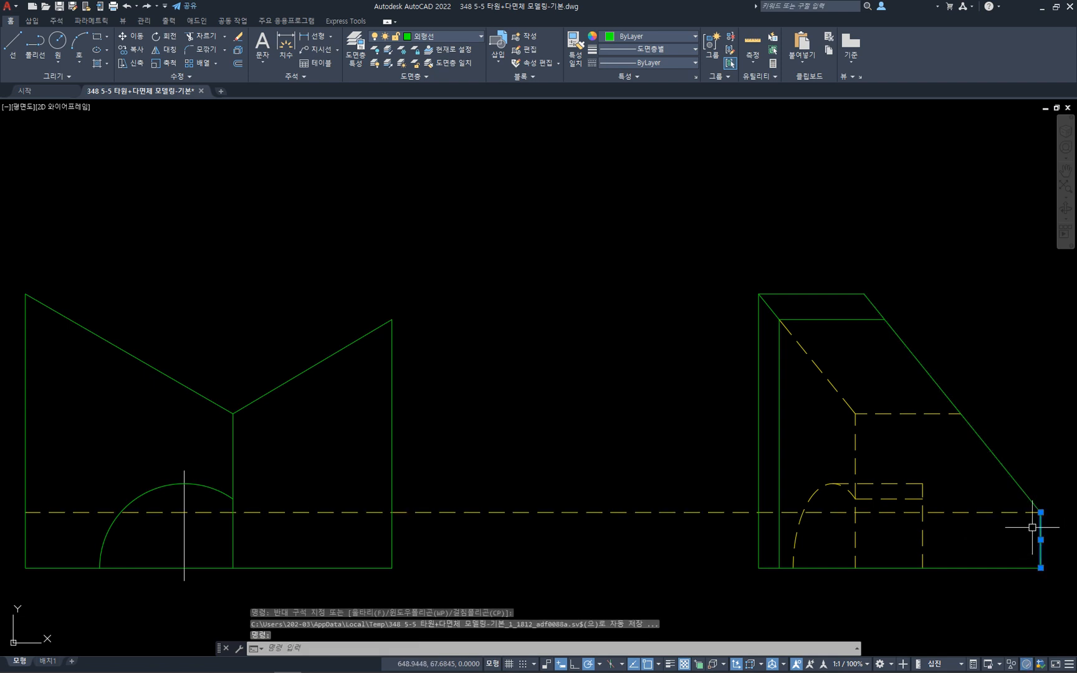
scroll(1028, 523, "down", 4)
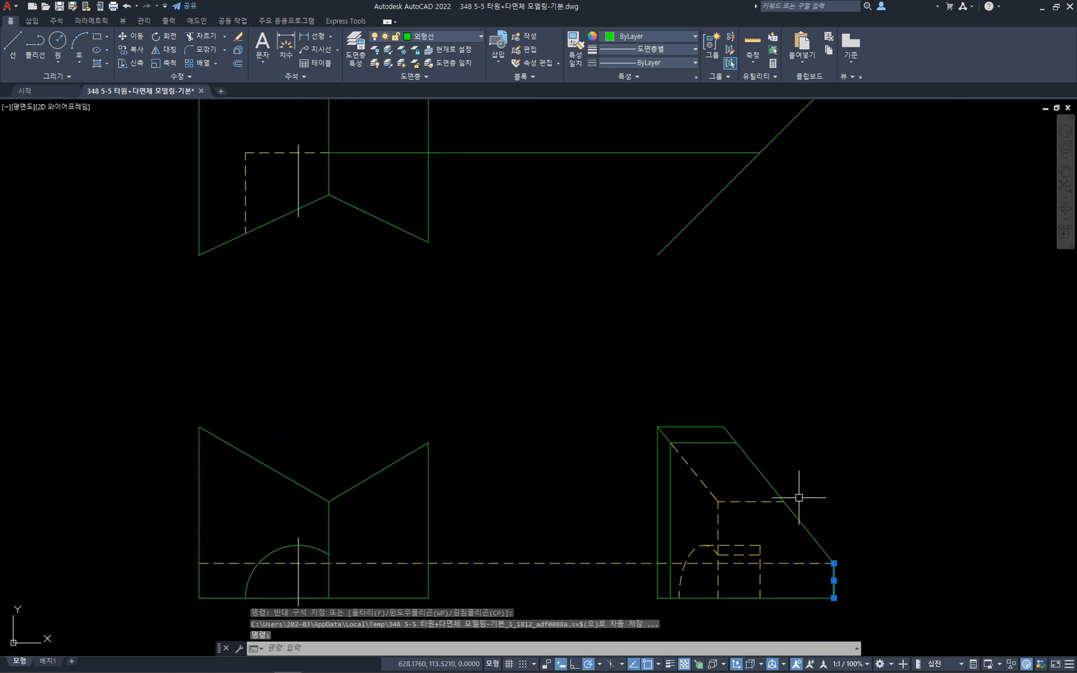
middle_click_drag(805, 474, 731, 458)
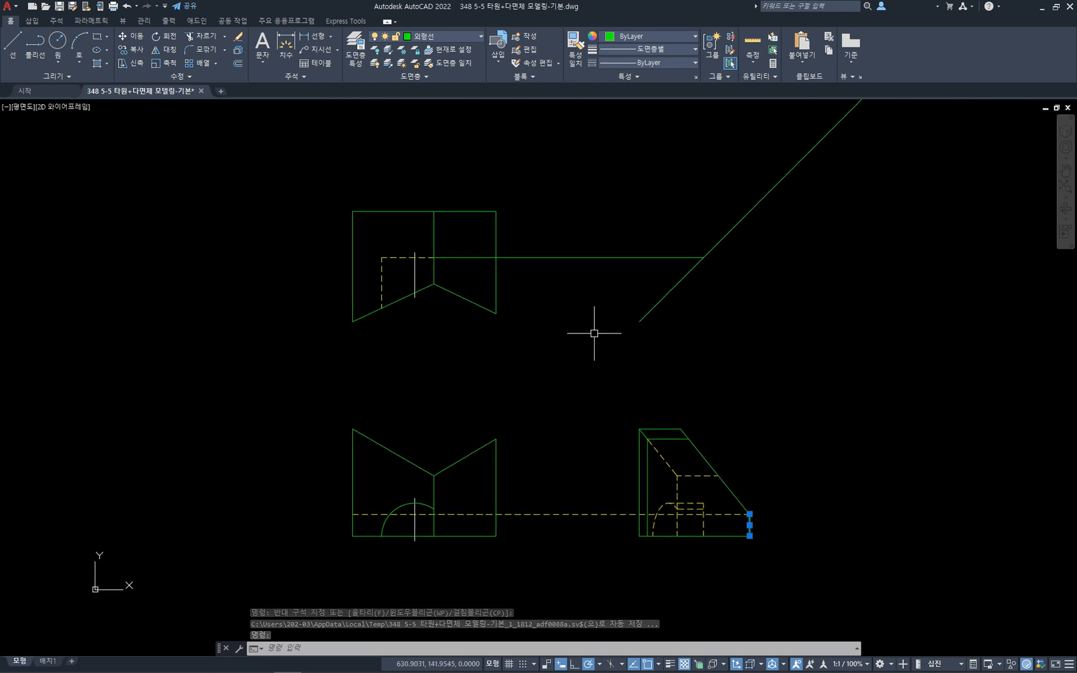
left_click(467, 213)
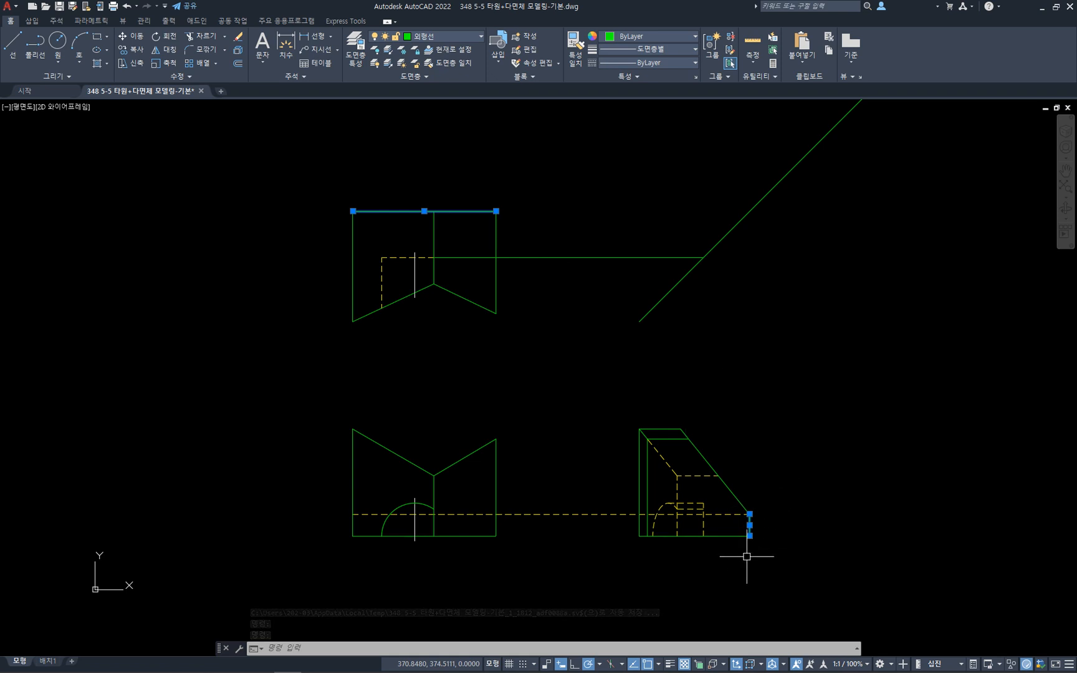
left_click(463, 221)
left_click(451, 198)
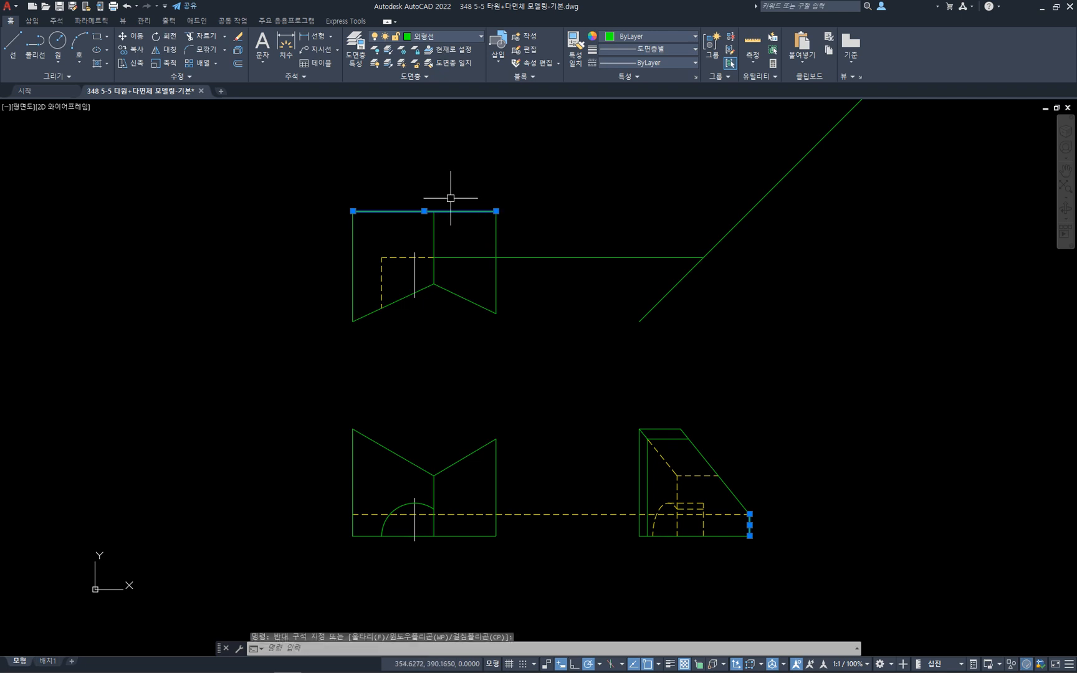
left_click(469, 234)
left_click(458, 201)
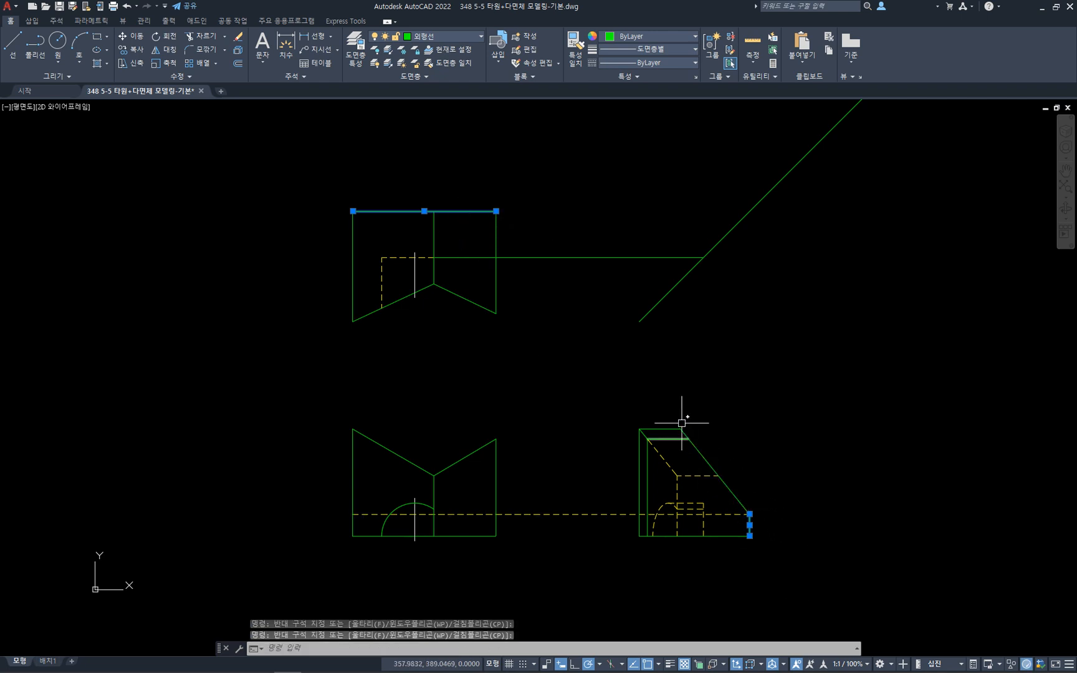
key("Escape")
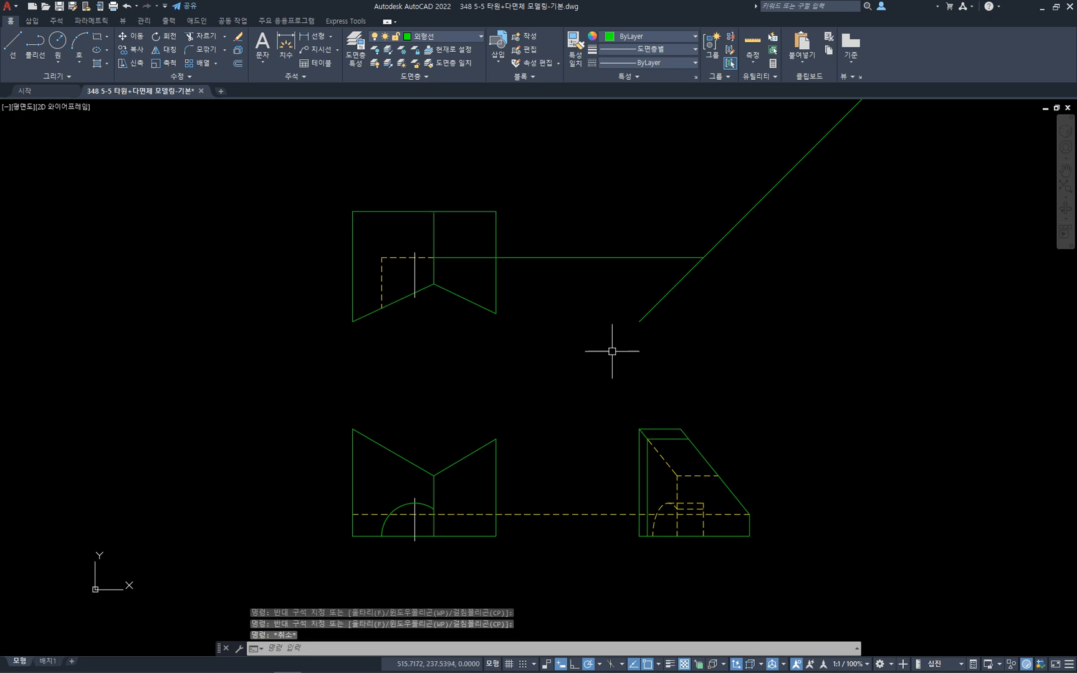
- Erase the leftover horizontal projection line between the top view's middle line and the diagonal miter line
left_click(605, 285)
left_click(577, 231)
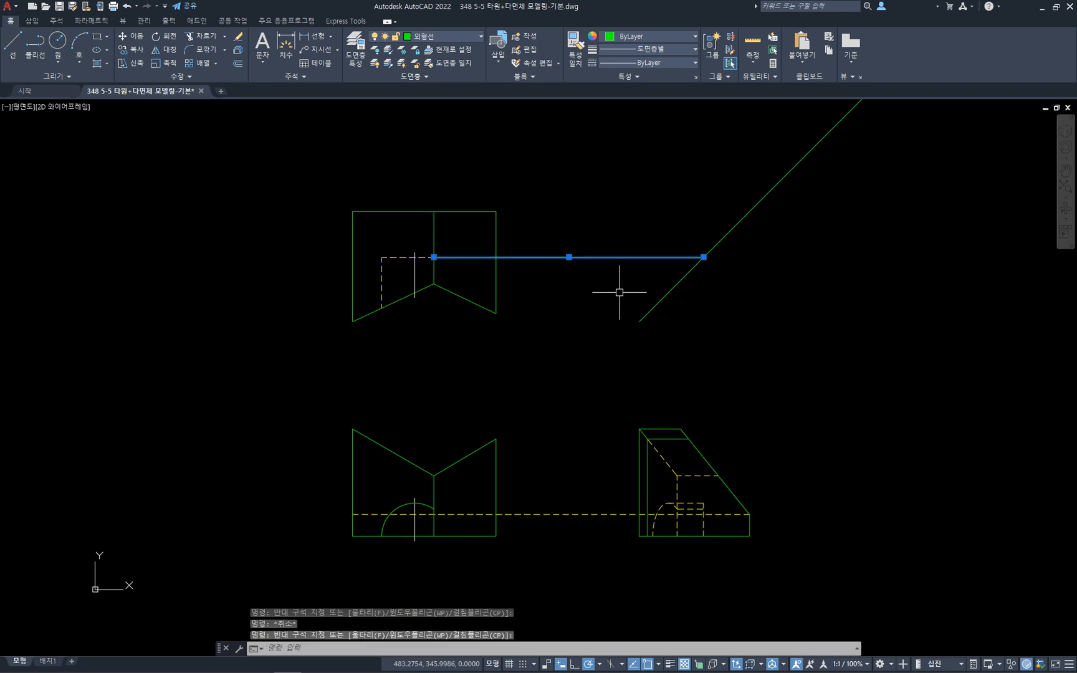
key("Delete")
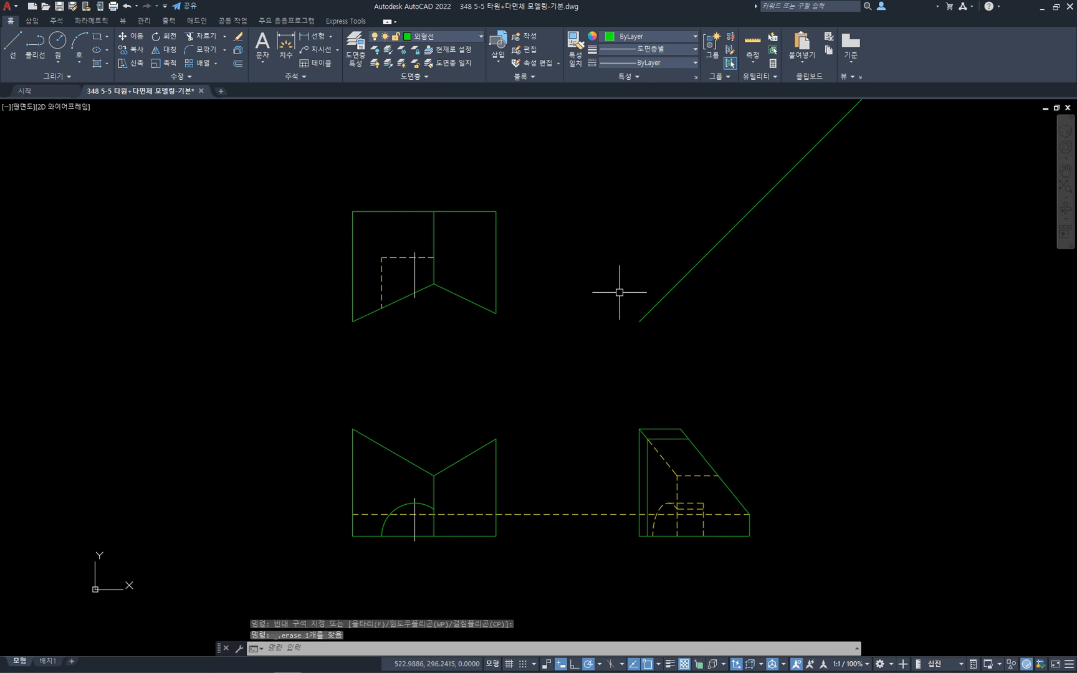
key("Escape")
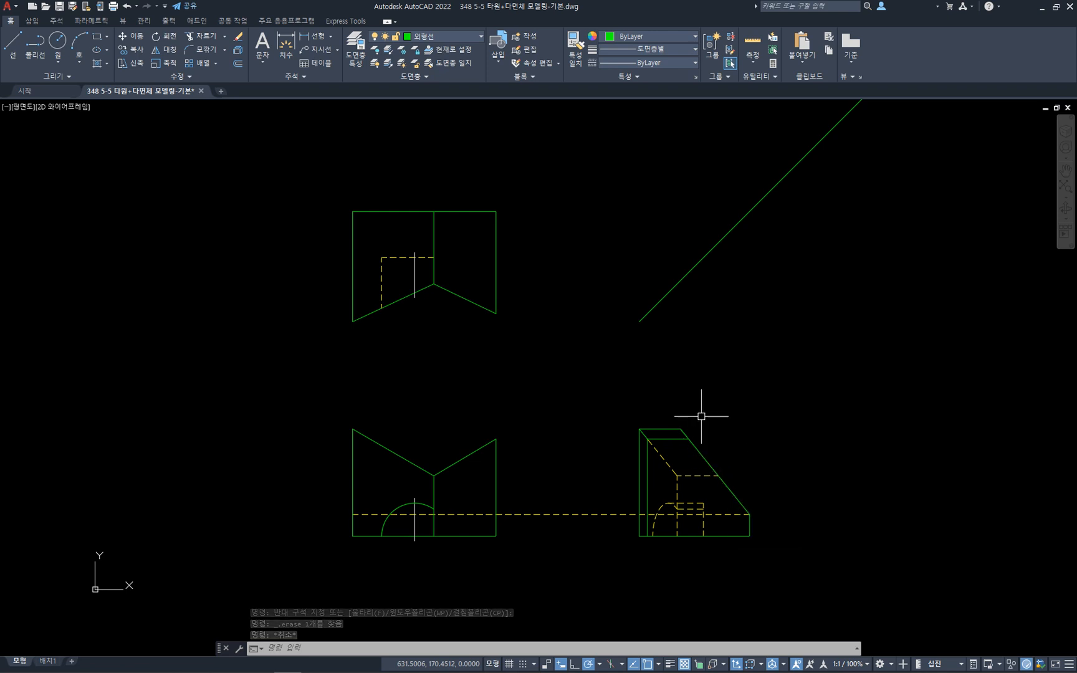
- Project the upper end of the side view's diagonal cut up to the miter line and across to the top view's far vertical edge
type("l")
key("Return")
left_click(681, 429)
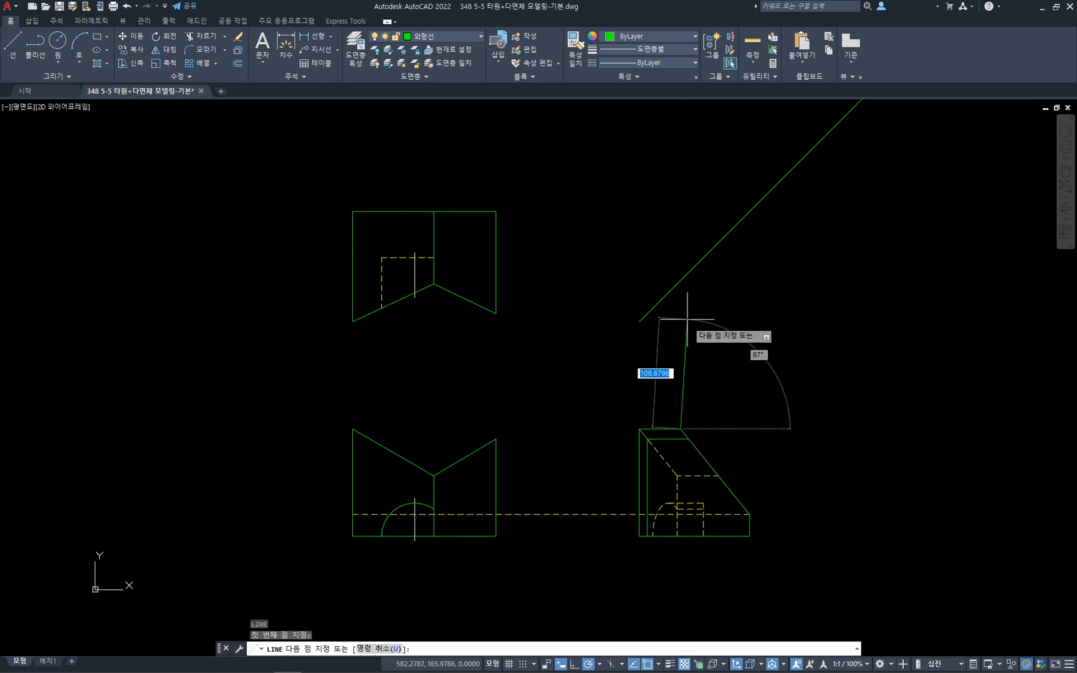
left_click(681, 280)
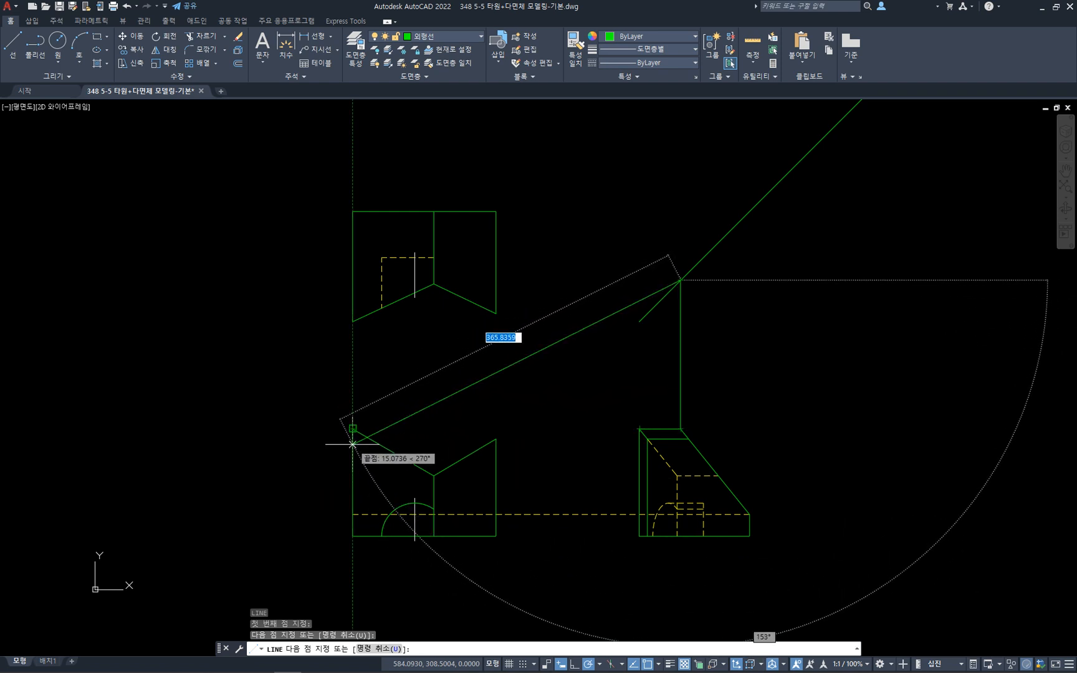
left_click(353, 281)
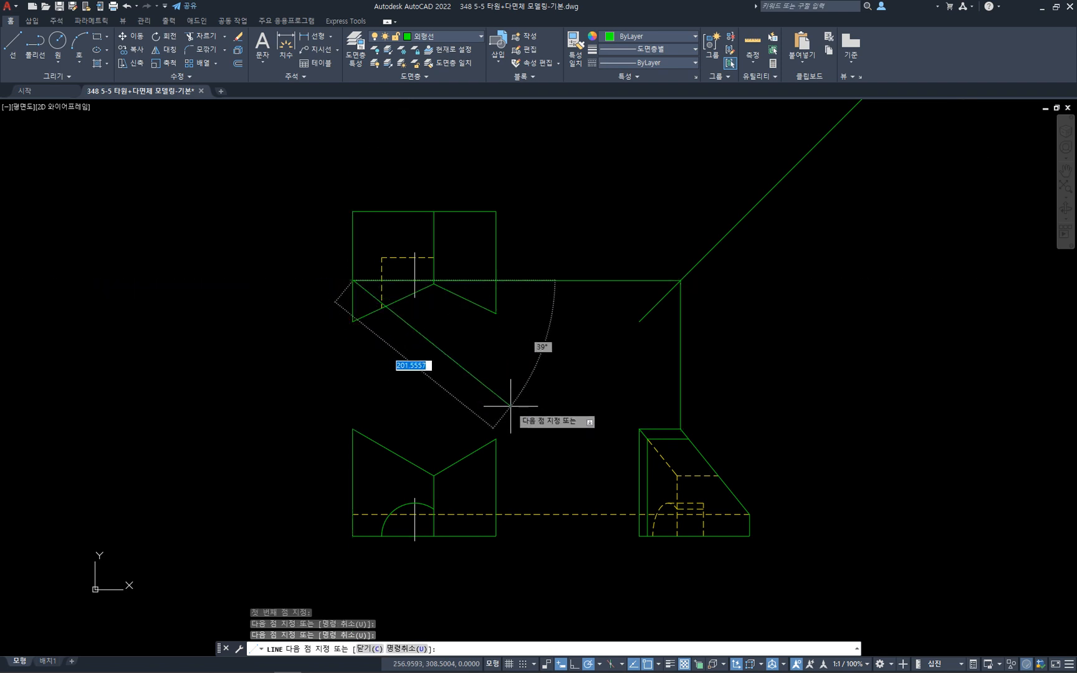
key("Escape")
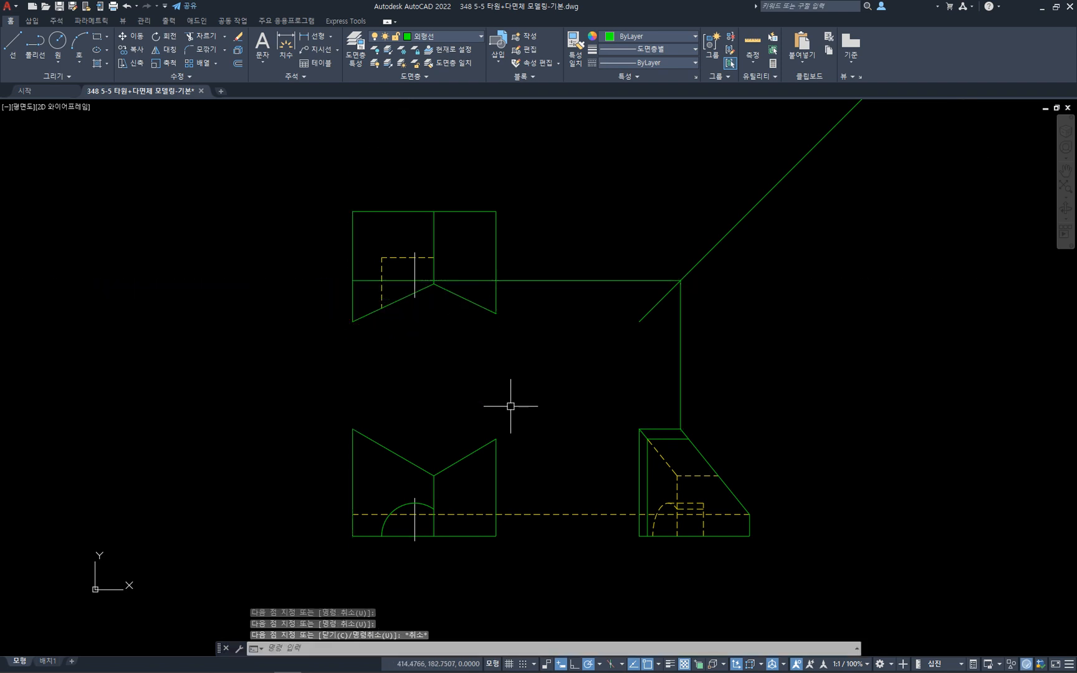
- Project the diagonal cut's intersection with the side view's second horizontal edge via the miter line to the top view's near vertical edge
key("space")
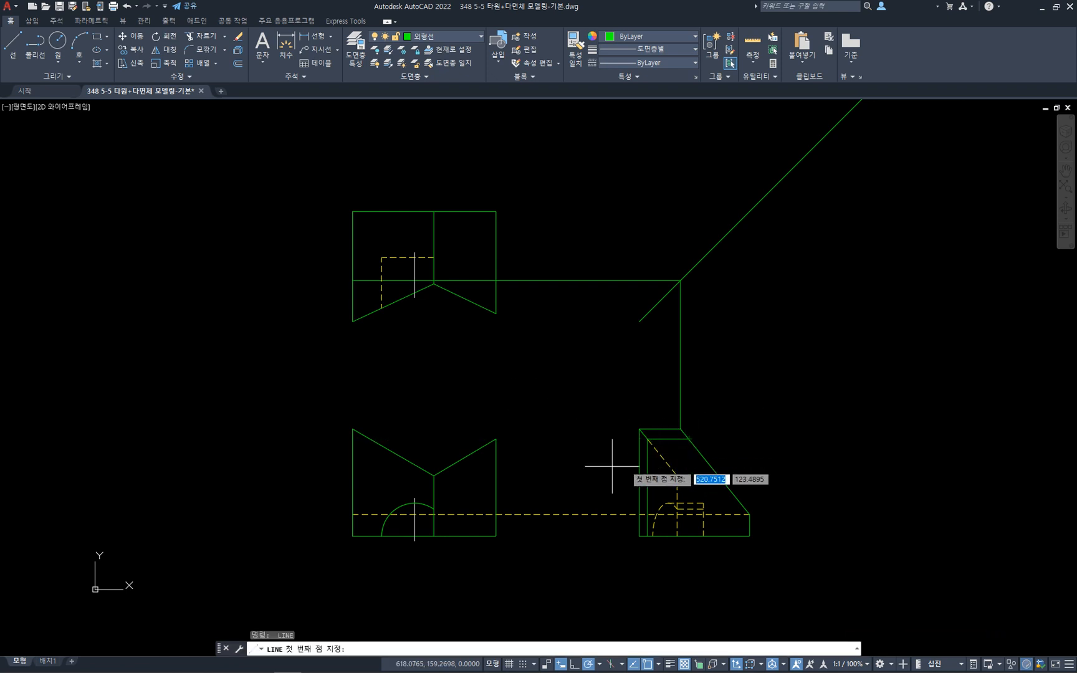
key("Escape")
left_click(495, 448)
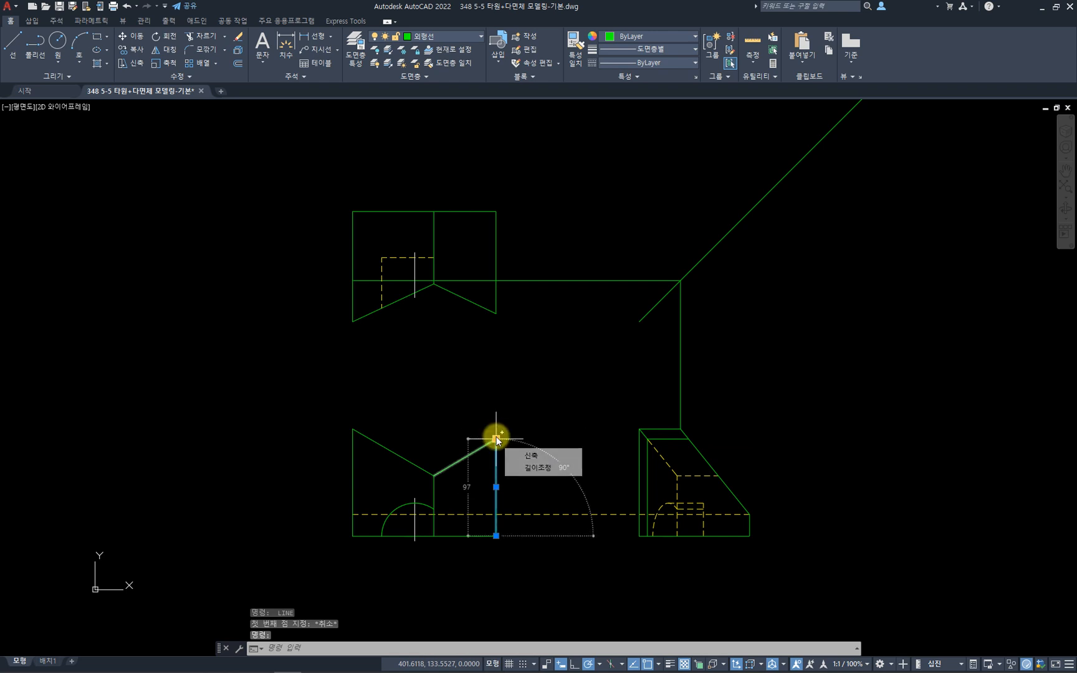
left_click(496, 293)
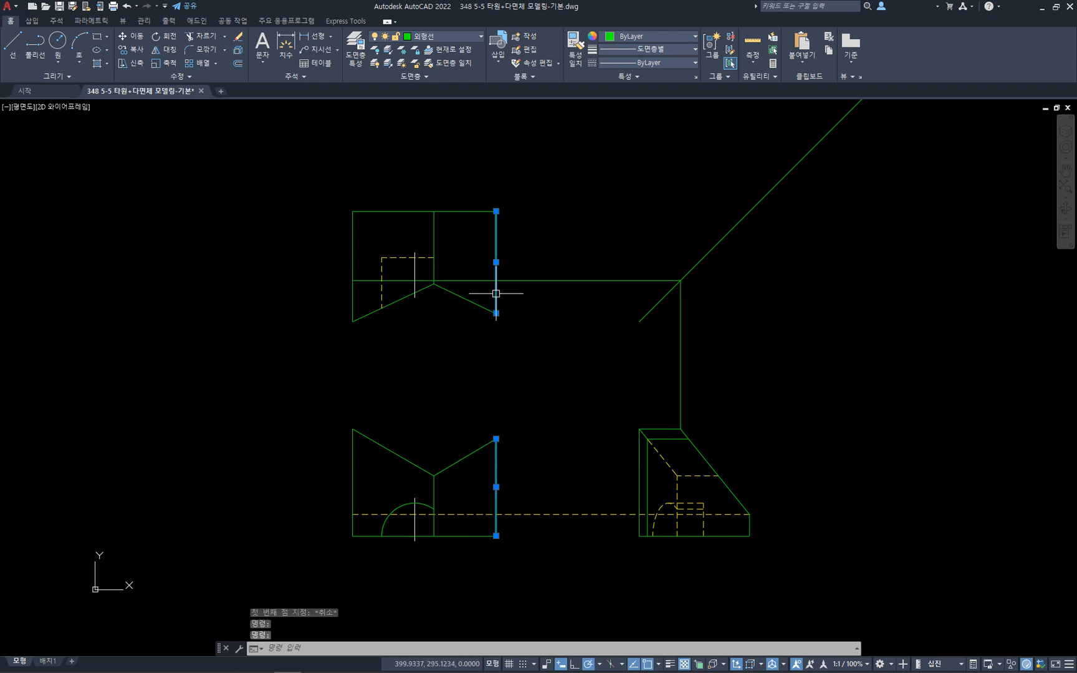
key("Escape")
type("l")
key("Return")
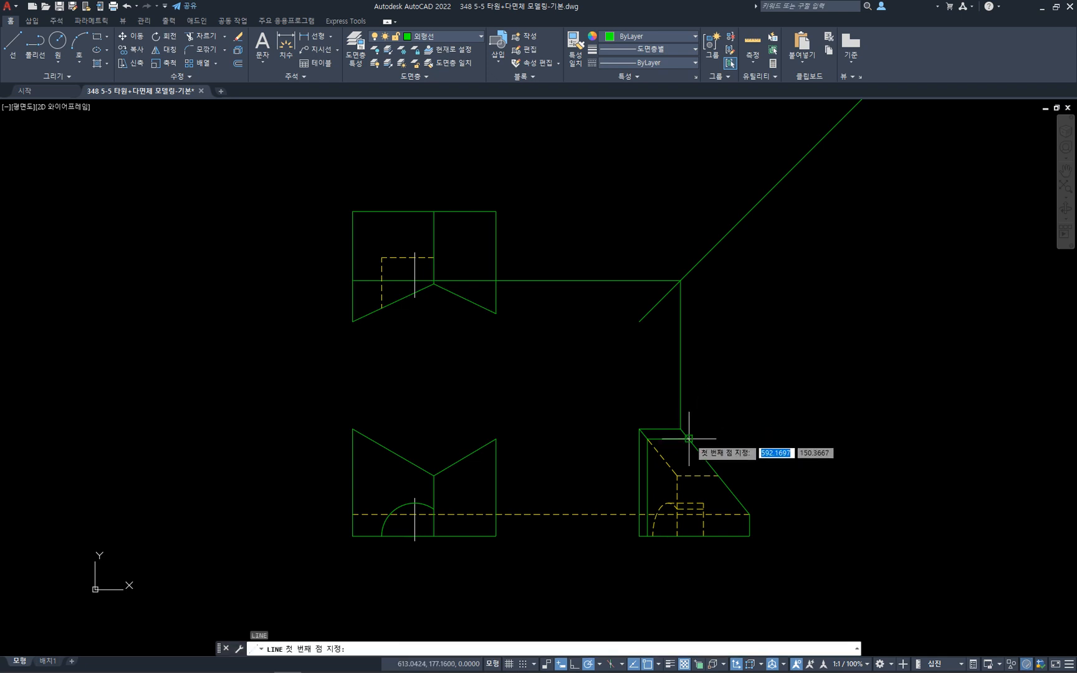
left_click(687, 437)
left_click(688, 272)
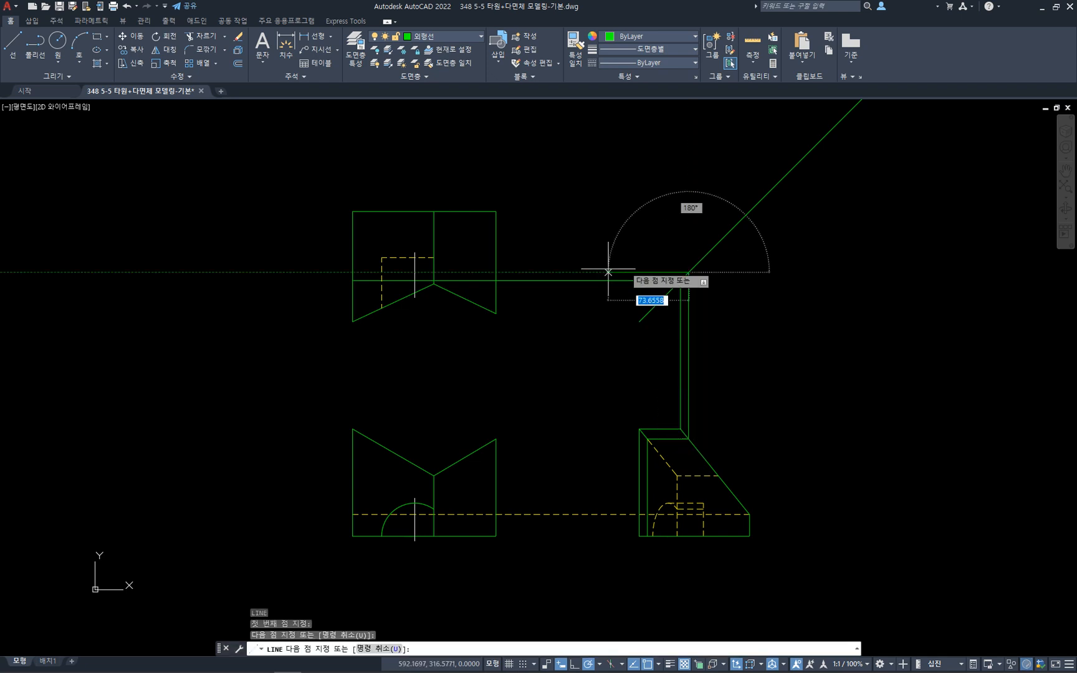
left_click(496, 272)
key("Escape")
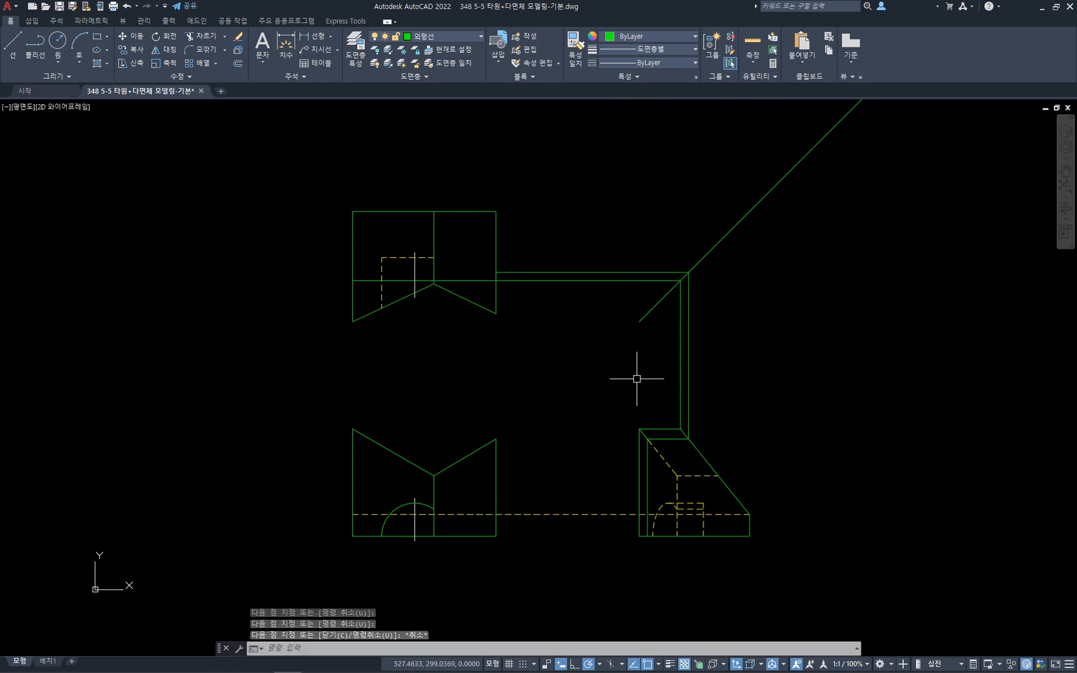
- Project the diagonal cut's intersection with the side view's upper dashed horizontal via the miter line to the top view's middle vertical line
left_click(719, 475)
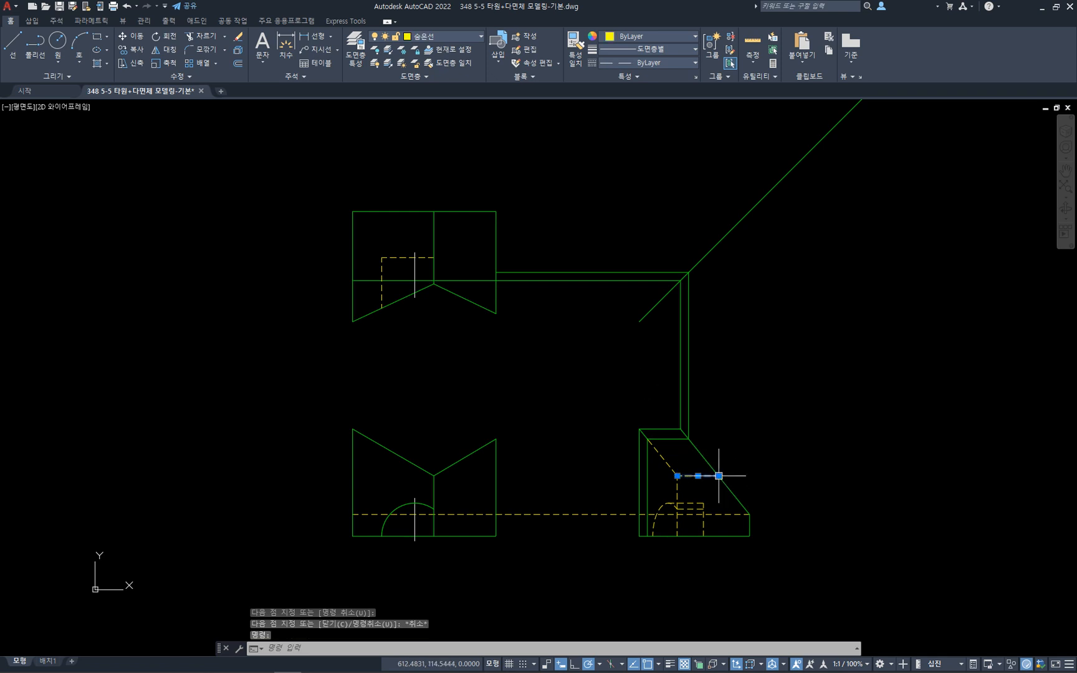
left_click(435, 479)
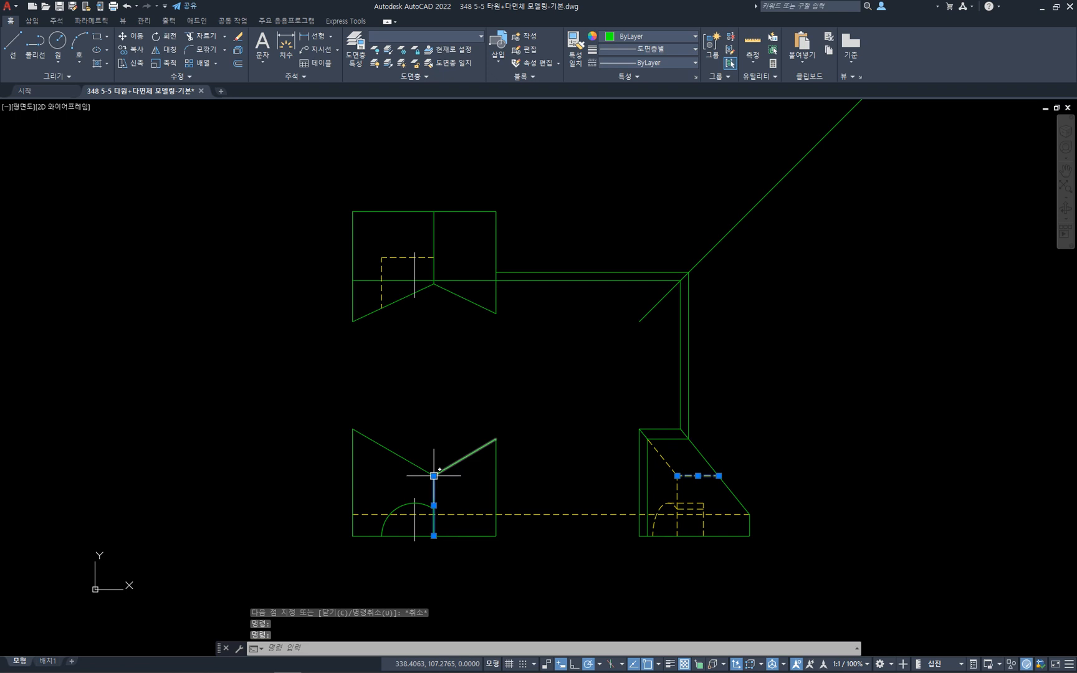
left_click(435, 240)
key("Escape")
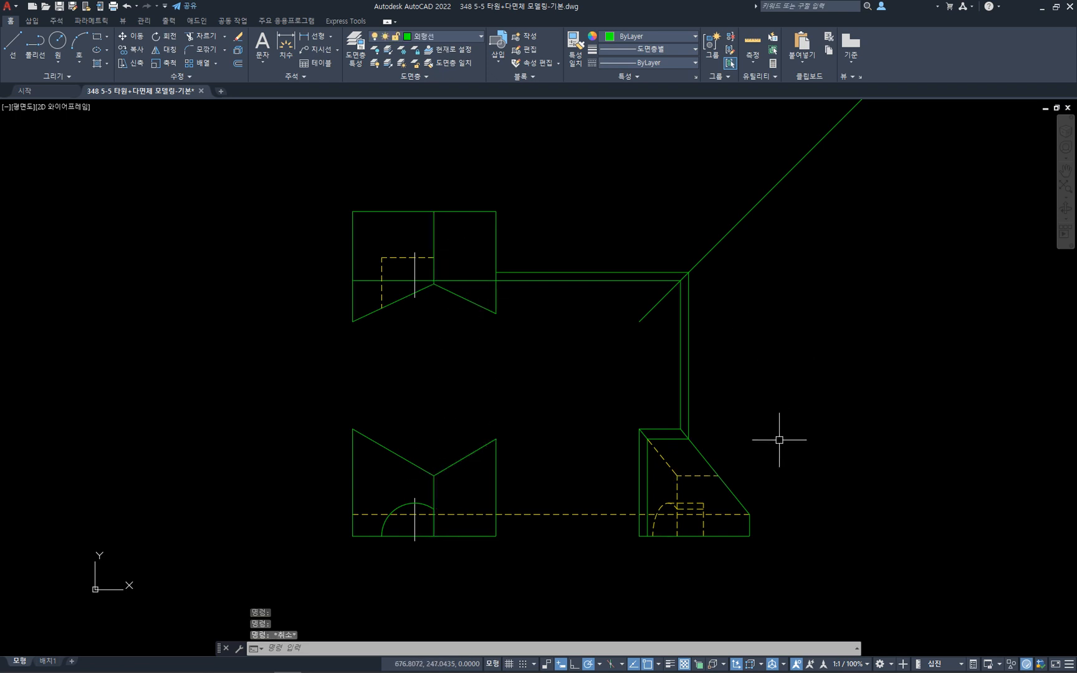
type("l")
key("Return")
left_click(718, 475)
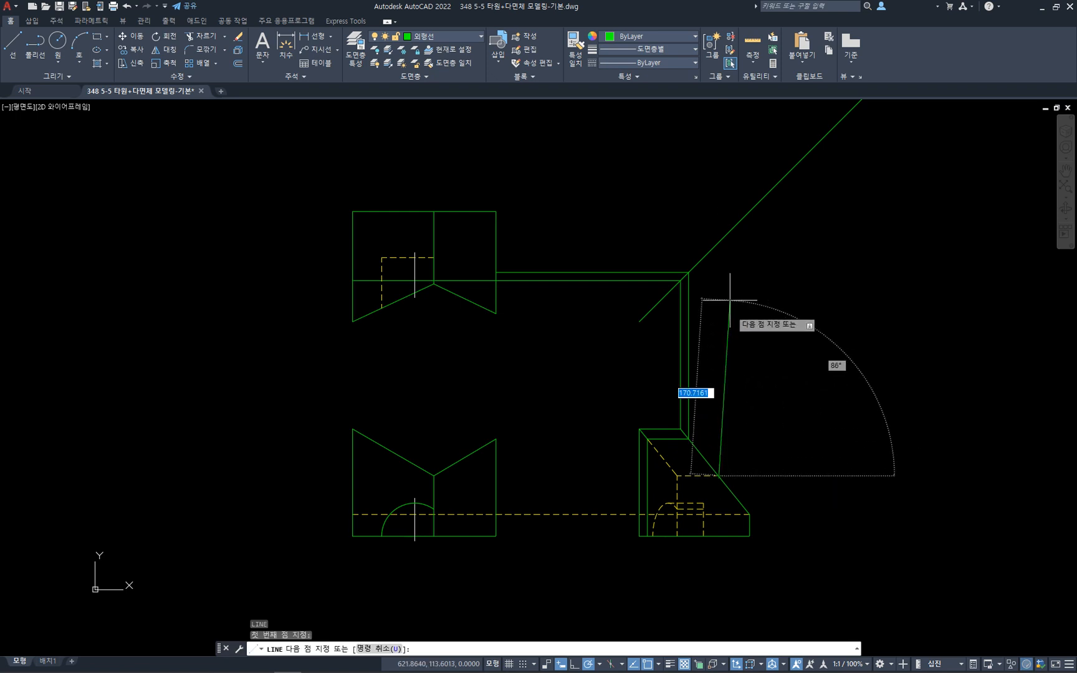
left_click(719, 242)
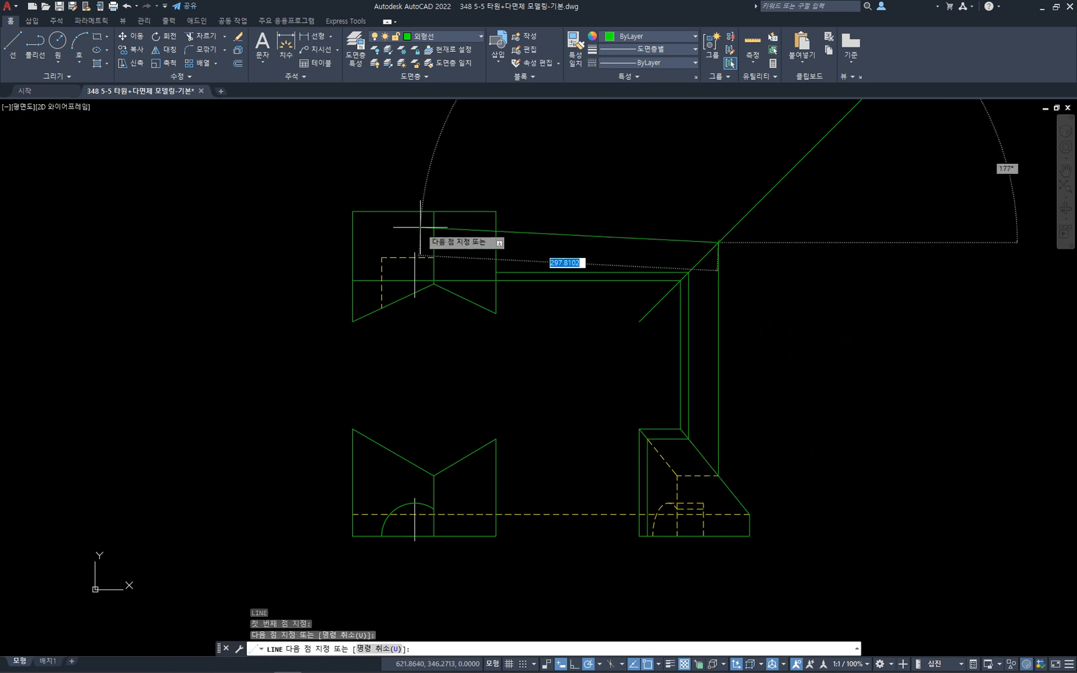
left_click(434, 242)
key("Escape")
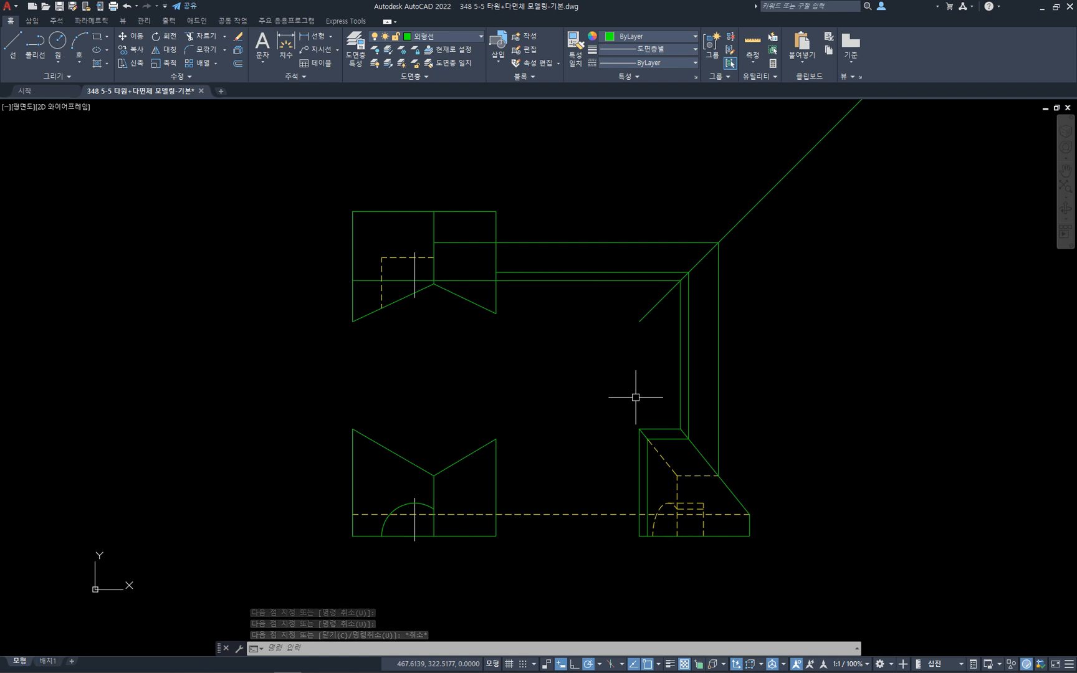
- Examine the three horizontal projection lines against the front view's V-shaped top edges and the side view's diagonal cut
left_click(484, 242)
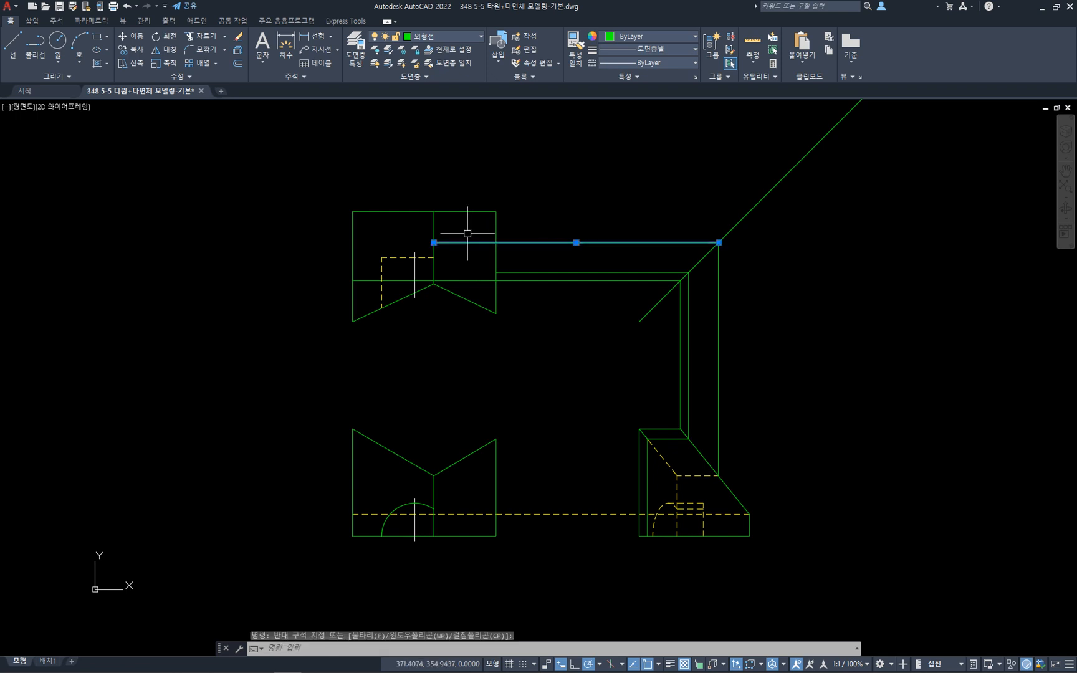
left_click(517, 280)
left_click(525, 273)
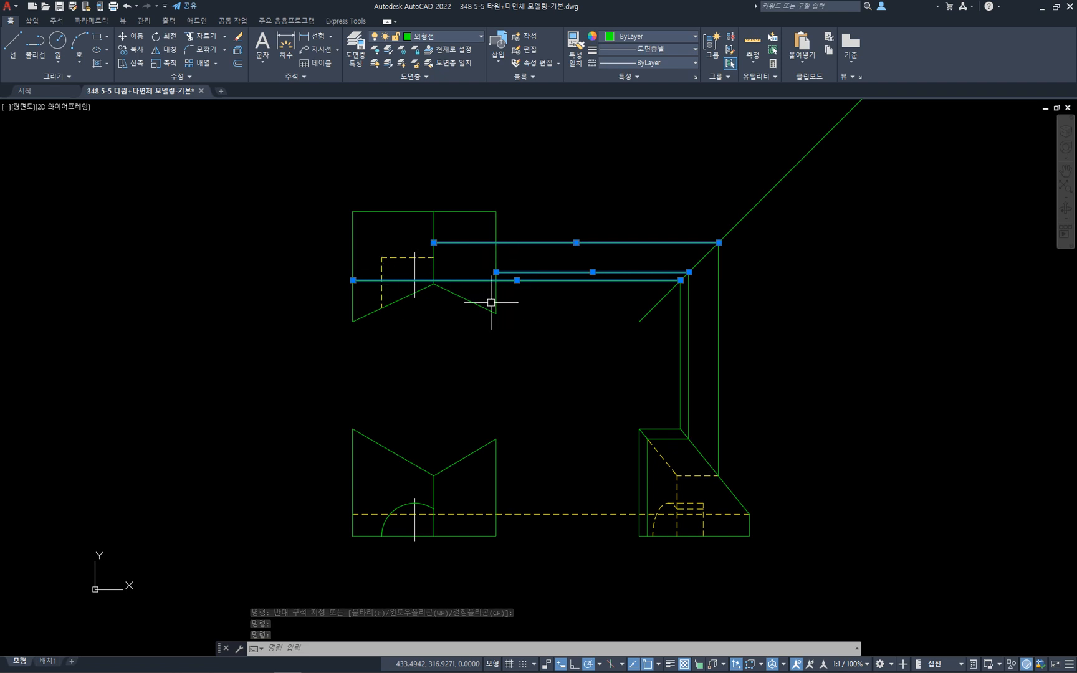
key("Escape")
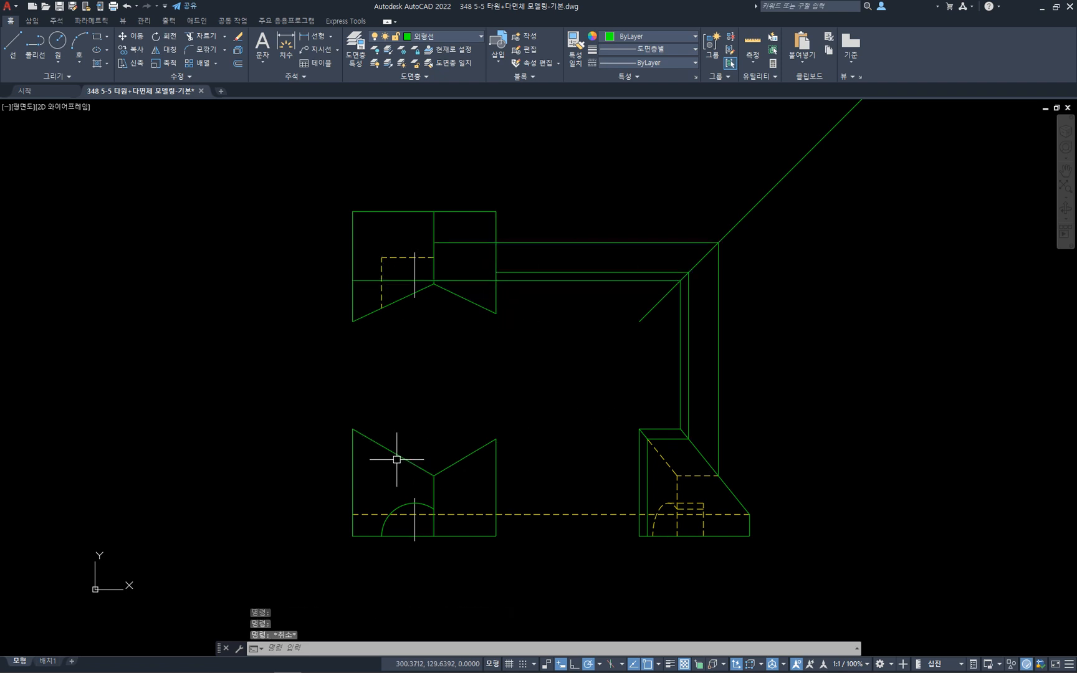
left_click(405, 460)
left_click(469, 460)
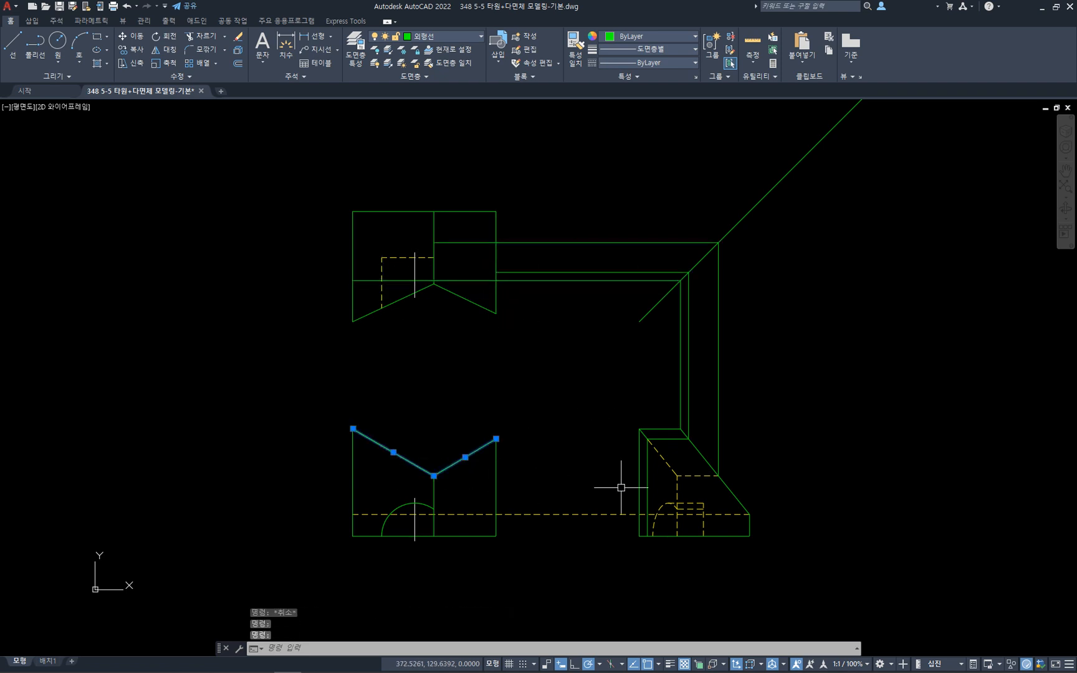
left_click(704, 458)
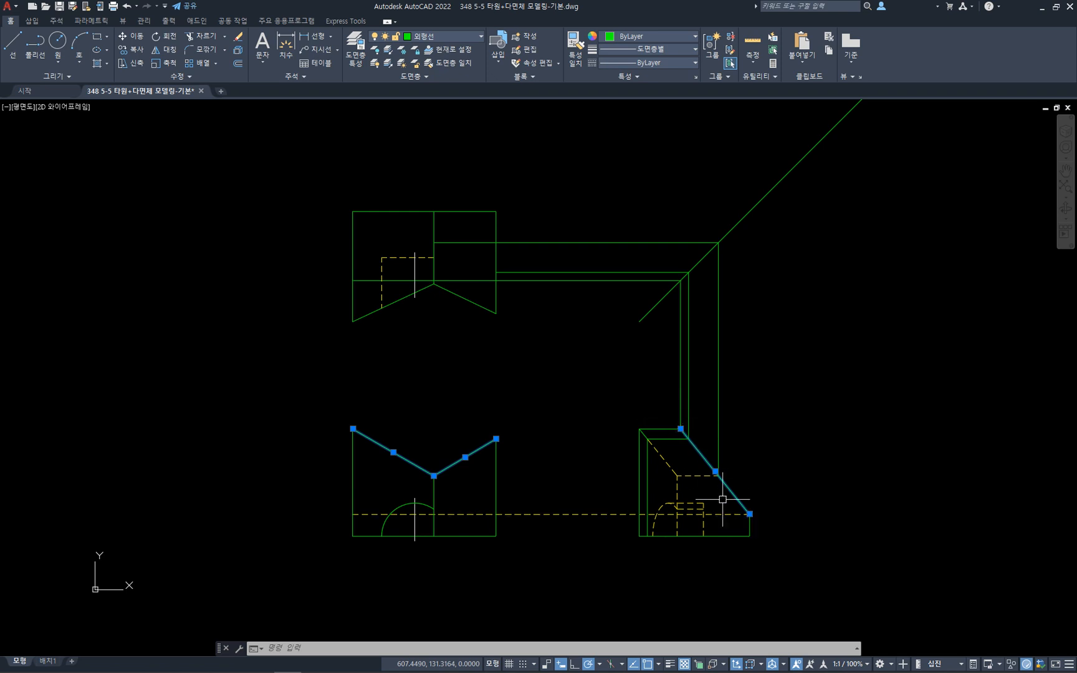
key("Escape")
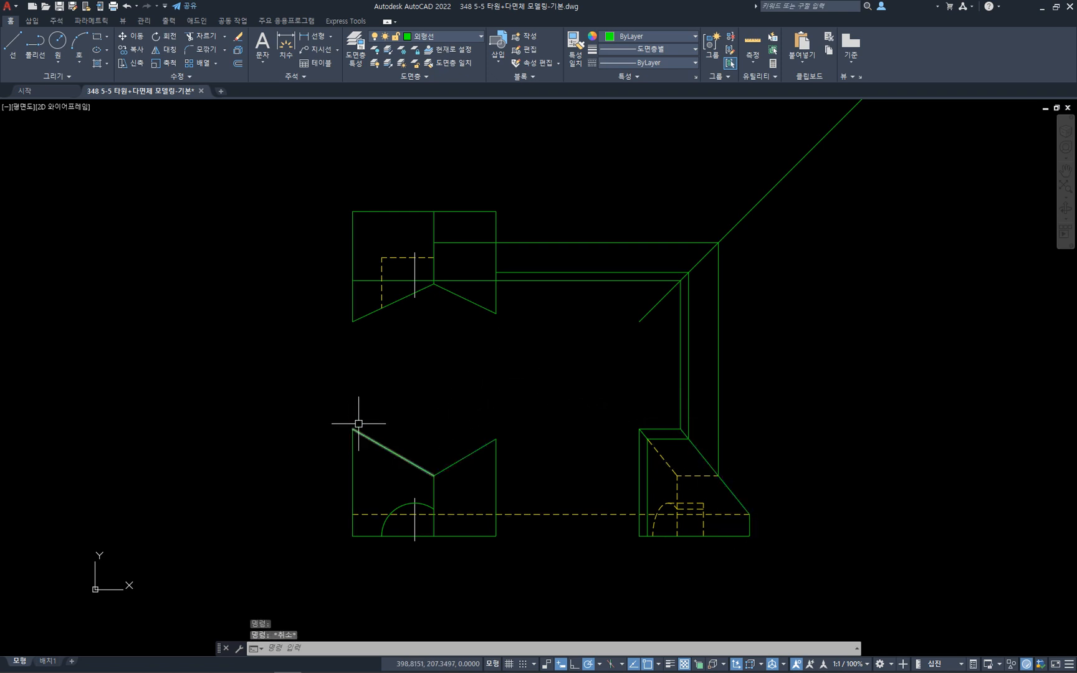
left_click(413, 462)
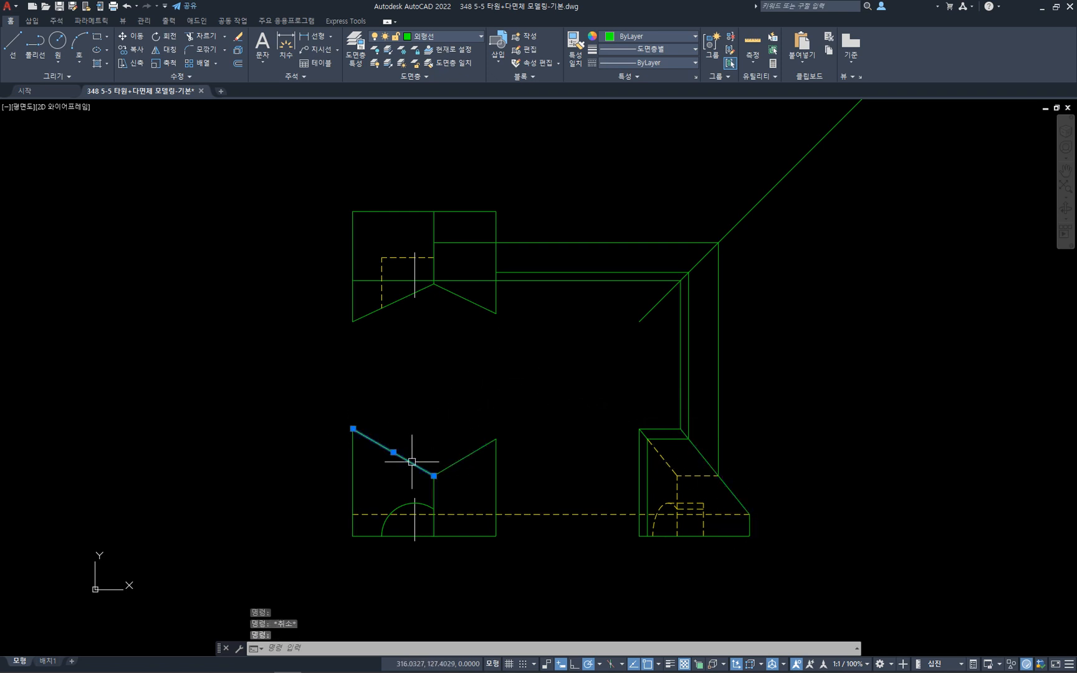
key("Escape")
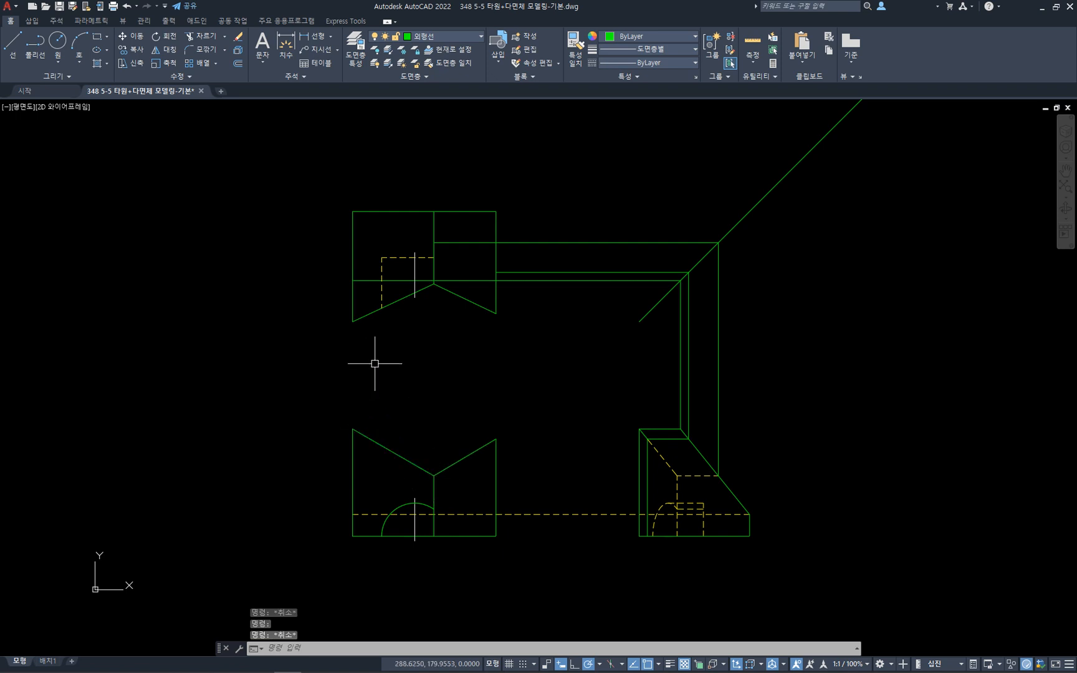
- Draw two connected lines in the top view joining the ends of the three horizontal projection lines, peaking at the middle vertical line
type("l")
key("Return")
left_click(353, 280)
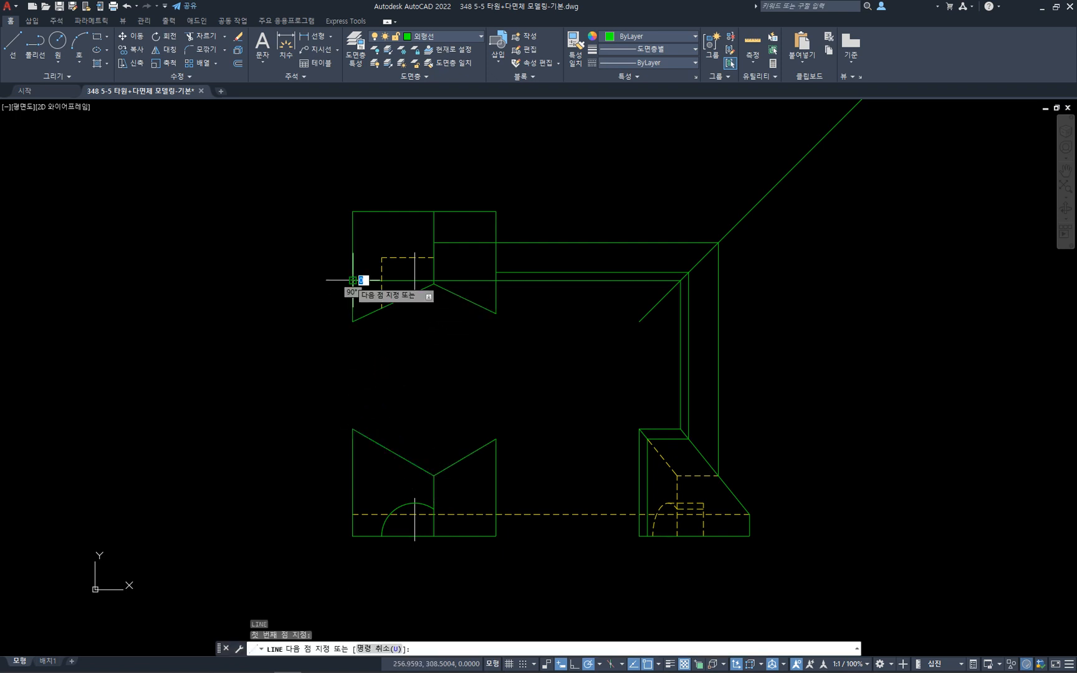
left_click(434, 243)
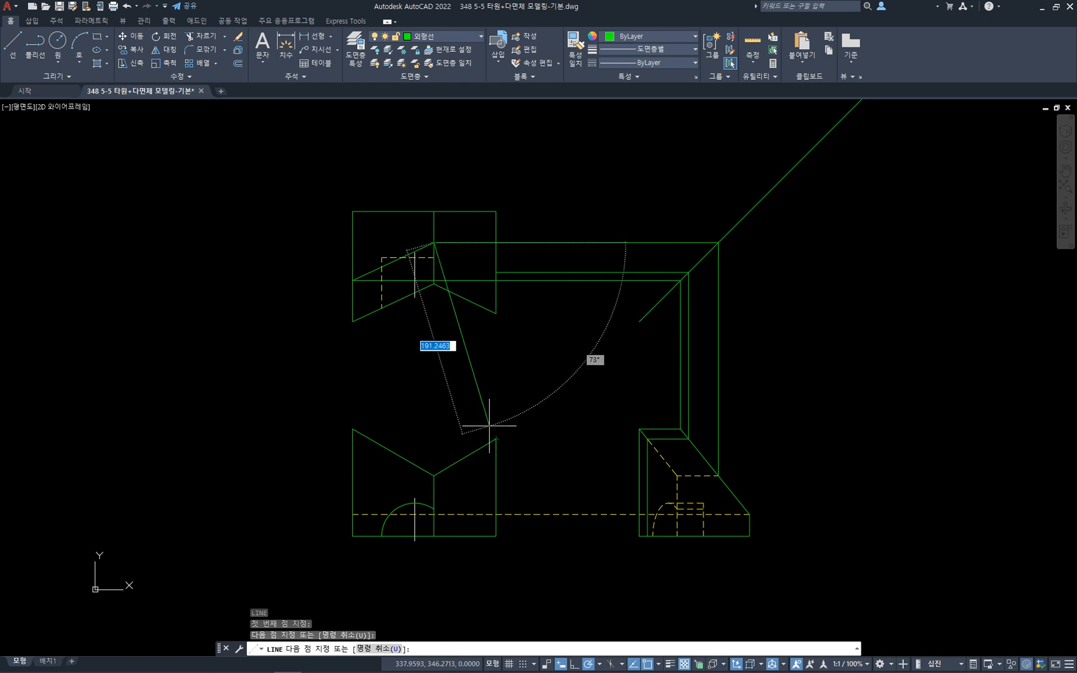
left_click(496, 272)
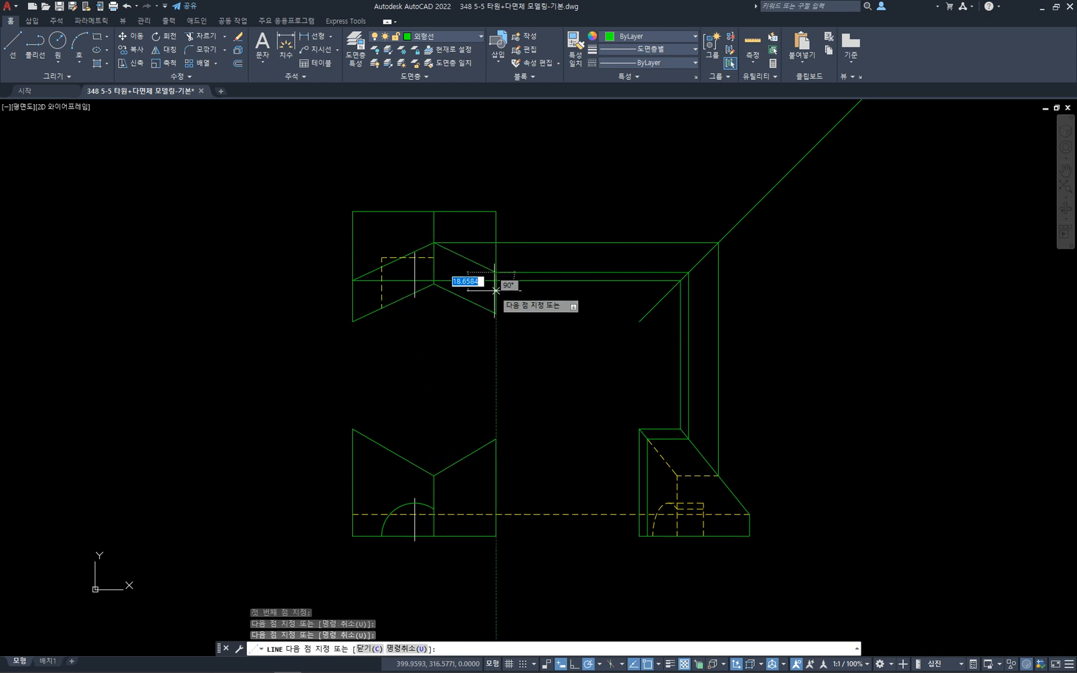
key("Escape")
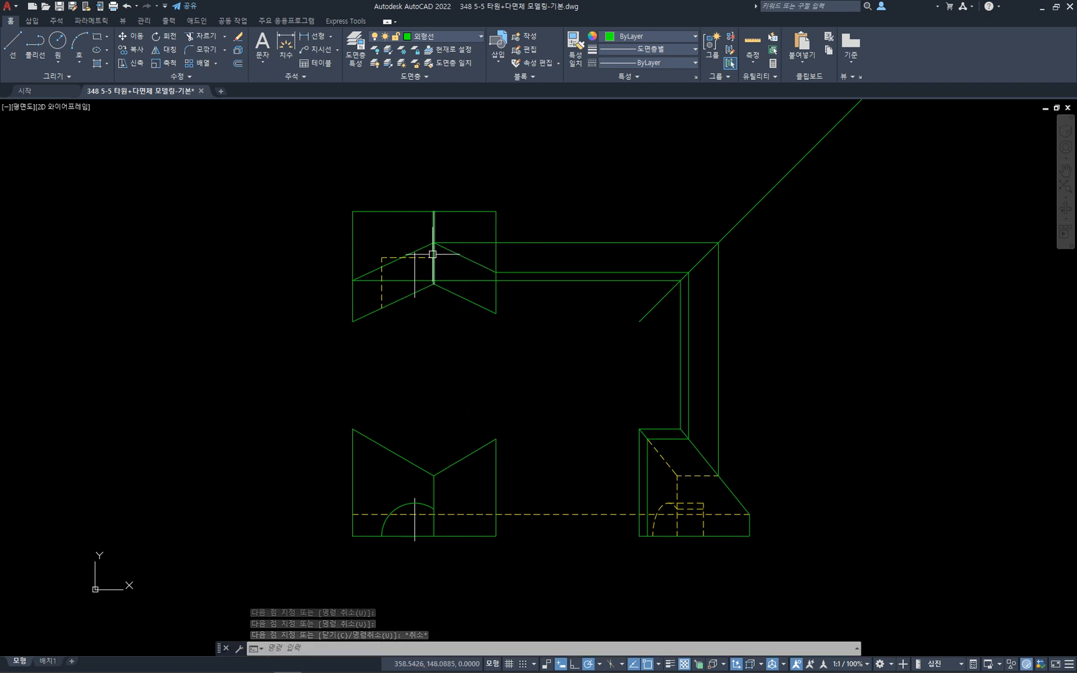
- Examine how the side view's upper dashed horizontal corresponds to the top view's middle vertical line through its projection lines
left_click(703, 474)
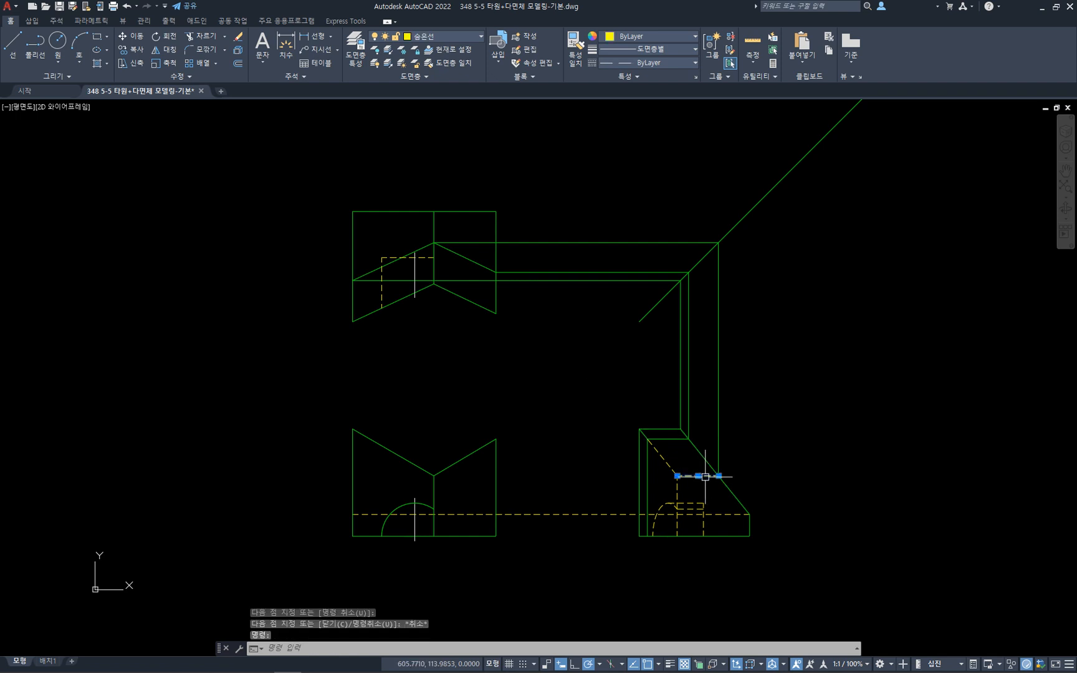
left_click(435, 268)
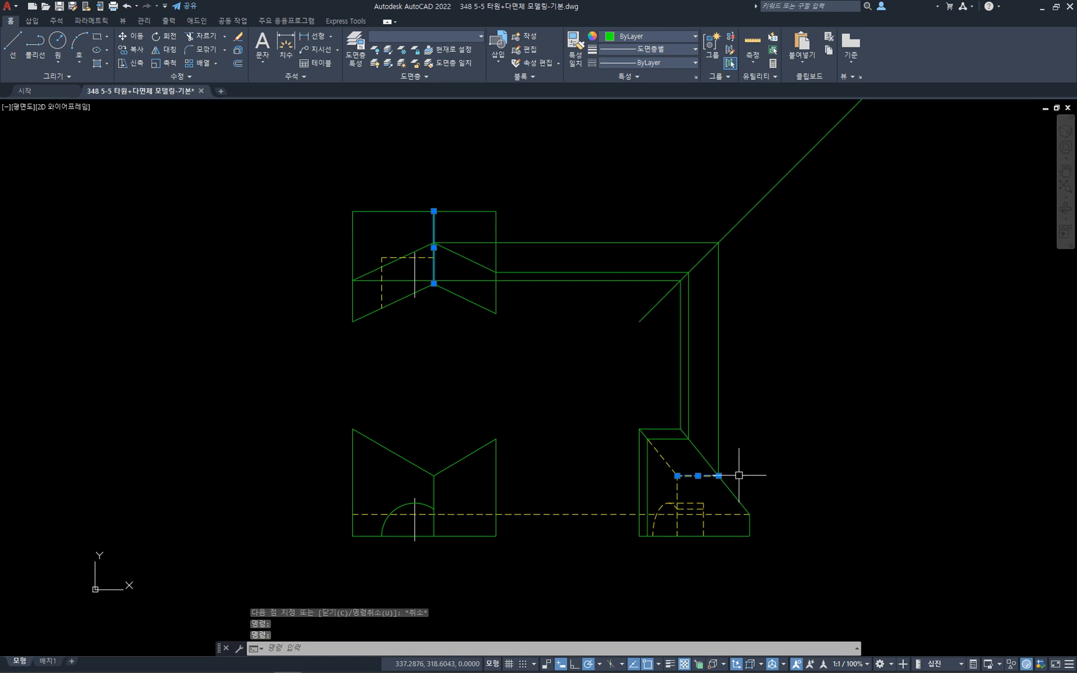
key("Escape")
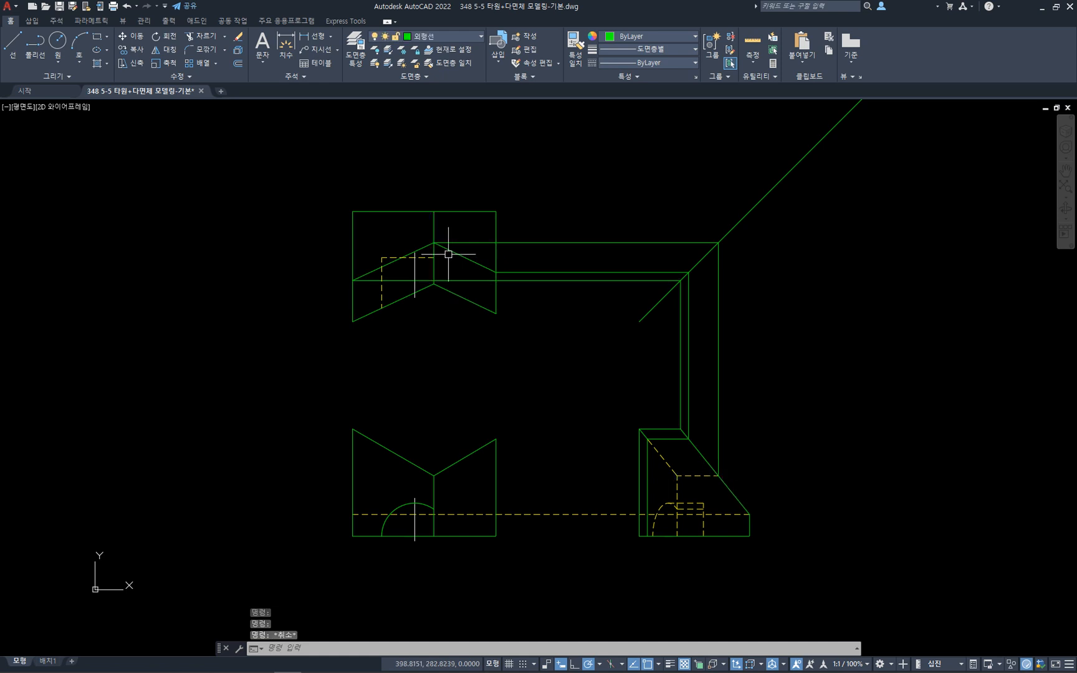
left_click(469, 242)
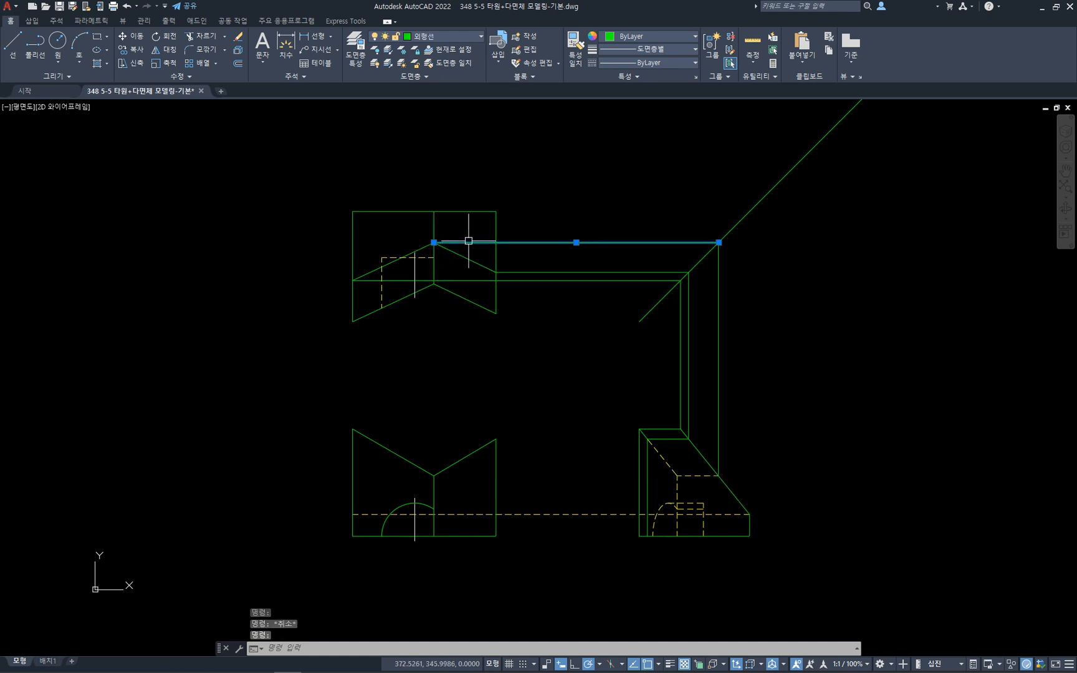
left_click(720, 453)
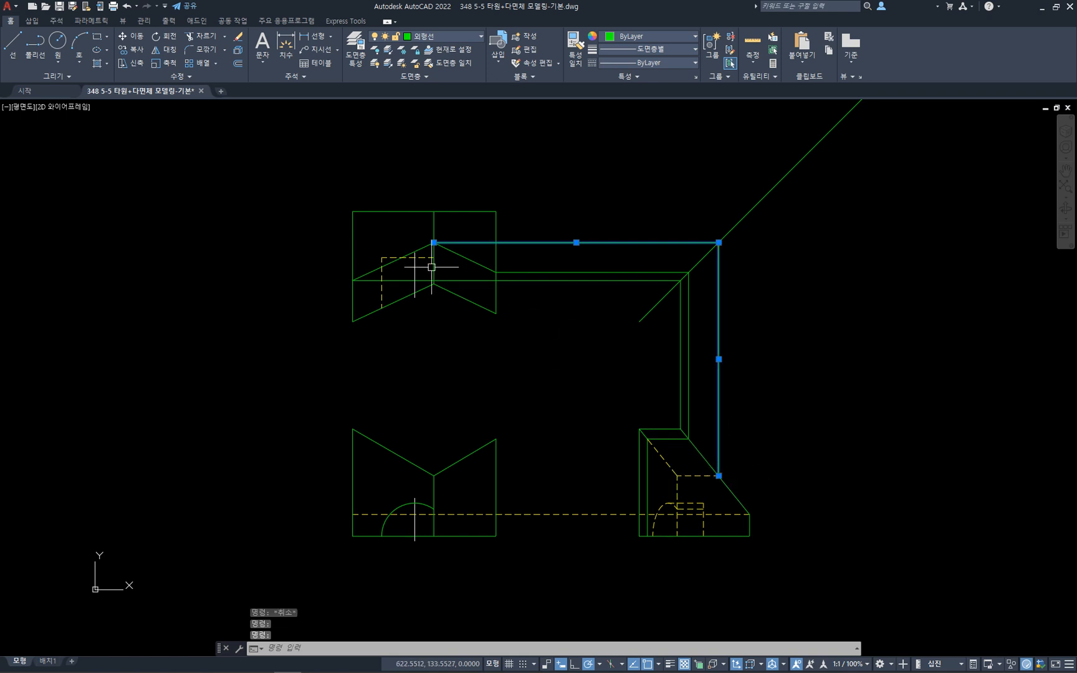
key("Escape")
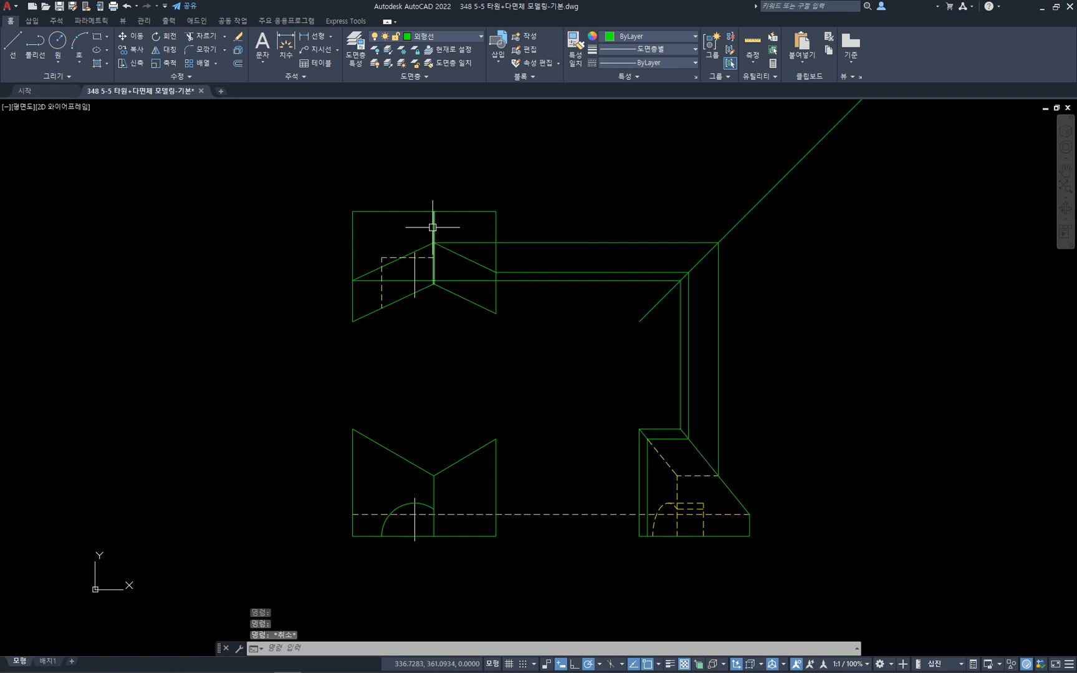
- Trim the top view's middle vertical line above the peak of the new sloped lines
type("tr")
key("Return")
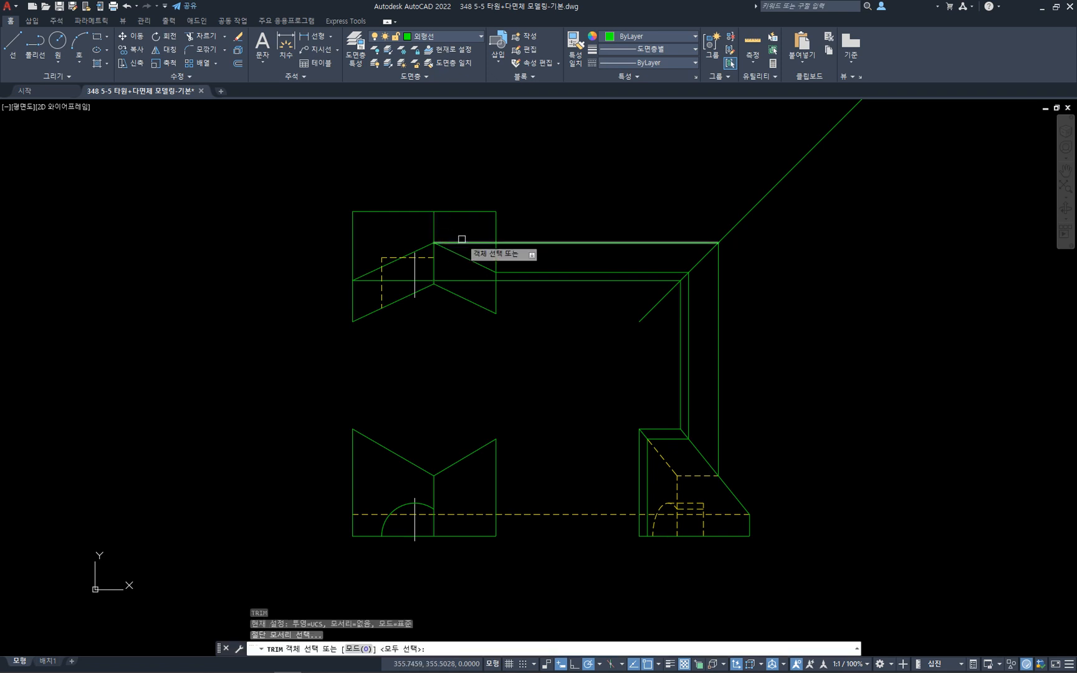
key("Escape")
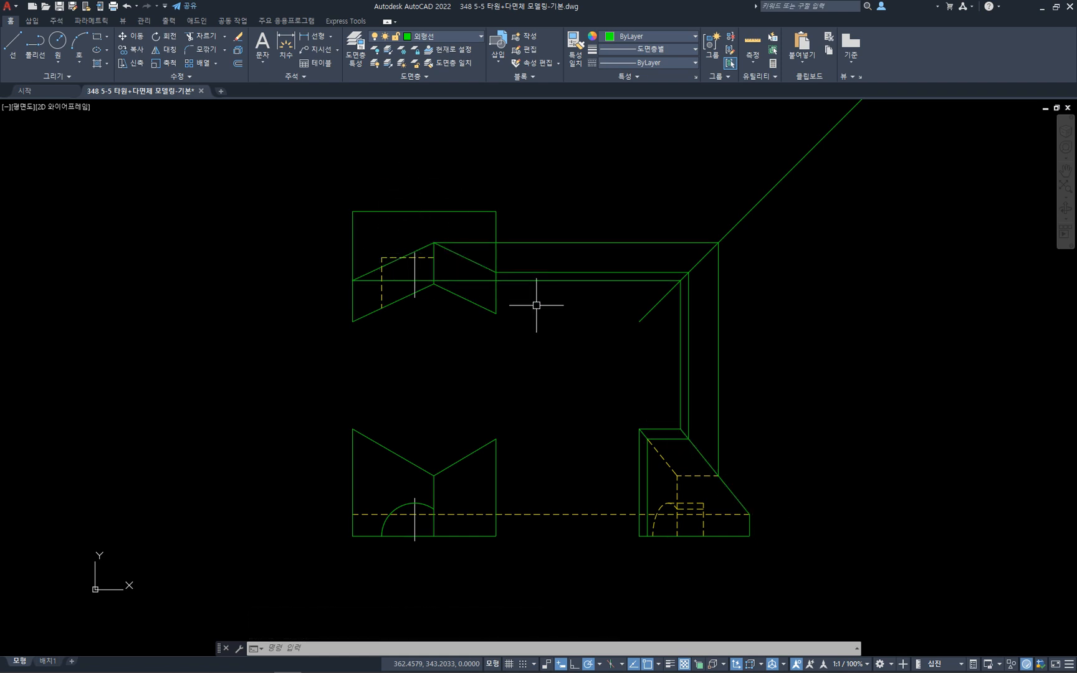
- Delete the three horizontal and three vertical projection lines between the top view and the side view
left_click(601, 309)
left_click(578, 243)
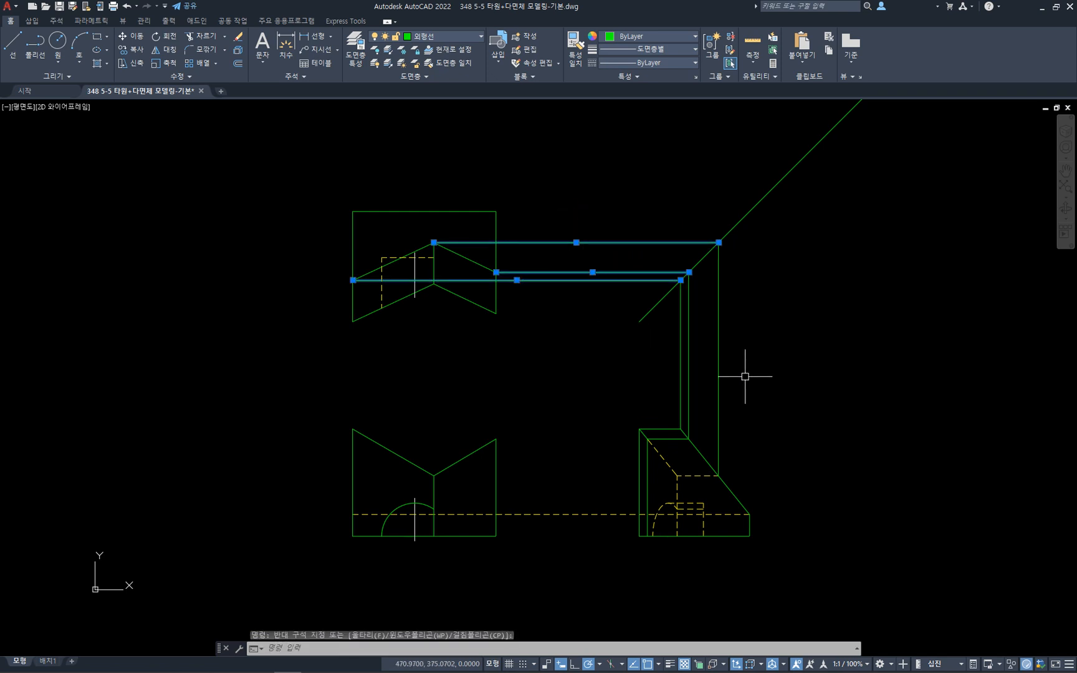
left_click(812, 409)
left_click(618, 361)
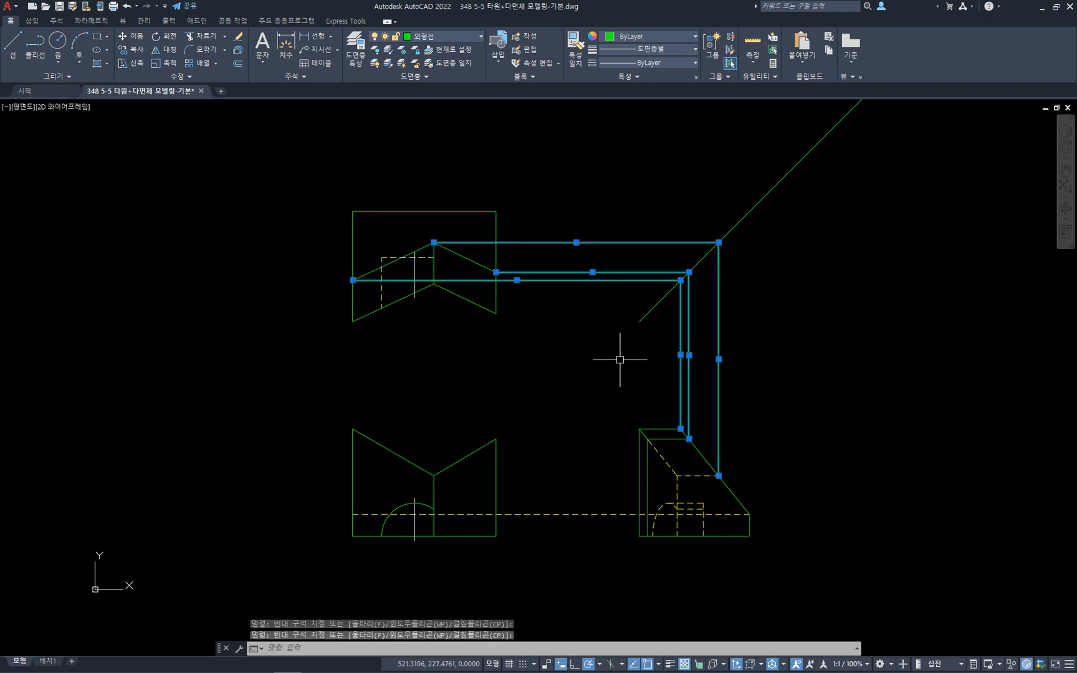
key("Delete")
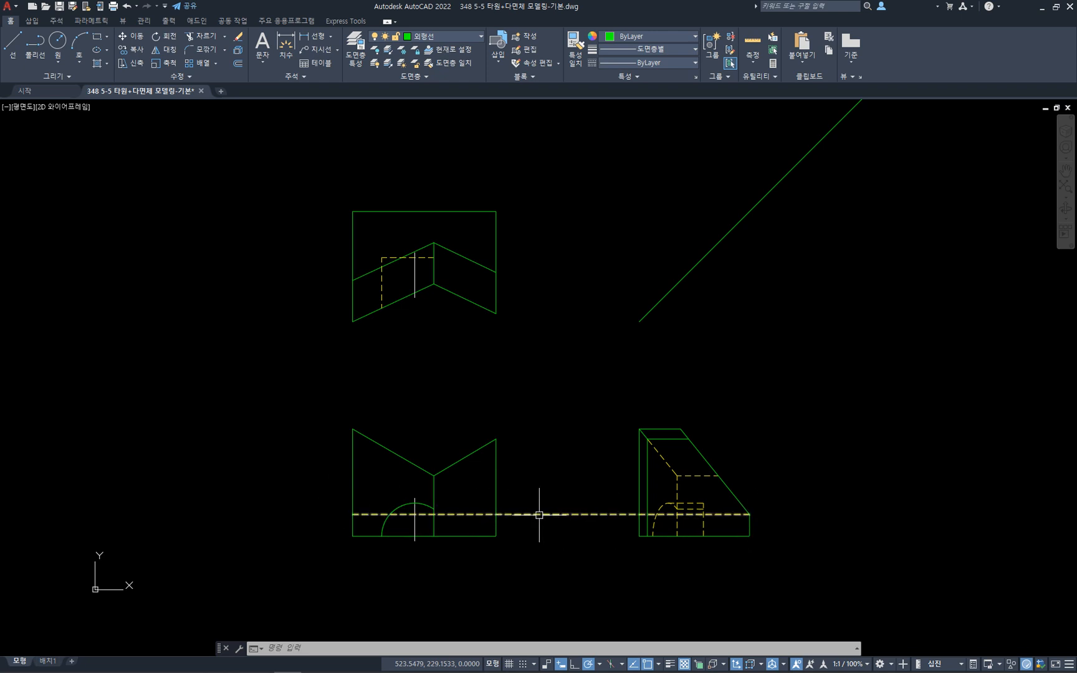
- Trim the long dashed horizontal line at the front view's right edge, removing the part that runs to the side view
left_click(496, 499)
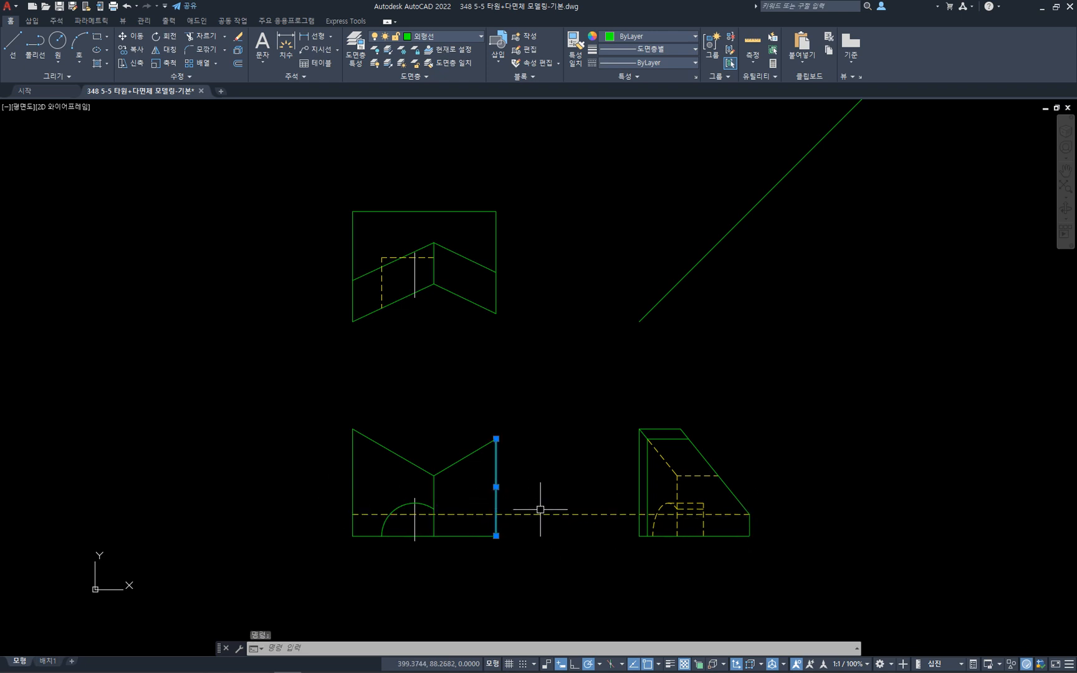
key("Escape")
key("Escape")
type("tr")
key("space")
left_click(517, 498)
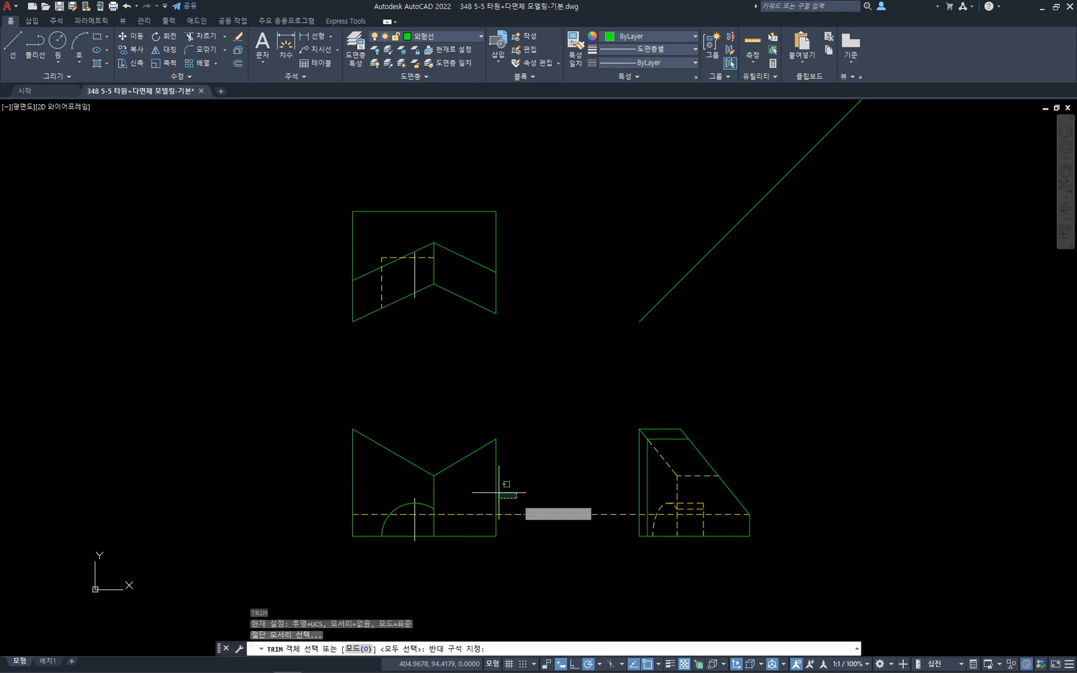
left_click(489, 489)
key("space")
left_click(551, 517)
left_click(561, 523)
left_click(541, 493)
key("Escape")
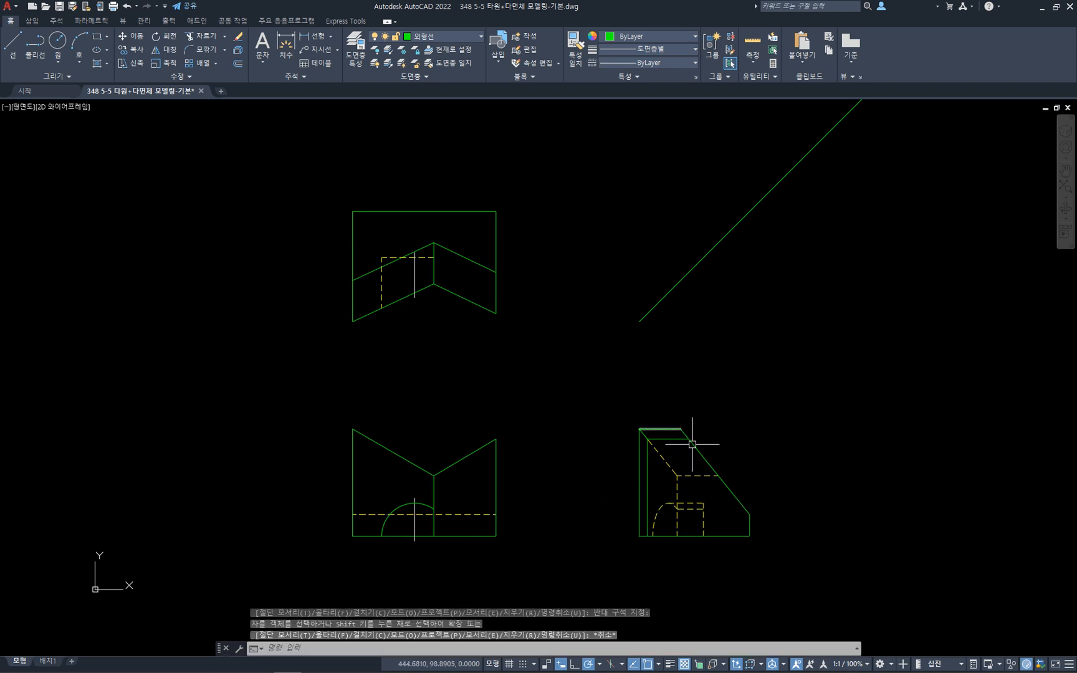
left_click(536, 489)
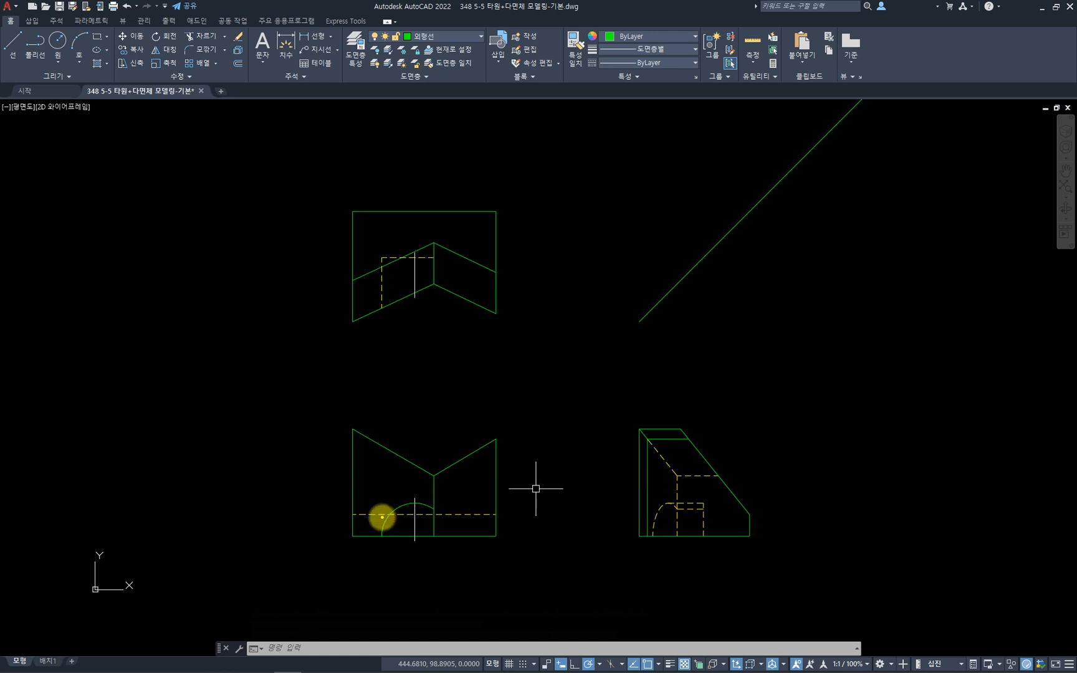
mouse_move(353, 514)
left_mouse_down()
mouse_move(494, 512)
mouse_move(497, 437)
mouse_move(431, 475)
mouse_move(353, 428)
mouse_move(354, 514)
left_mouse_up()
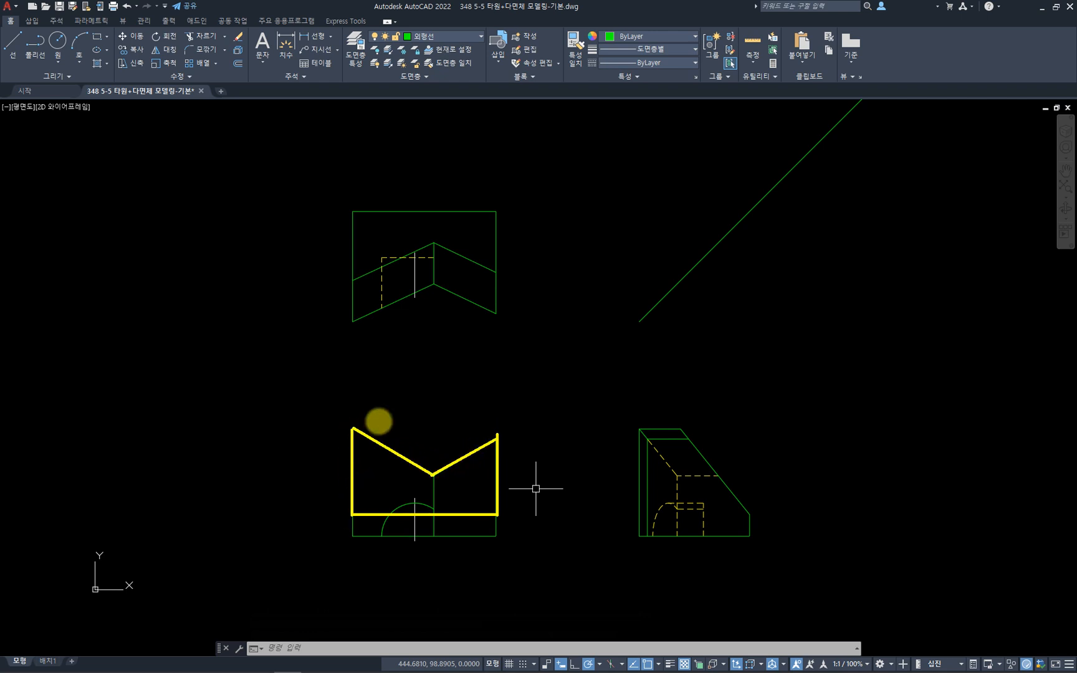
mouse_move(352, 212)
left_mouse_down()
mouse_move(352, 281)
mouse_move(437, 241)
mouse_move(494, 271)
mouse_move(493, 211)
mouse_move(360, 212)
left_mouse_up()
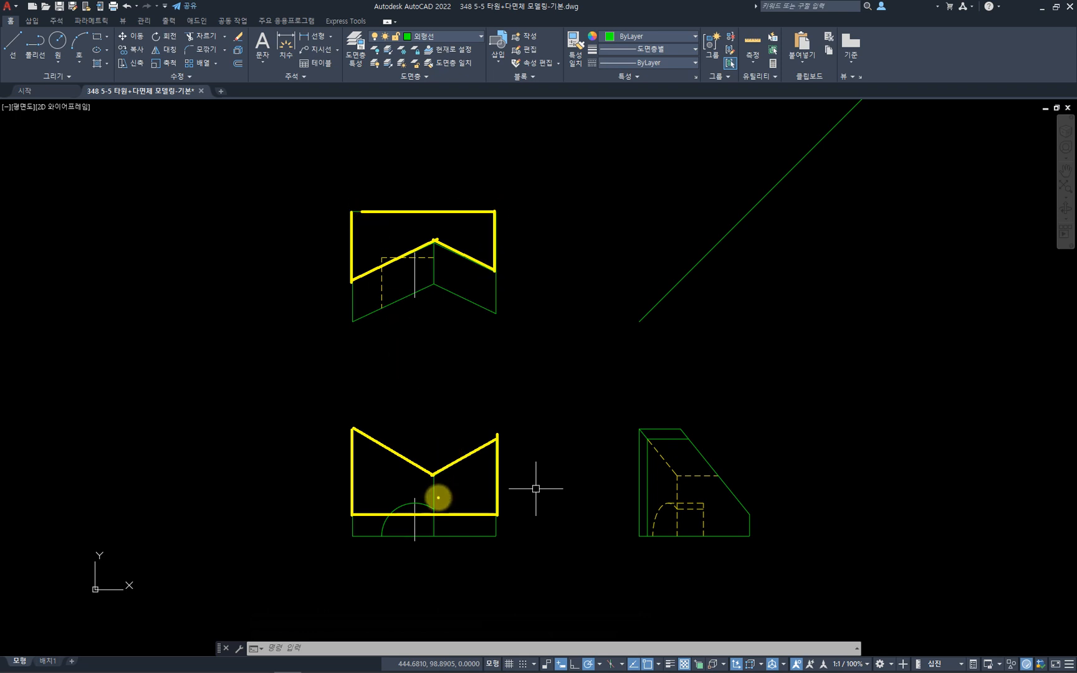
left_click_drag(439, 496, 435, 486)
left_click_drag(678, 478, 675, 537)
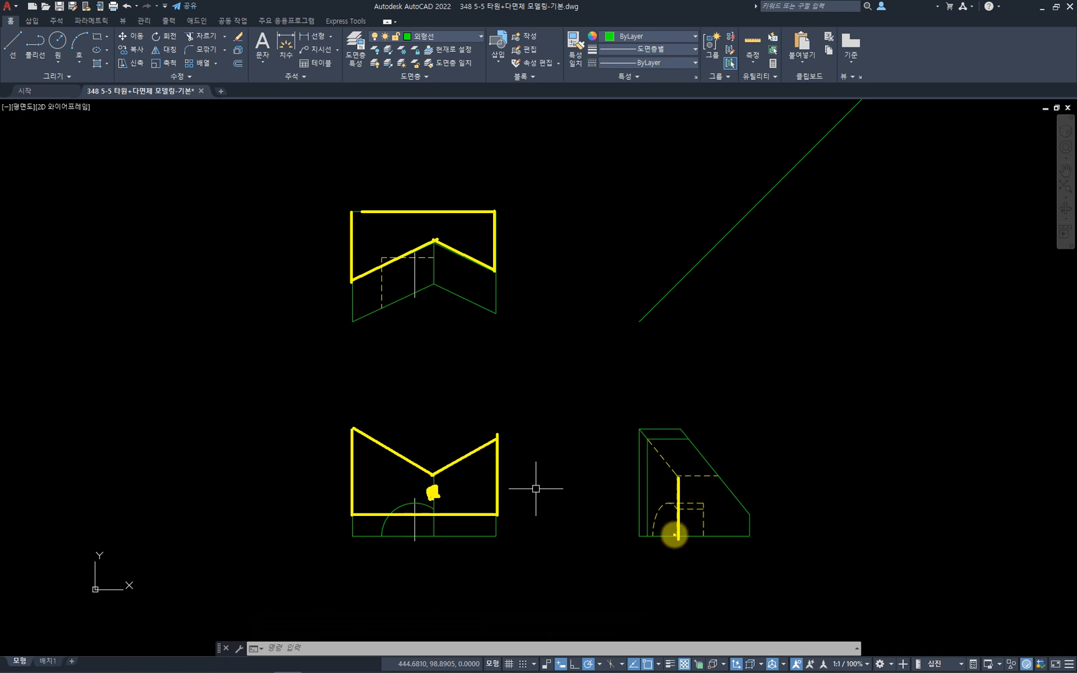
mouse_move(678, 480)
left_mouse_down()
mouse_move(692, 497)
mouse_move(669, 499)
left_mouse_up()
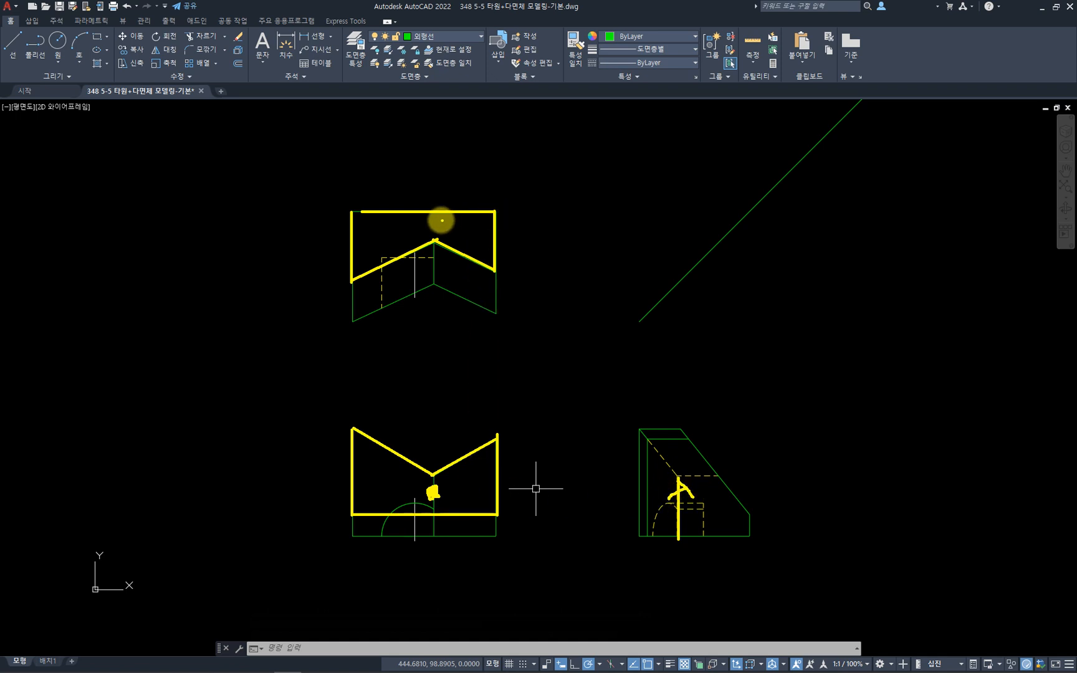
mouse_move(428, 217)
left_mouse_down()
mouse_move(436, 228)
mouse_move(413, 237)
left_mouse_up()
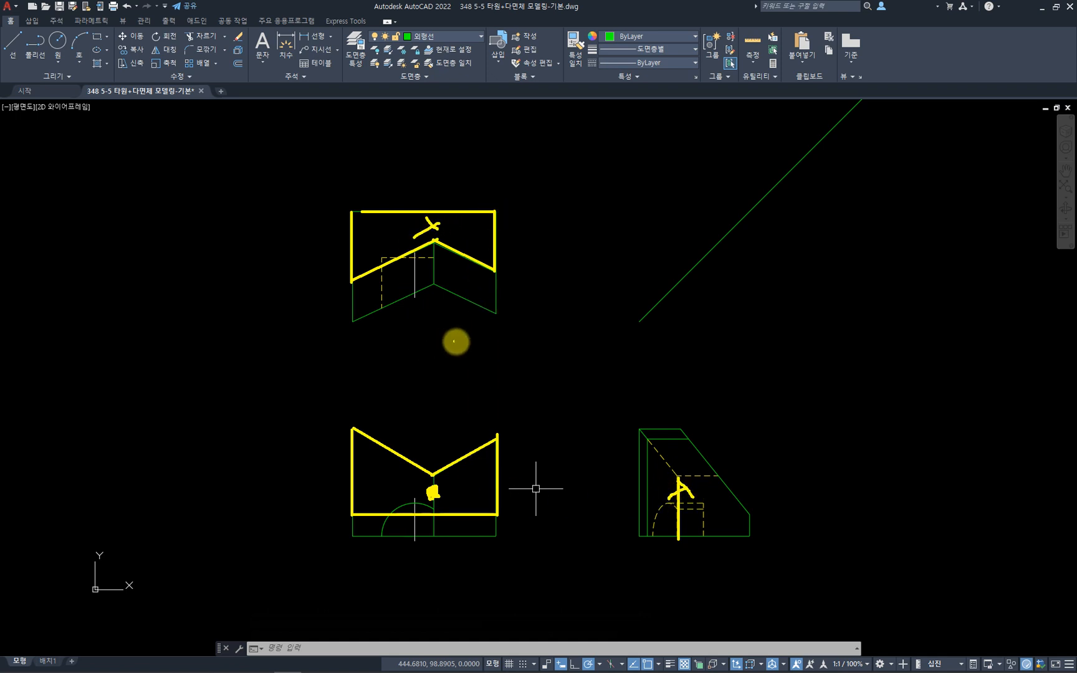
key("Escape")
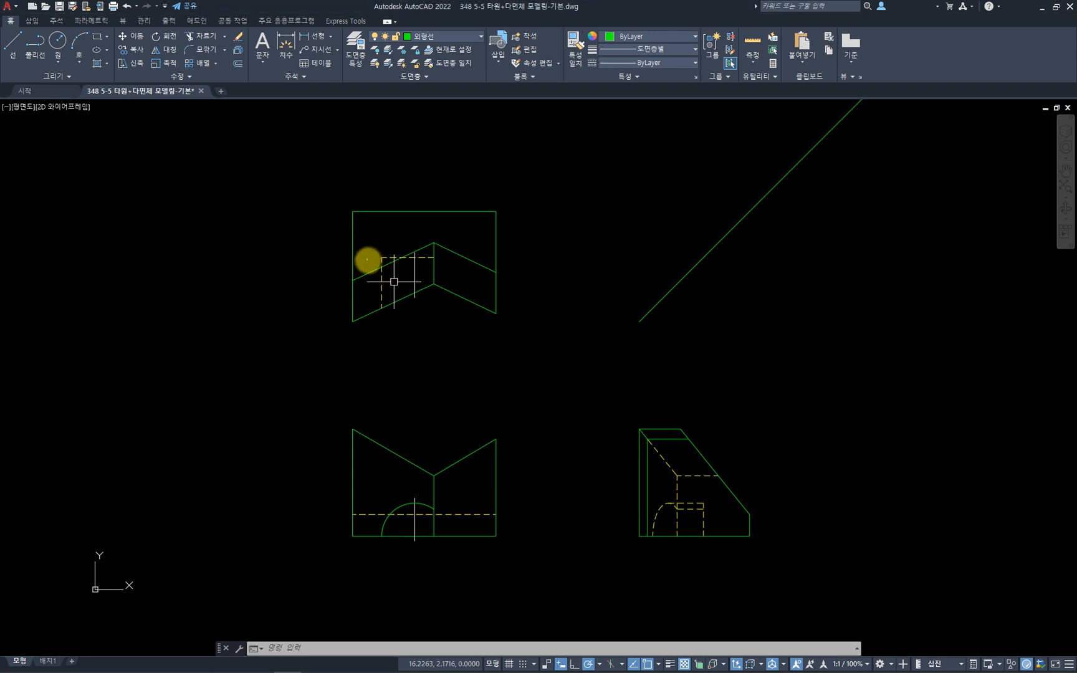
mouse_move(355, 242)
left_mouse_down()
mouse_move(394, 241)
mouse_move(393, 209)
mouse_move(403, 218)
left_mouse_up()
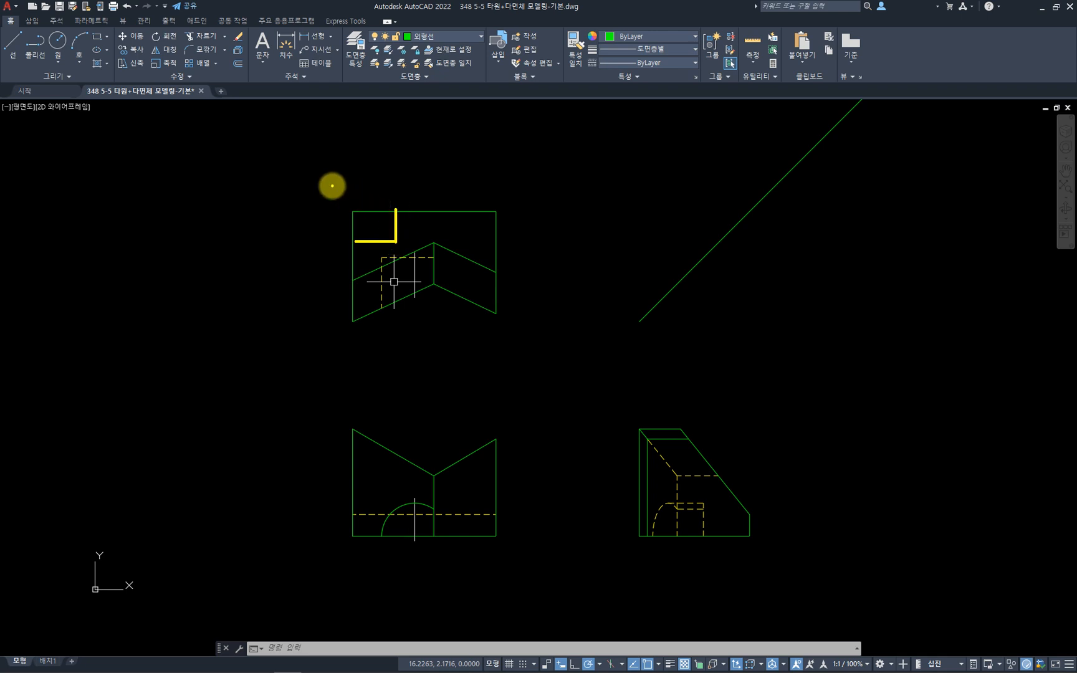
left_click_drag(351, 203, 356, 152)
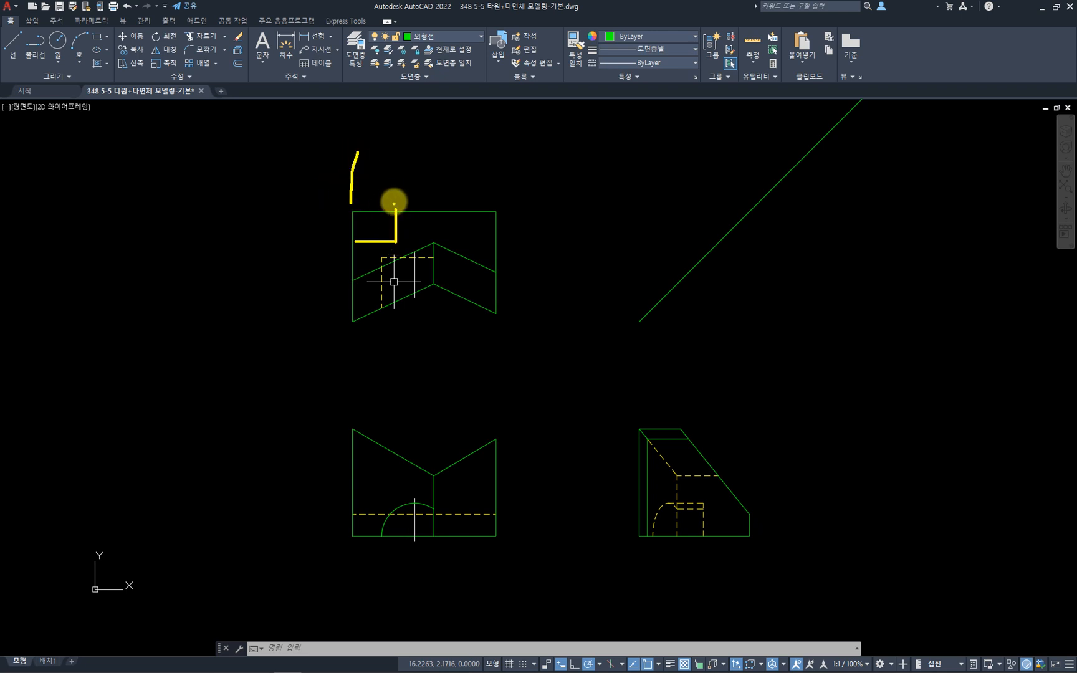
mouse_move(393, 204)
left_mouse_down()
mouse_move(393, 145)
mouse_move(370, 178)
left_mouse_up()
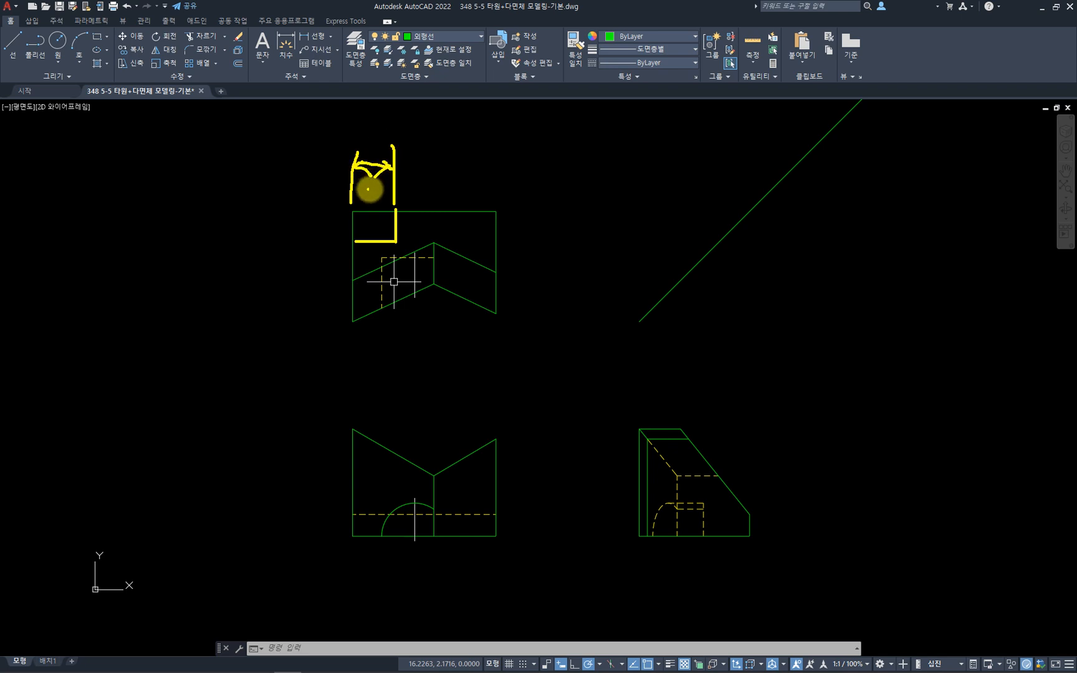
mouse_move(427, 156)
left_mouse_down()
mouse_move(425, 171)
mouse_move(437, 146)
mouse_move(458, 166)
left_mouse_up()
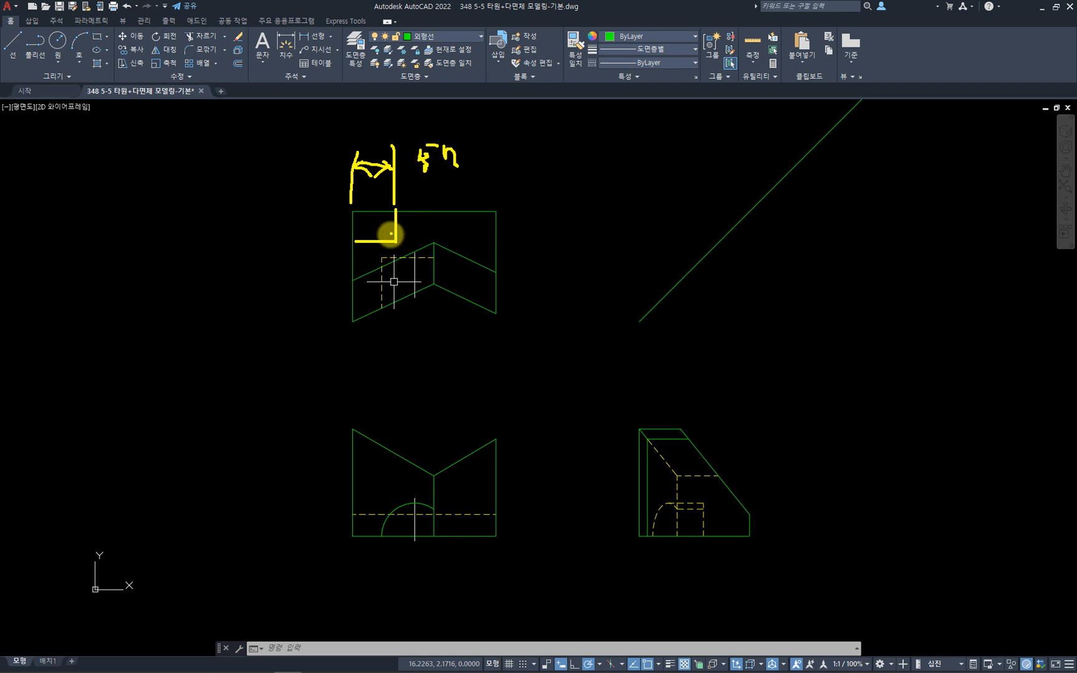
mouse_move(380, 244)
left_mouse_down()
mouse_move(354, 212)
mouse_move(322, 228)
mouse_move(332, 216)
left_mouse_up()
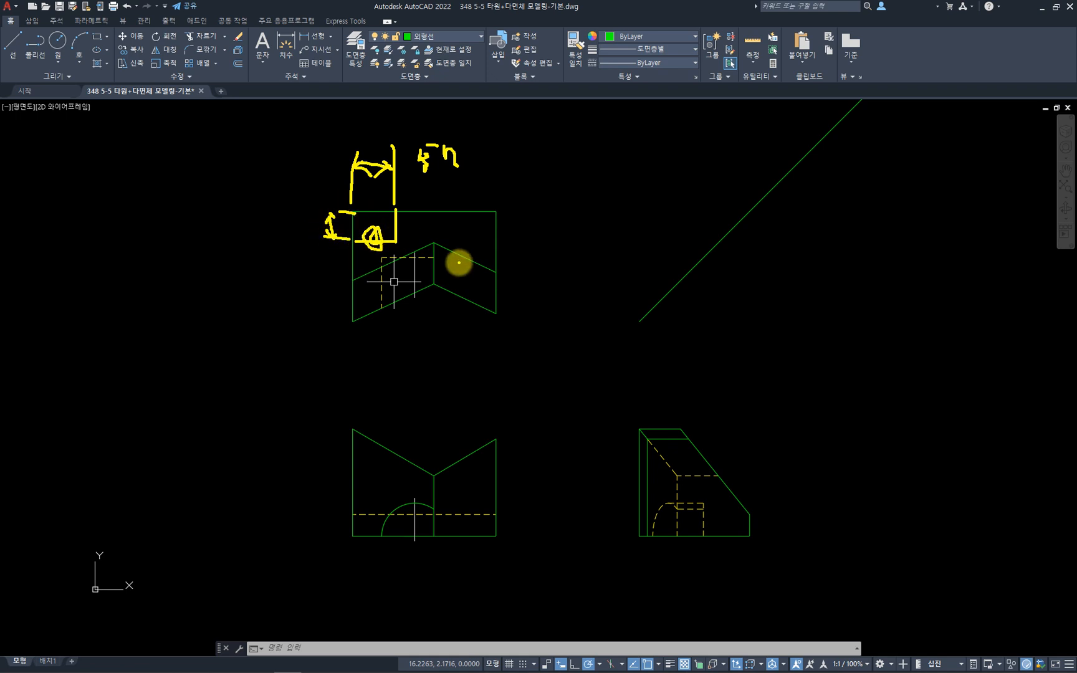
mouse_move(517, 284)
left_mouse_down()
mouse_move(625, 369)
mouse_move(637, 396)
mouse_move(658, 386)
left_mouse_up()
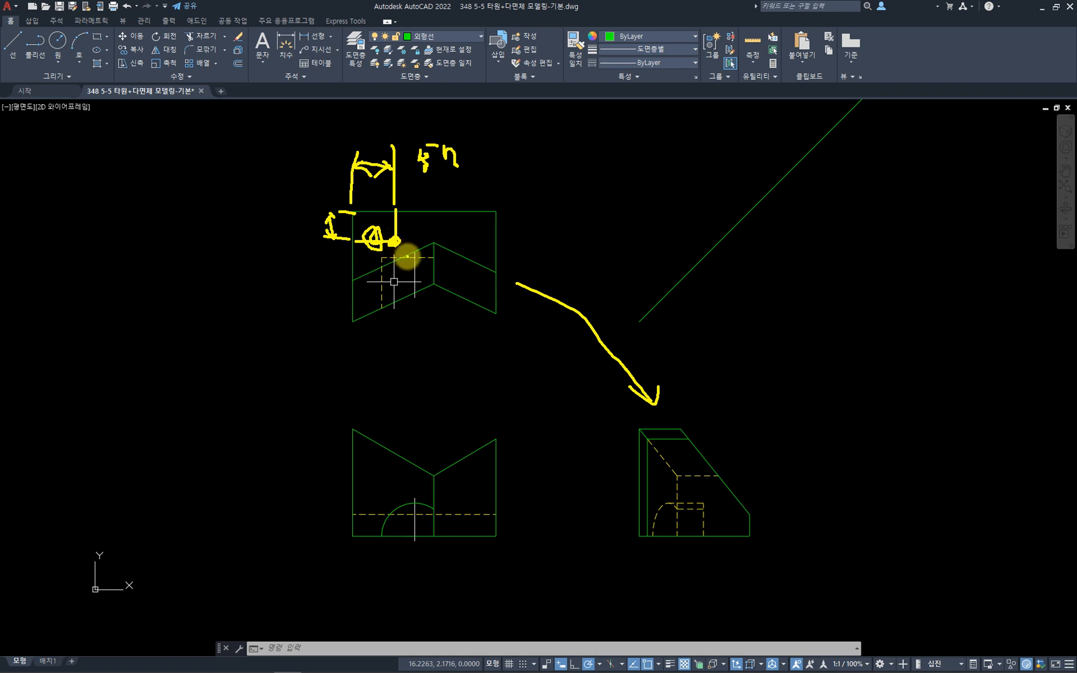
left_click_drag(395, 241, 395, 533)
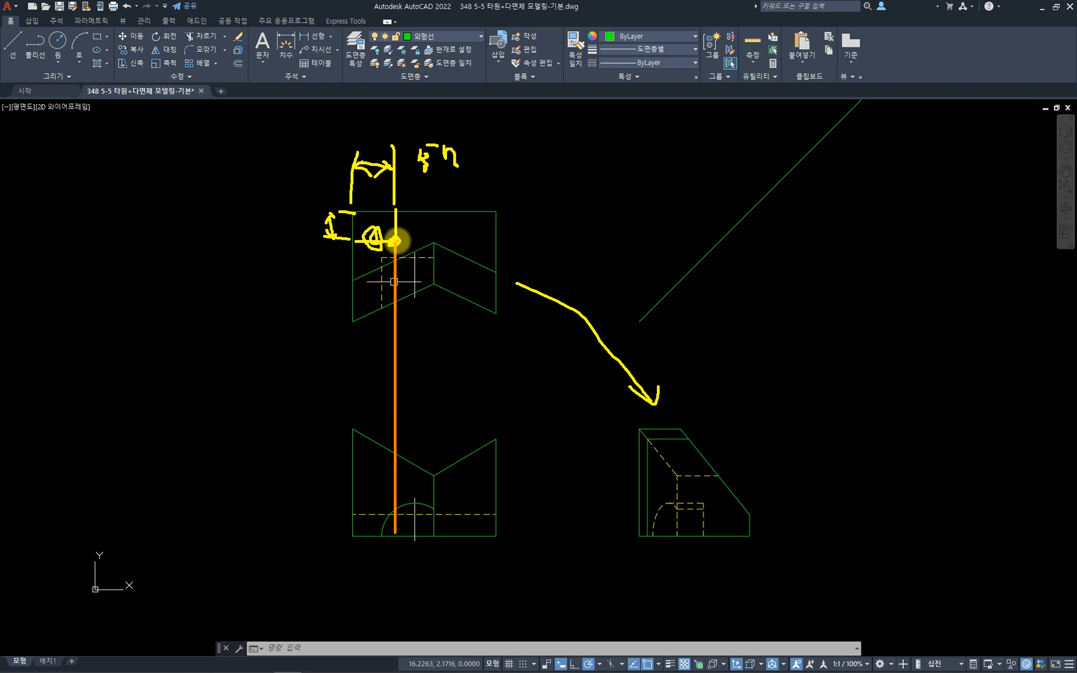
mouse_move(395, 242)
left_mouse_down()
mouse_move(719, 242)
mouse_move(715, 539)
mouse_move(712, 518)
mouse_move(721, 520)
left_mouse_up()
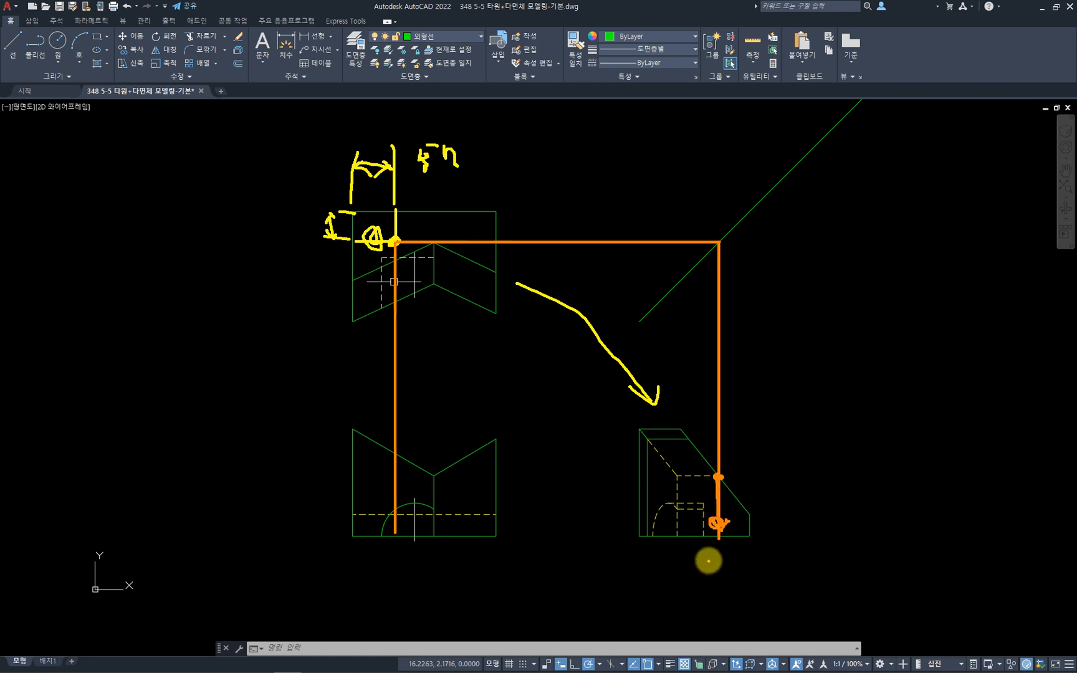
mouse_move(373, 213)
left_mouse_down()
mouse_move(373, 241)
mouse_move(372, 213)
left_mouse_up()
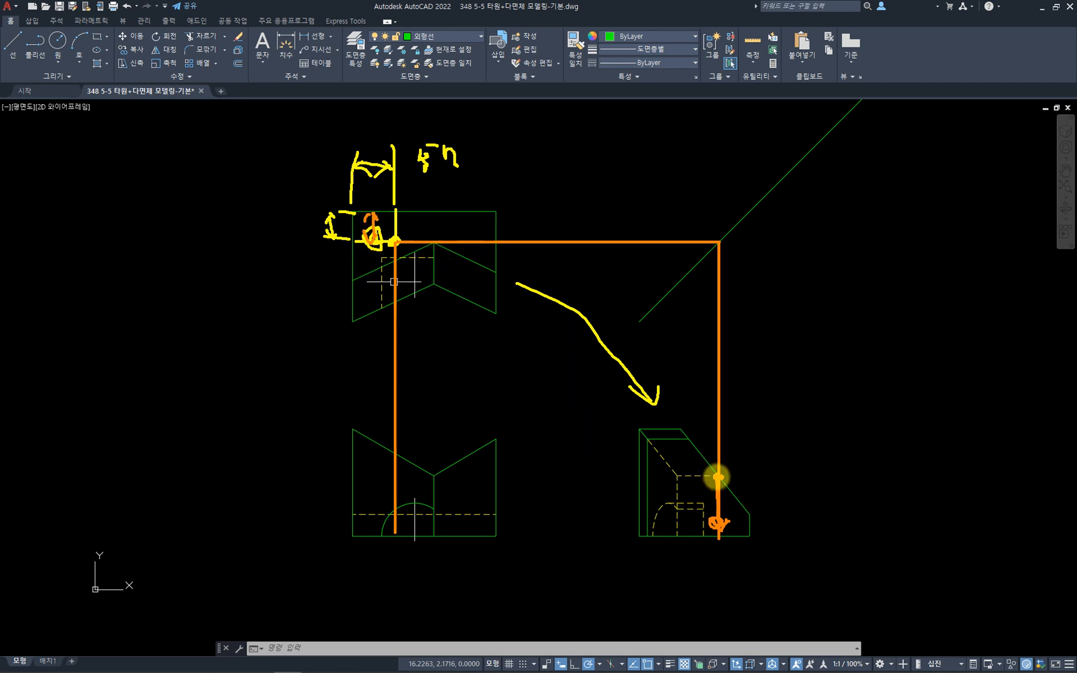
mouse_move(677, 476)
left_mouse_down()
mouse_move(720, 476)
mouse_move(715, 547)
left_mouse_up()
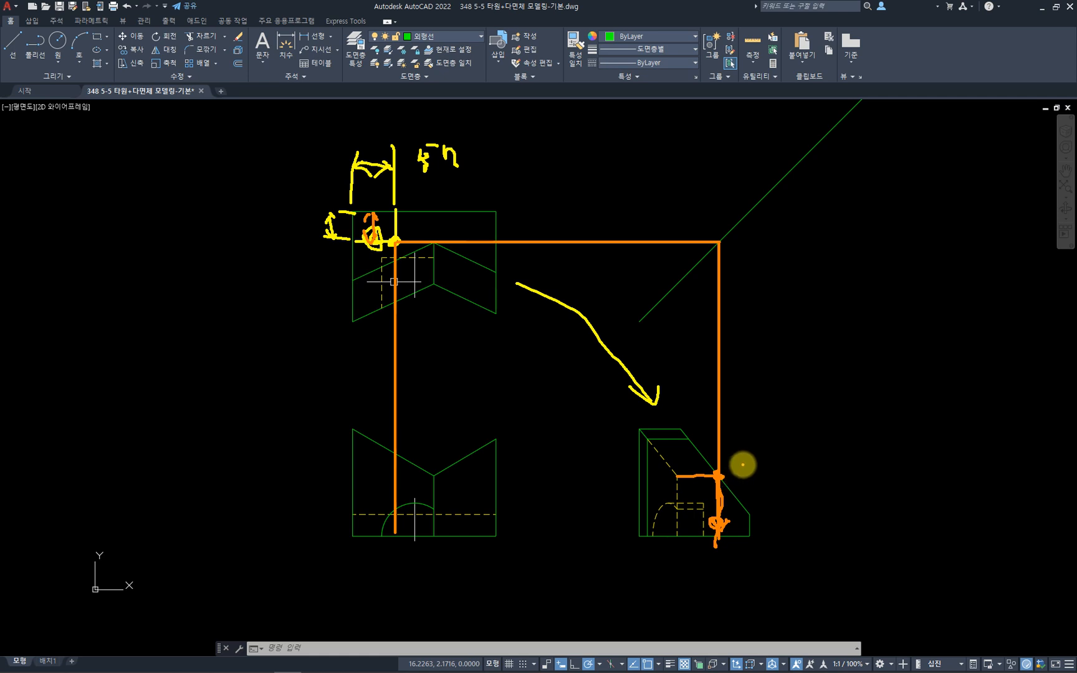
- Offset the top view's left vertical edge 57 inward
key("Escape")
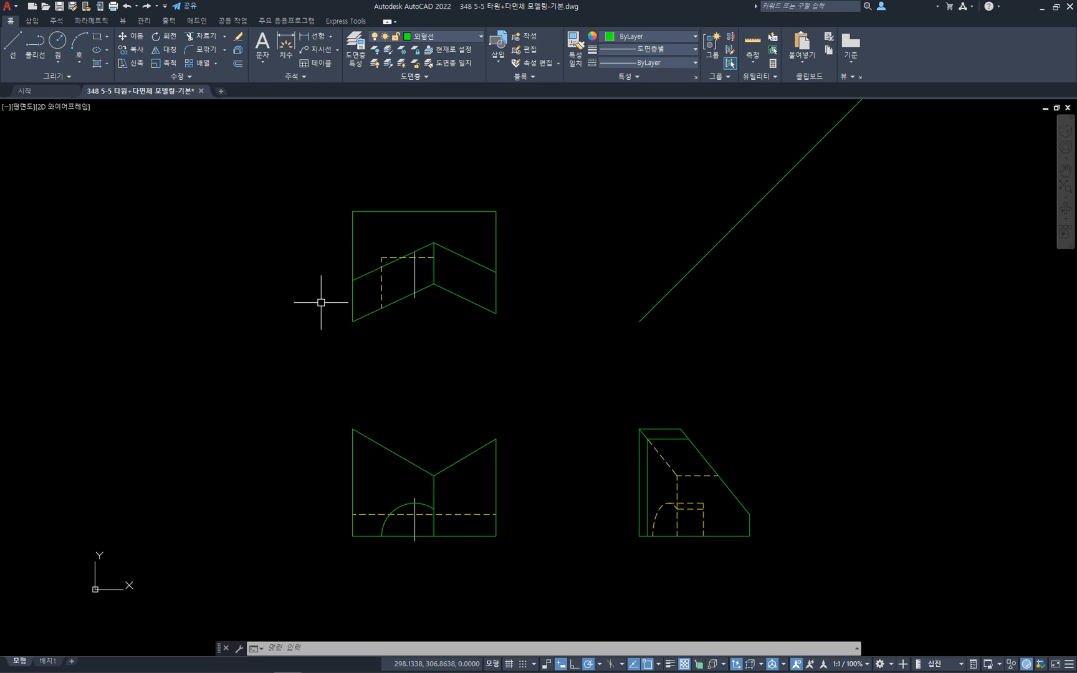
type("o")
key("Return")
type("57")
key("Return")
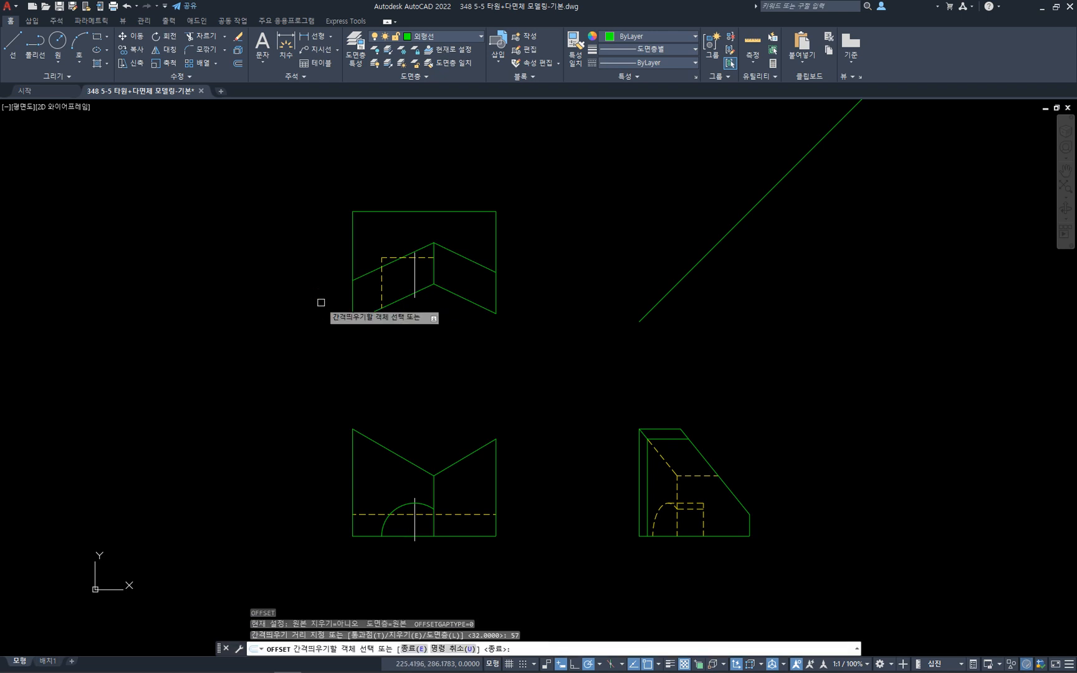
left_click(352, 233)
left_click(556, 301)
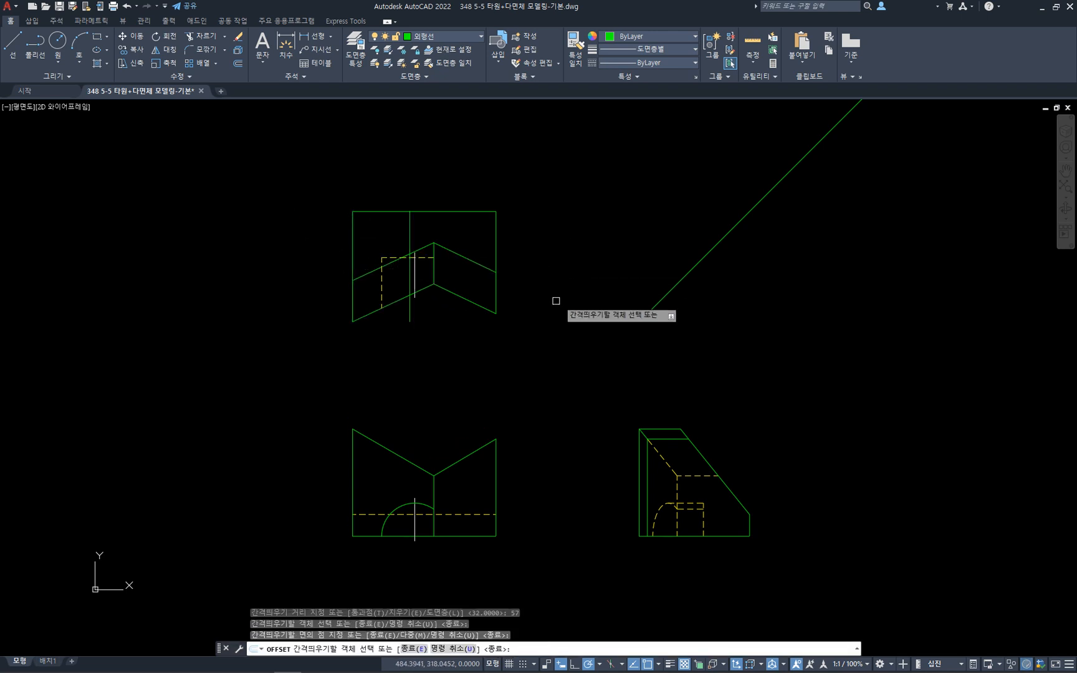
key("Escape")
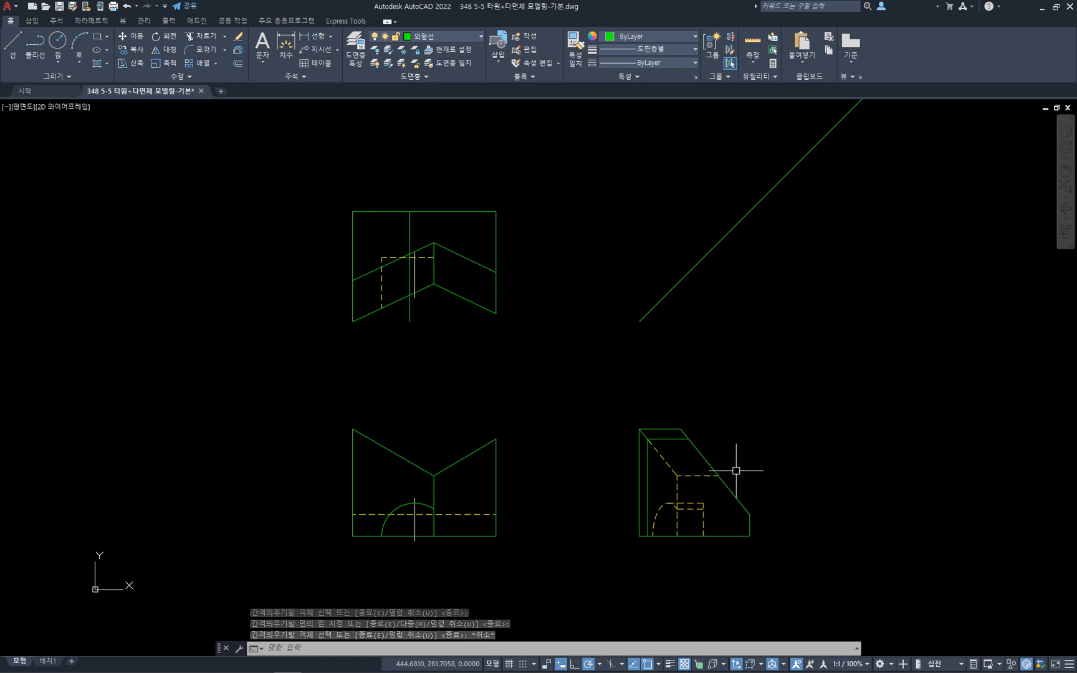
type("c")
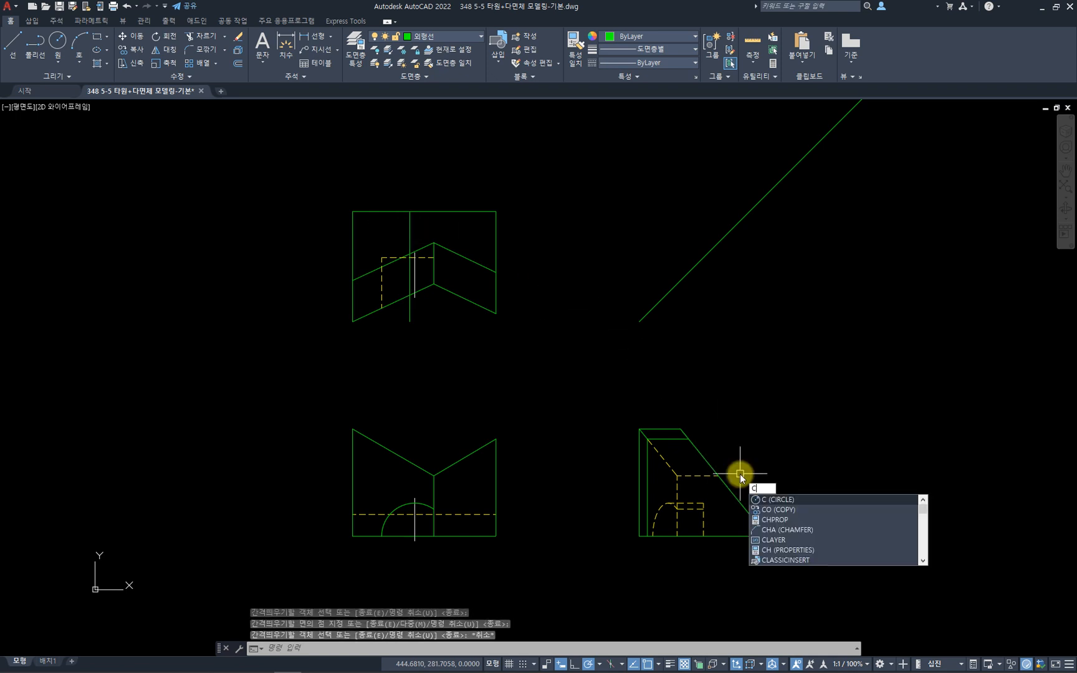
key("Escape")
key("Escape")
- Draw a vertical construction line through the point where the side view's upper dashed horizontal meets the sloped edge
type("xl")
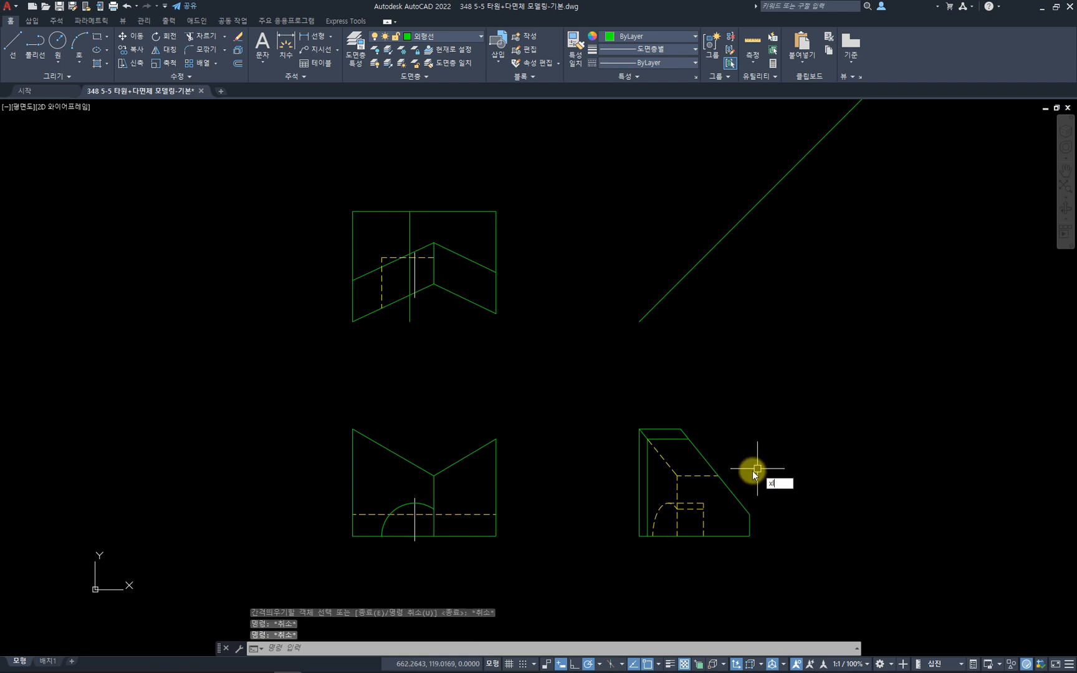
key("Return")
left_click(718, 476)
left_click(716, 349)
key("Return")
- Draw a horizontal construction line across the top view from where the vertical construction line crosses the diagonal projection line
key("Return")
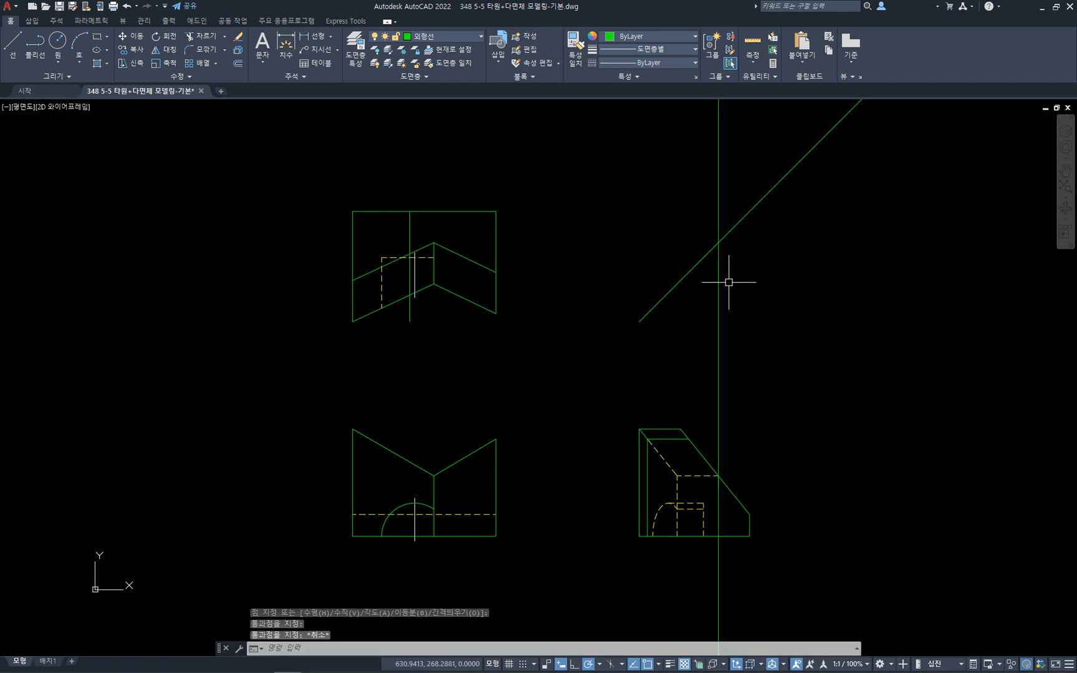
left_click(718, 242)
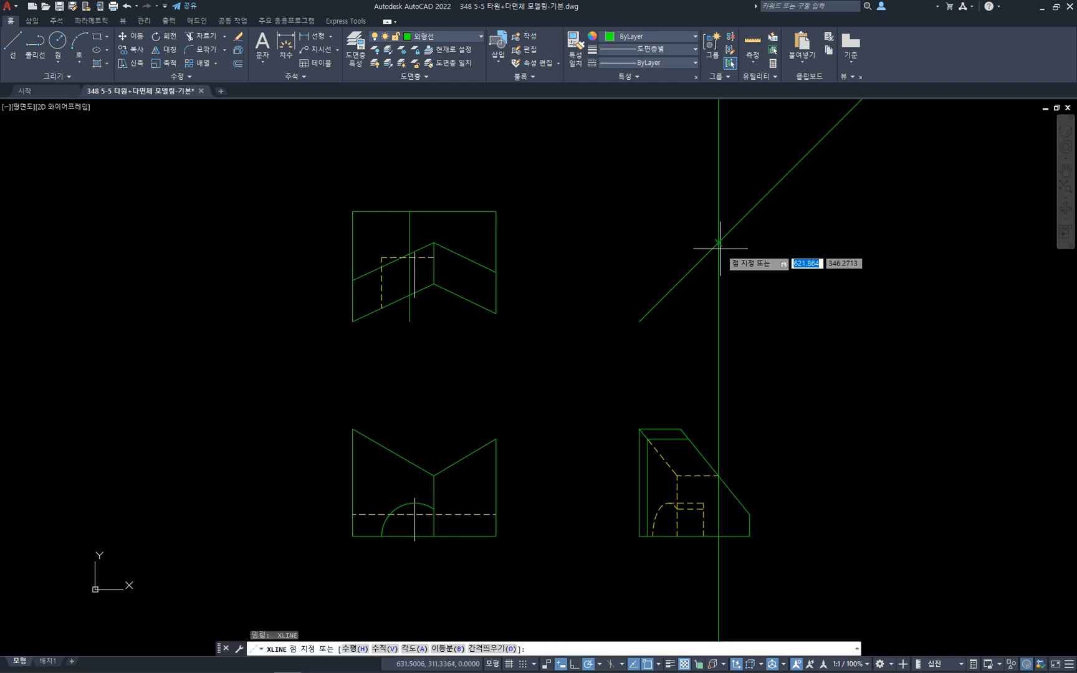
left_click(620, 243)
key("Escape")
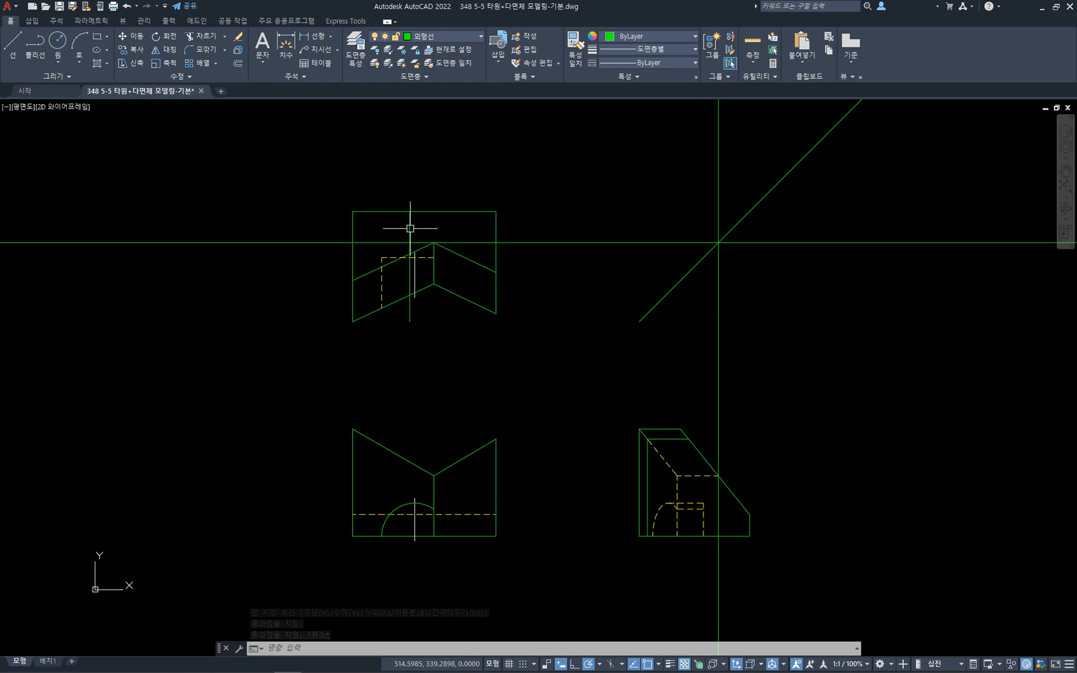
key("Escape")
key("Escape")
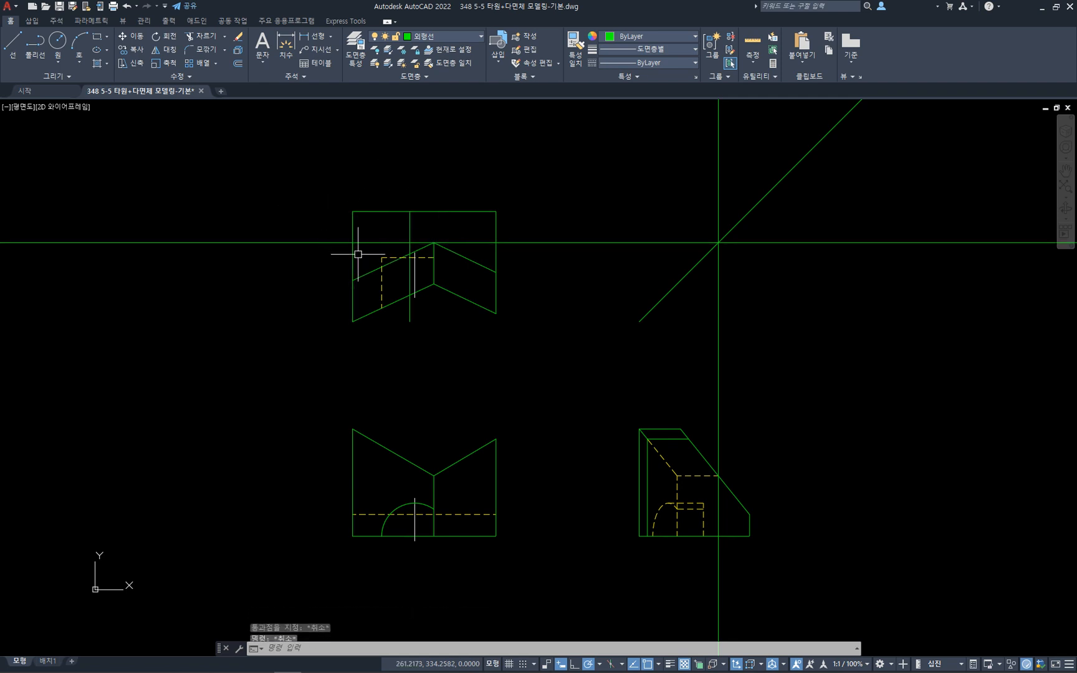
- Trim the top view's upper-left corner into a rectangular notch bounded by the offset line and the horizontal construction line, removing their excess lengths
type("tr")
key("Return")
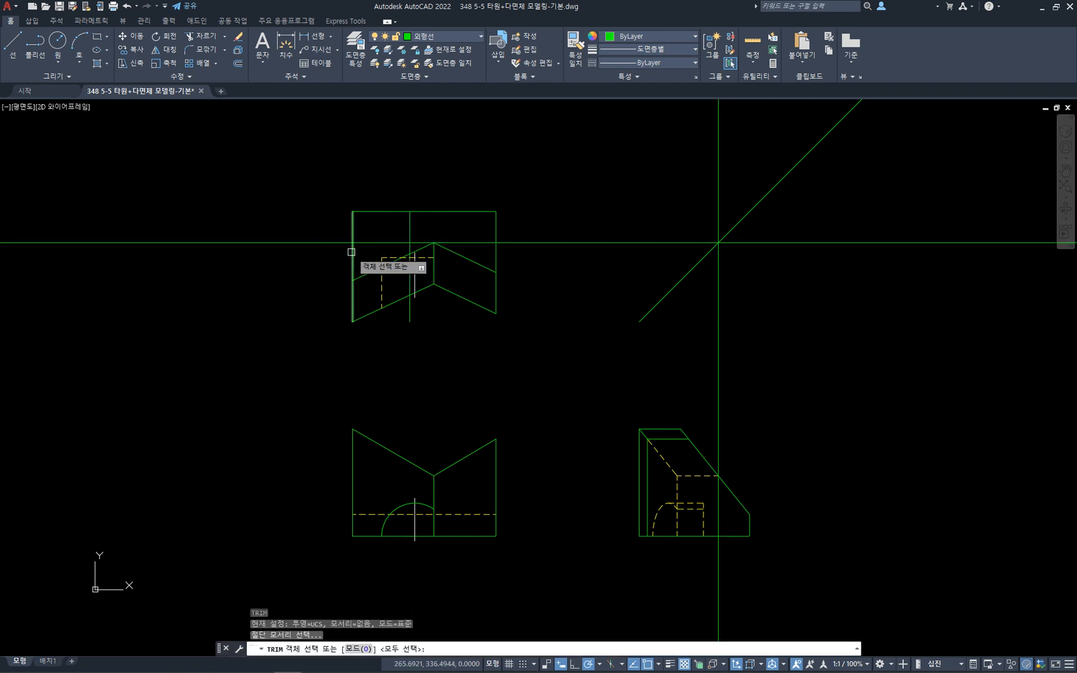
left_click(385, 243)
left_click(411, 230)
key("Return")
left_click(392, 224)
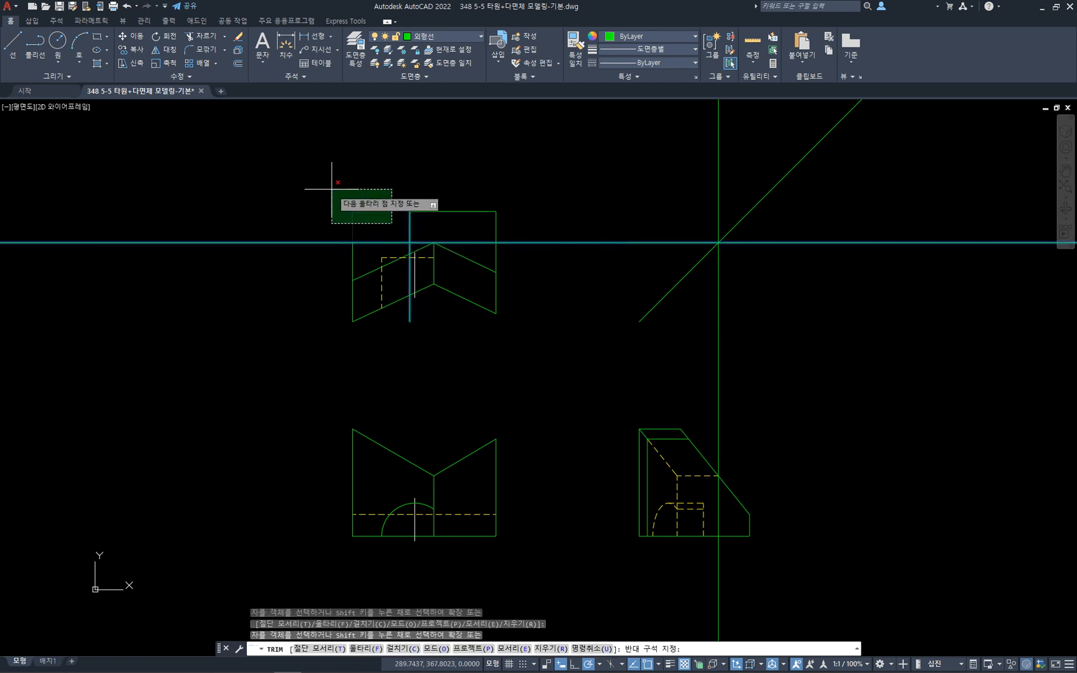
left_click(332, 188)
left_click(595, 244)
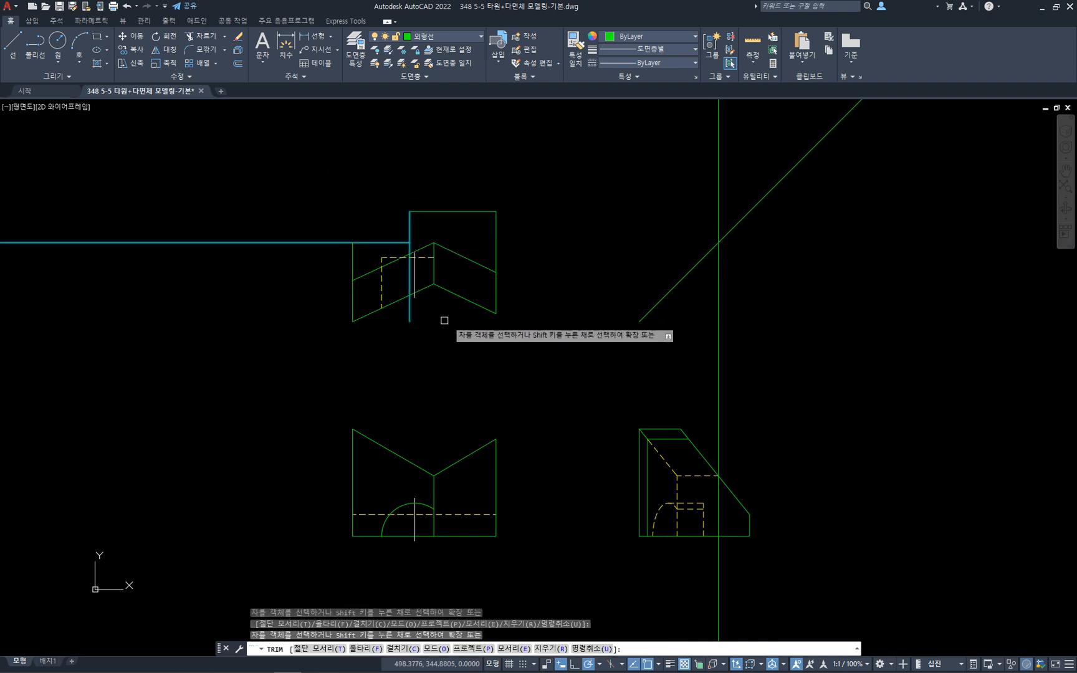
left_click(412, 306)
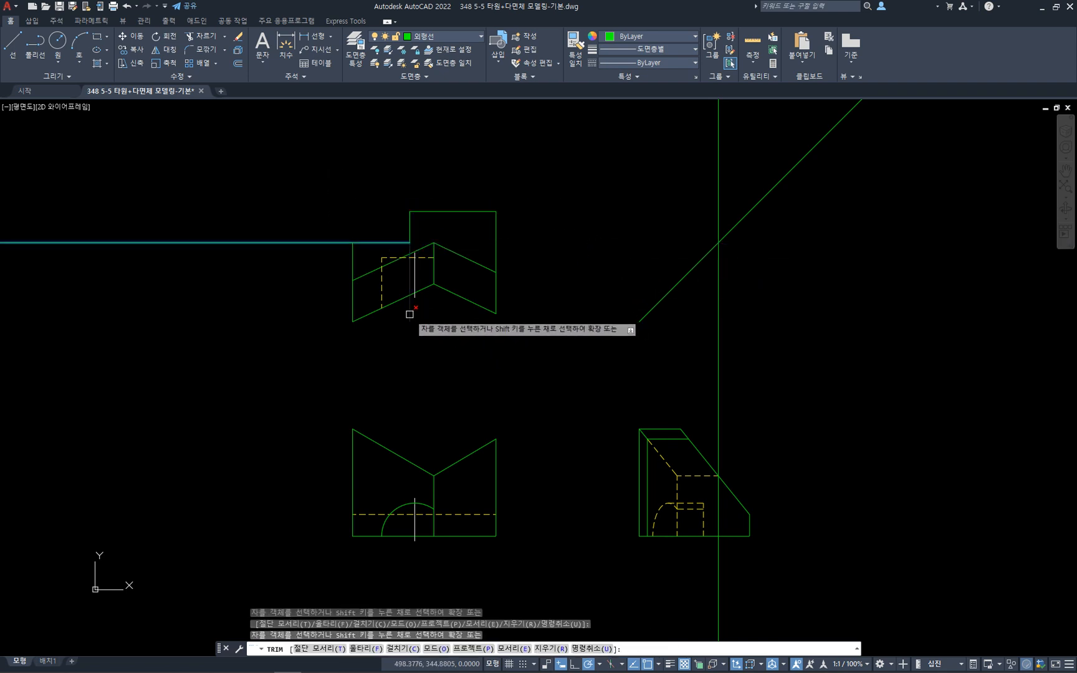
left_click(342, 242)
key("Escape")
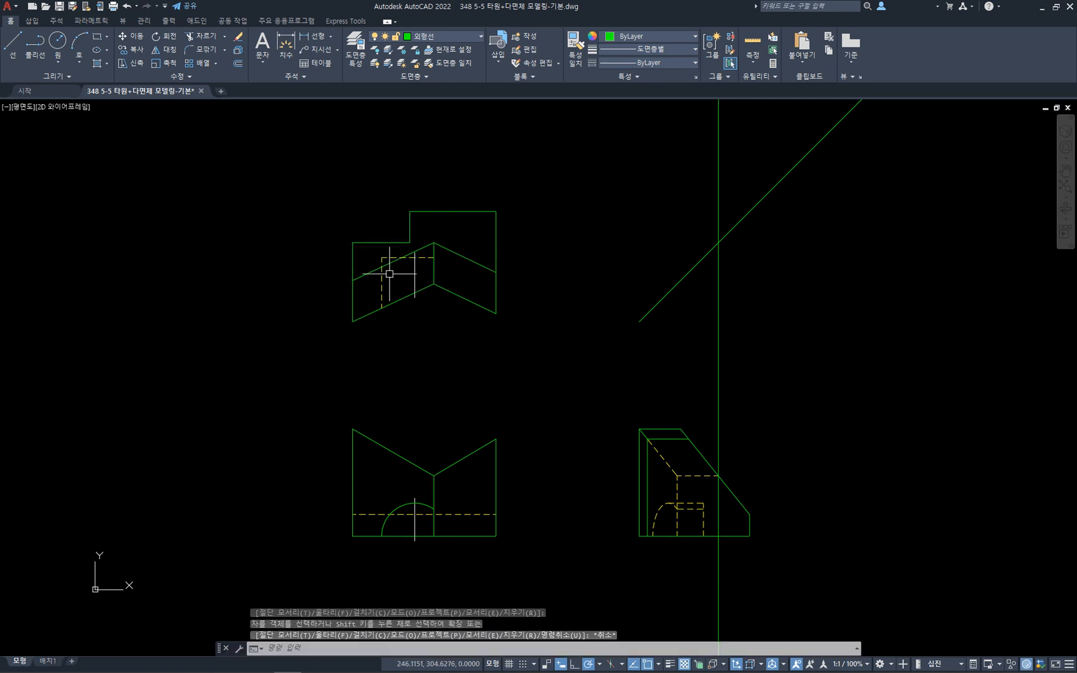
- Delete the vertical construction line running through the side view
left_click(742, 388)
left_click(680, 369)
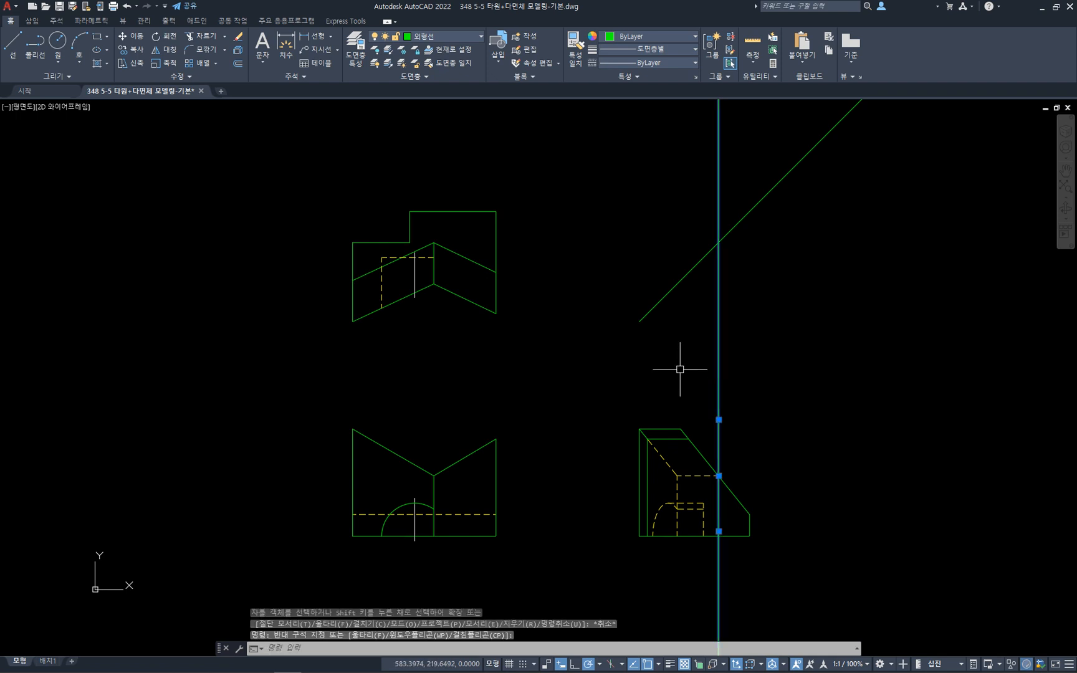
- Try to project the top view's inner step corner across to the 45-degree line and down to the side view's slanted edge
key("Escape")
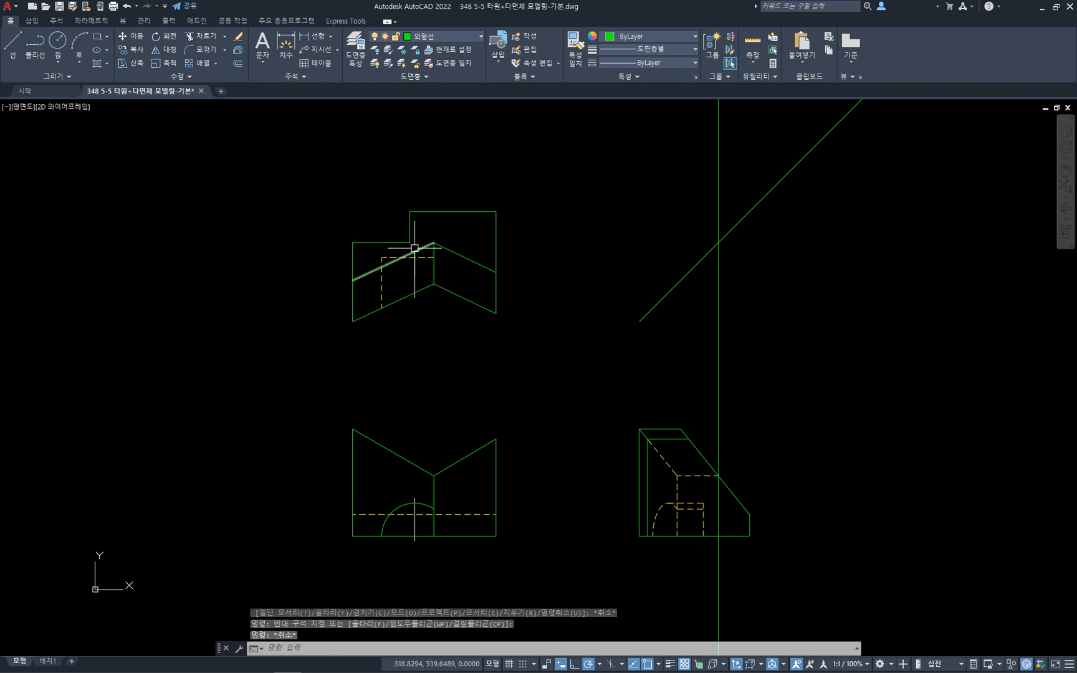
key("Escape")
type("l")
key("Return")
left_click(410, 242)
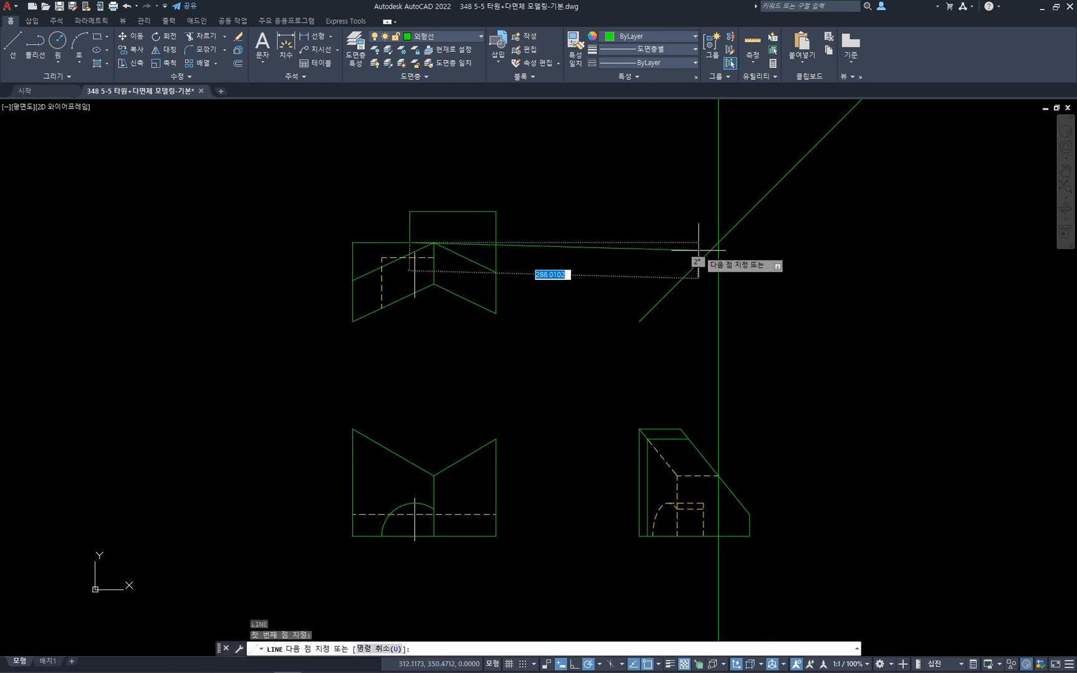
left_click(718, 242)
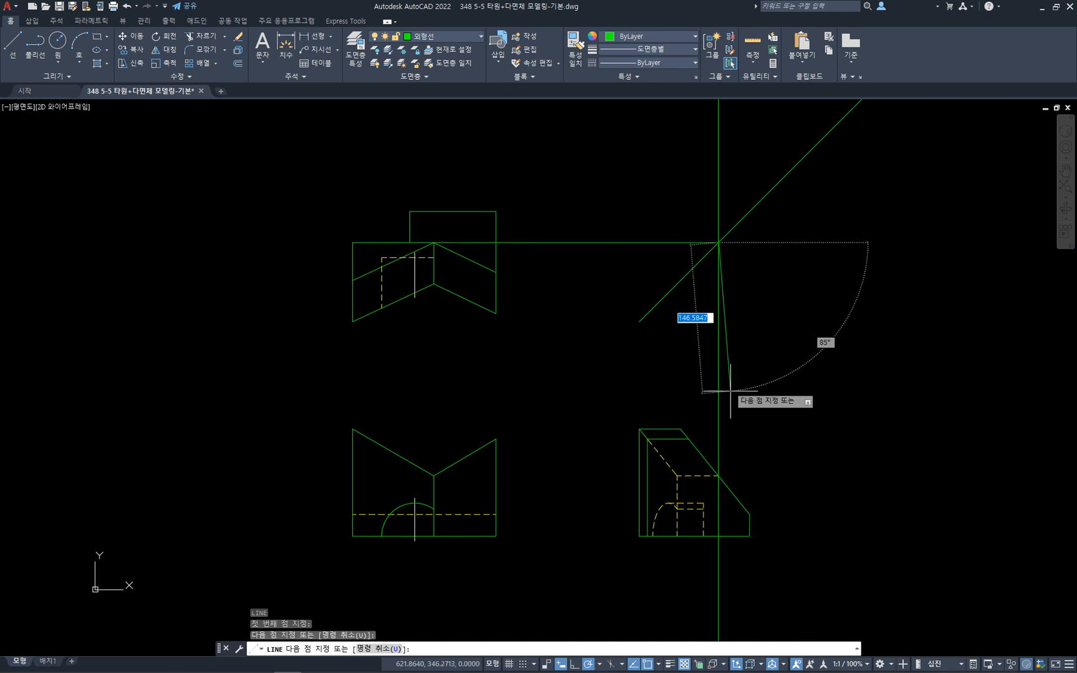
left_click(718, 476)
key("Escape")
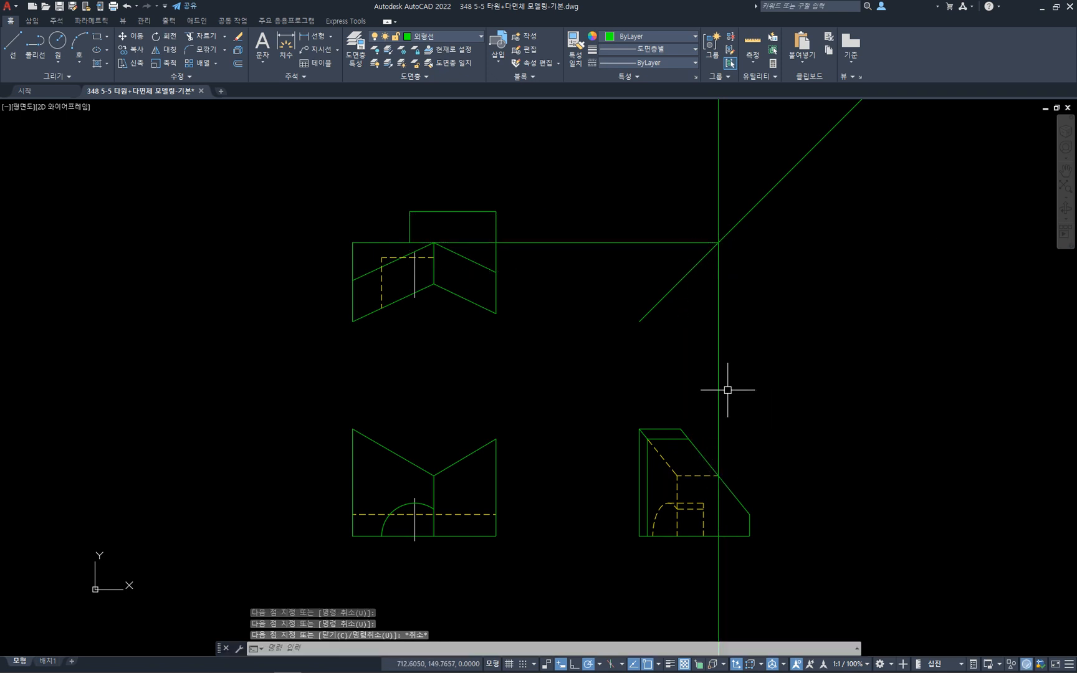
key("ctrl+z")
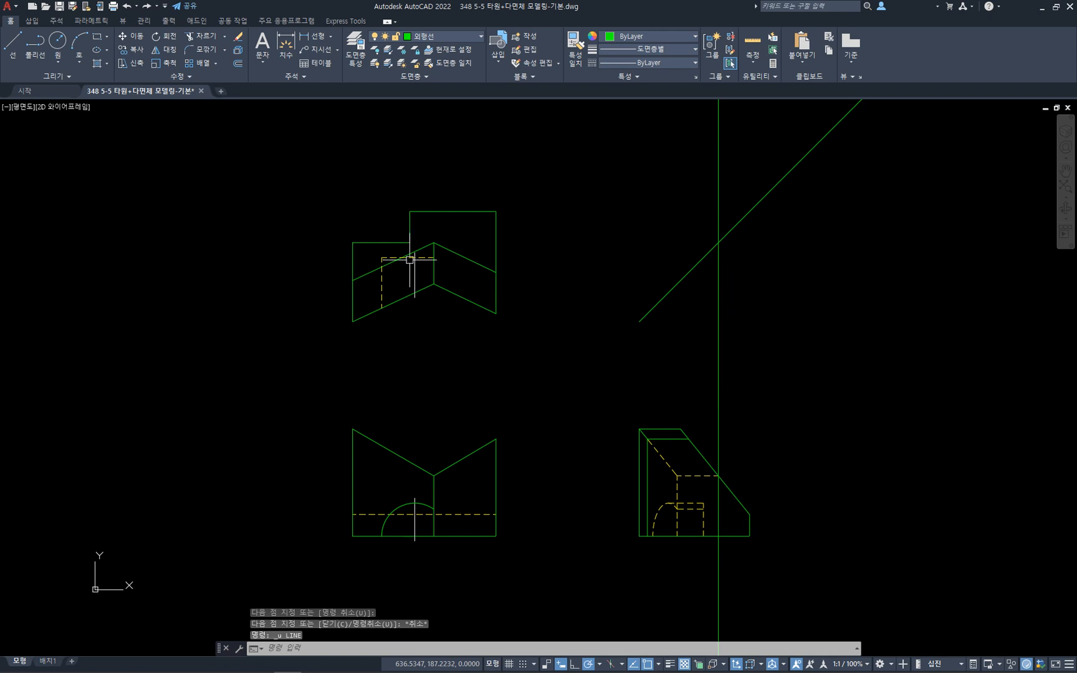
left_click(377, 242)
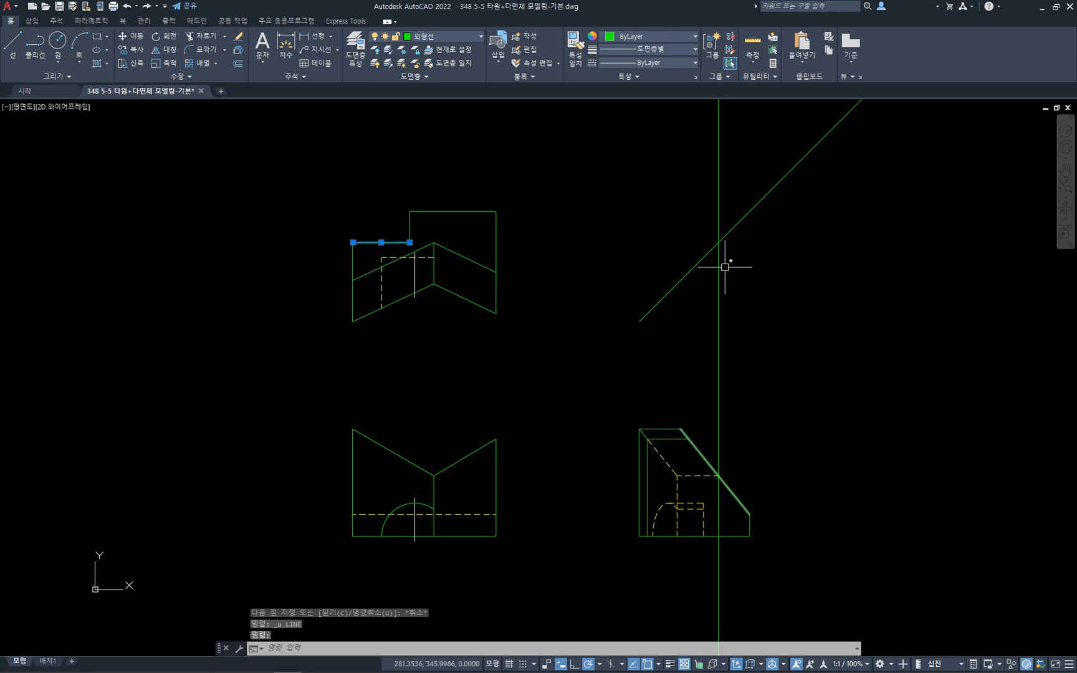
key("Escape")
left_click(748, 374)
left_click(660, 351)
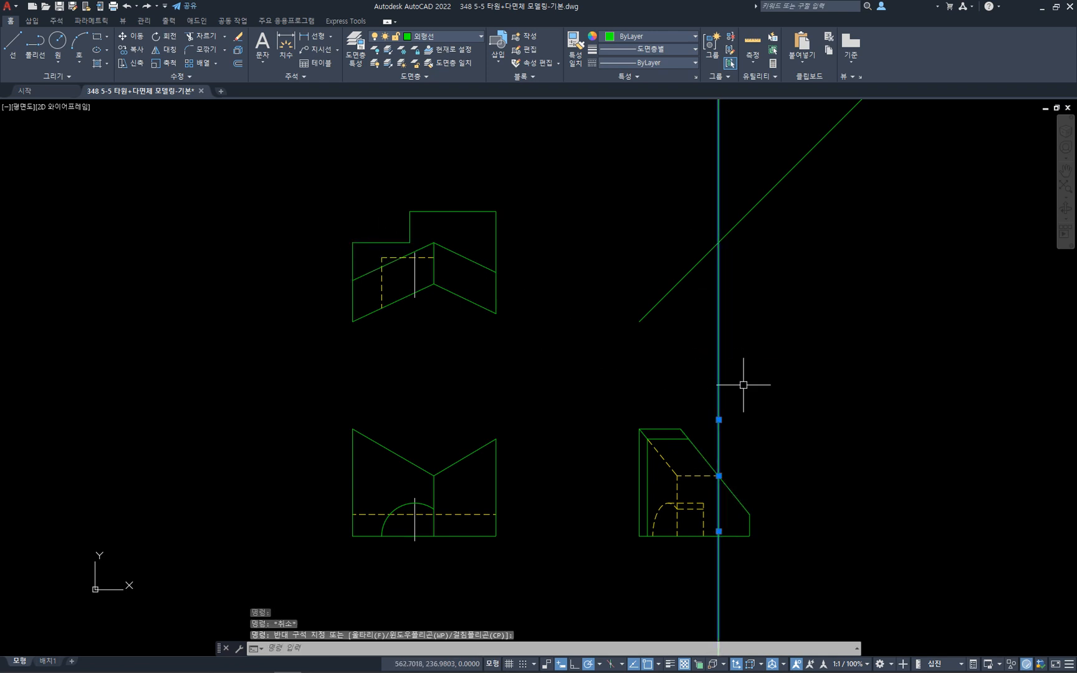
key("Escape")
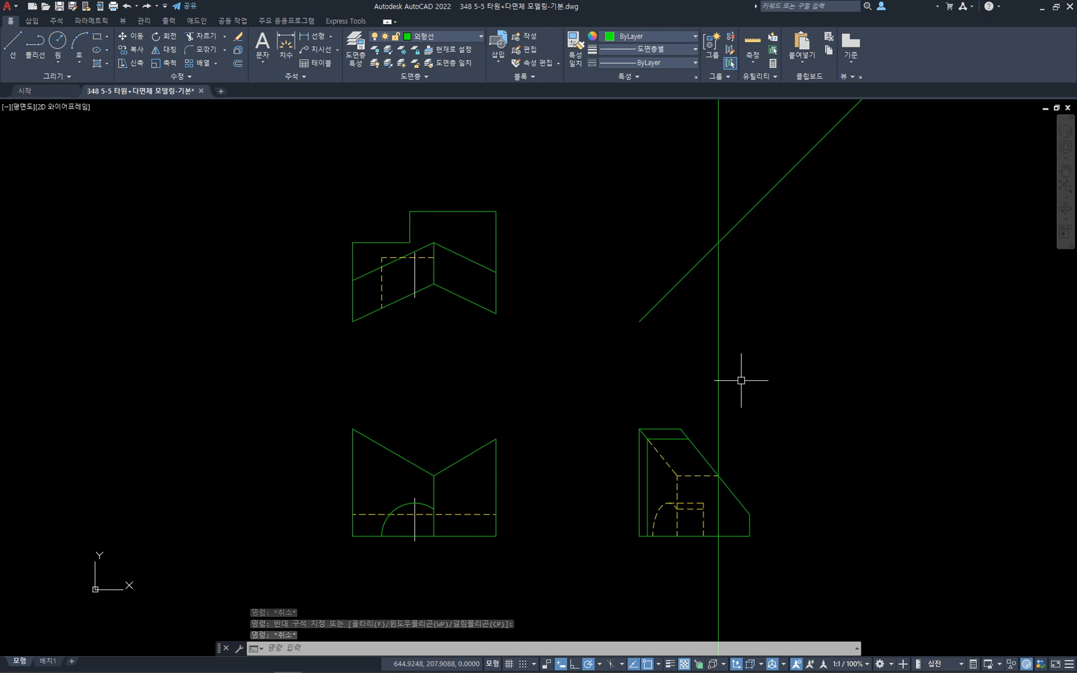
key("Escape")
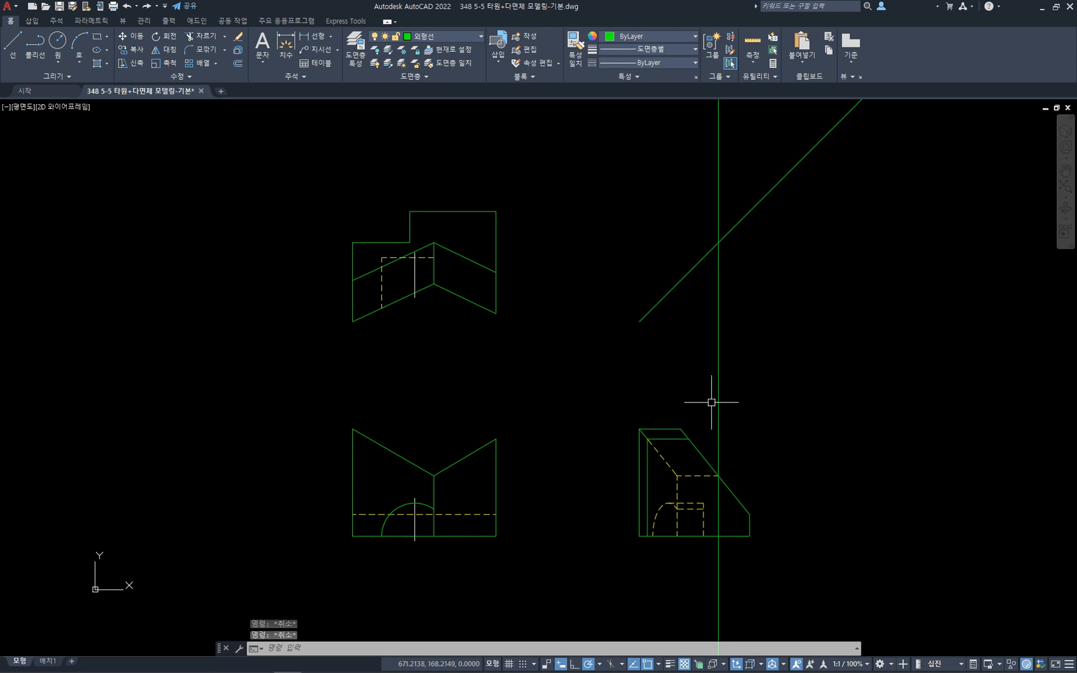
left_click(735, 390)
left_click(704, 384)
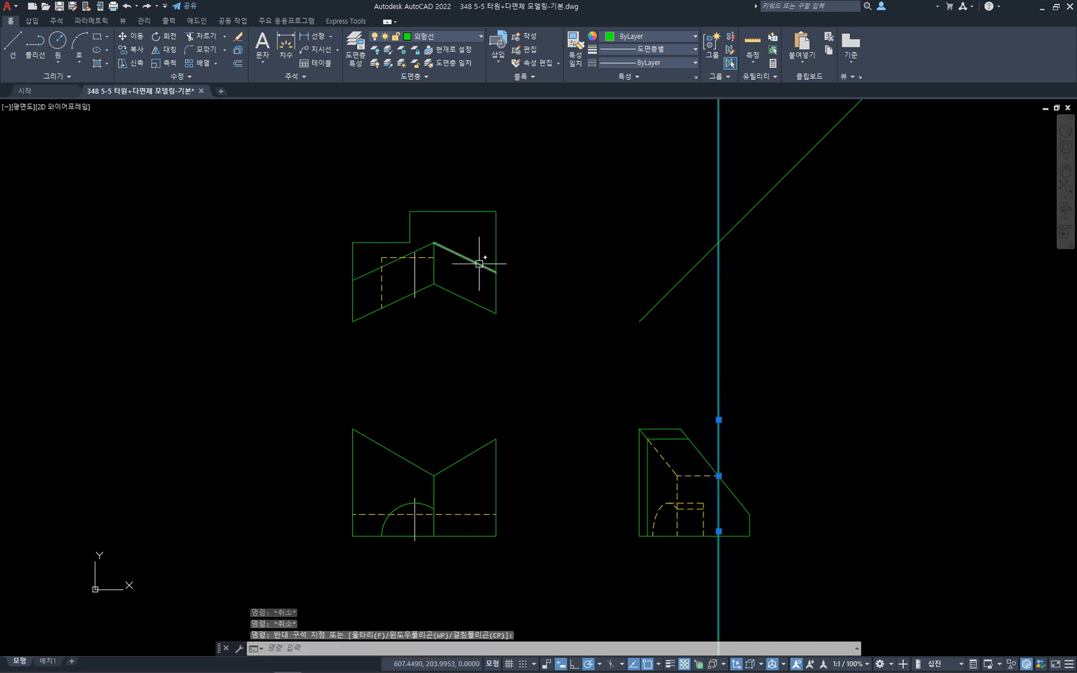
key("Escape")
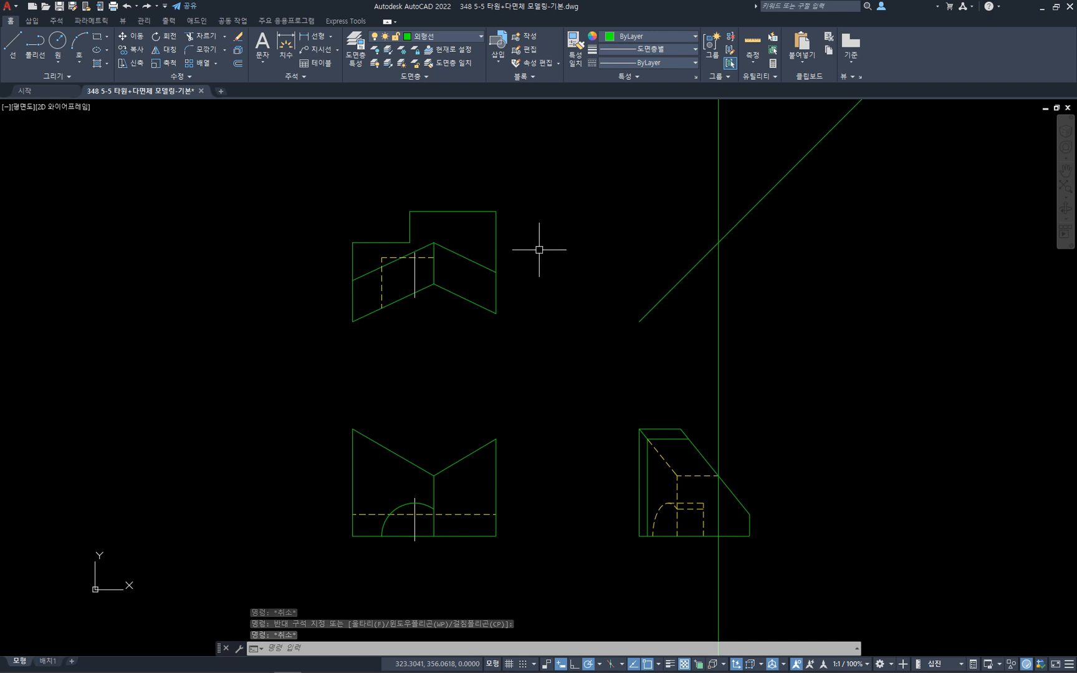
key("b")
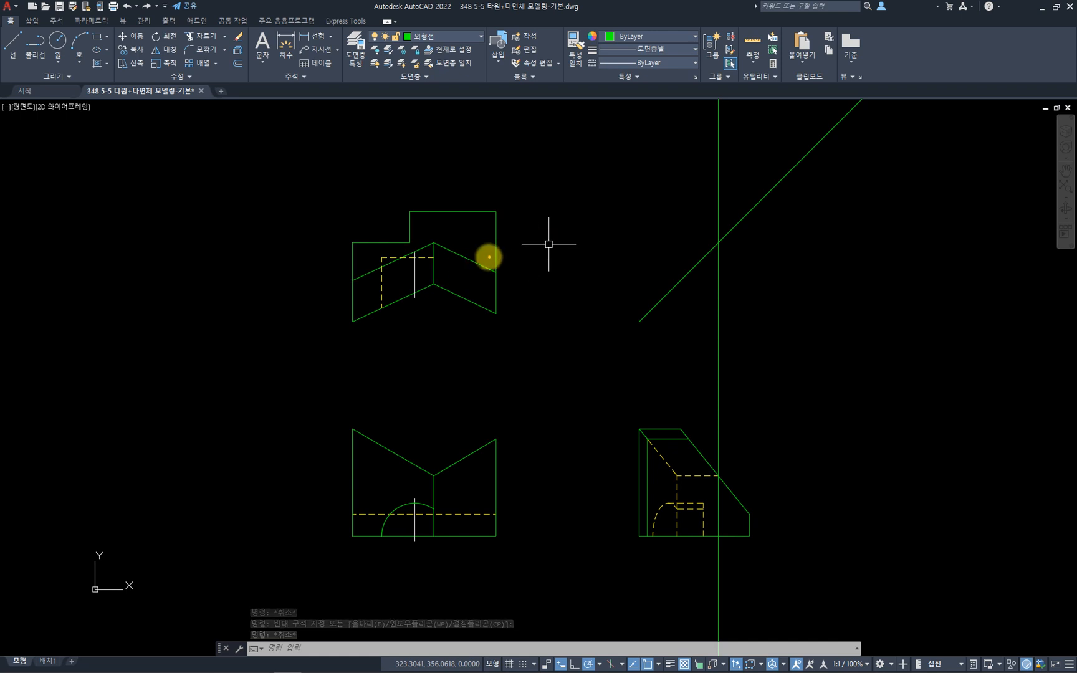
mouse_move(524, 231)
left_mouse_down("ctrl+shift")
mouse_move(583, 231)
mouse_move(464, 233)
mouse_move(506, 245)
left_mouse_up("ctrl+shift")
mouse_move(410, 234)
left_mouse_down()
mouse_move(327, 224)
mouse_move(418, 245)
left_mouse_up()
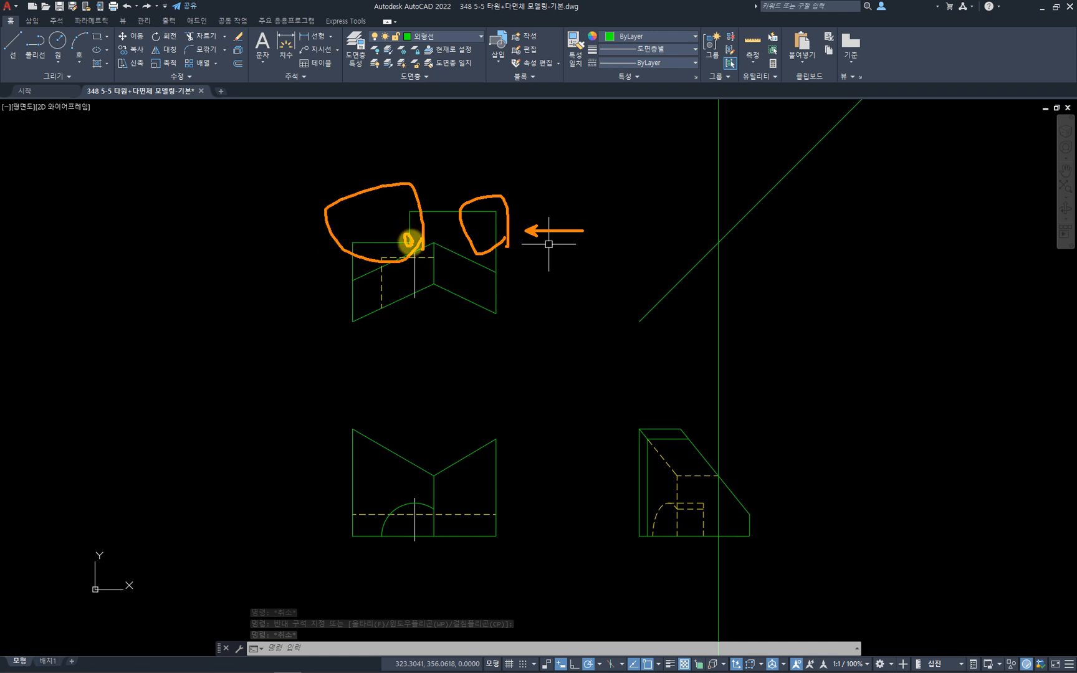
left_click_drag(721, 379, 730, 393)
key("Escape")
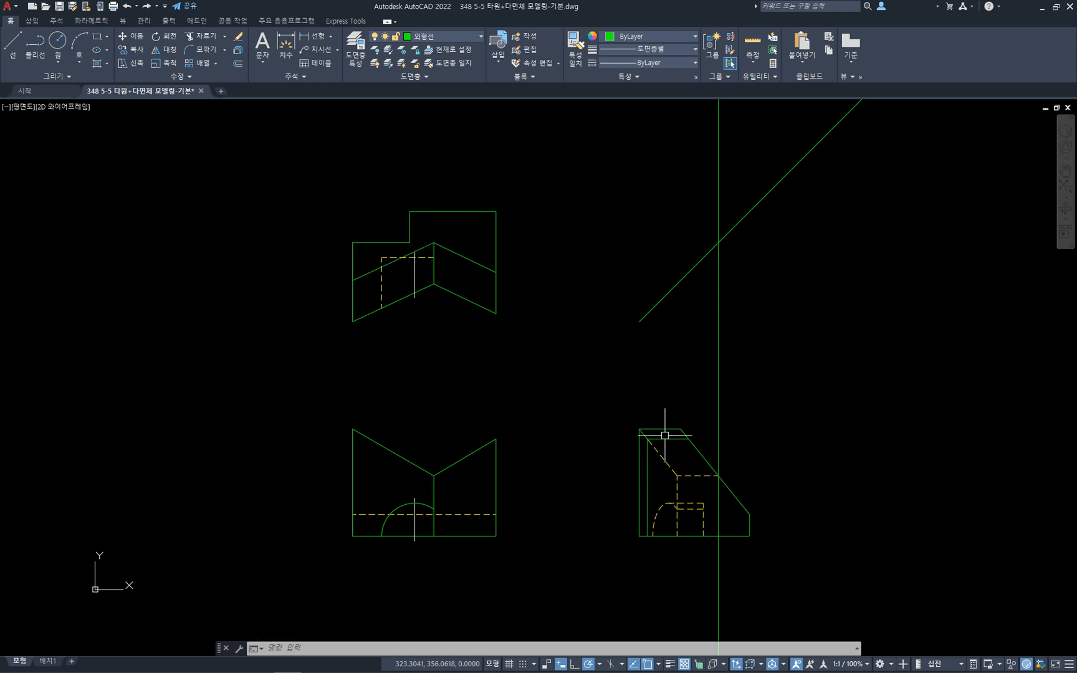
- Match the vertical construction line through the side view to the properties of that view's horizontal dashed hidden line
type("ma")
key("space")
left_click(699, 476)
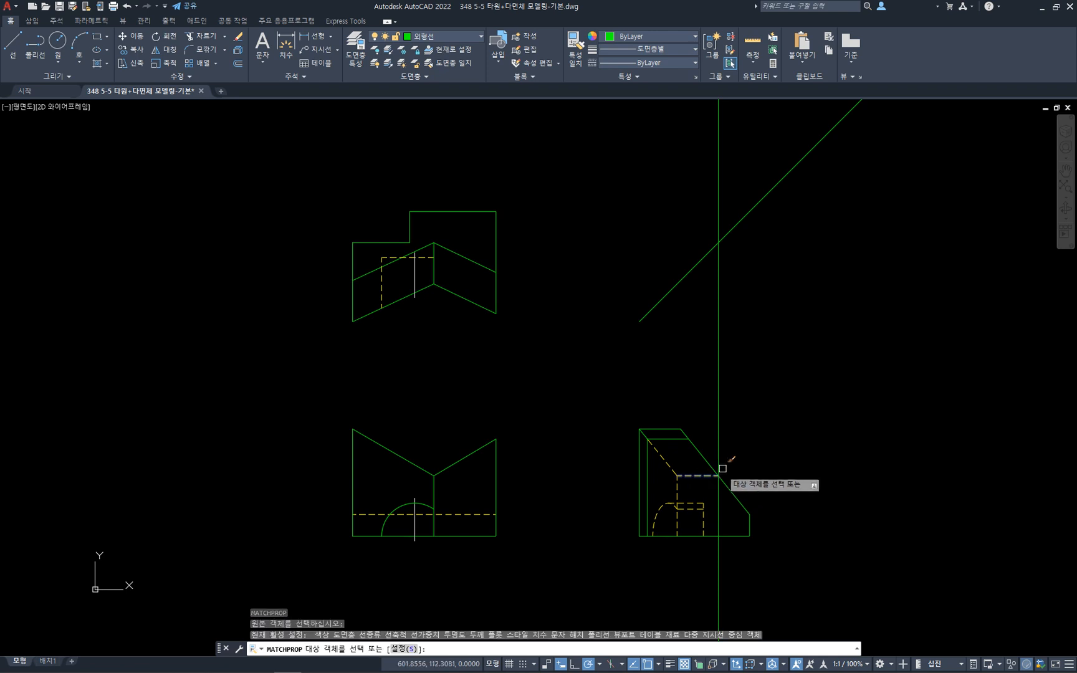
left_click(719, 466)
key("Escape")
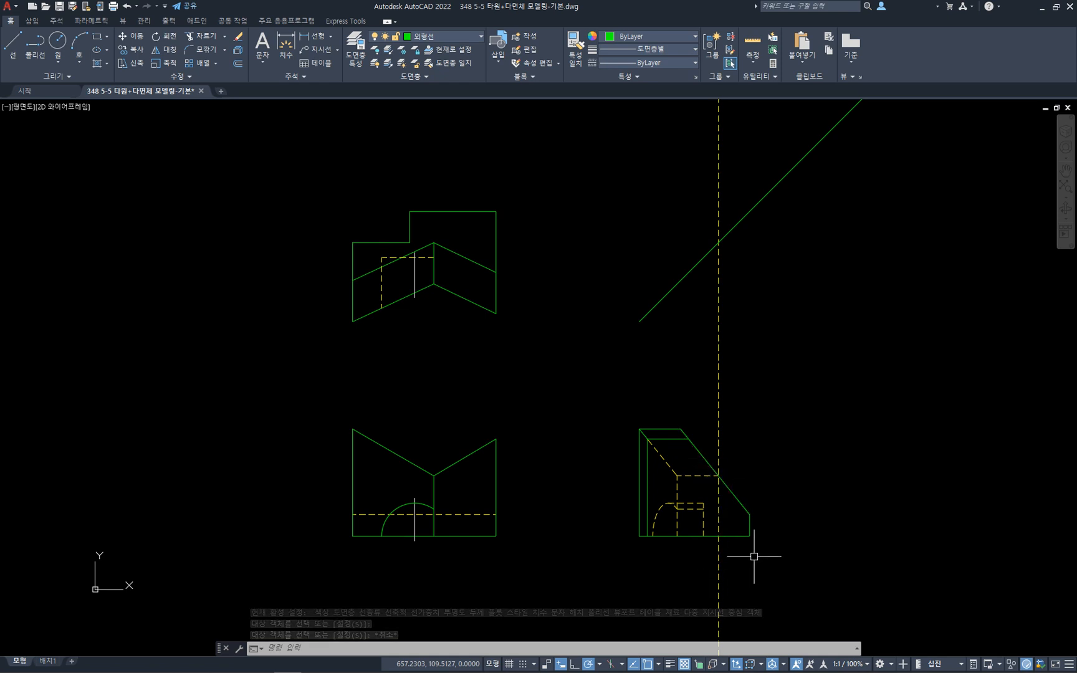
- Trim the vertical hidden line in the side view above the slanted edge and below the base edge
left_click(740, 501)
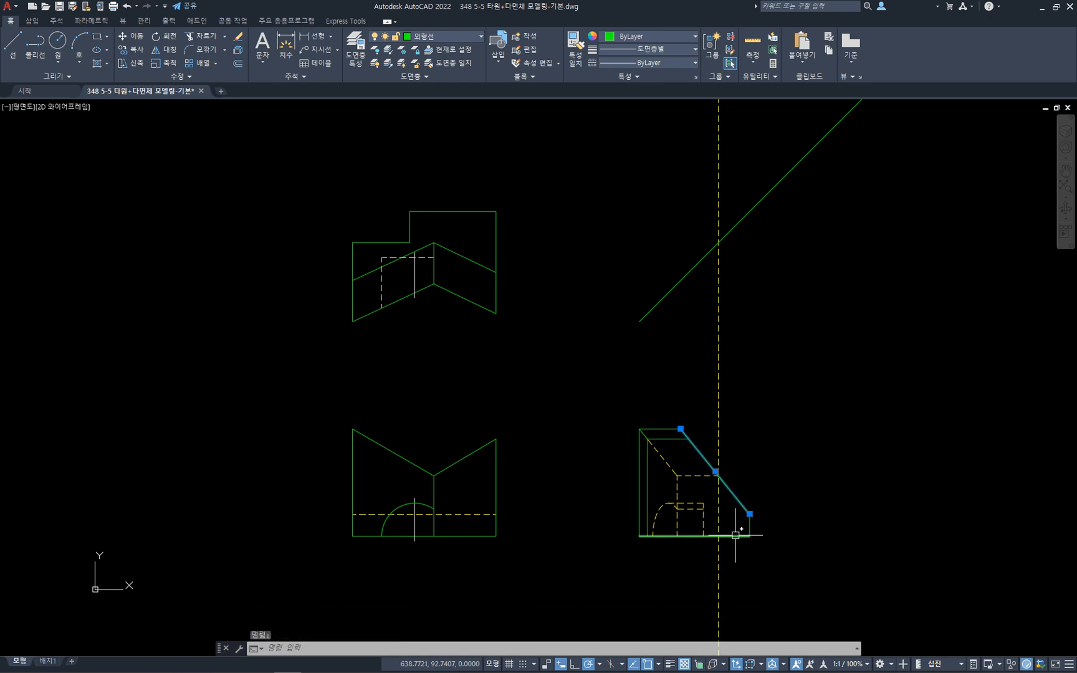
left_click(735, 535)
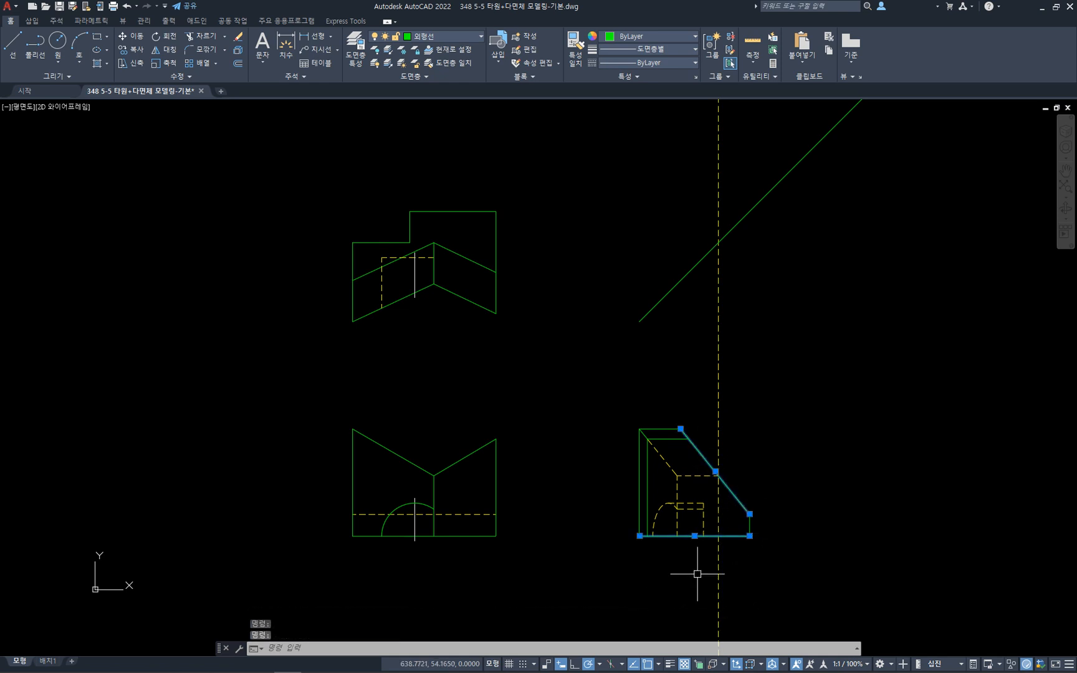
key("Escape")
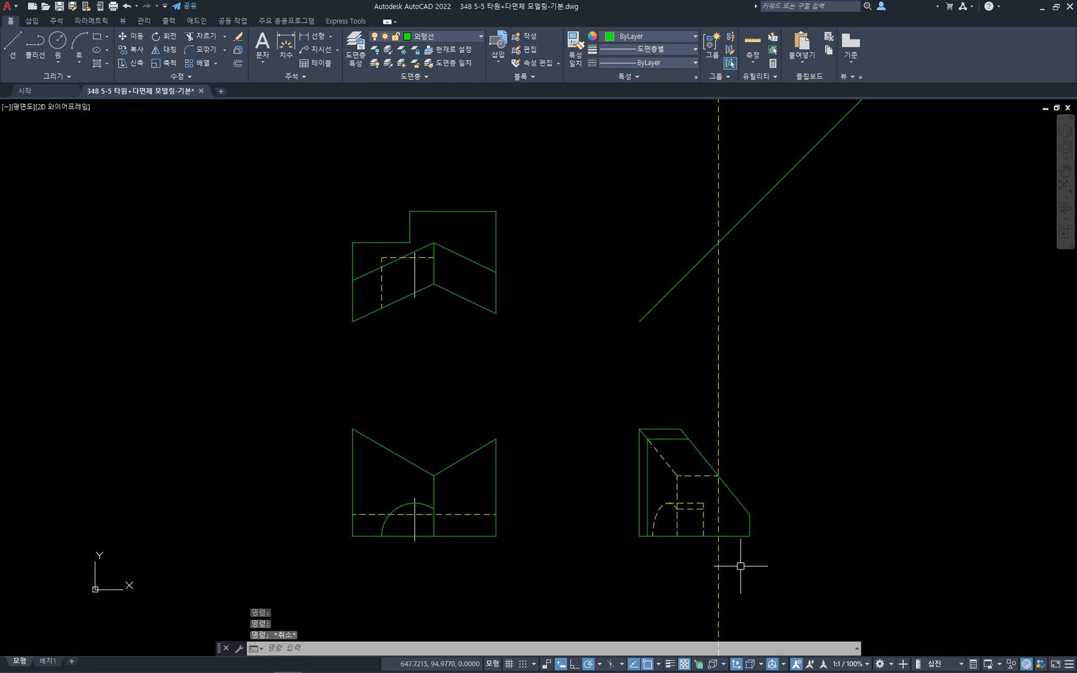
type("tr")
key("space")
left_click(738, 556)
left_click(730, 489)
key("space")
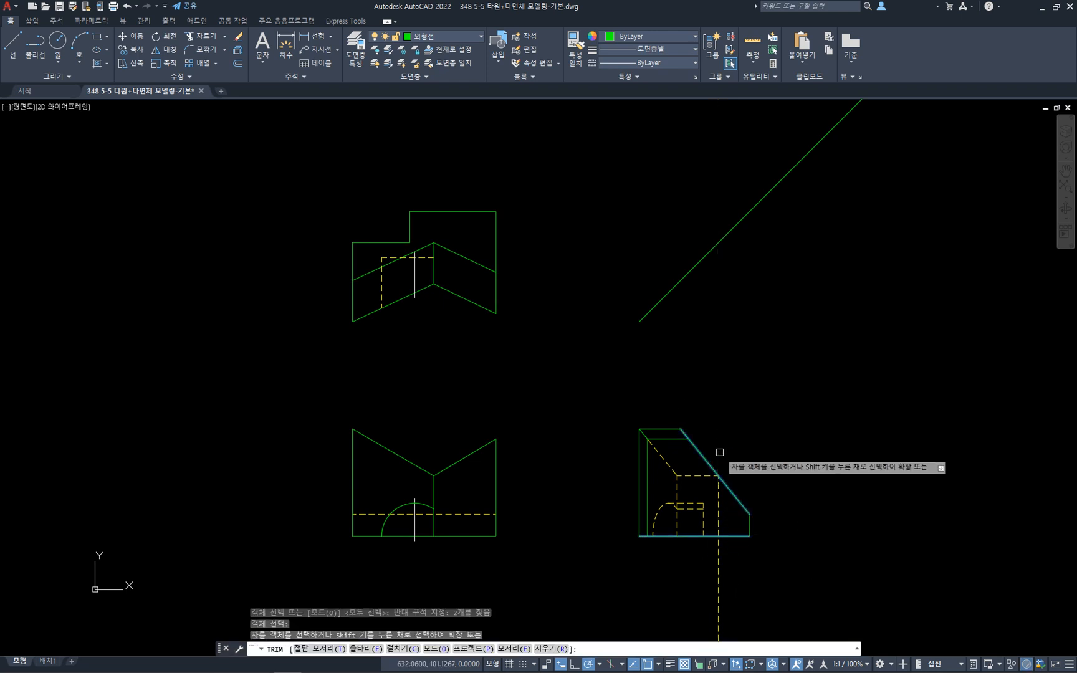
left_click(719, 552)
key("Escape")
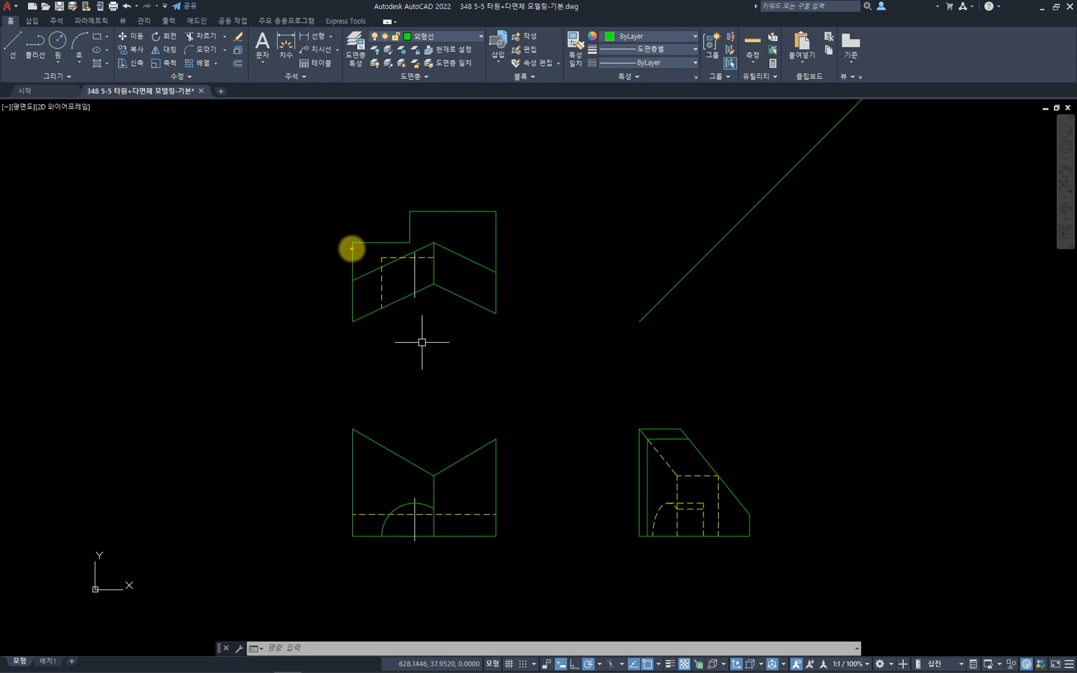
mouse_move(352, 249)
left_mouse_down()
mouse_move(410, 242)
mouse_move(417, 219)
left_mouse_up()
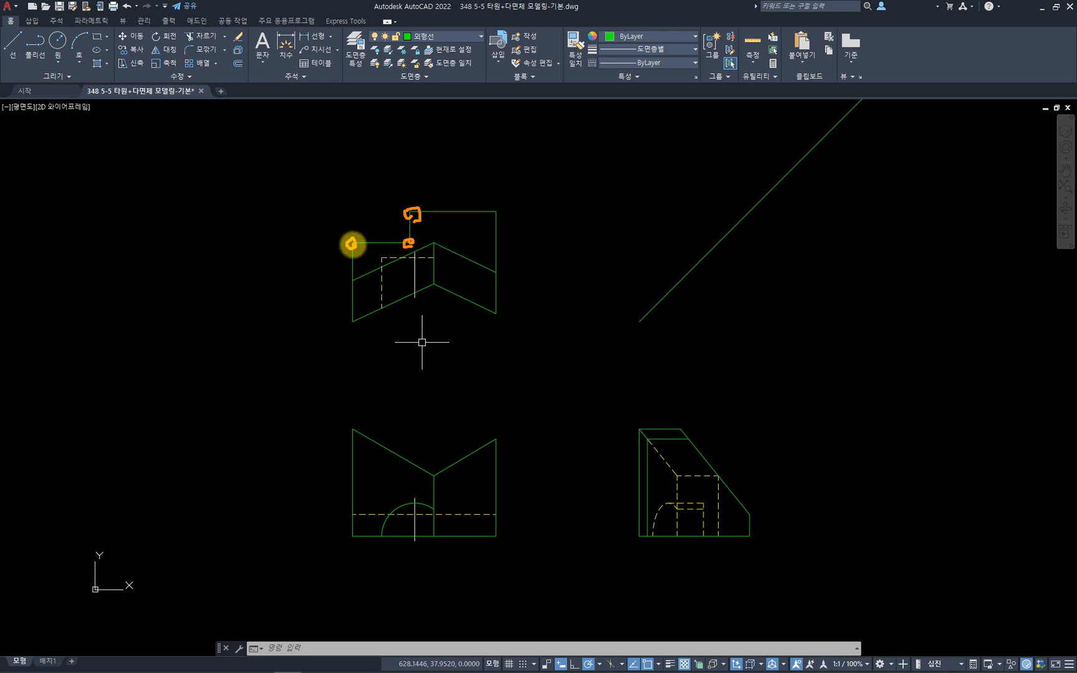
left_click_drag(354, 479, 350, 479)
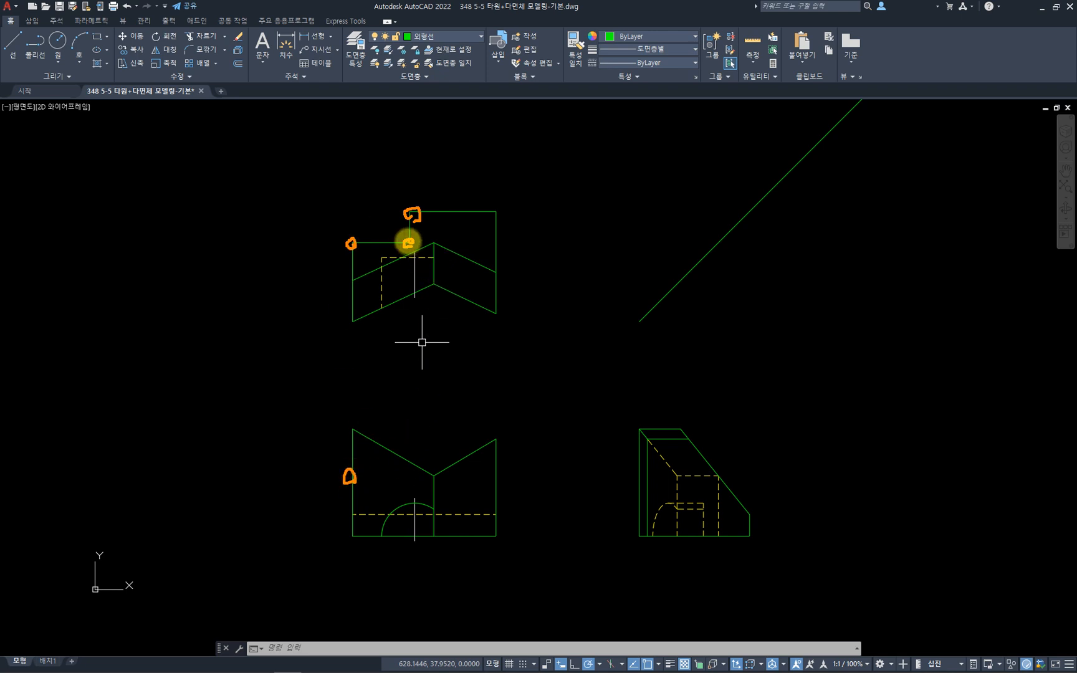
left_click_drag(408, 243, 403, 534)
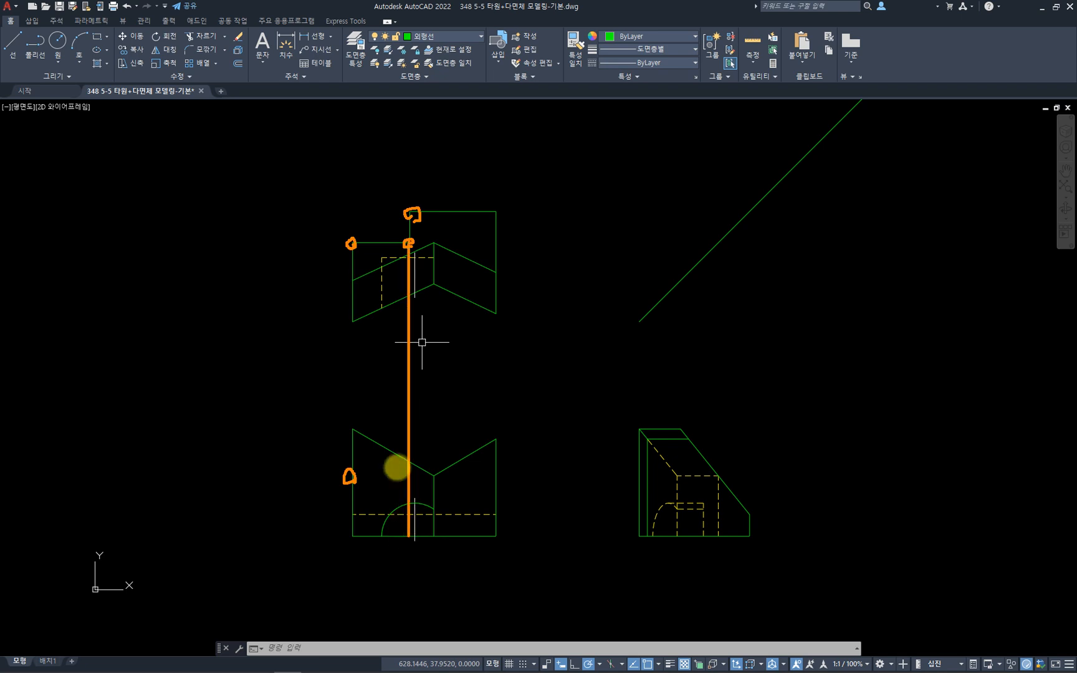
mouse_move(407, 242)
left_mouse_down()
mouse_move(412, 212)
mouse_move(417, 224)
left_mouse_up()
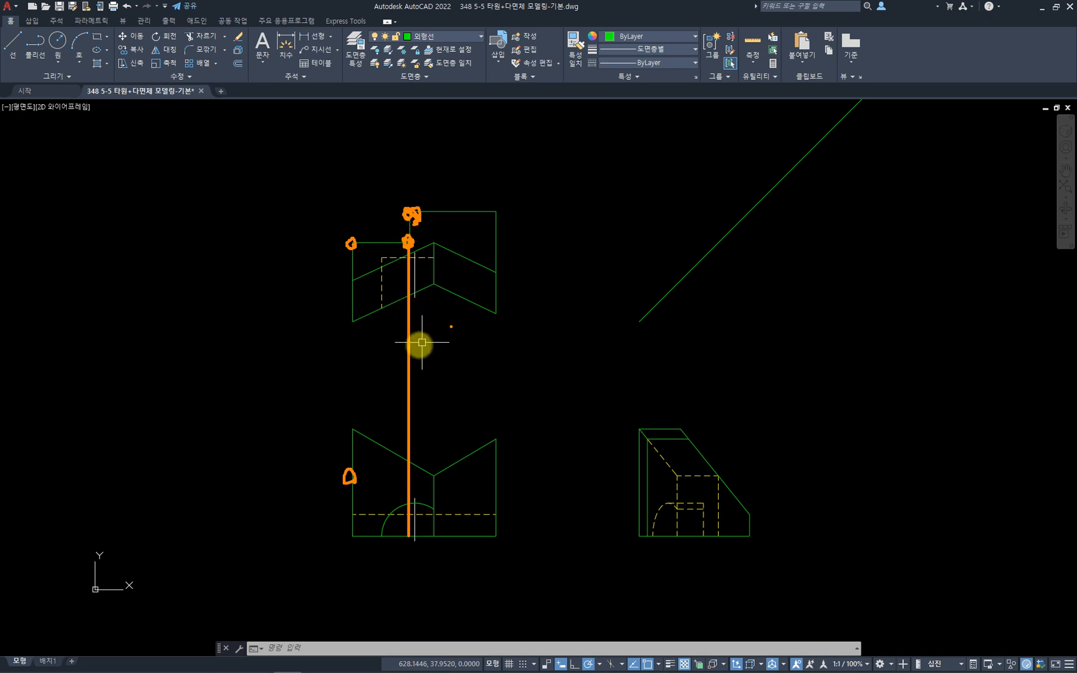
key("Escape")
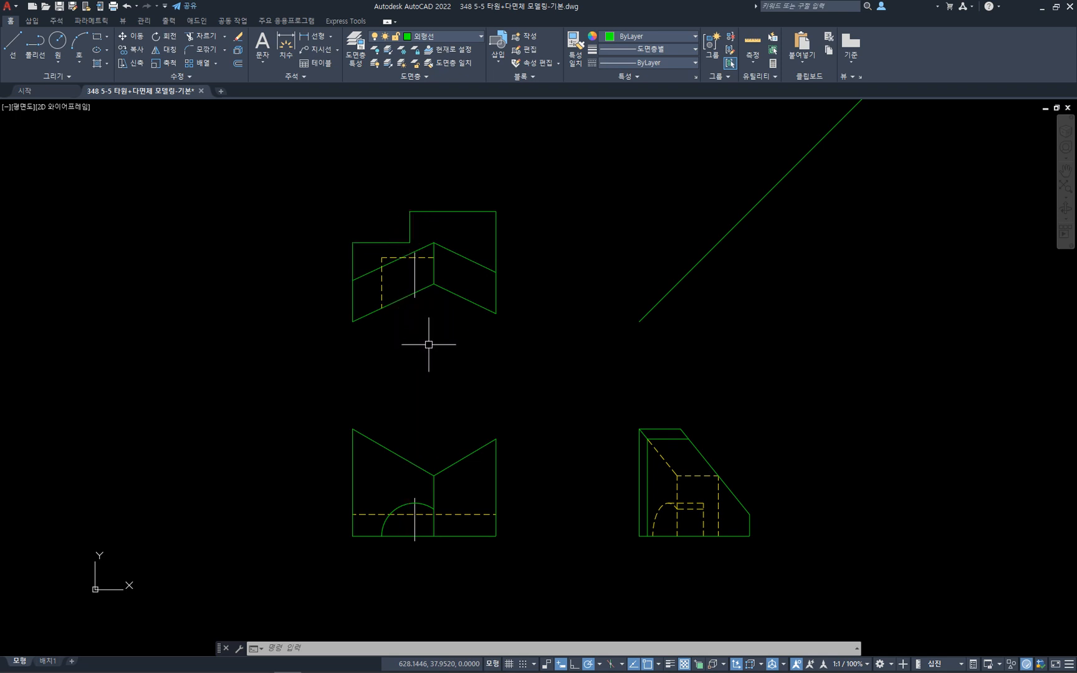
- Draw a vertical line from the top view's inner step corner down to the front view's base edge
type("l")
key("Return")
left_click(410, 242)
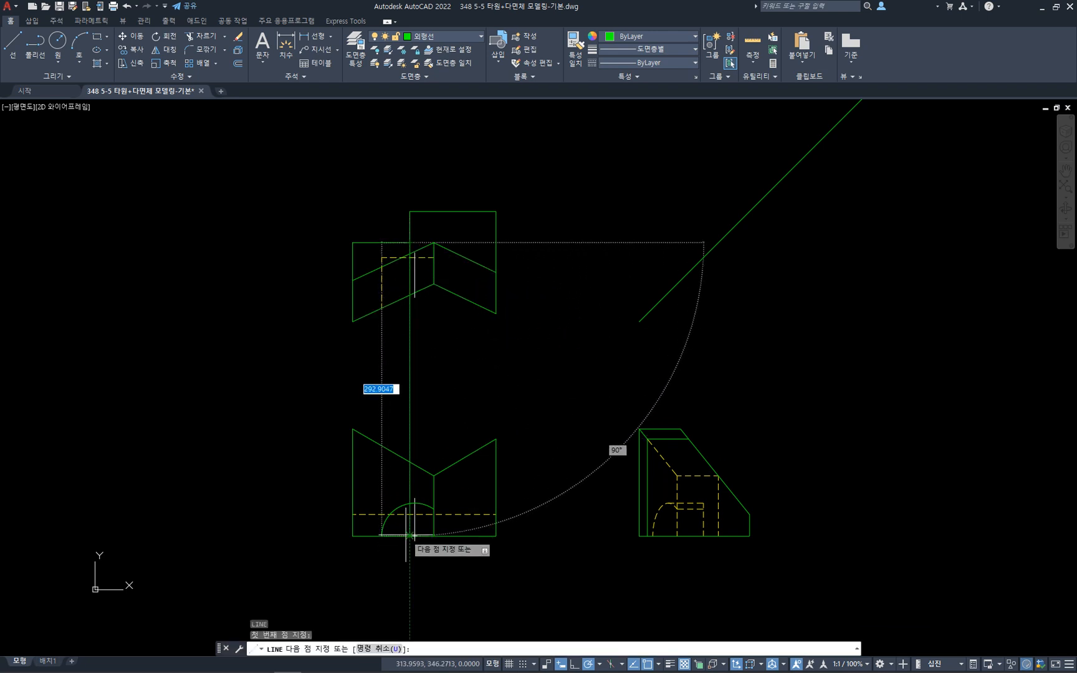
left_click(410, 535)
key("Escape")
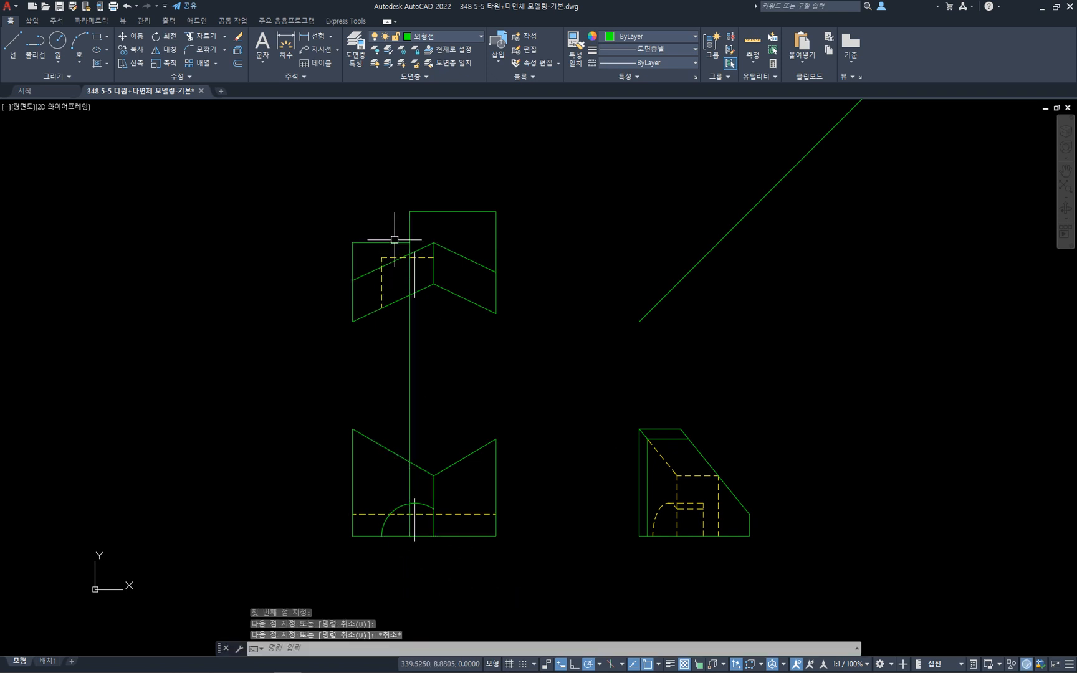
left_click(436, 378)
key("Escape")
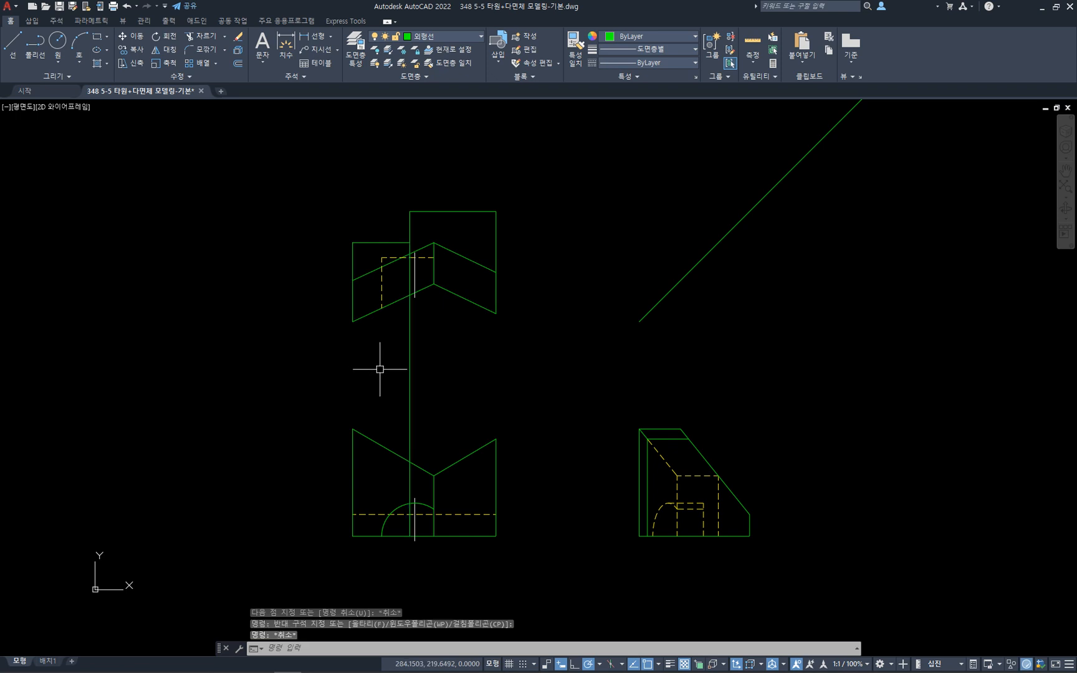
left_click(388, 358)
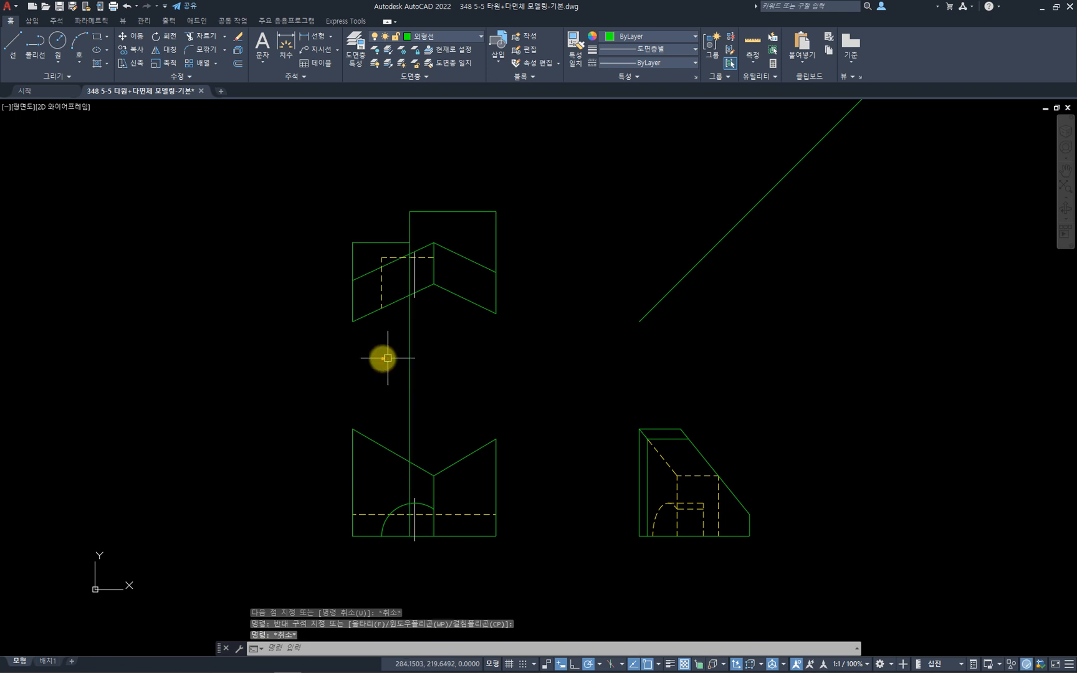
left_click_drag(379, 337, 379, 390, "ctrl+shift")
mouse_move(426, 307)
left_mouse_down()
mouse_move(420, 315)
mouse_move(380, 249)
mouse_move(443, 286)
mouse_move(399, 329)
left_mouse_up()
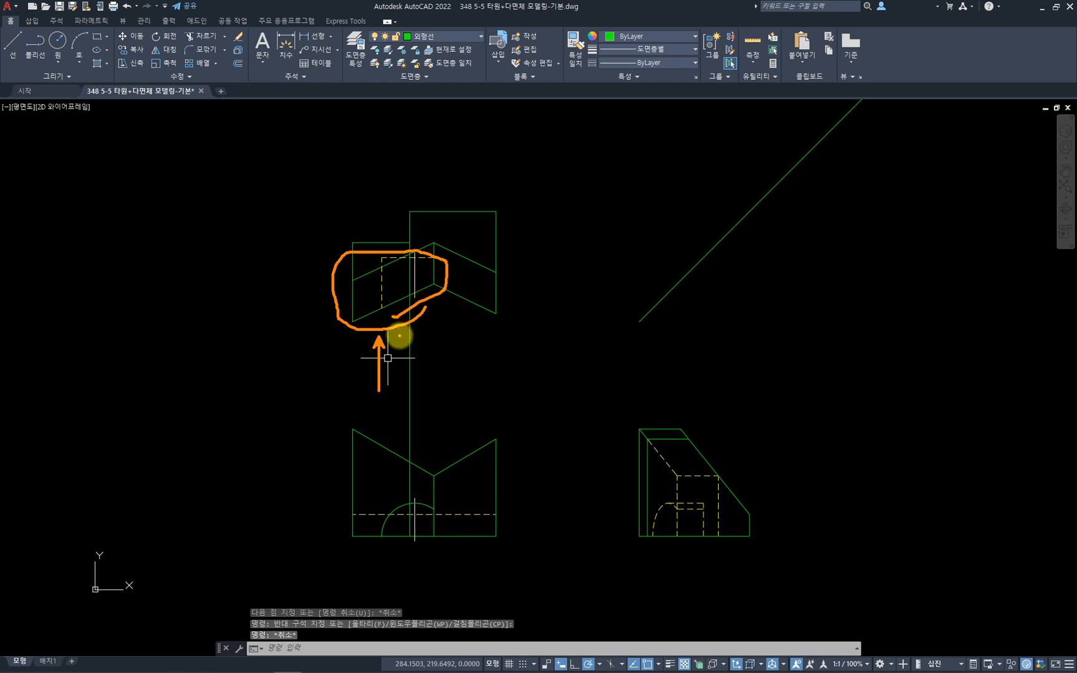
key("Escape")
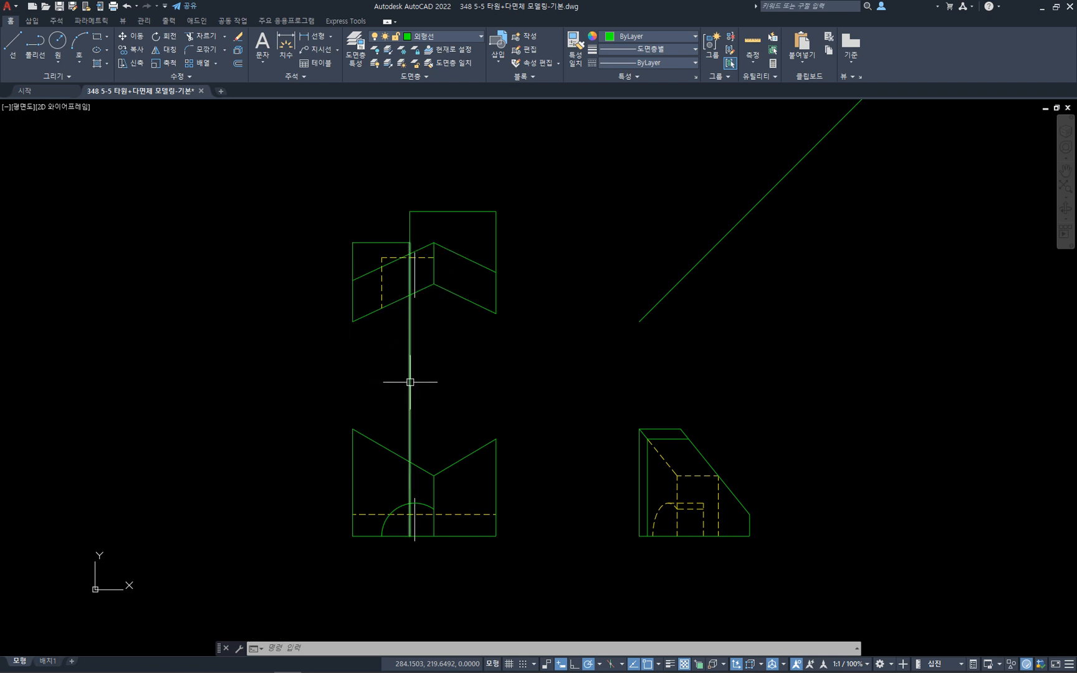
- Match the vertical projection line between the top and front views to the properties of the front view's horizontal dashed hidden line
type("ma")
key("Return")
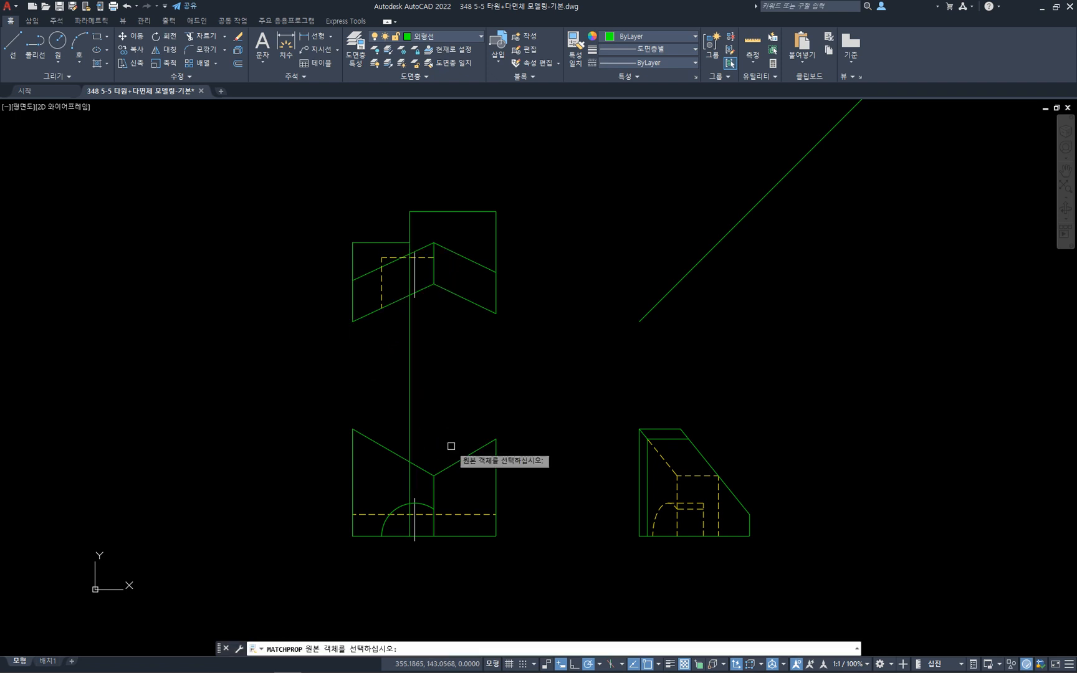
left_click(461, 514)
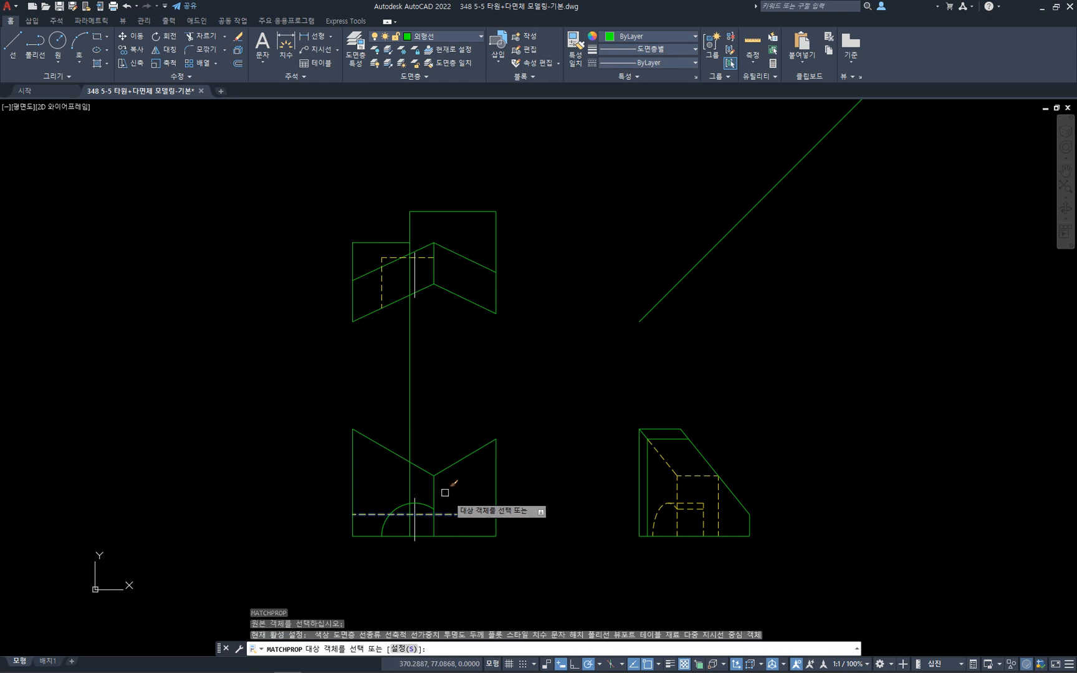
left_click(410, 416)
key("Escape")
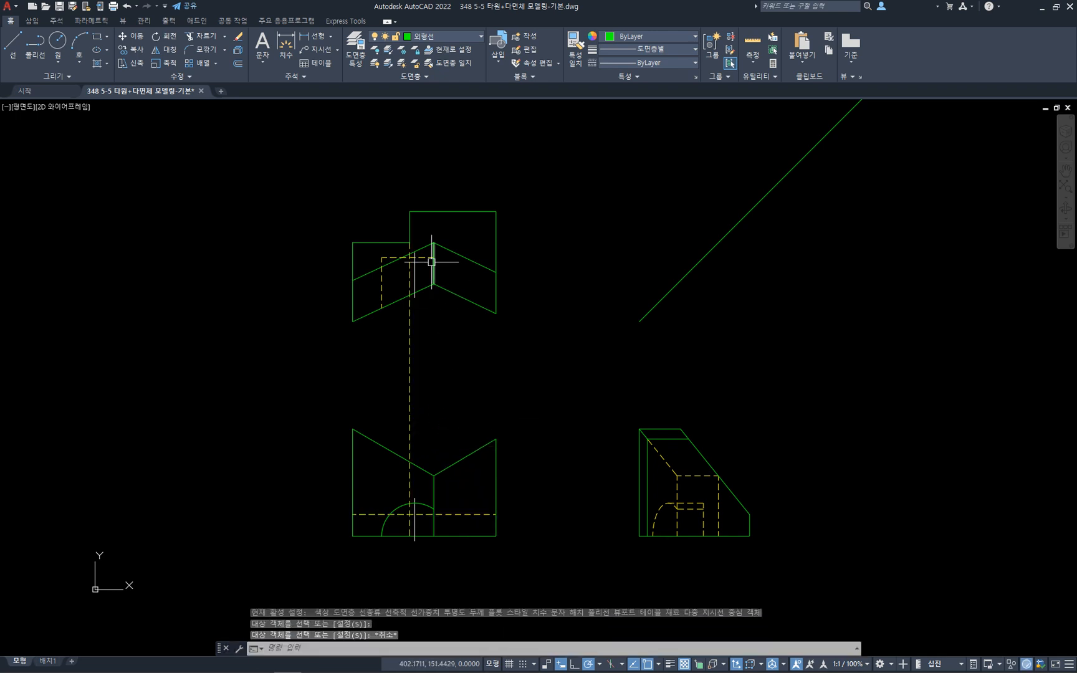
left_click(422, 420)
left_click(402, 413)
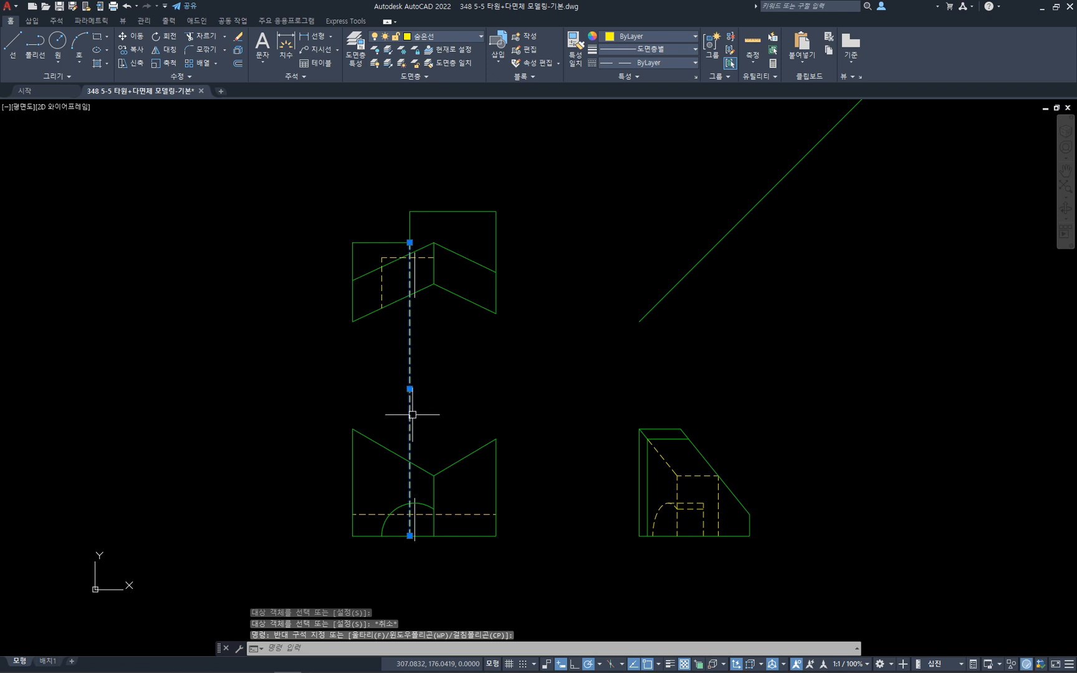
key("Escape")
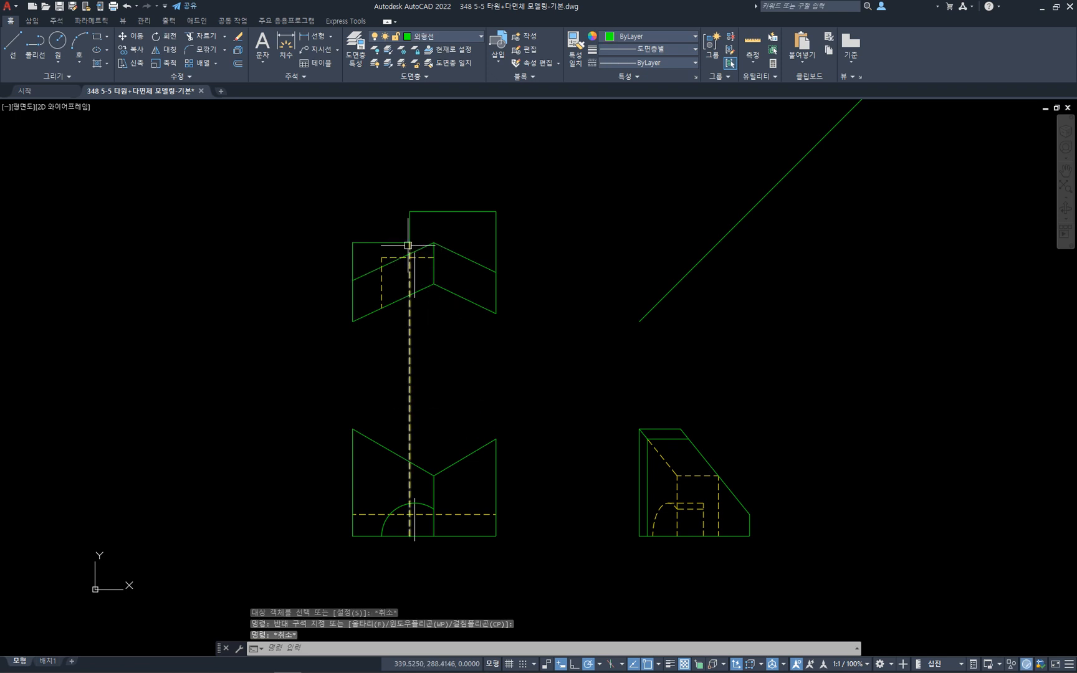
mouse_move(410, 245)
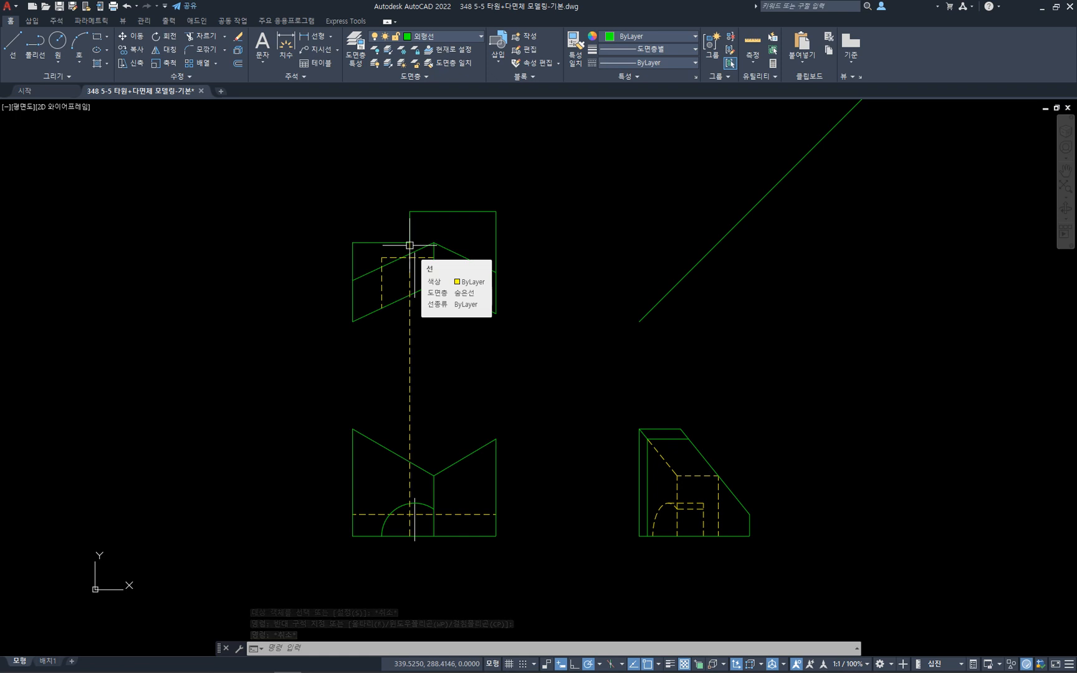
left_click(410, 245)
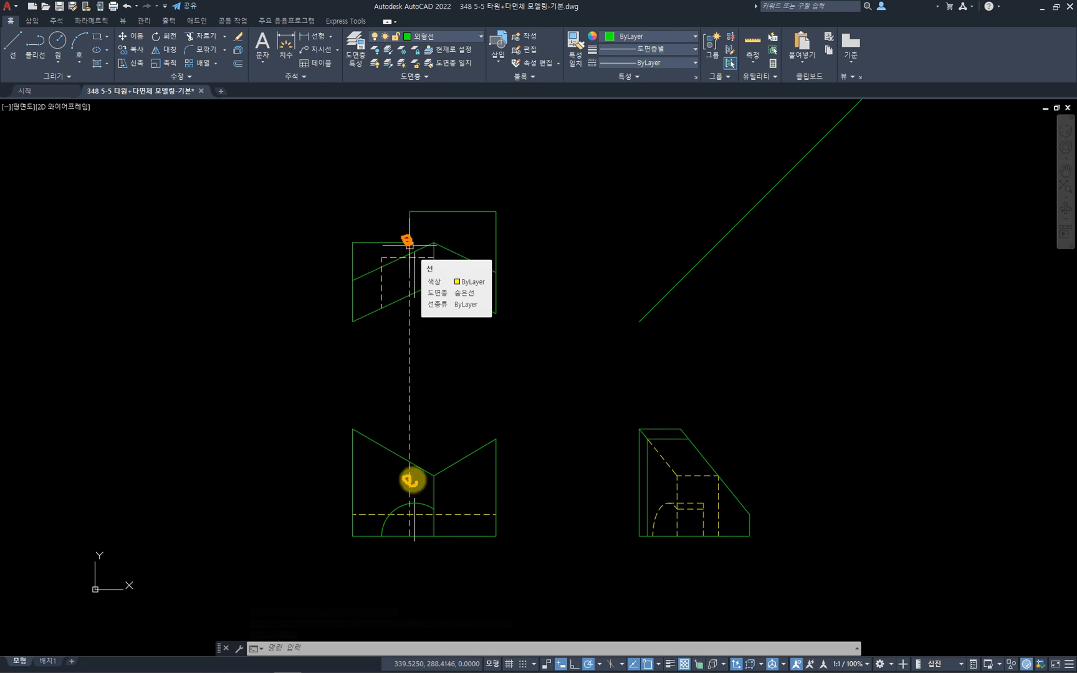
left_click_drag(718, 536, 718, 477)
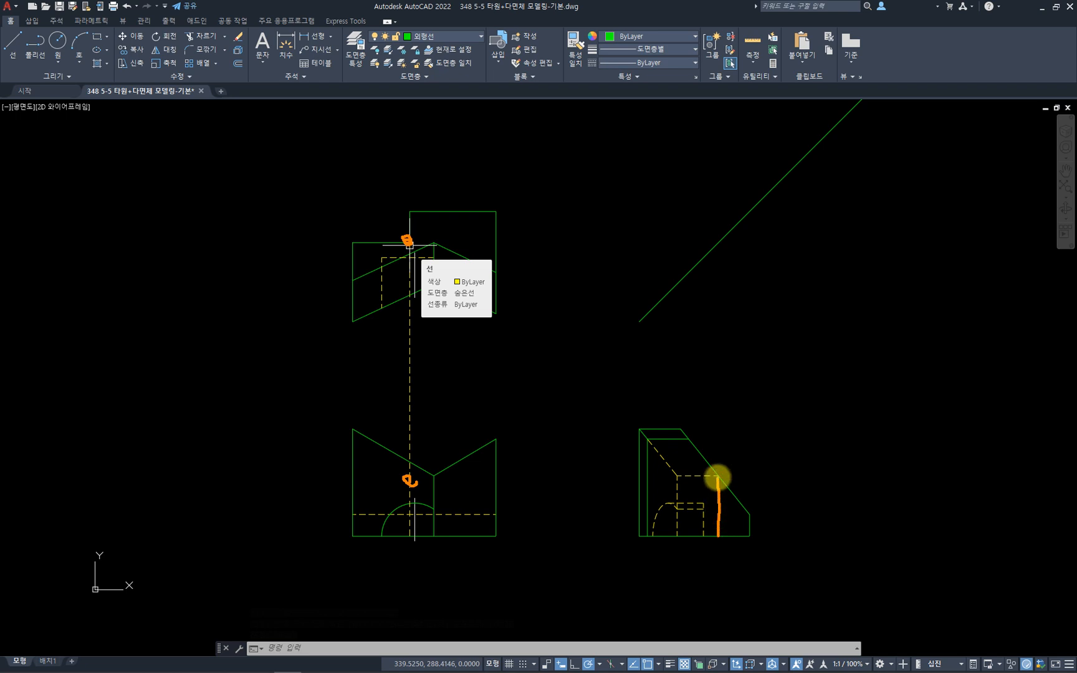
mouse_move(419, 241)
left_mouse_down()
mouse_move(712, 248)
mouse_move(721, 479)
mouse_move(409, 480)
mouse_move(412, 535)
left_mouse_up()
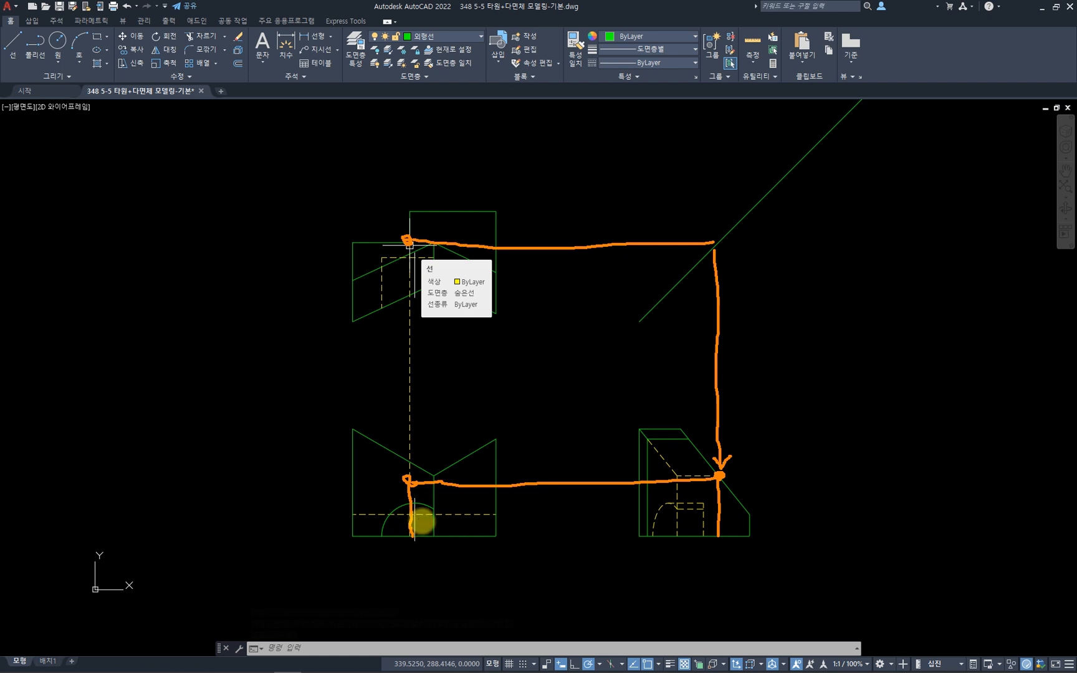
key("Escape")
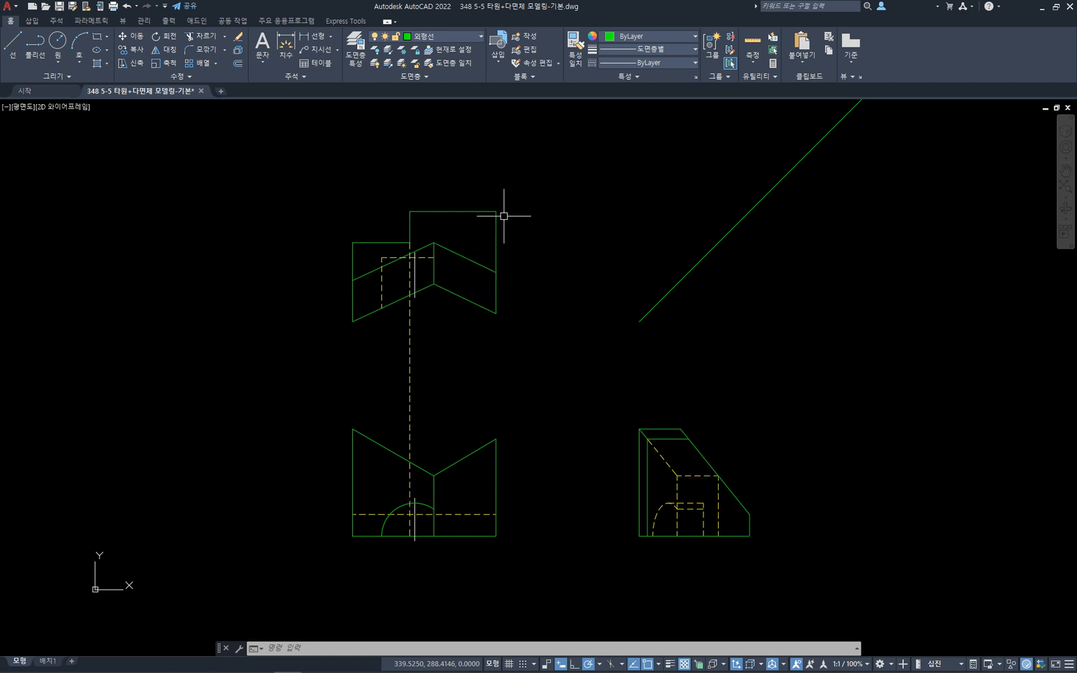
- Draw a horizontal line from the side view's hidden corner on the slanted edge across to the front view's far vertical edge
type("l")
key("Return")
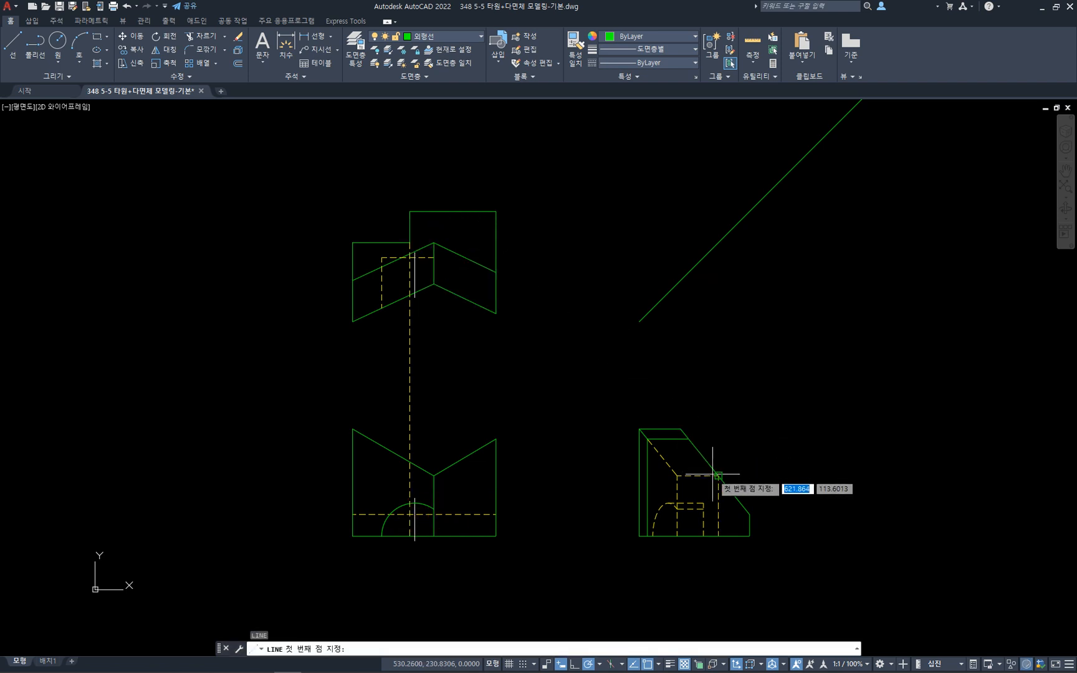
left_click(719, 476)
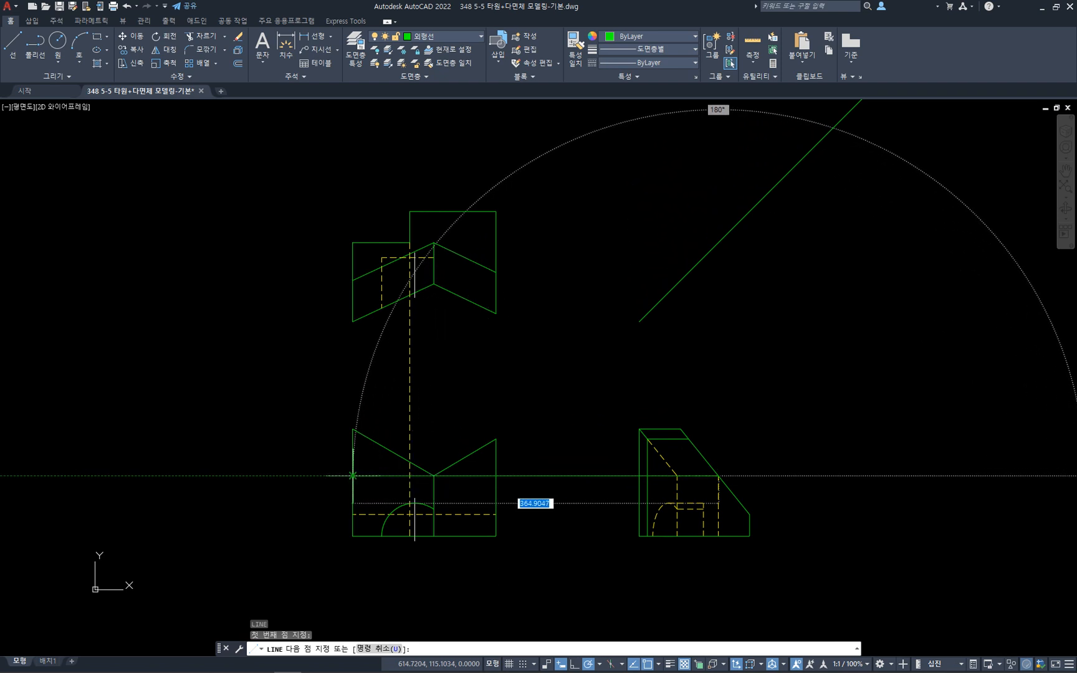
left_click(352, 475)
key("Escape")
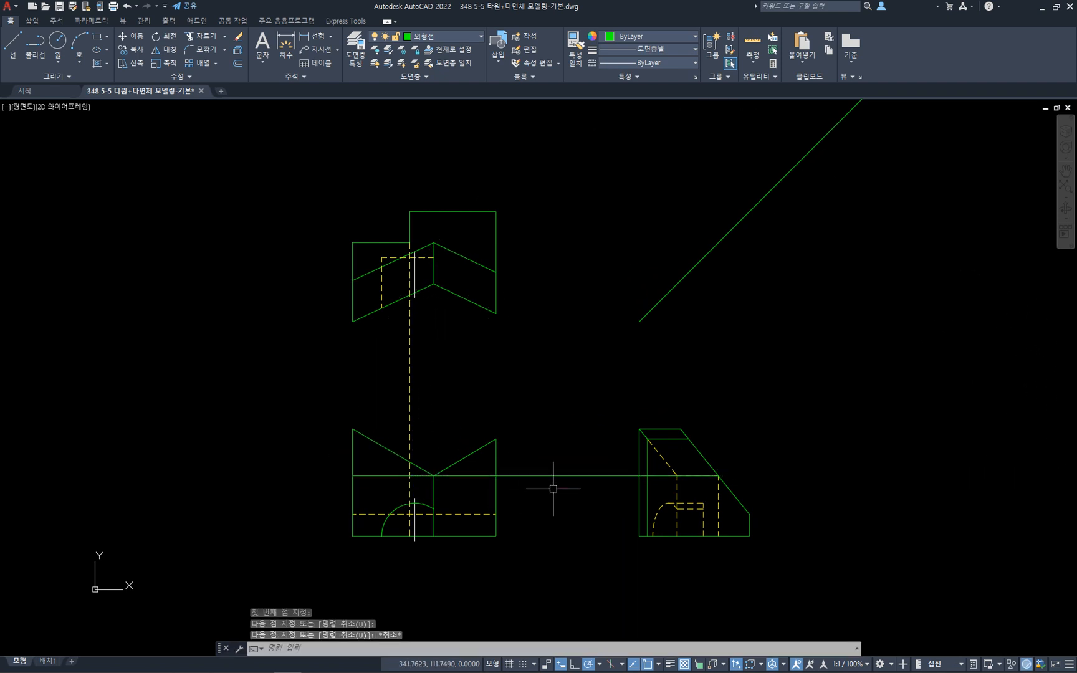
- Match the horizontal projection line between the front and side views to the properties of the vertical dashed hidden line
left_click(568, 476)
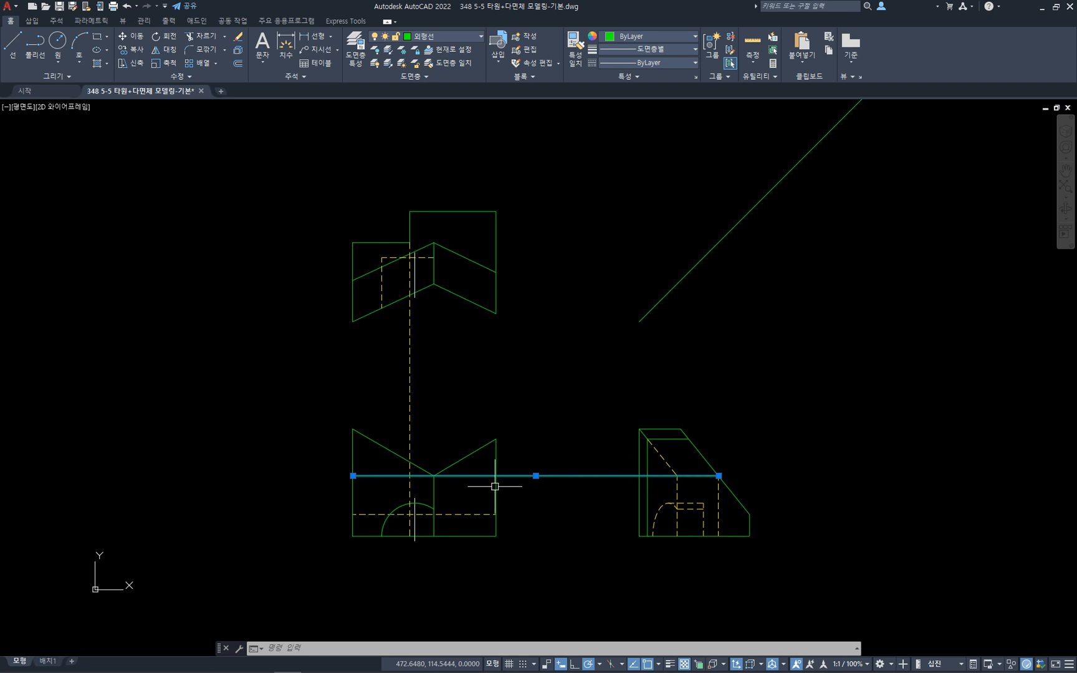
key("Escape")
key("Escape")
type("ma")
key("Return")
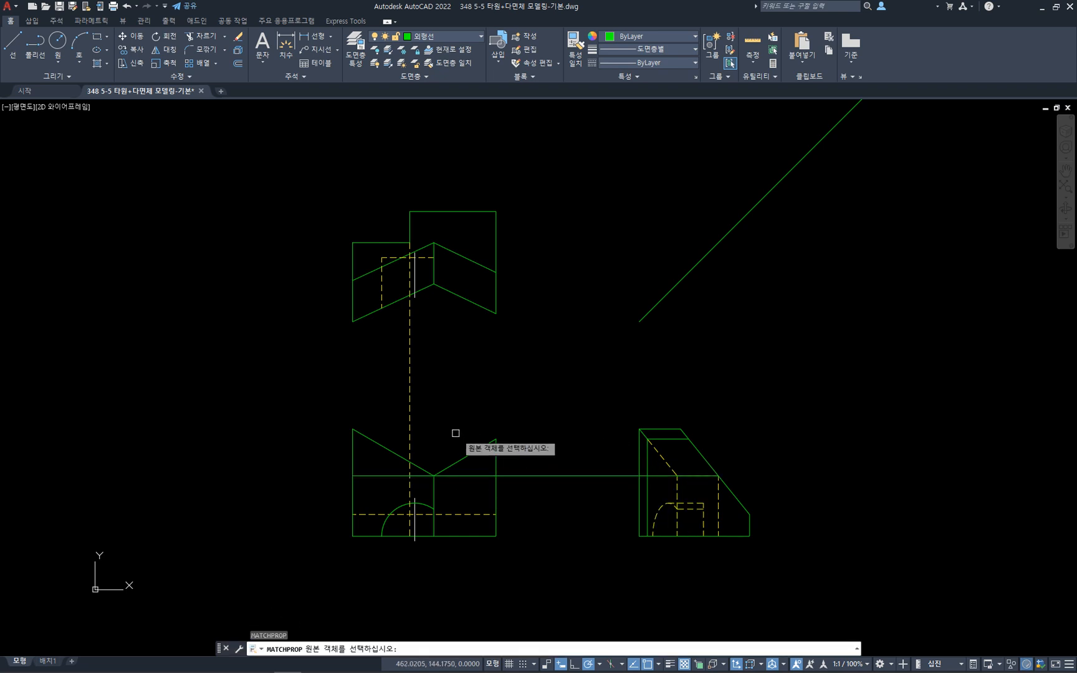
left_click(414, 412)
left_click(464, 475)
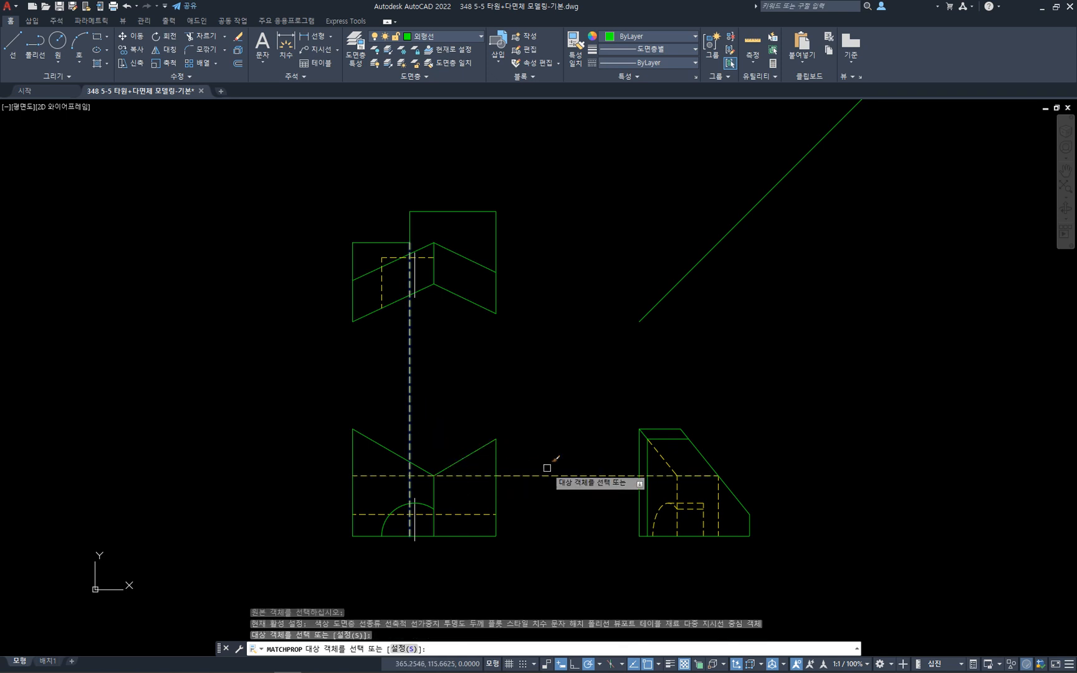
key("Escape")
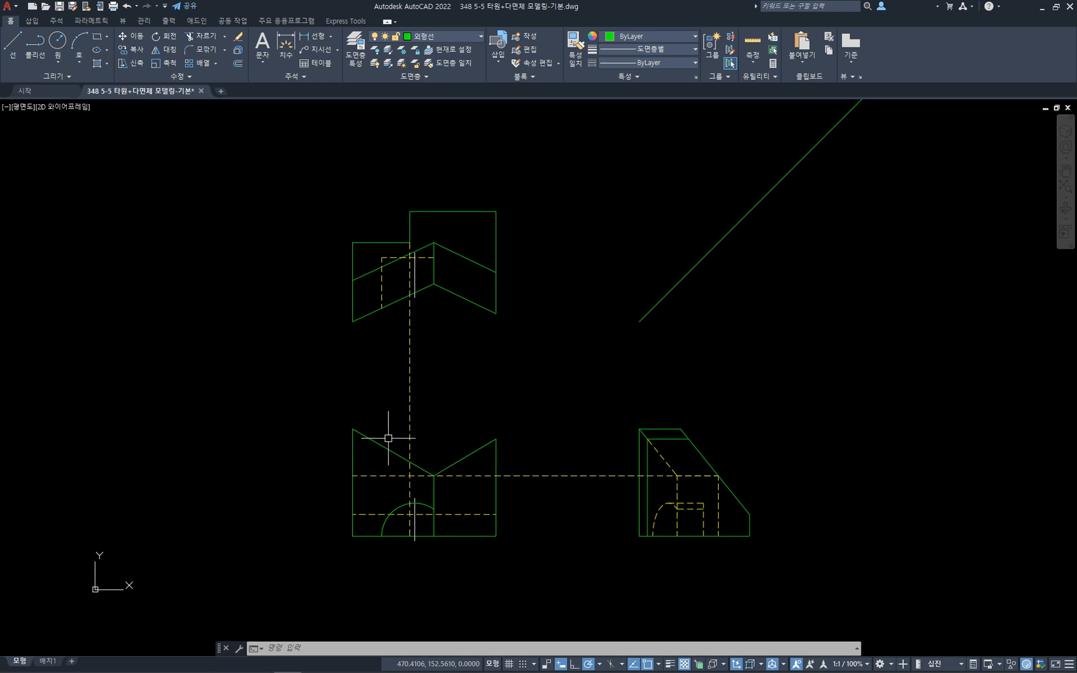
- Trim the horizontal projection line between the front view's vertical hidden line and the side view, using that vertical line as the cutting edge
left_click(396, 476)
left_click(409, 431)
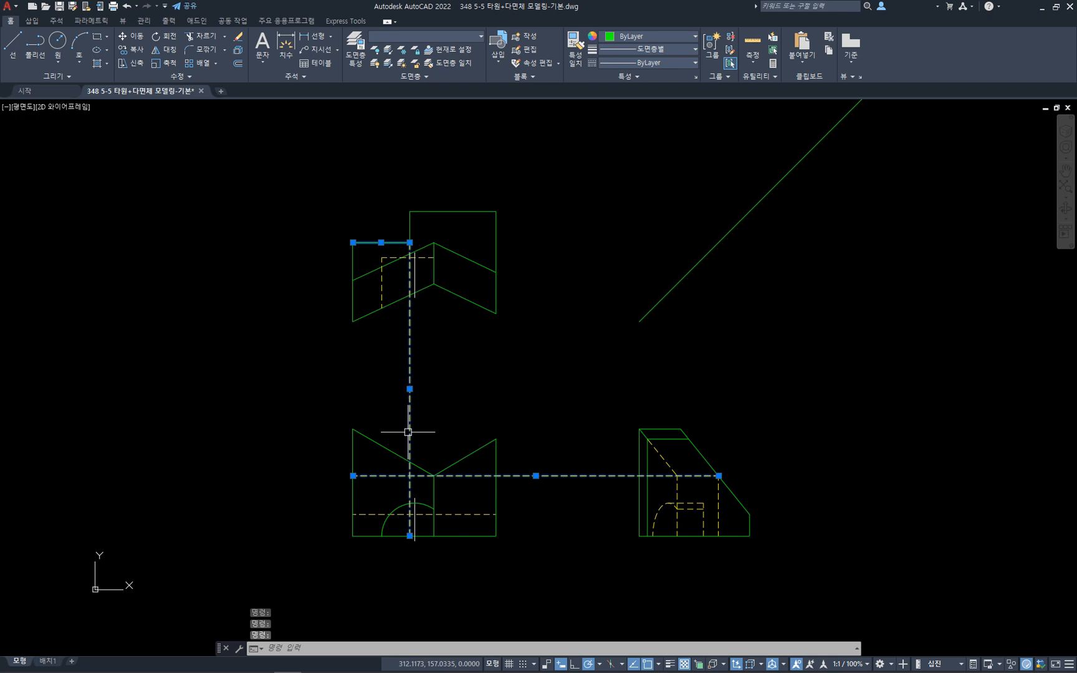
key("Escape")
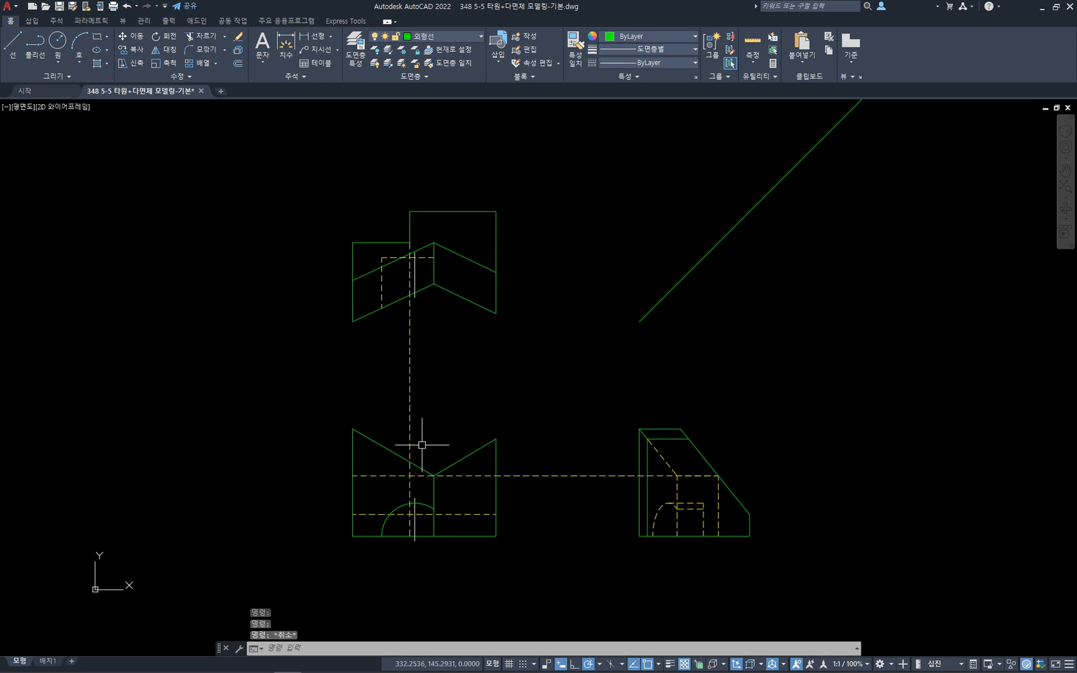
type("tr")
key("Return")
left_click(410, 440)
key("Return")
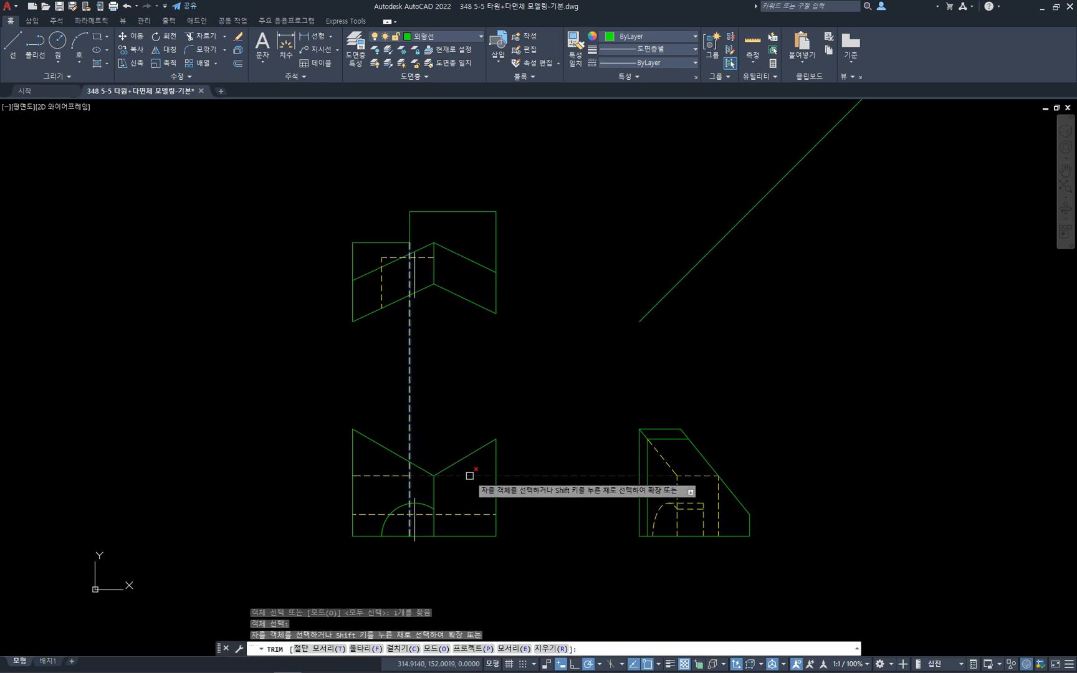
key("Escape")
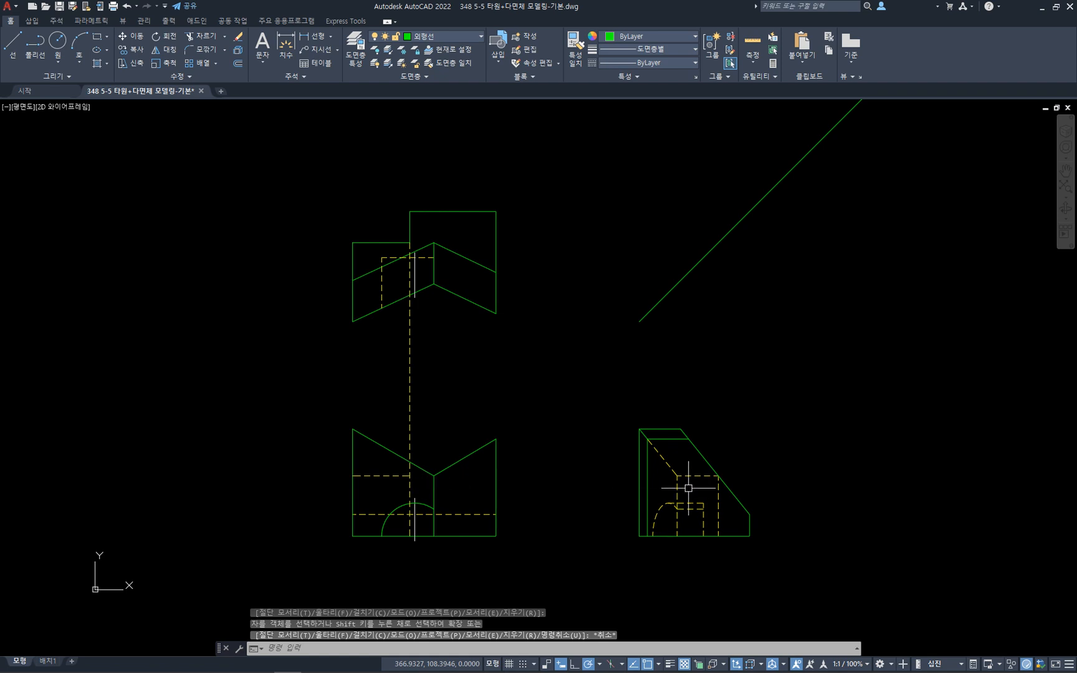
- Trim the vertical projection line above the front view's upper horizontal hidden line, using that horizontal line as the cutting edge
left_click(719, 491)
key("Escape")
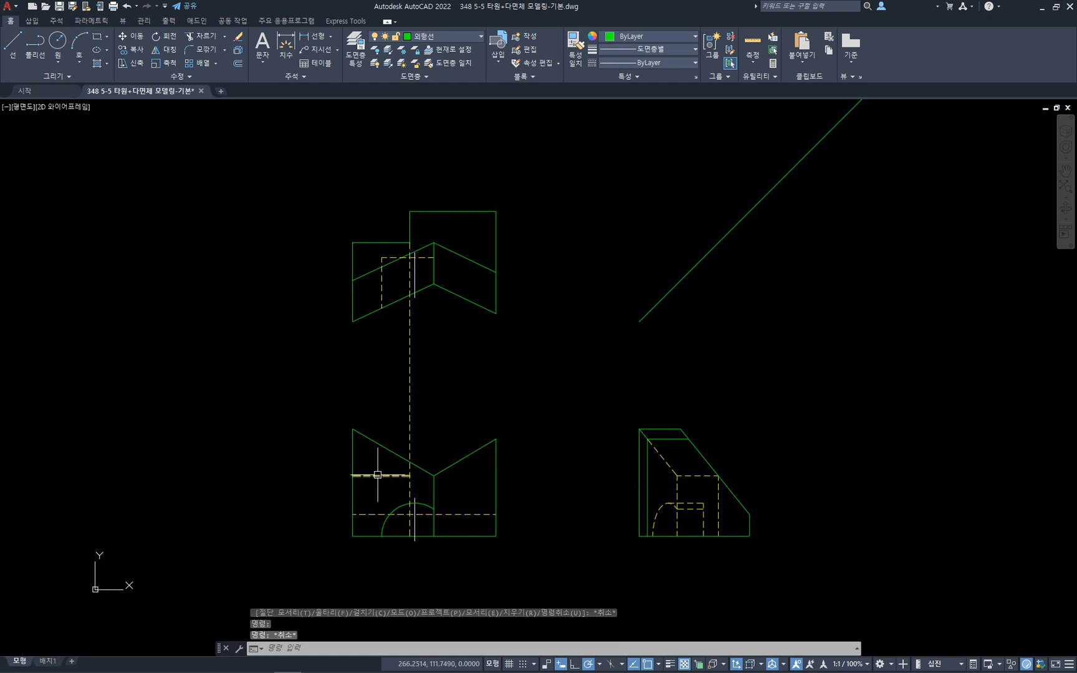
left_click(378, 476)
key("Escape")
type("tr")
key("Return")
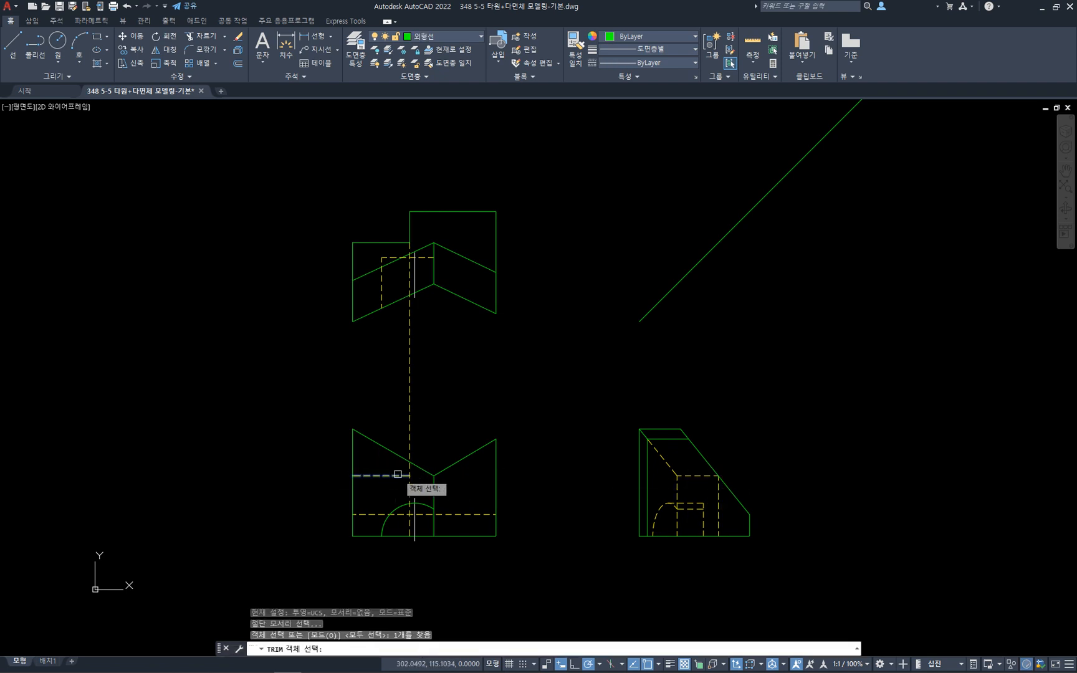
left_click(410, 464)
key("Escape")
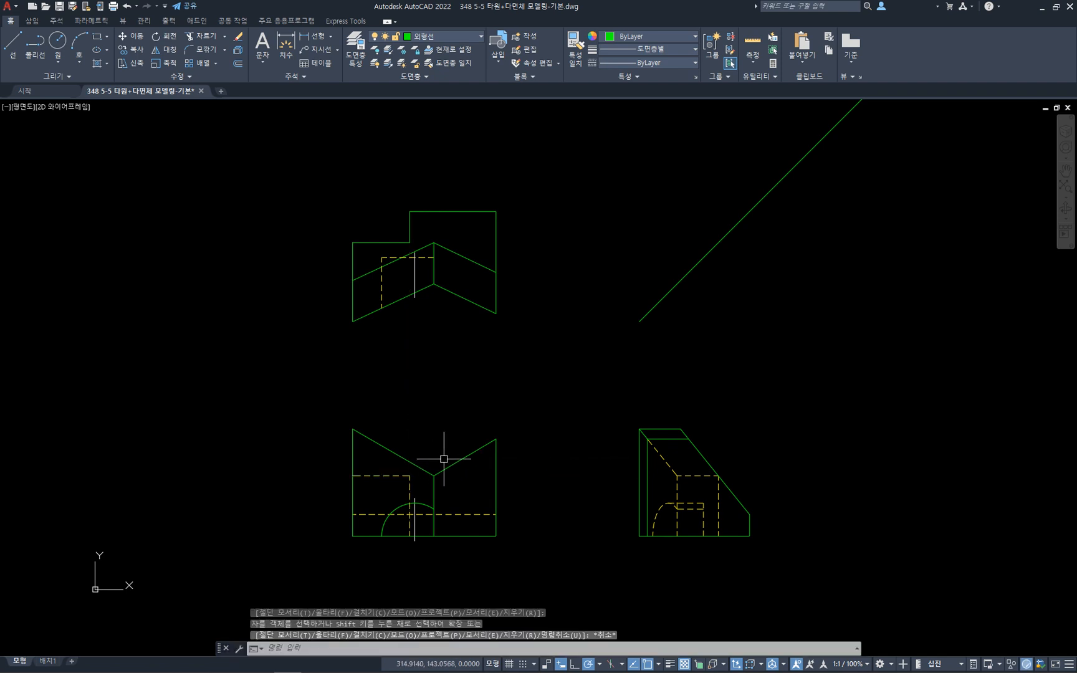
left_click(762, 501)
left_click_drag(763, 500, 751, 519)
left_click_drag(496, 516, 411, 516)
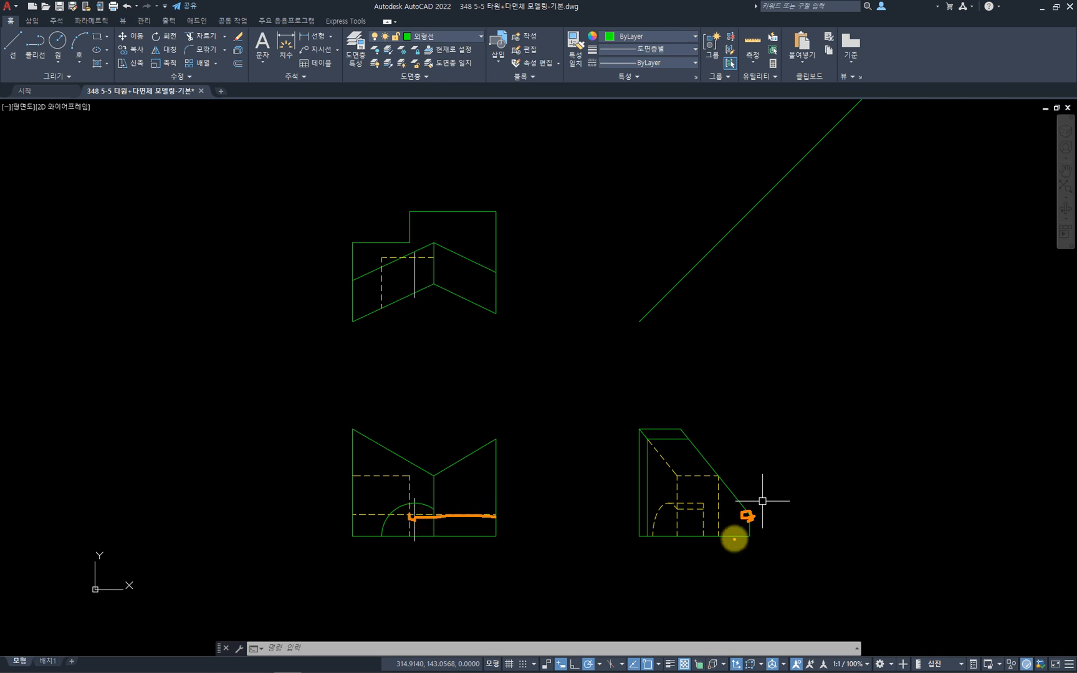
left_click_drag(477, 212, 463, 217)
left_click_drag(383, 199, 404, 217)
mouse_move(399, 201)
left_mouse_down()
mouse_move(371, 225)
mouse_move(404, 212)
mouse_move(351, 214)
mouse_move(390, 207)
mouse_move(386, 220)
left_mouse_up()
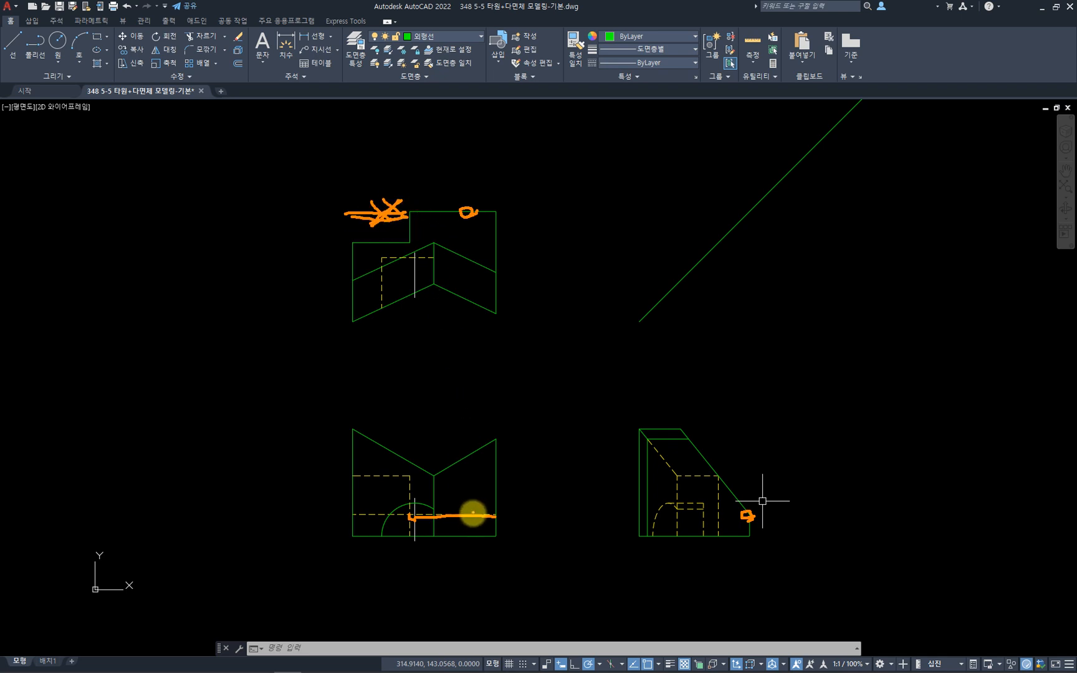
mouse_move(473, 513)
left_mouse_down()
mouse_move(454, 513)
mouse_move(465, 514)
left_mouse_up()
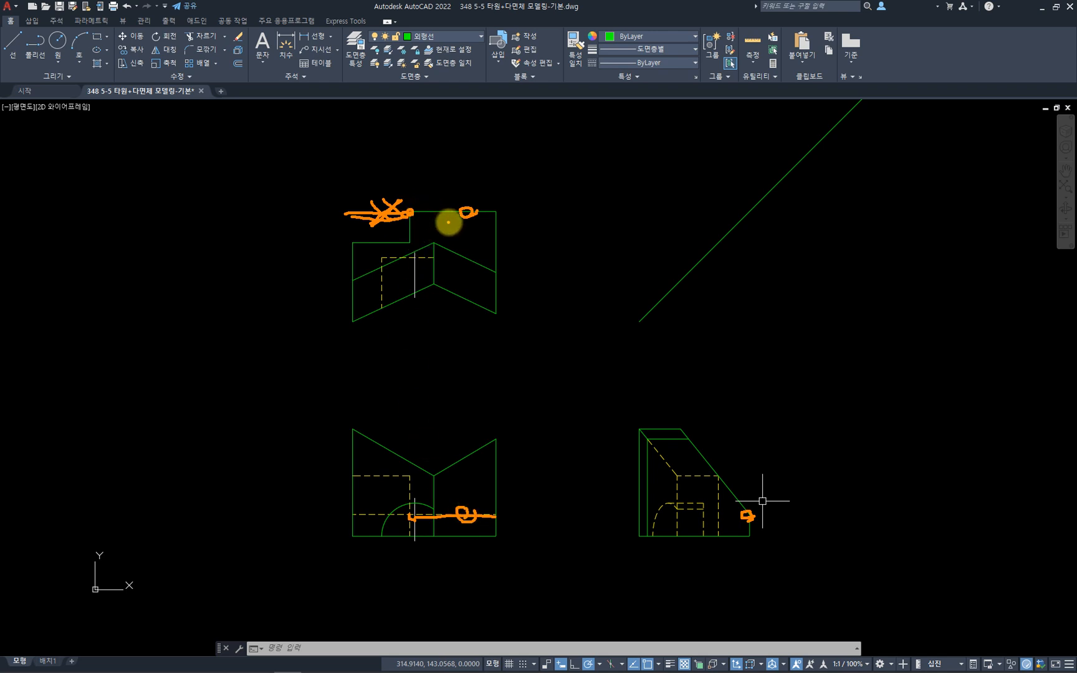
left_click_drag(413, 492, 393, 521)
left_click(435, 530)
left_click(409, 493)
left_click_drag(392, 509, 378, 526)
key("Escape")
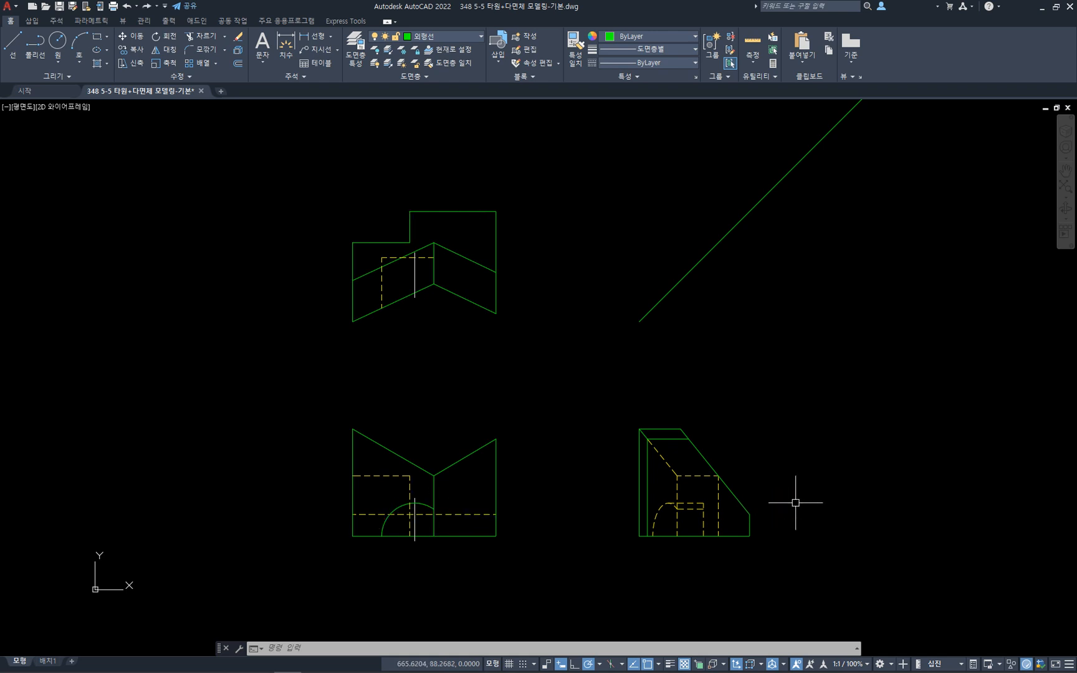
- Trim the part of the front view's lower horizontal hidden line lying left of the vertical hidden line
type("tr")
key("Return")
left_click(410, 493)
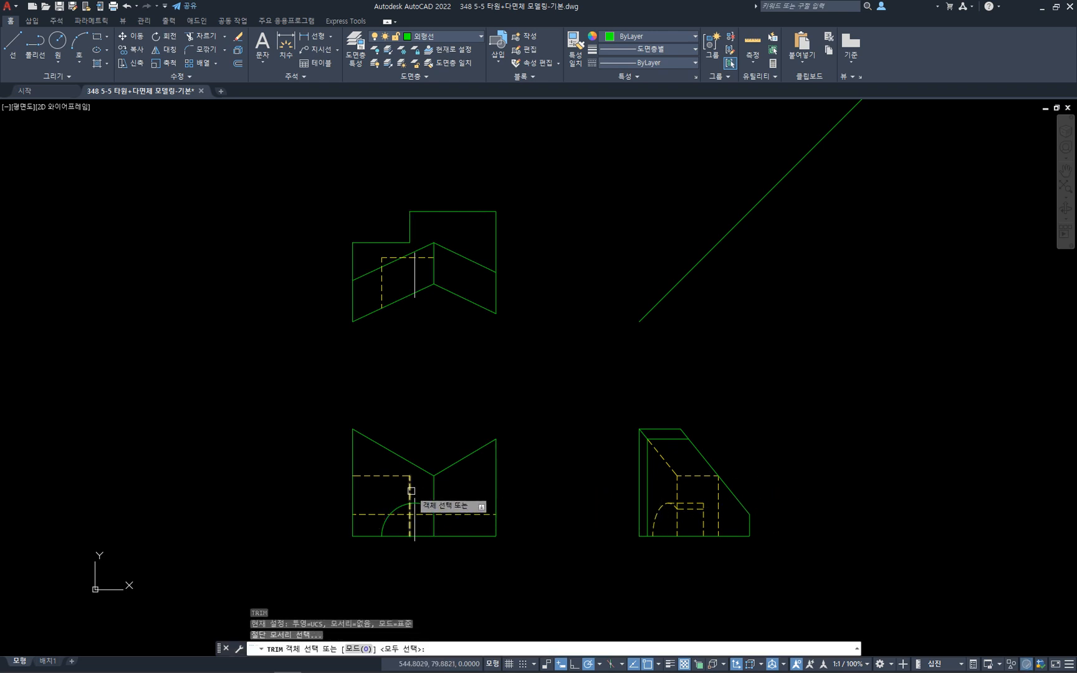
key("Return")
left_click(381, 512)
key("Escape")
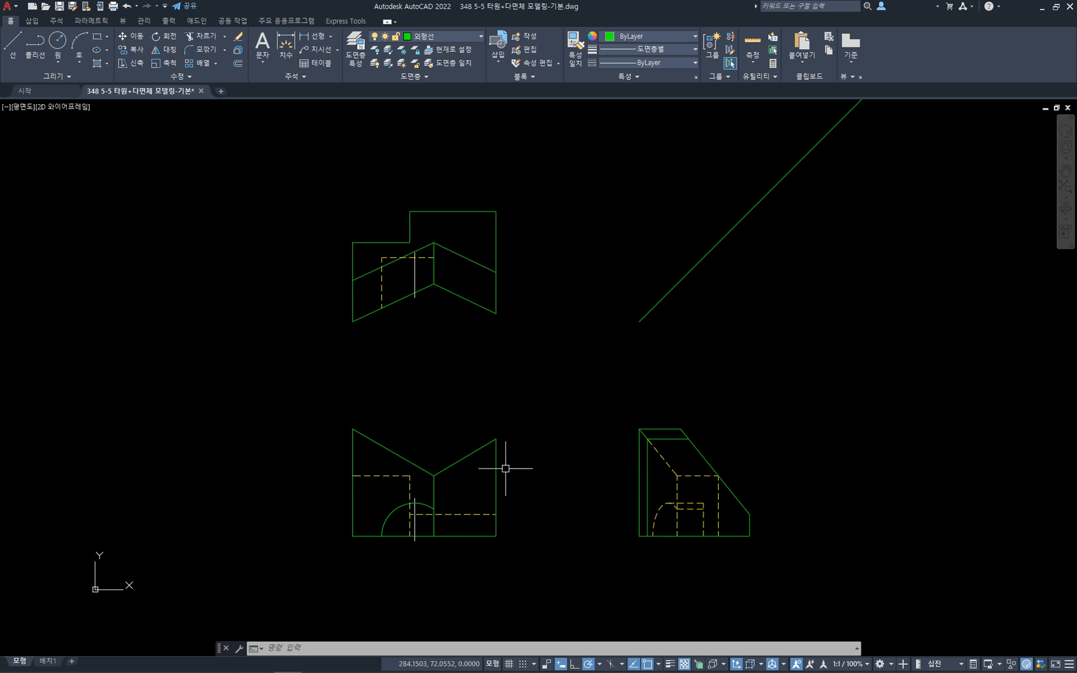
scroll(680, 466, "up", 2)
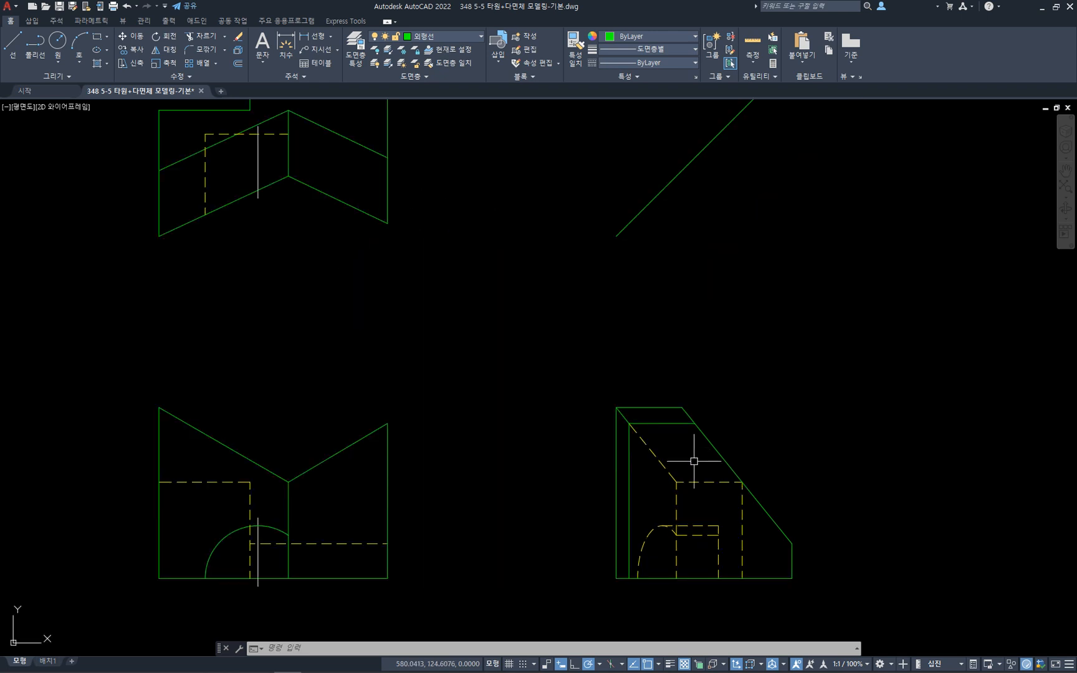
left_click(692, 446)
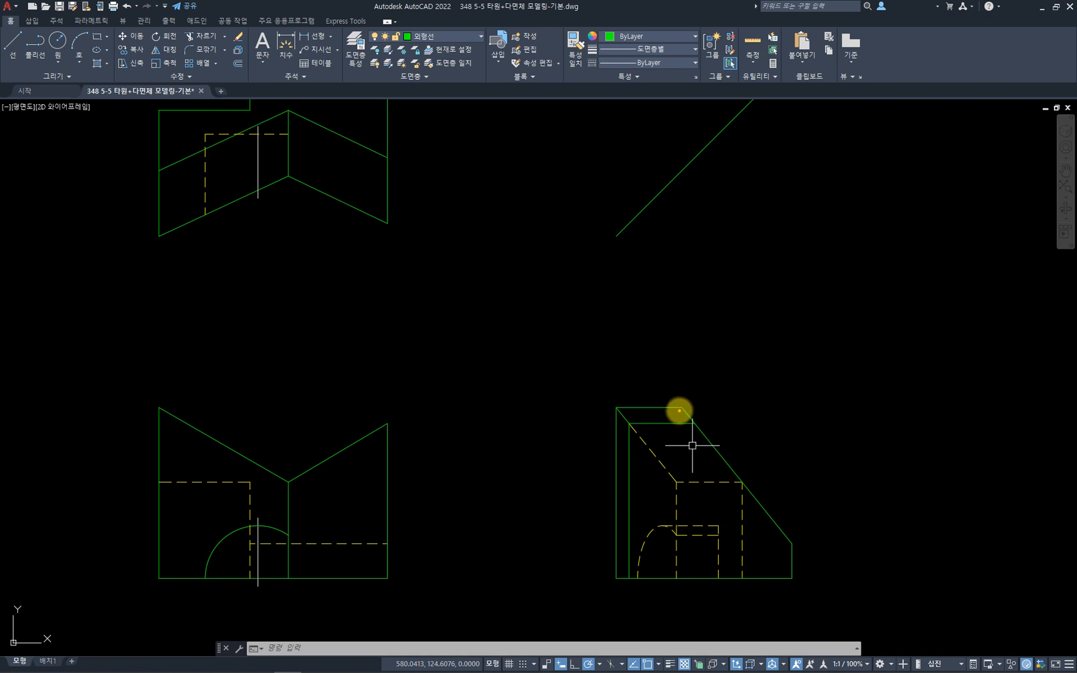
left_click_drag(679, 411, 615, 472)
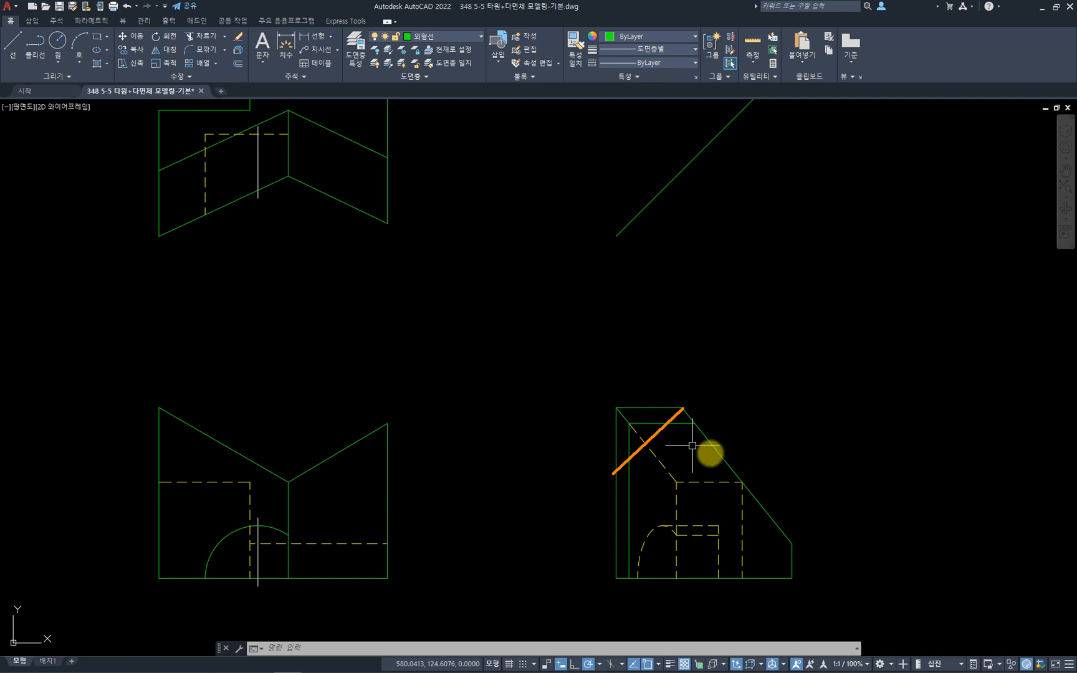
mouse_move(644, 431)
left_mouse_down()
mouse_move(571, 372)
mouse_move(568, 410)
mouse_move(603, 386)
left_mouse_up()
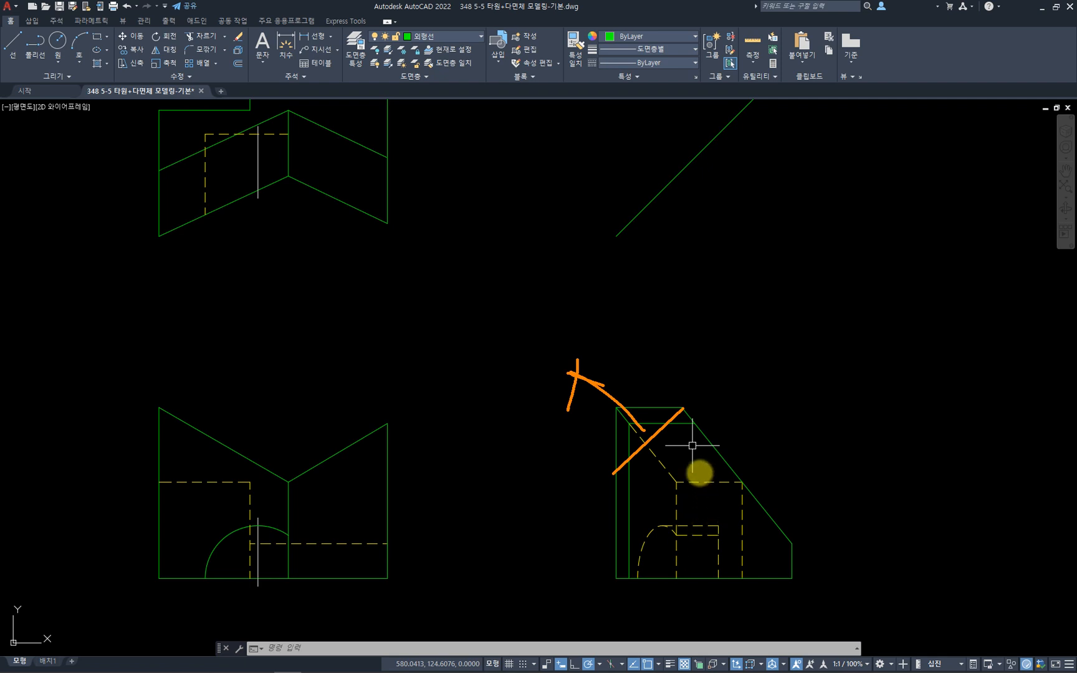
mouse_move(669, 425)
left_mouse_down()
mouse_move(699, 436)
mouse_move(681, 474)
mouse_move(687, 455)
left_mouse_up()
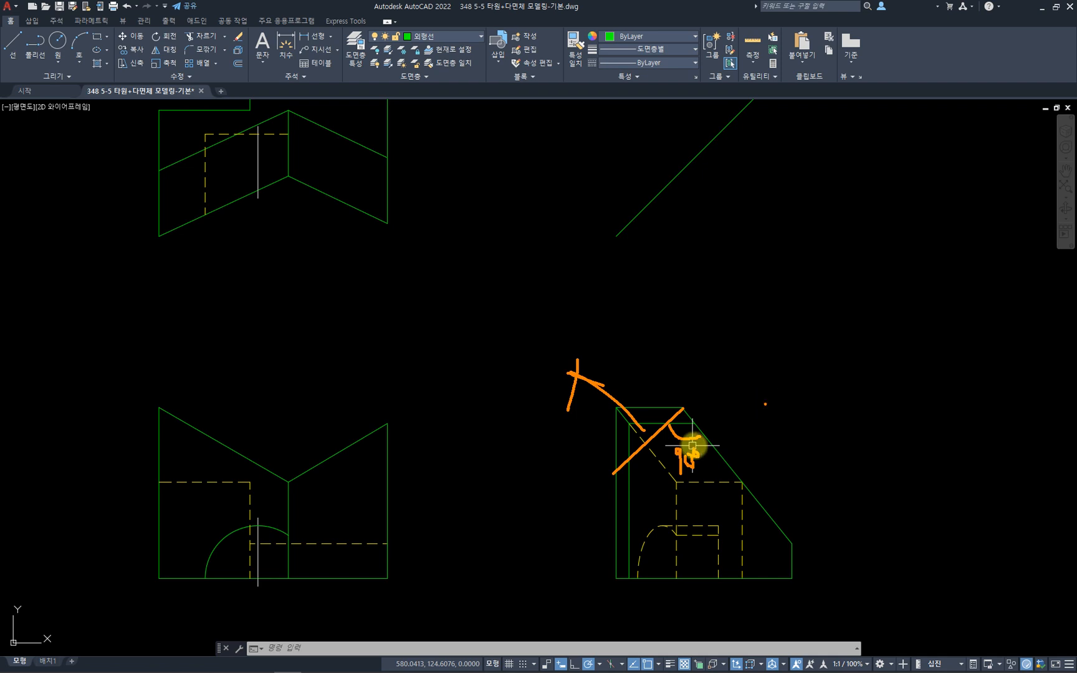
key("Escape")
right_click(744, 393, "shift")
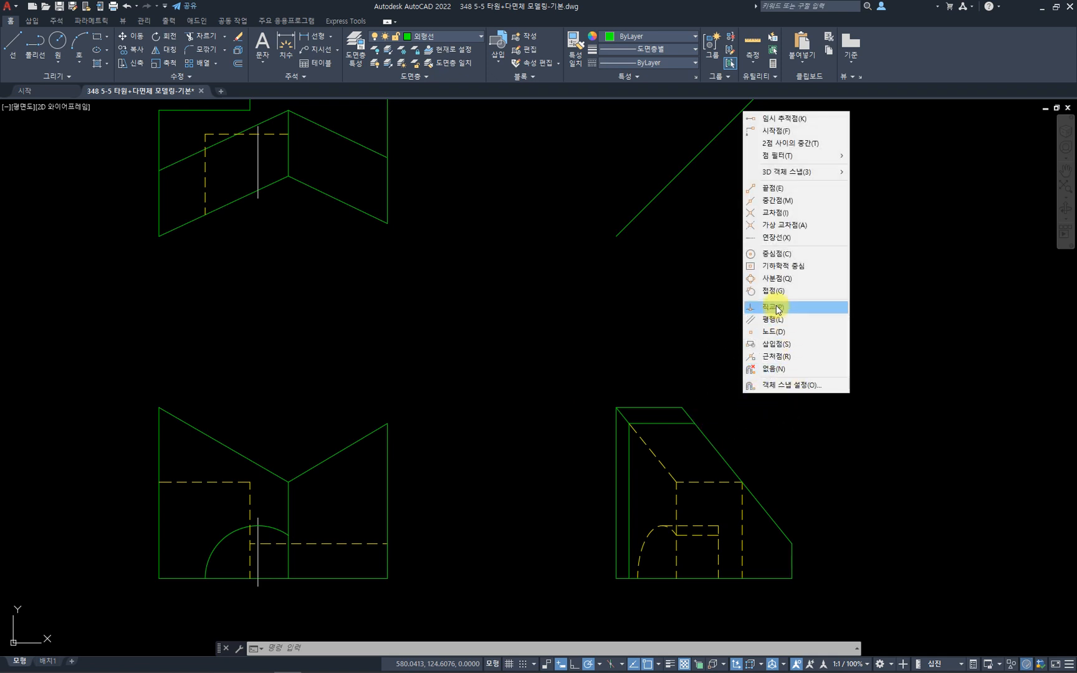
left_click(711, 417)
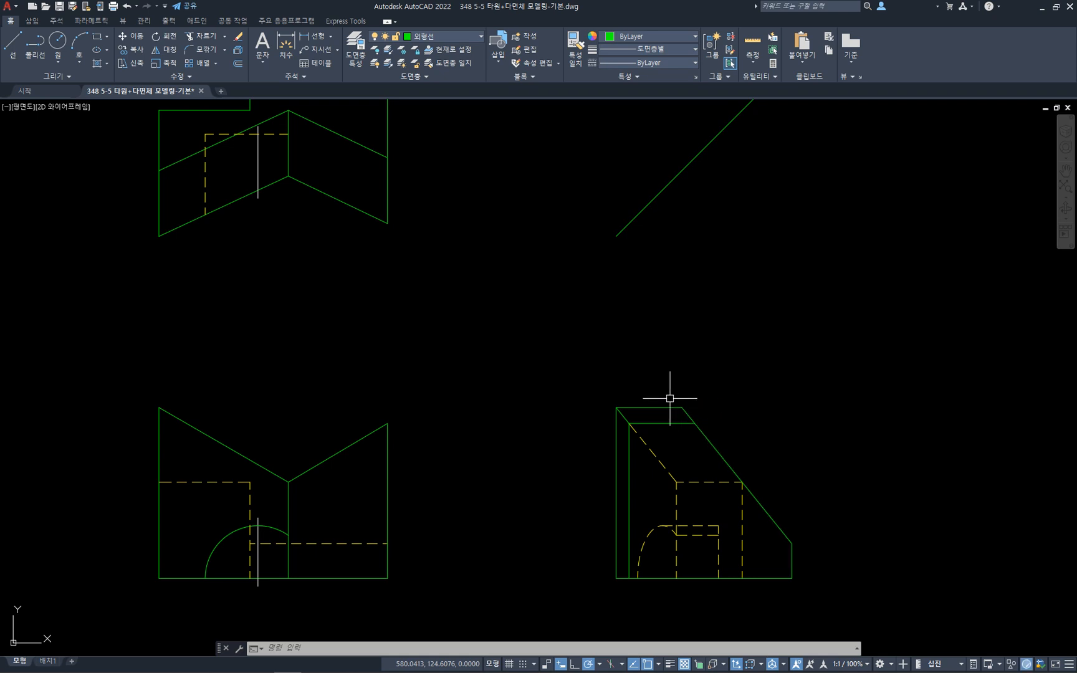
- Draw a line from the upper end of the side view's long slanted edge perpendicular to the dashed slanted hidden line
type("l")
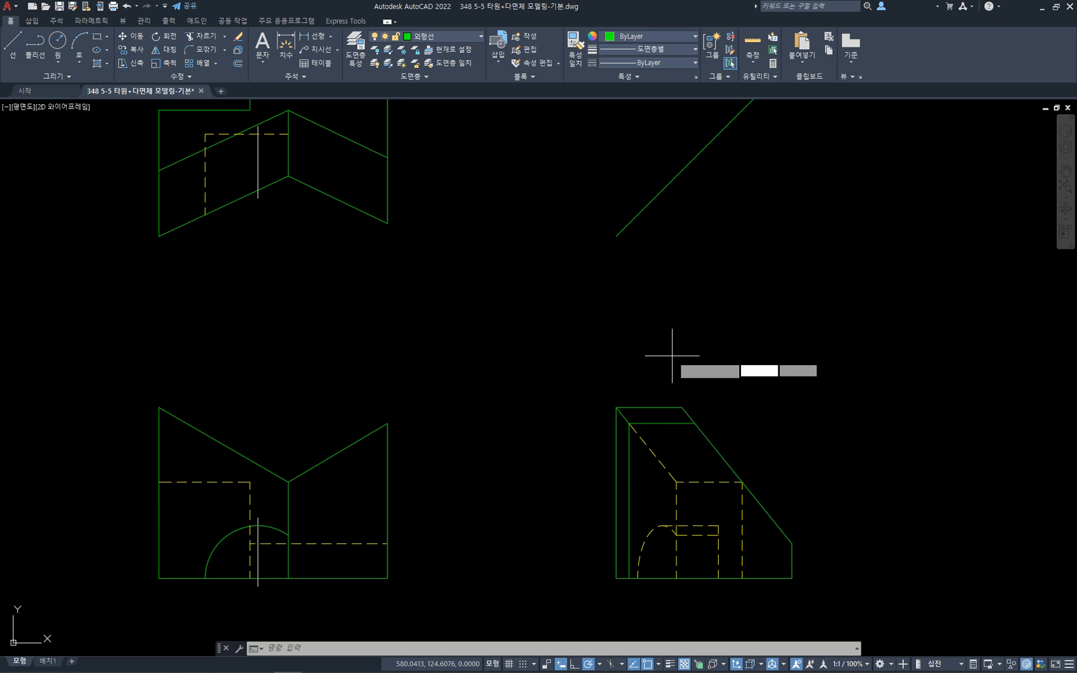
key("Return")
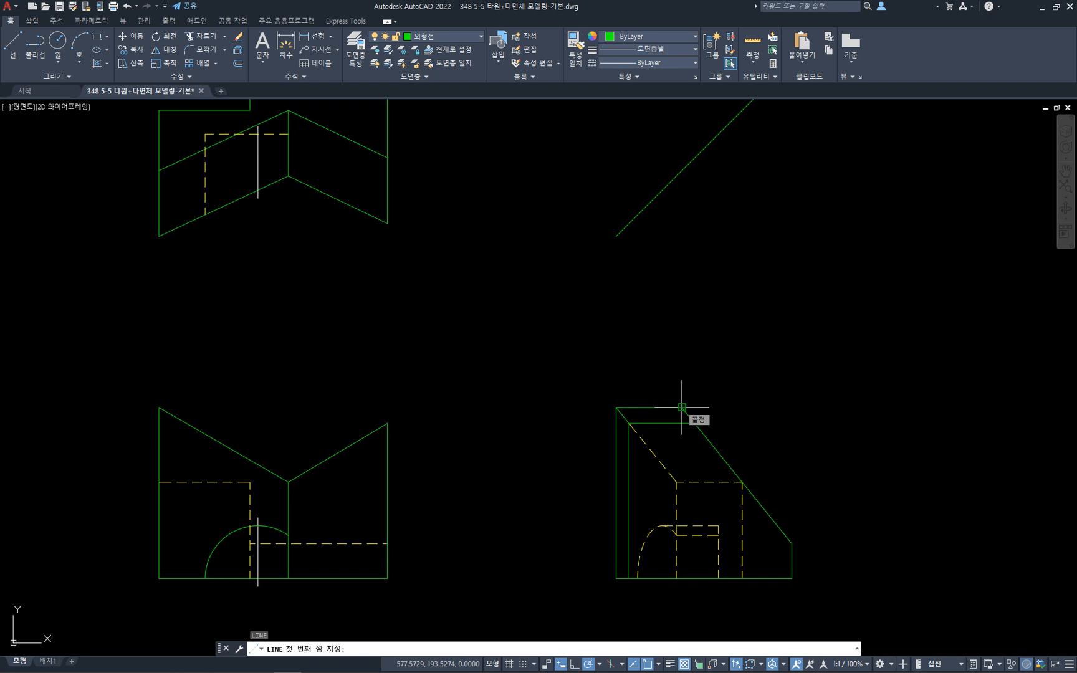
left_click(682, 407)
right_click(498, 488, "shift")
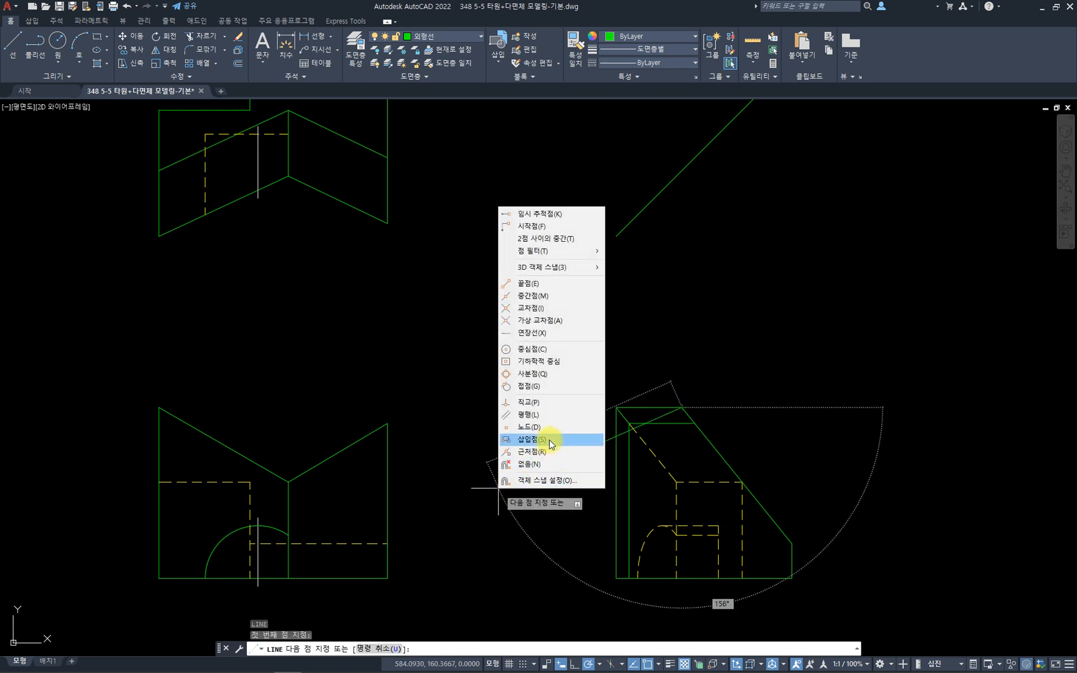
left_click(549, 403)
left_click(710, 443)
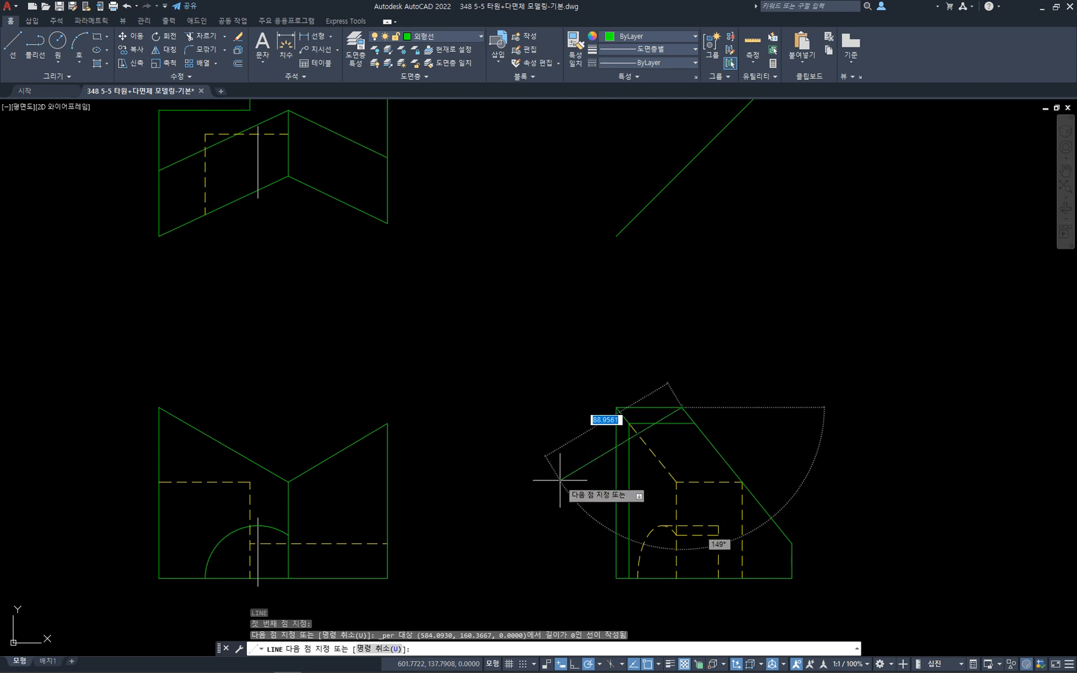
right_click(657, 430, "shift")
left_click(686, 347)
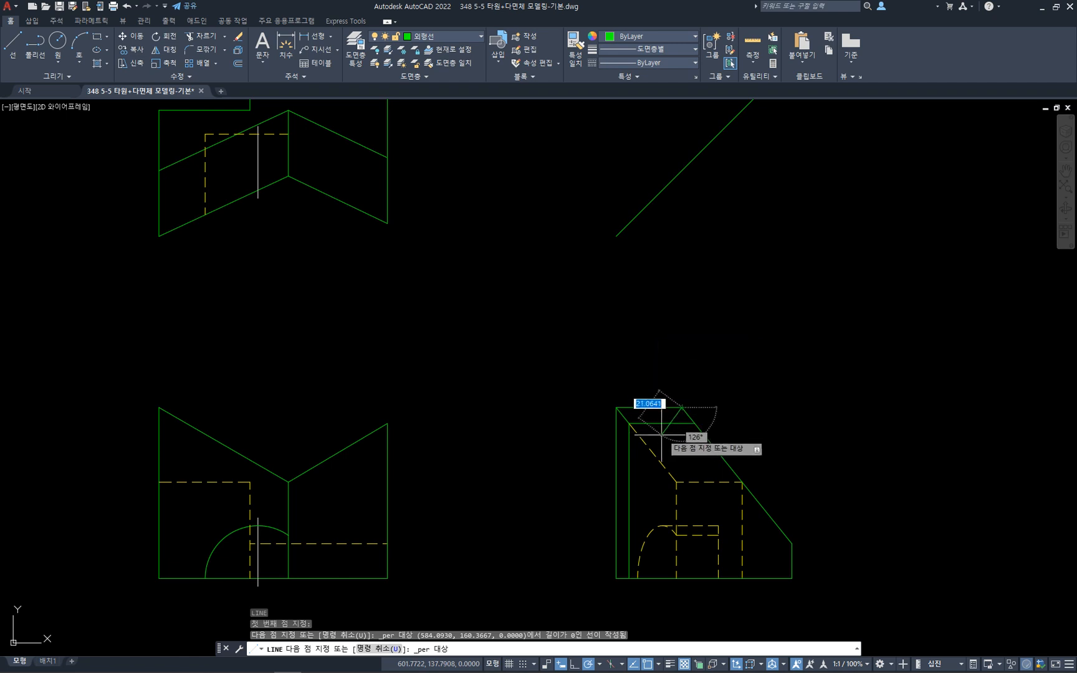
left_click(661, 436)
key("Escape")
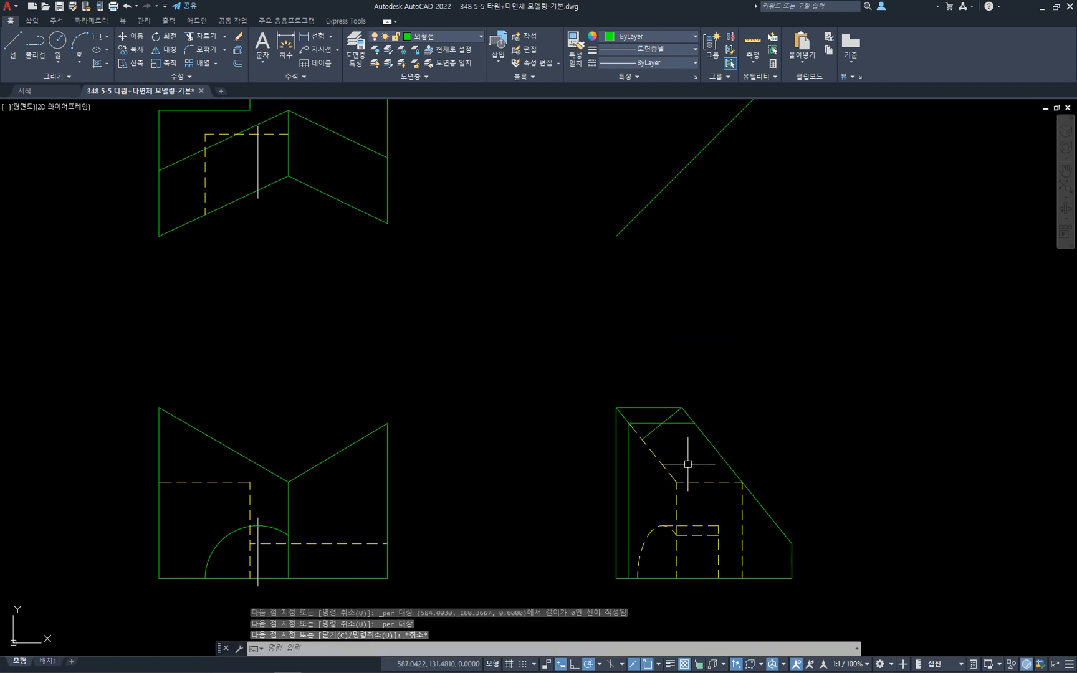
- Erase the short perpendicular line drawn from the upper end of the side view's long slanted edge
left_click(717, 450)
left_click(663, 465)
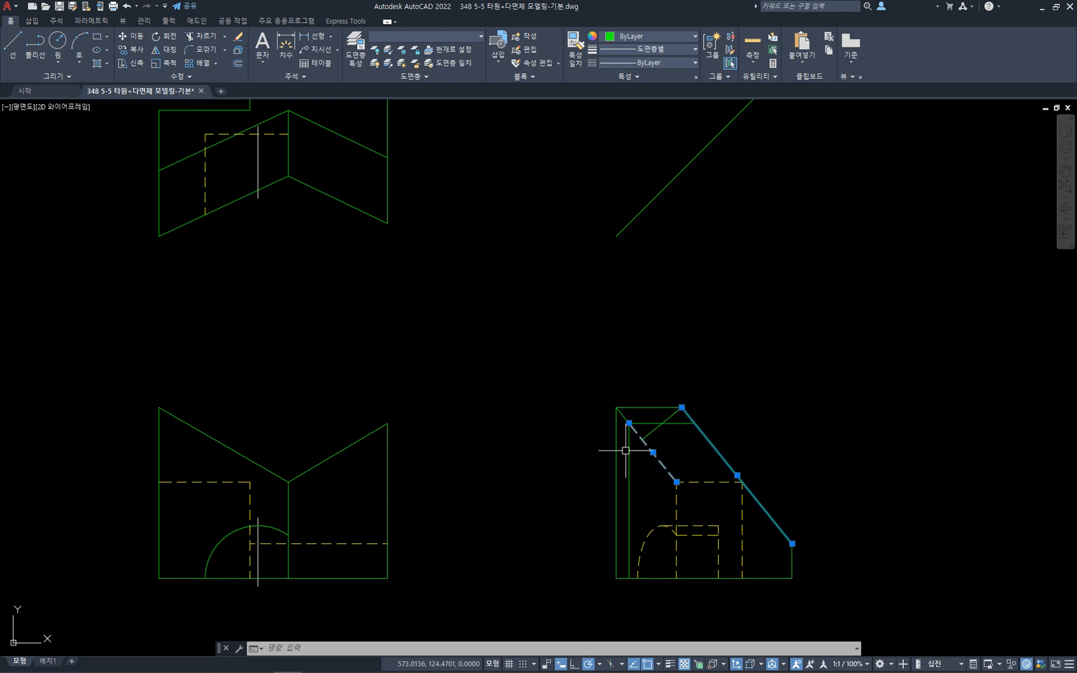
key("Escape")
left_click(653, 431)
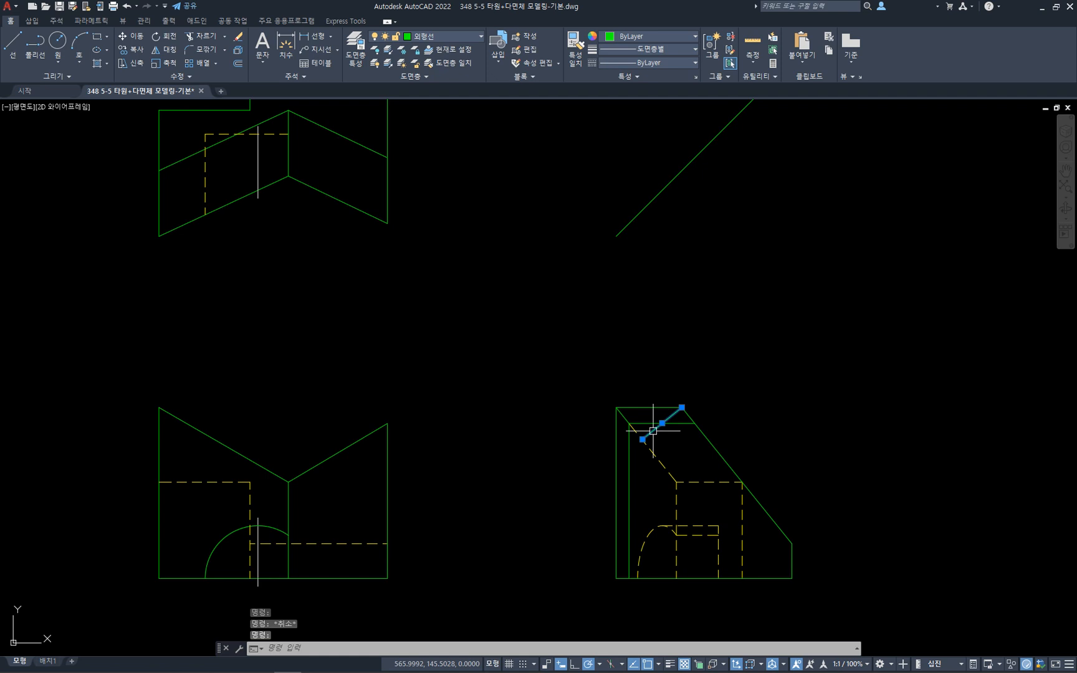
key("Delete")
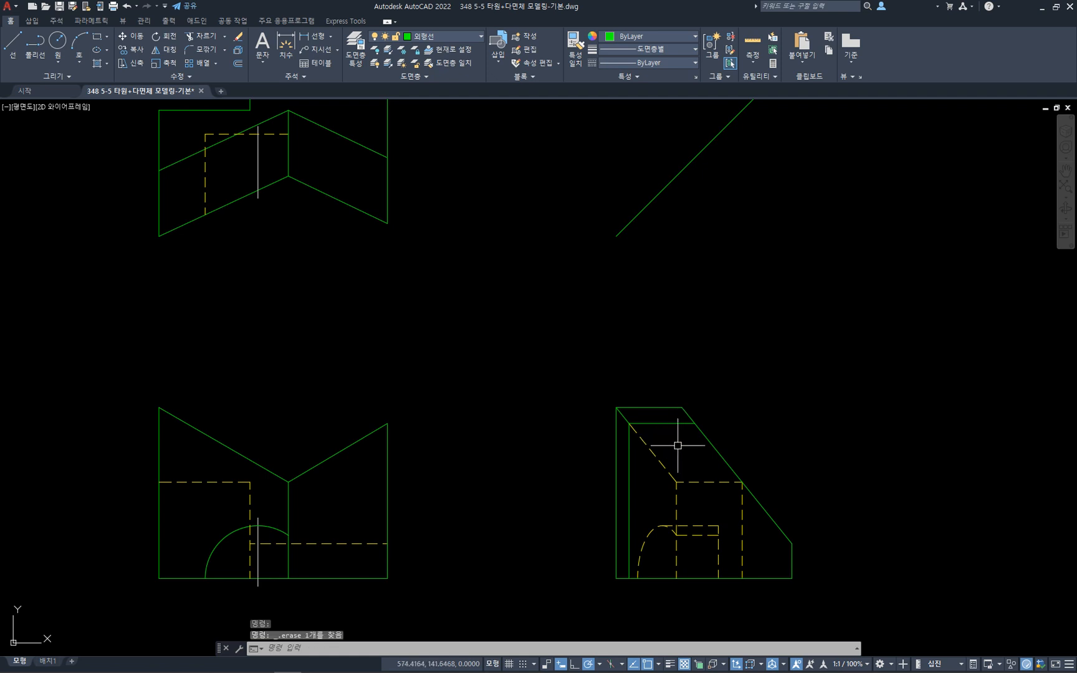
left_click(717, 450)
key("Escape")
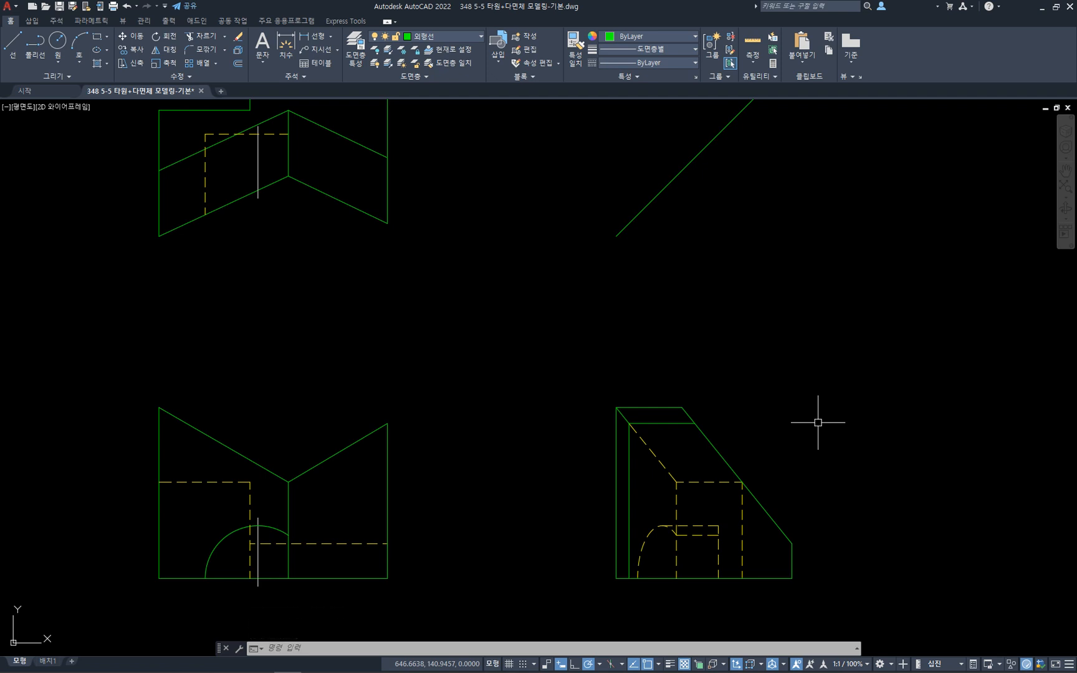
- Rotate a copy of the side view's long slanted edge by -90° about its upper endpoint, keeping the original
type("RO")
key("Return")
left_click(714, 452)
key("Return")
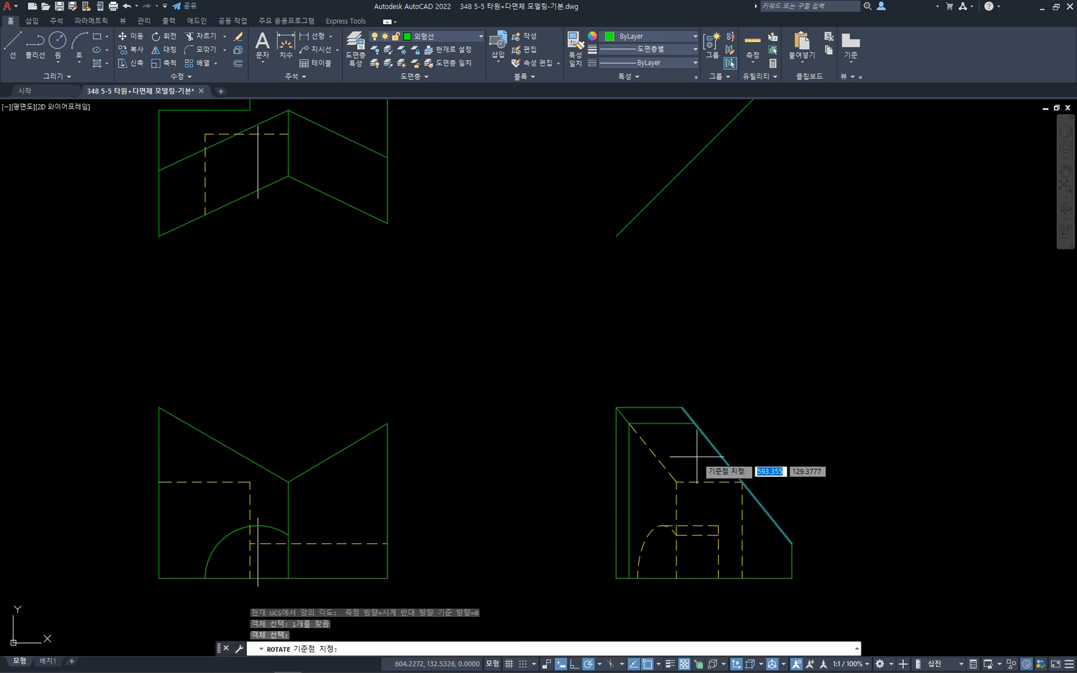
left_click(681, 408)
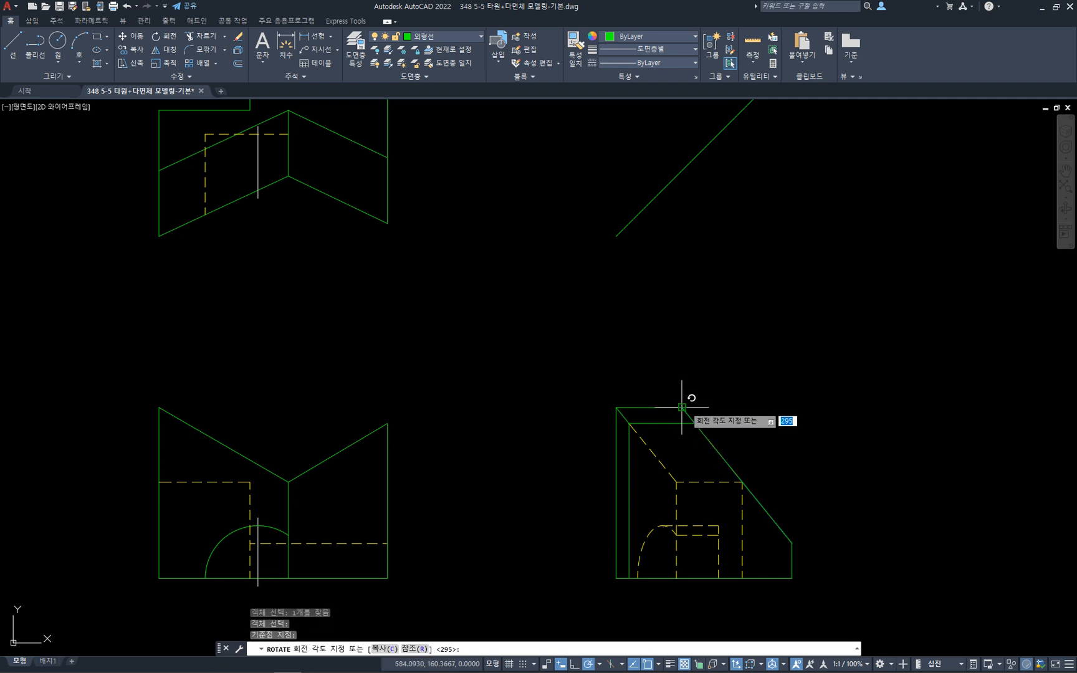
type("c")
key("Return")
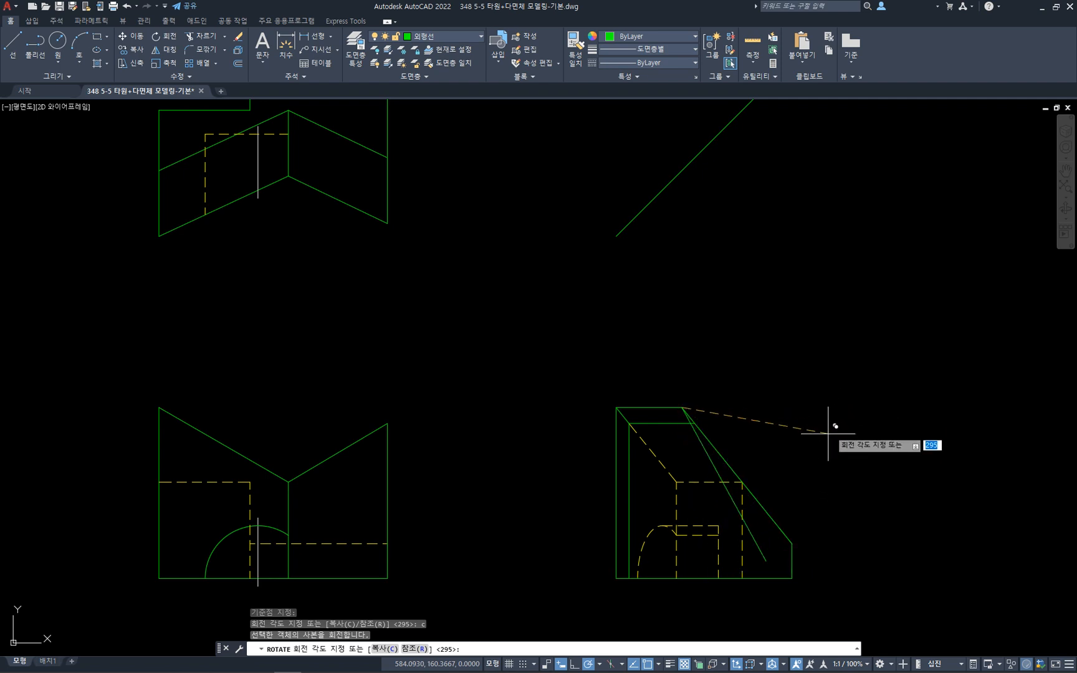
type("-90")
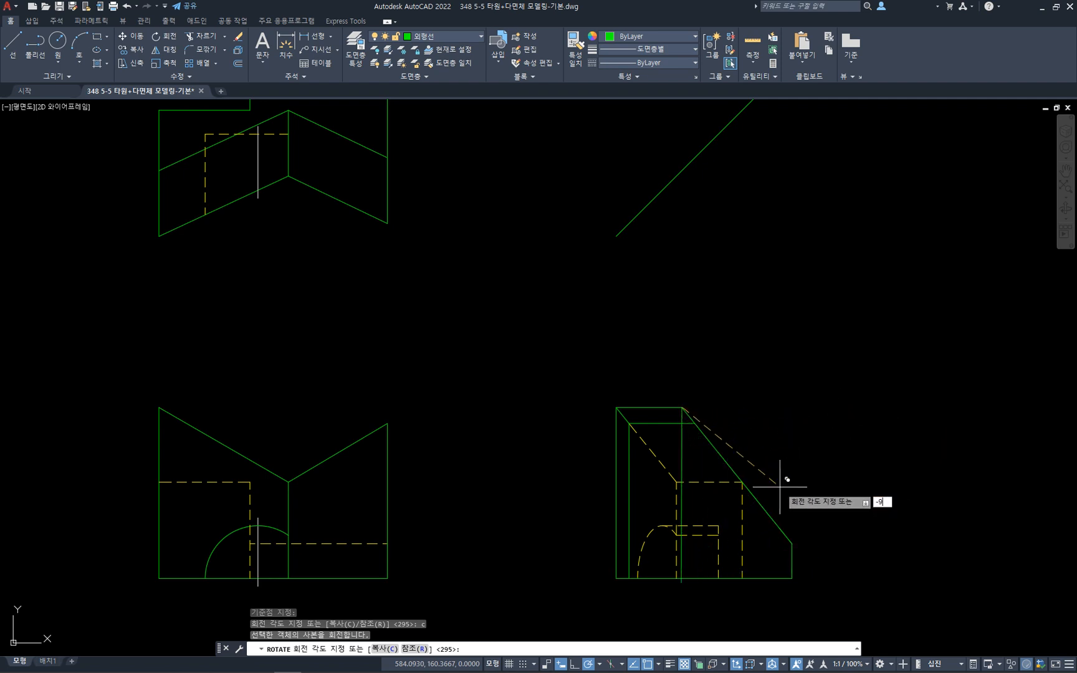
key("Return")
key("Escape")
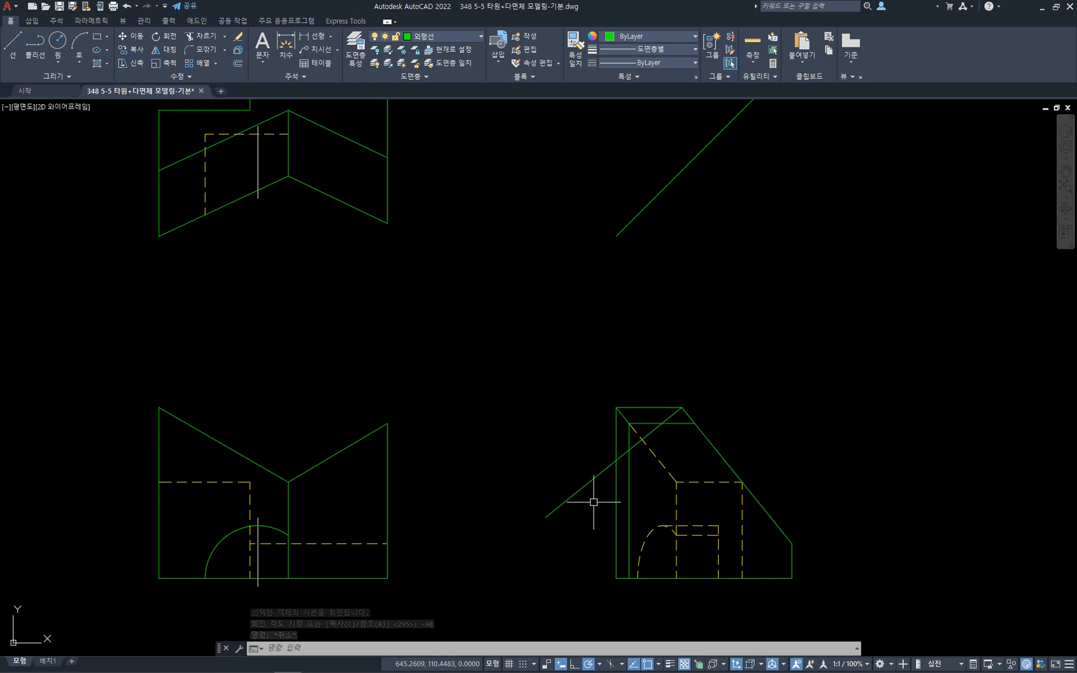
- Erase the rotated copy of the side view's slanted edge
left_click(581, 488)
left_click(553, 462)
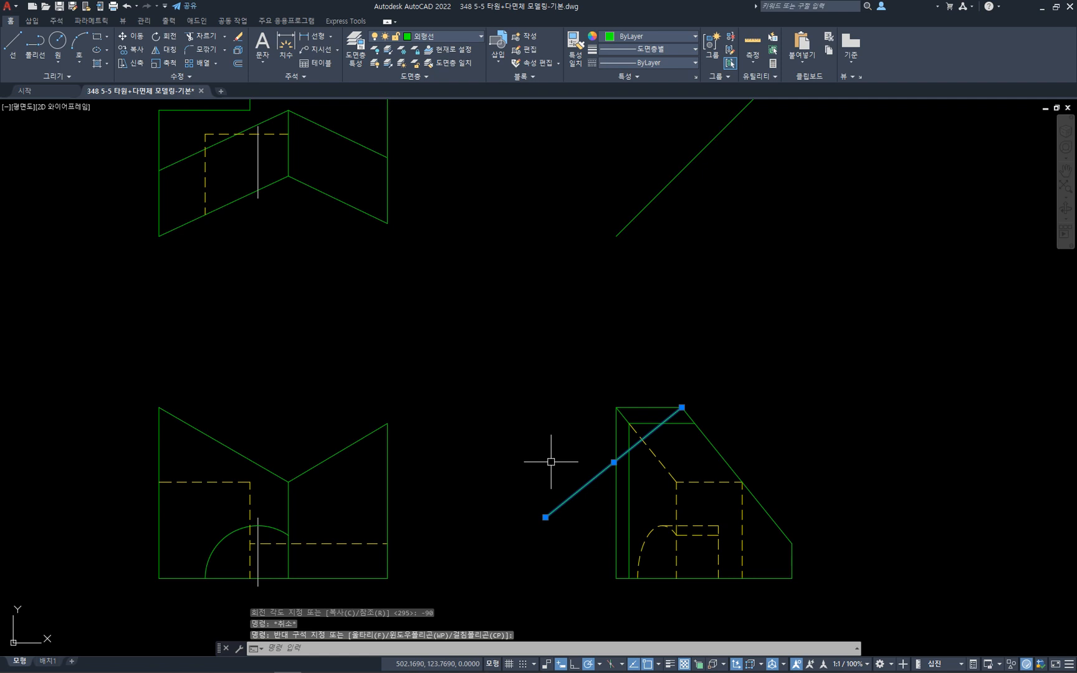
key("Delete")
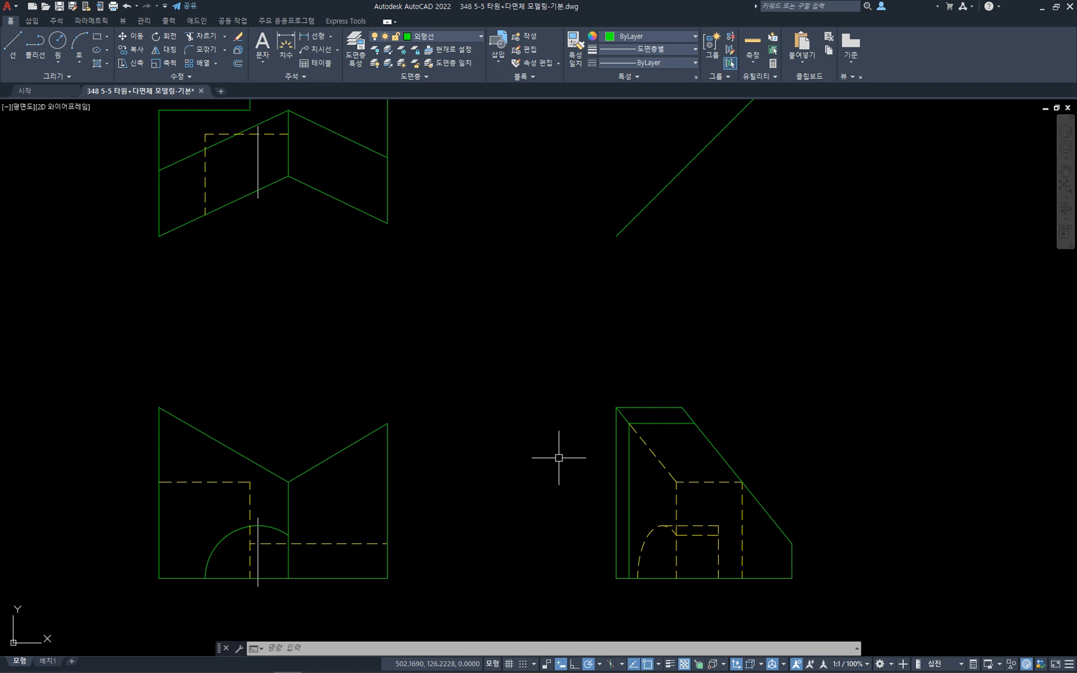
- Draw an infinite construction line perpendicular to the side view's long slanted edge, passing through that edge's upper endpoint
type("xl")
key("Return")
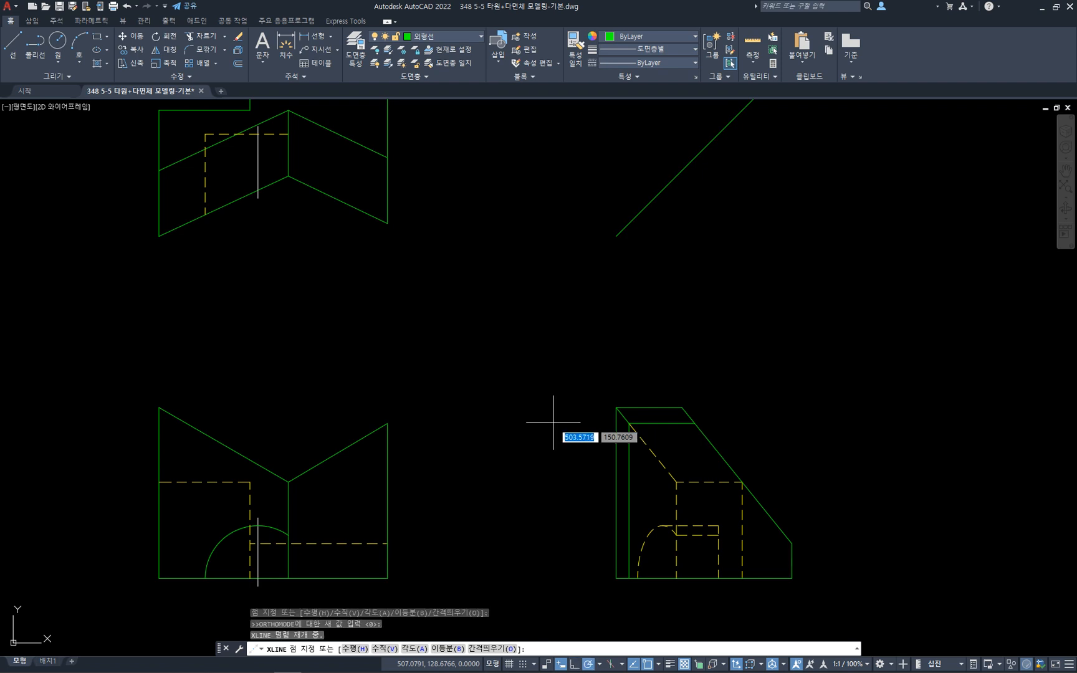
right_click(554, 422, "shift")
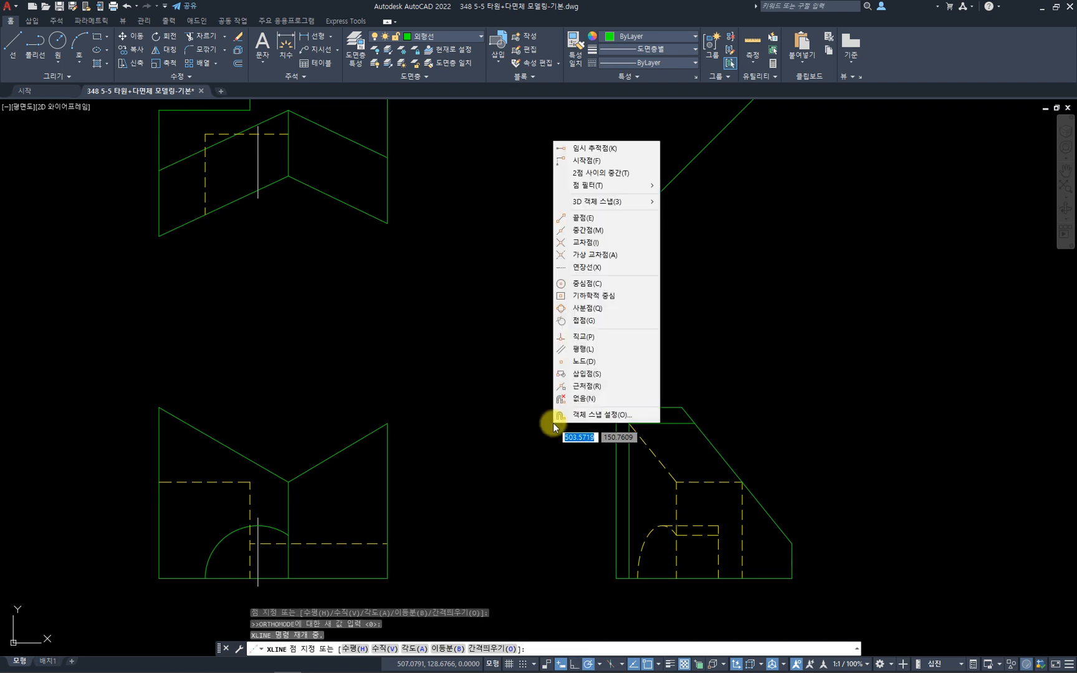
left_click(594, 337)
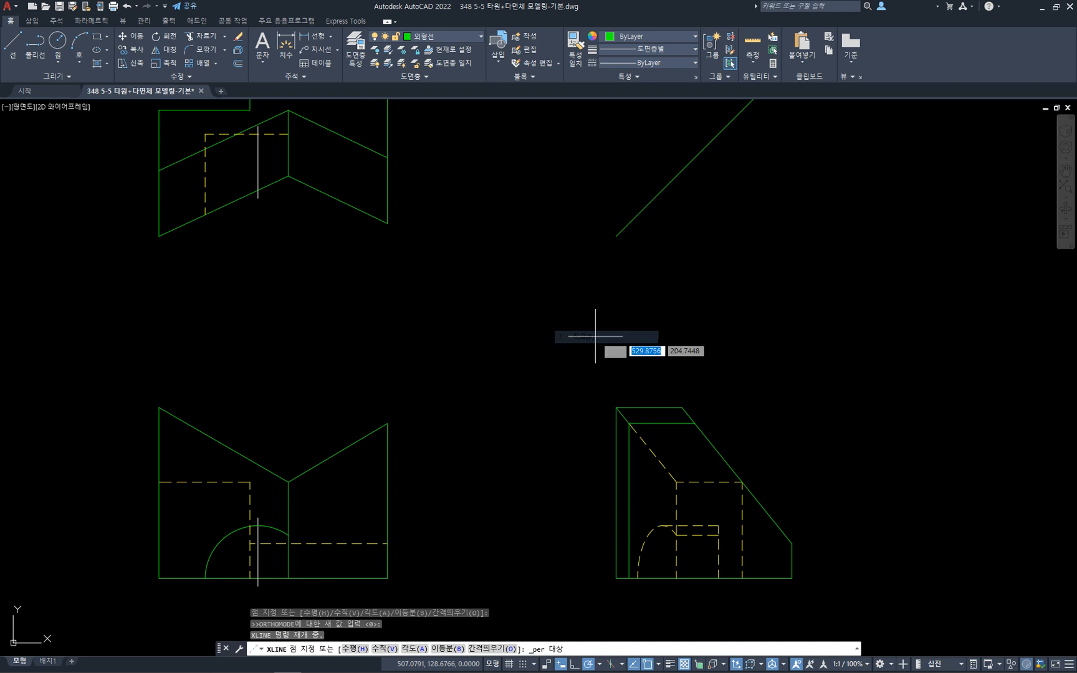
left_click(716, 452)
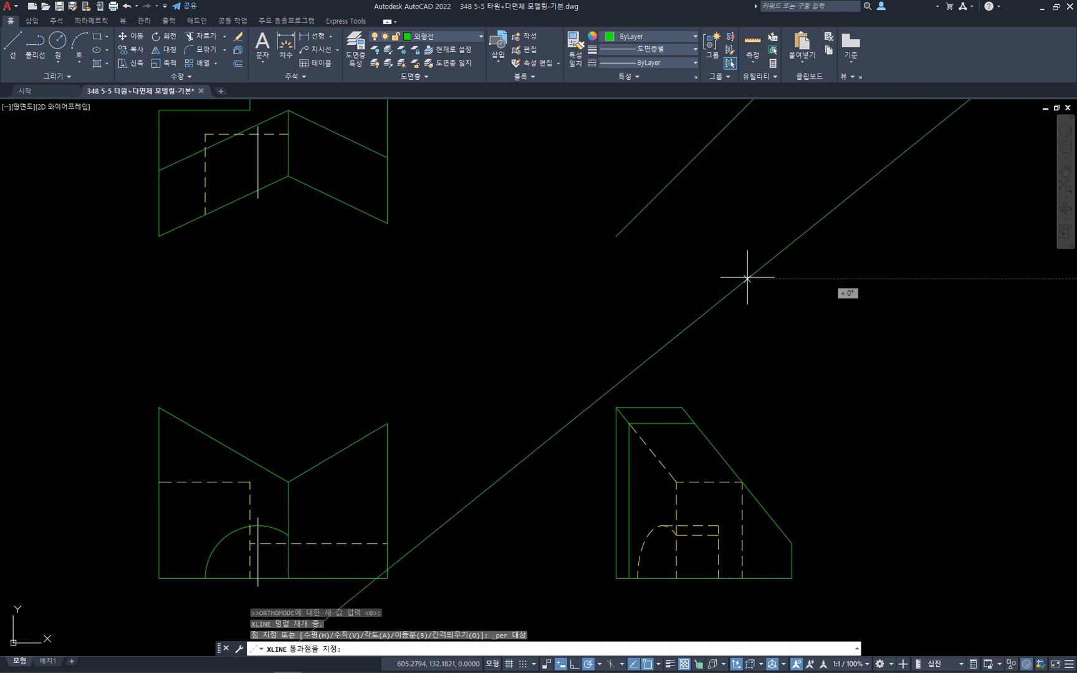
left_click(682, 407)
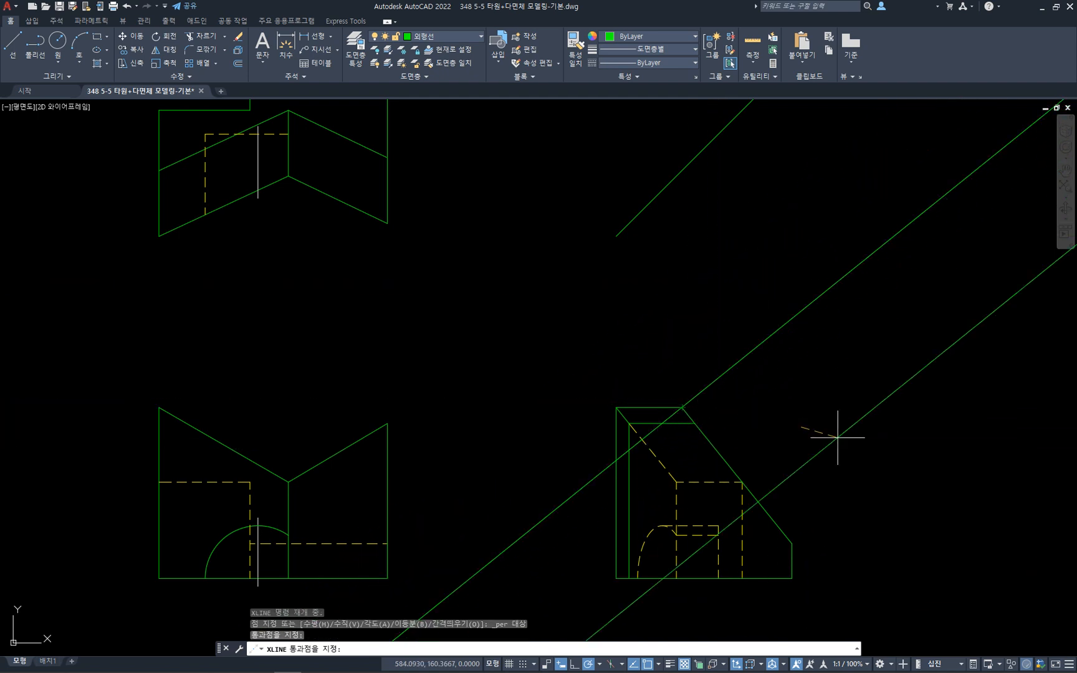
key("Escape")
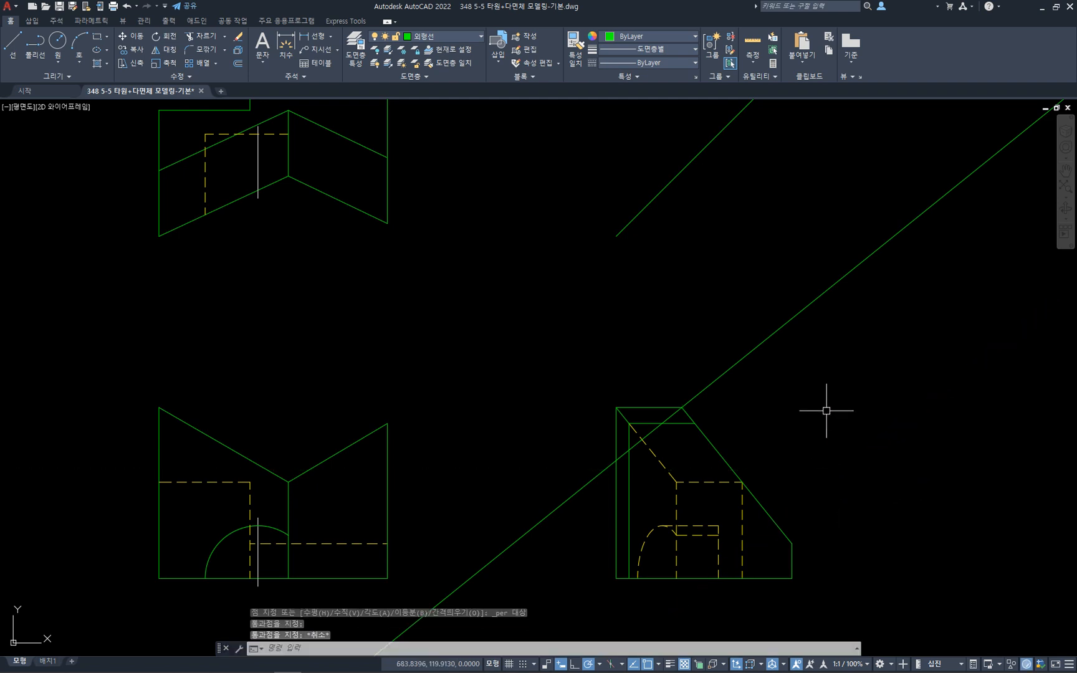
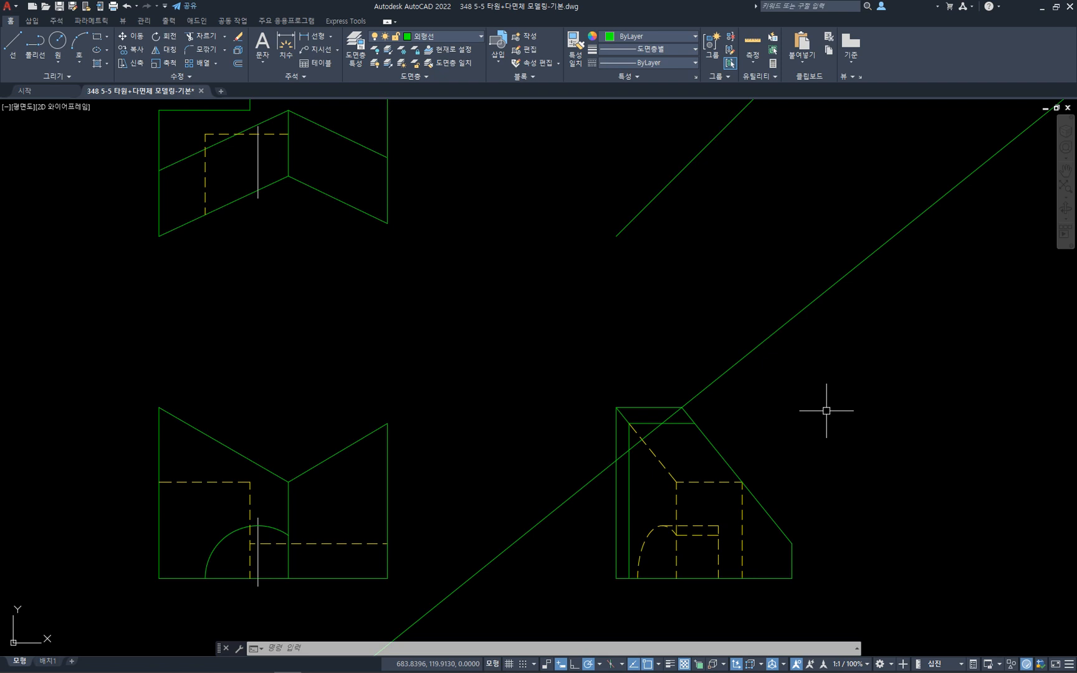
- Trim the construction line outside the side view, using the long slanted edge and the left vertical edge as cutting edges
left_click(774, 333)
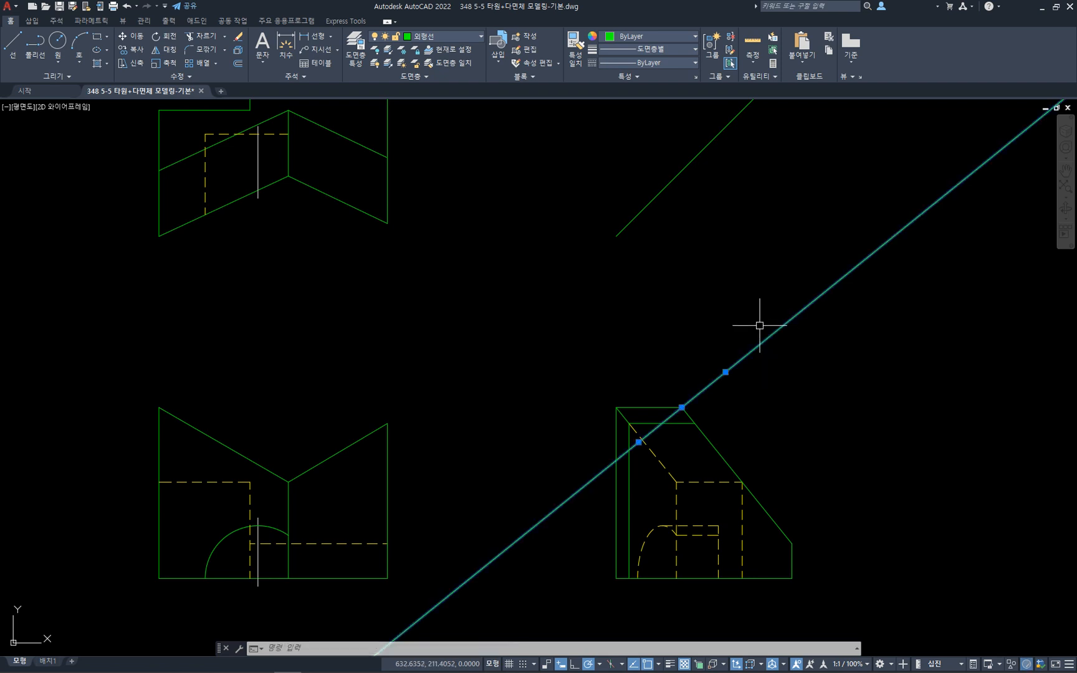
key("Escape")
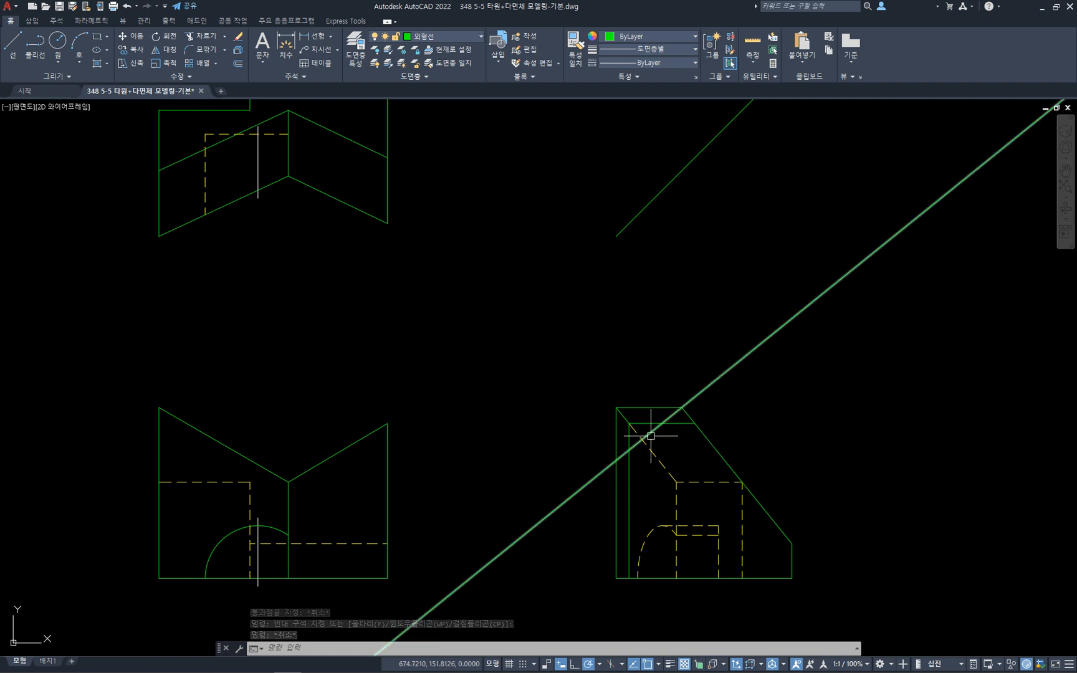
type("tr")
key("Return")
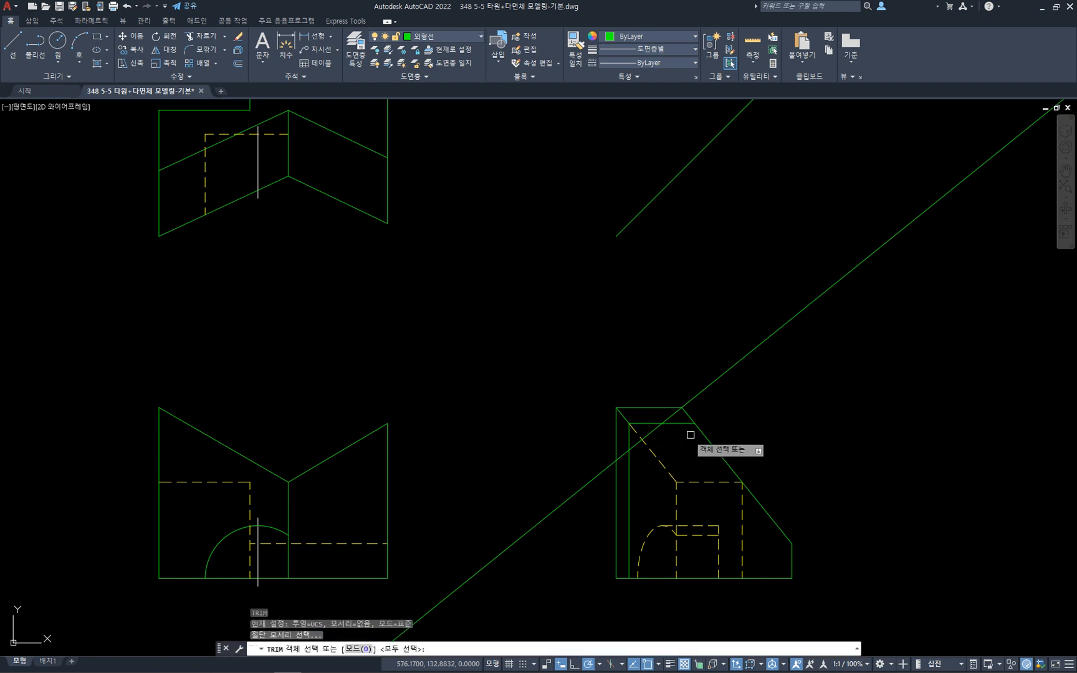
left_click(705, 440)
left_click(614, 481)
key("Return")
left_click(606, 487)
left_click(591, 457)
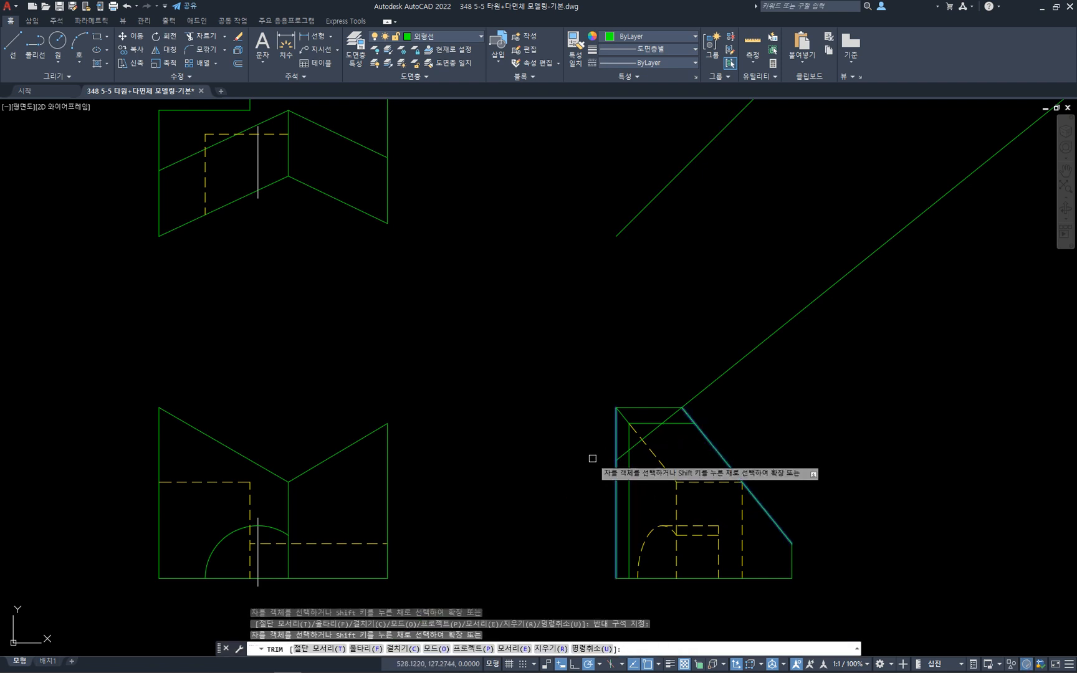
left_click(730, 403)
left_click(717, 344)
key("Return")
- Trim the side view's vertical, horizontal and dashed lines lying above the new slanted line, using that line as the cutting edge
key("Return")
left_click(653, 432)
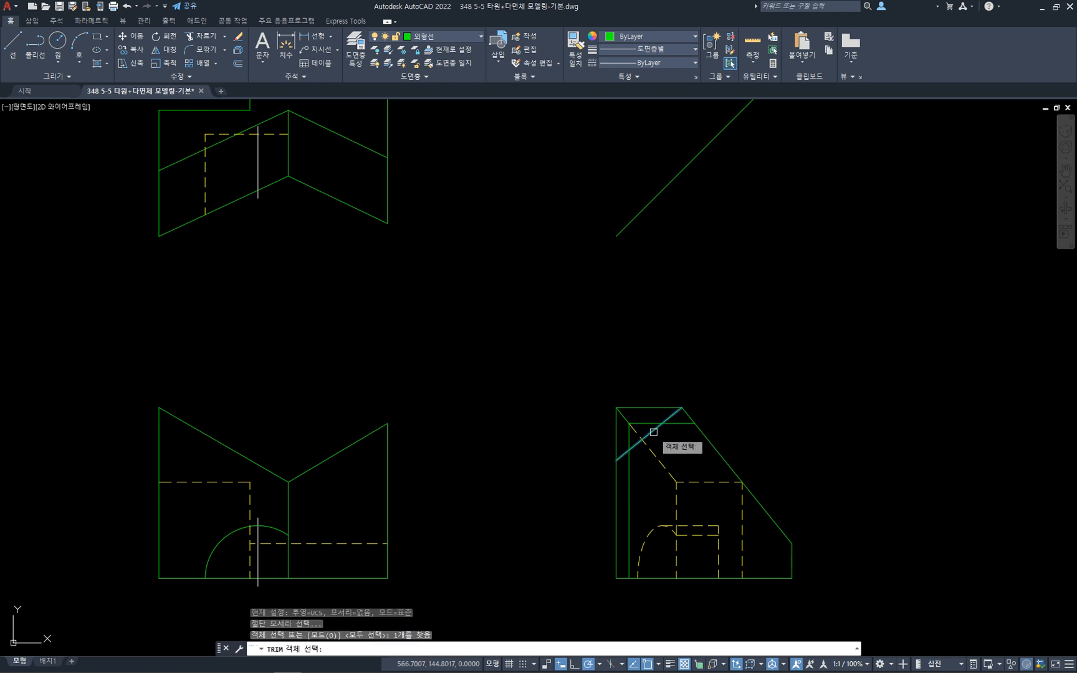
key("Return")
left_click(645, 430)
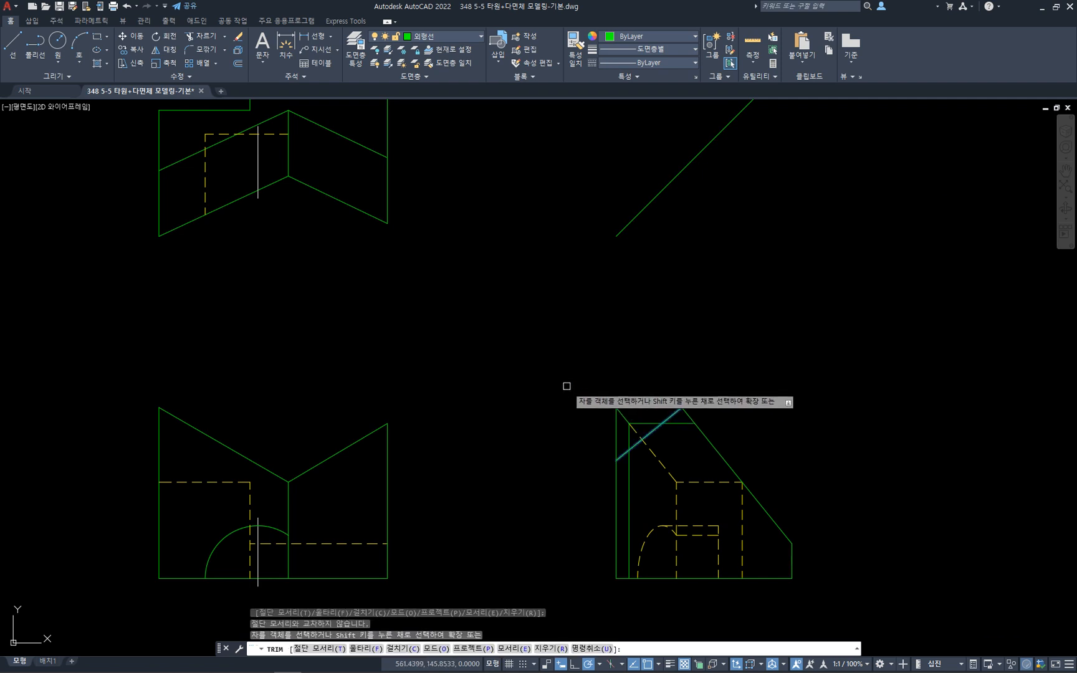
left_click(640, 428)
left_click(594, 389)
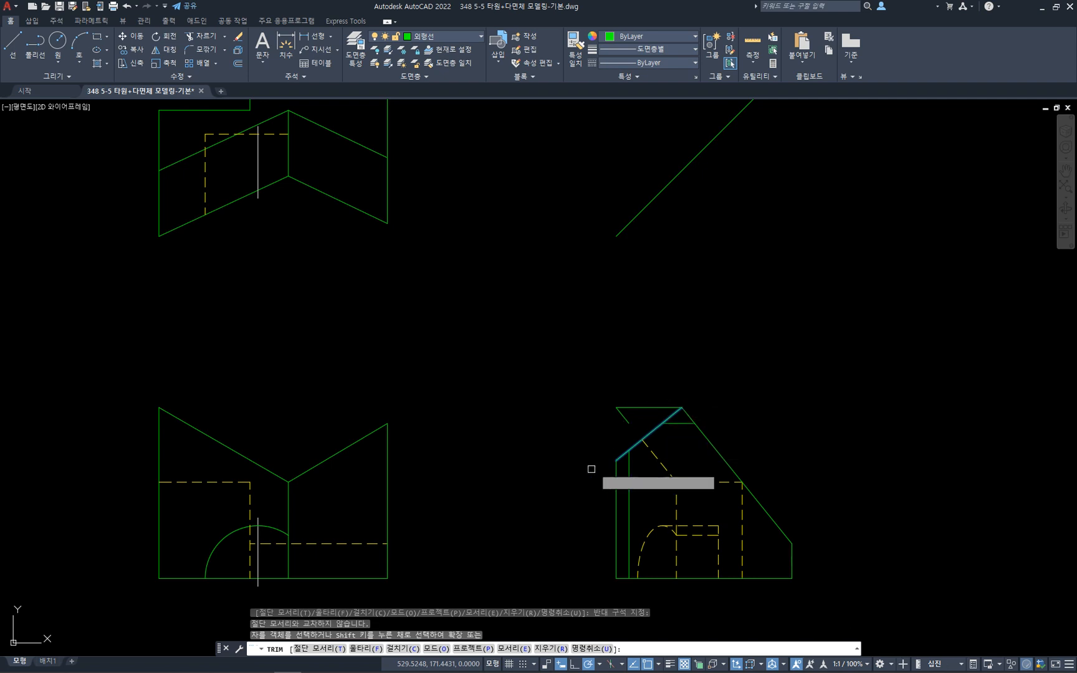
key("Escape")
- Erase the leftover top edge and short slanted piece above the side view's new slanted edge
left_click(637, 413)
left_click(559, 383)
key("Delete")
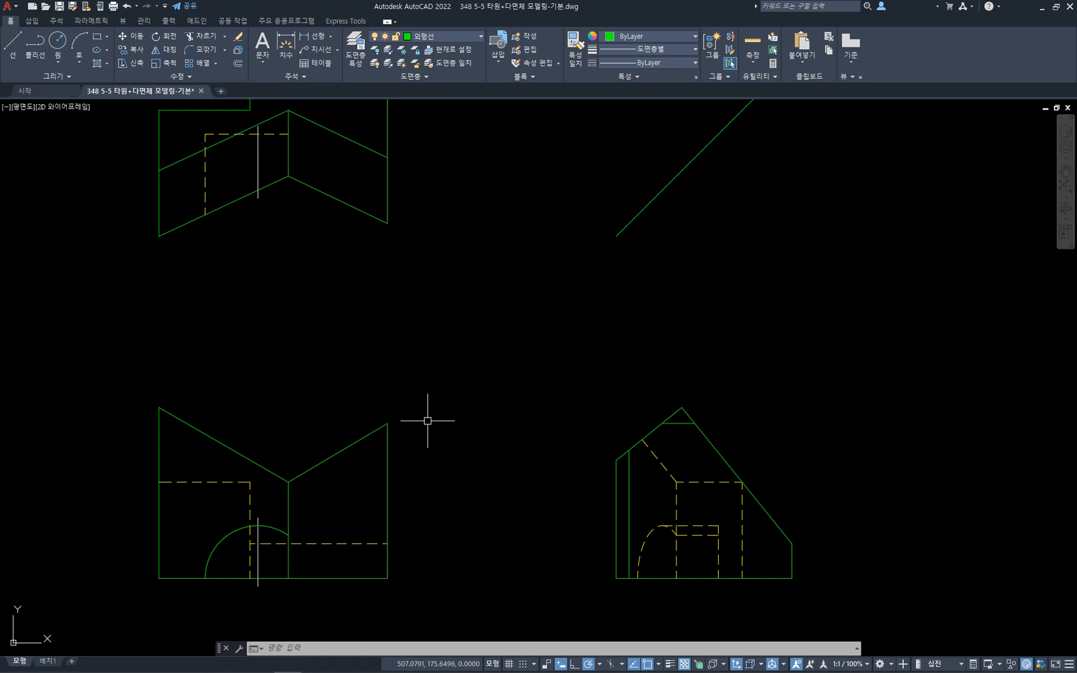
left_click(465, 470)
left_click_drag(615, 464, 678, 411)
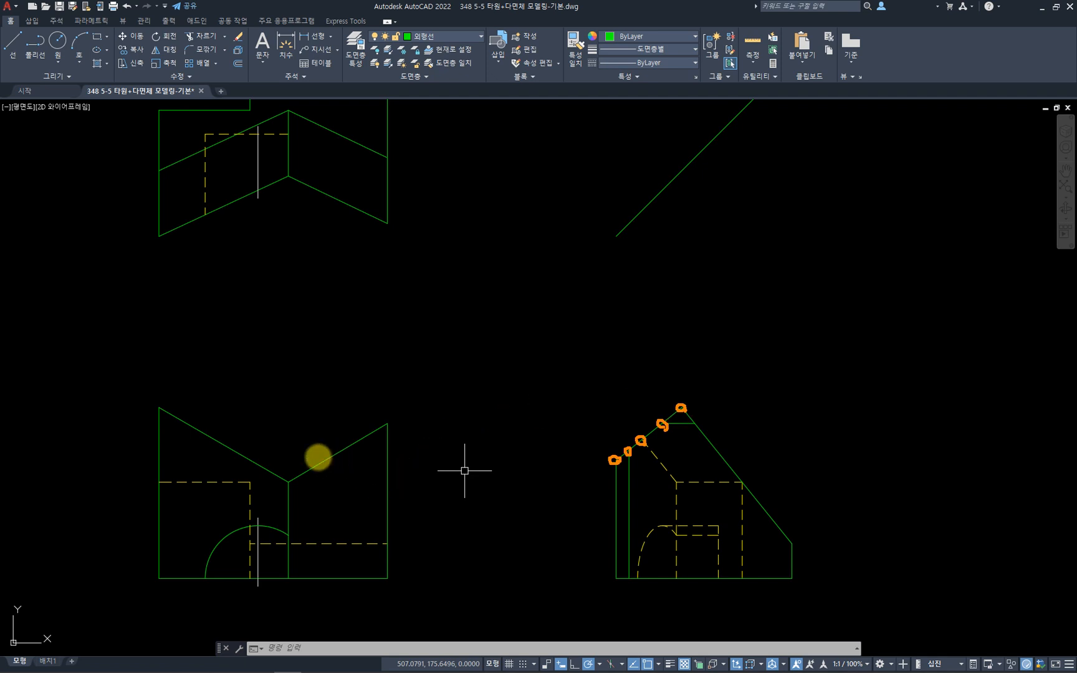
mouse_move(208, 453)
left_mouse_down()
mouse_move(176, 473)
mouse_move(207, 442)
mouse_move(180, 496)
left_mouse_up()
mouse_move(404, 481)
left_mouse_down()
mouse_move(331, 471)
mouse_move(423, 492)
left_mouse_up()
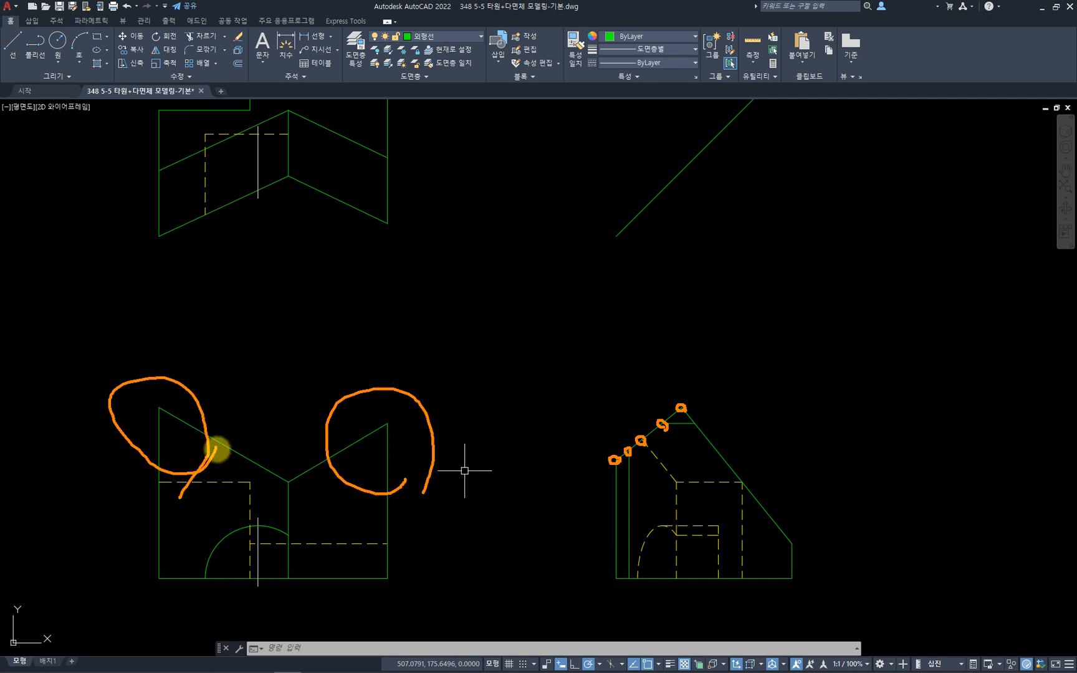
mouse_move(217, 447)
left_mouse_down()
mouse_move(137, 392)
mouse_move(201, 450)
left_mouse_up()
mouse_move(399, 474)
left_mouse_down()
mouse_move(324, 423)
mouse_move(421, 457)
left_mouse_up()
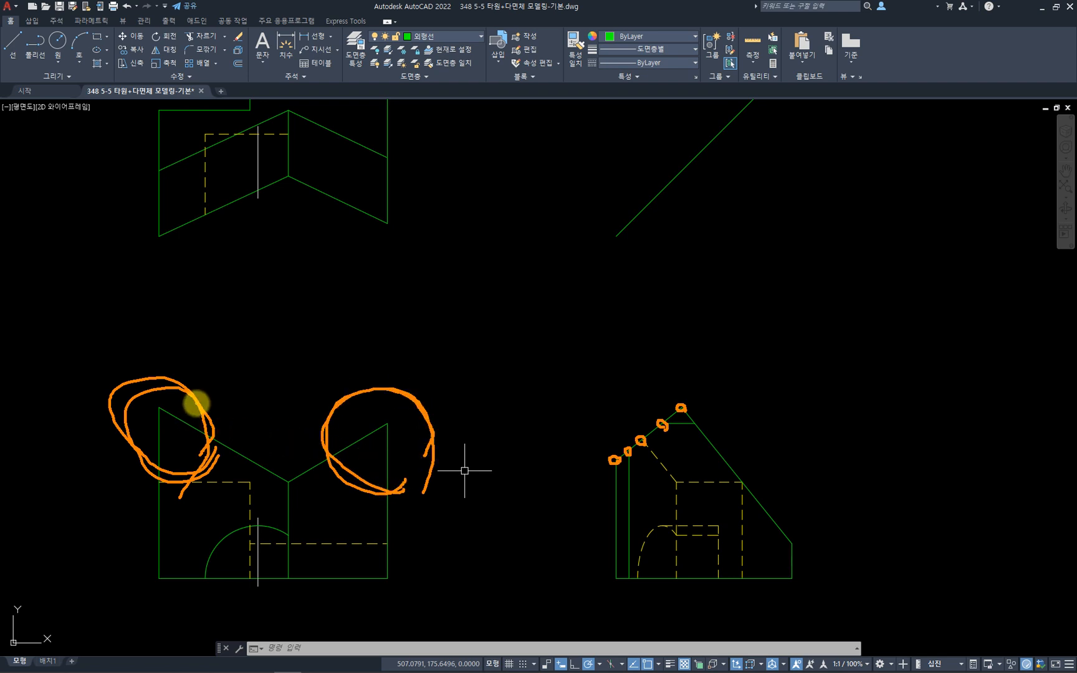
- Examine the side view's slanted cut edge, its outer vertical edge and the slanted dashed line meeting the cut
mouse_move(197, 404)
left_mouse_down()
mouse_move(257, 362)
mouse_move(202, 396)
mouse_move(226, 397)
left_mouse_up()
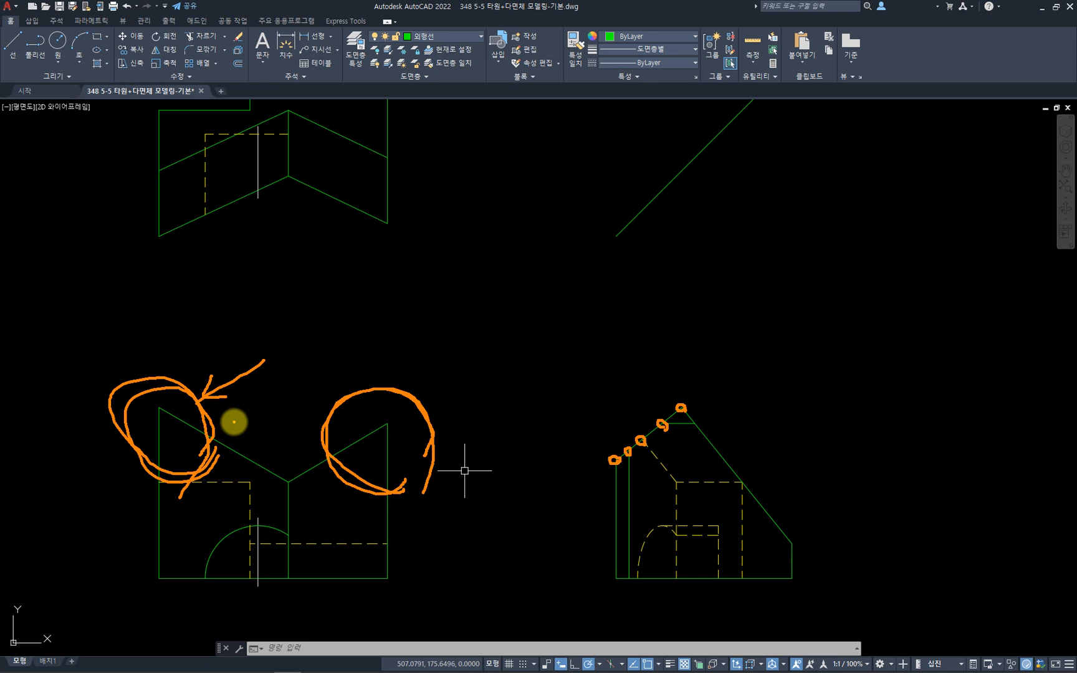
key("Escape")
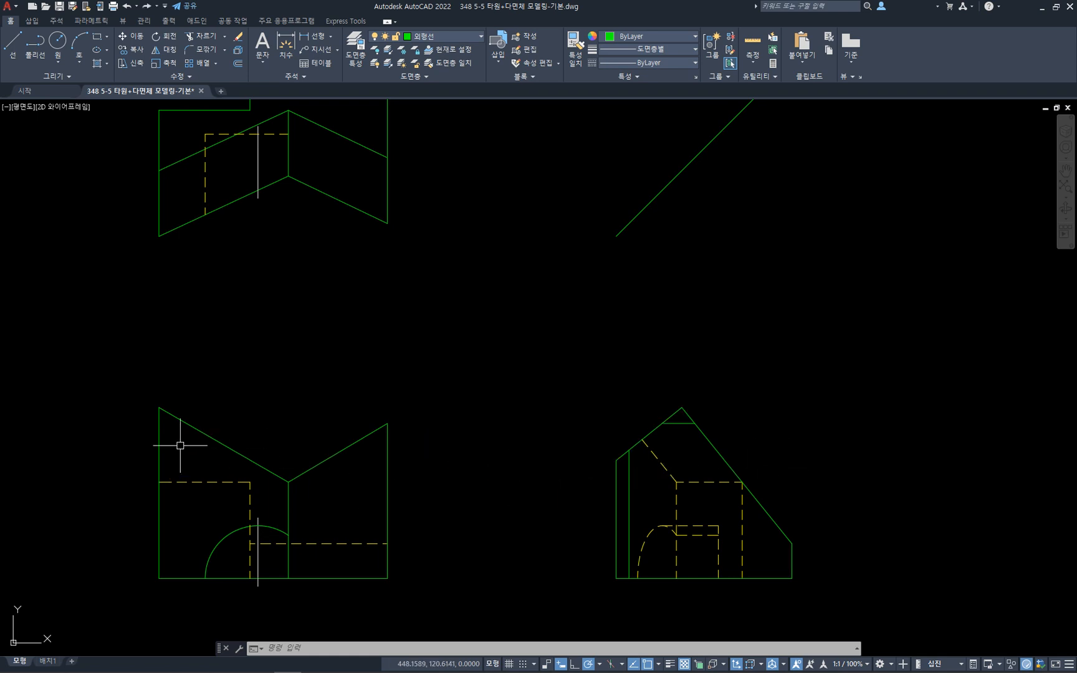
left_click(673, 414)
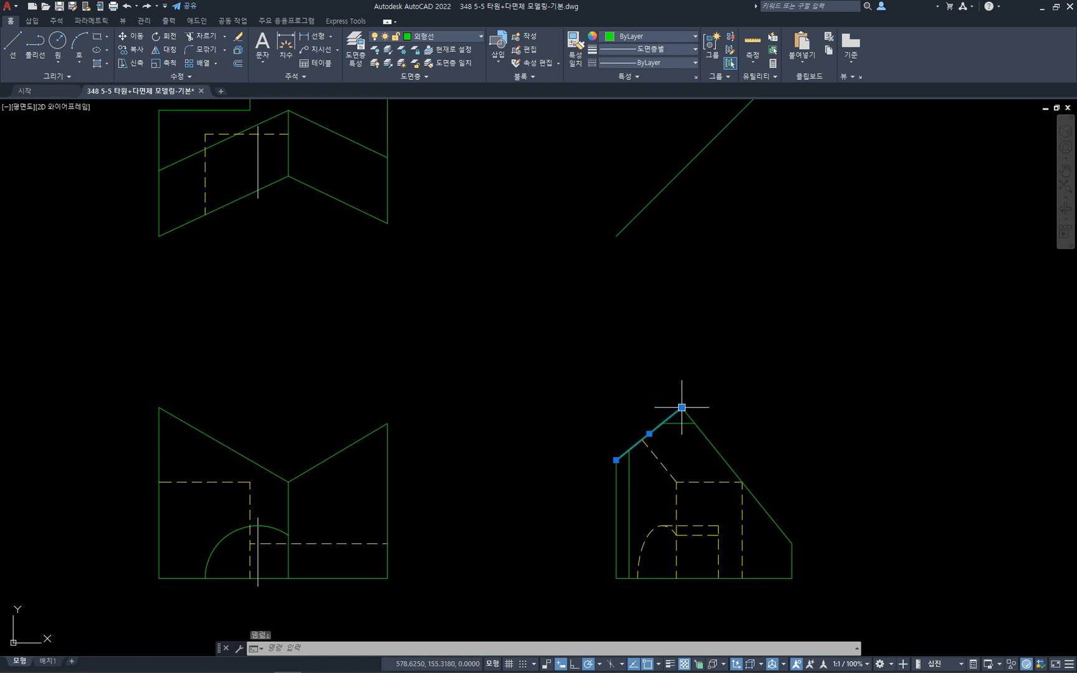
left_click(615, 491)
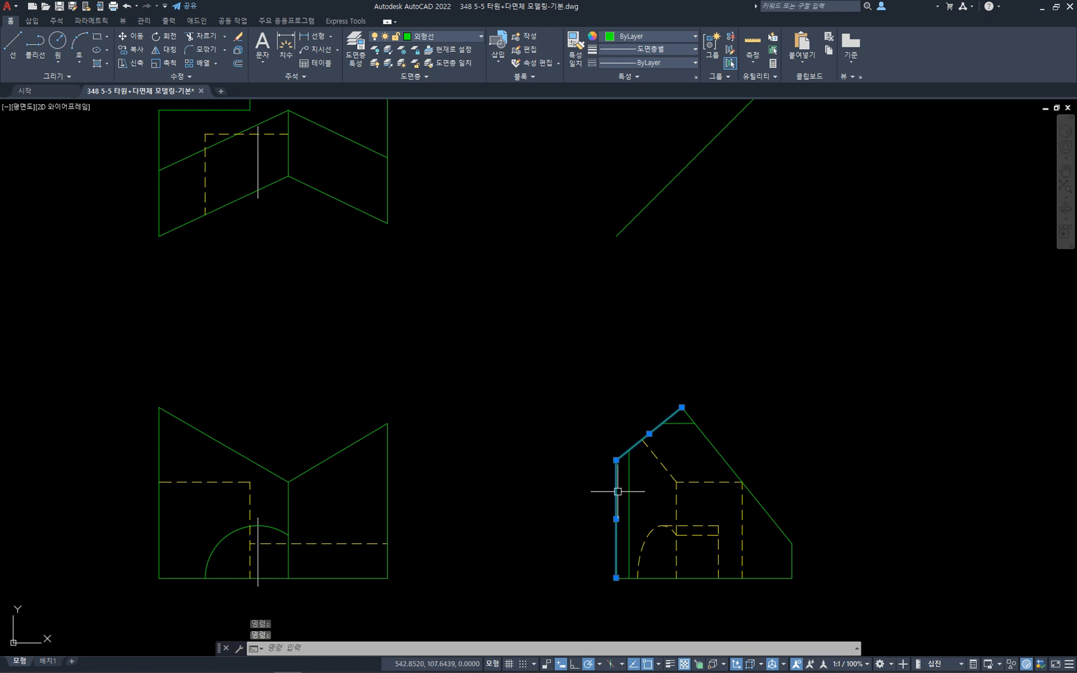
left_click(617, 460)
key("Escape")
left_click(647, 446)
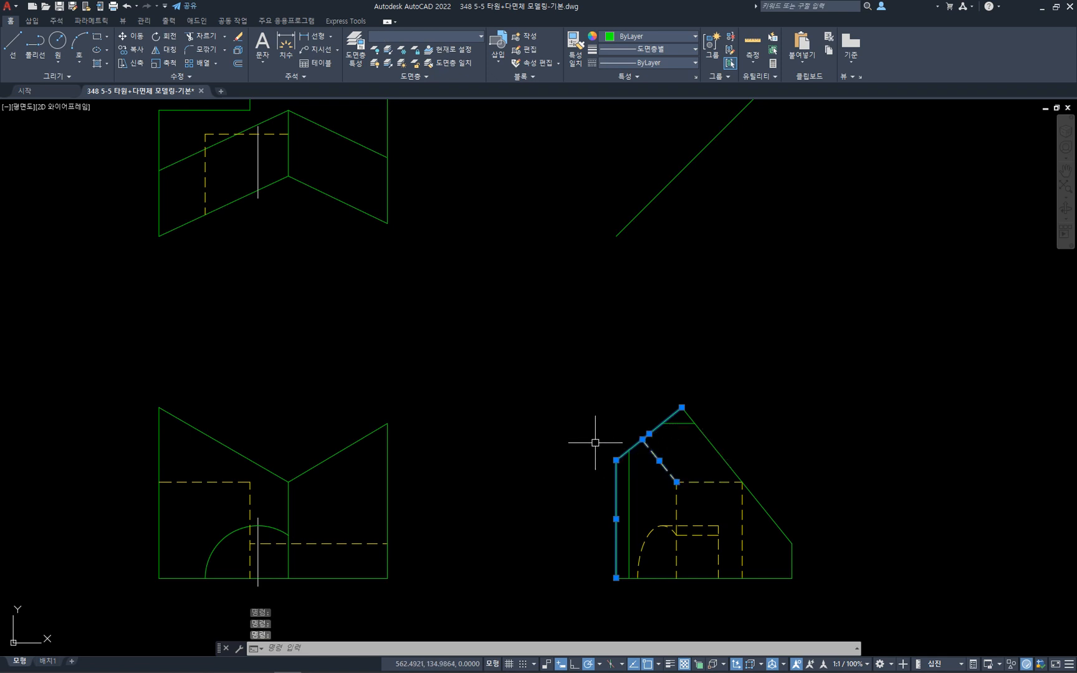
key("Escape")
key("Escape")
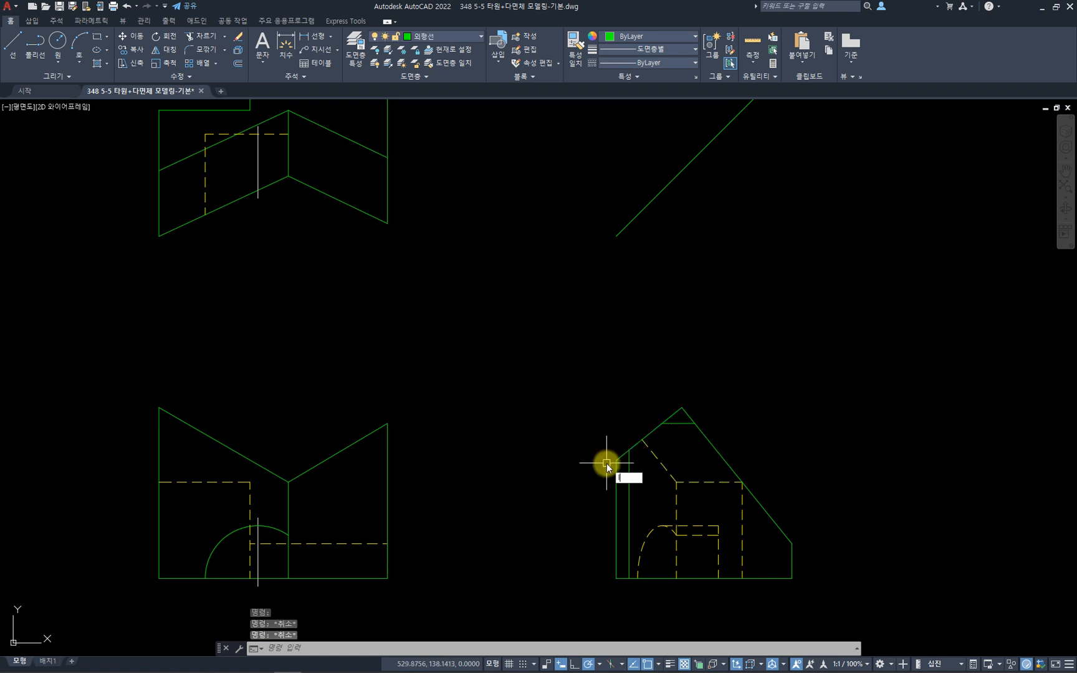
- Draw a horizontal projection line from the lower end of the side view's cut edge to the front view's left edge
type("l")
key("Return")
left_click(616, 460)
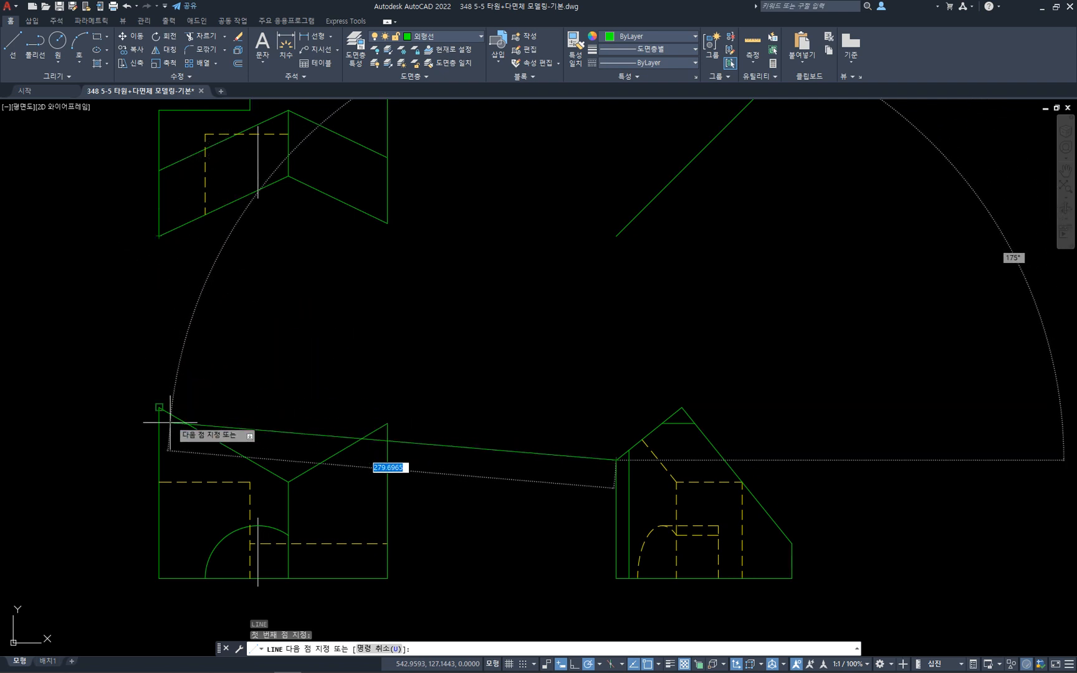
left_click(159, 460)
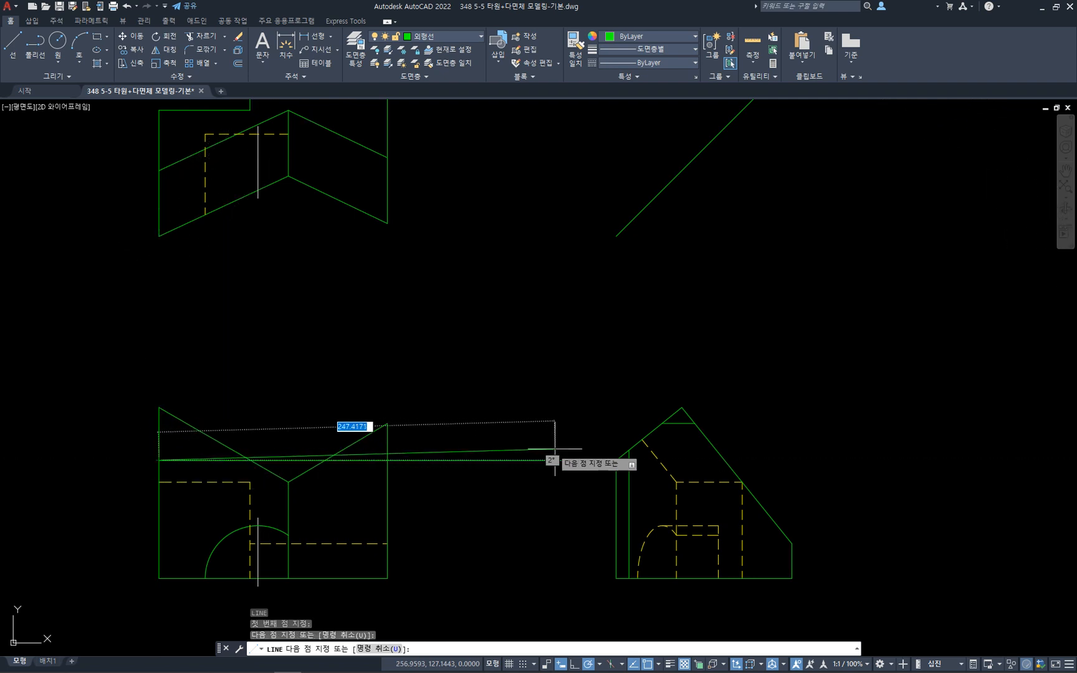
key("Escape")
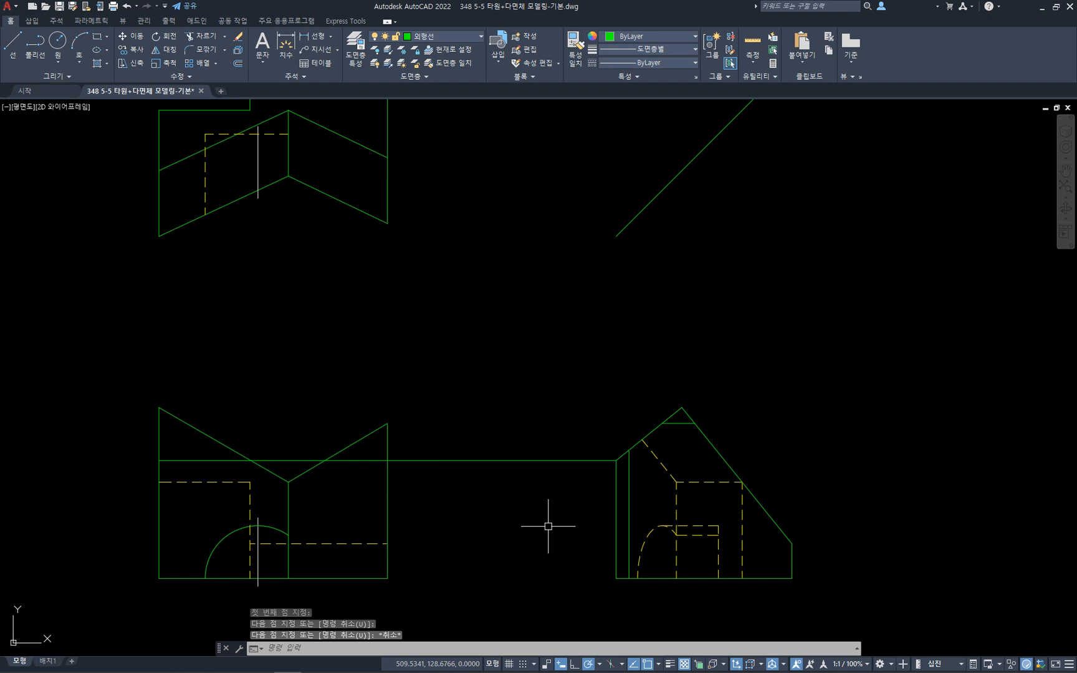
- Compare the side view's slanted dashed line with the matching left slanted edges in the front and top views
left_click(647, 447)
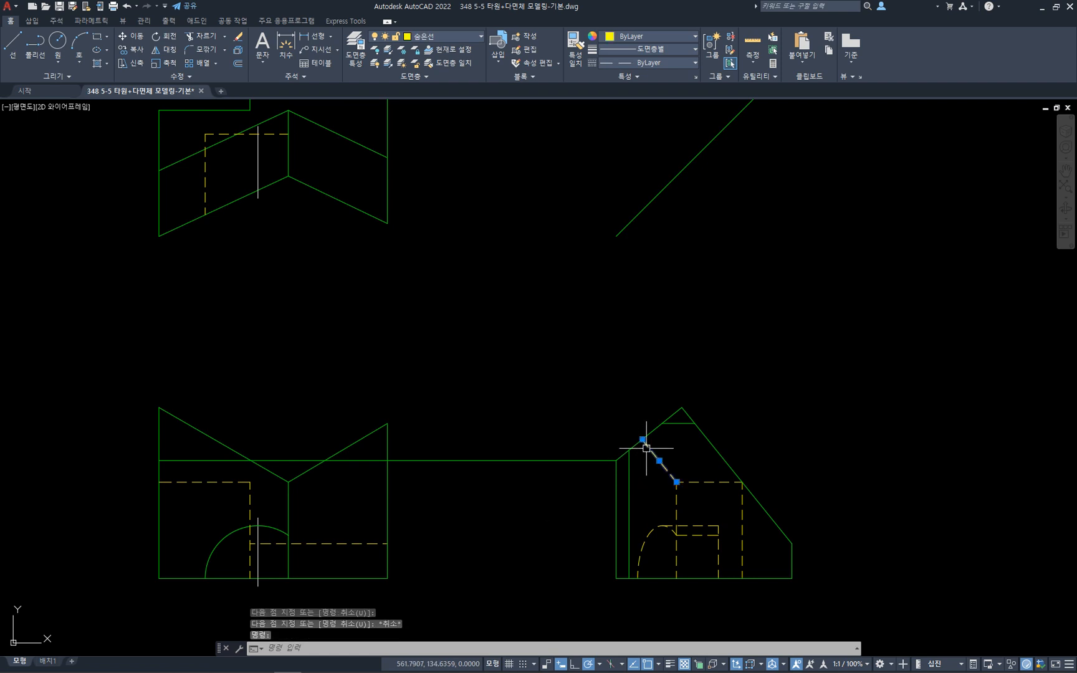
key("Escape")
left_click(654, 453)
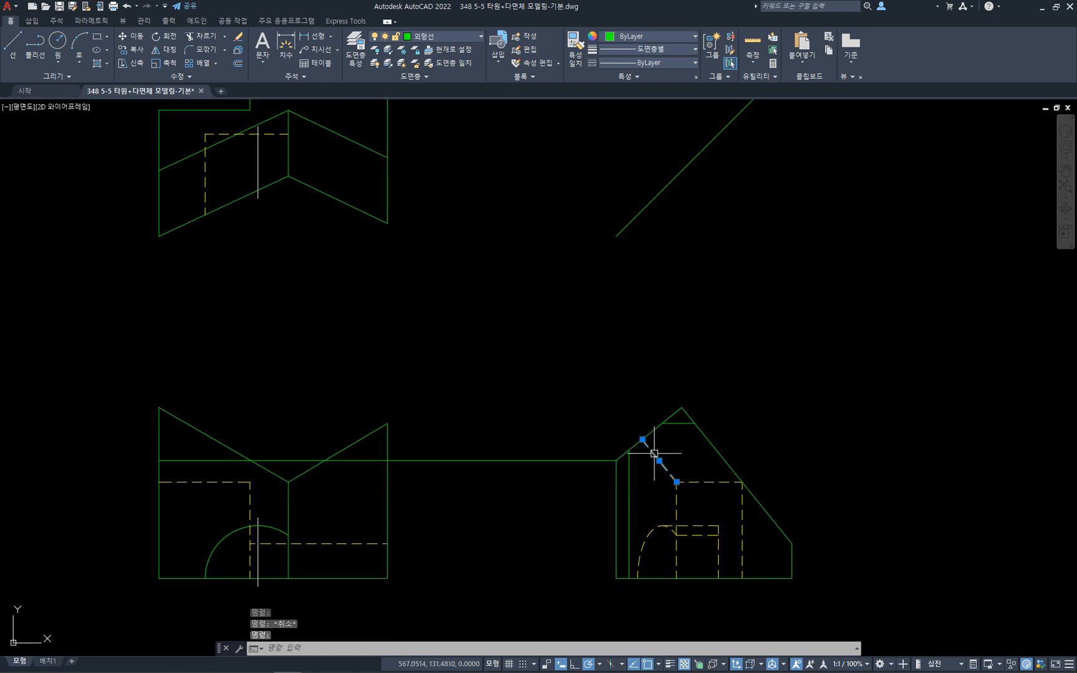
key("Escape")
left_click(224, 444)
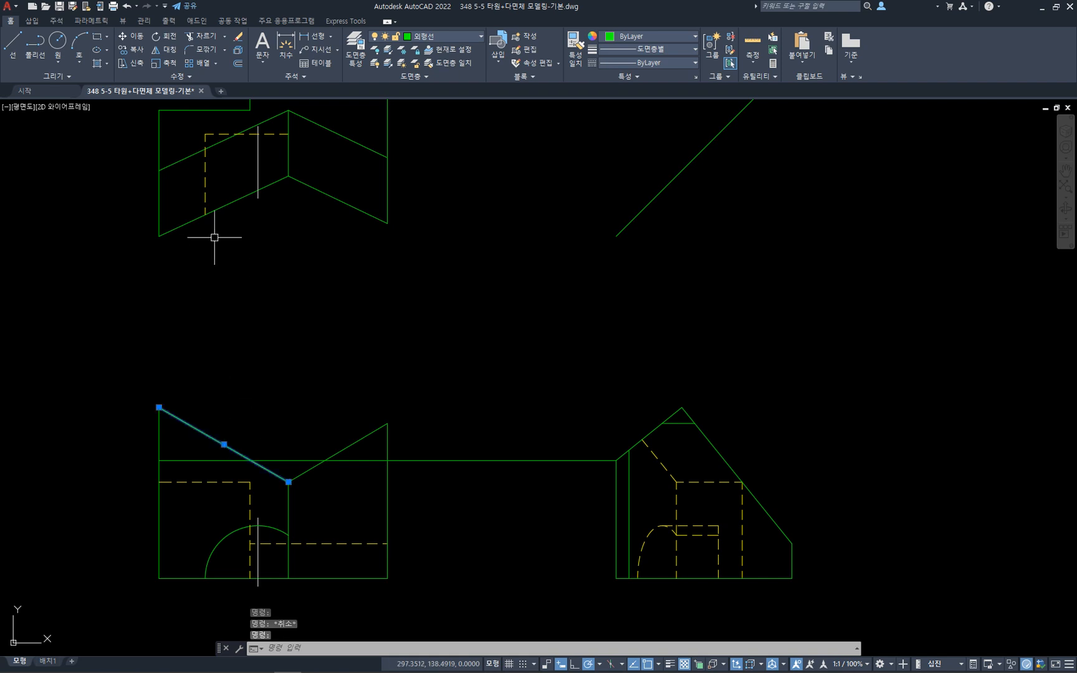
left_click(193, 221)
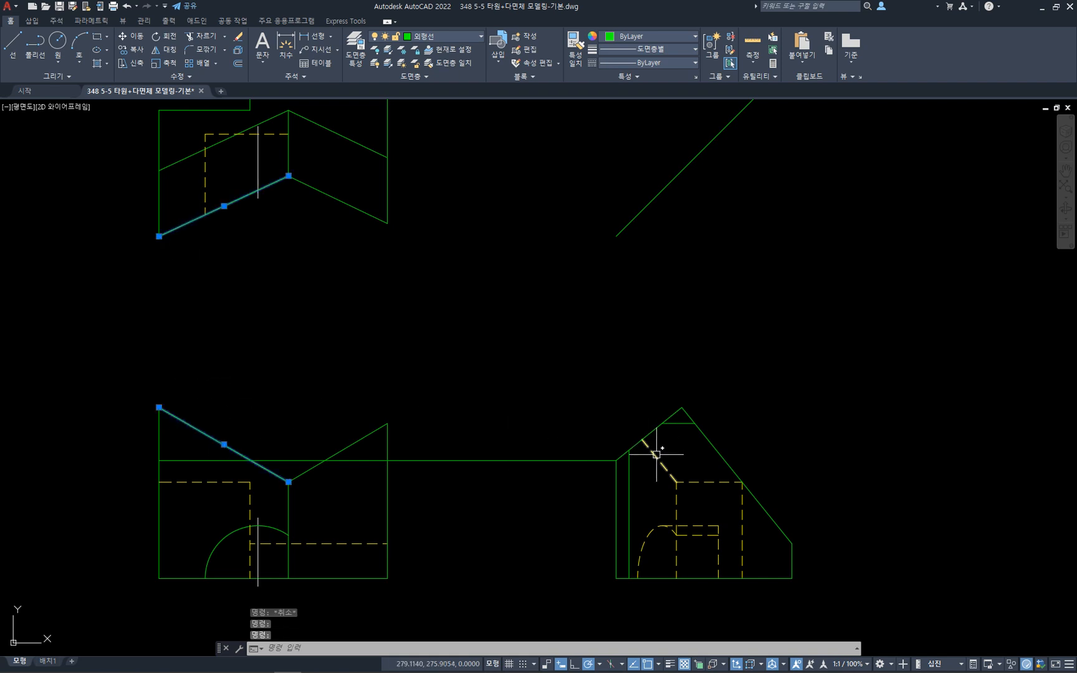
key("Escape")
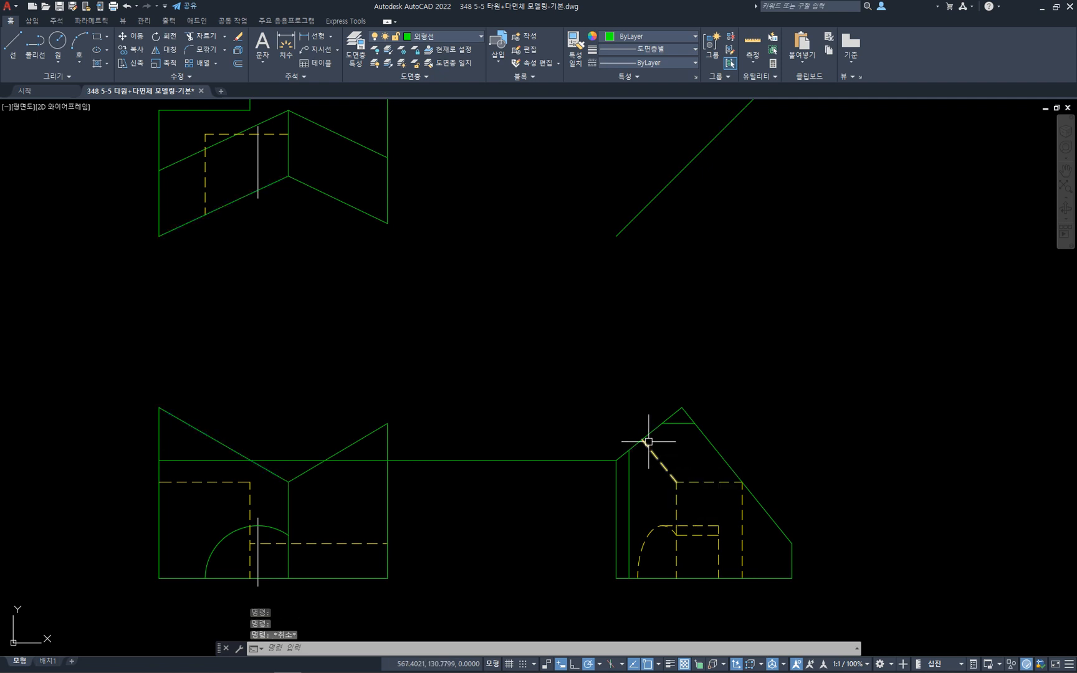
- Draw a line from the slanted dashed line's upper end across to the front view's left slanted edge, and on to the projected point on its left edge
type("l")
key("Return")
left_click(644, 439)
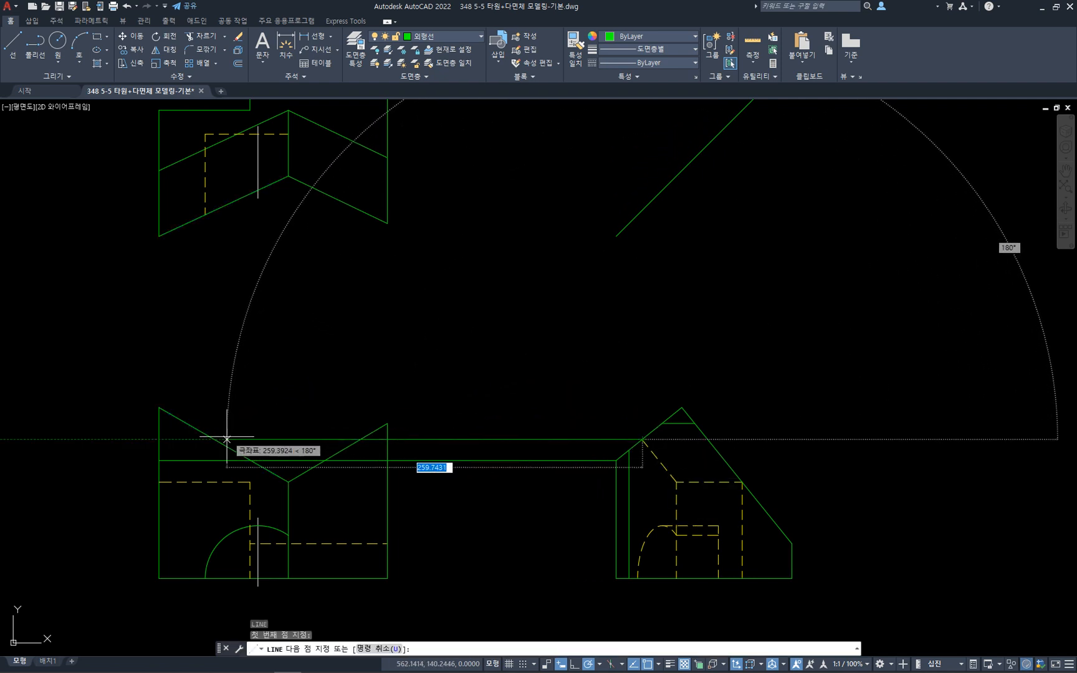
left_click(214, 440)
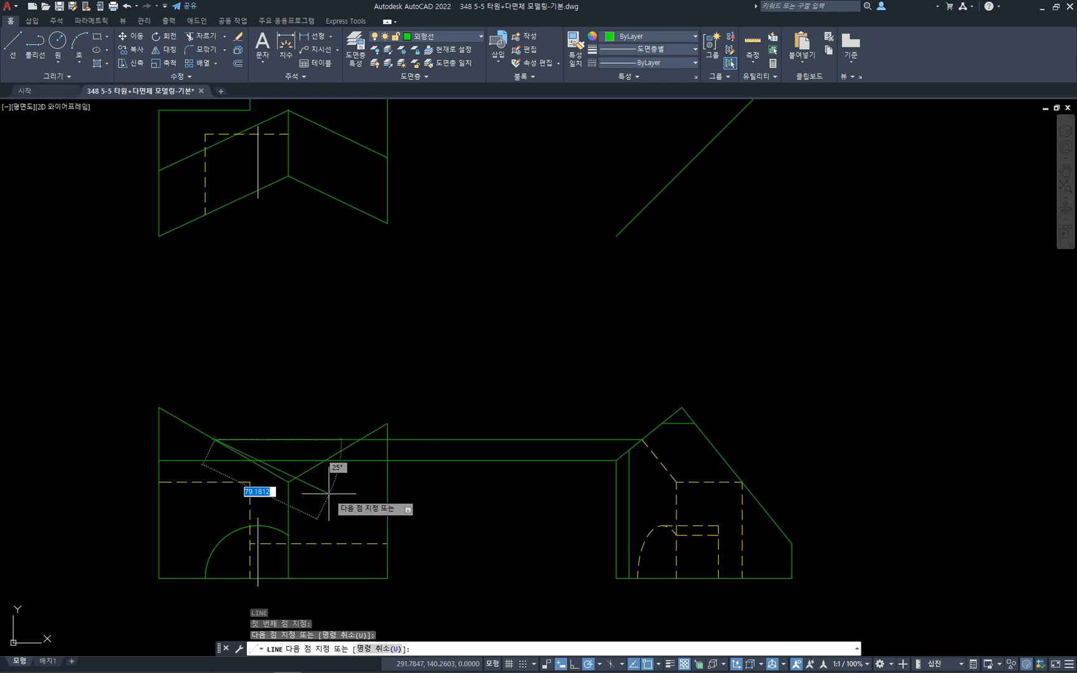
left_click(161, 461)
key("Escape")
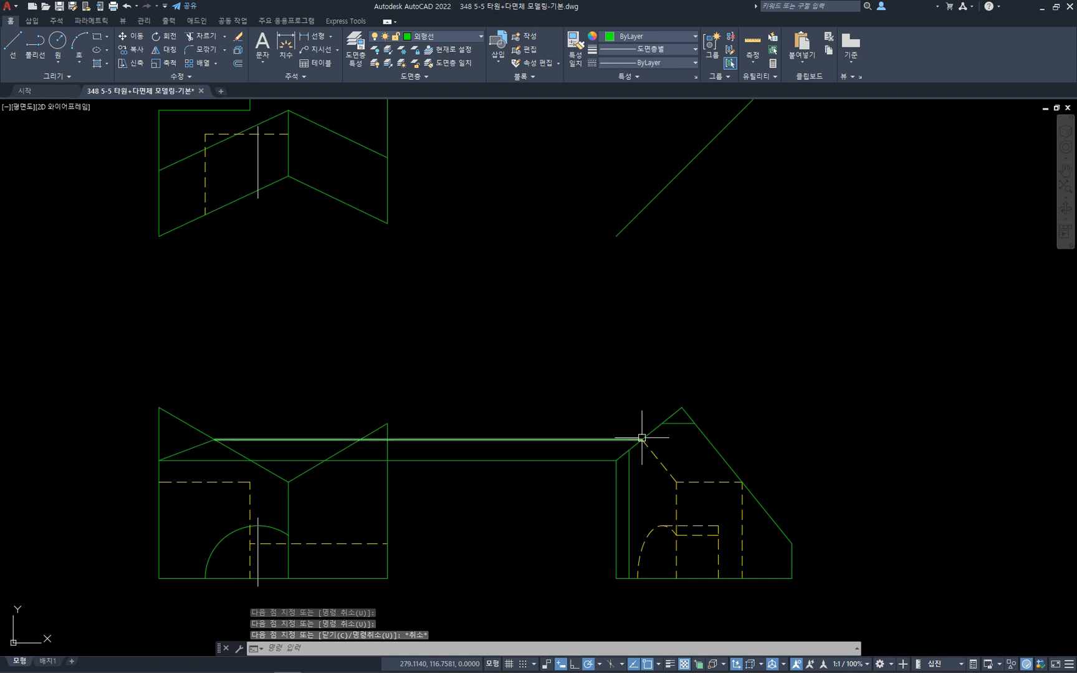
left_click(640, 549)
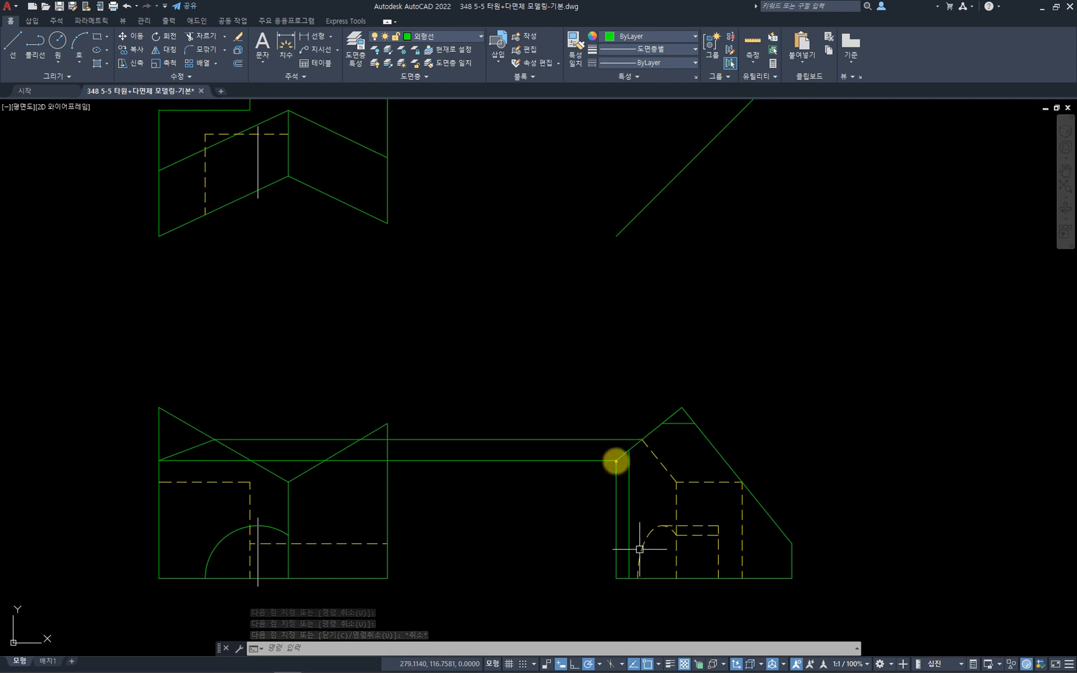
left_click(640, 442)
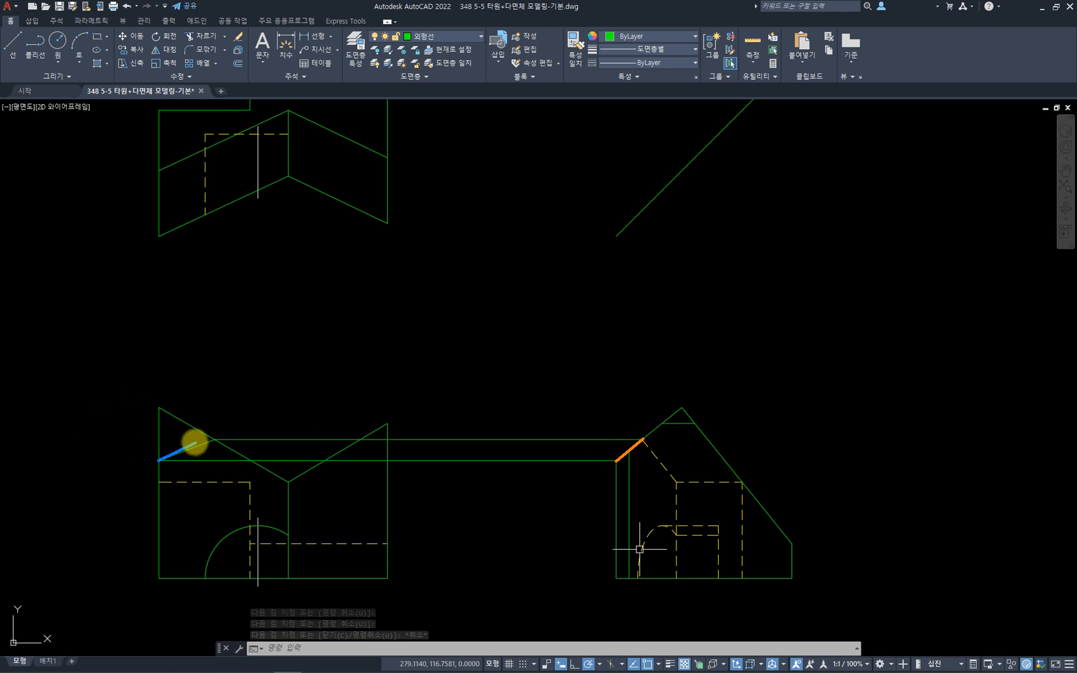
left_click(211, 440)
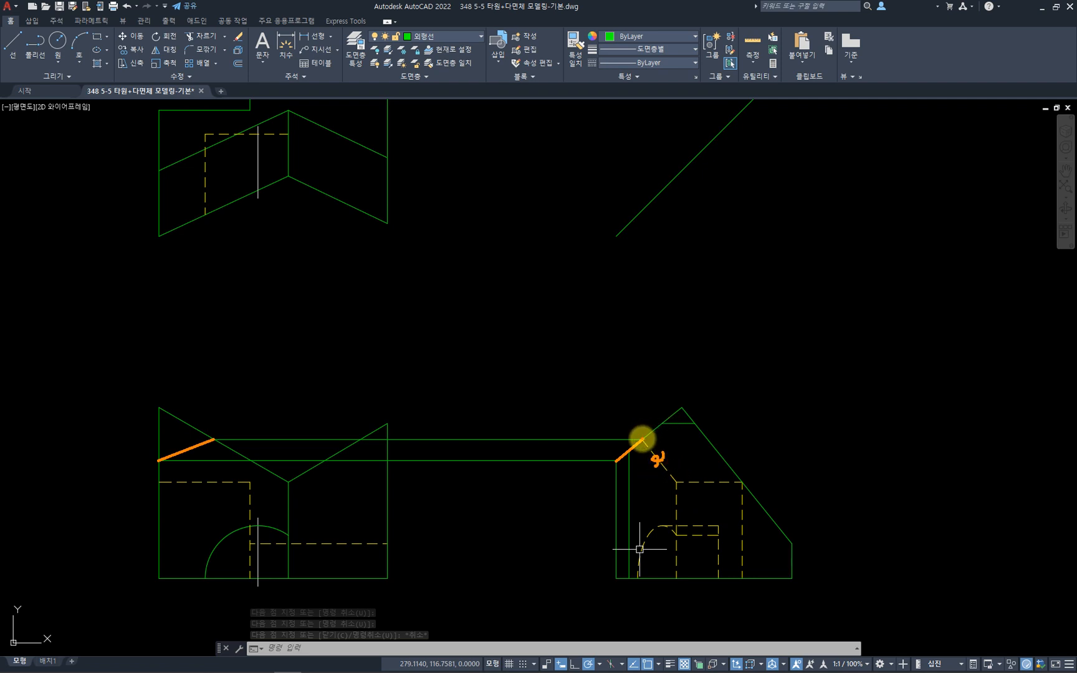
left_click(677, 411)
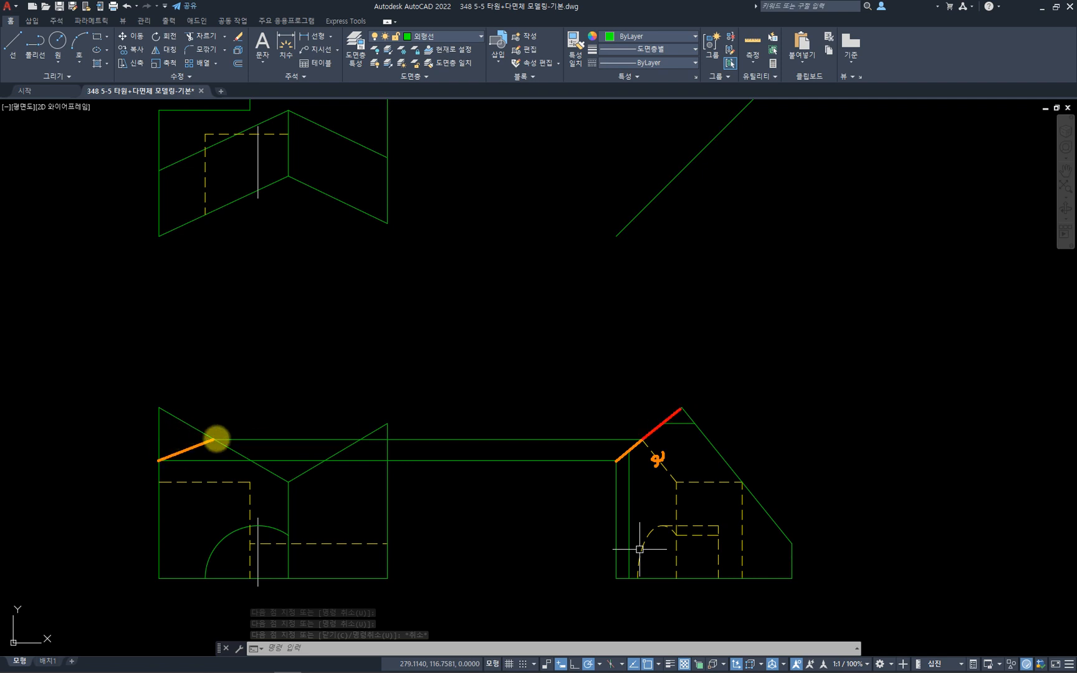
left_click_drag(214, 439, 165, 411)
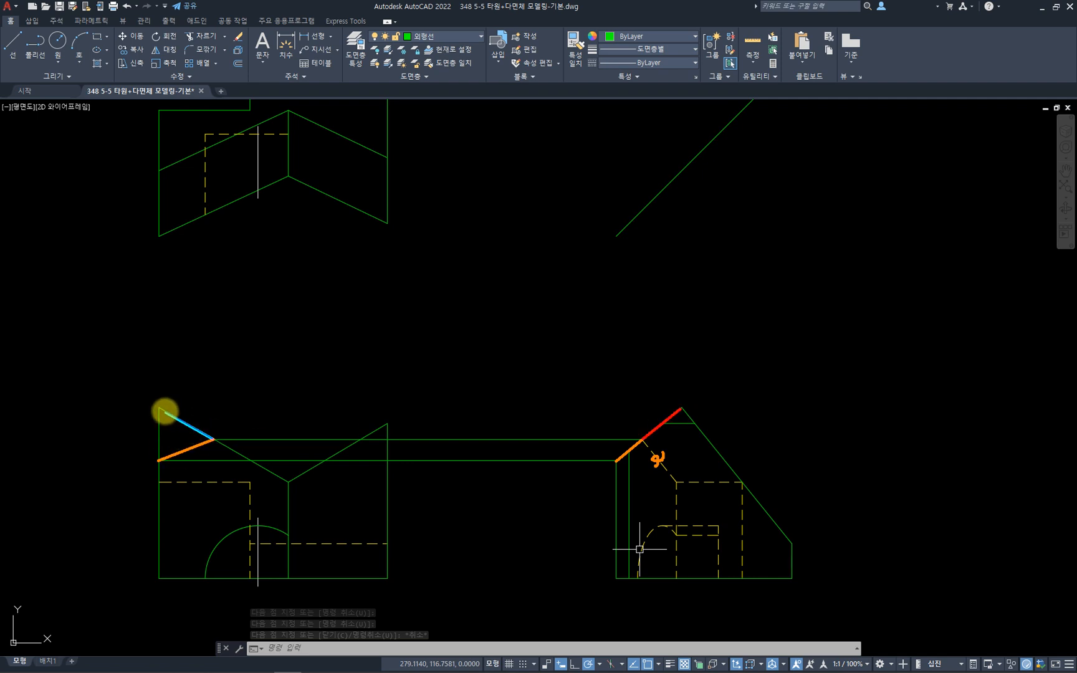
left_click(166, 411)
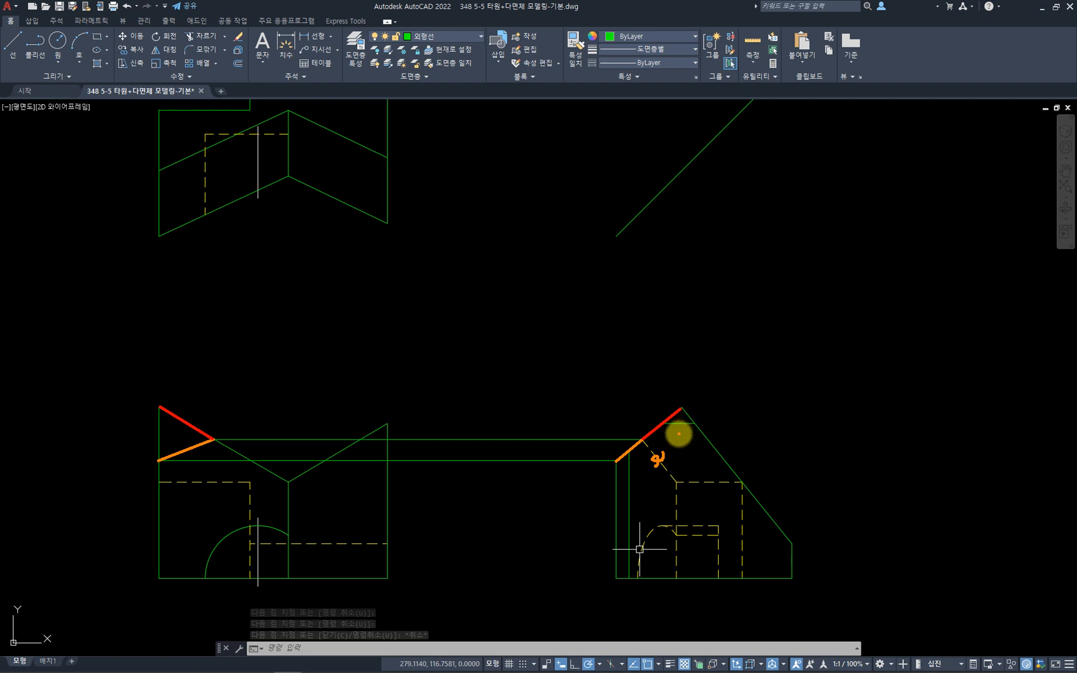
key("Escape")
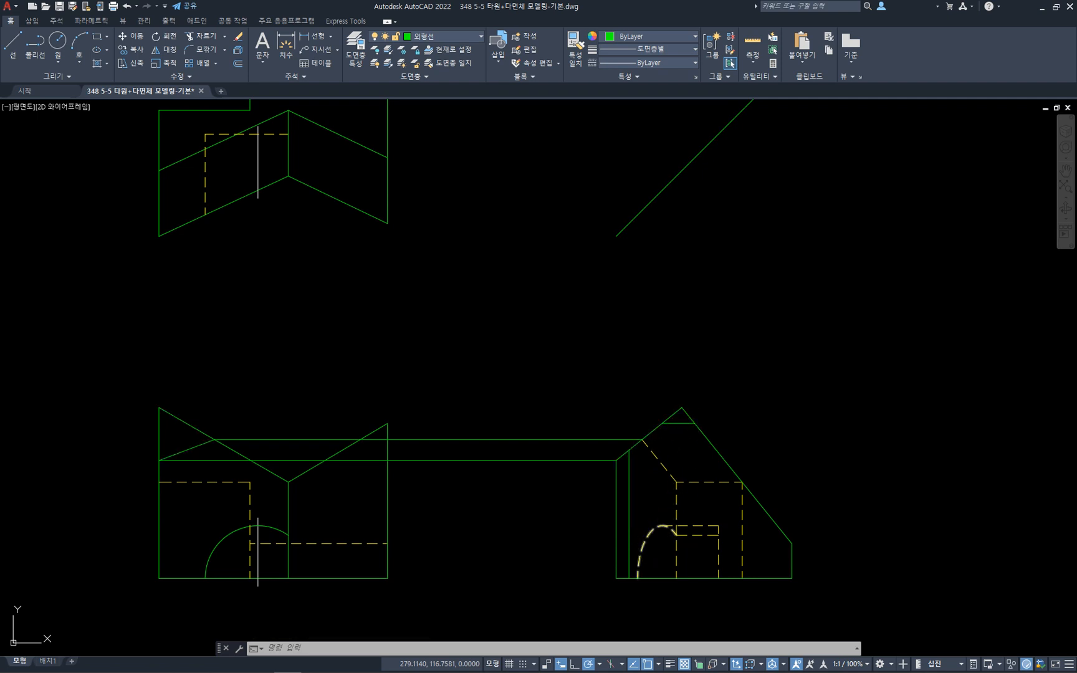
key("l")
key("Return")
left_click(682, 408)
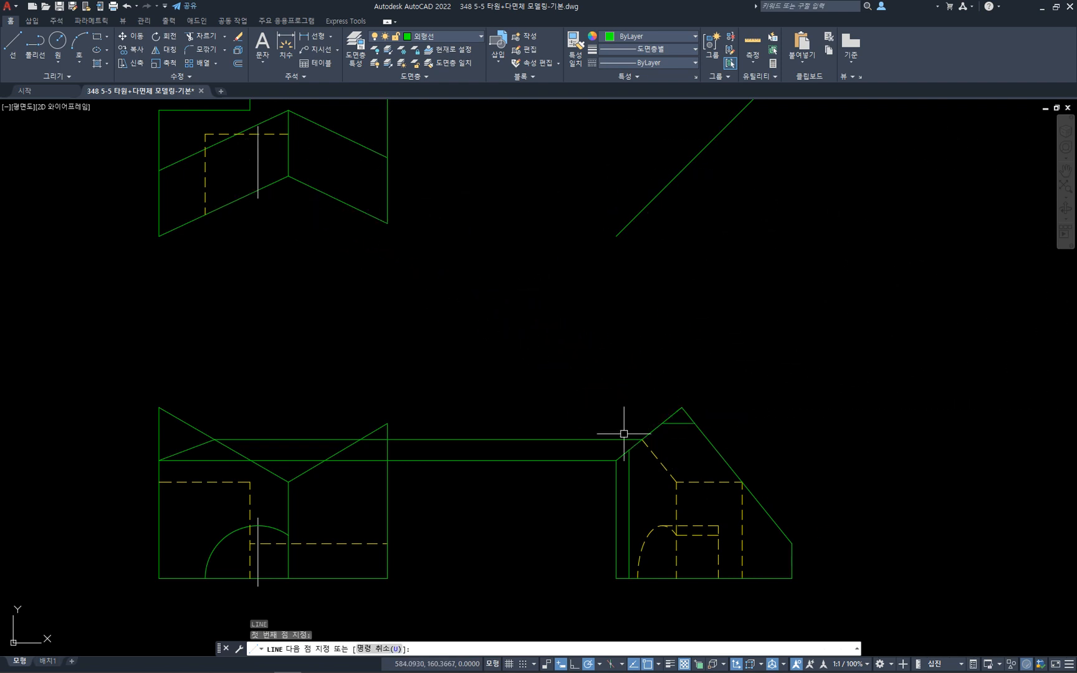
key("Escape")
- Compare the side view's long slanted edge and outer vertical edge with the top view's lower-left corner
left_click(714, 446)
key("Escape")
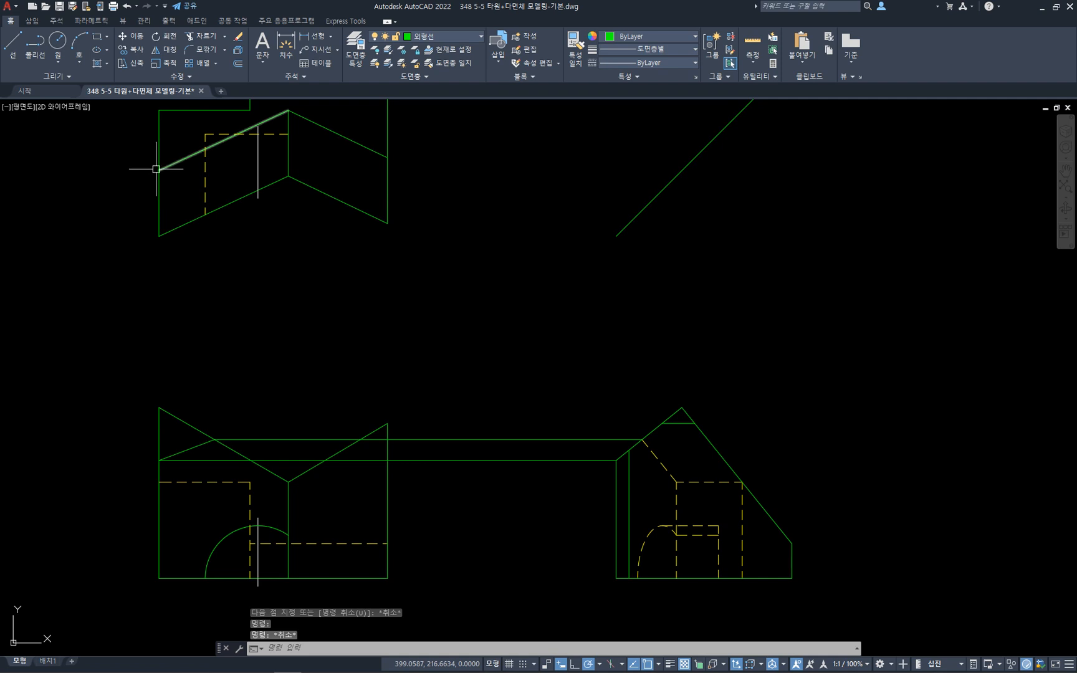
key("Escape")
left_click(614, 479)
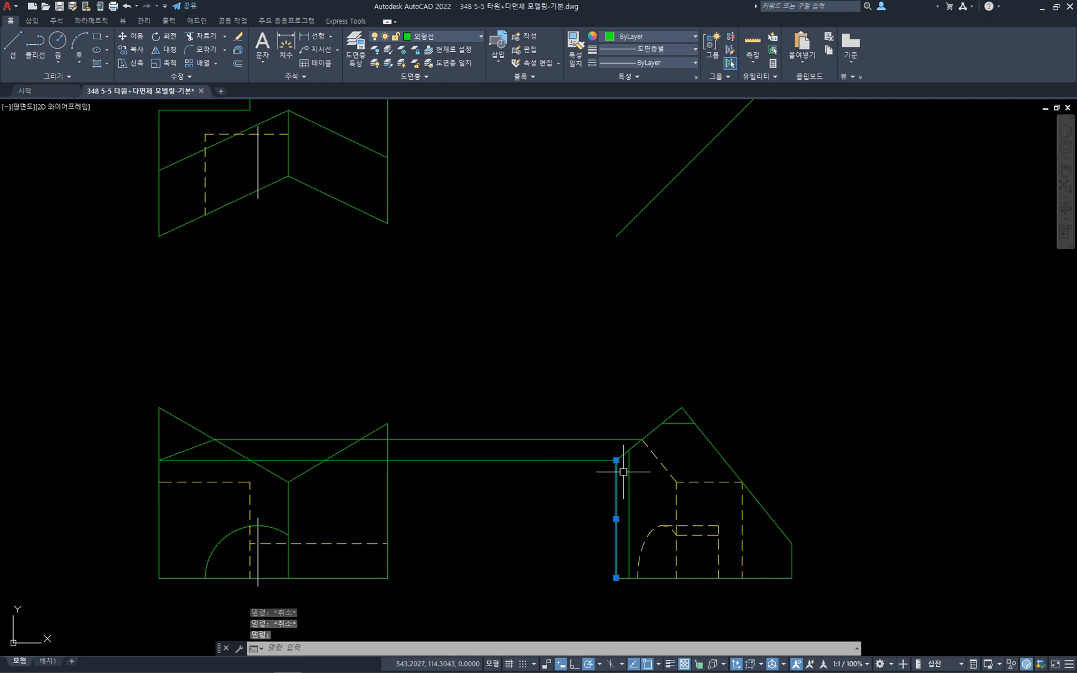
key("Escape")
left_click(173, 252)
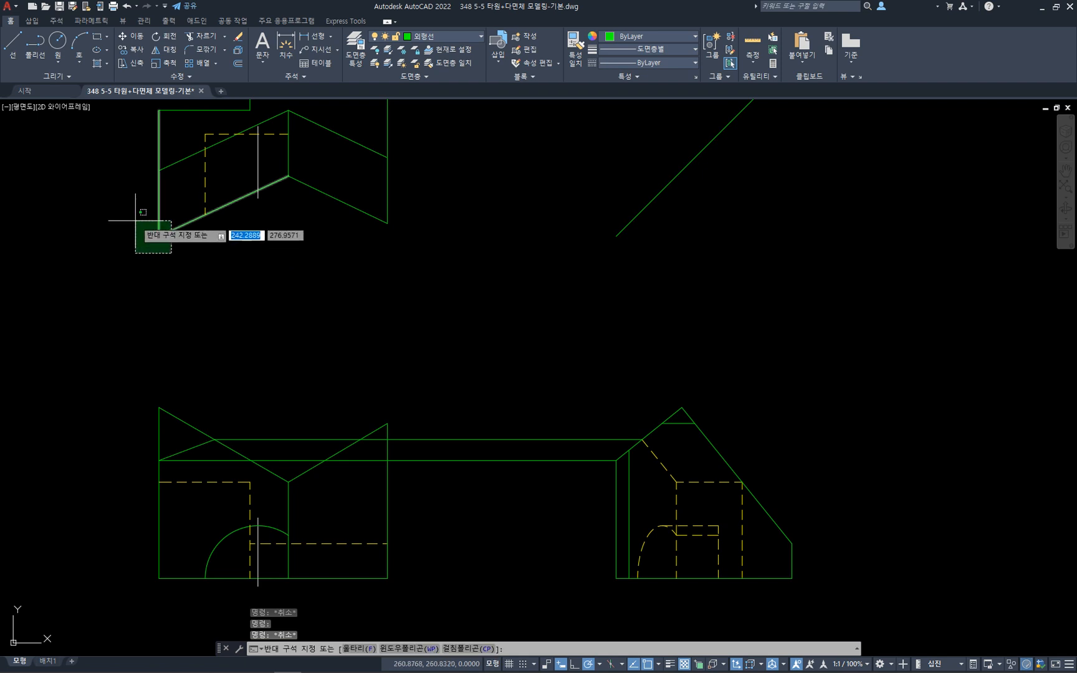
left_click(135, 221)
key("Escape")
key("Escape")
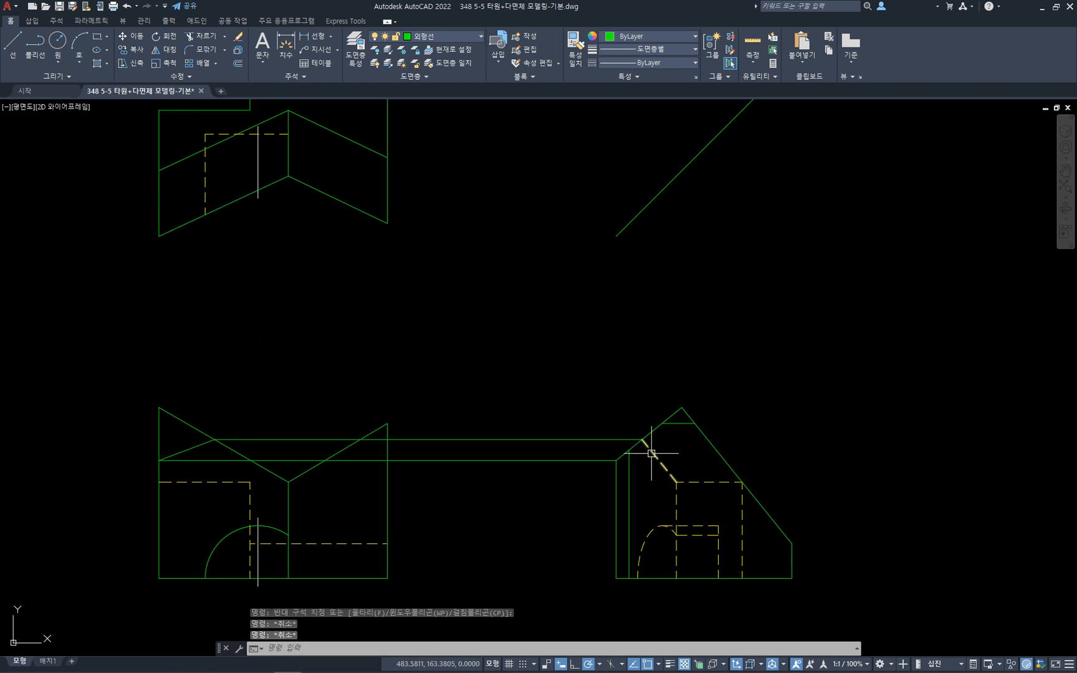
- Draw projection lines from the side view's peak up to the diagonal transfer line and across to the top view's left edge
type("l")
key("space")
left_click(682, 409)
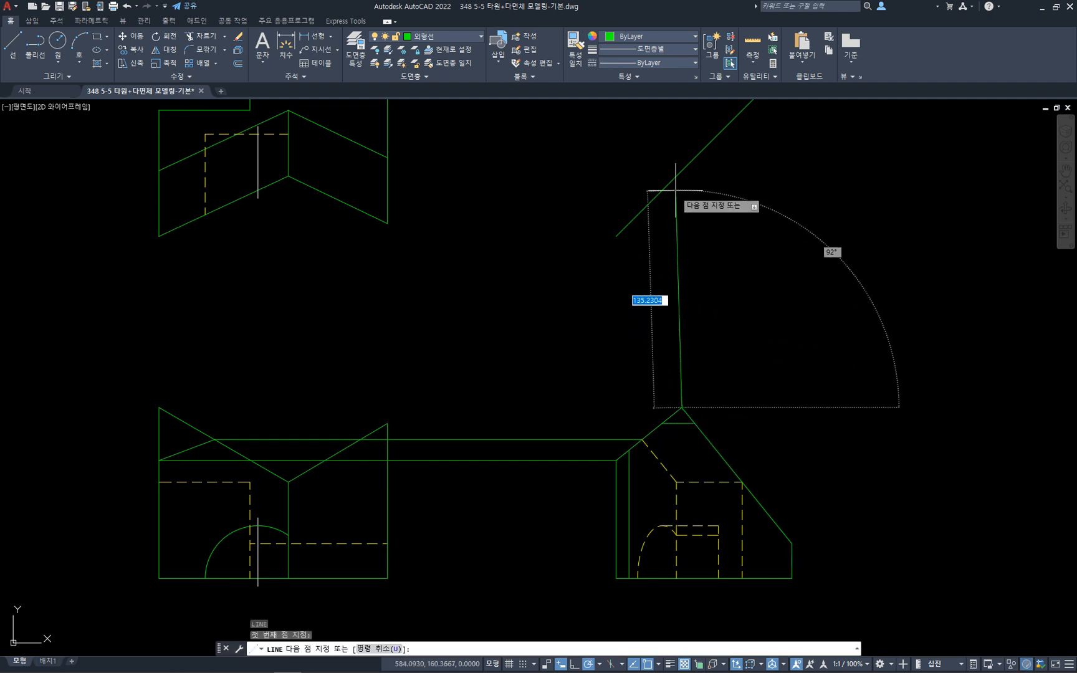
left_click(682, 170)
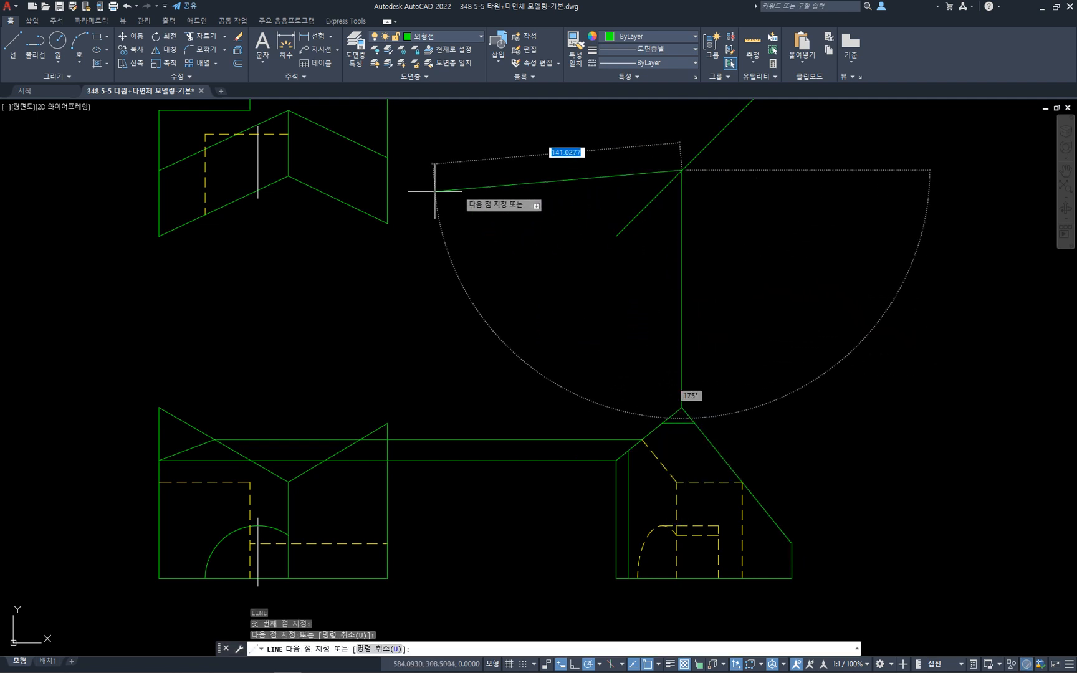
left_click(159, 170)
key("Escape")
- Erase the vertical and horizontal projection lines drawn from the side view's peak
left_click(715, 313)
left_click(651, 334)
left_click(537, 227)
left_click(513, 155)
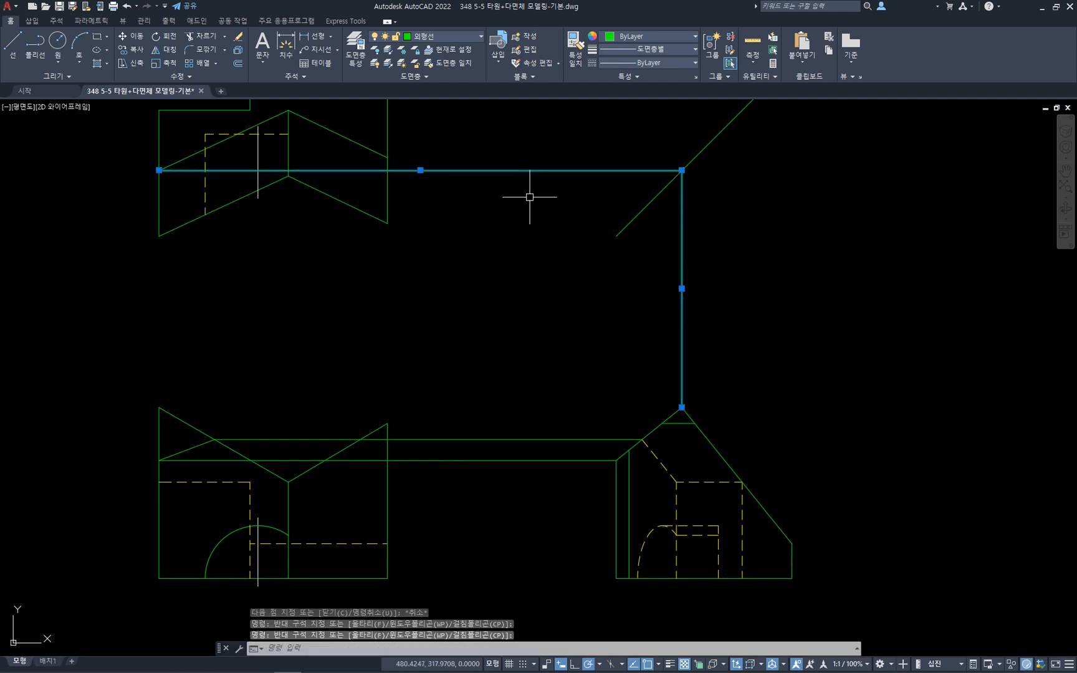
key("Delete")
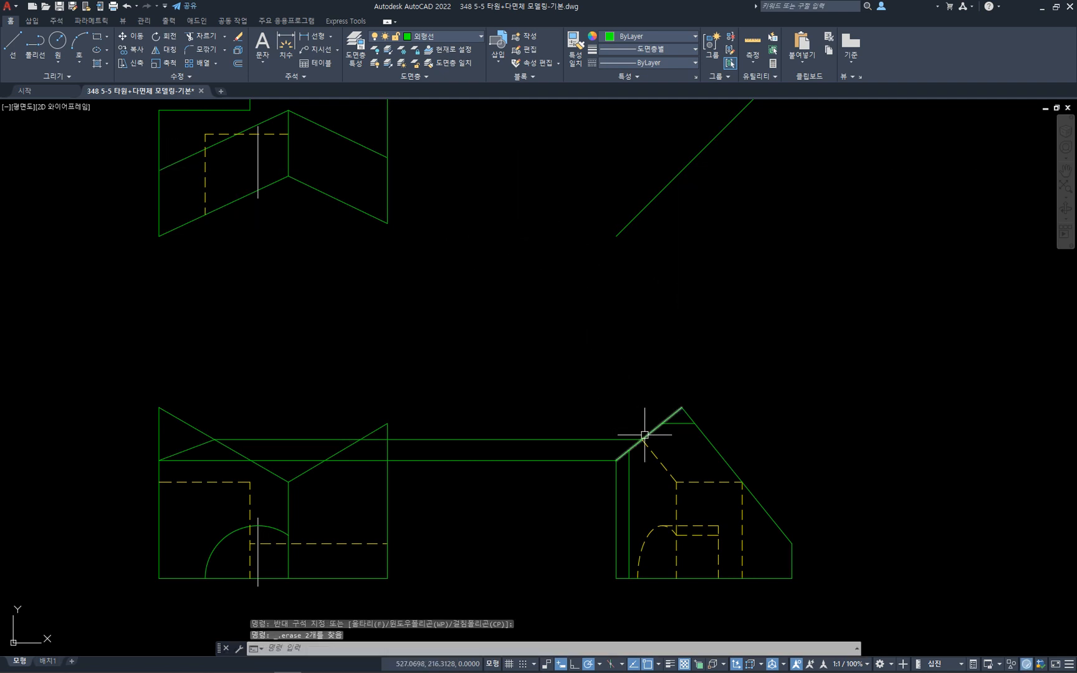
- Draw a line from the slanted dashed line's upper end up to the transfer line, across to the top view's left slanted edge, and to its left edge
type("l")
key("Return")
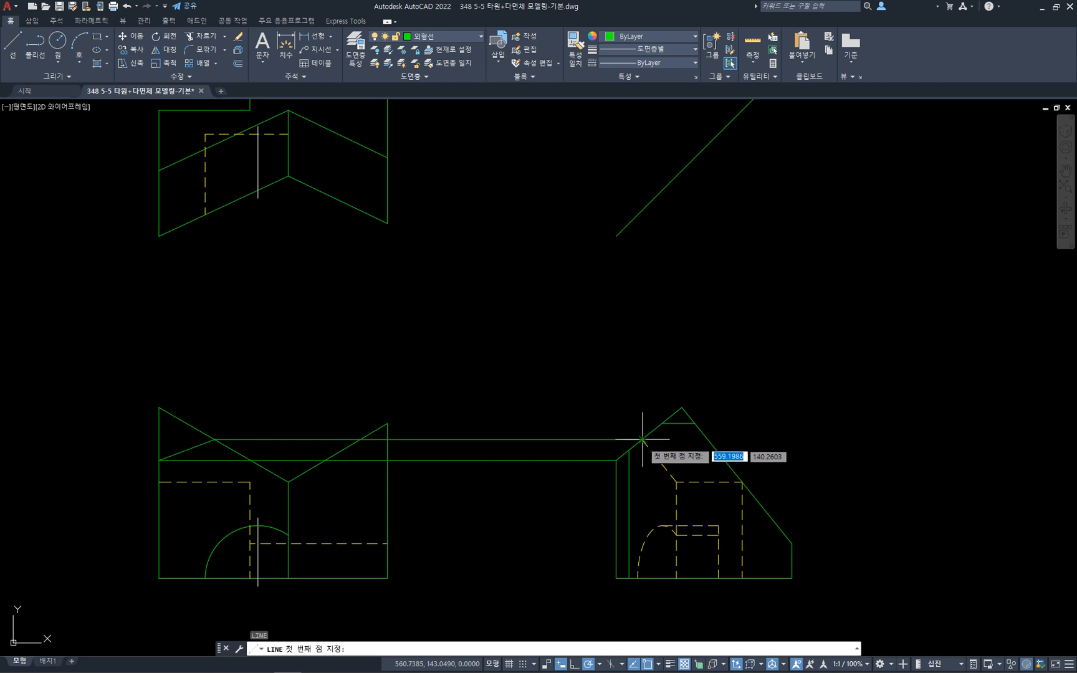
left_click(642, 440)
left_click(642, 210)
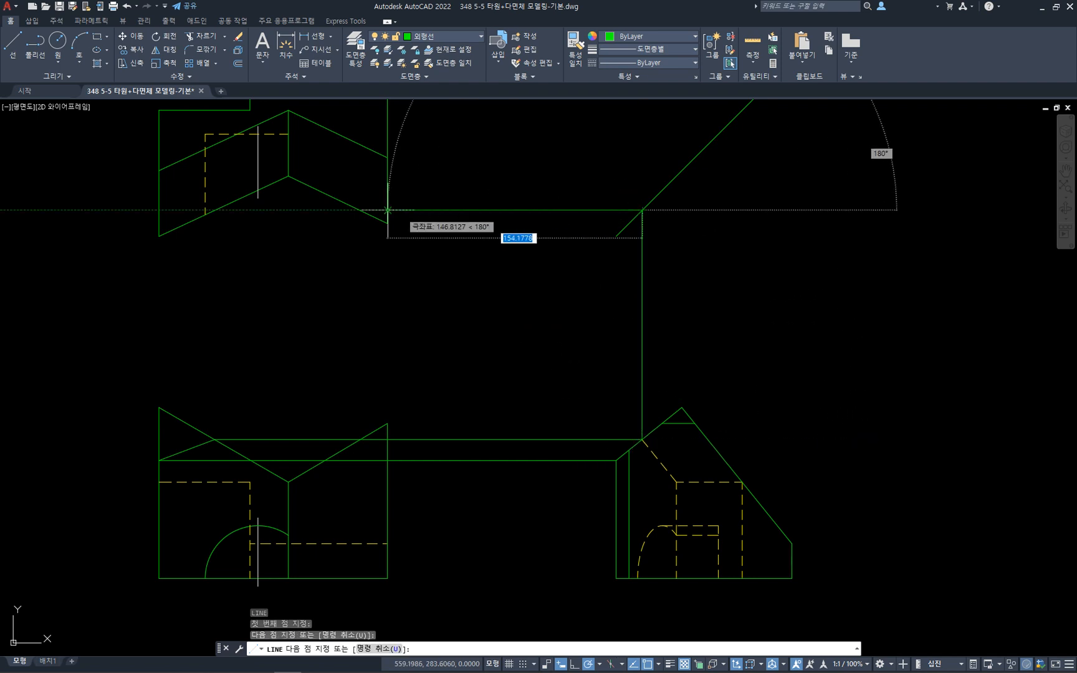
left_click(215, 210)
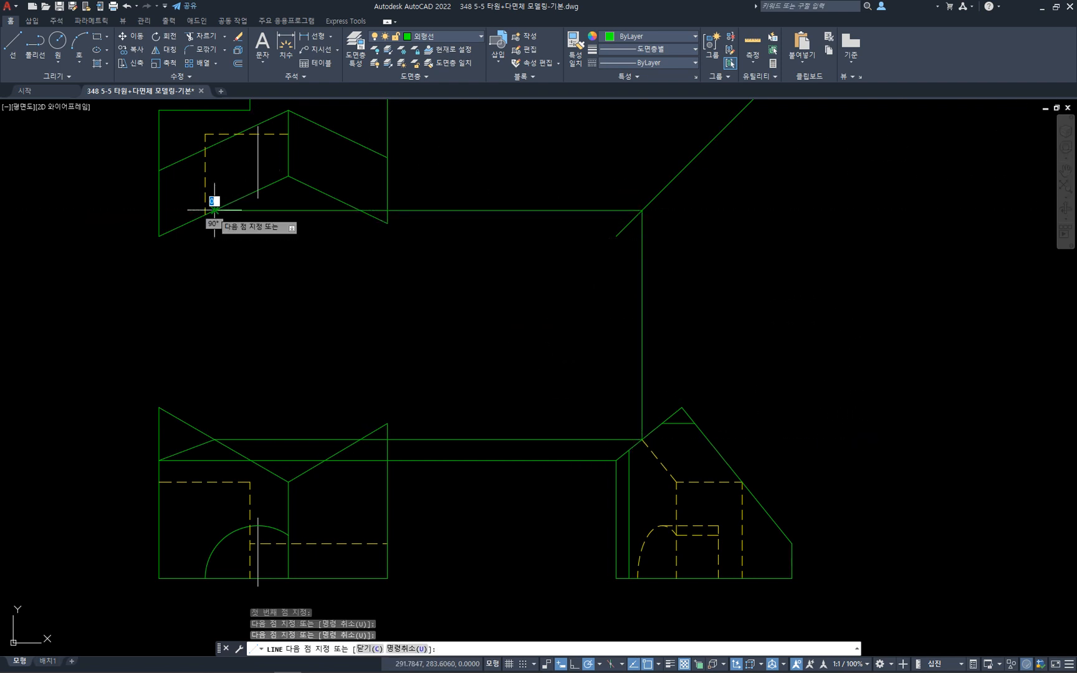
left_click(159, 170)
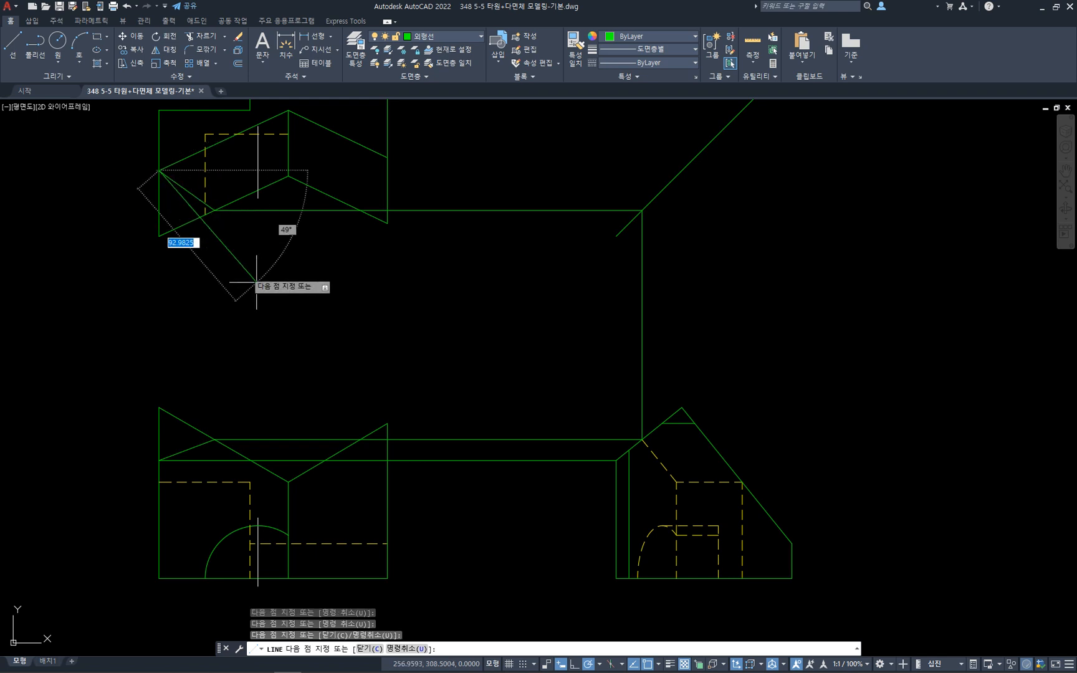
key("Escape")
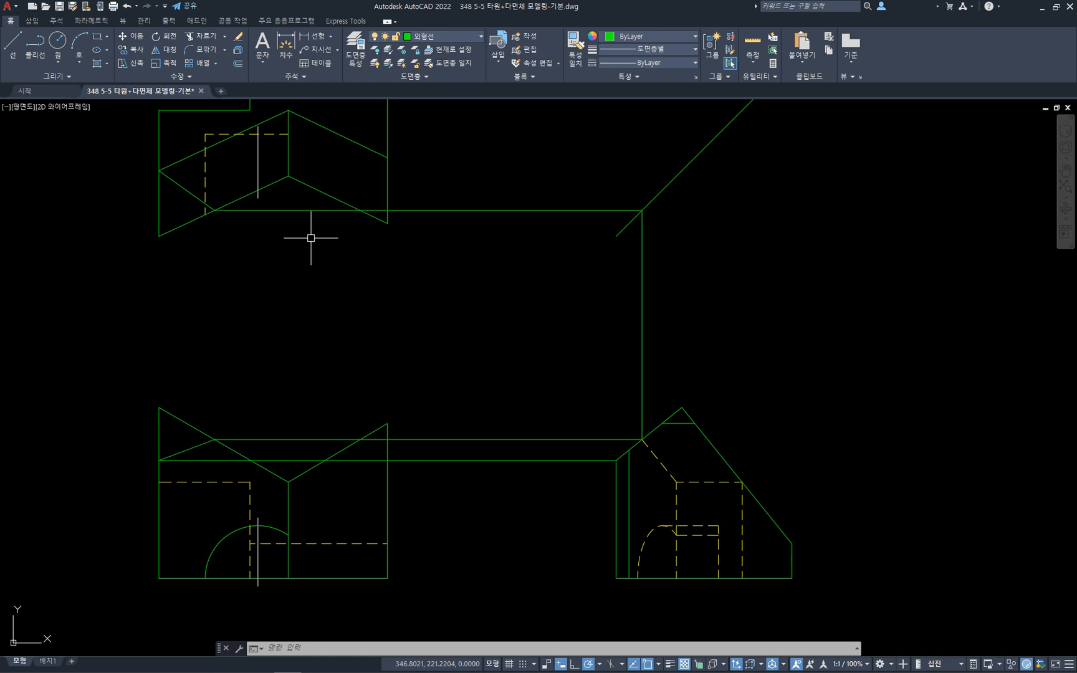
- Erase the lower horizontal projection line between the front and side views
left_click(499, 211)
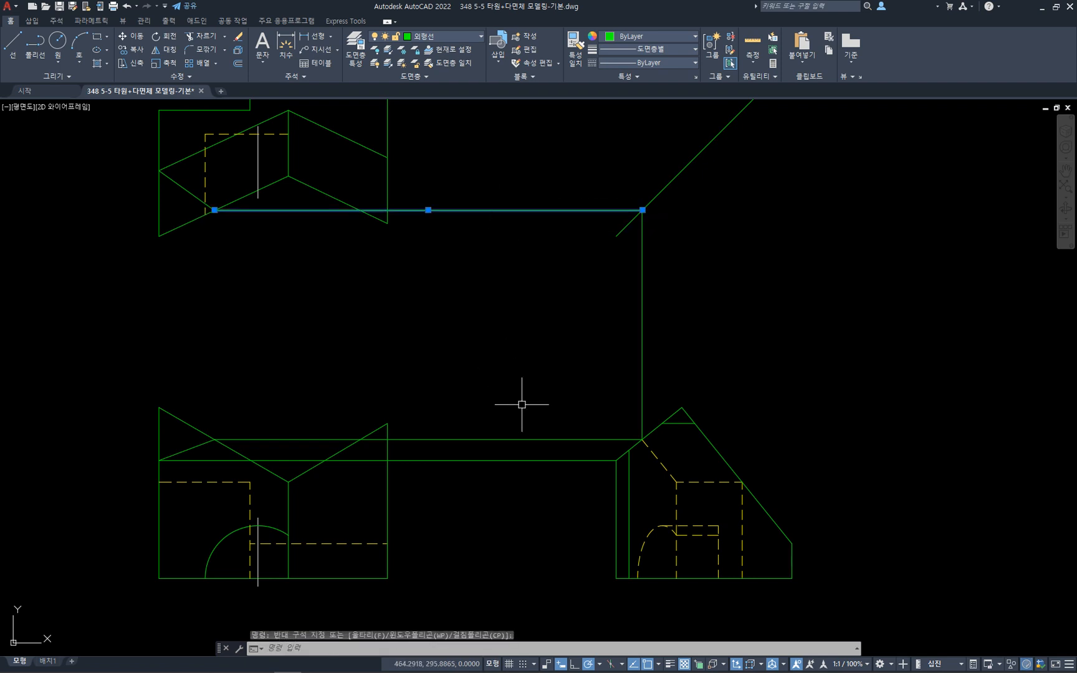
left_click(520, 440)
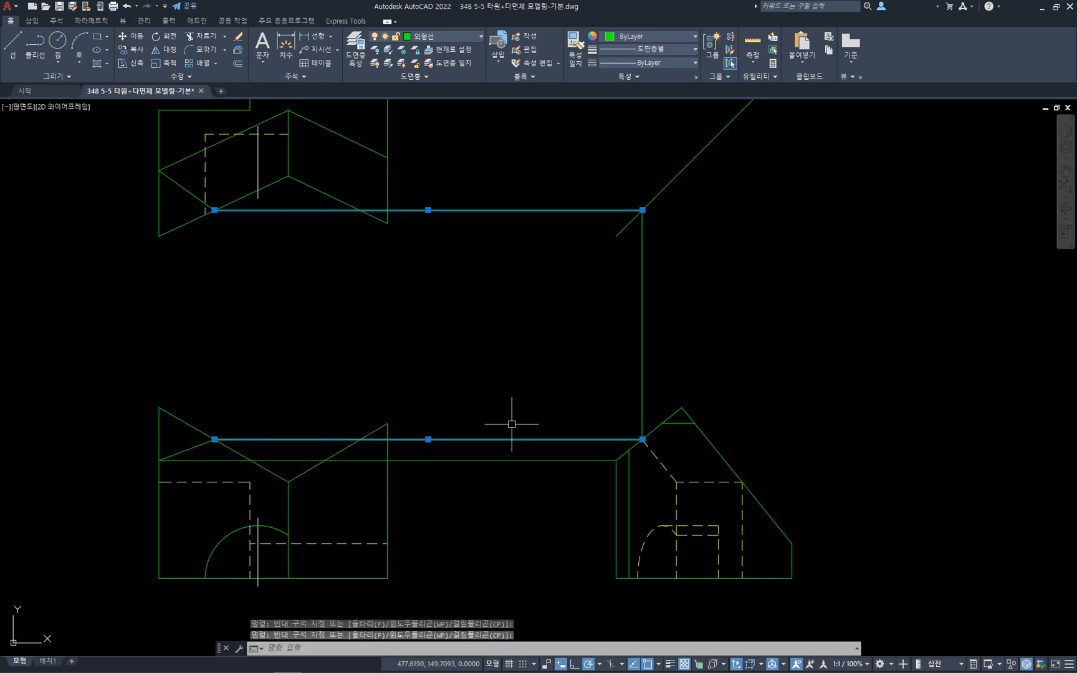
key("Escape")
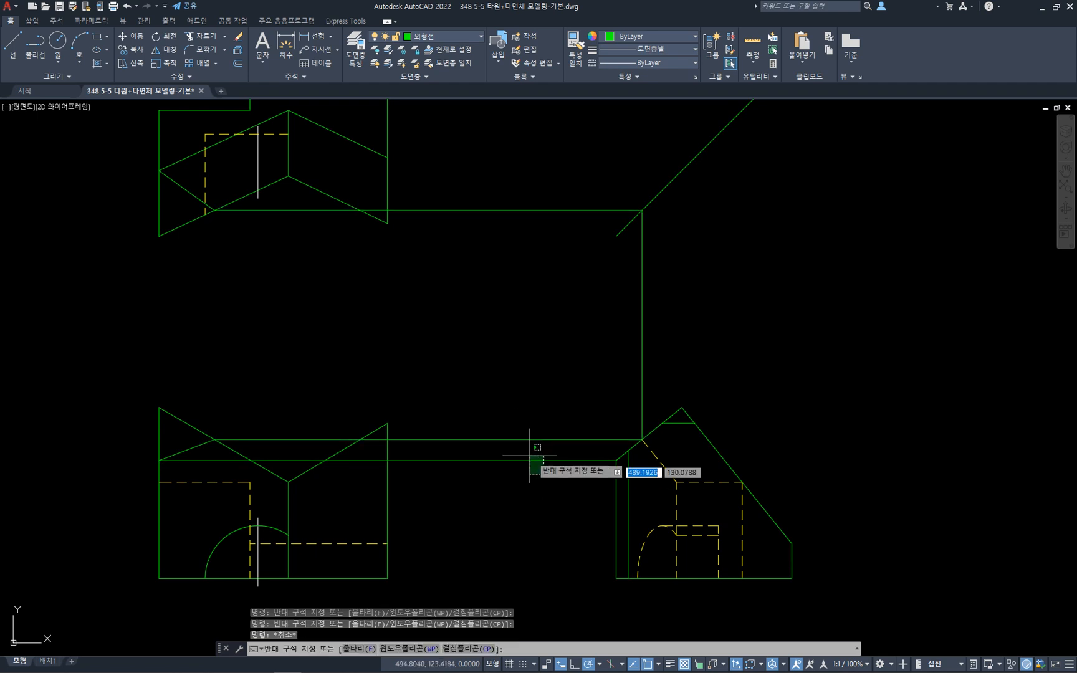
left_click(535, 458)
key("Delete")
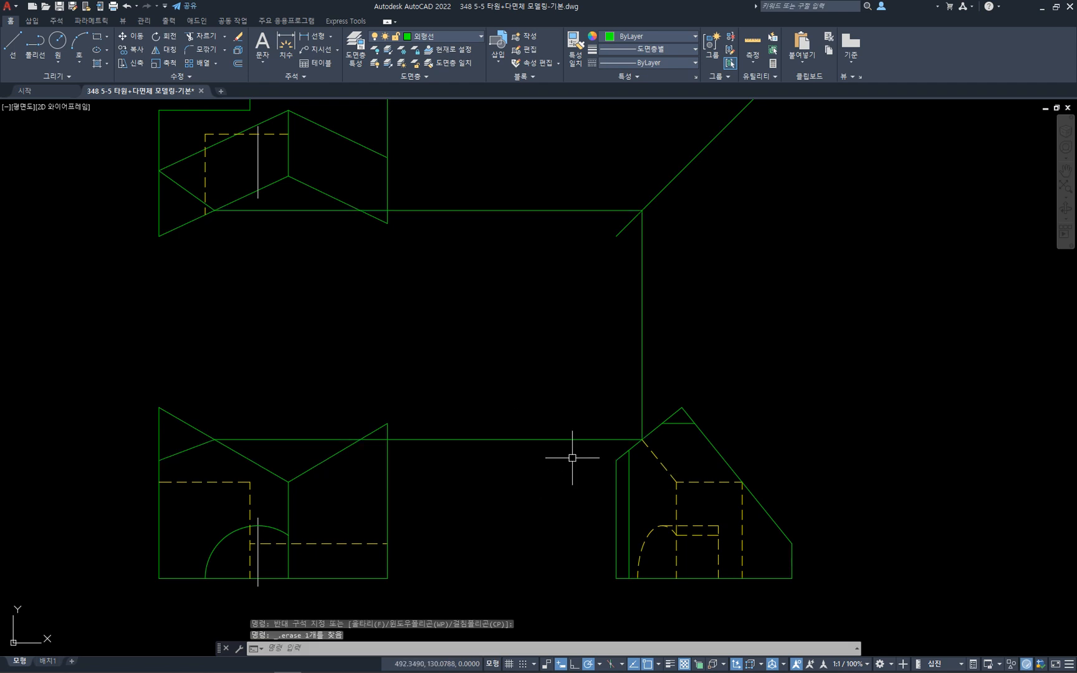
- Compare the side view's slanted dashed line with the matching left and right slanted edges in the top and front views
left_click(653, 451)
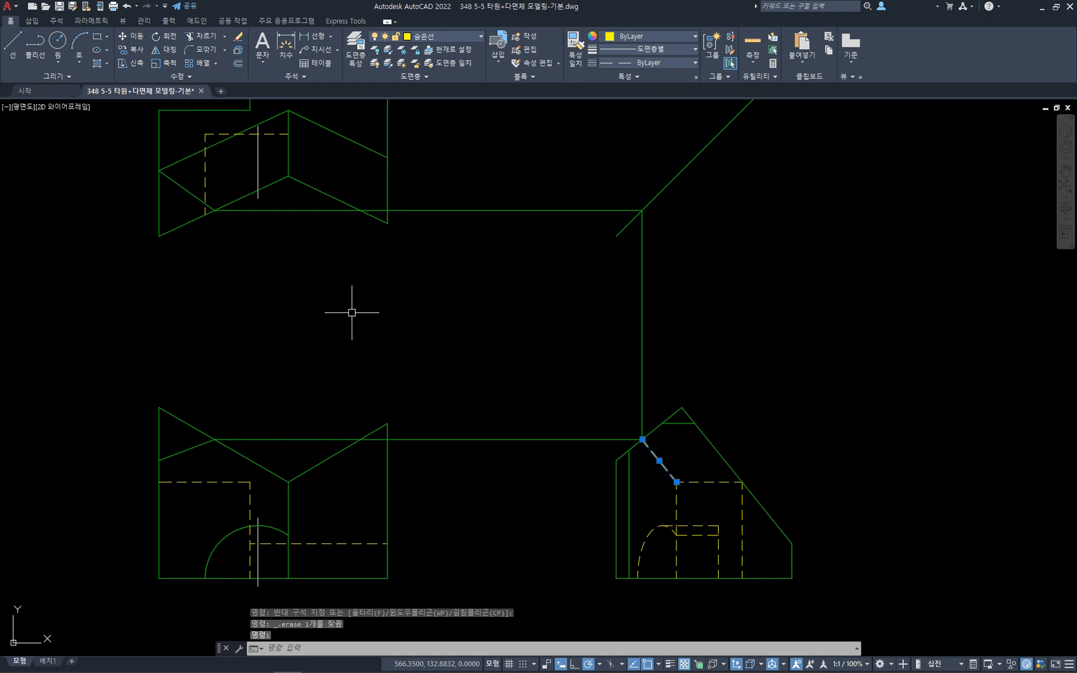
key("Escape")
left_click(190, 223)
left_click(184, 419)
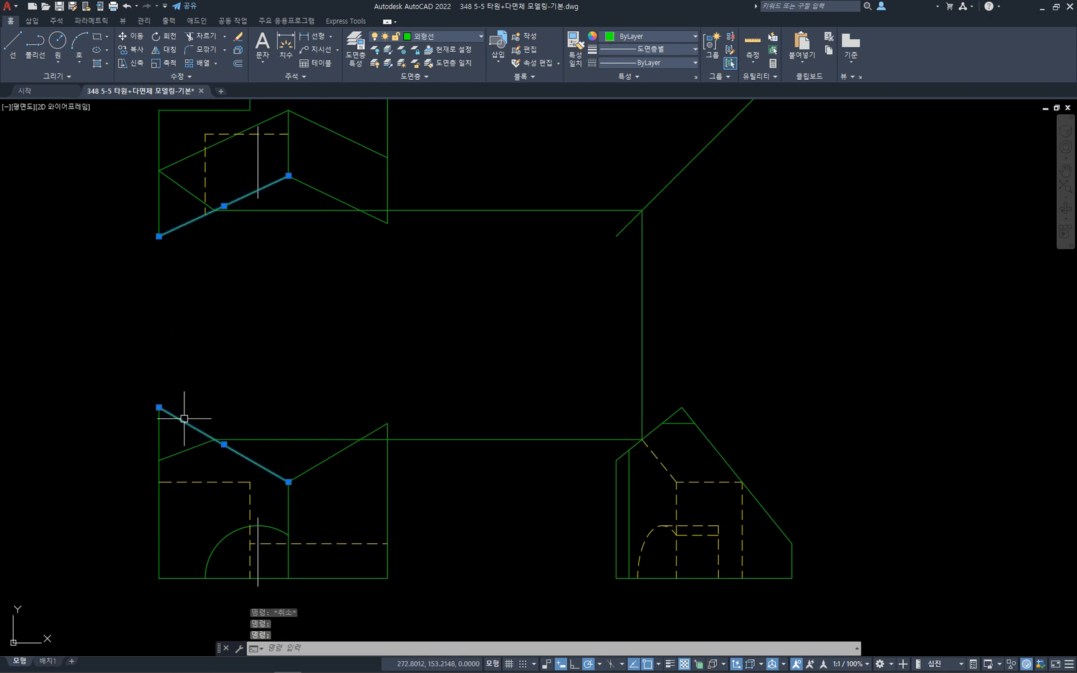
key("Escape")
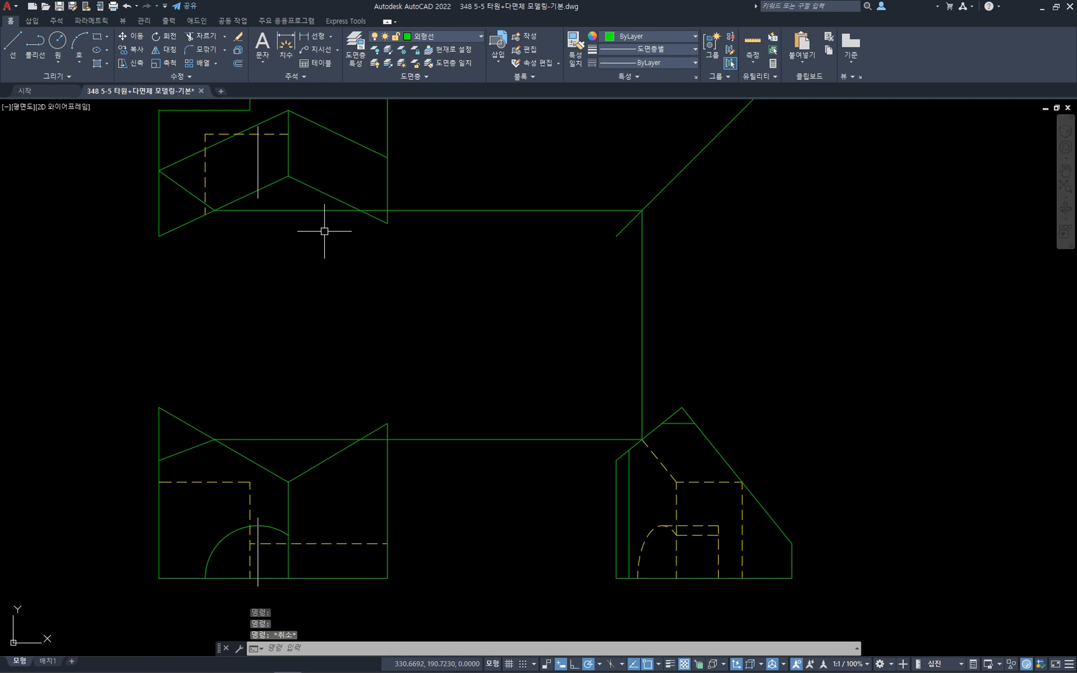
left_click(324, 195)
left_click(324, 460)
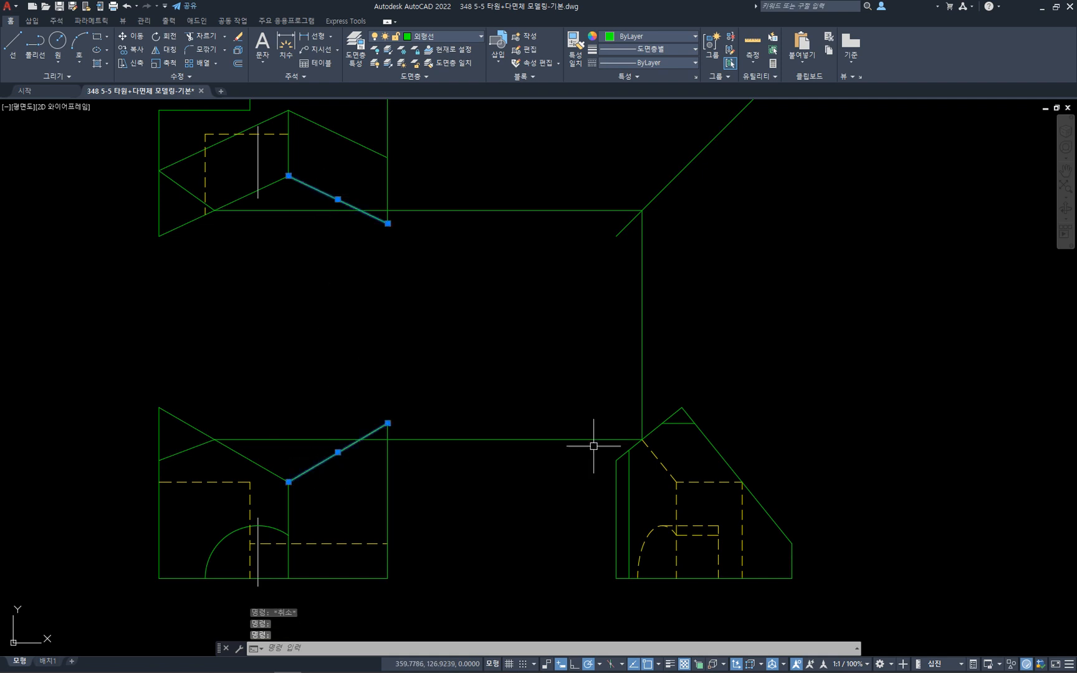
key("Escape")
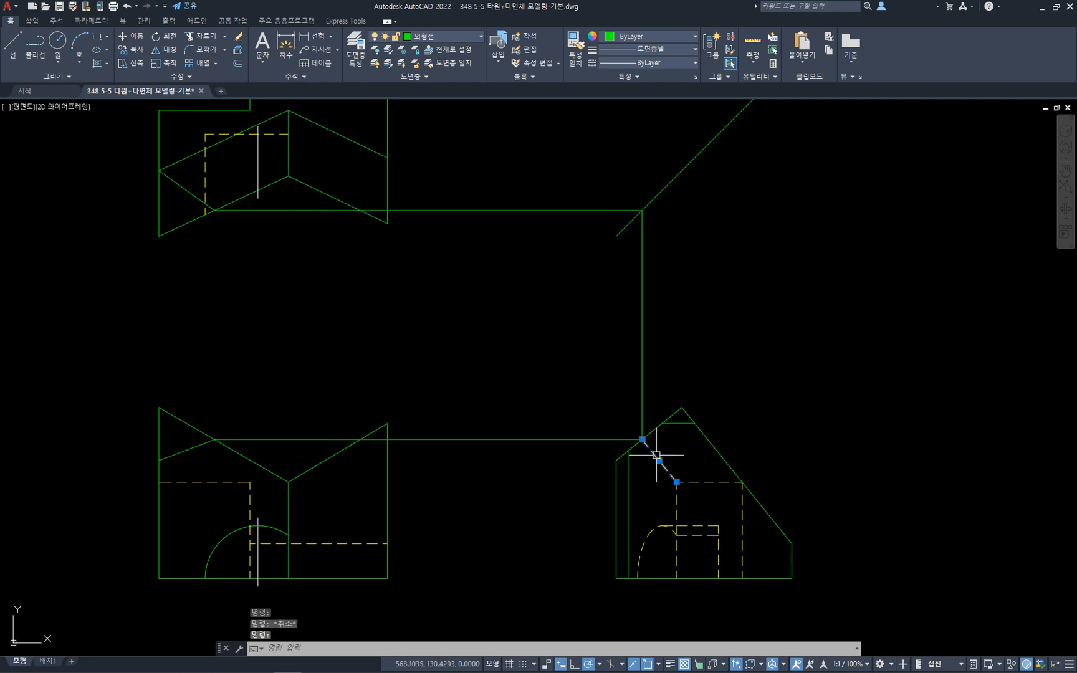
left_click(335, 453)
left_click(337, 199)
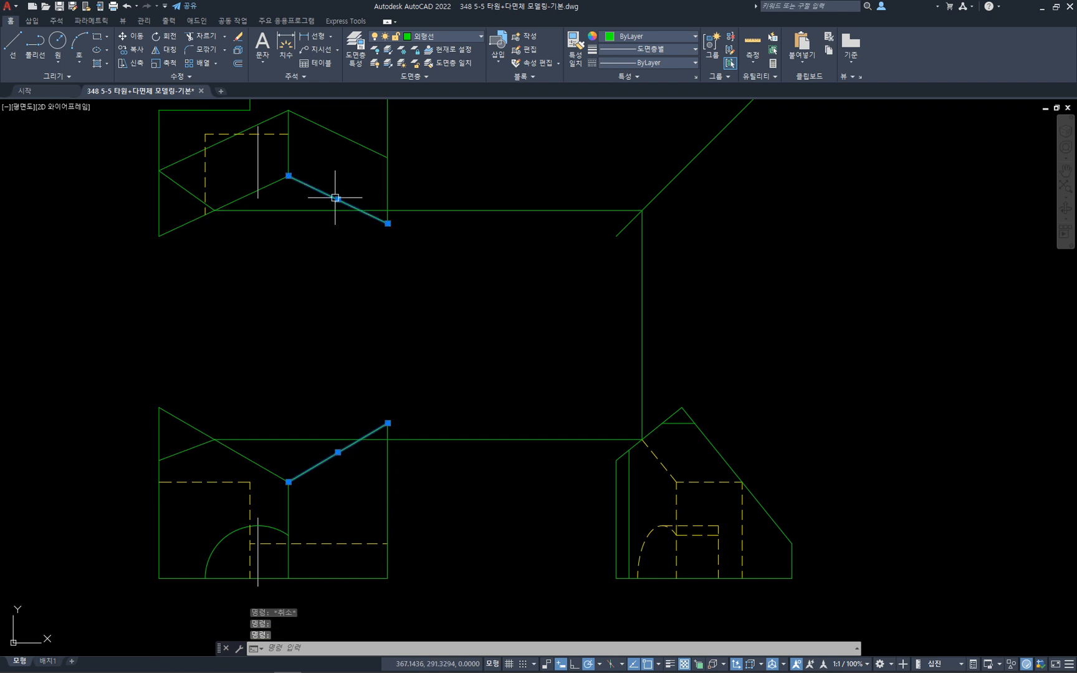
key("Escape")
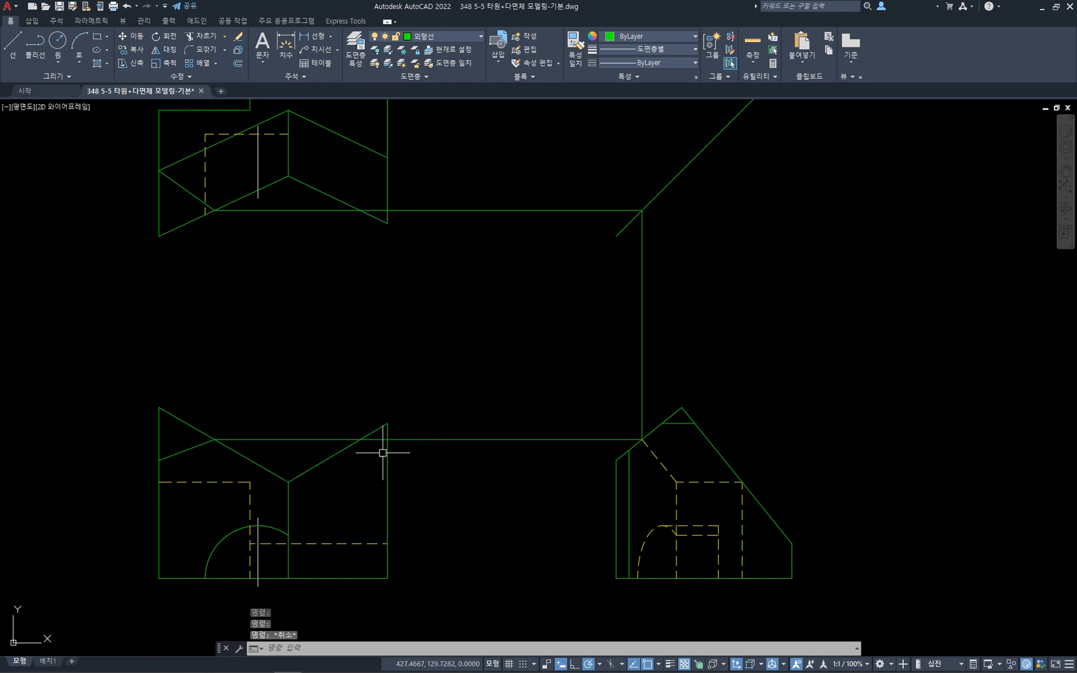
- Examine where the two horizontal projection lines cross the right slanted edges of the top and front views
left_click(405, 440)
left_click(431, 212)
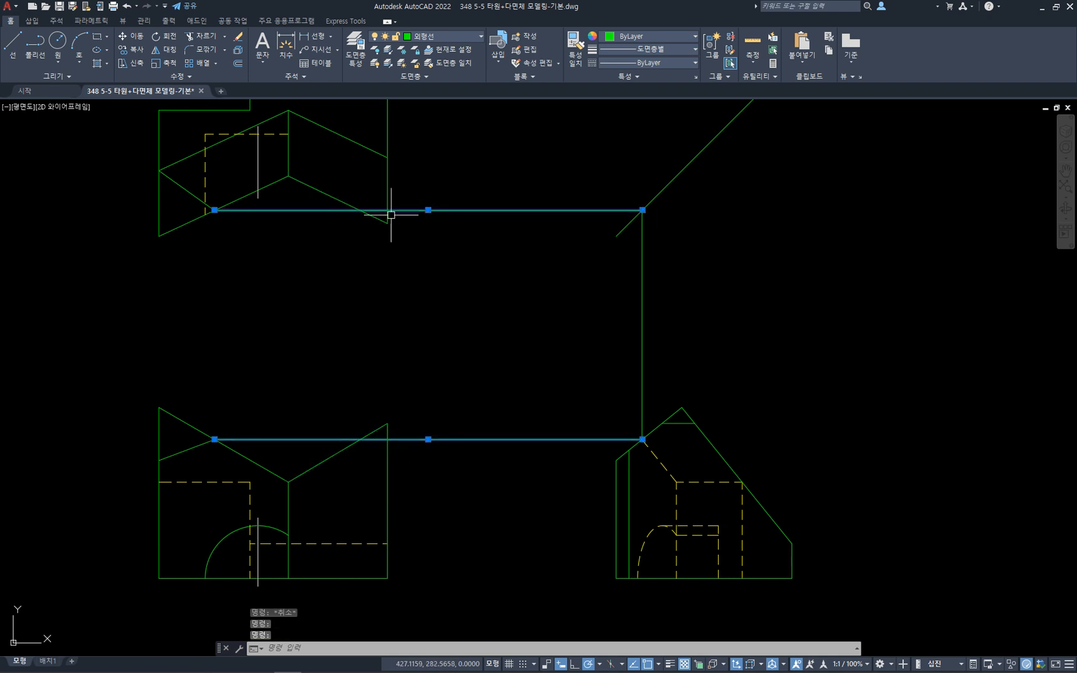
left_click(360, 209)
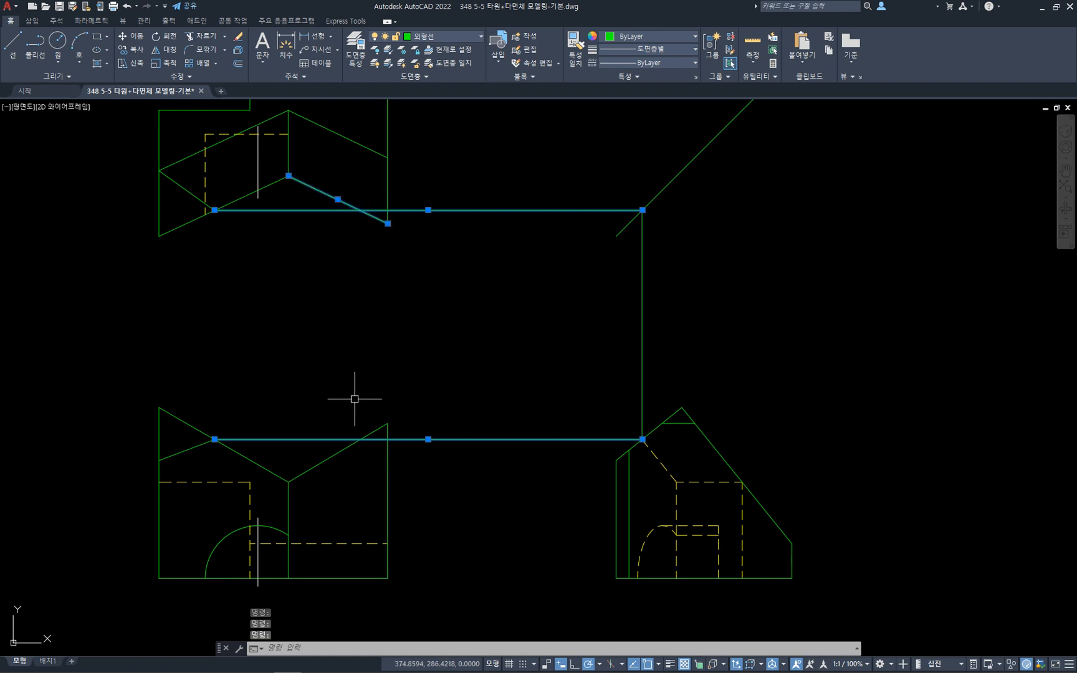
left_click(346, 448)
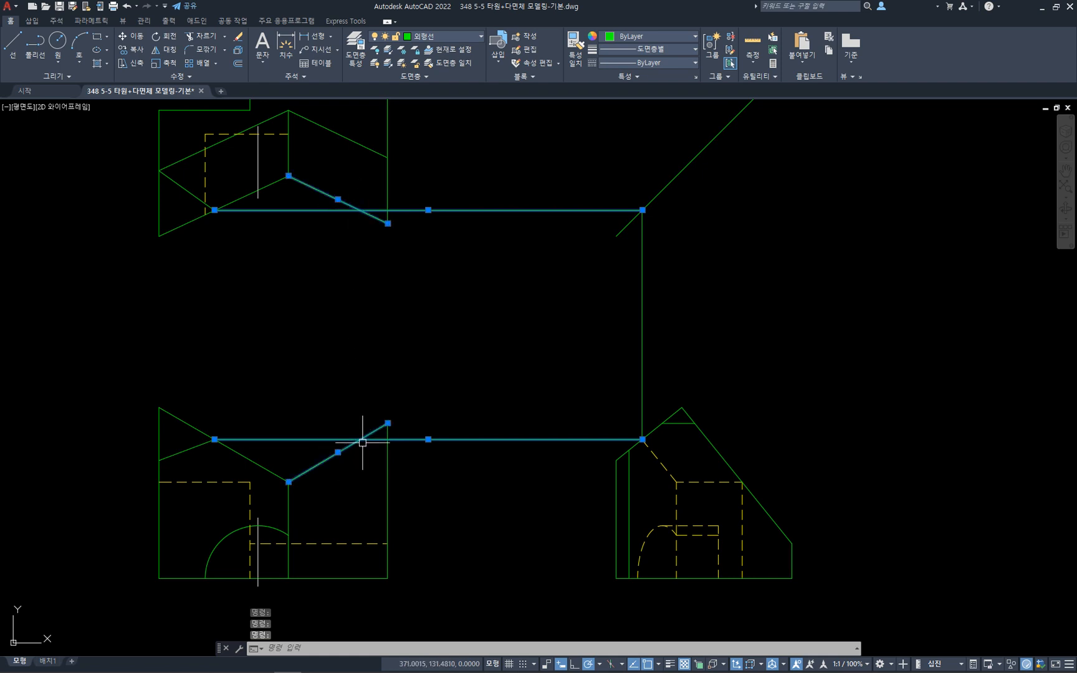
key("Escape")
key("Escape")
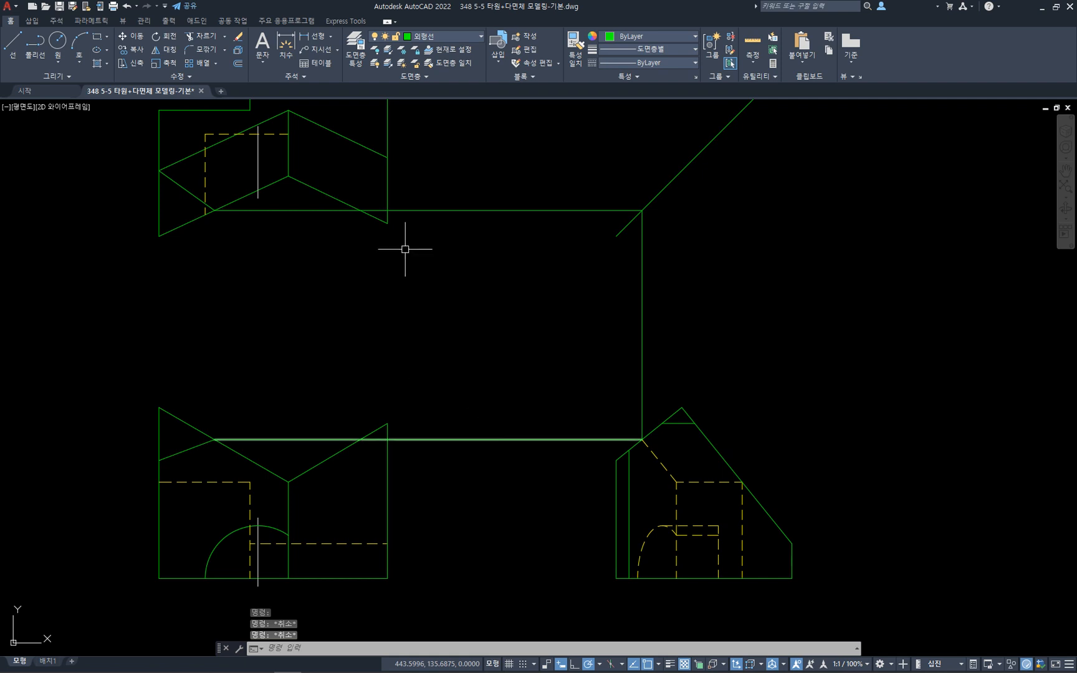
- Compare the right vertical edges of the top and front views with the side view's inner vertical line and short horizontal line
left_click(405, 182)
left_click(373, 178)
left_click(416, 457)
left_click(385, 464)
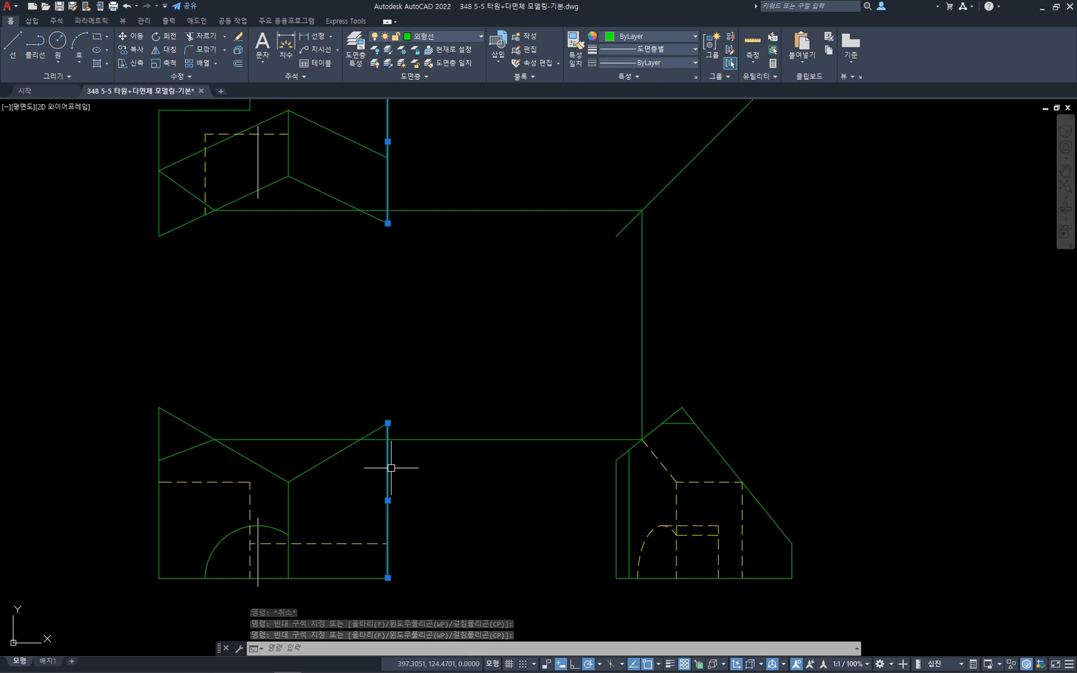
key("Escape")
left_click(399, 484)
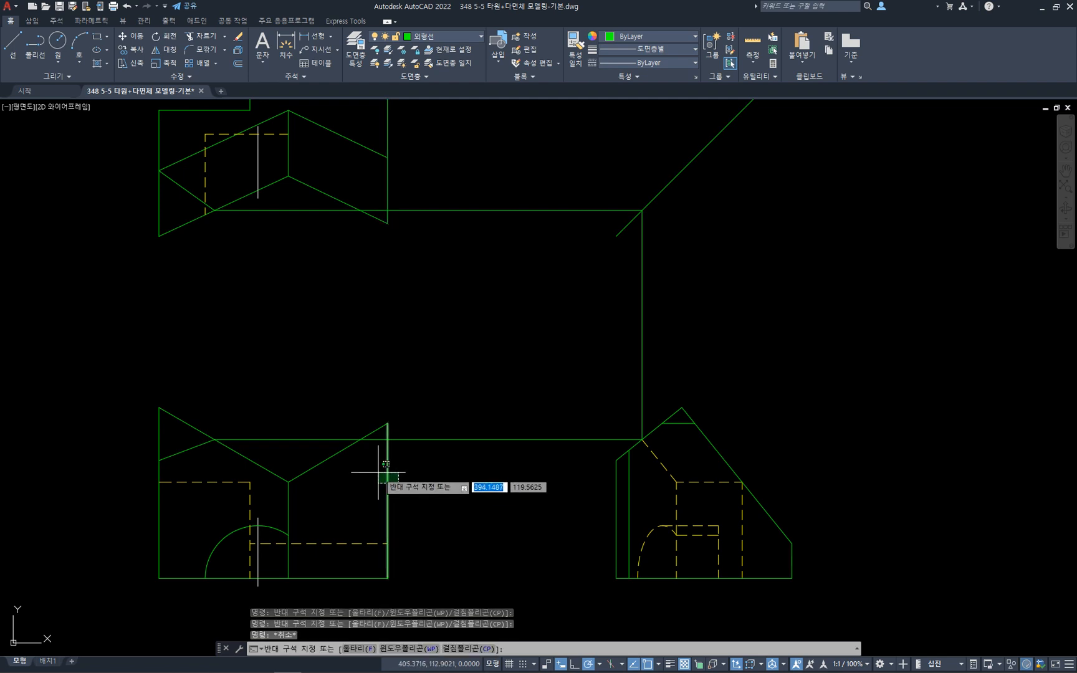
left_click(378, 471)
key("Escape")
left_click(401, 434)
left_click(382, 396)
key("Escape")
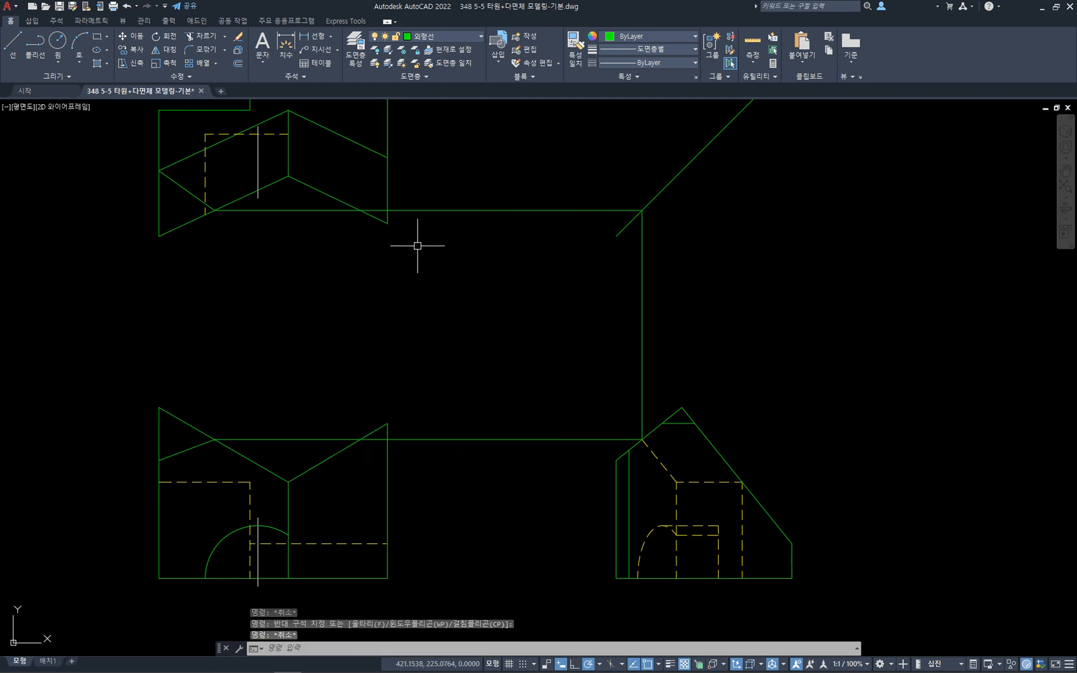
left_click(413, 243)
key("Escape")
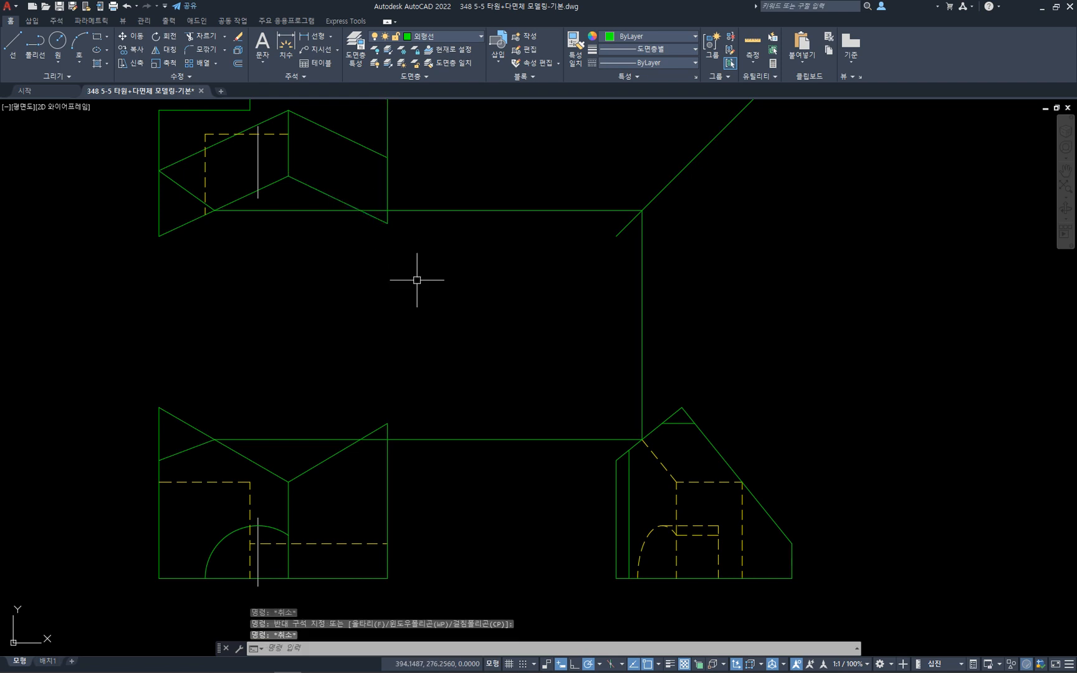
left_click(629, 475)
left_click(676, 424)
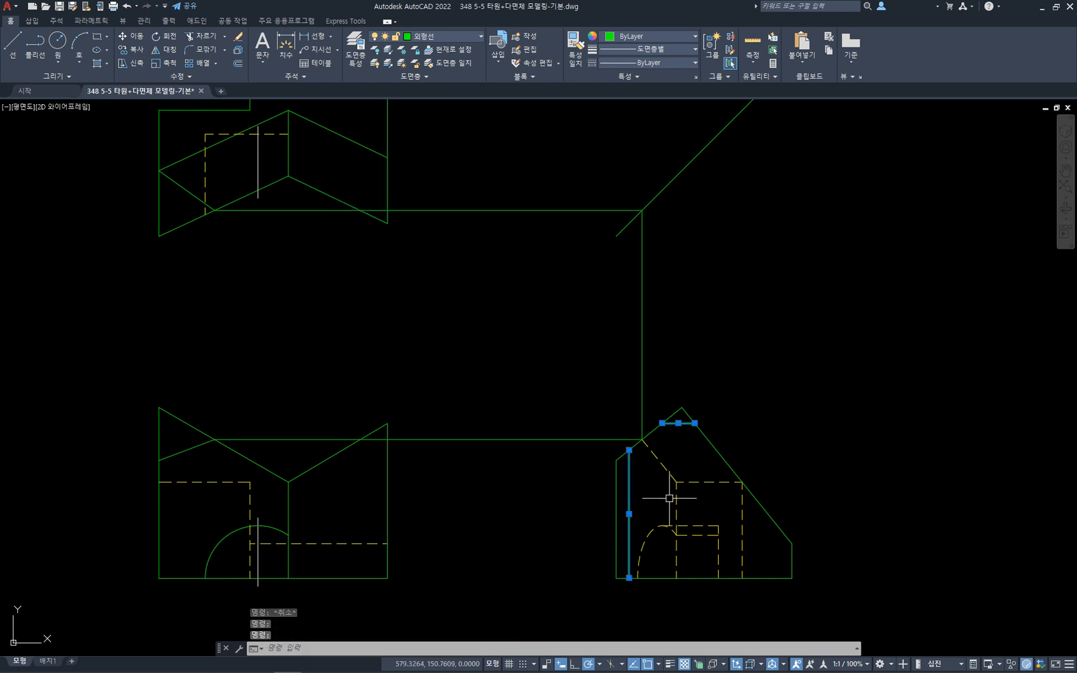
key("Escape")
- Draw a line from the side view's short horizontal line up to the transfer line, across to the top view's right edge, and to the projected slanted-edge point
type("l")
key("Return")
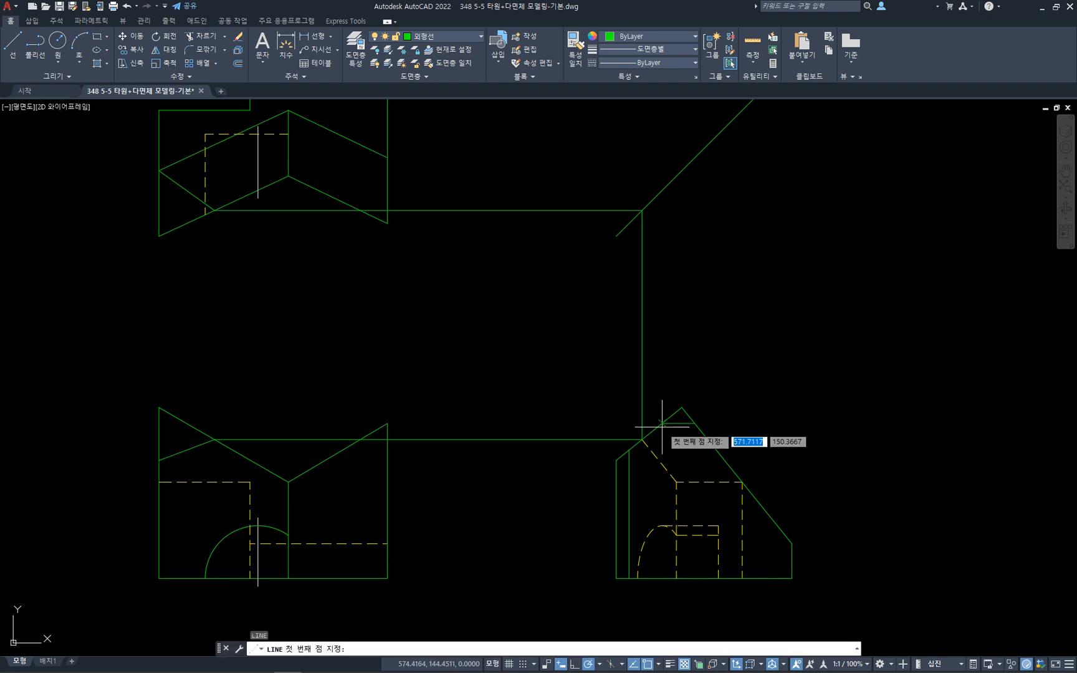
left_click(662, 423)
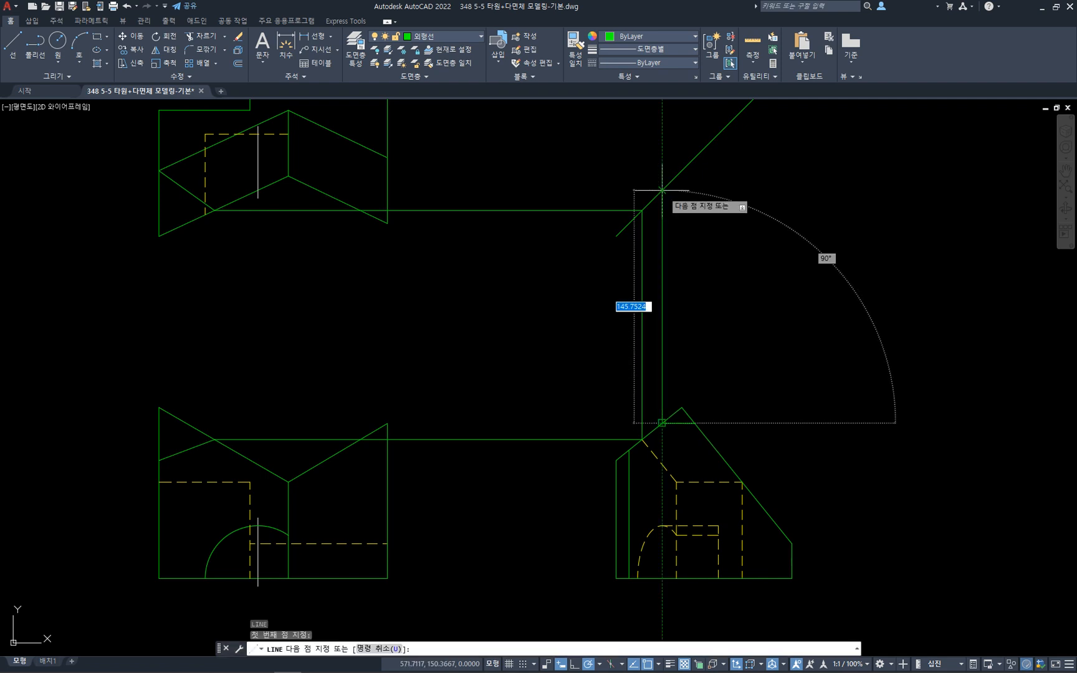
left_click(662, 190)
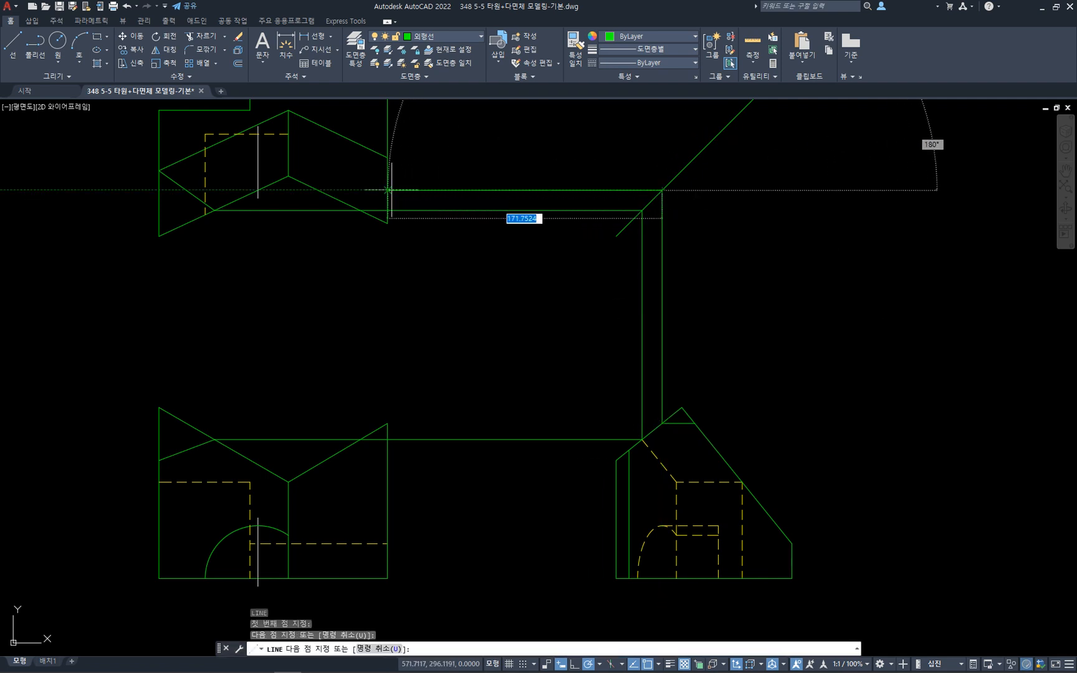
left_click(388, 190)
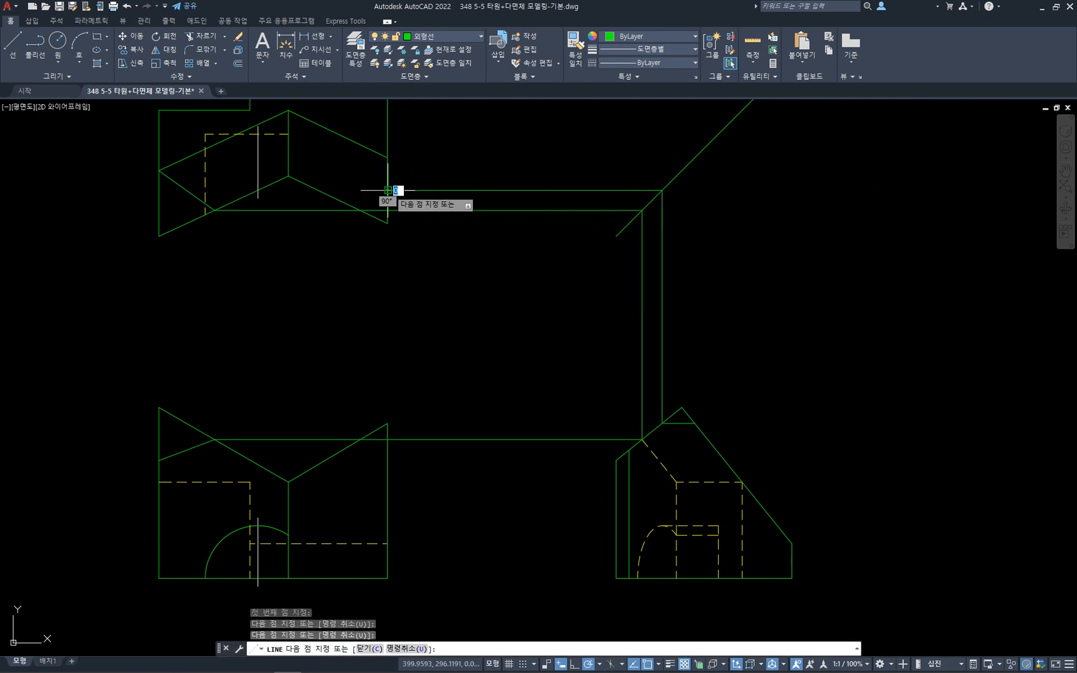
left_click(360, 211)
key("Escape")
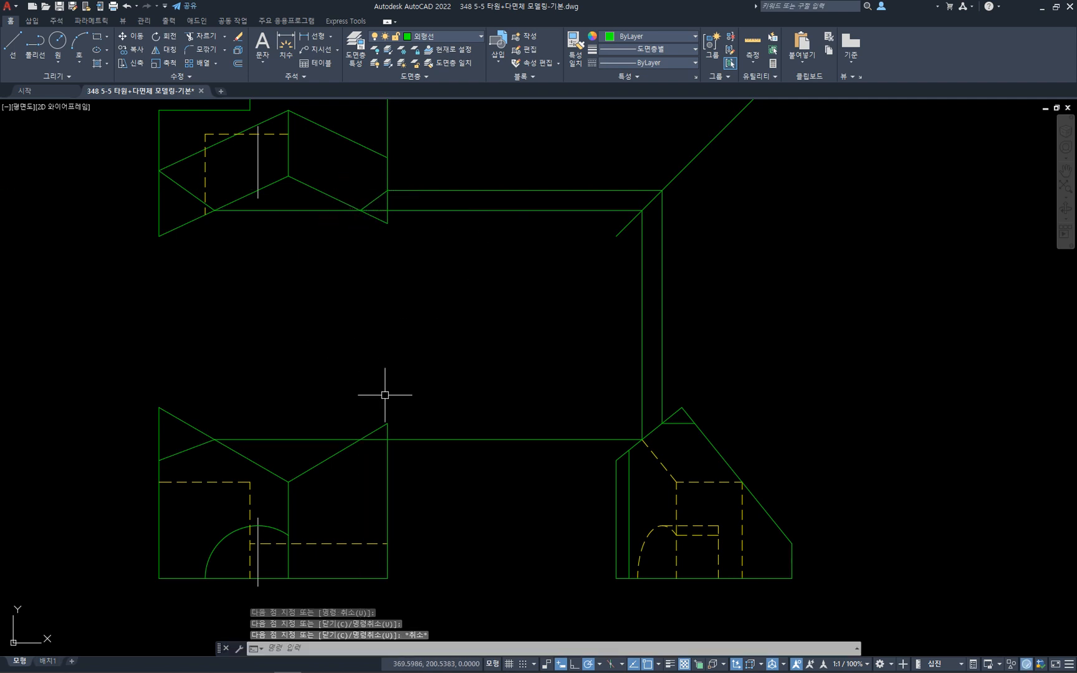
- Draw a line from the side view's inner vertical line's upper end to the front view's right edge, and on to the projected point on its slanted edge
key("space")
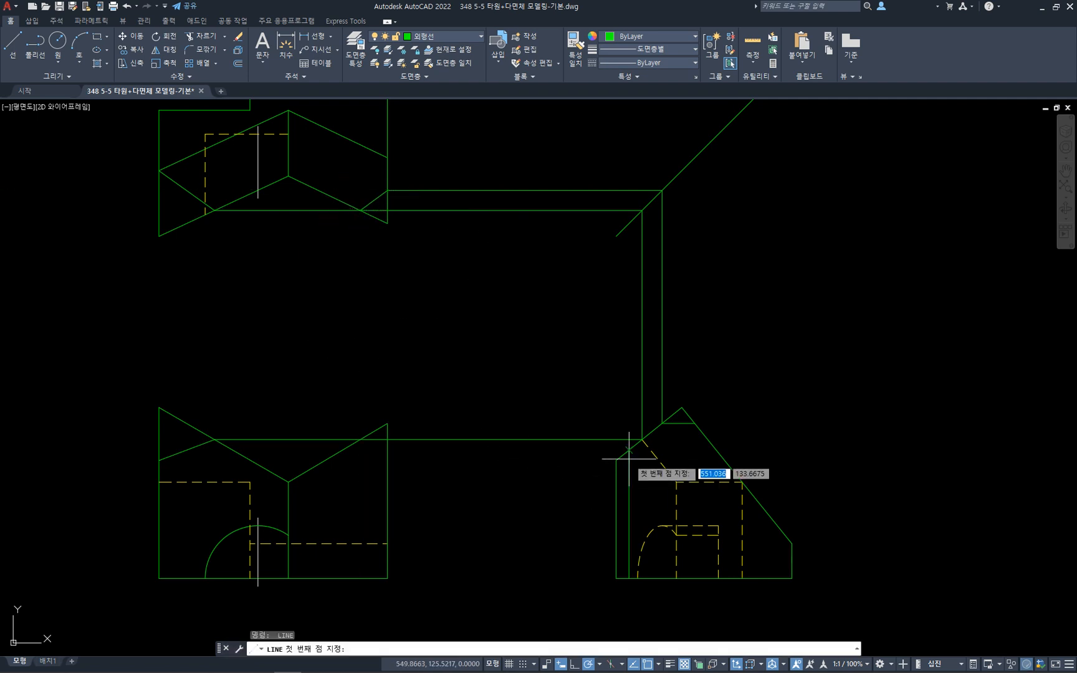
left_click(616, 457)
left_click(629, 449)
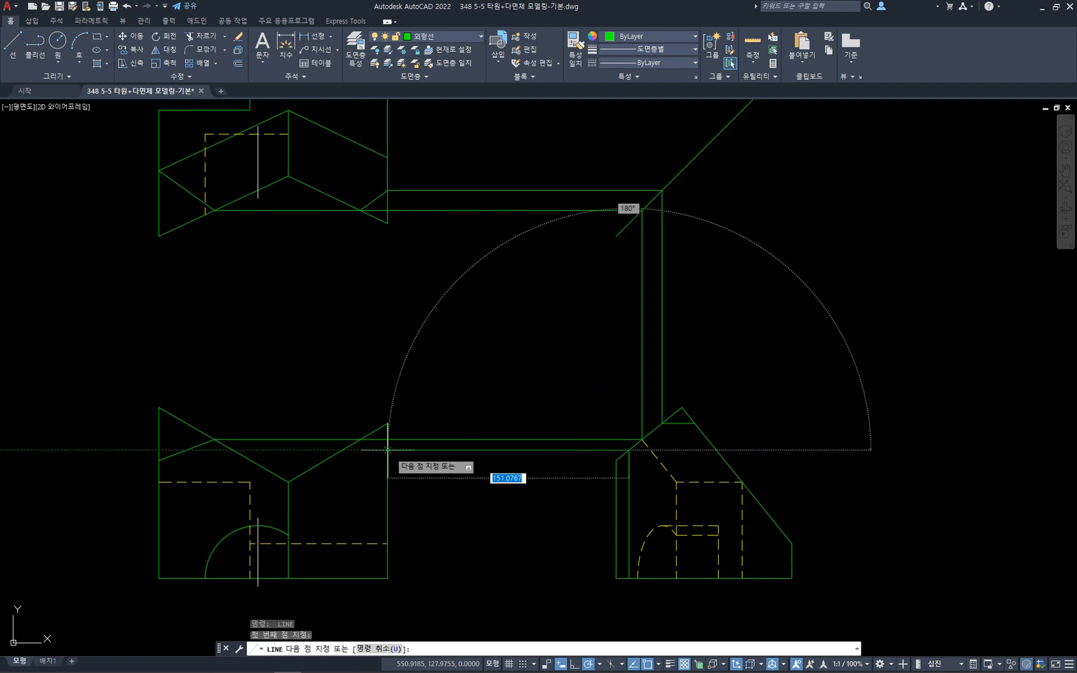
left_click(388, 450)
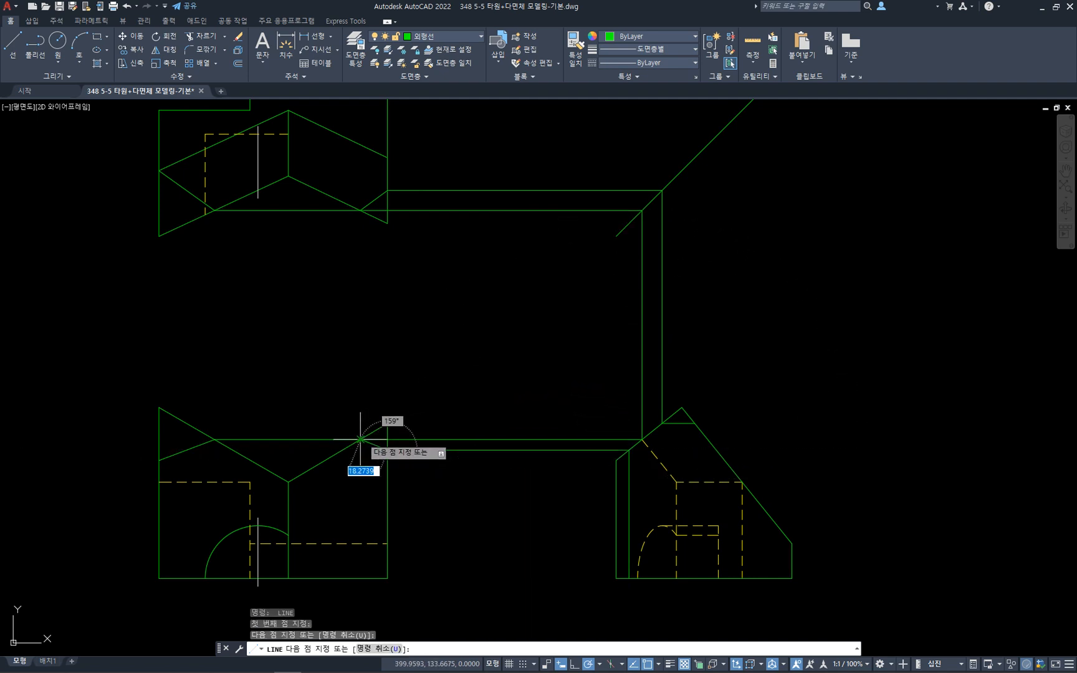
left_click(360, 440)
key("Escape")
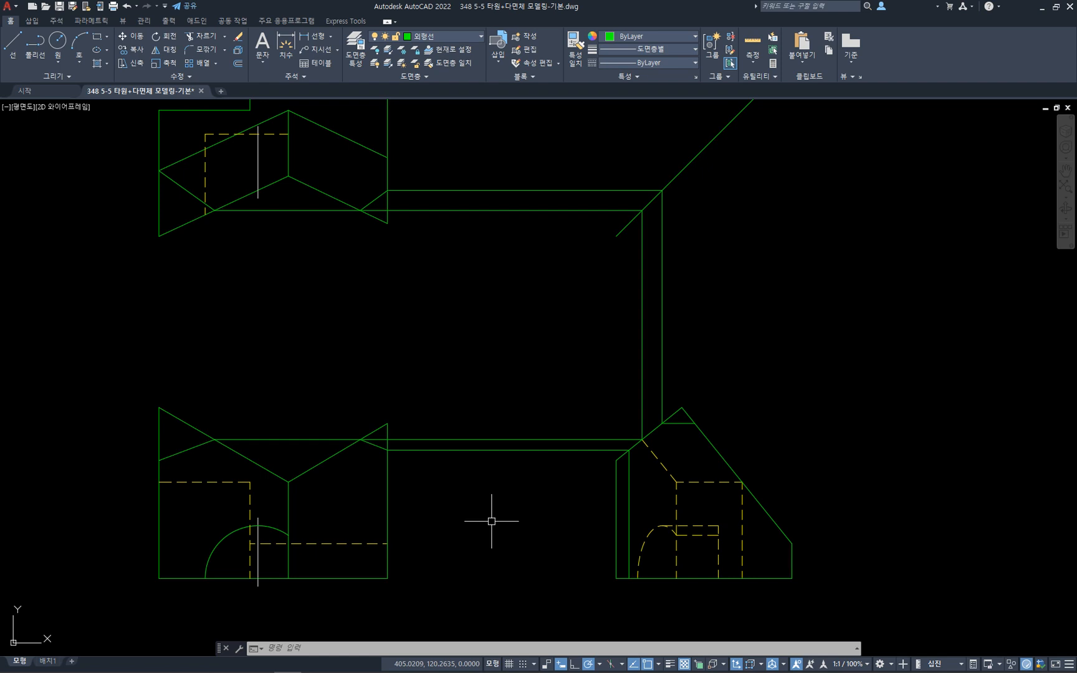
- Delete the six projection lines running between the front, top and side views
left_click(531, 484)
left_click(498, 404)
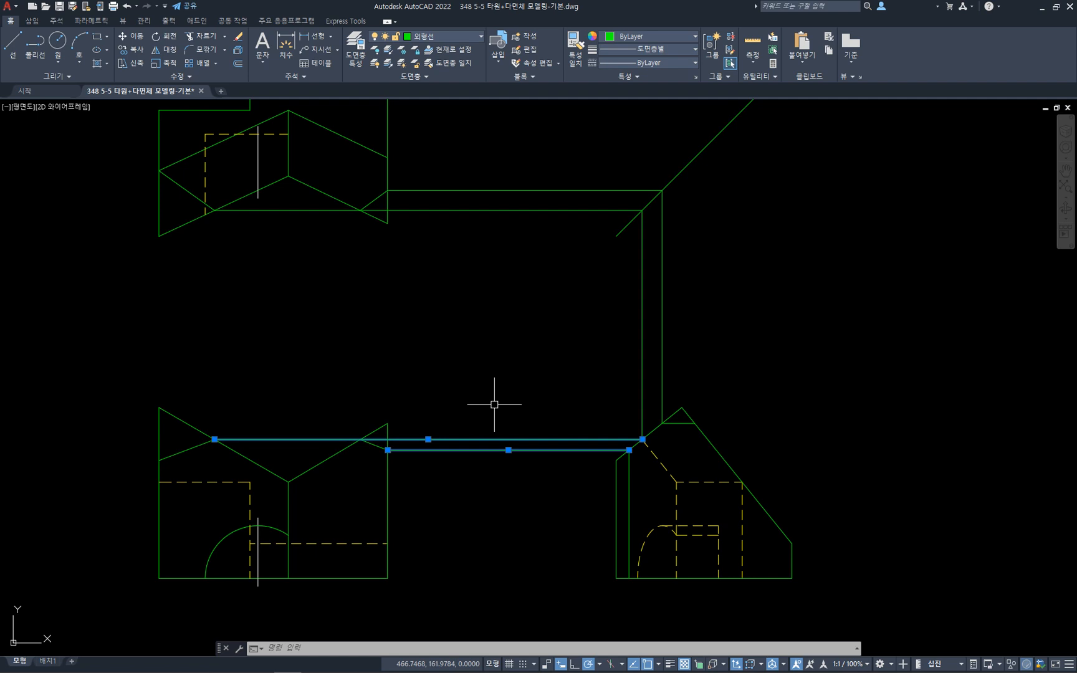
left_click(696, 383)
left_click(618, 379)
left_click(544, 282)
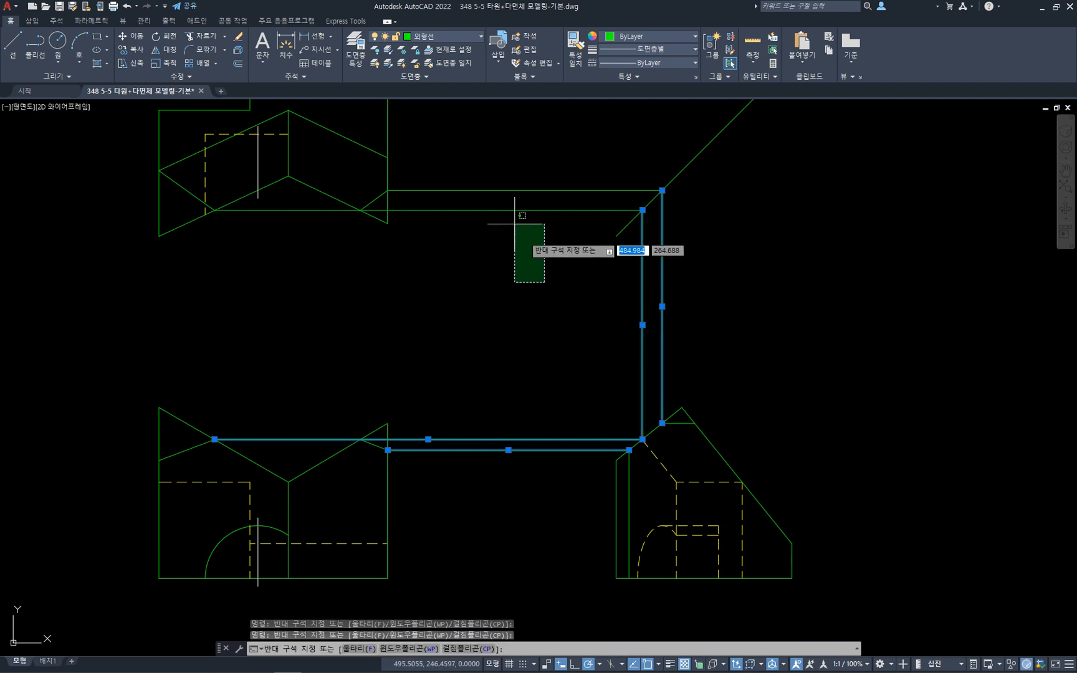
left_click(488, 170)
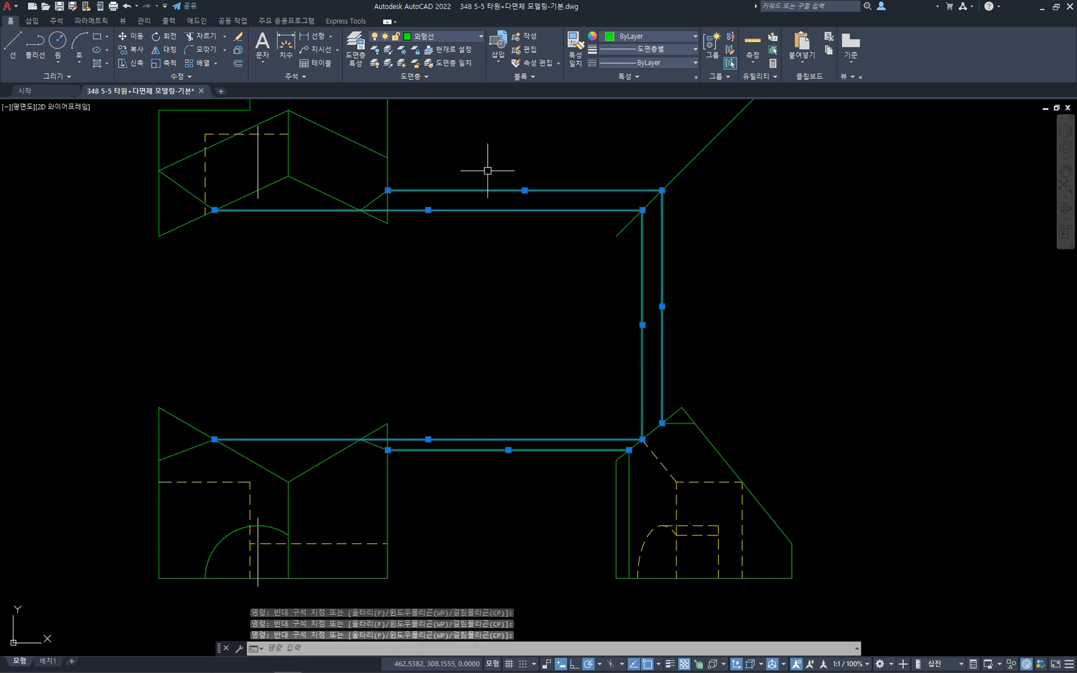
key("Delete")
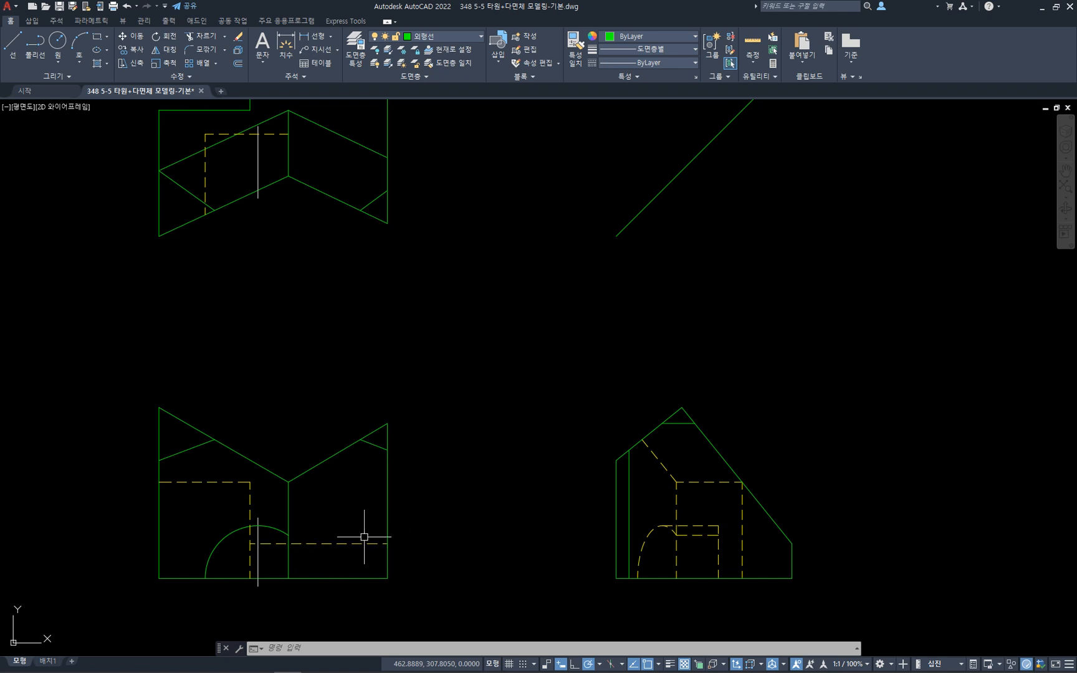
- Offset the front view's right slanted top edge downward by 51
left_click(337, 452)
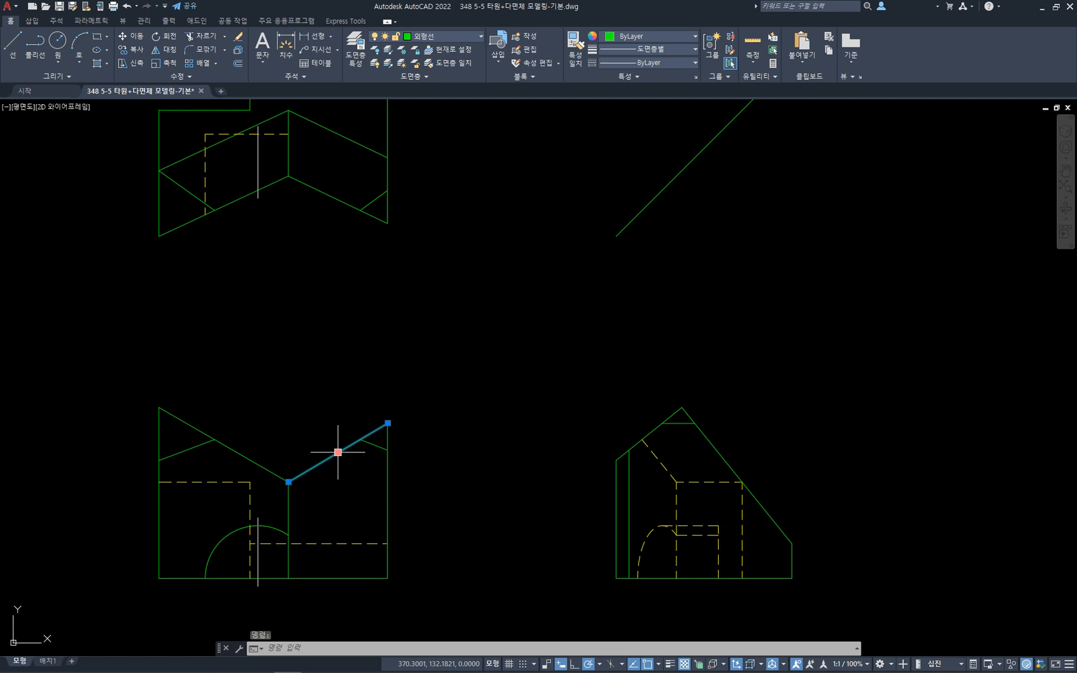
key("Delete")
key("Escape")
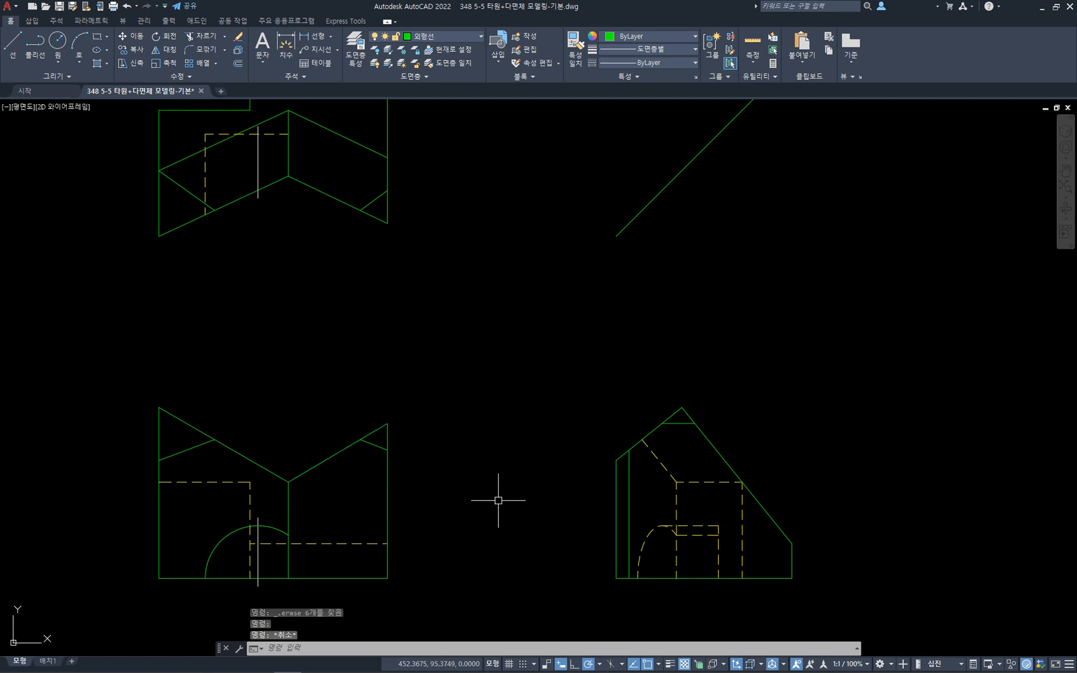
type("o")
key("Return")
type("51")
key("Return")
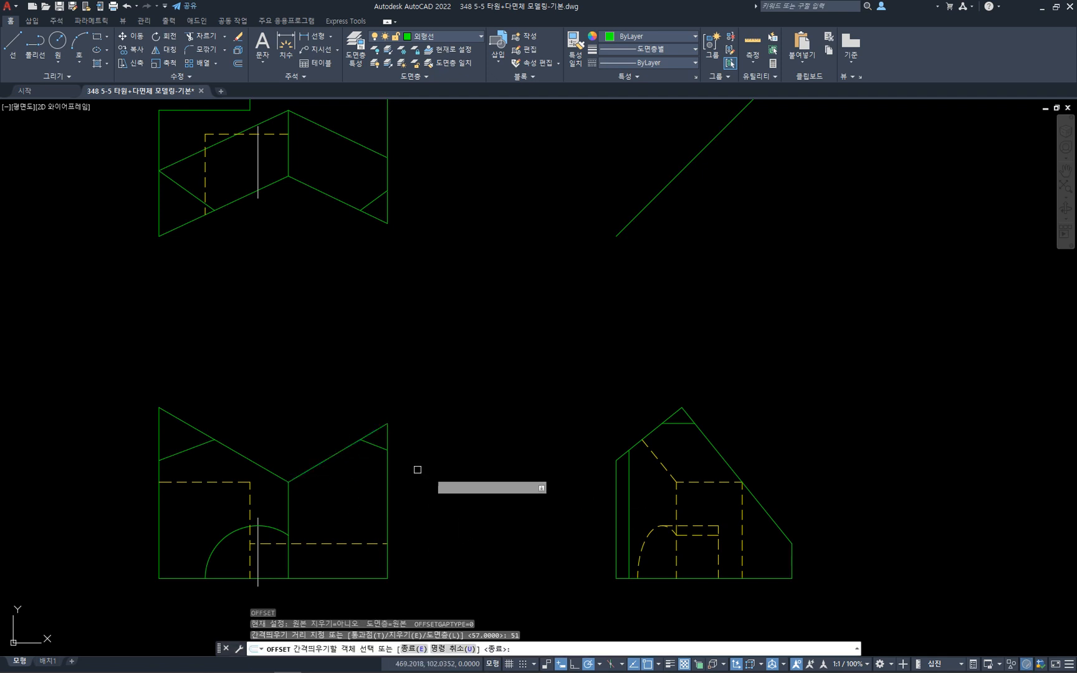
left_click(348, 448)
left_click(362, 496)
key("Escape")
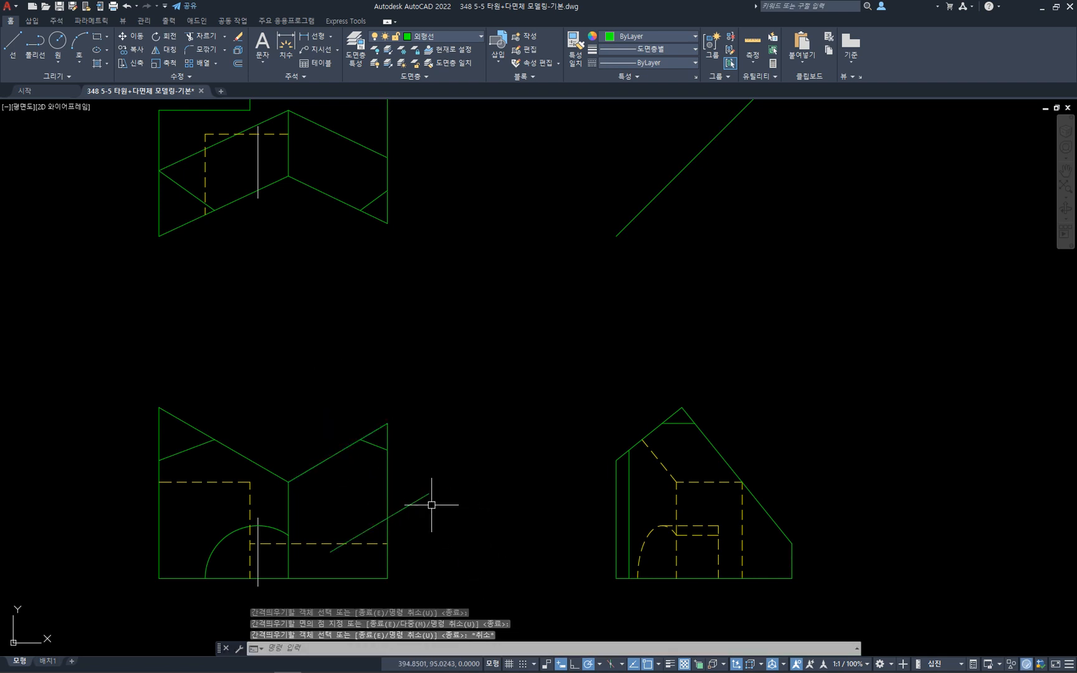
- Offset the front view's right vertical edge inward by 36
left_click(387, 500)
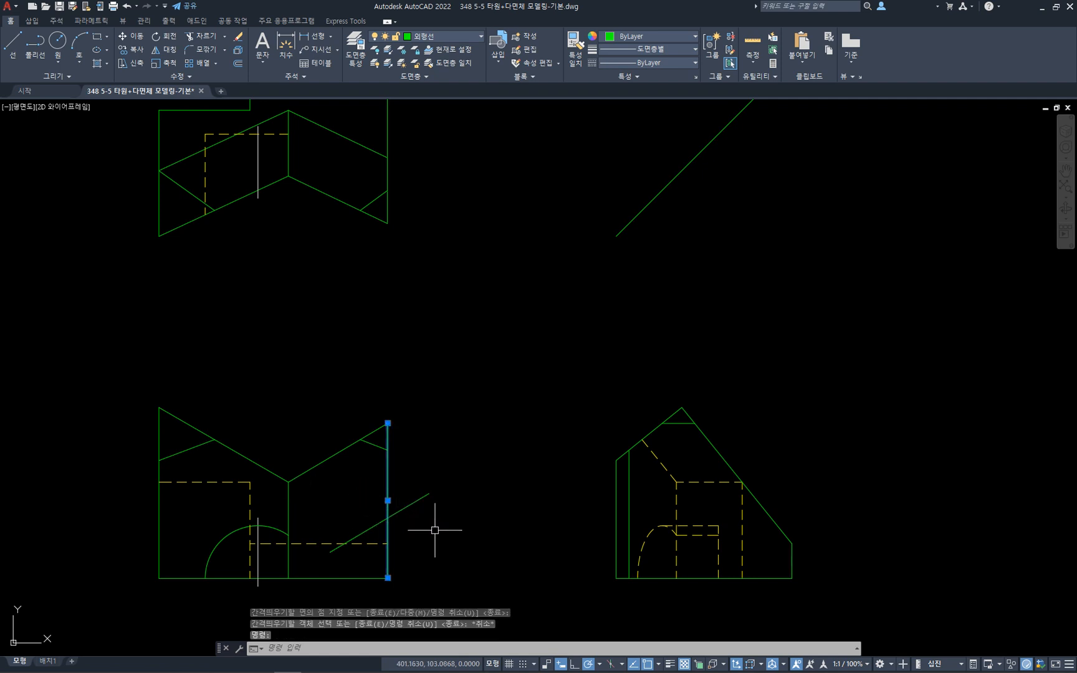
key("Escape")
key("Escape")
type("o")
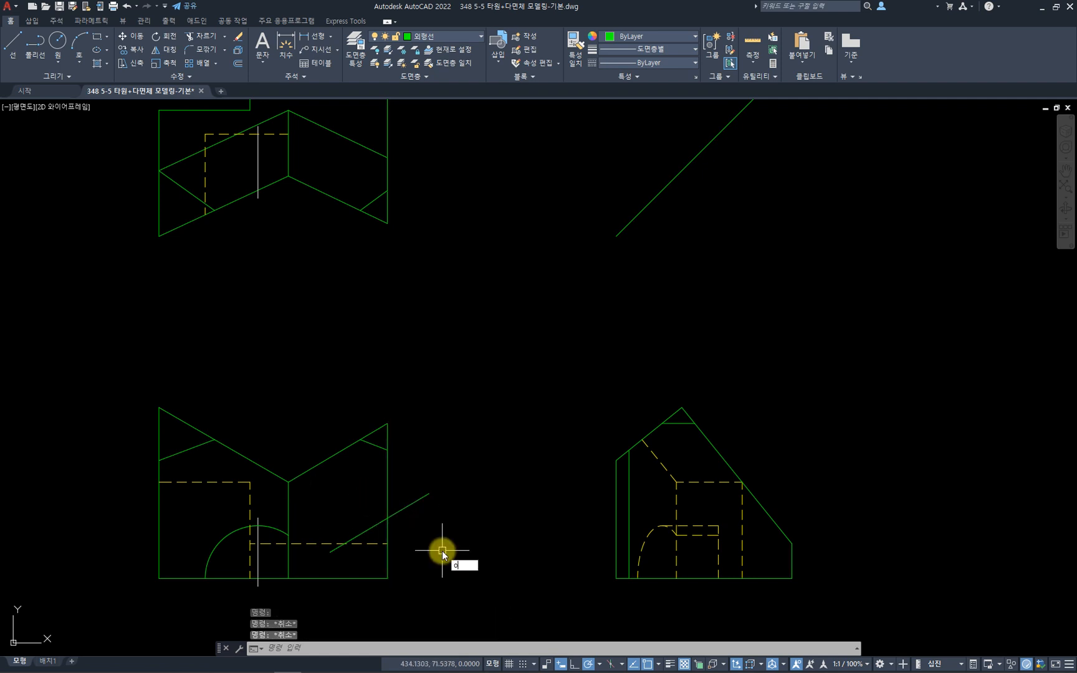
key("Return")
type("36")
key("Return")
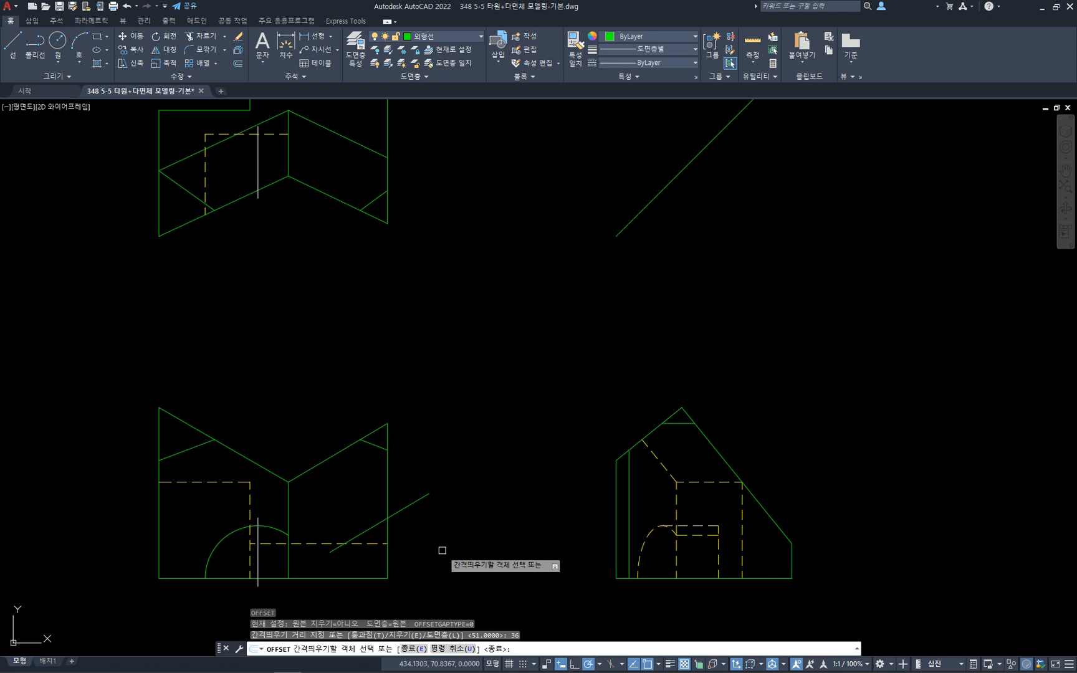
left_click(386, 500)
left_click(358, 518)
key("Escape")
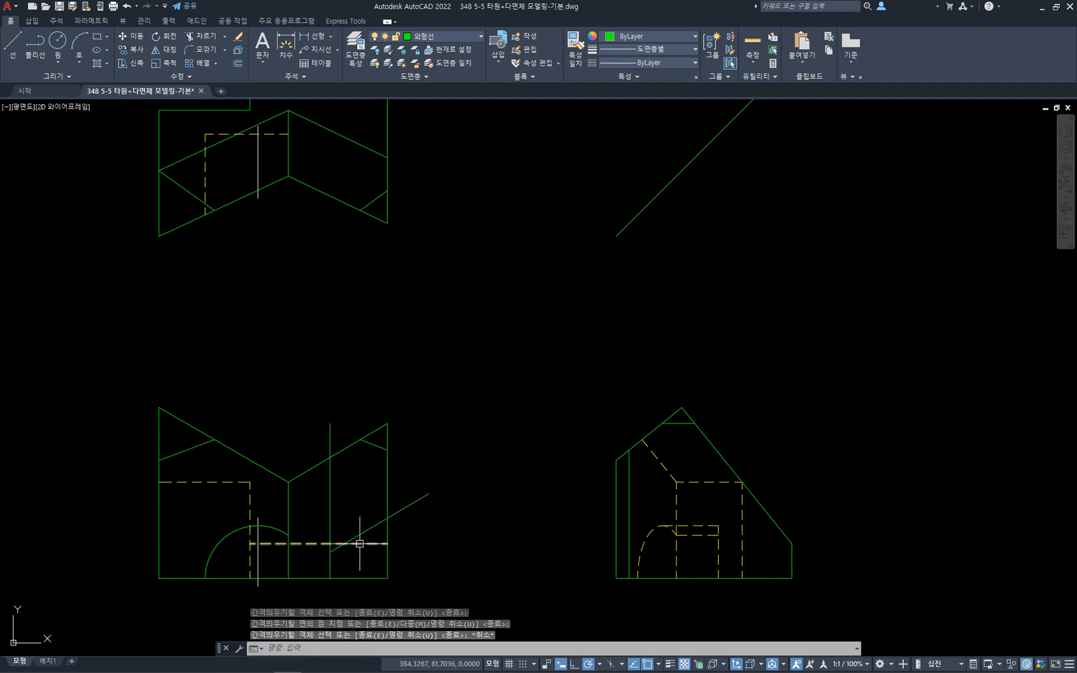
- Trim the offset vertical line above the offset slanted line, with the Trim edge mode set to extend
key("Escape")
key("Escape")
type("tr")
key("Return")
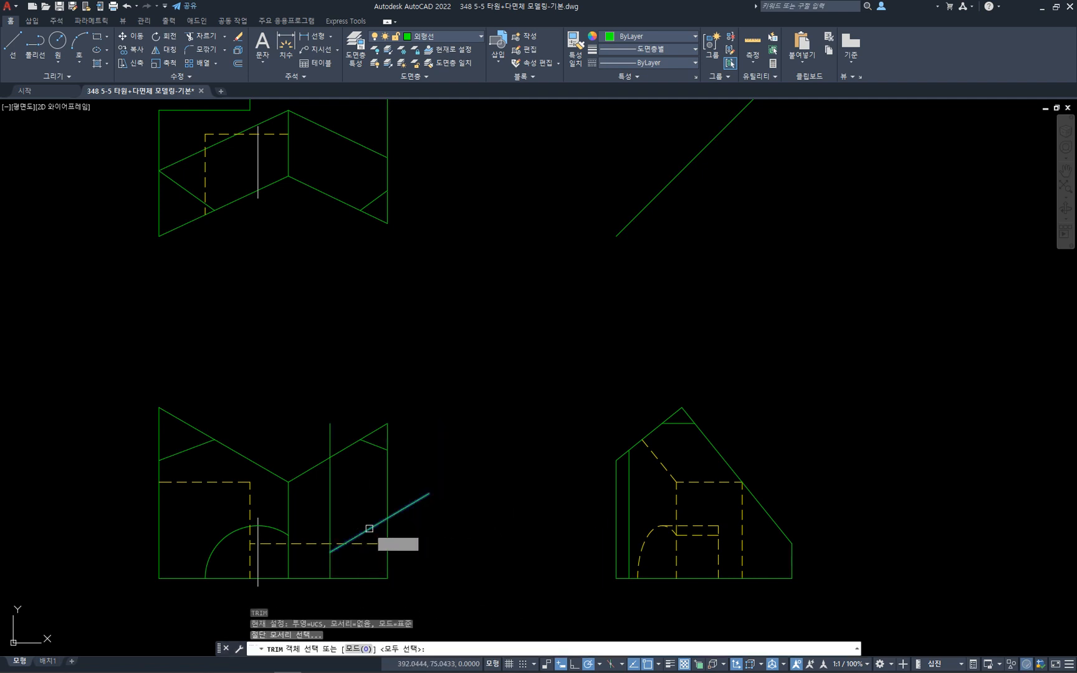
left_click(367, 528)
left_click(330, 569)
key("Return")
left_click(334, 519)
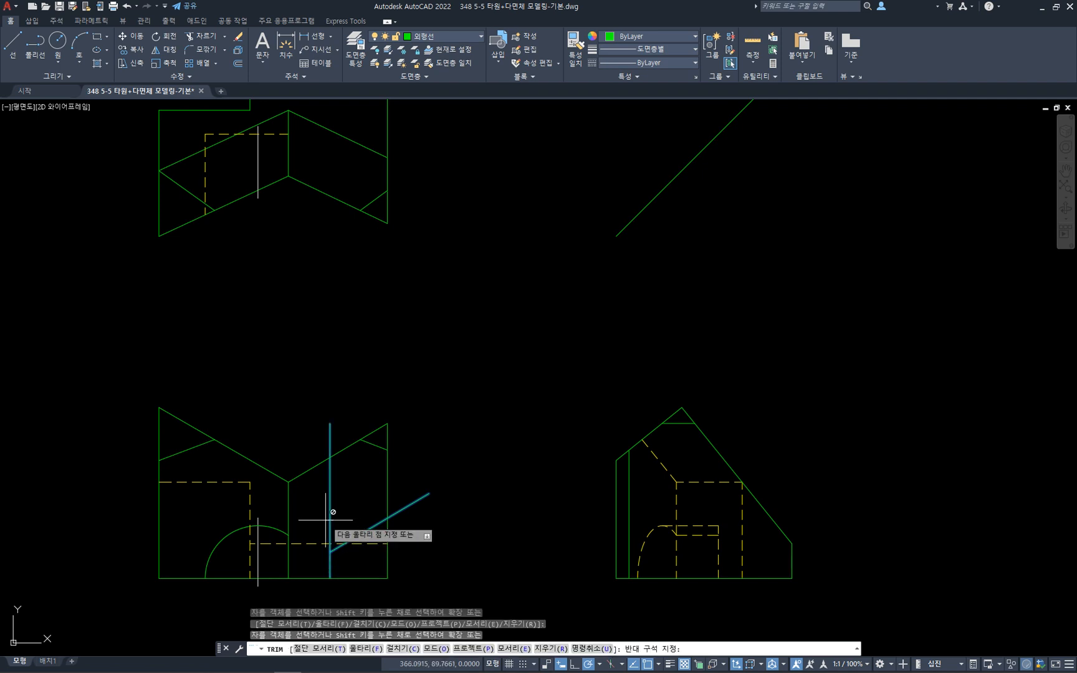
left_click(331, 525)
type("e")
right_click(333, 526)
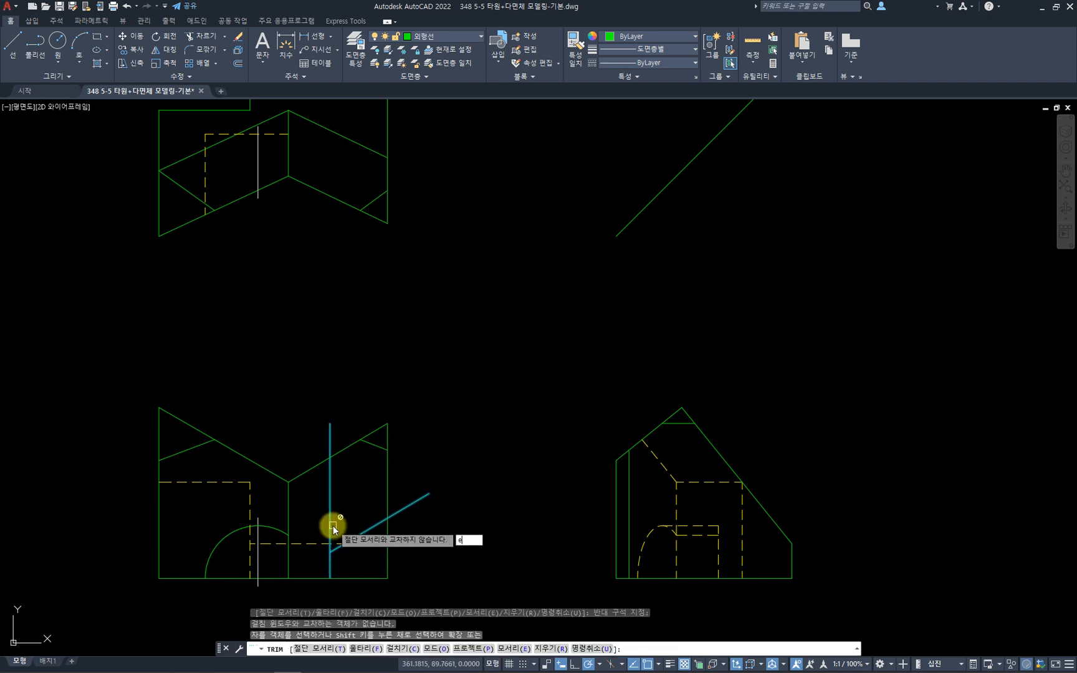
type("e")
right_click(333, 526)
left_click(330, 524)
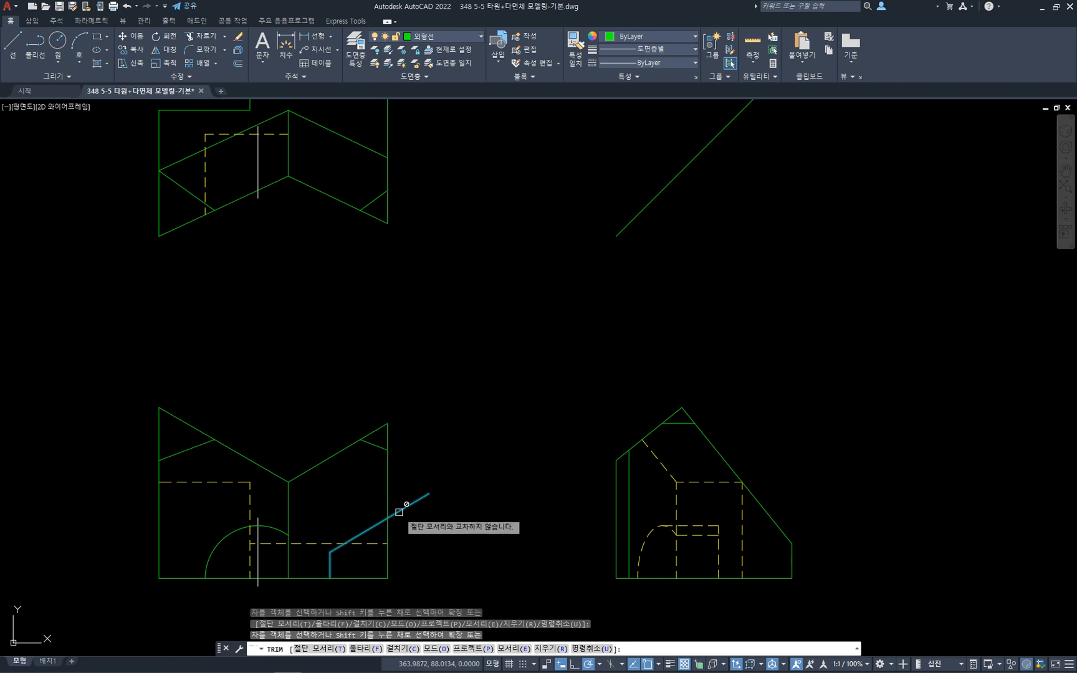
key("Return")
- Trim the front view's right vertical edge below the offset slanted line
key("Return")
left_click(389, 531)
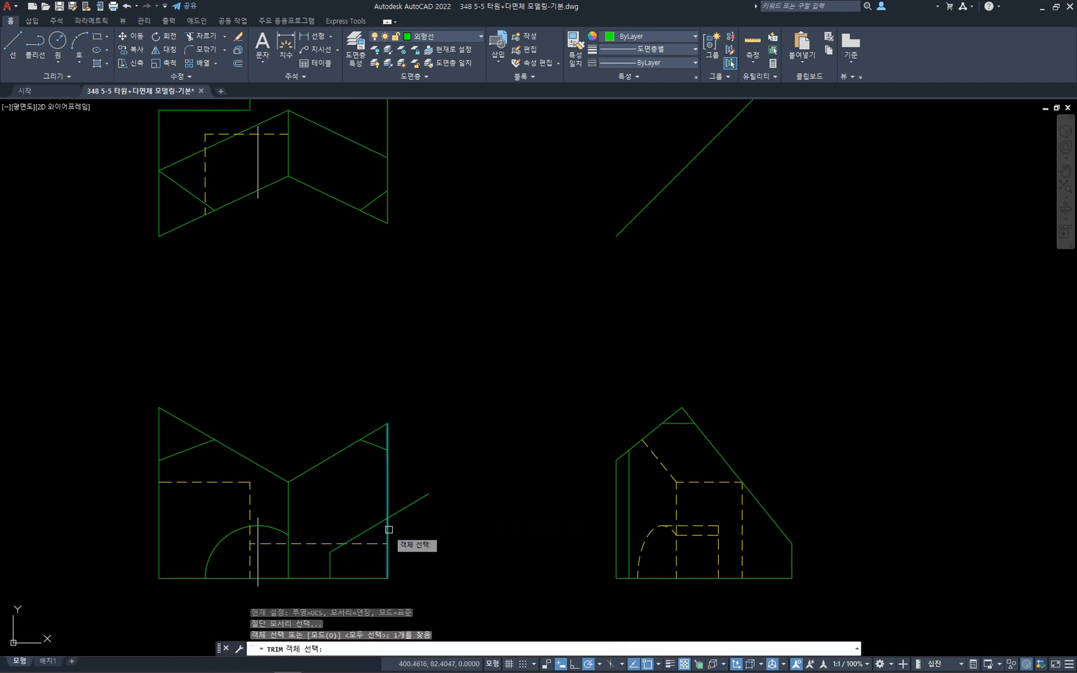
key("Escape")
key("Return")
left_click(395, 516)
key("Return")
left_click(390, 527)
key("Return")
- Trim the part of the offset slanted line that extends beyond the front view's right edge
key("Return")
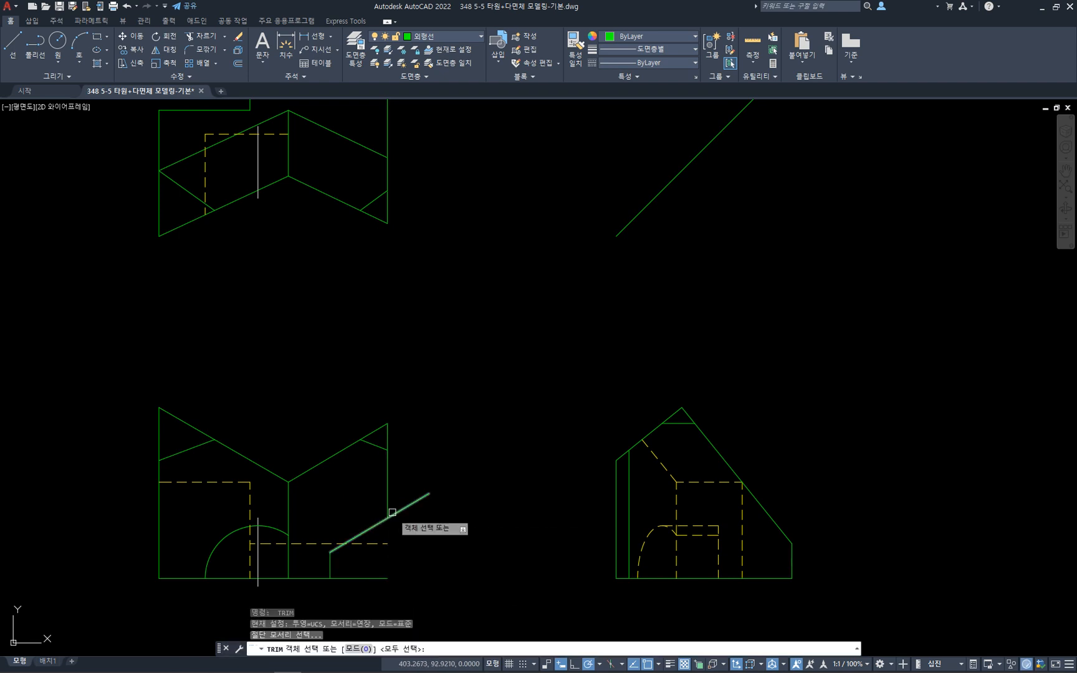
left_click(390, 512)
key("Return")
left_click(397, 513)
key("Return")
- Trim the front view's horizontal hidden line where it runs past the offset slanted line
key("Return")
left_click(372, 531)
key("Return")
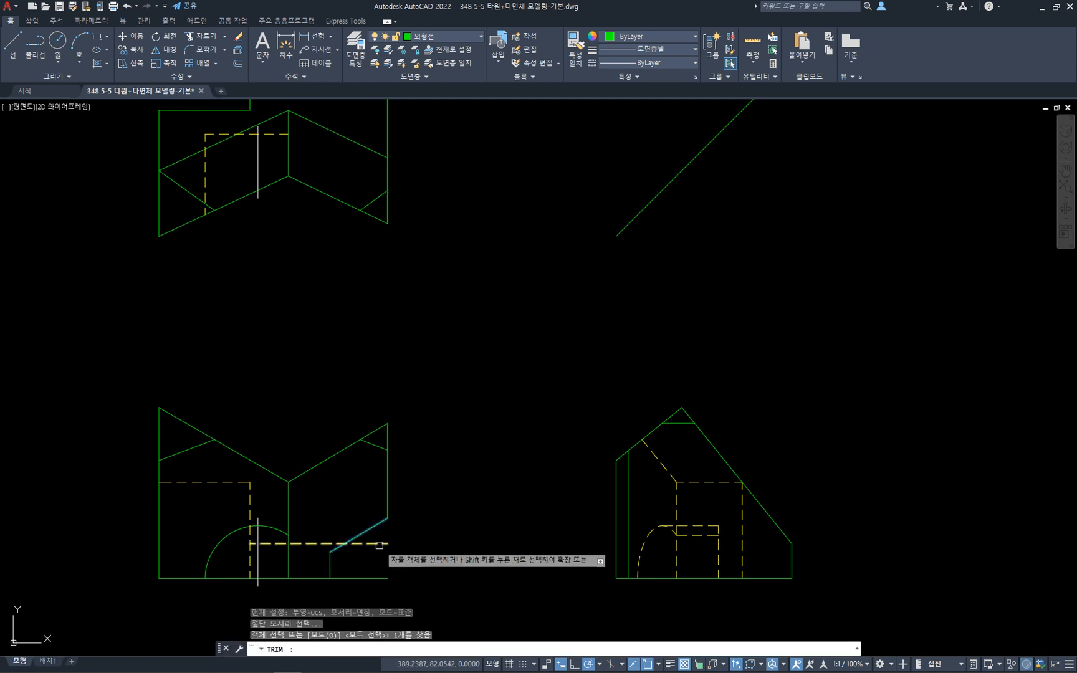
left_click(380, 544)
key("Return")
- Trim the front view's bottom edge beyond the offset vertical line
key("Return")
left_click(332, 568)
key("Return")
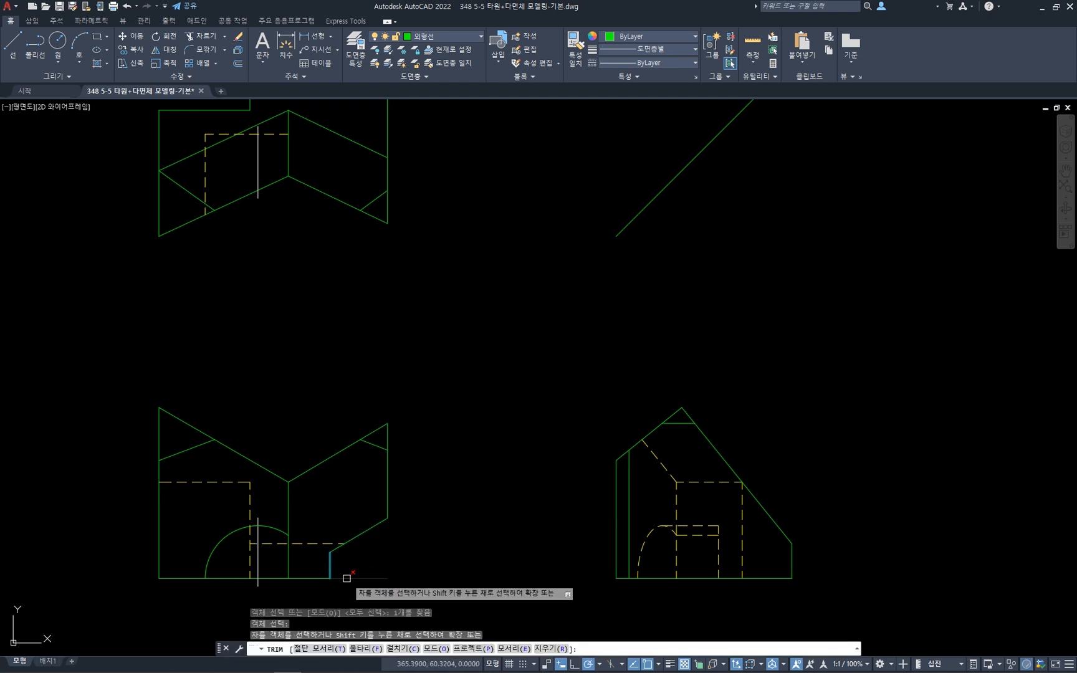
key("Escape")
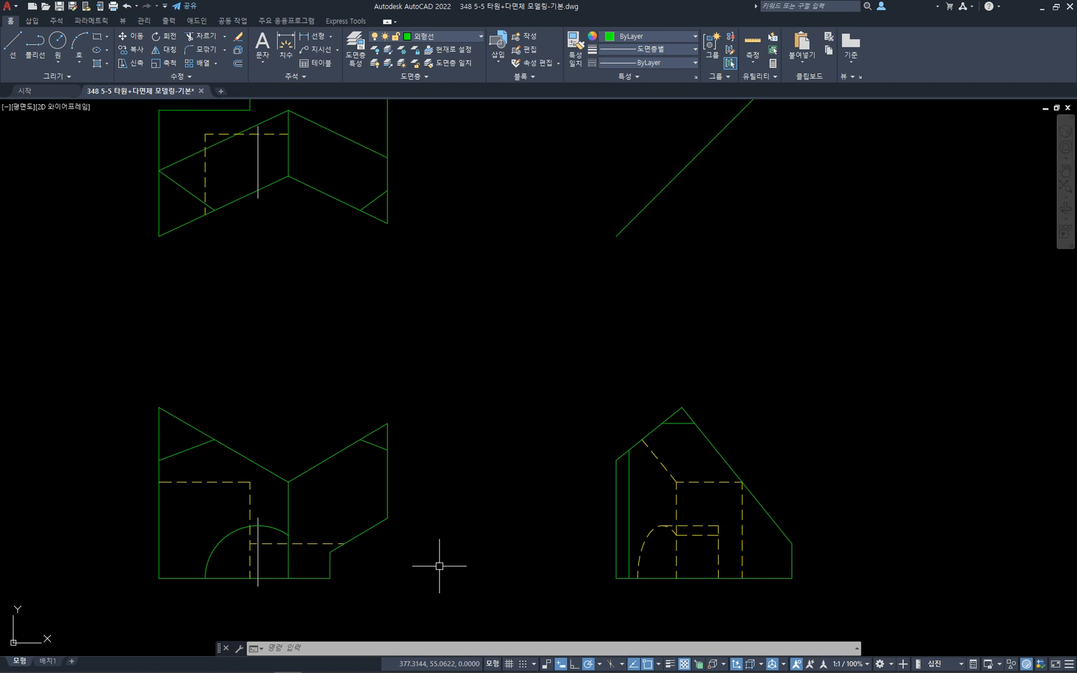
left_click(439, 566)
mouse_move(338, 560)
left_mouse_down()
mouse_move(330, 541)
mouse_move(334, 564)
left_mouse_up()
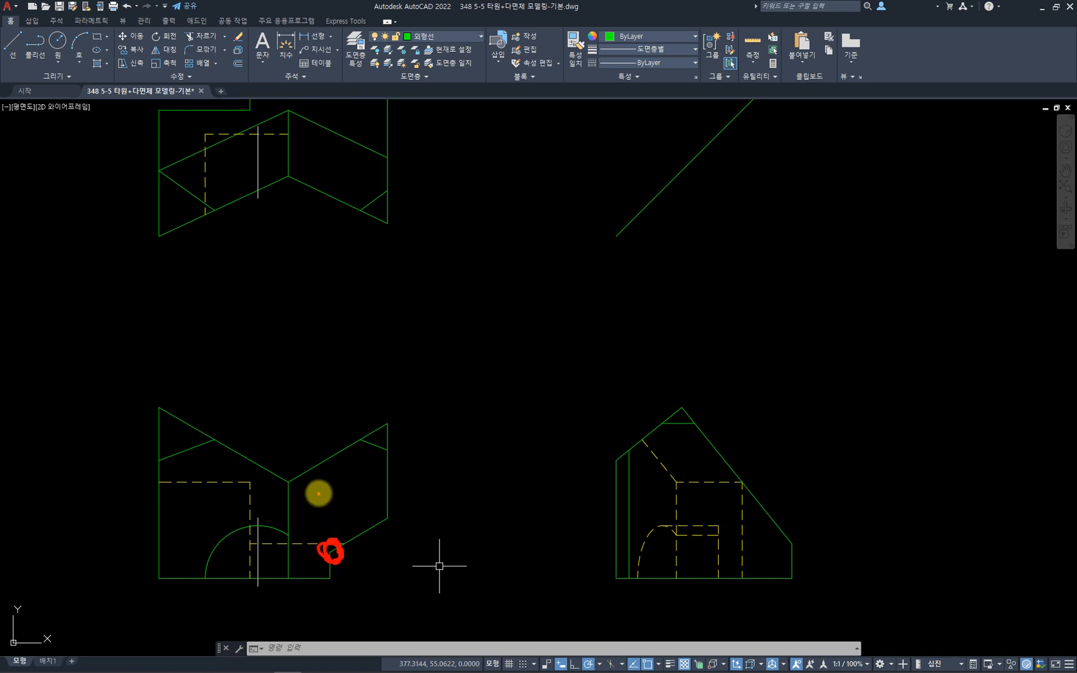
mouse_move(321, 474)
left_mouse_down()
mouse_move(347, 536)
mouse_move(354, 529)
mouse_move(329, 496)
mouse_move(315, 498)
mouse_move(326, 505)
left_mouse_up()
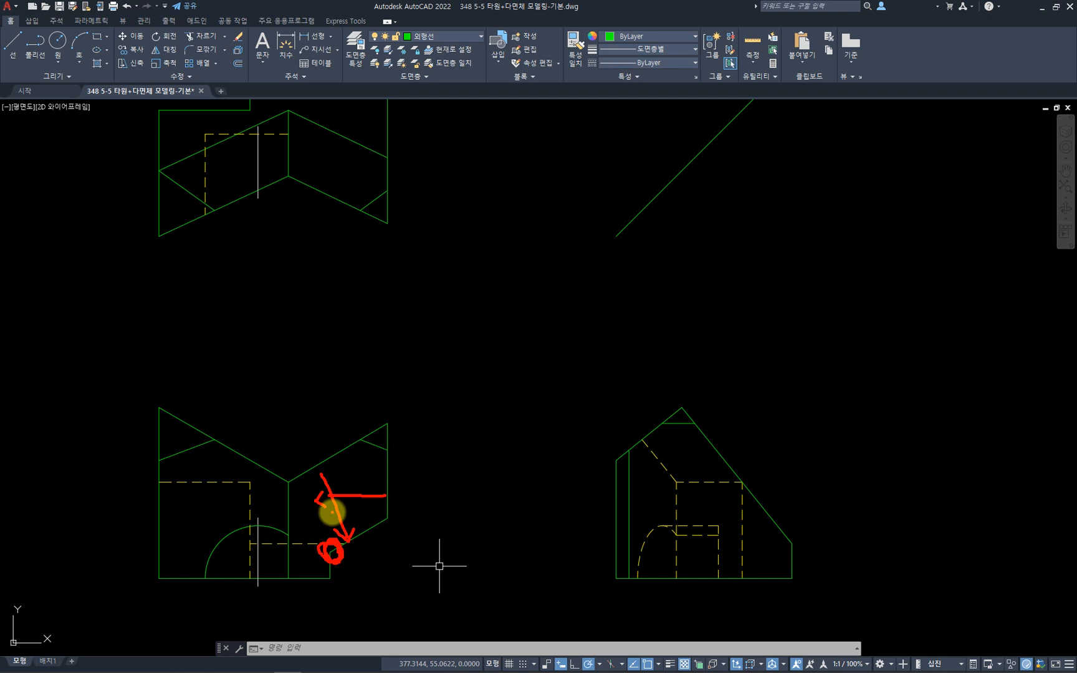
key("Escape")
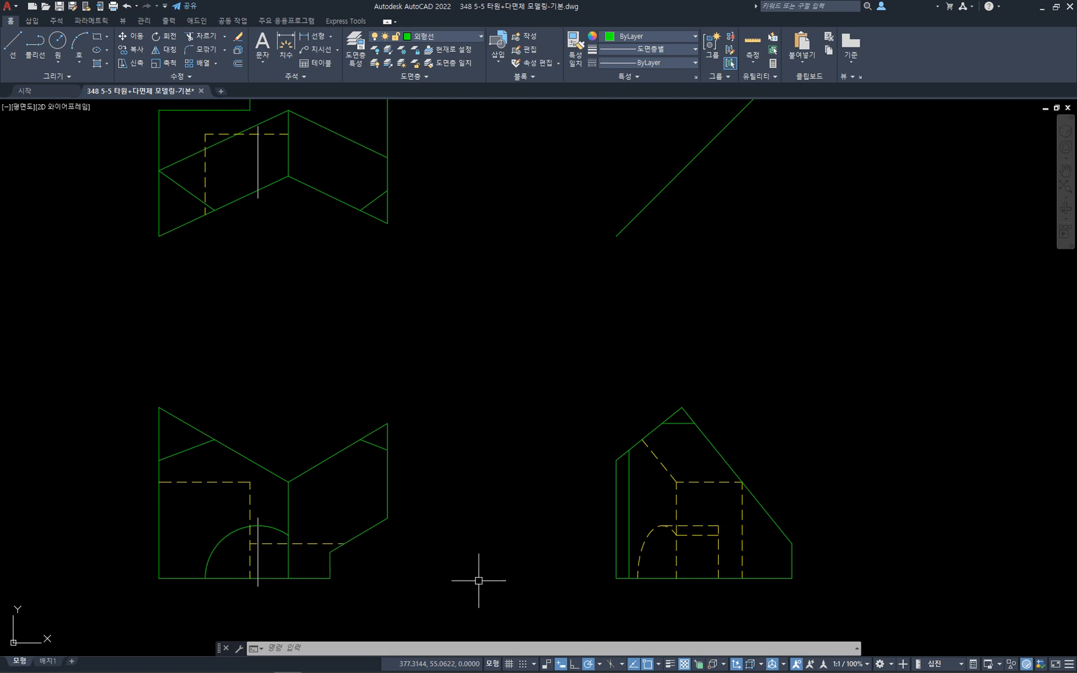
- Undo all the trims at the front view's lower right corner, back to the two untrimmed offset lines
key("ctrl+z")
key("ctrl+z")
key("ctrl+z")
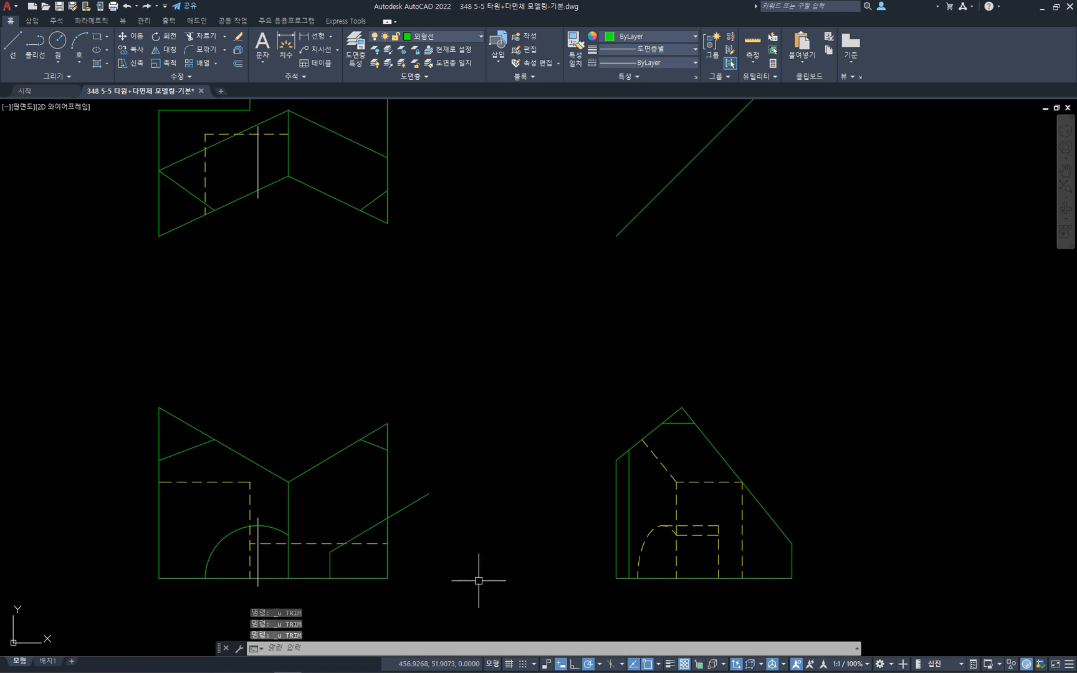
key("ctrl+z")
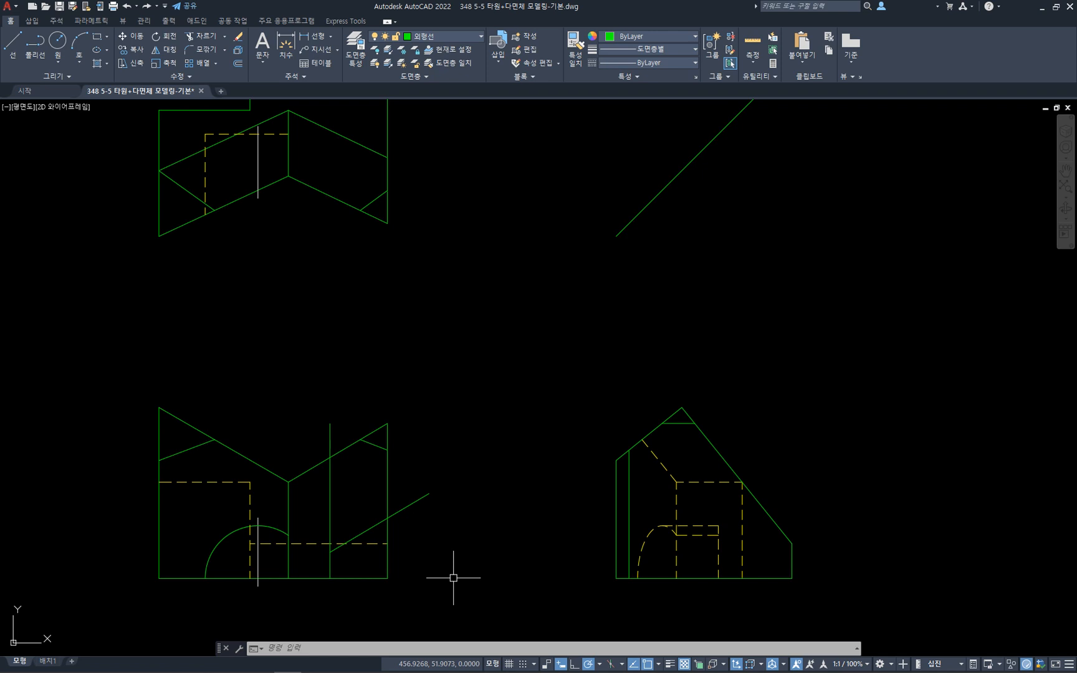
- Join the offset slanted line and the lower part of the offset vertical line into a sharp corner with a zero-radius Fillet
scroll(329, 551, "up", 10)
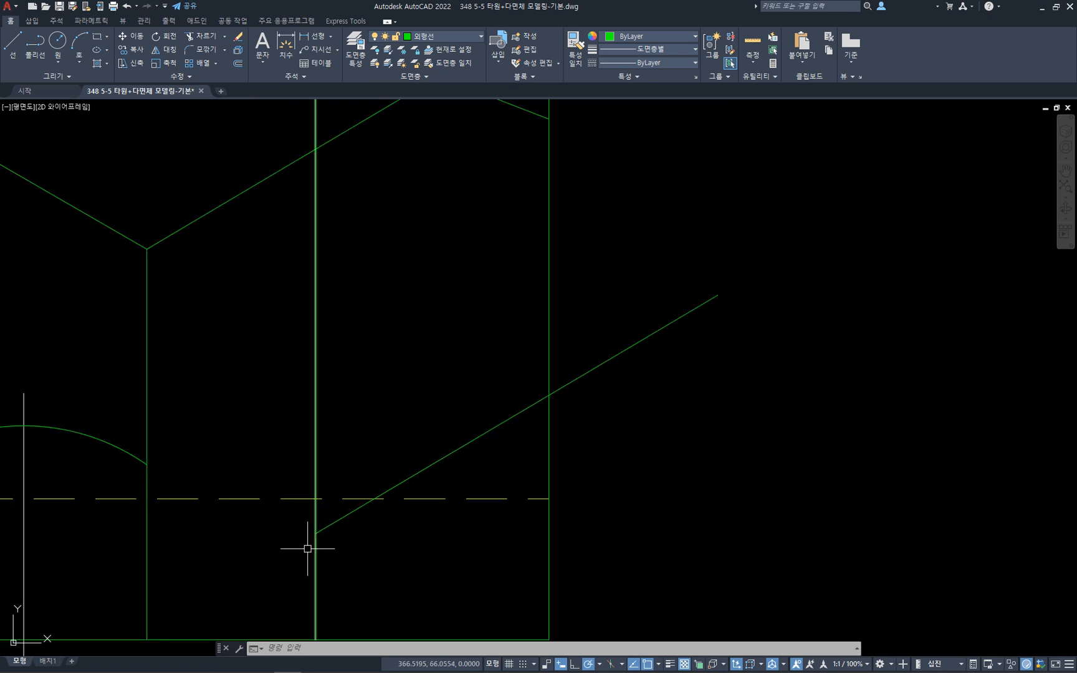
scroll(318, 514, "up", 10)
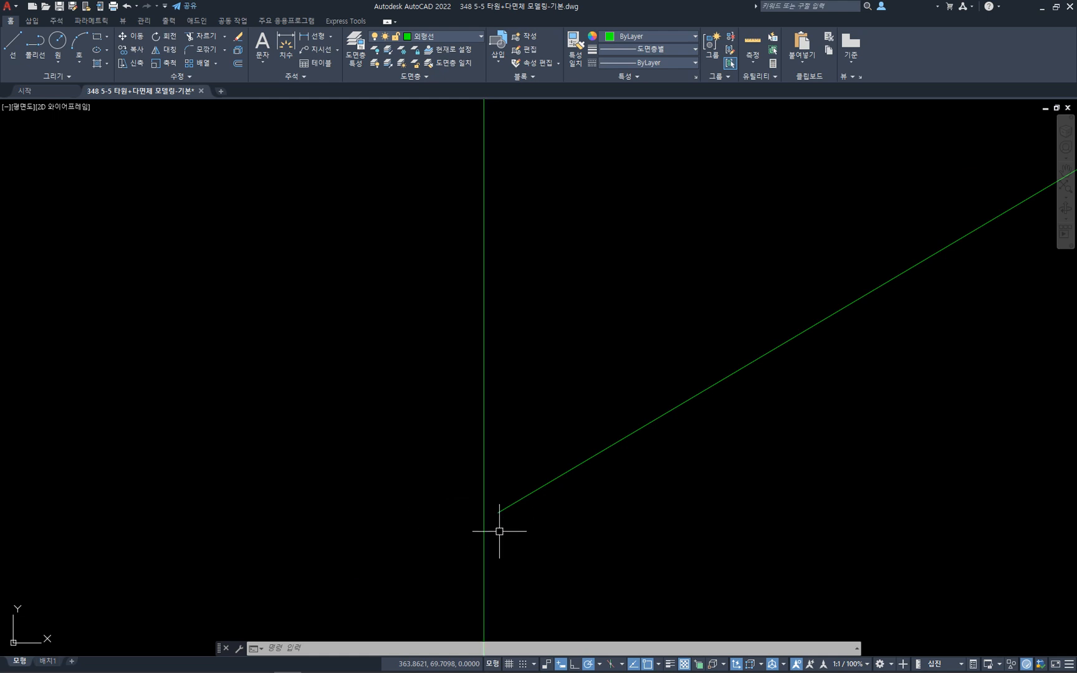
scroll(500, 528, "down", 5)
scroll(500, 528, "down", 8)
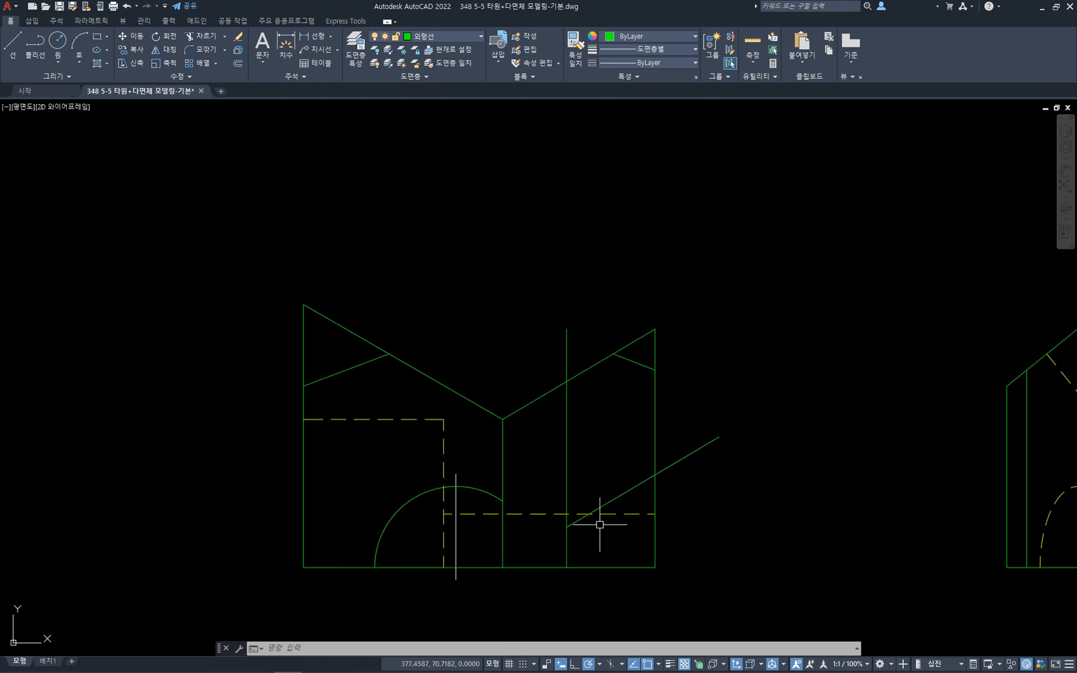
mouse_move(672, 544)
middle_mouse_down()
mouse_move(553, 522)
mouse_move(514, 544)
mouse_move(676, 493)
mouse_move(700, 459)
middle_mouse_up()
scroll(634, 484, "up", 2)
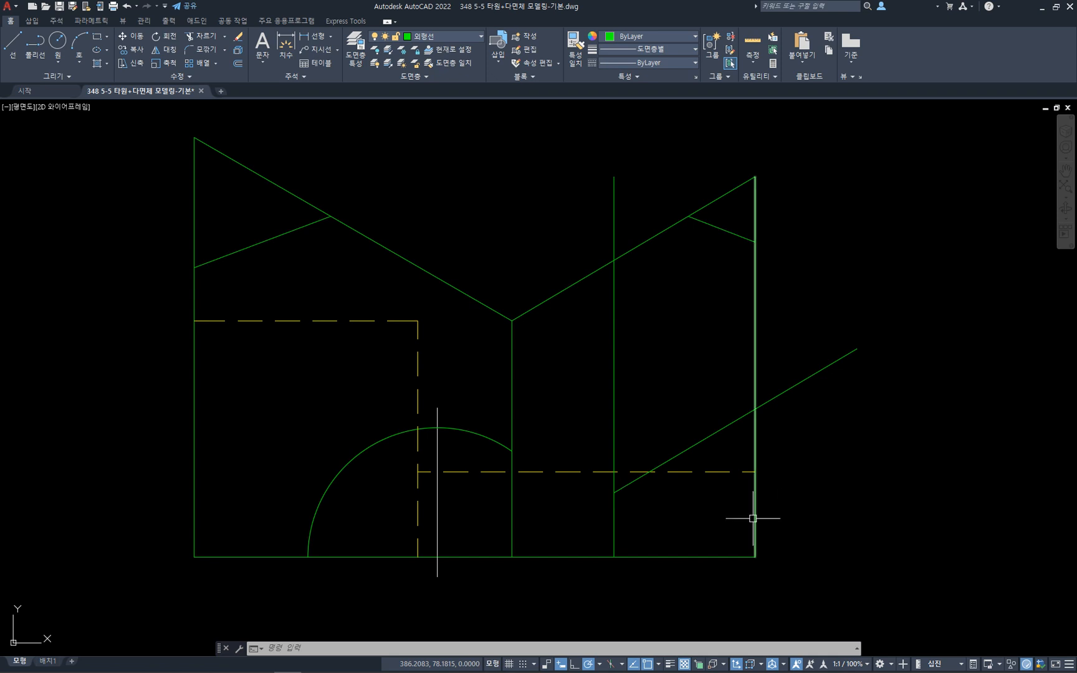
type("f")
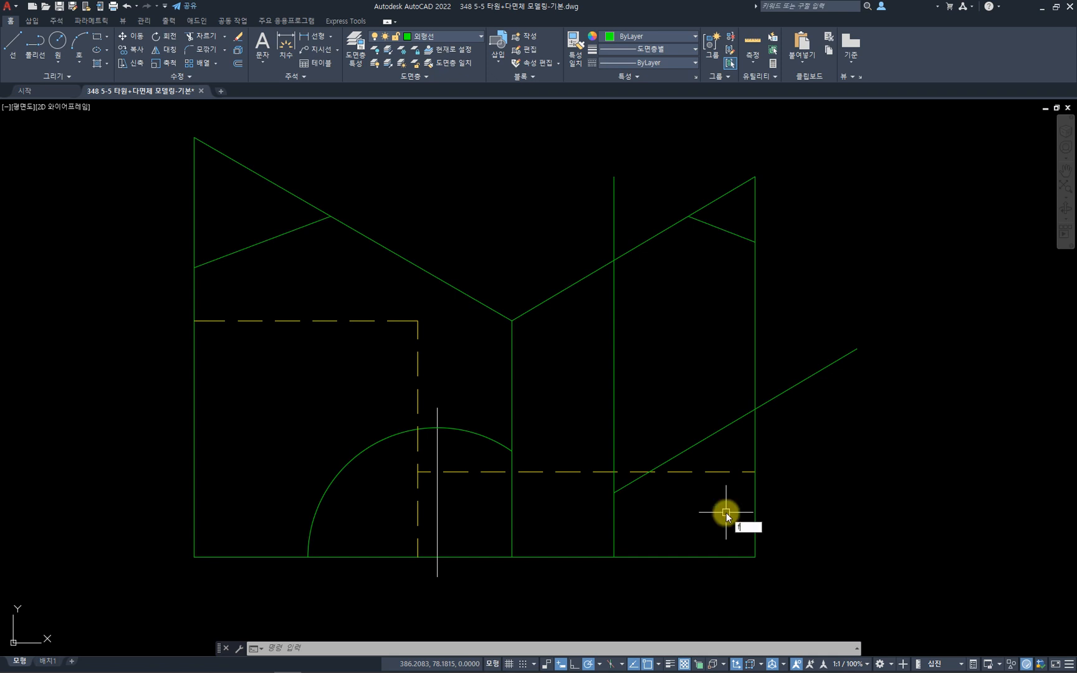
key("Return")
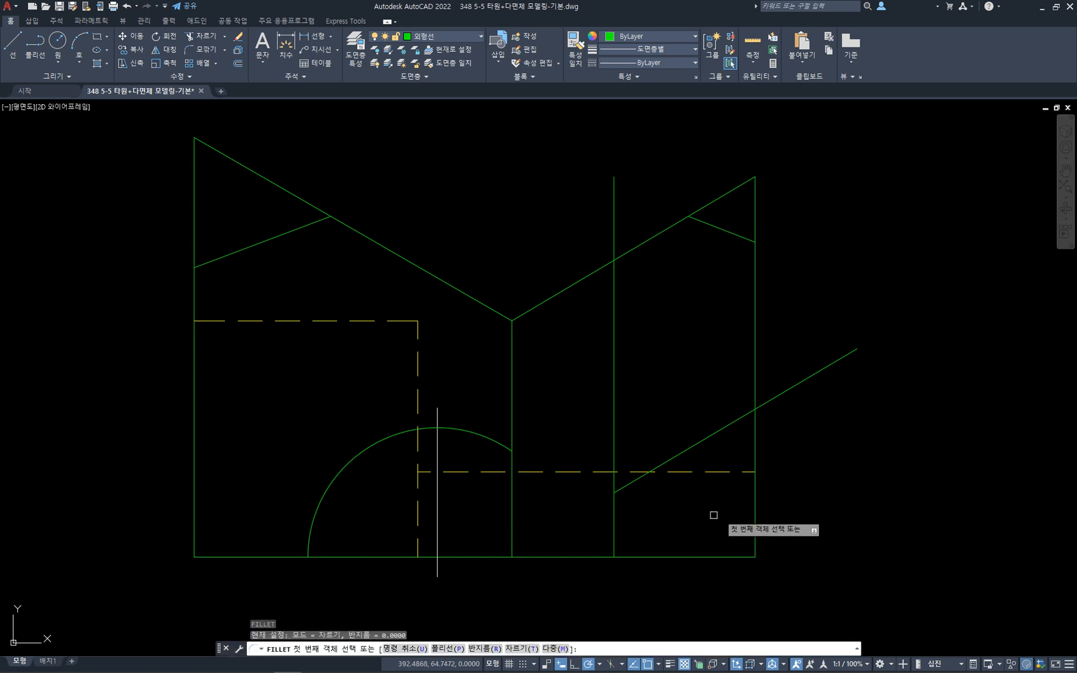
left_click(645, 474)
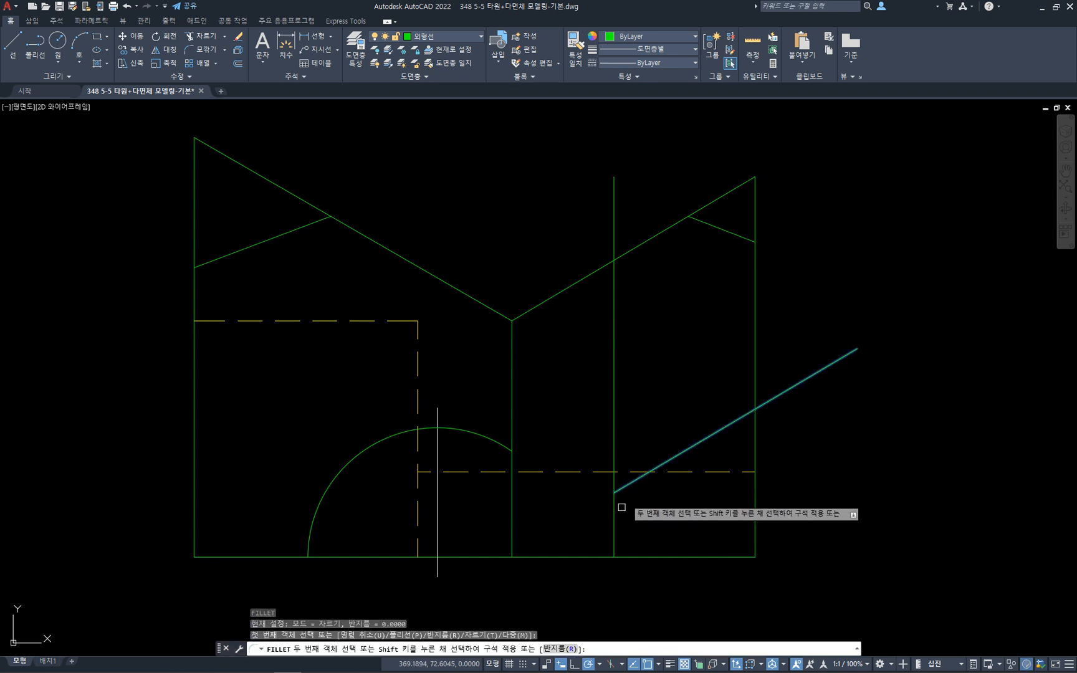
key("Escape")
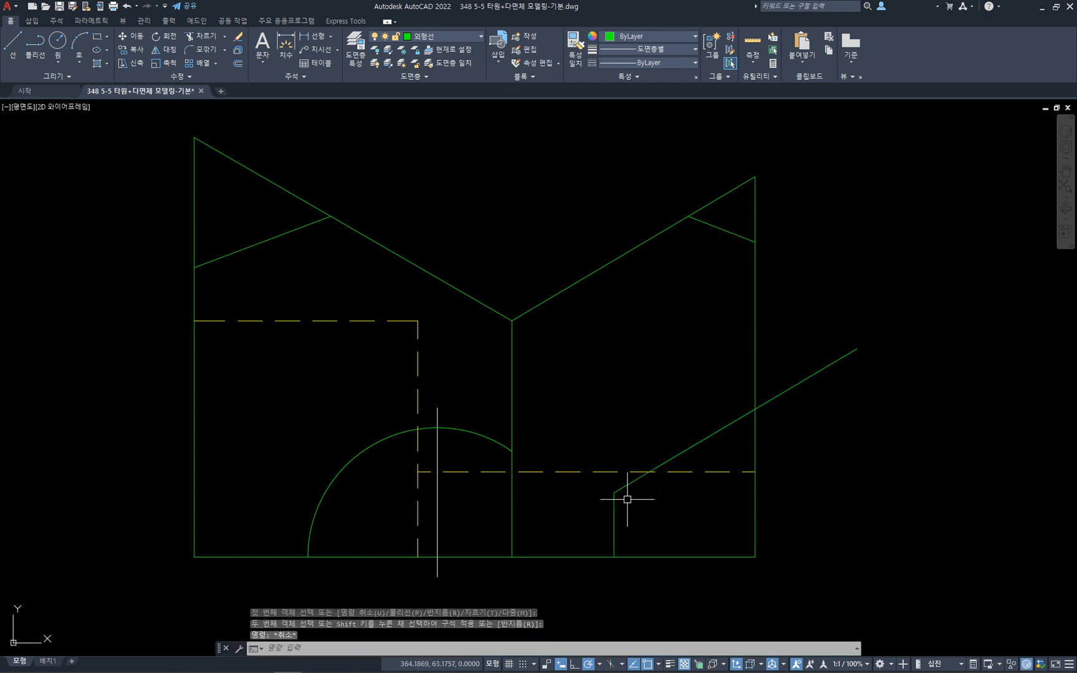
scroll(613, 495, "up", 6)
scroll(589, 402, "down", 3)
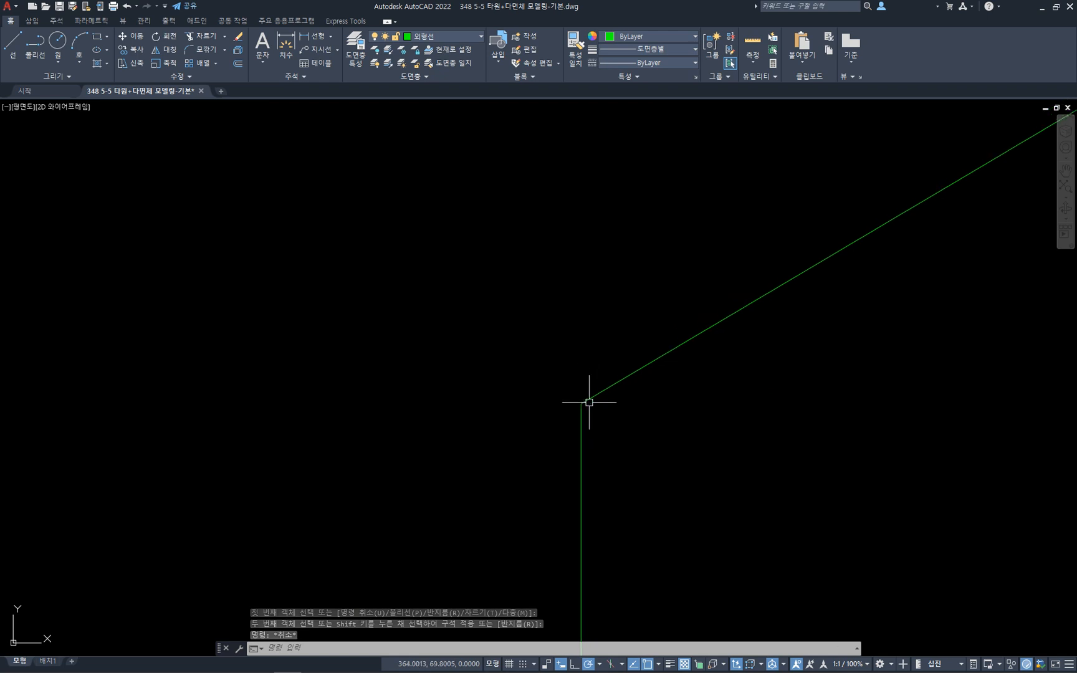
- Undo the last Fillet between the offset slanted line and the offset vertical line
scroll(661, 421, "down", 4)
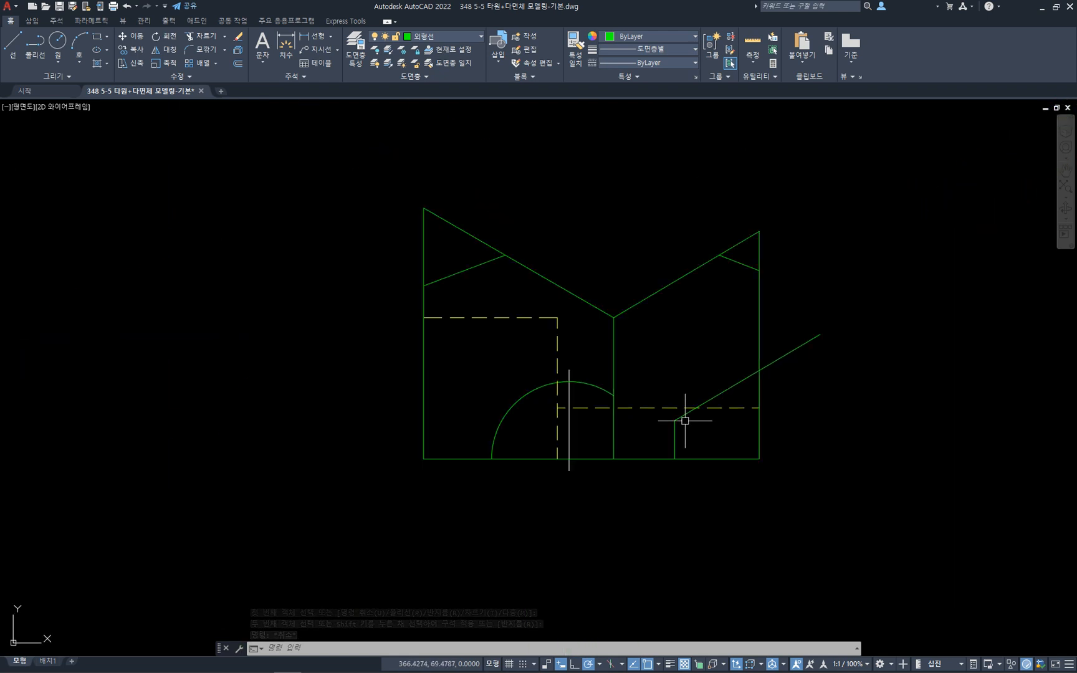
scroll(685, 424, "up", 2)
middle_click_drag(690, 430, 679, 499)
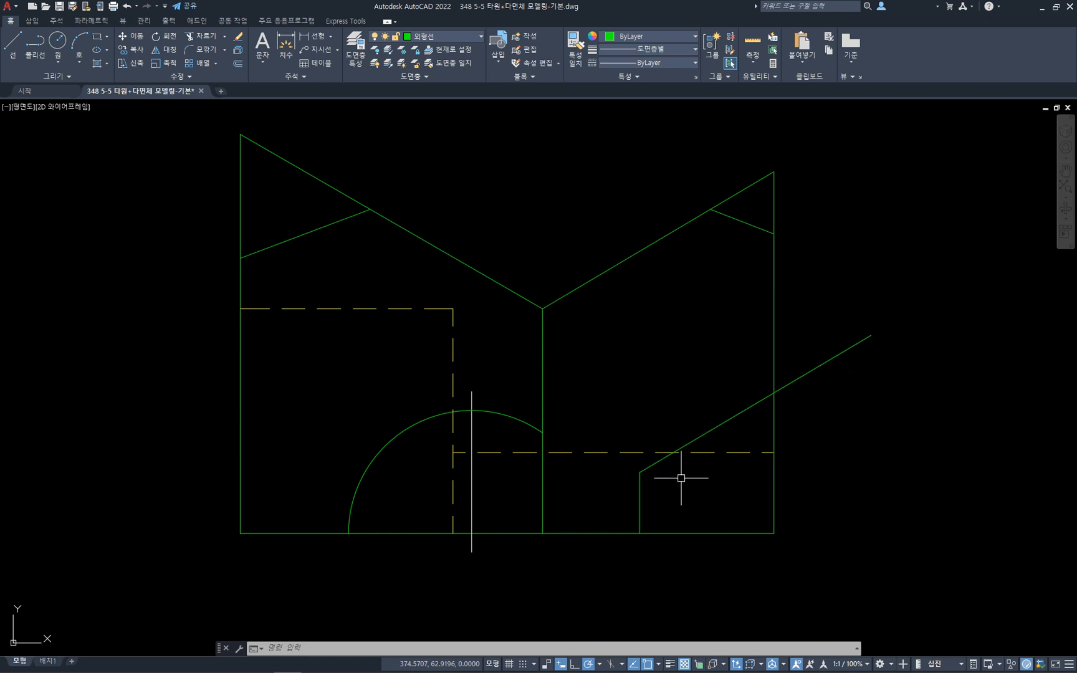
key("ctrl+z")
key("ctrl+z")
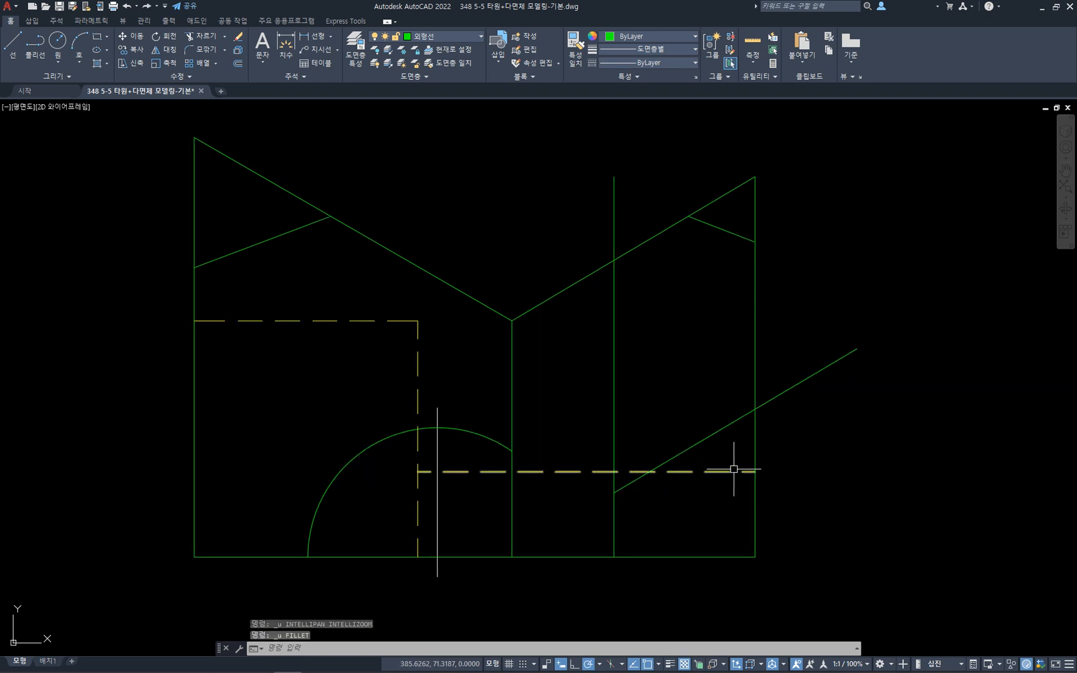
- Join the offset slanted line to the offset vertical line and right edge, and the vertical line to the bottom edge, with zero-radius multiple Fillet
type("f")
key("Return")
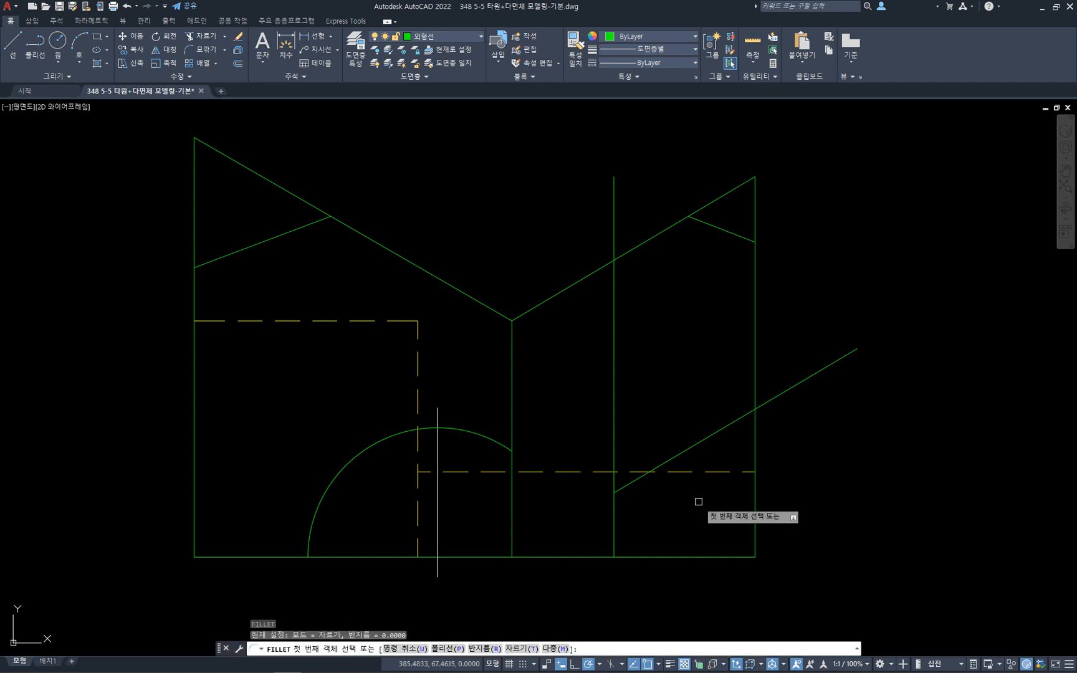
type("m")
key("Return")
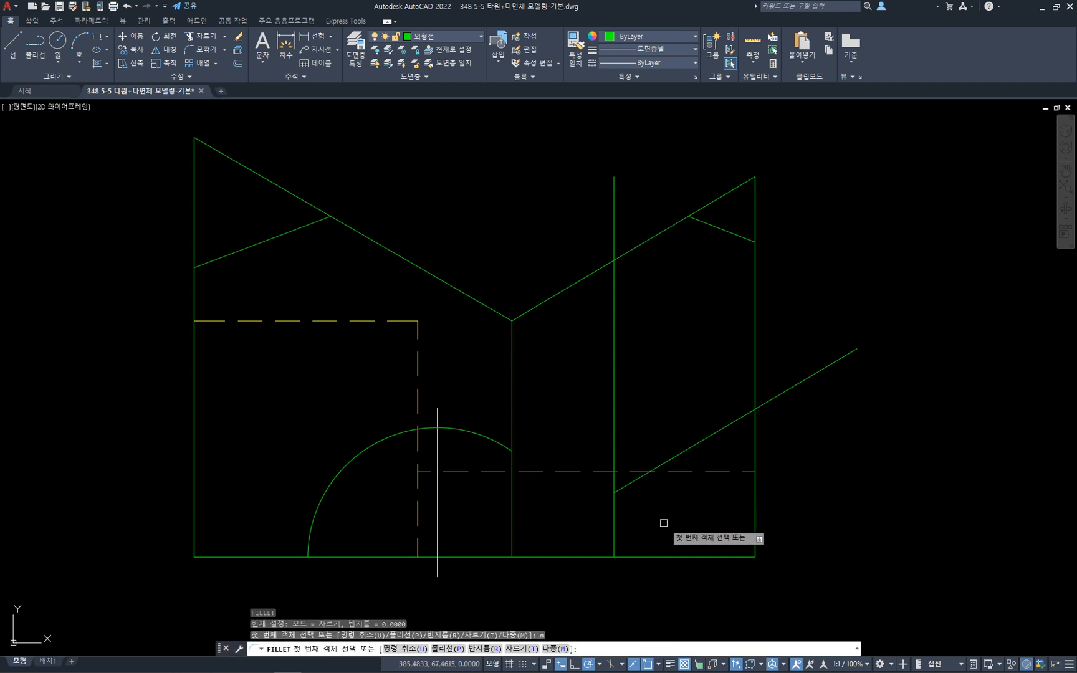
left_click(632, 483)
left_click(615, 508)
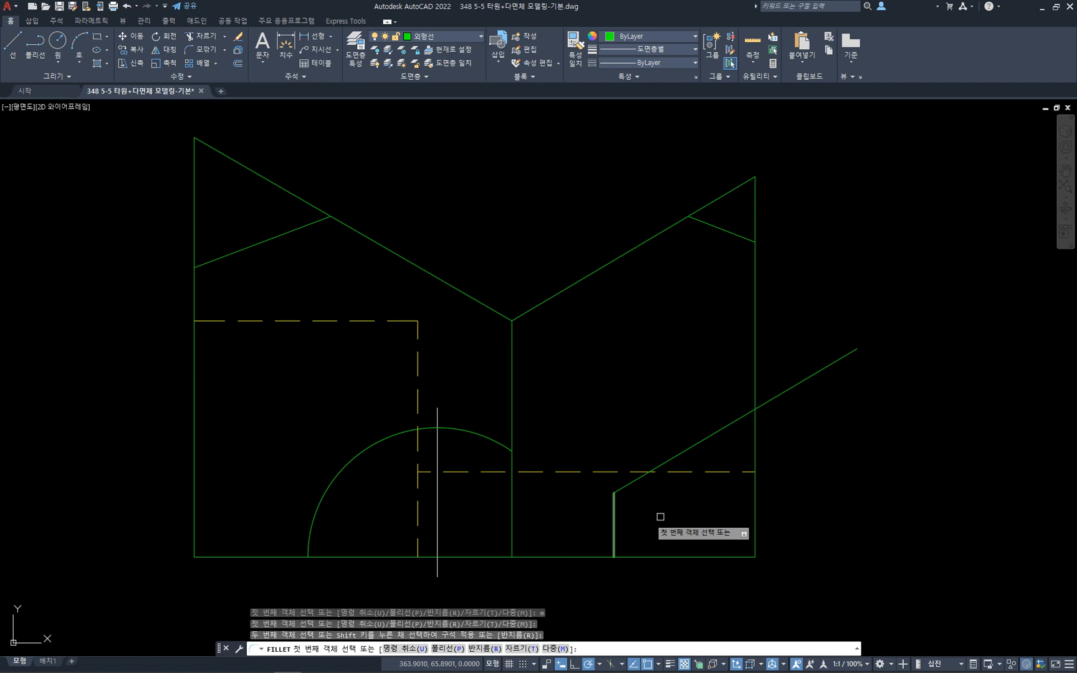
left_click(738, 417)
left_click(755, 381)
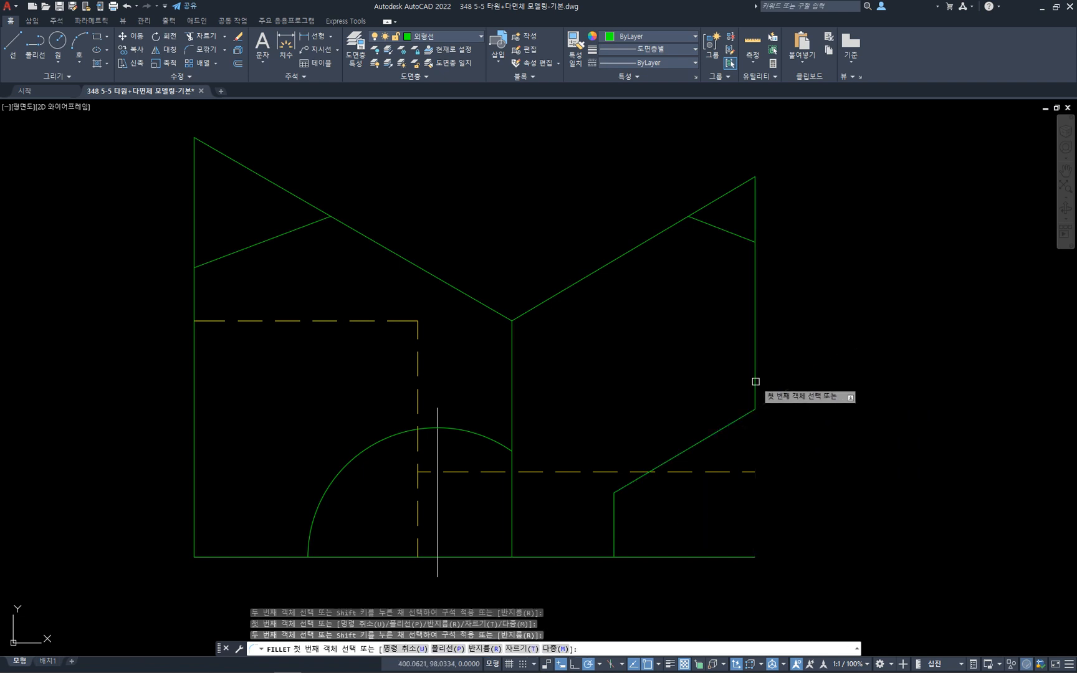
left_click(613, 542)
left_click(601, 557)
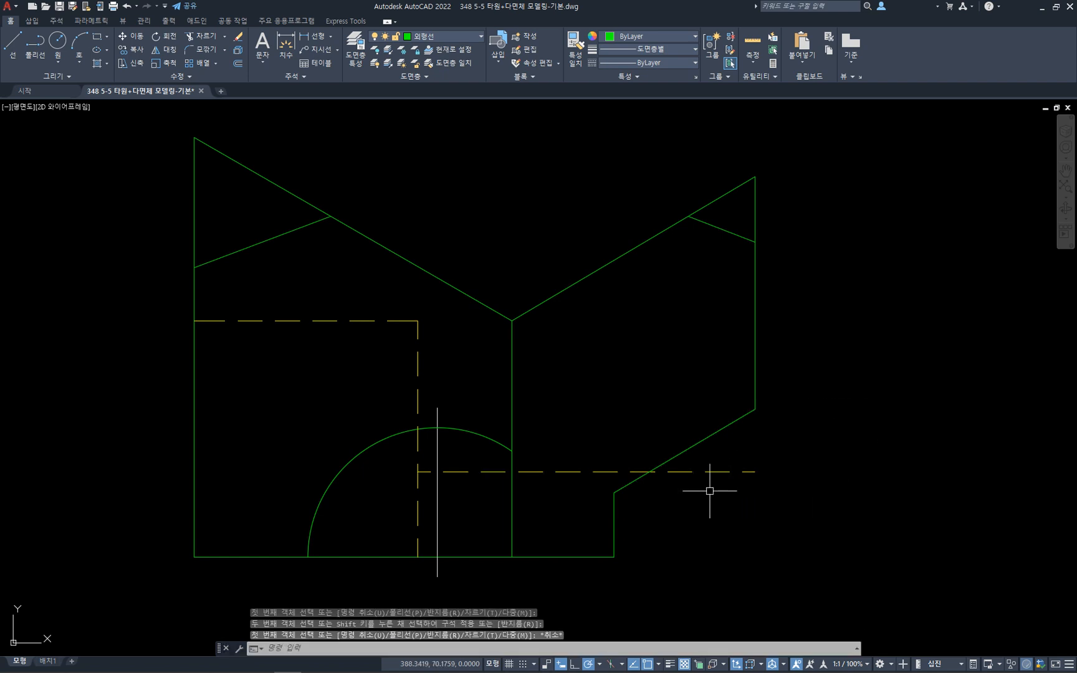
key("Escape")
- Trim the front view's horizontal hidden line where it extends beyond the slanted cutout edge
type("tr")
key("Return")
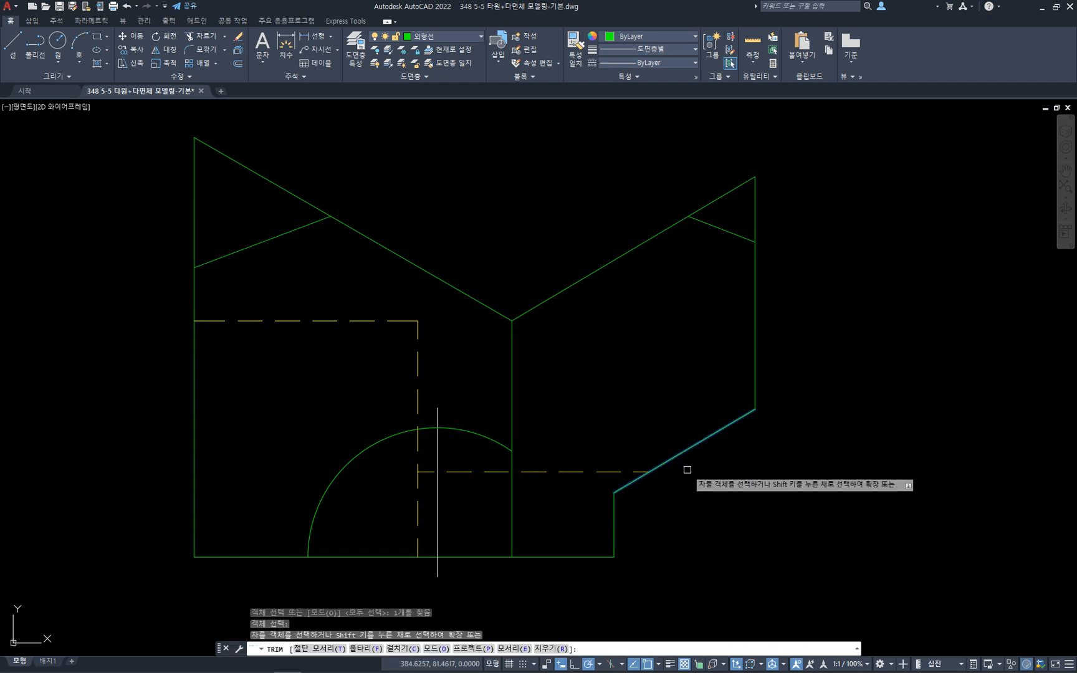
key("Escape")
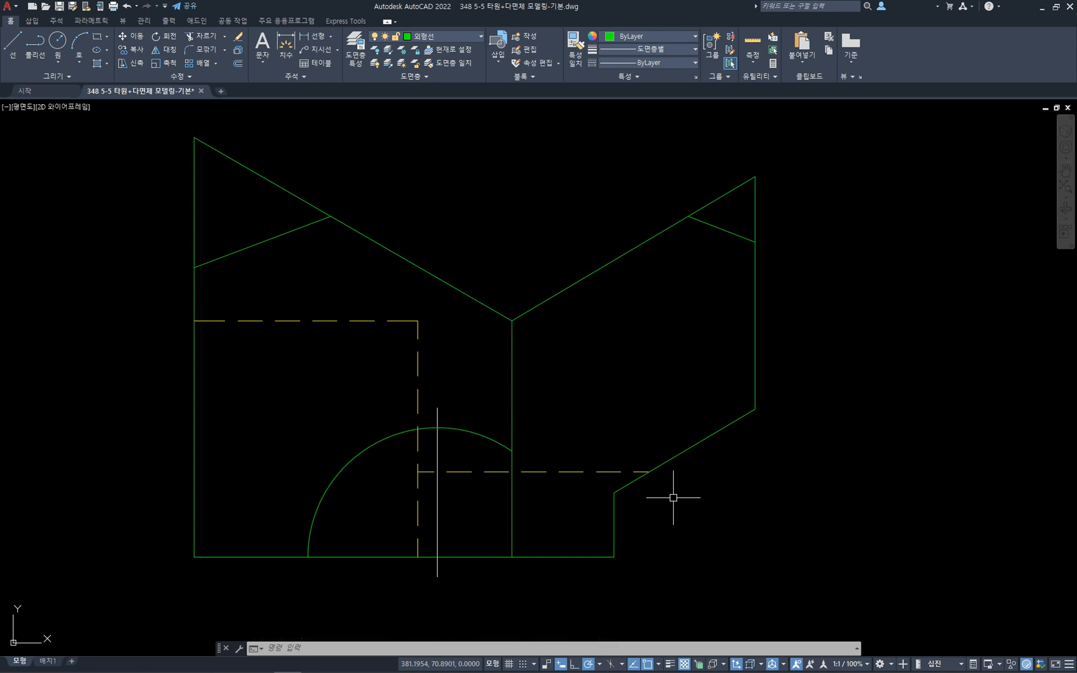
- Undo the hidden-line trim and the multiple corner Fillet in the front view
key("ctrl+z")
key("ctrl+z")
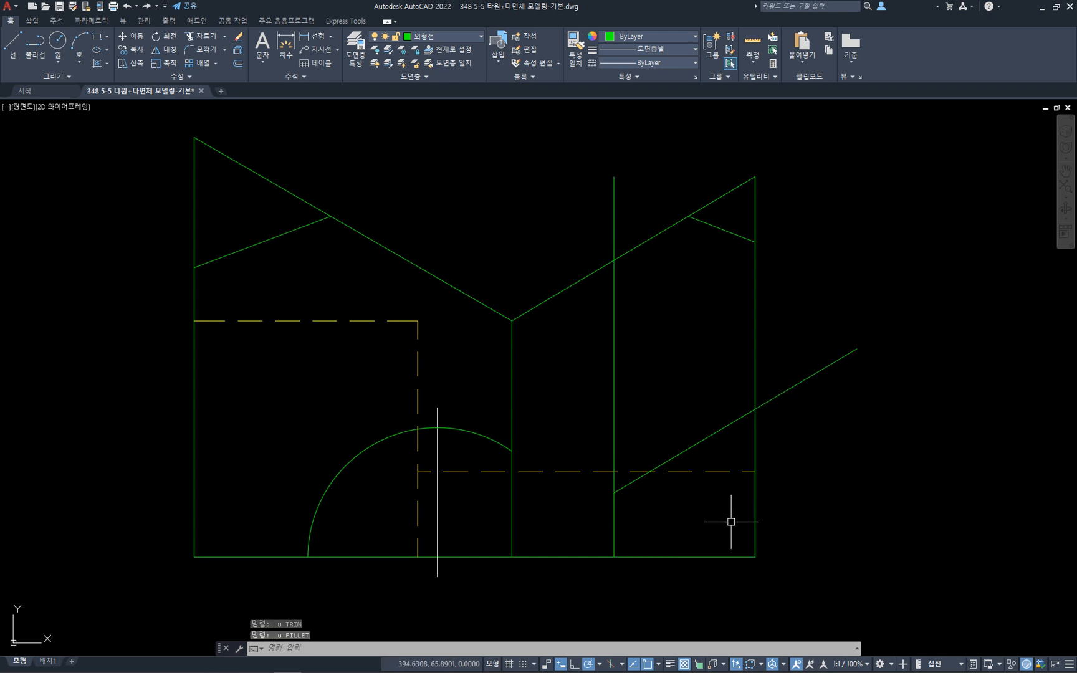
- Close the front view's cutout with sharp corners between the slanted, vertical, bottom and right edges, using Fillet in Multiple mode with zero radius
type("f")
key("Return")
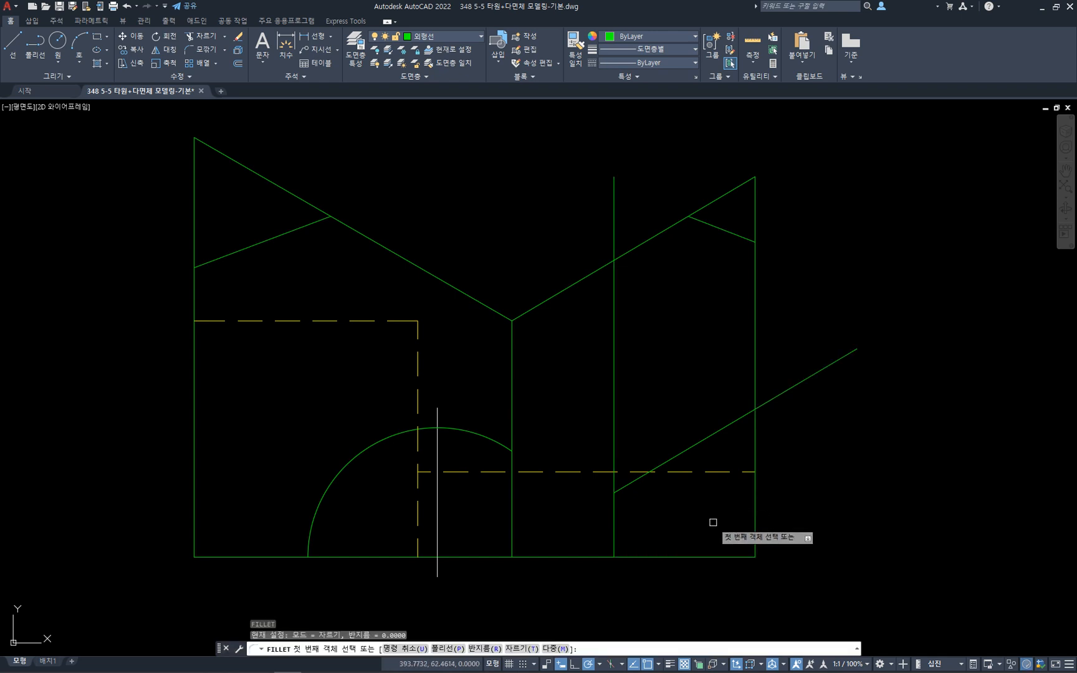
type("m")
key("Return")
left_click(619, 489)
left_click(614, 502)
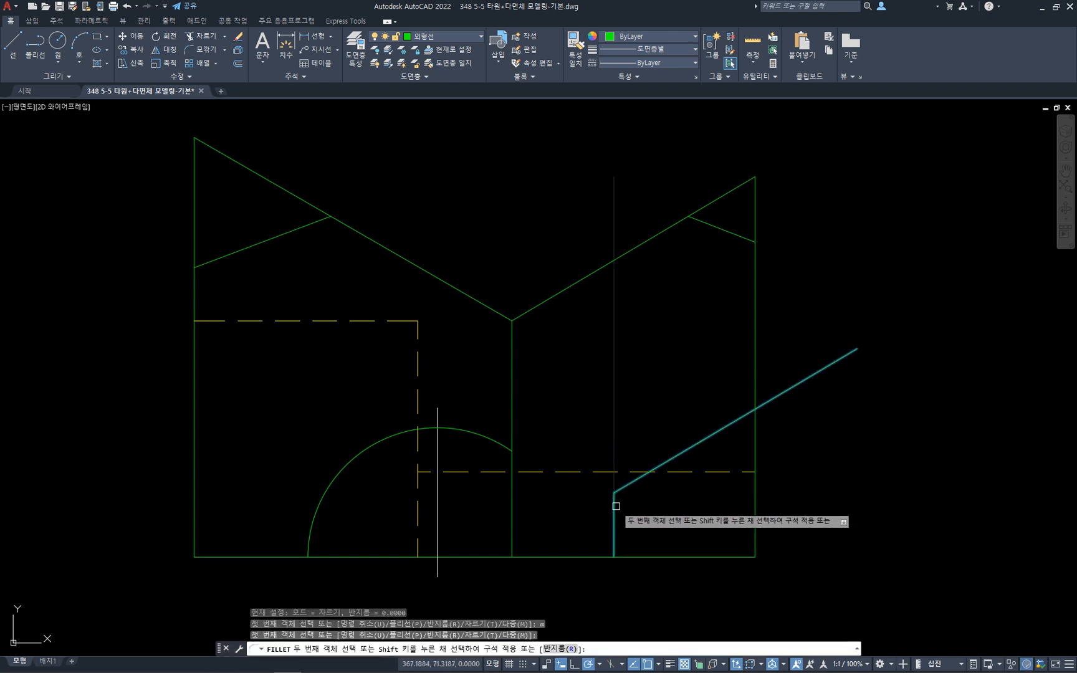
left_click(614, 546)
left_click(601, 556)
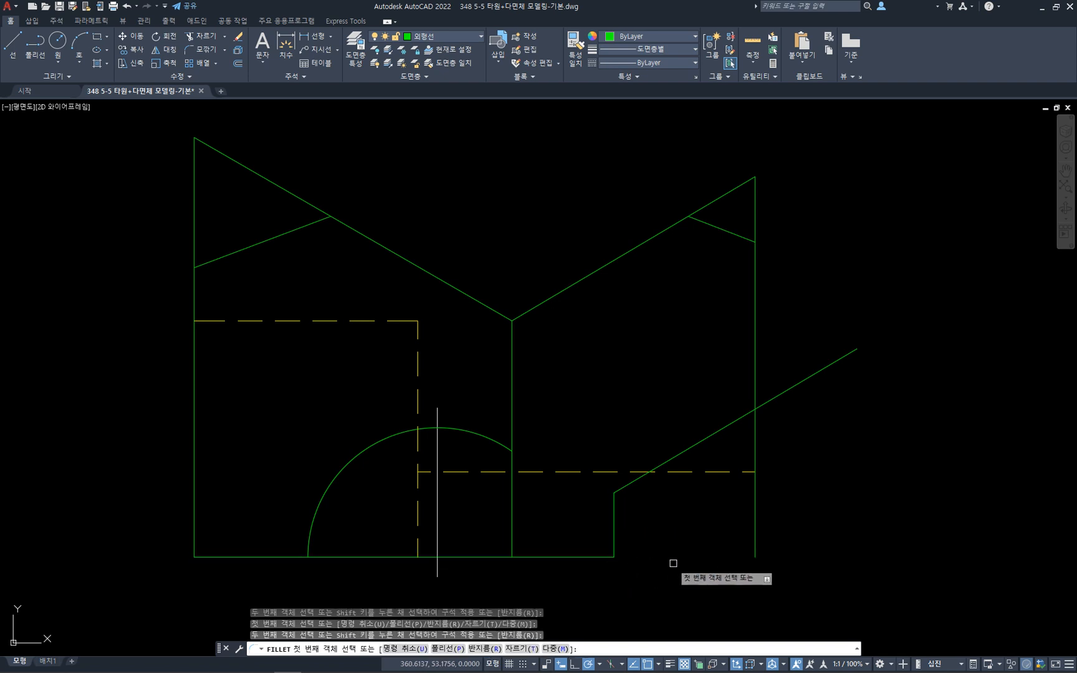
left_click(639, 478)
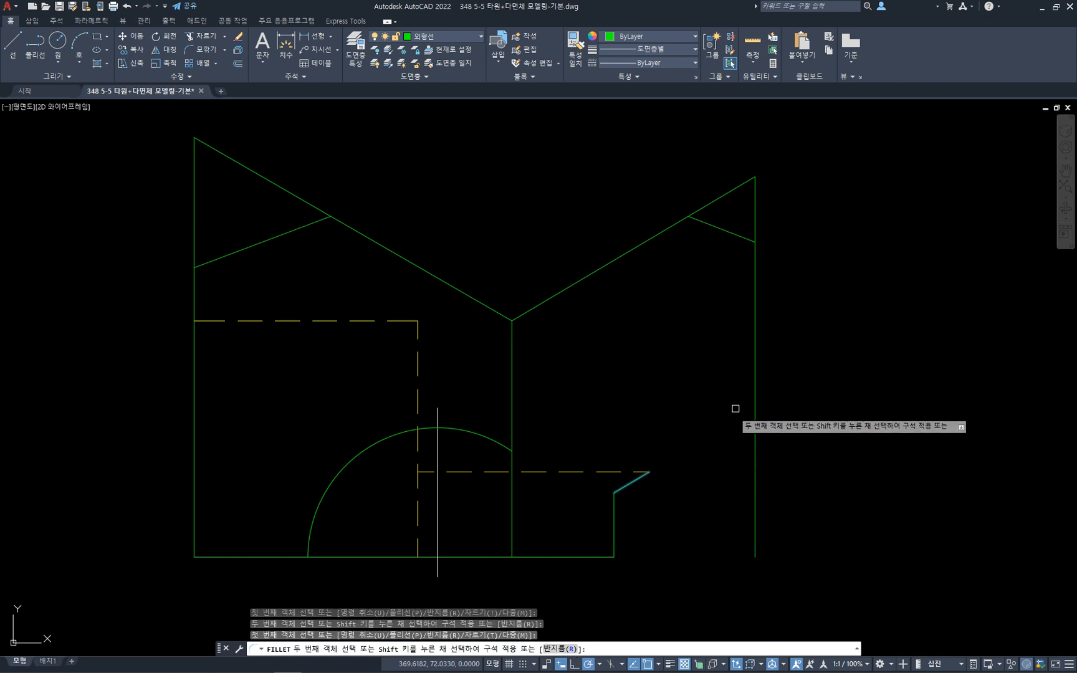
left_click(755, 374)
key("Escape")
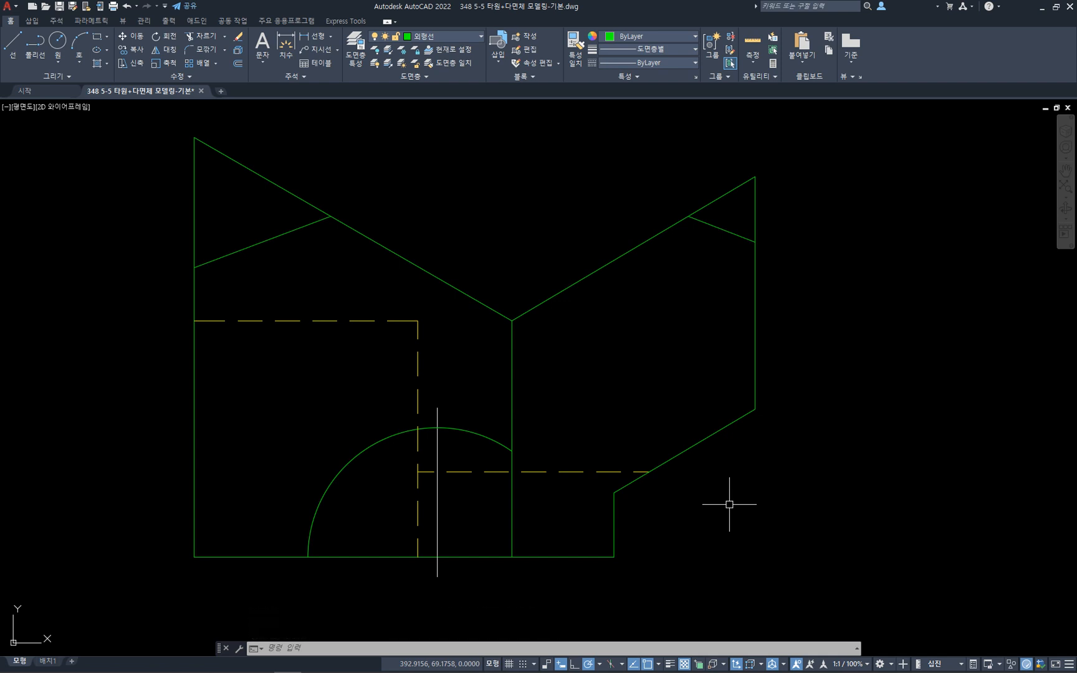
- Examine the top, front and side views to compare the new front-view cutout with the side view
scroll(792, 454, "down", 5)
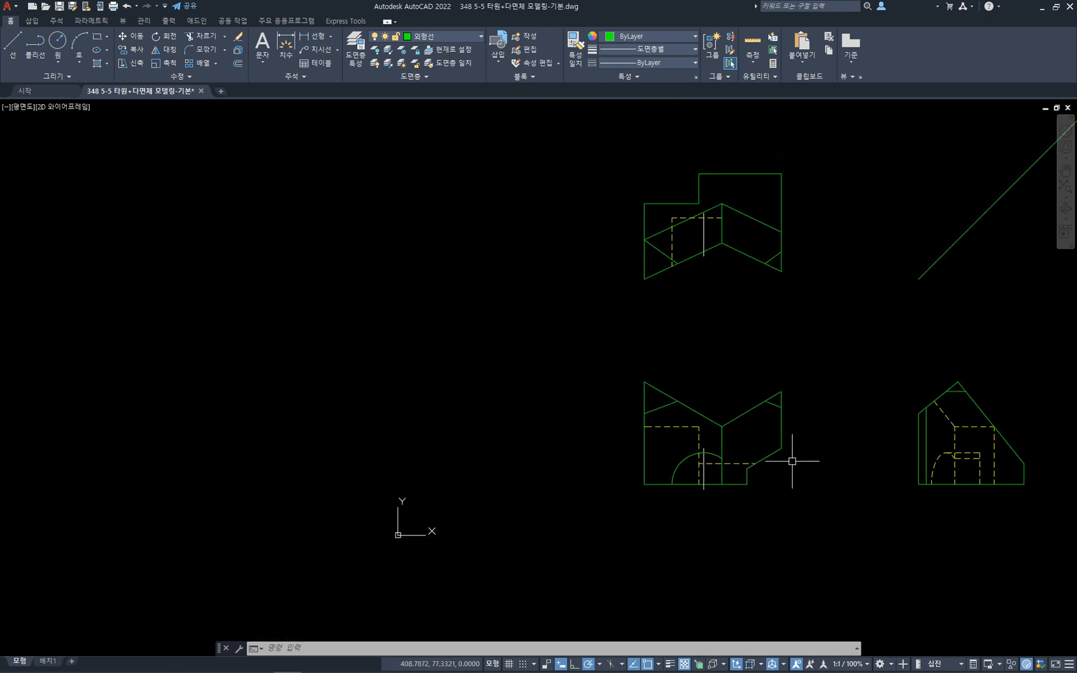
scroll(851, 429, "up", 2)
scroll(863, 420, "down", 2)
middle_click_drag(863, 420, 682, 491)
scroll(724, 459, "up", 2)
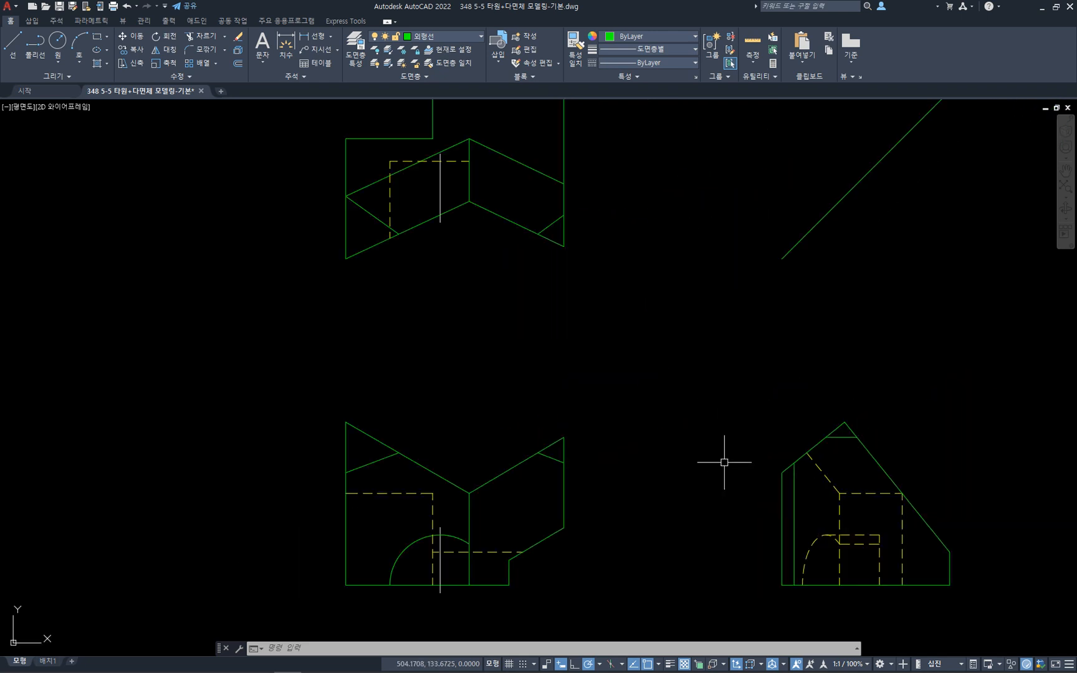
scroll(723, 460, "down", 2)
middle_click_drag(737, 451, 669, 464)
scroll(704, 456, "up", 2)
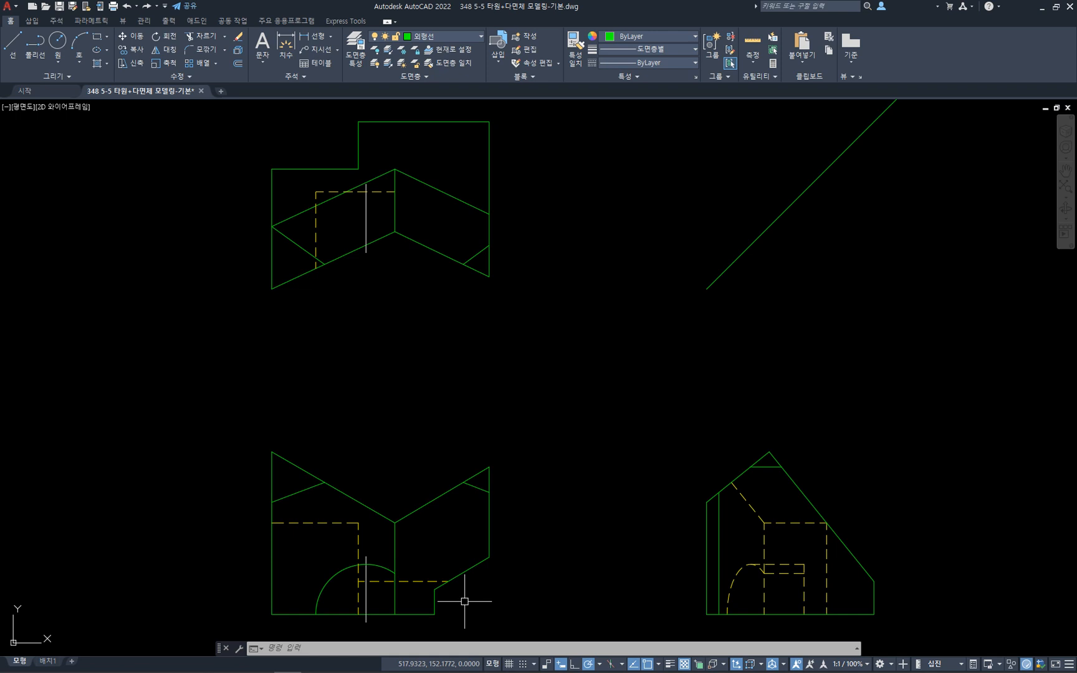
scroll(511, 601, "down", 1)
scroll(511, 601, "up", 1)
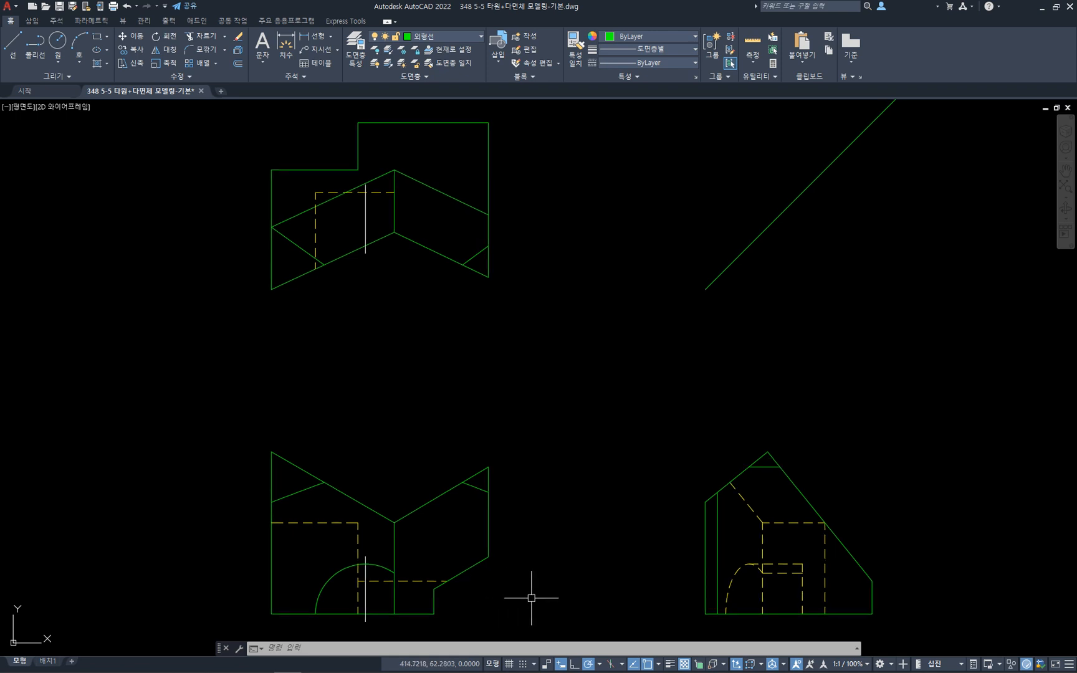
middle_click_drag(548, 589, 539, 512)
scroll(539, 512, "up", 2)
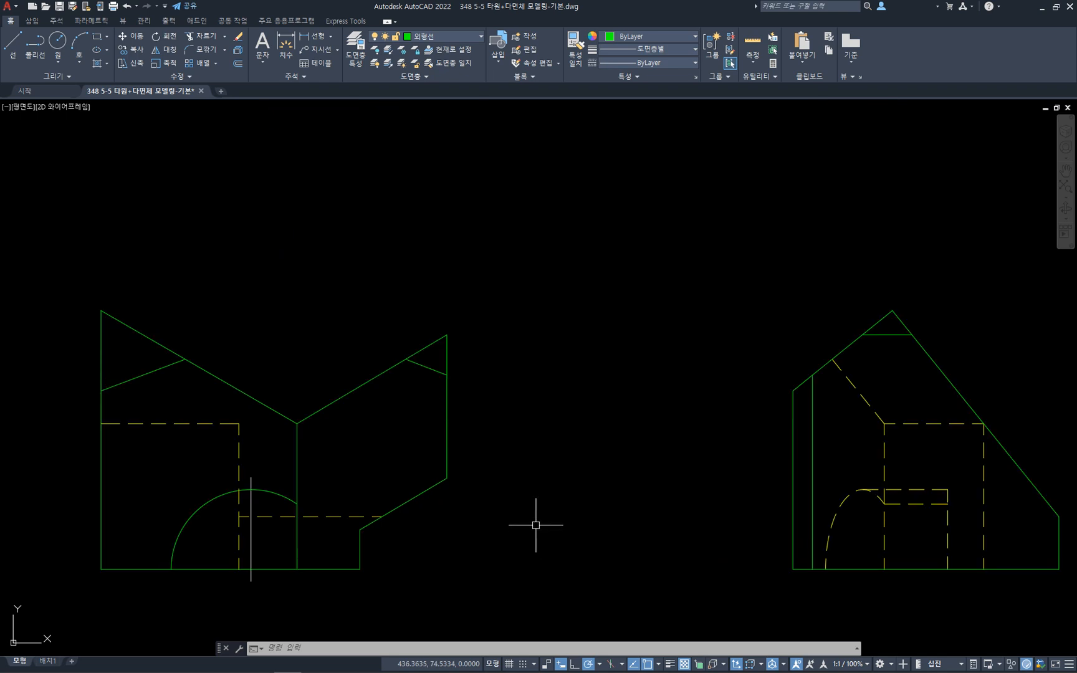
left_click(538, 531)
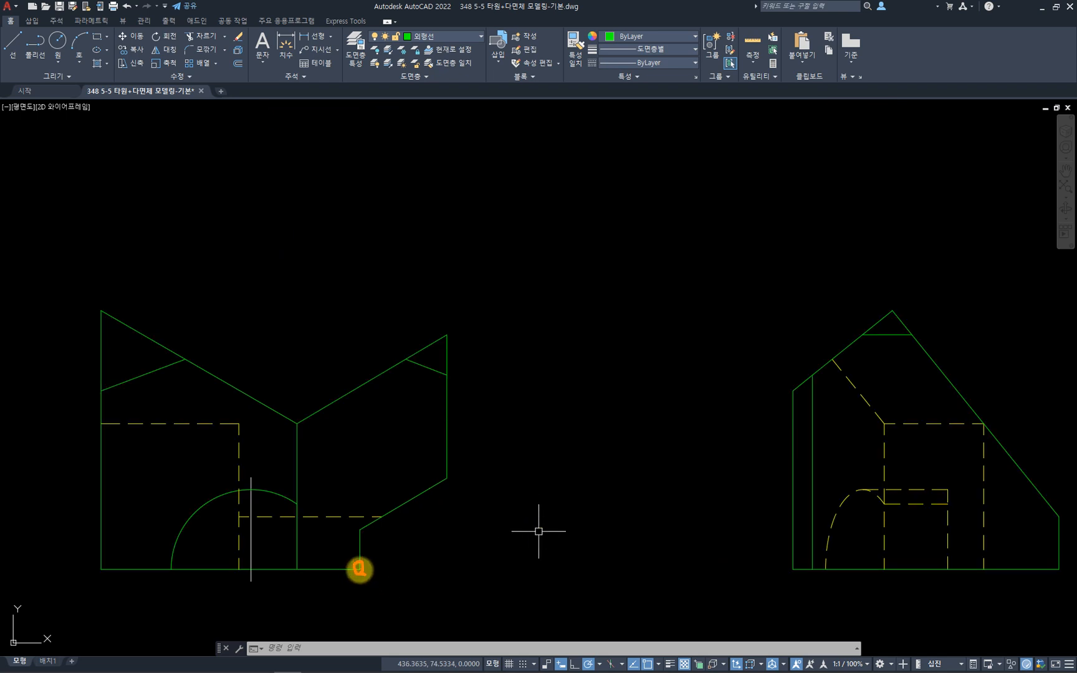
mouse_move(361, 537)
left_mouse_down()
mouse_move(356, 529)
mouse_move(362, 536)
mouse_move(378, 514)
mouse_move(384, 523)
left_mouse_up()
mouse_move(459, 484)
left_mouse_down()
mouse_move(439, 482)
mouse_move(446, 492)
left_mouse_up()
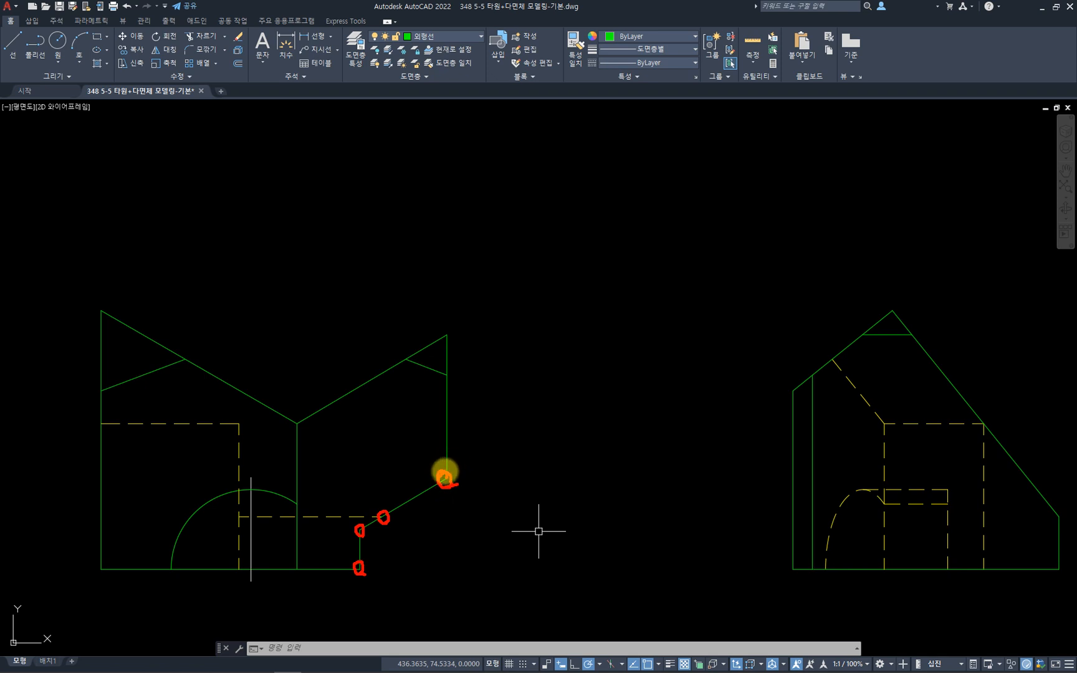
mouse_move(457, 430)
left_mouse_down()
mouse_move(445, 440)
mouse_move(445, 420)
mouse_move(449, 432)
left_mouse_up()
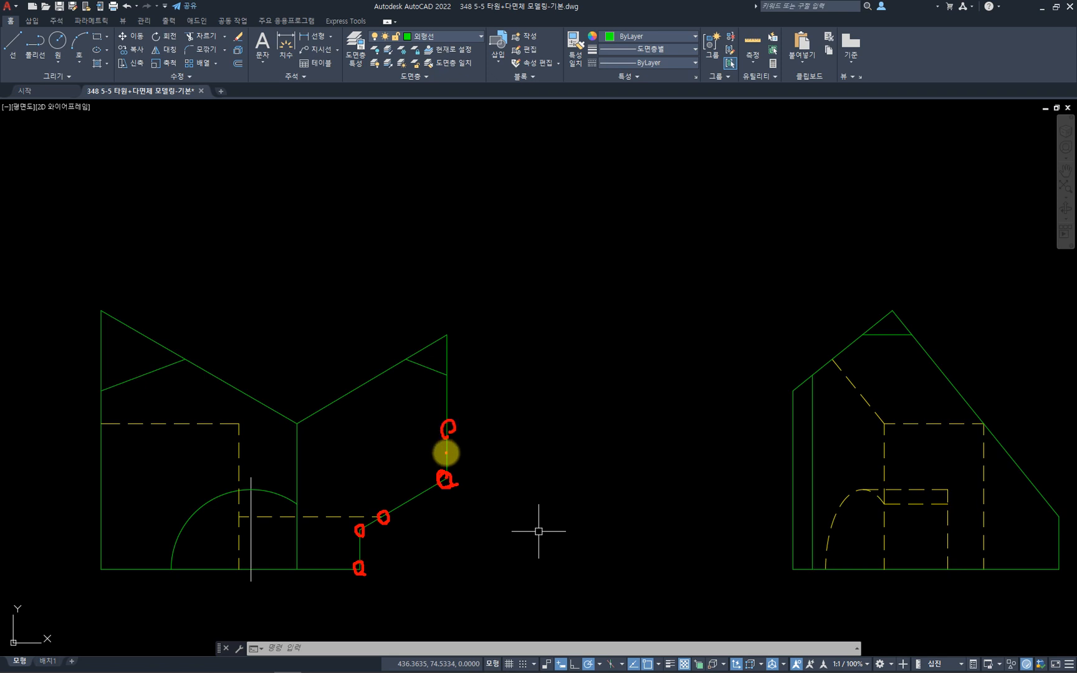
mouse_move(440, 493)
left_mouse_down()
mouse_move(443, 476)
mouse_move(1027, 480)
left_mouse_up()
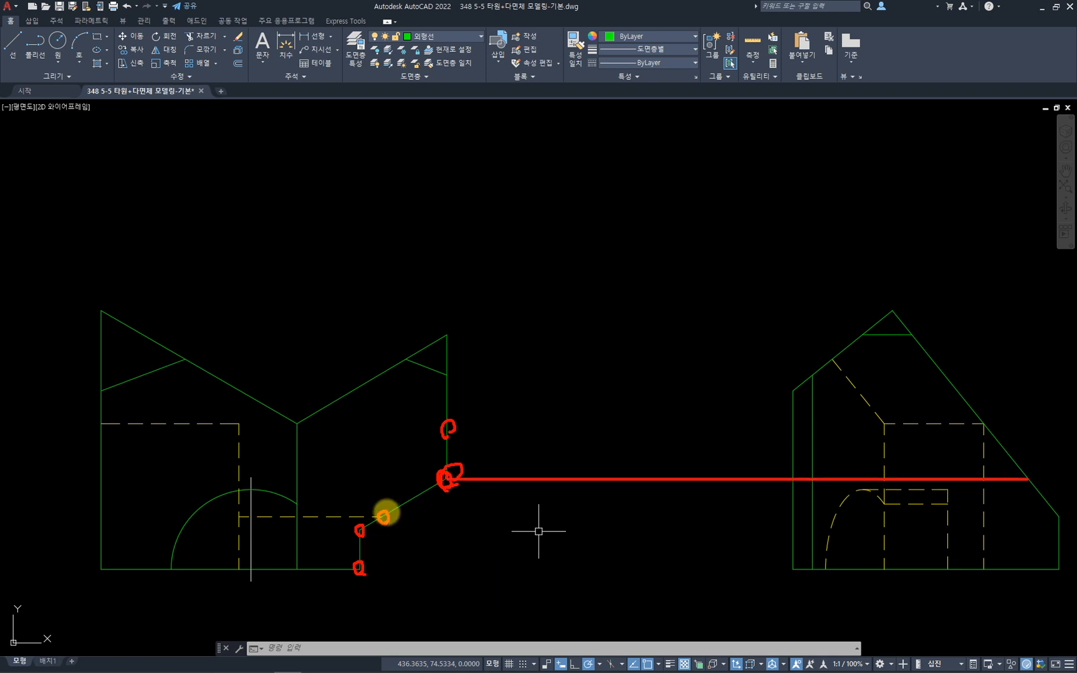
left_click_drag(385, 518, 384, 516)
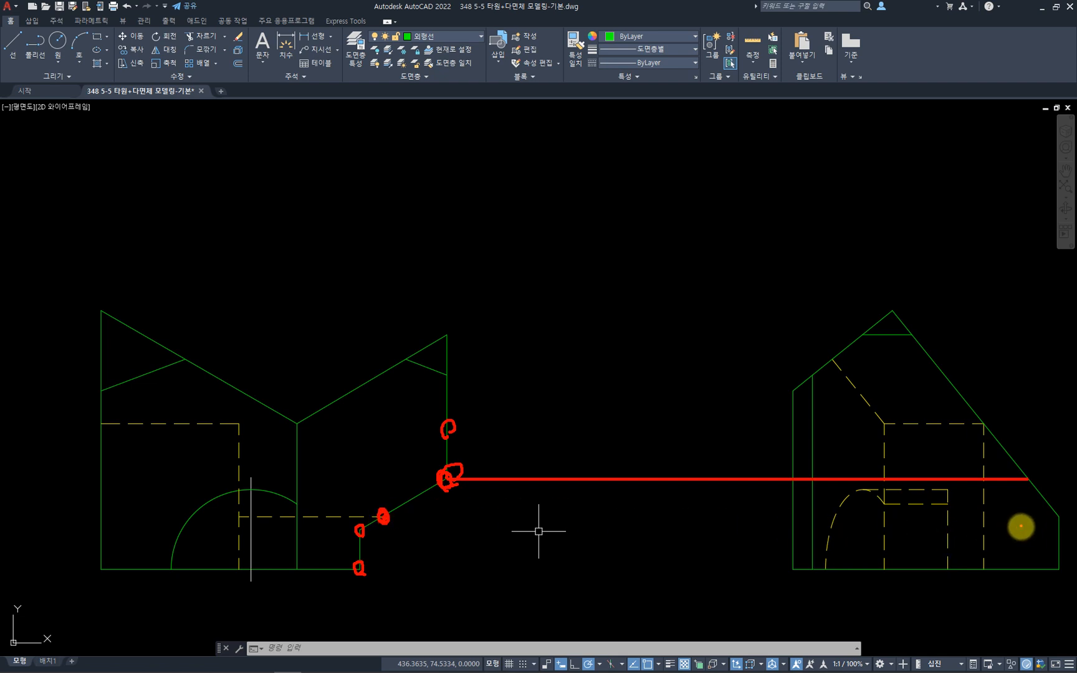
left_click_drag(1062, 522, 1060, 516)
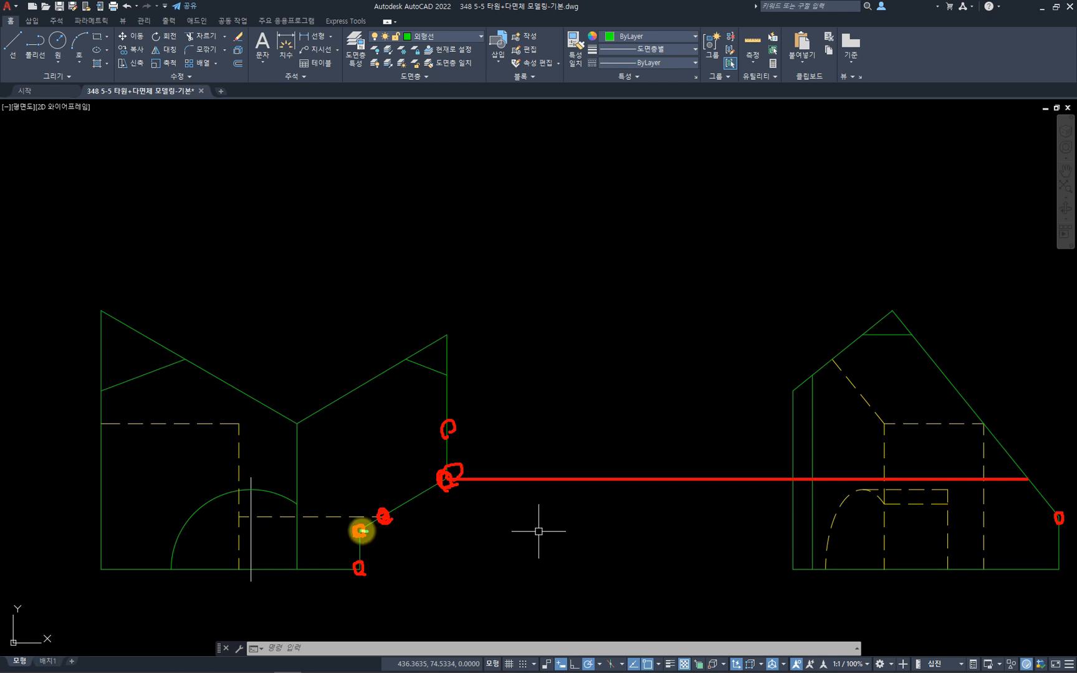
left_click_drag(360, 531, 1042, 526)
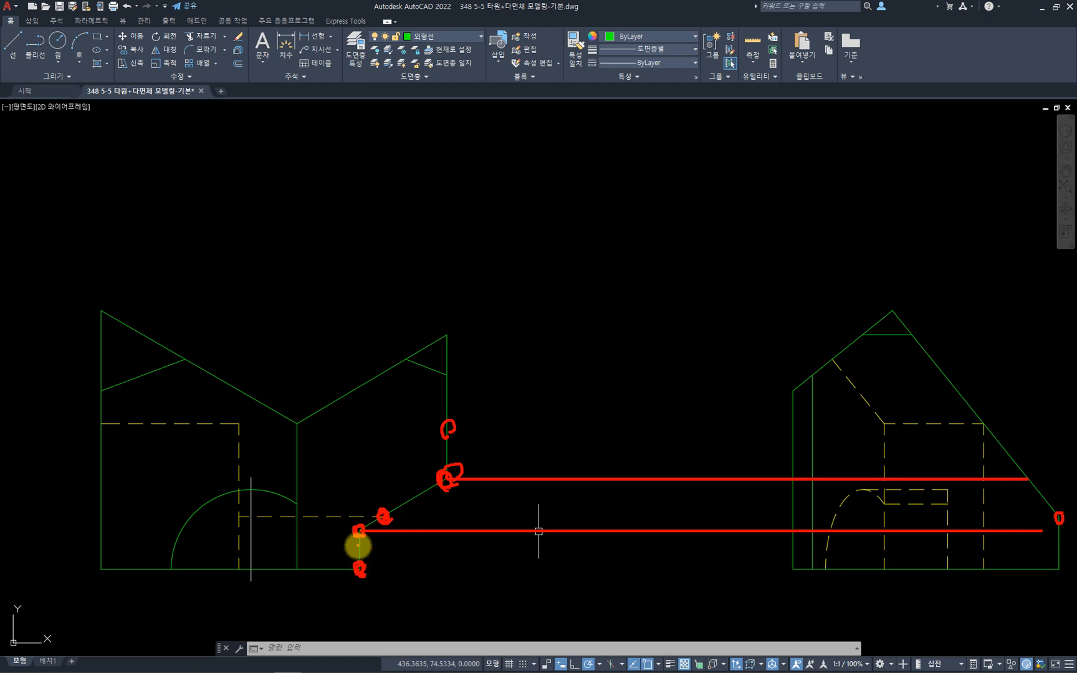
left_click_drag(868, 562, 858, 577)
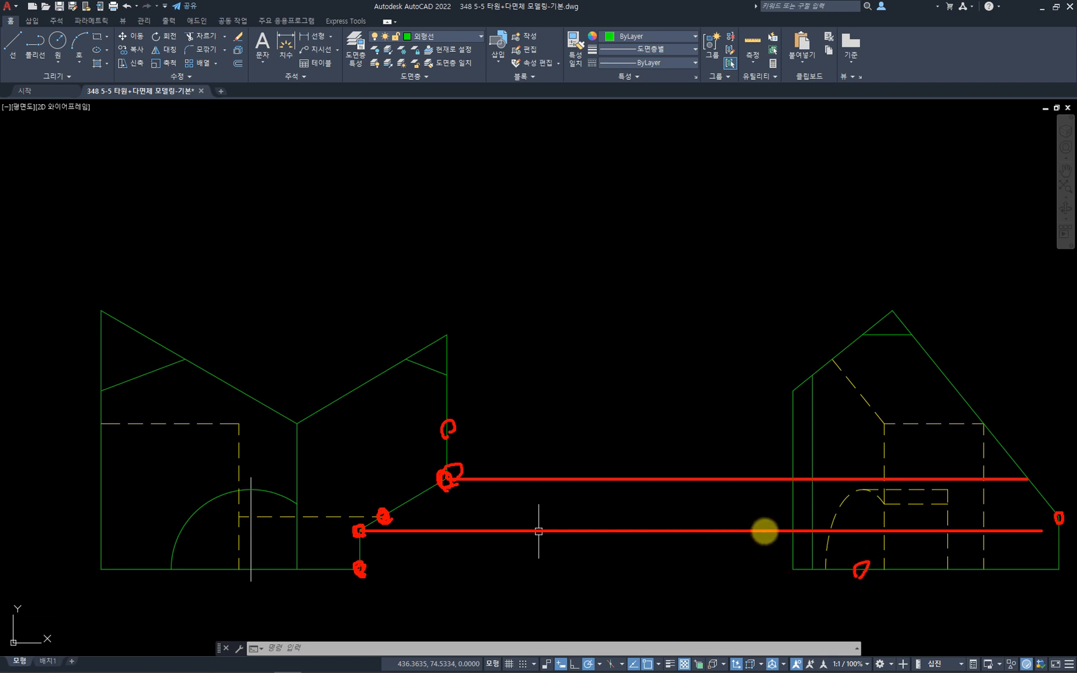
mouse_move(690, 553)
left_mouse_down()
mouse_move(666, 525)
mouse_move(662, 535)
left_mouse_up()
mouse_move(664, 484)
left_mouse_down()
mouse_move(680, 476)
mouse_move(683, 496)
left_mouse_up()
key("Escape")
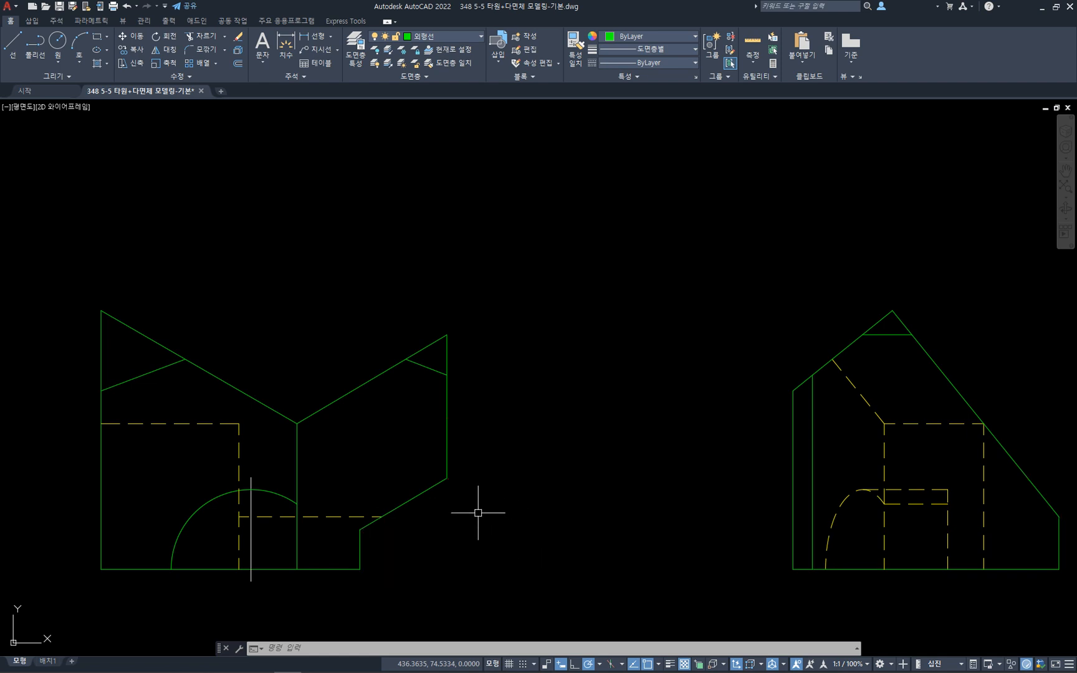
- Draw a horizontal projection line from the upper end of the front view's slanted cutout edge to the side view's sloped right edge
type("l")
key("Return")
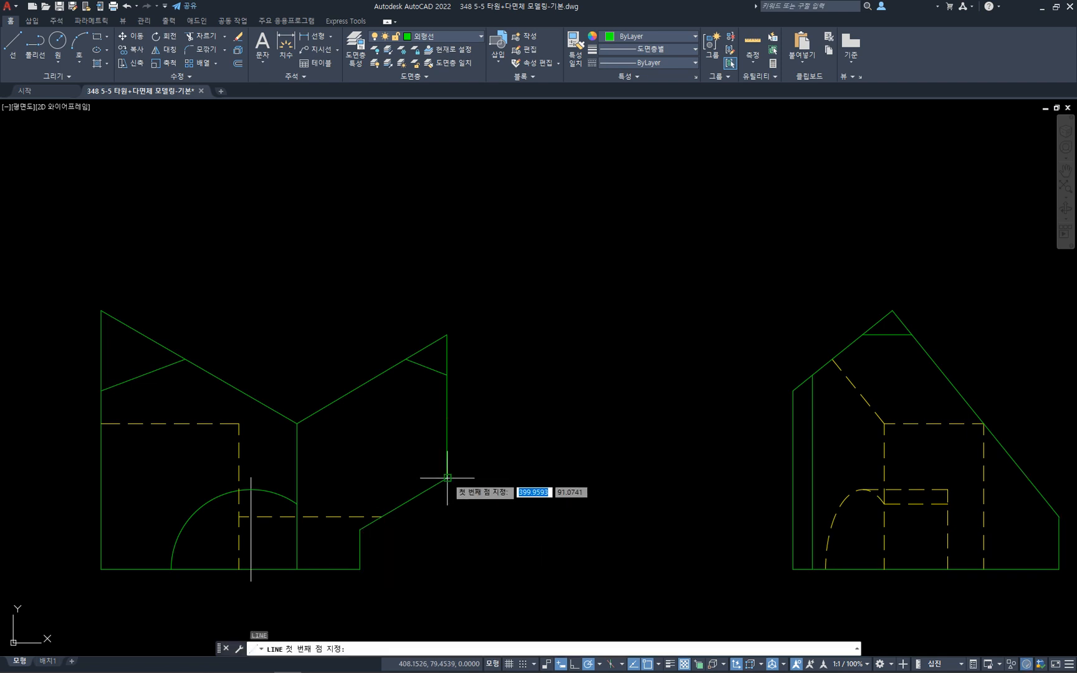
left_click(447, 478)
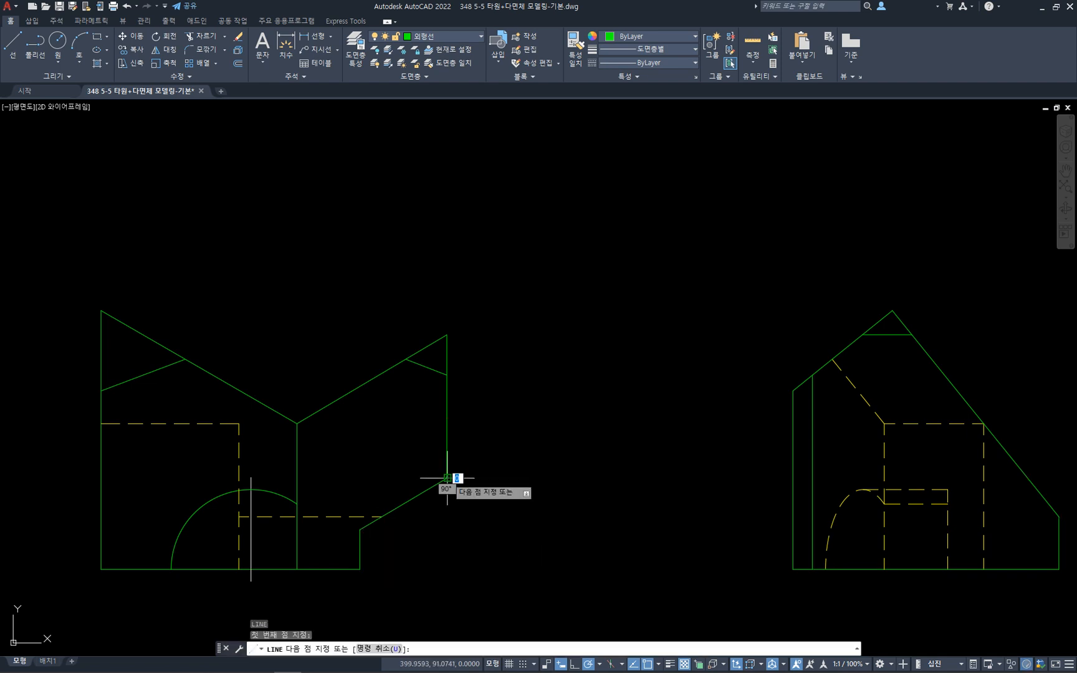
left_click(1028, 478)
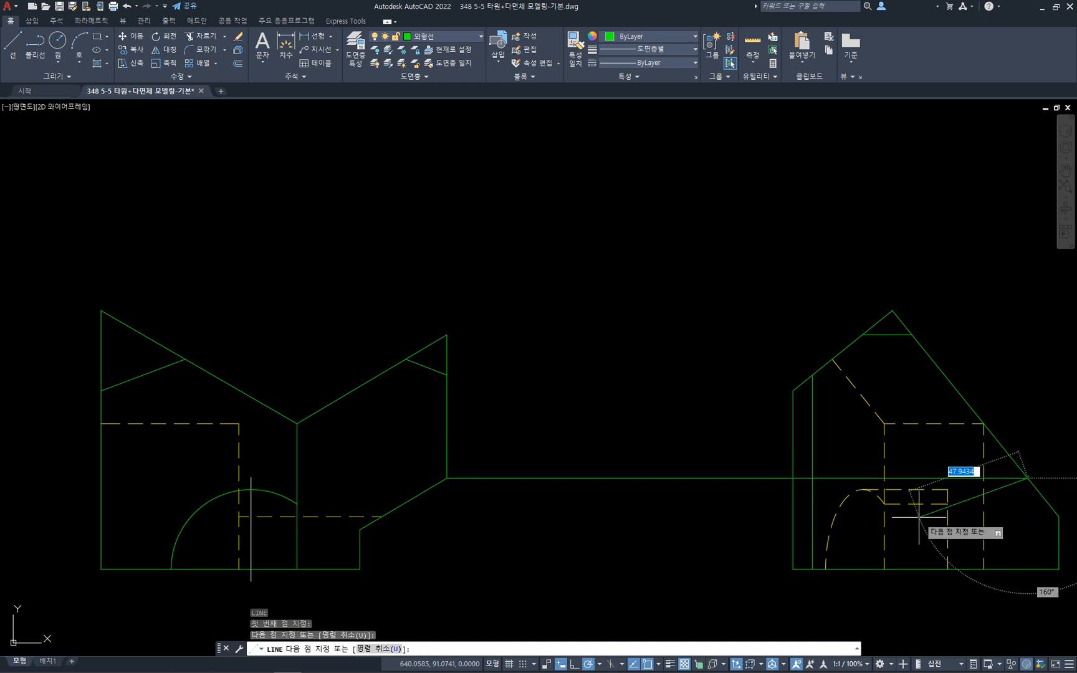
key("Escape")
- Draw a horizontal projection line from the lower end of the slanted cutout edge to the side view's right vertical edge
key("Return")
left_click(359, 530)
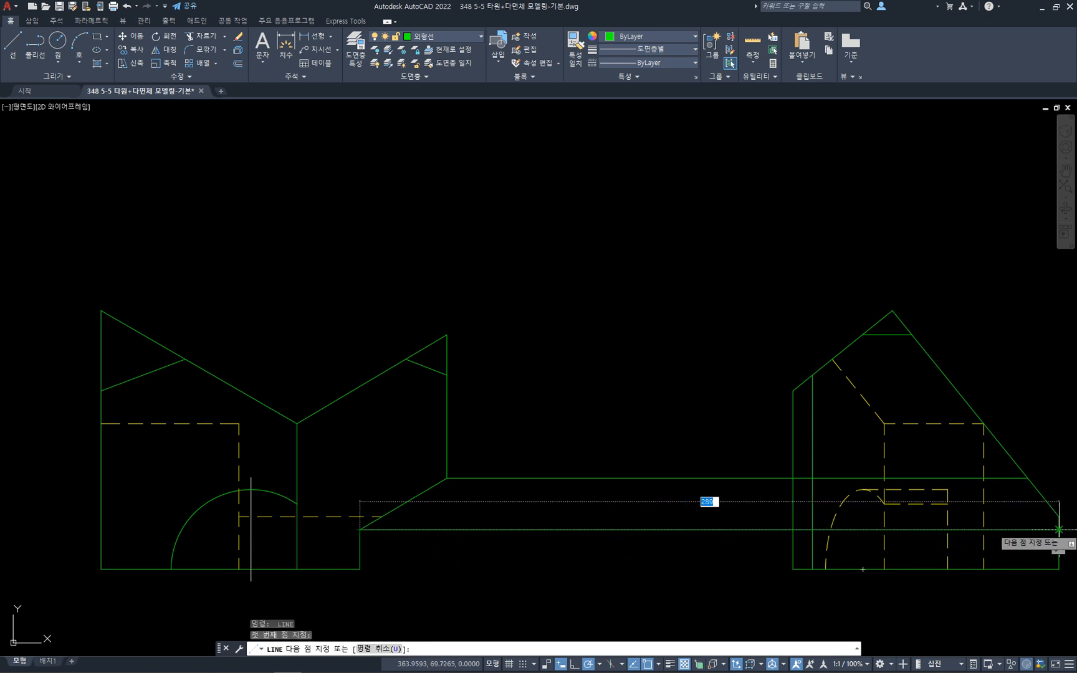
left_click(1059, 530)
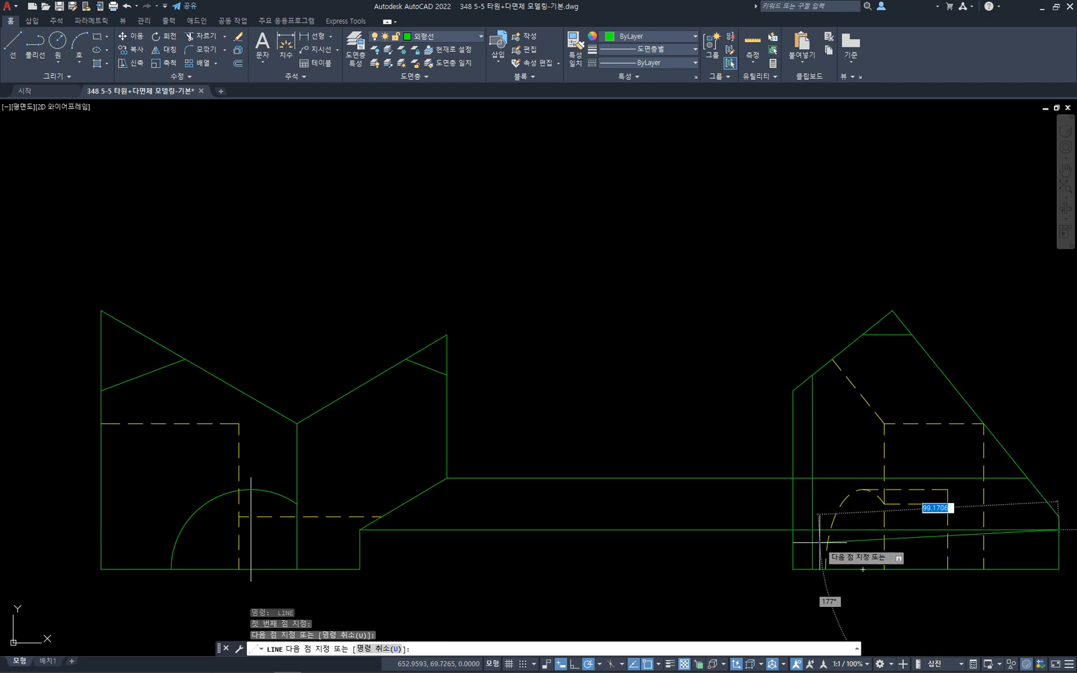
- Examine the two horizontal projection lines and the corner points along the front view's slanted cutout edge that relate to the top view
key("Escape")
left_click_drag(648, 554, 597, 435)
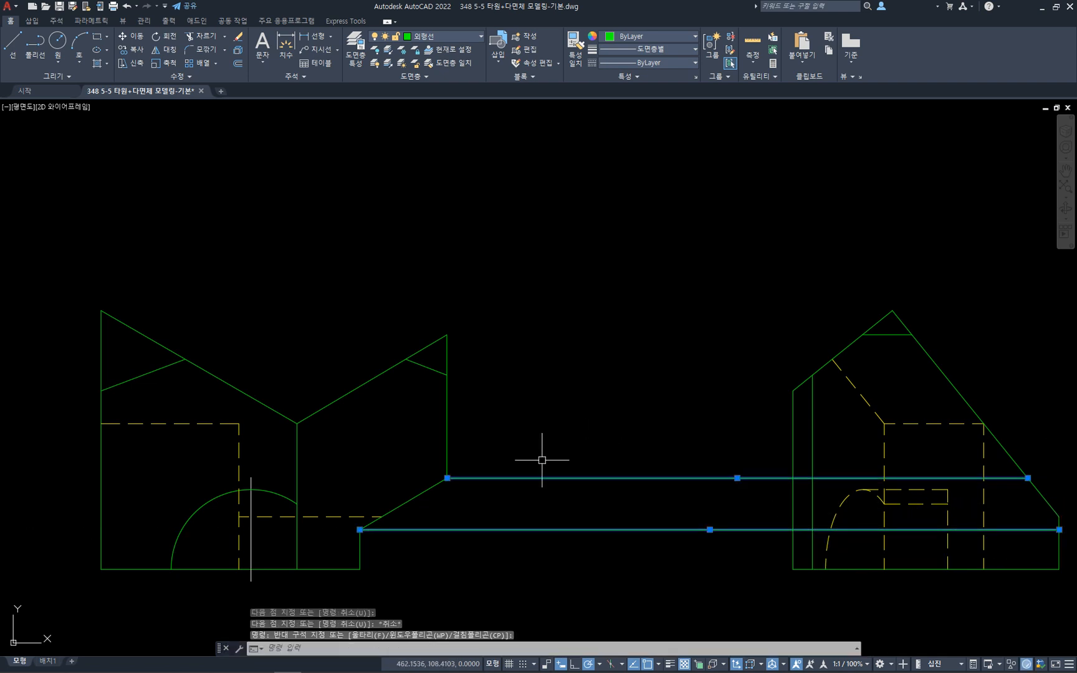
key("Escape")
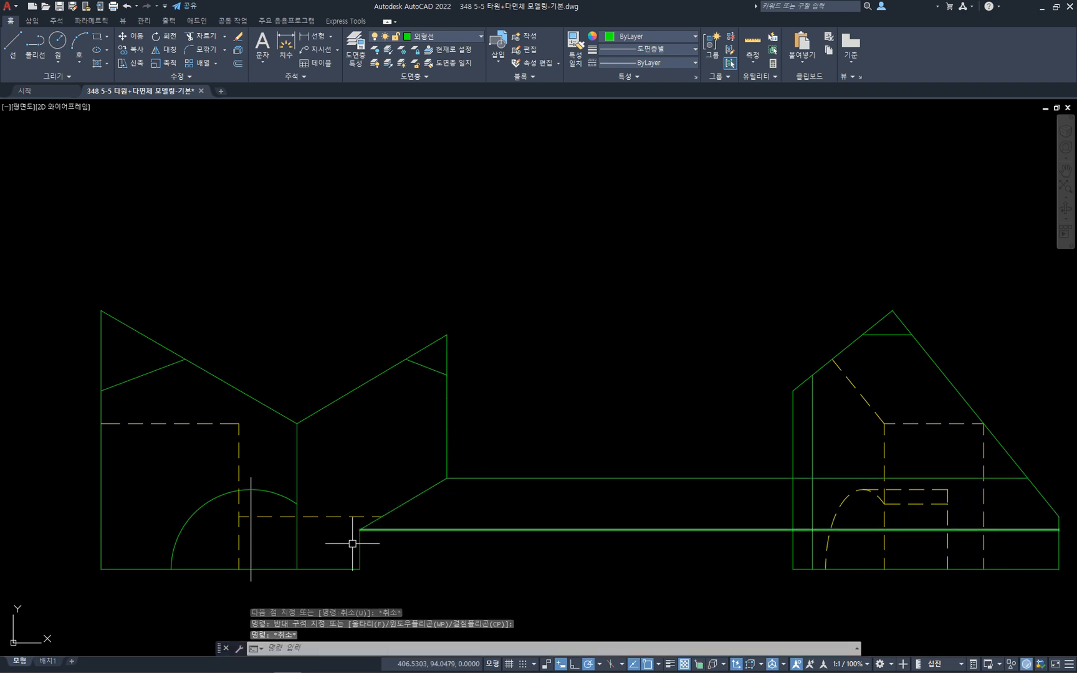
left_click(613, 577)
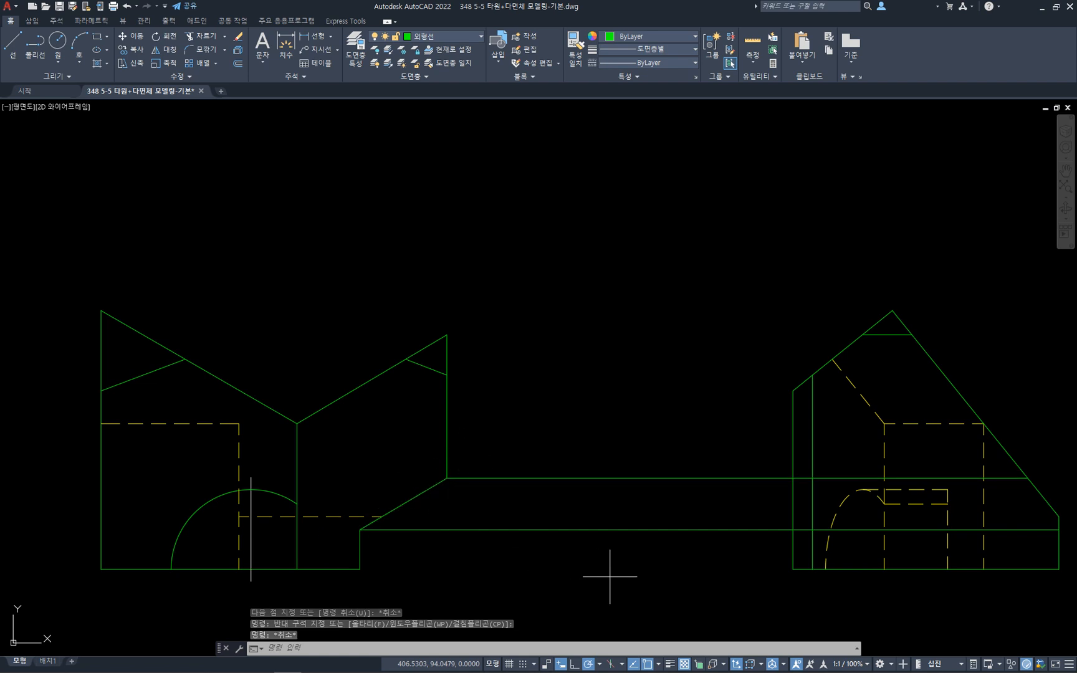
left_click(544, 431)
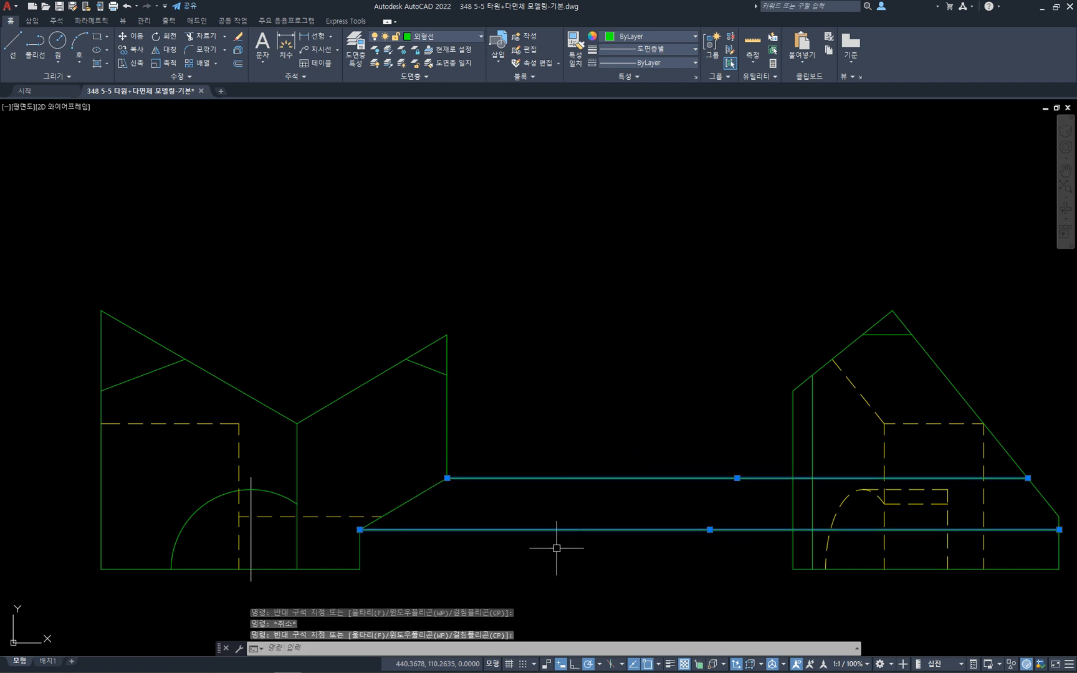
key("Escape")
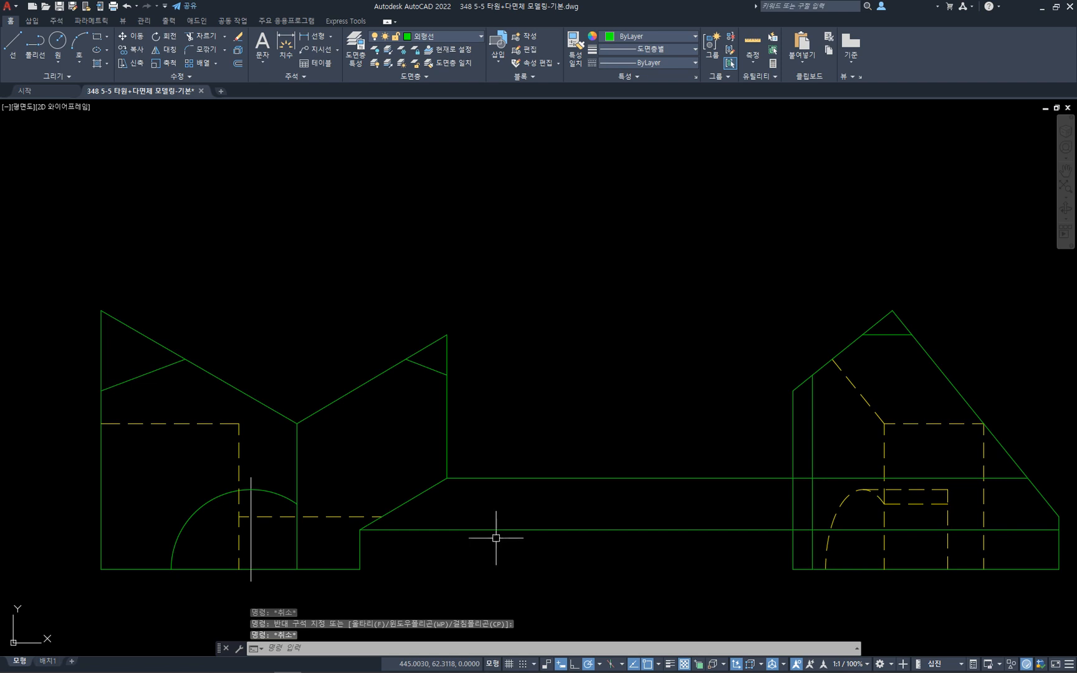
left_click(488, 534)
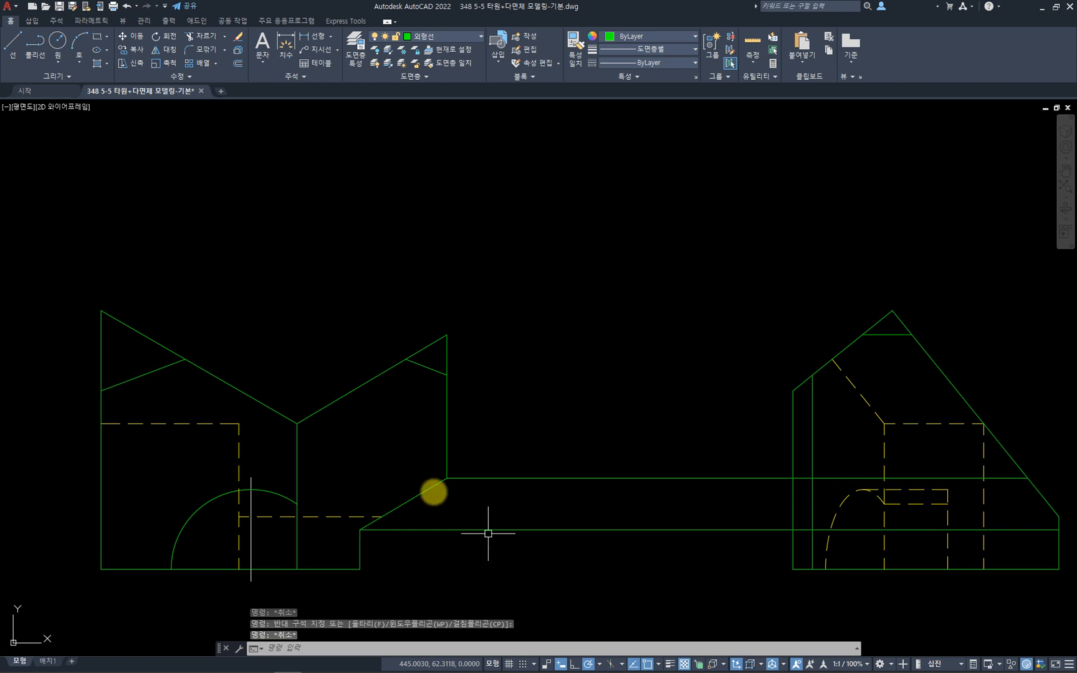
mouse_move(446, 477)
left_mouse_down()
mouse_move(440, 449)
mouse_move(454, 443)
mouse_move(481, 477)
mouse_move(464, 469)
left_mouse_up()
mouse_move(383, 519)
left_mouse_down()
mouse_move(387, 435)
mouse_move(398, 439)
left_mouse_up()
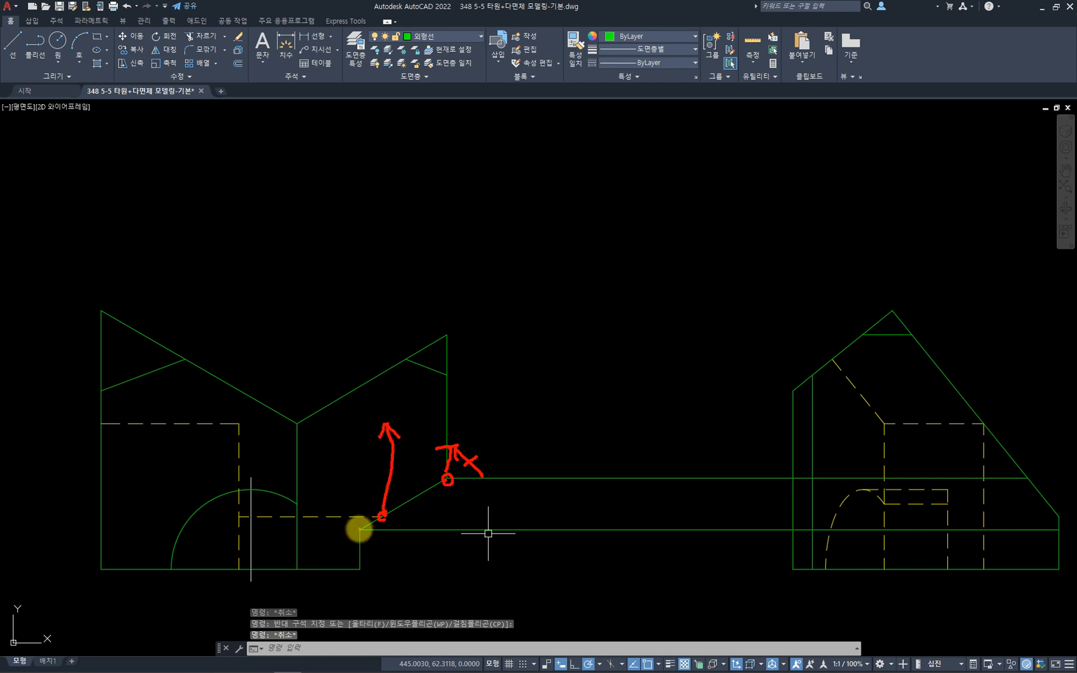
mouse_move(362, 533)
left_mouse_down()
mouse_move(372, 438)
mouse_move(381, 460)
left_mouse_up()
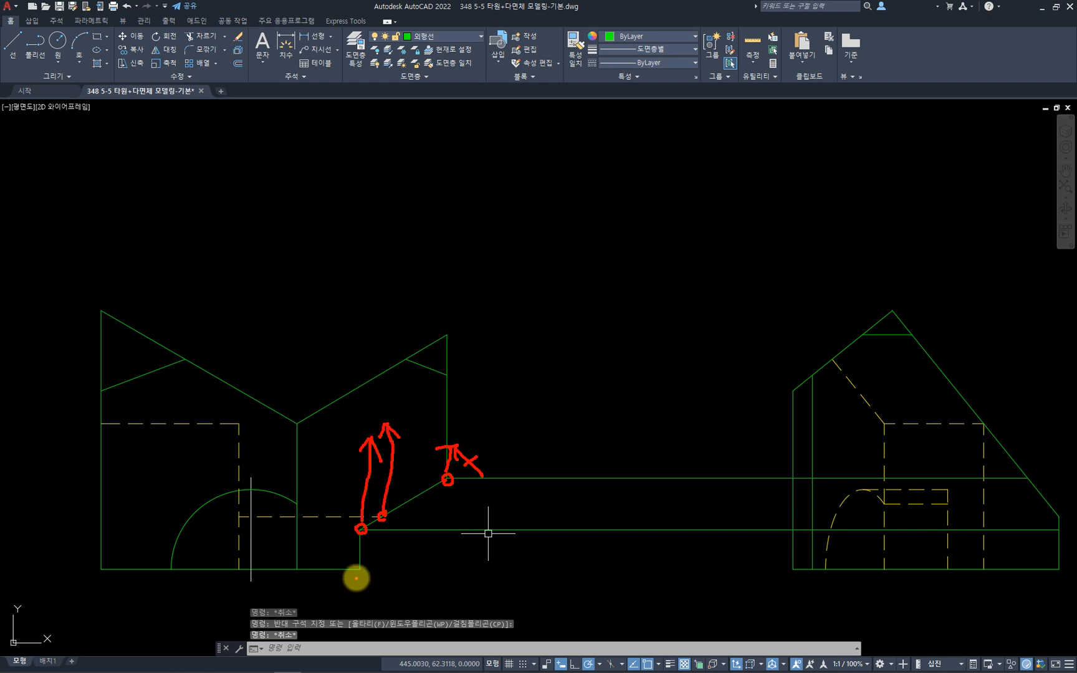
left_click_drag(355, 577, 354, 570)
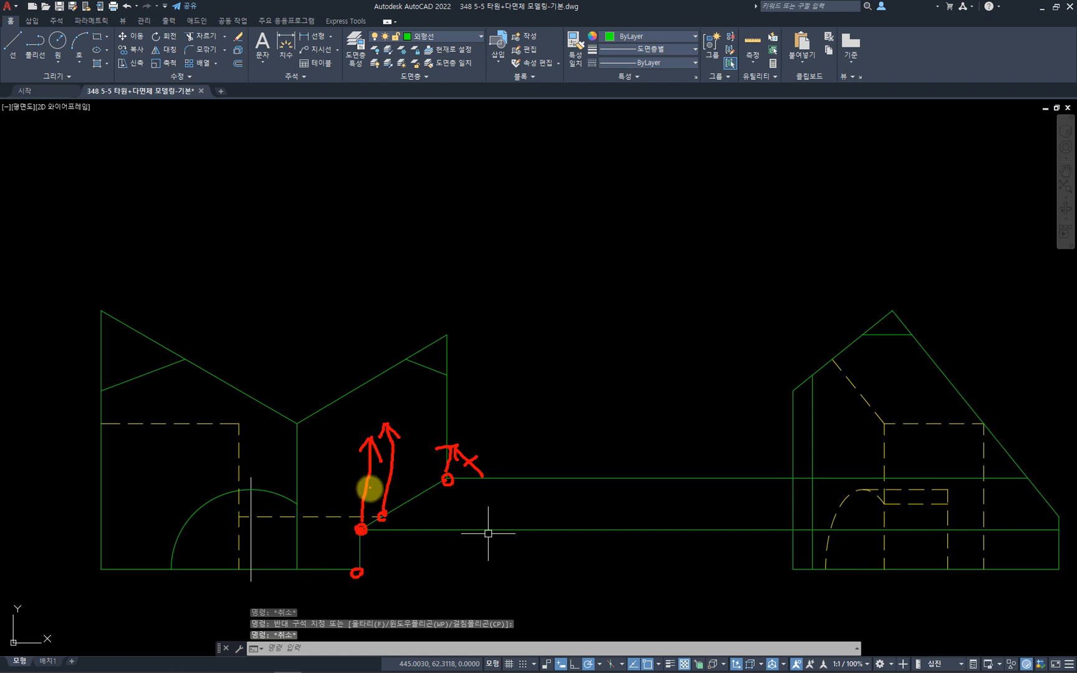
mouse_move(366, 491)
left_mouse_down()
mouse_move(365, 479)
mouse_move(365, 491)
left_mouse_up()
key("Escape")
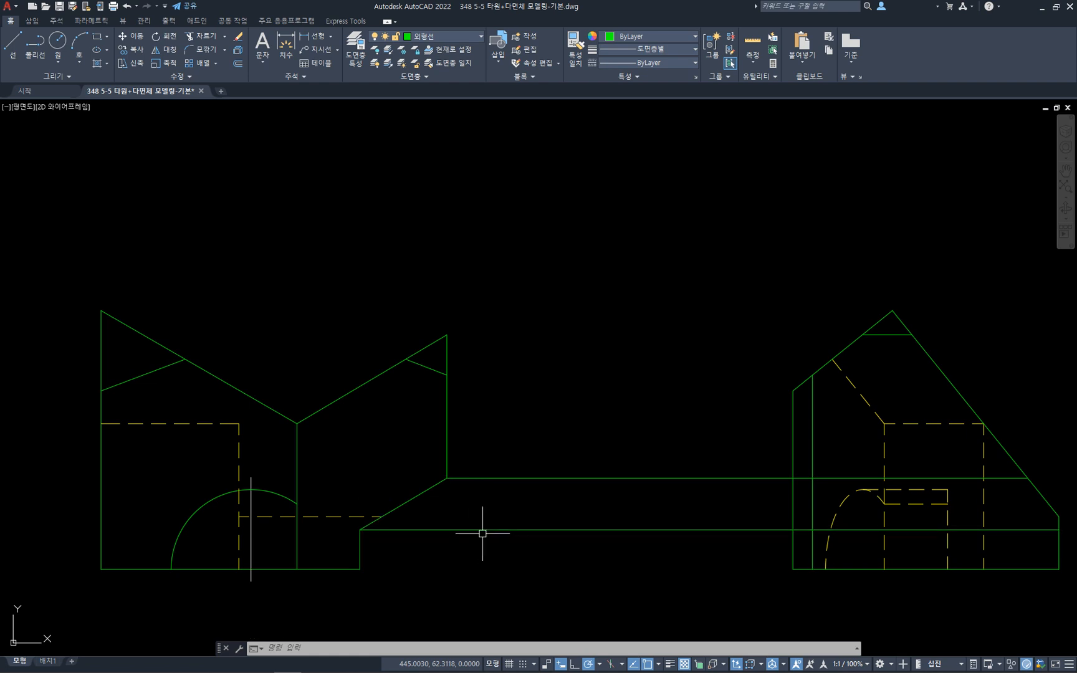
- Draw a vertical projection line from where the front view's dashed horizontal line meets the slanted cutout edge to the top view's upper edge
type("l")
key("Return")
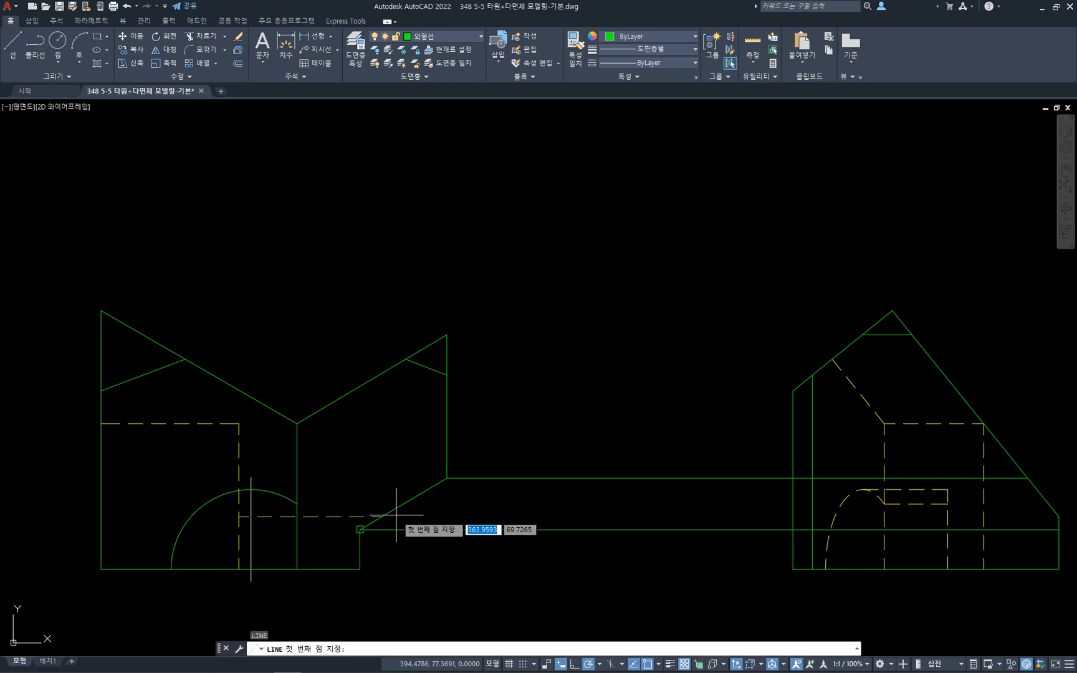
left_click(382, 516)
scroll(397, 445, "down", 4)
middle_click_drag(385, 356, 409, 444)
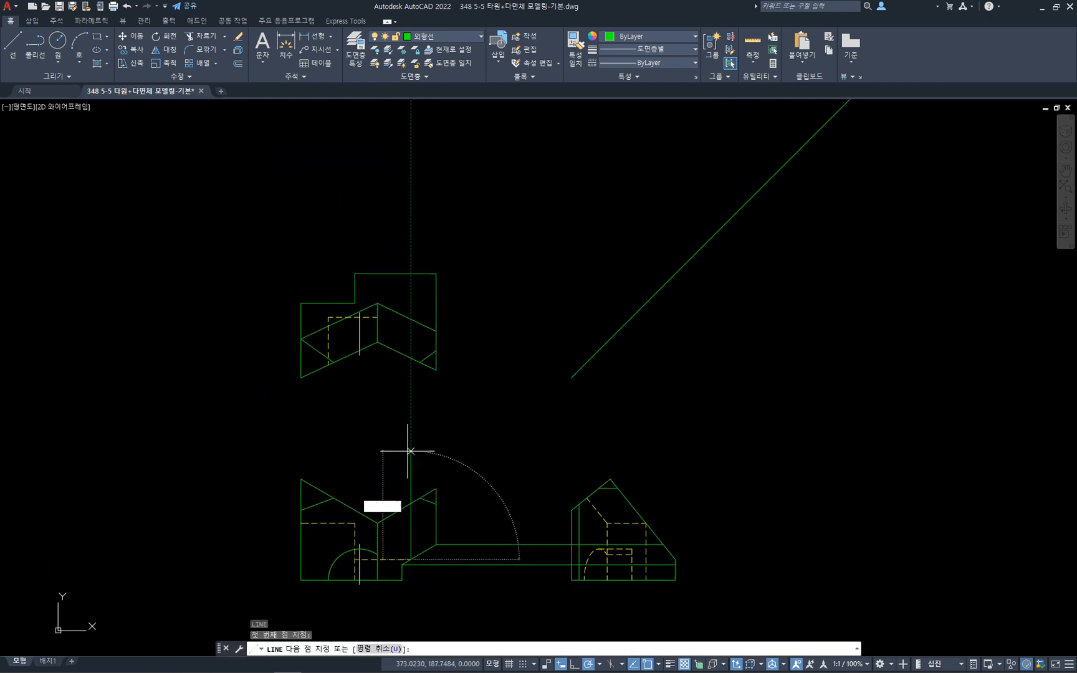
left_click(411, 273)
key("Return")
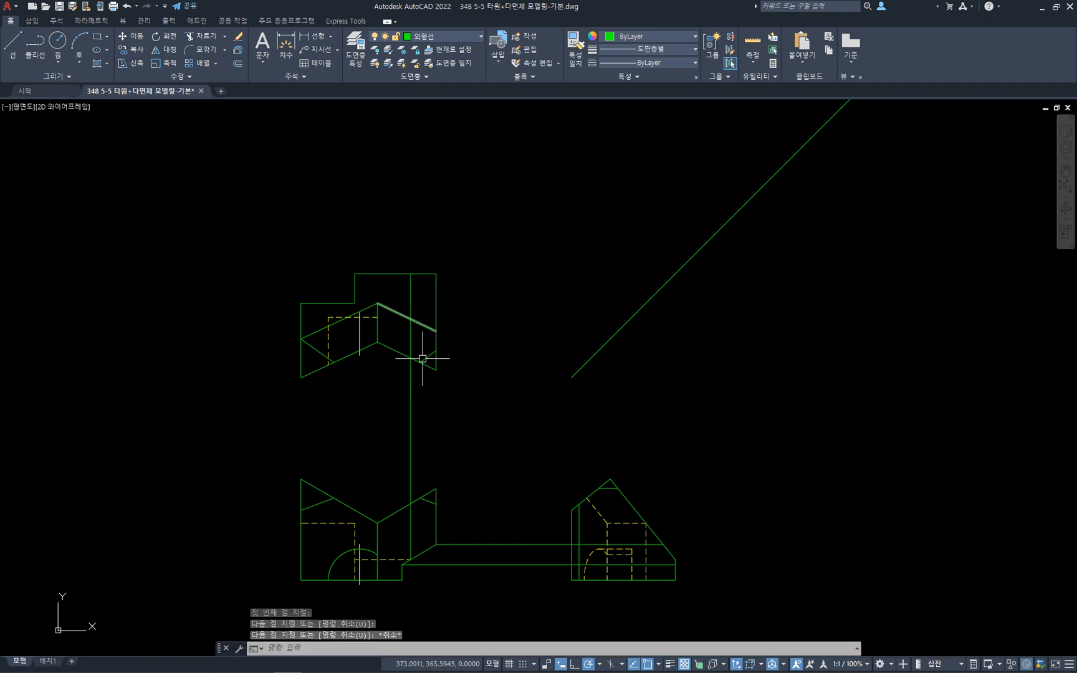
- Draw a vertical projection line from the lower end of the front view's slanted cutout edge to the top view's upper edge
key("Return")
left_click(402, 565)
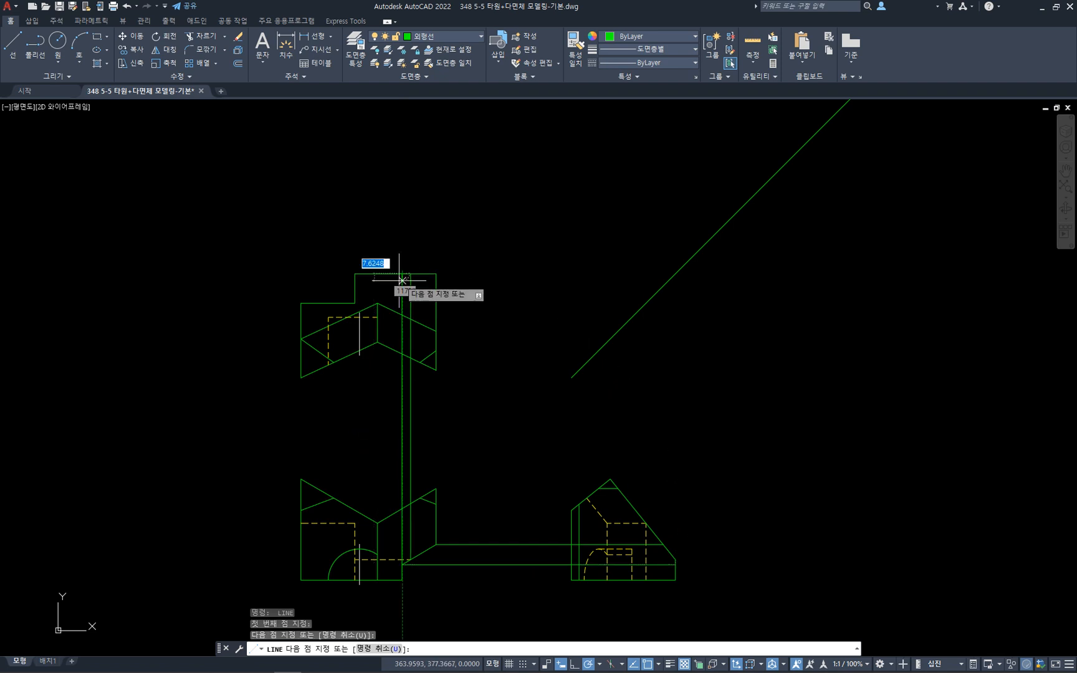
key("Escape")
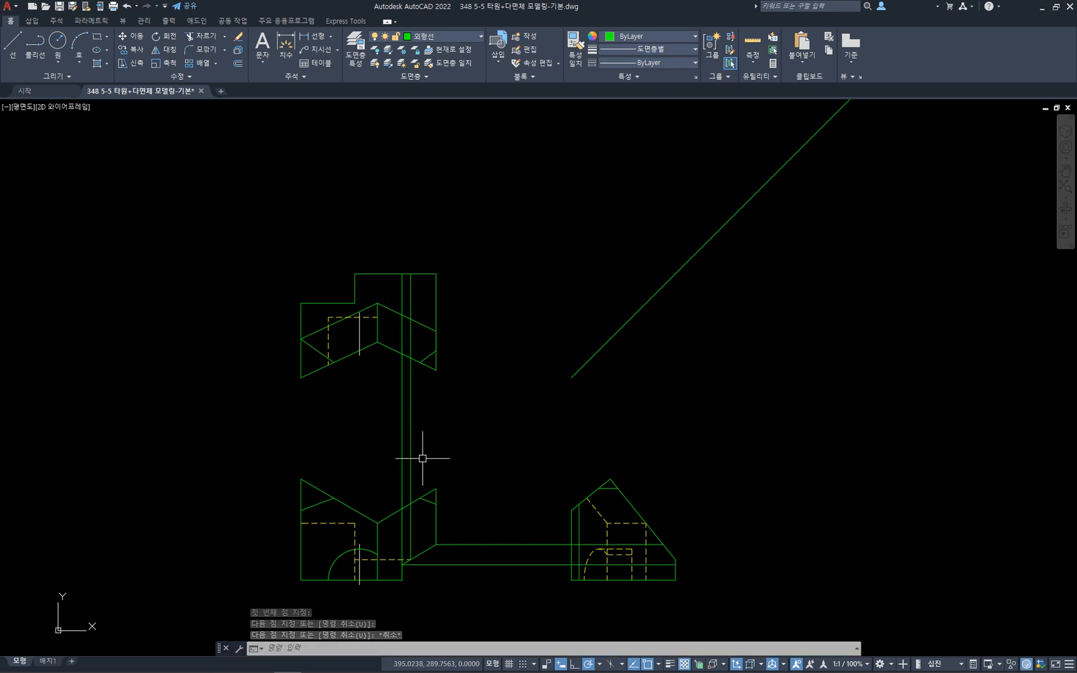
- Match the left vertical projection line's properties to the front view's dashed hidden line
left_click(403, 460)
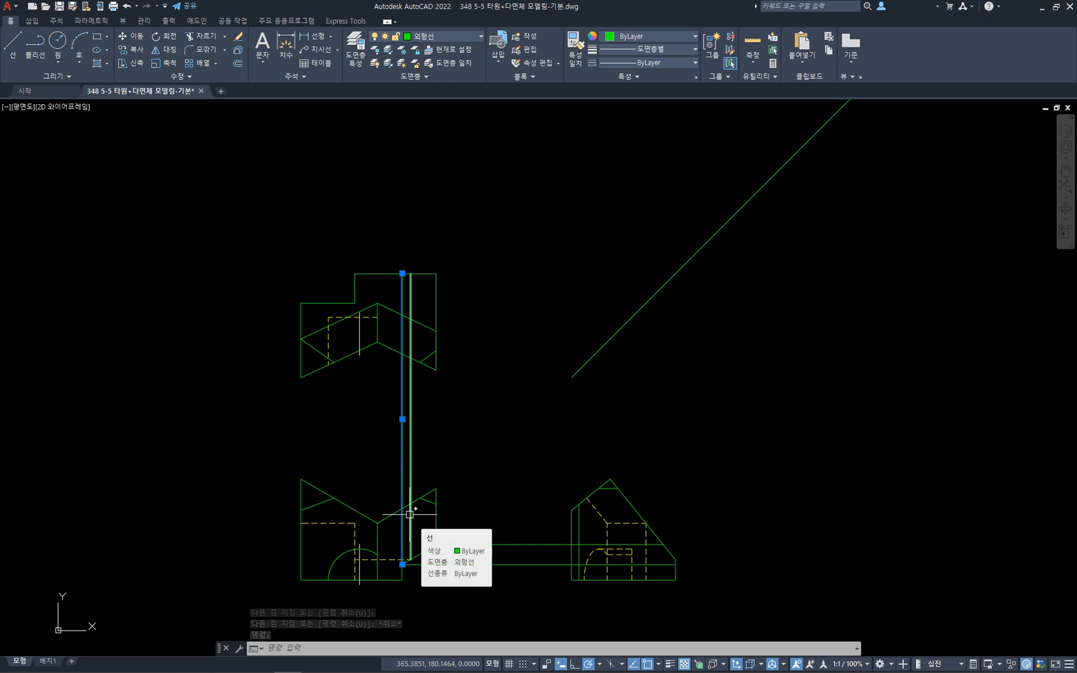
key("Escape")
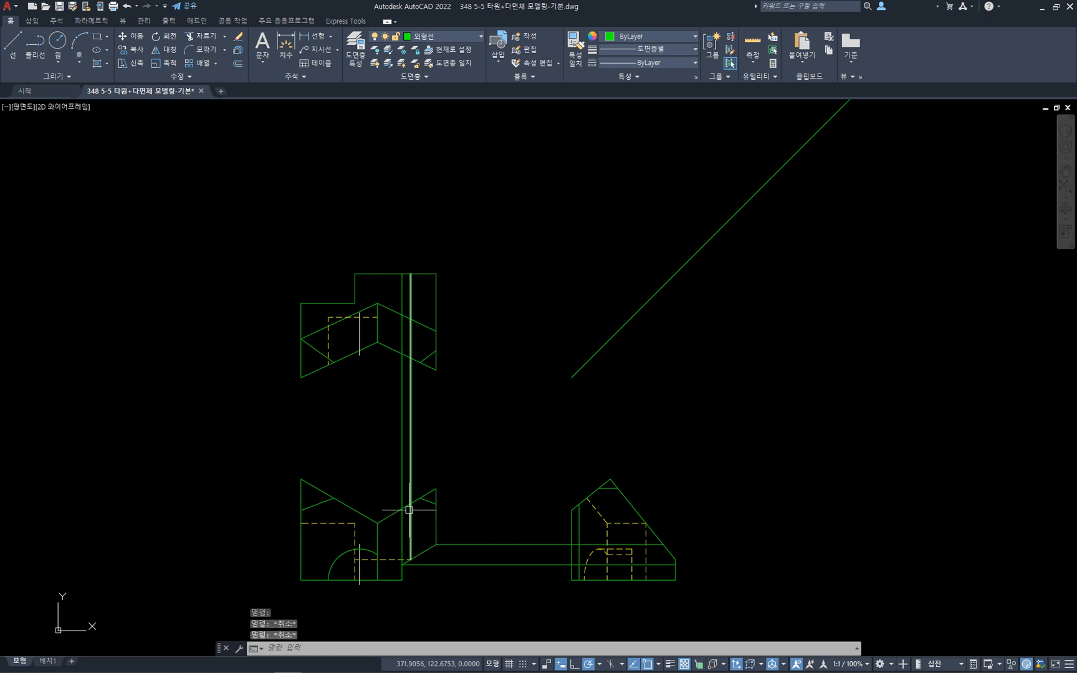
left_click(411, 460)
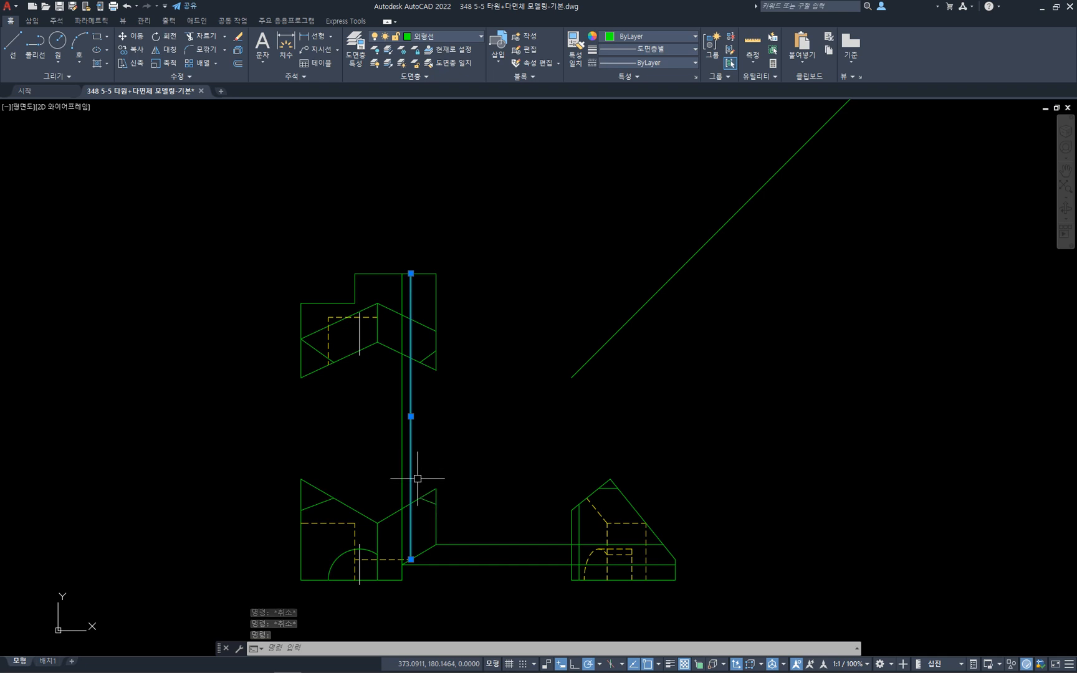
key("Escape")
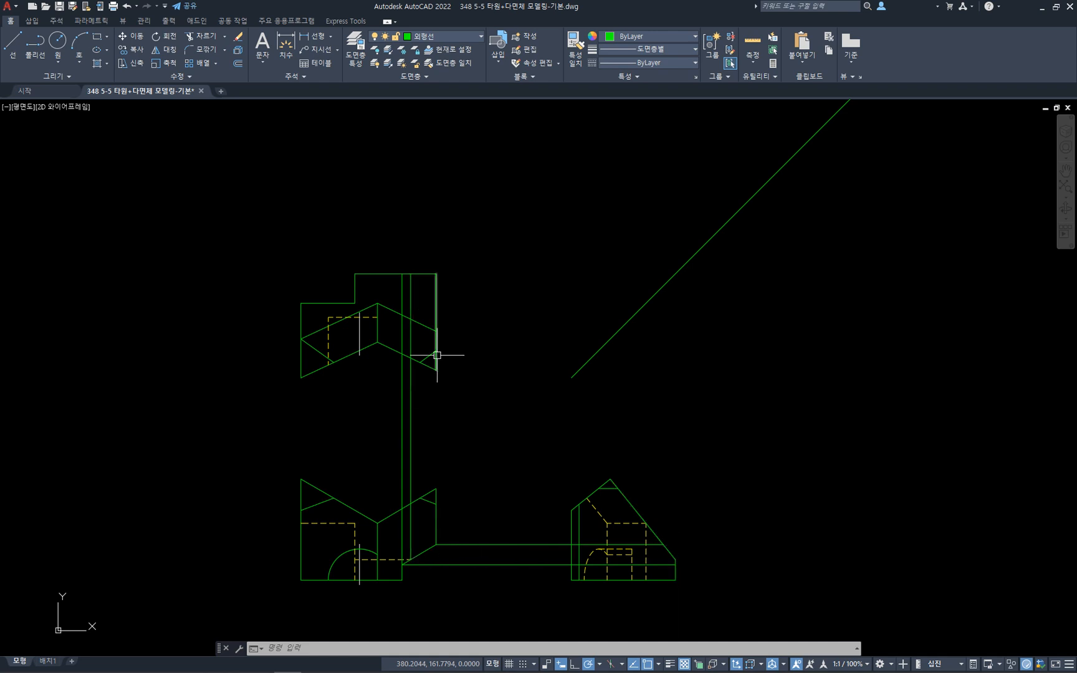
left_click(411, 412)
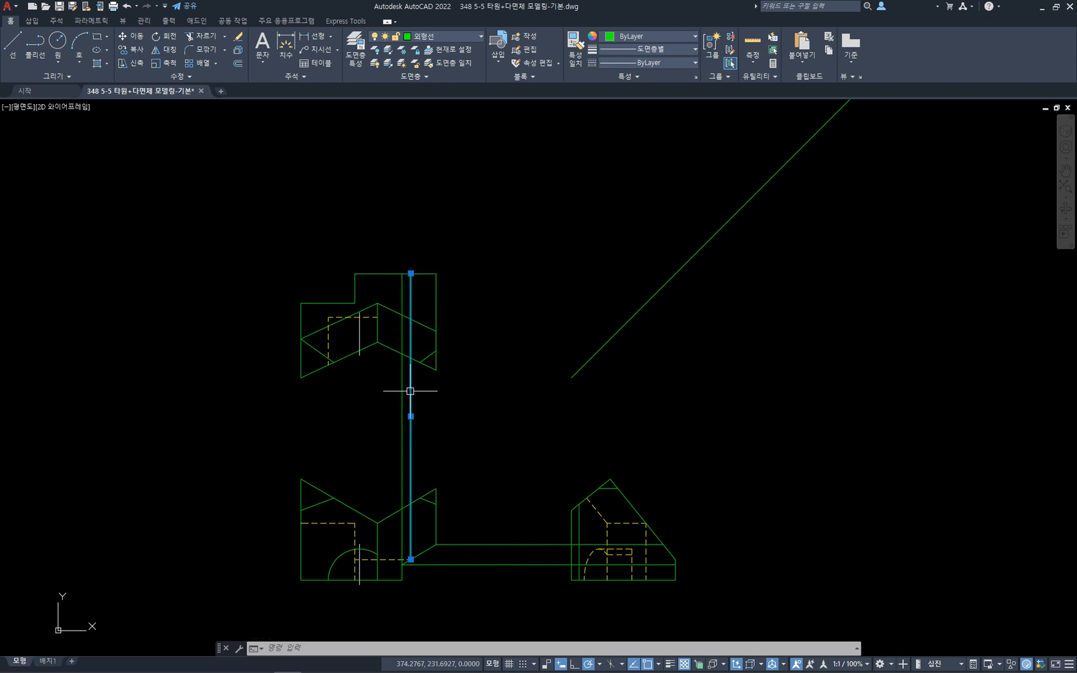
key("Escape")
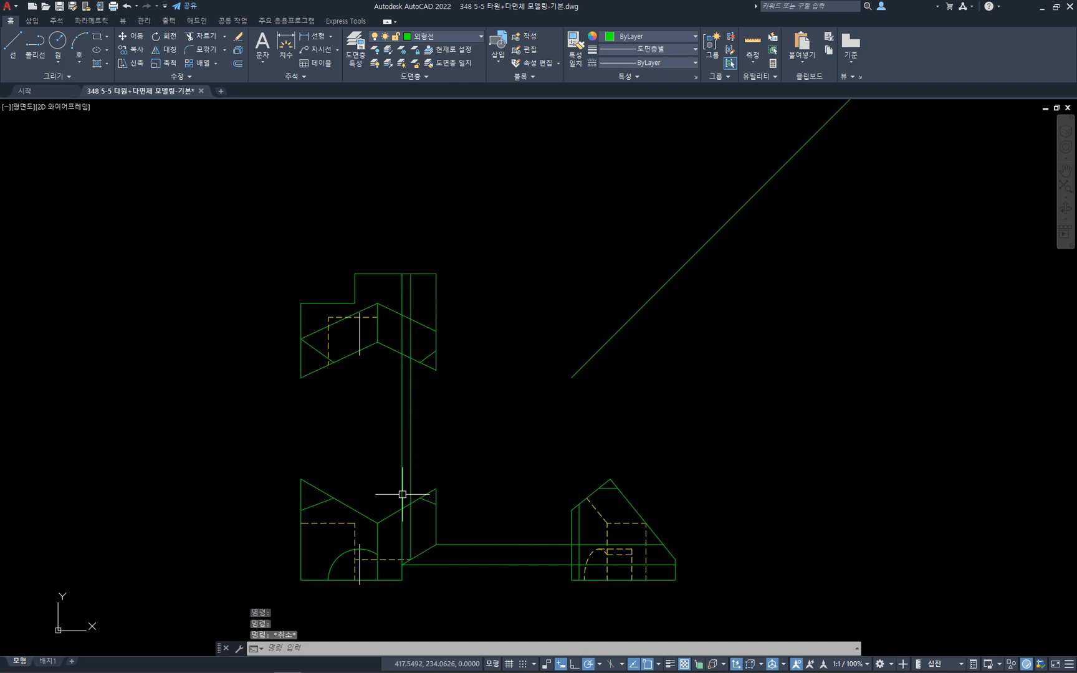
type("ma")
key("space")
left_click(346, 521)
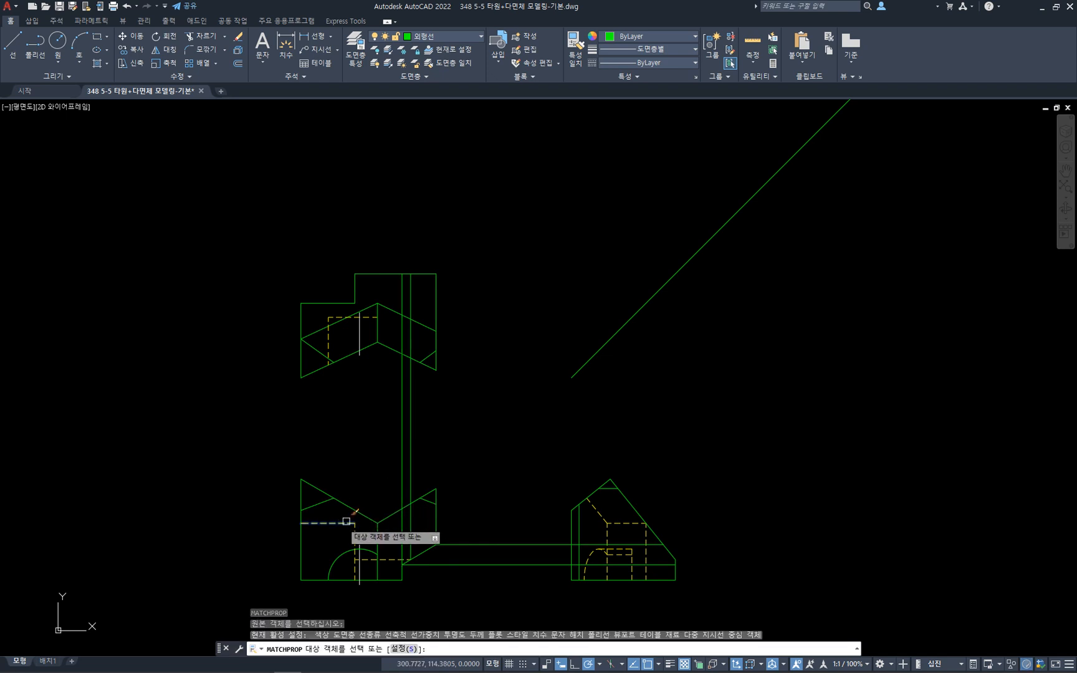
left_click(402, 489)
key("Escape")
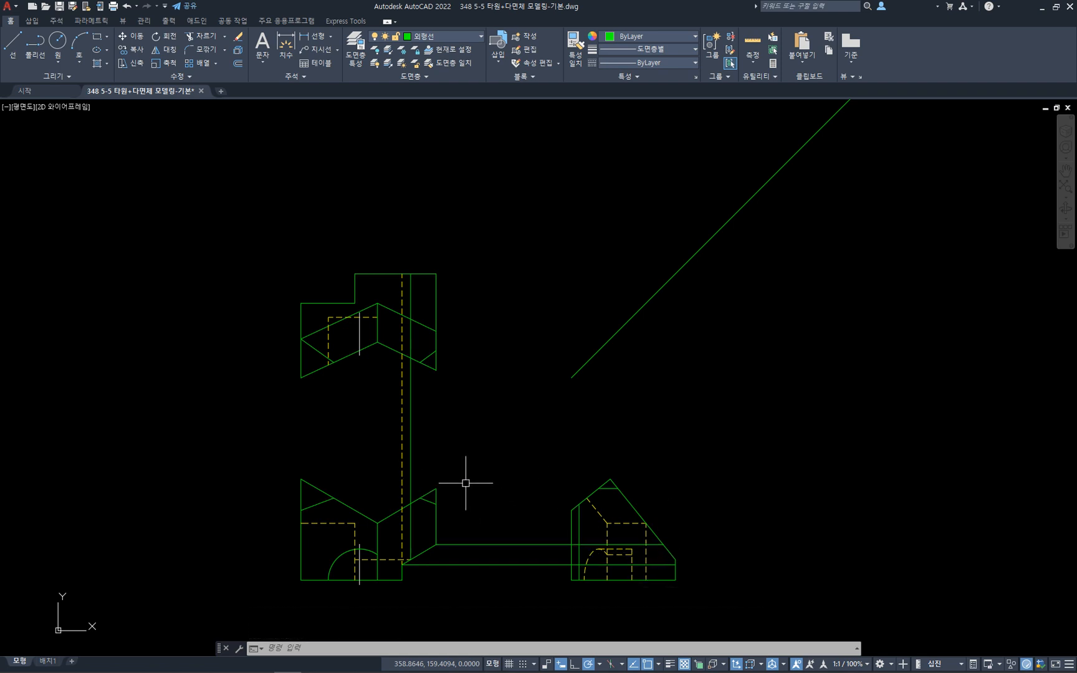
- Trim the dashed vertical line below the top view's lower right sloped edge
left_click(401, 410)
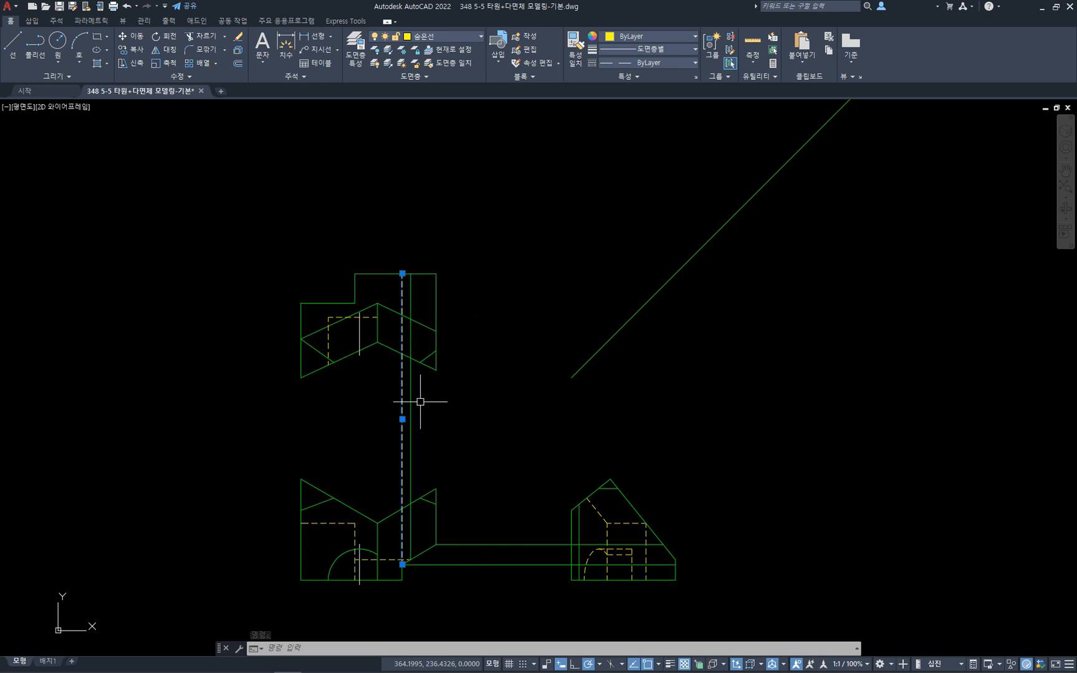
key("Escape")
left_click(396, 350)
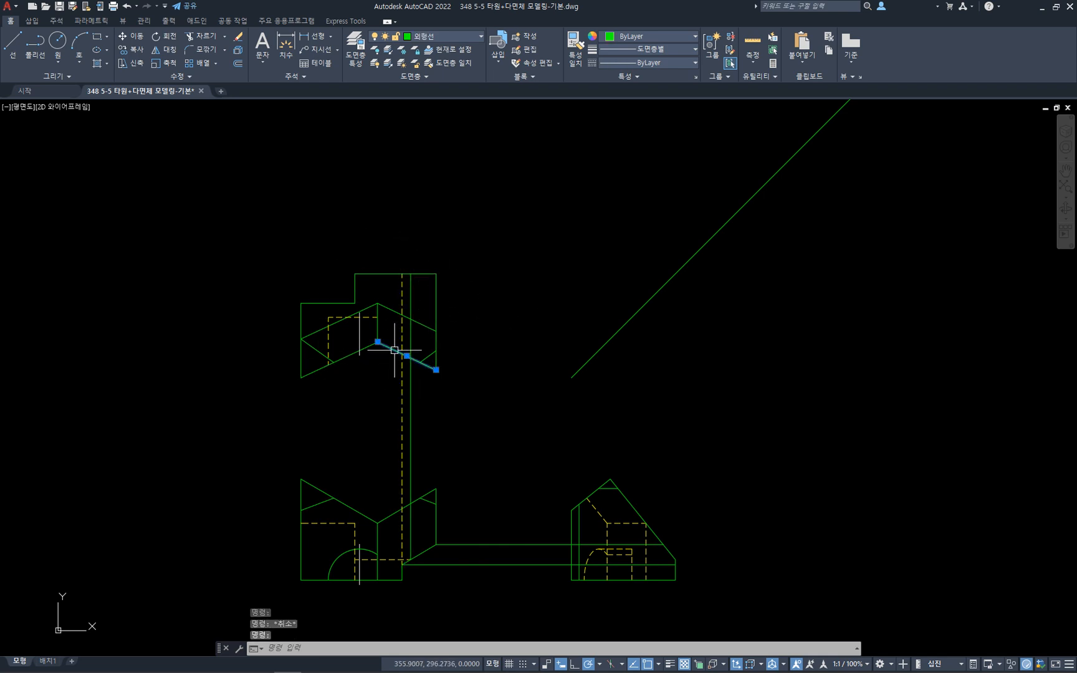
type("tr")
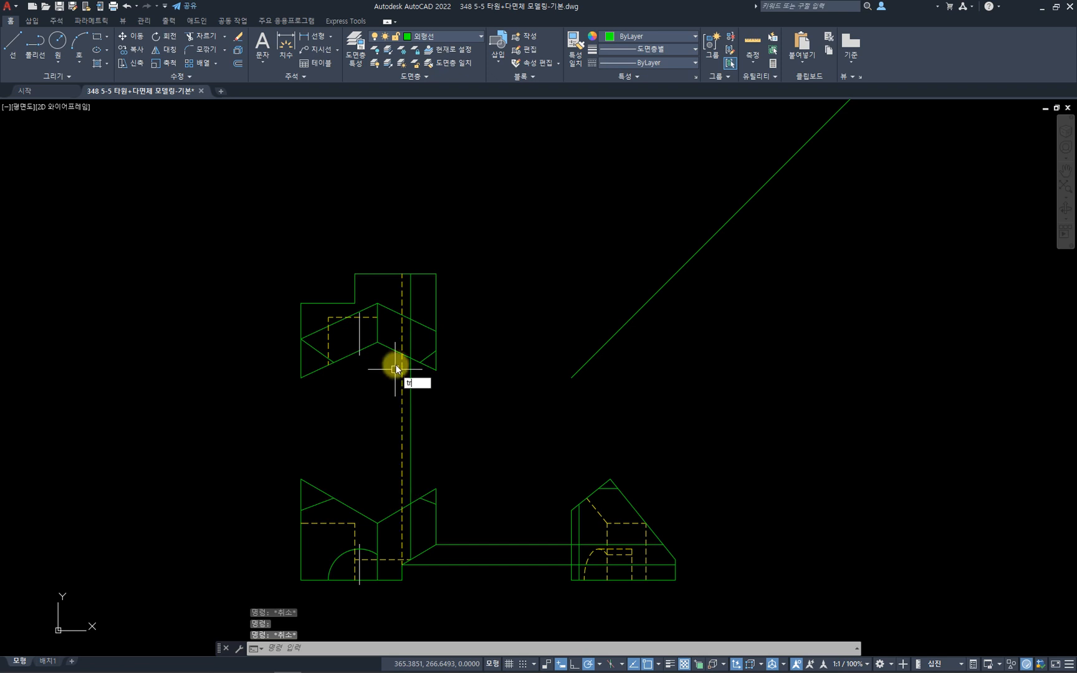
key("Return")
key("Return")
left_click(402, 389)
key("Escape")
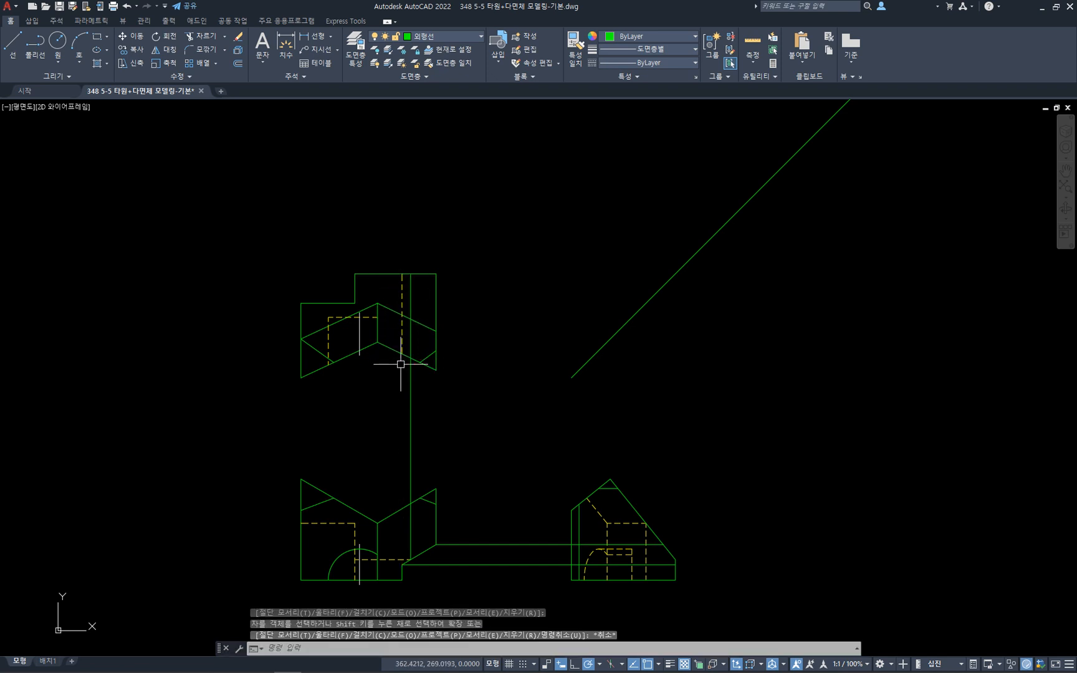
- Examine the remaining vertical projection line together with the front view's dashed horizontal line and the top view's upper edge
left_click(430, 420)
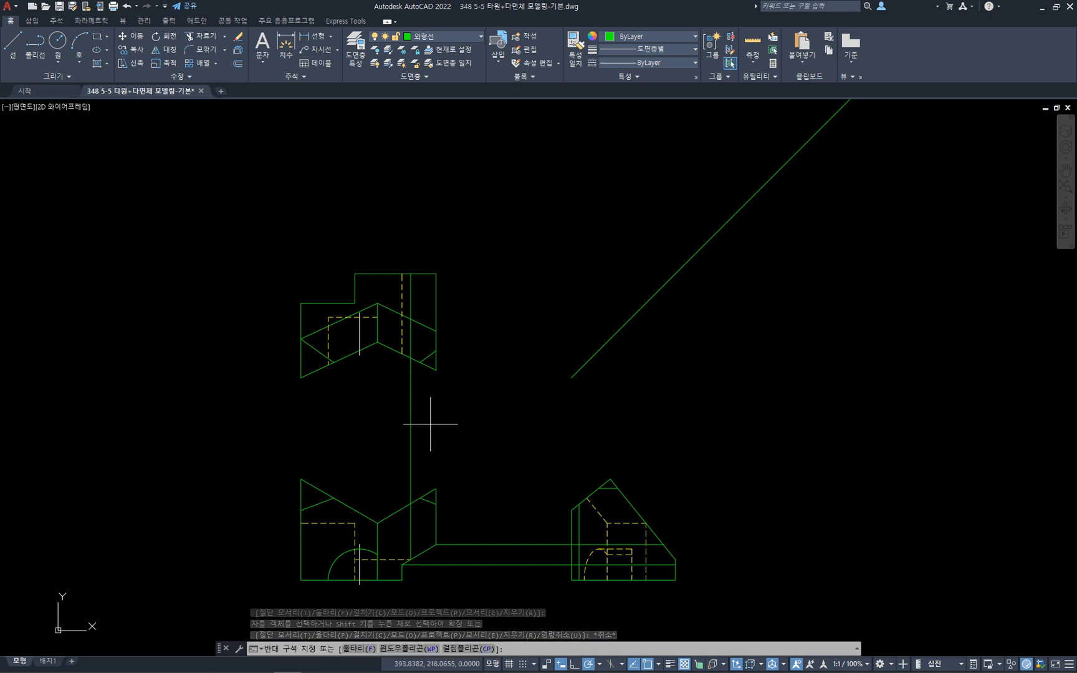
left_click(393, 409)
key("Escape")
left_click(398, 408)
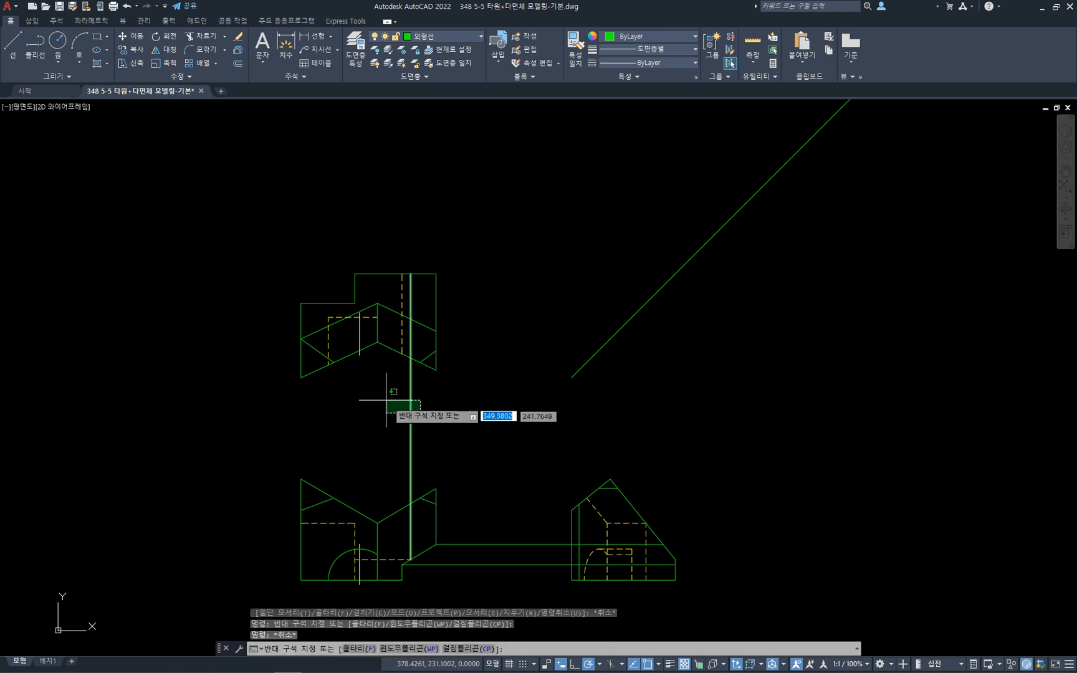
key("Escape")
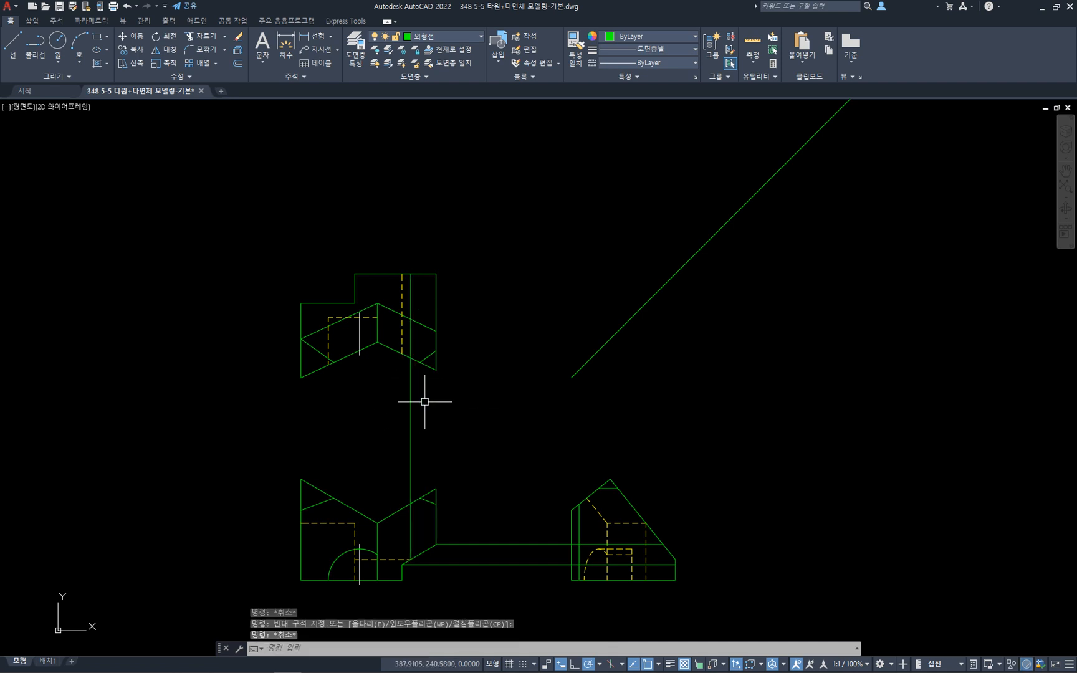
left_click(396, 559)
key("Escape")
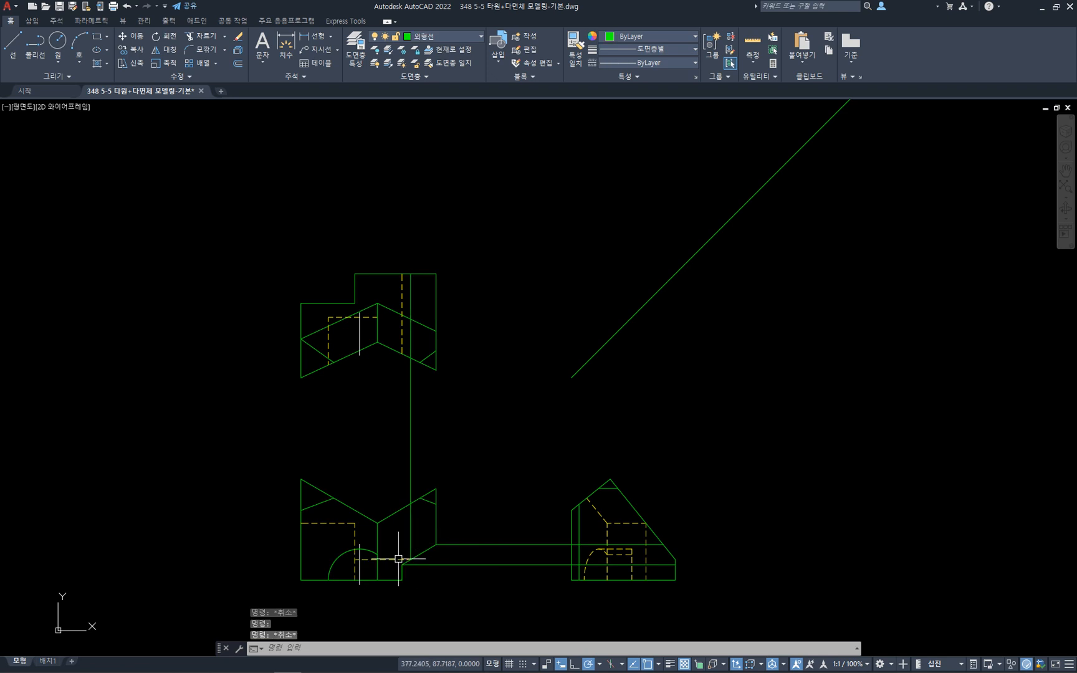
left_click(396, 561)
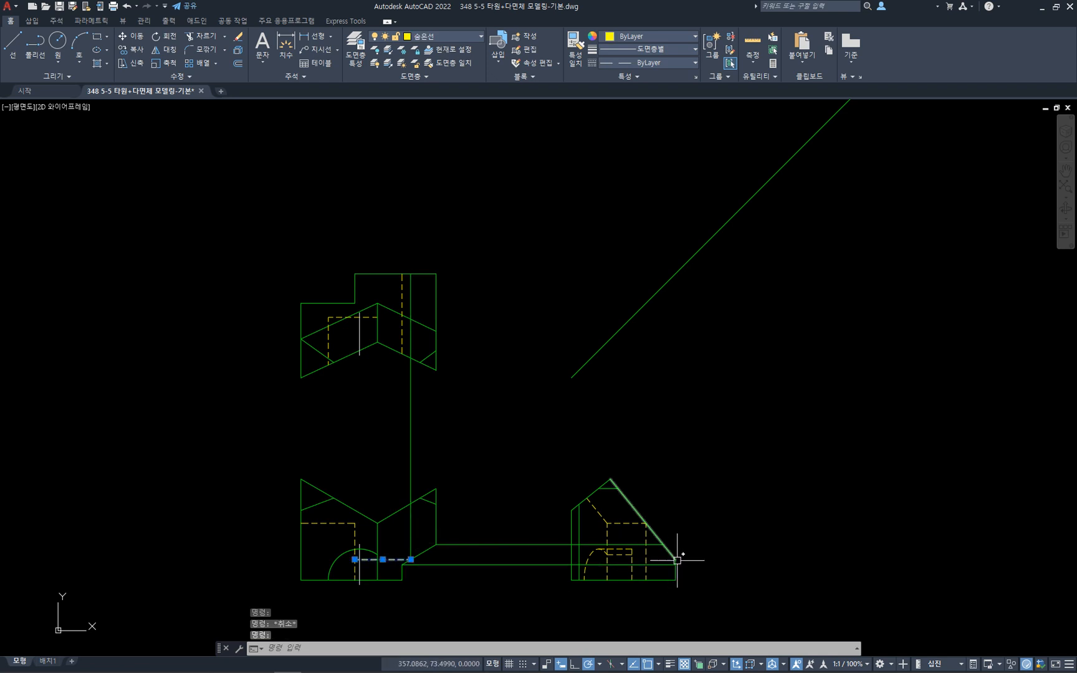
left_click(385, 273)
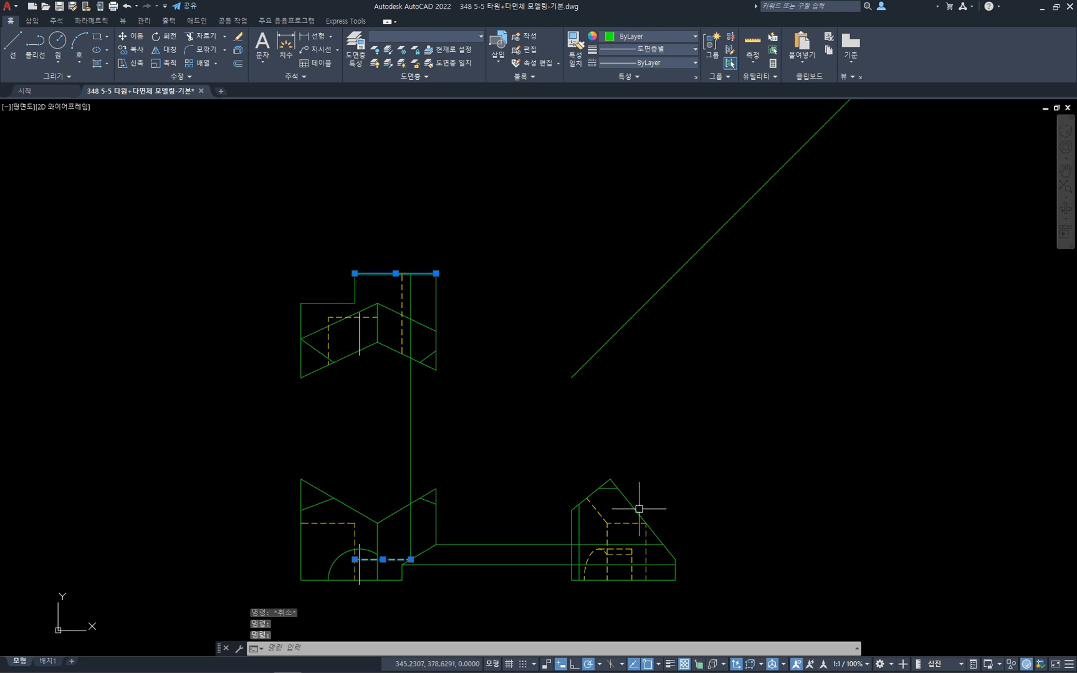
left_click(412, 281)
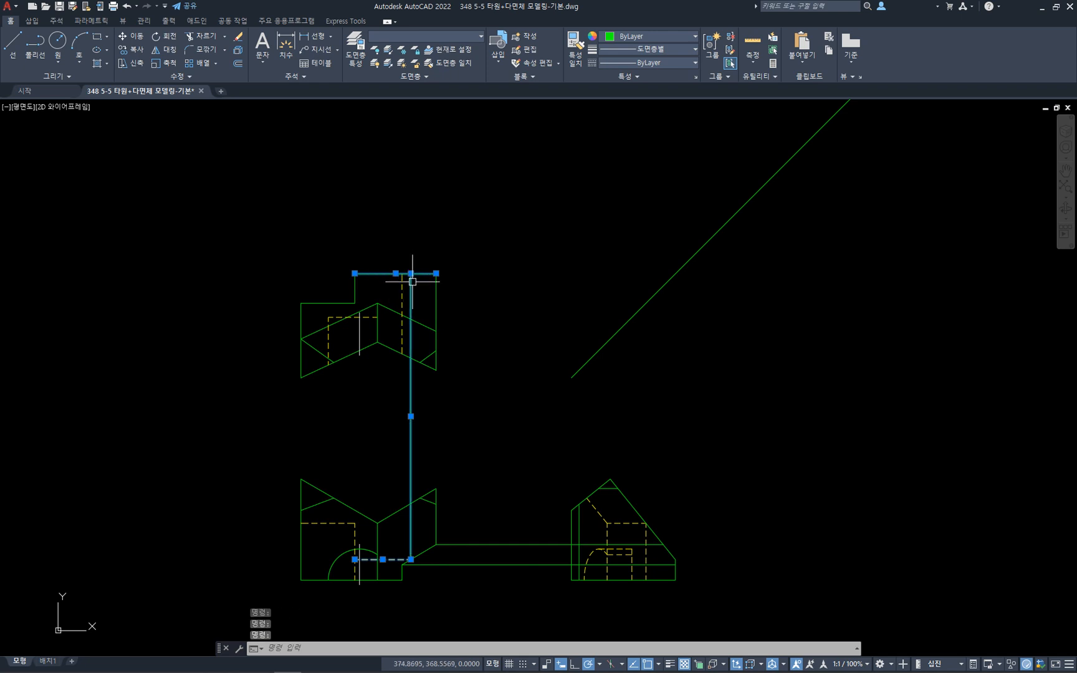
key("Escape")
key("Escape")
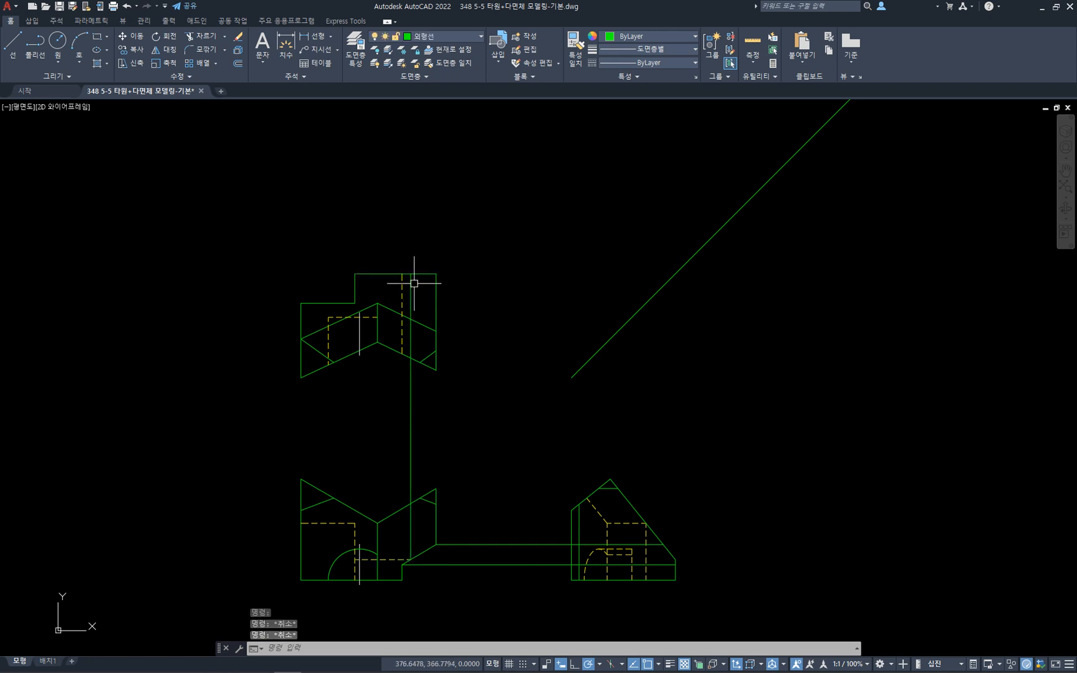
- Trim the top view's upper edge between the vertical projection line and the right edge
type("tr")
key("space")
left_click(411, 281)
key("space")
left_click(419, 273)
key("Escape")
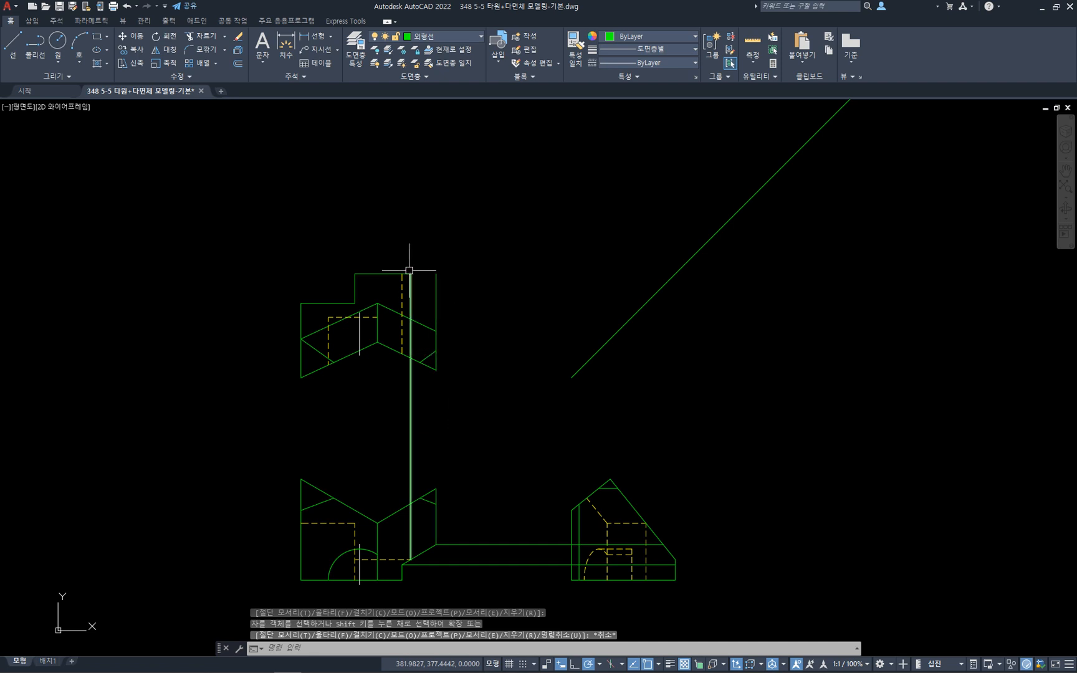
- Examine how the front view's slanted cutout edge corresponds to the side view's long sloped edge and the top view's right edge
left_click(429, 550)
left_click(660, 538)
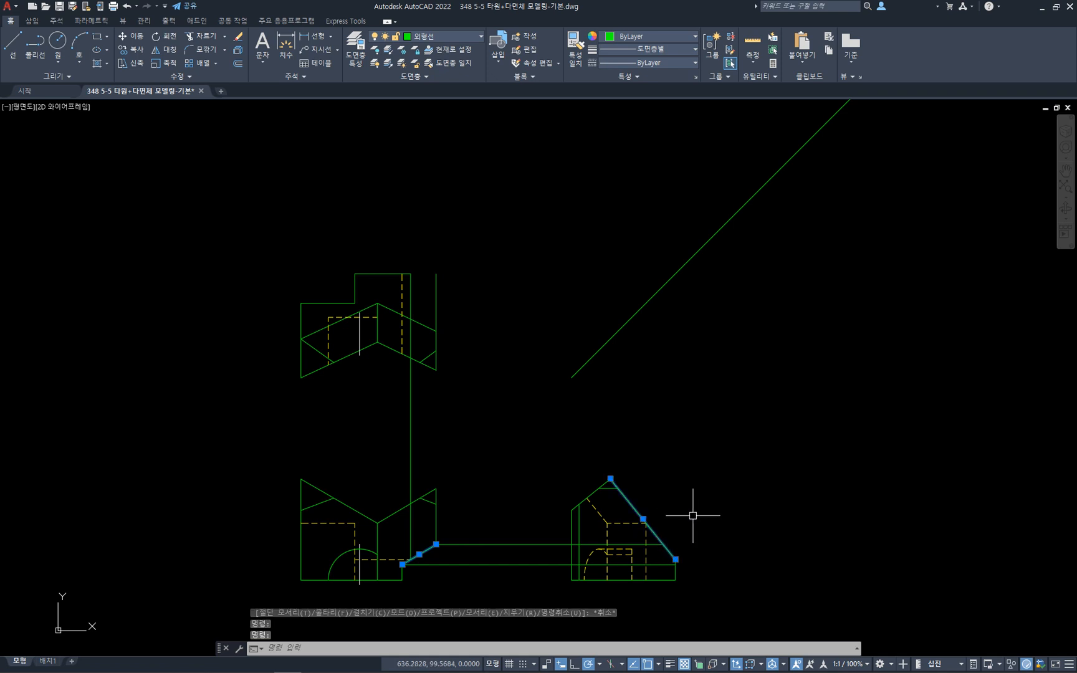
key("Escape")
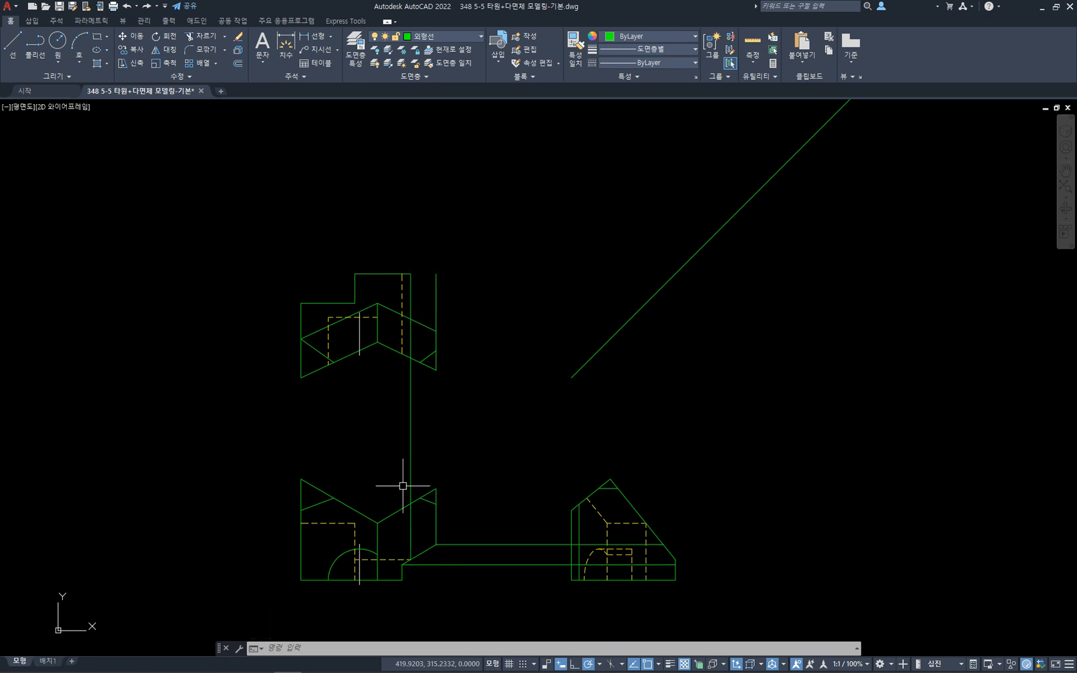
left_click(423, 408)
left_click(395, 407)
key("Escape")
left_click(429, 581)
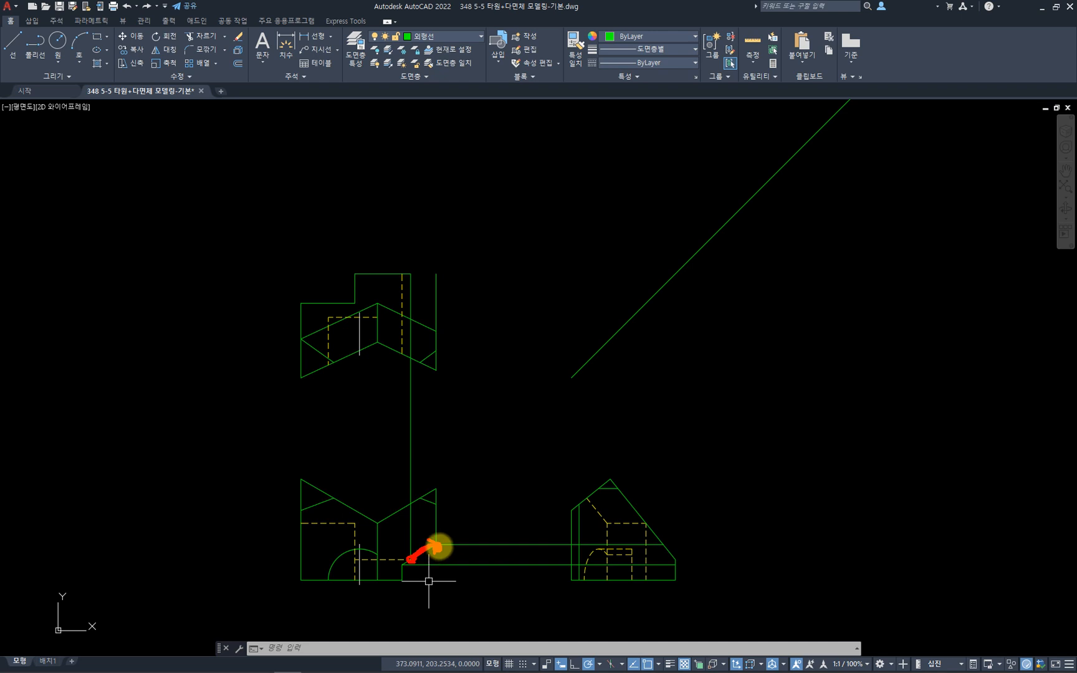
left_click_drag(439, 547, 655, 547)
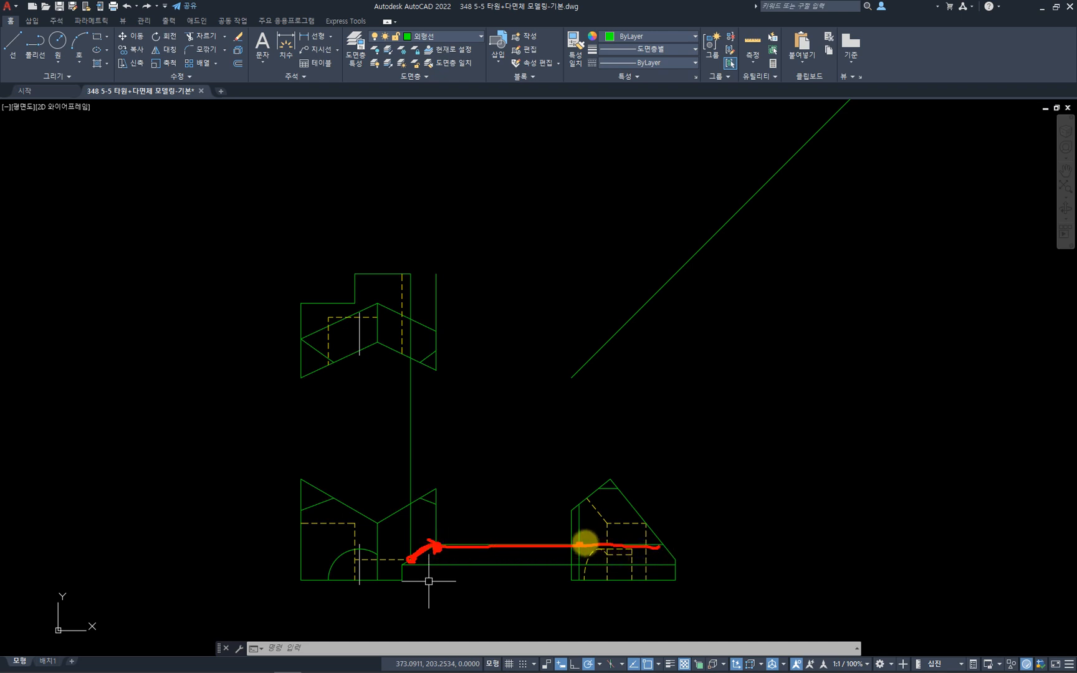
left_click_drag(584, 543, 666, 546)
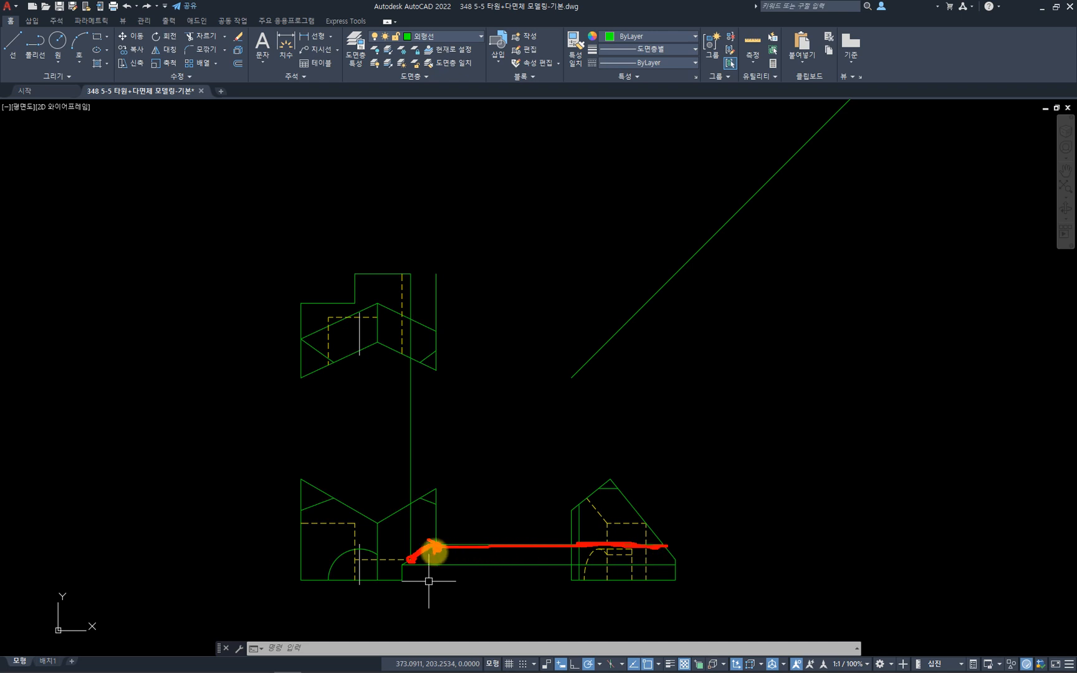
left_click_drag(435, 549, 434, 548)
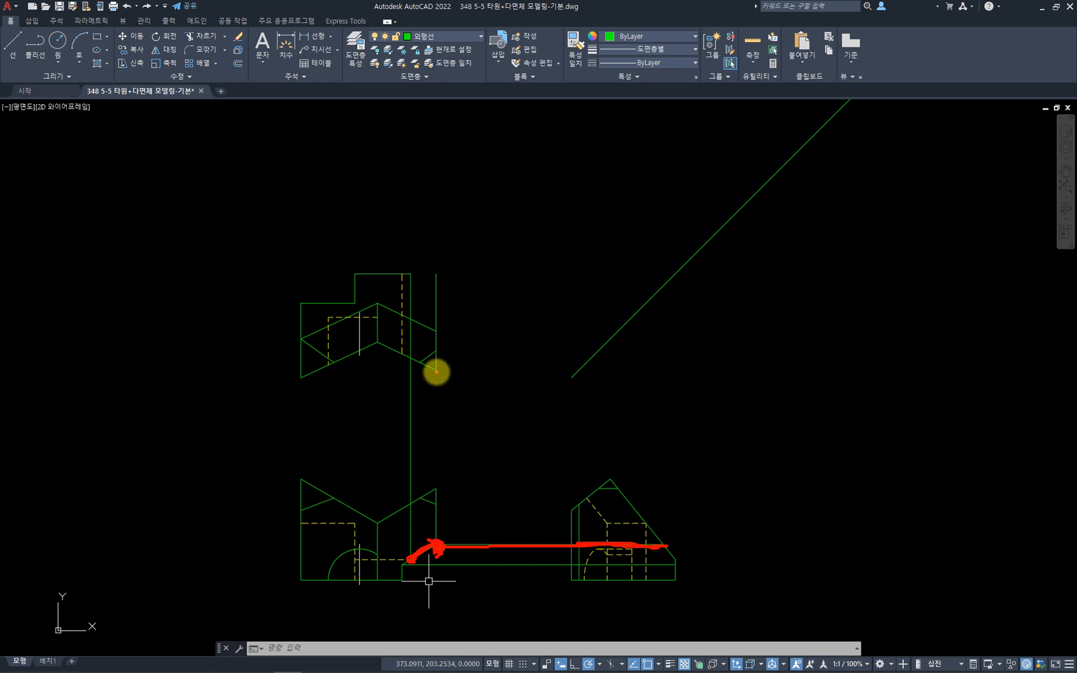
mouse_move(437, 372)
left_mouse_down()
mouse_move(437, 285)
mouse_move(450, 285)
mouse_move(430, 284)
left_mouse_up()
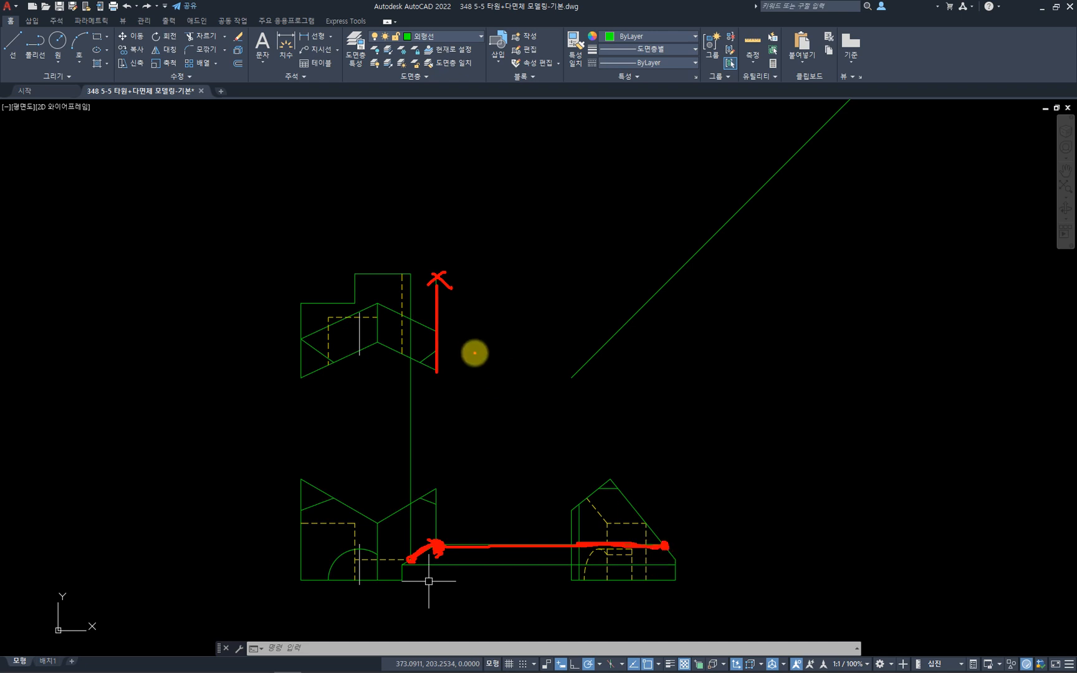
left_click_drag(447, 287, 443, 287)
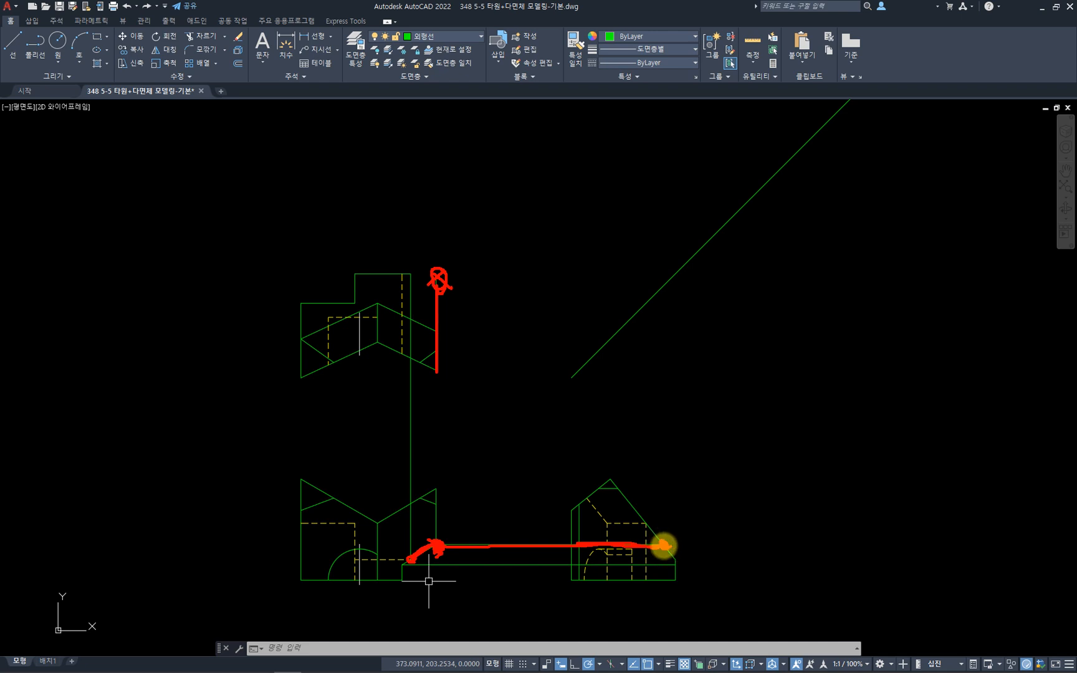
key("Escape")
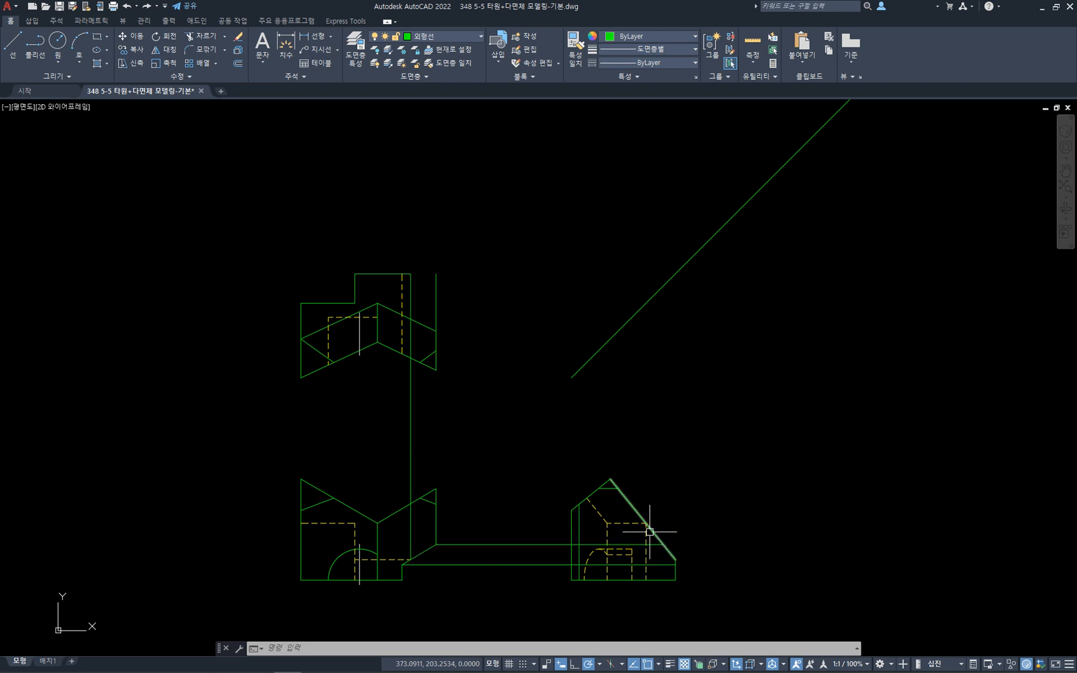
- Project the upper horizontal line's end on the side view's sloped edge up to the 45-degree line and across to the top view's right edge
type("l")
key("Return")
left_click(664, 545)
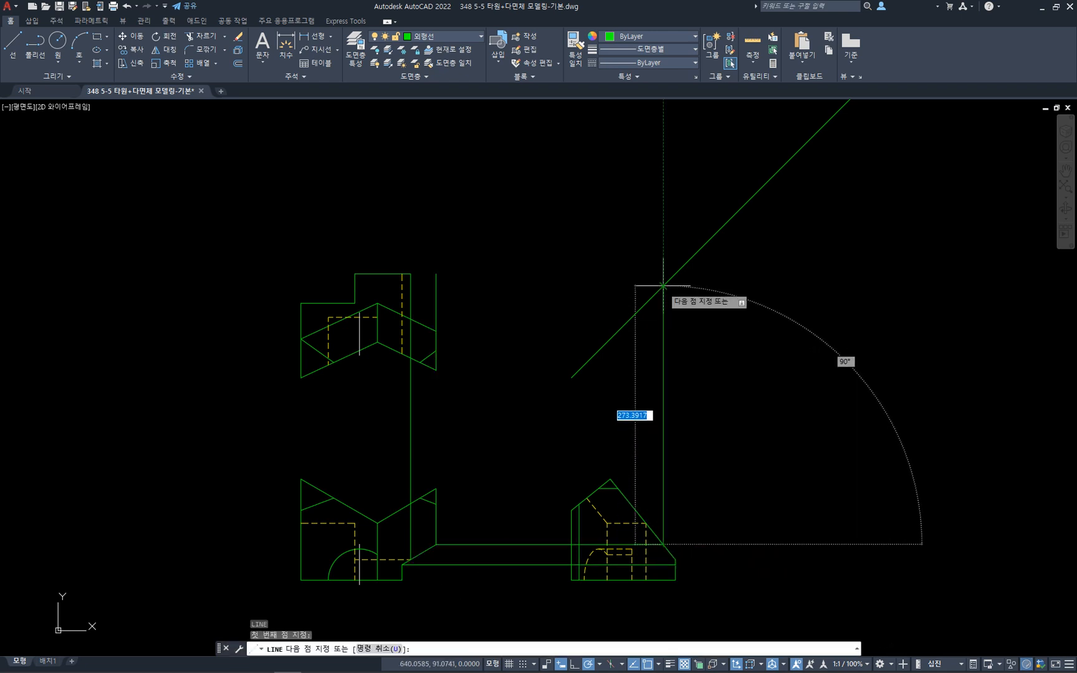
left_click(663, 286)
left_click(437, 286)
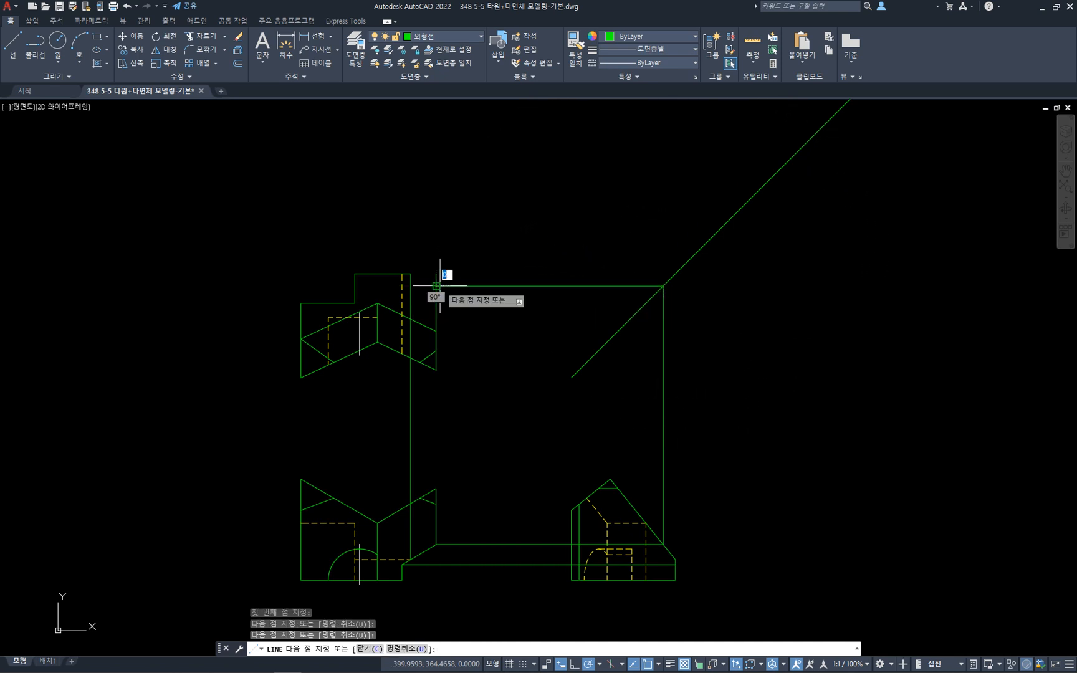
key("Escape")
- Trim the top view's right edge above the new horizontal projection line
left_click(436, 297)
key("Escape")
left_click(523, 286)
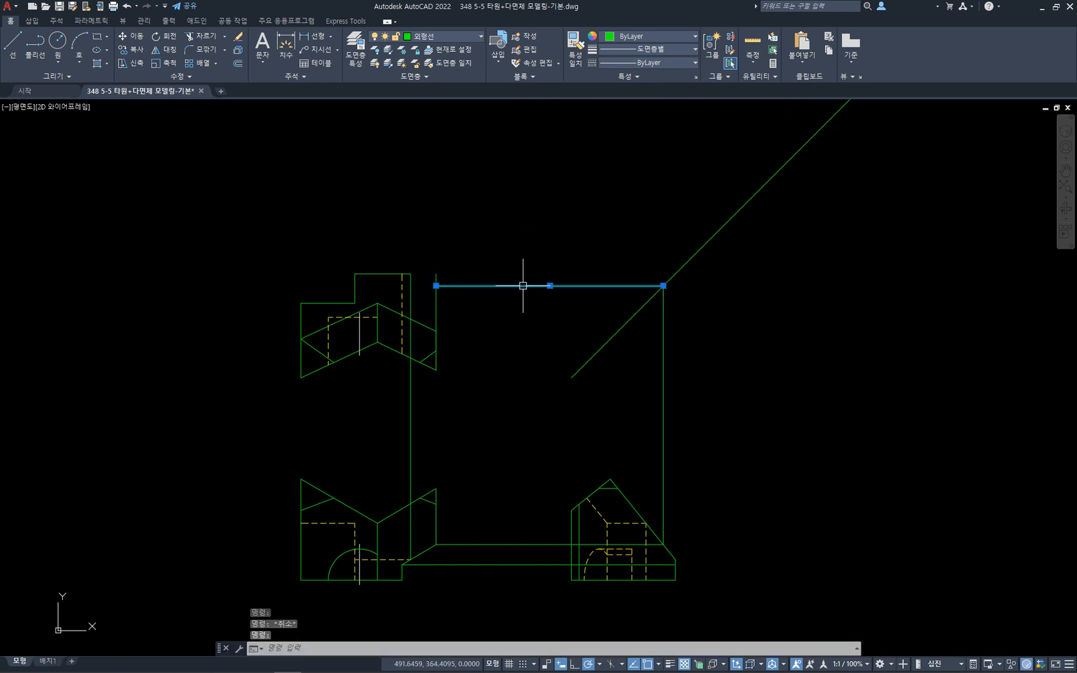
key("Escape")
left_click(437, 302)
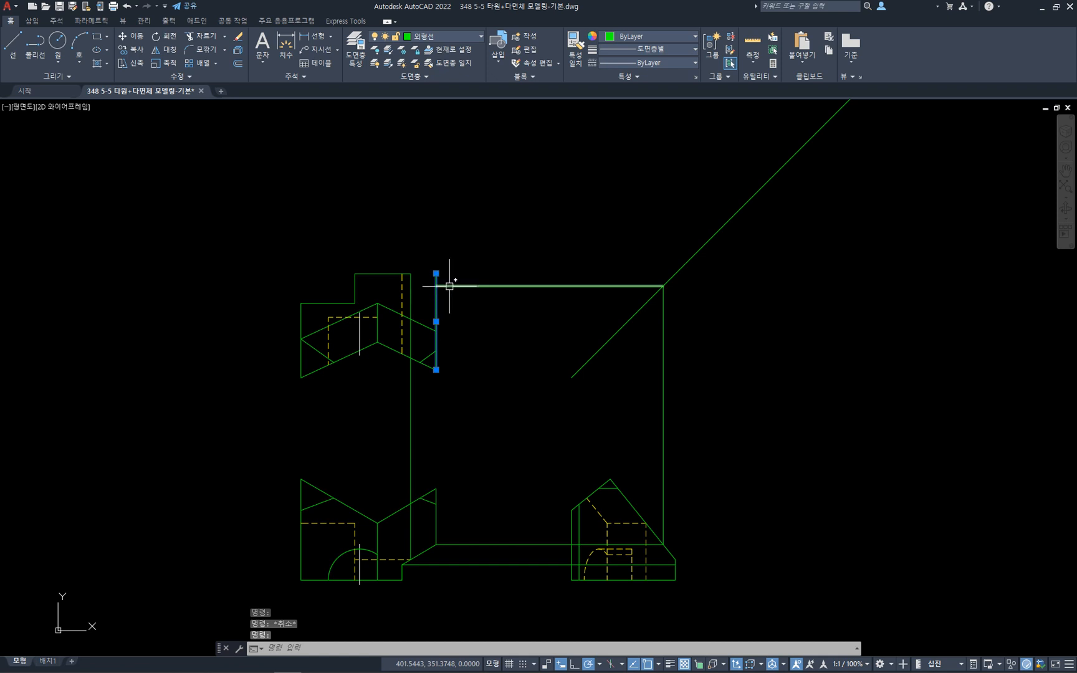
left_click(454, 286)
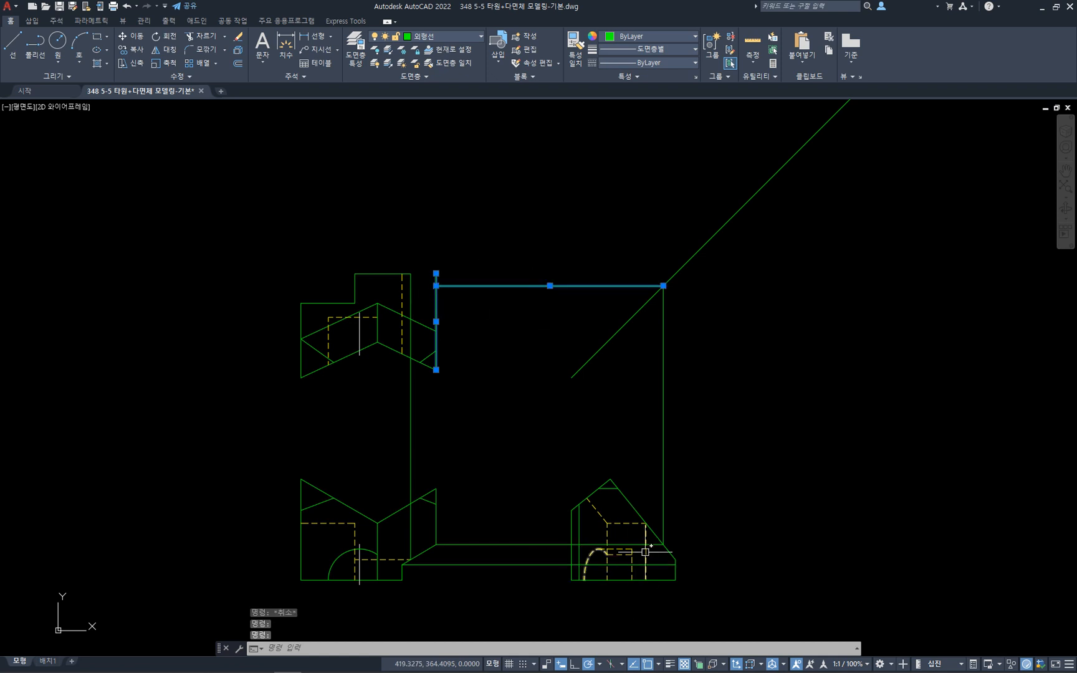
key("Escape")
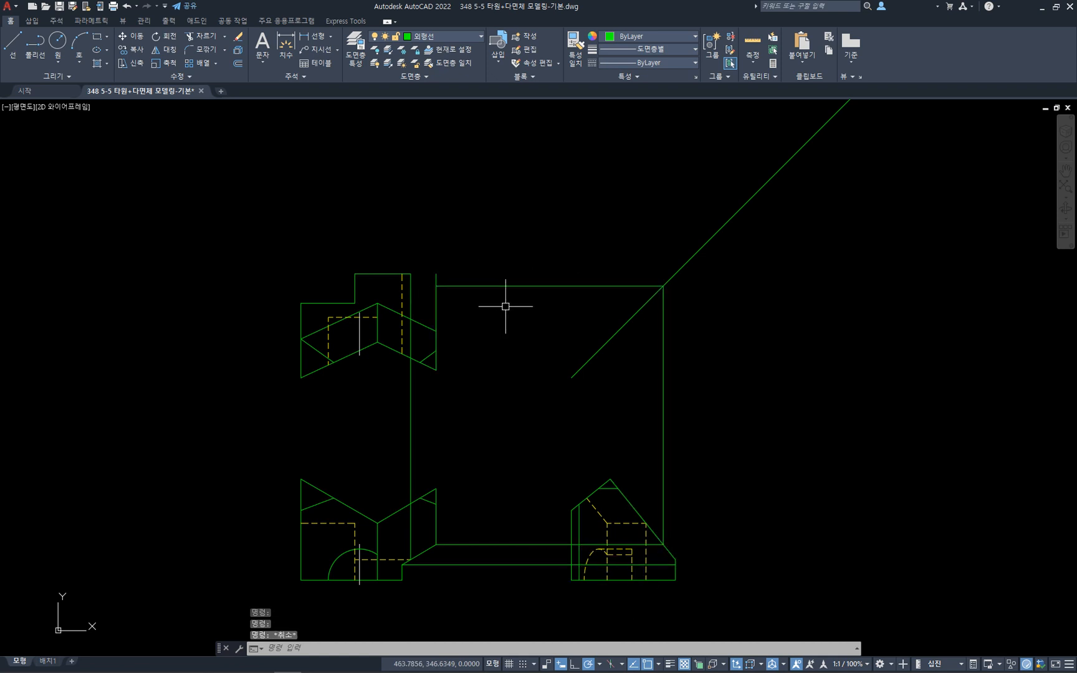
key("Return")
key("Escape")
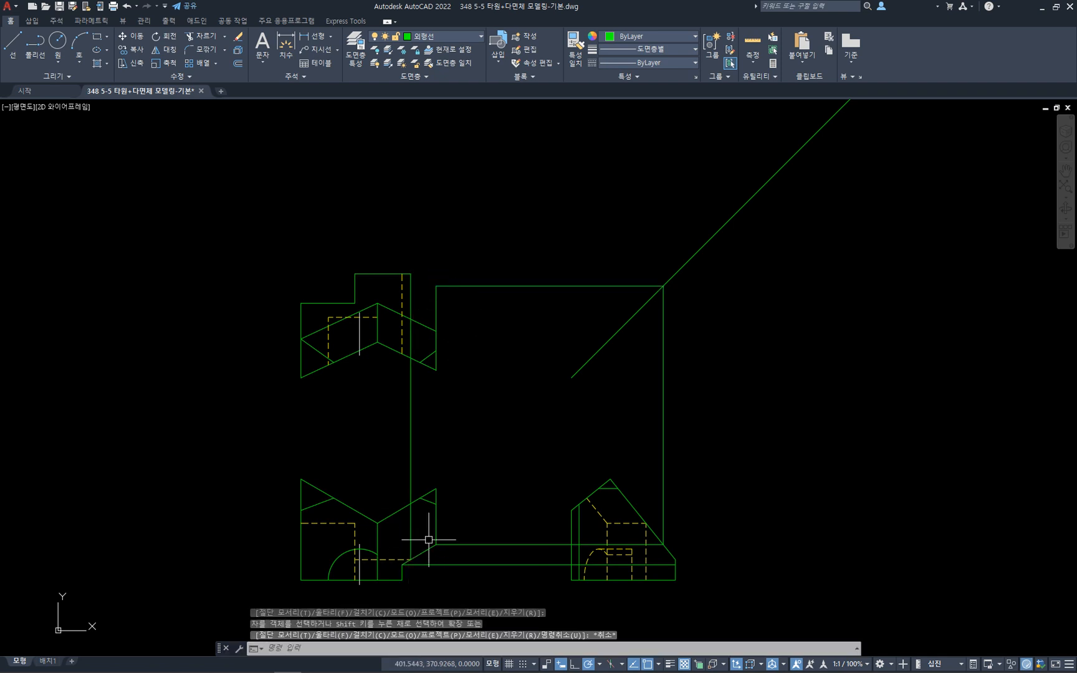
- Draw a slanted line joining the right end of the top view's upper edge to the upper end of its right edge
key("Escape")
type("l")
key("Return")
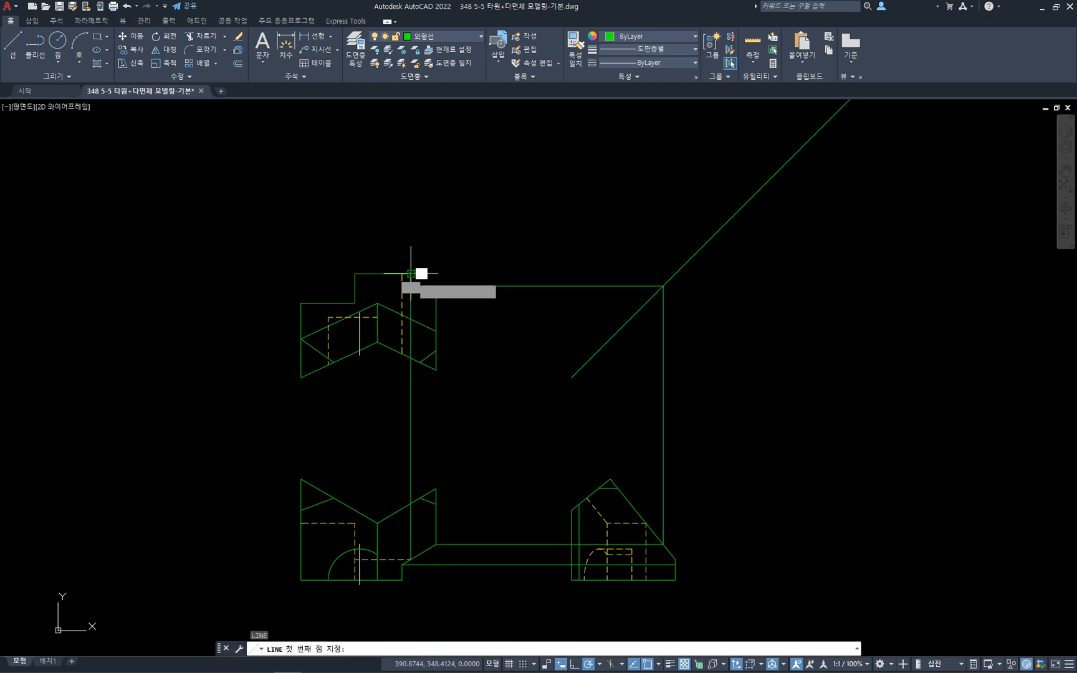
left_click(410, 274)
left_click(436, 286)
key("Escape")
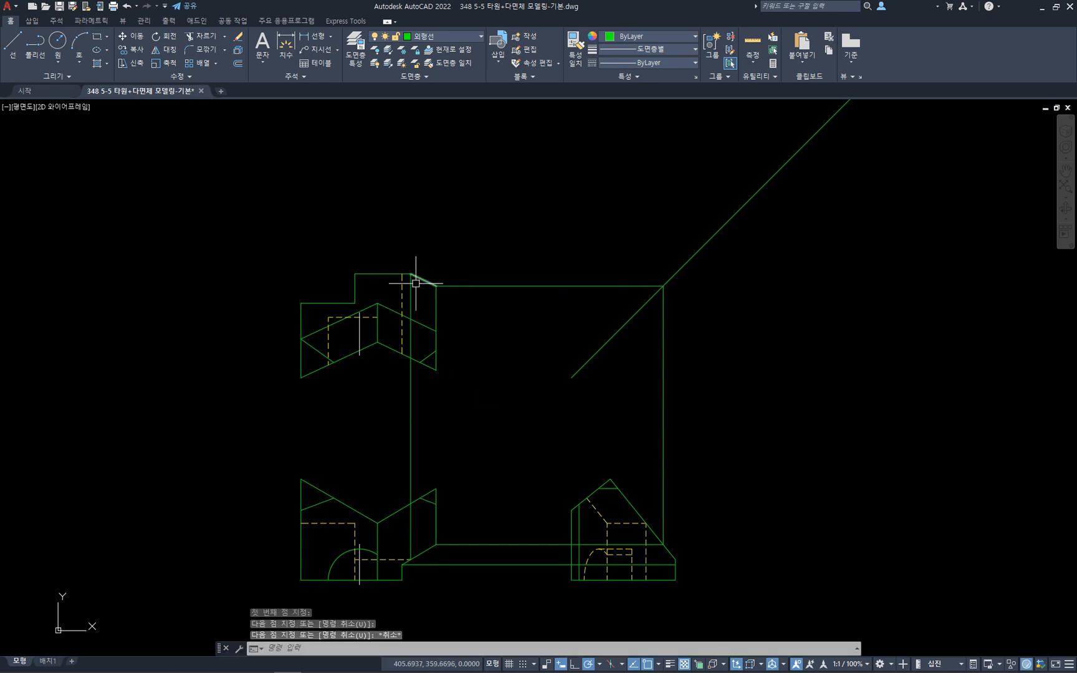
- Delete the two vertical projection lines and the horizontal one leading from the top view to the 45-degree line
left_click(425, 423)
left_click(371, 409)
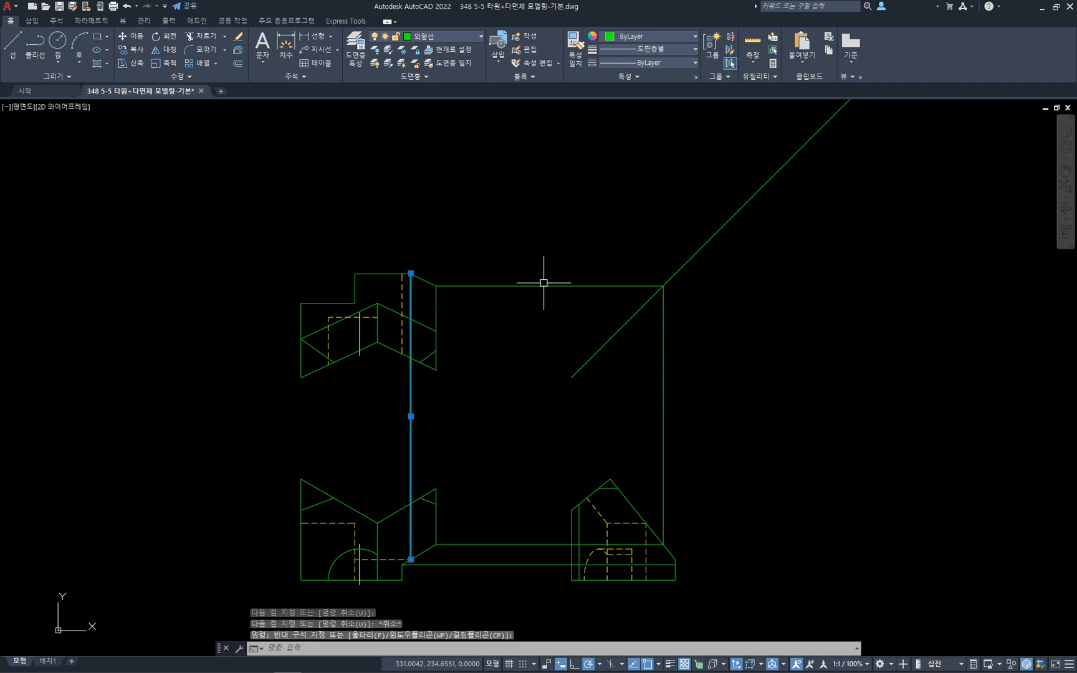
key("Delete")
left_click(547, 324)
left_click(515, 262)
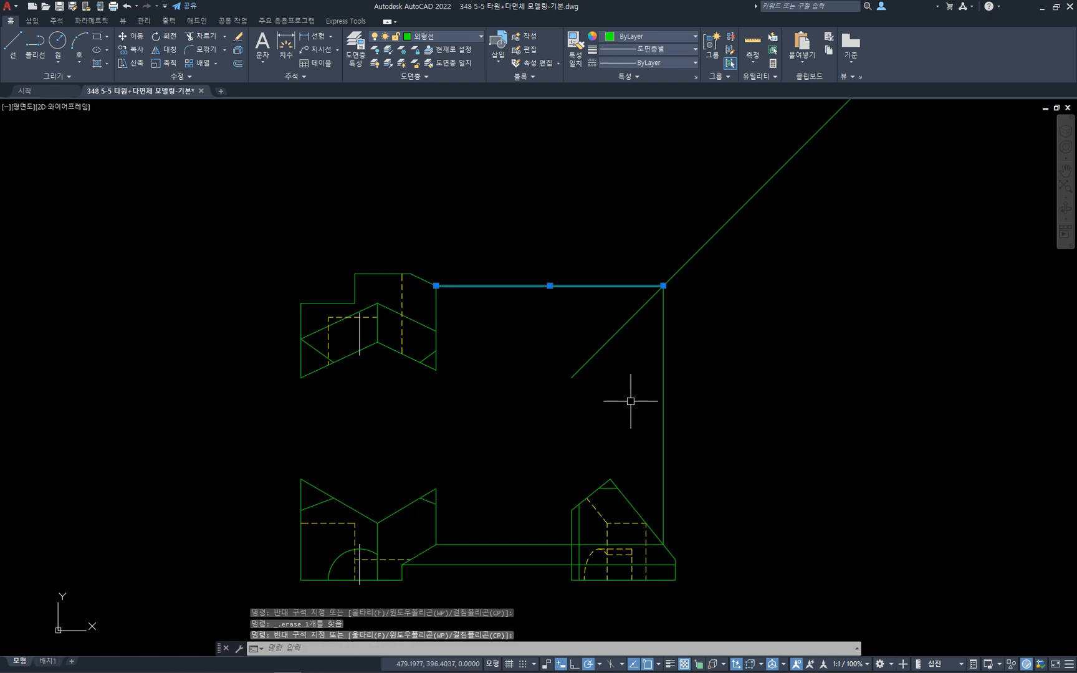
key("Delete")
left_click(692, 423)
left_click(625, 409)
key("Delete")
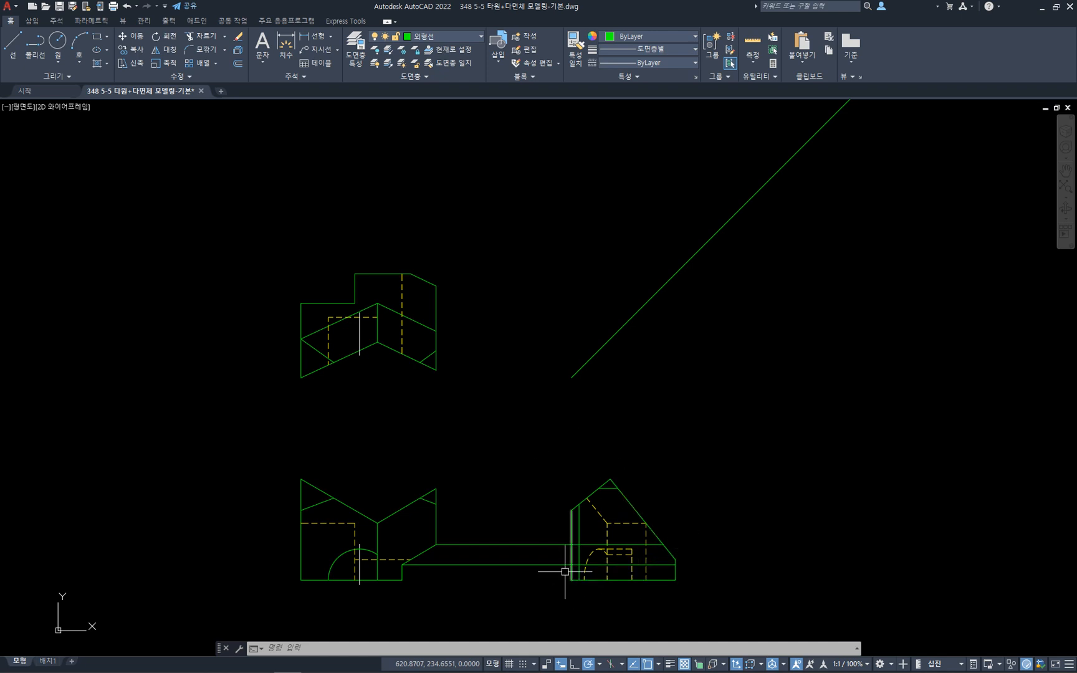
- Trim the upper horizontal projection line between the front view and the side view's inner vertical line
left_click(544, 544)
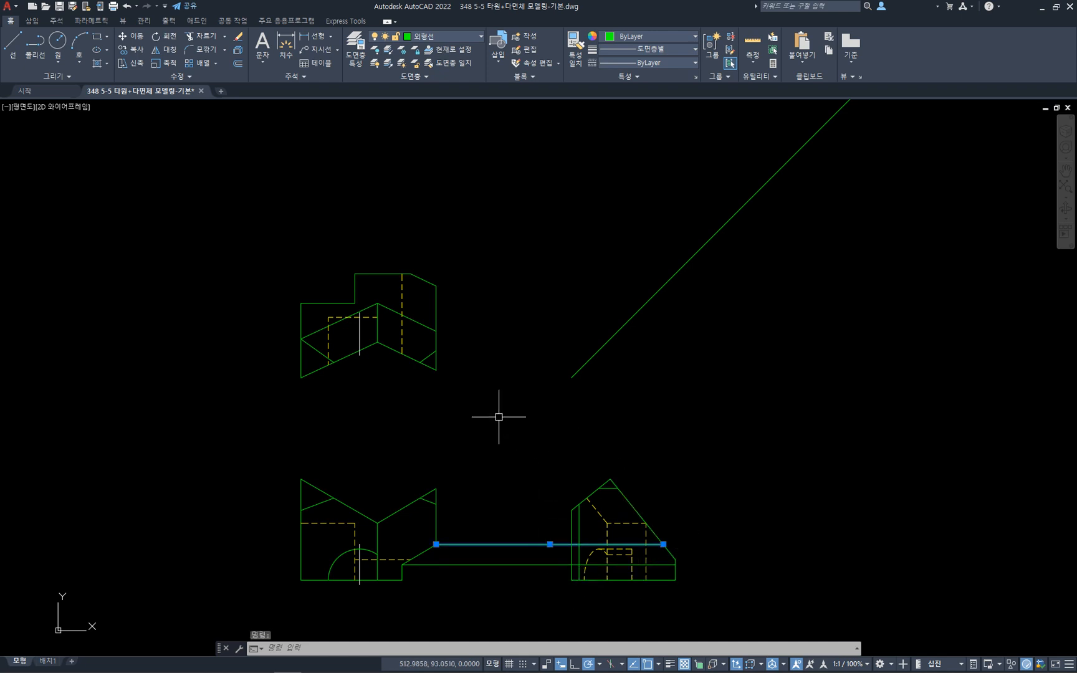
left_click(437, 312)
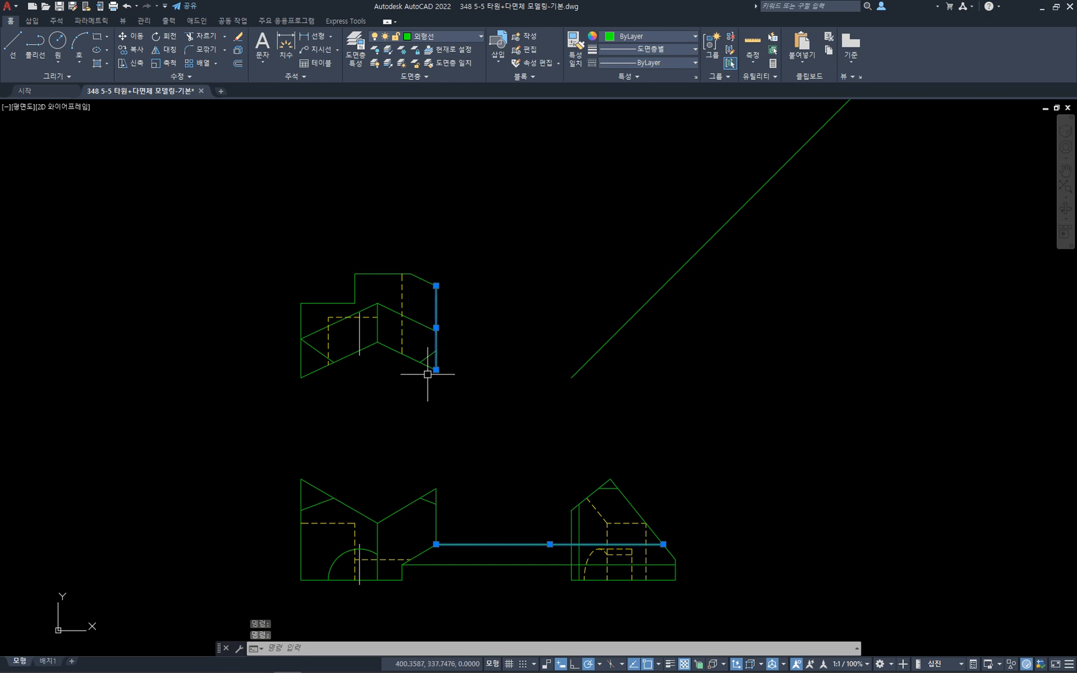
left_click(579, 529)
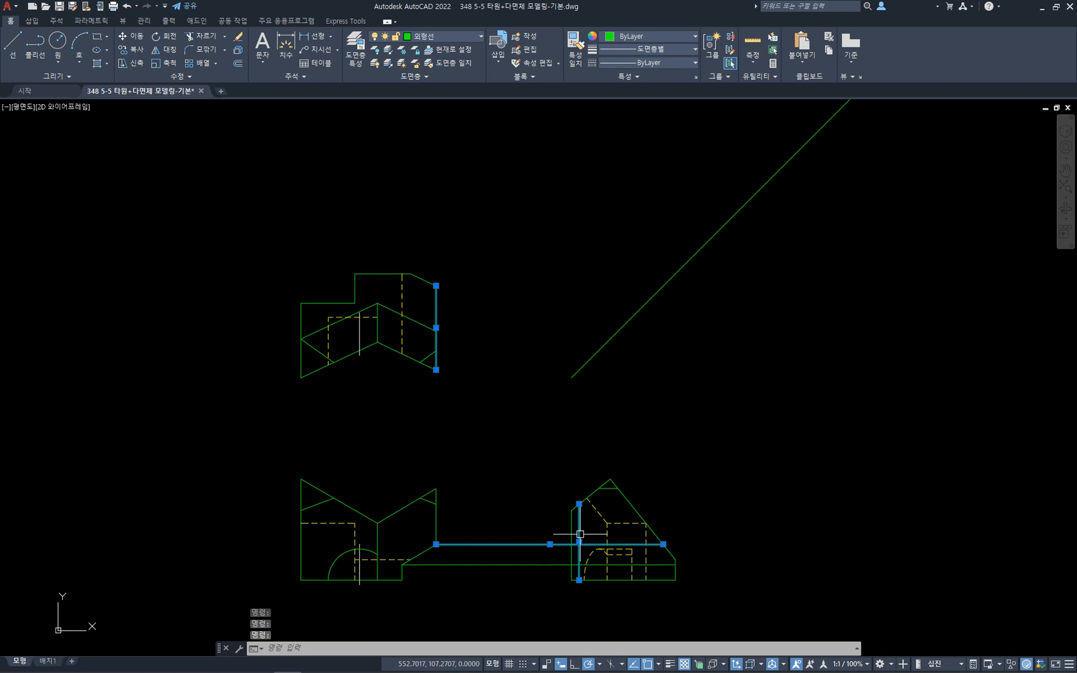
key("Escape")
key("Escape")
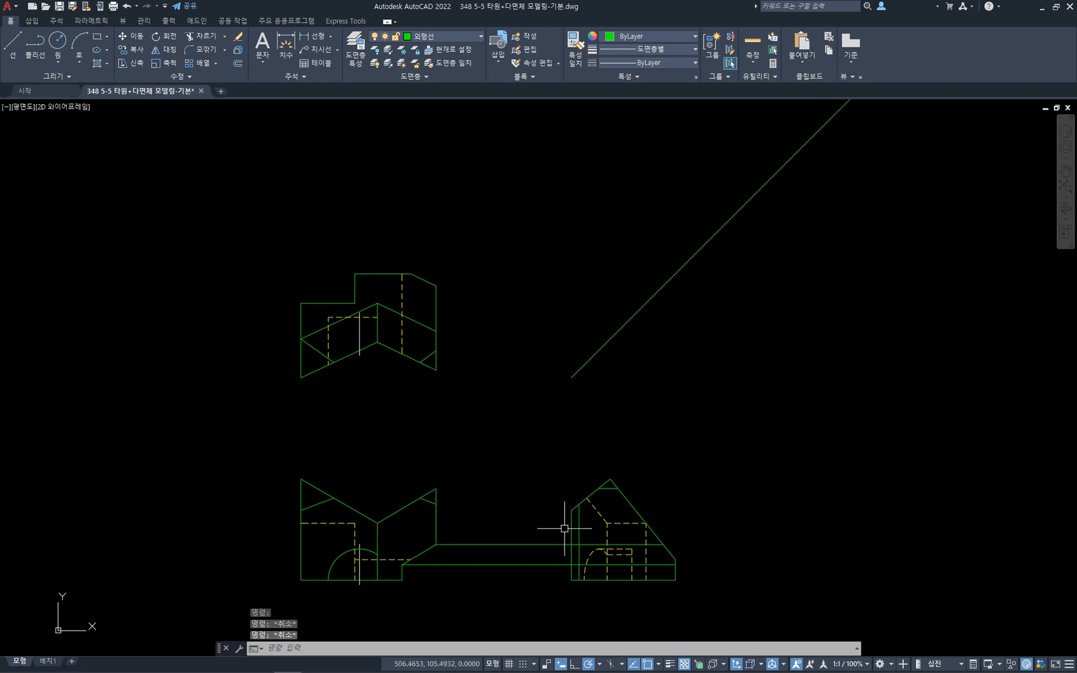
key("Return")
left_click(551, 545)
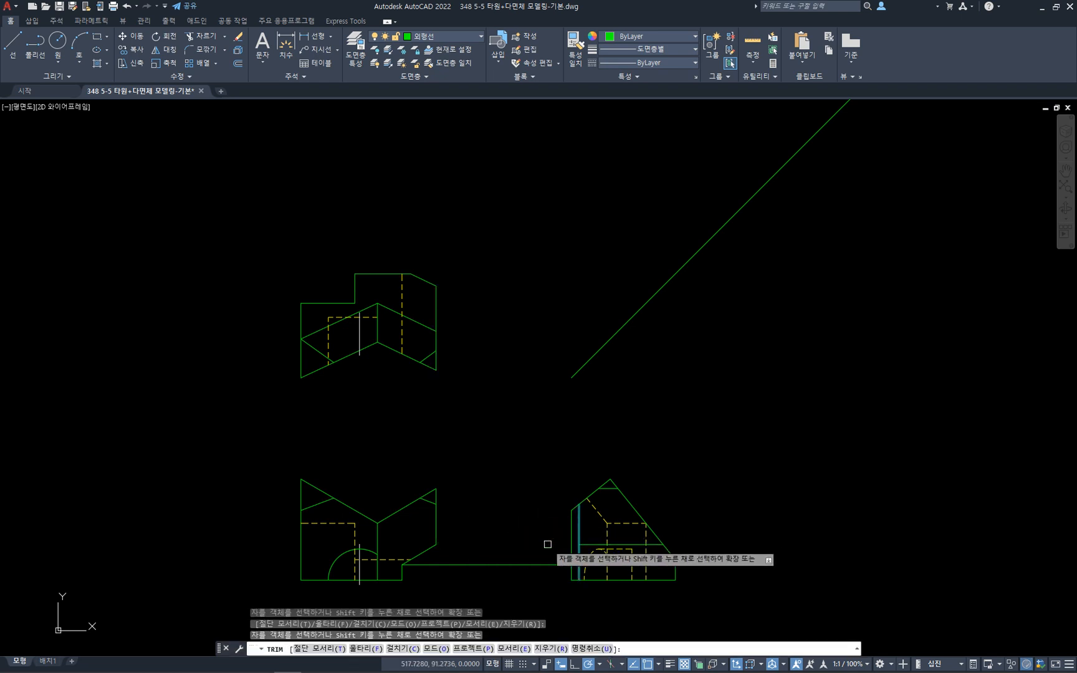
key("Escape")
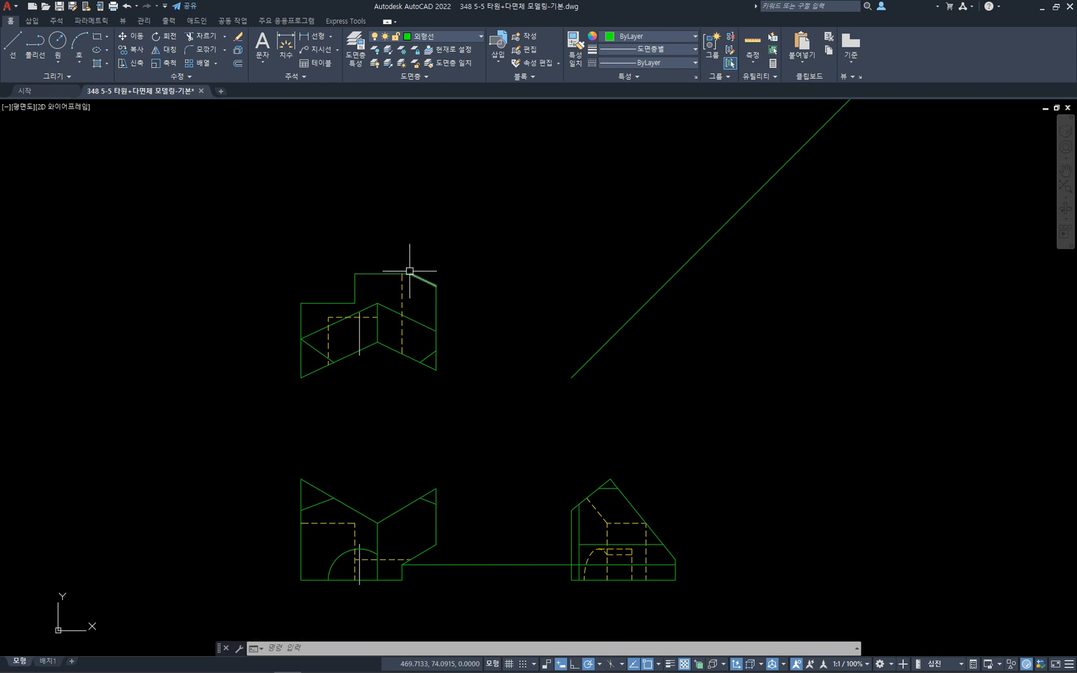
- Project the lower end of the top view's right dashed line across to the 45-degree line and down to the side view's bottom edge
left_click(403, 573)
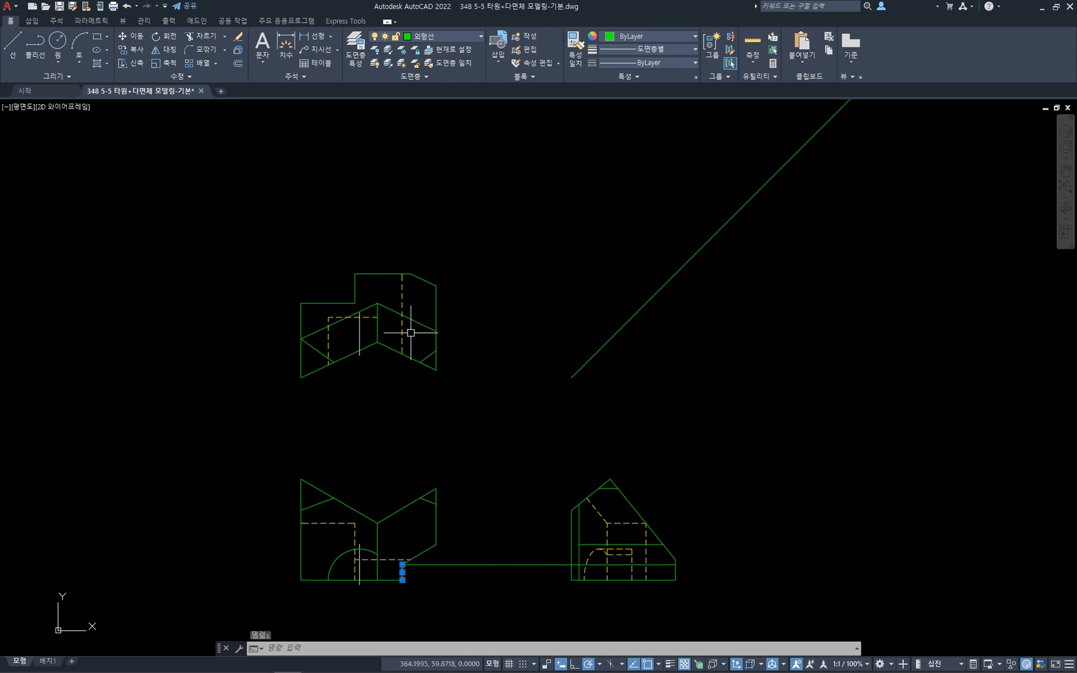
left_click(403, 332)
key("Escape")
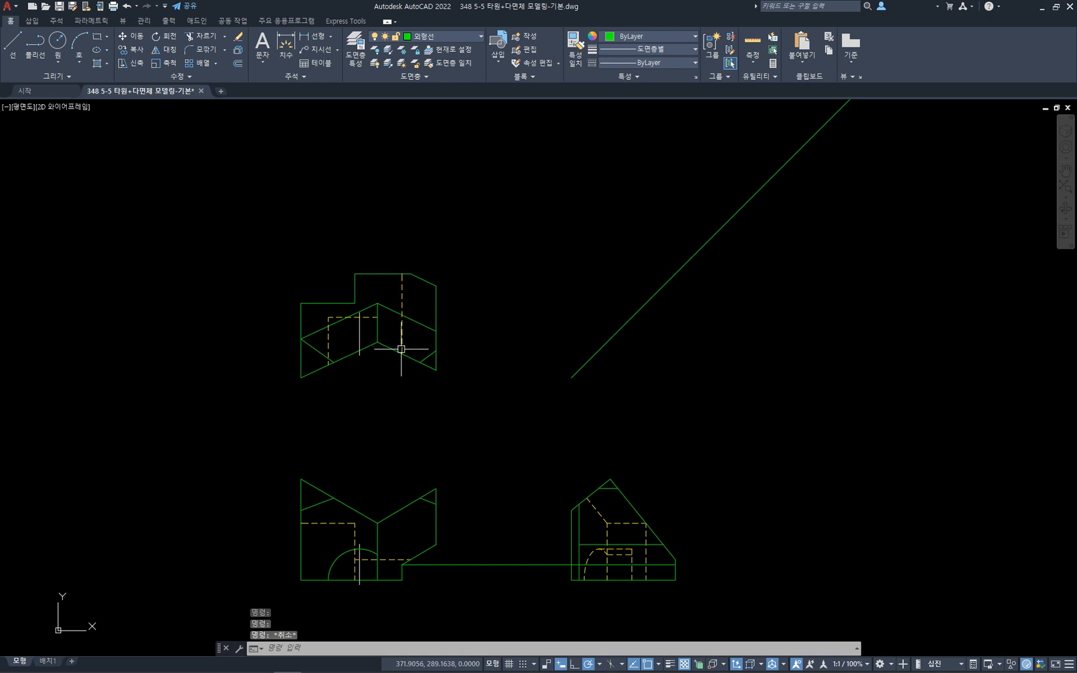
left_click(402, 573)
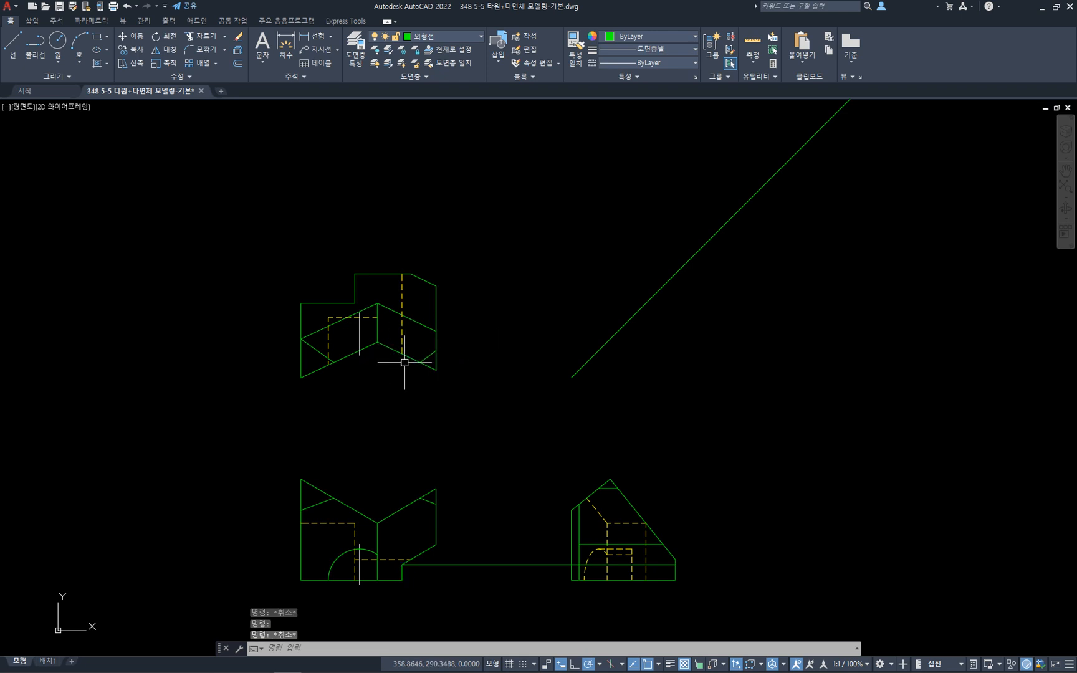
key("Escape")
type("l")
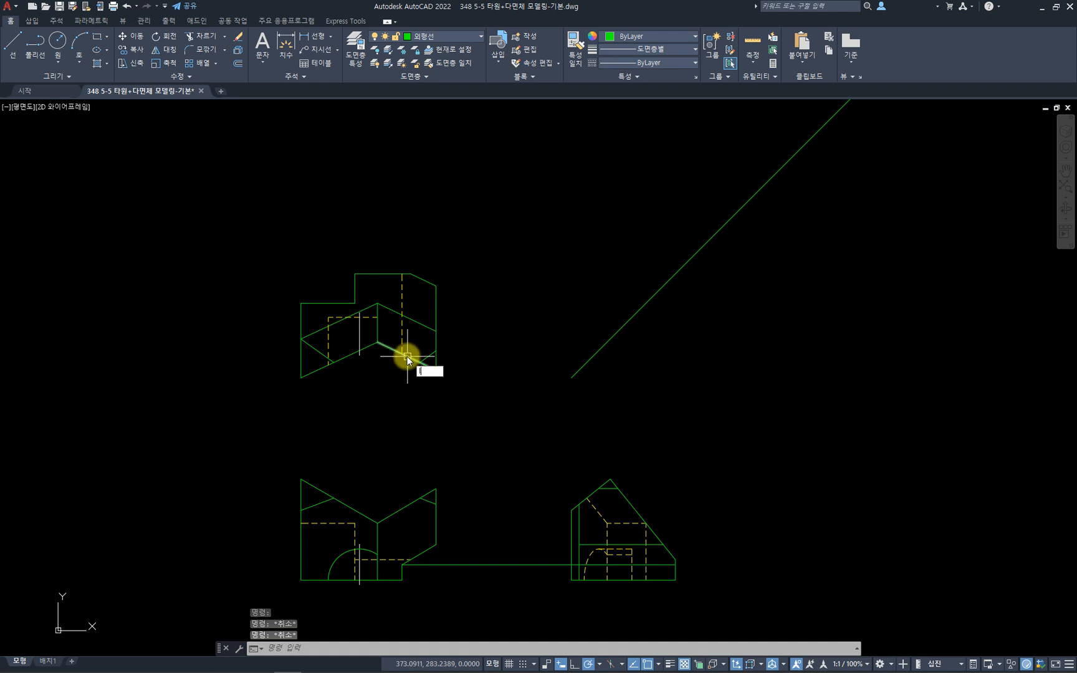
key("Return")
left_click(402, 353)
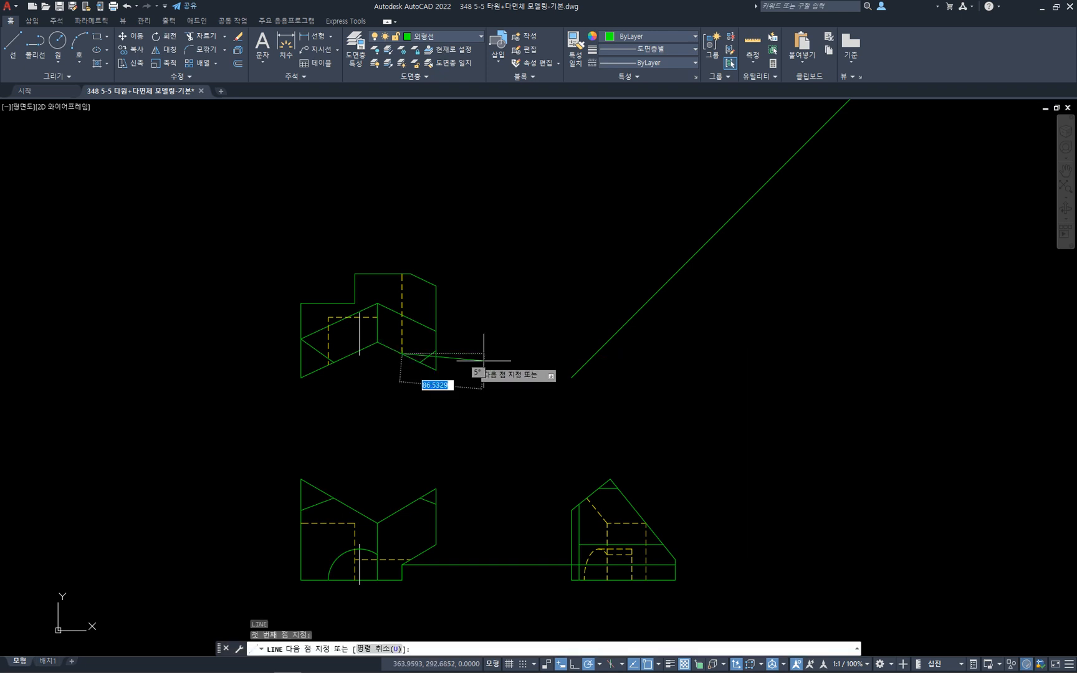
left_click(595, 354)
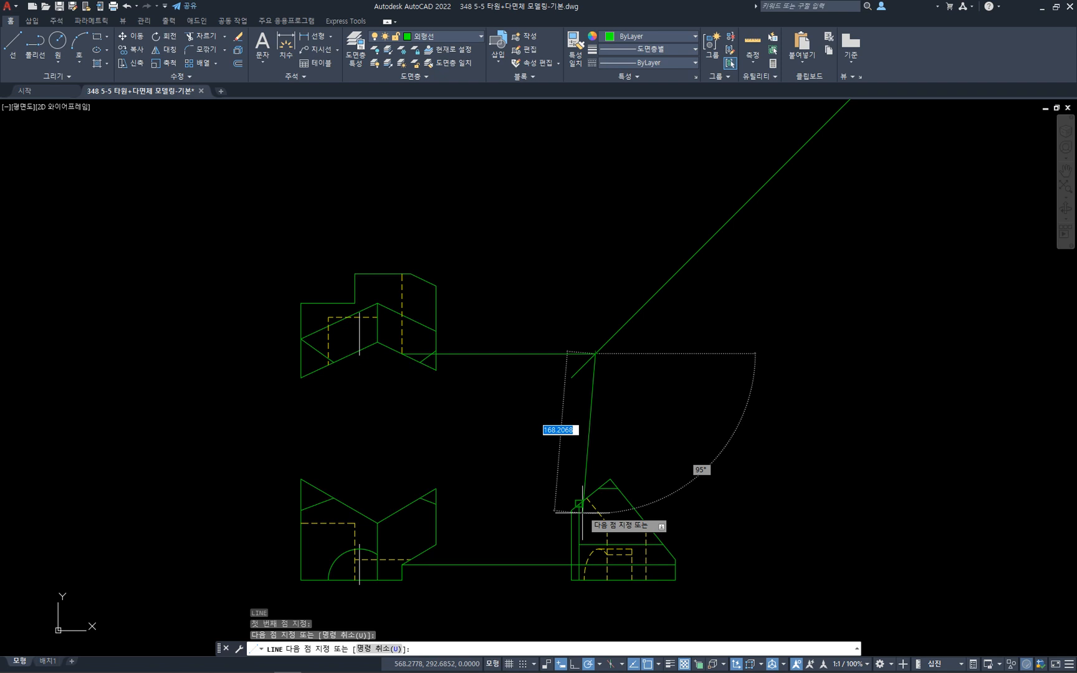
left_click(595, 580)
key("Escape")
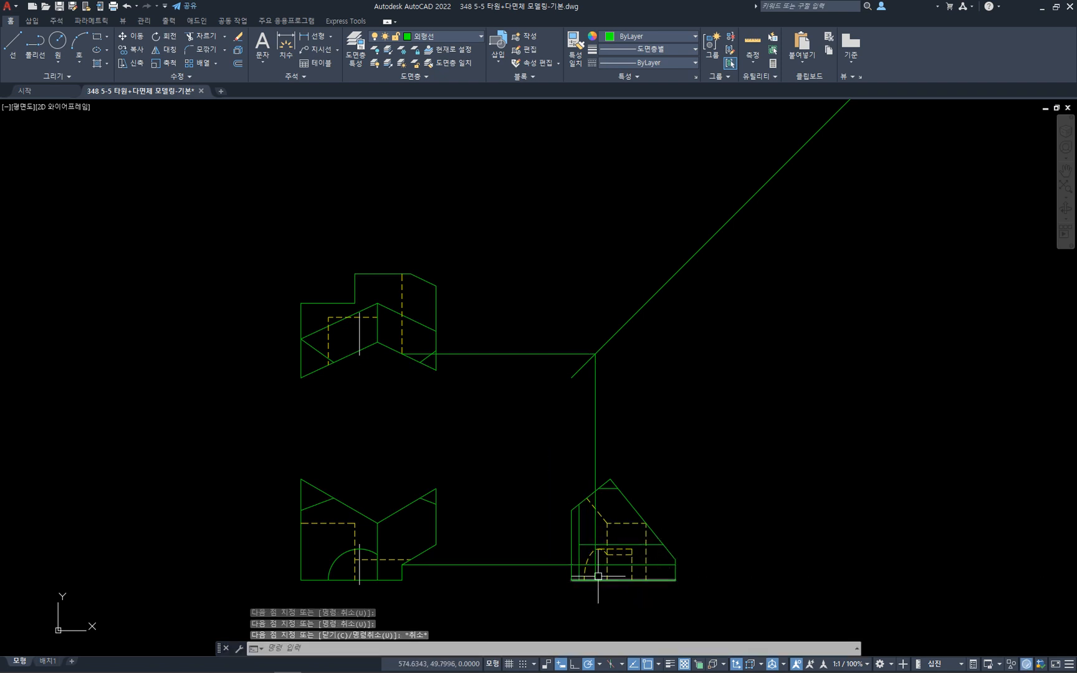
- Trim the vertical projection line between the 45-degree line and the side view's lower horizontal line
left_click(596, 574)
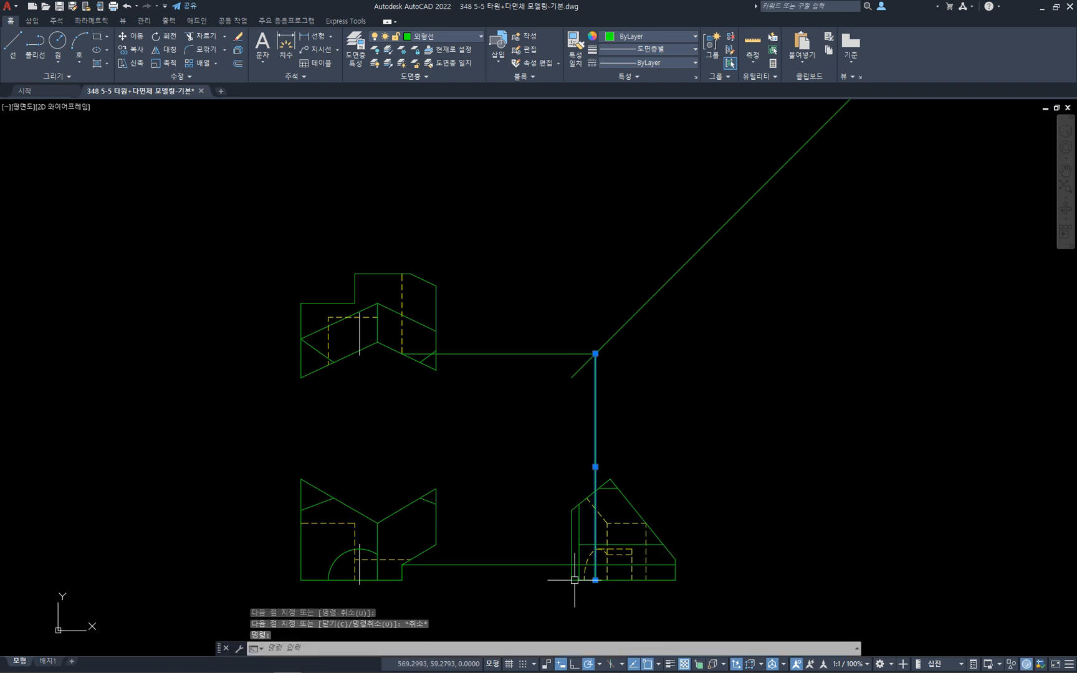
left_click(404, 574)
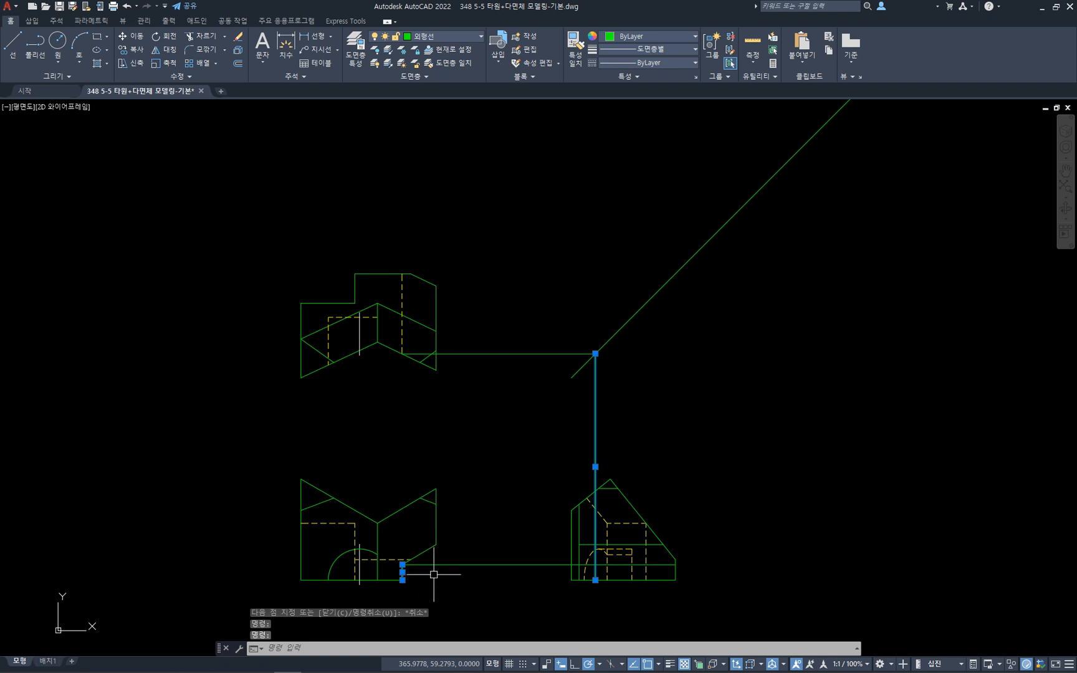
key("Escape")
left_click(497, 565)
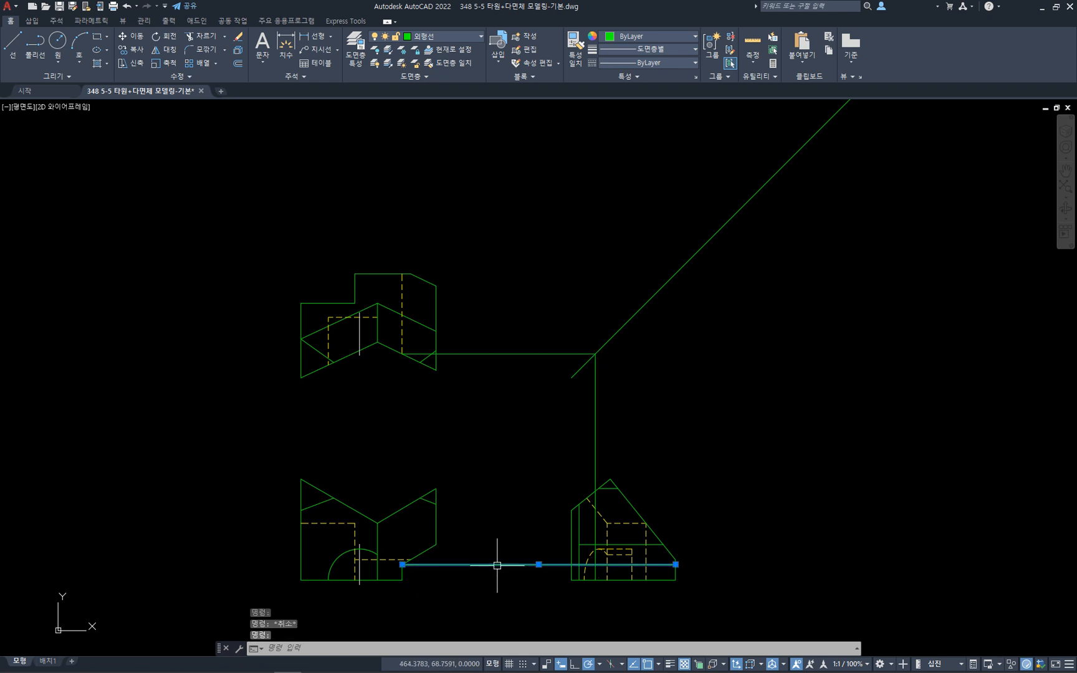
key("Escape")
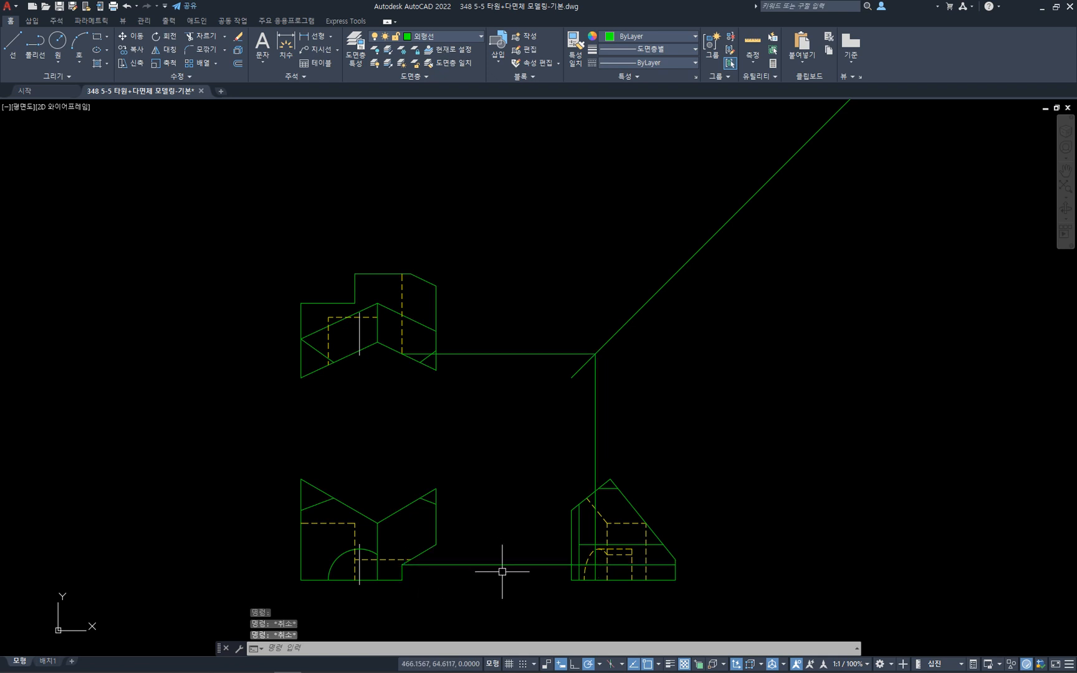
type("tr")
key("space")
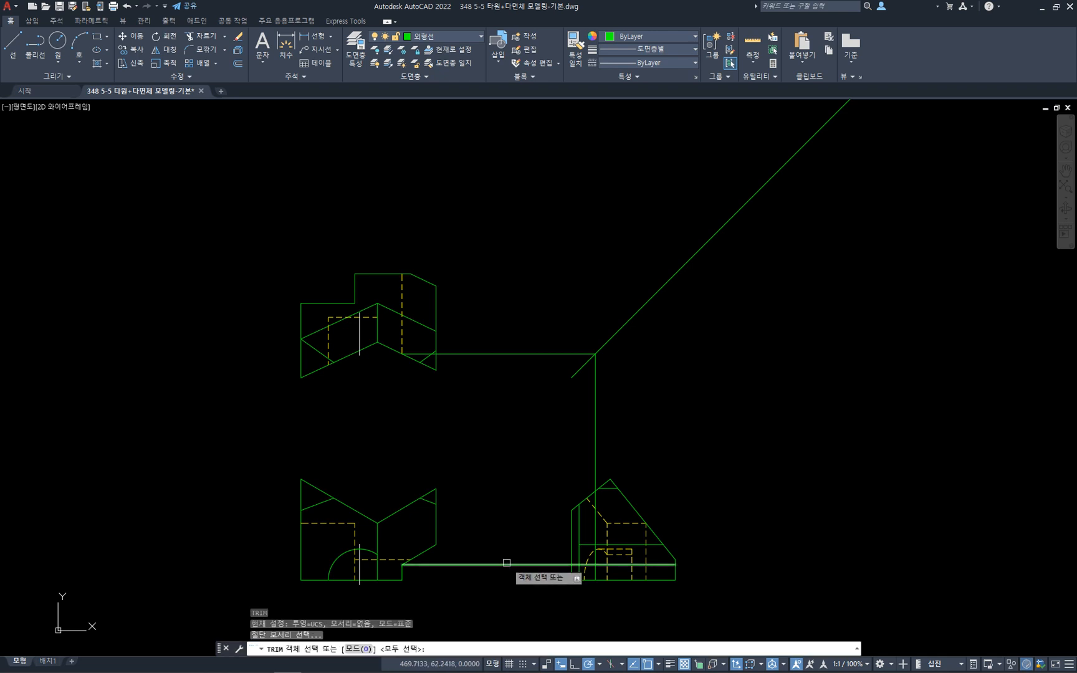
key("space")
left_click(596, 529)
key("Escape")
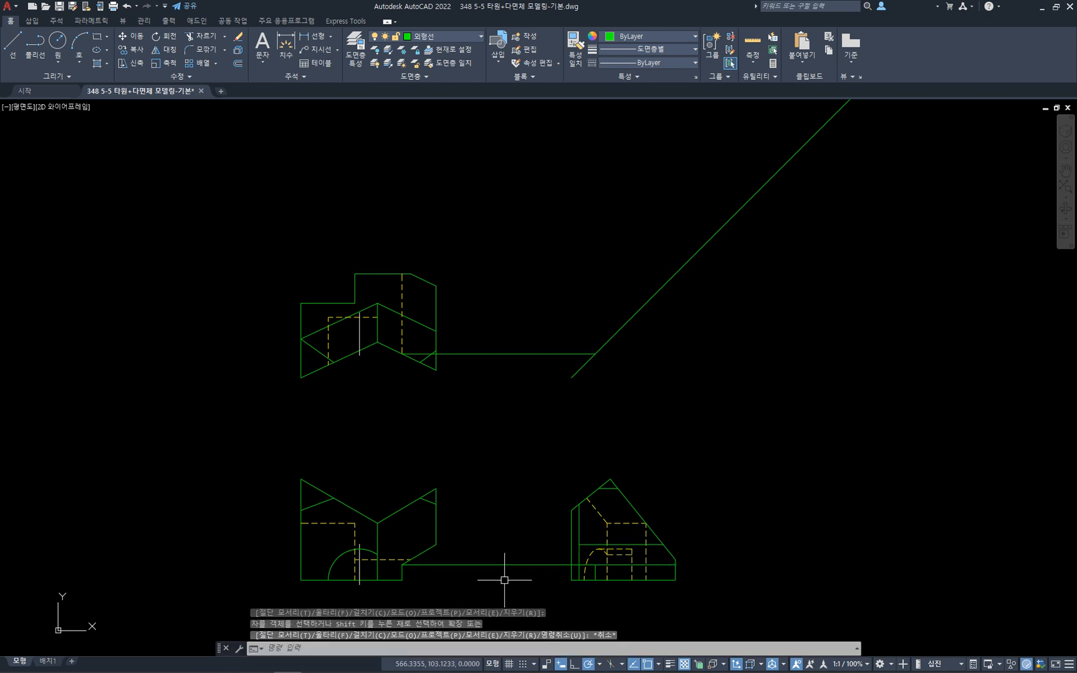
- Trim the lower horizontal projection line from the front view's cutout corner to the short vertical line inside the side view
left_click(613, 565)
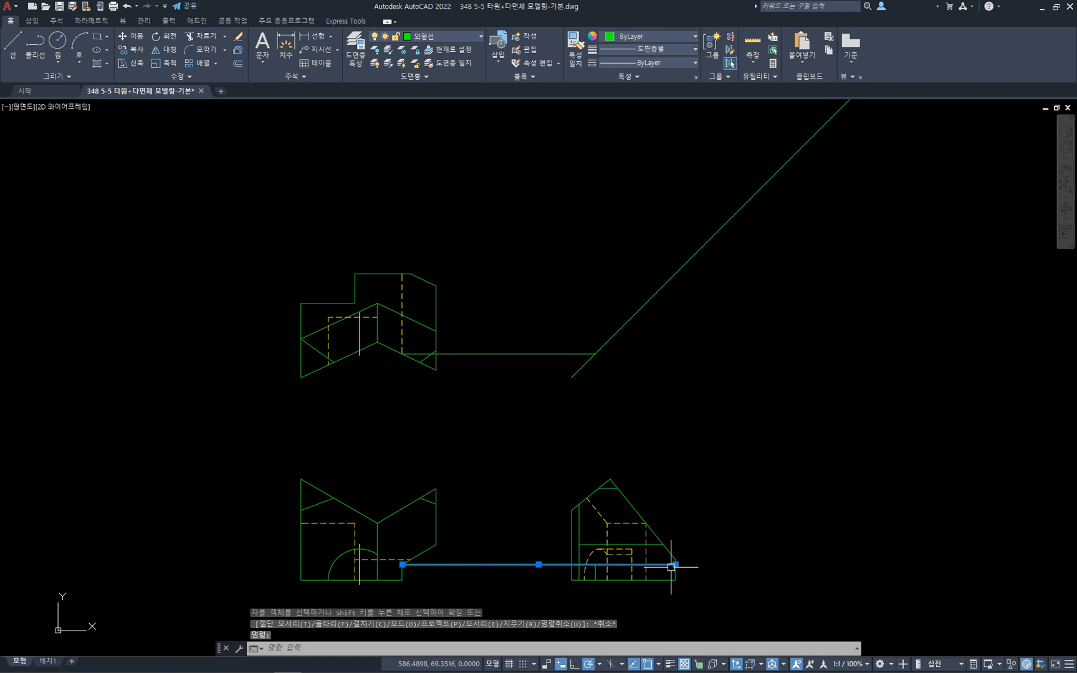
key("Escape")
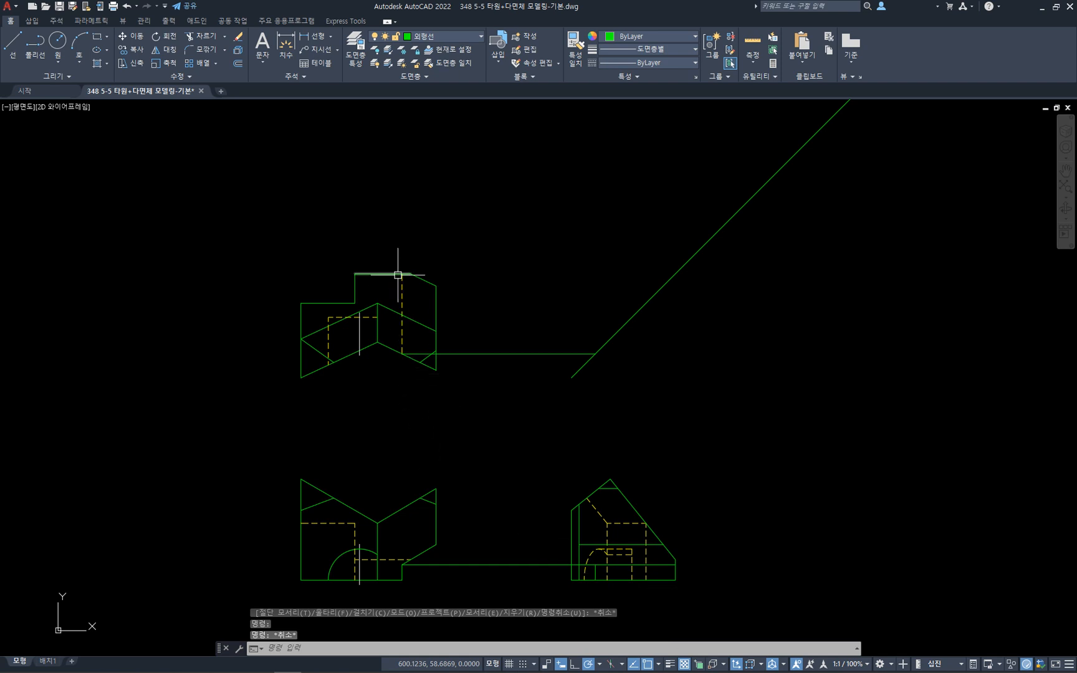
left_click(402, 331)
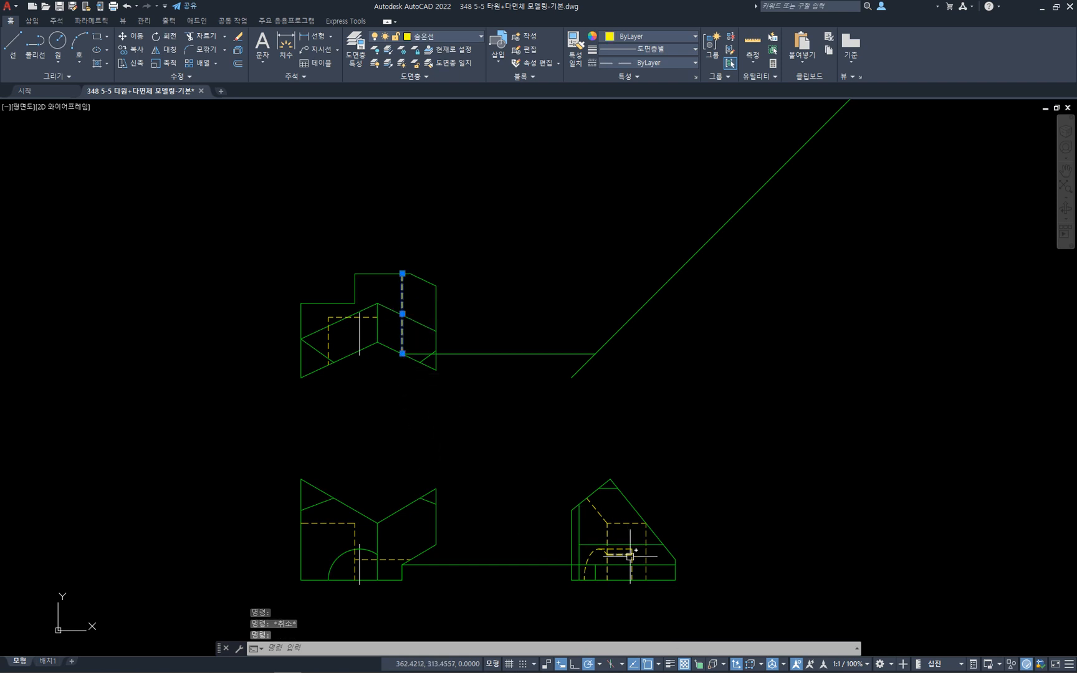
left_click(661, 567)
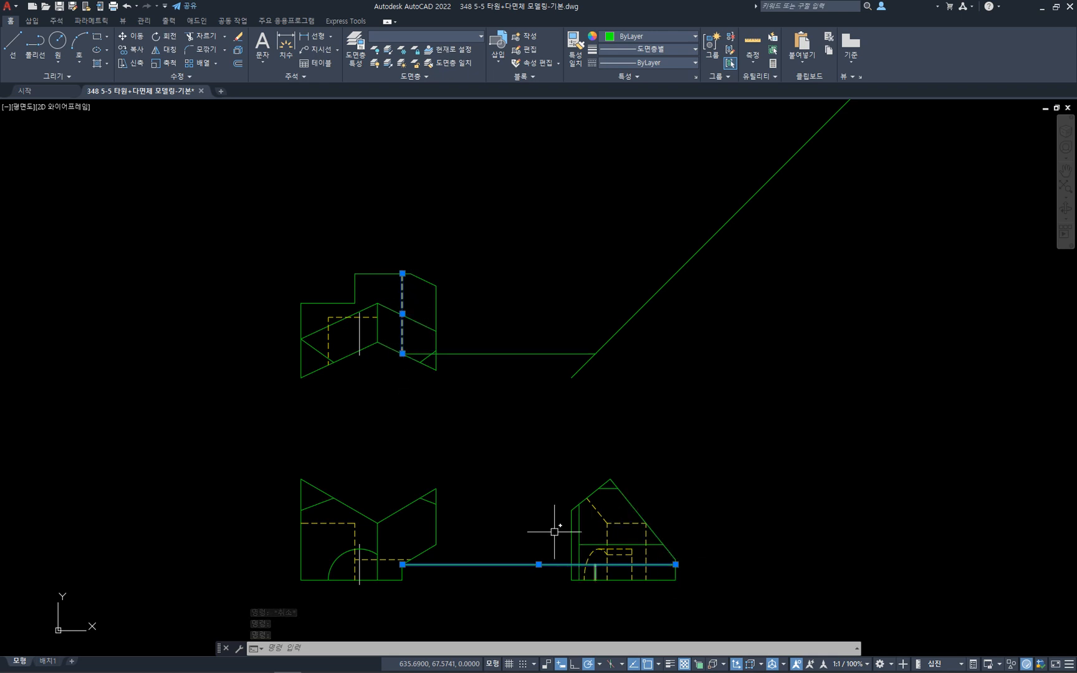
left_click(527, 353)
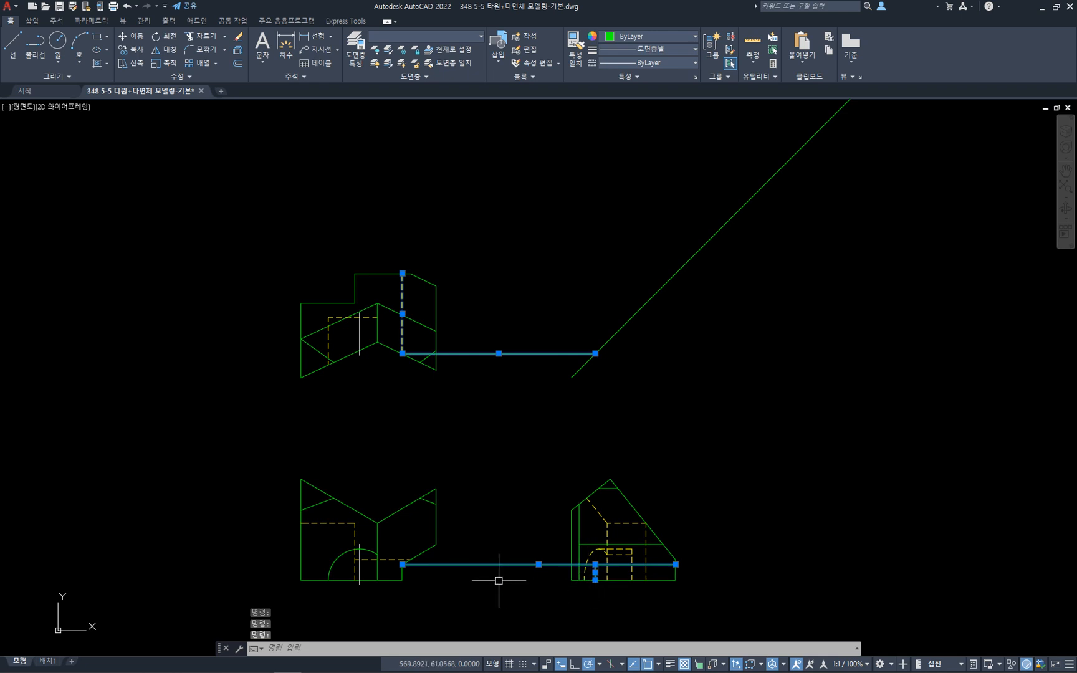
key("Escape")
type("tr")
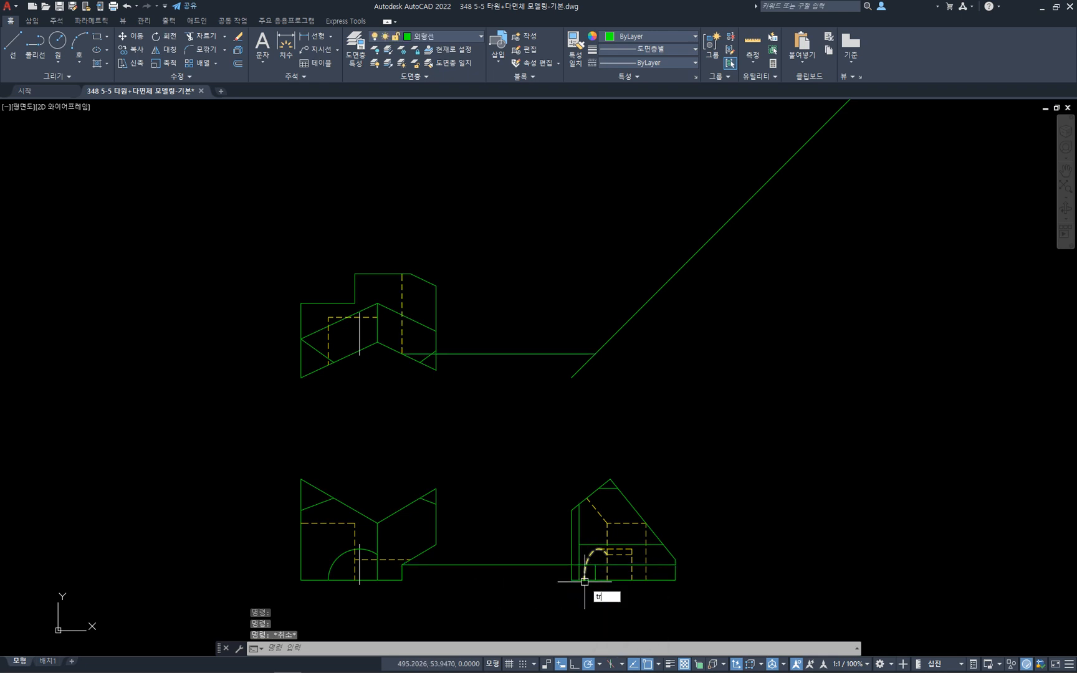
key("space")
left_click(595, 572)
key("space")
left_click(537, 563)
key("Escape")
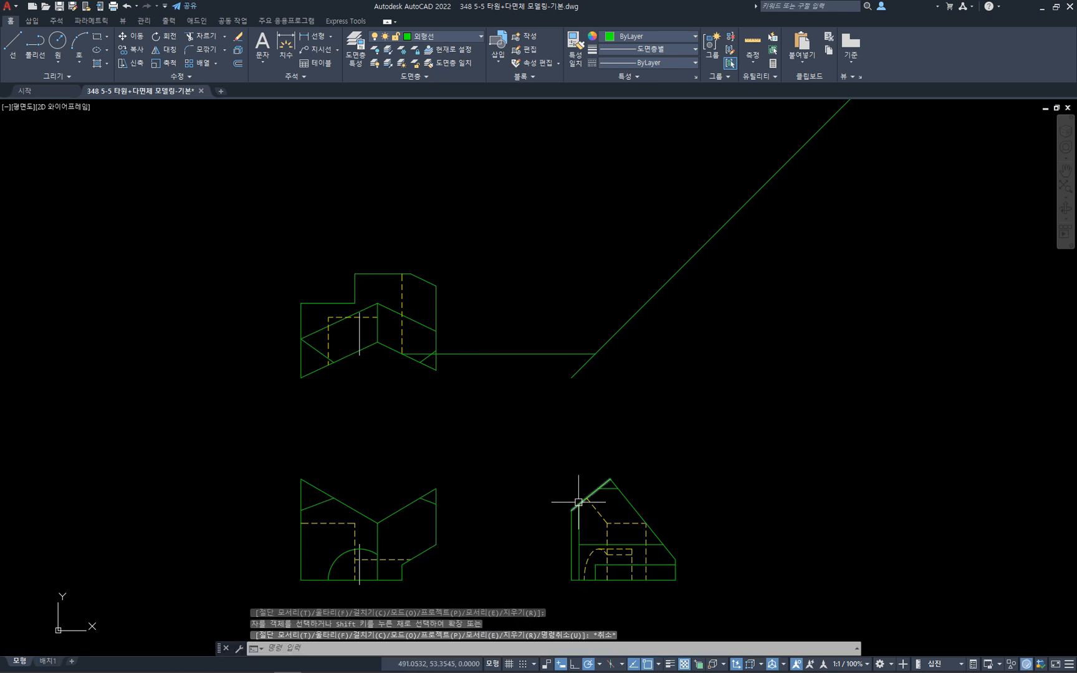
- Compare the side view's inner lines with the front view's right edge, using a temporary horizontal construction line through that edge's upper end
left_click(591, 544)
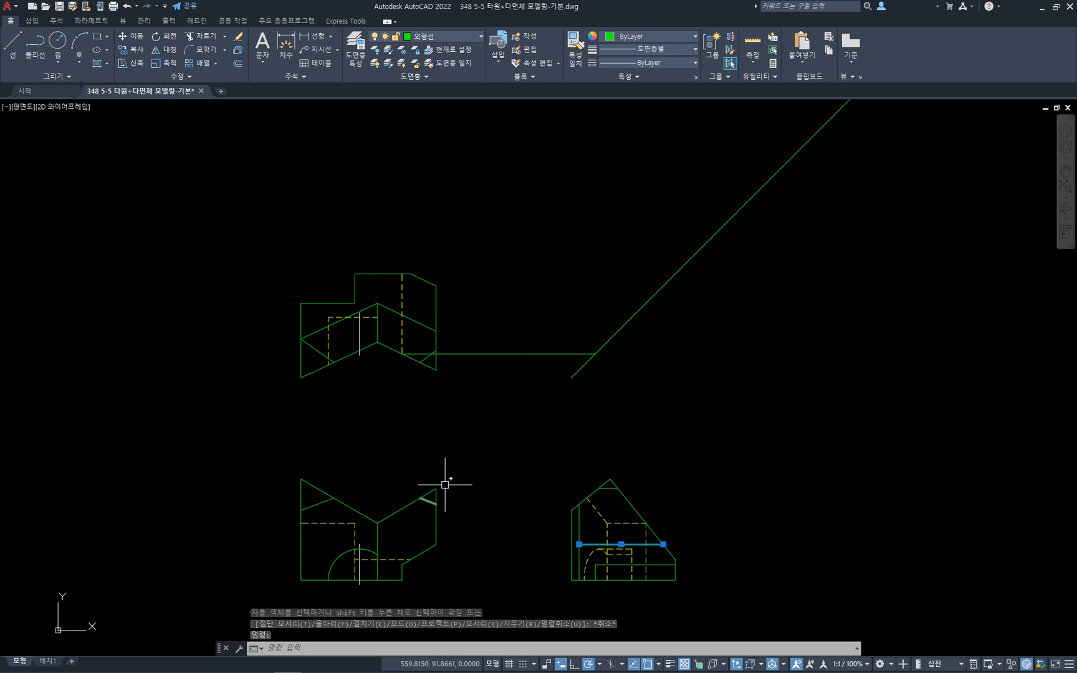
left_click(438, 544)
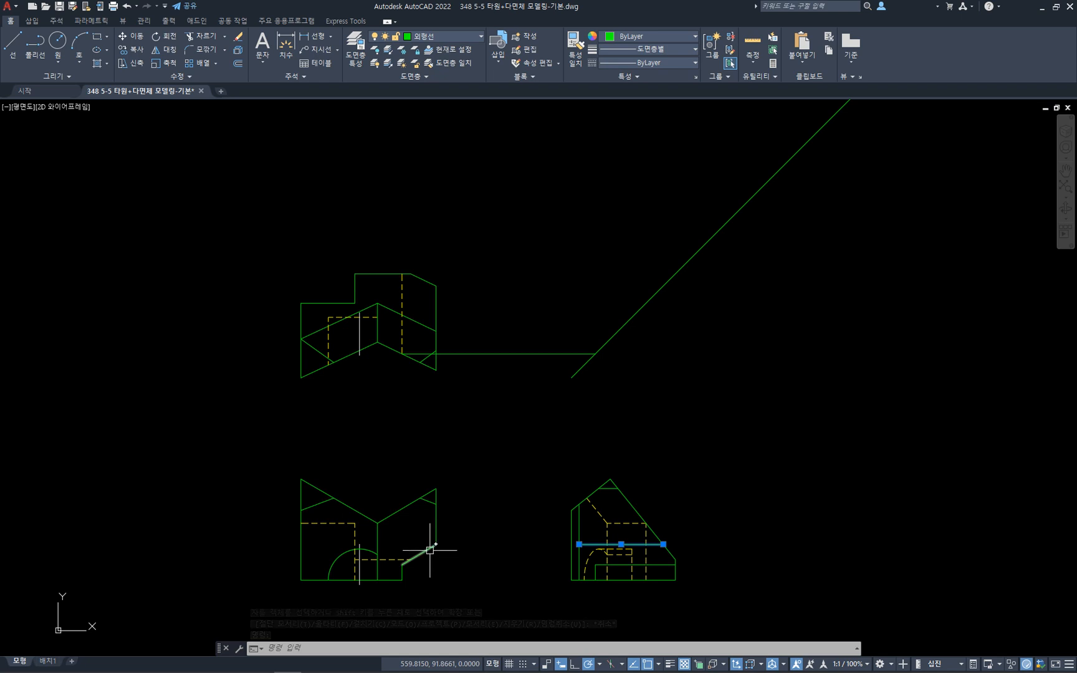
key("Escape")
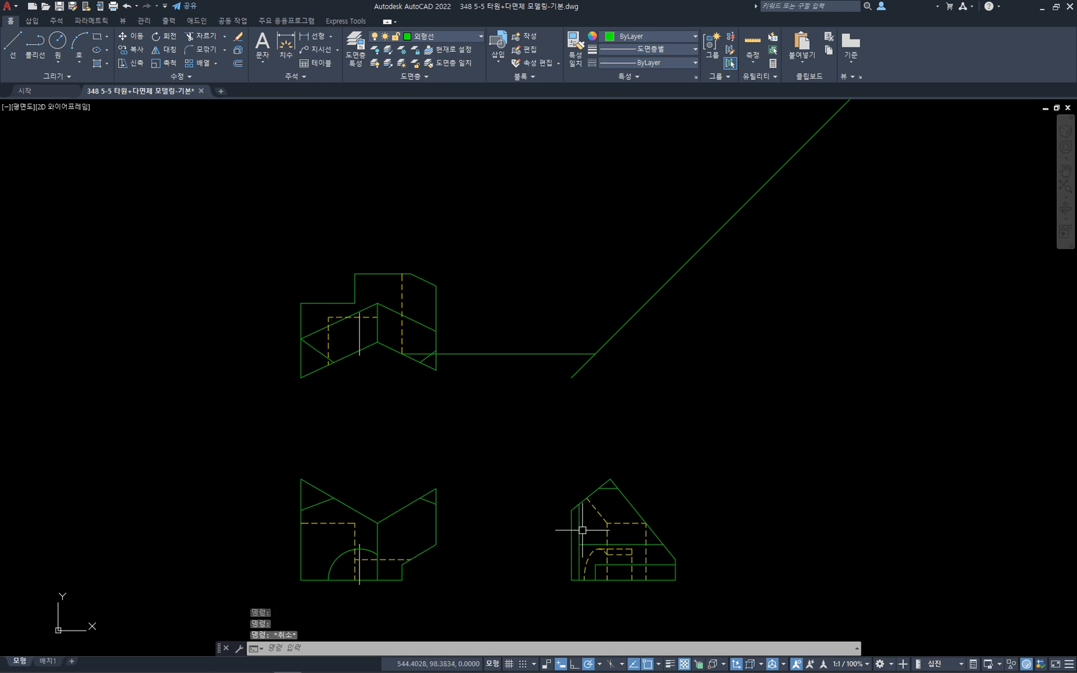
left_click(579, 523)
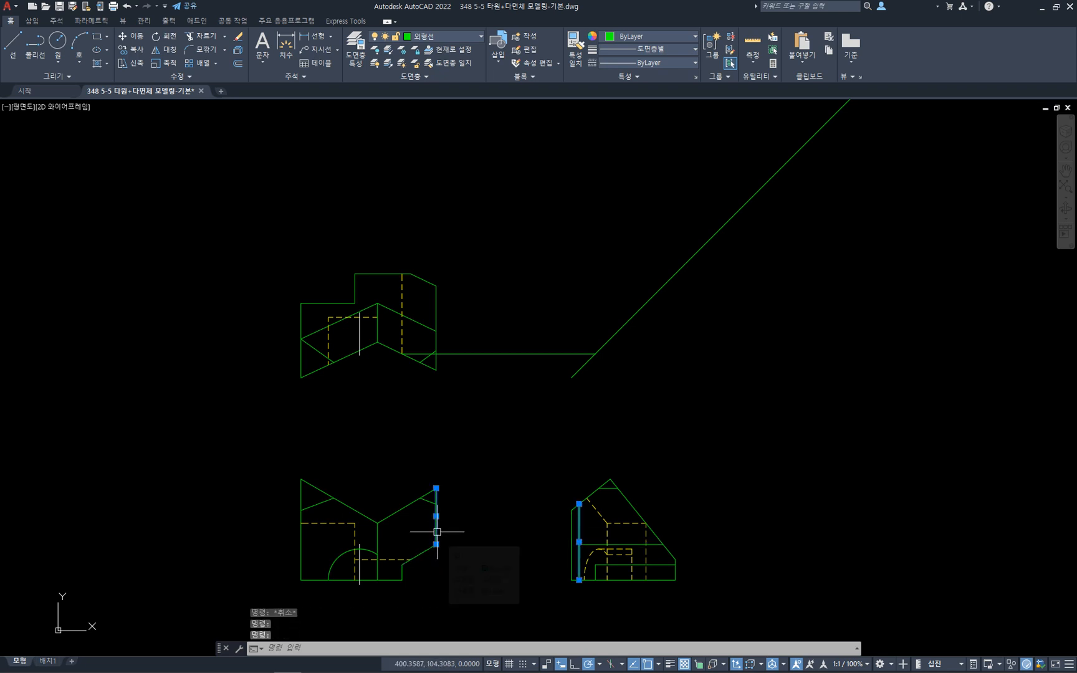
key("Escape")
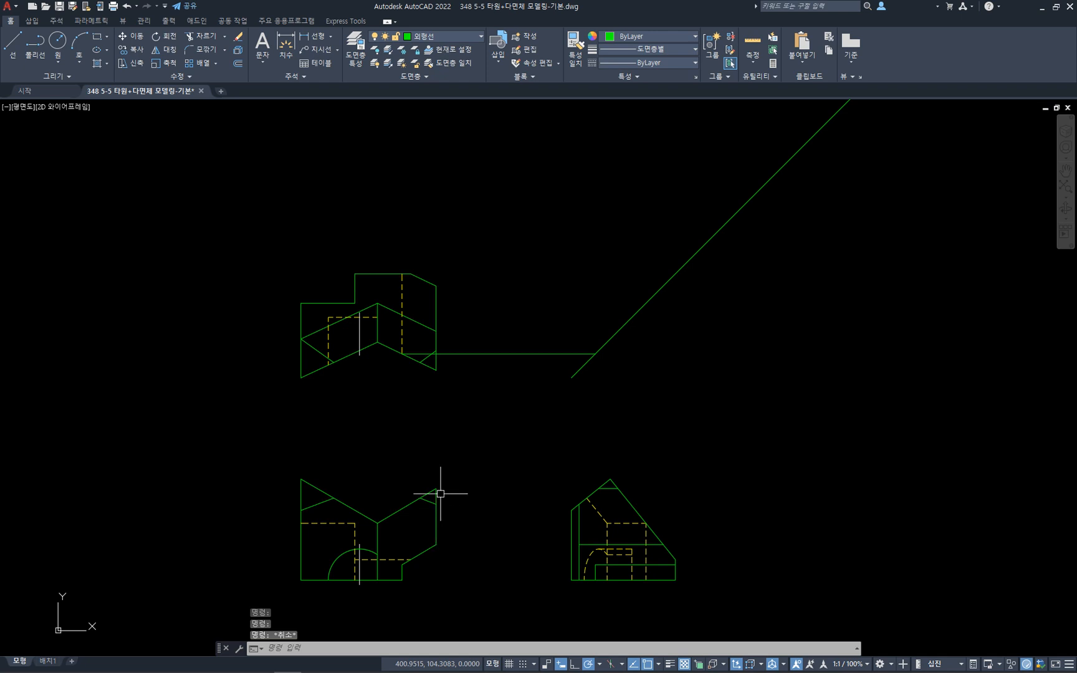
type("xl")
key("Return")
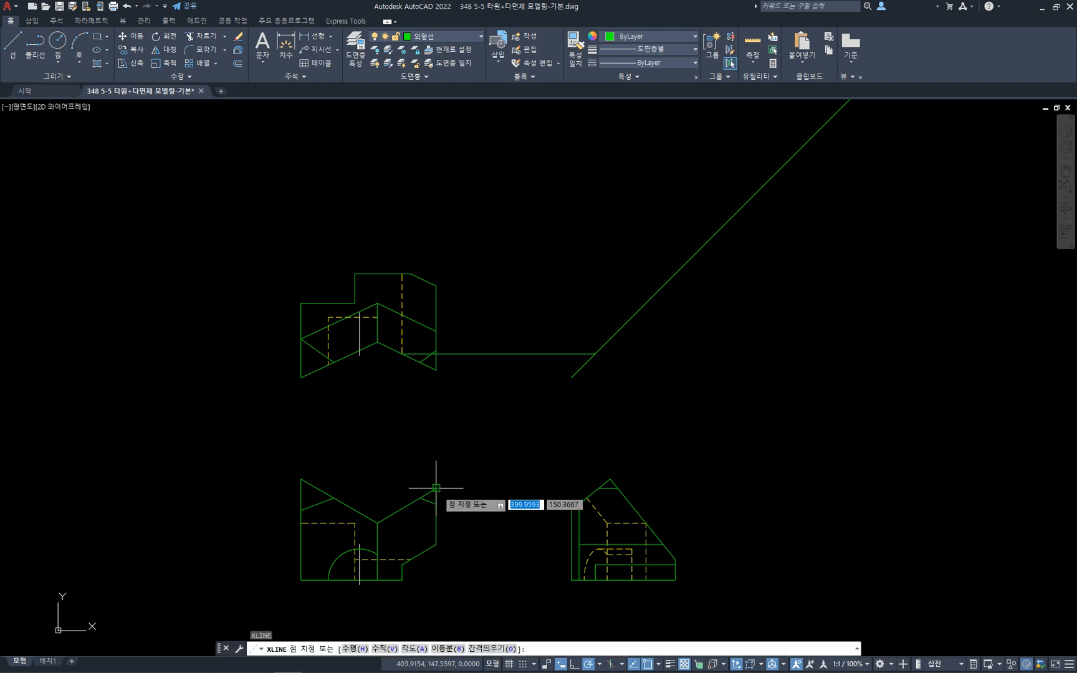
left_click(436, 489)
left_click(498, 488)
key("Escape")
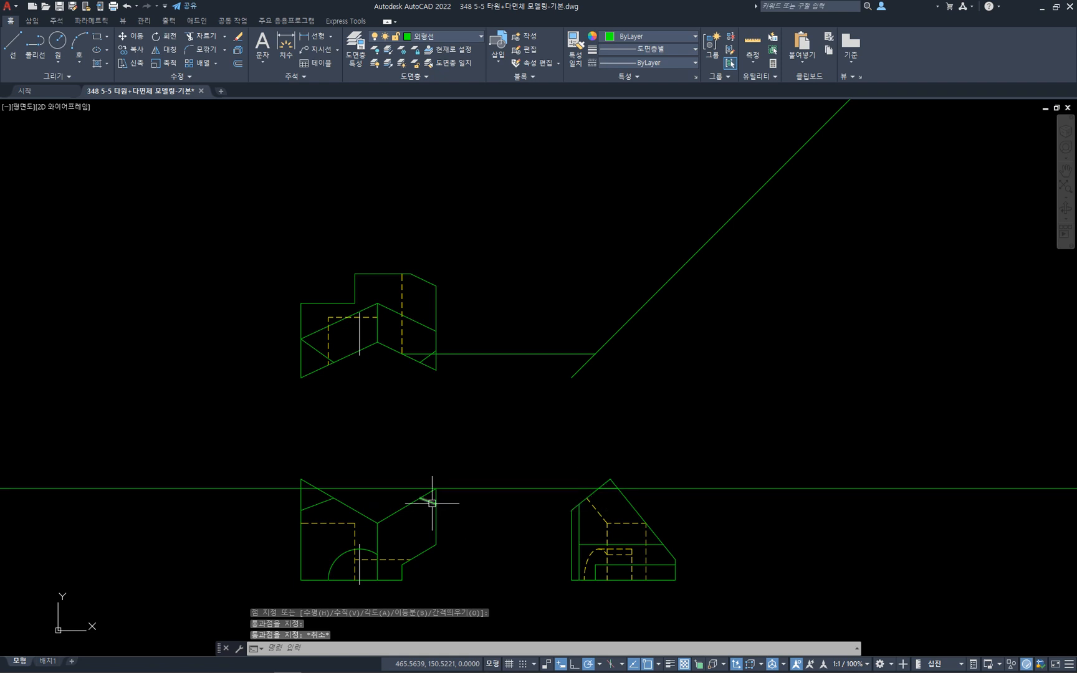
left_click(458, 499)
left_click(457, 461)
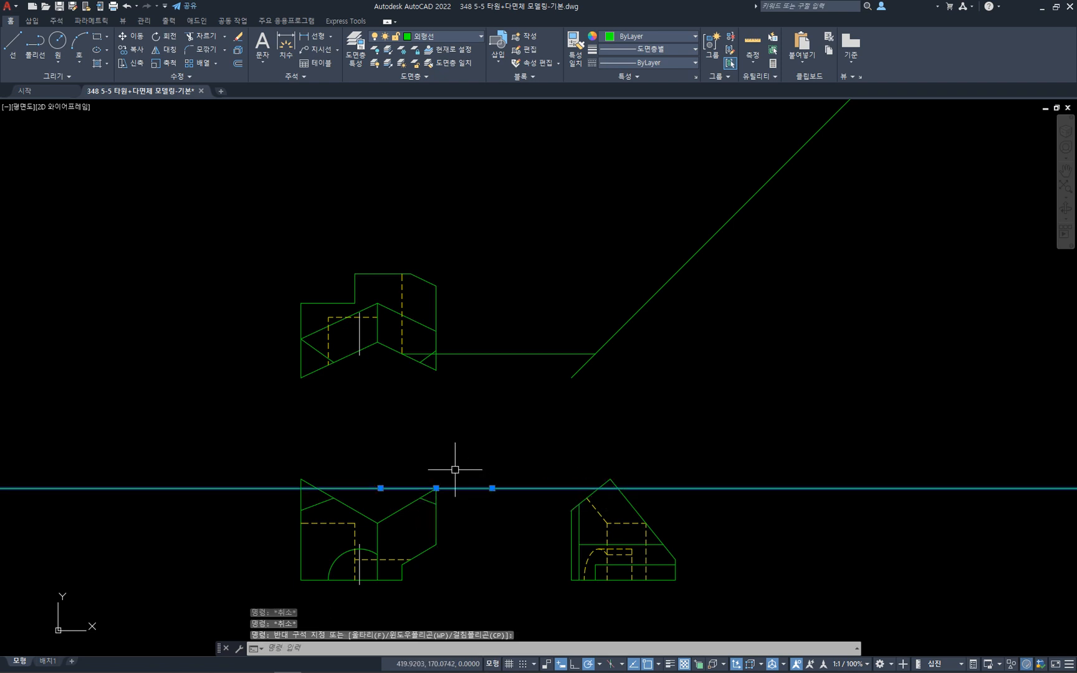
key("Delete")
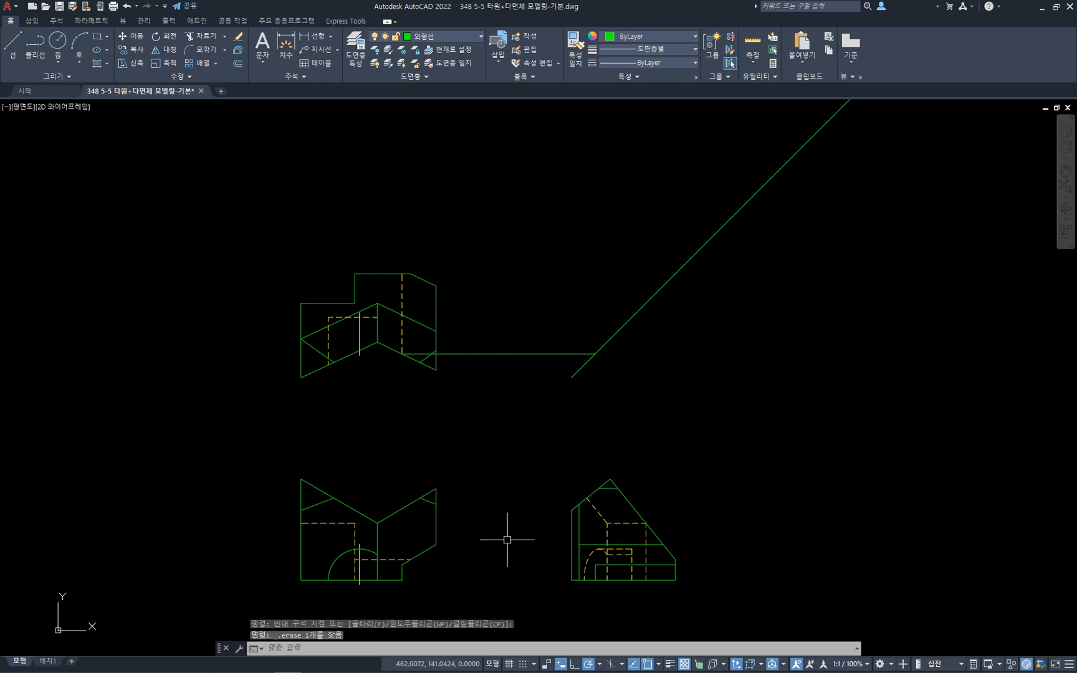
left_click(562, 523)
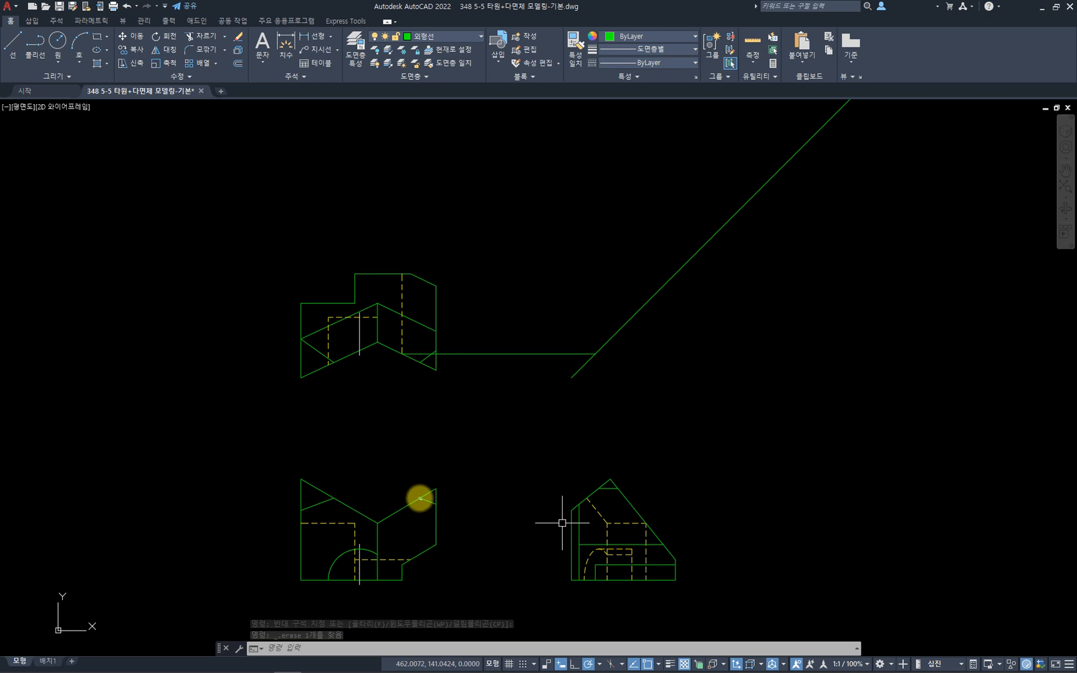
left_click_drag(437, 504, 436, 544, "shift")
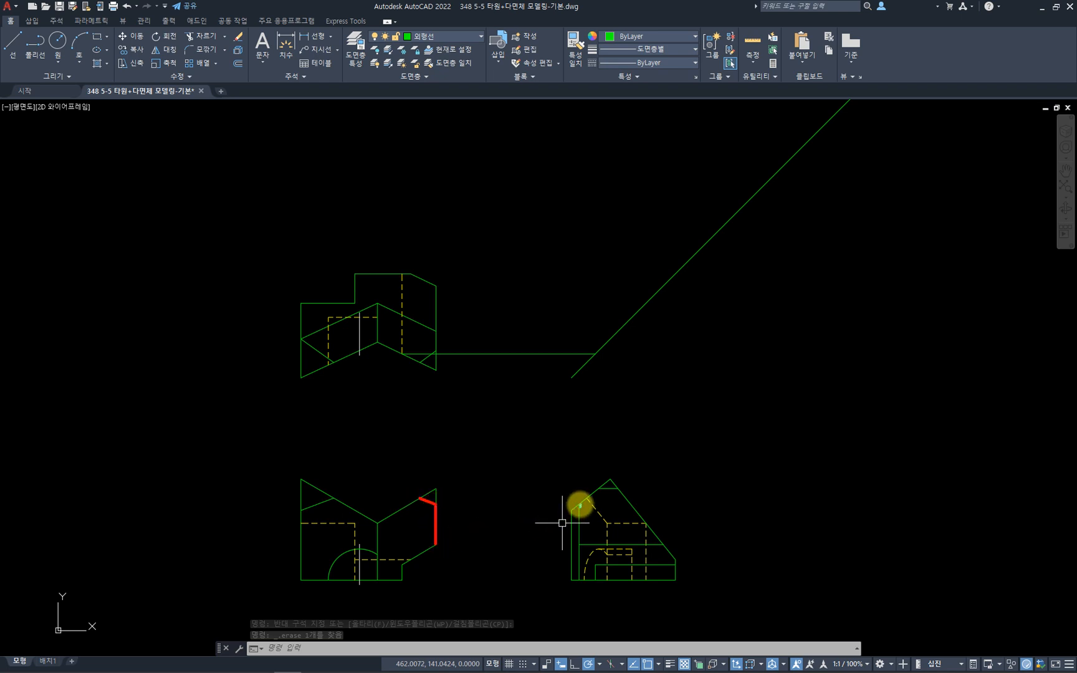
left_click_drag(580, 504, 579, 544)
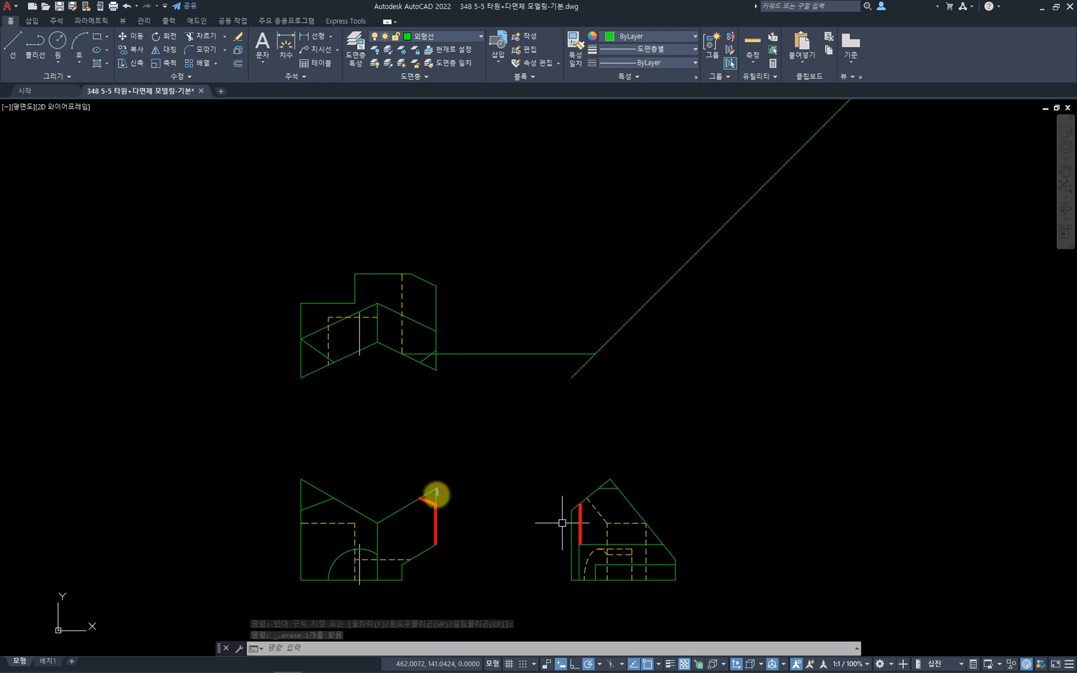
left_click_drag(436, 495, 437, 508)
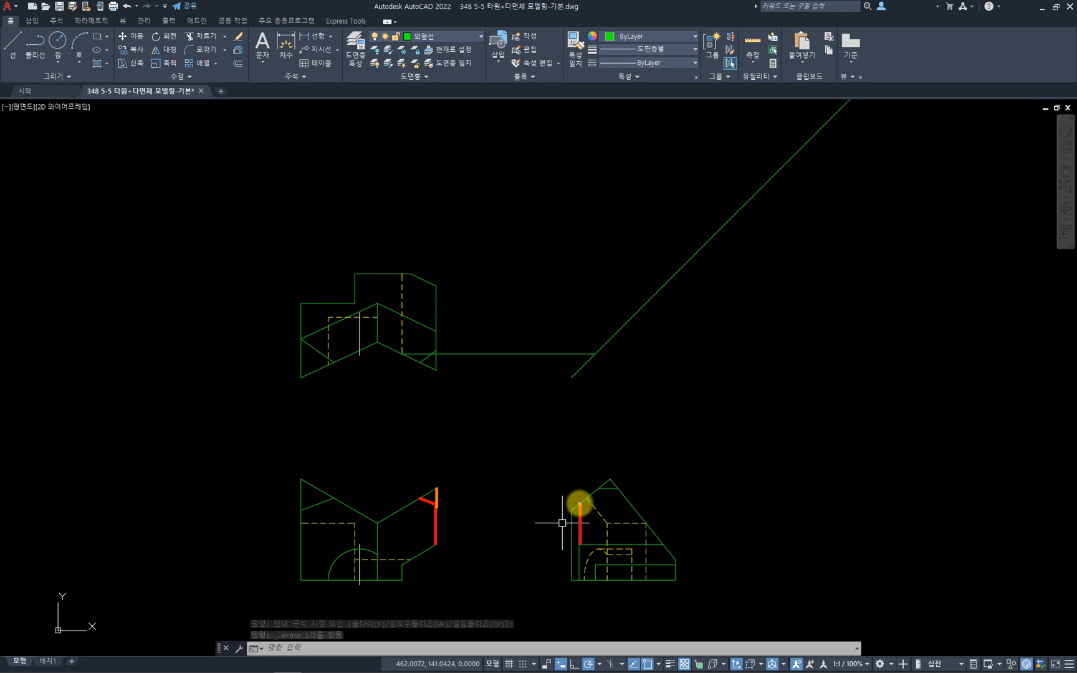
left_click_drag(580, 502, 594, 488)
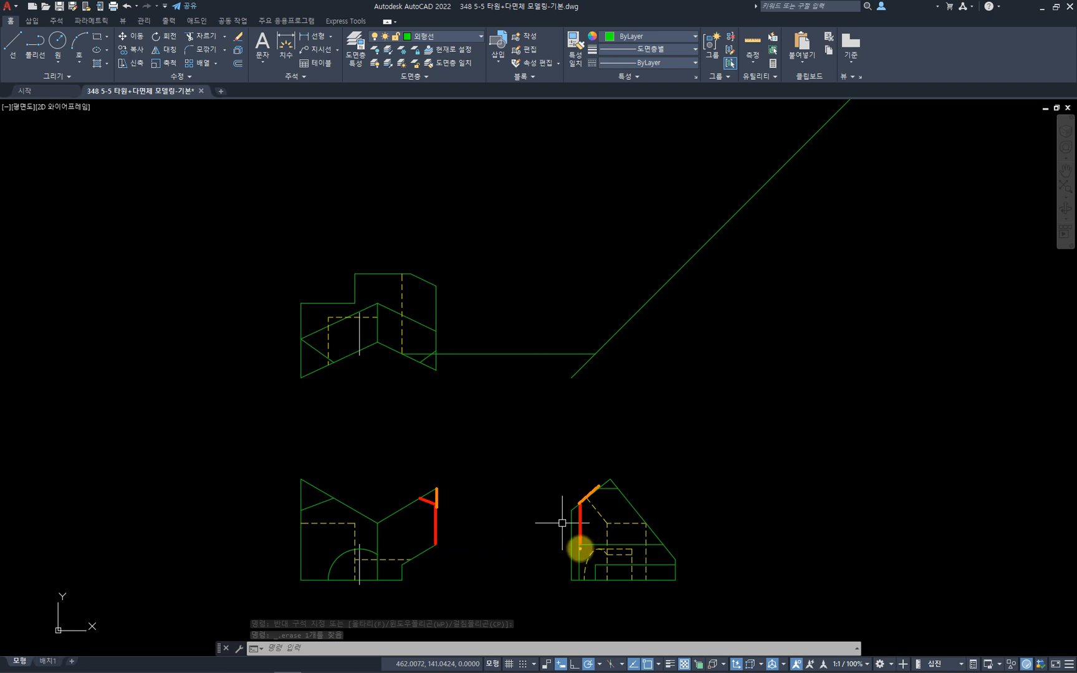
mouse_move(574, 551)
left_mouse_down()
mouse_move(592, 560)
mouse_move(576, 564)
left_mouse_up()
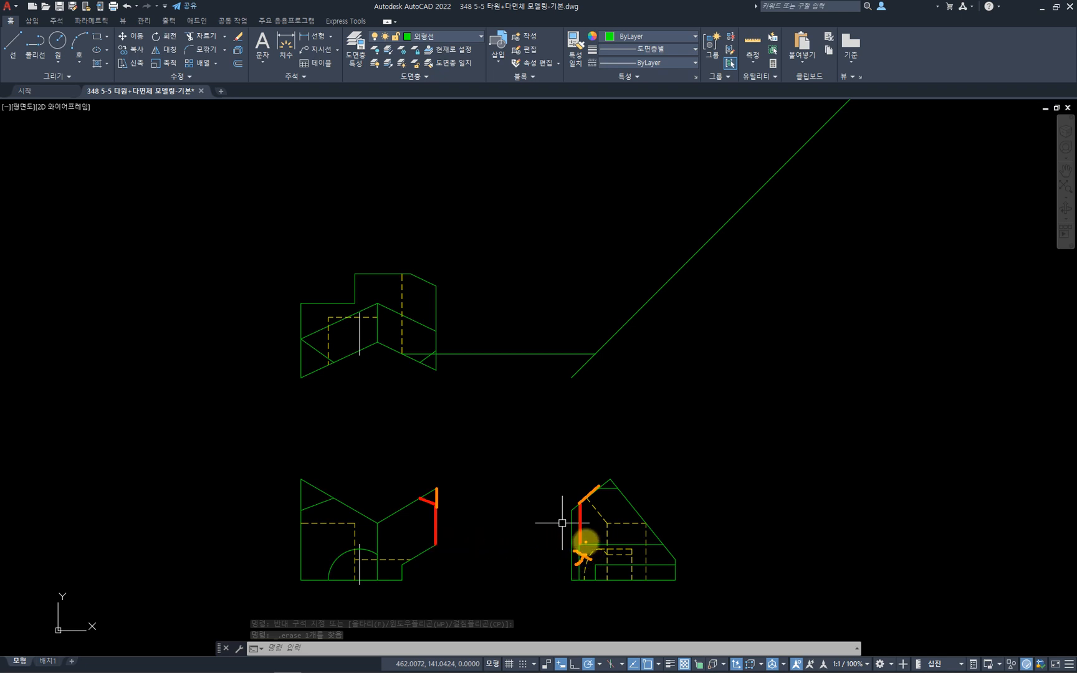
key("Escape")
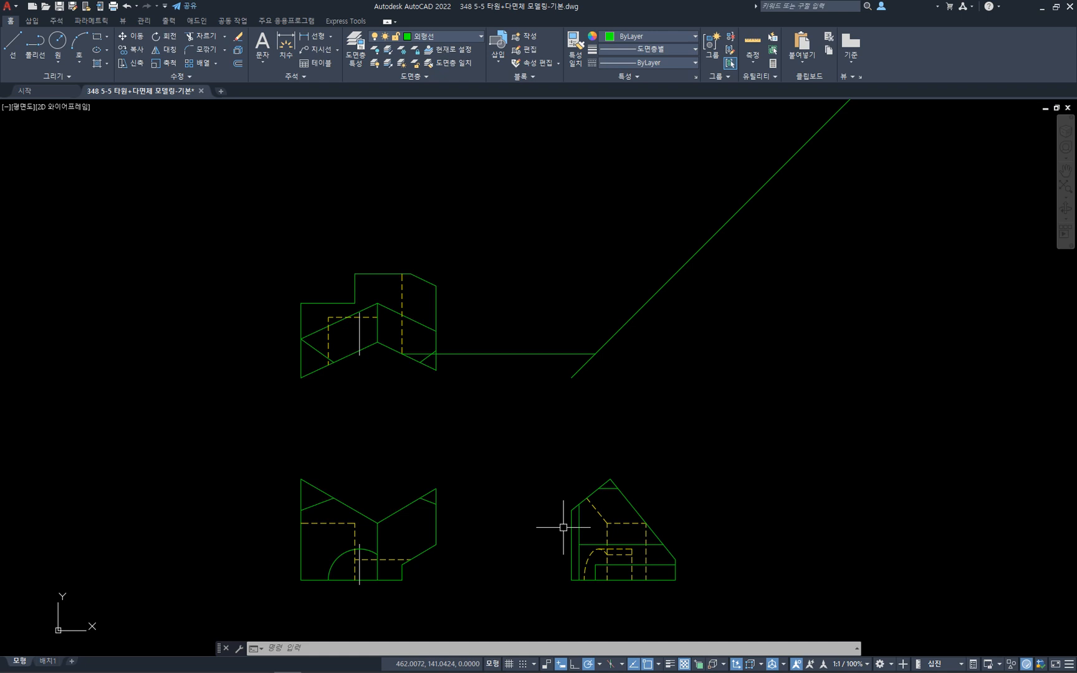
- Trim the part of the side view's inner left vertical line that lies below the middle horizontal line
type("tr")
key("space")
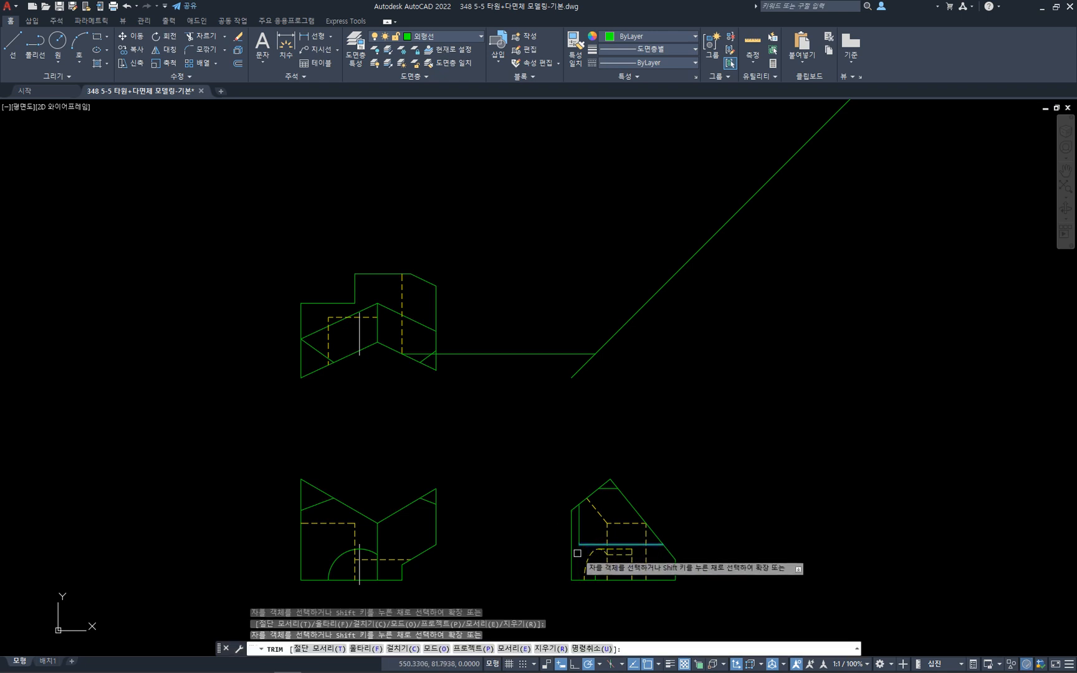
key("Escape")
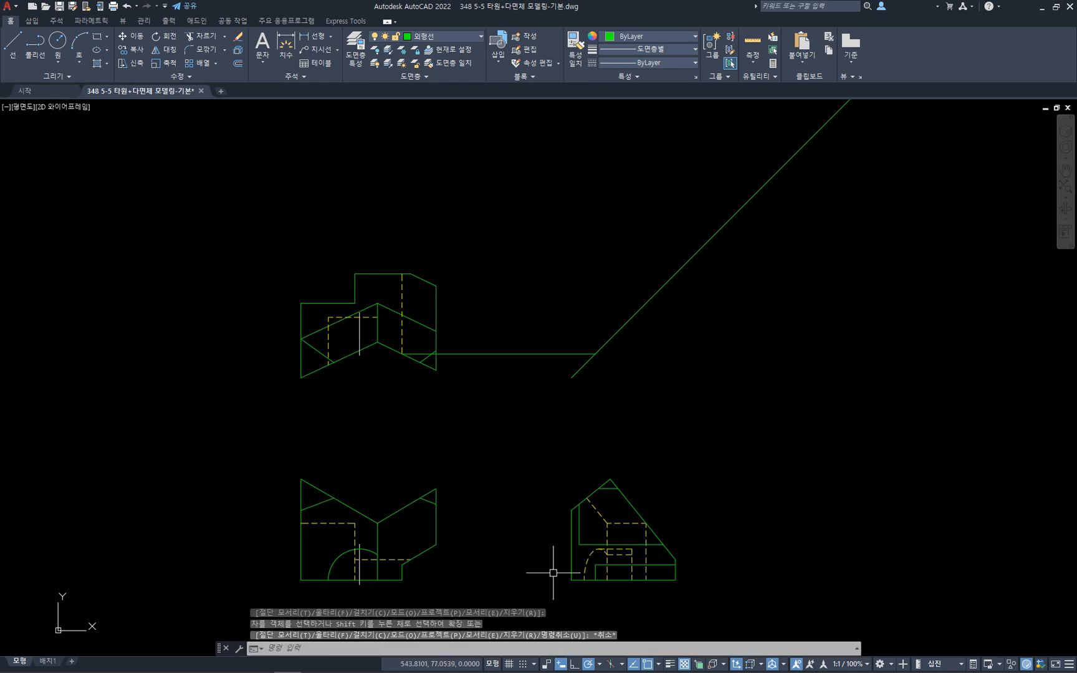
- Draw a slanted line in the side view from the inner vertical line's lower end to the upper end of the short vertical line
left_click(436, 544)
key("Escape")
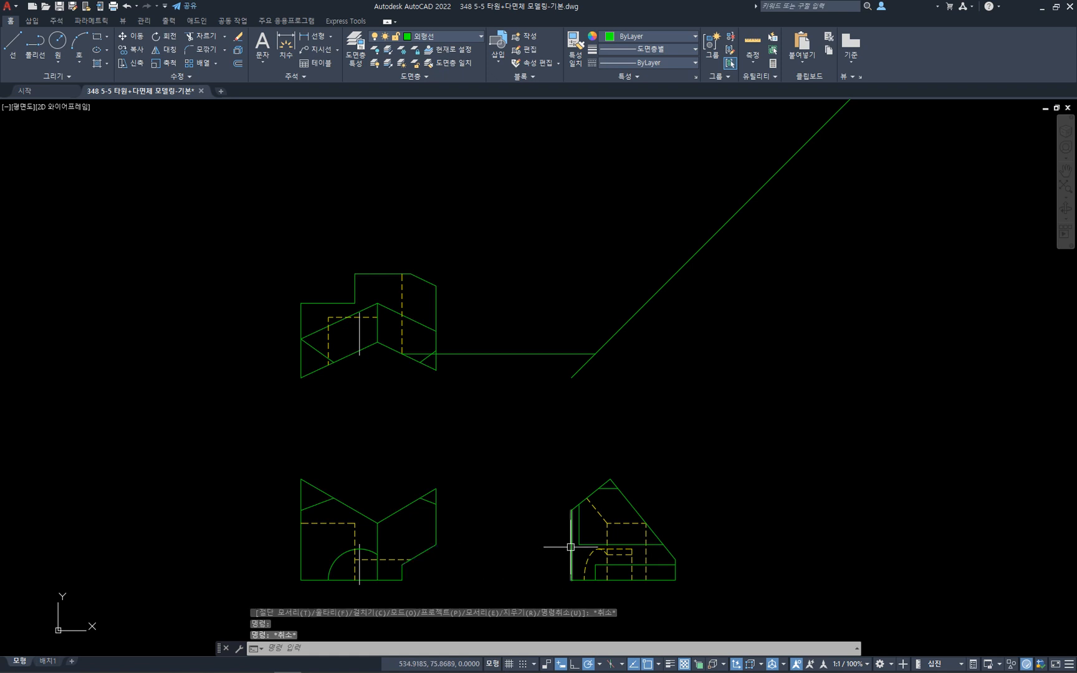
key("Escape")
type("l")
key("space")
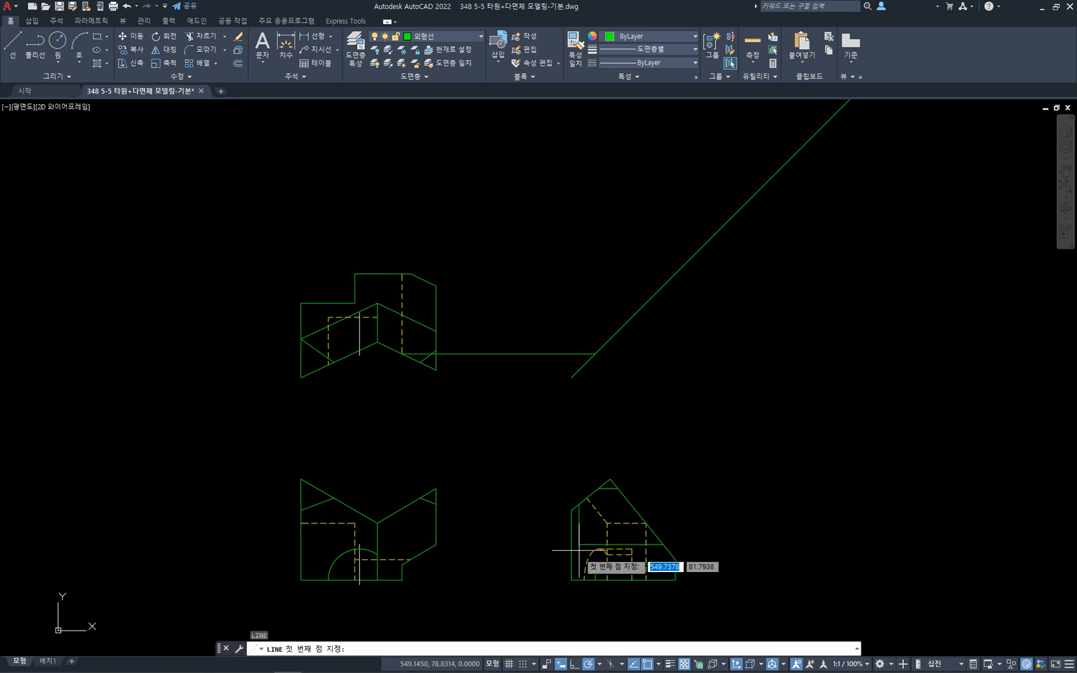
left_click(579, 545)
left_click(595, 565)
key("Escape")
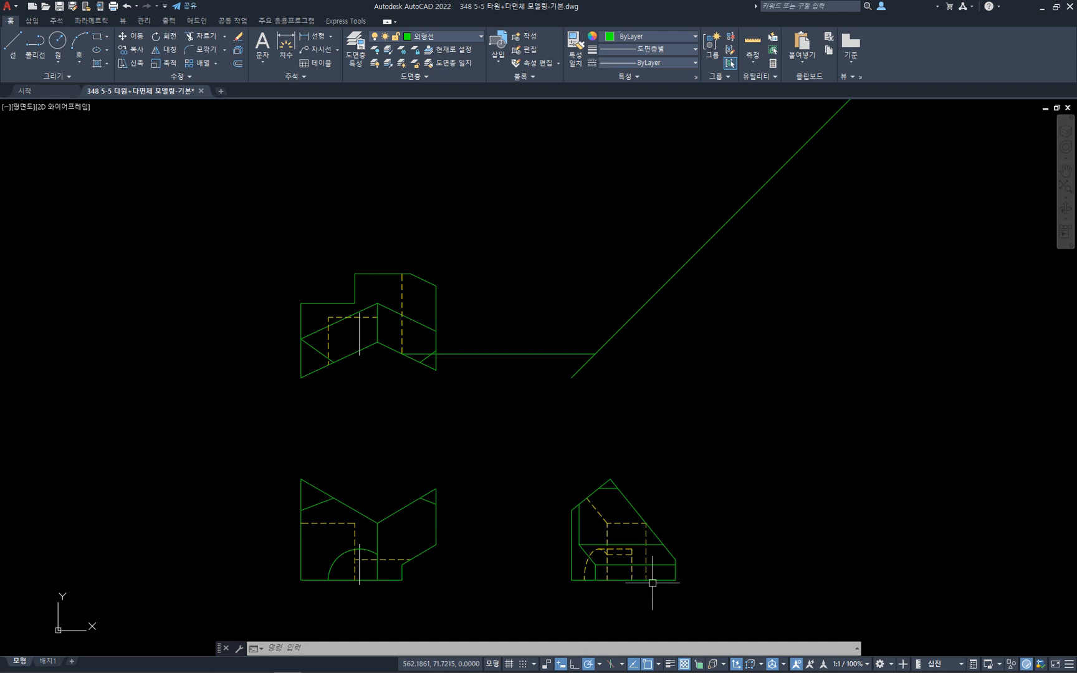
scroll(606, 571, "up", 2)
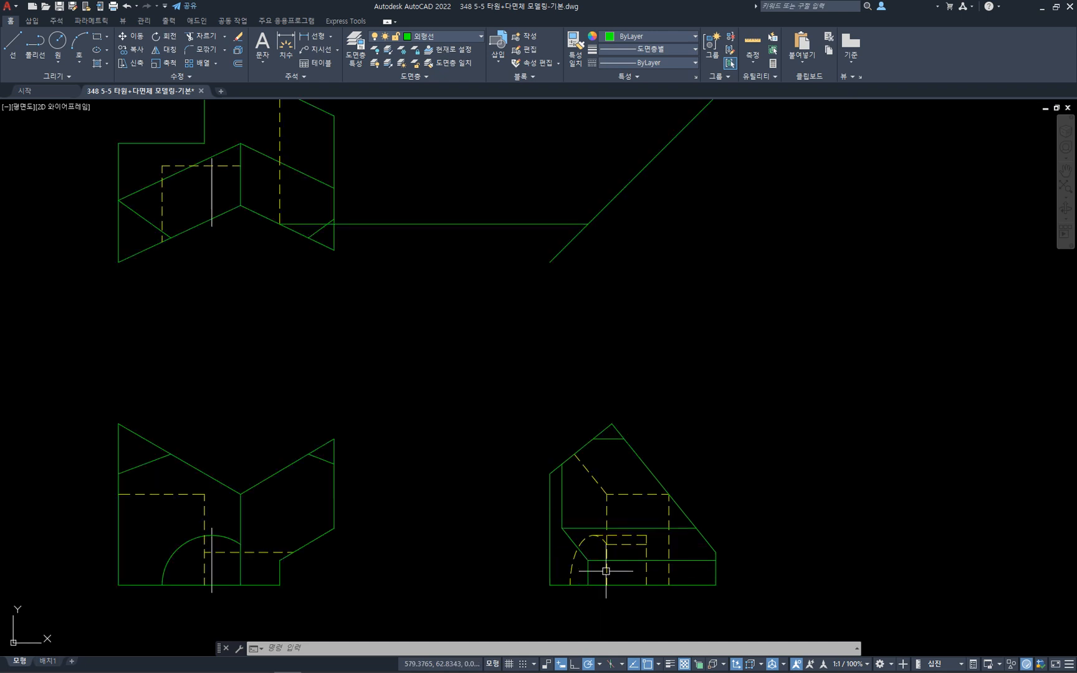
scroll(606, 571, "up", 2)
left_click(573, 527)
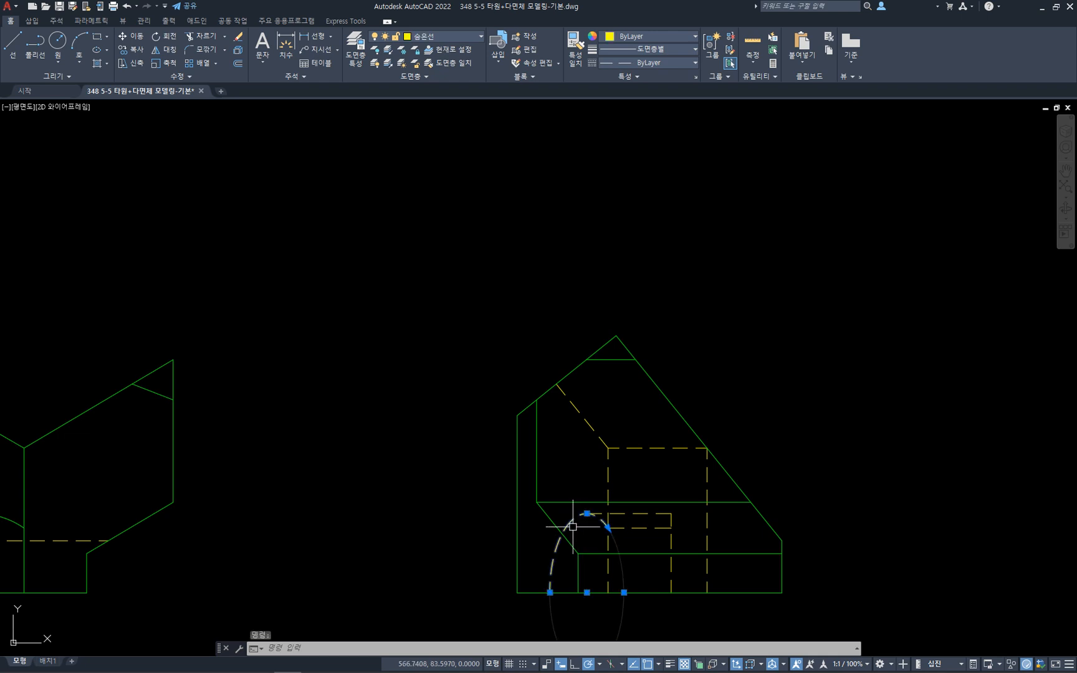
key("Escape")
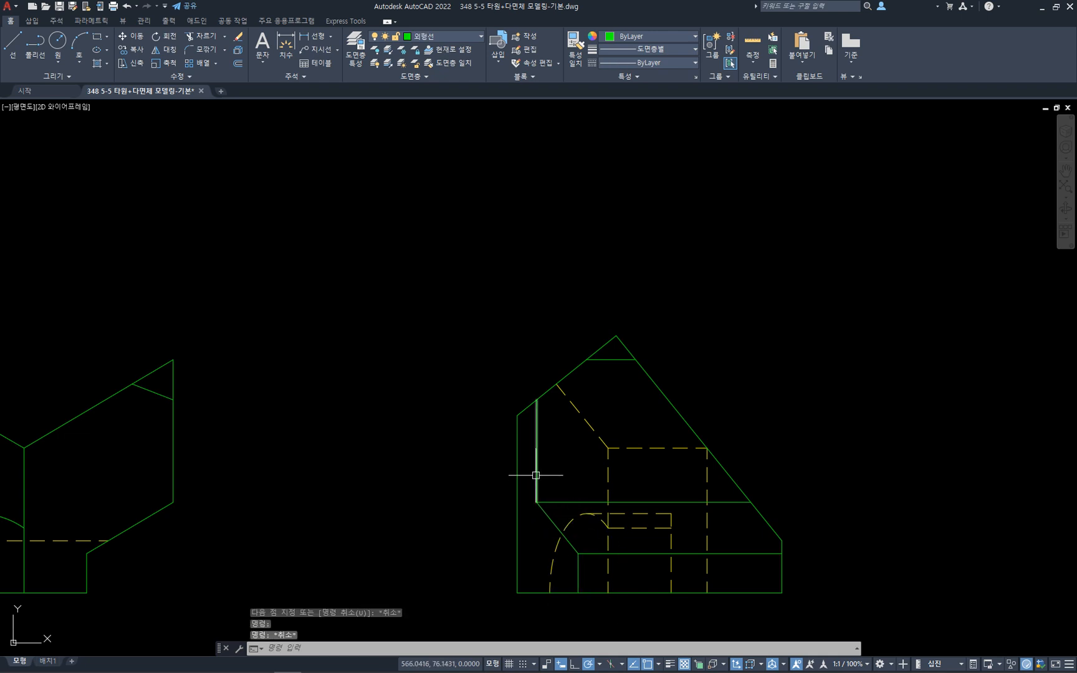
left_click(536, 475)
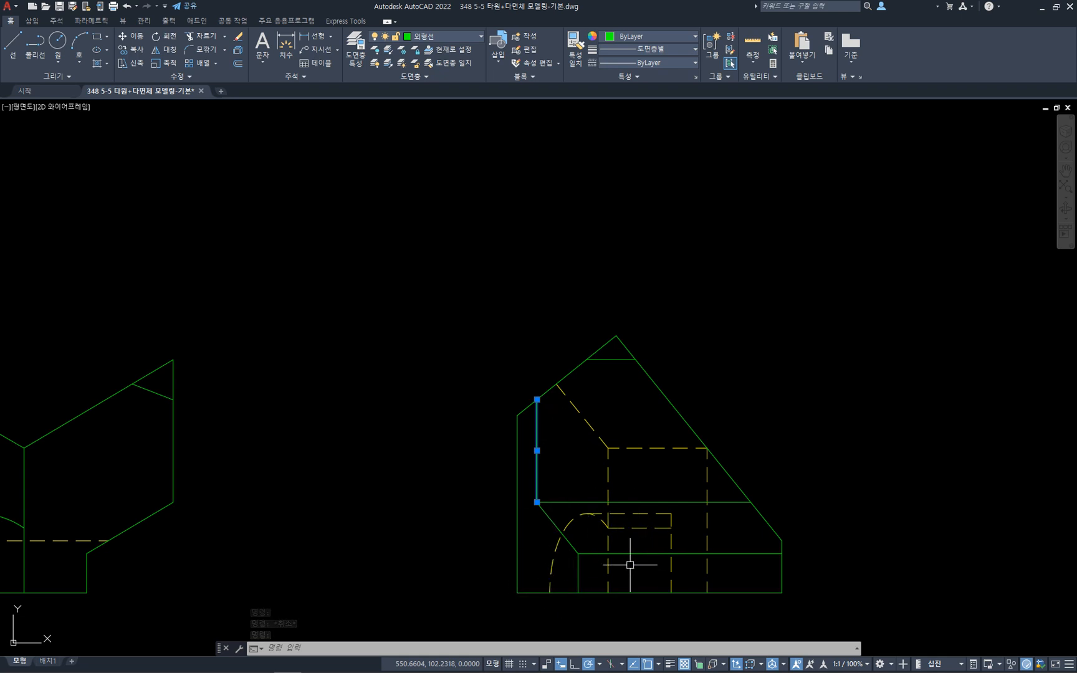
key("Escape")
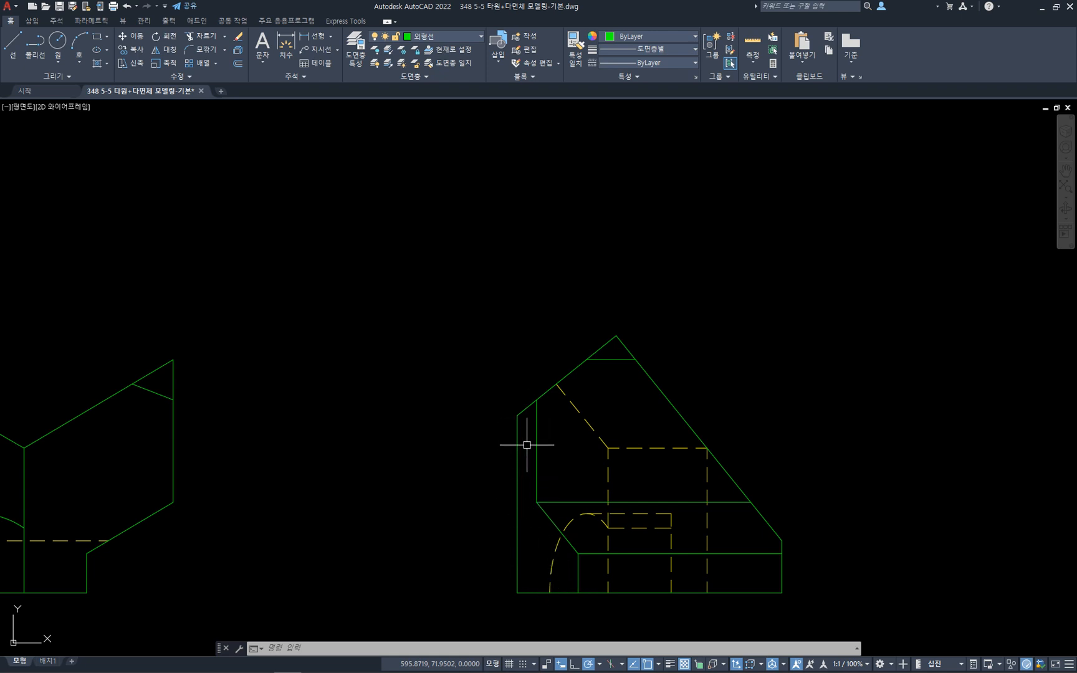
scroll(575, 553, "down", 2)
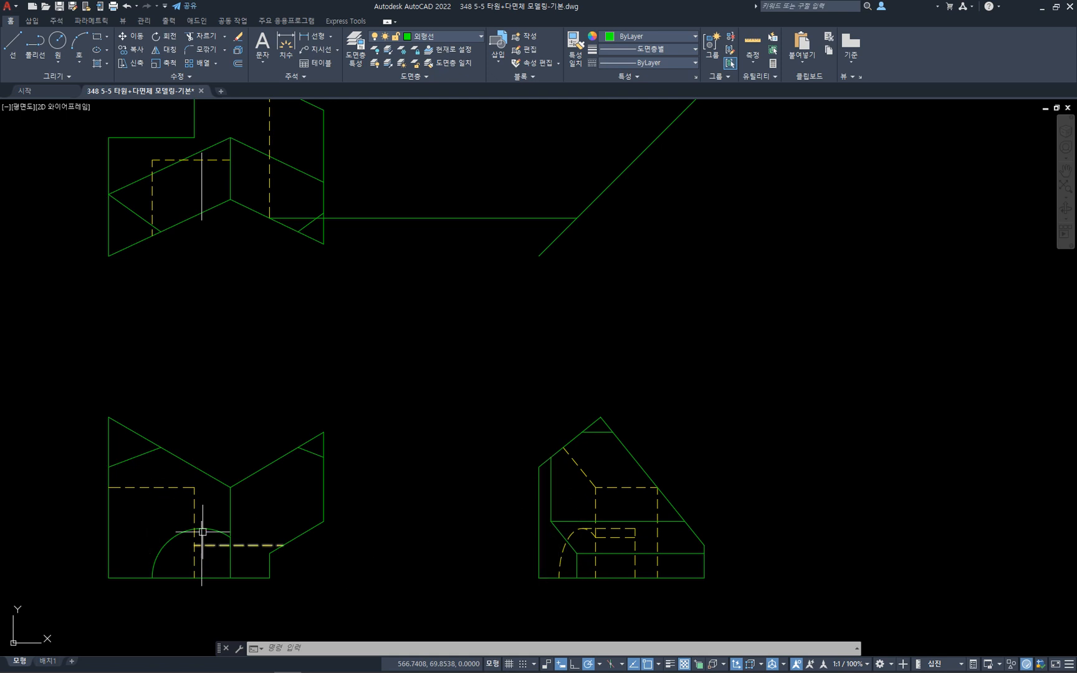
scroll(585, 542, "up", 2)
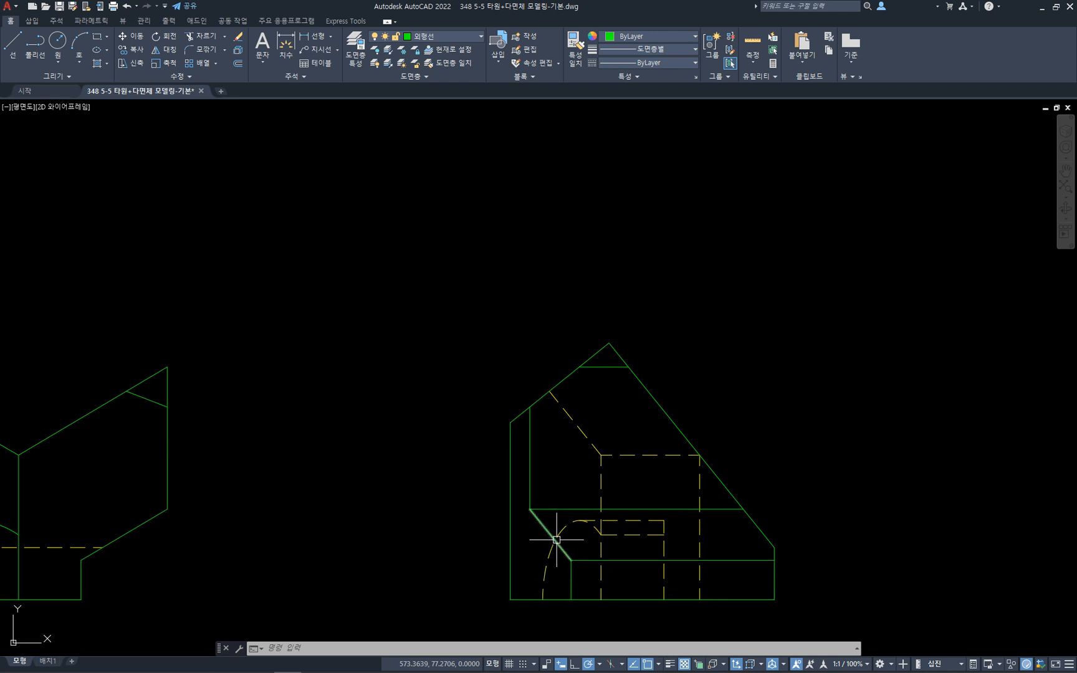
left_click(562, 552)
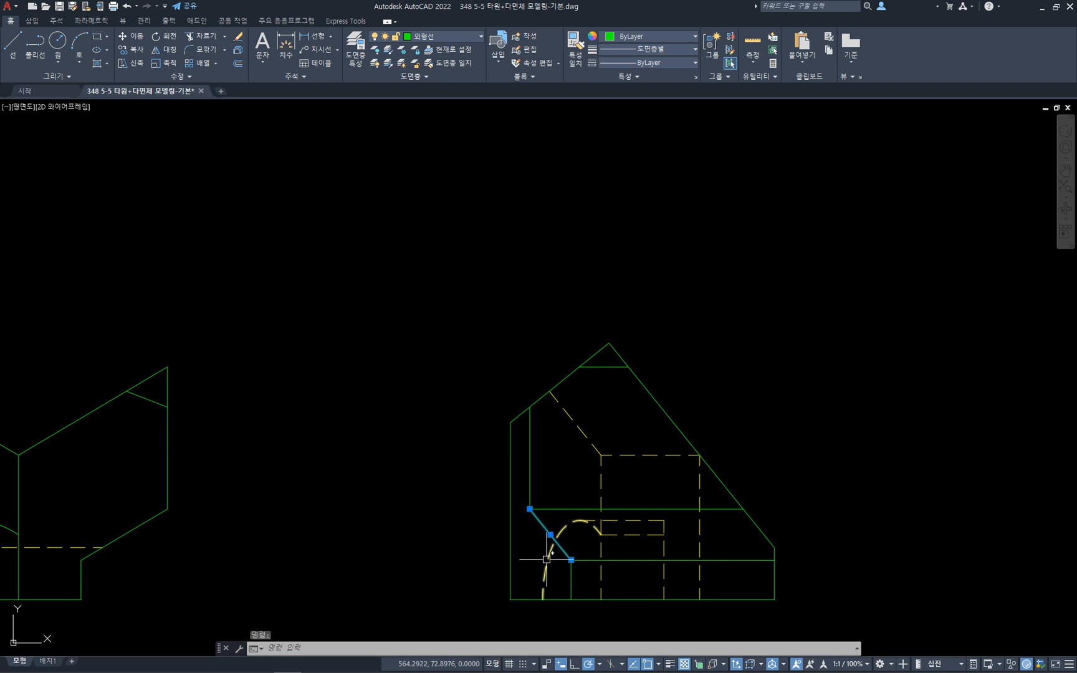
key("Escape")
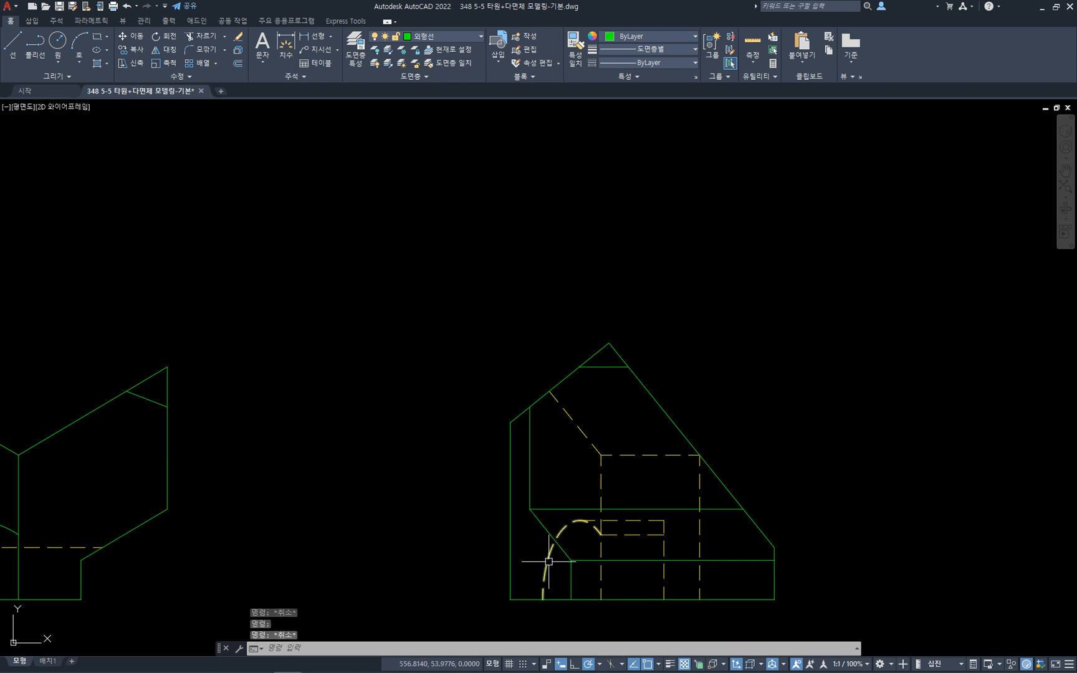
left_click(560, 529)
key("Escape")
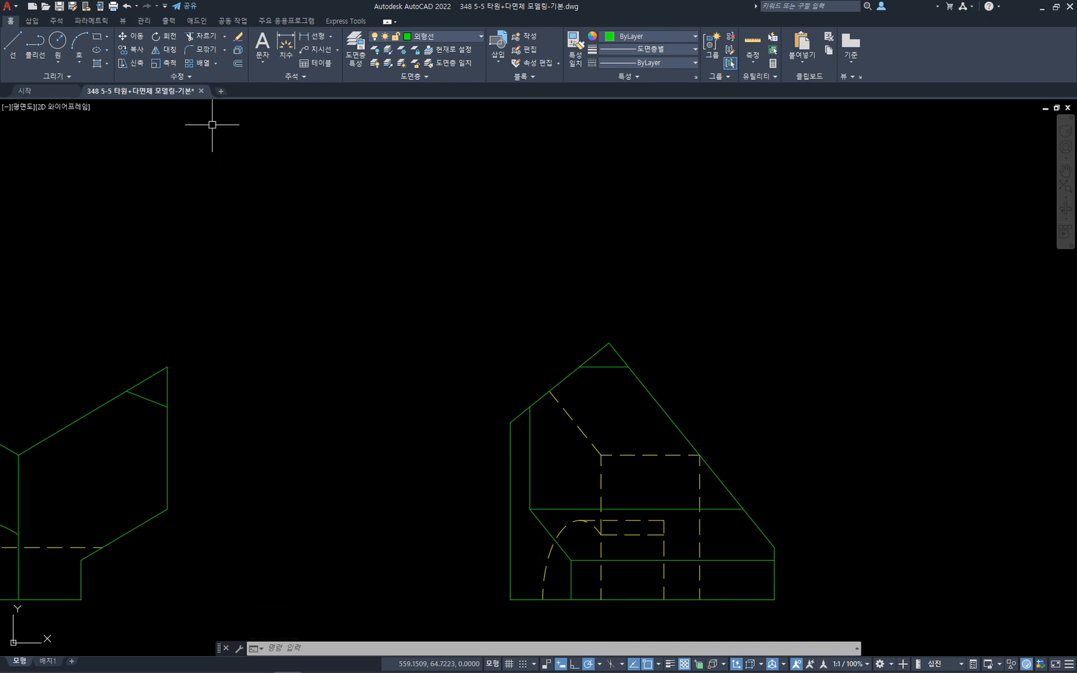
- Break the dashed elliptical arc in the side view at the point where it crosses the short sloped outline edge
left_click(203, 76)
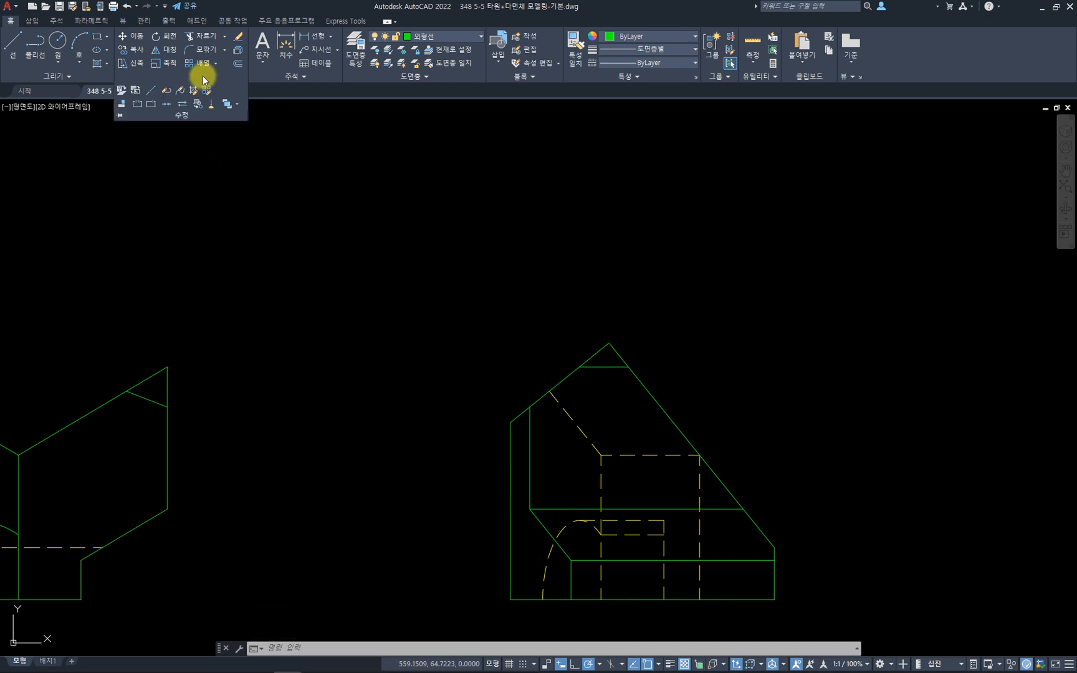
left_click(151, 105)
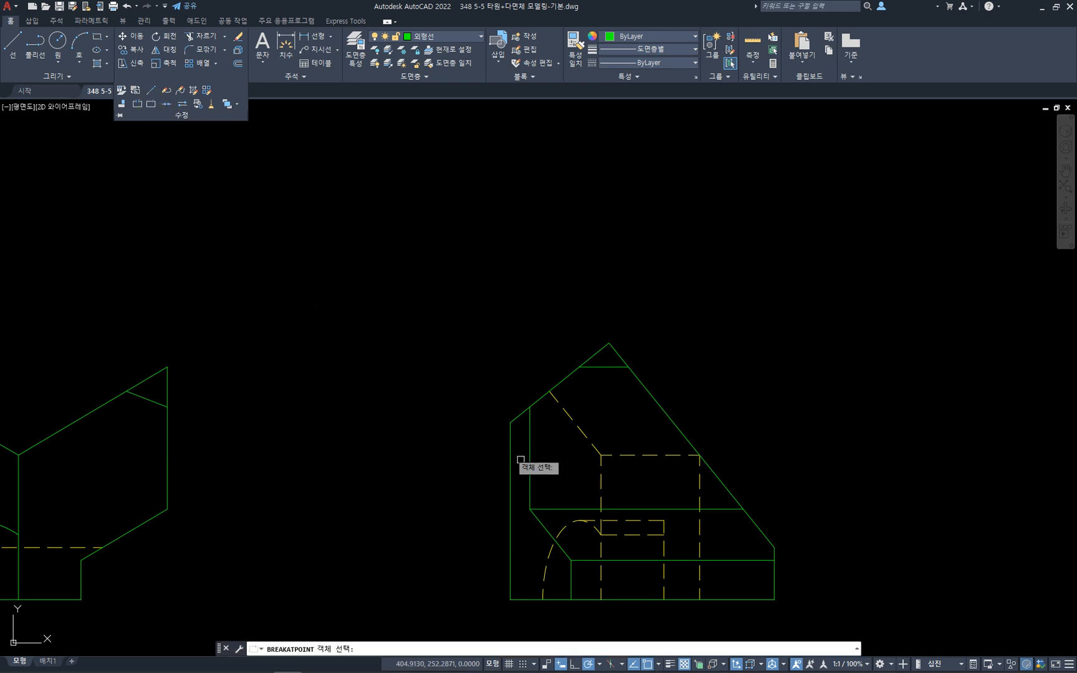
left_click(549, 555)
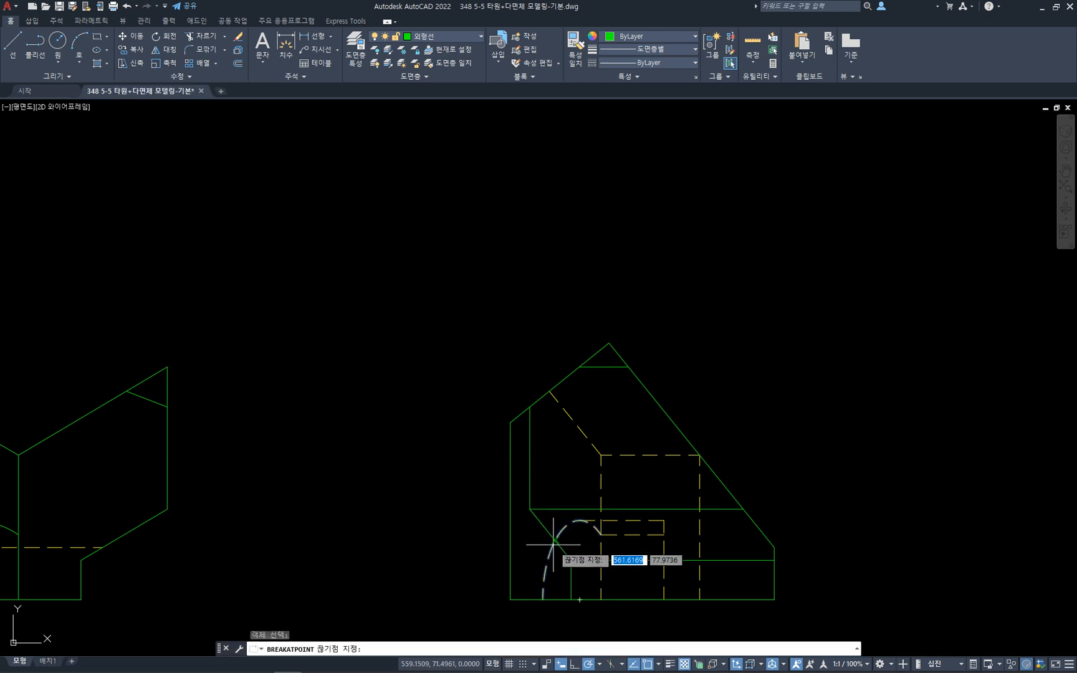
left_click(555, 540)
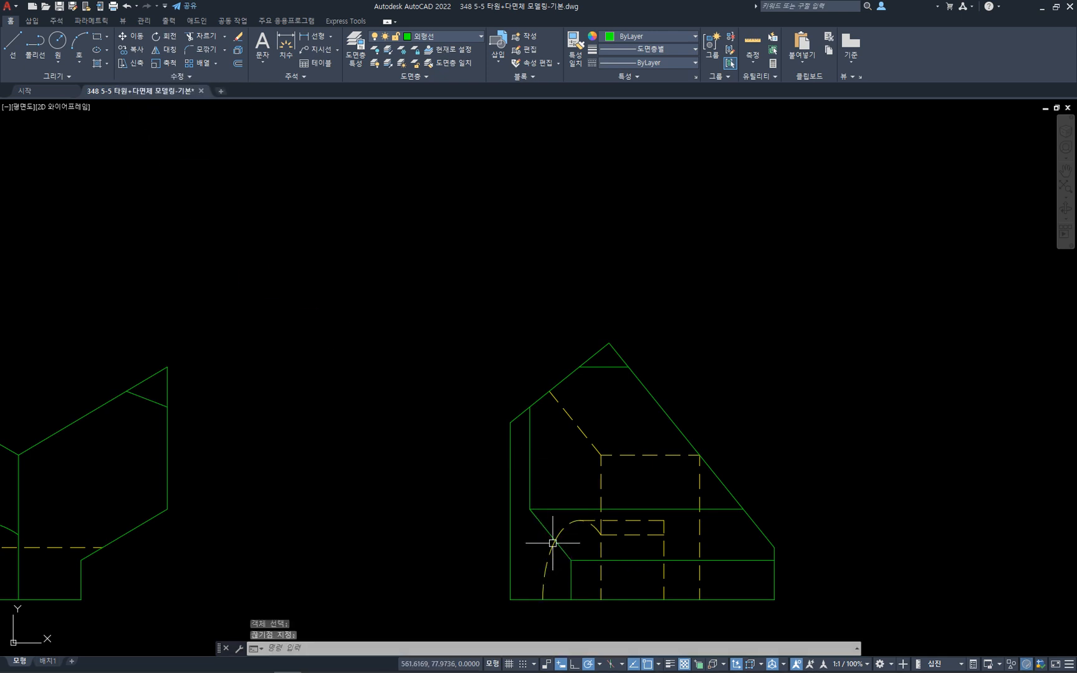
key("Escape")
left_click(558, 529)
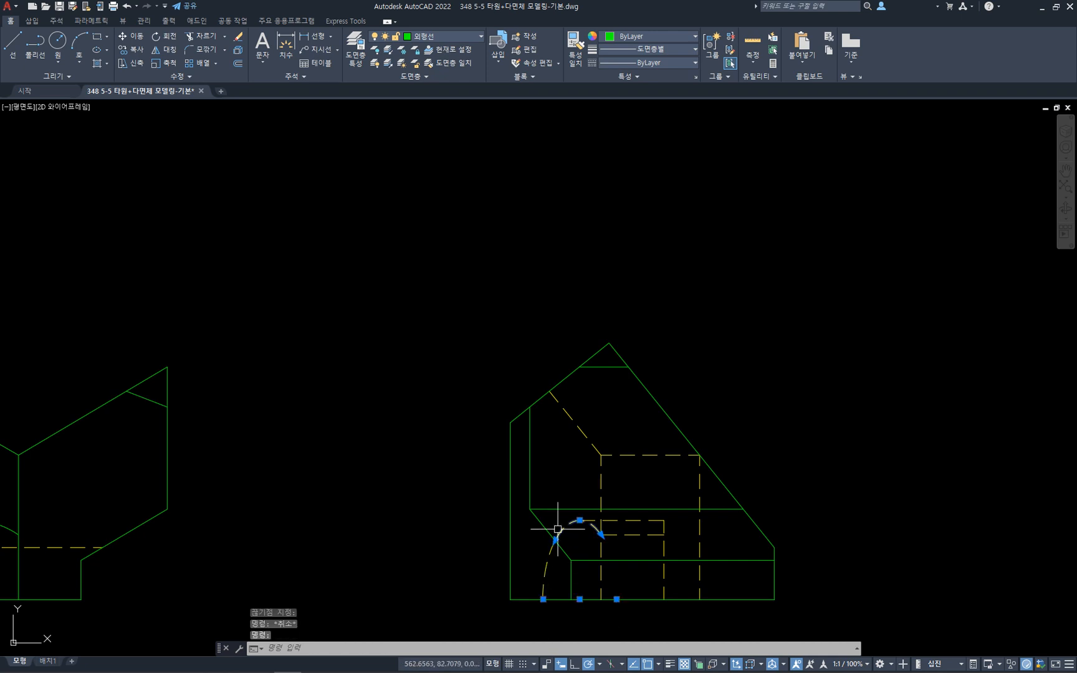
key("Escape")
left_click(549, 563)
key("Escape")
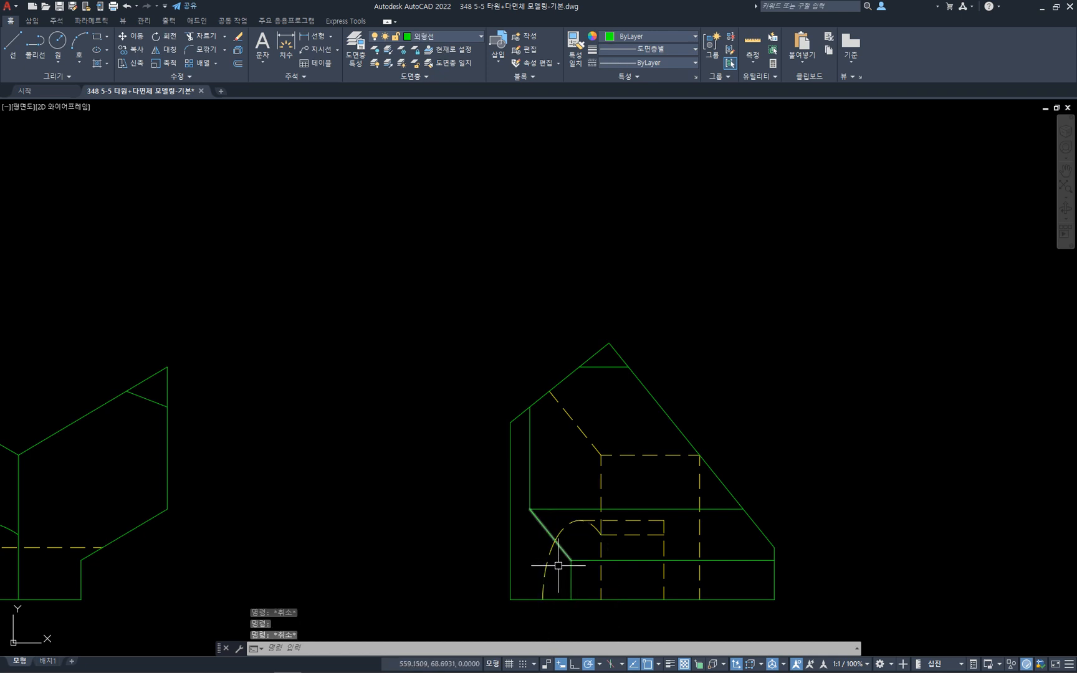
- Match the lower segment of the broken elliptical arc to the properties of a solid green outline in the side view
type("ma")
key("Return")
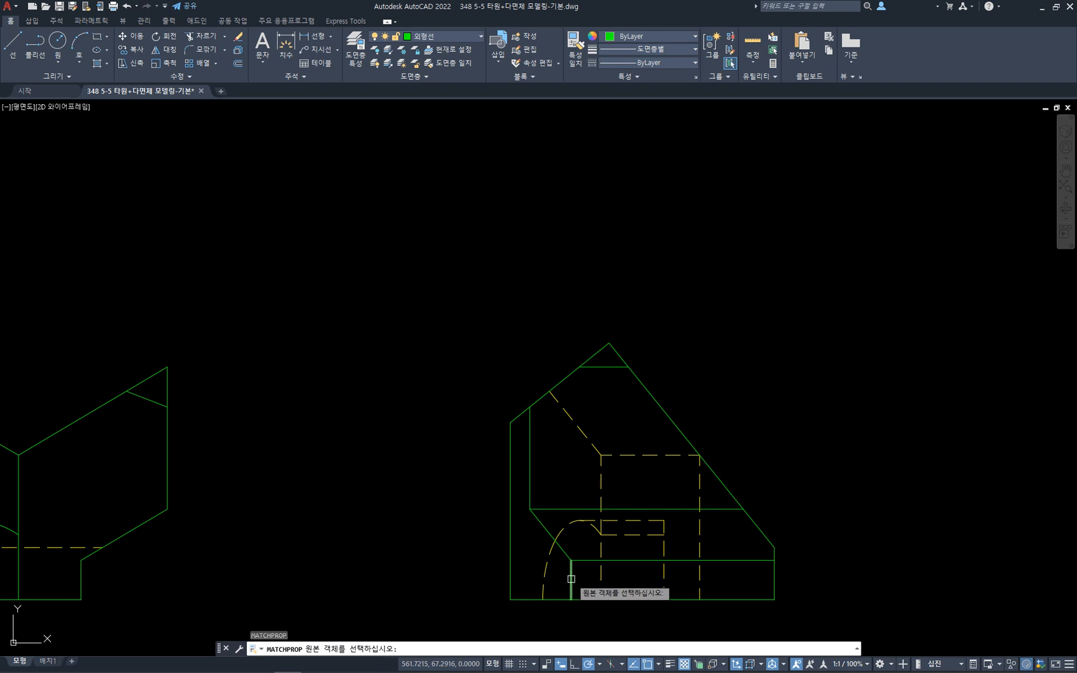
left_click(548, 564)
key("Escape")
scroll(675, 526, "down", 2)
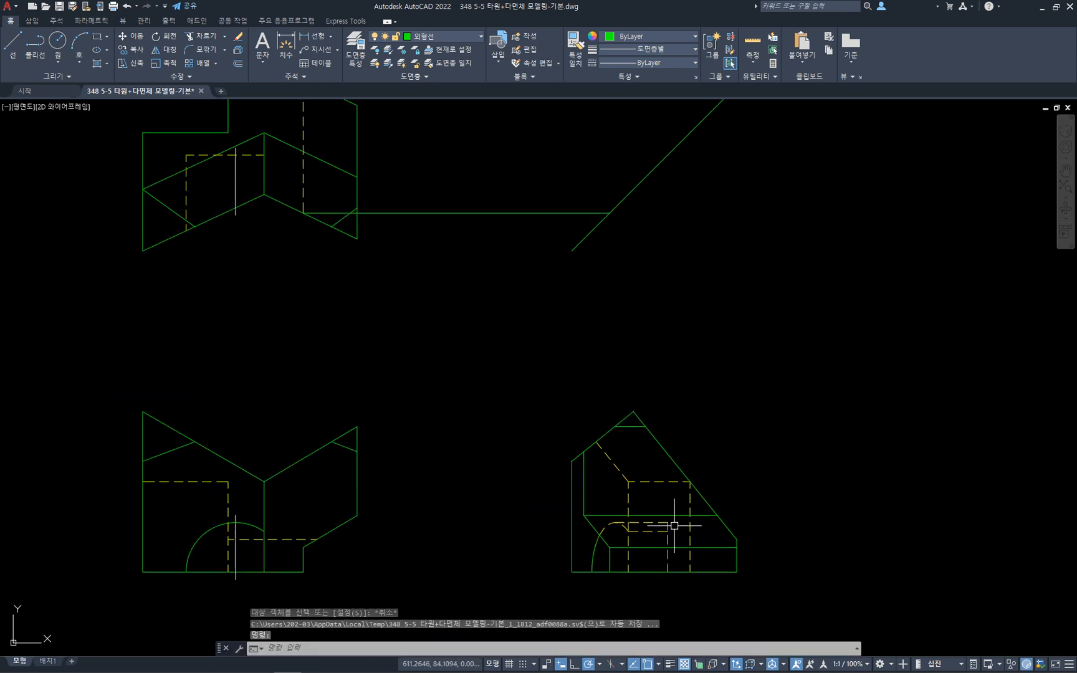
middle_click_drag(665, 528, 671, 471)
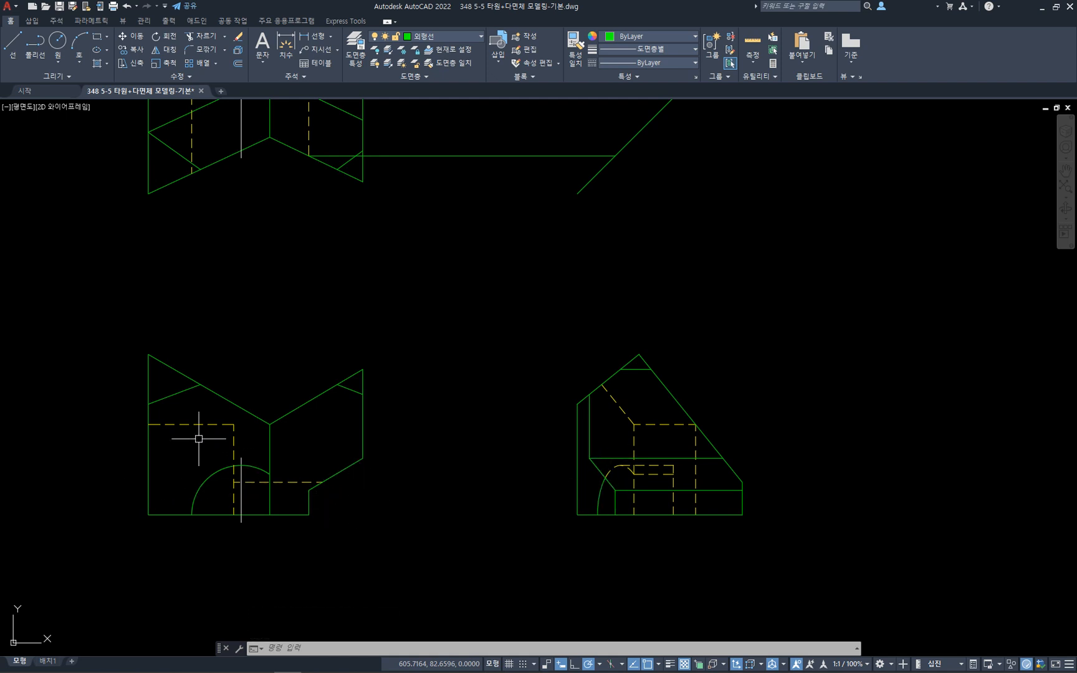
left_click(170, 182)
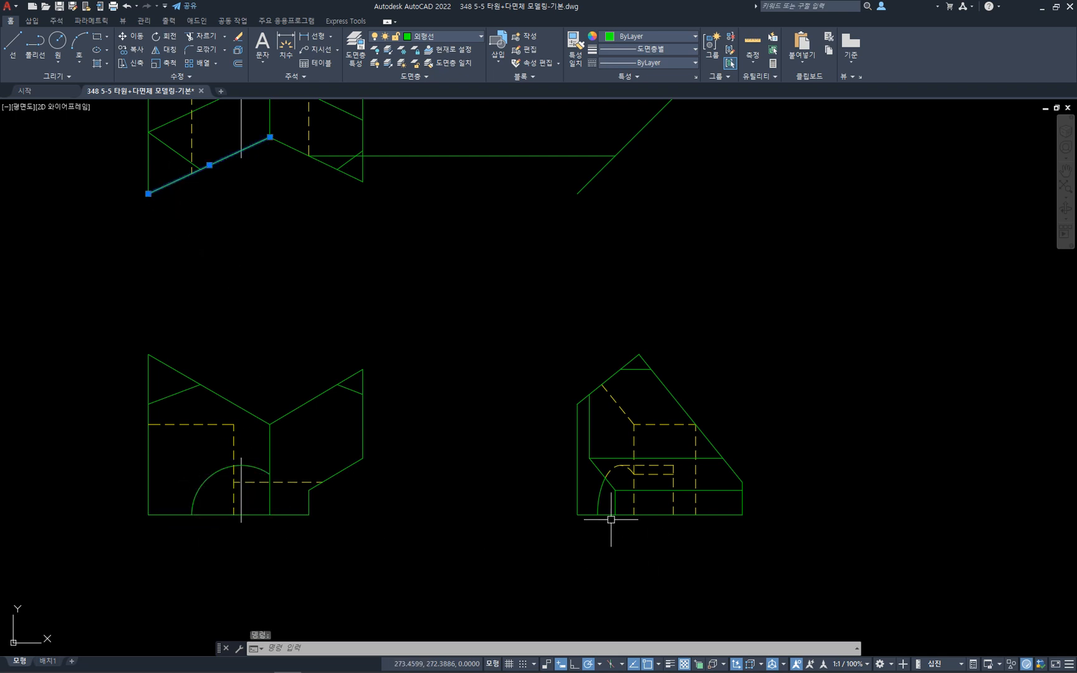
left_click(601, 496)
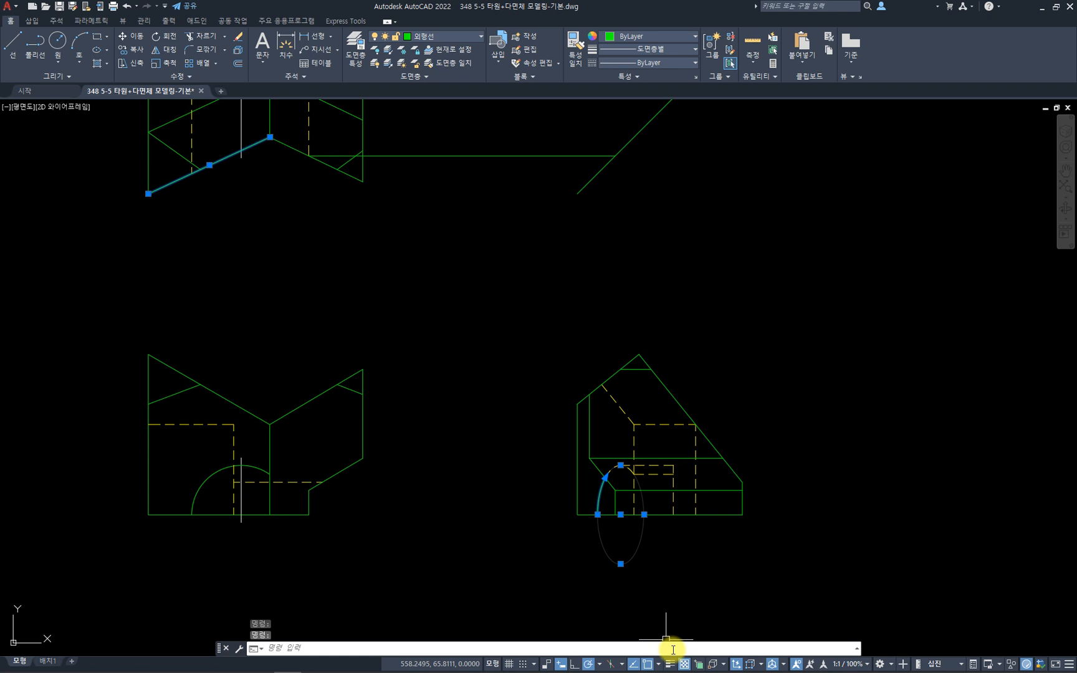
key("Escape")
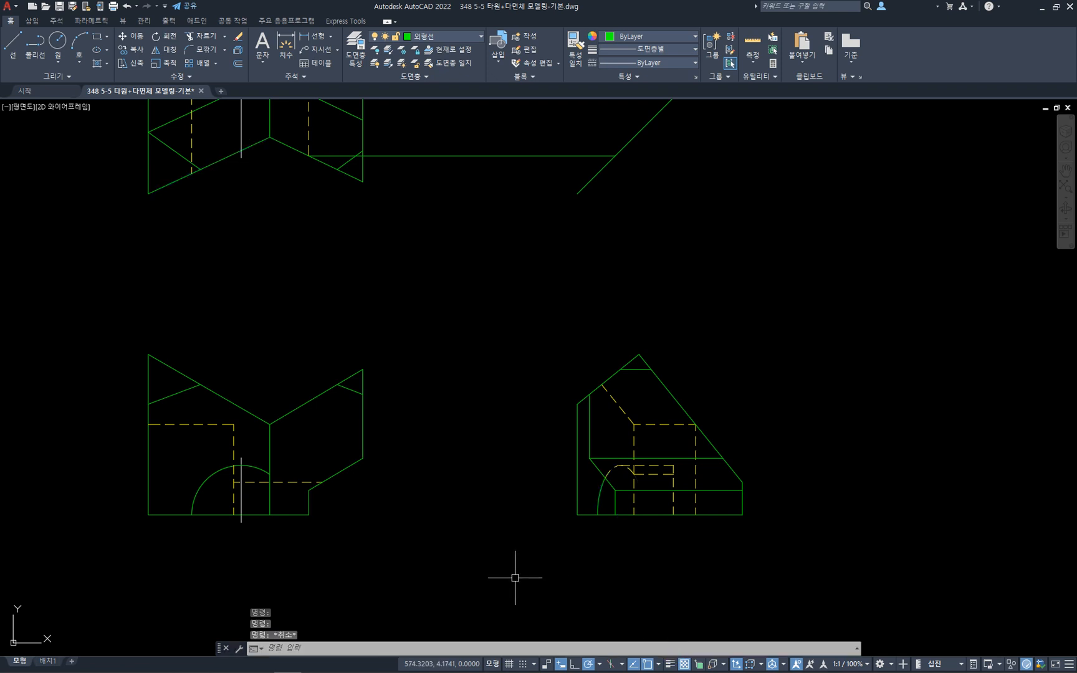
left_click(514, 439)
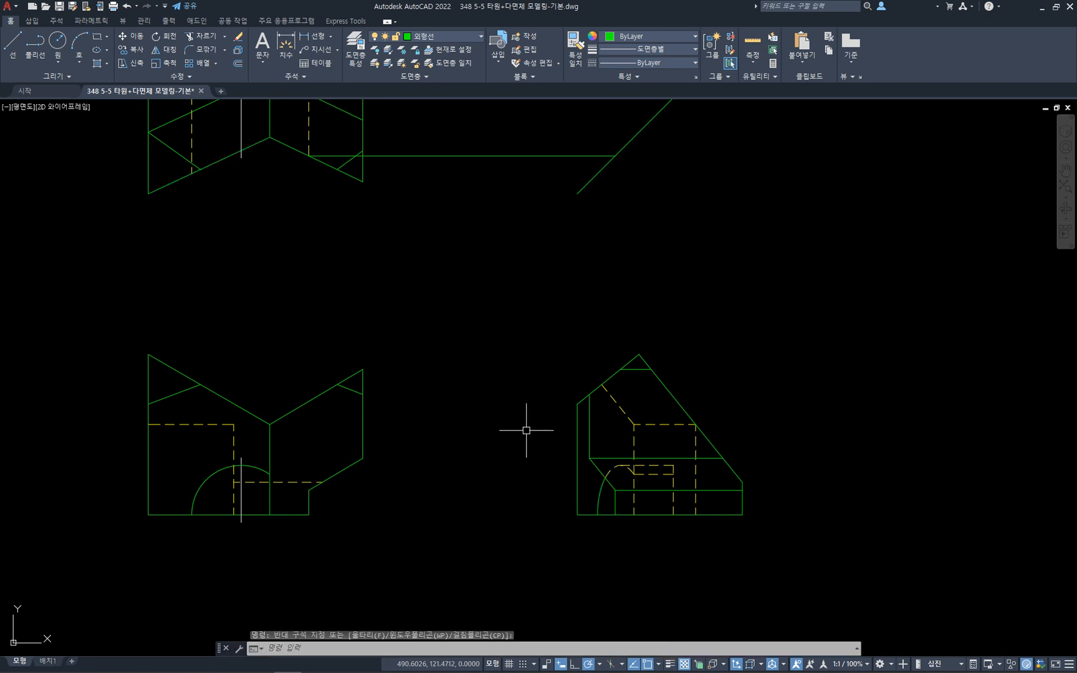
- Delete the horizontal projection line running from the top view to the diagonal construction line
scroll(525, 396, "down", 2)
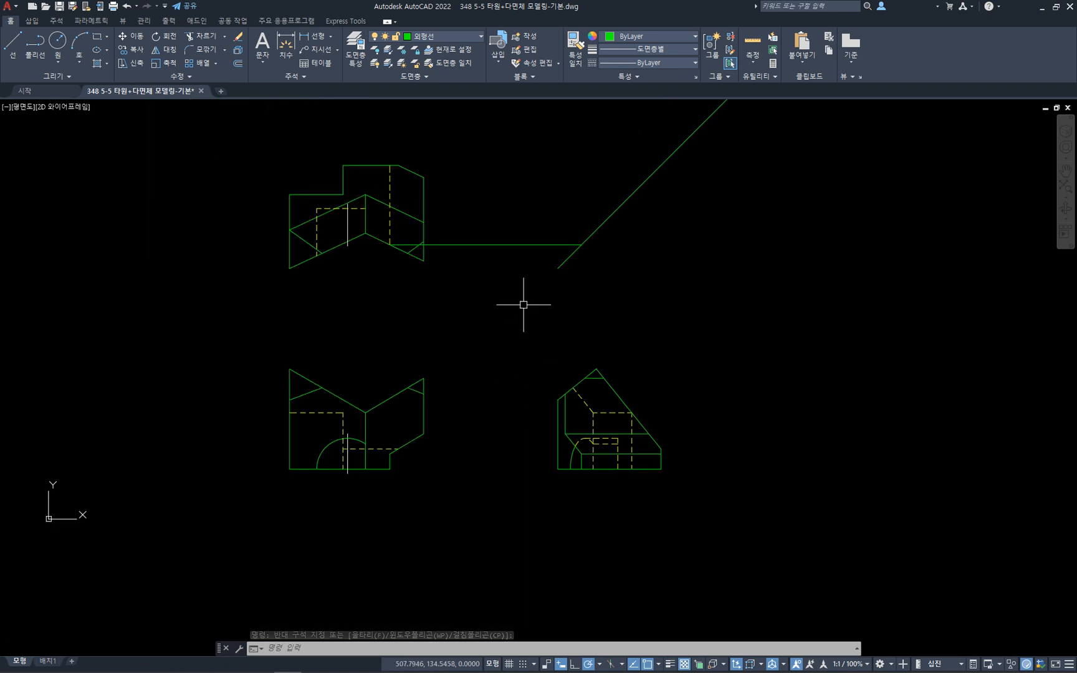
left_click(493, 232)
key("Delete")
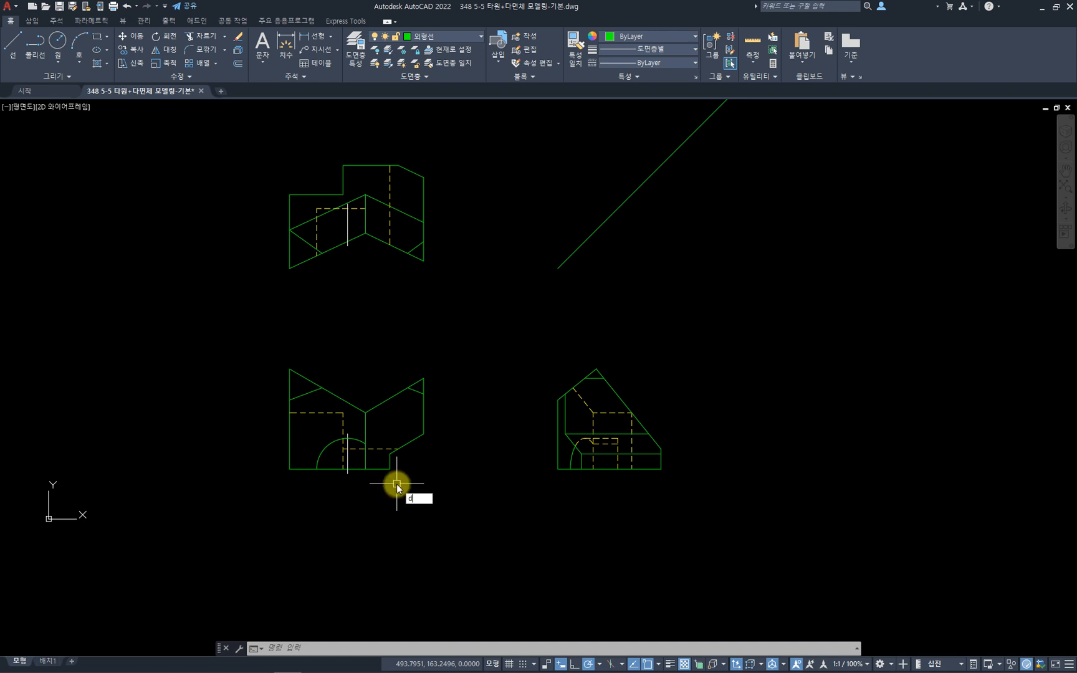
- Open the ISO-25 dimension style for modification and set its center marks to none (없음)
key("Return")
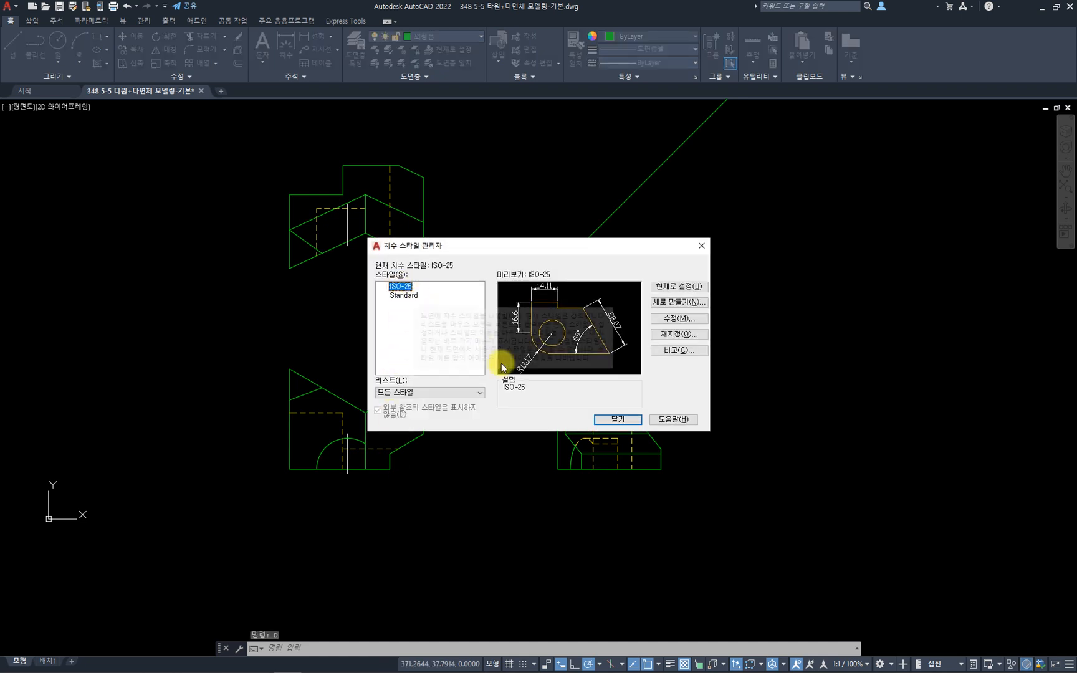
left_click(662, 318)
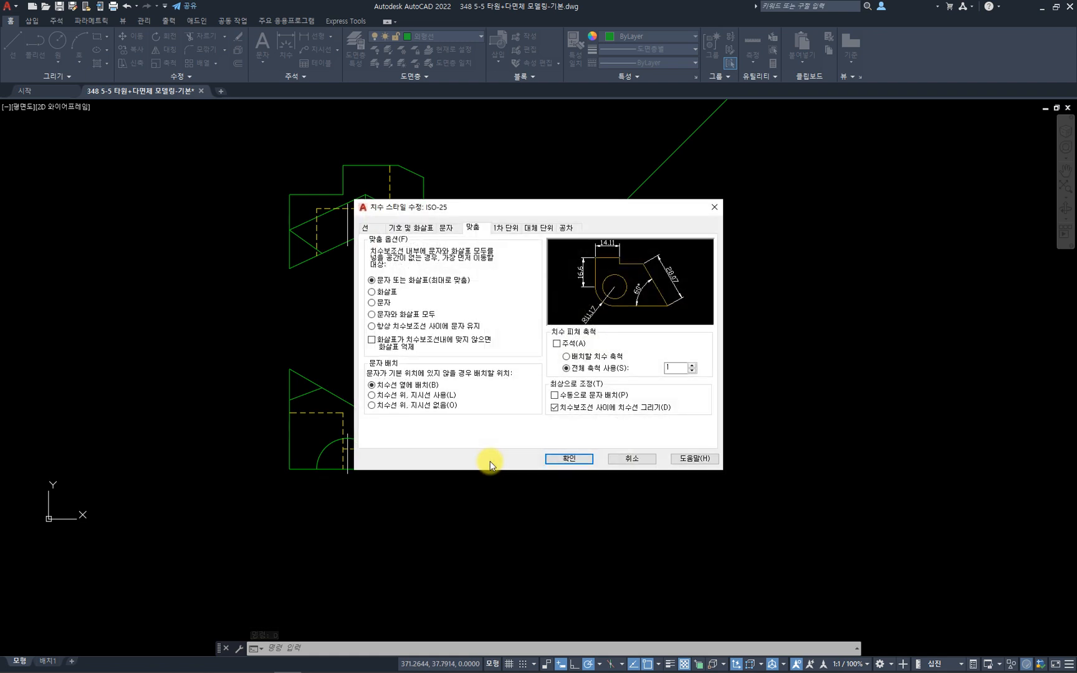
left_click(408, 228)
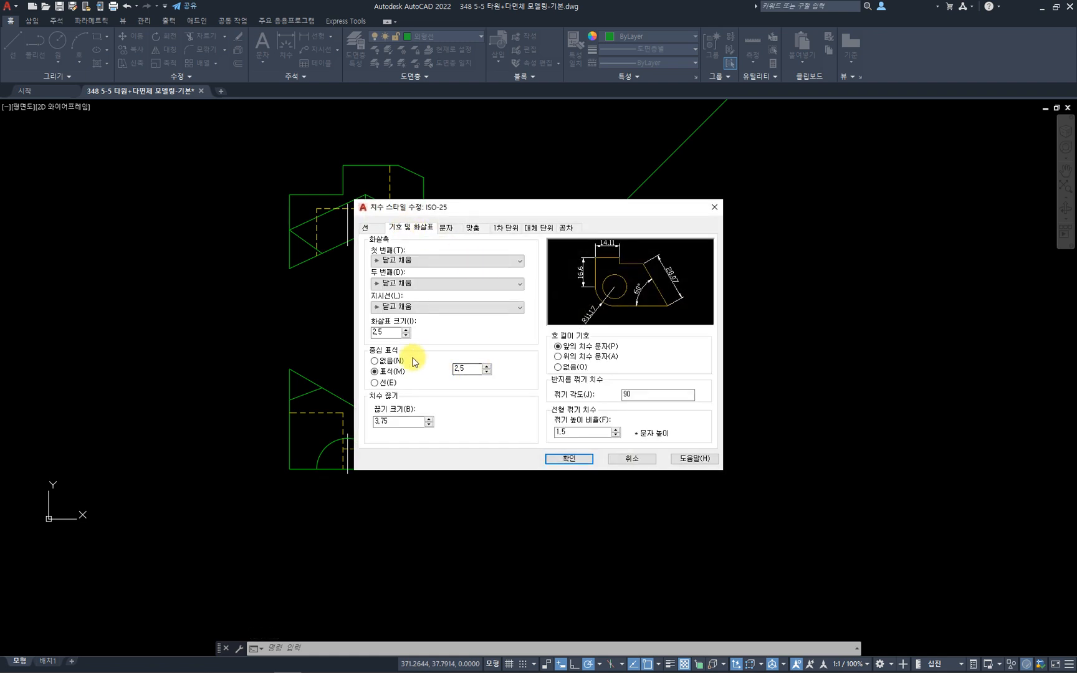
left_click(375, 361)
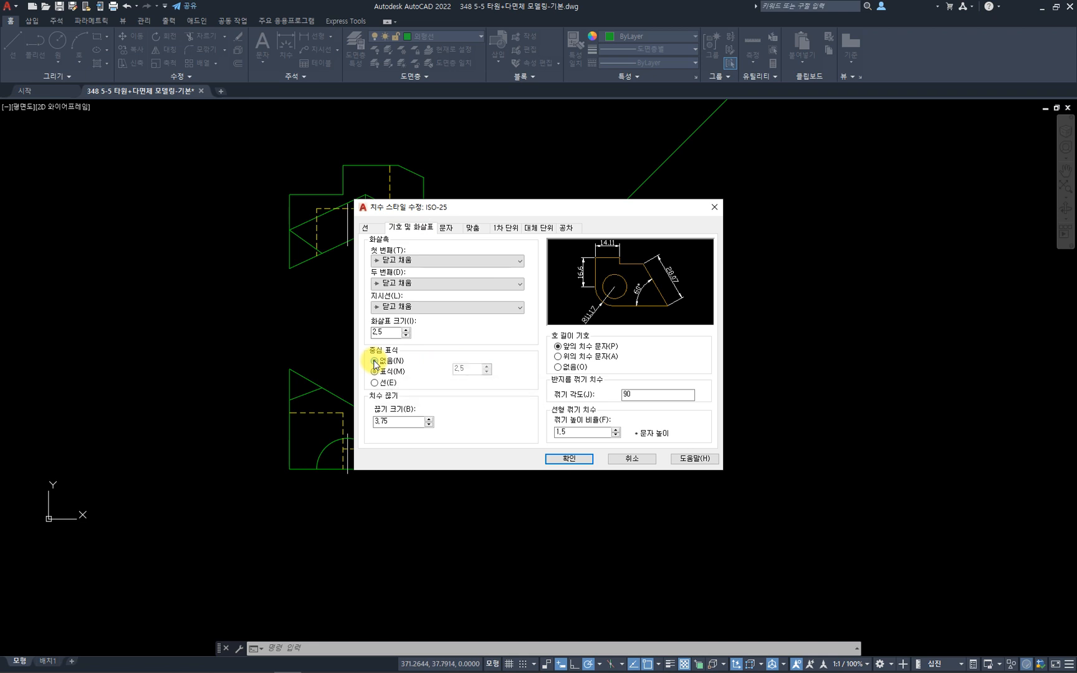
- Change the font of the dimension style's Standard text style to 굴림 and apply it
left_click(447, 229)
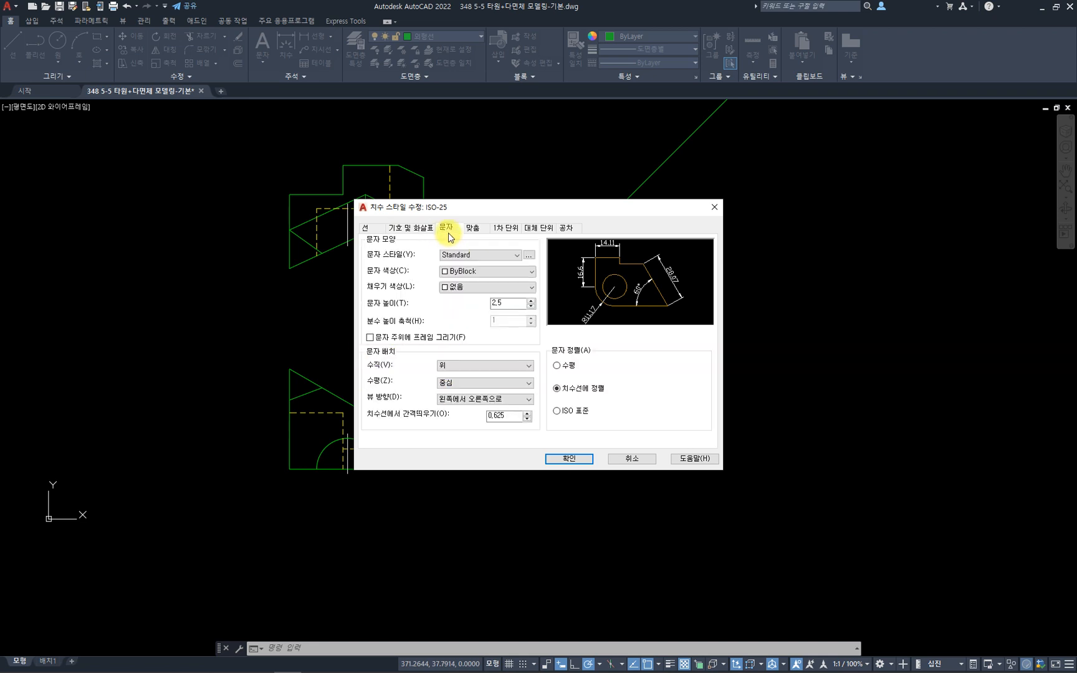
left_click(529, 255)
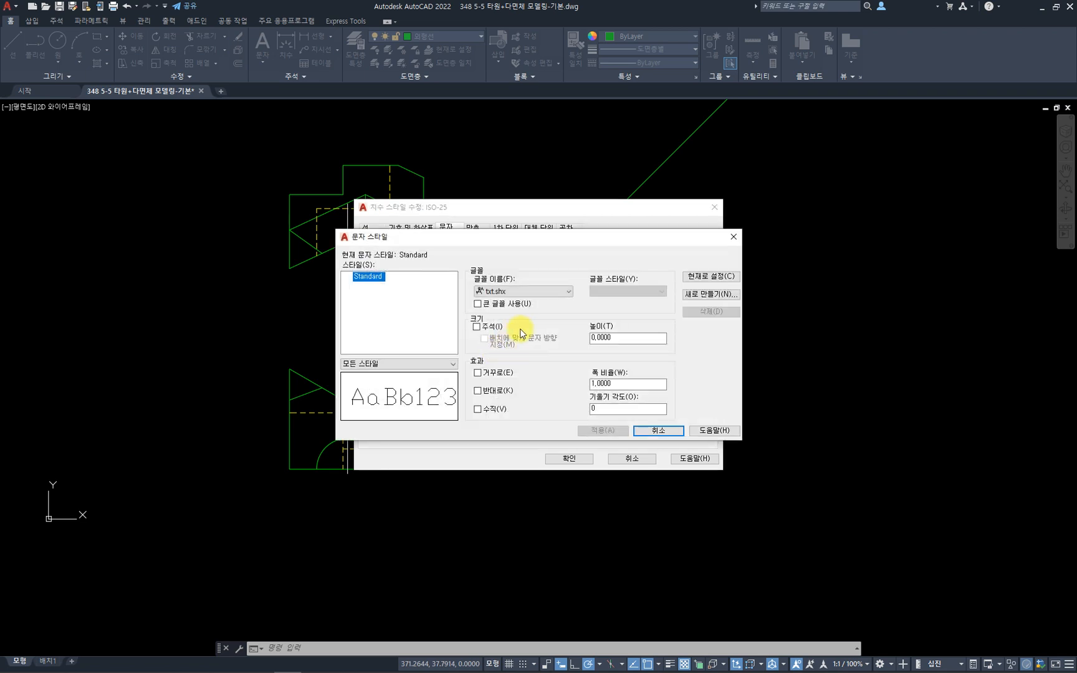
left_click(568, 291)
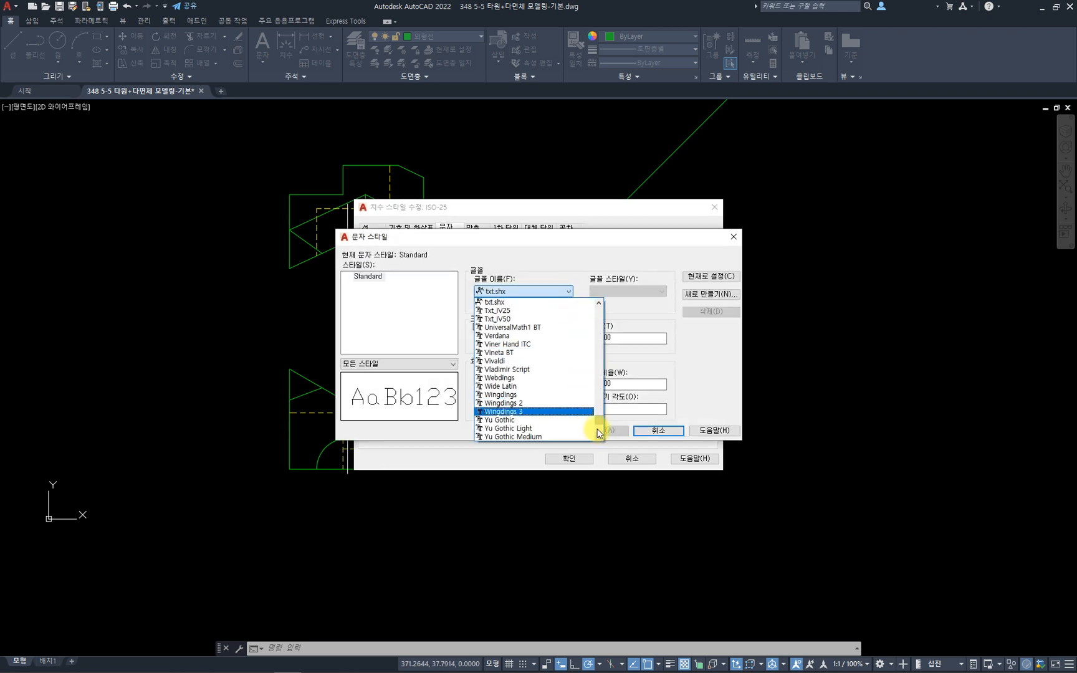
scroll(597, 433, "down", 5)
left_click(515, 349)
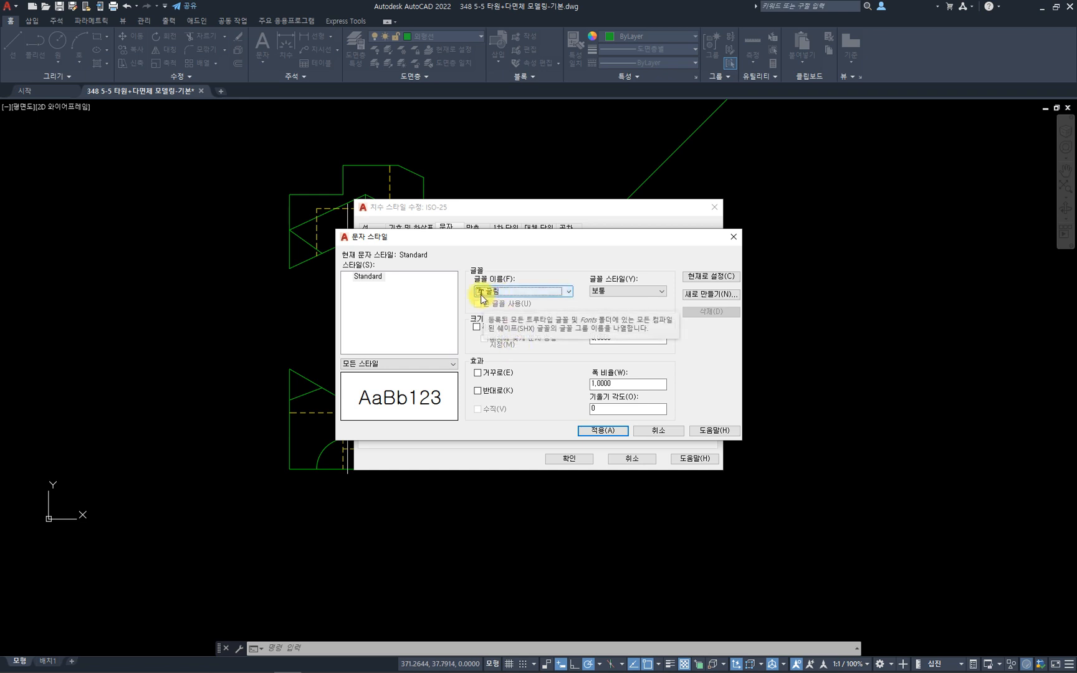
left_click(602, 431)
left_click(658, 431)
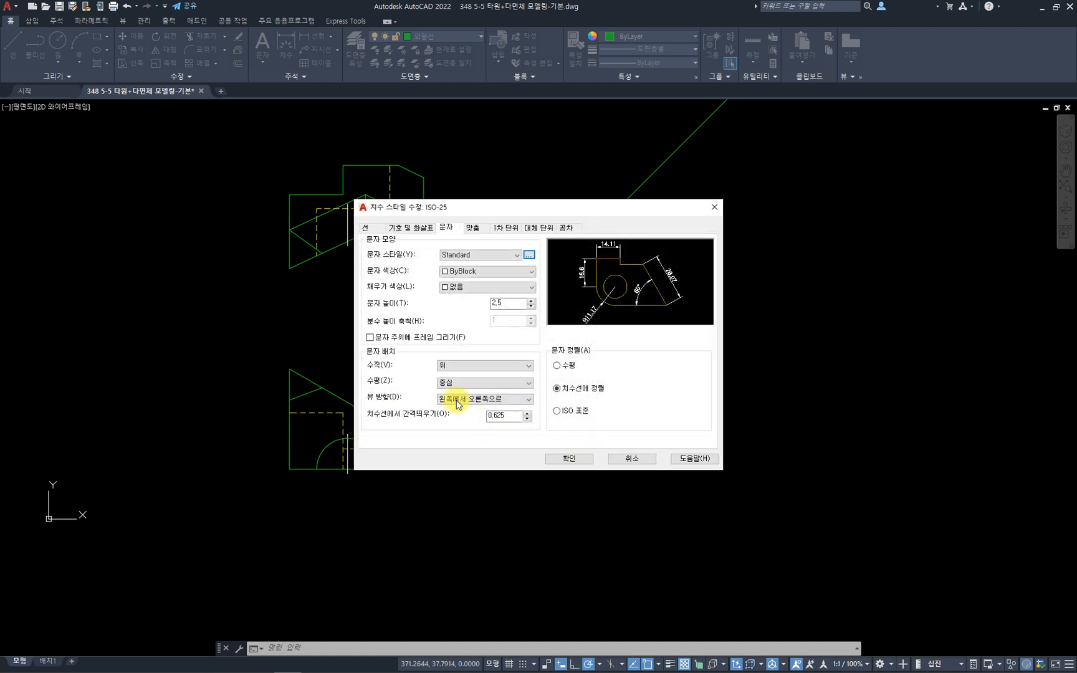
- Set the dimension text color to yellow (노란색) and the text alignment to ISO standard (ISO 표준)
left_click(493, 271)
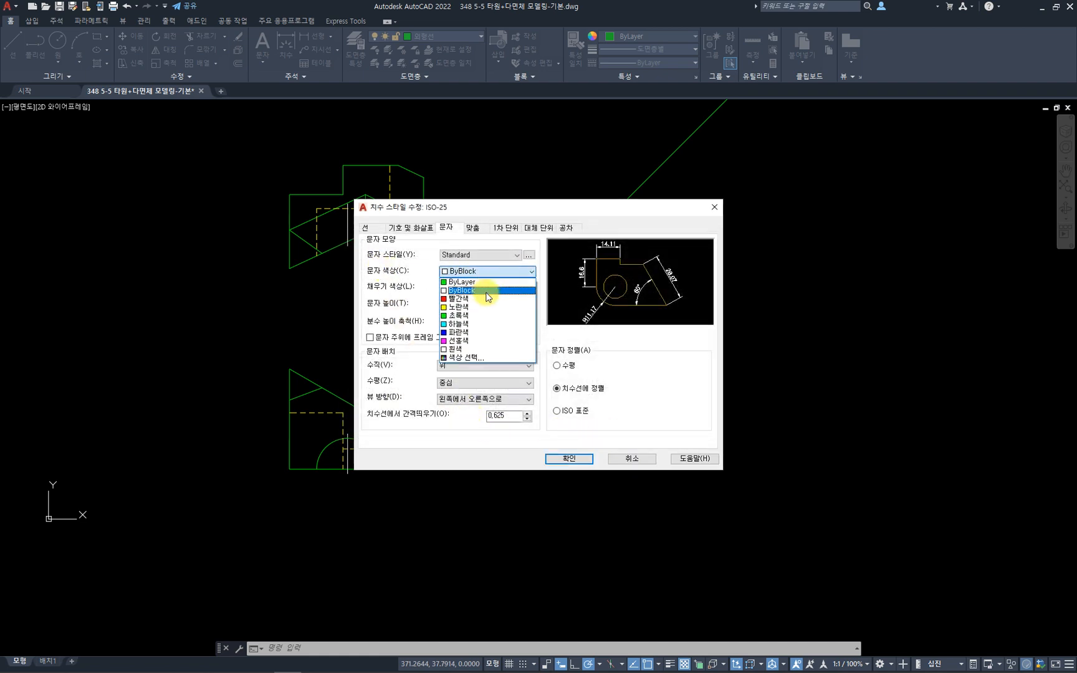
left_click(486, 306)
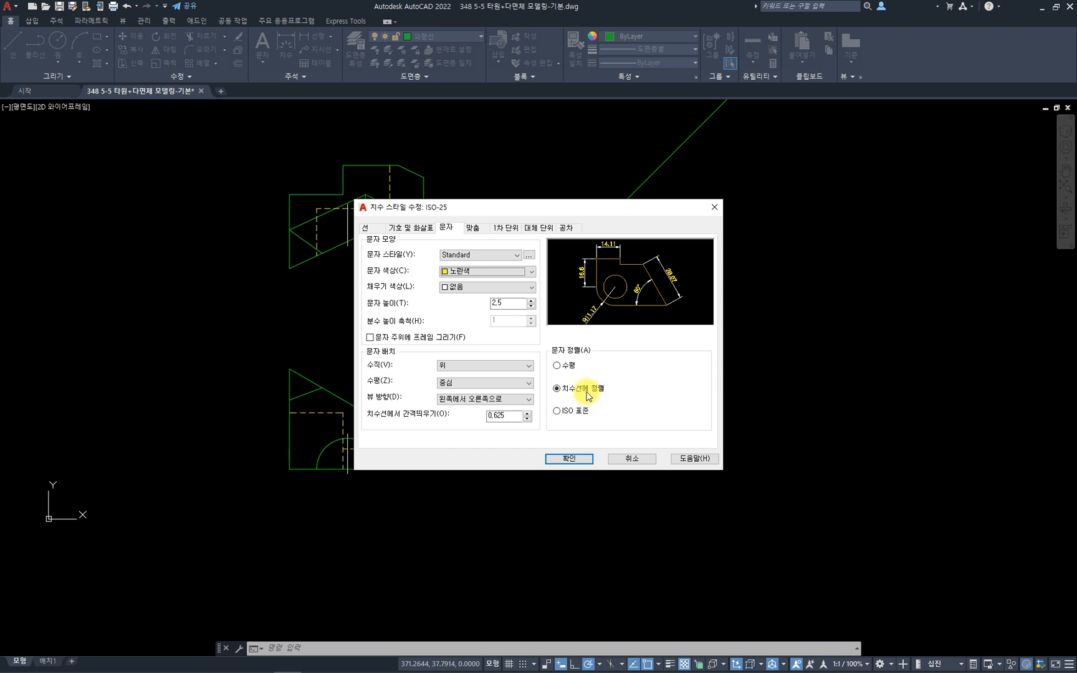
left_click(557, 411)
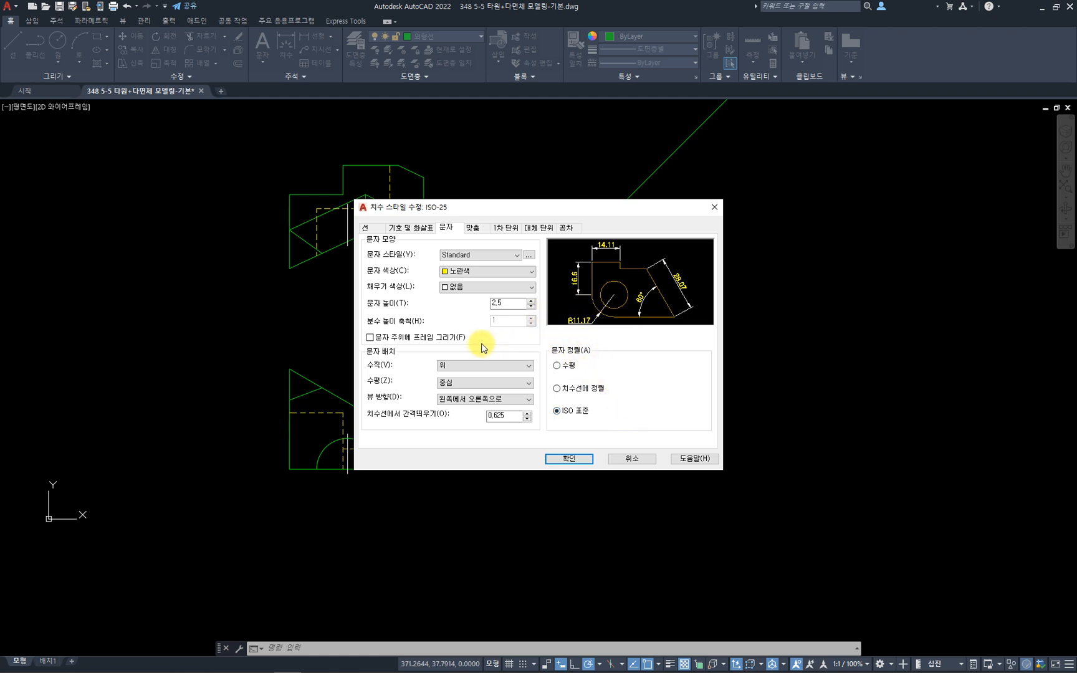
- Set the dimension style's overall feature scale (전체 축척 사용) to 2
left_click(473, 229)
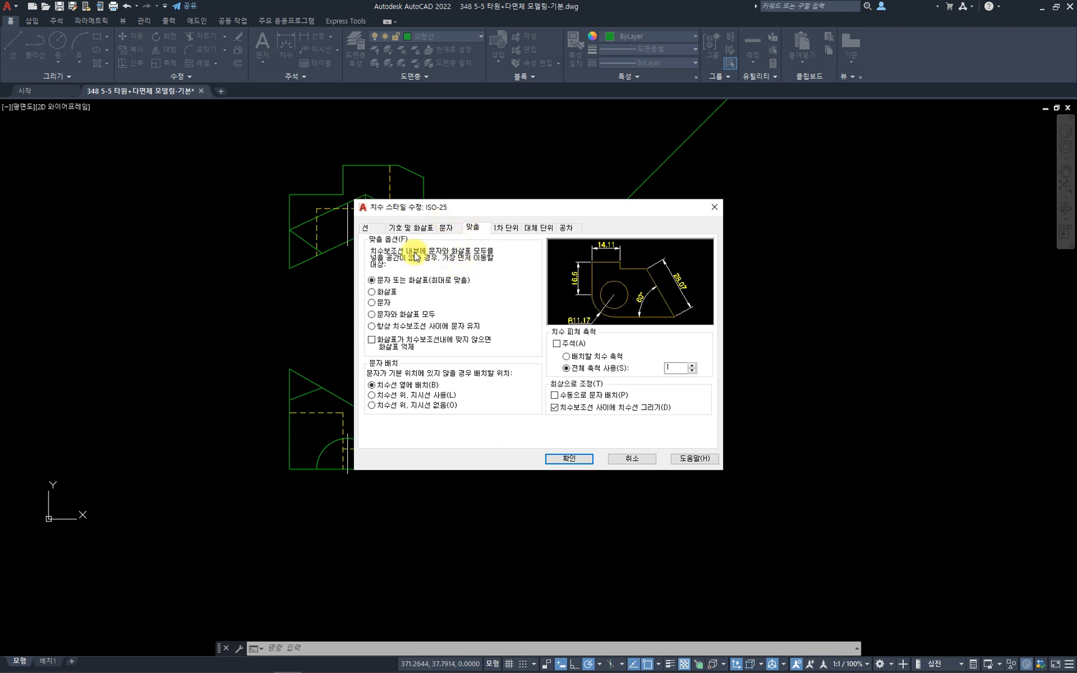
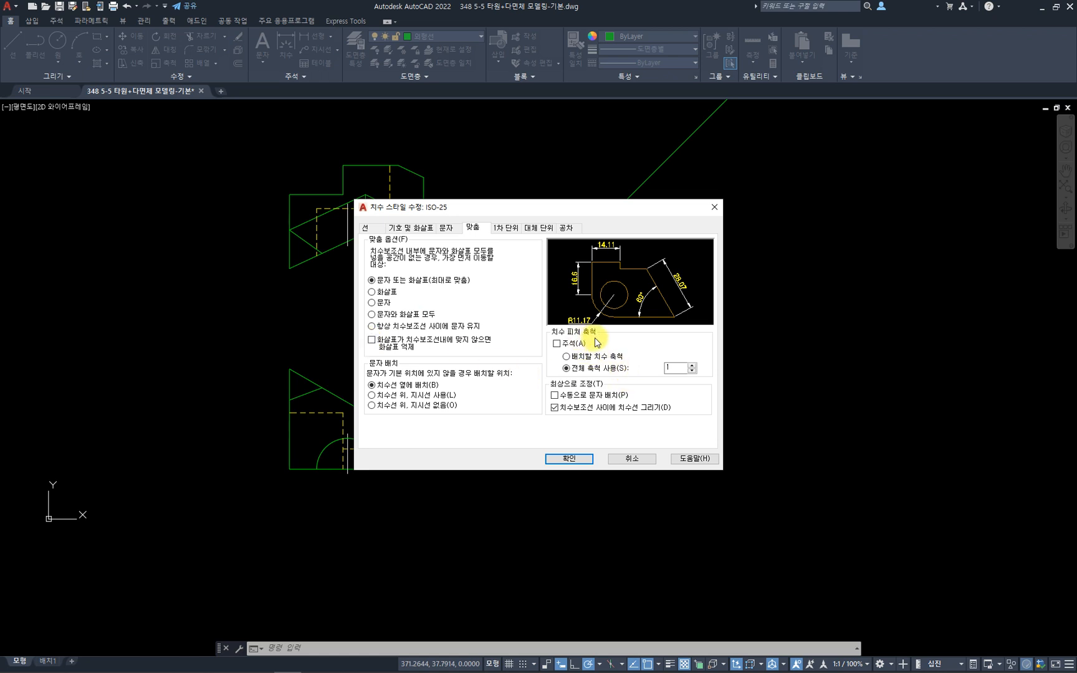
mouse_move(621, 374)
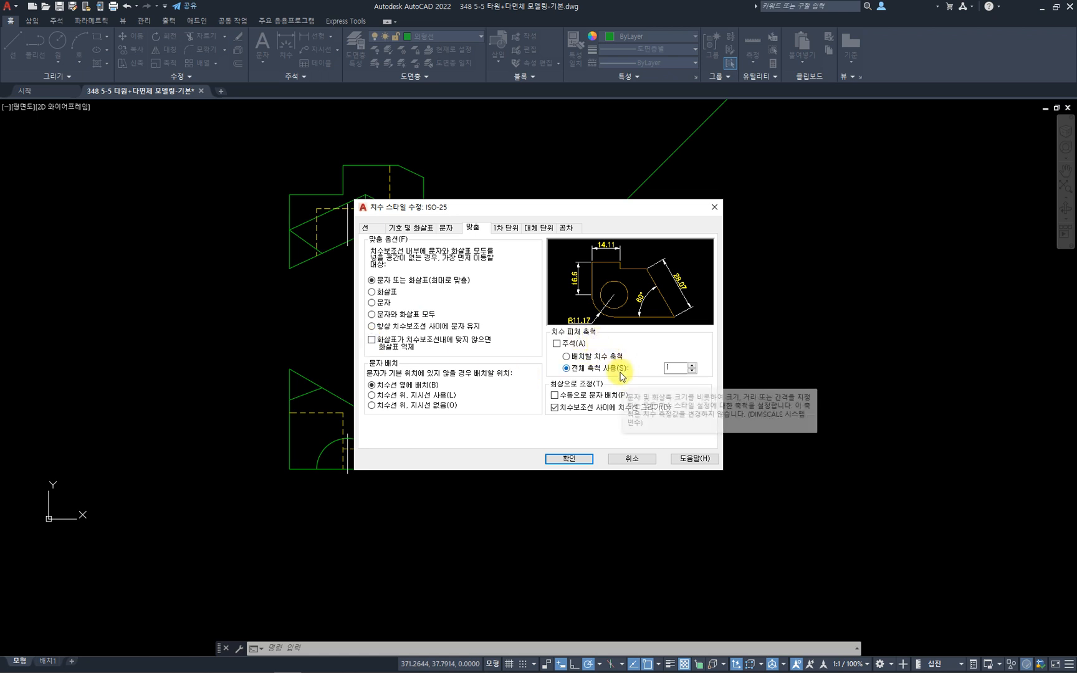
double_click(670, 369)
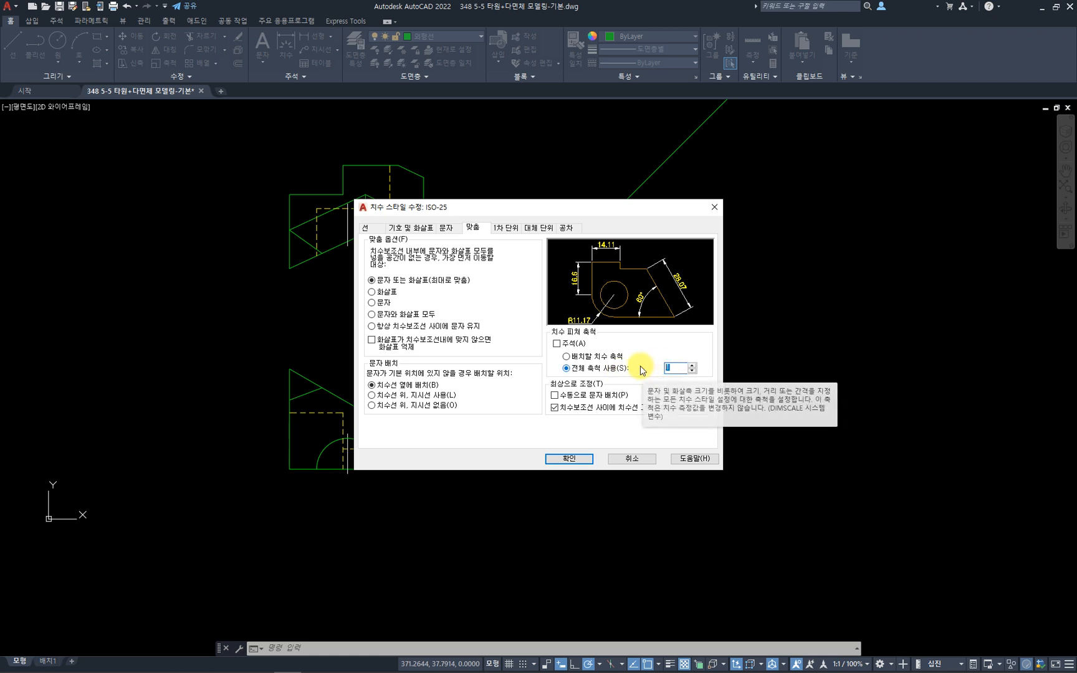
type("2")
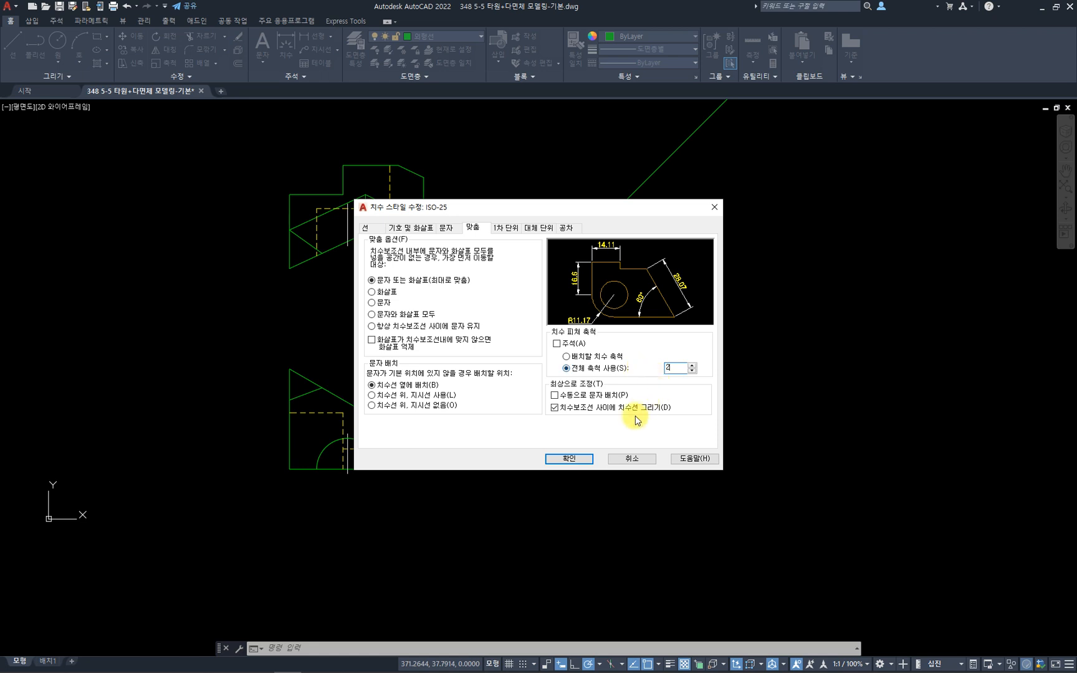
- Set the precision of the style's linear dimensions to eight decimal places (0.00000000)
left_click(503, 228)
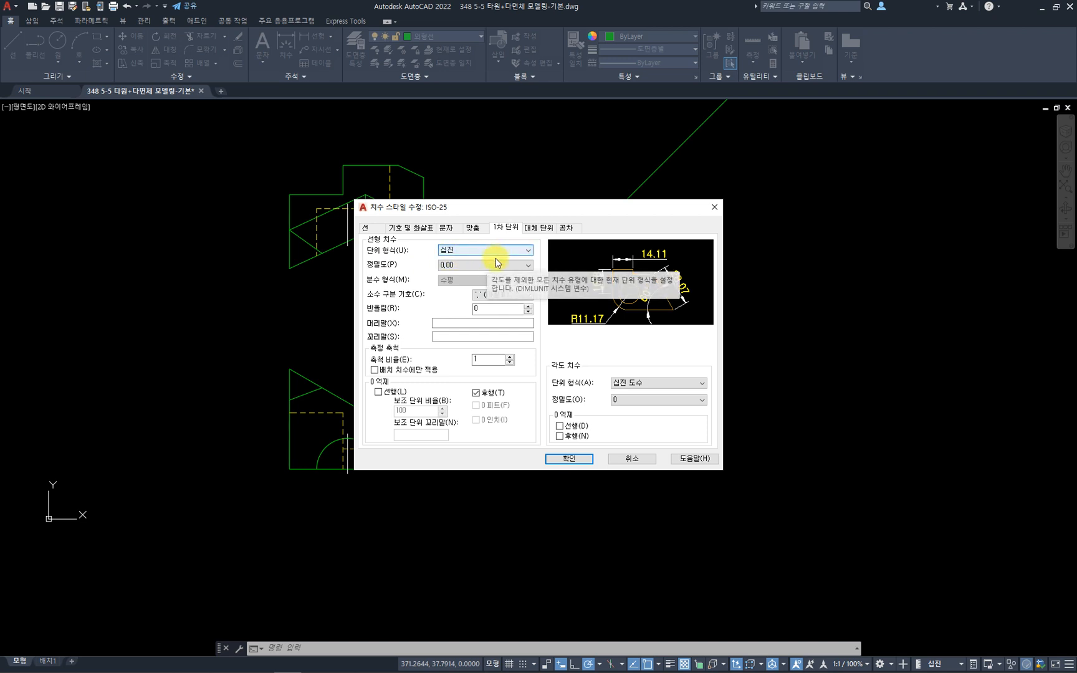
left_click(487, 265)
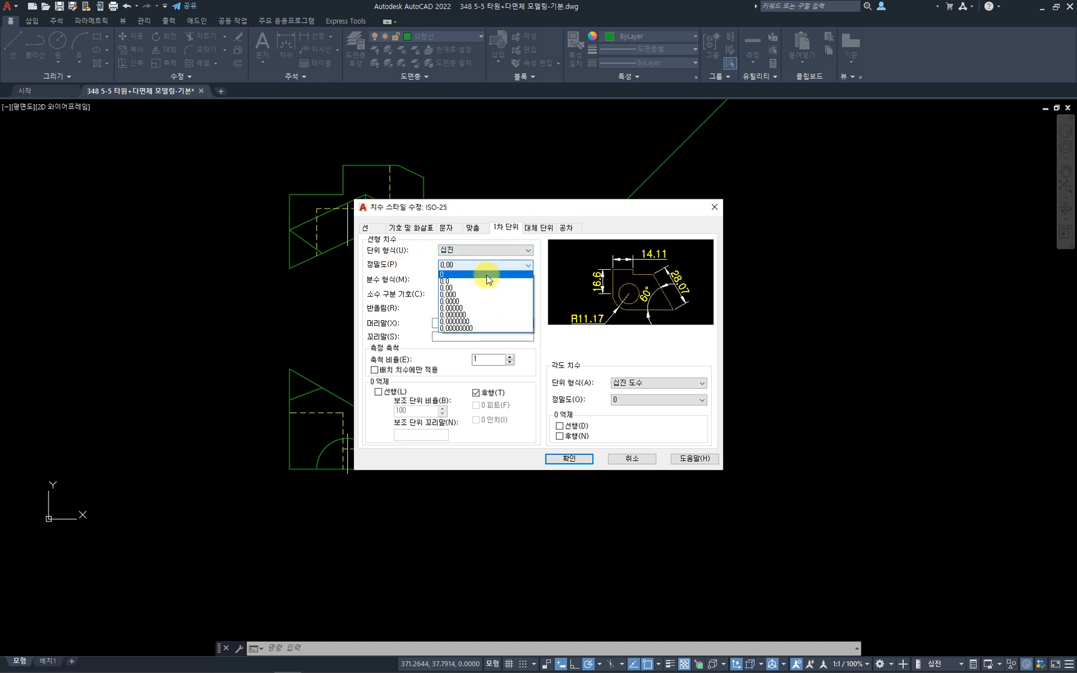
left_click(480, 328)
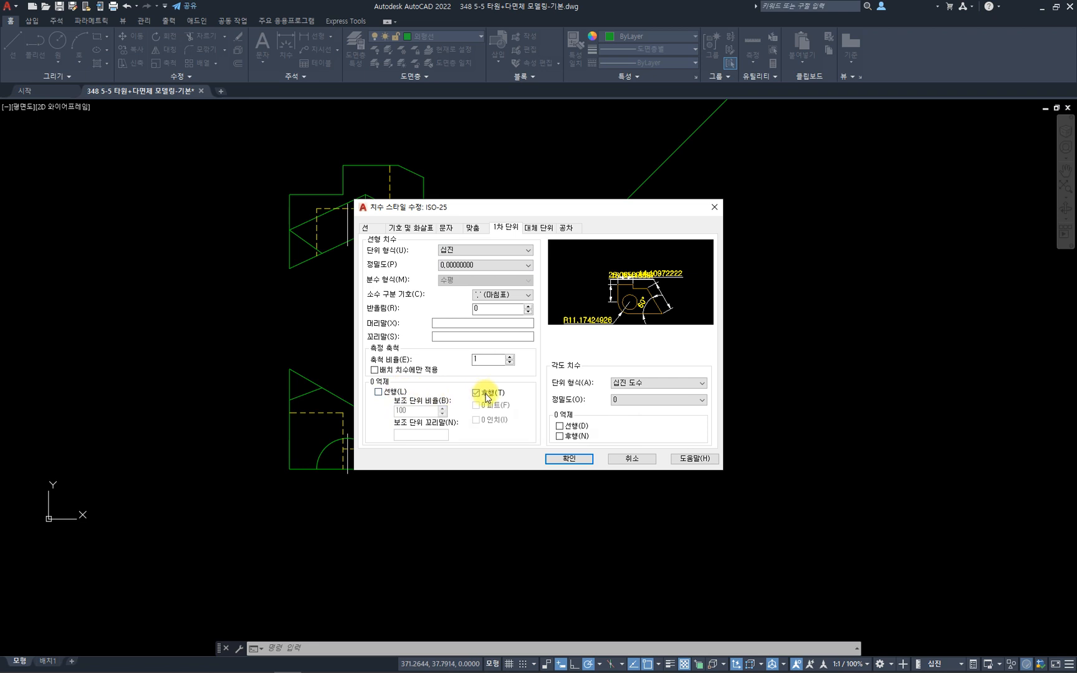
- Set angular dimension precision to 0.00000000 with trailing zeros (후행) suppressed, and save the ISO-25 style
left_click(657, 400)
left_click(659, 462)
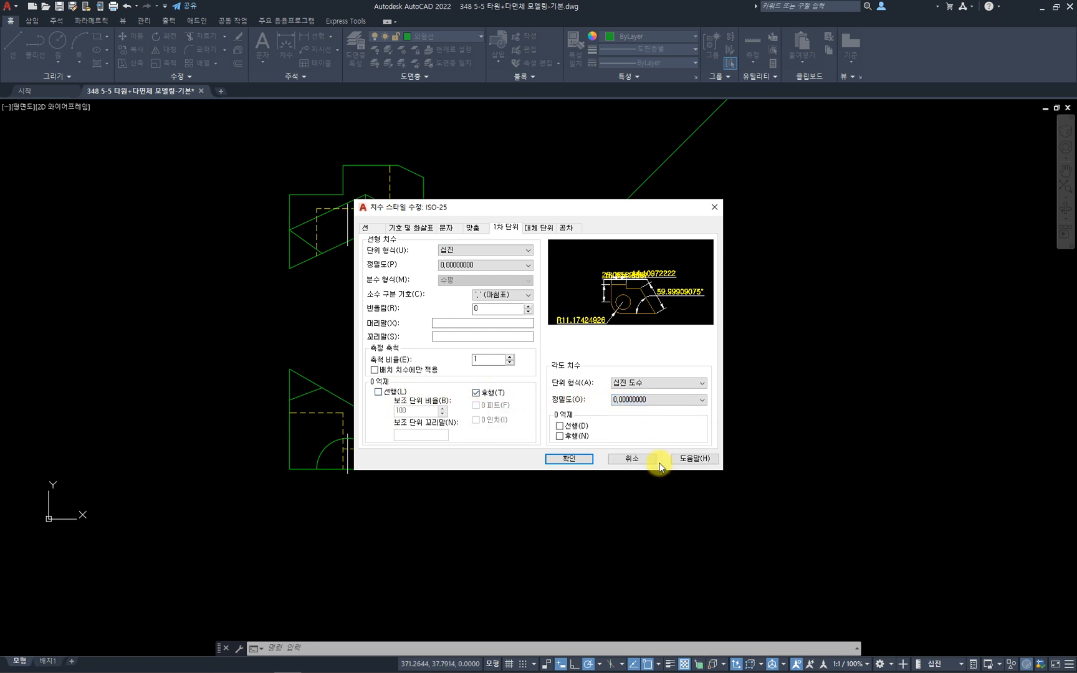
left_click(560, 436)
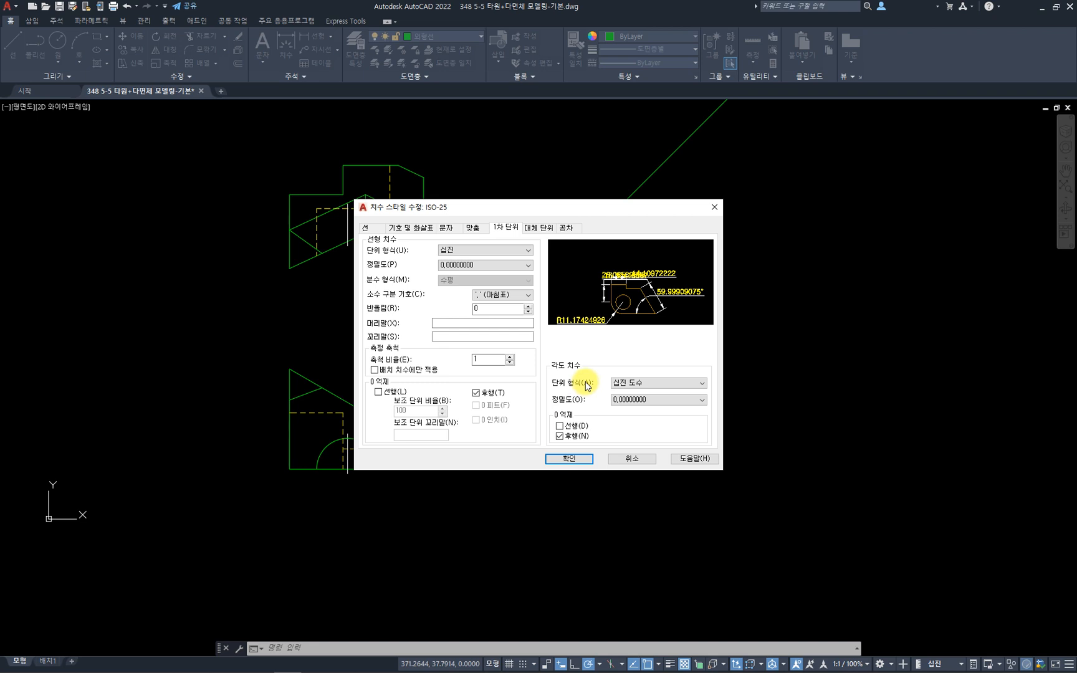
left_click(563, 460)
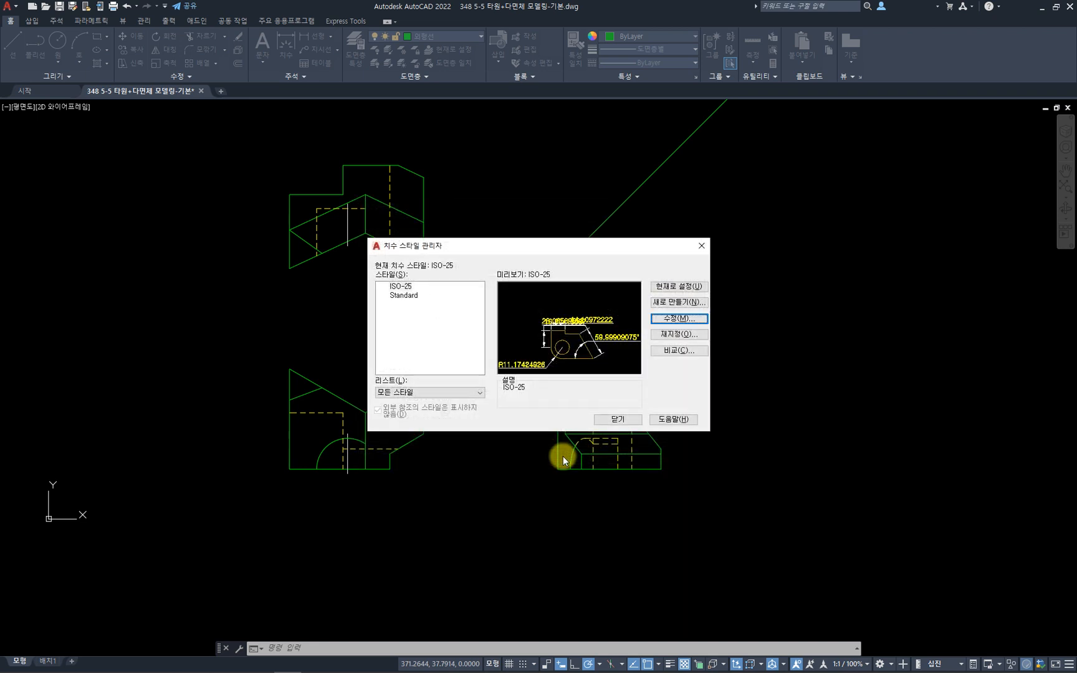
left_click(617, 419)
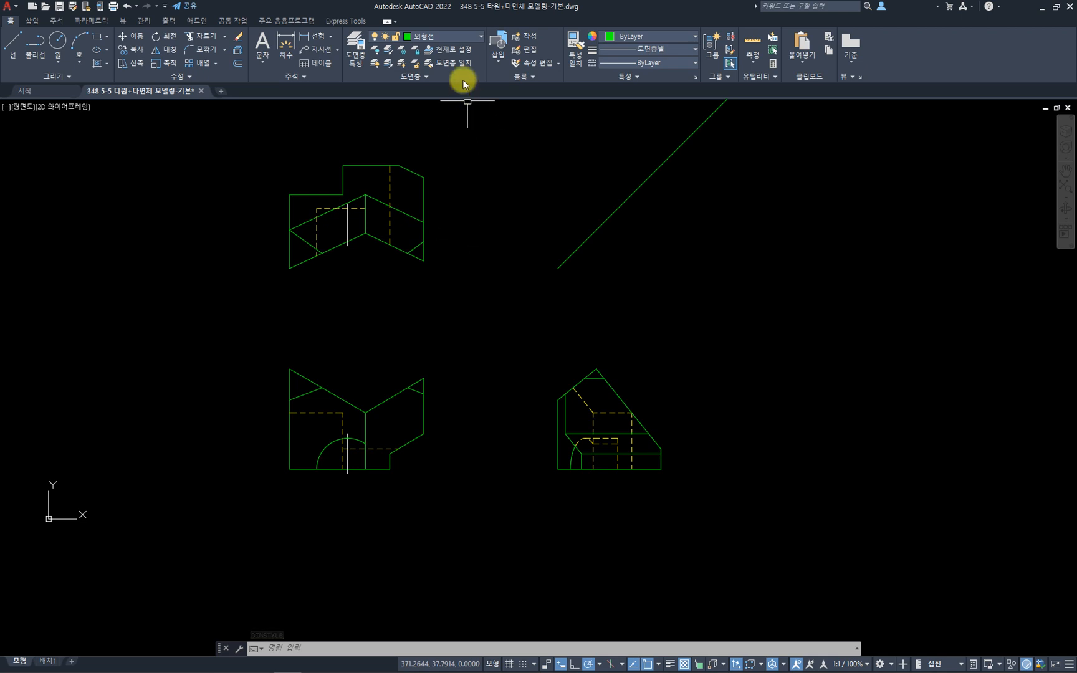
- Make 치수 the current layer and add a vertical linear dimension to the front view's full-height left edge
left_click(463, 37)
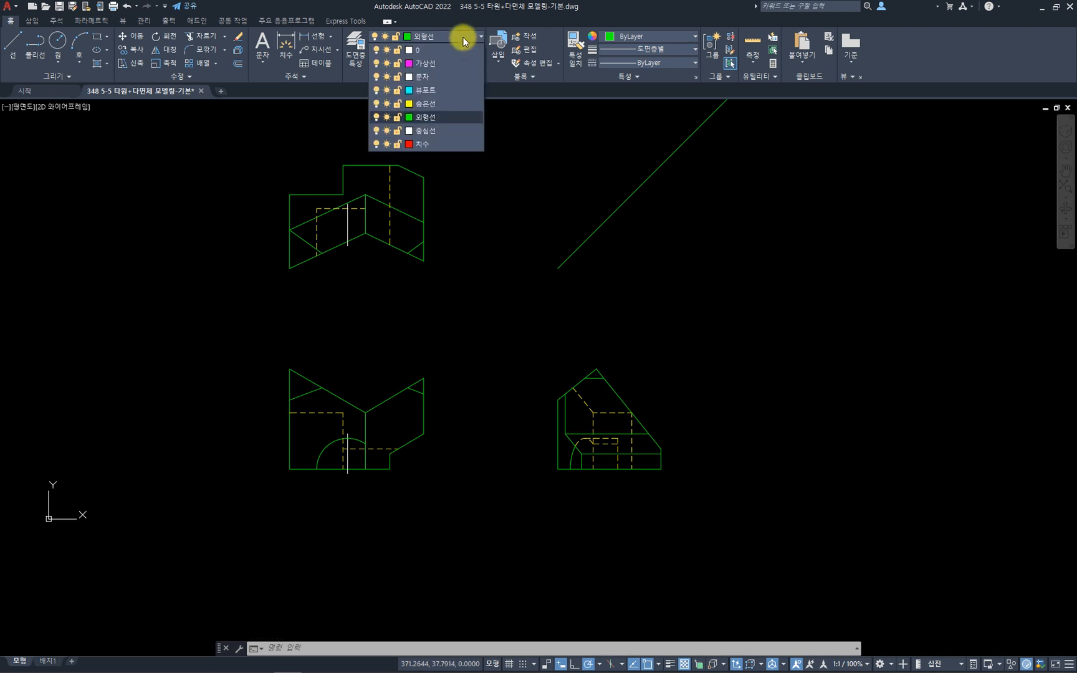
left_click(442, 144)
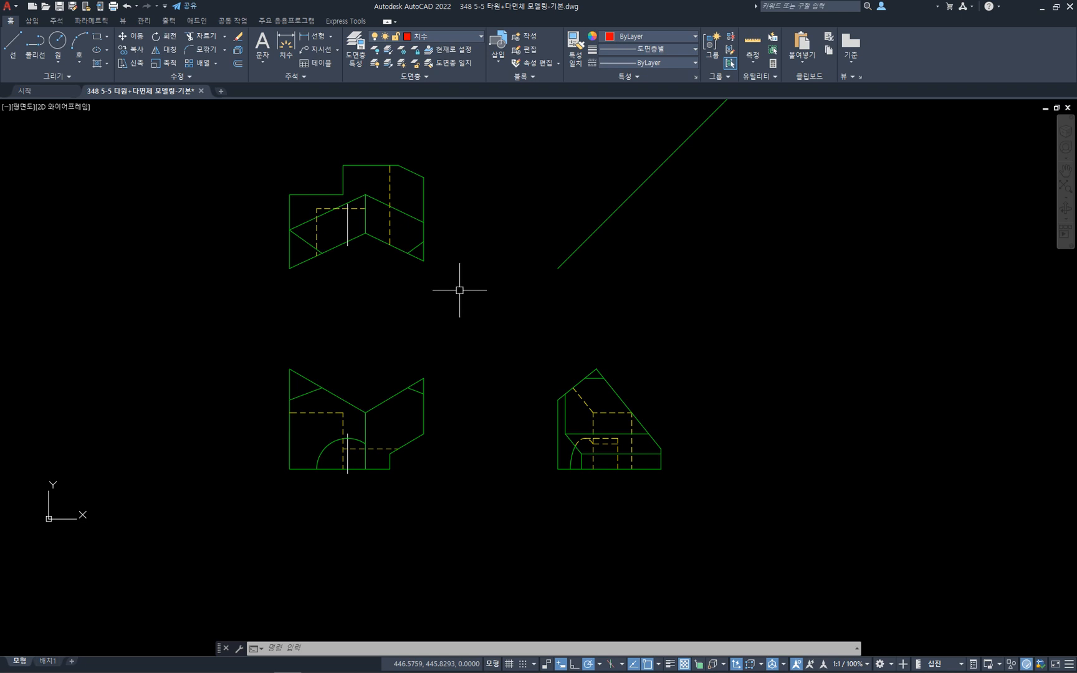
scroll(349, 419, "up", 2)
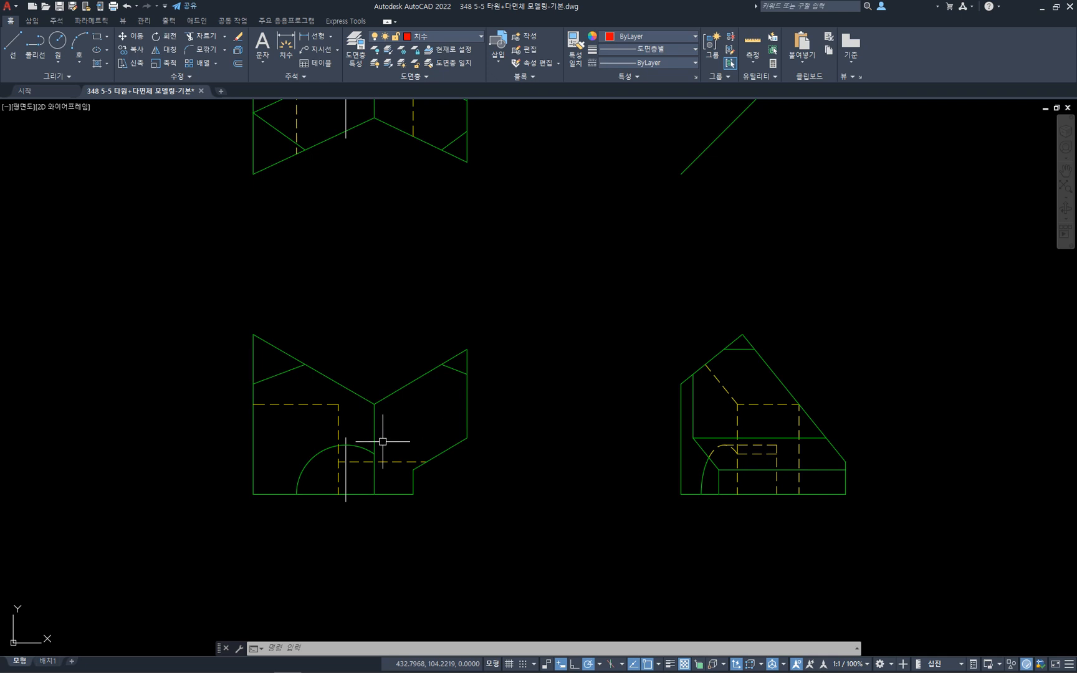
scroll(381, 441, "up", 2)
middle_click_drag(360, 440, 413, 416)
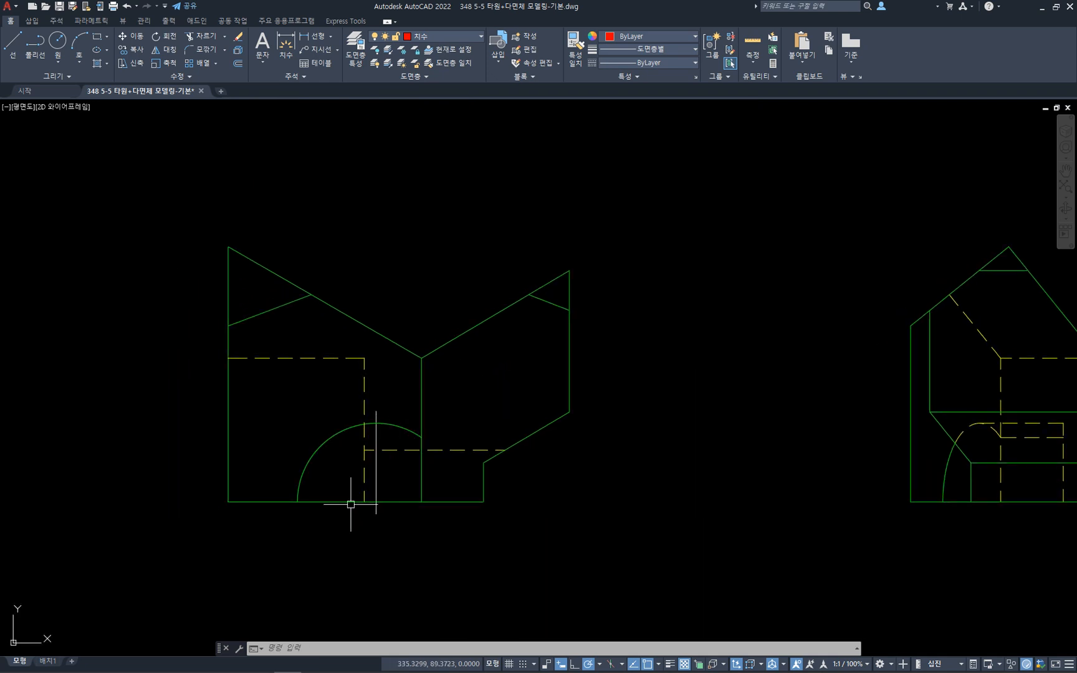
type("dli")
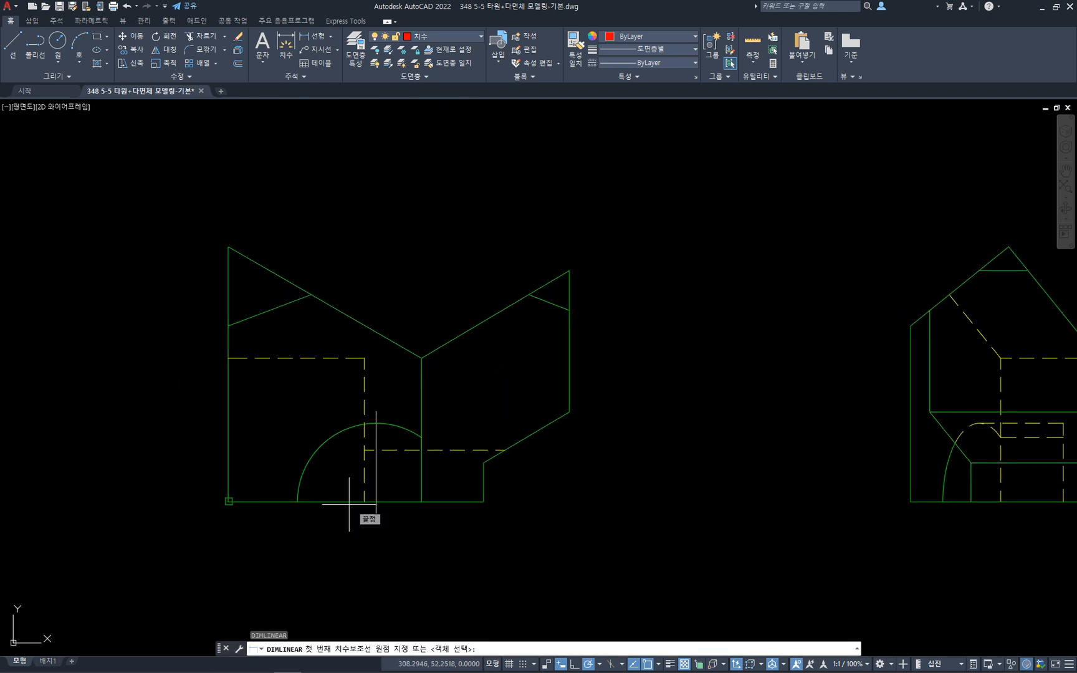
key("Return")
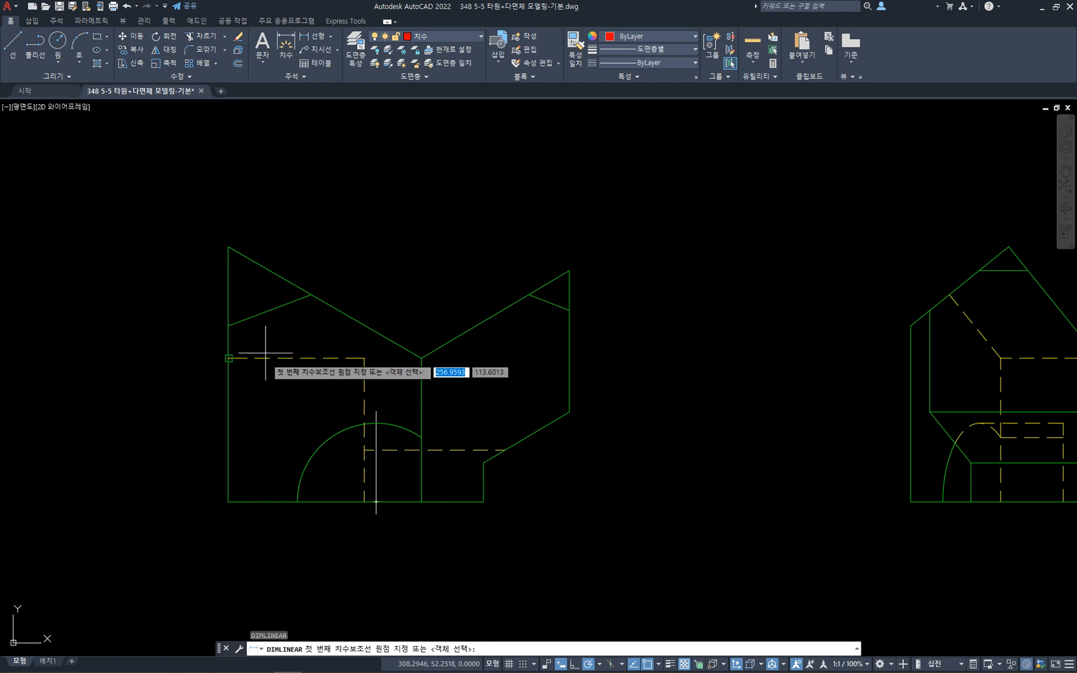
key("Return")
left_click(228, 291)
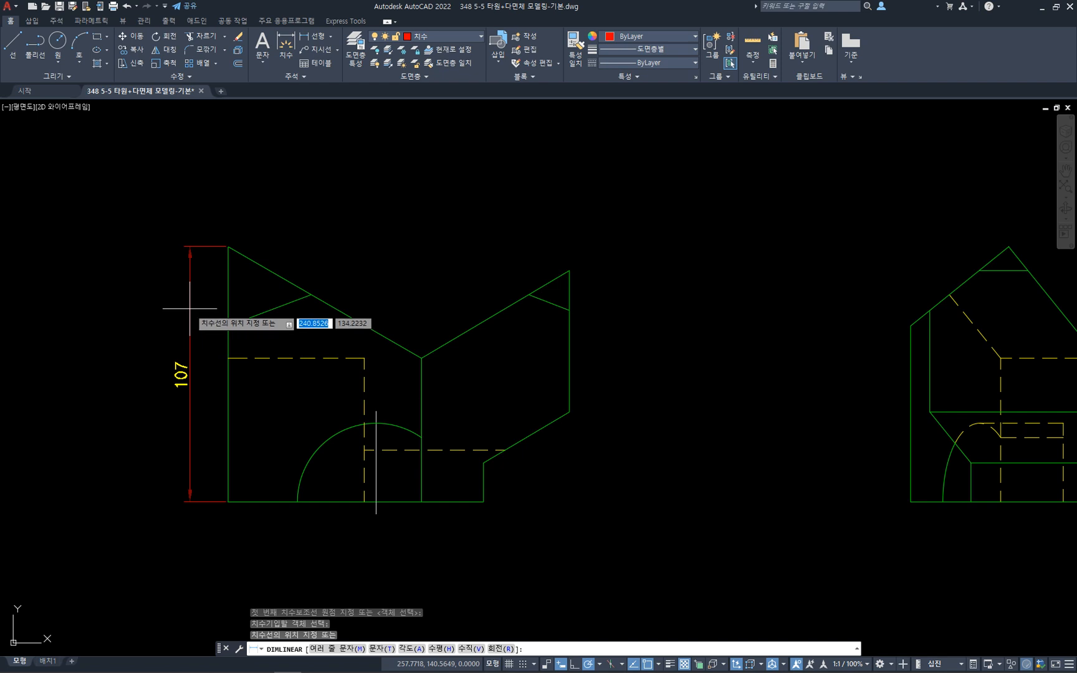
left_click(190, 307)
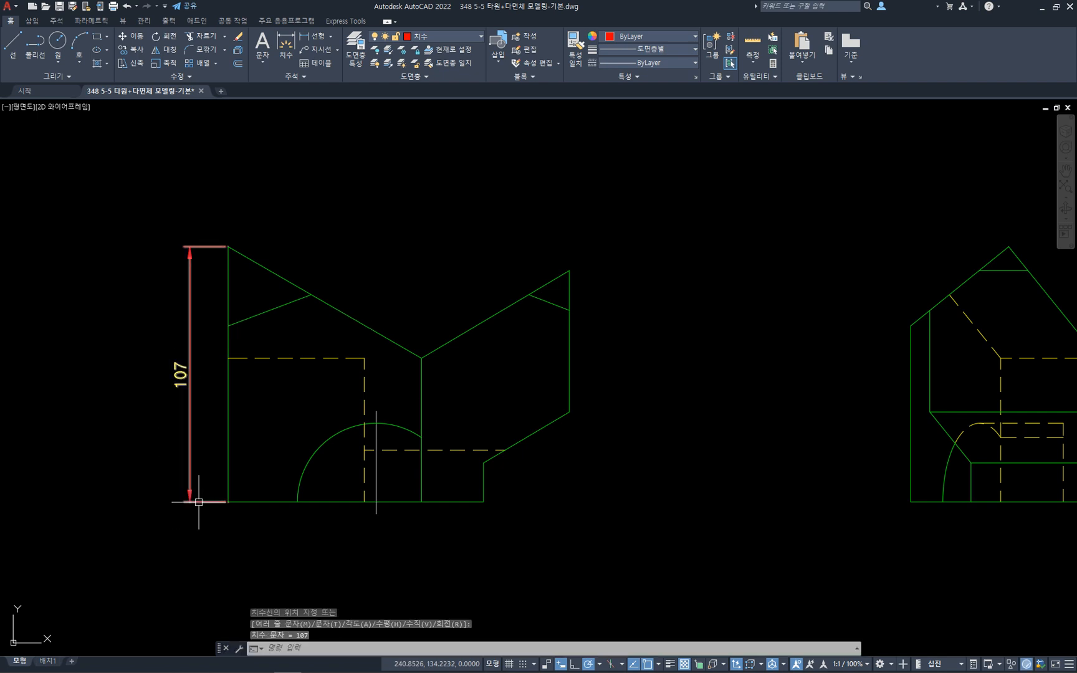
- Dimension the horizontal distance from the front view's lower-left corner to the arc's center line, placed below the view
type("dli")
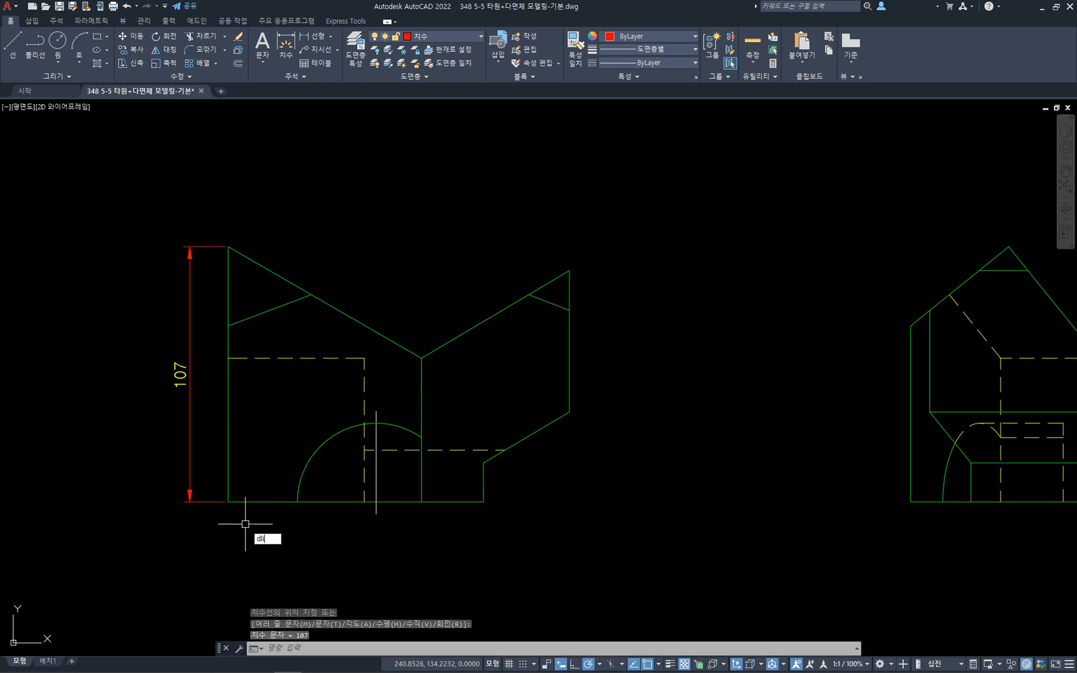
key("Return")
left_click(242, 506)
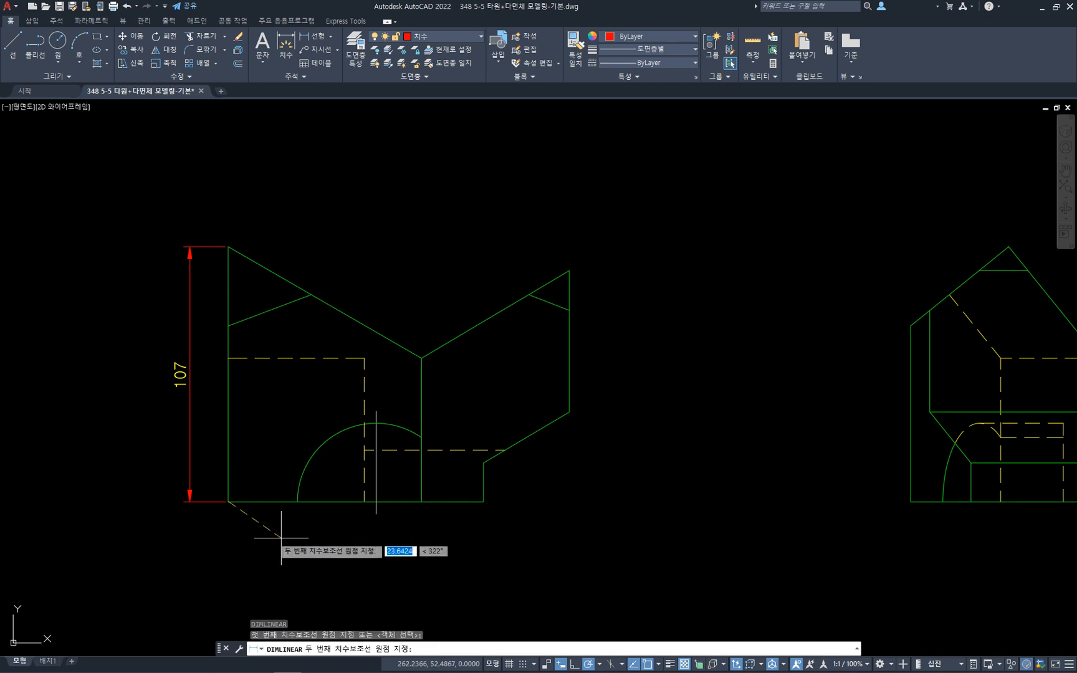
left_click(375, 513)
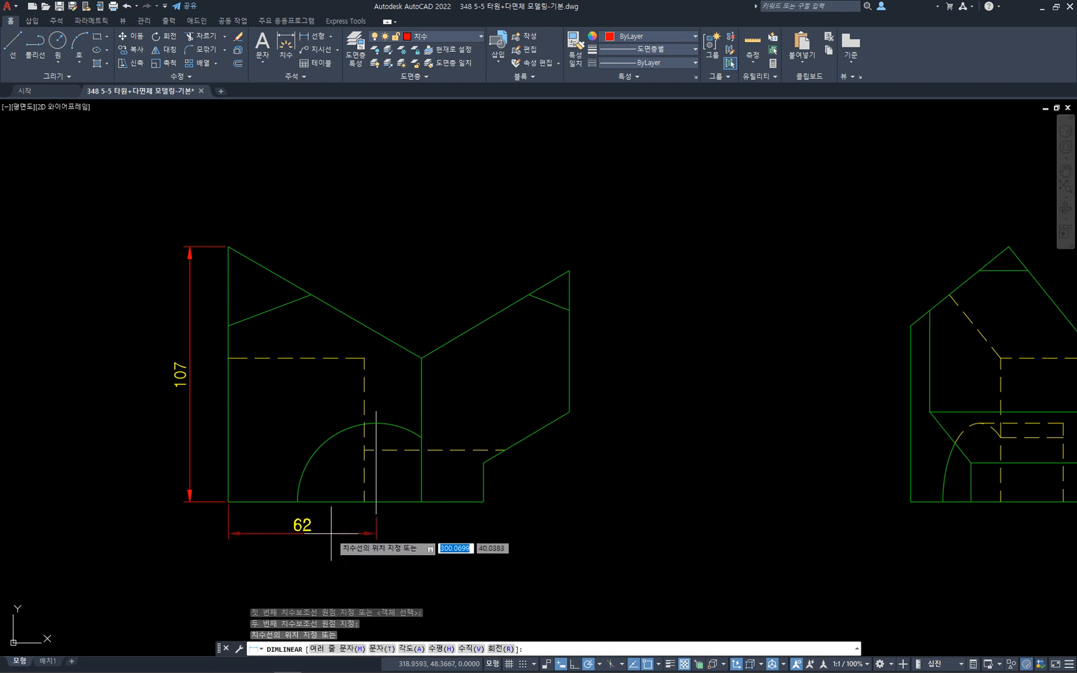
left_click(331, 534)
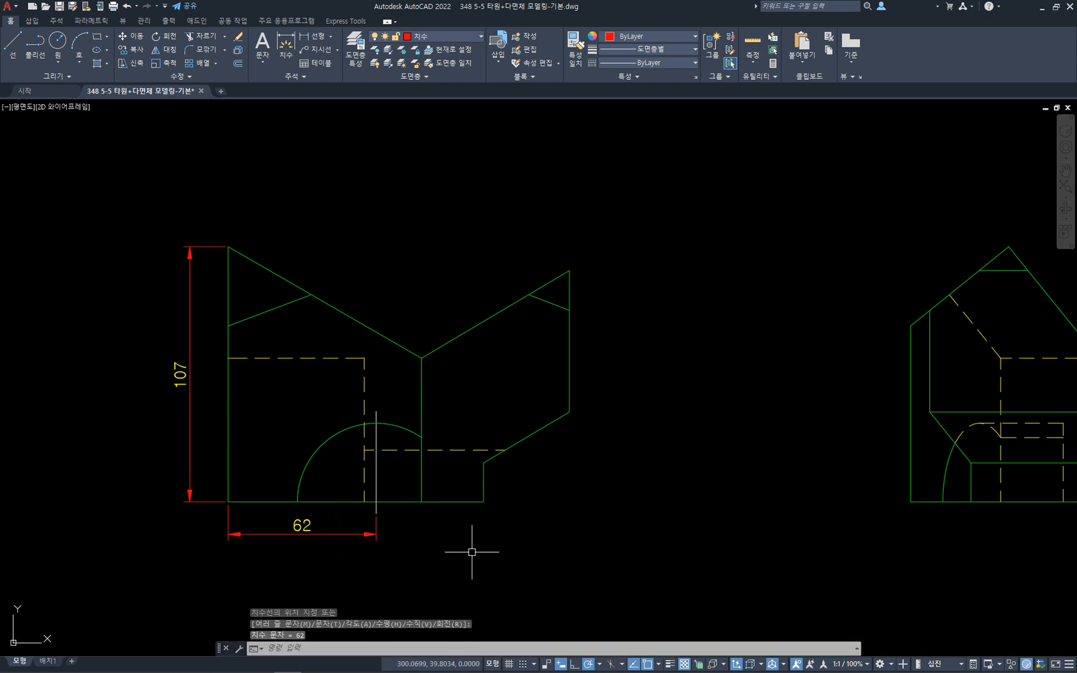
- Continue the lower horizontal dimension from the arc's center line to the vertical edge below the V-notch
type("dco")
key("Return")
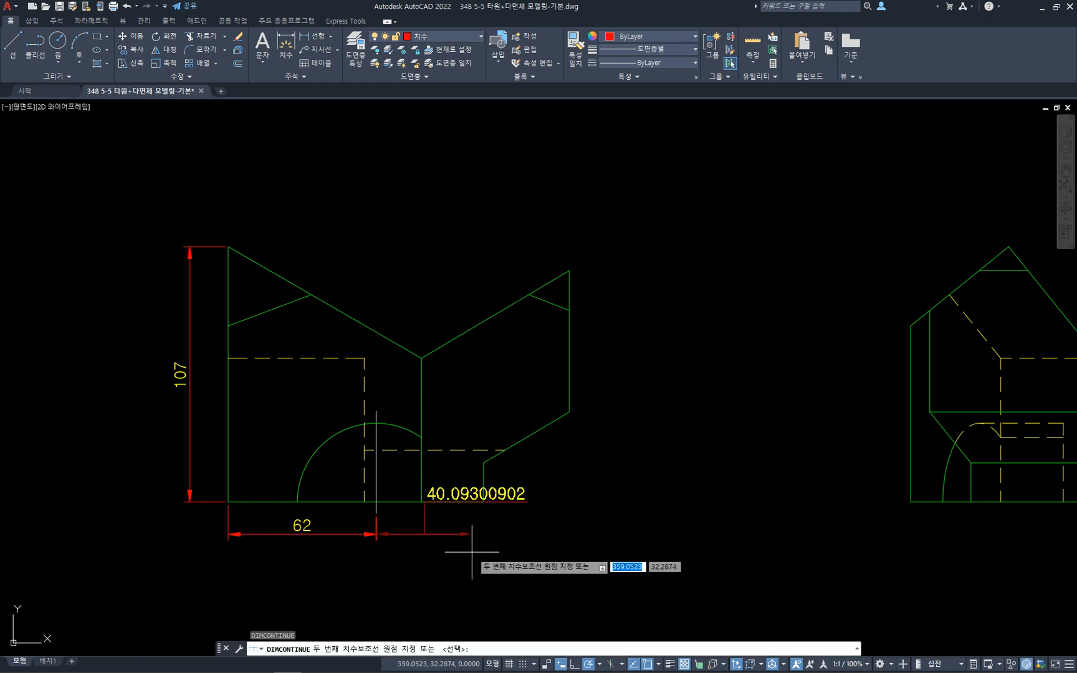
left_click(421, 501)
key("Escape")
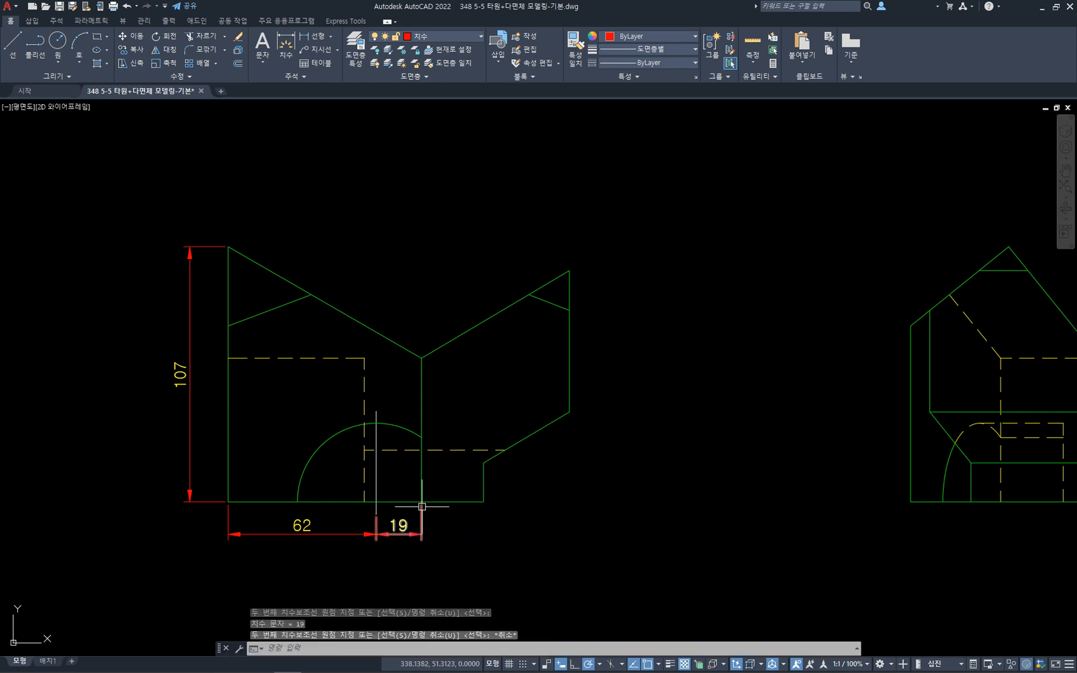
- Dimension the horizontal distance from the front view's lower-right base corner to its right edge, aligned with the existing lower dimensions
type("dli")
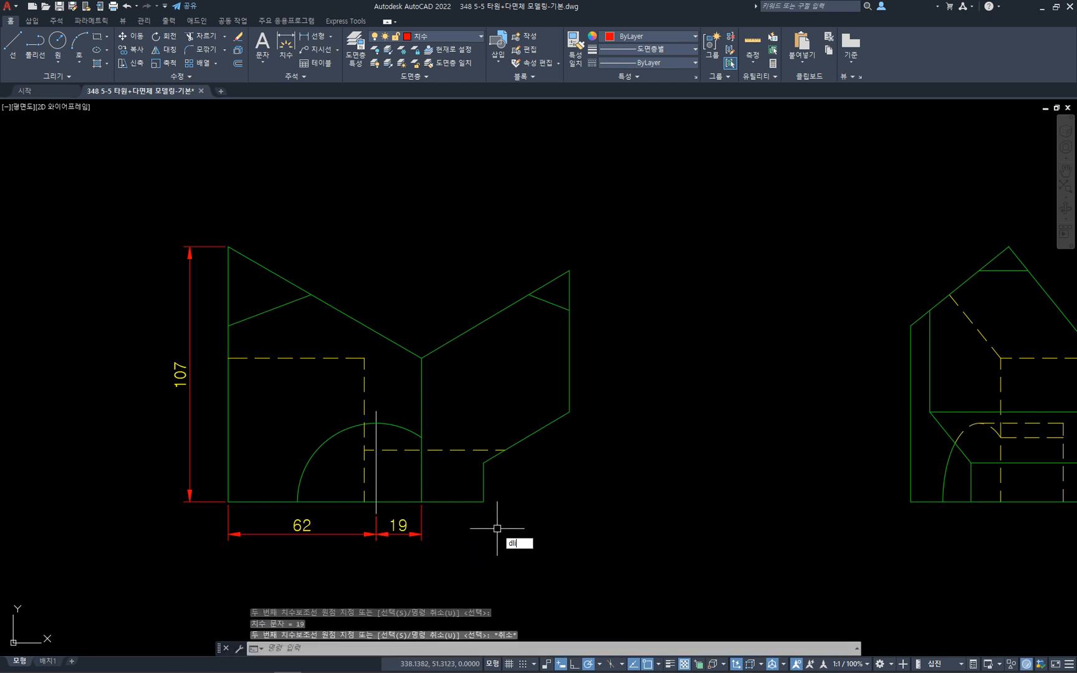
key("Return")
left_click(569, 412)
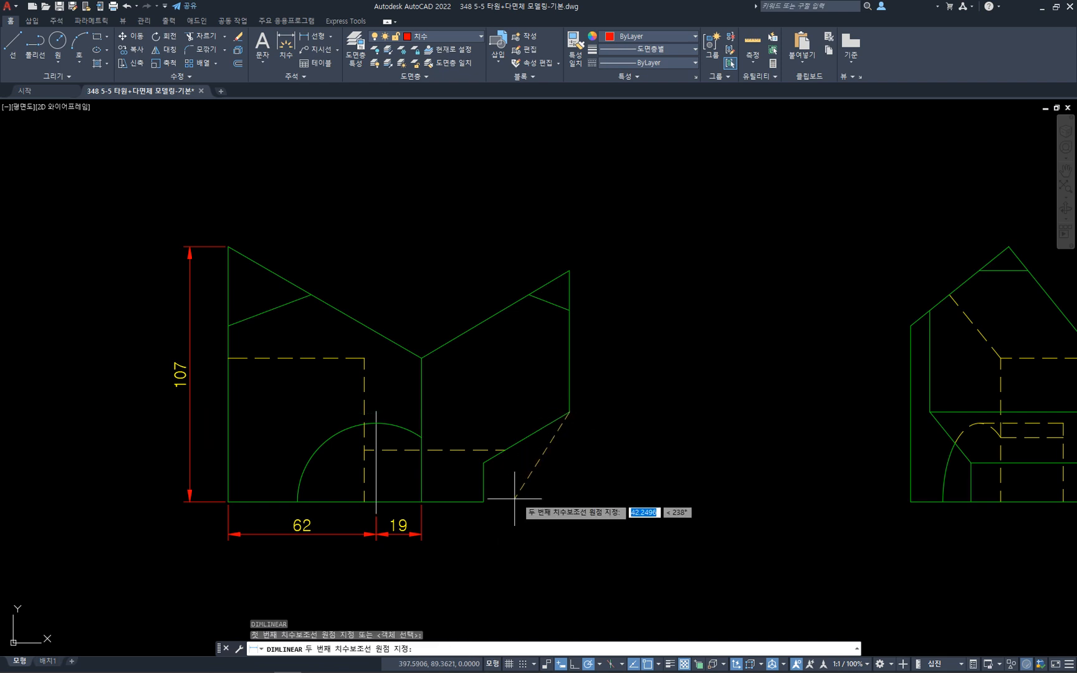
left_click(484, 502)
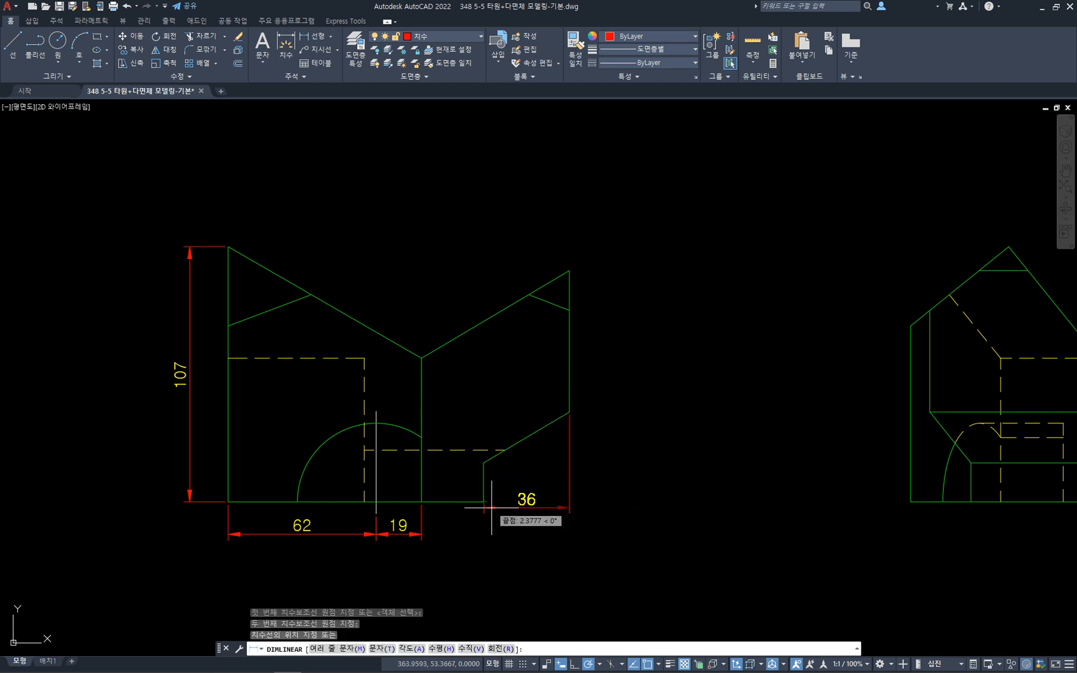
left_click(398, 534)
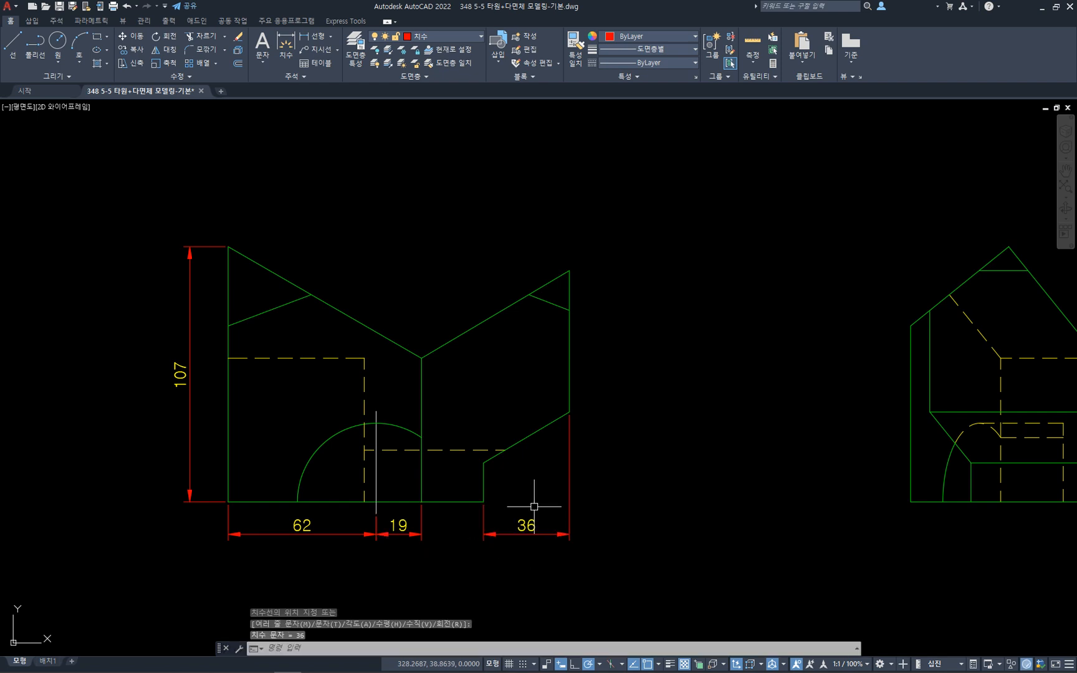
- Dimension the vertical height from the front view's base to its upper-right corner, placed beside the right edge
key("space")
left_click(483, 502)
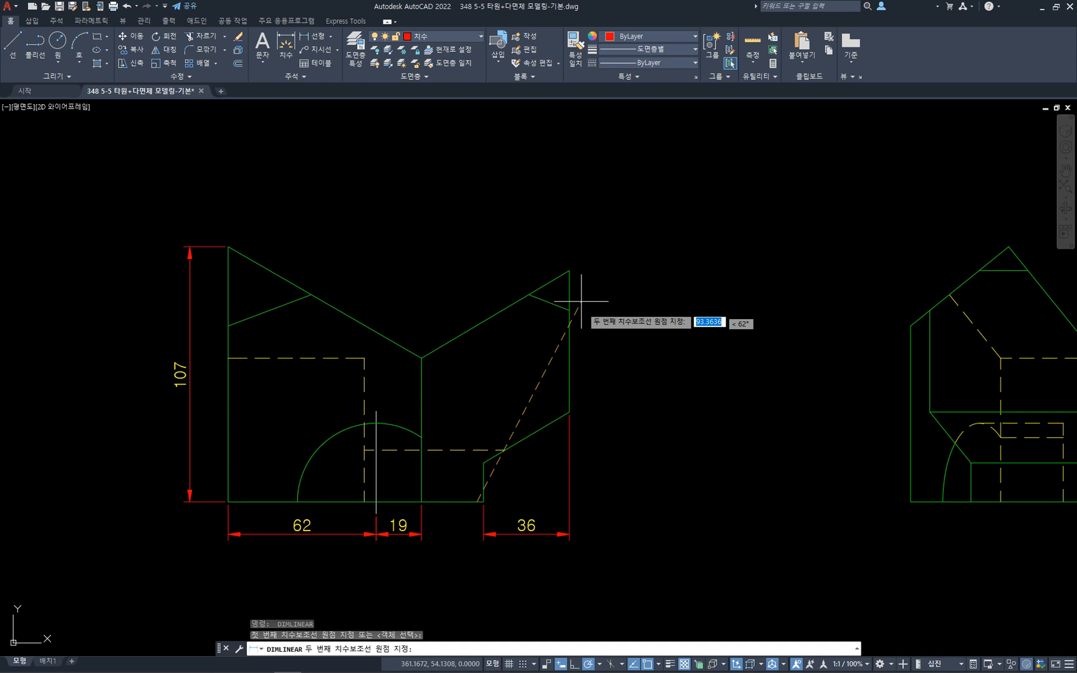
left_click(569, 270)
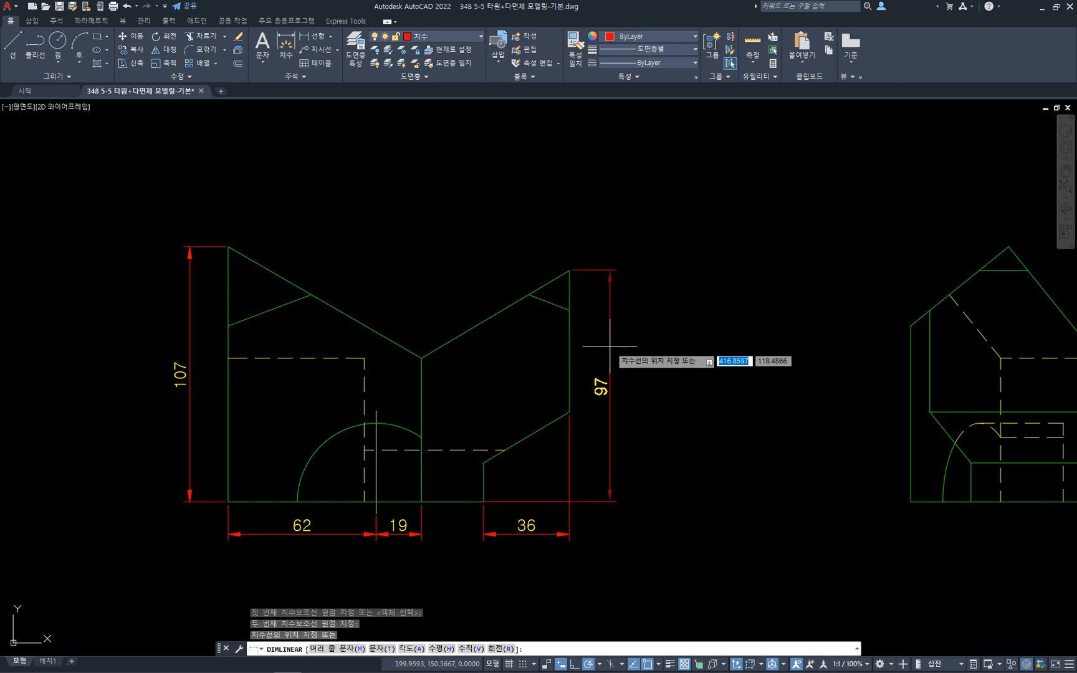
left_click(609, 346)
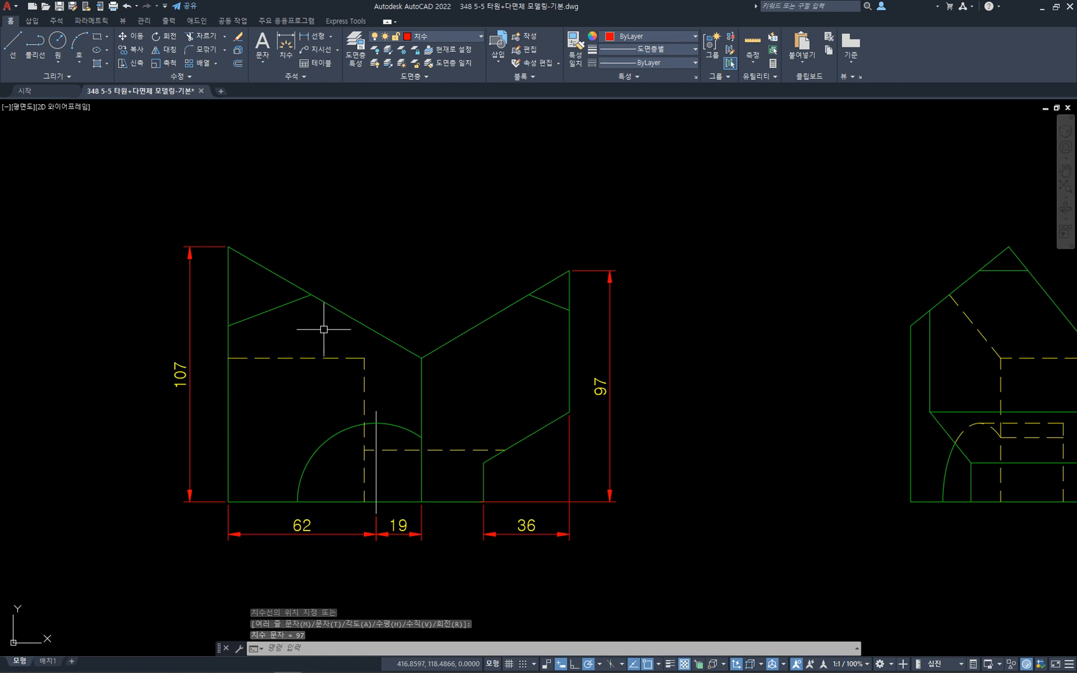
- Add an angular dimension between the front view's left vertical edge and the adjoining upper sloped edge, placed inside the corner
type("da")
left_click(229, 299)
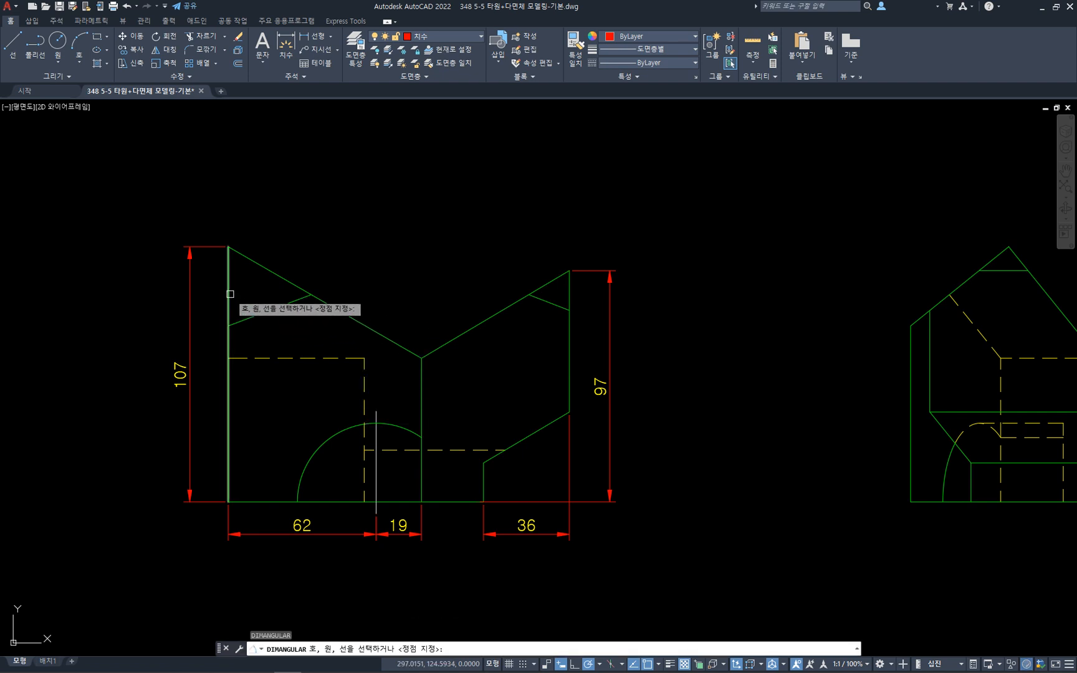
left_click(268, 271)
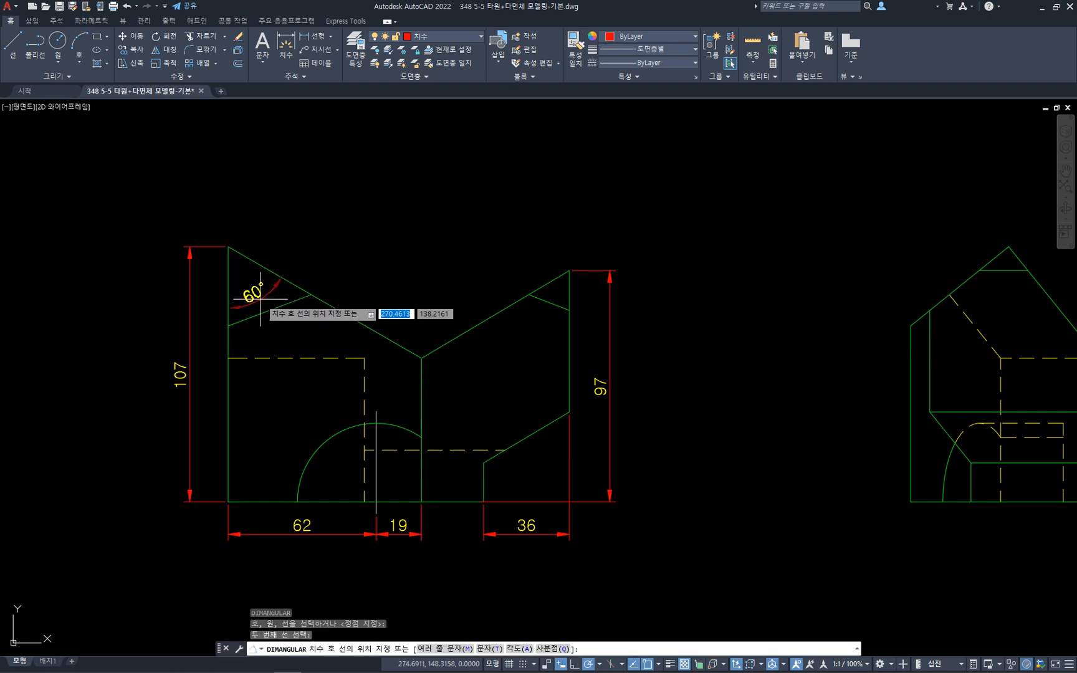
left_click(261, 299)
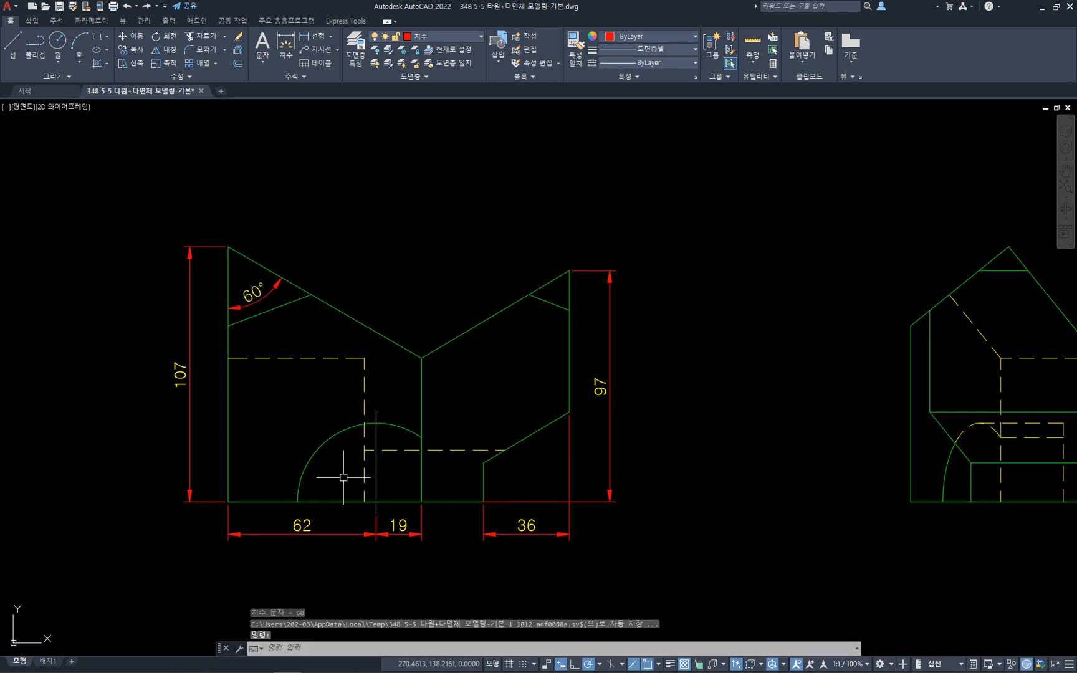
- Add a radius dimension to the front view's arc, with its text outside the arc at the upper left
type("dra")
key("Return")
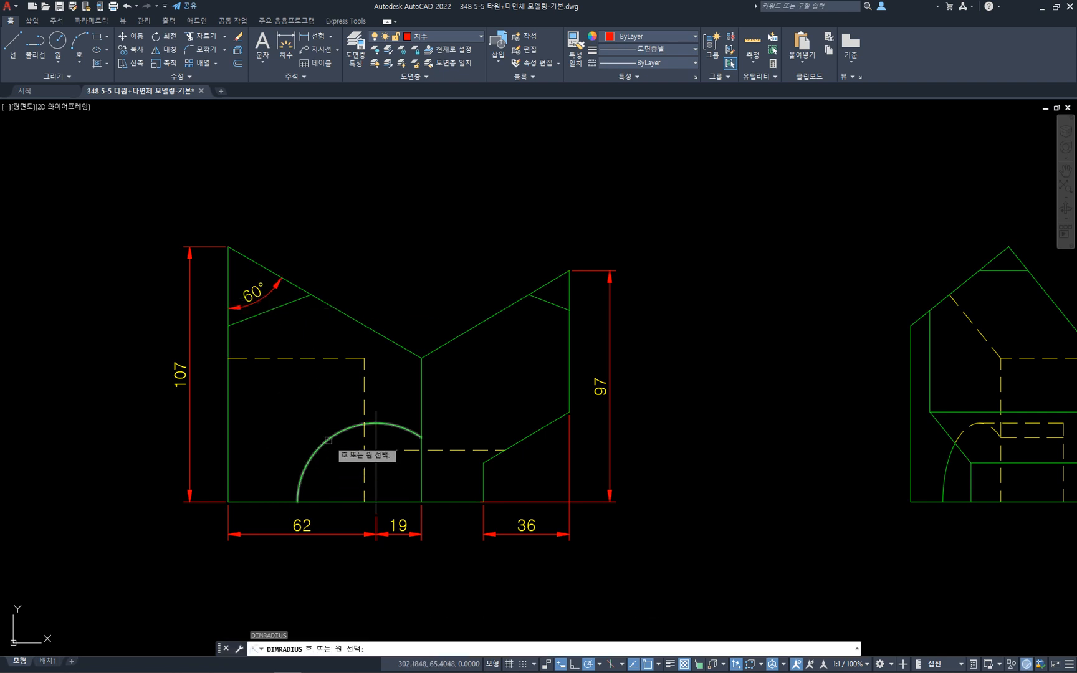
left_click(330, 439)
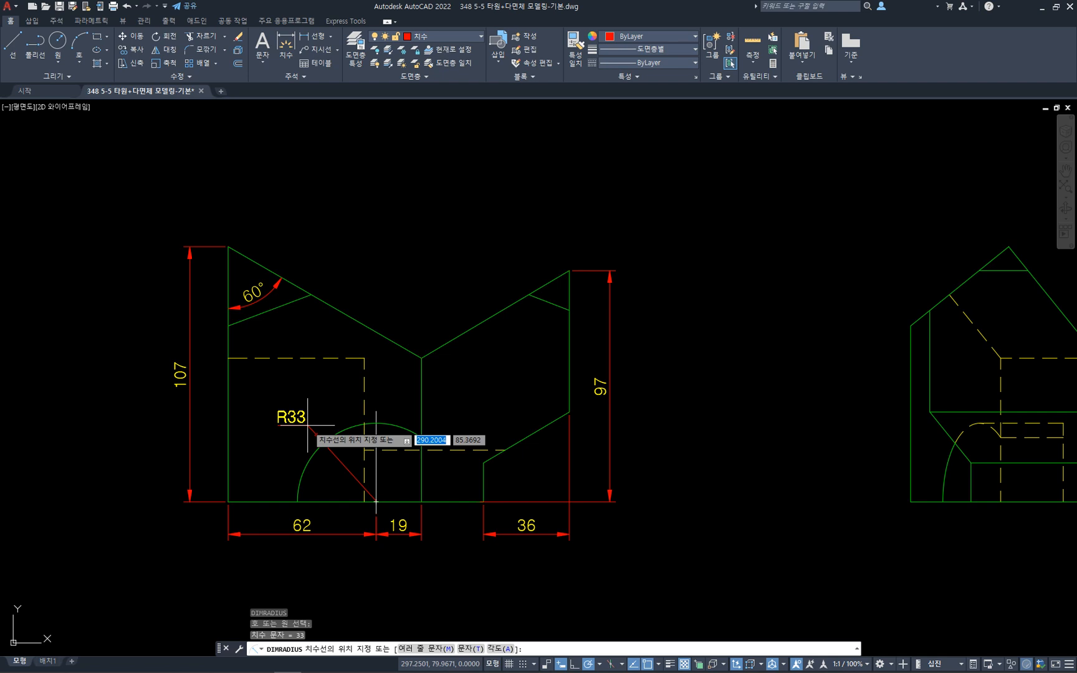
left_click(307, 426)
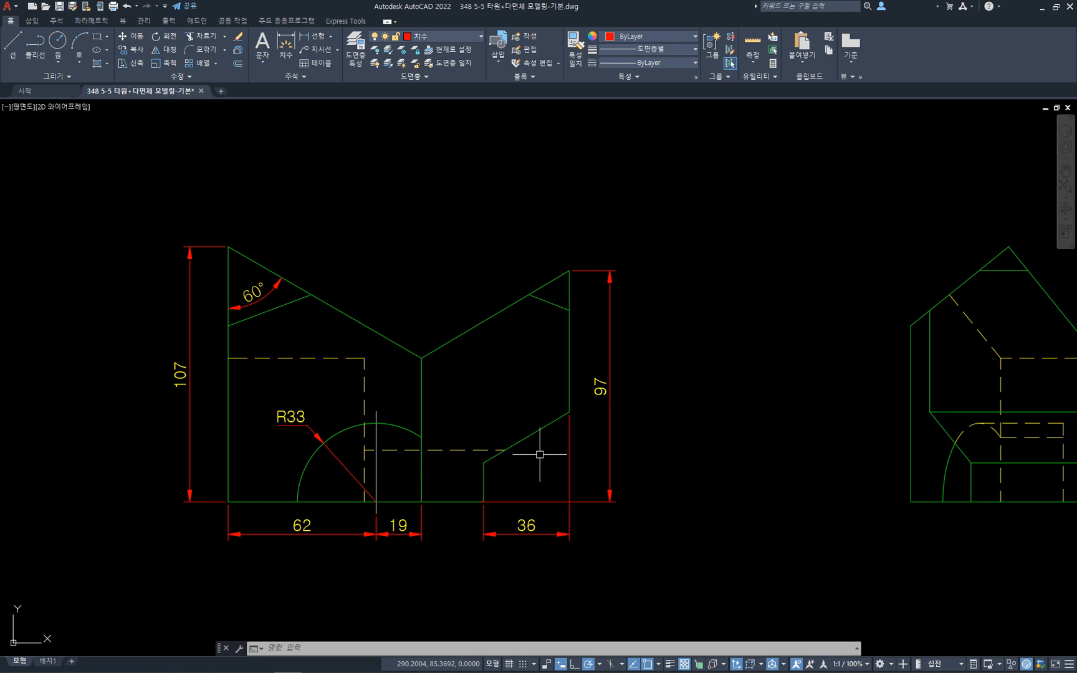
type("dal")
key("Return")
left_click(568, 411)
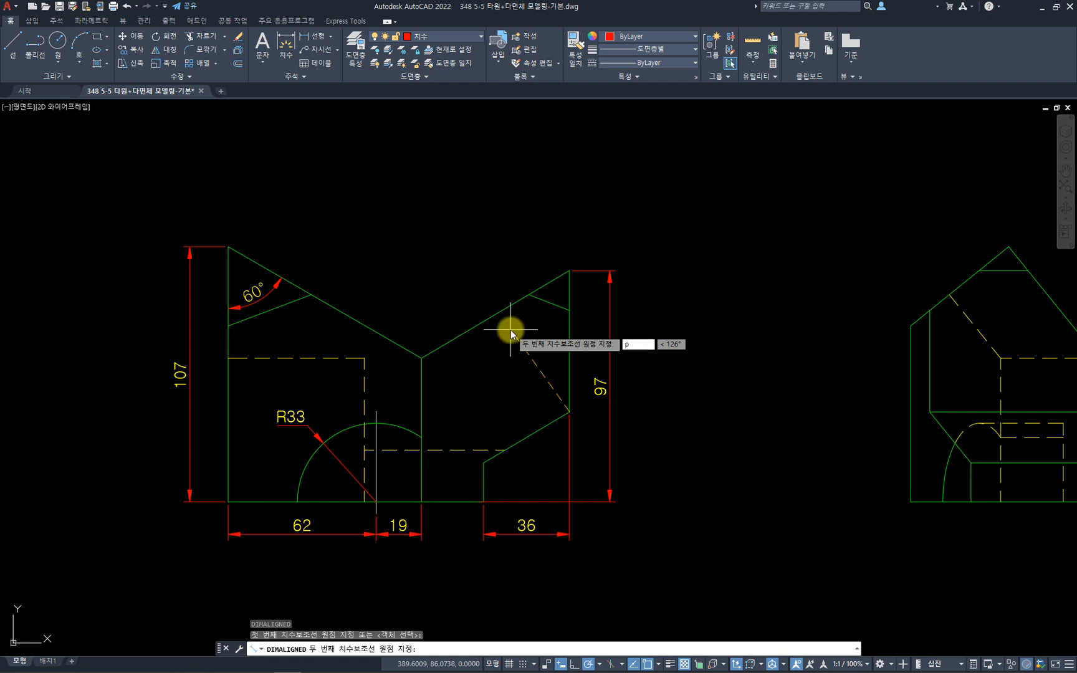
key("BackSpace")
right_click(511, 353, "shift")
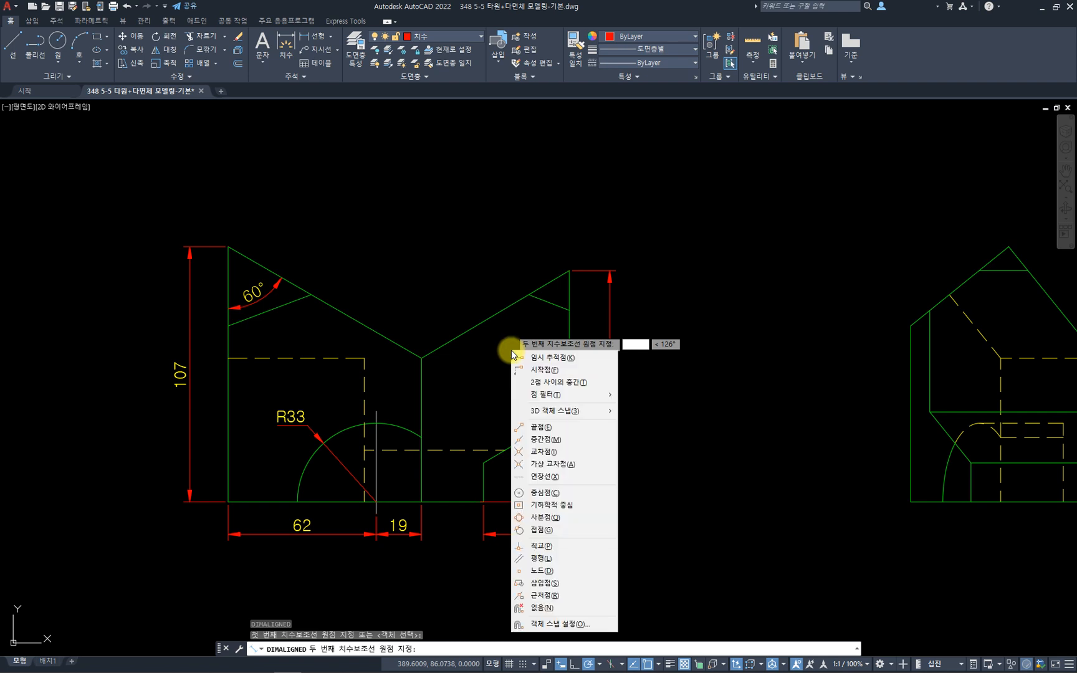
left_click(572, 546)
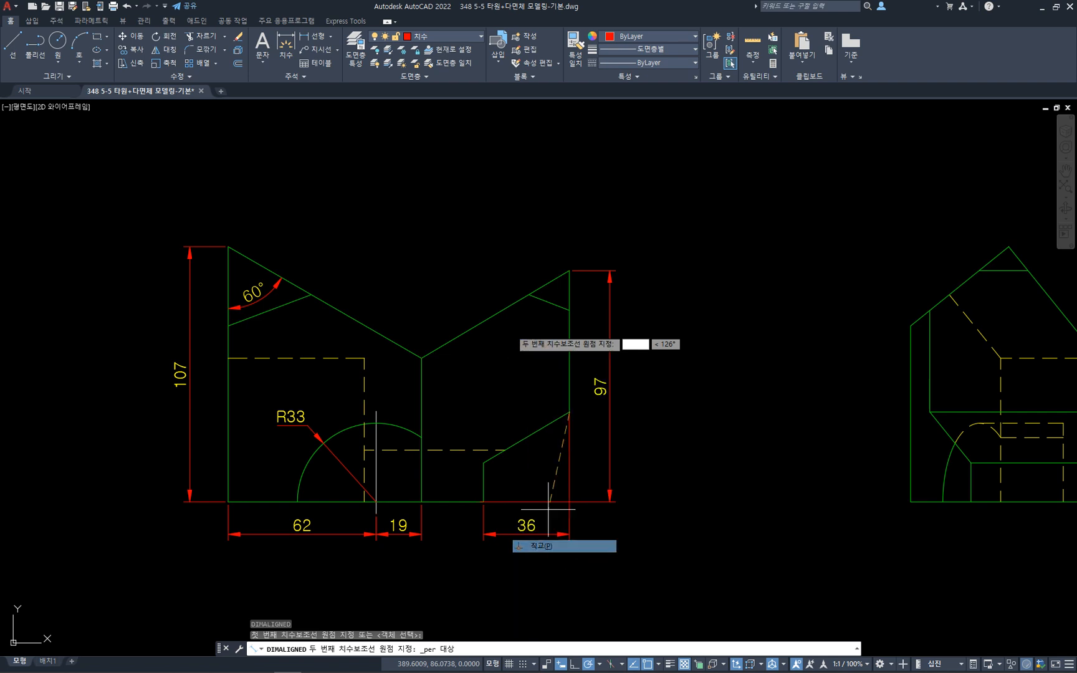
key("Escape")
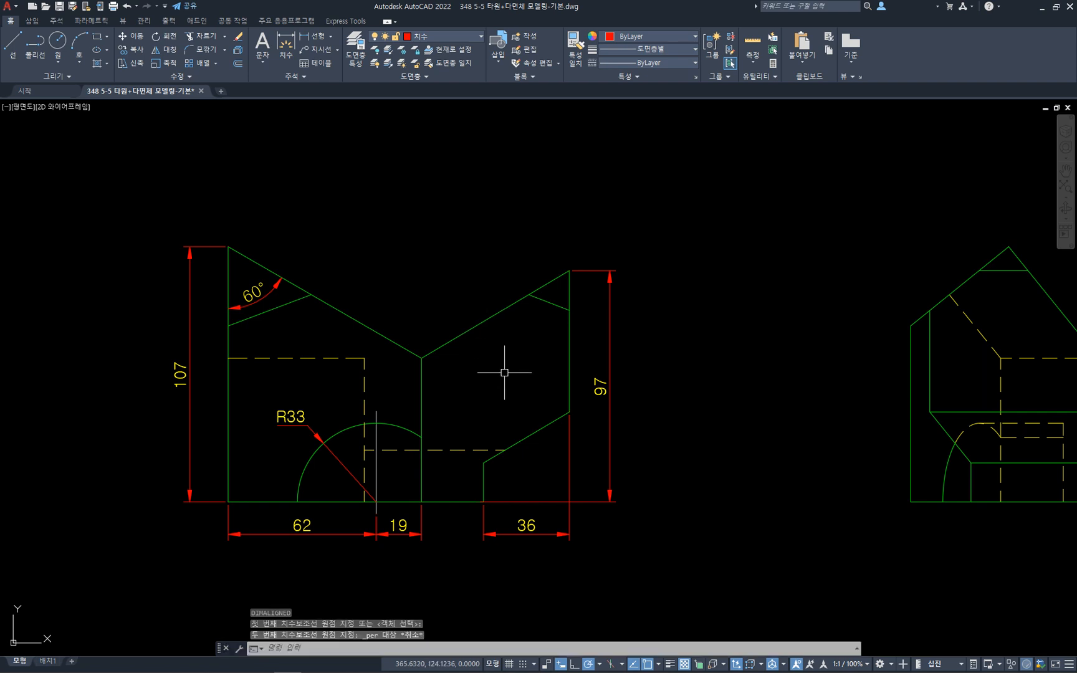
key("space")
left_click(547, 425)
left_click(506, 311)
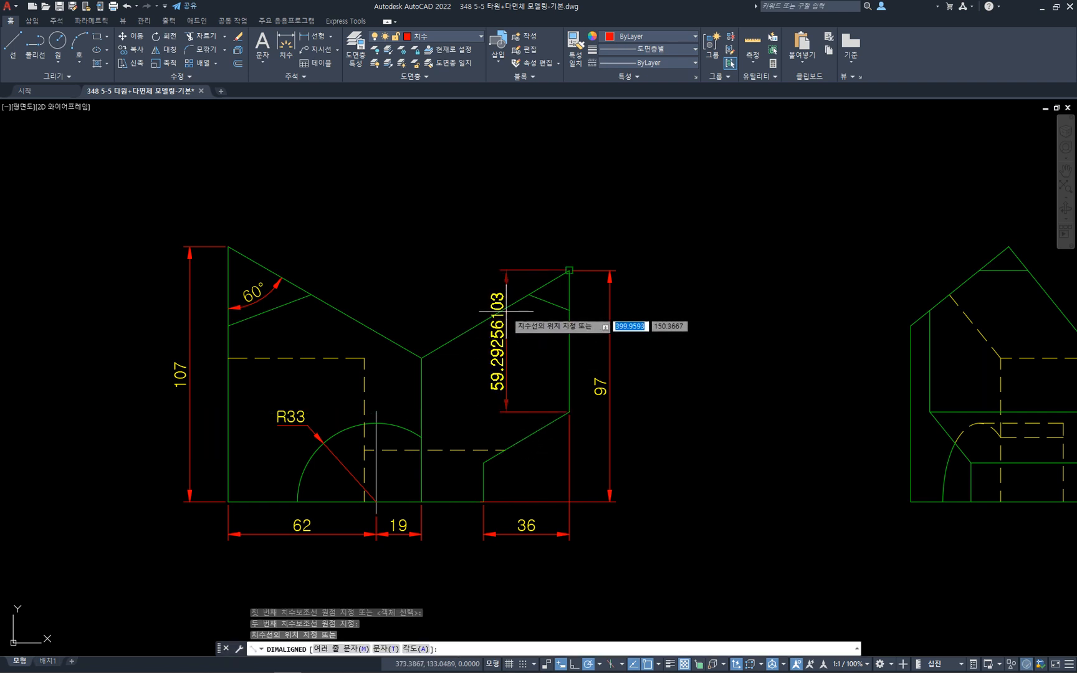
key("Escape")
key("space")
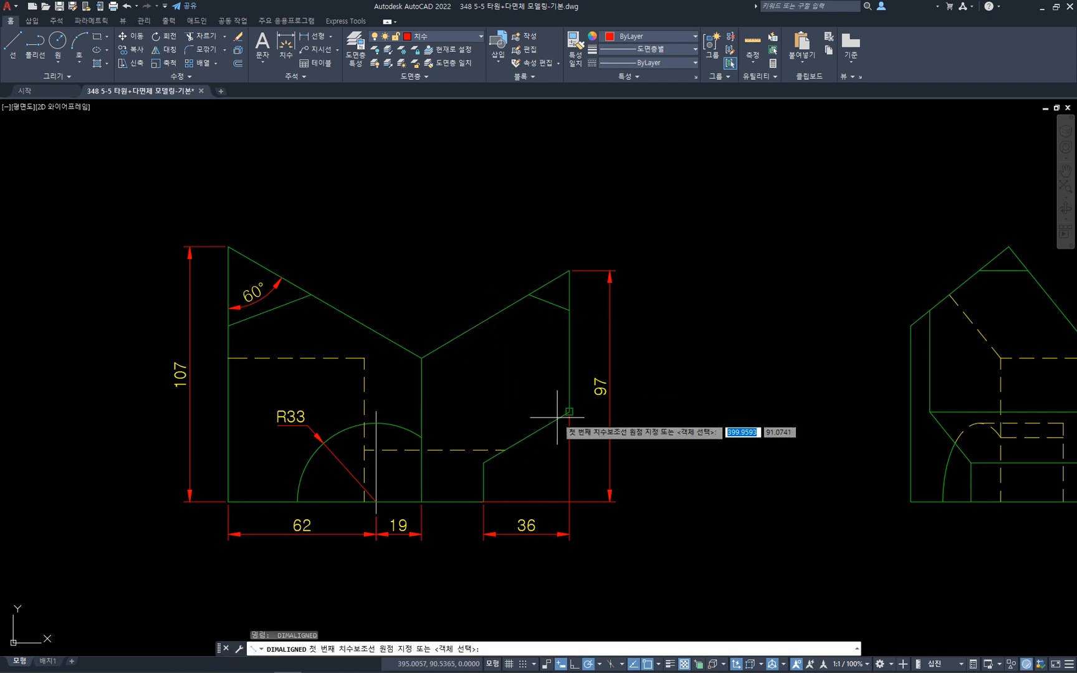
left_click(560, 412)
left_click(428, 356)
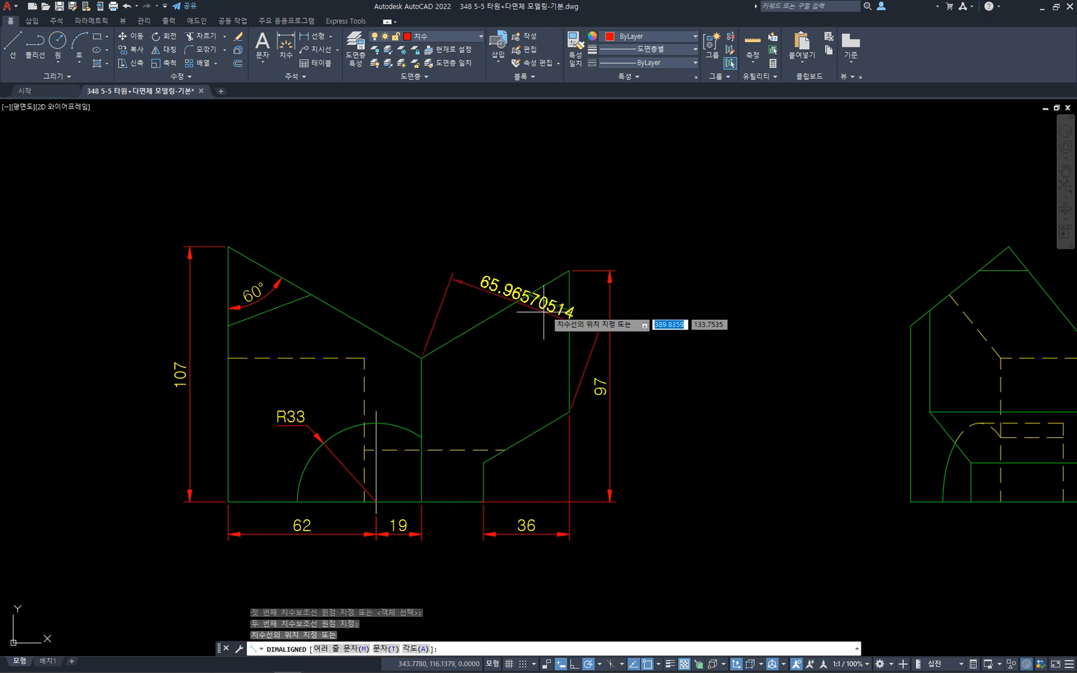
key("Escape")
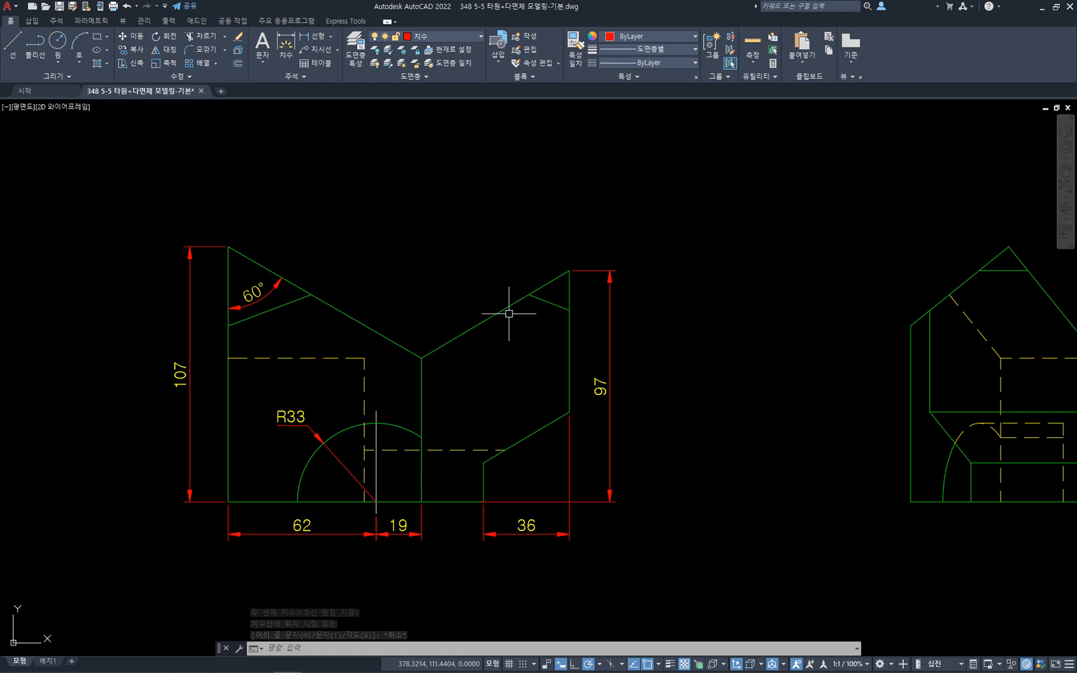
key("Escape")
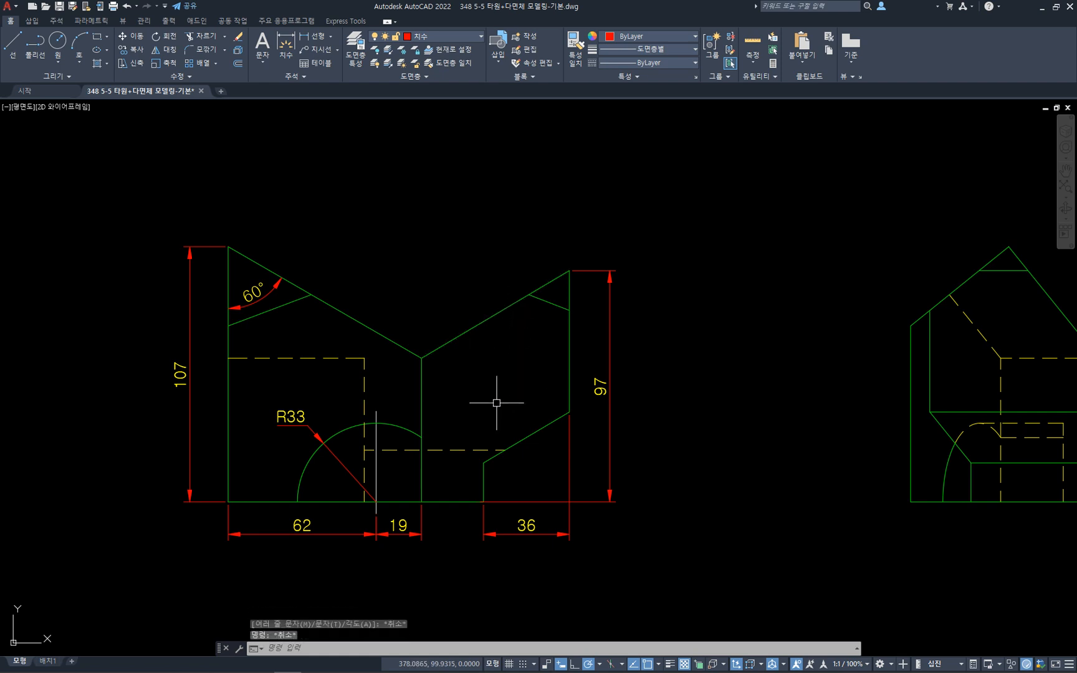
- Dimension the perpendicular distance between the front view's two parallel right-hand slopes with a linear dimension rotated to the lower slope's direction
type("dli")
key("Return")
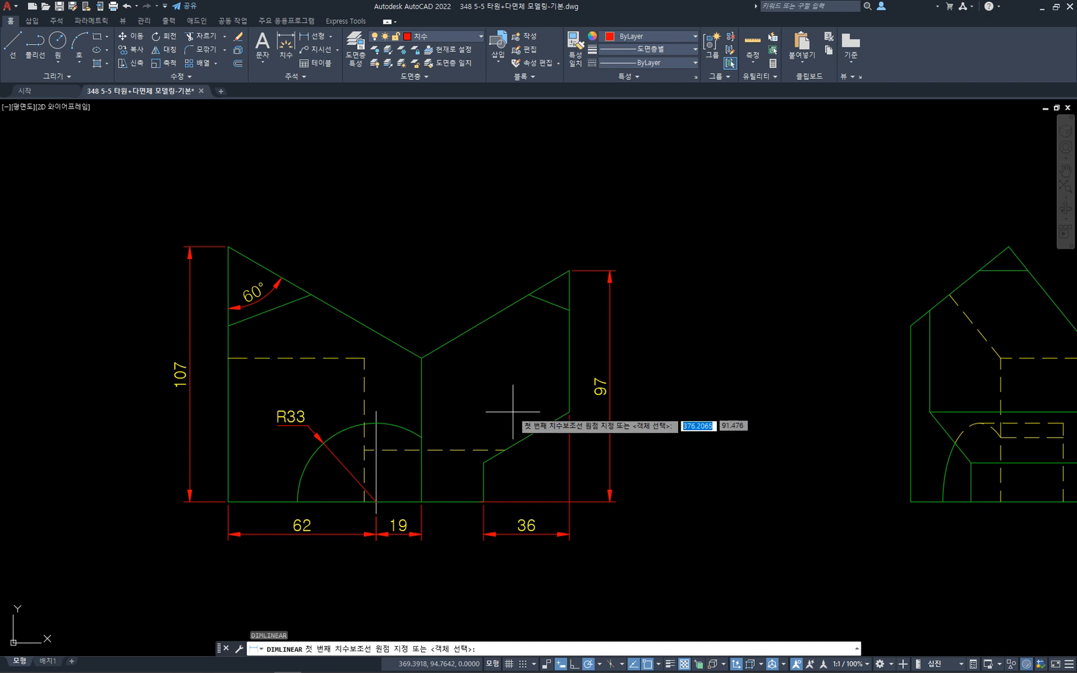
left_click(568, 412)
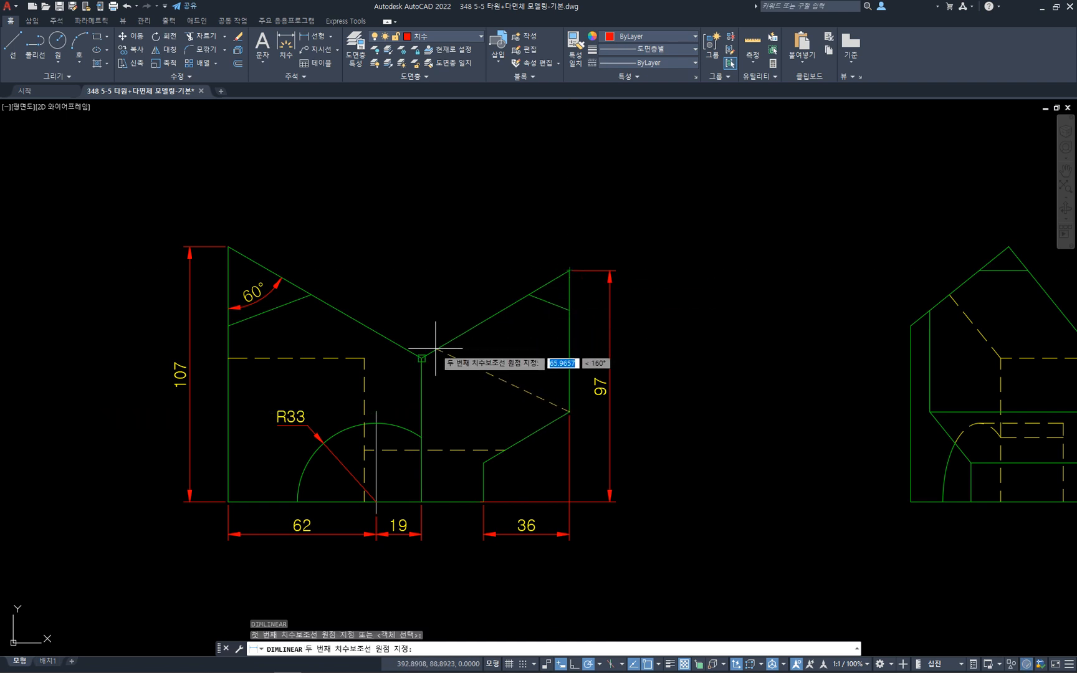
left_click(529, 293)
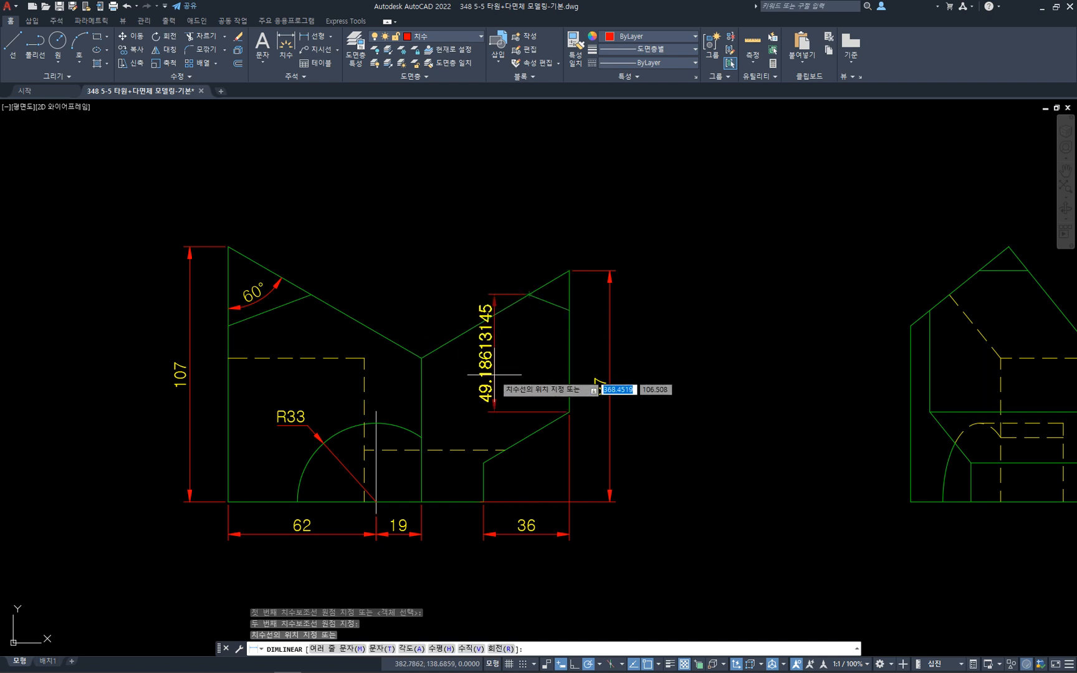
type("r")
key("Return")
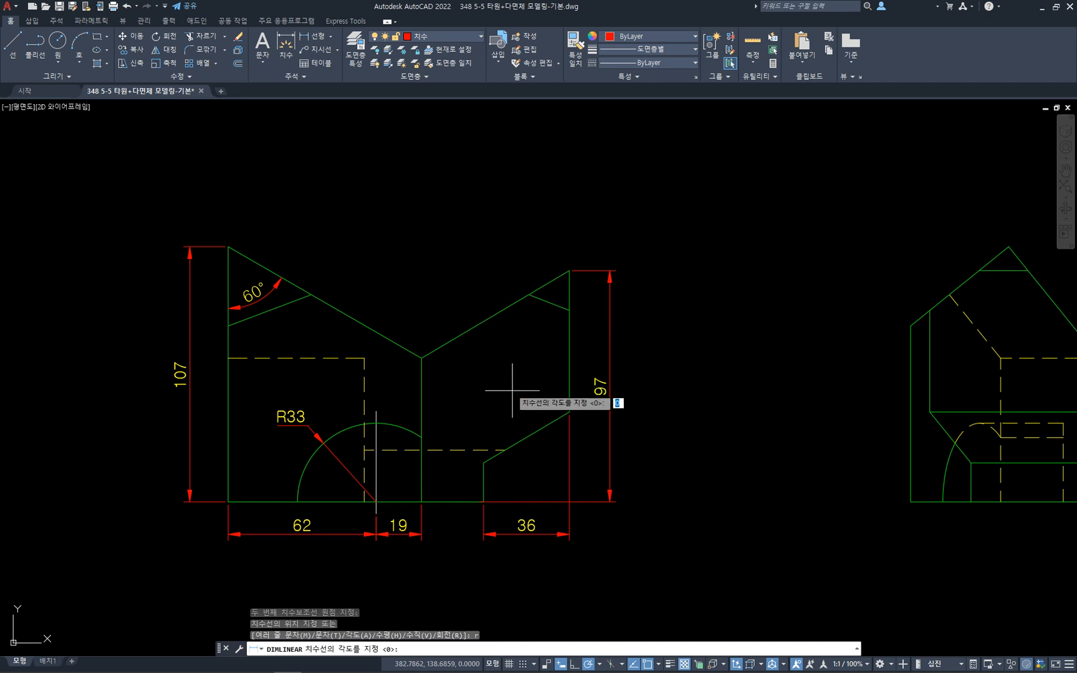
left_click(546, 418)
left_click(484, 463)
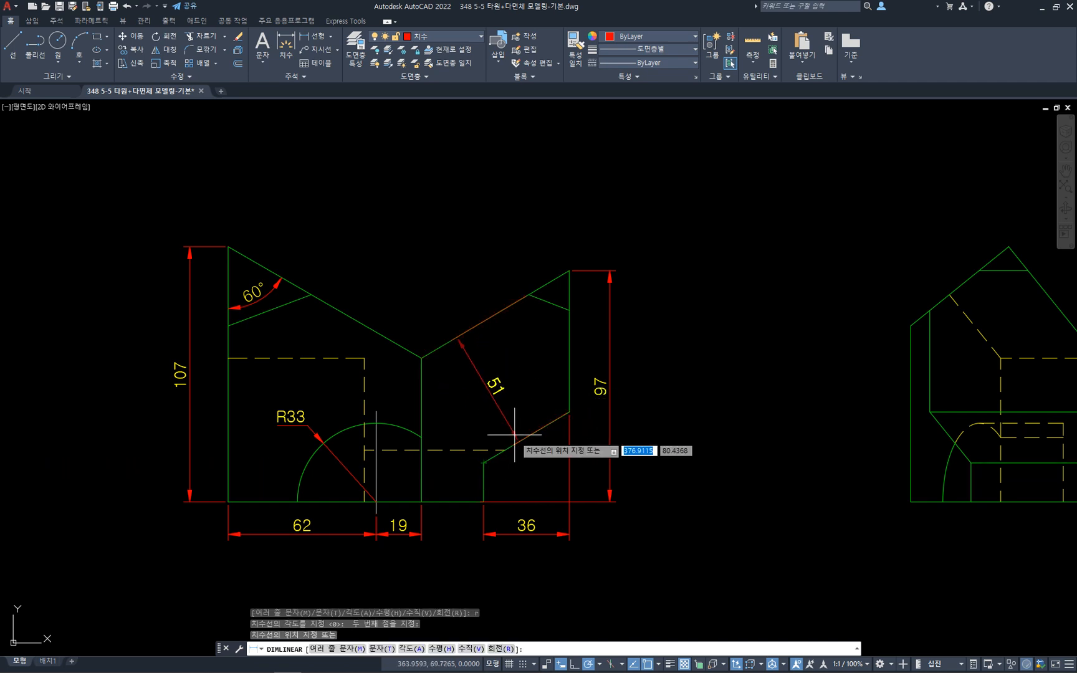
left_click(528, 397)
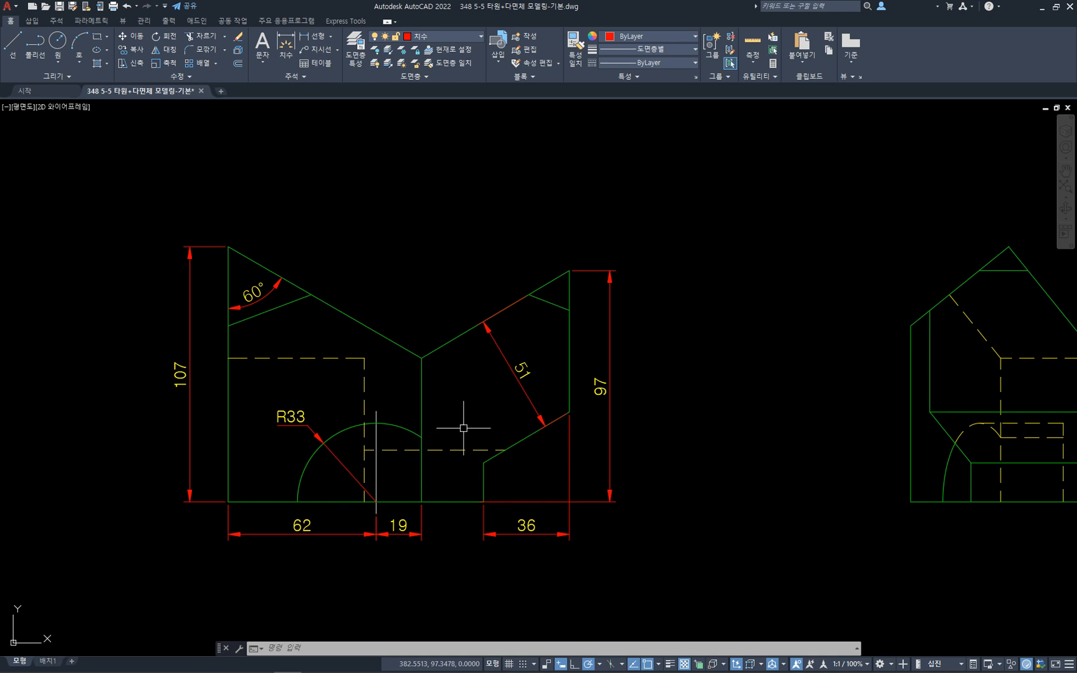
- Turn off both extension lines (치수보조선 1 and 2) of the rotated dimension between the front view's parallel slopes
key("ctrl+1")
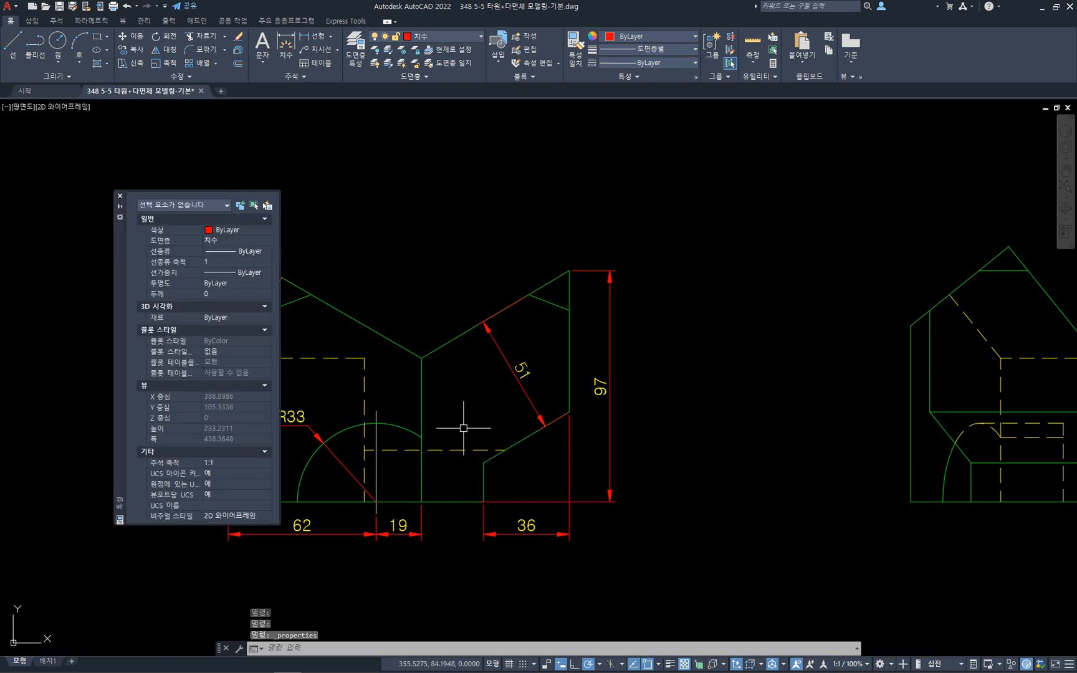
left_click(520, 397)
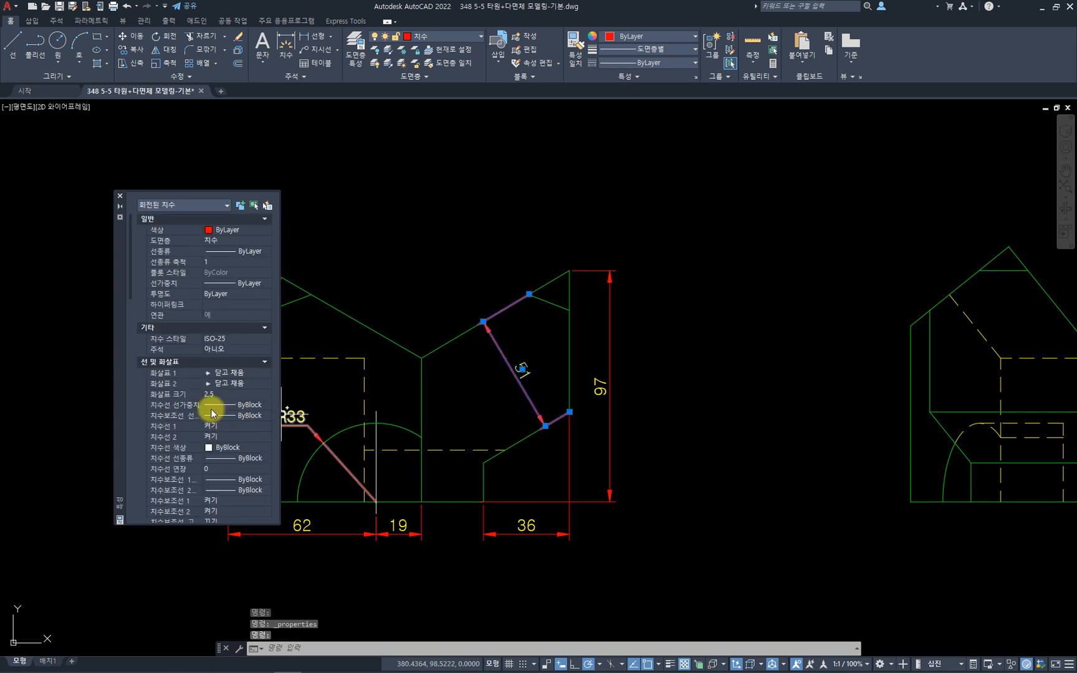
scroll(128, 410, "down", 10)
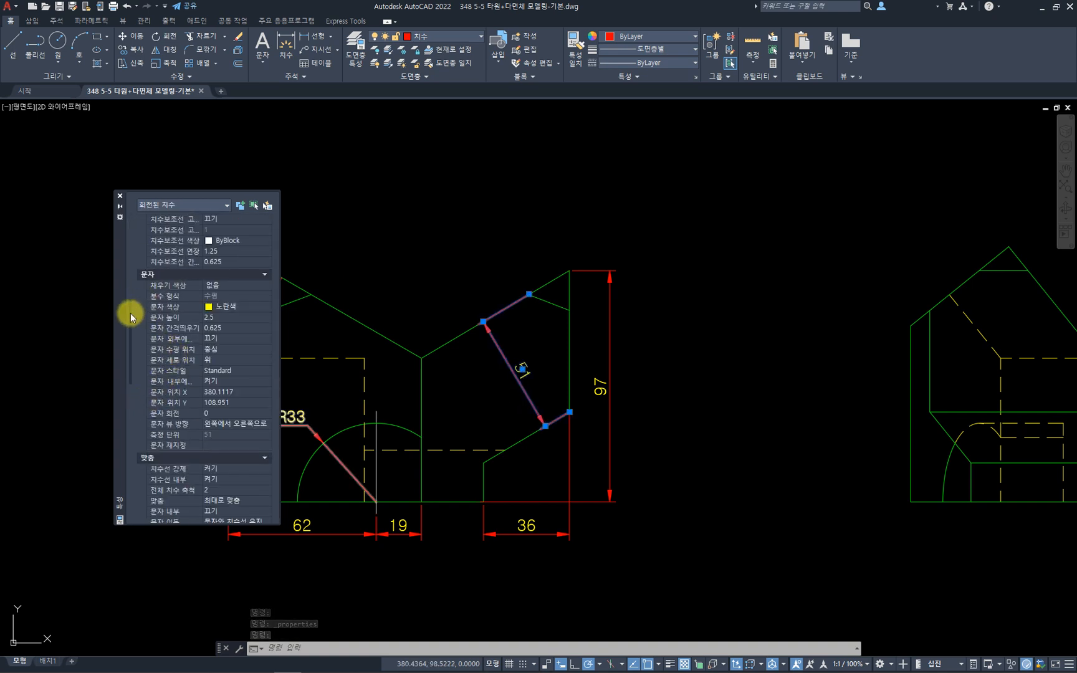
scroll(130, 313, "up", 3)
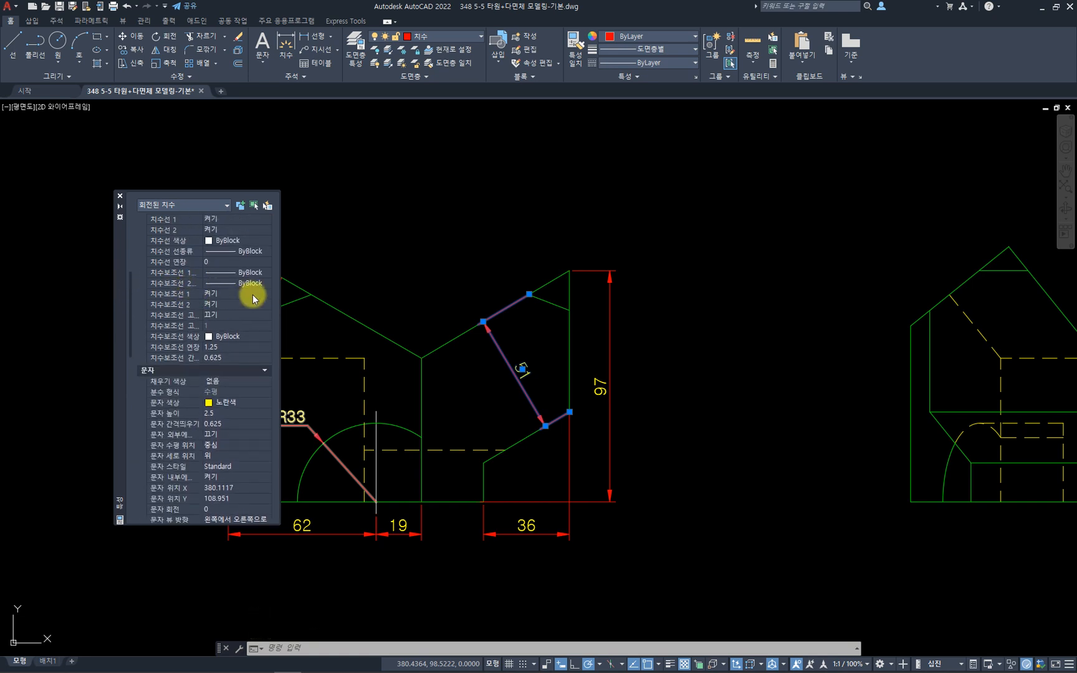
left_click(254, 295)
left_click(247, 304)
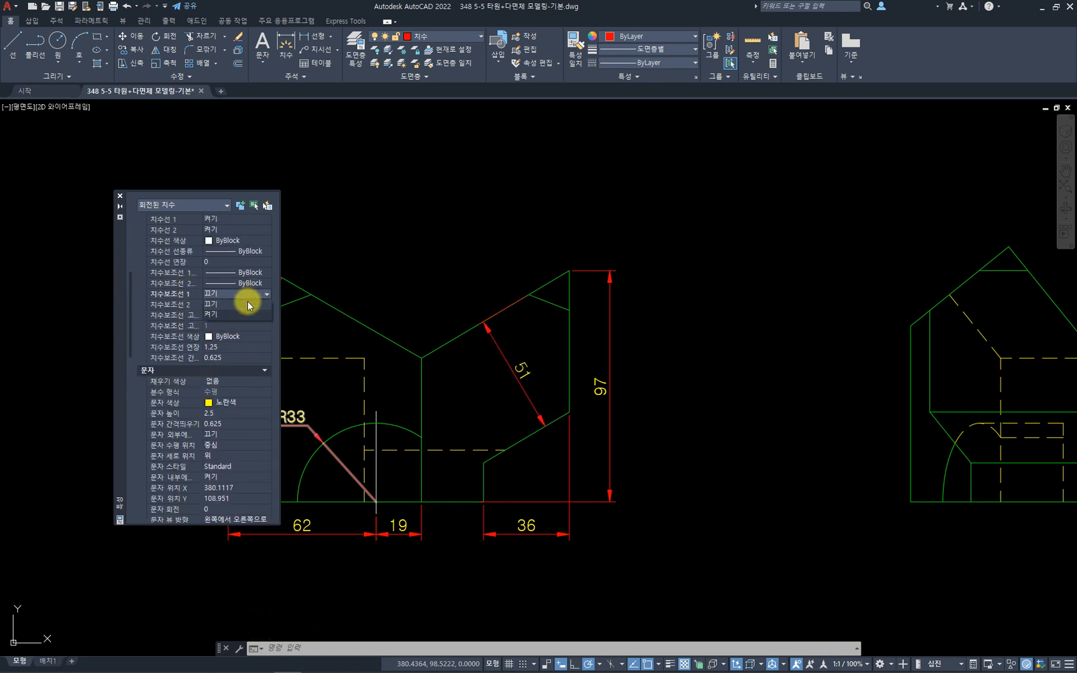
left_click(255, 304)
left_click(248, 314)
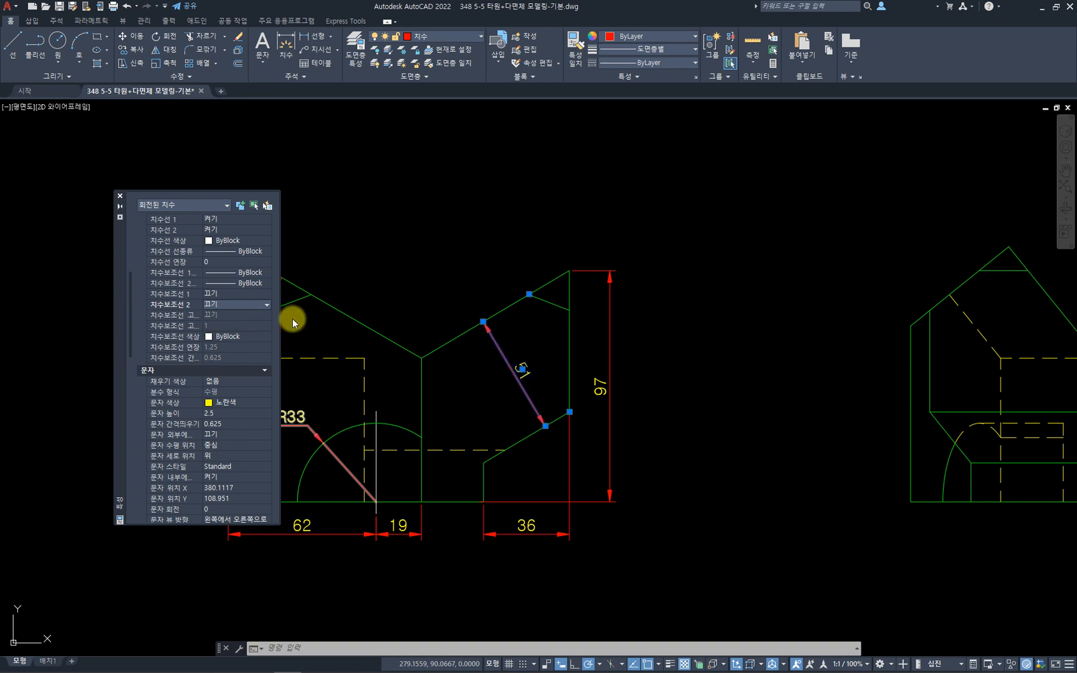
key("Escape")
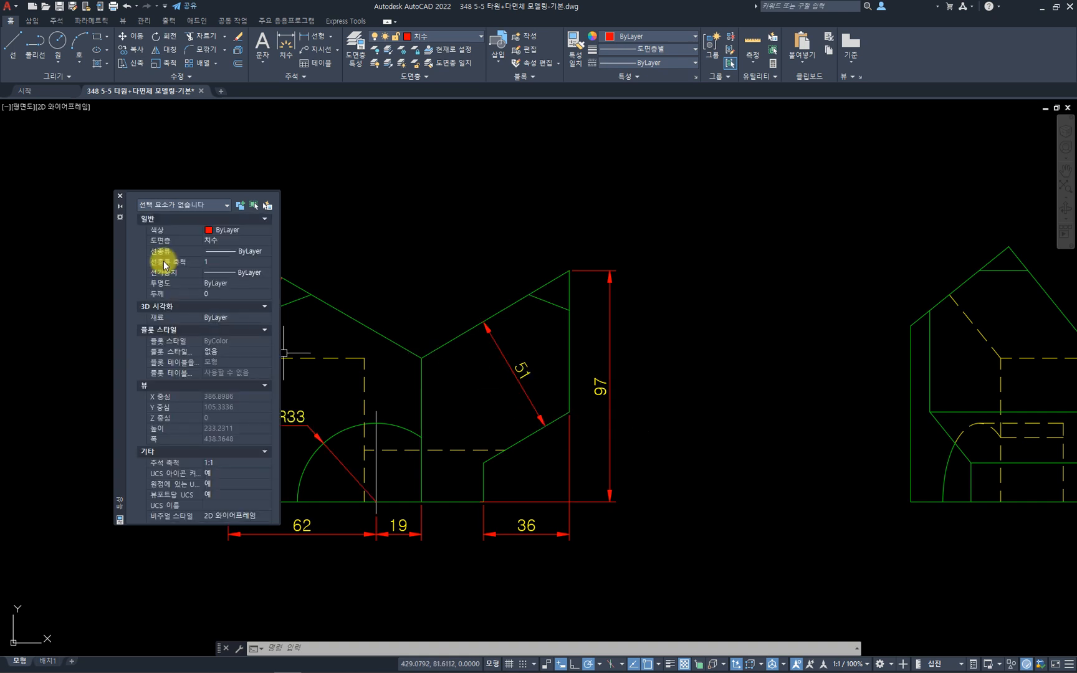
left_click(120, 198)
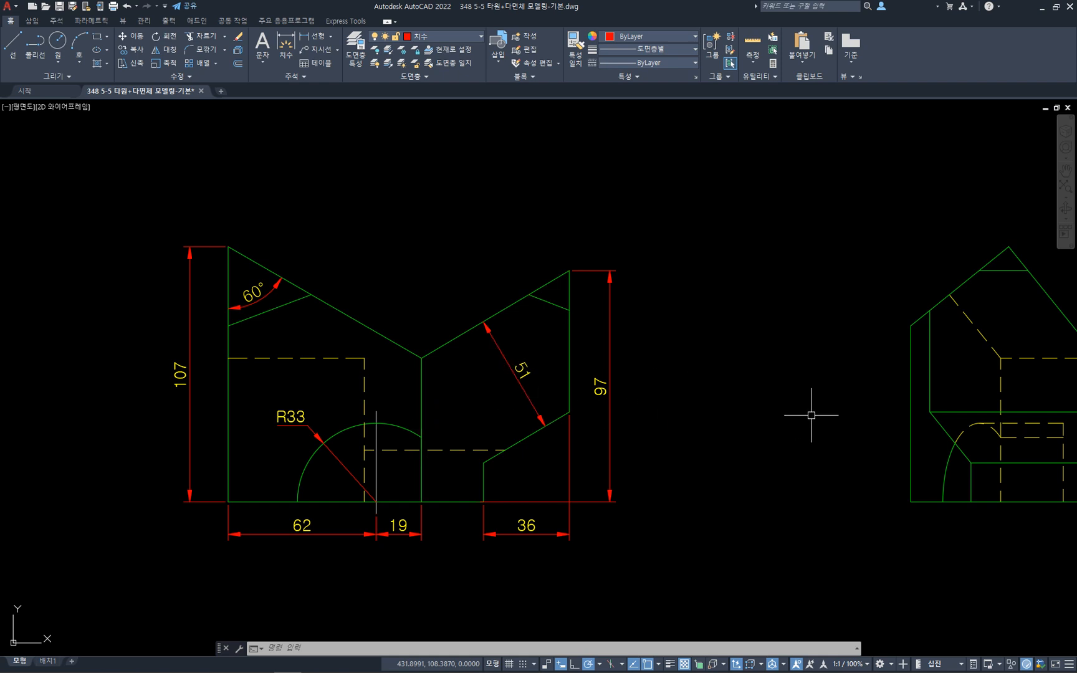
- Dimension the side view's full base width by selecting its bottom edge, aligned with the front view's lower dimensions
middle_click_drag(804, 423, 301, 435)
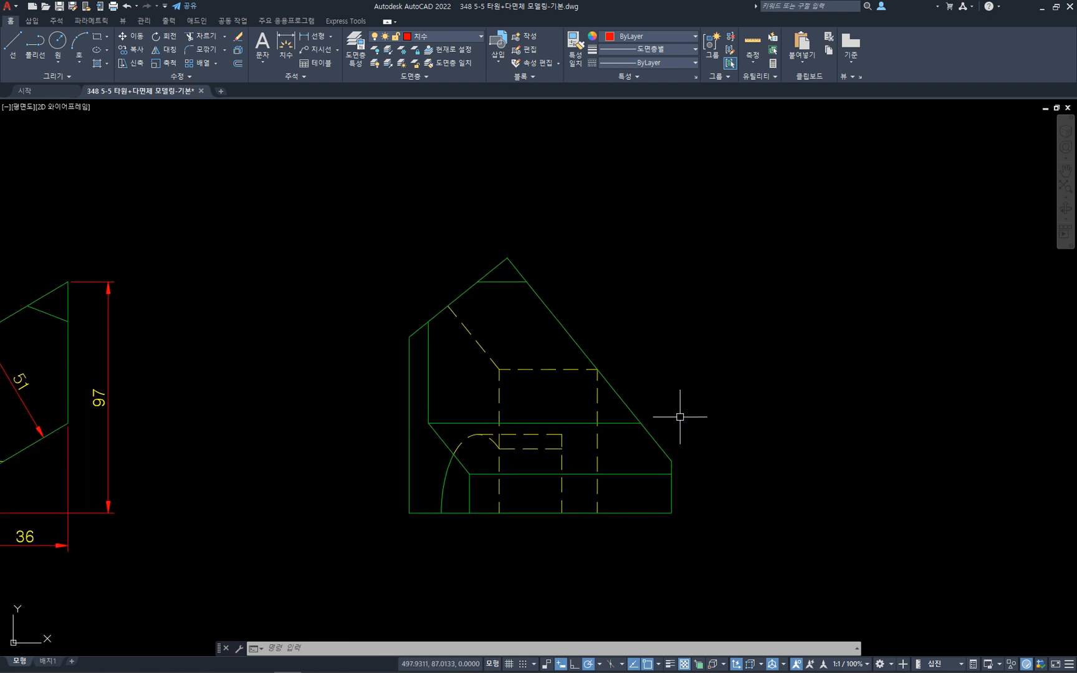
middle_click_drag(547, 413, 694, 385)
key("Return")
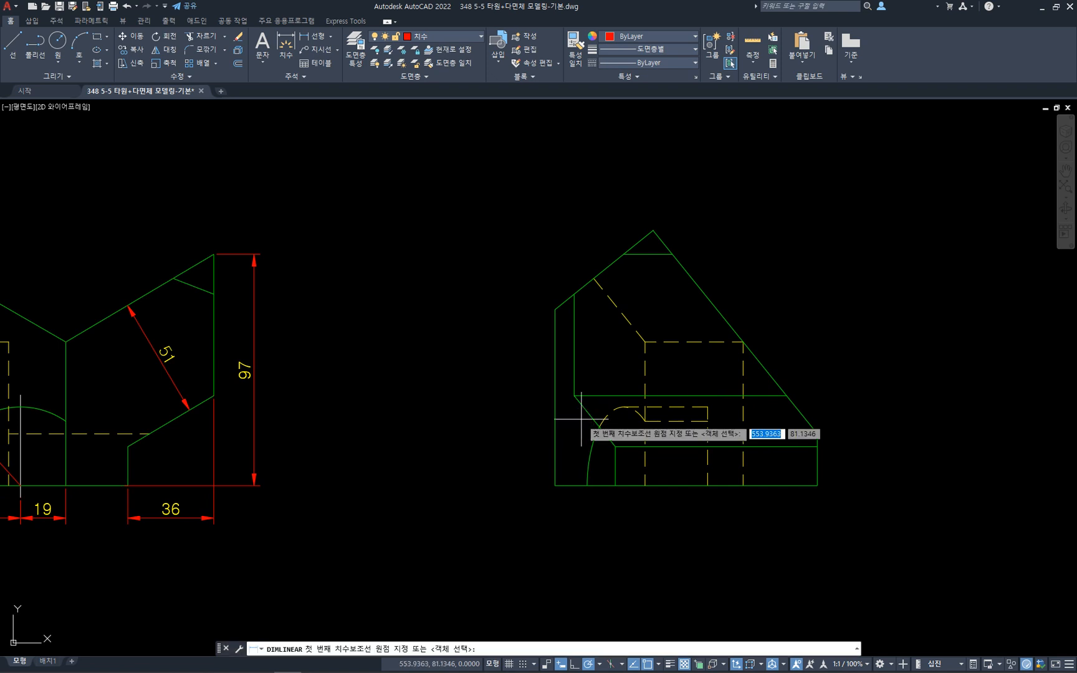
key("Return")
left_click(579, 485)
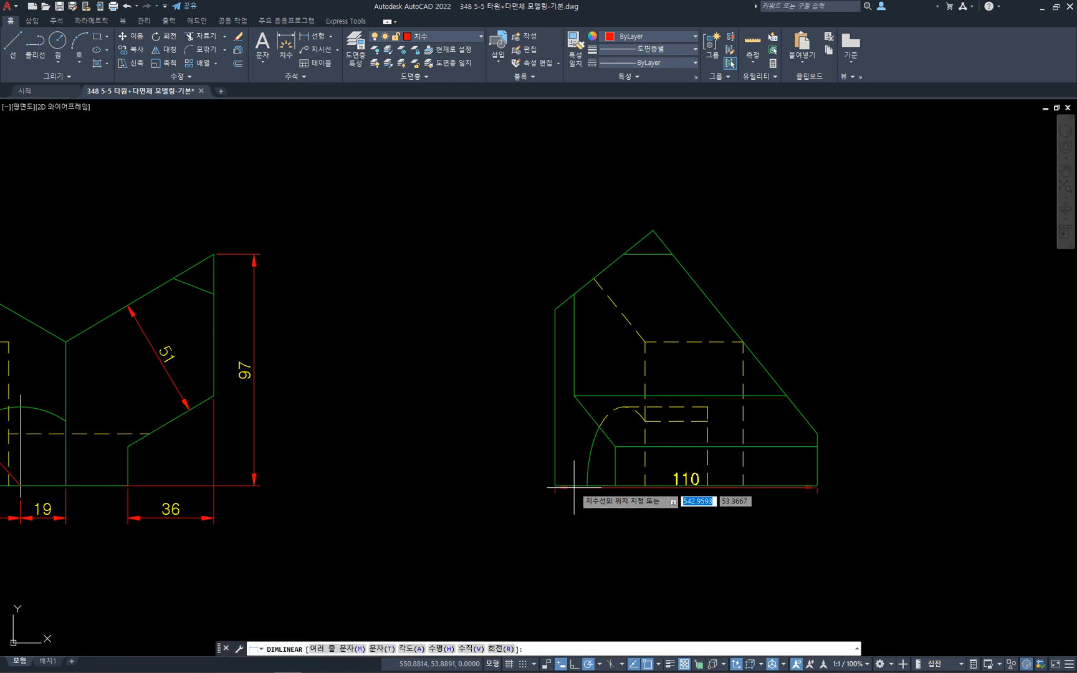
left_click(188, 518)
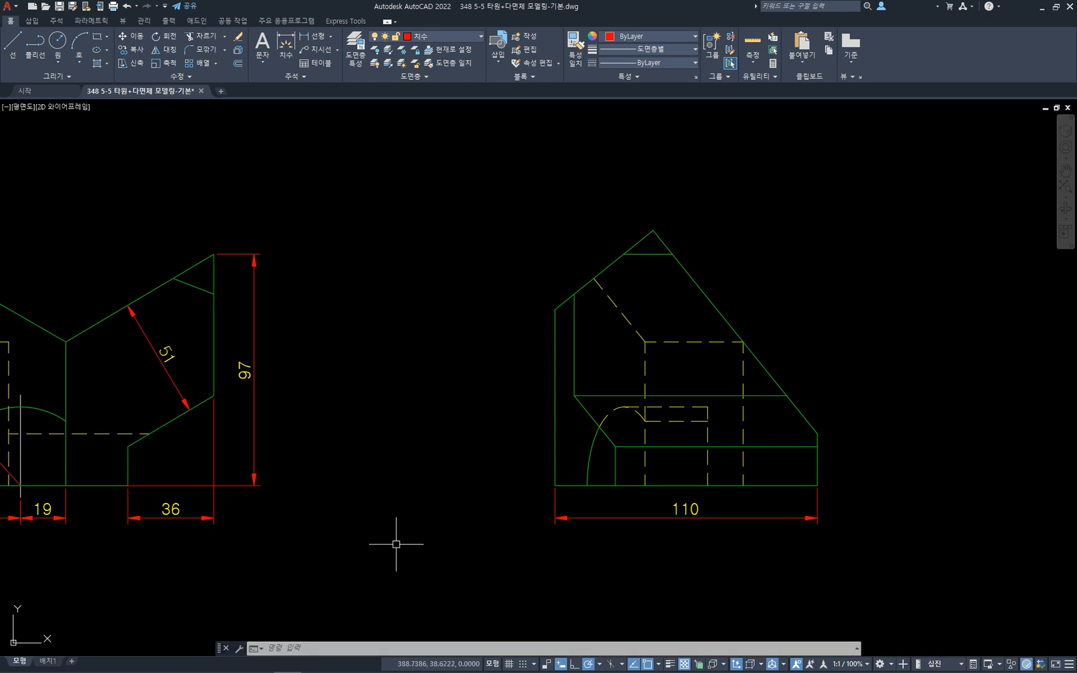
left_click(617, 305)
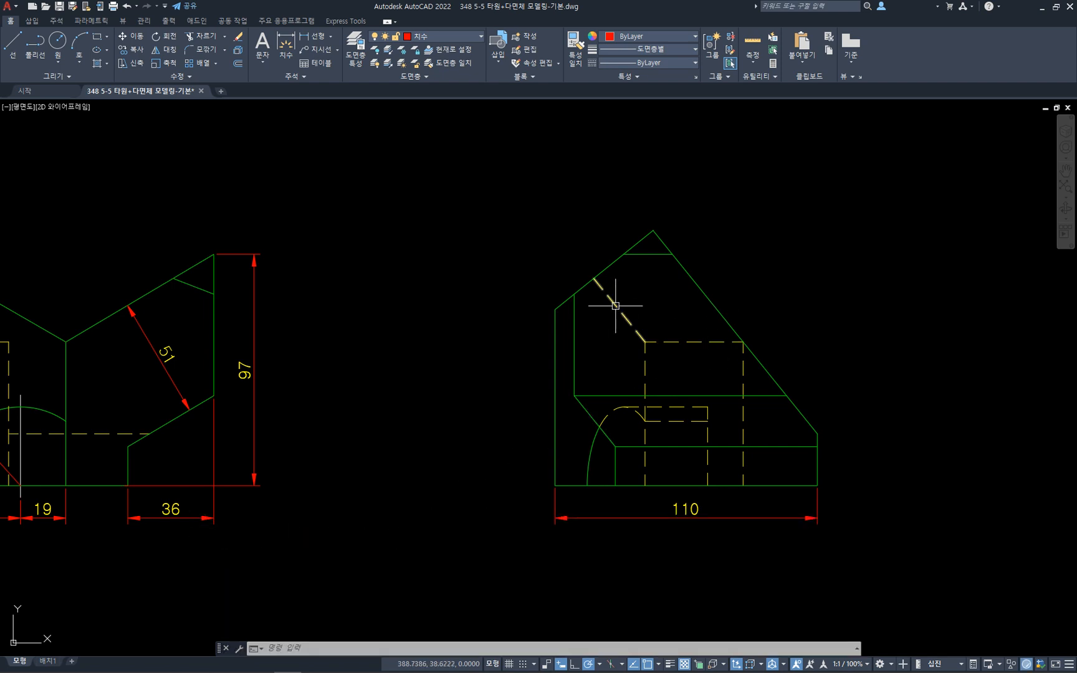
left_click(686, 275)
key("Escape")
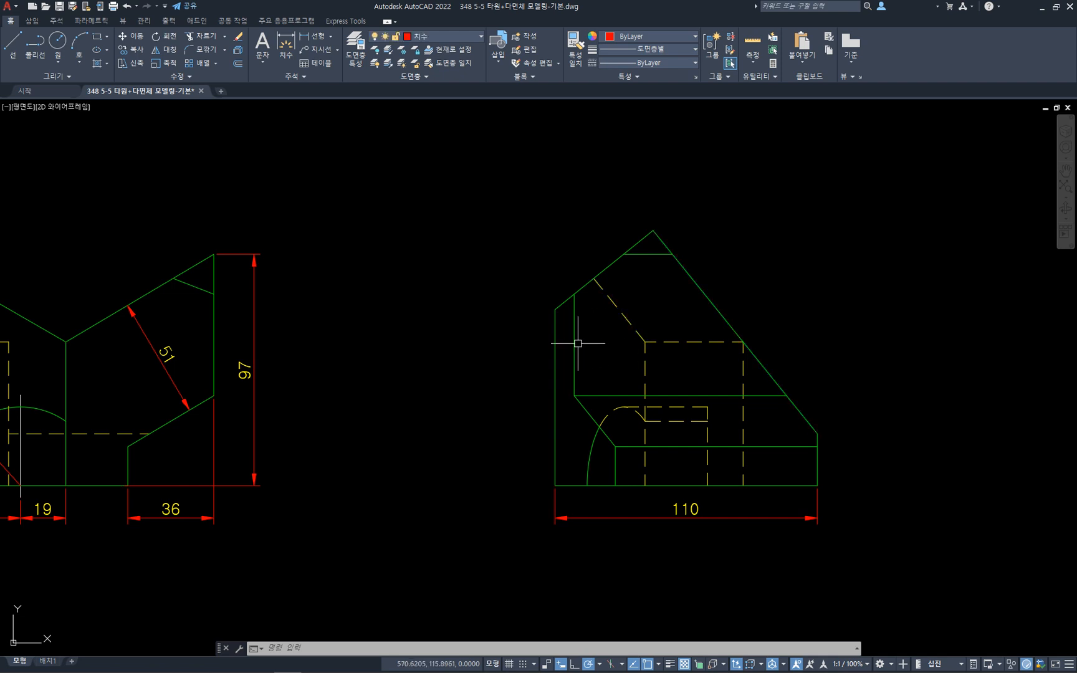
key("Return")
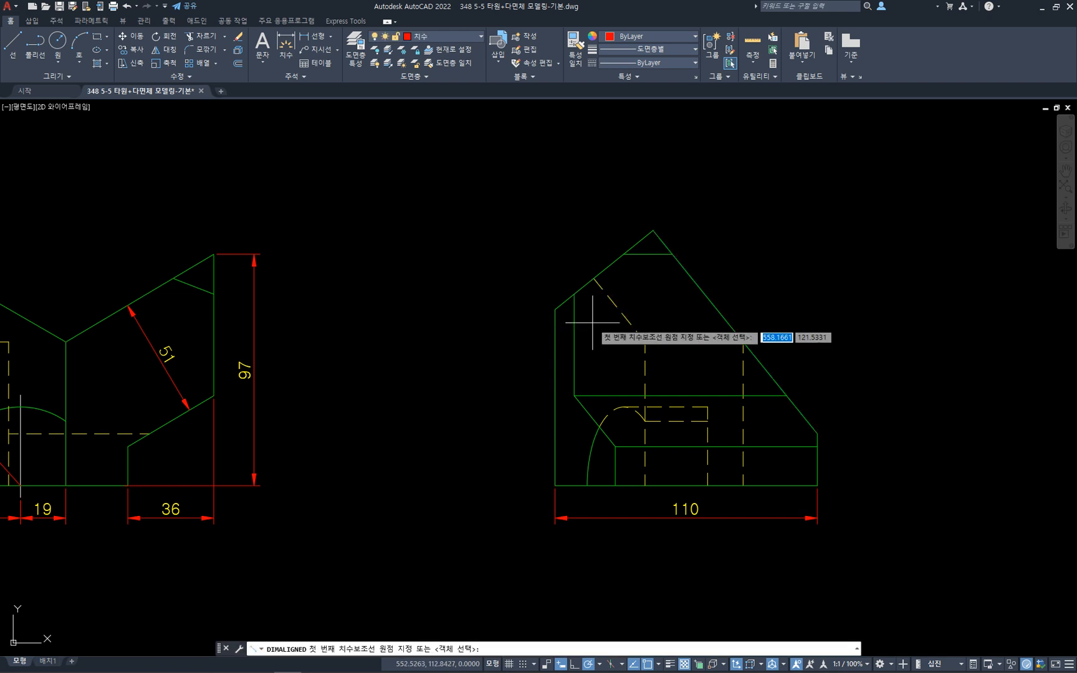
left_click(598, 278)
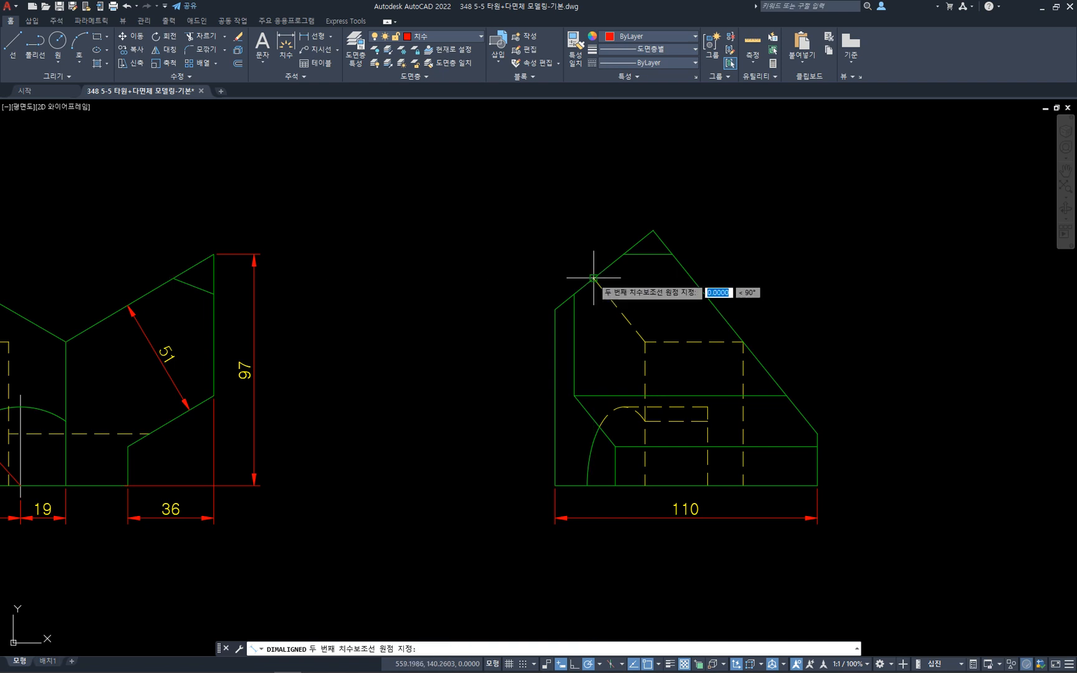
left_click(658, 234)
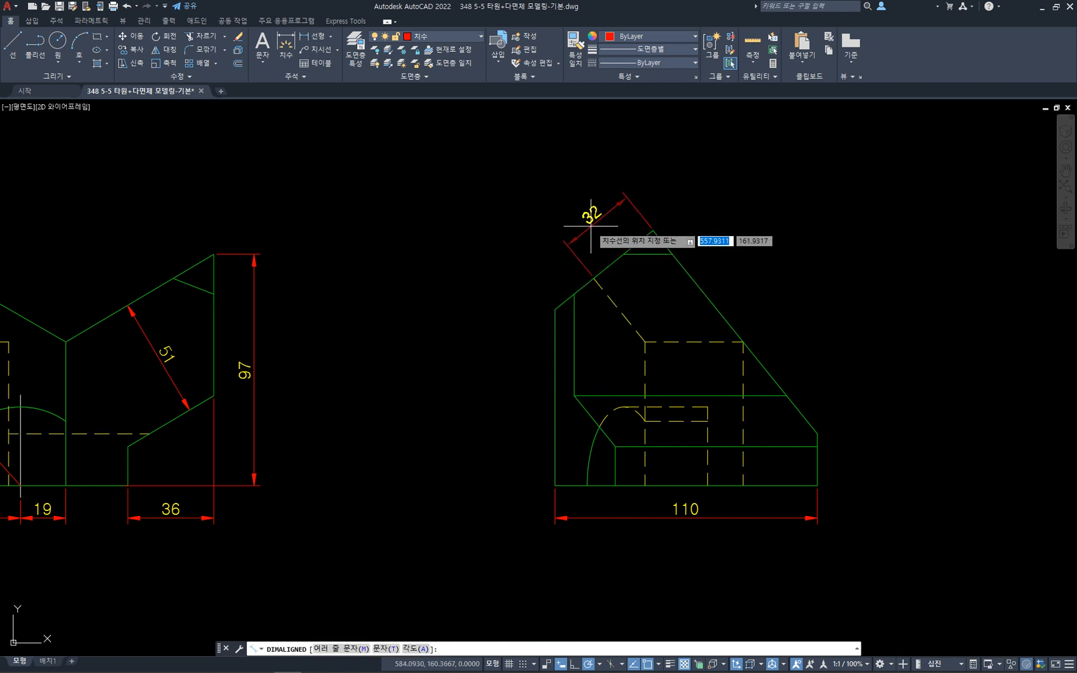
key("Escape")
left_click(608, 266)
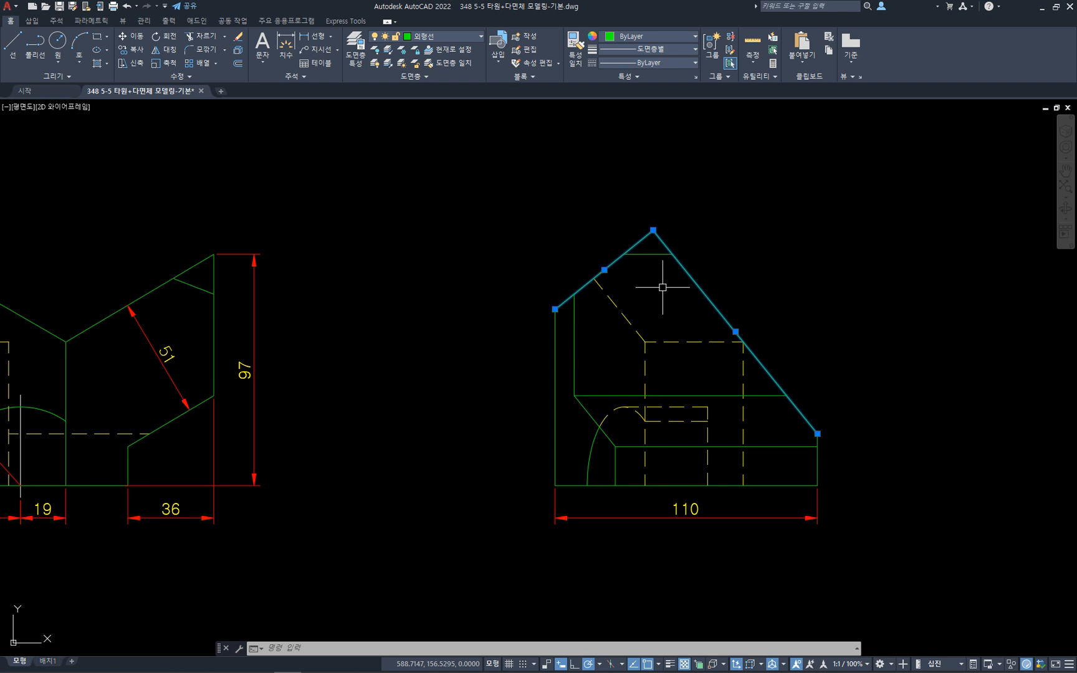
key("Escape")
key("Escape")
key("Escape")
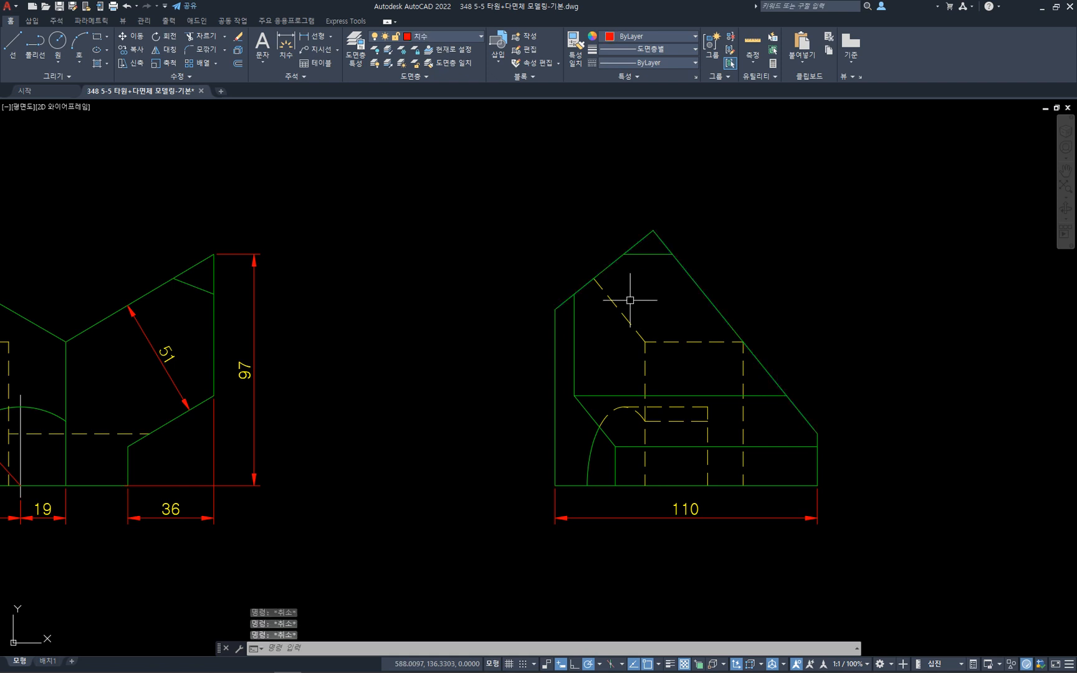
left_click(604, 267)
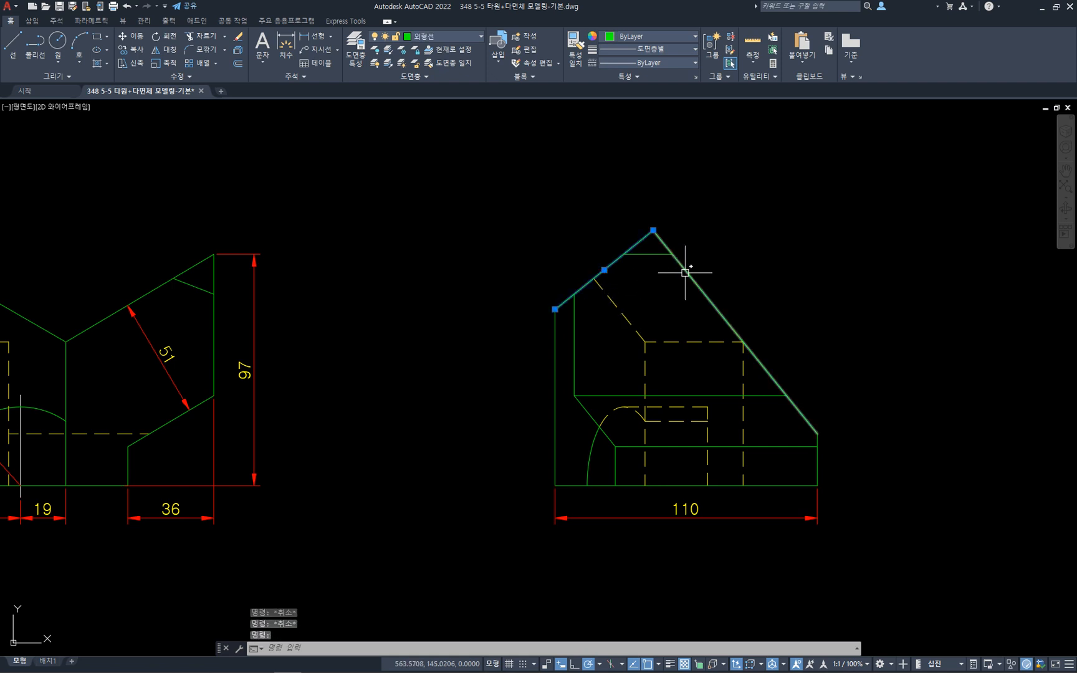
left_click(686, 272)
key("Escape")
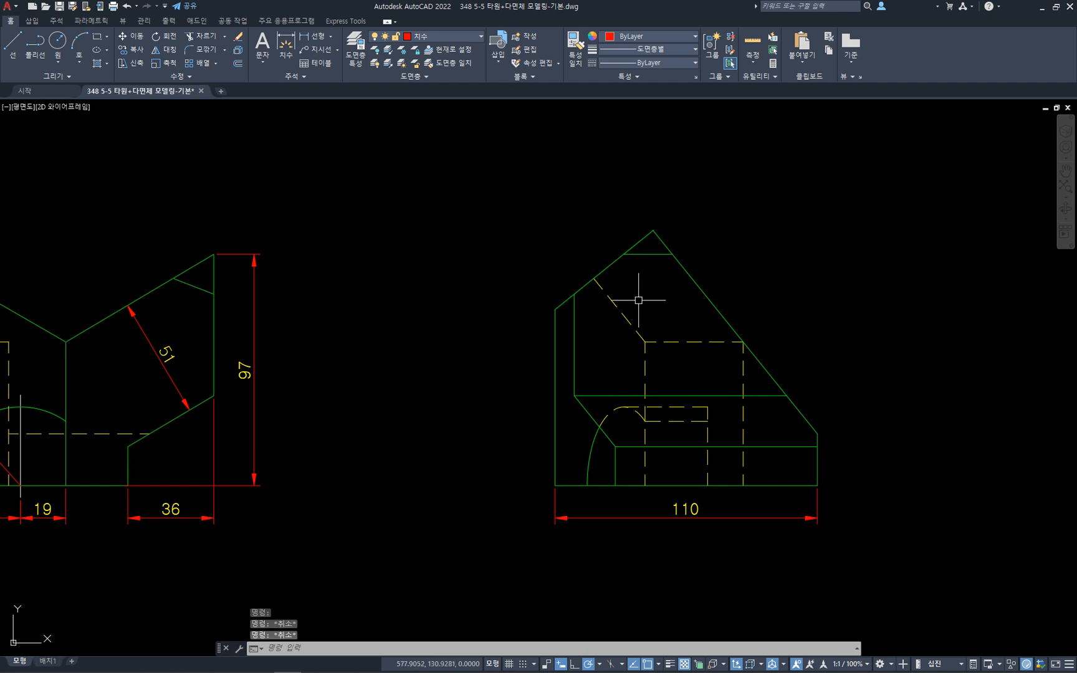
- Add an aligned dimension along the side view's upper-left slope, from the hidden line's upper end to the apex, placed outside the outline
key("Return")
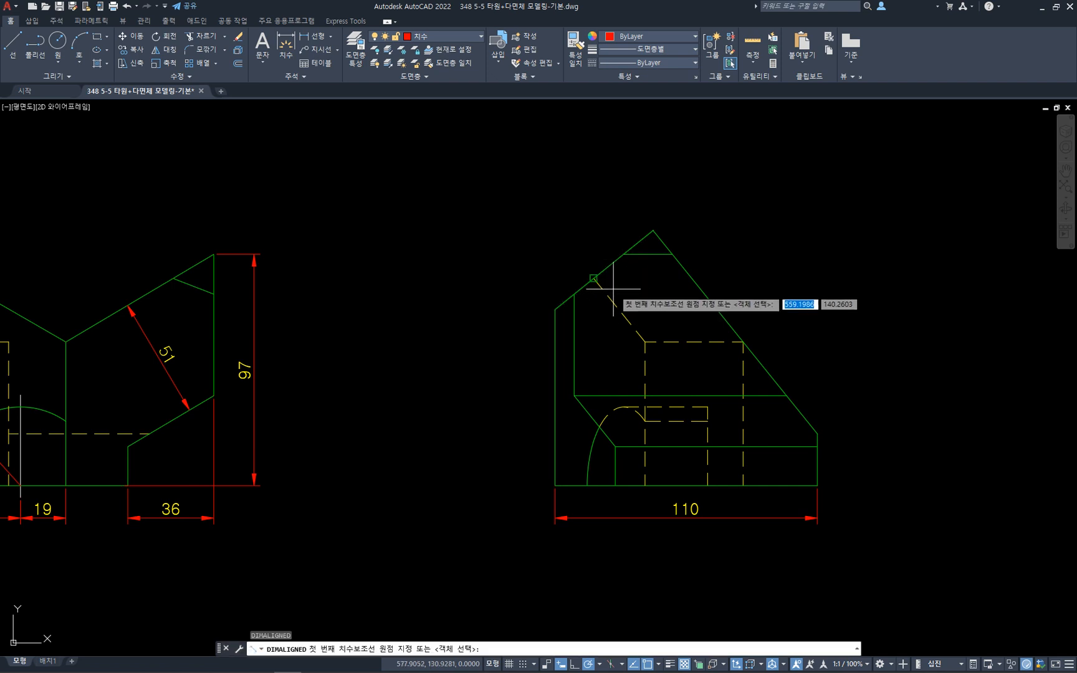
left_click(594, 278)
left_click(654, 232)
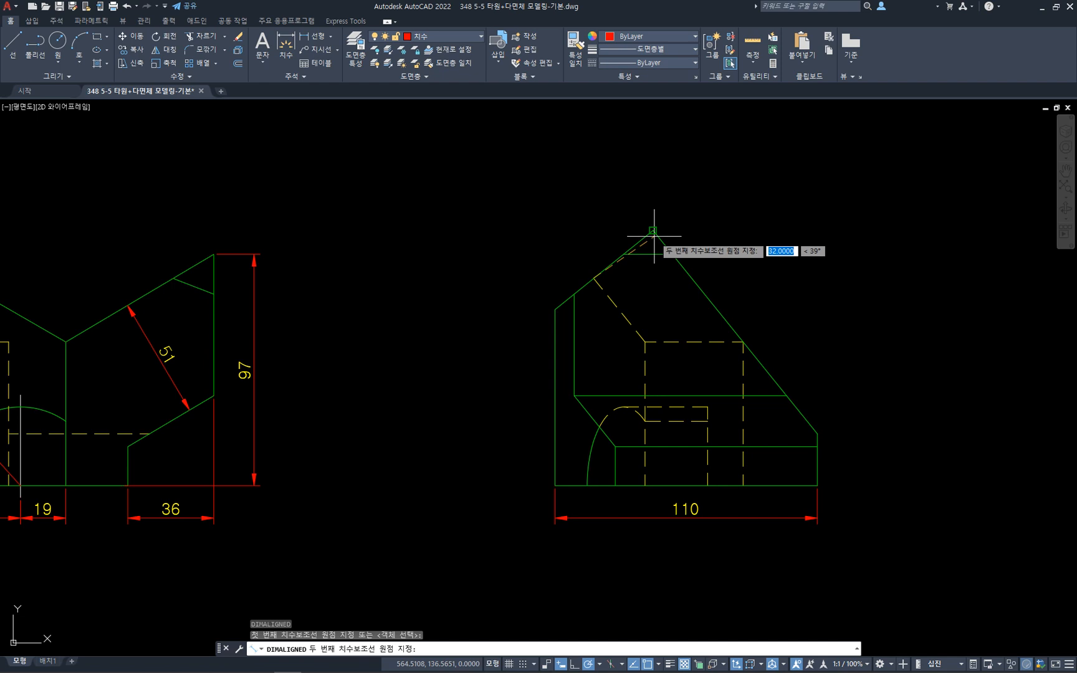
left_click(601, 224)
key("Escape")
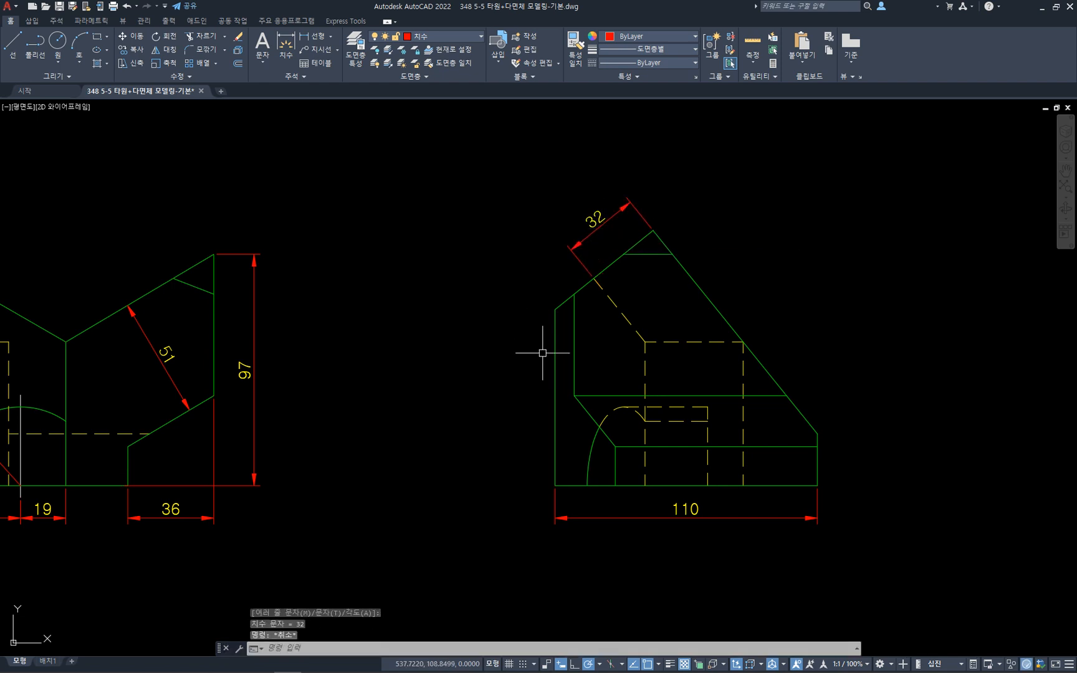
- Add an angular dimension between the side view's two sloped edges meeting at the apex, placed inside the outline
type("dan")
key("Return")
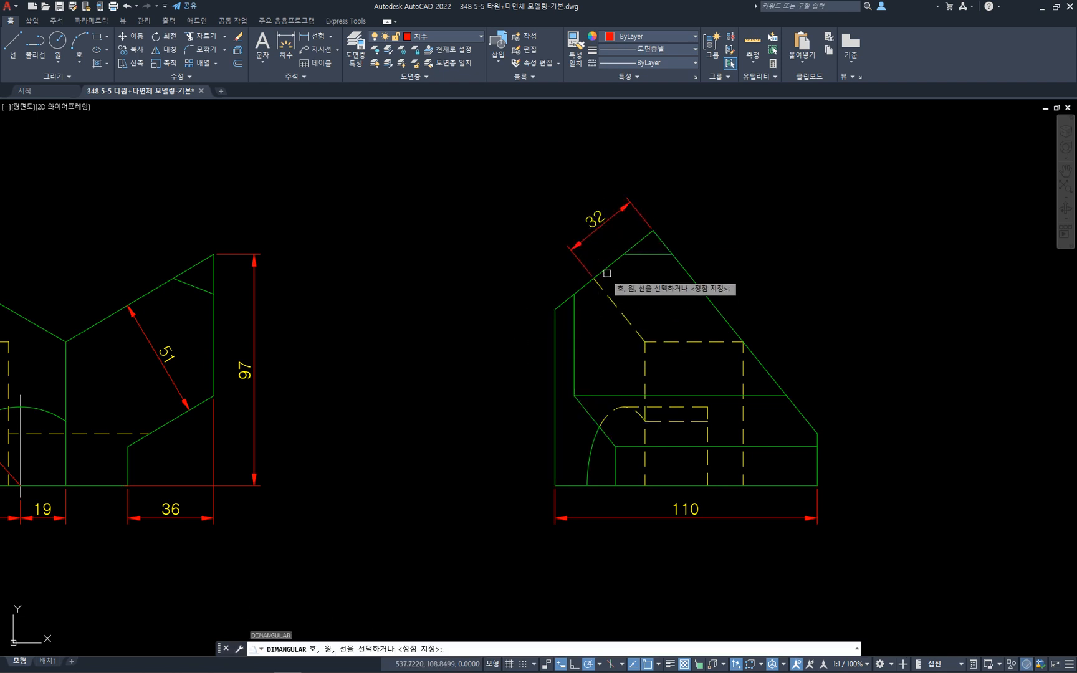
left_click(608, 273)
left_click(687, 275)
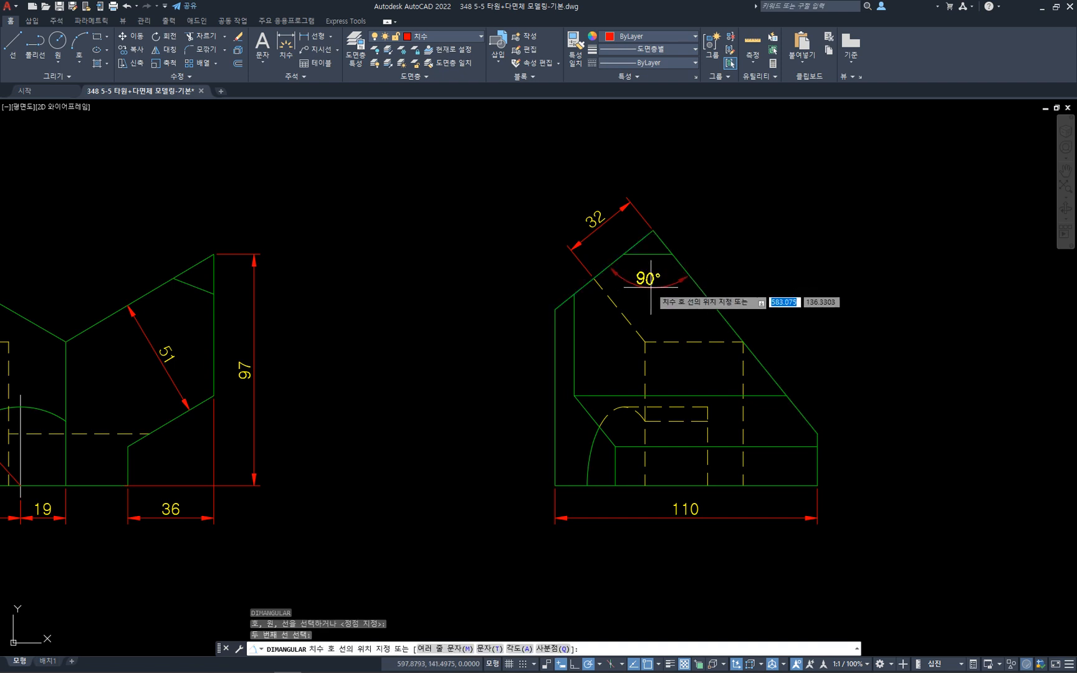
left_click(650, 287)
key("Escape")
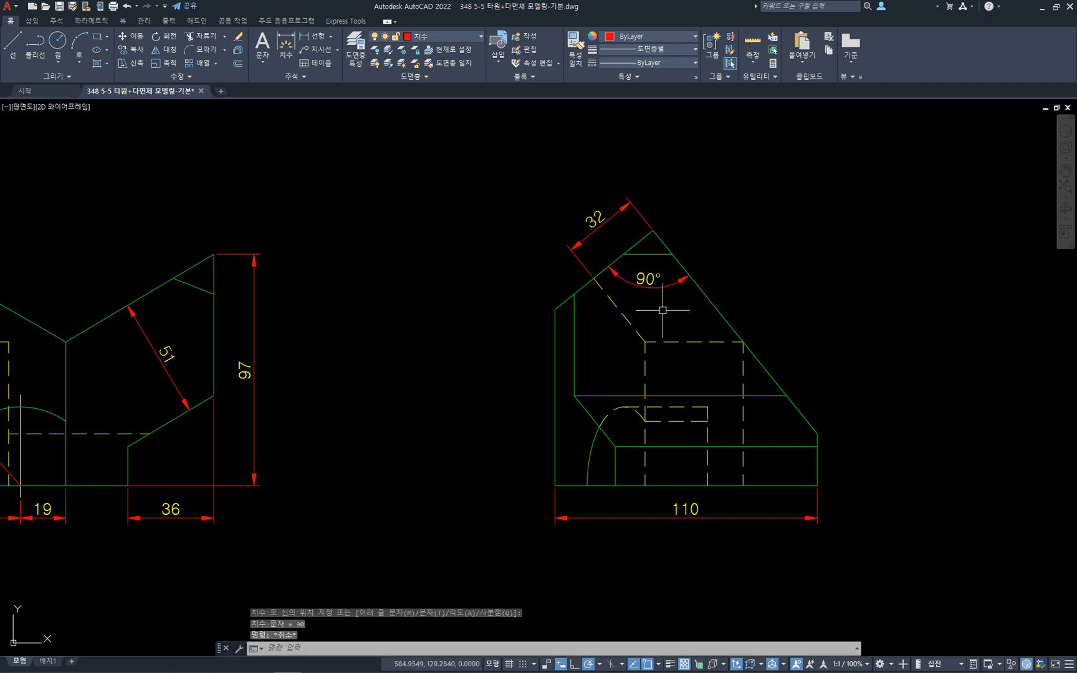
- Add a horizontal linear dimension for the top view's overall width, placed above the outline
scroll(663, 310, "down", 5)
middle_click_drag(589, 279, 572, 414)
scroll(430, 301, "up", 5)
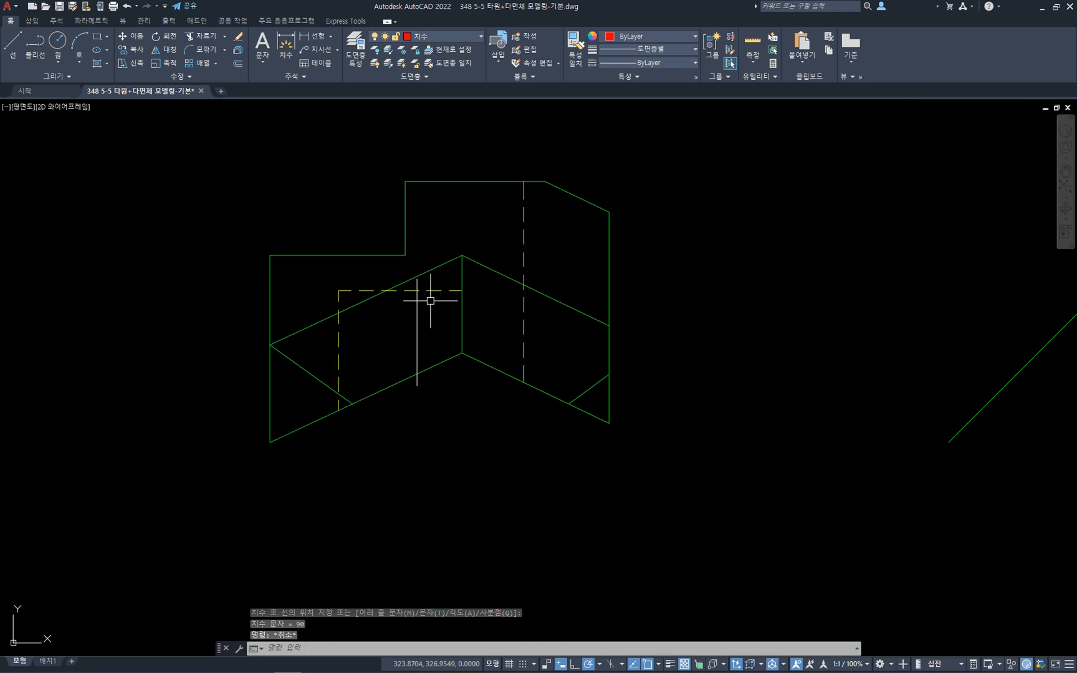
middle_click_drag(430, 301, 459, 373)
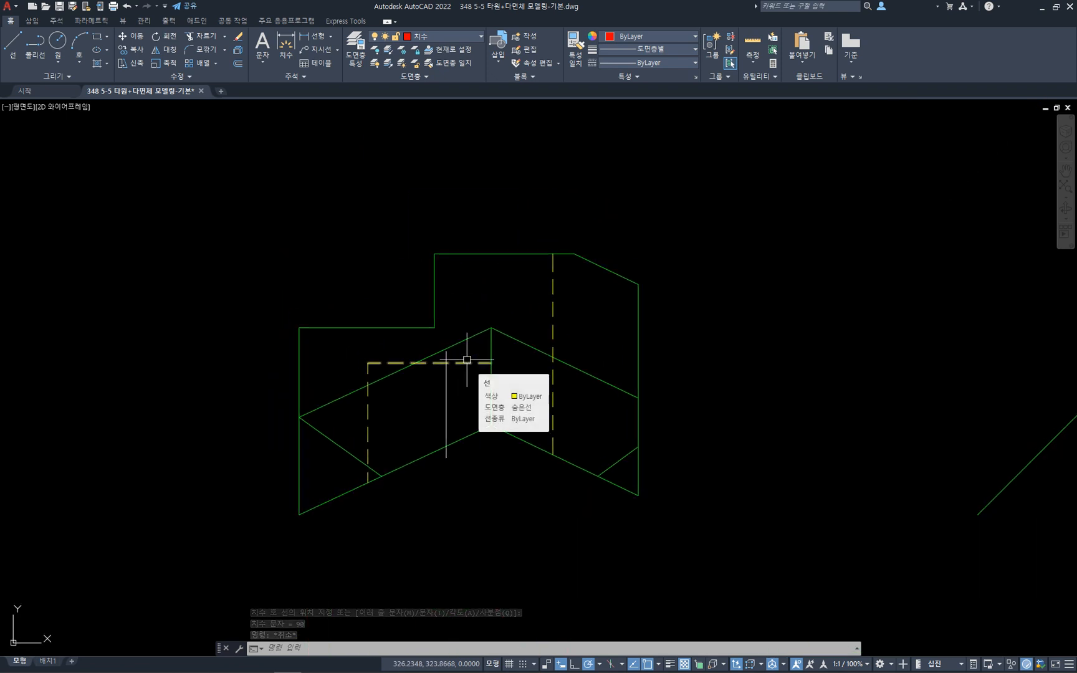
type("dli")
key("Return")
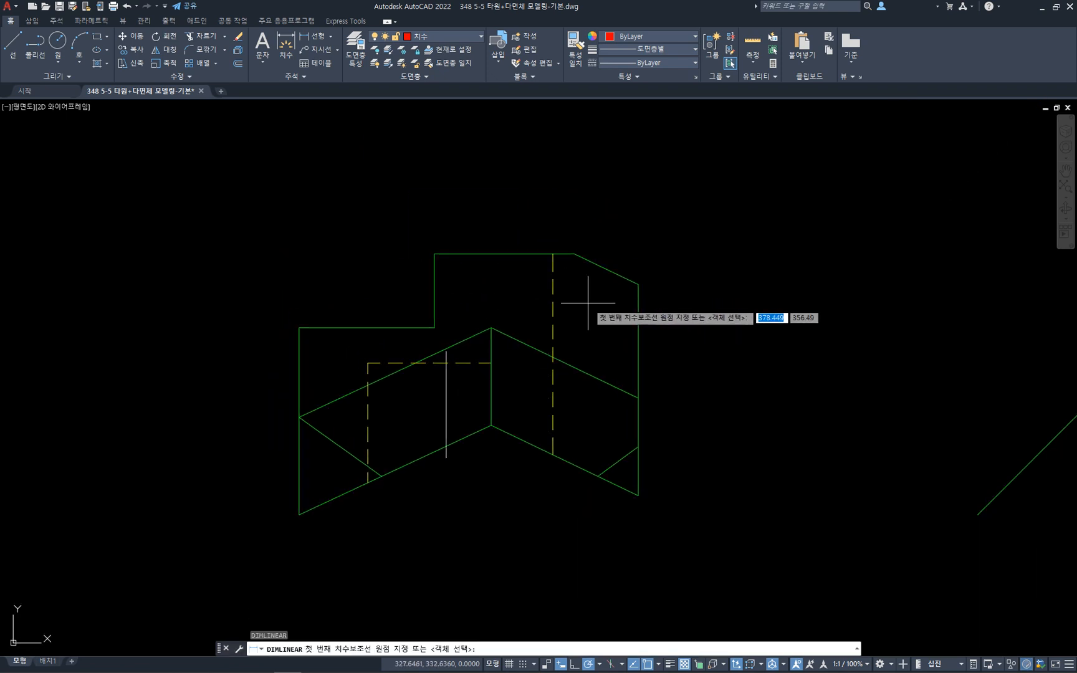
left_click(637, 284)
left_click(300, 327)
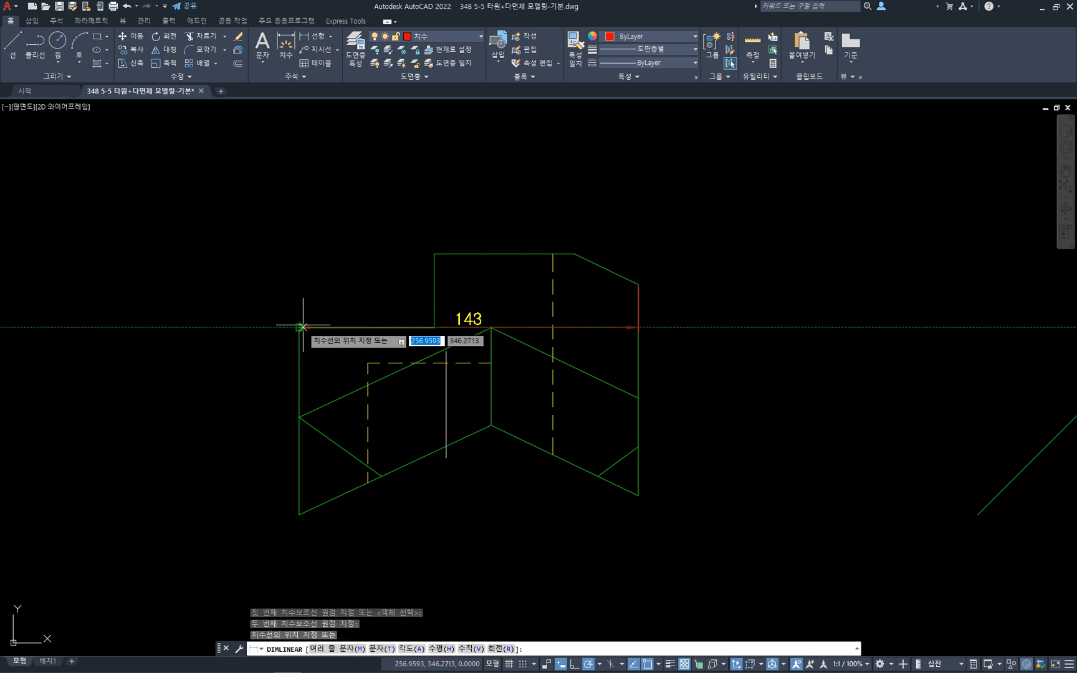
left_click(376, 210)
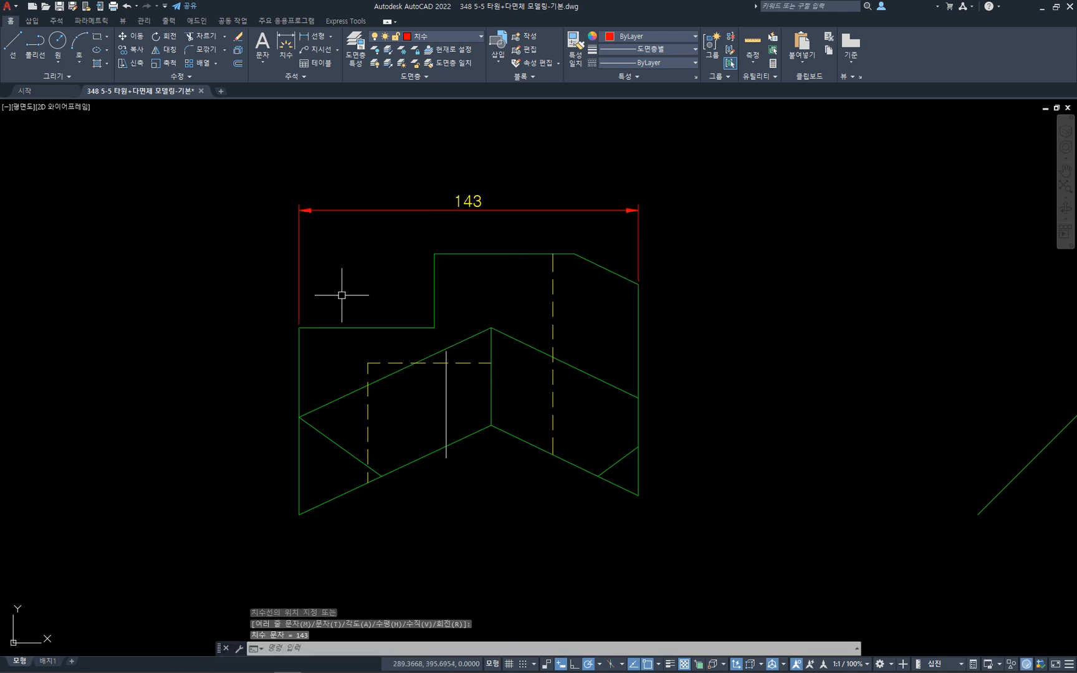
- Dimension the vertical distance from the top view's upper edge to the horizontal hidden line, placed to the left of the outline
key("Return")
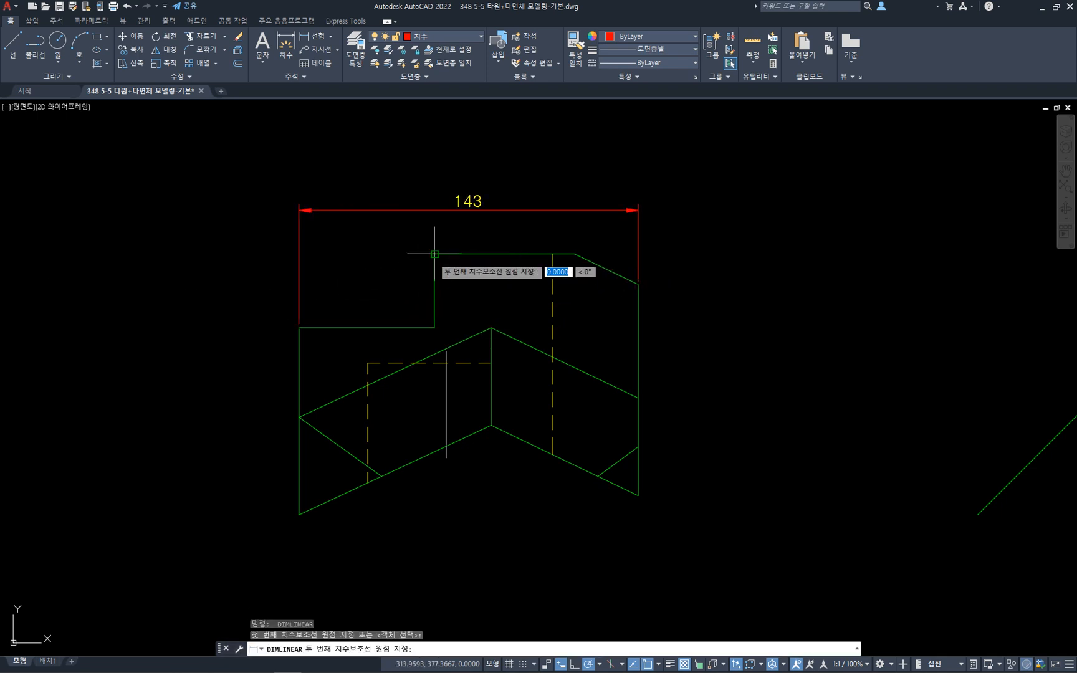
left_click(435, 254)
left_click(368, 362)
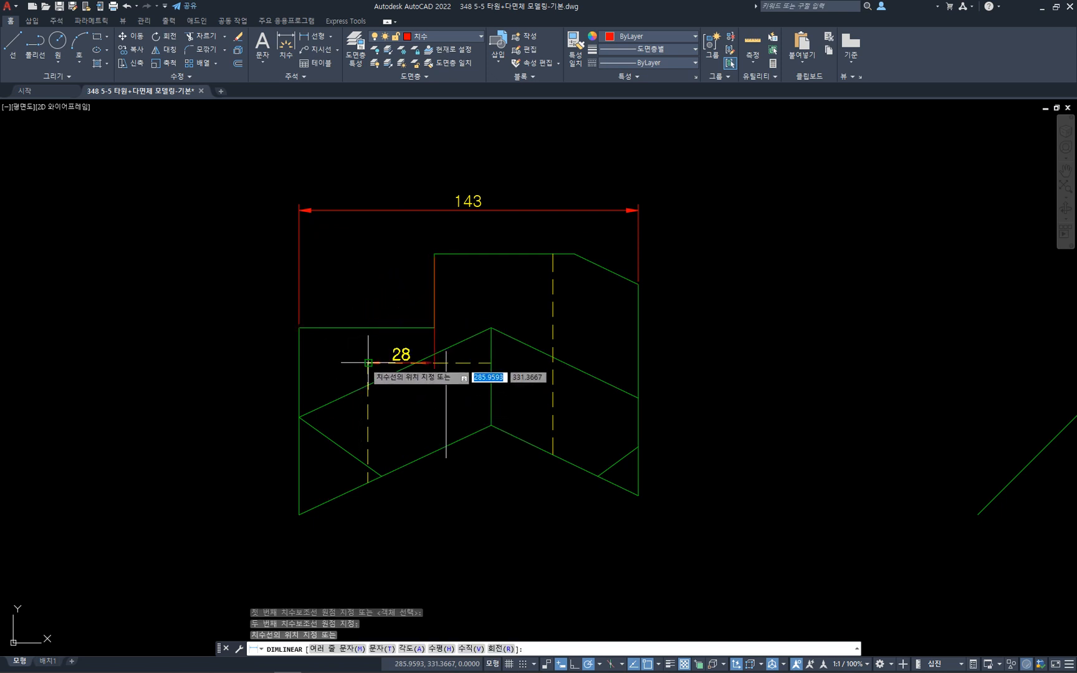
left_click(254, 322)
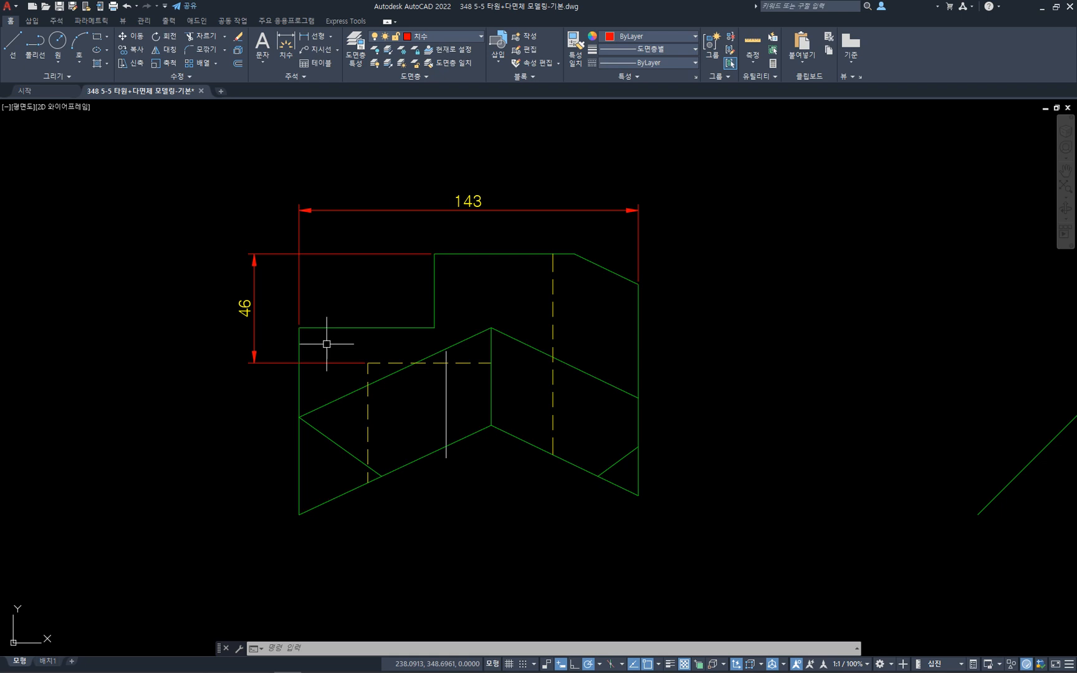
- Add a horizontal linear dimension for the top view's upper-left notch width, placed inside the notch
type("d")
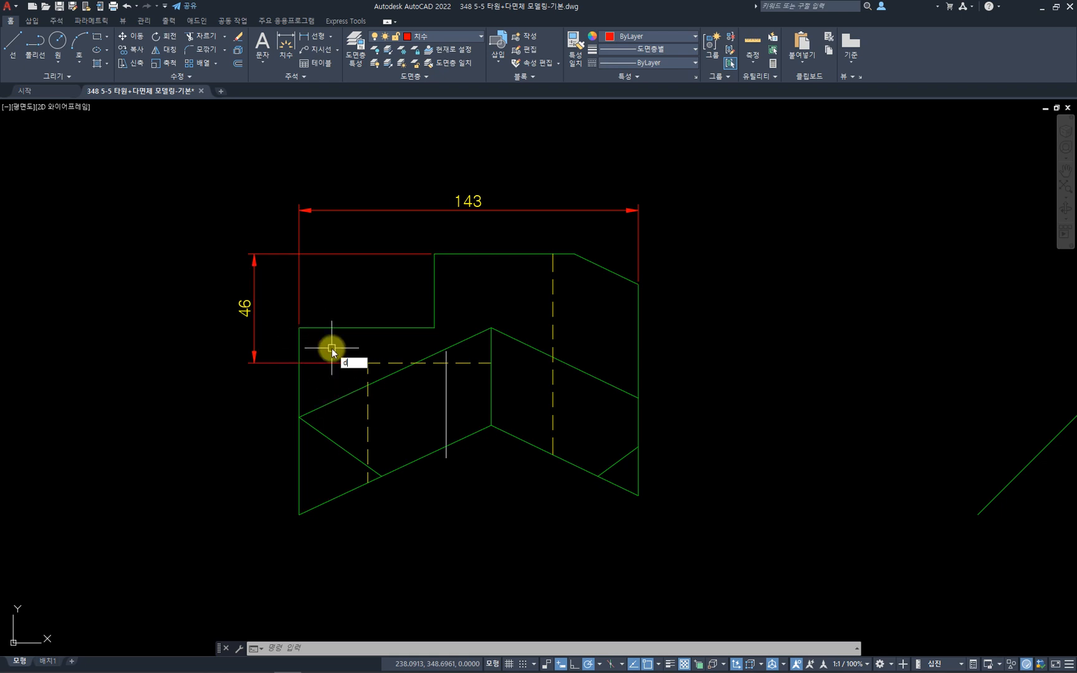
type("li")
key("Return")
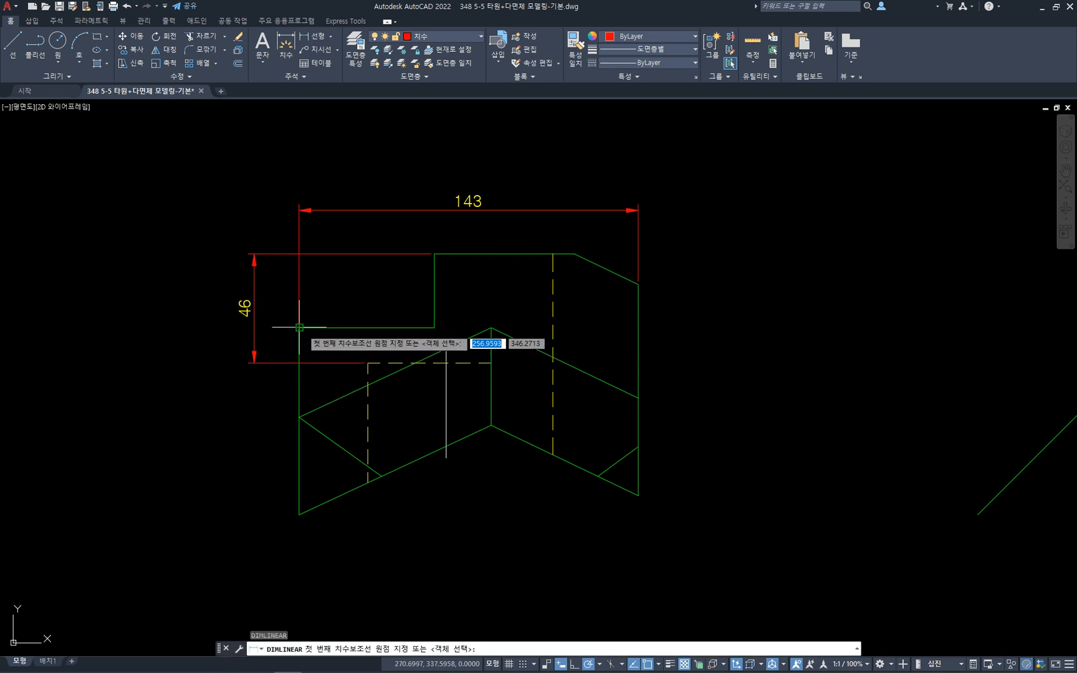
left_click(299, 326)
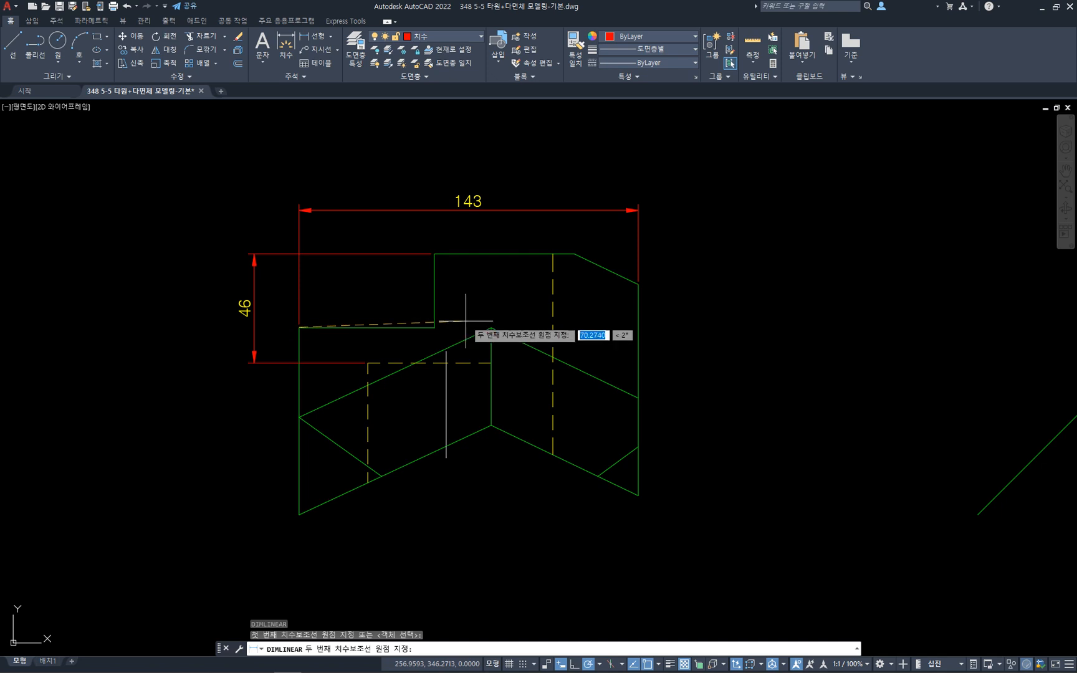
left_click(435, 327)
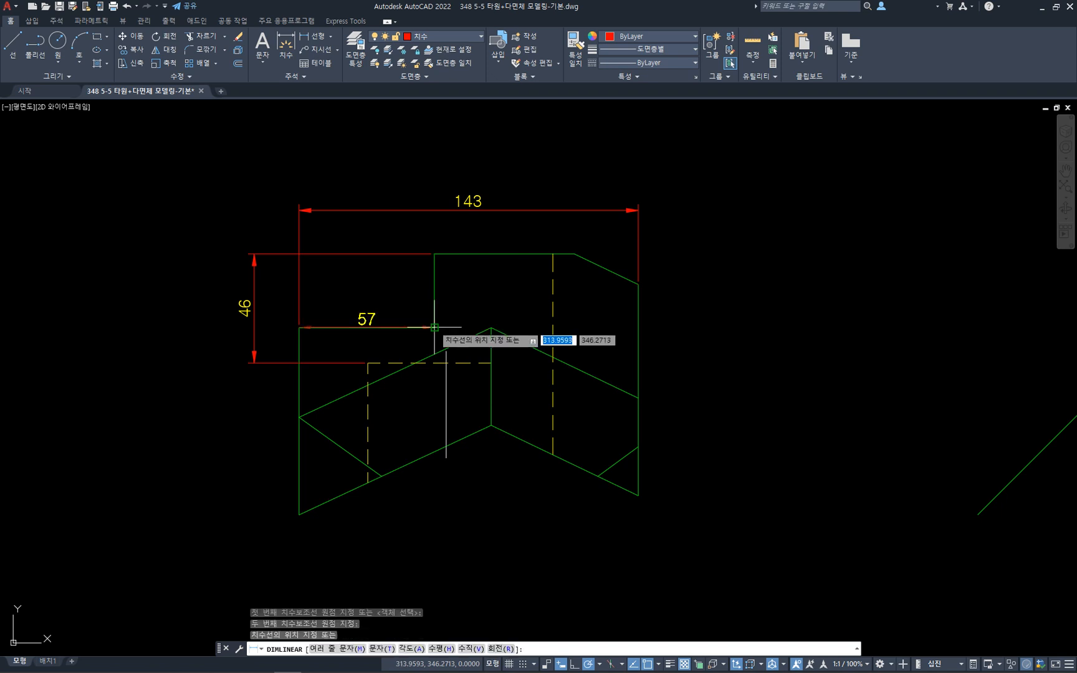
left_click(364, 288)
key("Escape")
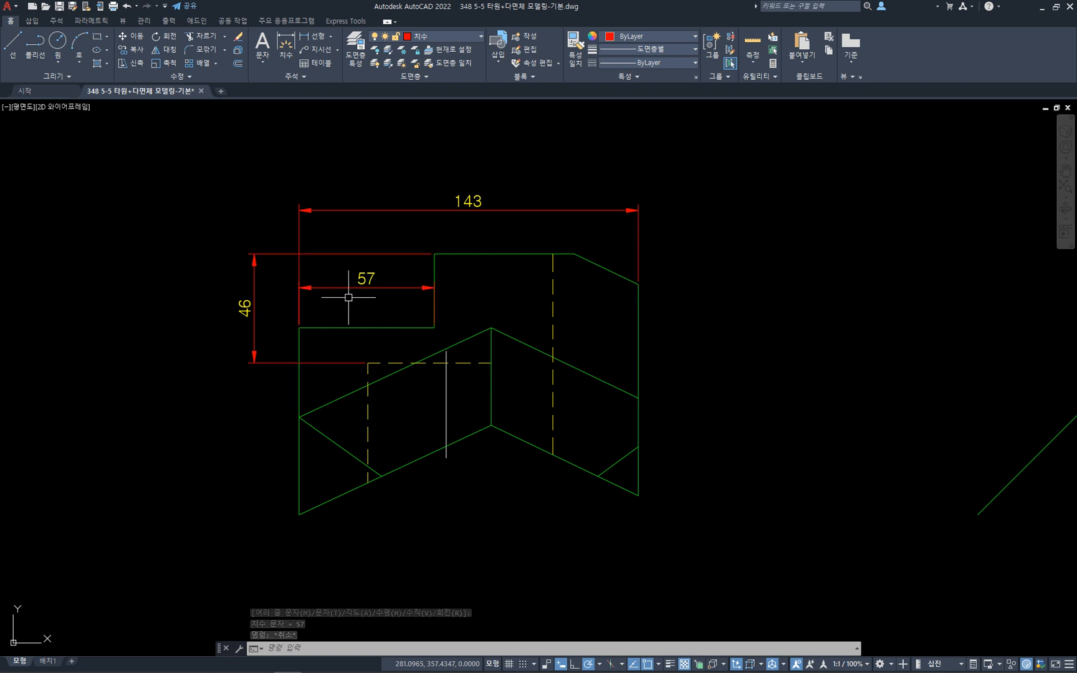
- Examine how the notch width dimension's extension lines relate to the overall width dimension and the notch's outline edges
left_click(297, 240)
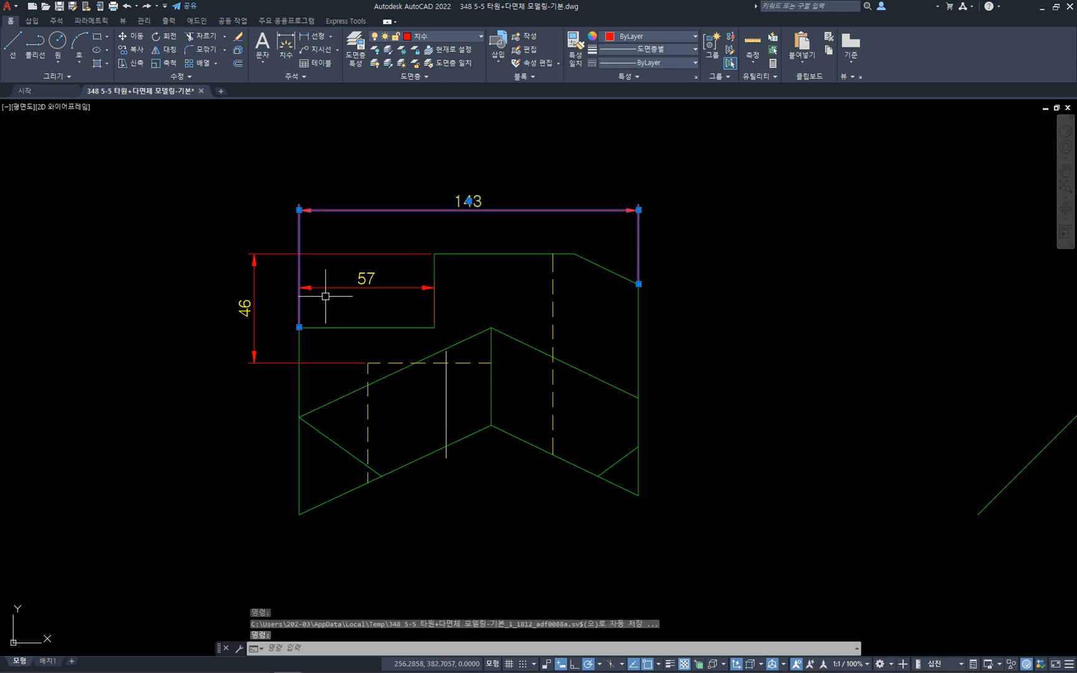
key("Escape")
left_click(304, 287)
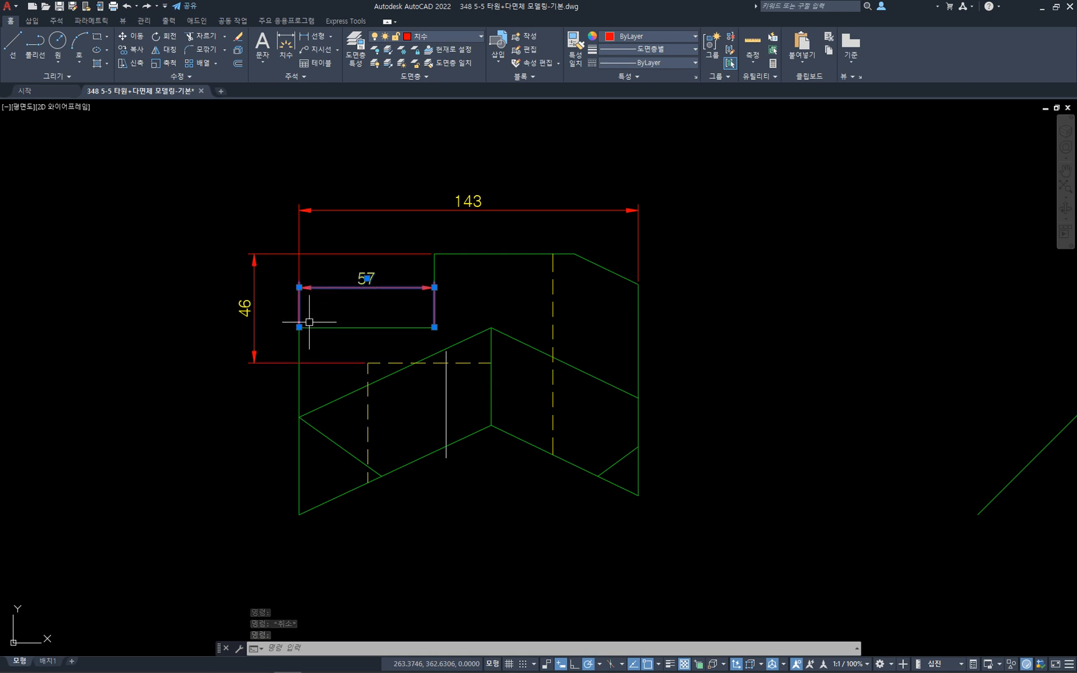
key("Escape")
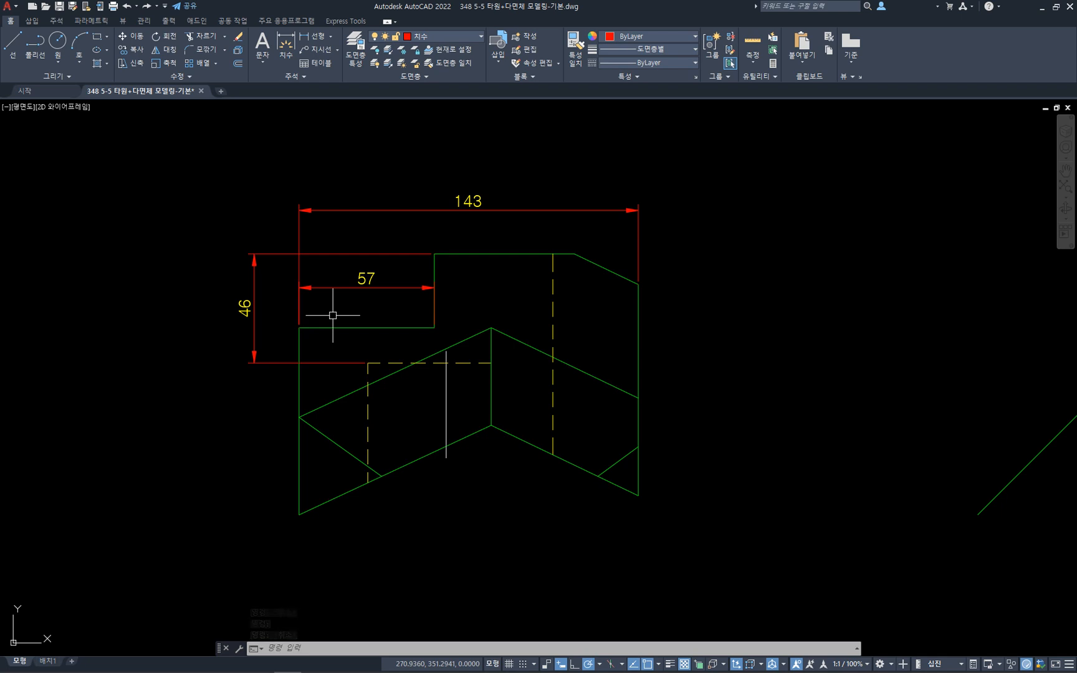
left_click(411, 326)
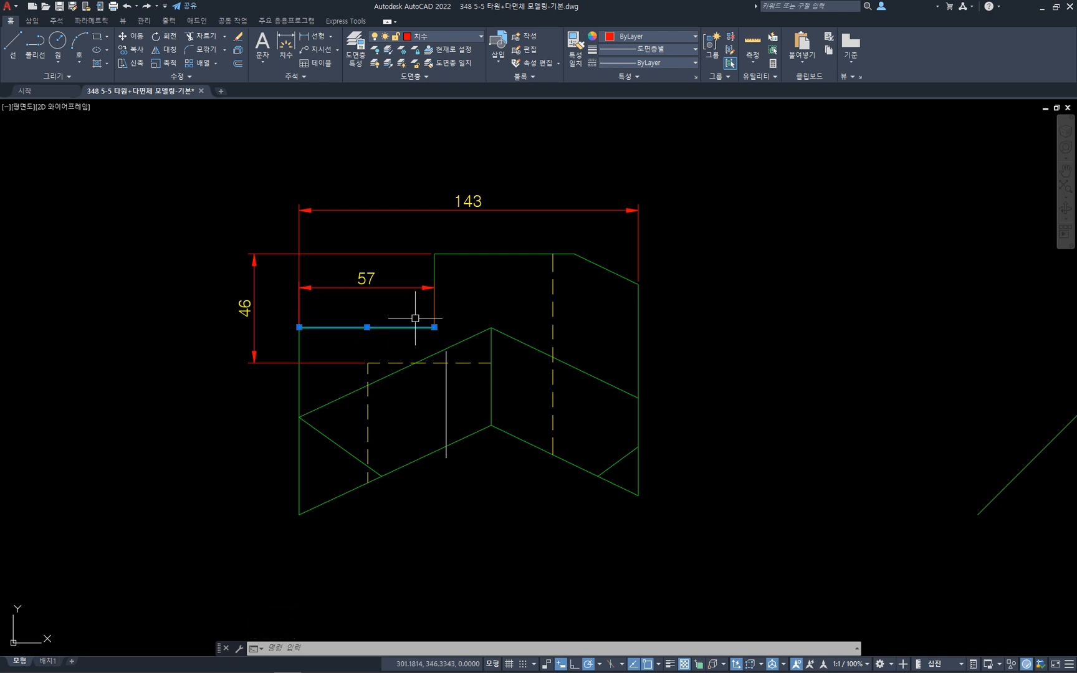
left_click(434, 268)
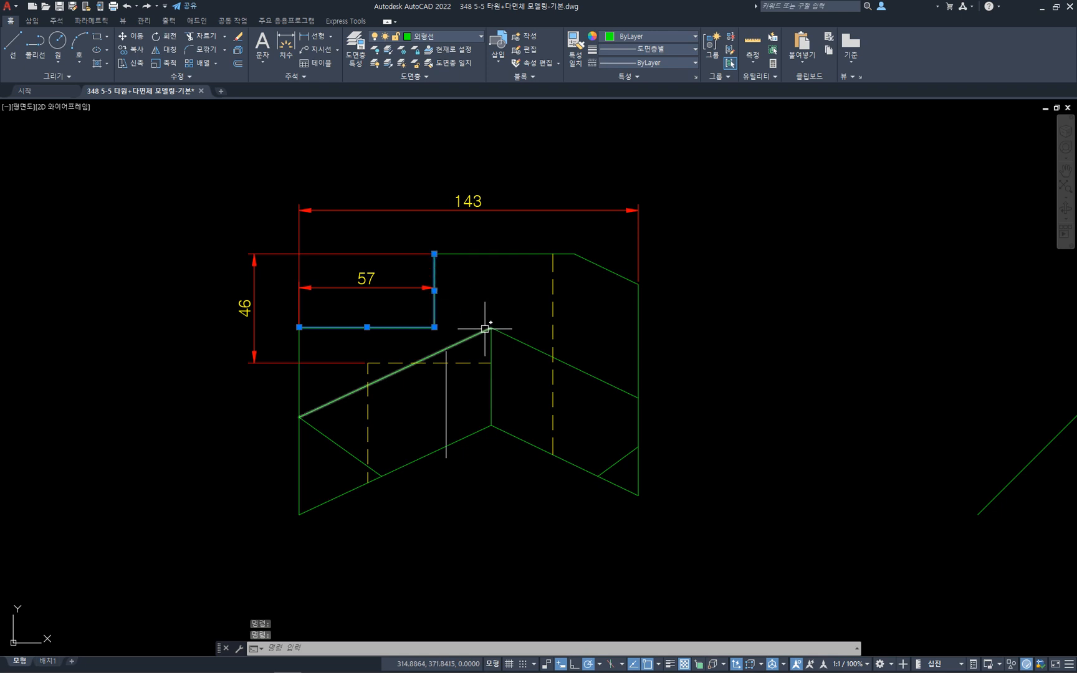
key("Escape")
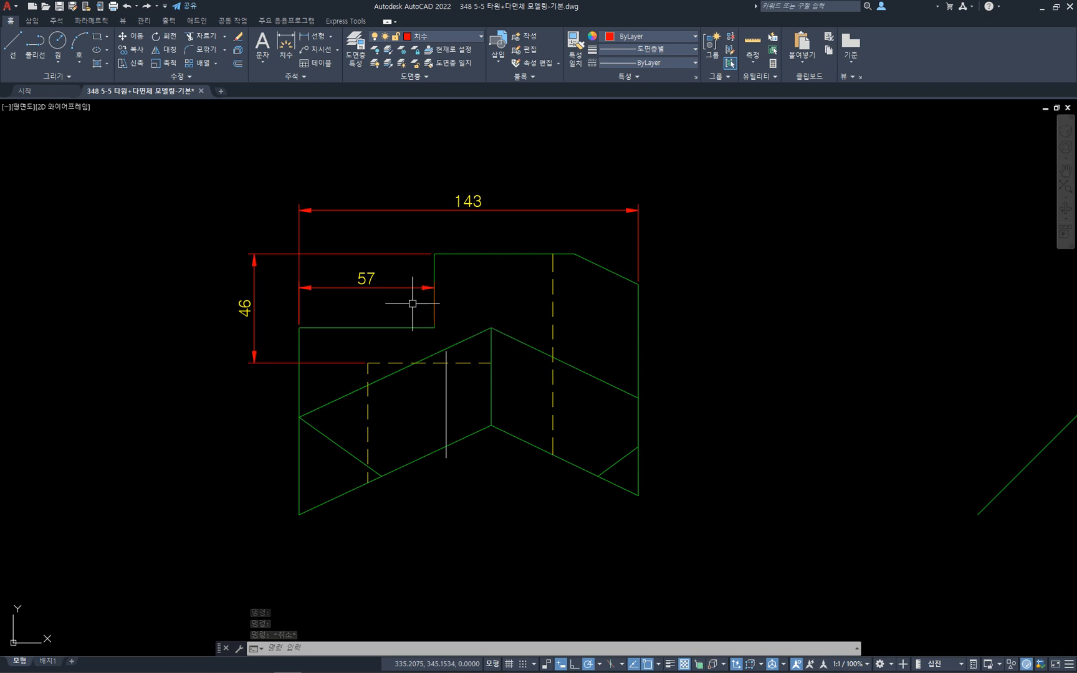
key("Escape")
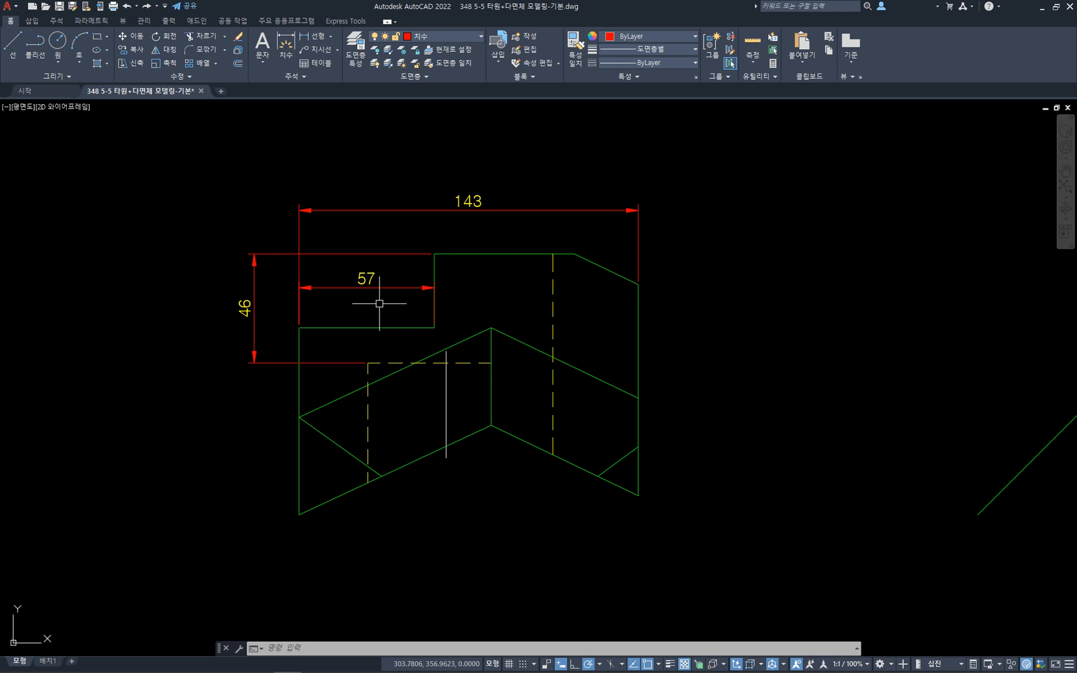
- Delete the notch width dimension placed inside the top view's upper-left notch
left_click(418, 313)
left_click(340, 272)
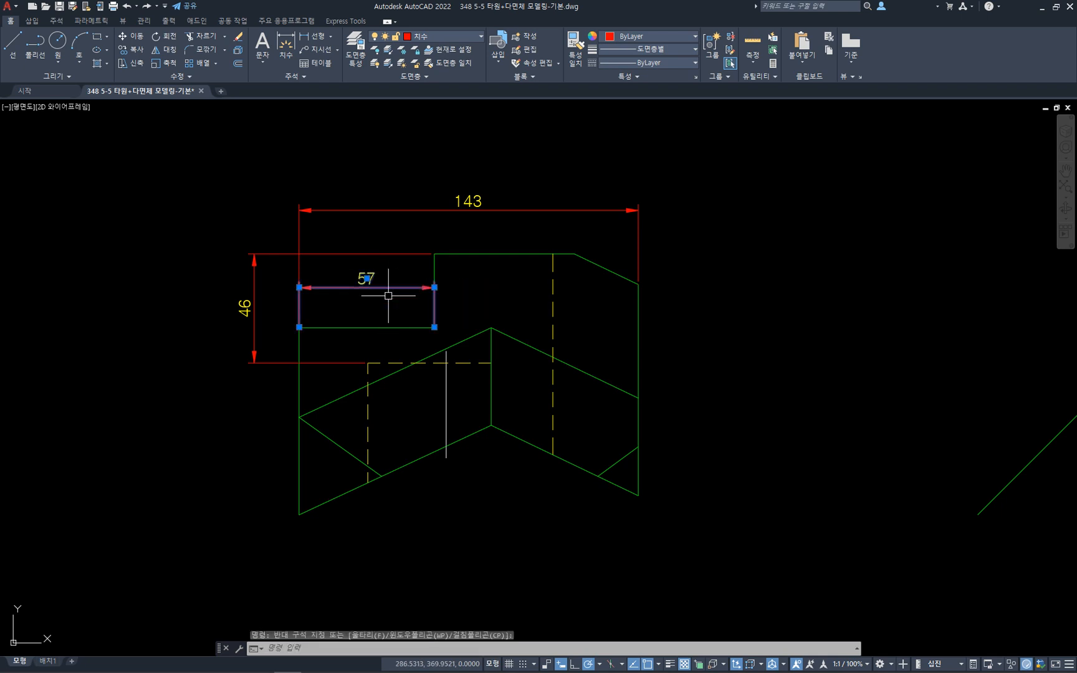
key("Delete")
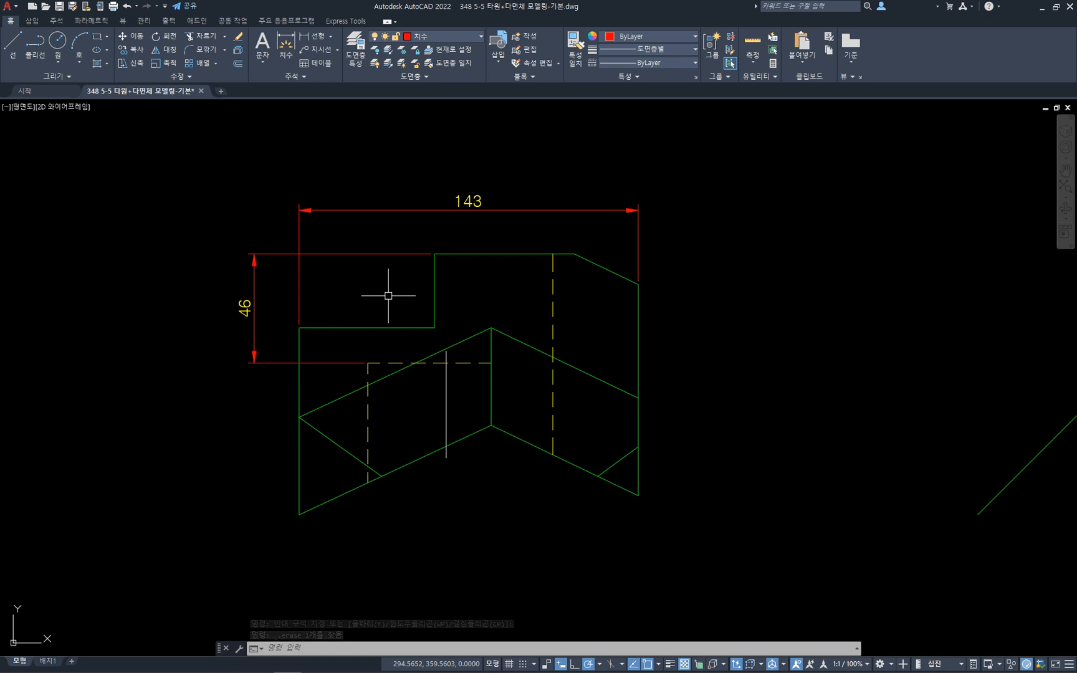
- Add a horizontal linear dimension for the width of the top view's upper-left notch, placed inside the notch
type("dli")
key("Return")
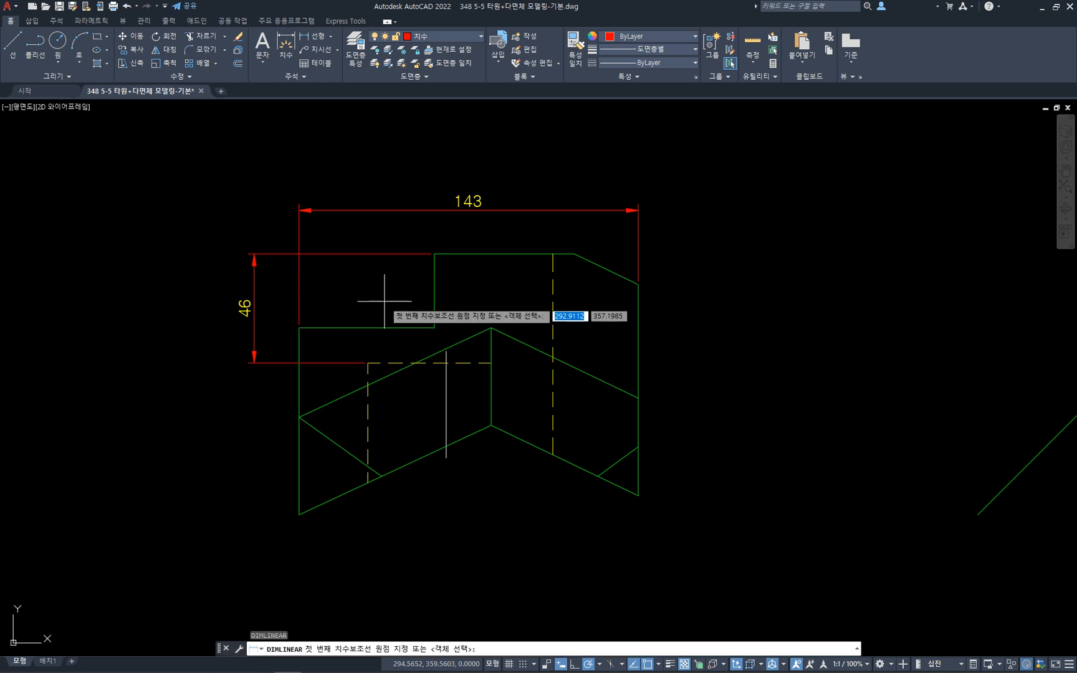
left_click(299, 327)
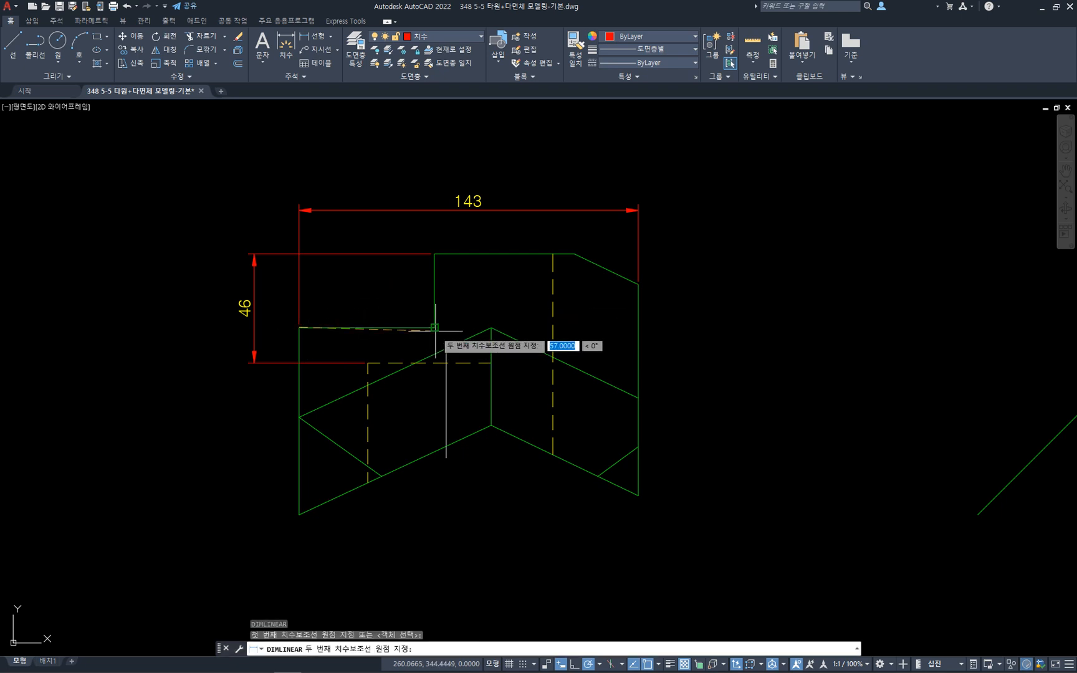
left_click(435, 327)
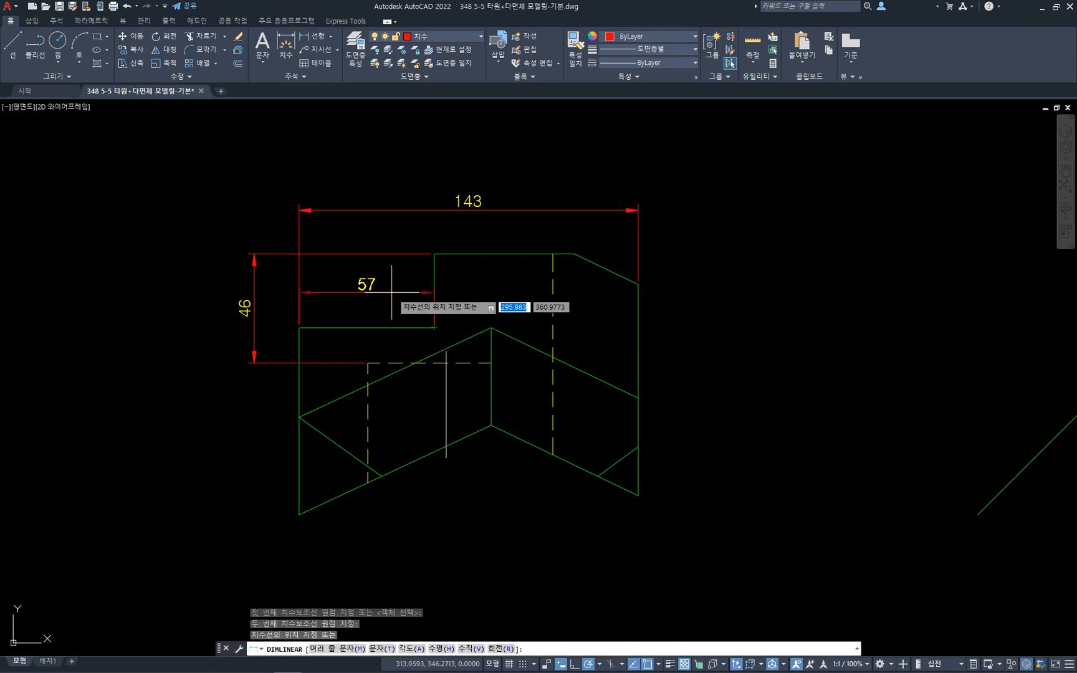
left_click(392, 292)
key("Escape")
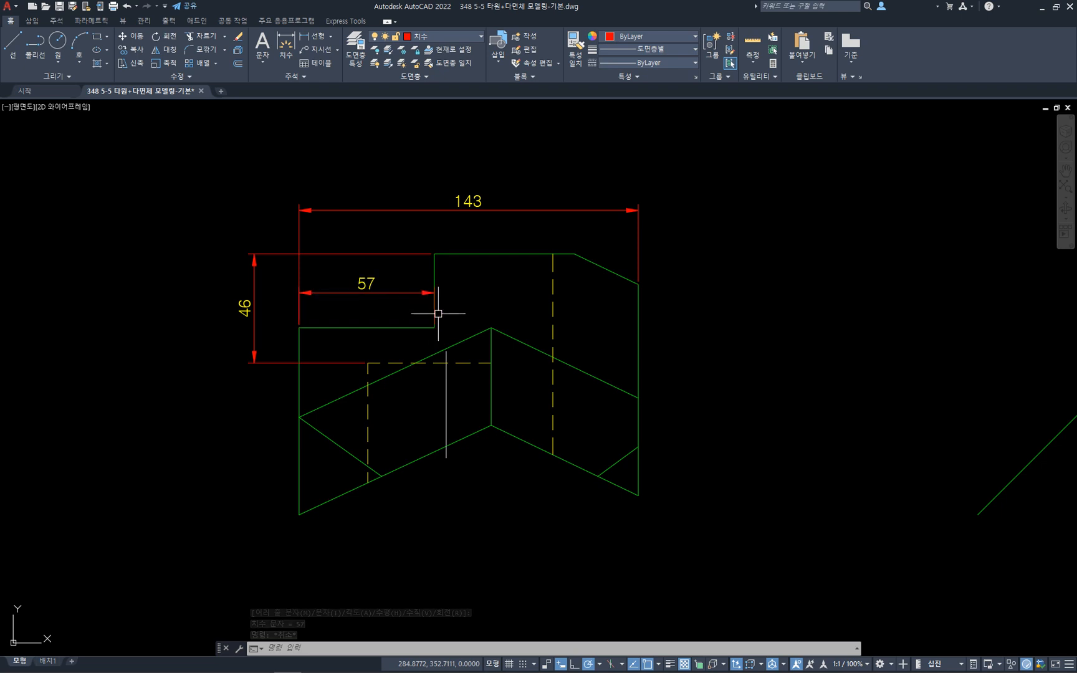
mouse_move(431, 314)
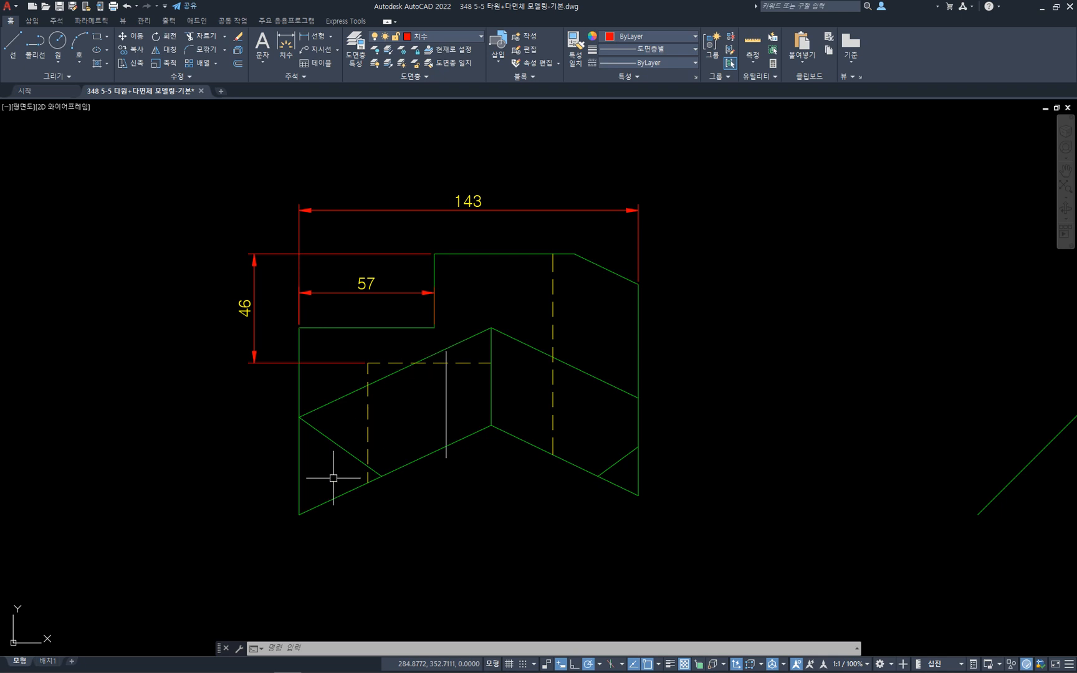
- Try an angular dimension between the top view's left edge and lower-left slanted edge, and delete it
type("dan")
key("Return")
left_click(300, 475)
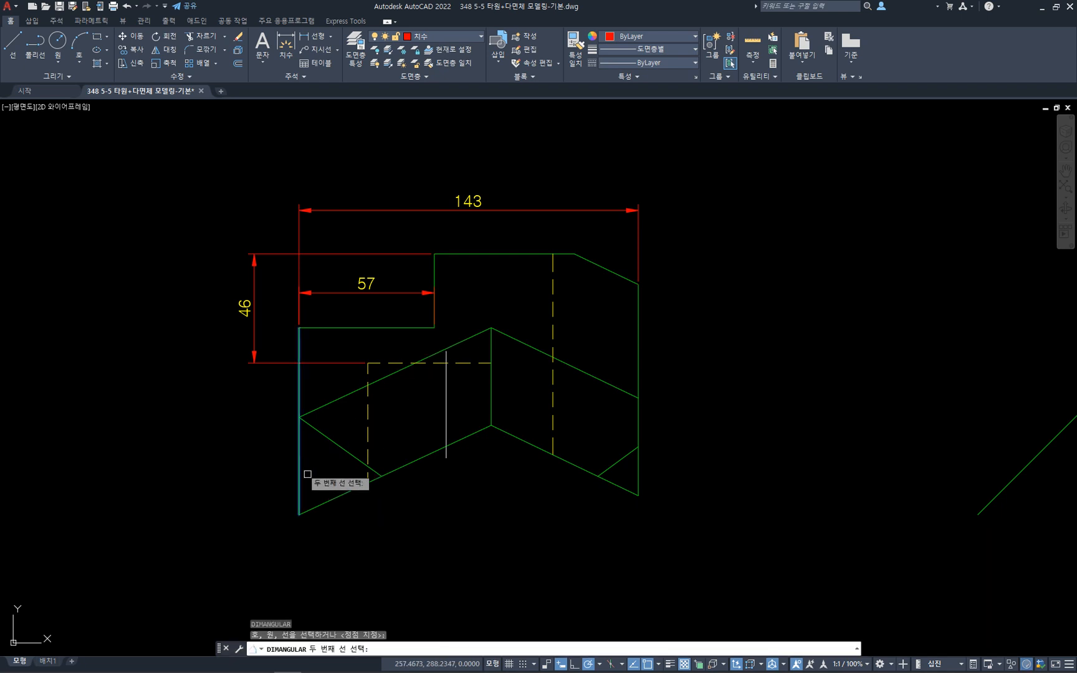
left_click(332, 499)
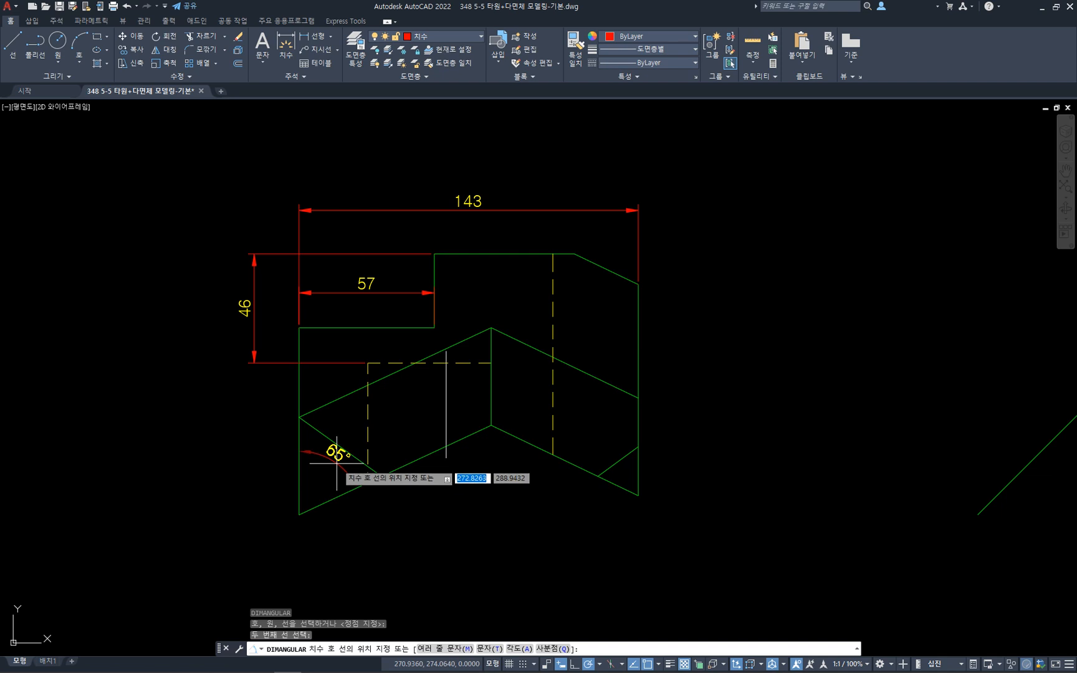
left_click(305, 448)
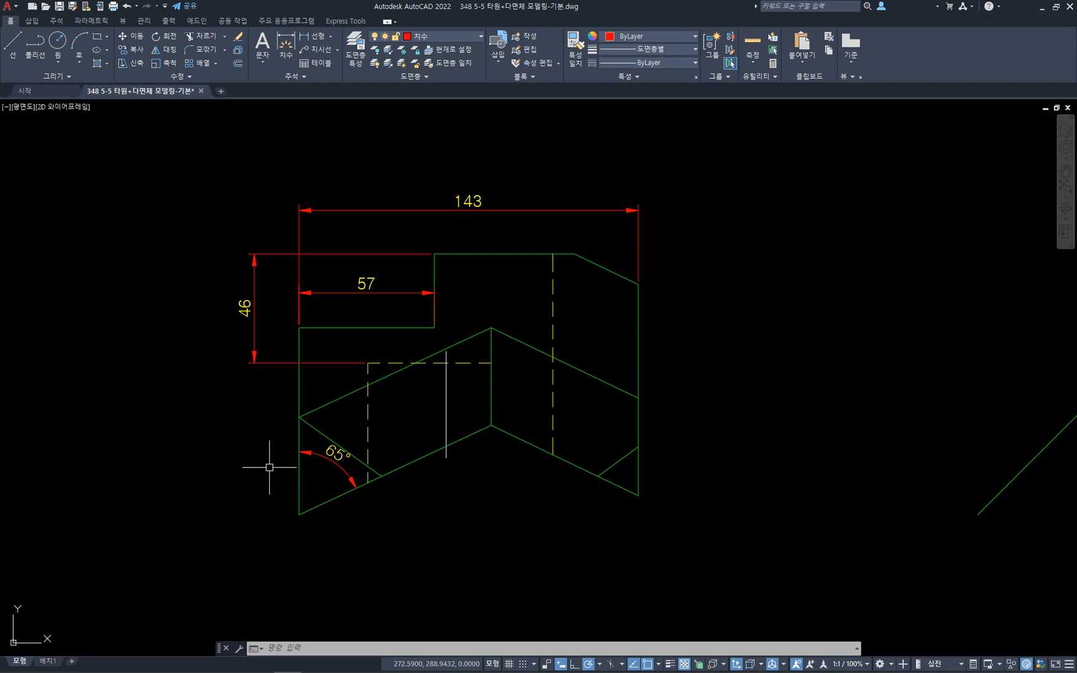
left_click(336, 452)
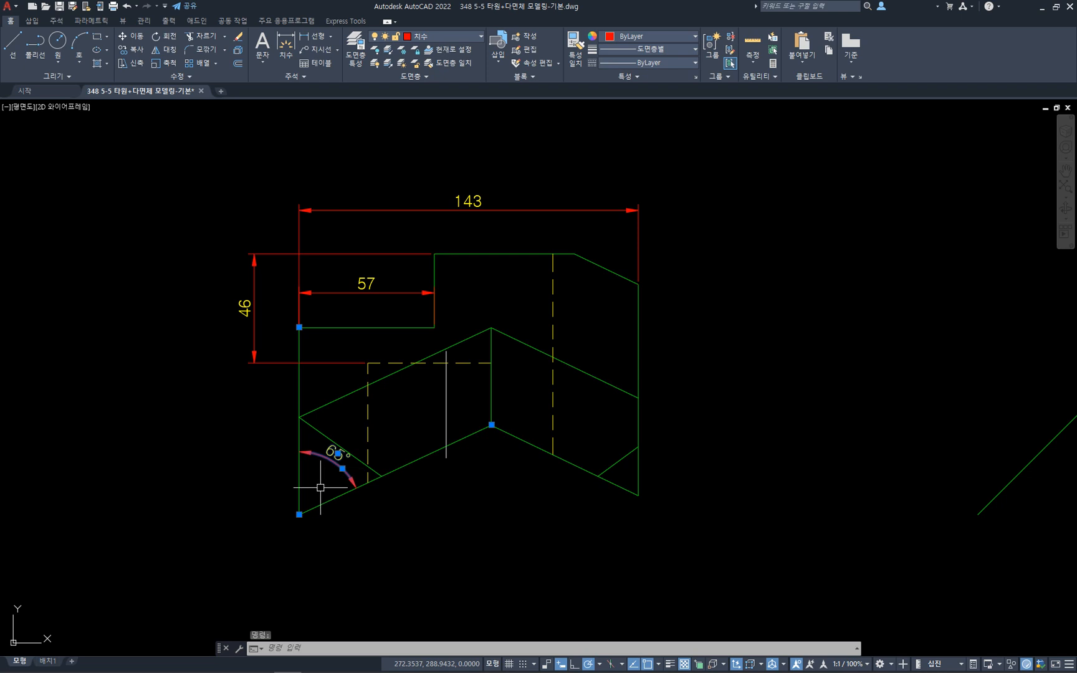
key("Delete")
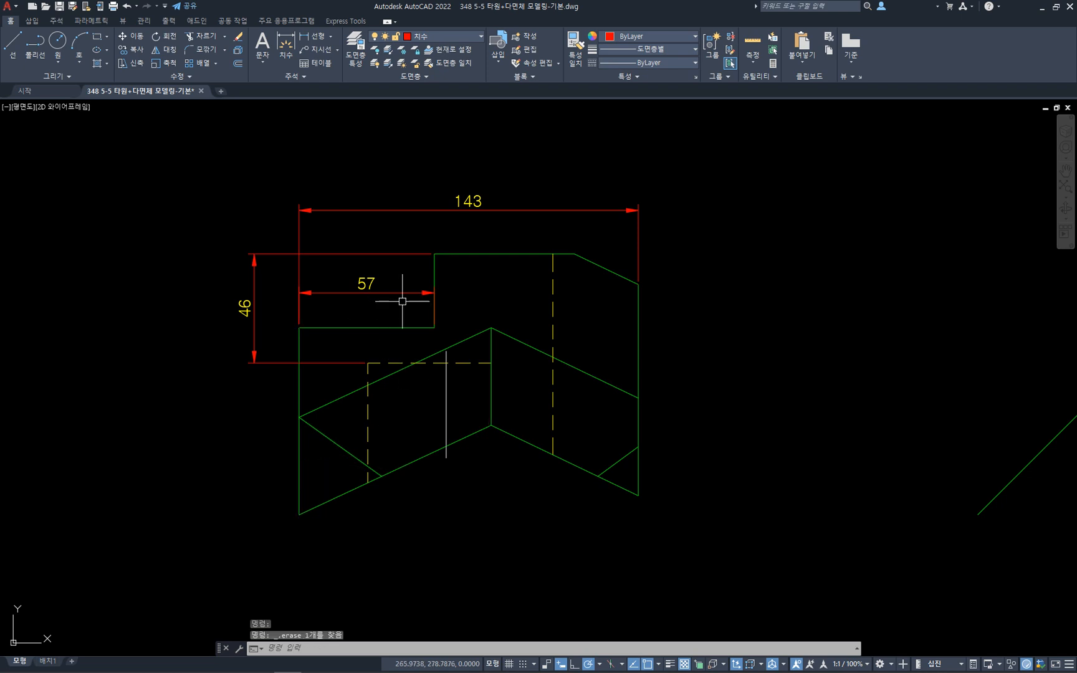
- Try setting 치수보조선 2 to 끄기 in the notch width dimension's properties
key("ctrl+1")
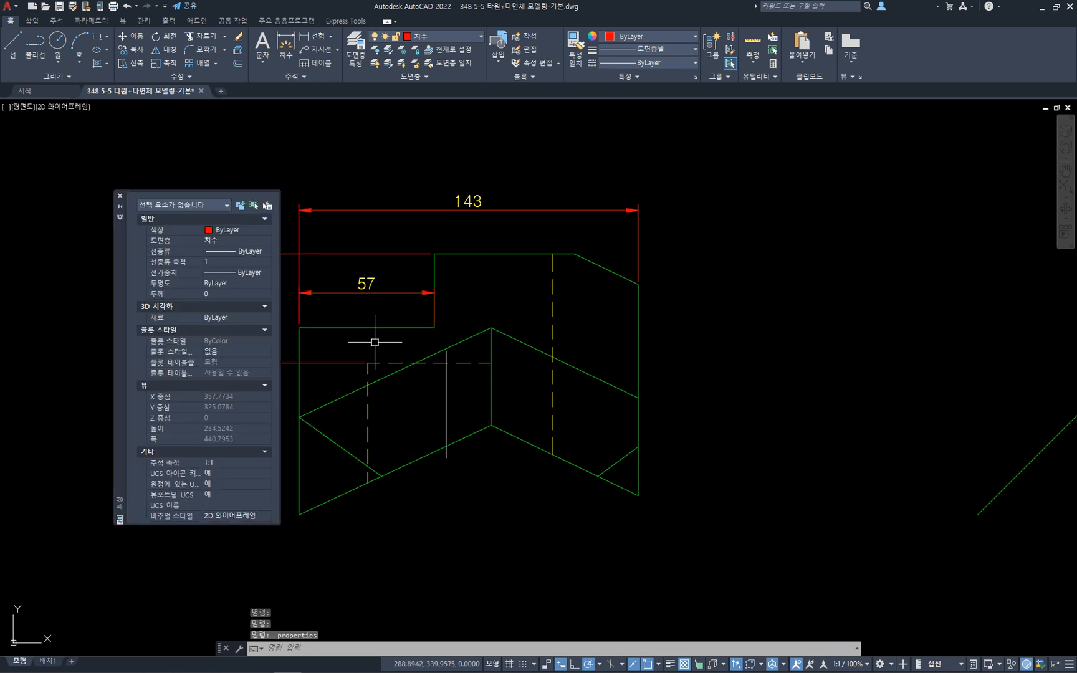
left_click(397, 289)
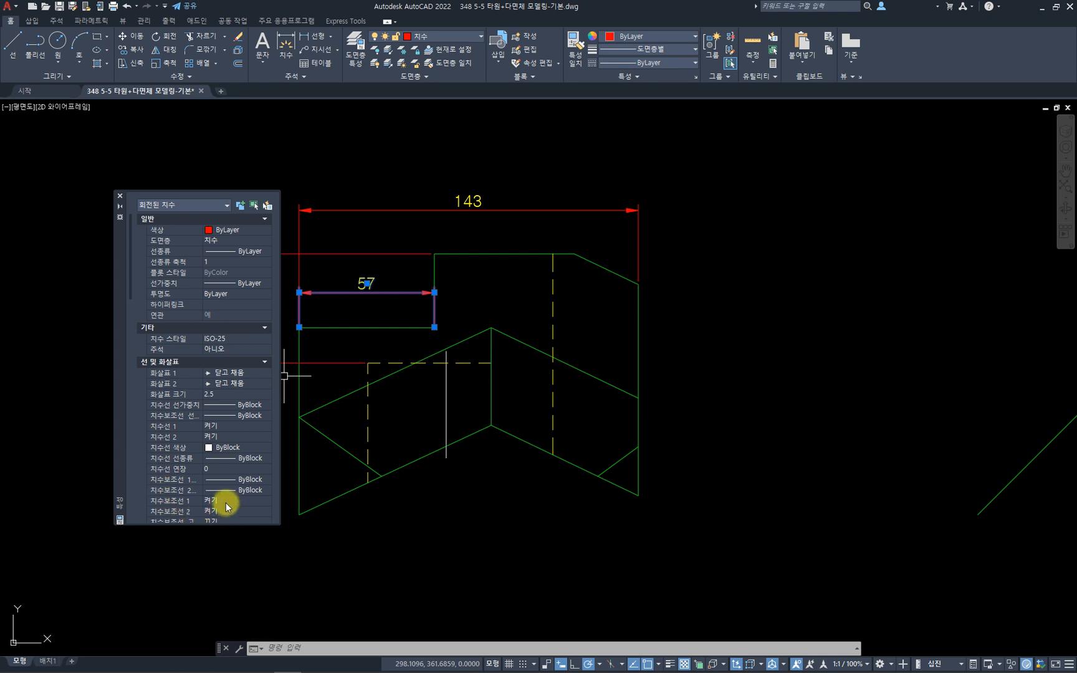
left_click(245, 508)
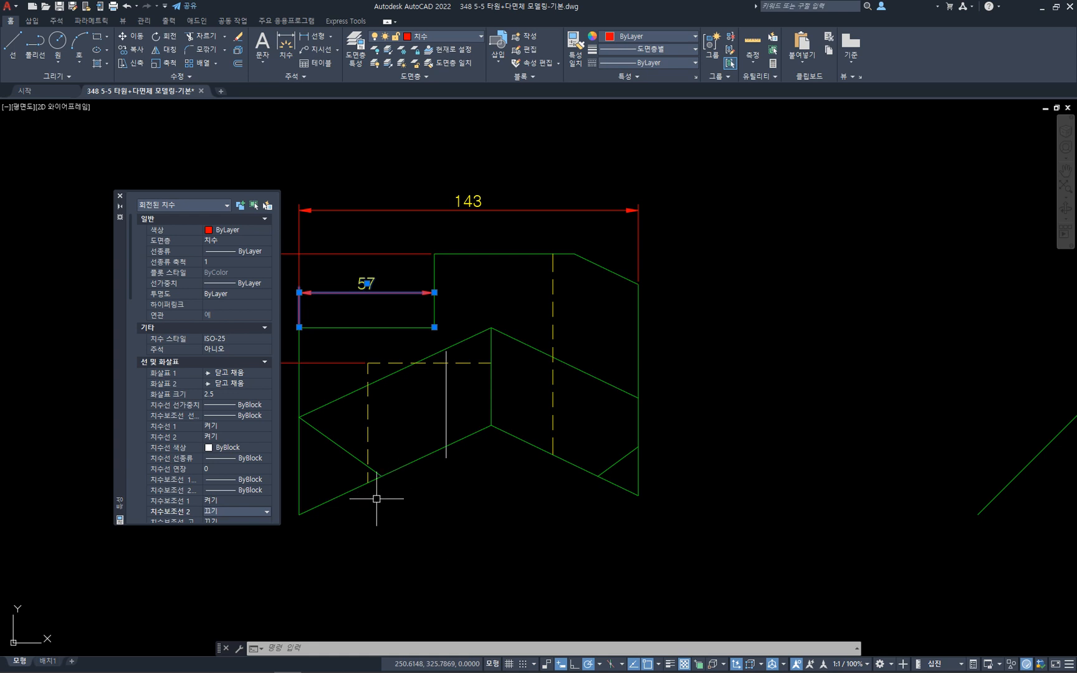
key("Escape")
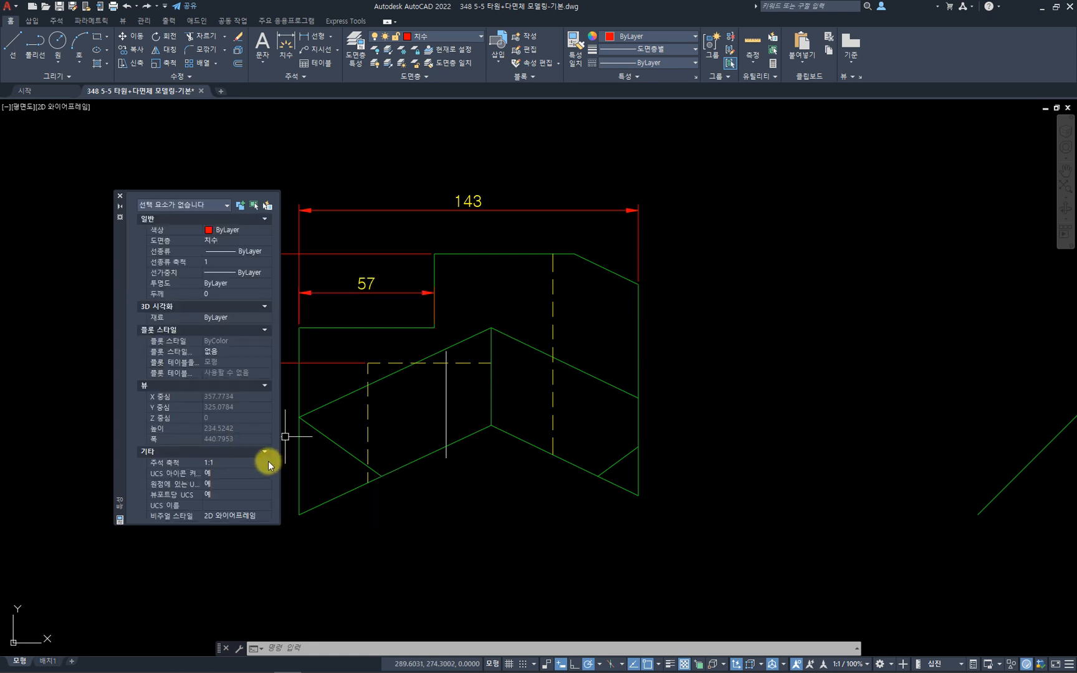
- Turn off the second extension line of the notch width dimension and close the object properties
left_click(347, 290)
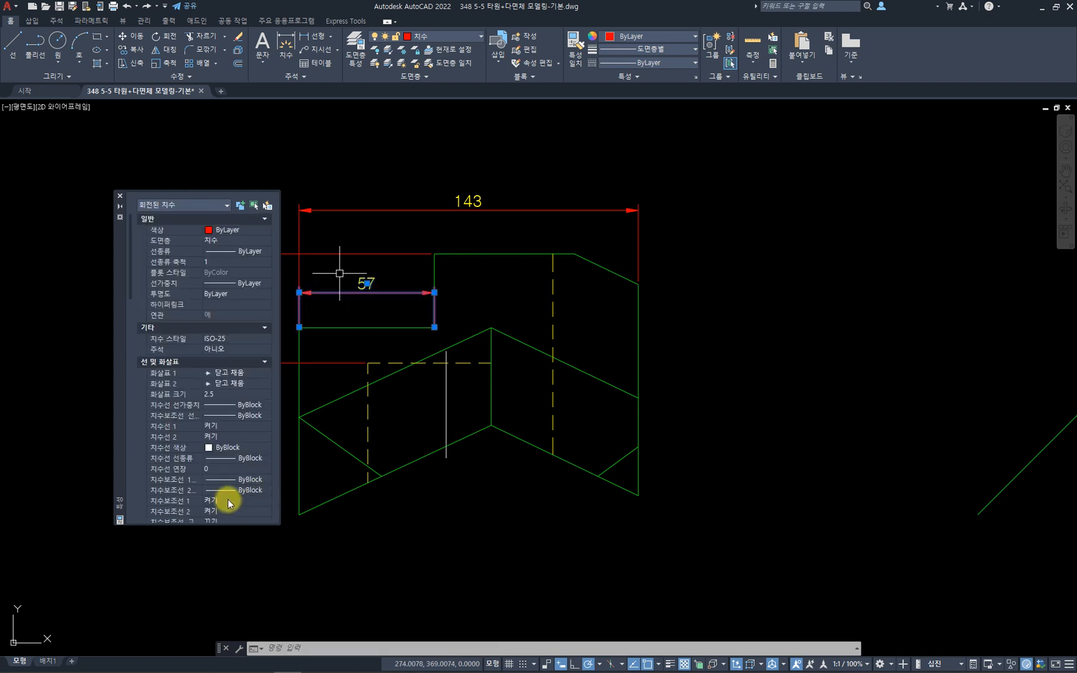
left_click(256, 508)
left_click(236, 519)
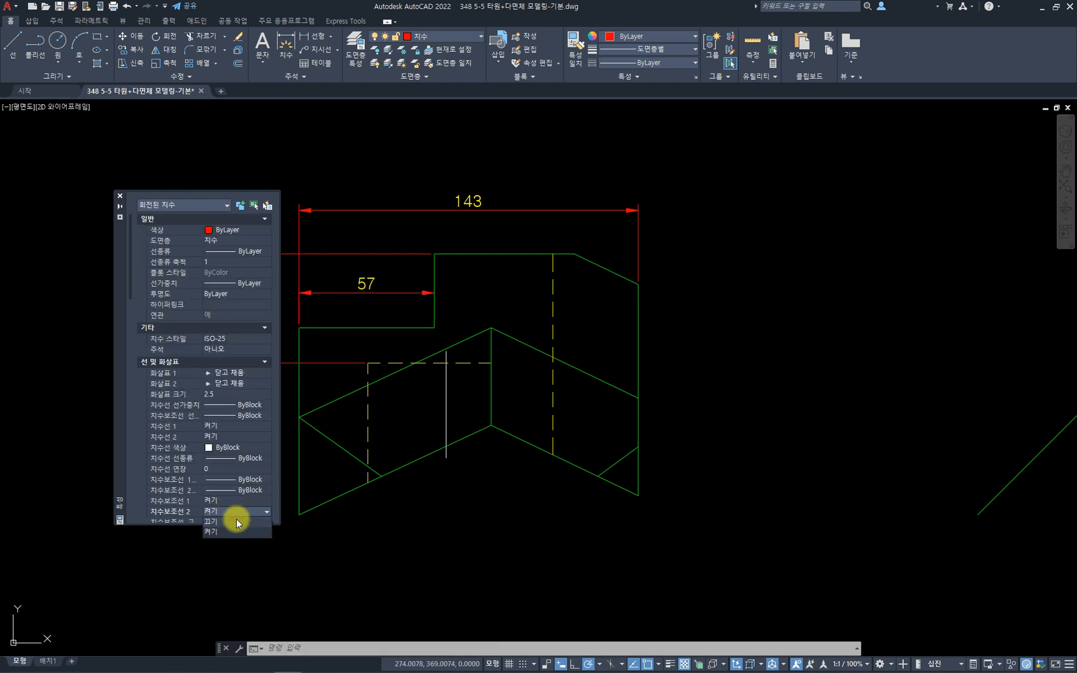
left_click(120, 196)
key("Escape")
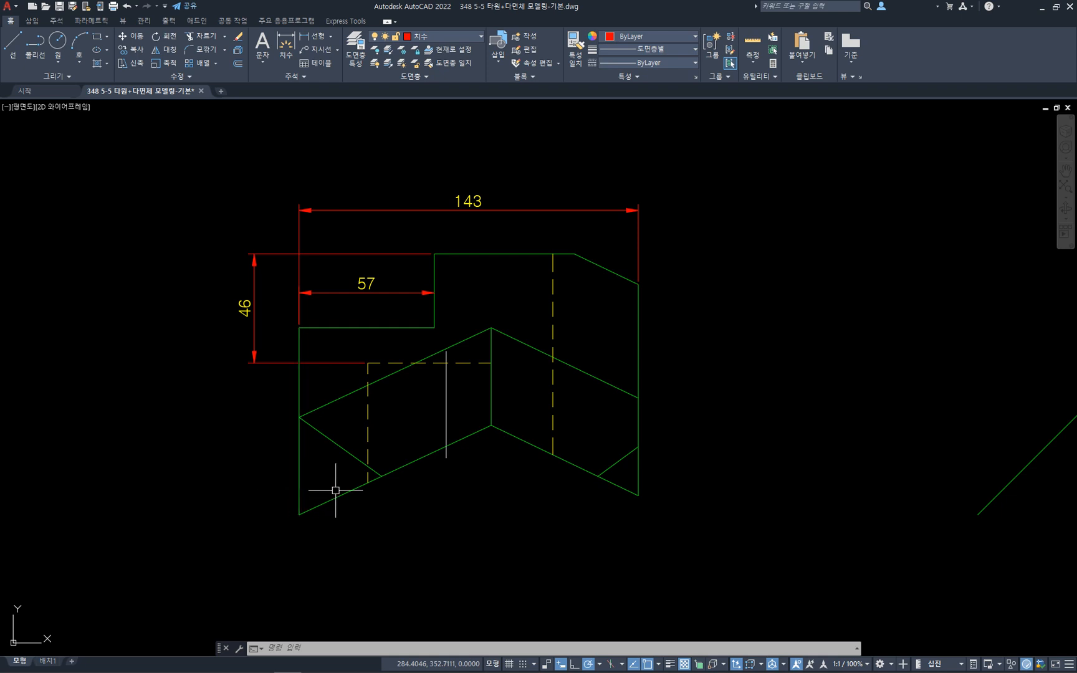
- Add an angular dimension between the top view's left edge and lower-left slanted edge, placed inside the corner
type("n")
key("Return")
left_click(300, 462)
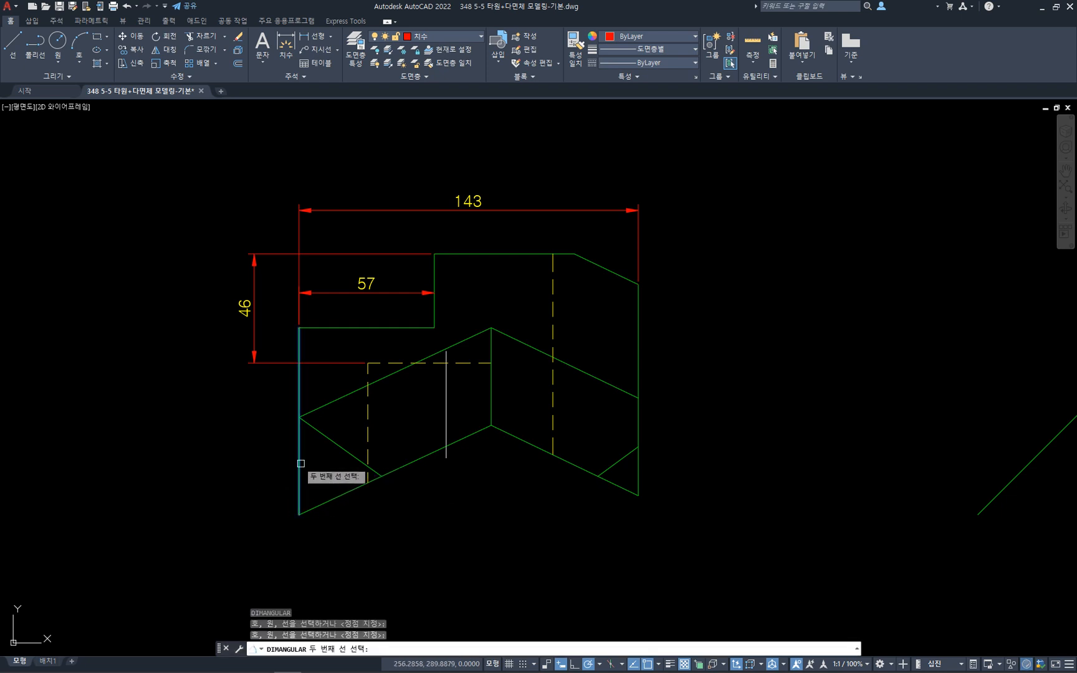
left_click(340, 492)
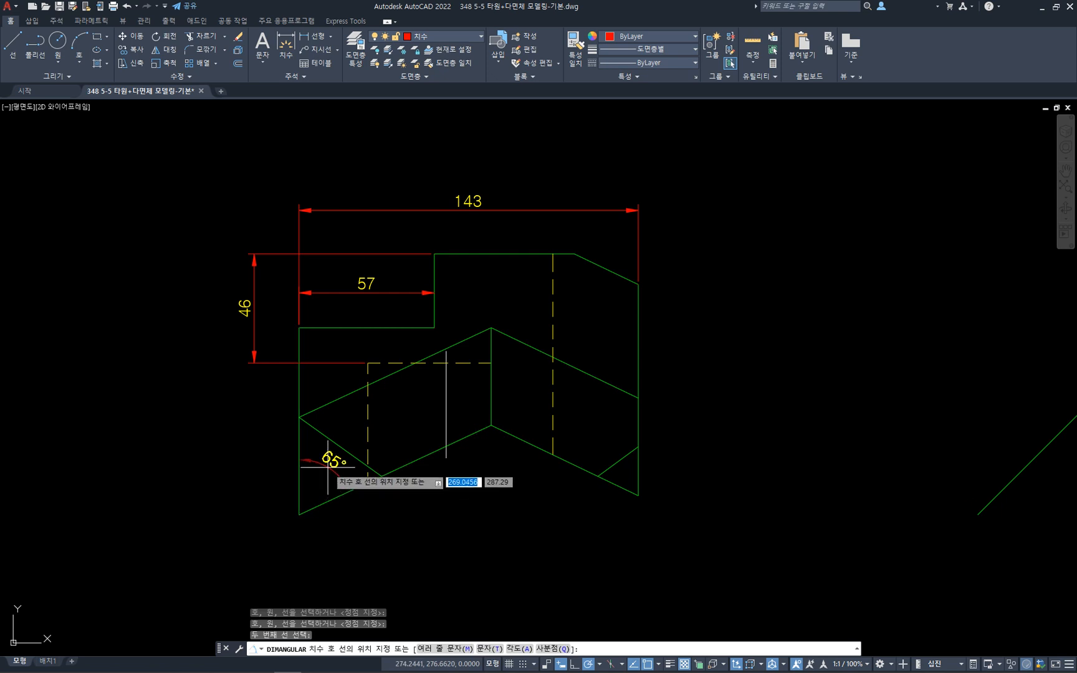
left_click(326, 467)
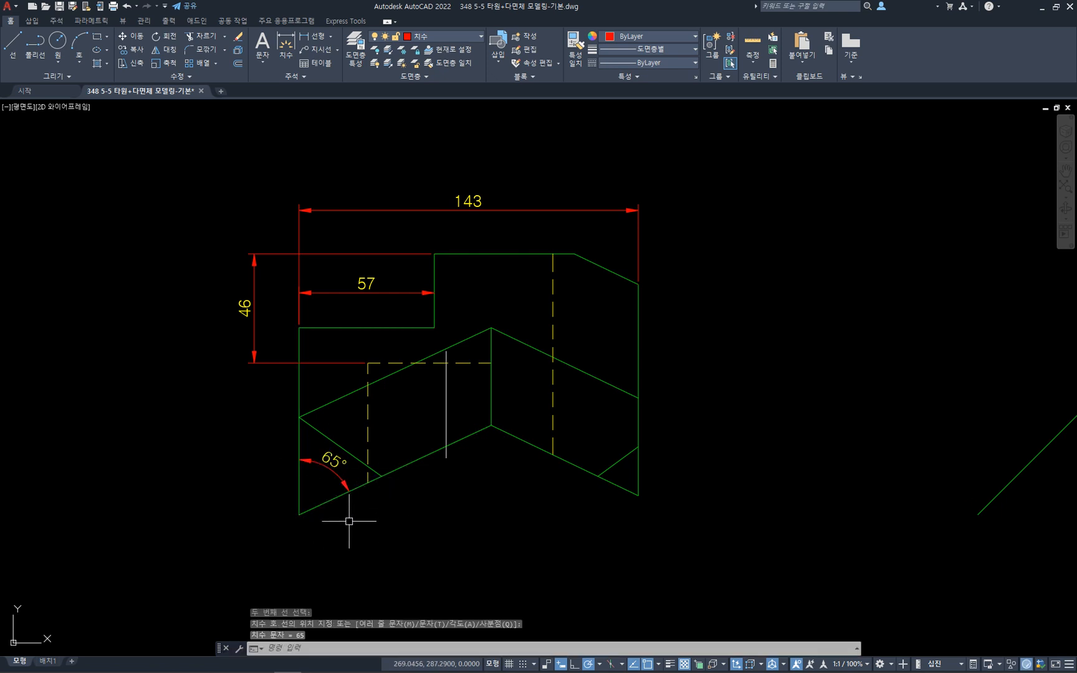
key("Escape")
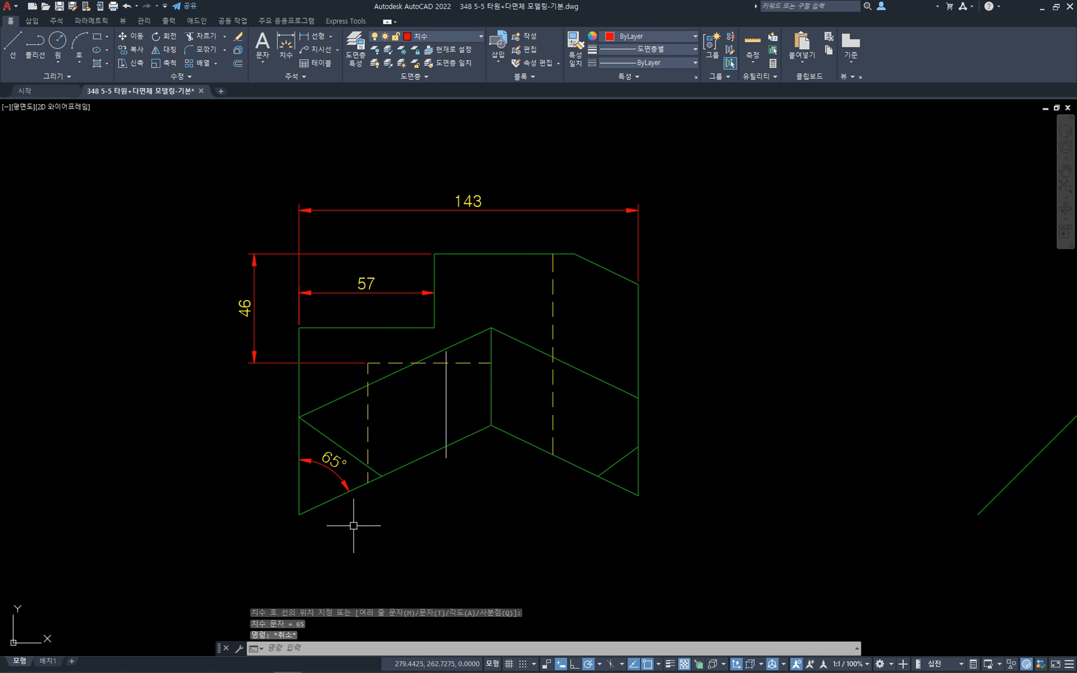
- Delete the diagonal construction line between the top and side views
scroll(498, 447, "down", 5)
scroll(502, 440, "up", 1)
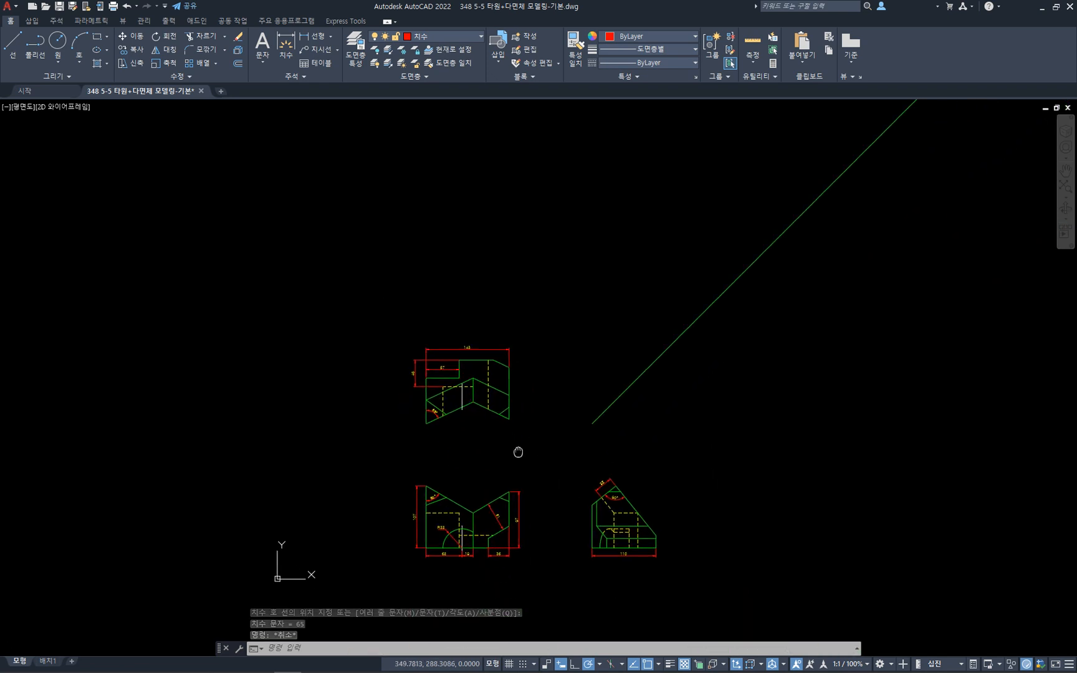
middle_click_drag(506, 445, 508, 391)
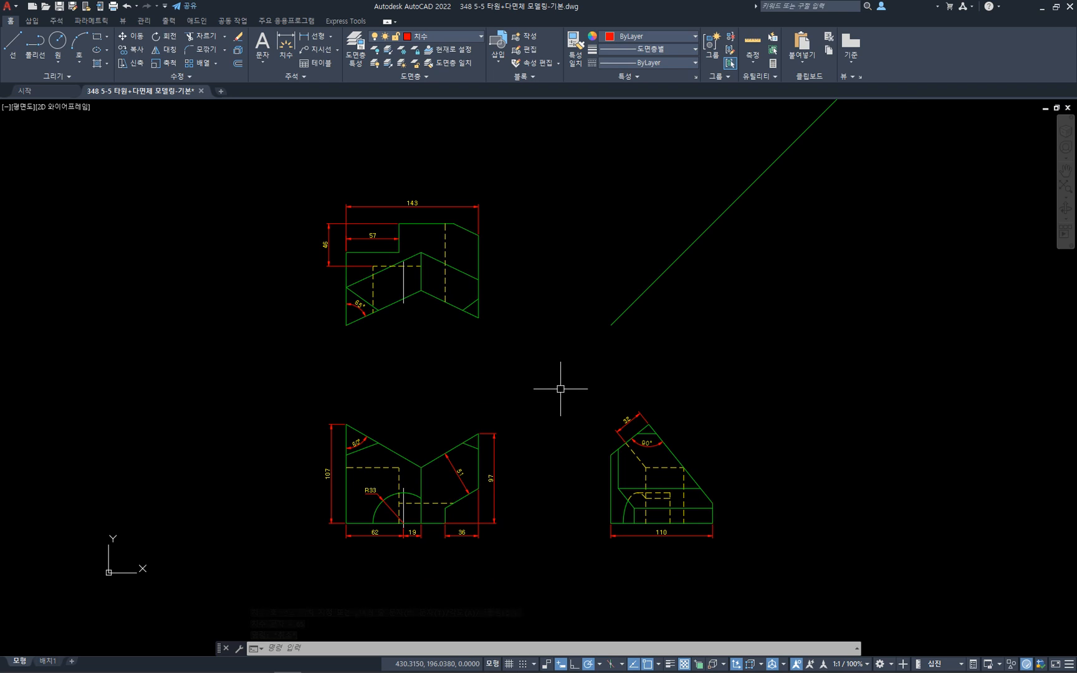
left_click(677, 314)
left_click(624, 267)
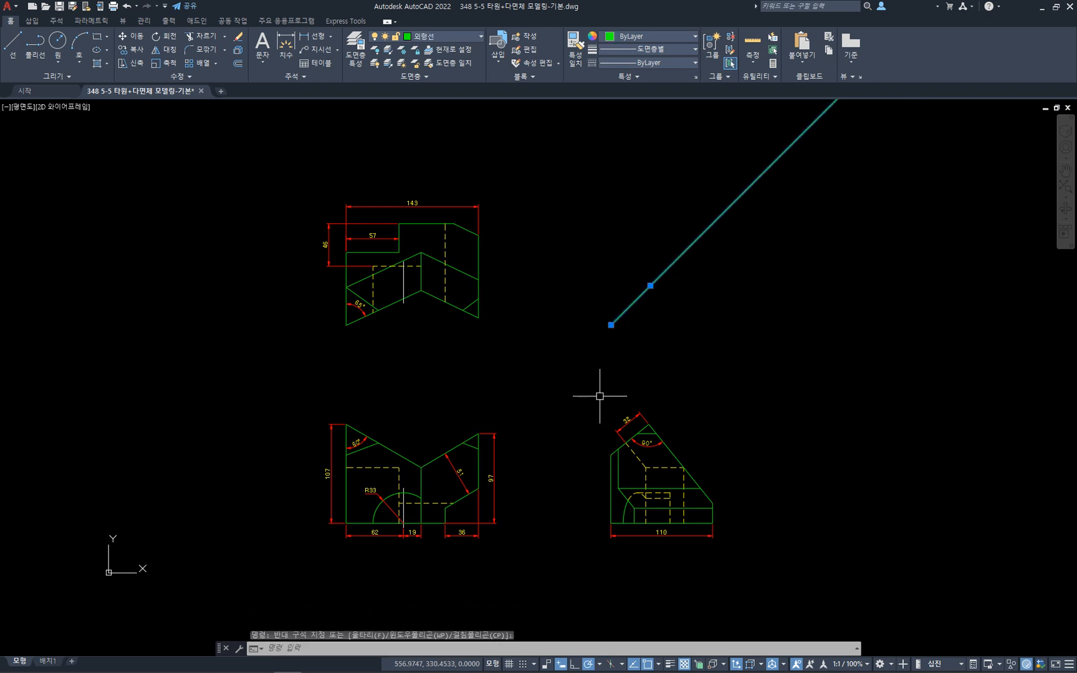
key("Delete")
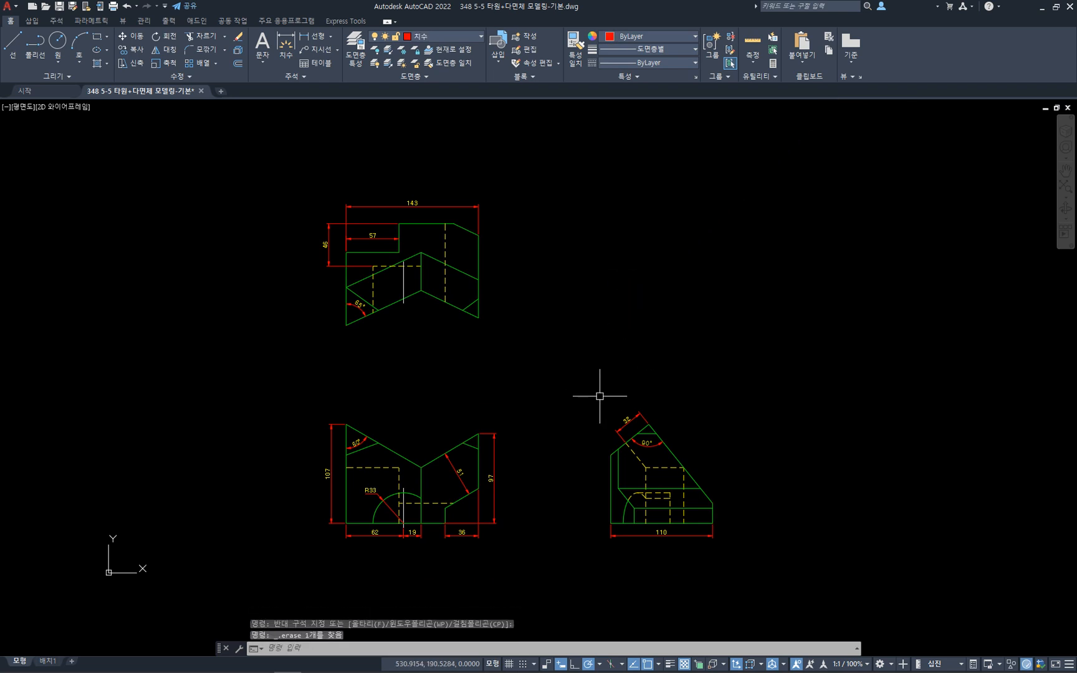
key("Escape")
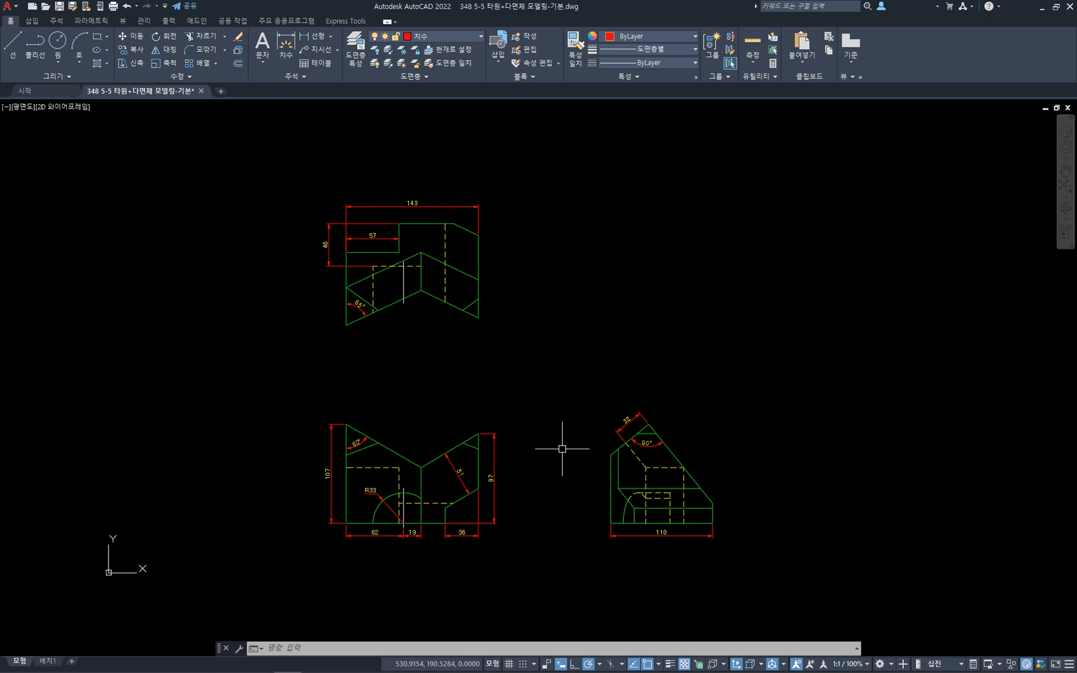
- Switch to the 배치1 layout and set its paper space limits from 0,0 to 297,210
left_click(49, 661)
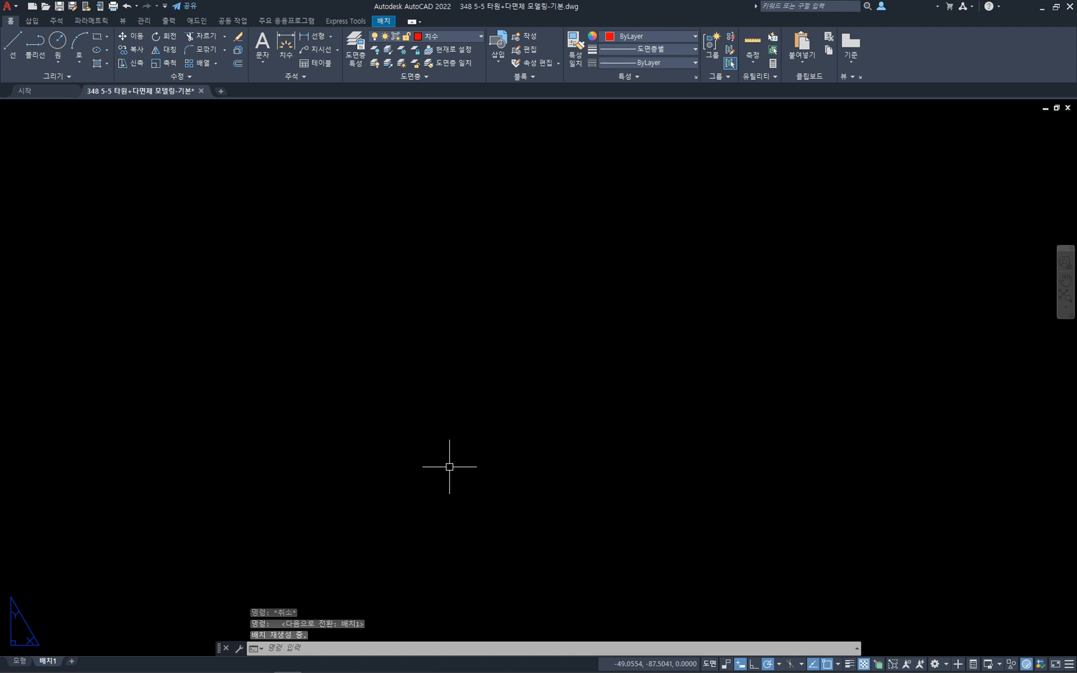
type("limits")
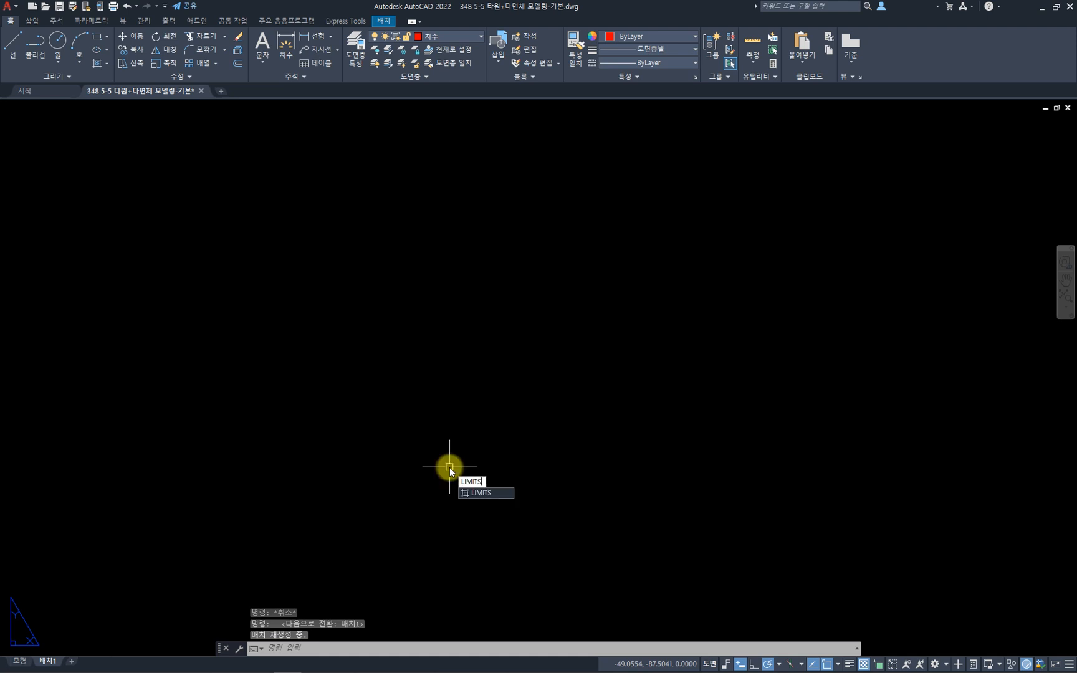
key("Return")
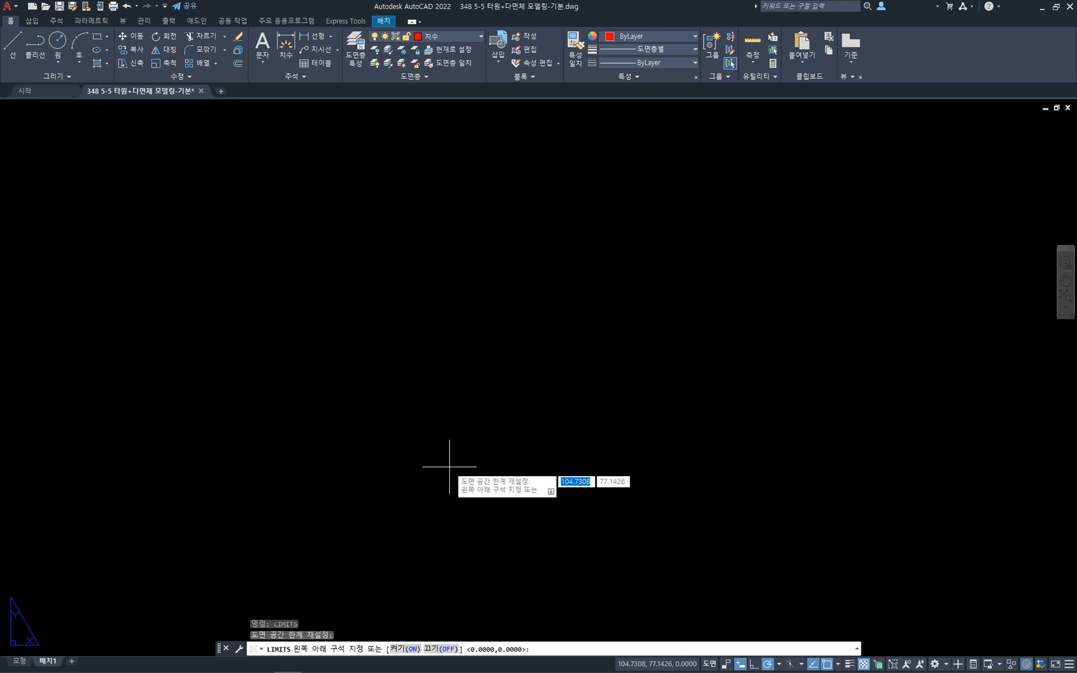
key("Return")
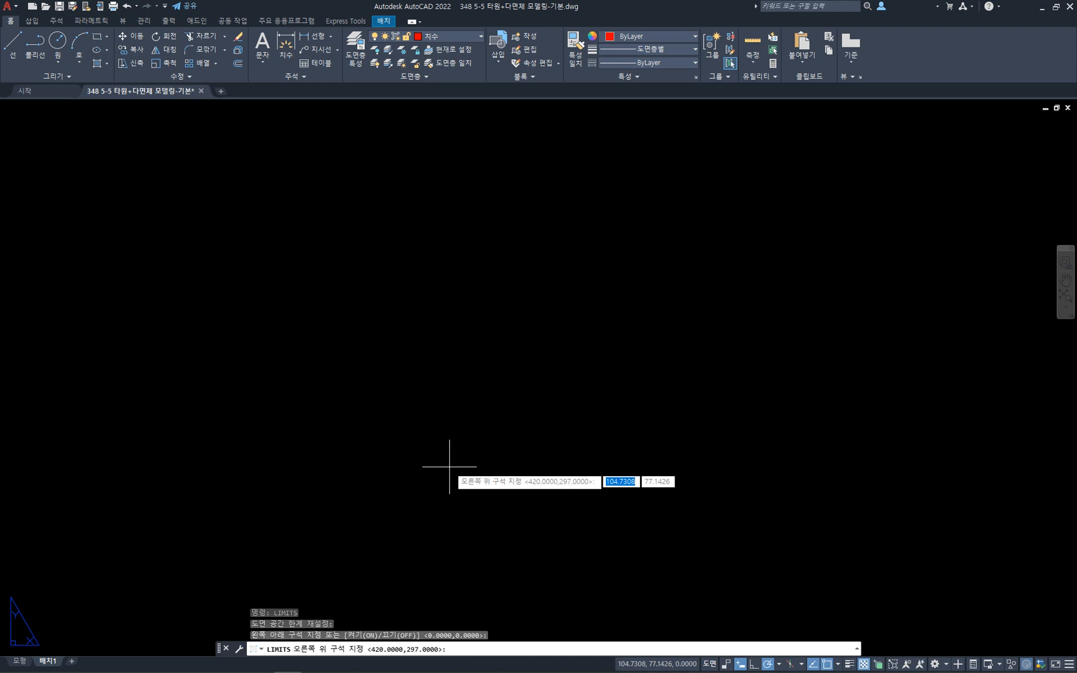
type("297")
key("Tab")
type("210")
key("Return")
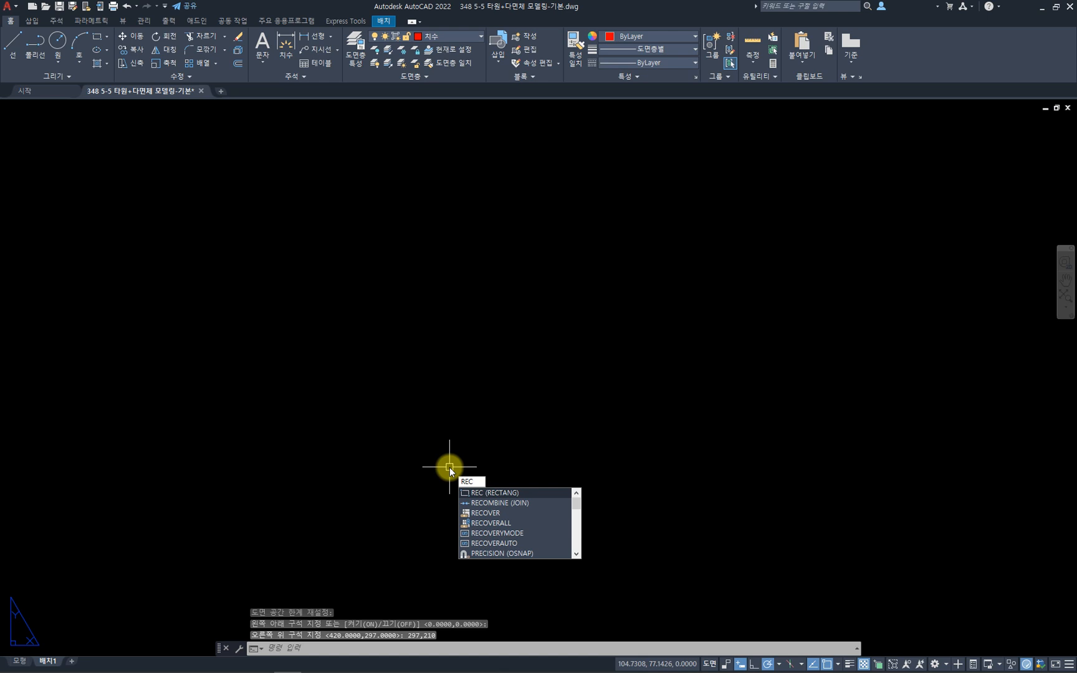
- Draw a 297 by 210 rectangle from the origin 0,0 as the sheet border in the layout
key("Return")
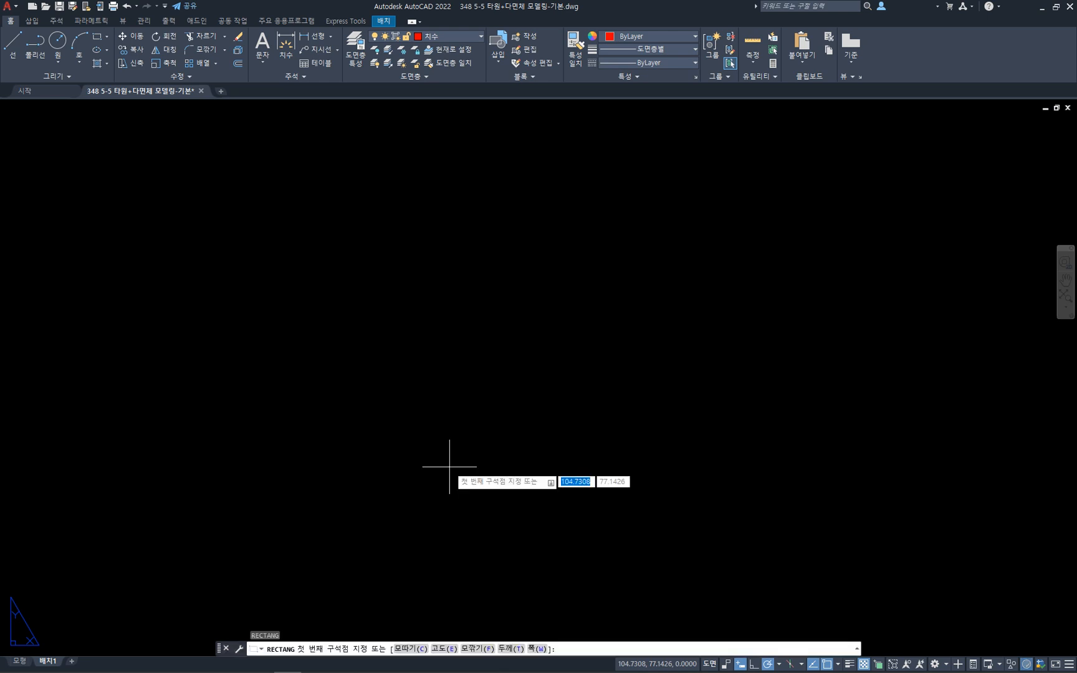
type("0")
key("Tab")
key("Return")
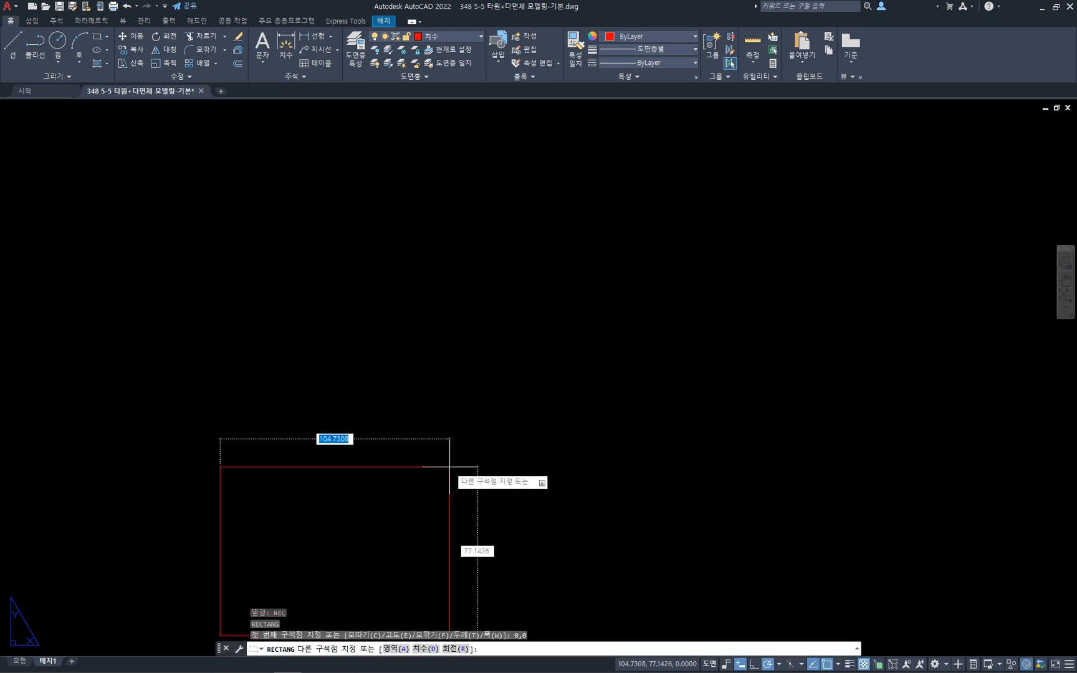
type("297")
key("Tab")
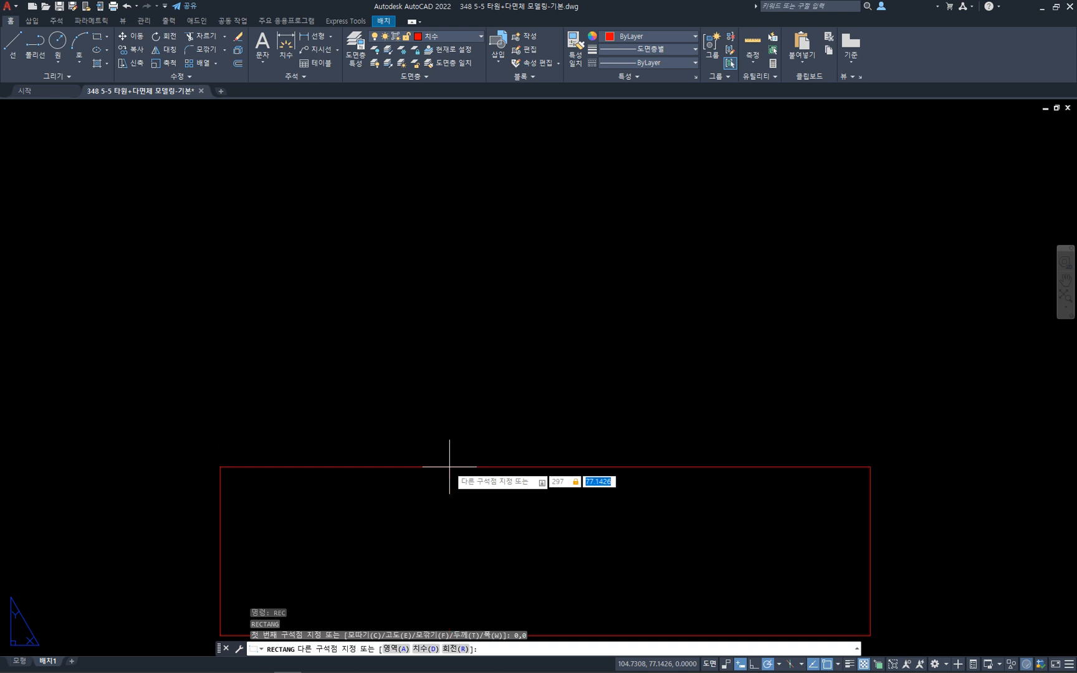
type("210")
key("Return")
key("Escape")
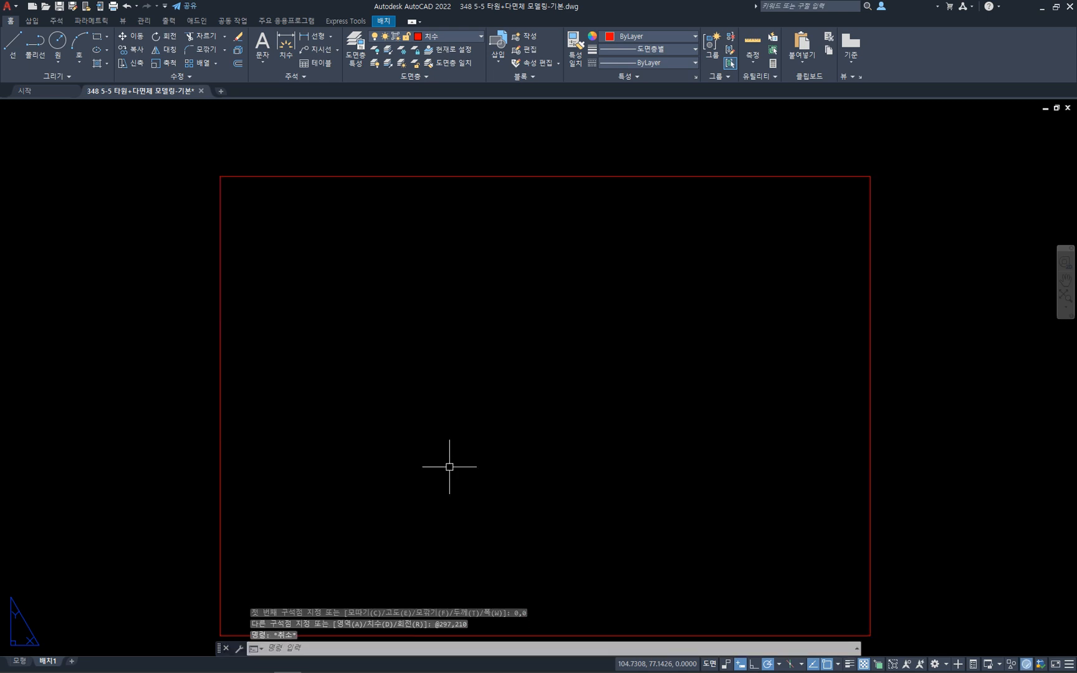
- Offset the 297 by 210 sheet rectangle inward by 10
type("o")
key("Return")
type("10")
key("Return")
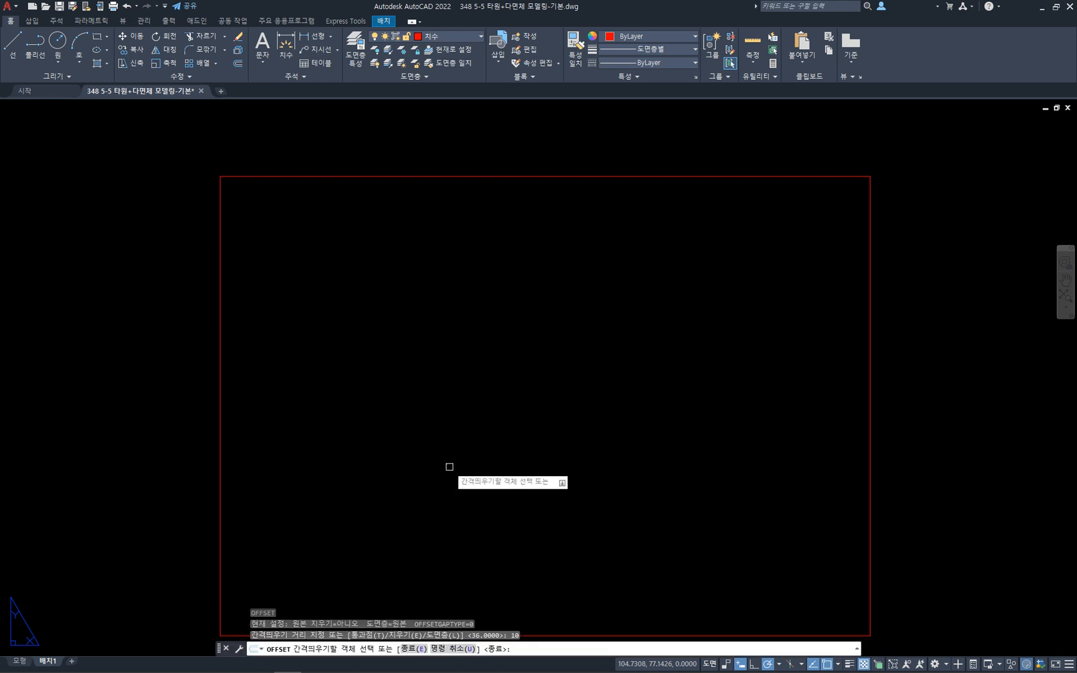
left_click(510, 176)
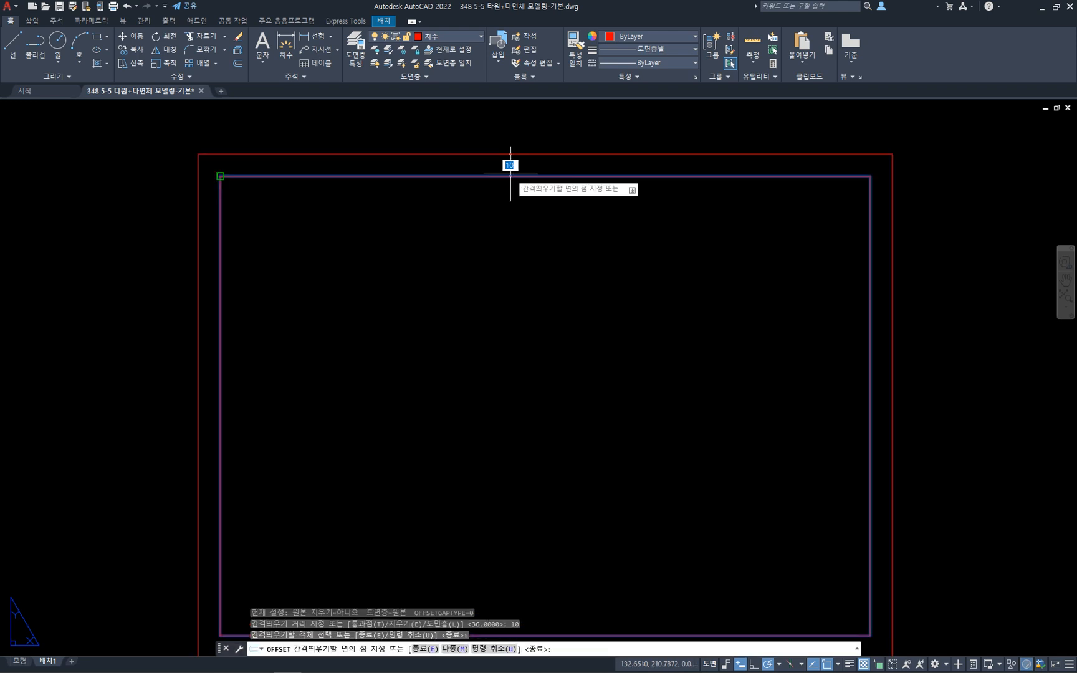
left_click(516, 283)
key("Escape")
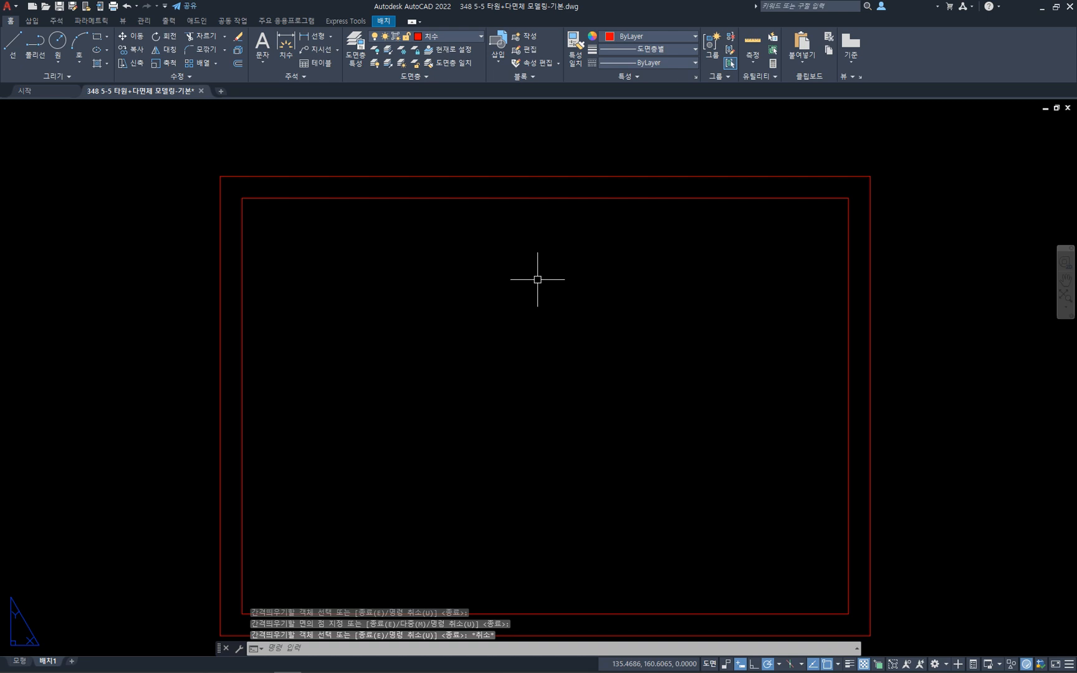
- Delete the outer sheet rectangle, keeping only the inner border
left_click(885, 195)
left_click(853, 152)
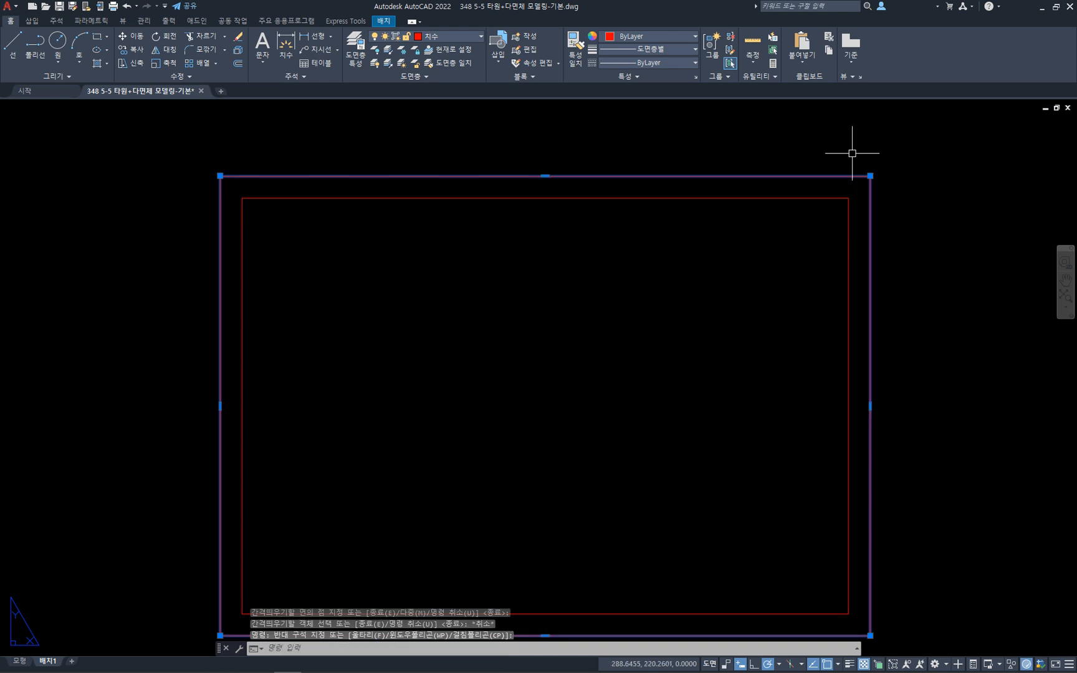
key("Delete")
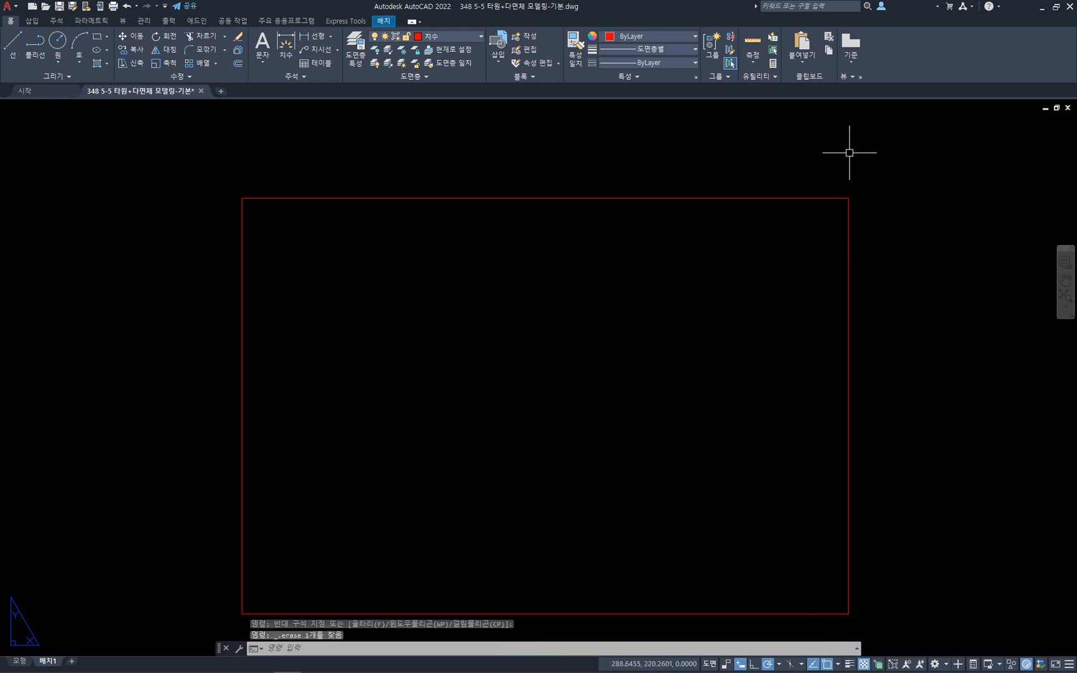
- Move the remaining border rectangle to layer 0
left_click(872, 233)
left_click(783, 221)
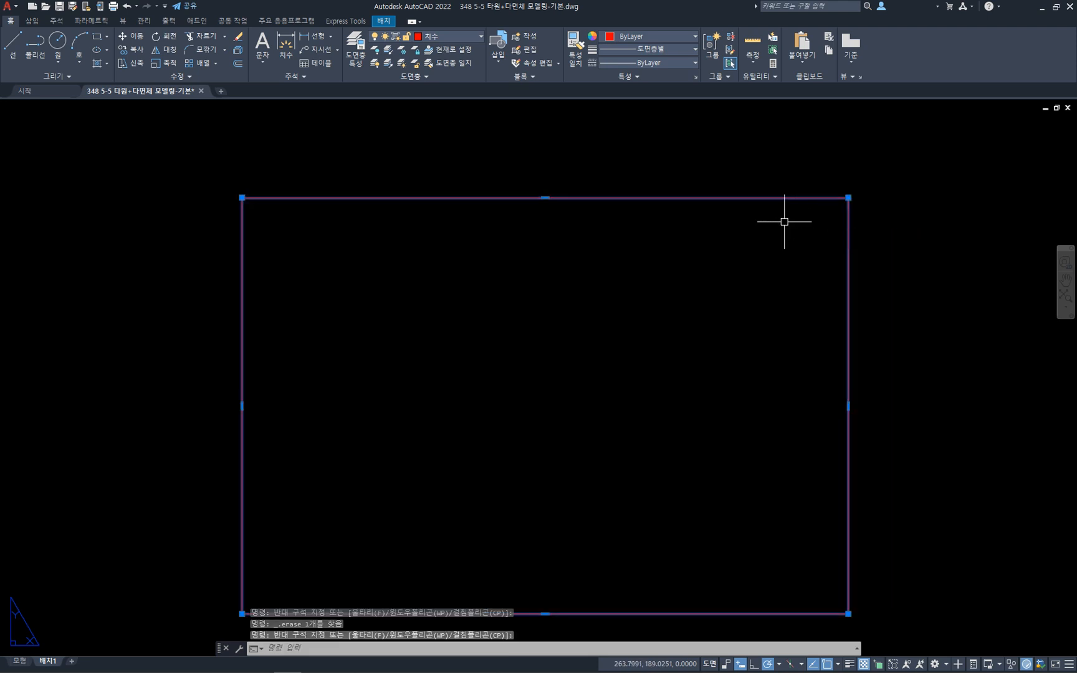
left_click(479, 36)
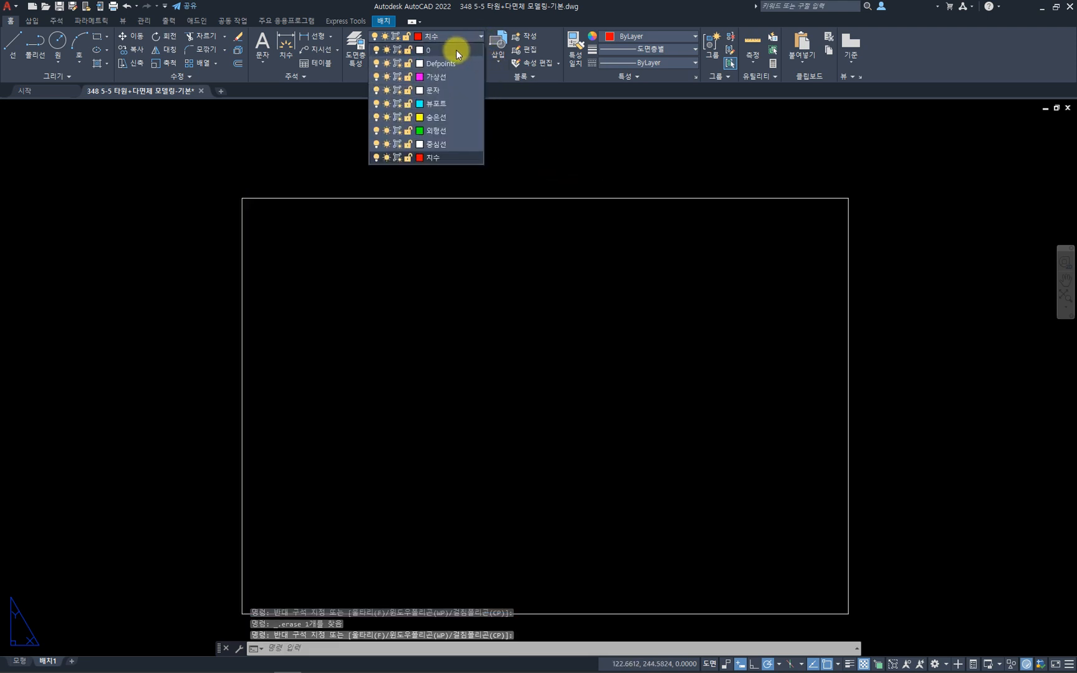
left_click(456, 50)
key("Escape")
key("Escape")
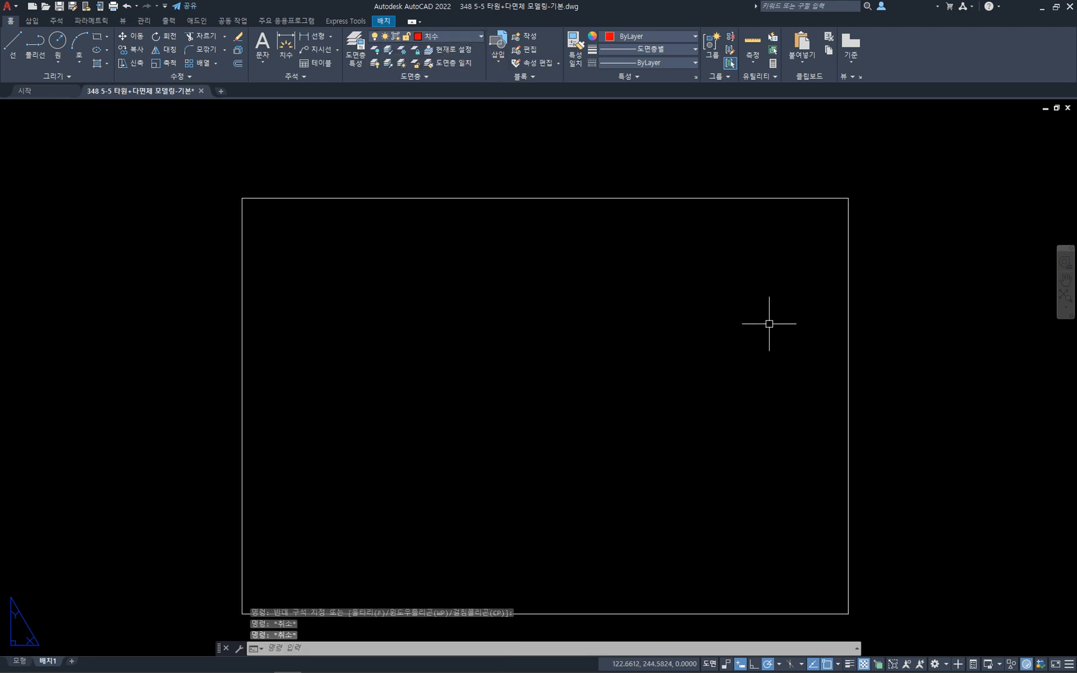
- Explode the border rectangle into separate lines
type("x")
key("Return")
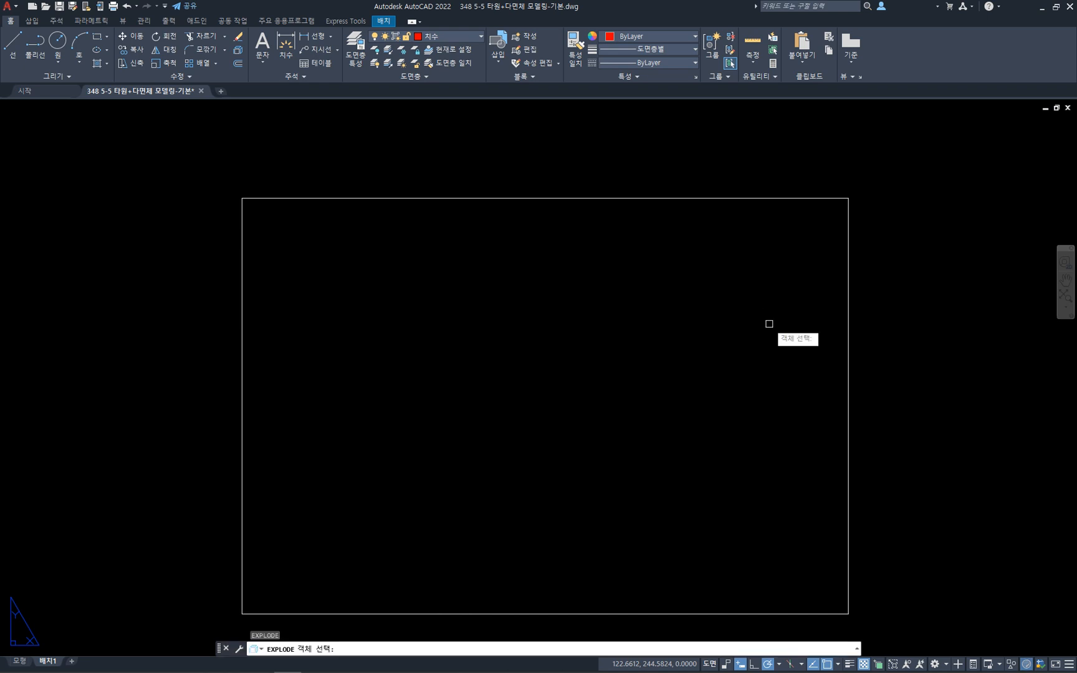
left_click(848, 273)
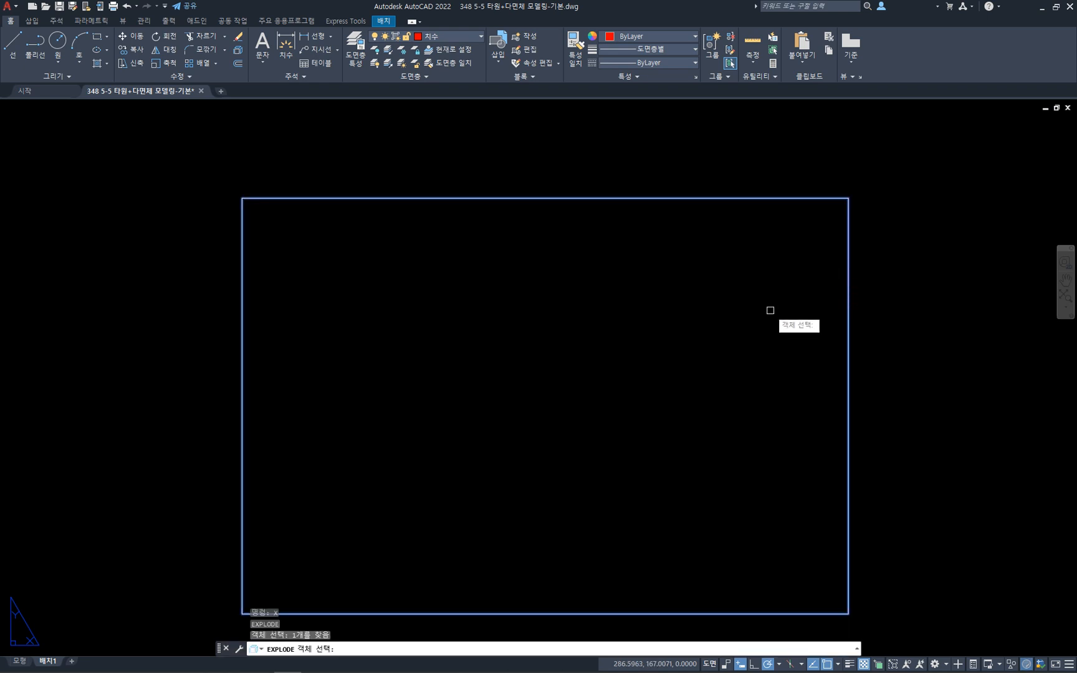
key("Return")
- Offset the border's top line downward three times at 8 spacing using the Multiple option
type("o")
key("Return")
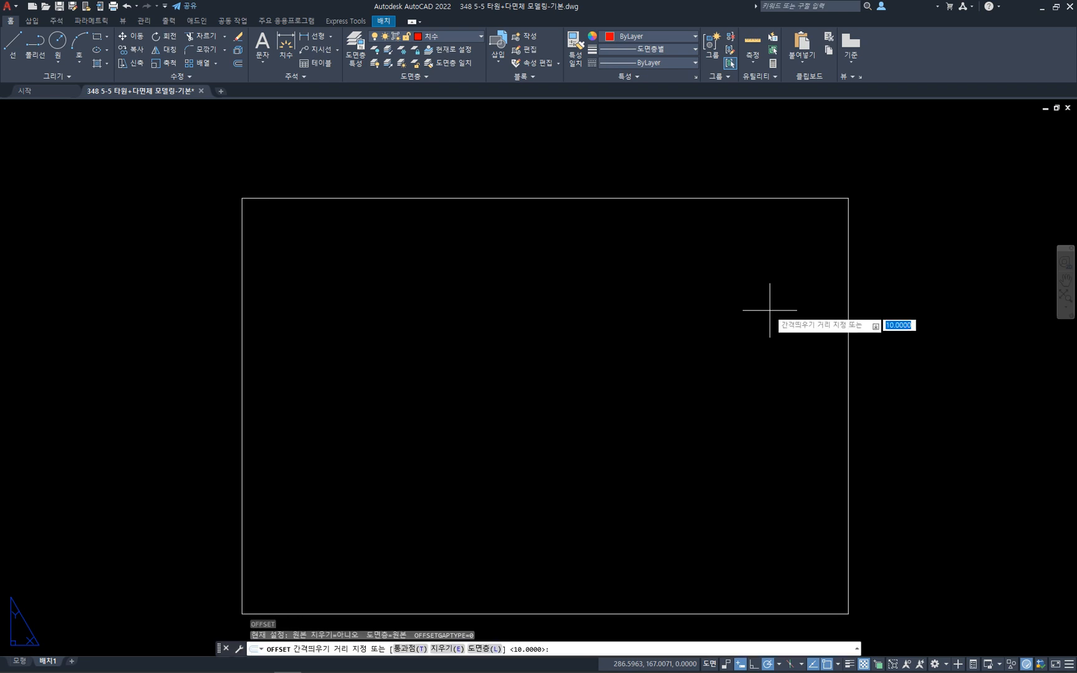
type("8")
key("Return")
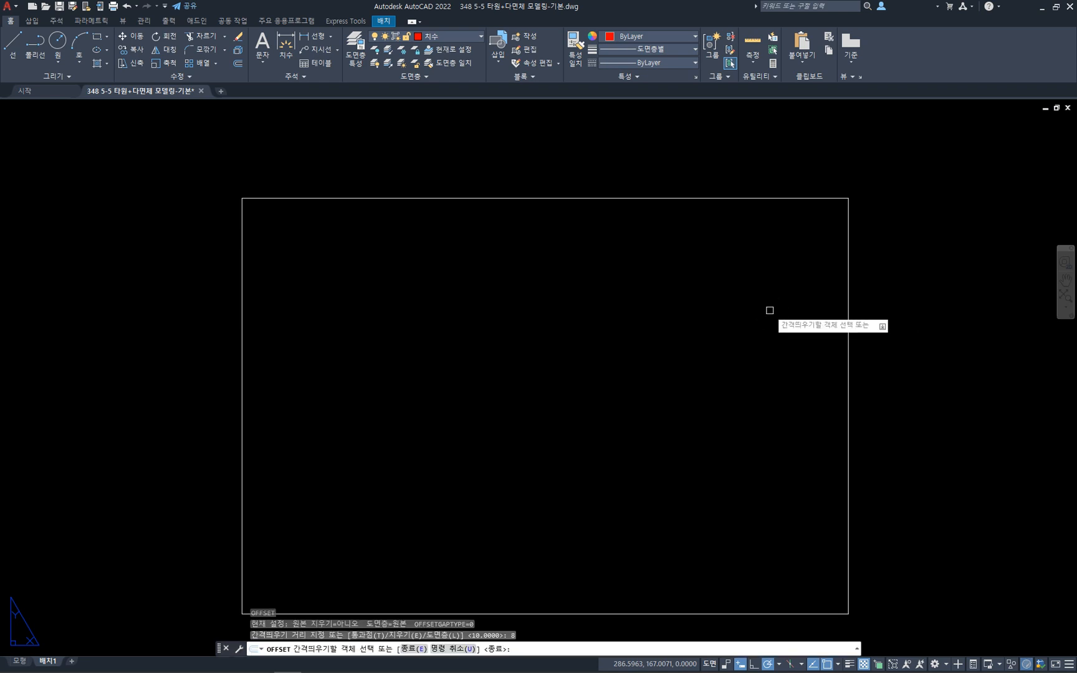
left_click(760, 198)
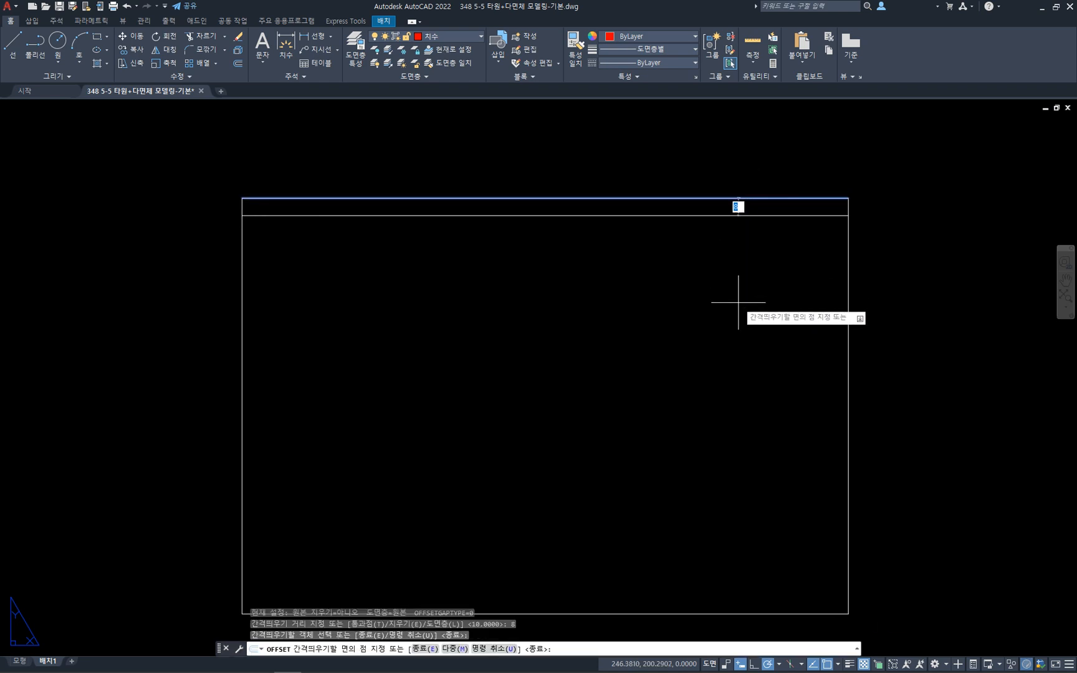
type("m")
key("Return")
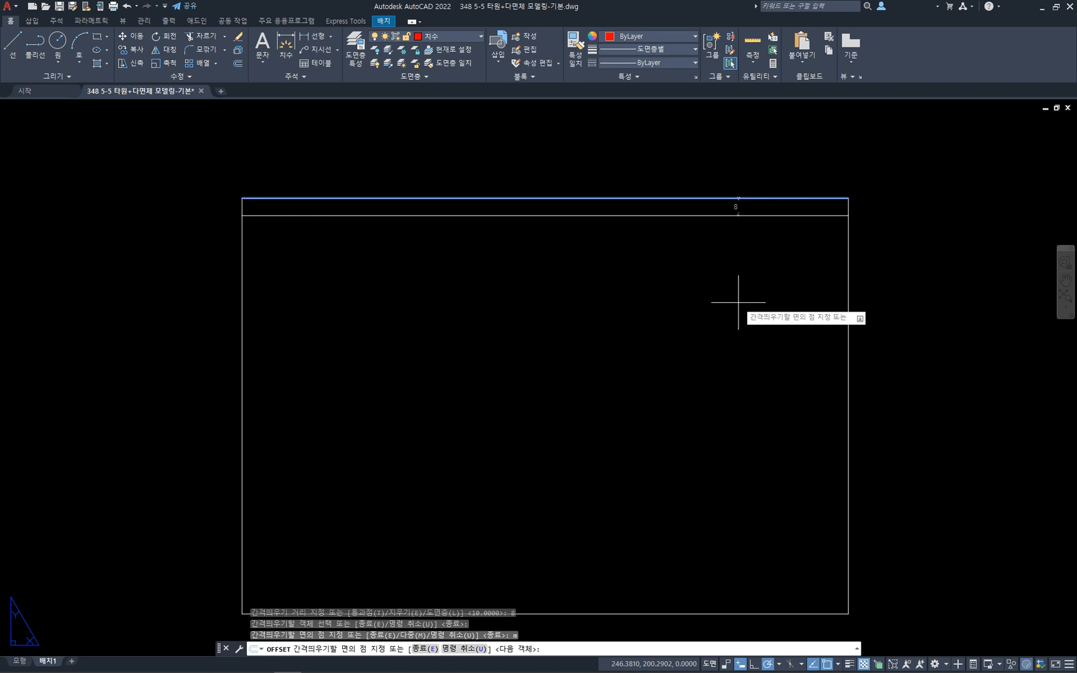
left_click(738, 302)
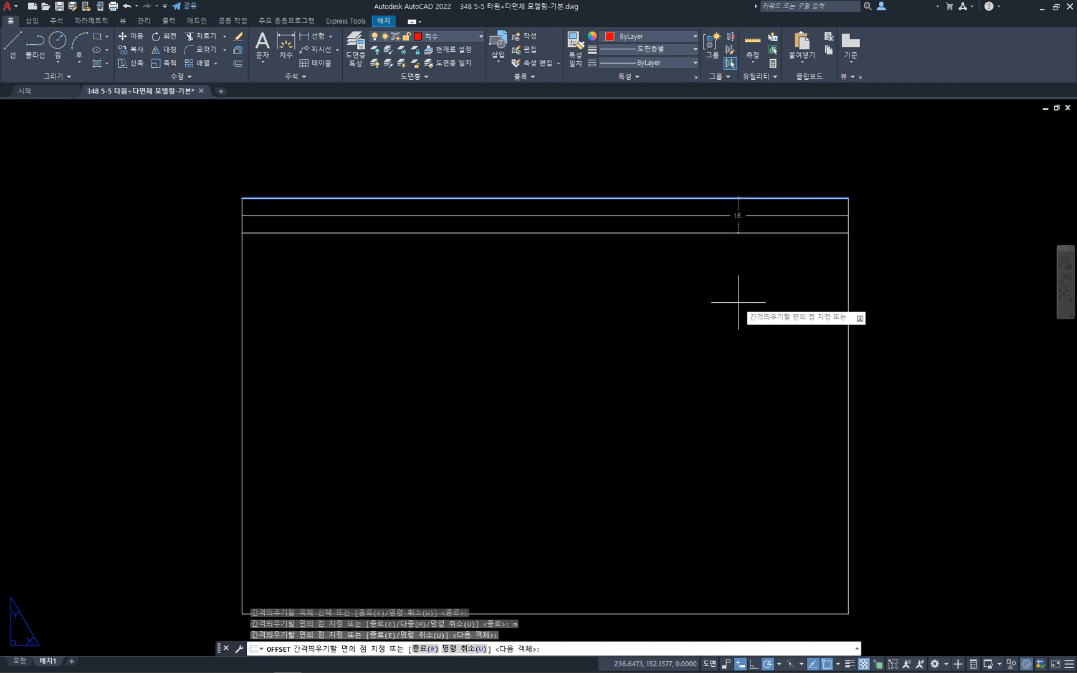
left_click(738, 302)
left_click(738, 302)
key("Escape")
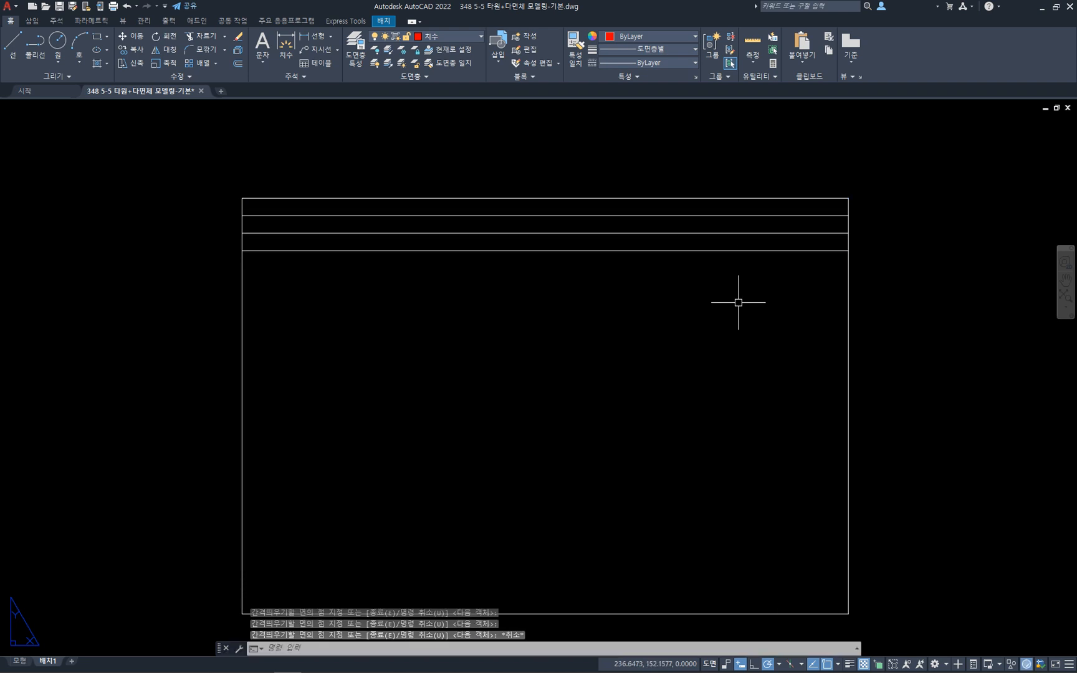
- Offset the border's right edge 30 inward to form a column line
type("o")
key("Return")
type("30")
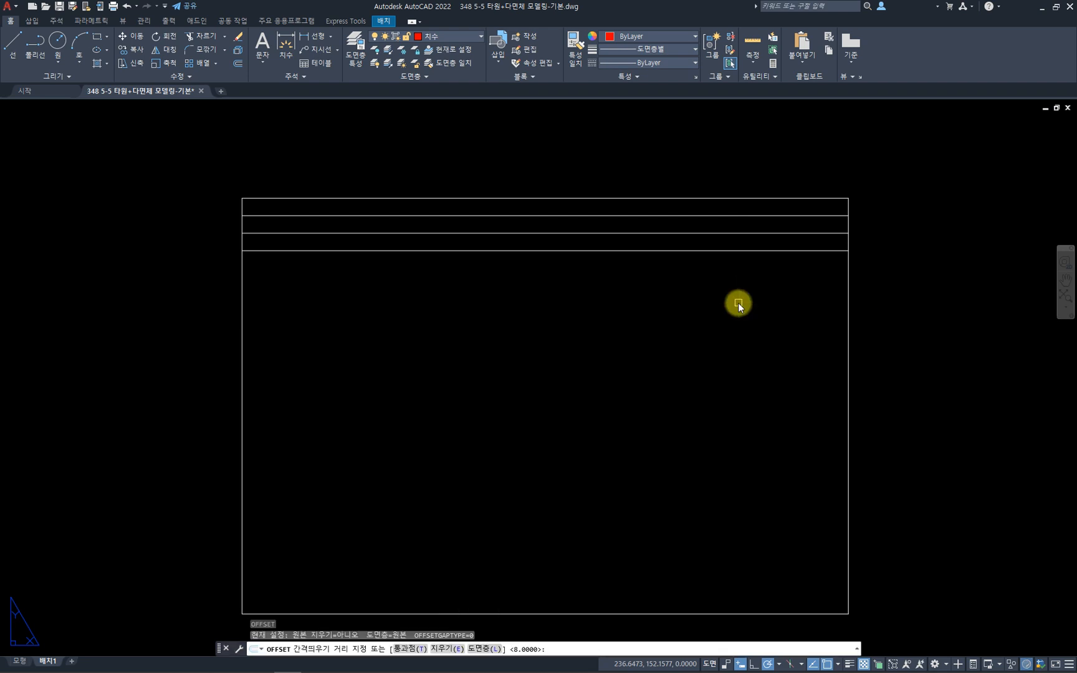
key("Return")
left_click(848, 326)
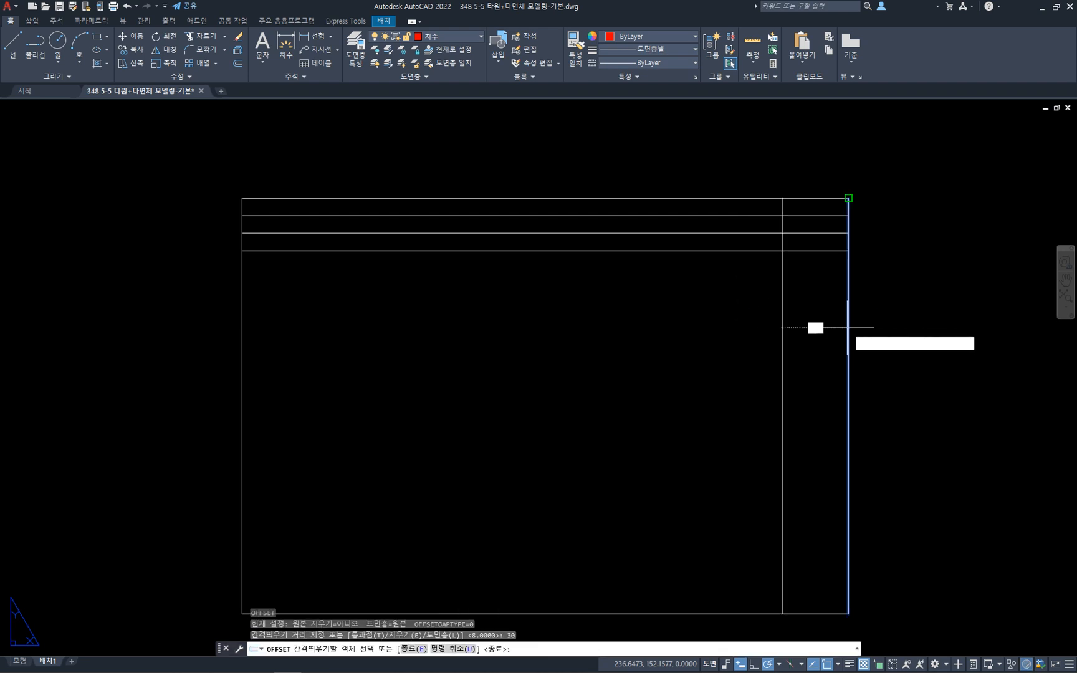
left_click(813, 326)
key("Escape")
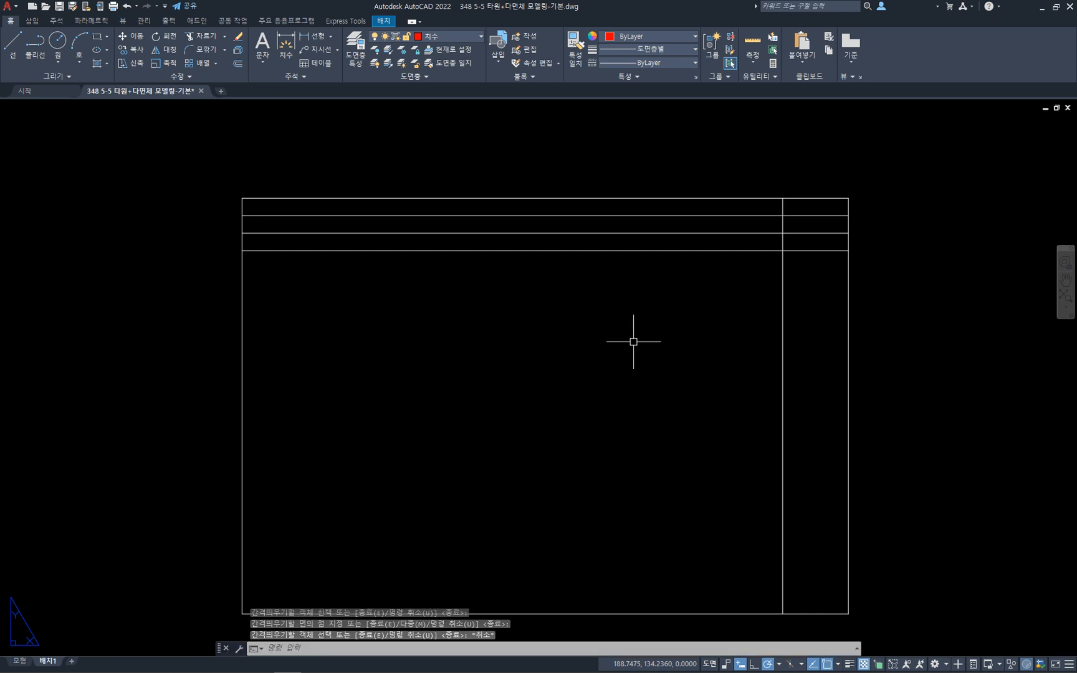
- Offset the new vertical column line another 25 to the left
key("Return")
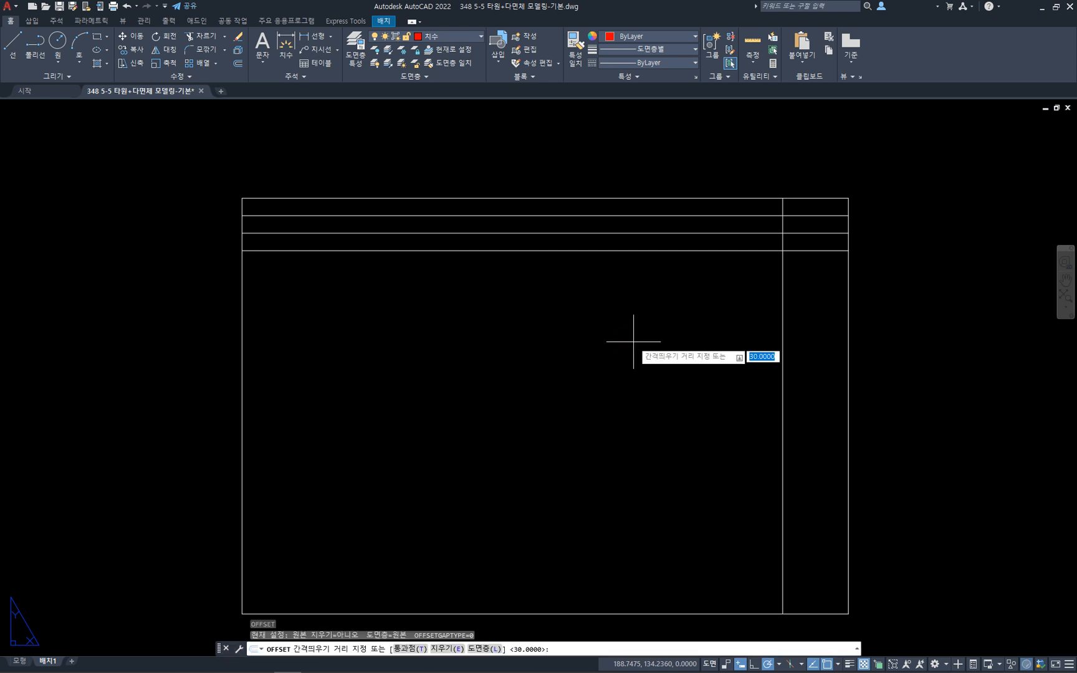
type("25")
key("Return")
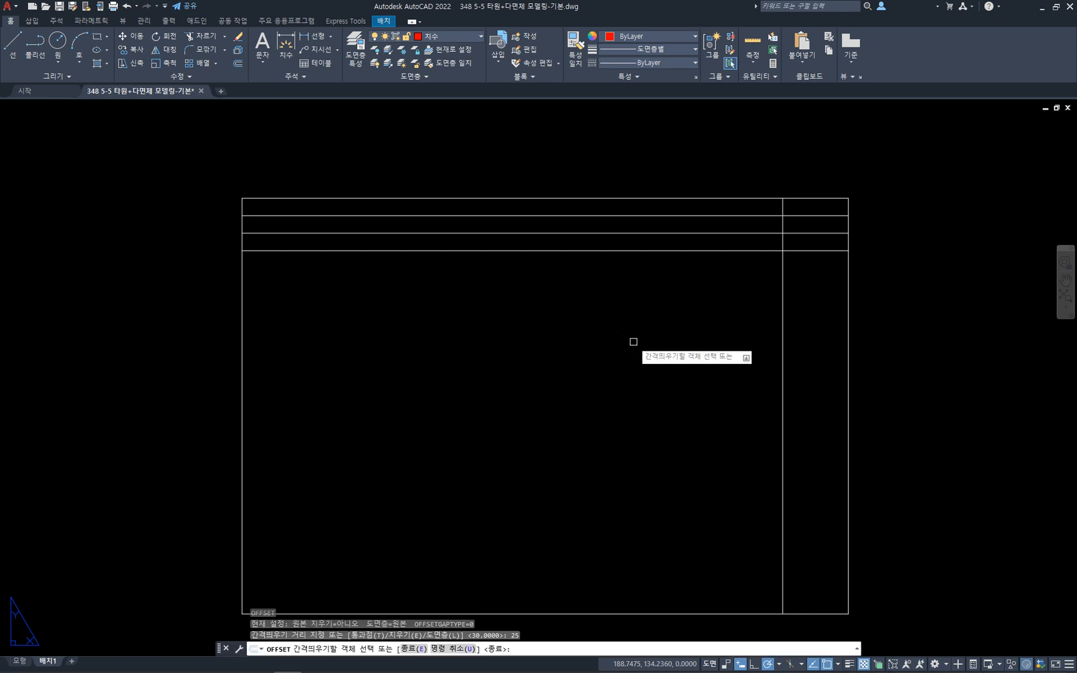
left_click(782, 373)
left_click(655, 372)
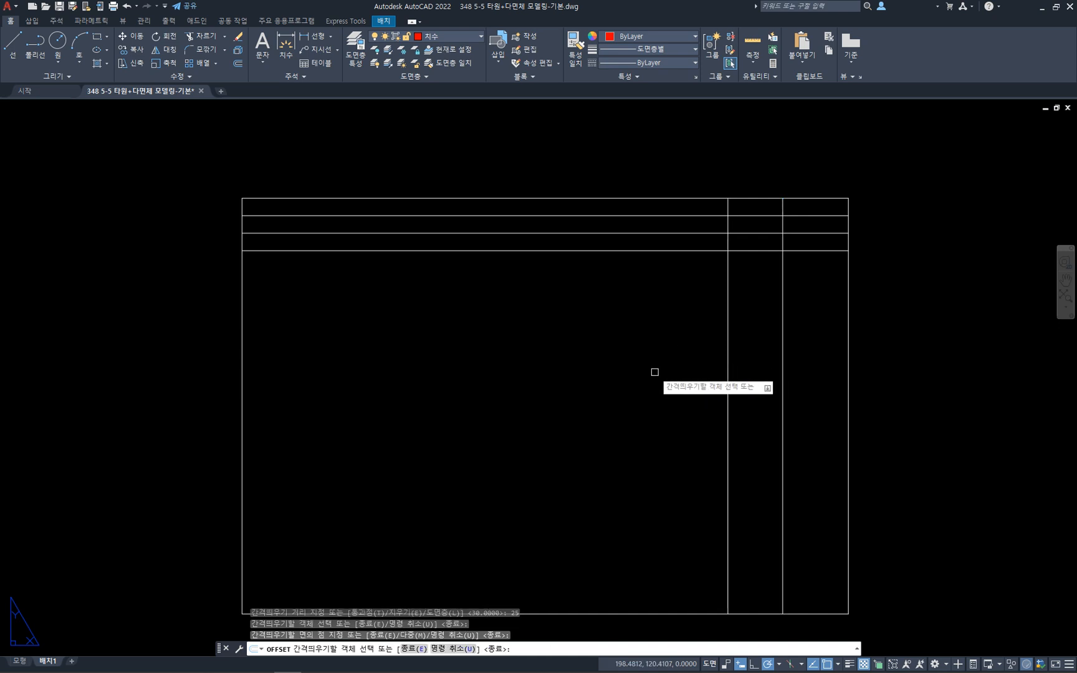
key("Escape")
- Trim the offset lines below the lowest row and left of the leftmost column line, leaving a three-row, two-column table in the border's upper-right corner
left_click(743, 349)
type("tr")
key("Return")
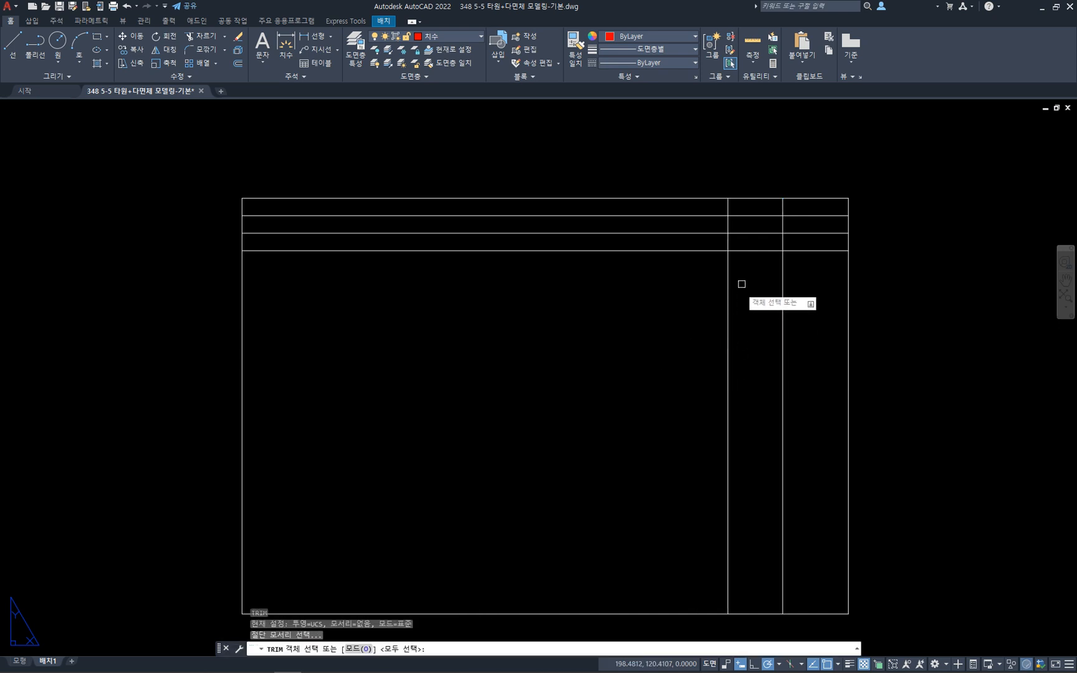
left_click(745, 277)
left_click(712, 249)
key("Return")
left_click(794, 340)
left_click(705, 317)
left_click(703, 285)
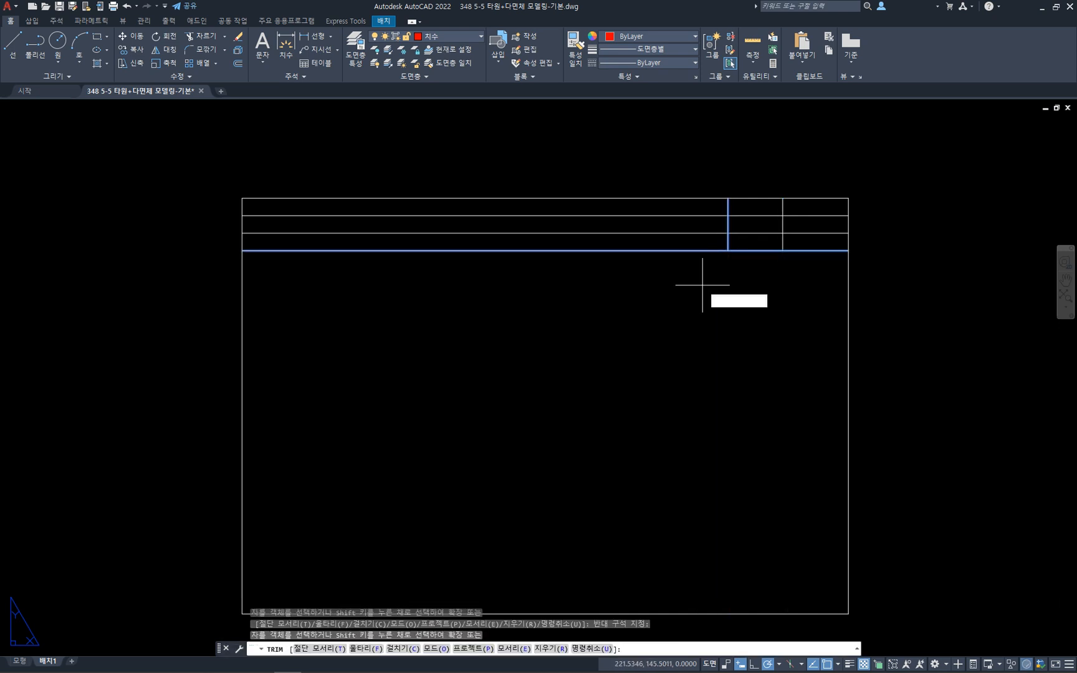
left_click(680, 210)
key("Return")
key("Escape")
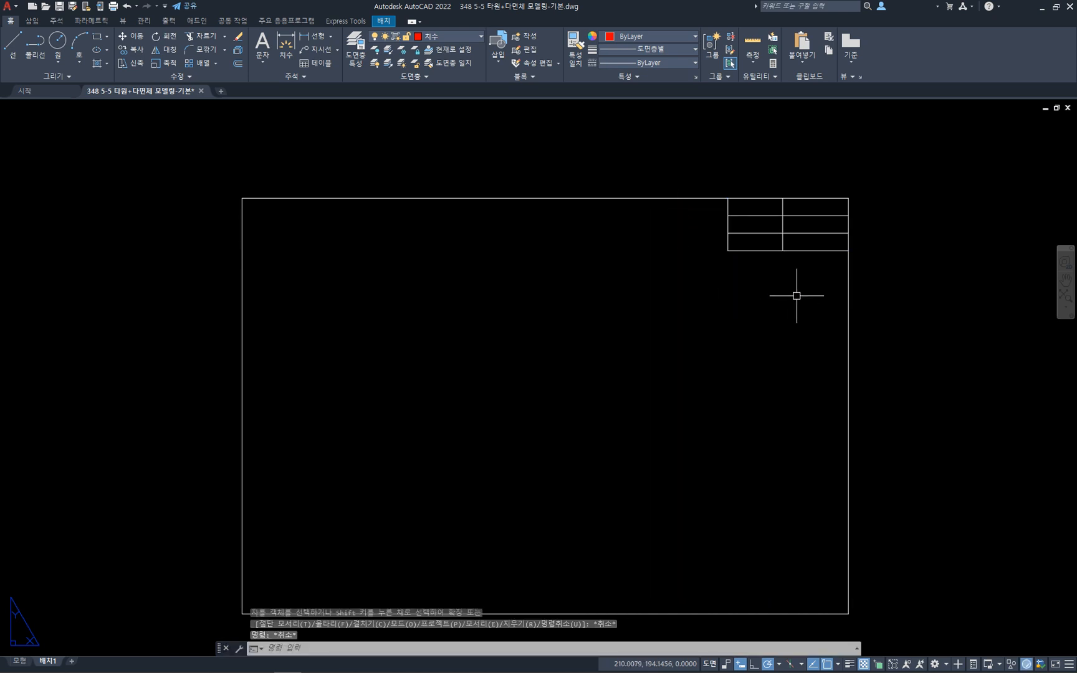
- Start single-line text with middle-center justification, placed midway between opposite corners of the table's top-left cell
scroll(781, 312, "up", 6)
key("Escape")
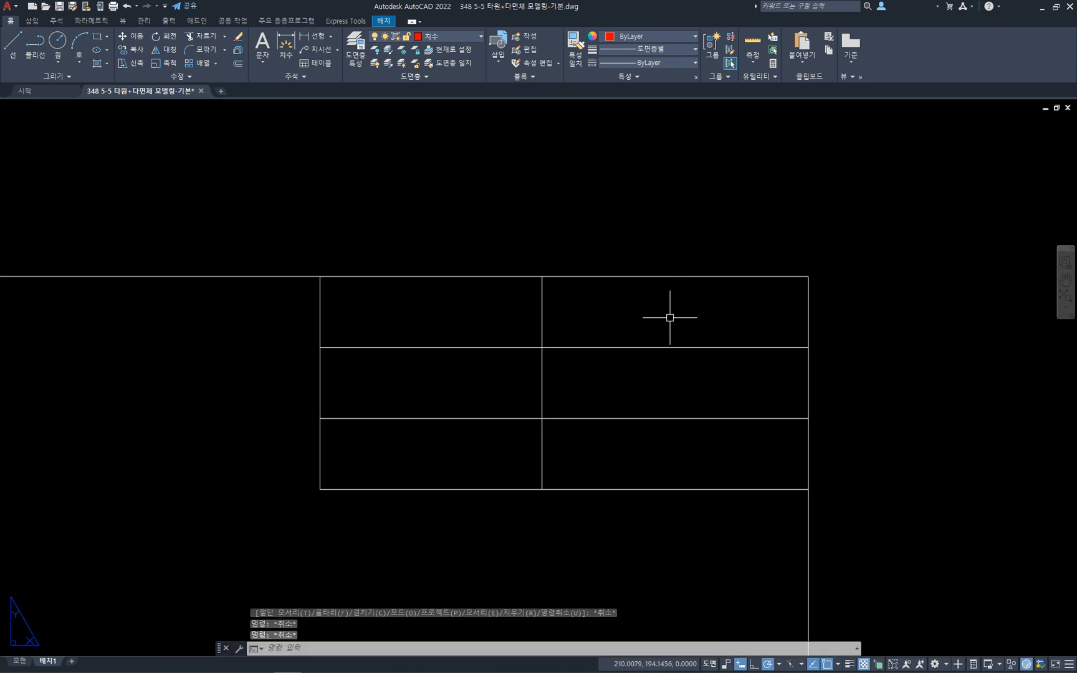
type("dt")
key("Return")
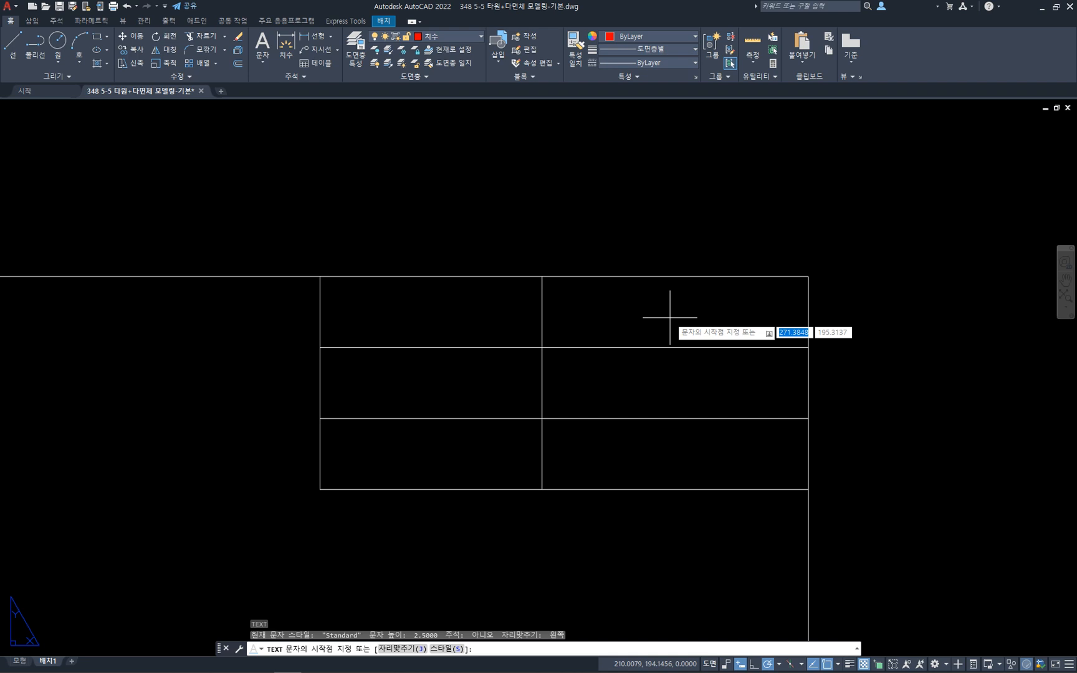
type("j")
key("Return")
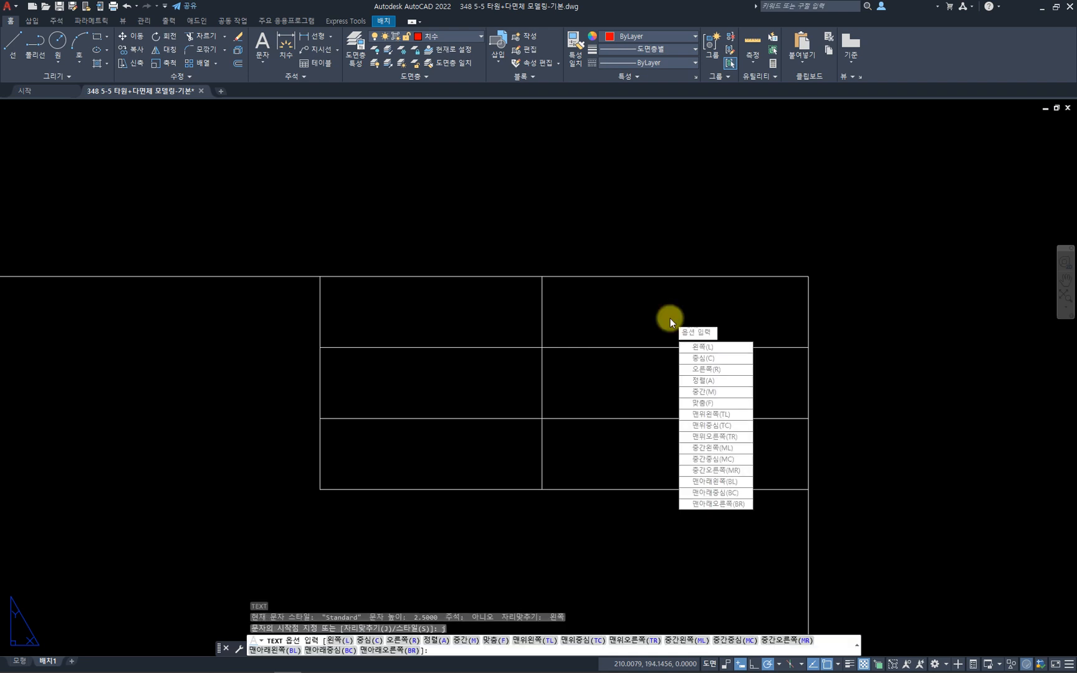
type("mc")
key("Return")
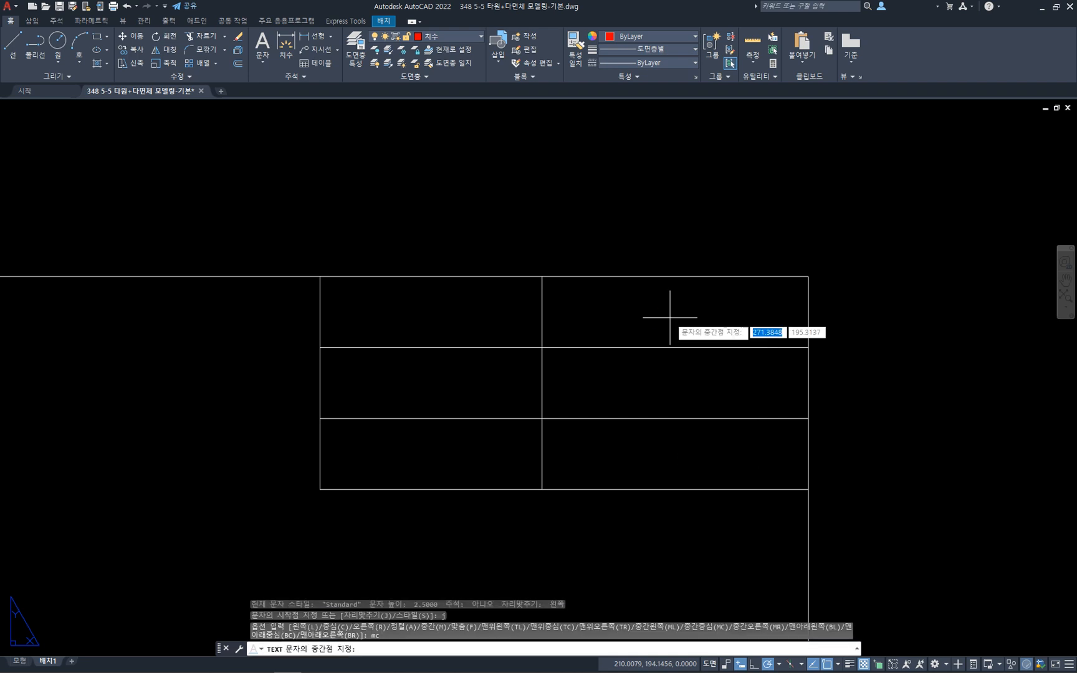
right_click(671, 317, "shift")
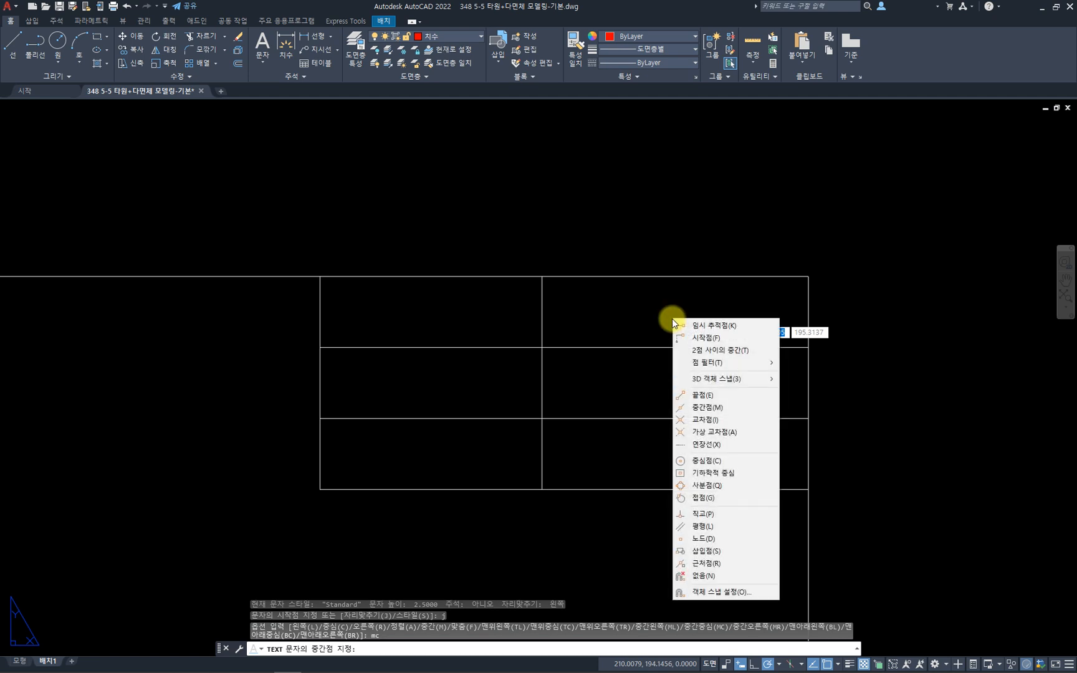
left_click(723, 350)
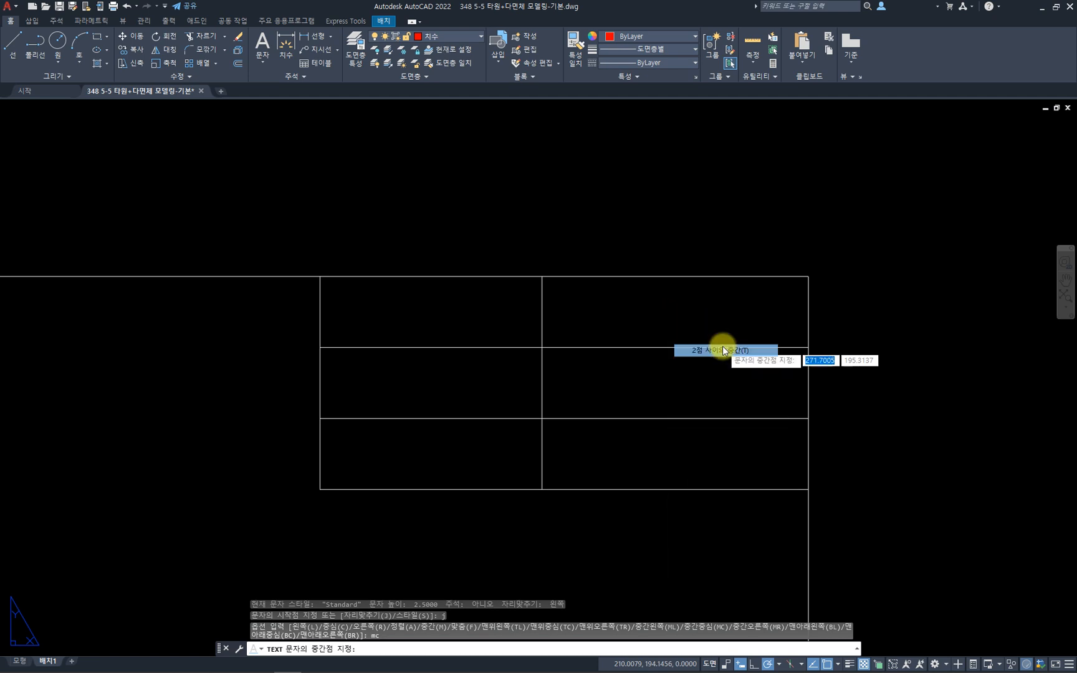
left_click(320, 276)
left_click(542, 347)
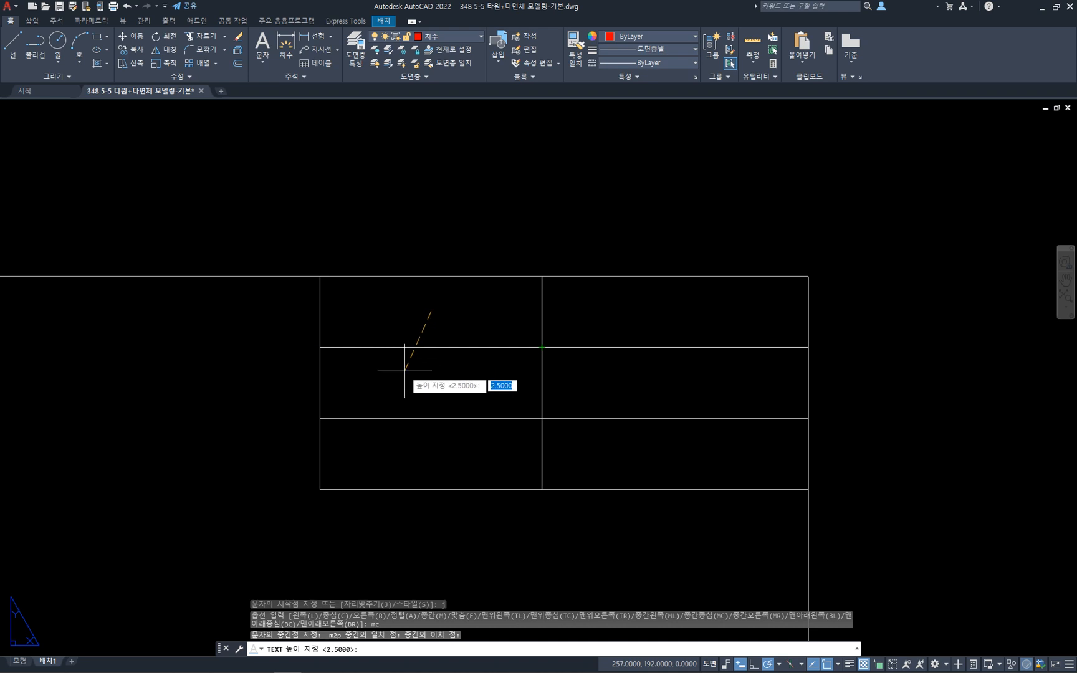
- Enter the label 수험번호 in the table's top-left cell with text height 3 and the default rotation of 0
type("3")
key("Return")
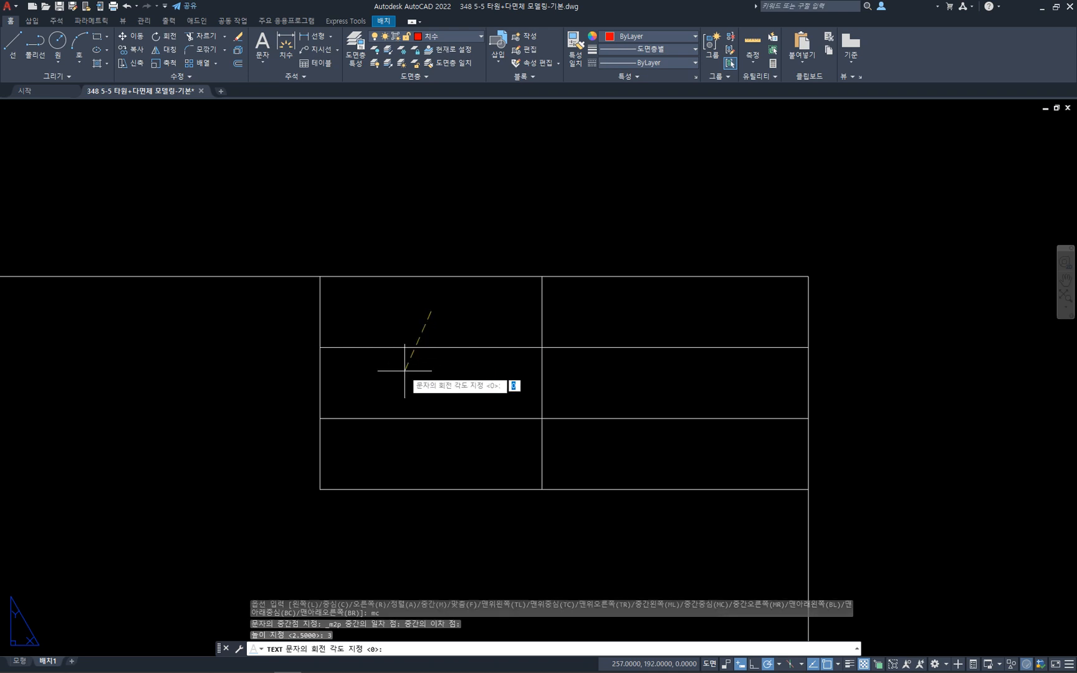
key("Return")
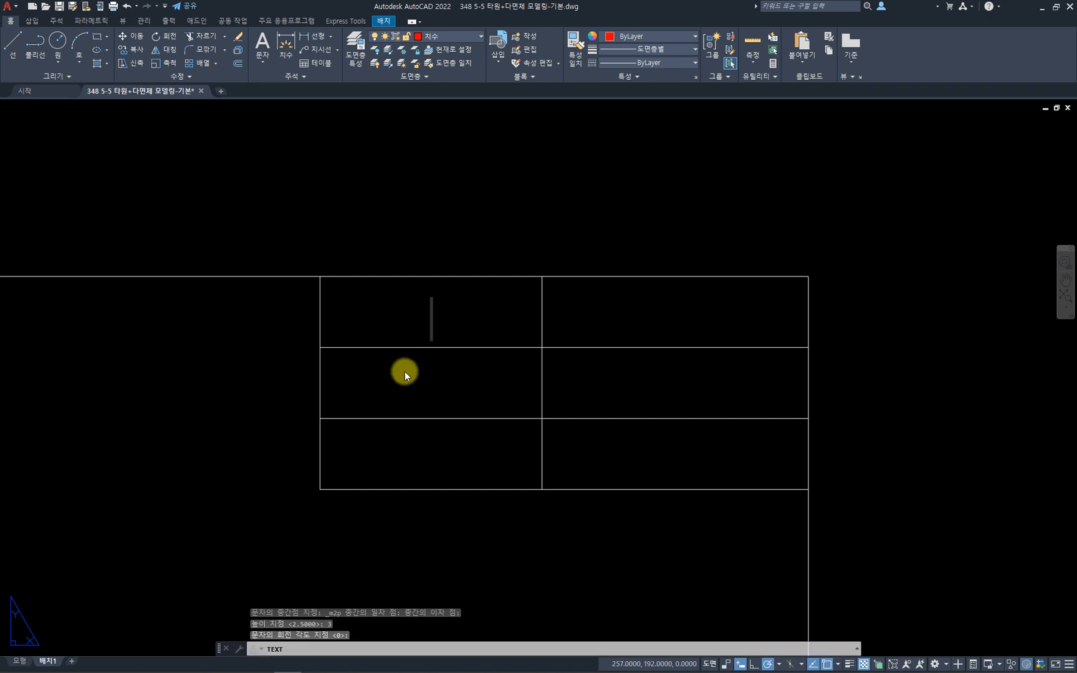
type("수험")
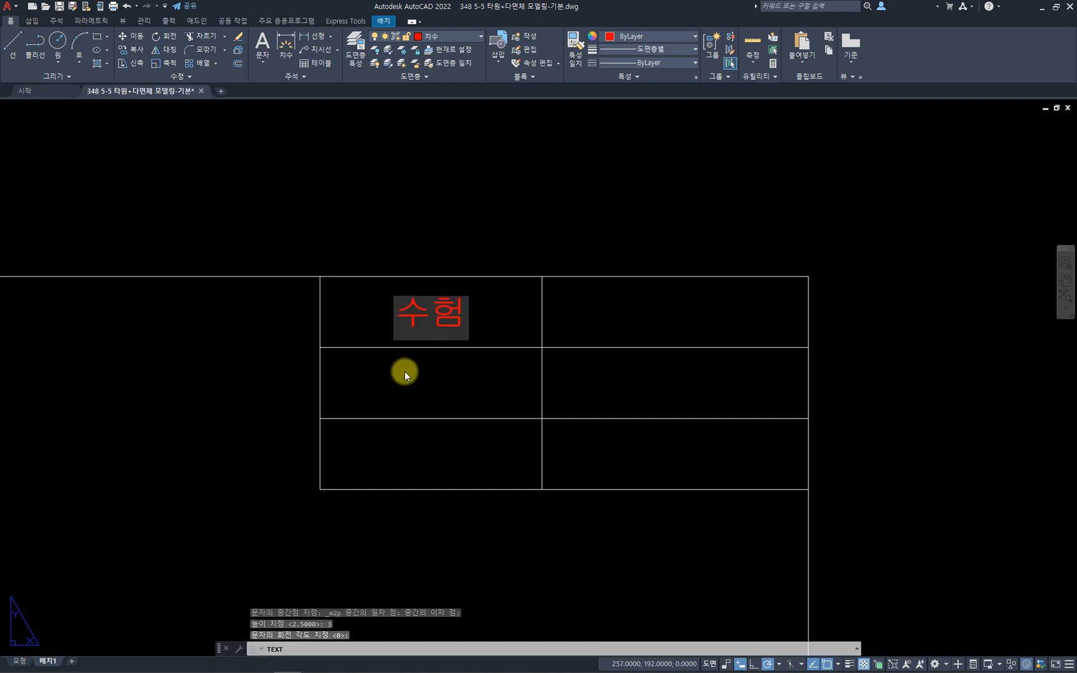
type("벟호")
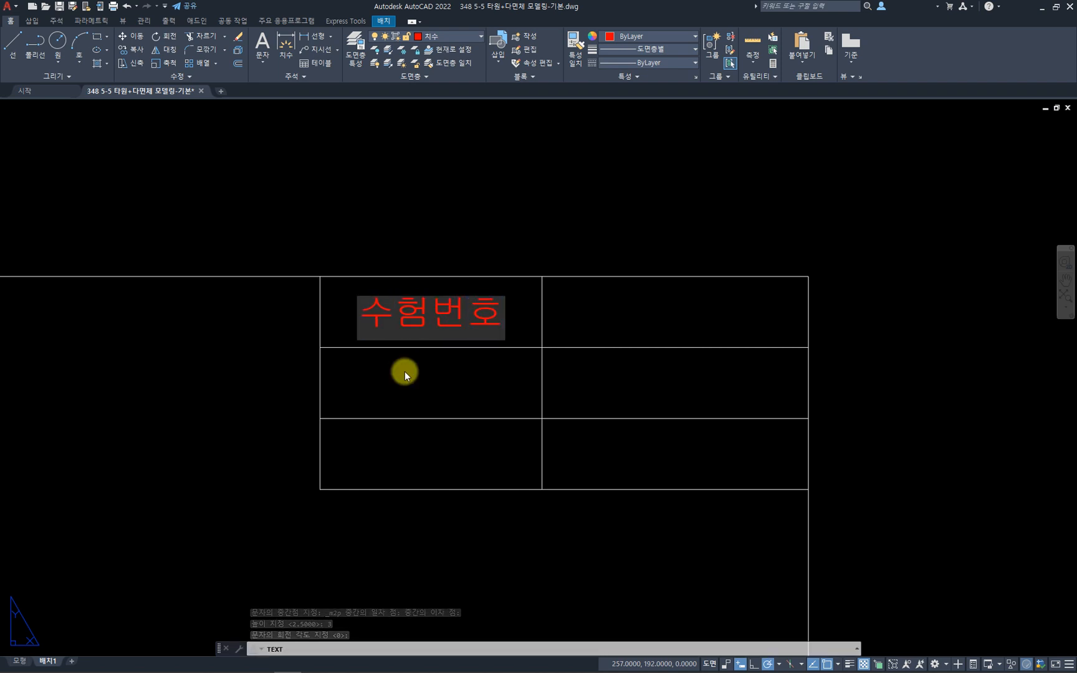
key("Return")
key("Return")
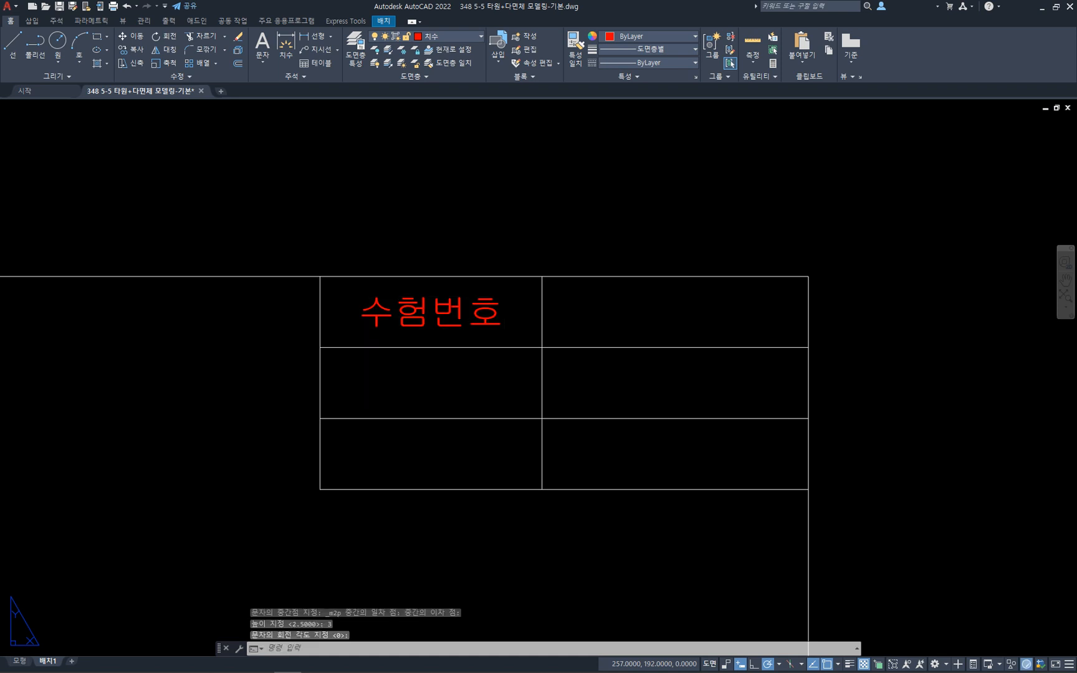
key("Escape")
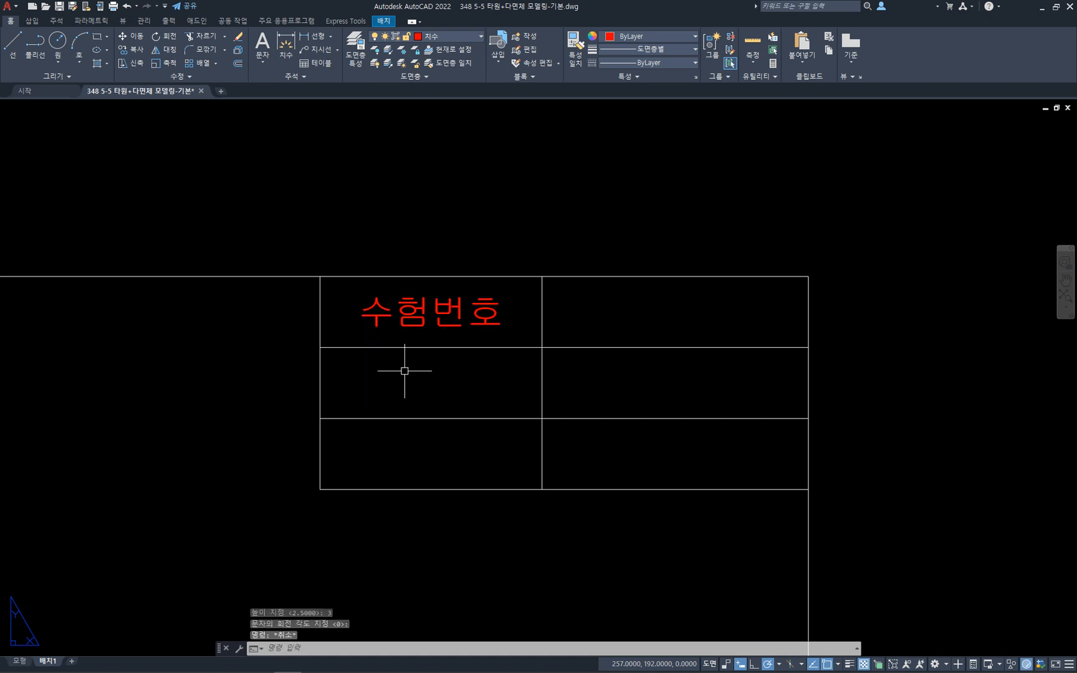
- Move the 수험번호 label to the 문자 layer
left_click(496, 309)
left_click(474, 35)
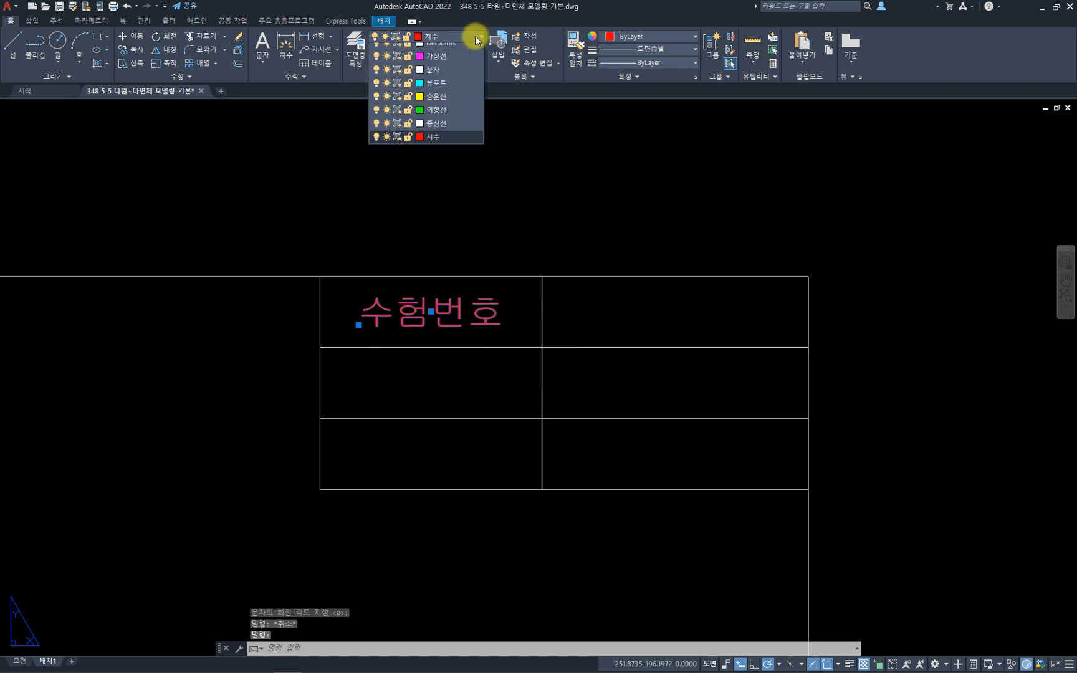
left_click(436, 87)
key("Escape")
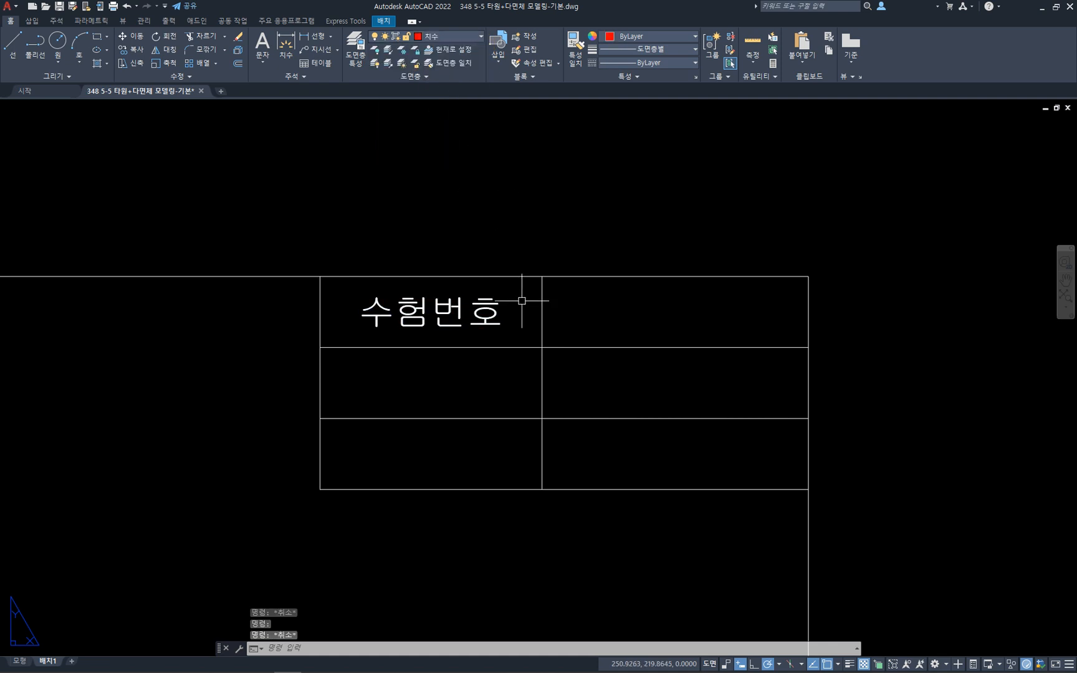
- Copy the 수험번호 text from the center of the top-left cell to the center of the top-right cell
type("ㅐ")
key("Return")
type("co")
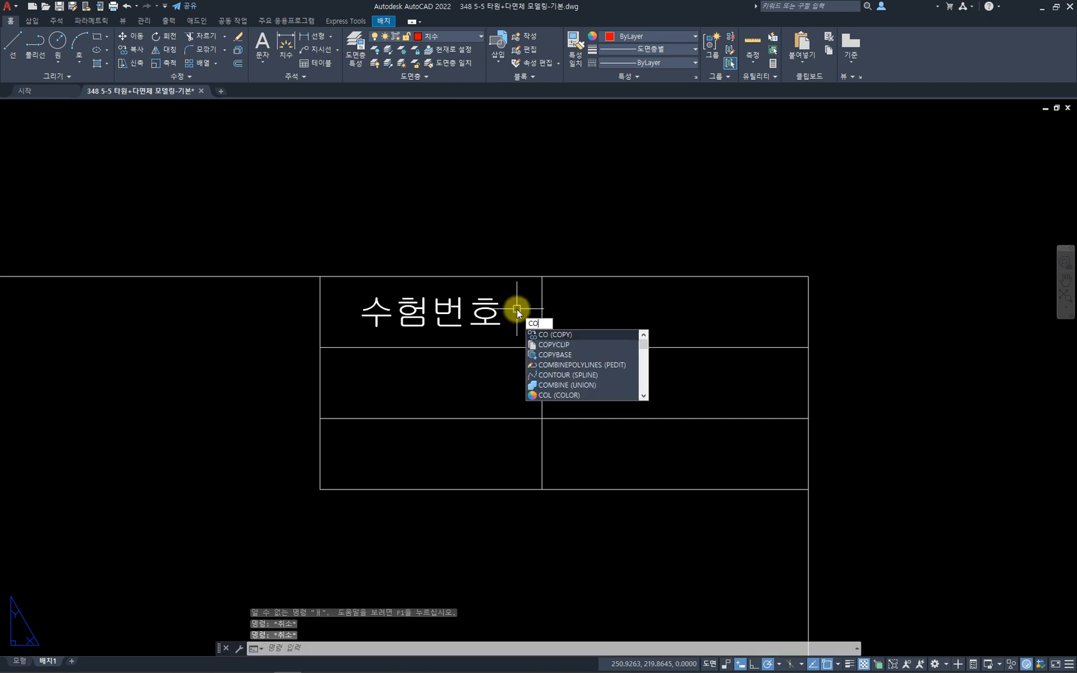
key("Return")
left_click(485, 312)
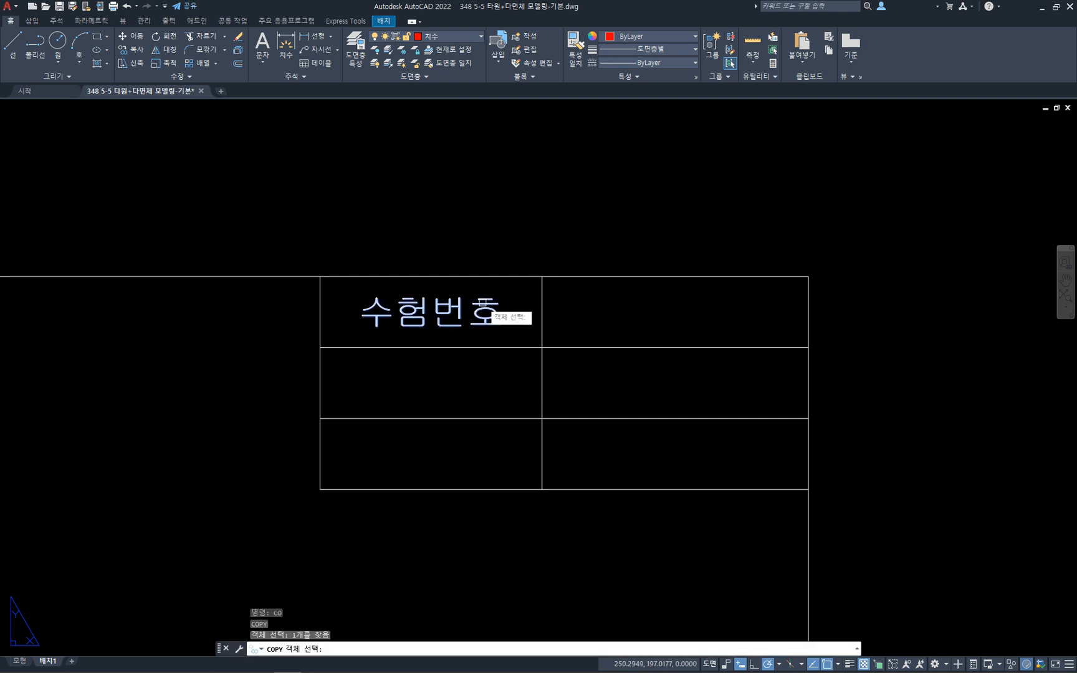
key("Return")
right_click(356, 314, "shift")
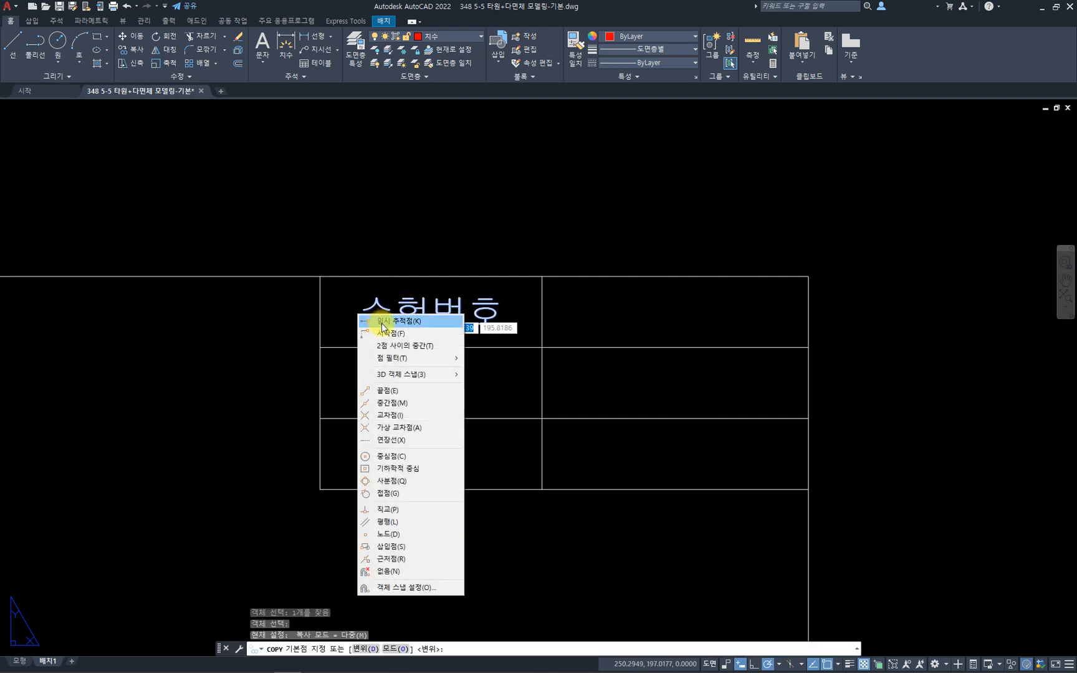
left_click(404, 344)
left_click(319, 276)
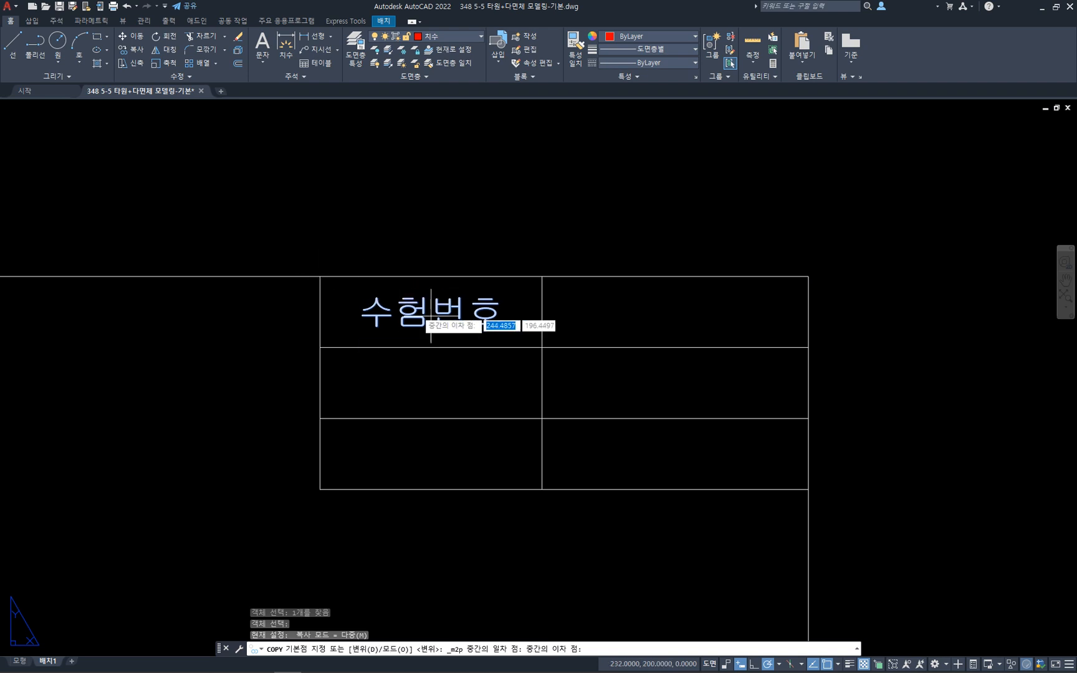
left_click(542, 348)
right_click(598, 315, "shift")
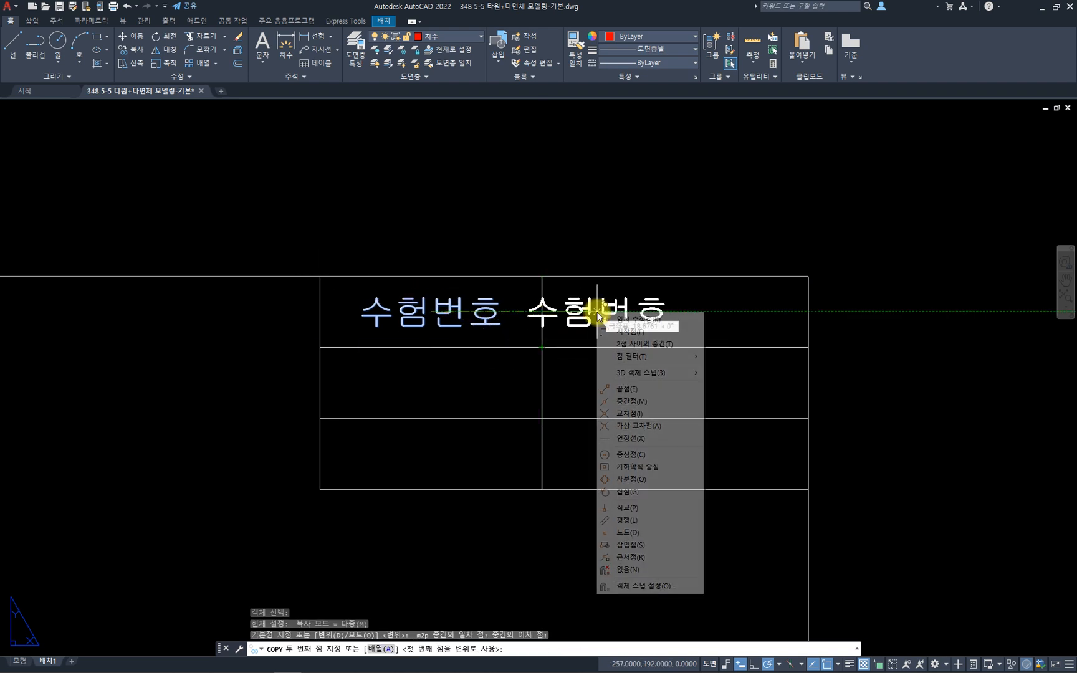
left_click(644, 344)
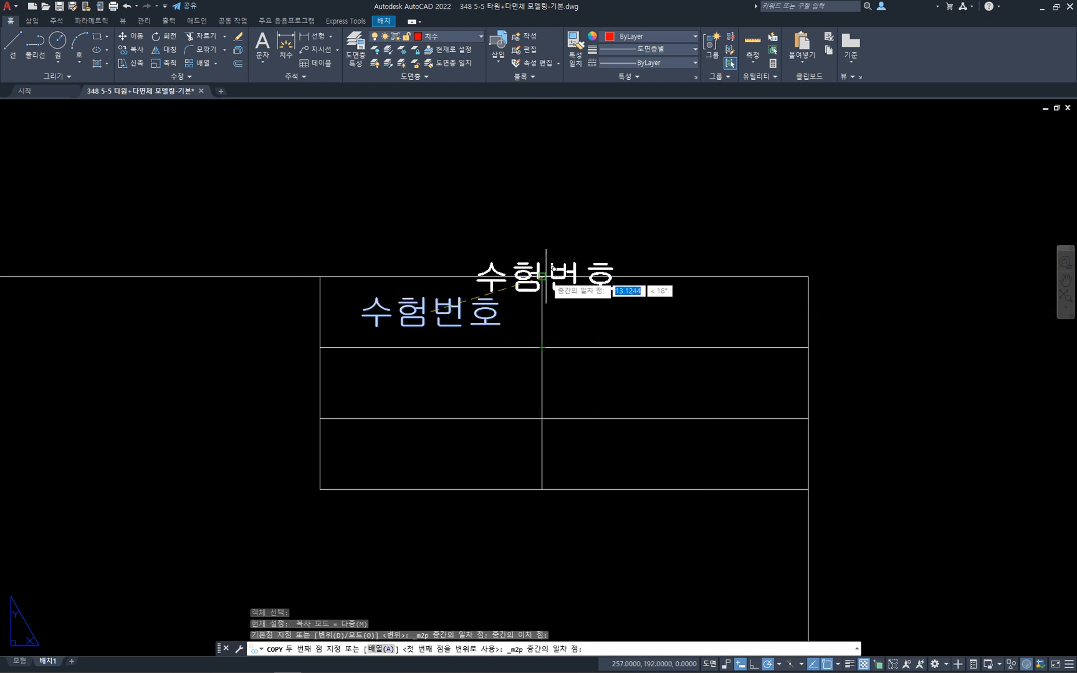
left_click(541, 276)
left_click(804, 347)
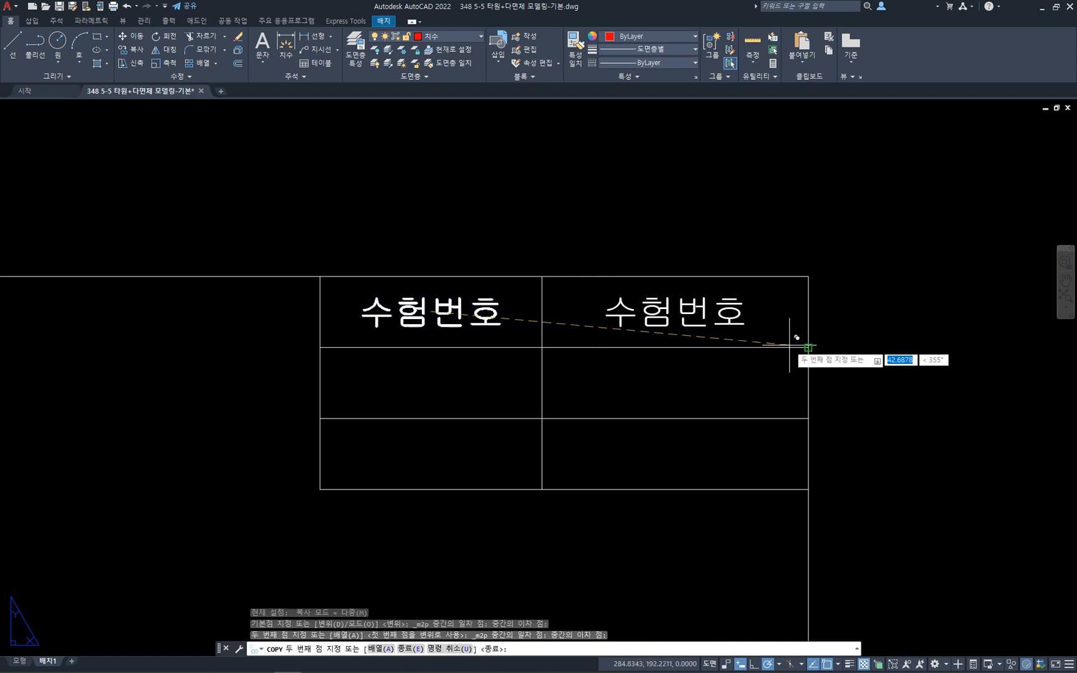
key("Escape")
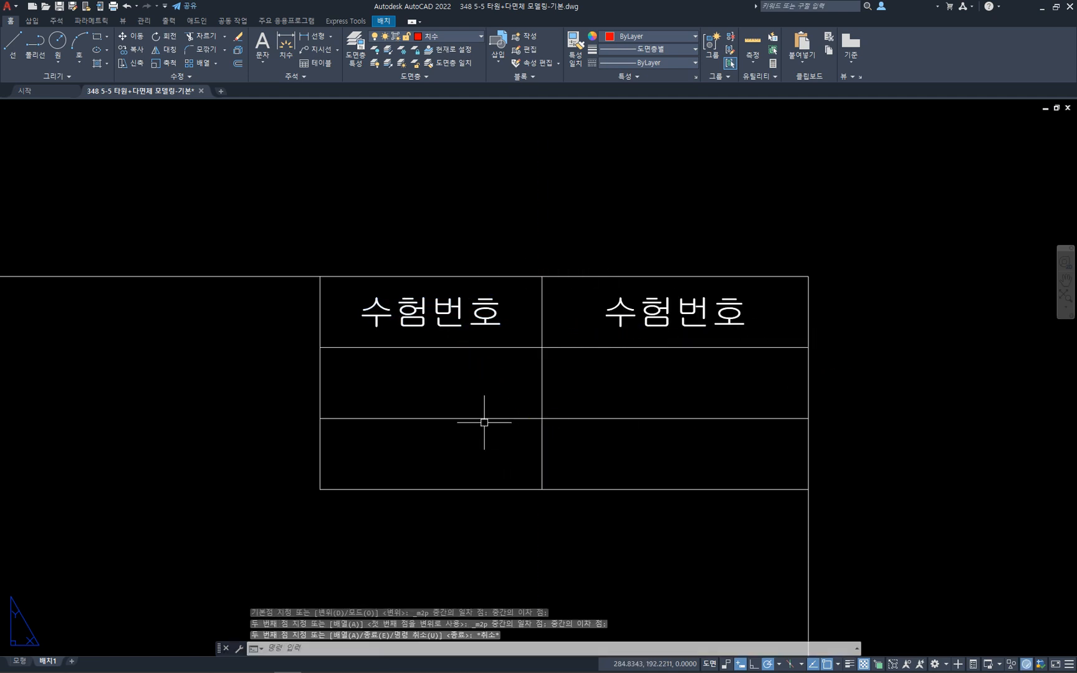
- Copy both top-row texts down into the middle and bottom rows, using the row corners as reference points
type("co")
key("Return")
left_click(333, 247)
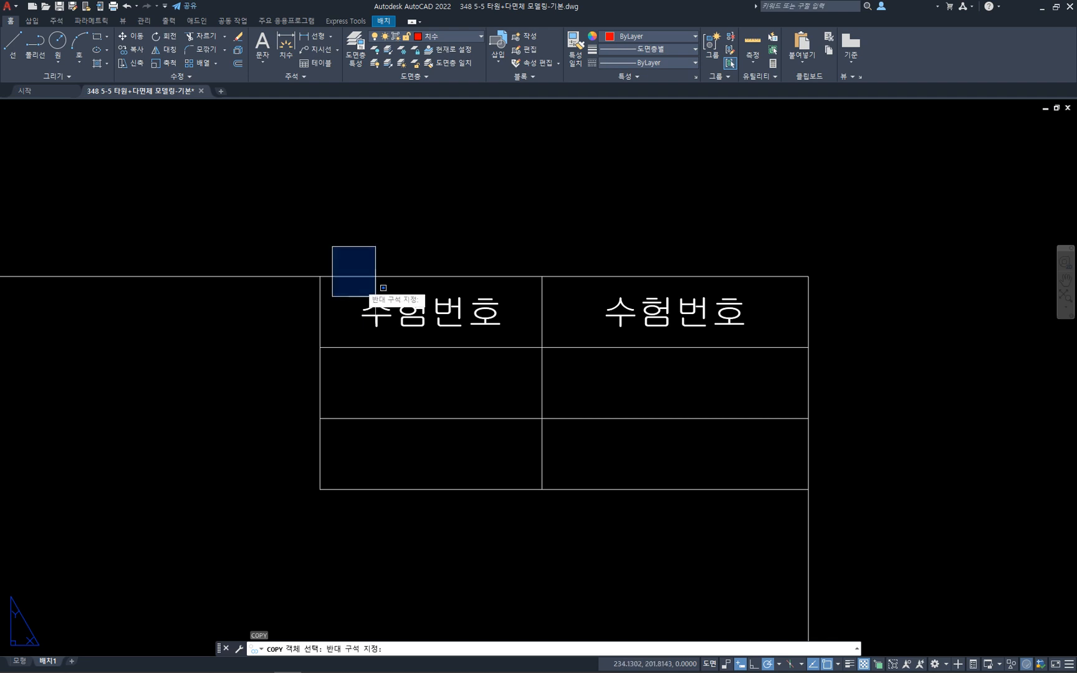
left_click(739, 359)
key("Return")
left_click(320, 347)
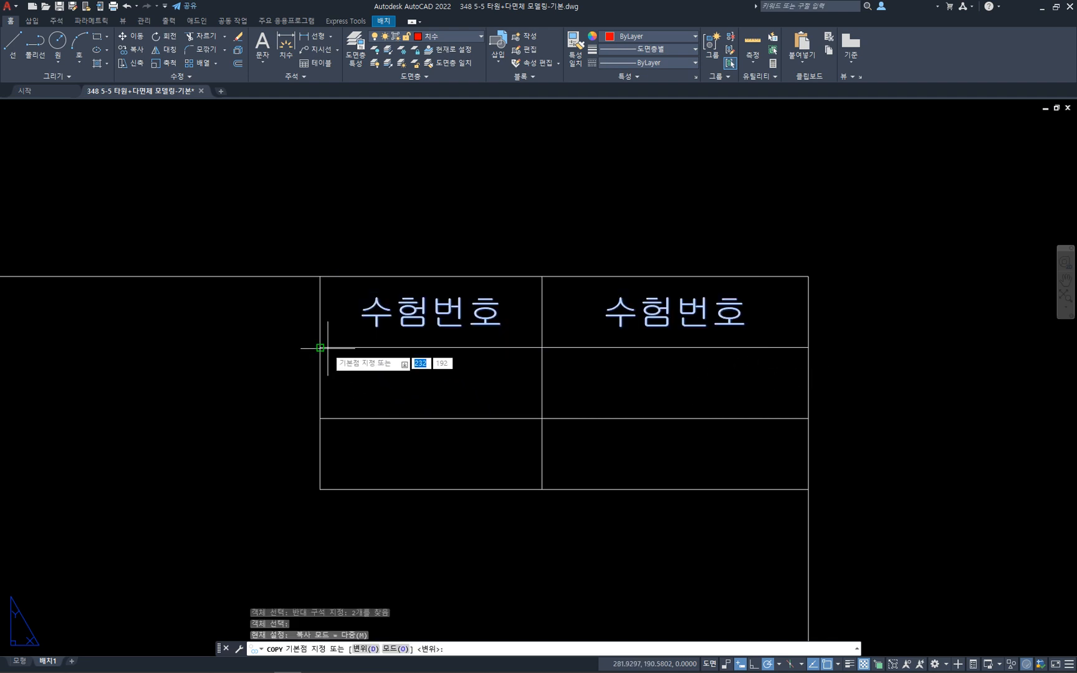
left_click(320, 419)
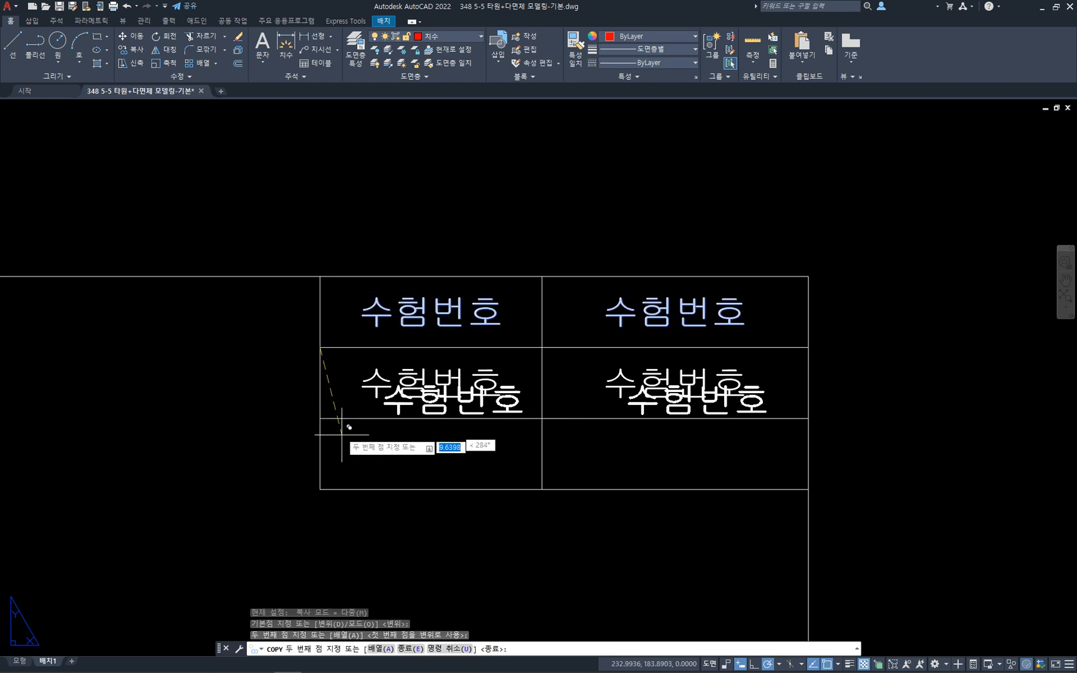
left_click(321, 490)
key("Escape")
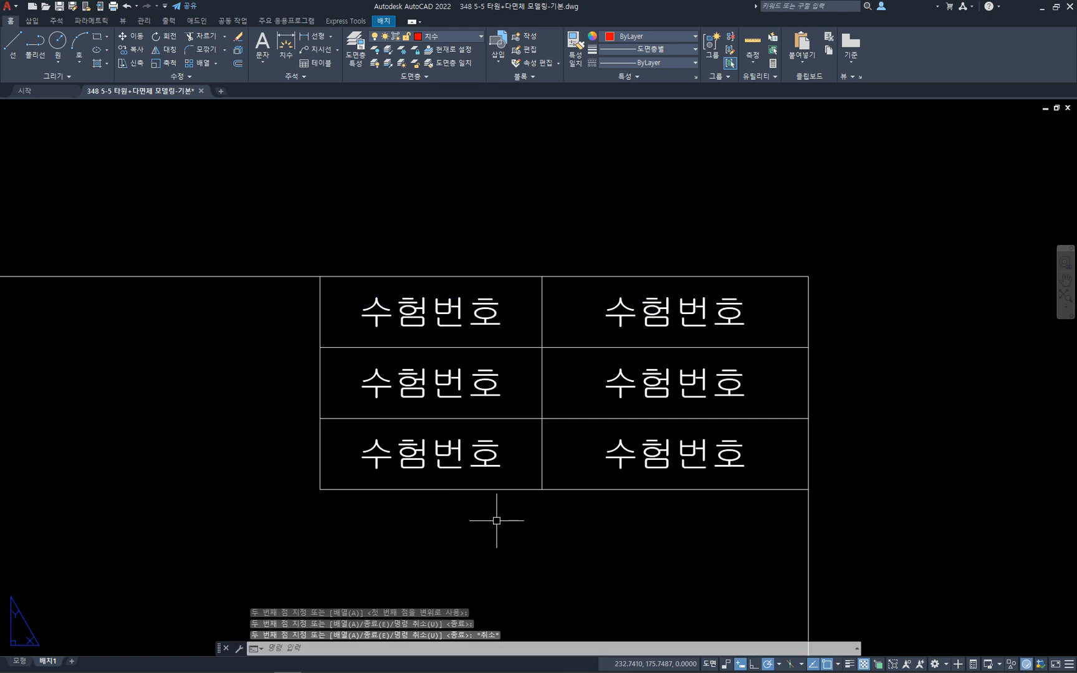
- Change the left column's middle label to 이름 and its bottom label to 일자
double_click(489, 395)
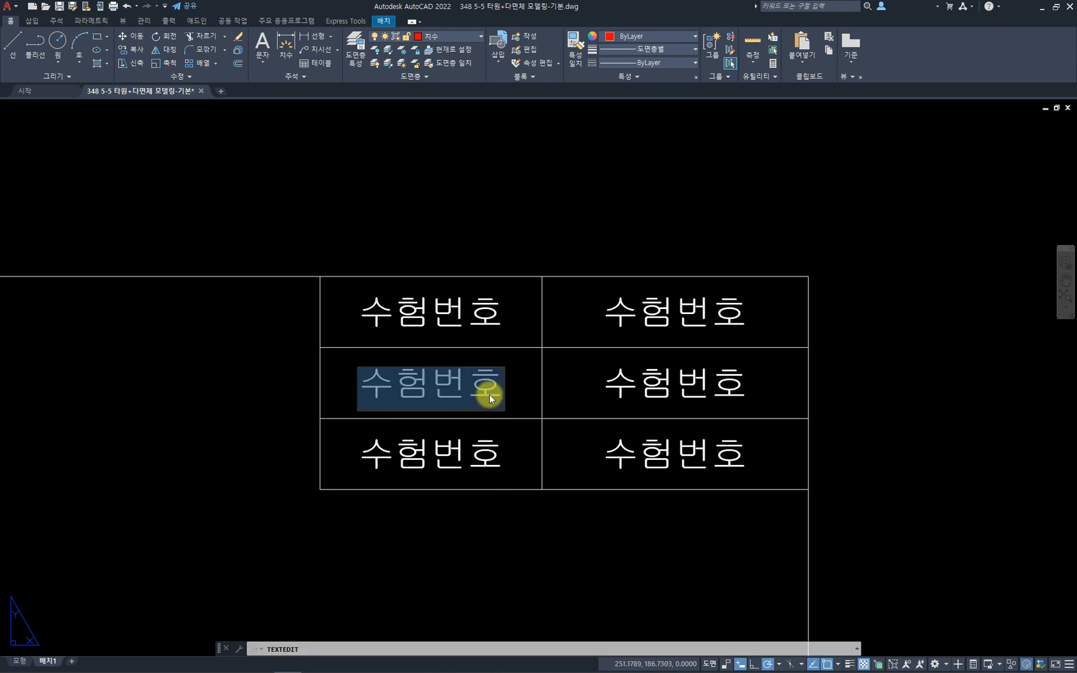
type("이름")
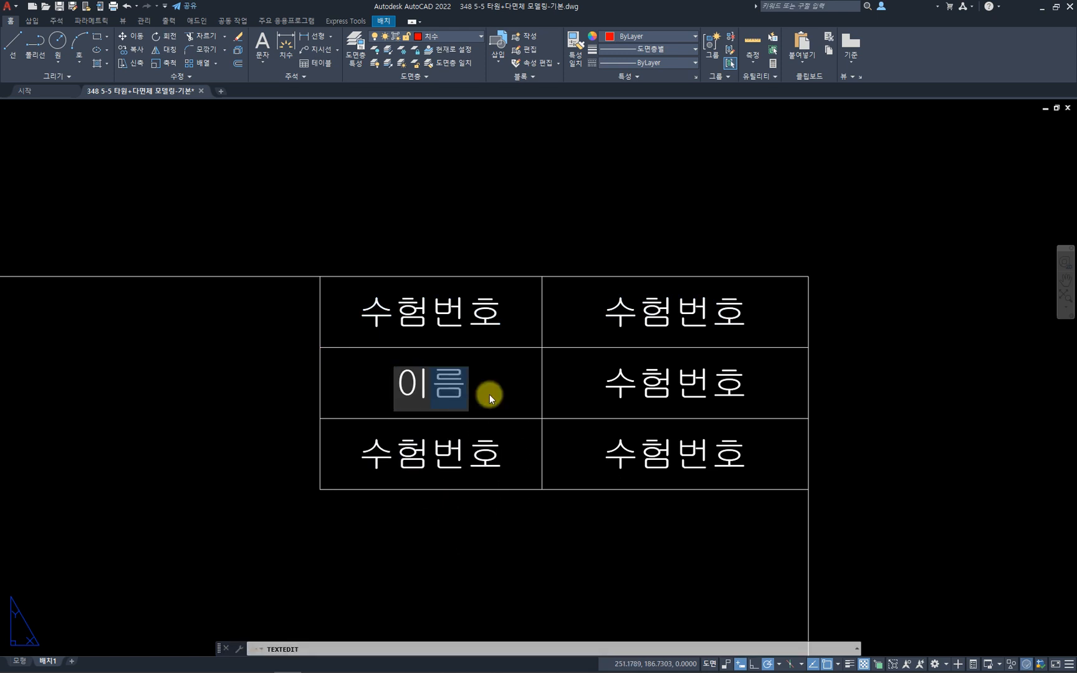
key("Return")
left_click(478, 440)
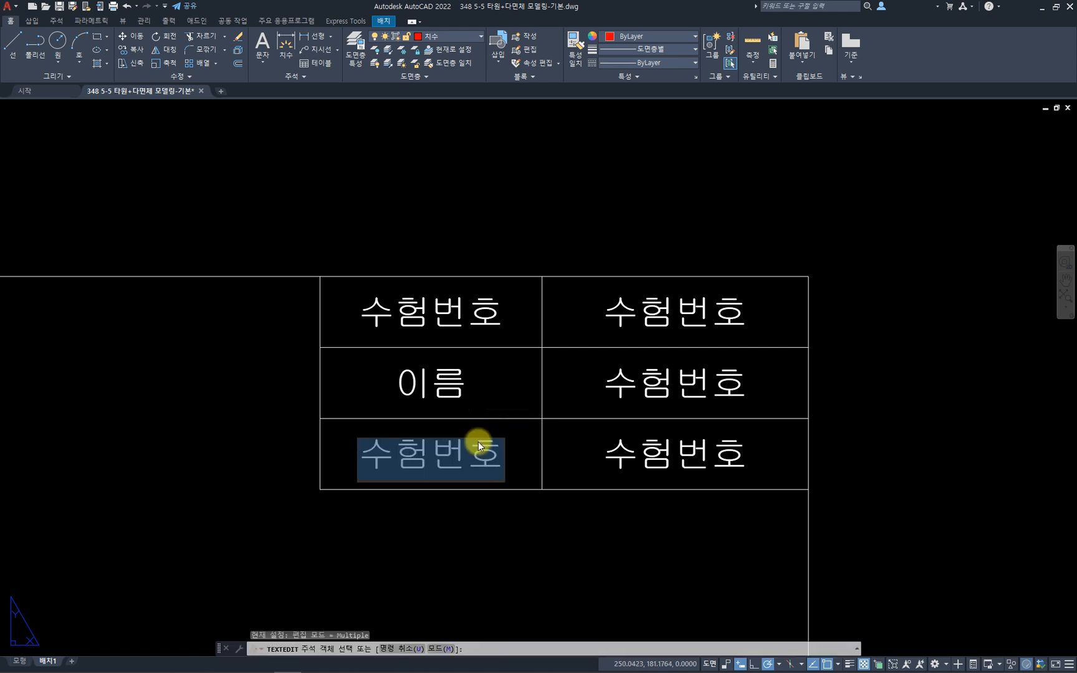
type("ㅇ일자")
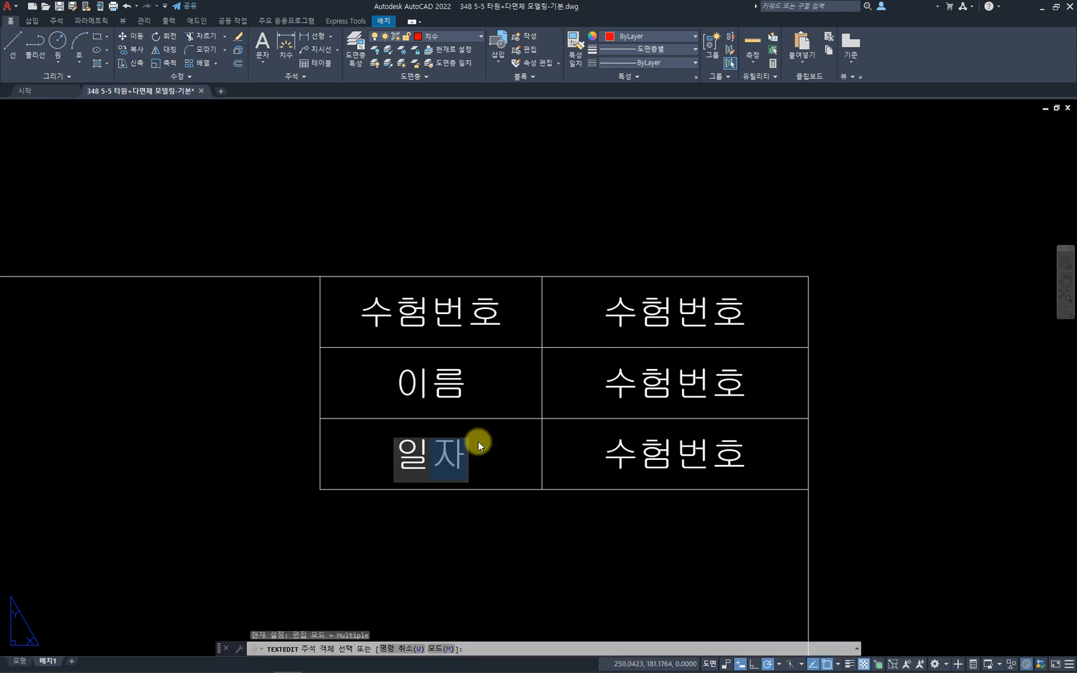
key("Return")
- Replace the right column's top text with the examinee number and its middle text with the examinee's full name
left_click(622, 325)
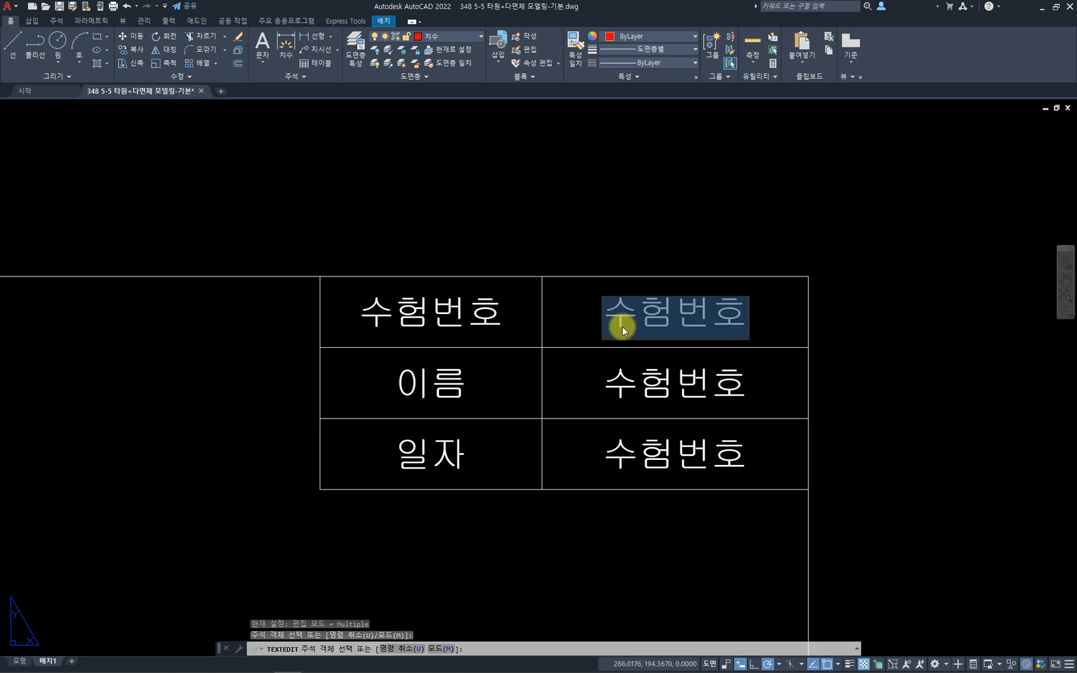
type("1234")
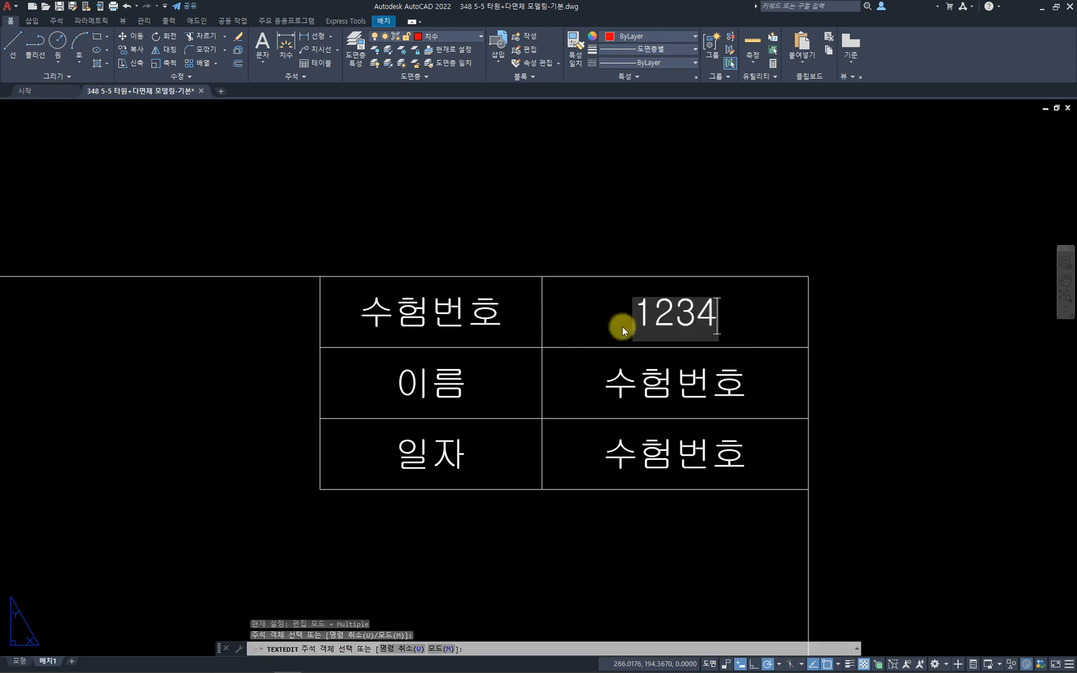
type("56789")
key("Return")
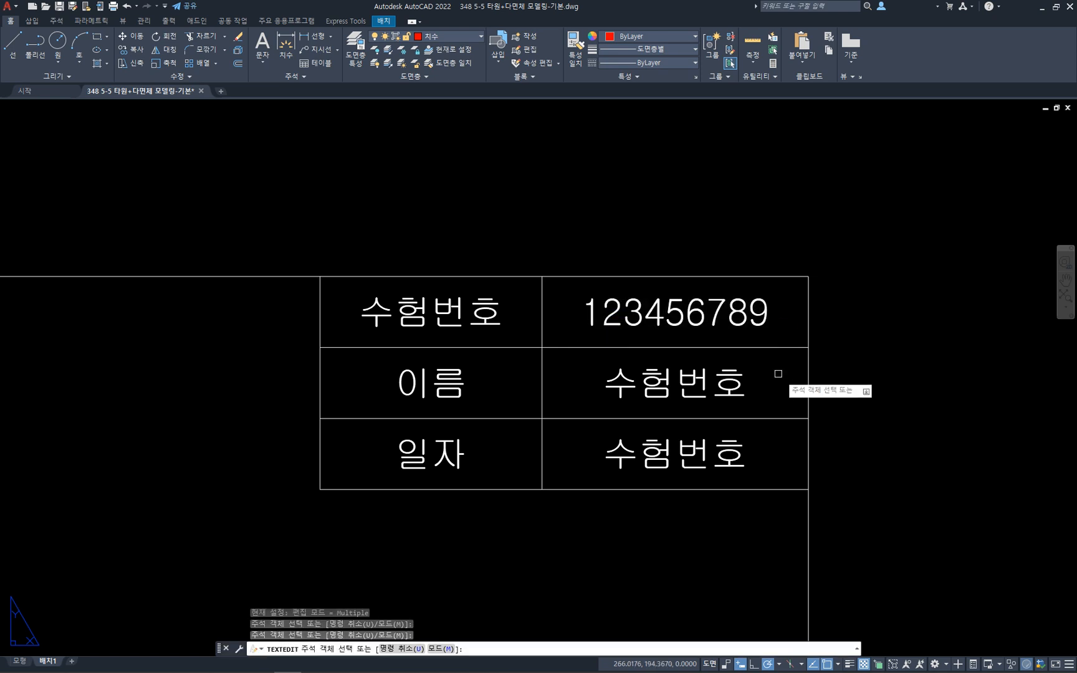
left_click(726, 380)
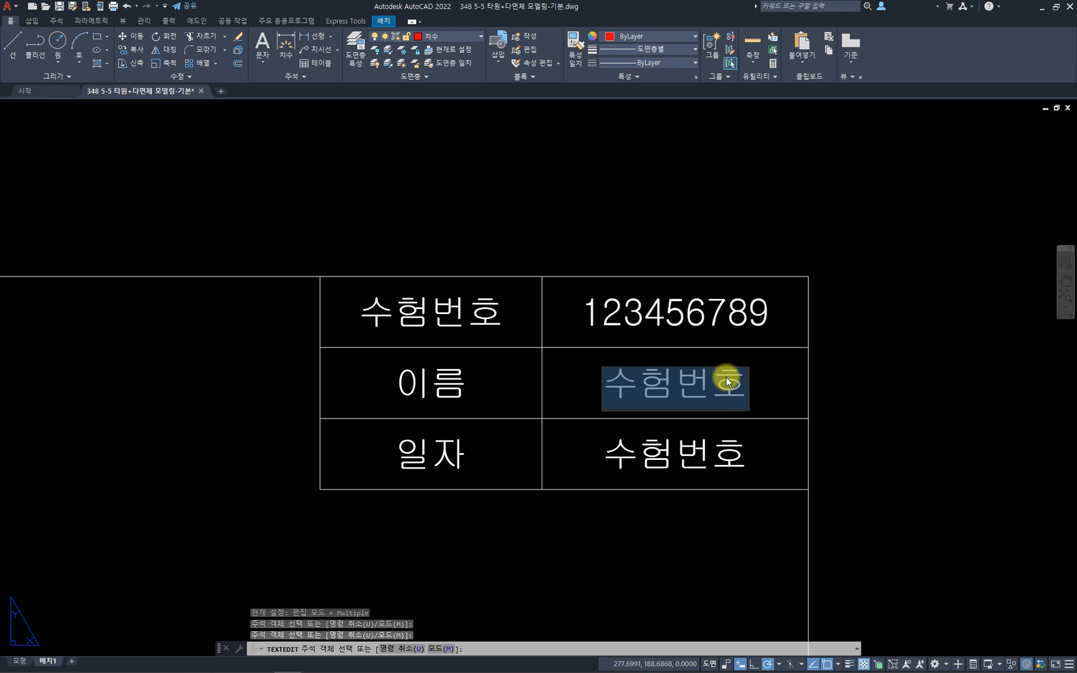
type("홍길")
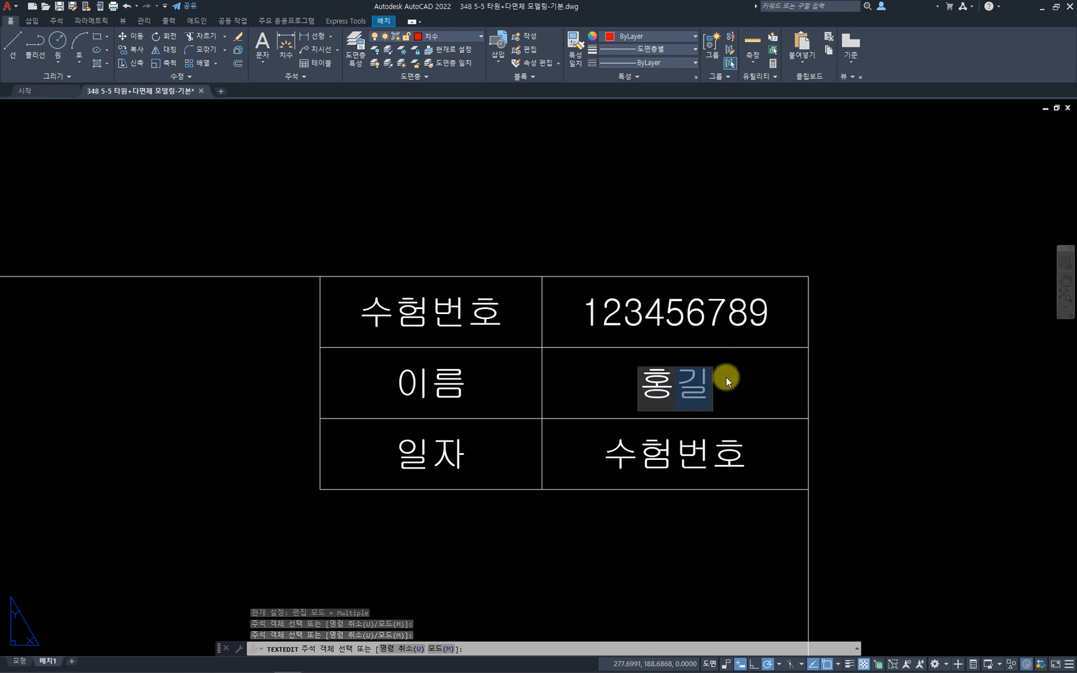
type("도ㅇ")
key("Return")
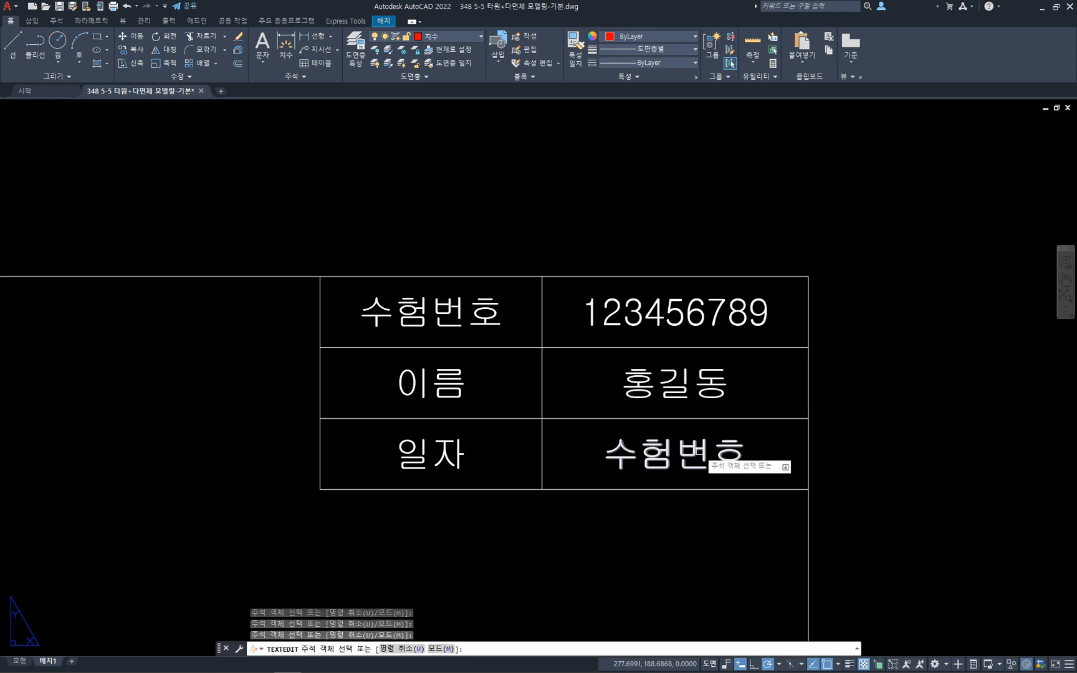
- Replace the text in the table's bottom-right cell with the date 2022. 04. 20 and finish text editing
left_click(698, 448)
type("202")
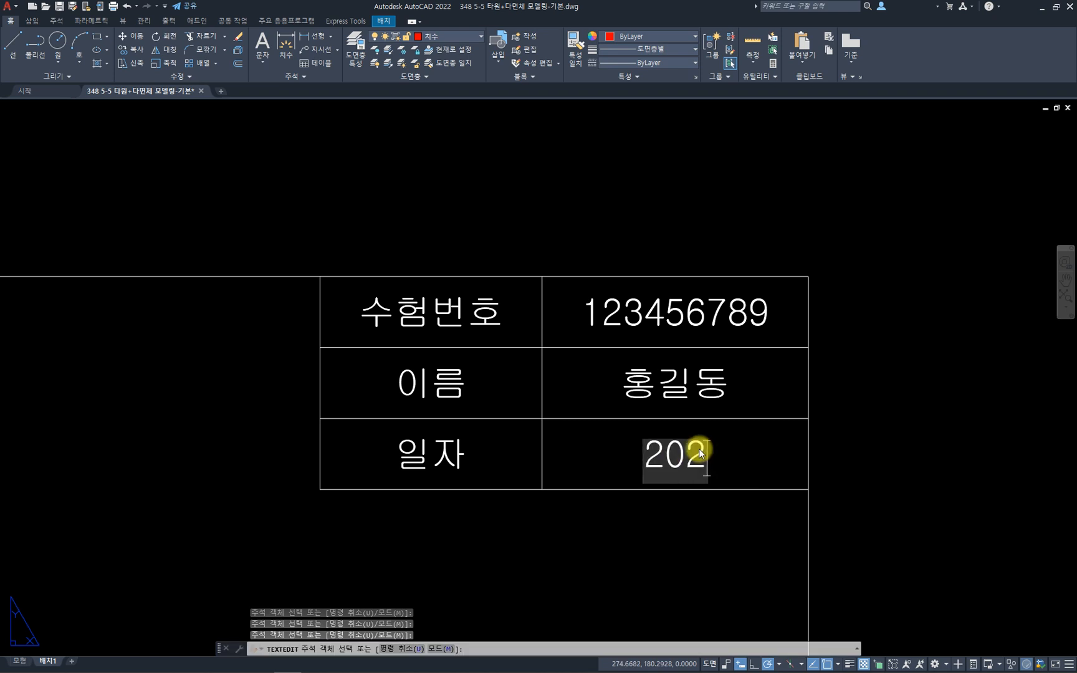
type("2. 04")
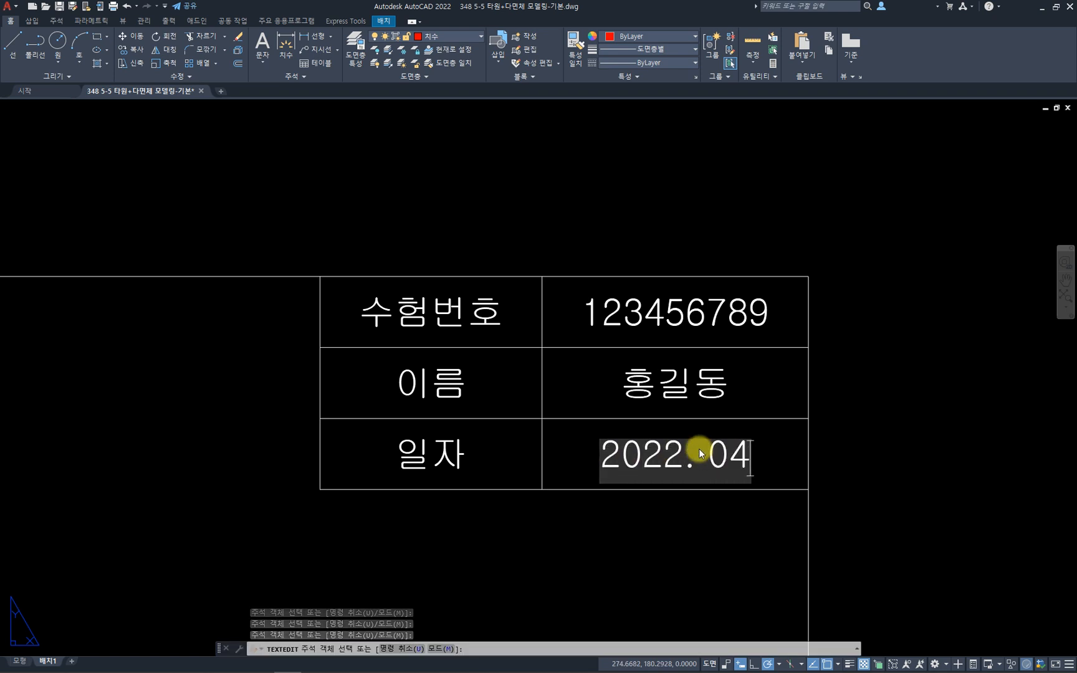
type(". 20")
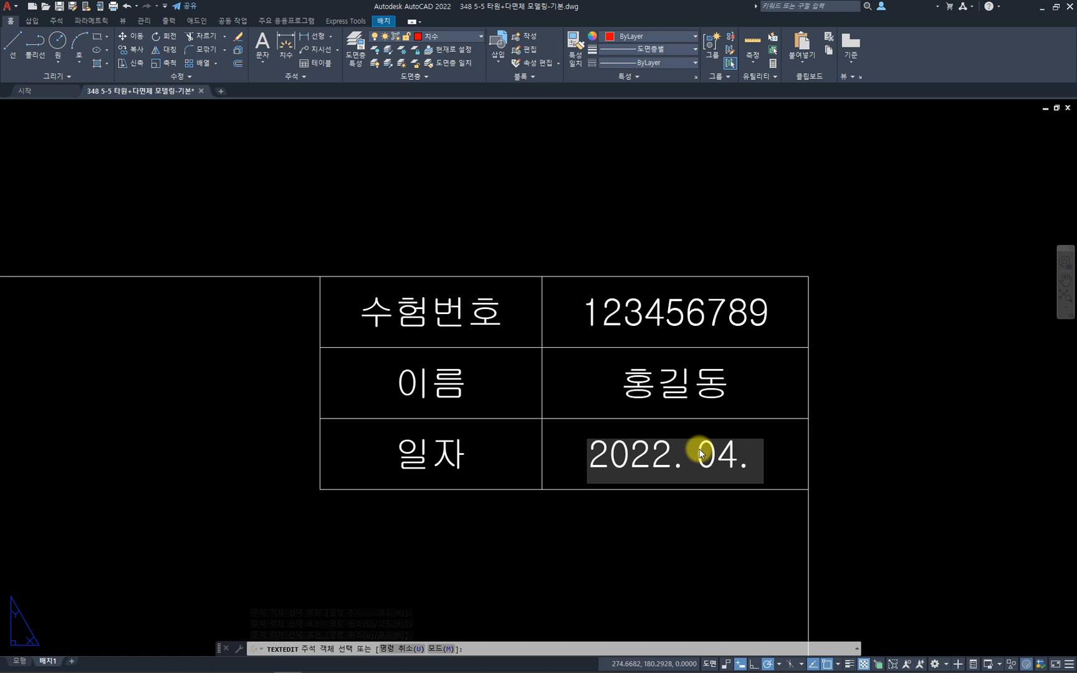
left_click(851, 460)
key("Escape")
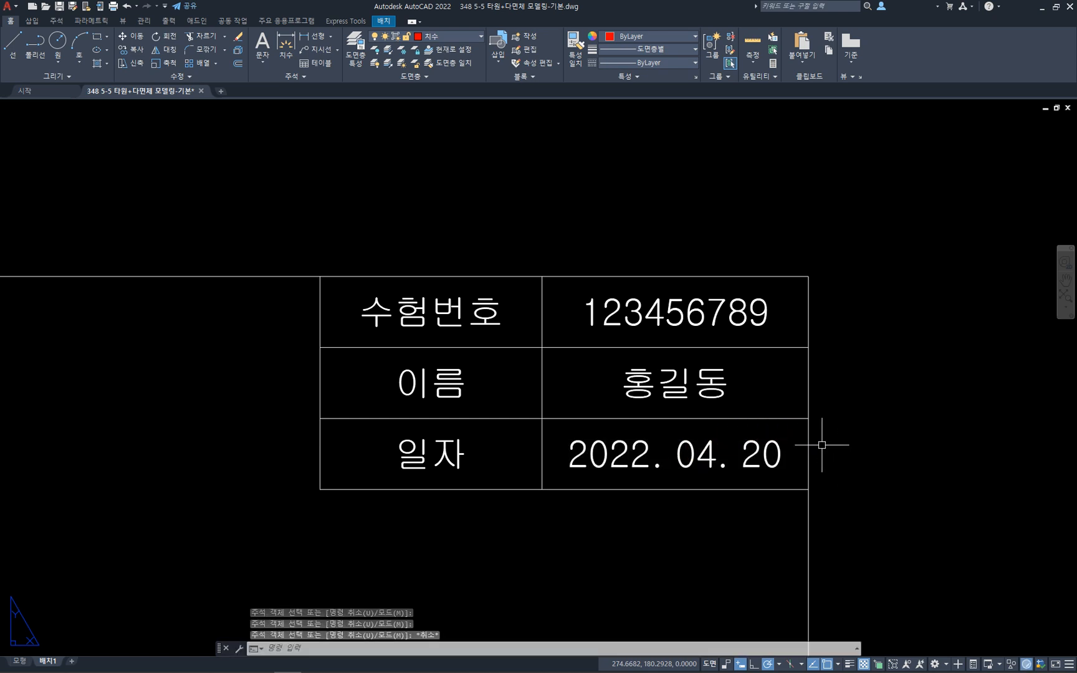
scroll(823, 445, "down", 6)
scroll(784, 356, "up", 3)
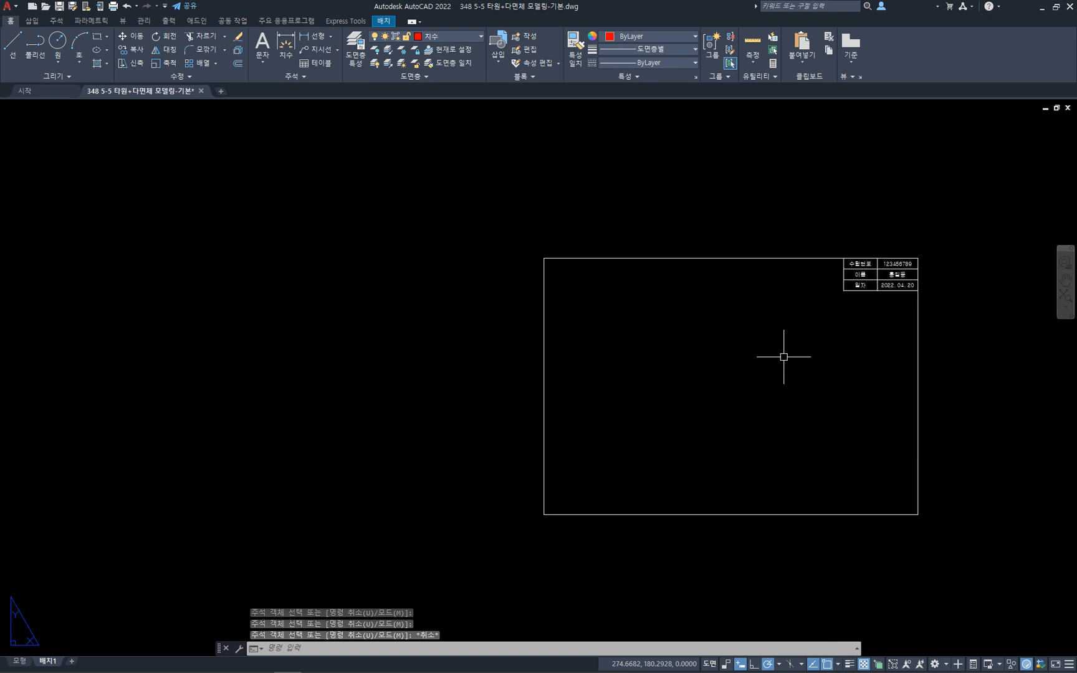
scroll(785, 357, "up", 2)
key("Escape")
middle_click_drag(786, 356, 617, 327)
key("Escape")
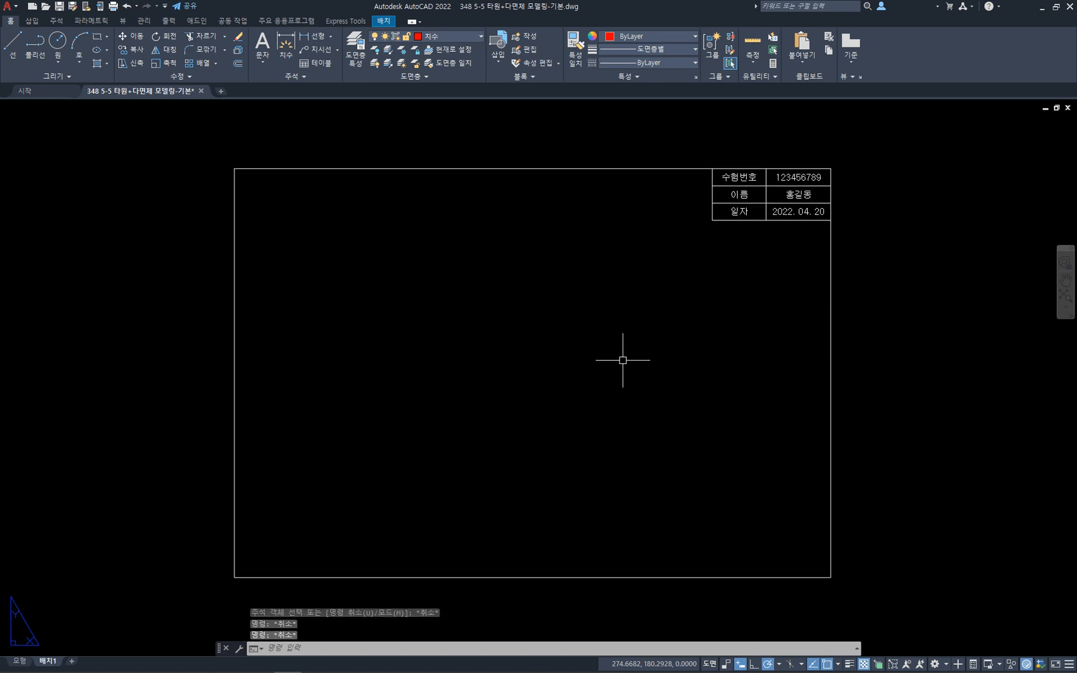
key("Escape")
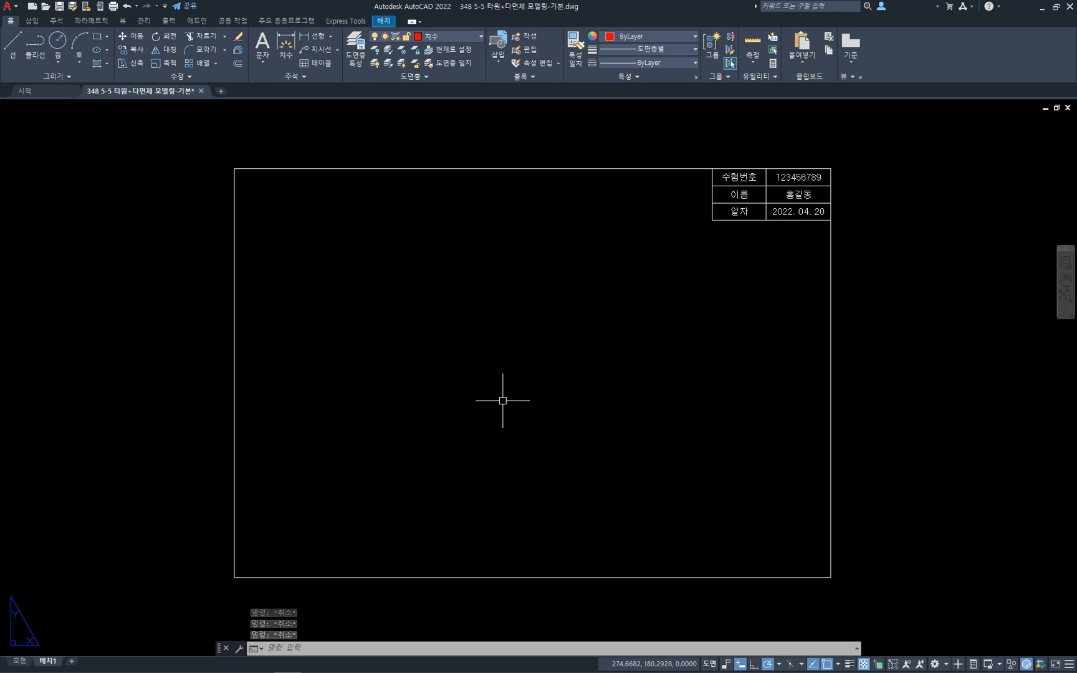
key("Escape")
key("Return")
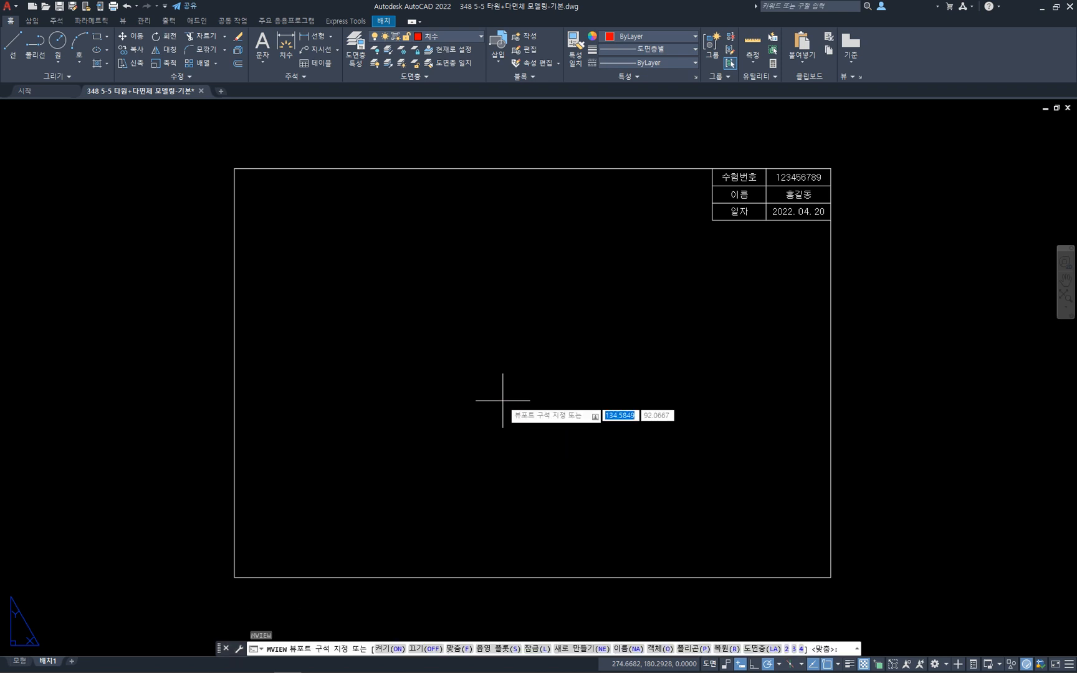
left_click(234, 577)
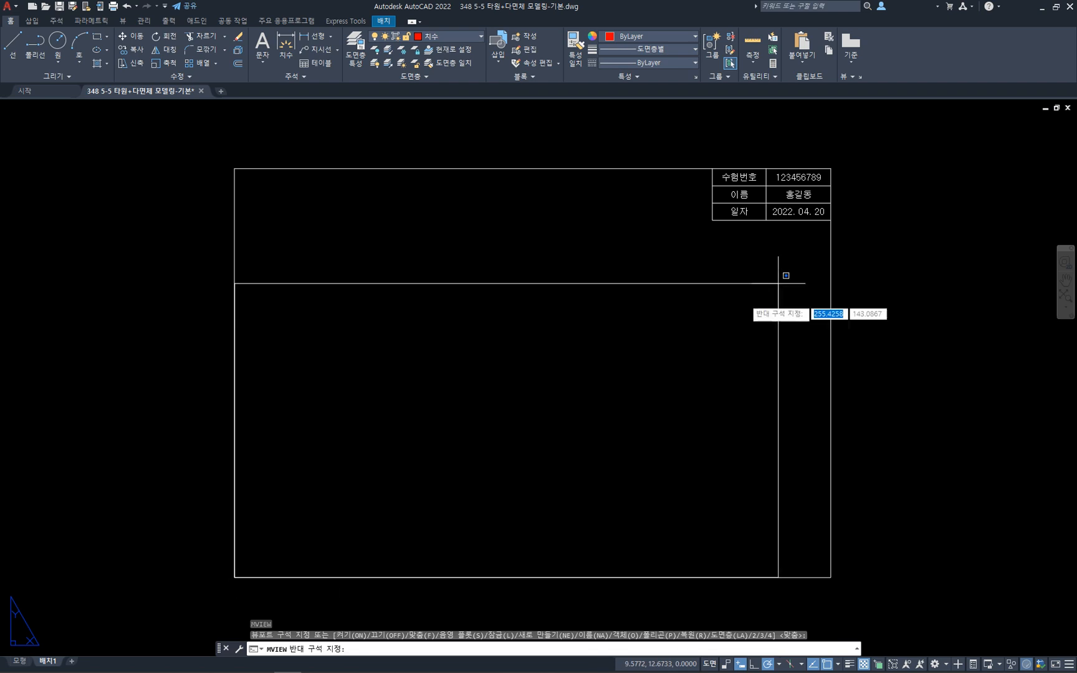
key("Escape")
key("Escape")
key("Escape")
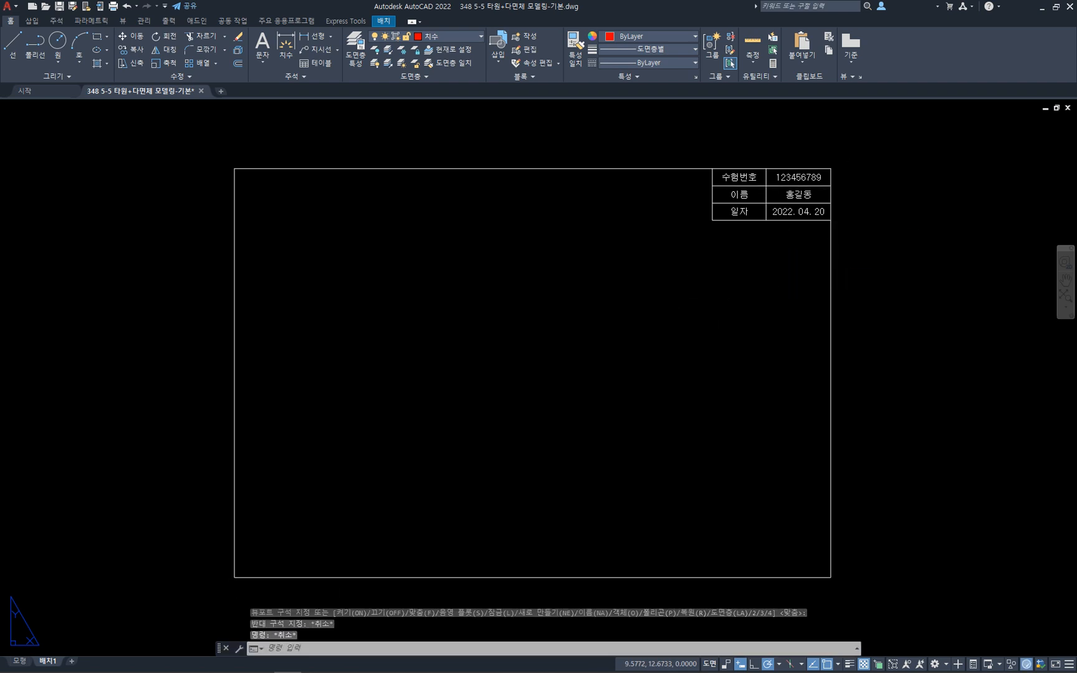
- Create three layout viewports with MVIEW in the Right arrangement, filling the border from its lower-left to its upper-right corner
type("mv")
key("Return")
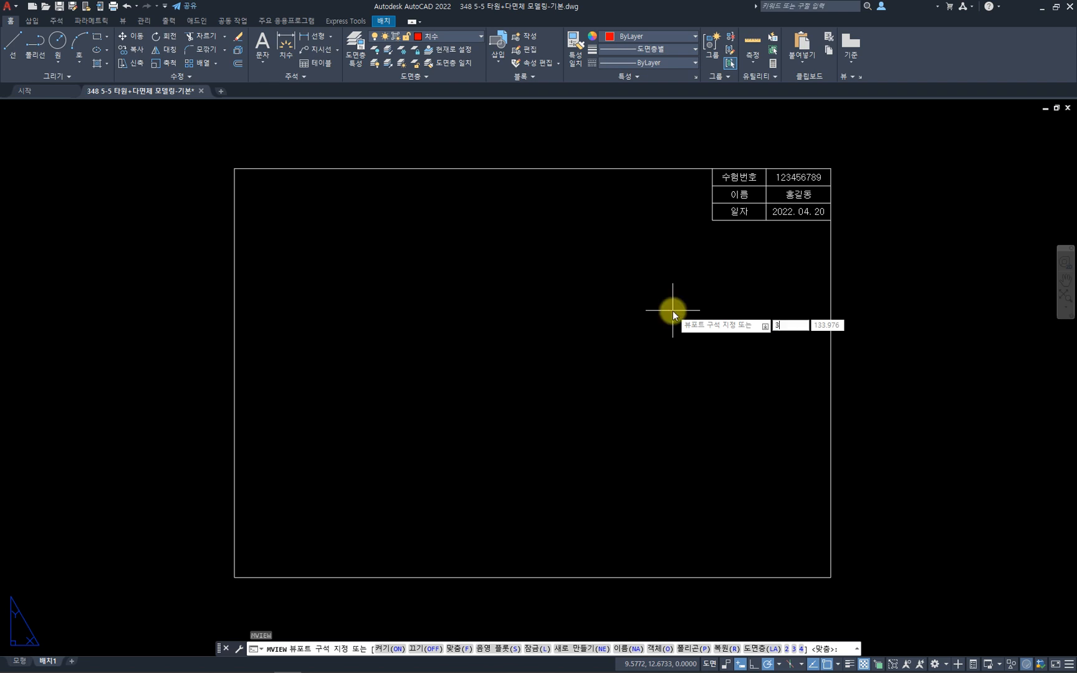
key("Return")
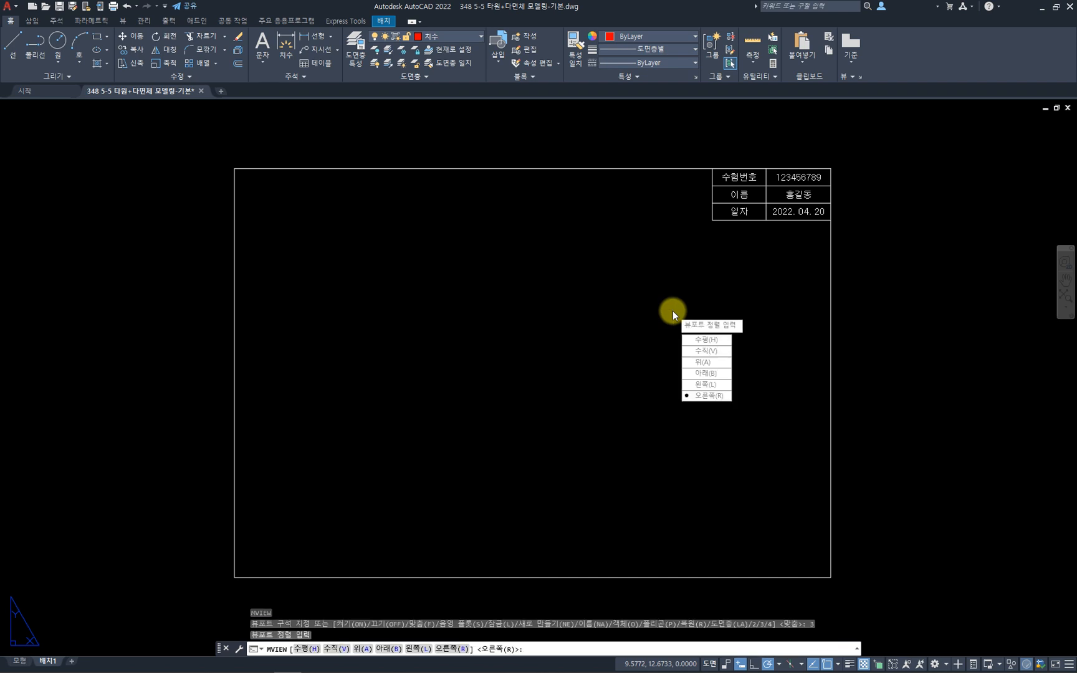
key("Return")
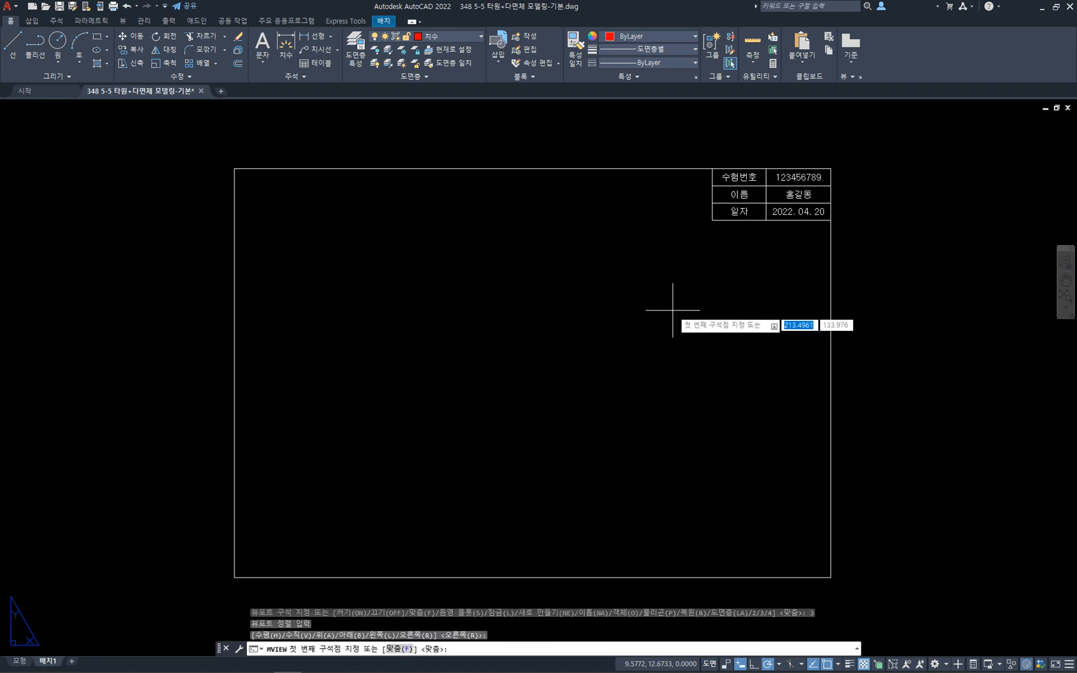
left_click(235, 577)
left_click(831, 169)
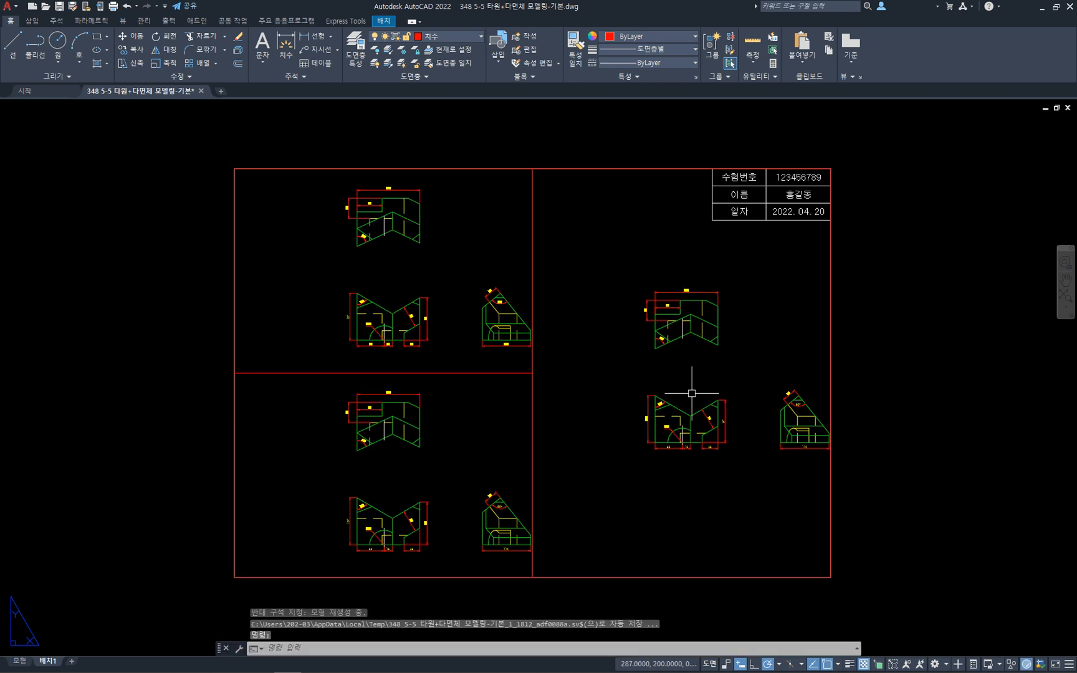
- Centre the top view in the upper-left viewport, the front view in the lower-left and the side view in the right one, then return to paper space
double_click(449, 258)
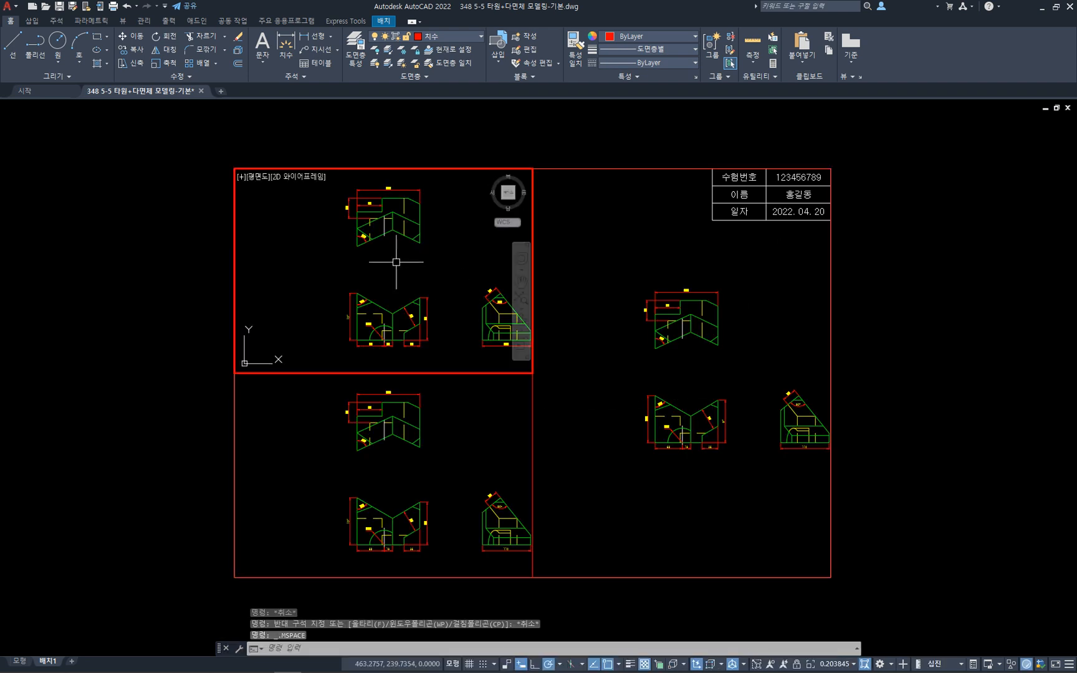
mouse_move(396, 262)
middle_mouse_down()
mouse_move(381, 325)
mouse_move(373, 320)
mouse_move(382, 321)
middle_mouse_up()
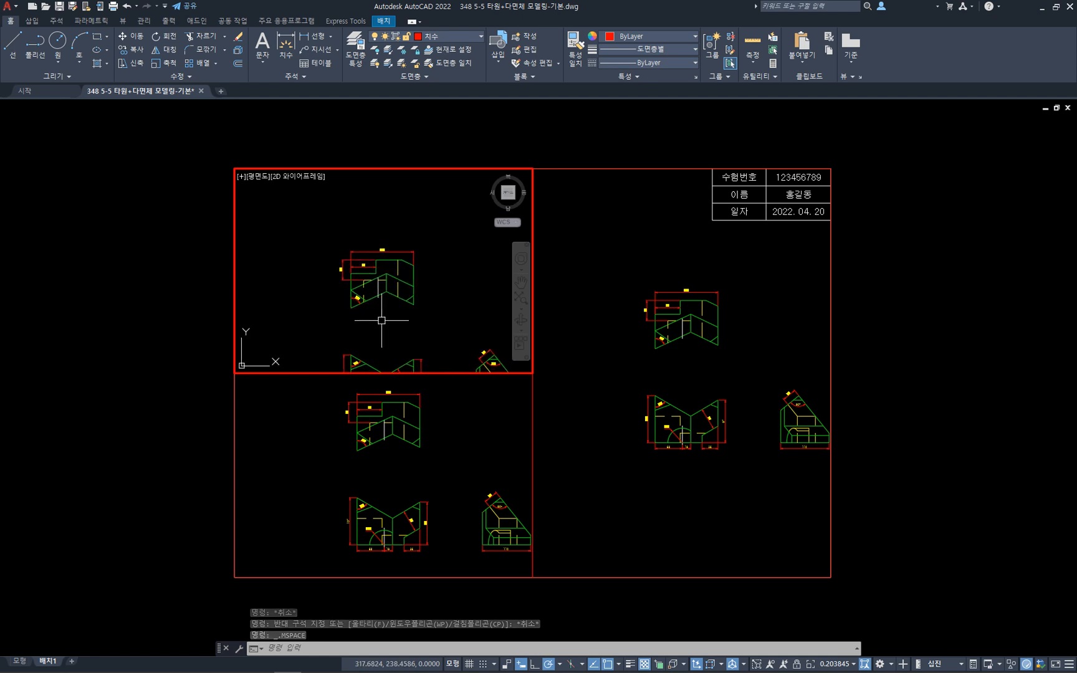
left_click(440, 452)
mouse_move(447, 489)
middle_mouse_down()
mouse_move(430, 470)
mouse_move(440, 435)
middle_mouse_up()
left_click(710, 483)
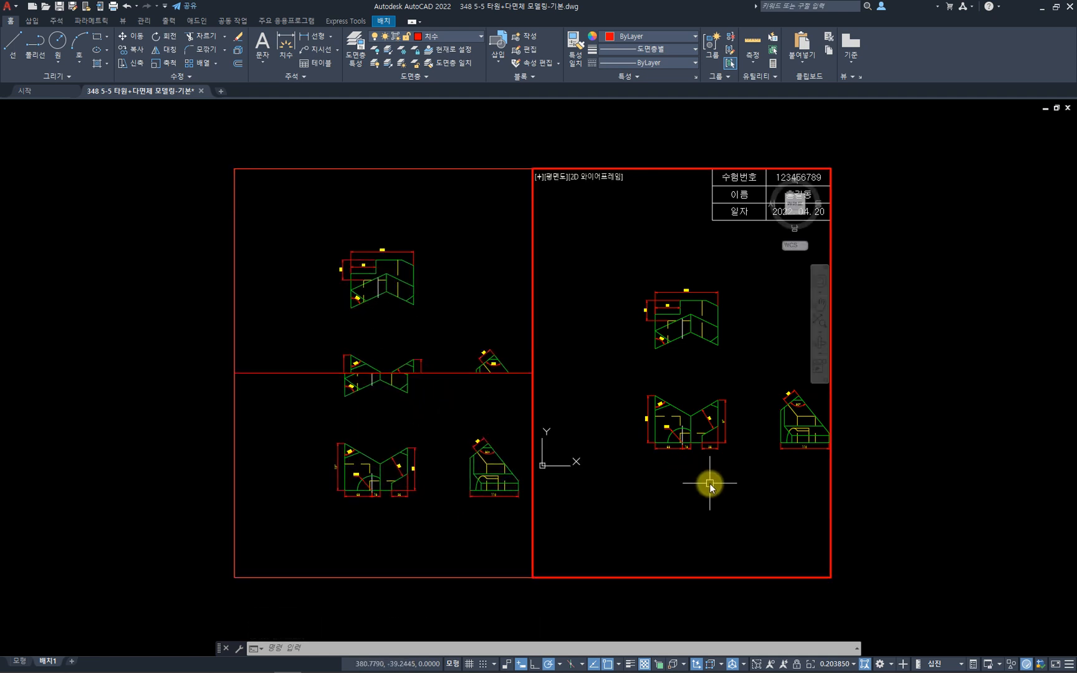
mouse_move(776, 512)
middle_mouse_down()
mouse_move(692, 450)
mouse_move(657, 468)
middle_mouse_up()
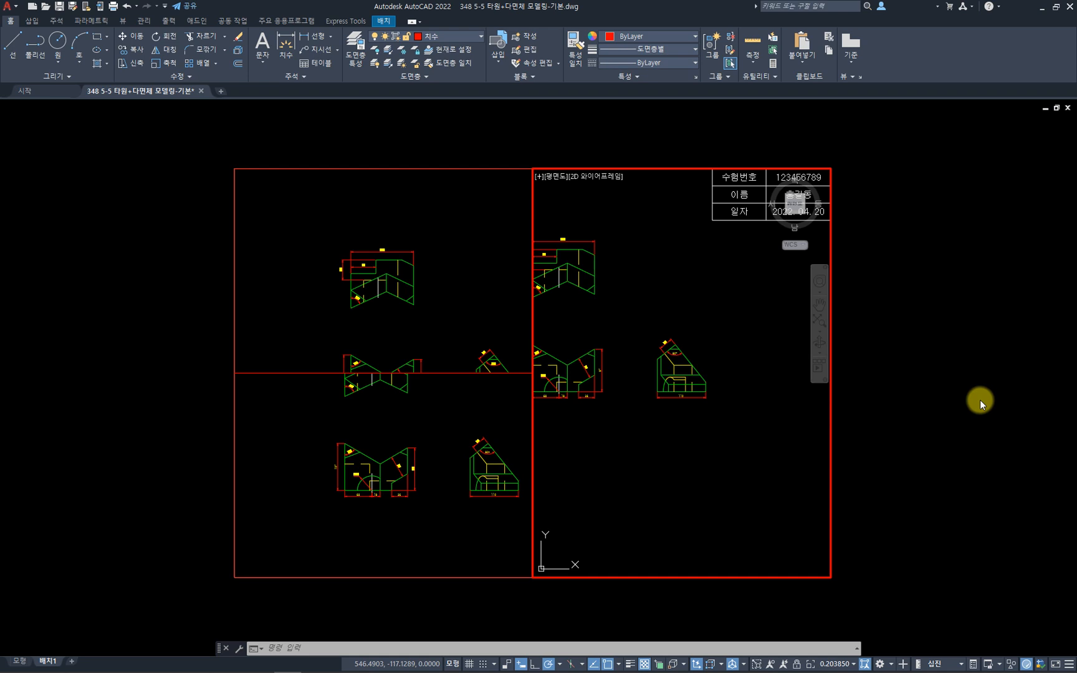
double_click(945, 401)
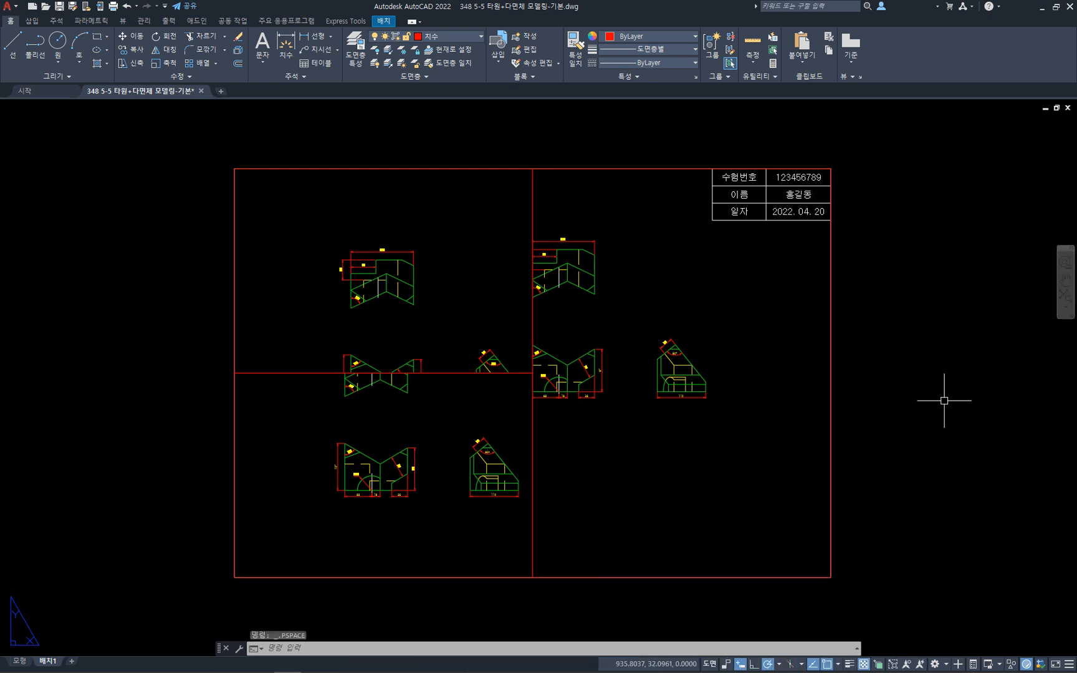
- Set the scale of all three viewports to 1:2
left_click(630, 444)
left_click(466, 341)
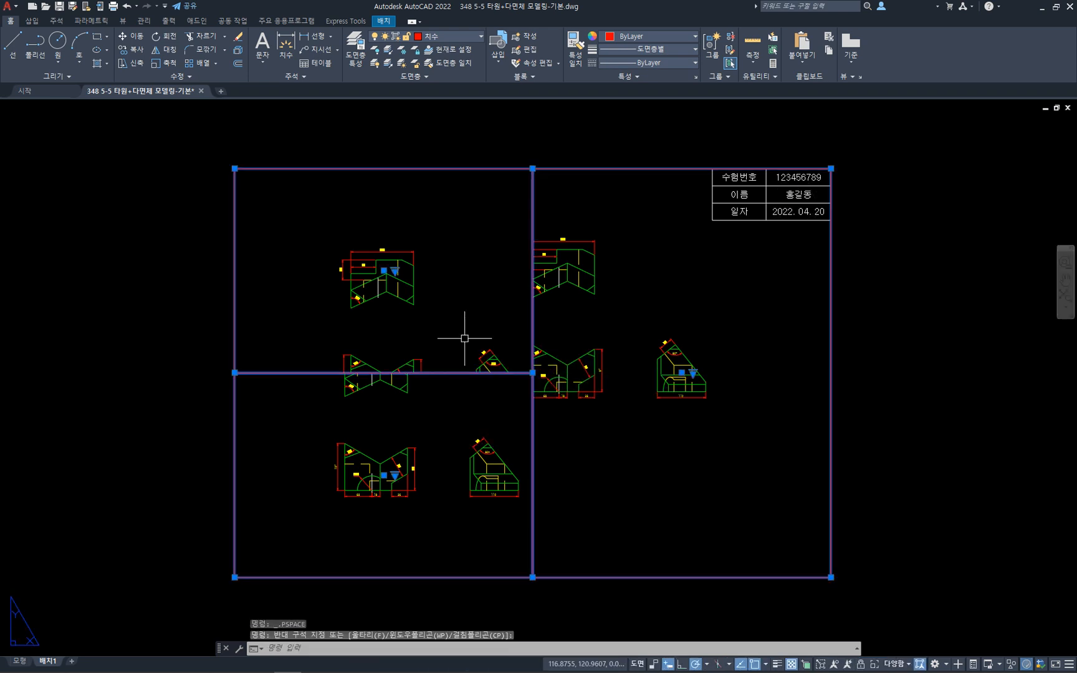
left_click(908, 665)
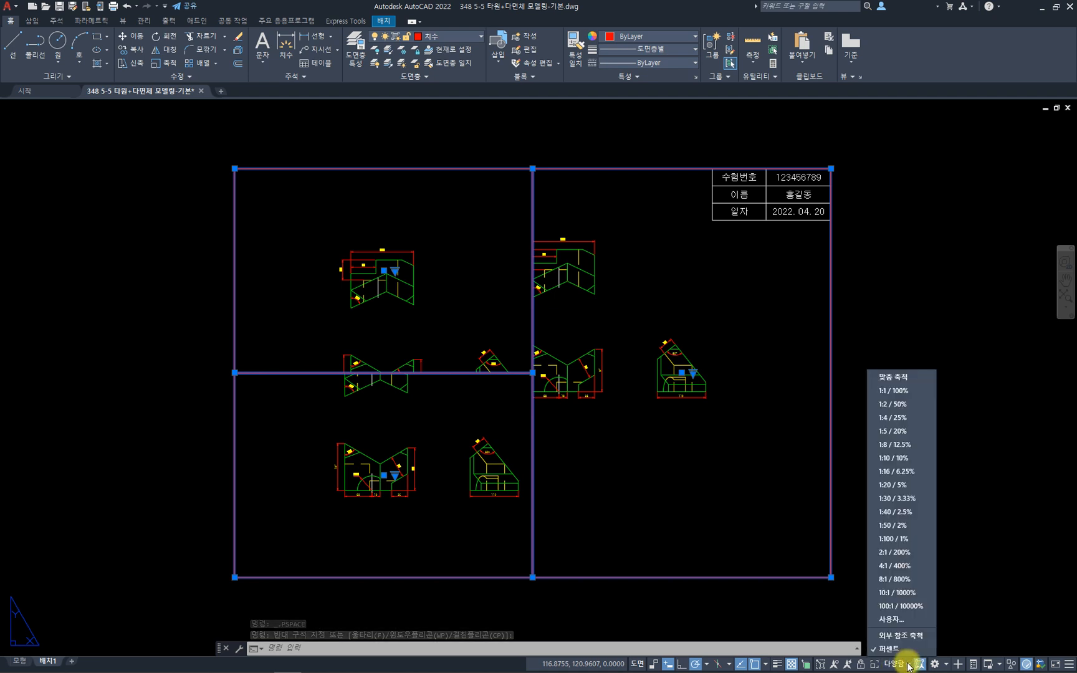
left_click(909, 405)
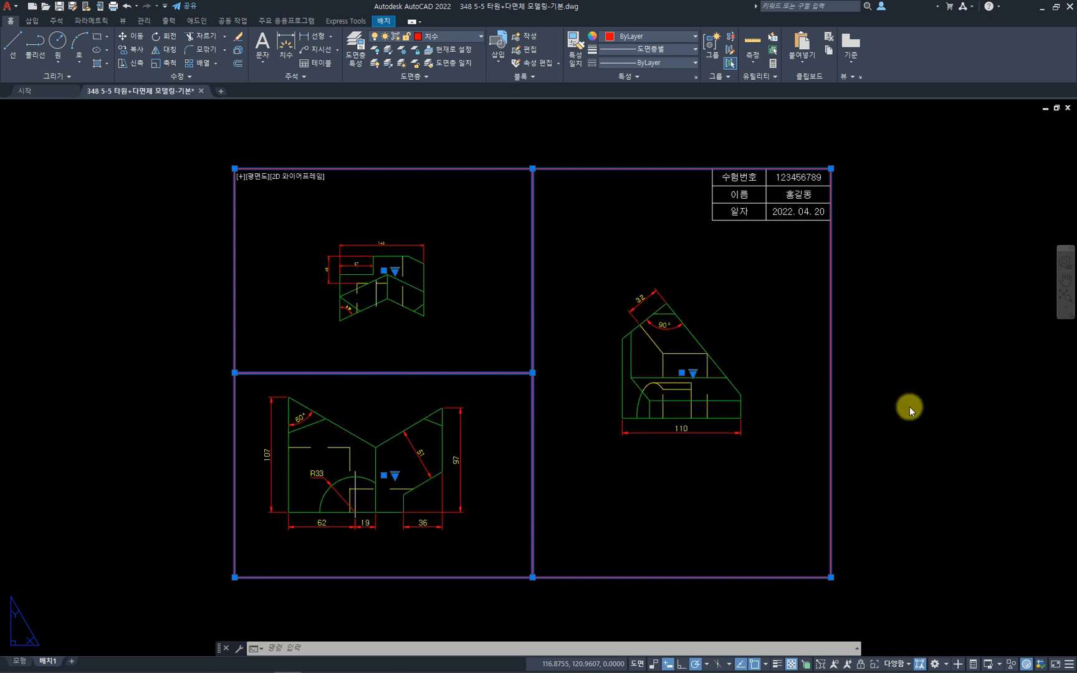
key("Escape")
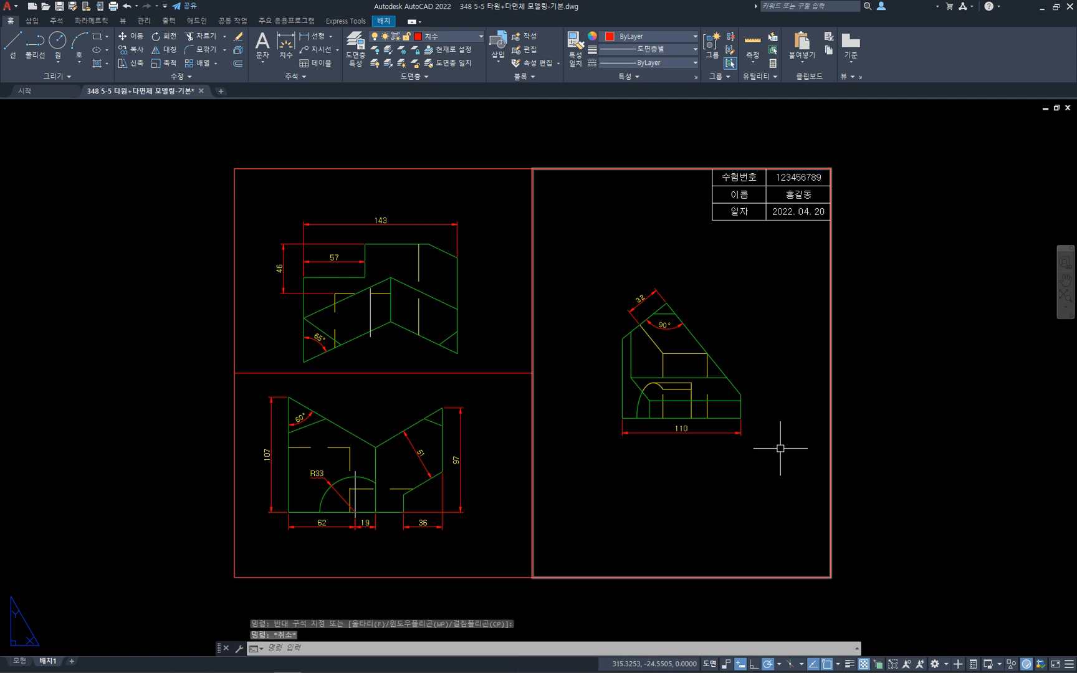
- Shift the front view rightward and the top view upward inside their viewports, then return to paper space
double_click(488, 477)
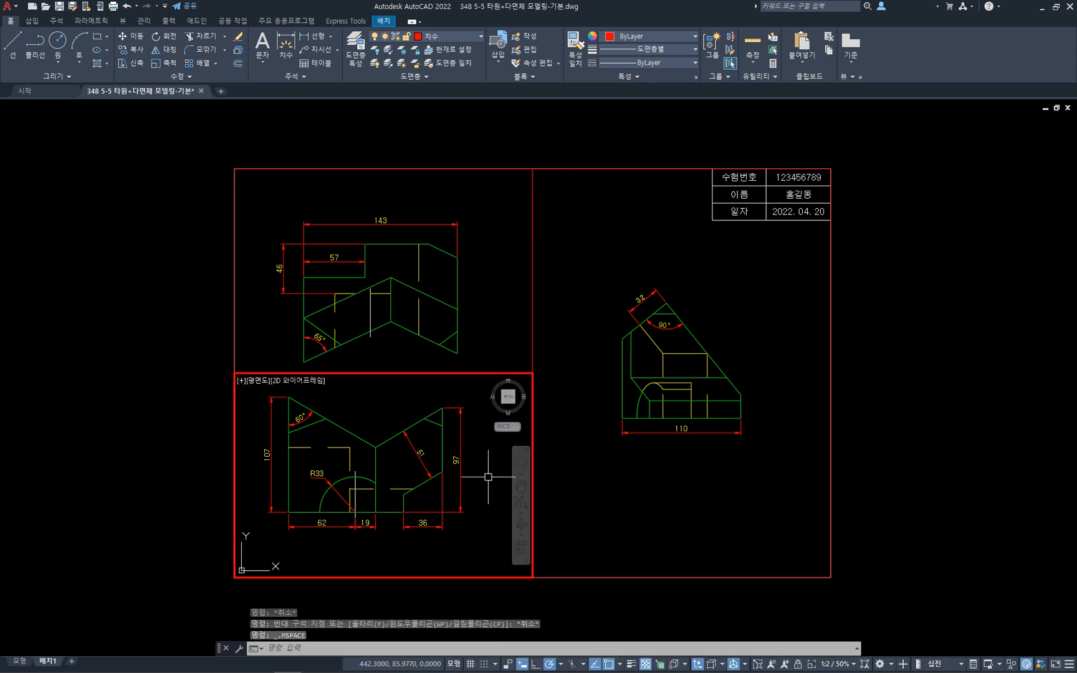
middle_click_drag(338, 477, 376, 478)
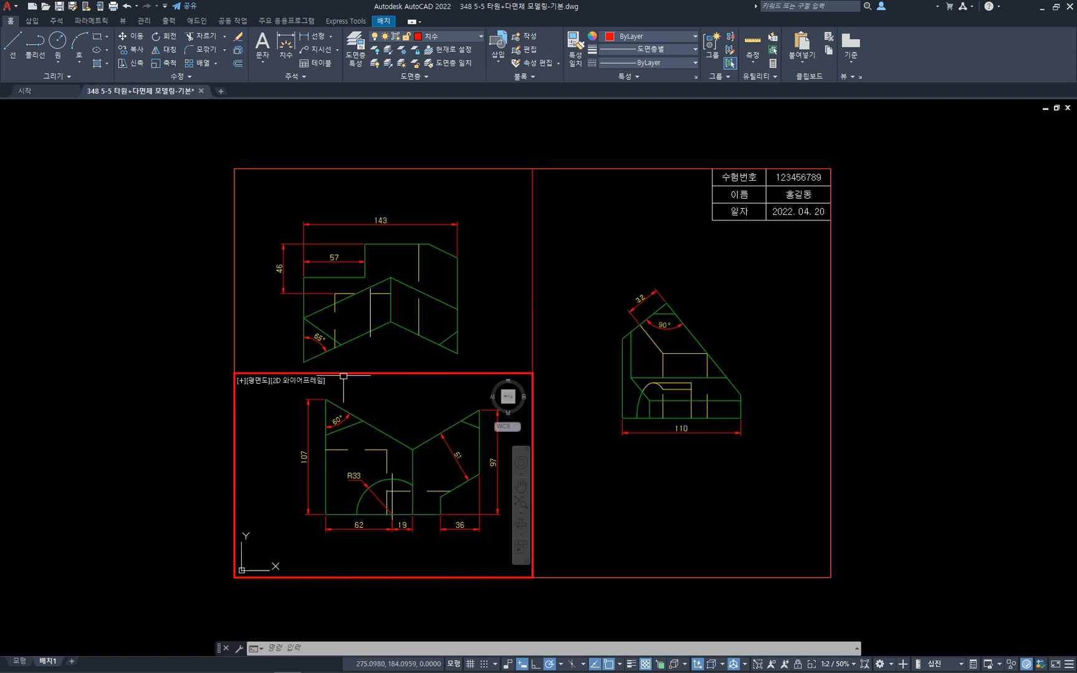
left_click(486, 293)
middle_click_drag(487, 294, 492, 269)
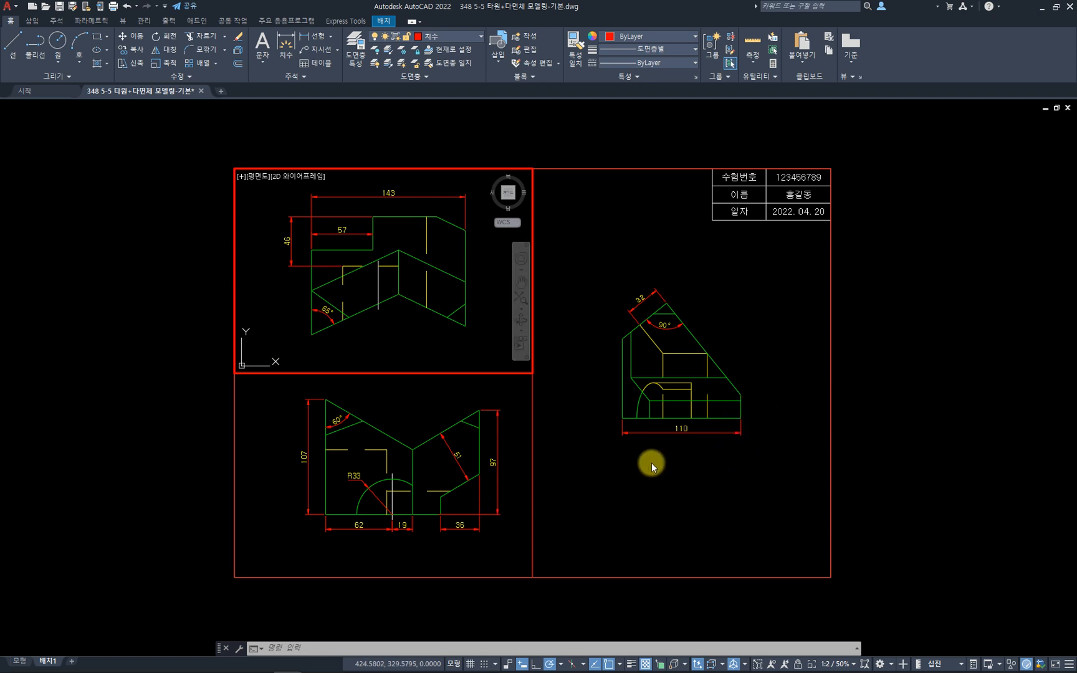
double_click(940, 399)
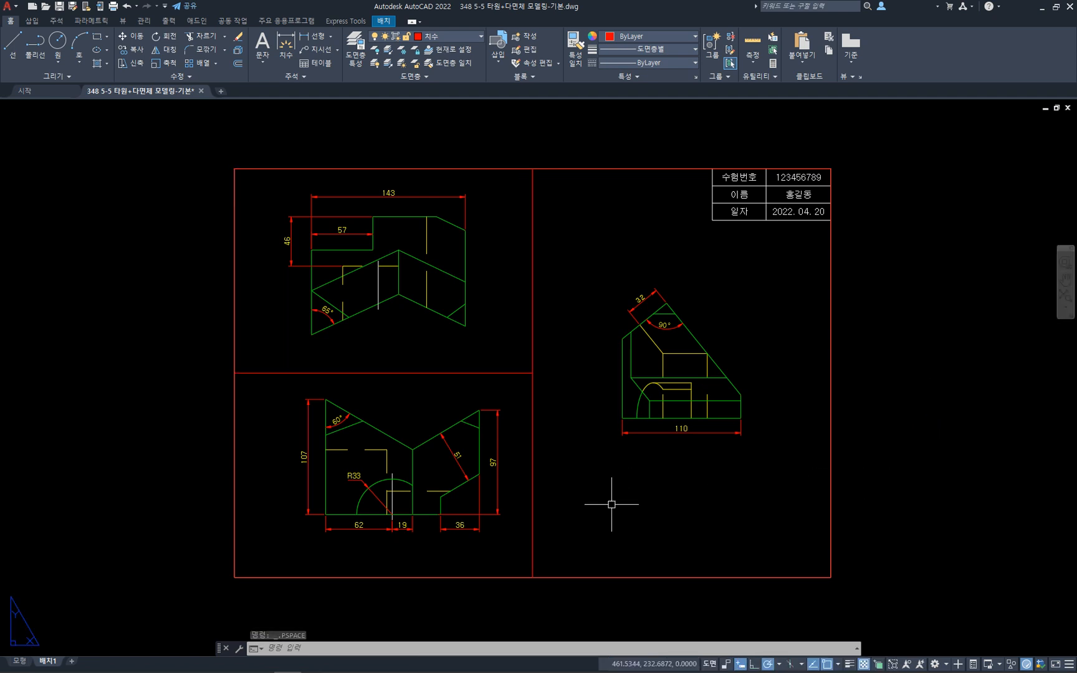
- Align the side view horizontally with the front view using MVSETUP, matching the endpoints of their bottom edges
type("MVSETUP")
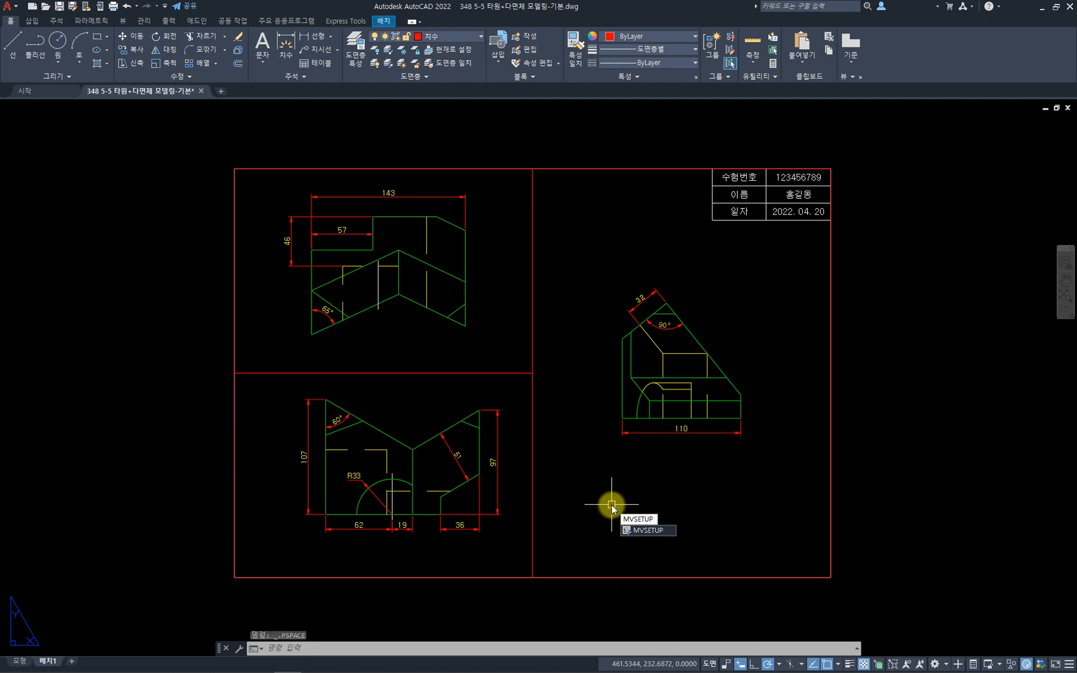
key("Return")
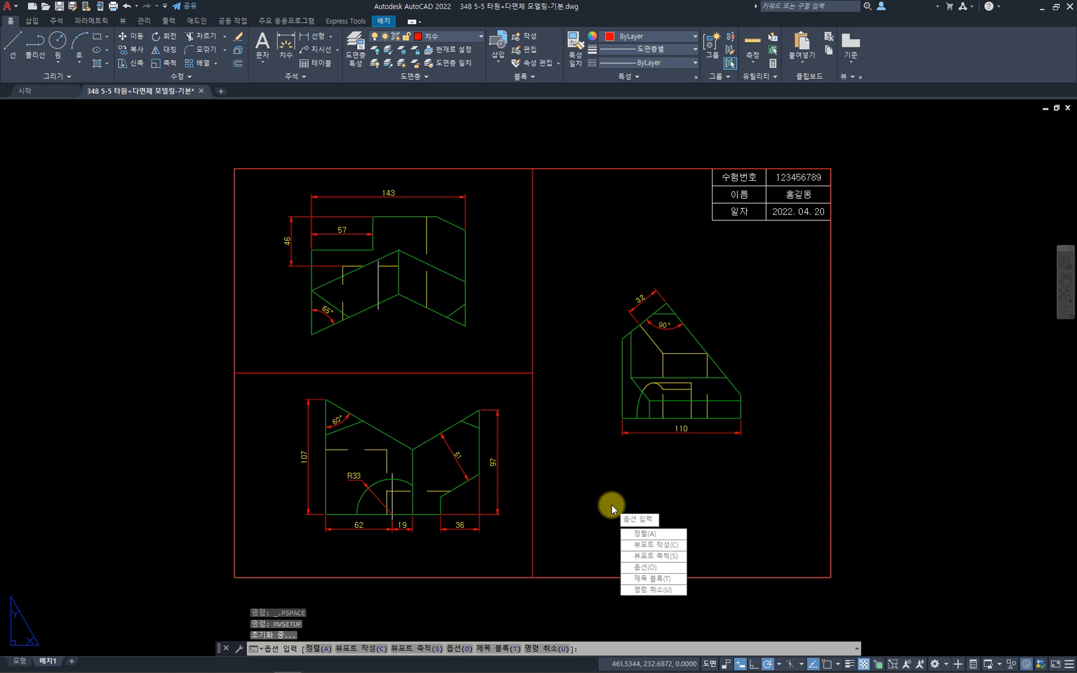
type("a")
key("Return")
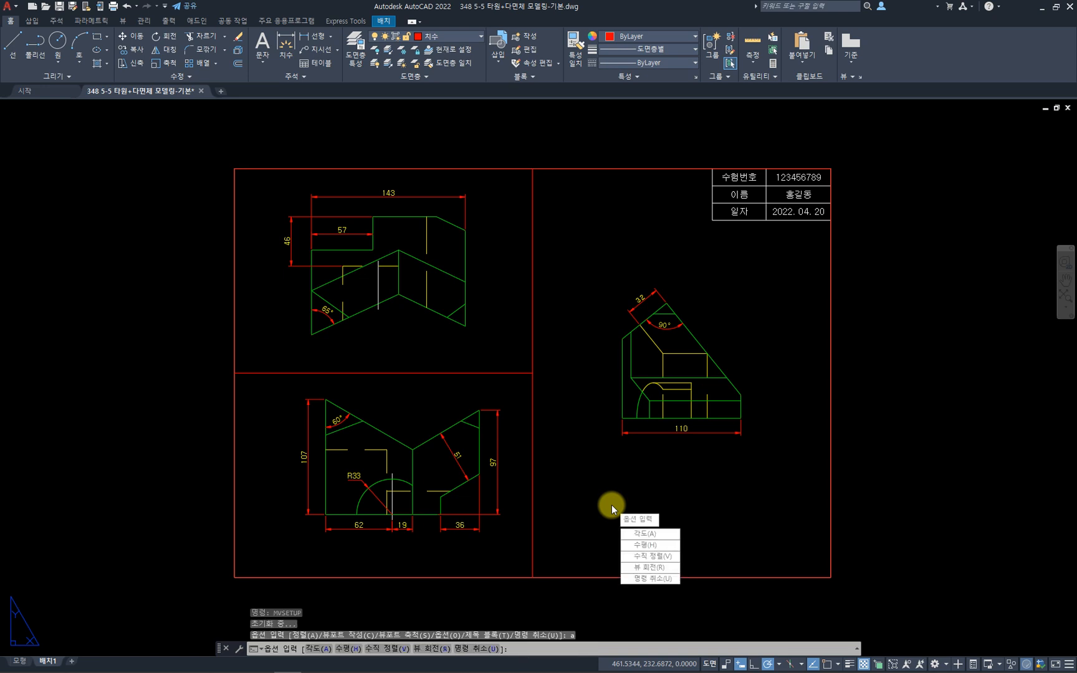
type("h")
key("Return")
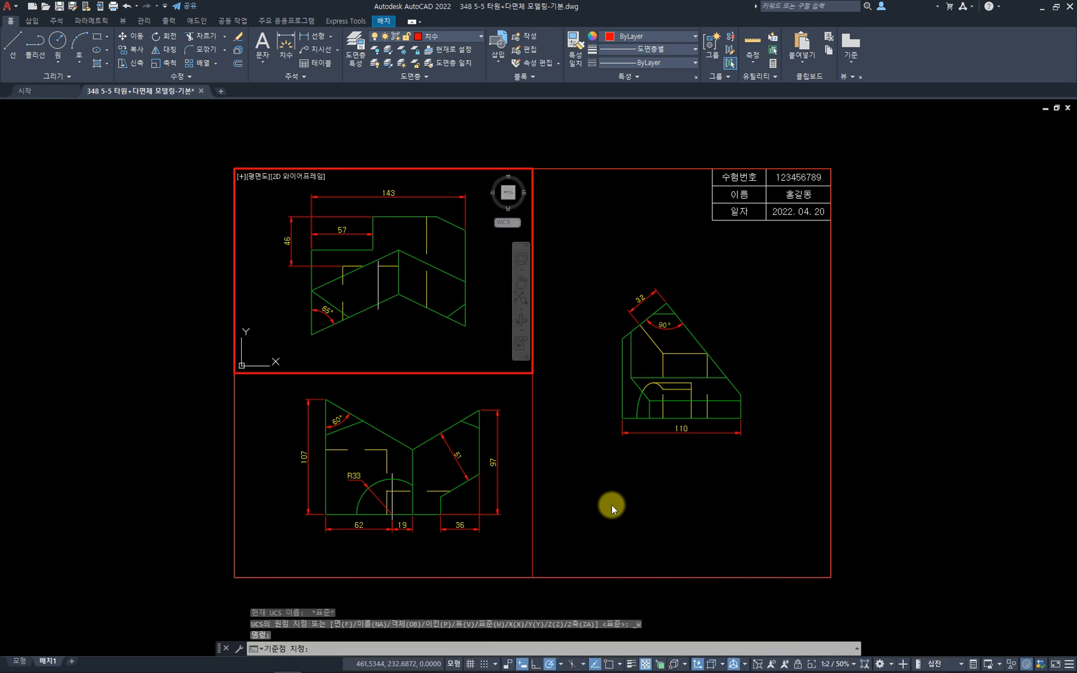
left_click(501, 536)
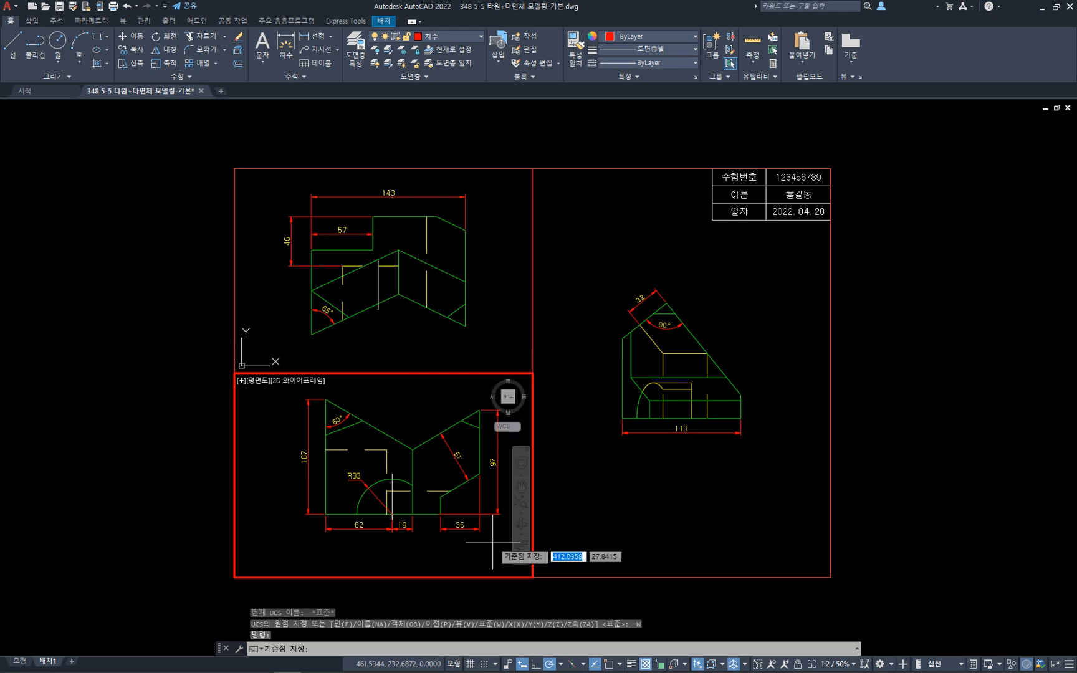
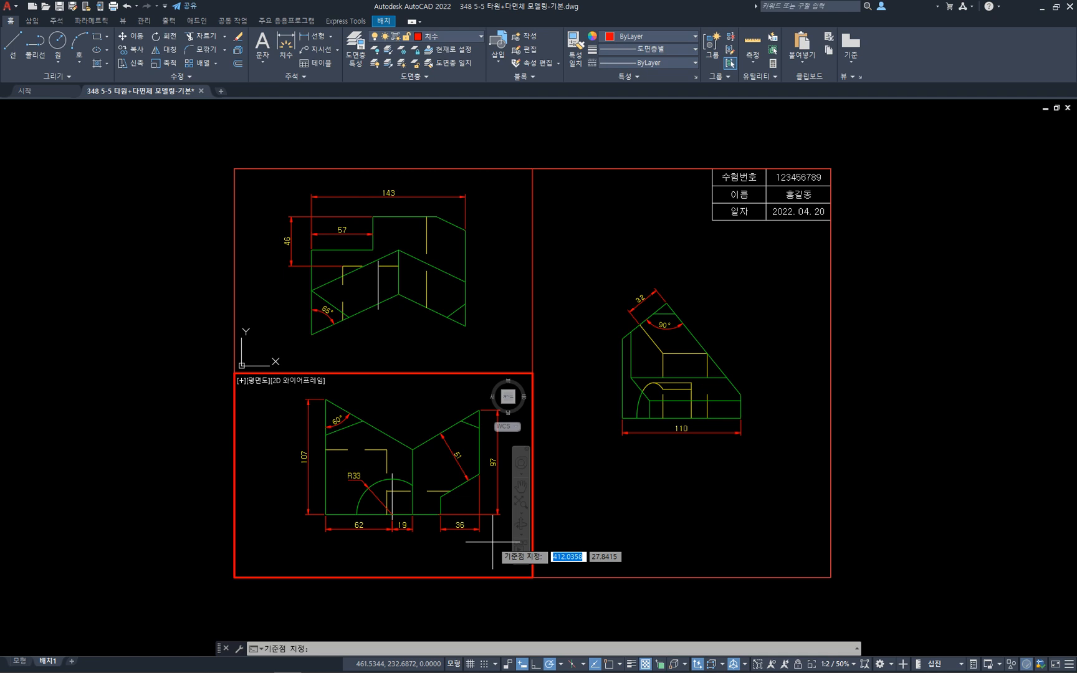
right_click(450, 551, "shift")
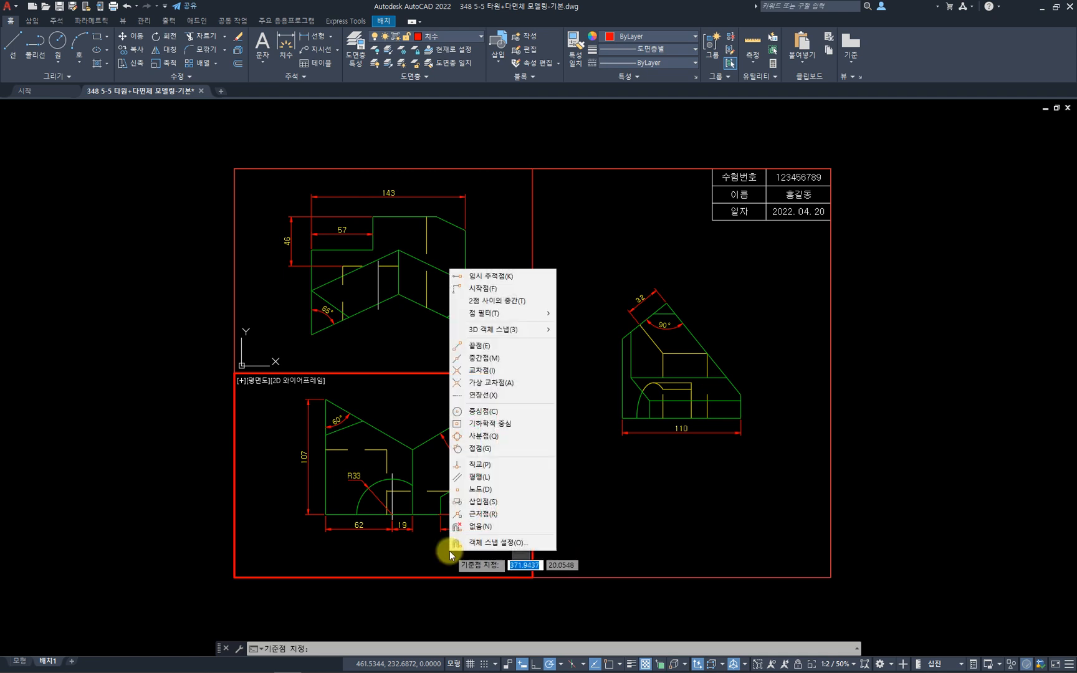
left_click(484, 347)
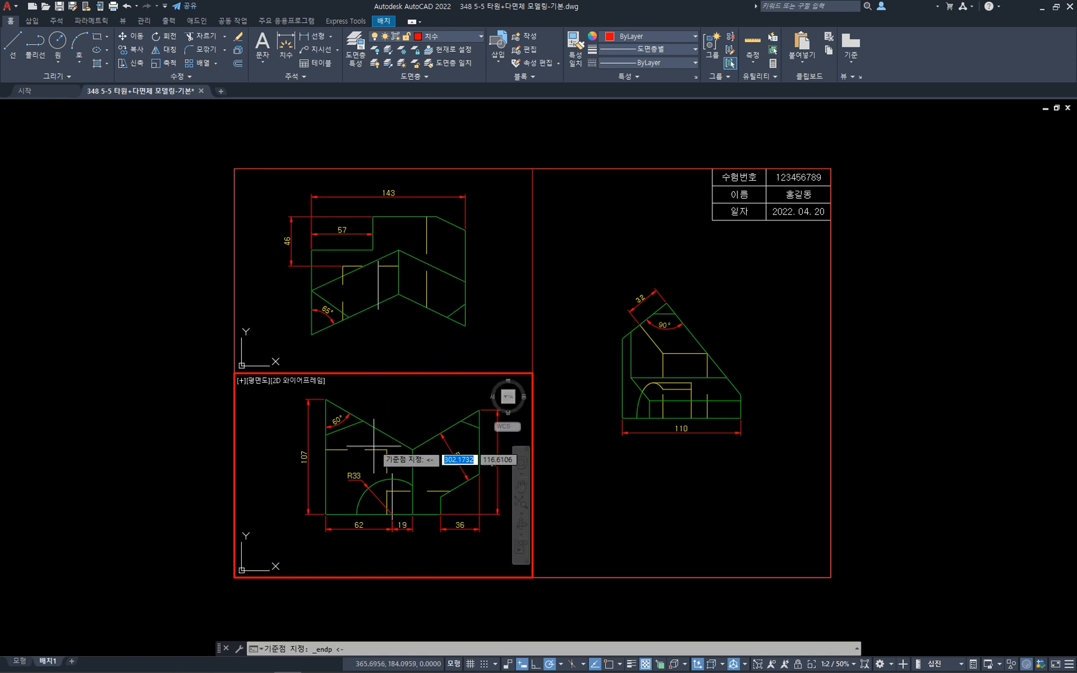
left_click(340, 512)
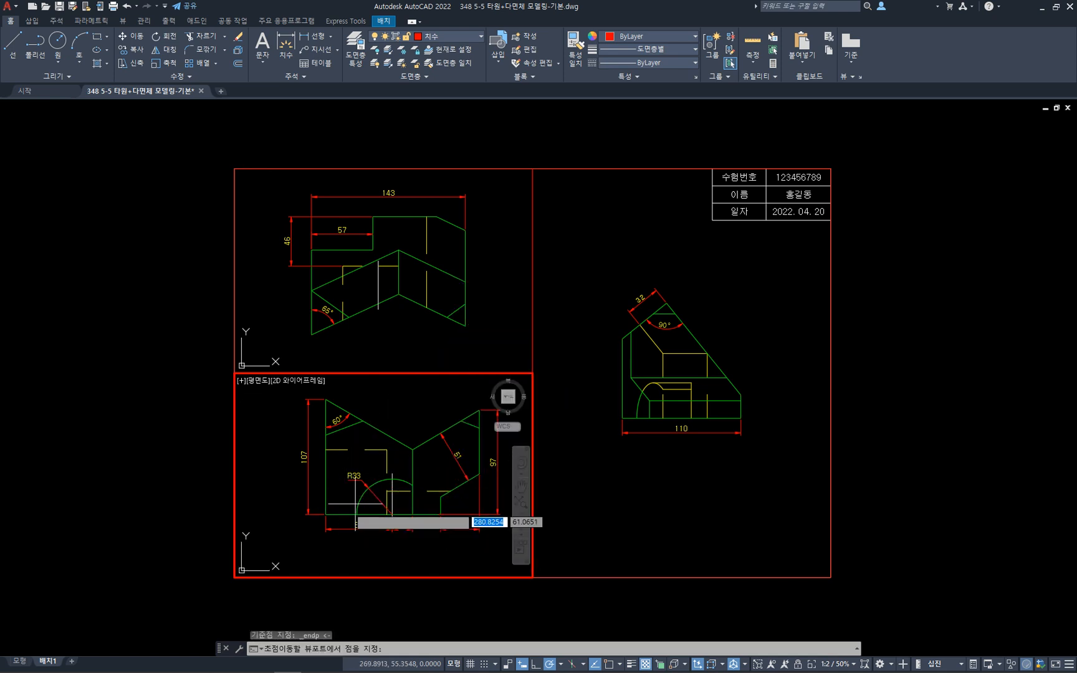
left_click(709, 475)
right_click(709, 475, "shift")
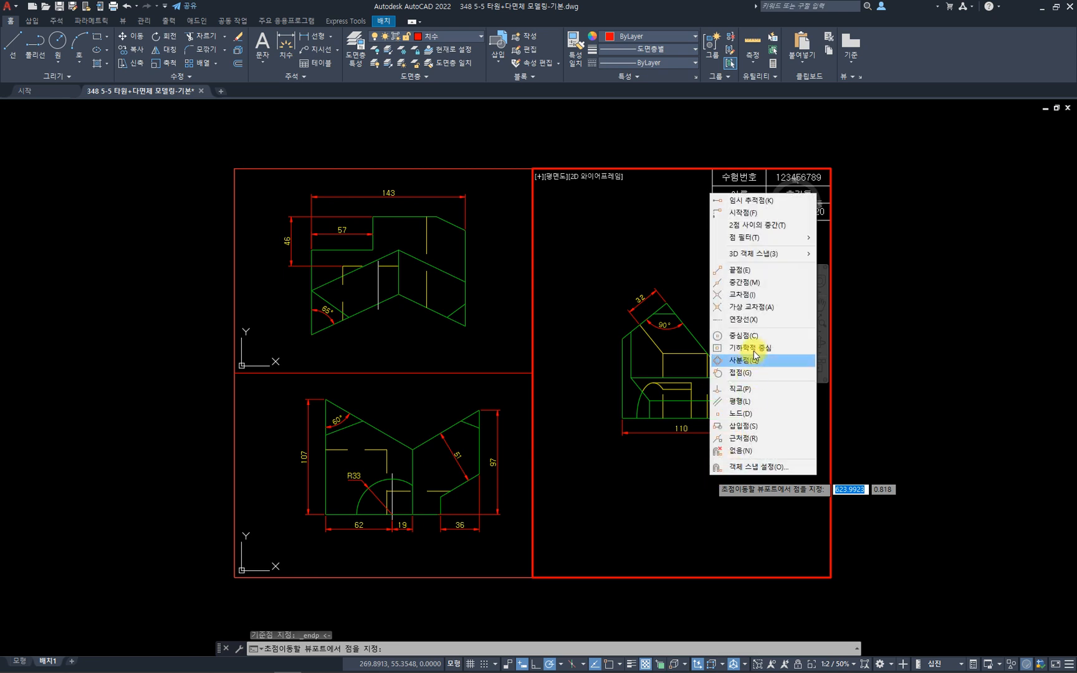
left_click(745, 270)
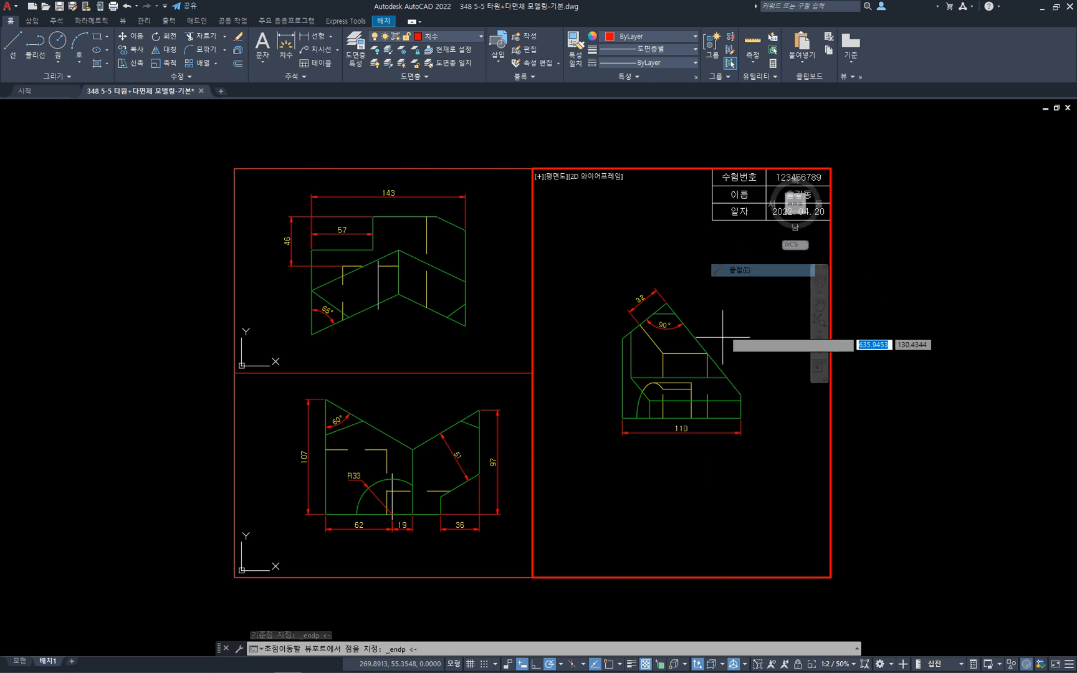
left_click(723, 417)
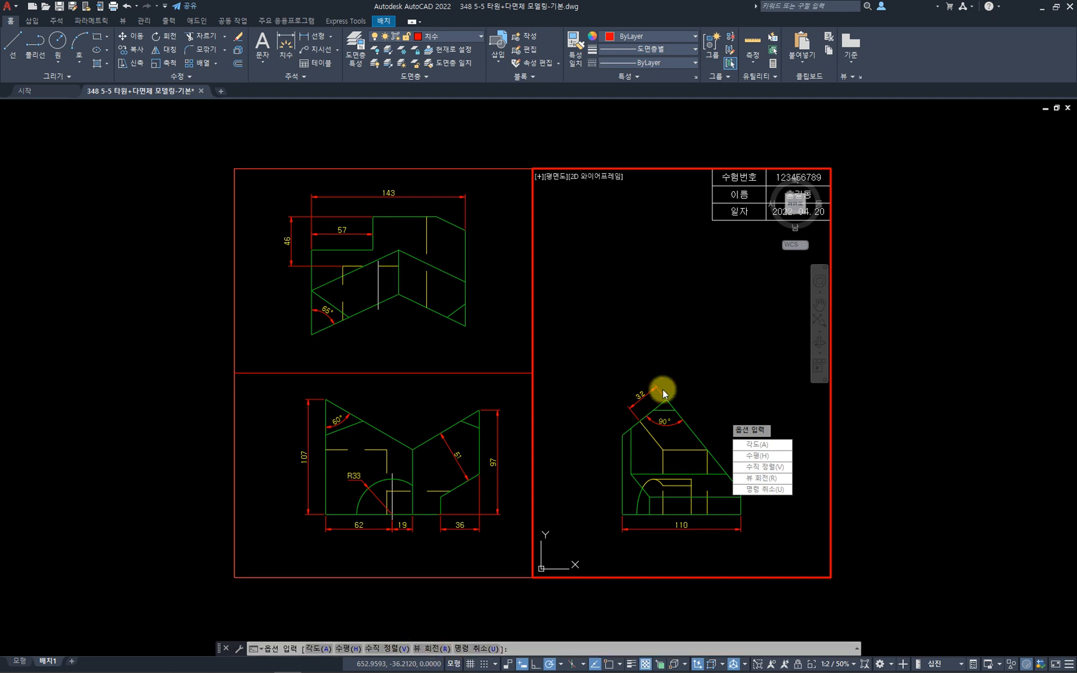
- Align the top view vertically with the front view using MVSETUP, matching the endpoints of their right-hand edges, and return to paper space
type("h")
key("Return")
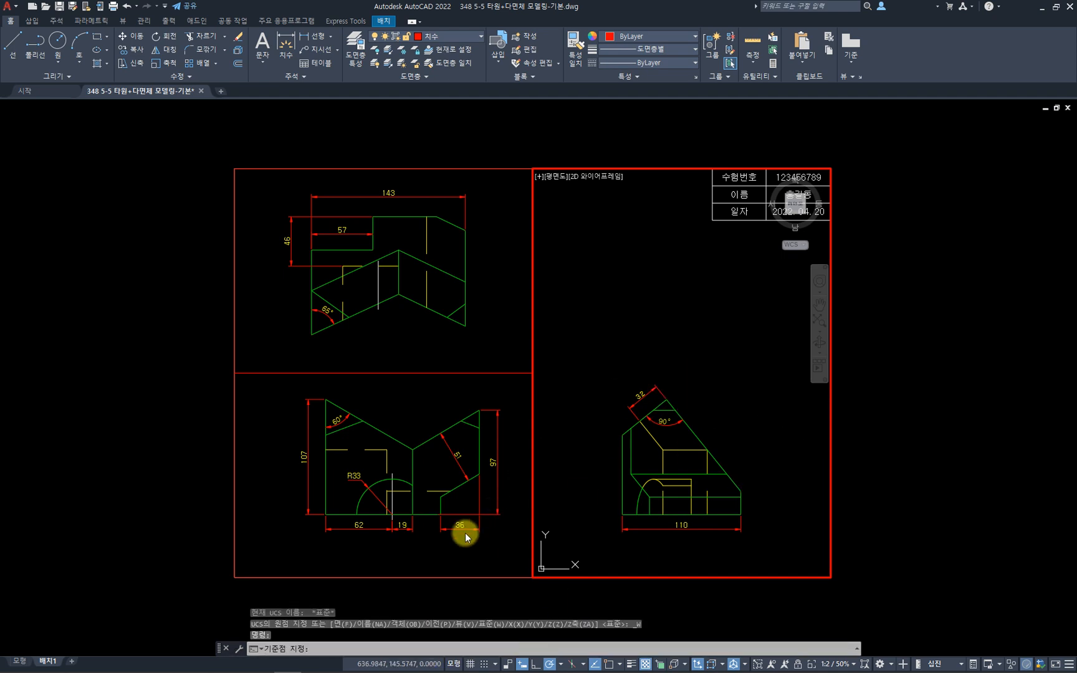
left_click(407, 552)
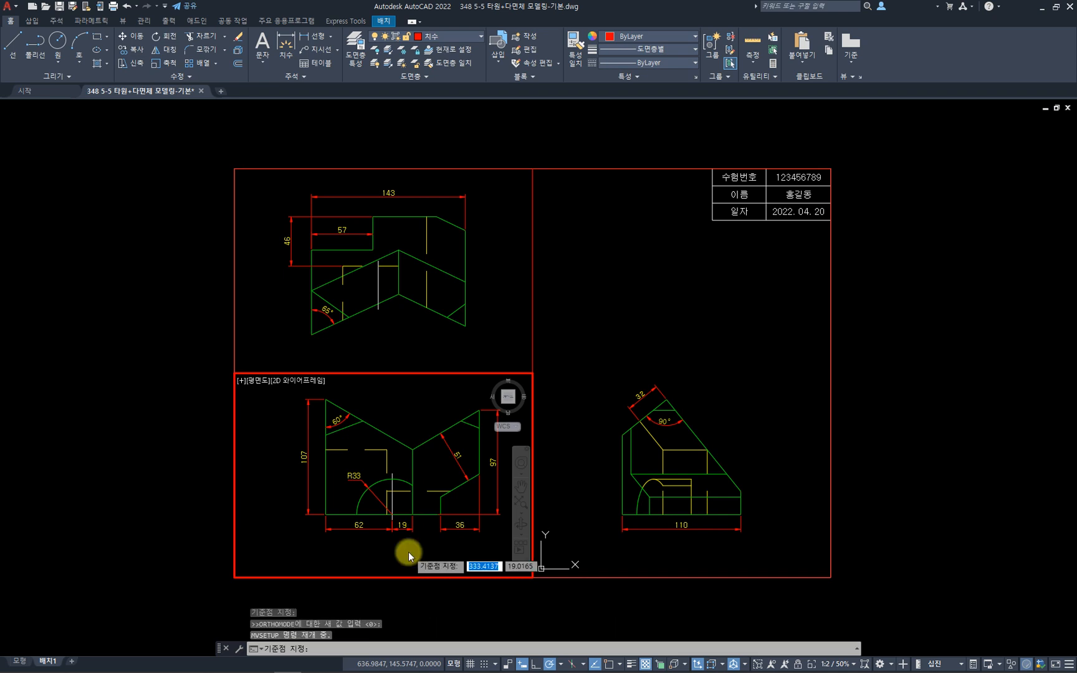
right_click(408, 552, "shift")
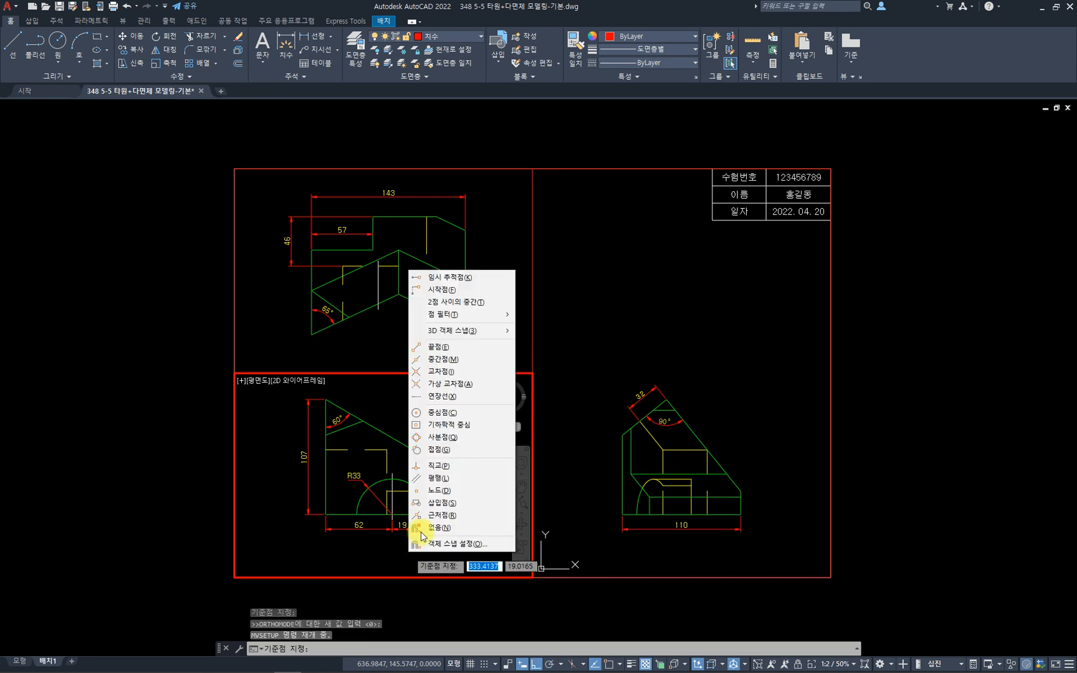
left_click(460, 346)
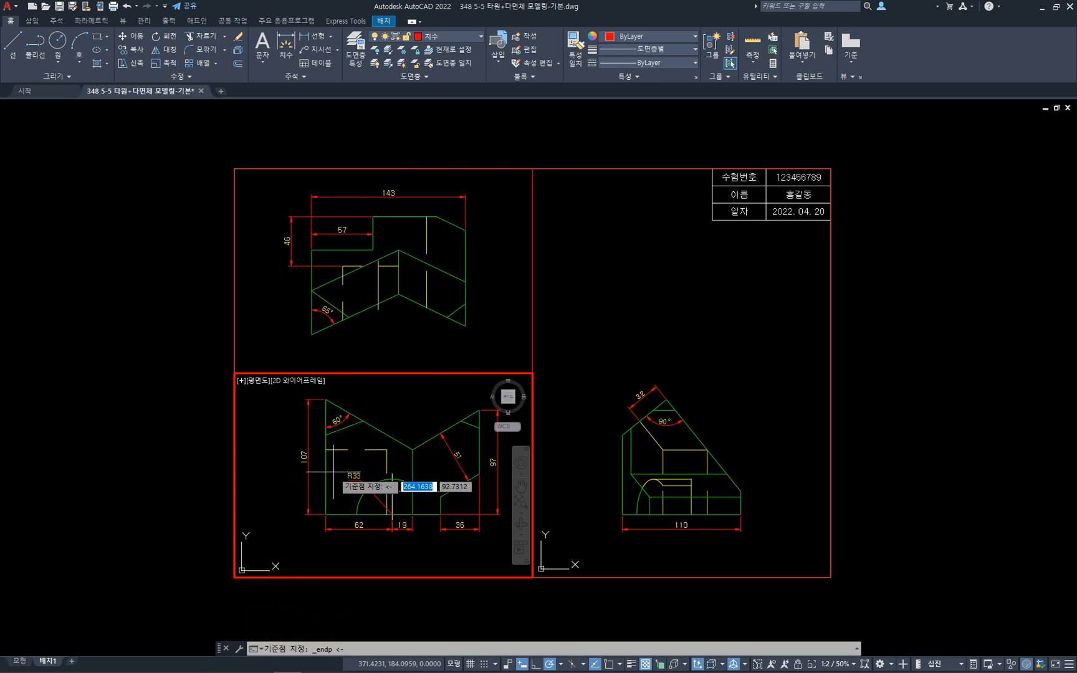
left_click(478, 449)
left_click(493, 332)
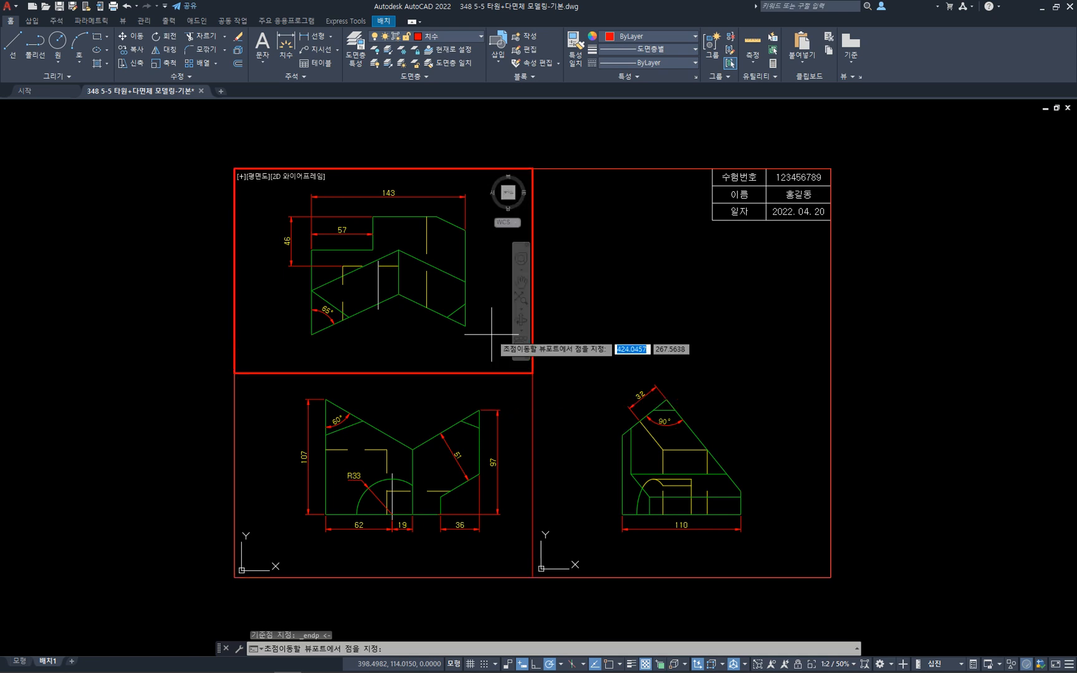
right_click(469, 345, "shift")
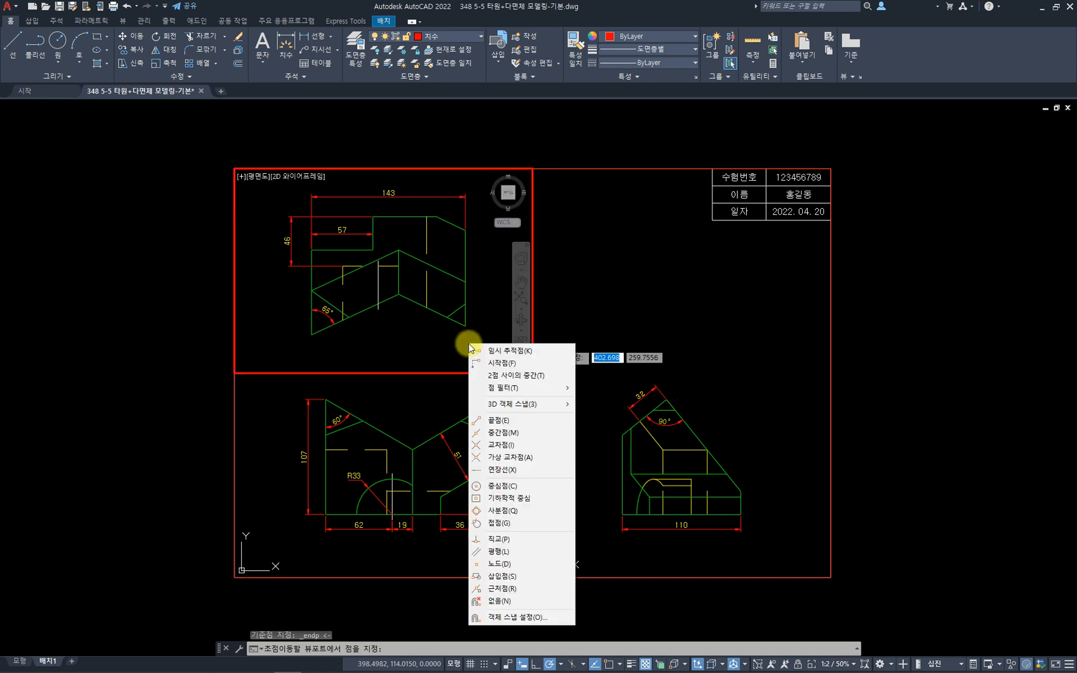
left_click(508, 420)
left_click(469, 253)
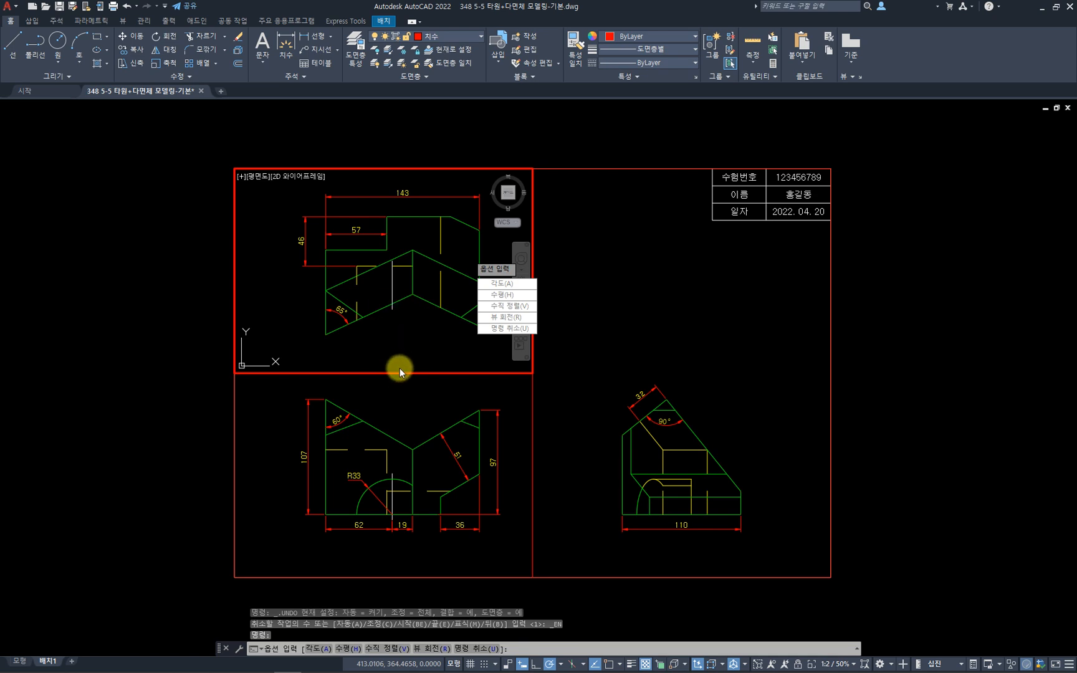
key("Escape")
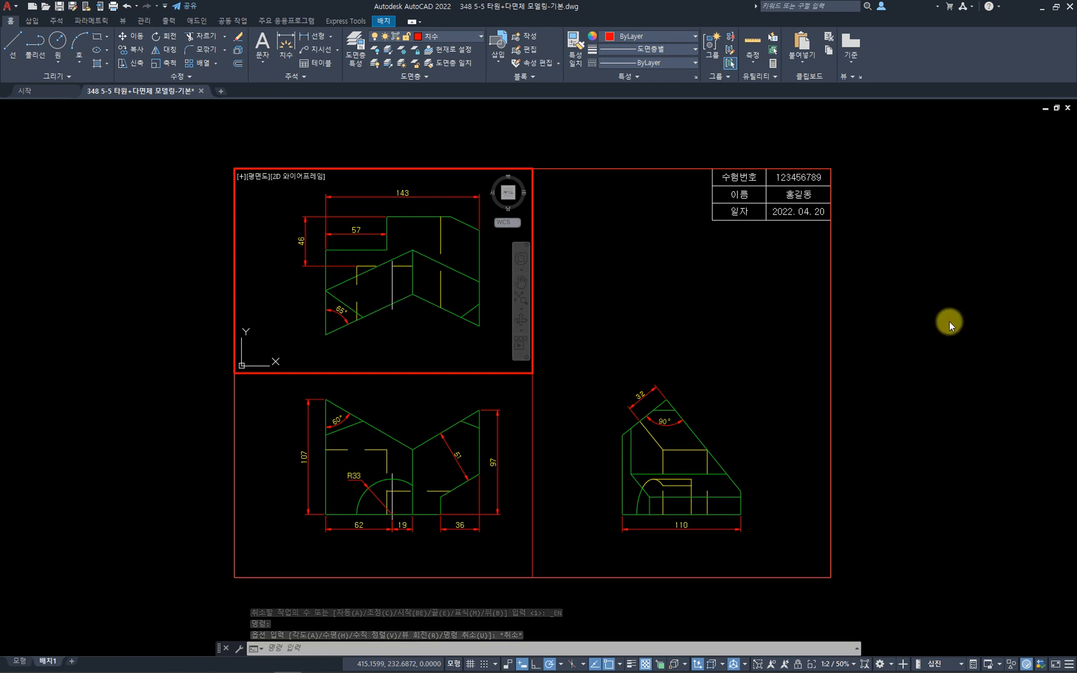
double_click(950, 320)
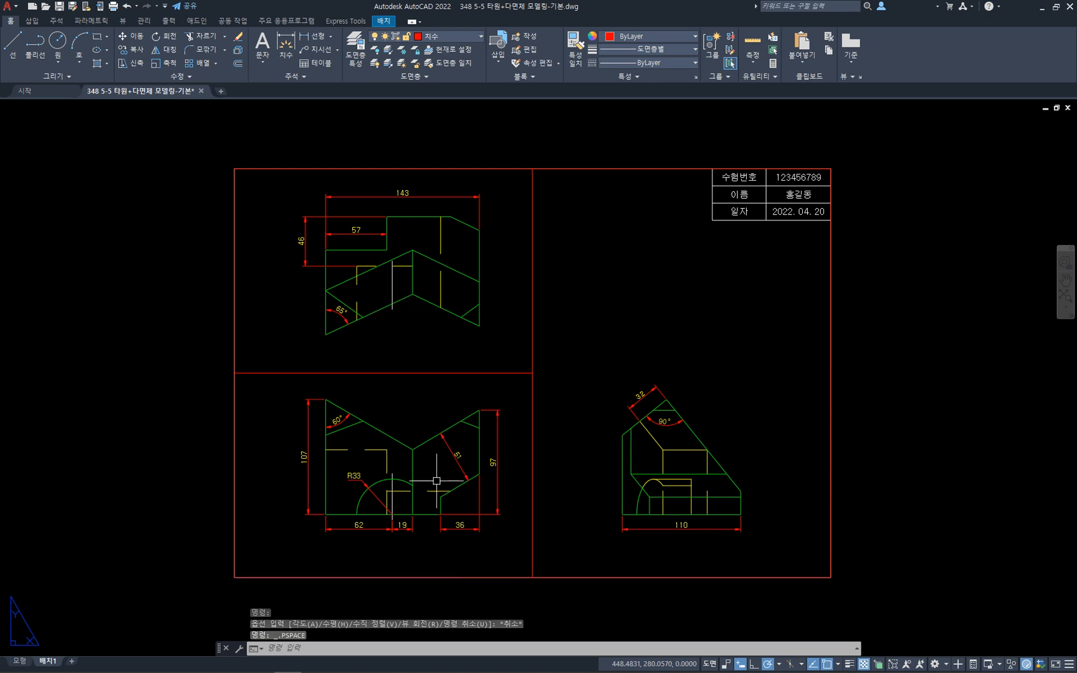
- Move the three viewport frames to the 뷰포트 layer
left_click(561, 395)
left_click(531, 399)
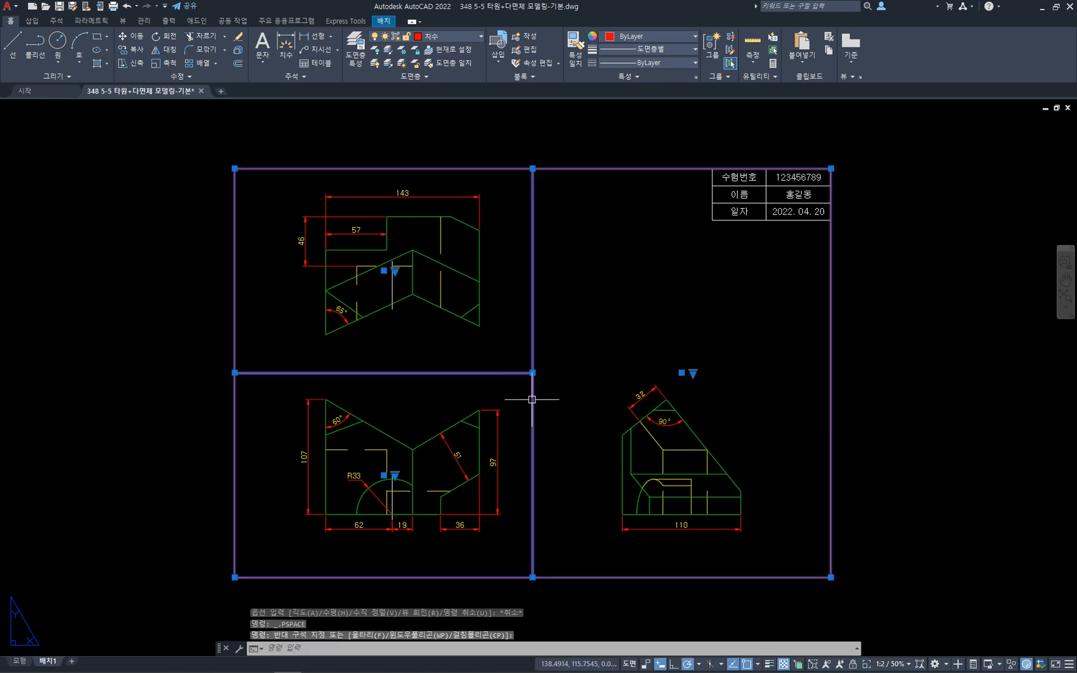
left_click(475, 35)
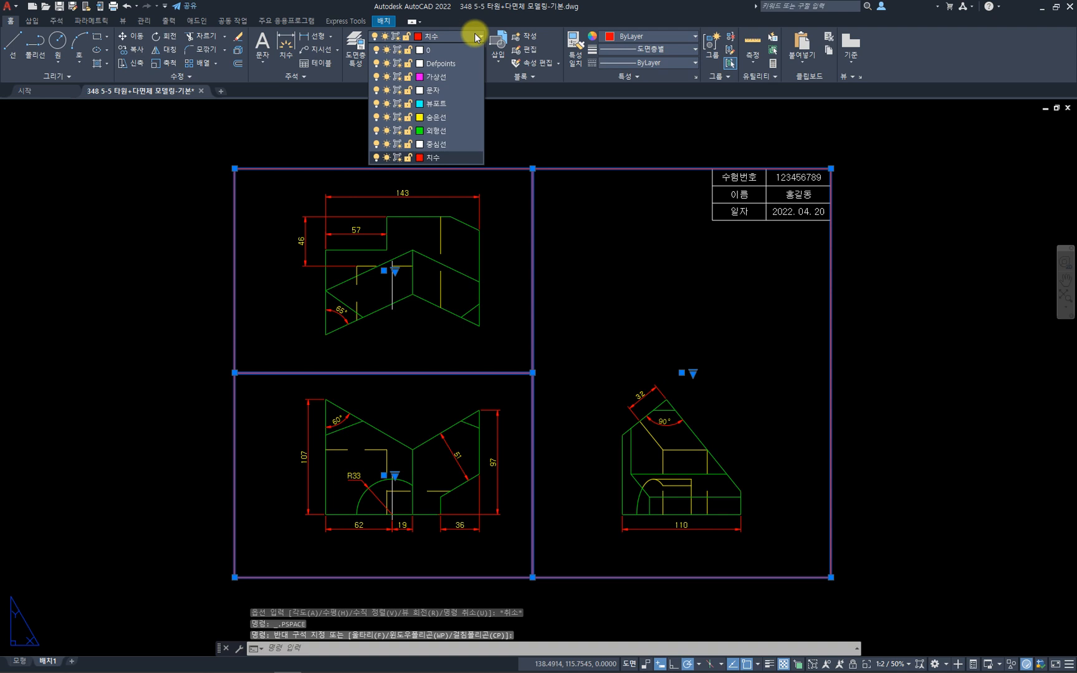
left_click(439, 102)
key("Escape")
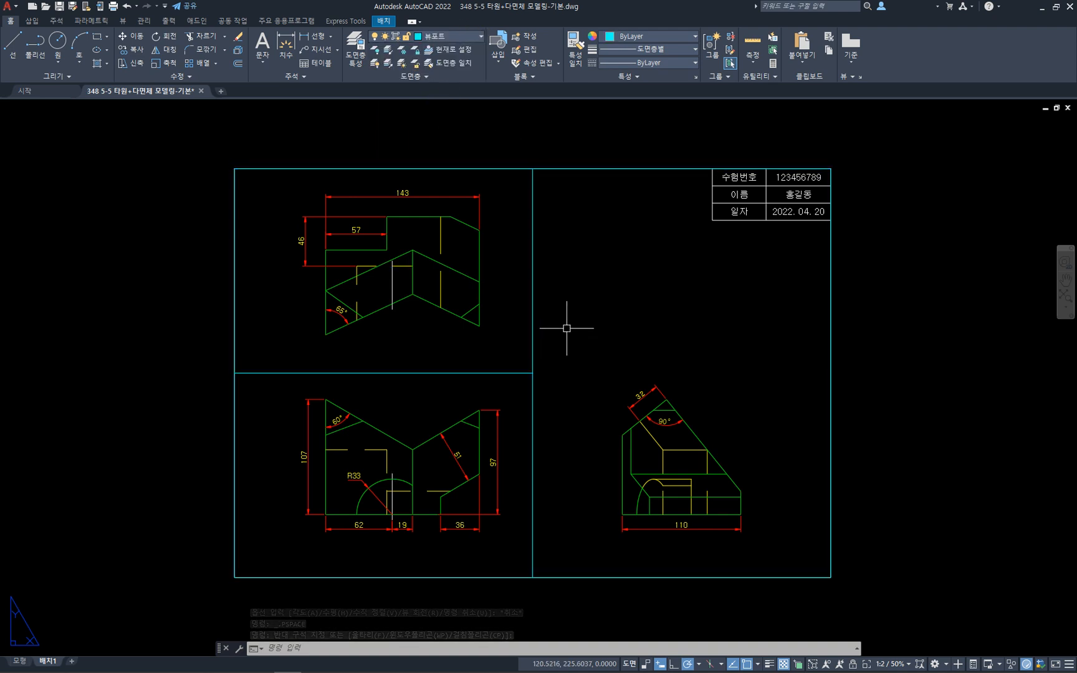
- Freeze the 뷰포트 layer to hide the viewport frames on the sheet
left_click(482, 39)
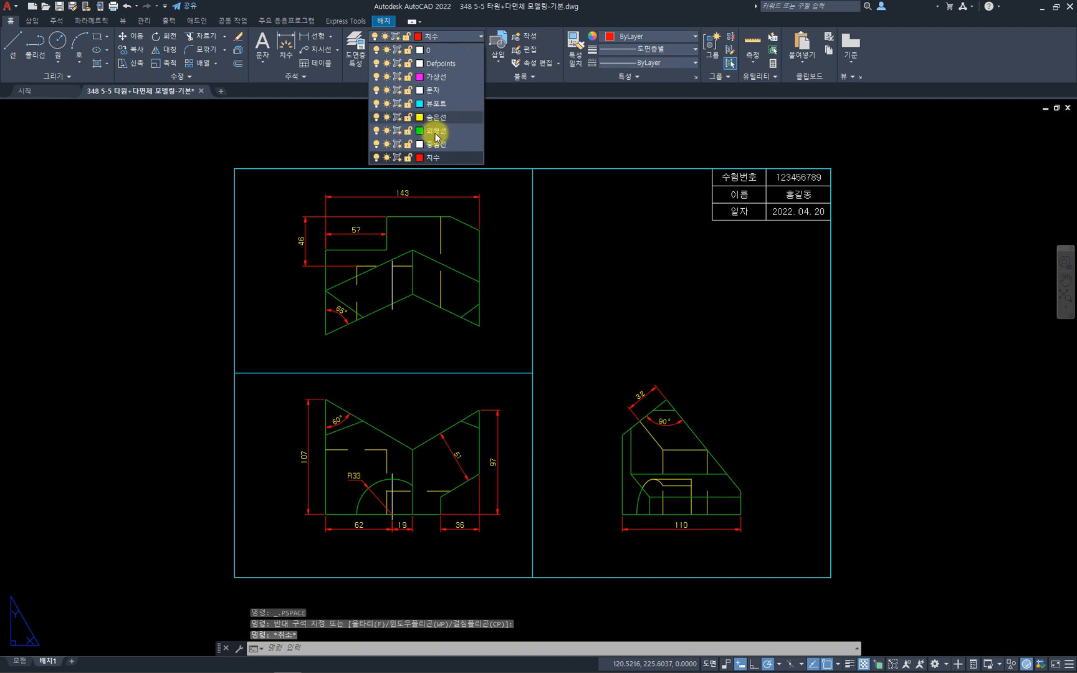
left_click(388, 104)
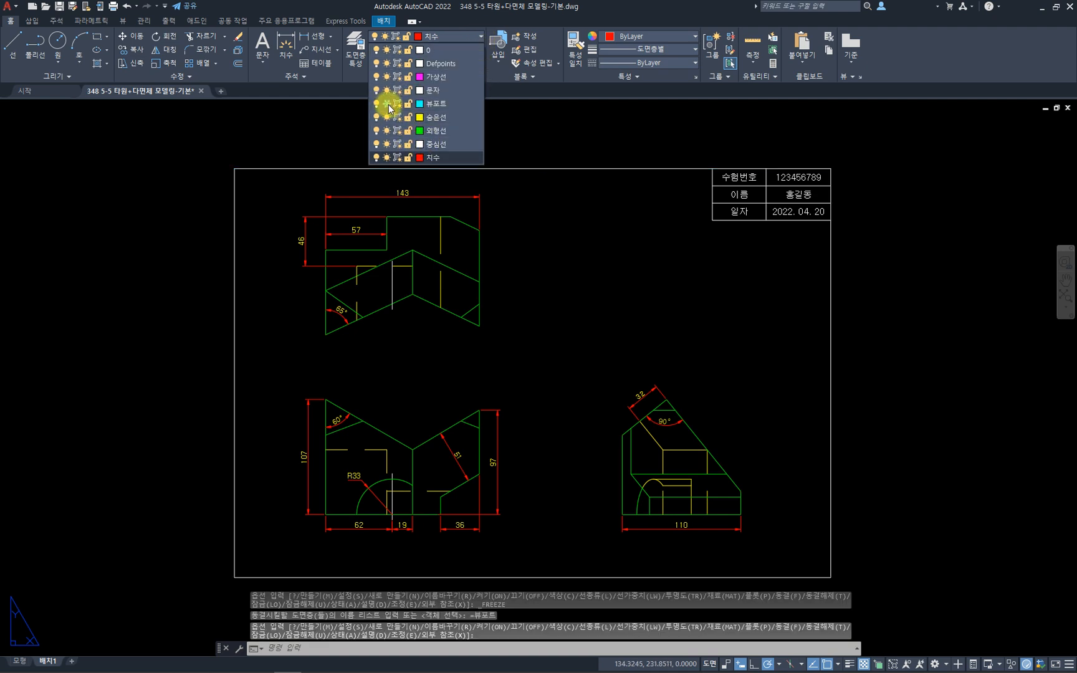
key("Escape")
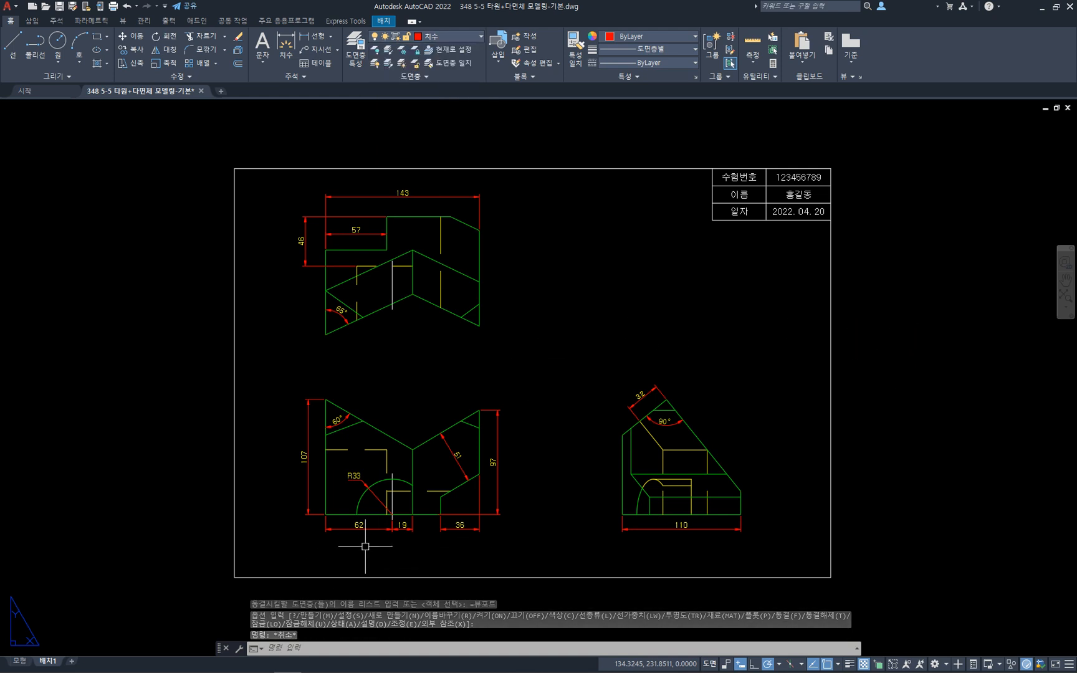
- Insert the TITLE block from the current drawing below the front view at scale 1, and close the block palette
type("i")
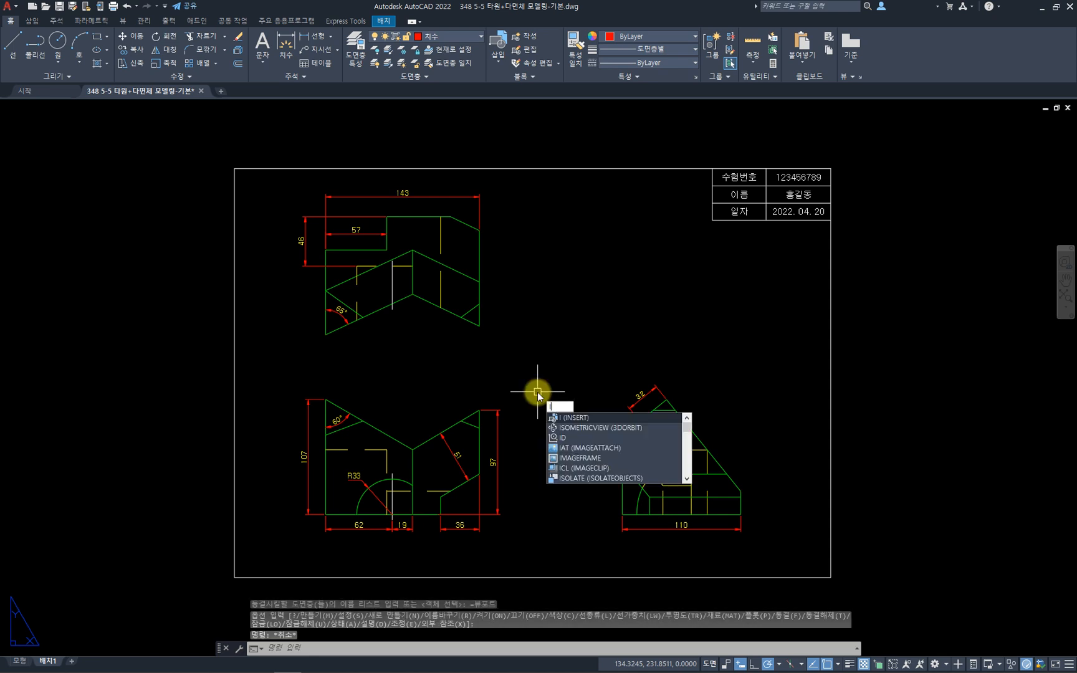
key("Return")
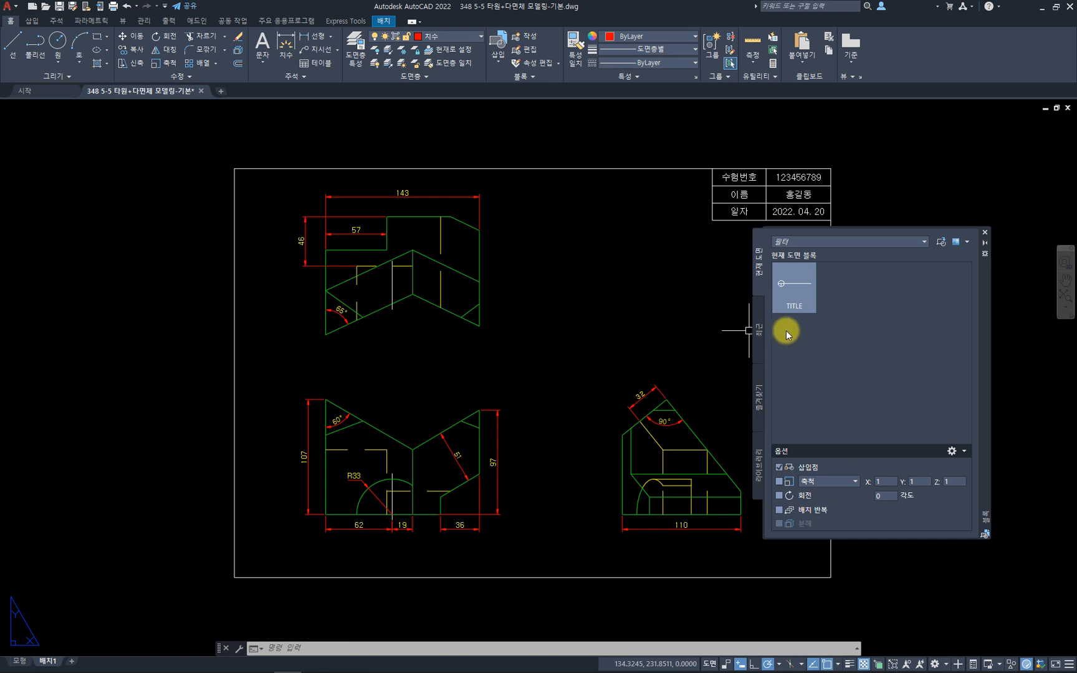
left_click(796, 294)
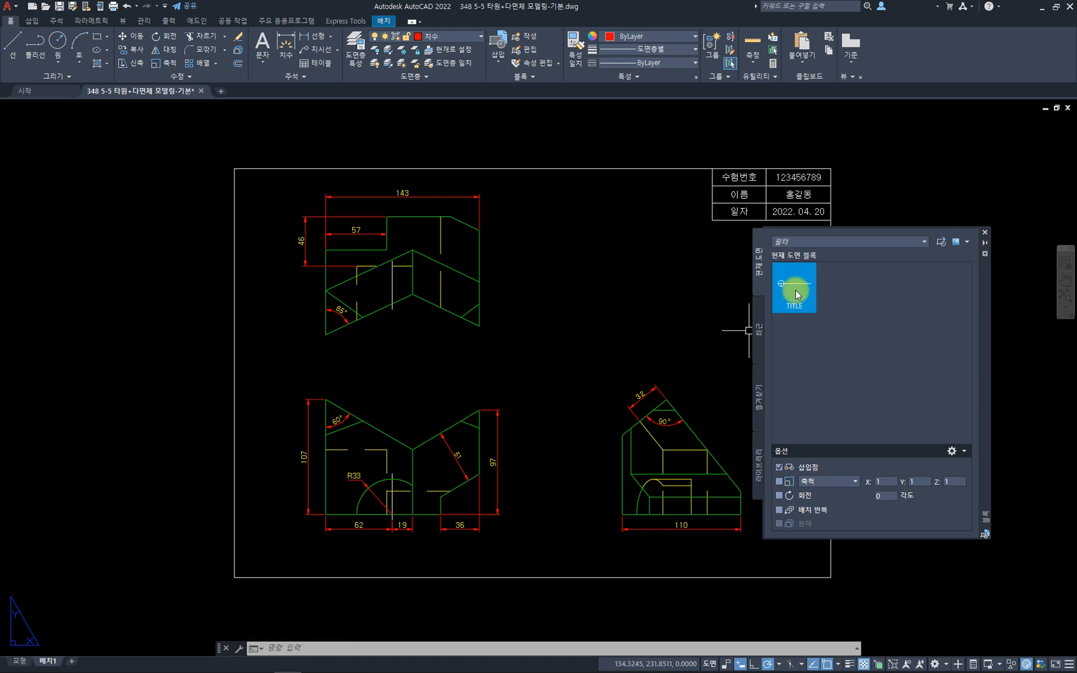
left_click(356, 555)
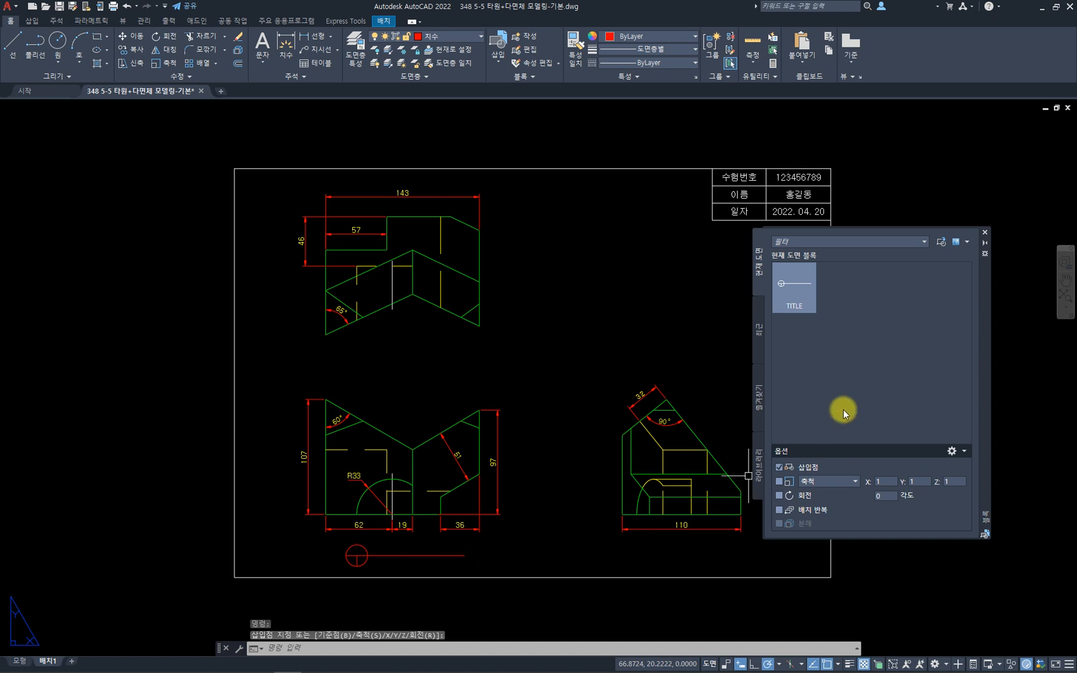
left_click(984, 235)
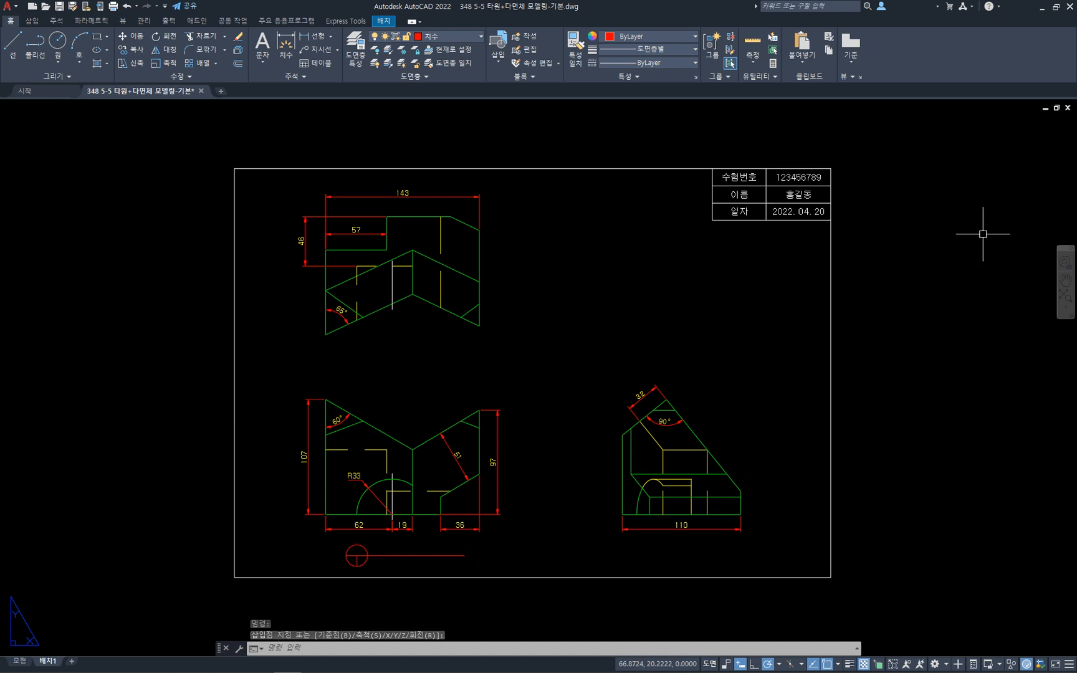
- Move the inserted TITLE block below the front view to layer 0
left_click(451, 564)
left_click(372, 544)
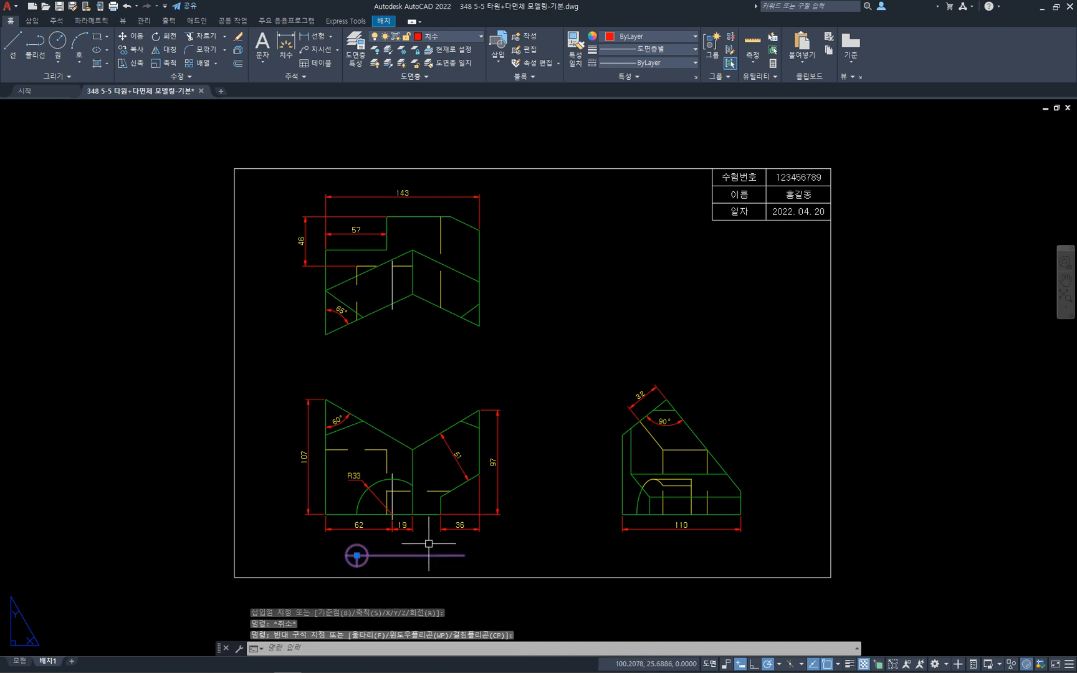
left_click(470, 32)
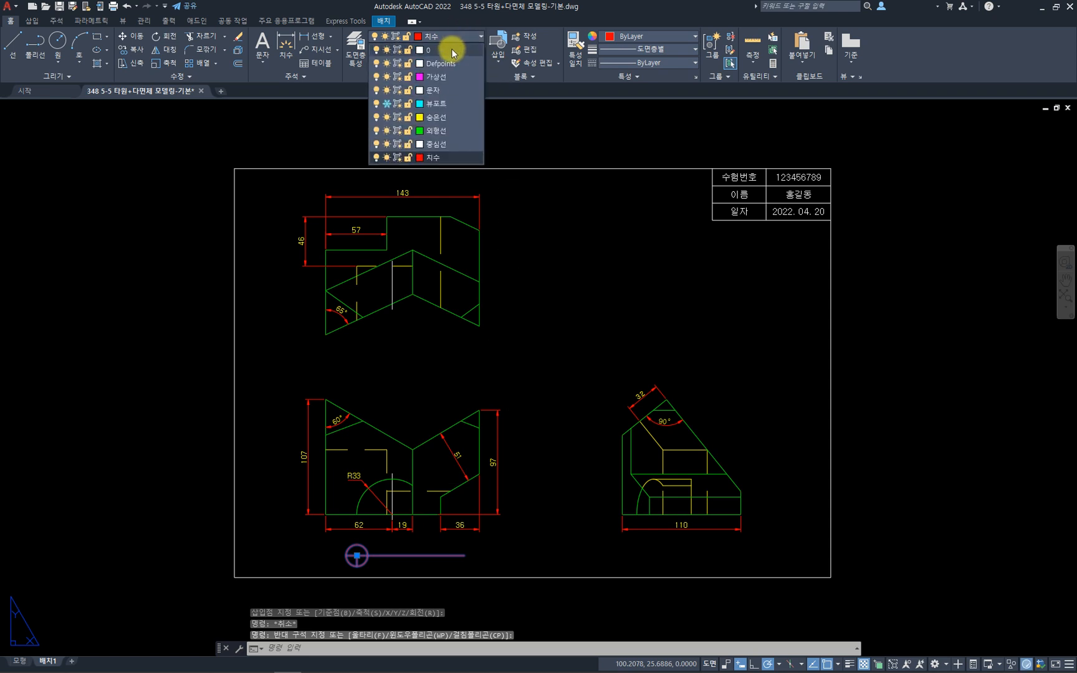
left_click(451, 49)
key("Escape")
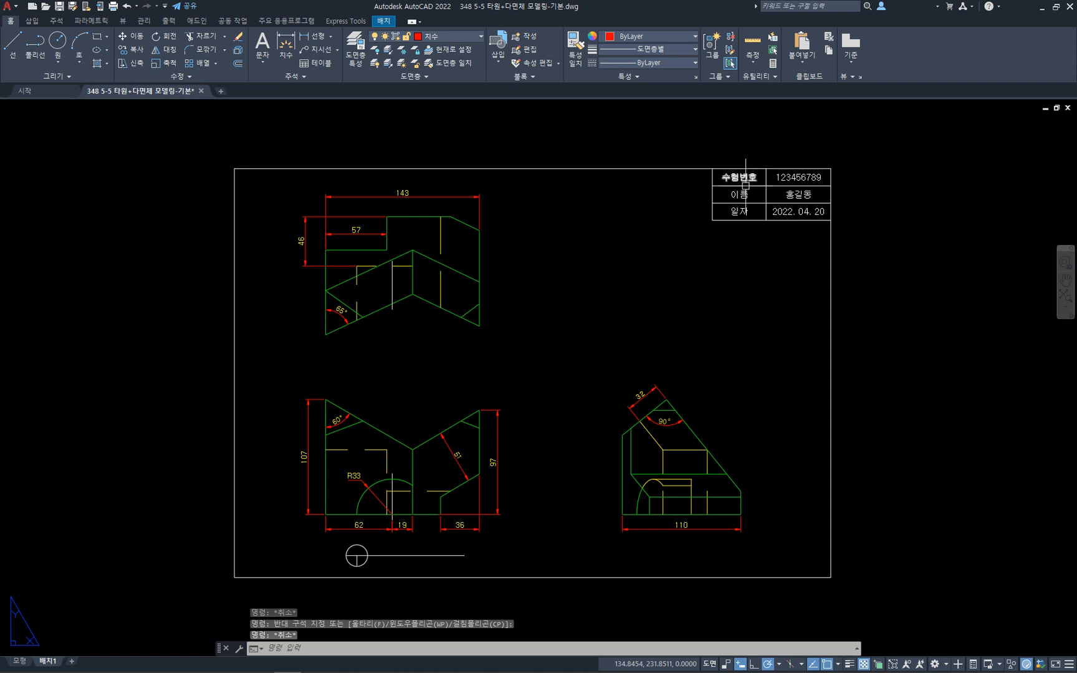
- Copy the 수험번호 text from the title table twice, placing one copy above and one below the view title line
type("co")
key("space")
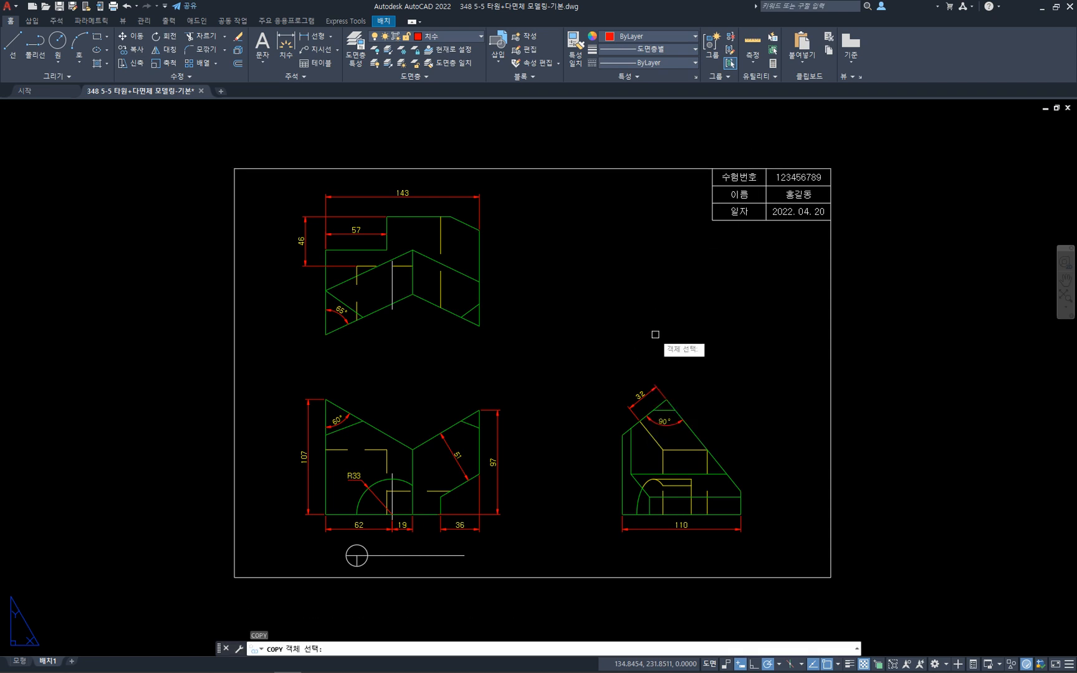
left_click(738, 177)
key("space")
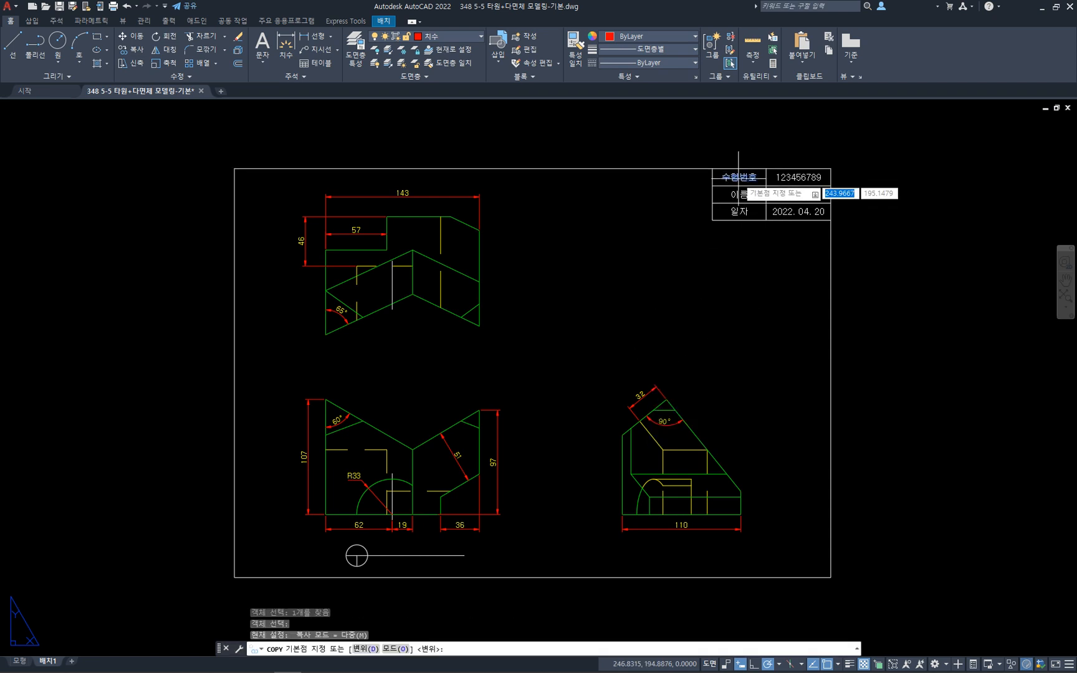
left_click(739, 178)
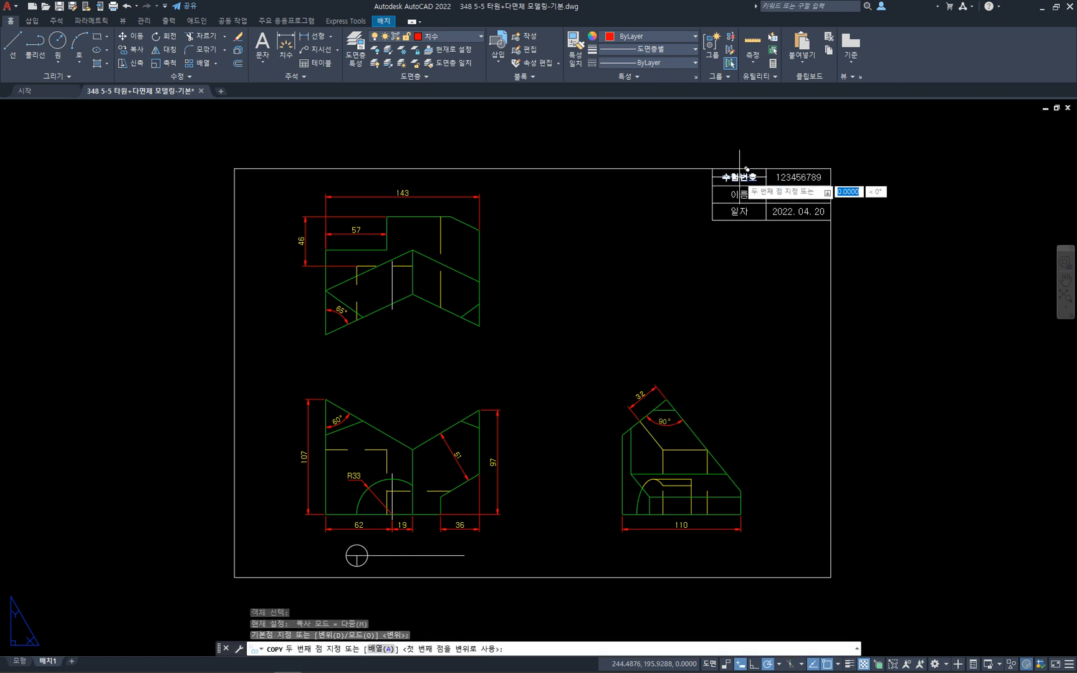
left_click(415, 547)
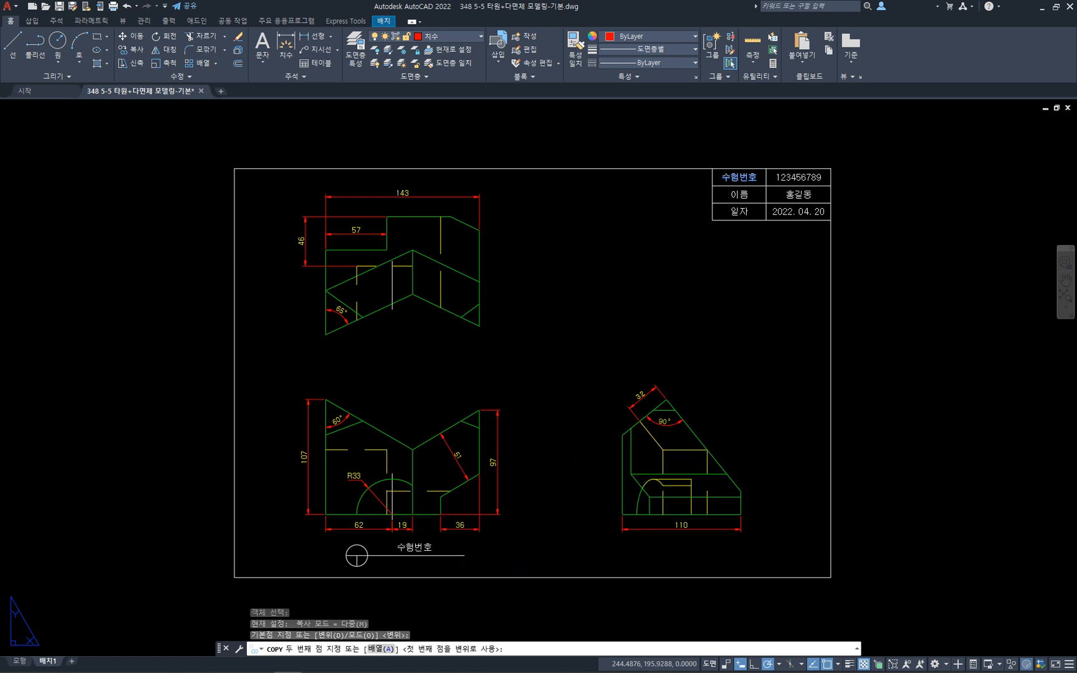
left_click(448, 557)
key("Escape")
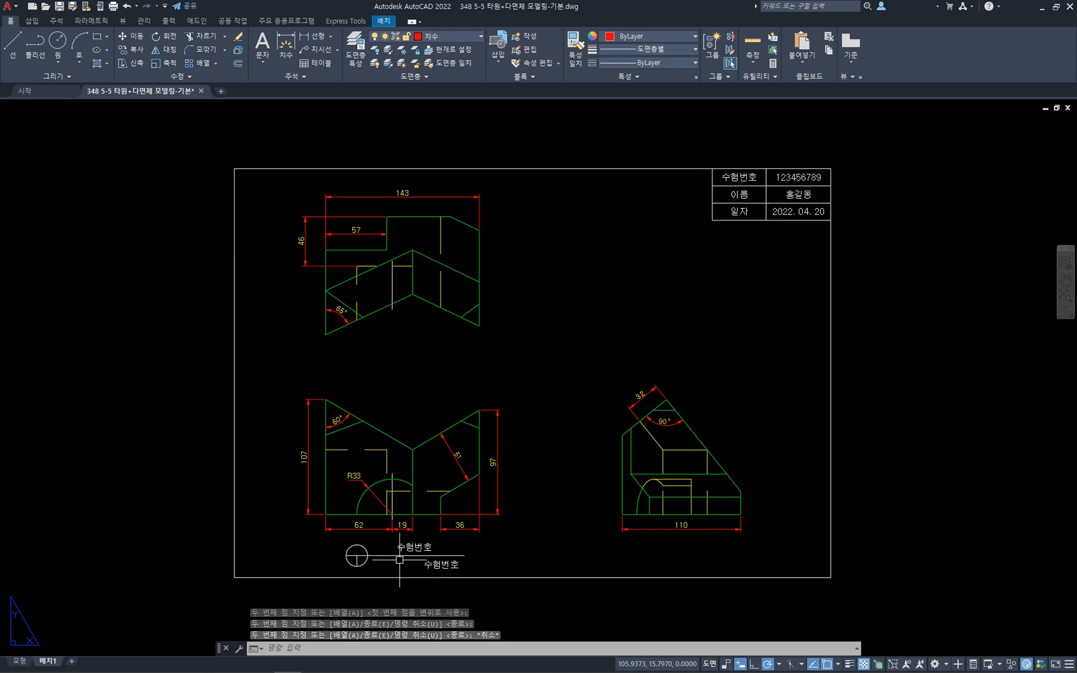
- Set the text height of the 수험번호 copy above the title line to 3.5 in its properties
scroll(400, 559, "up", 6)
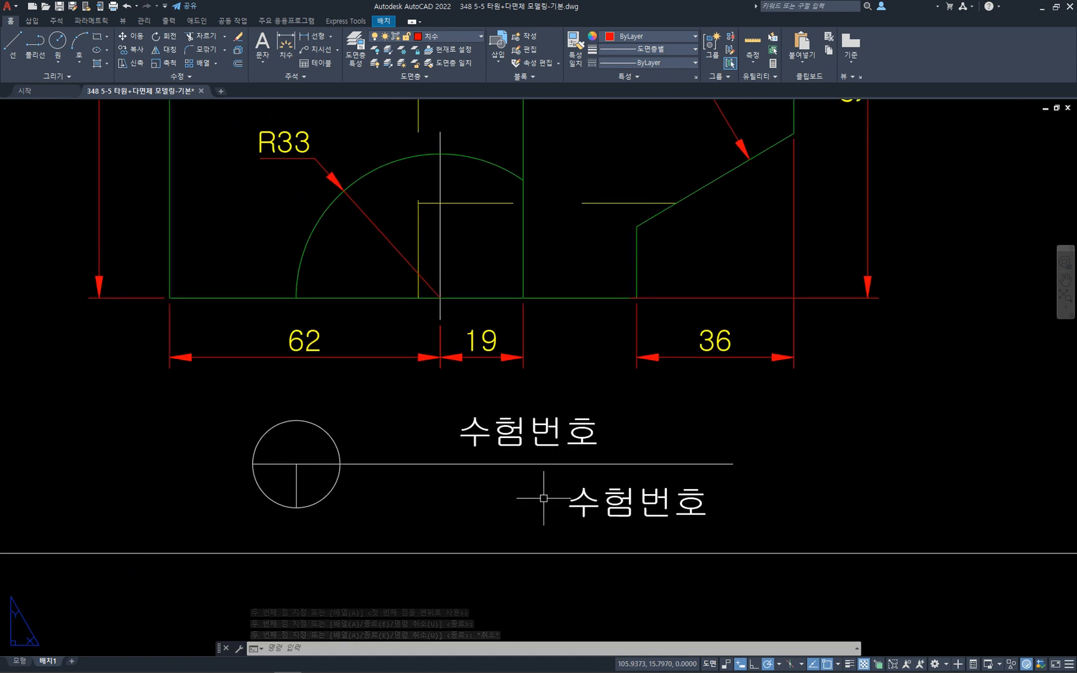
key("ctrl+1")
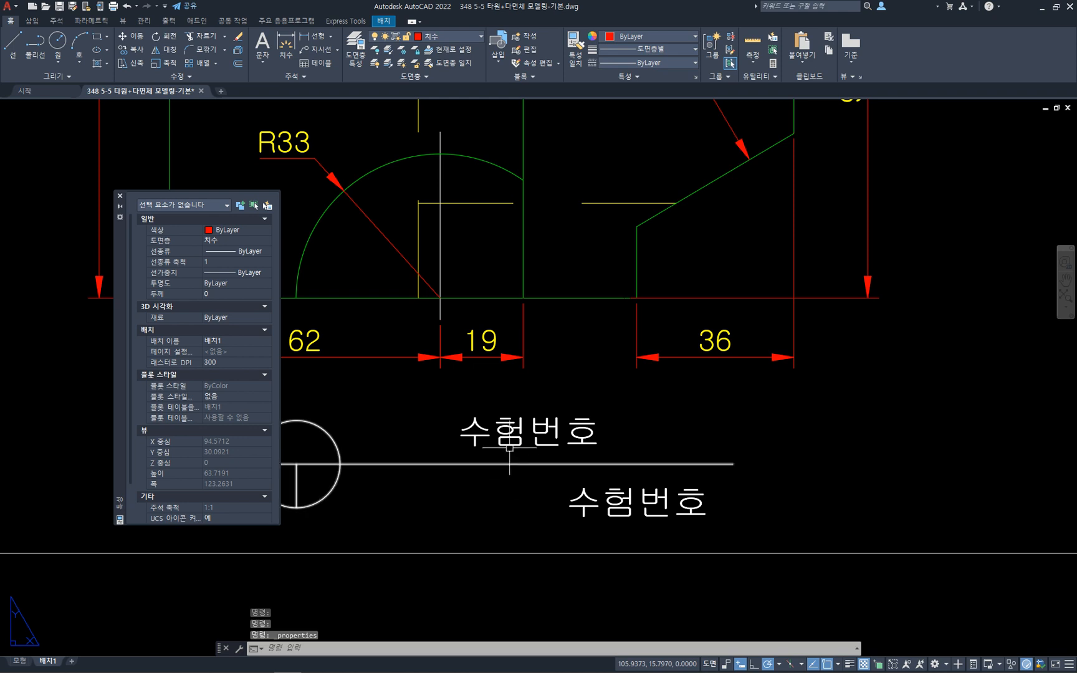
left_click(583, 432)
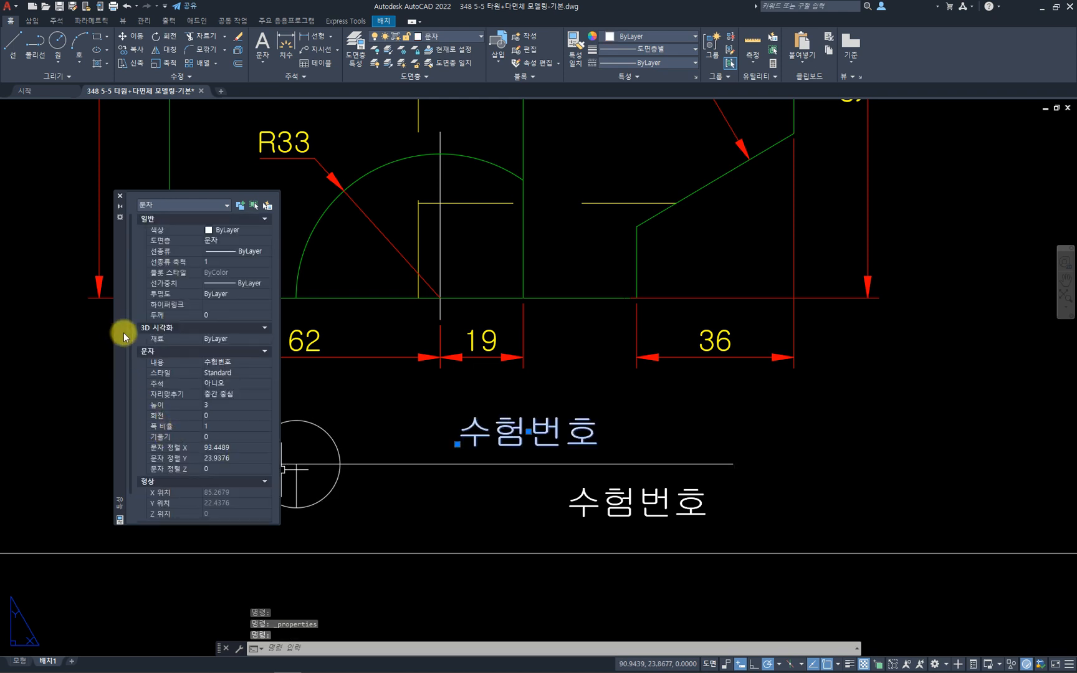
left_click(220, 406)
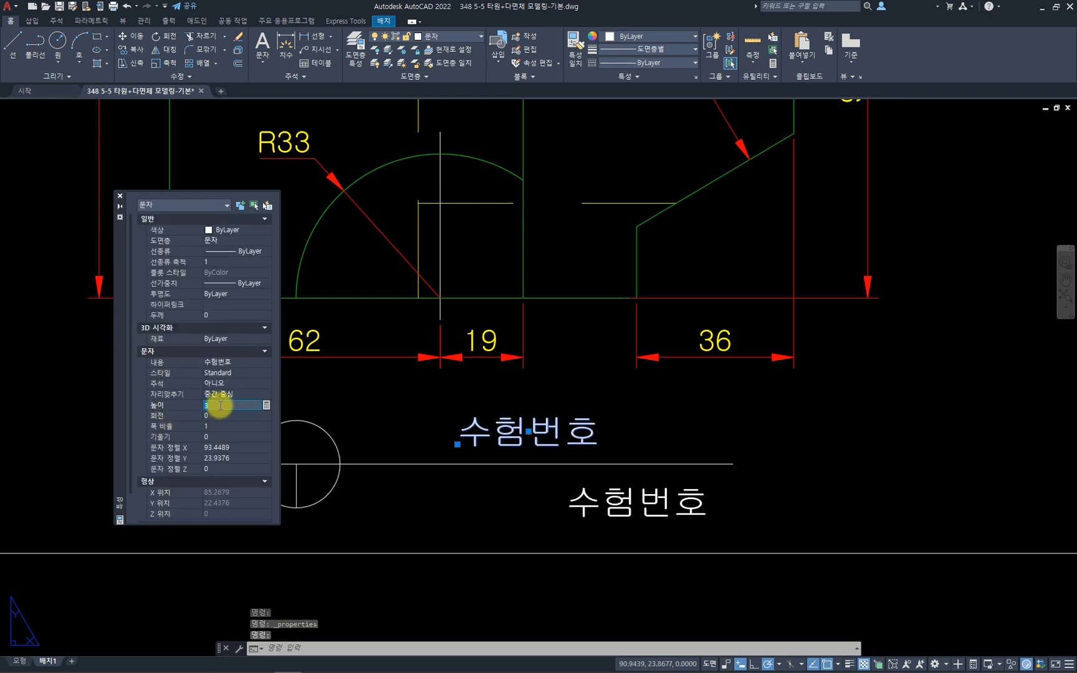
type("3.5")
left_click(220, 413)
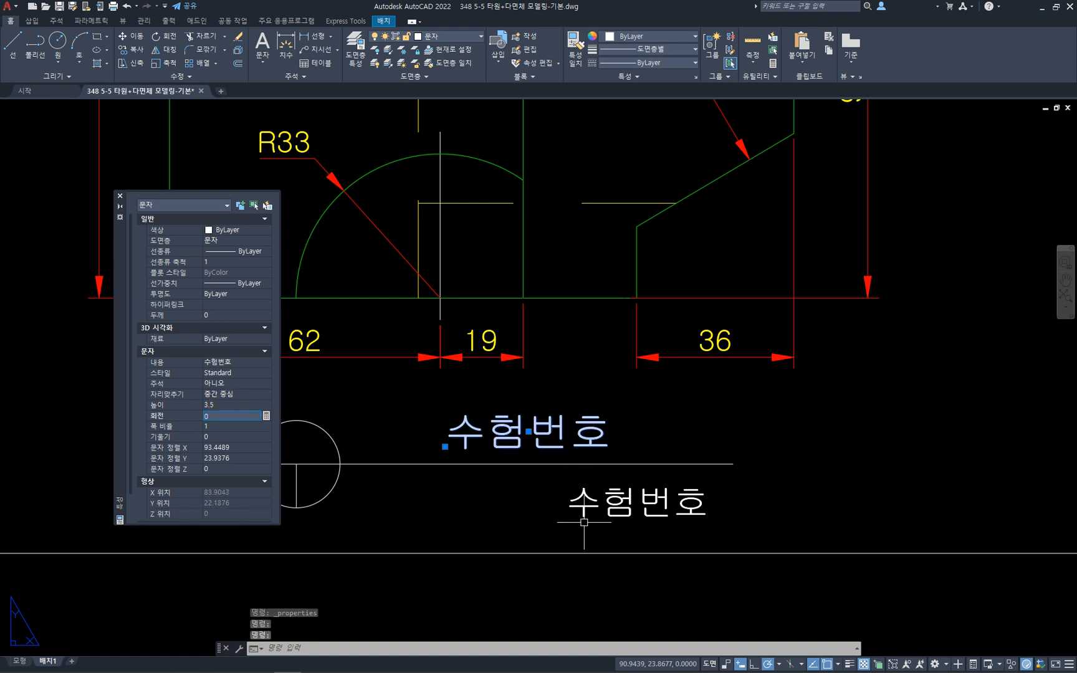
key("Escape")
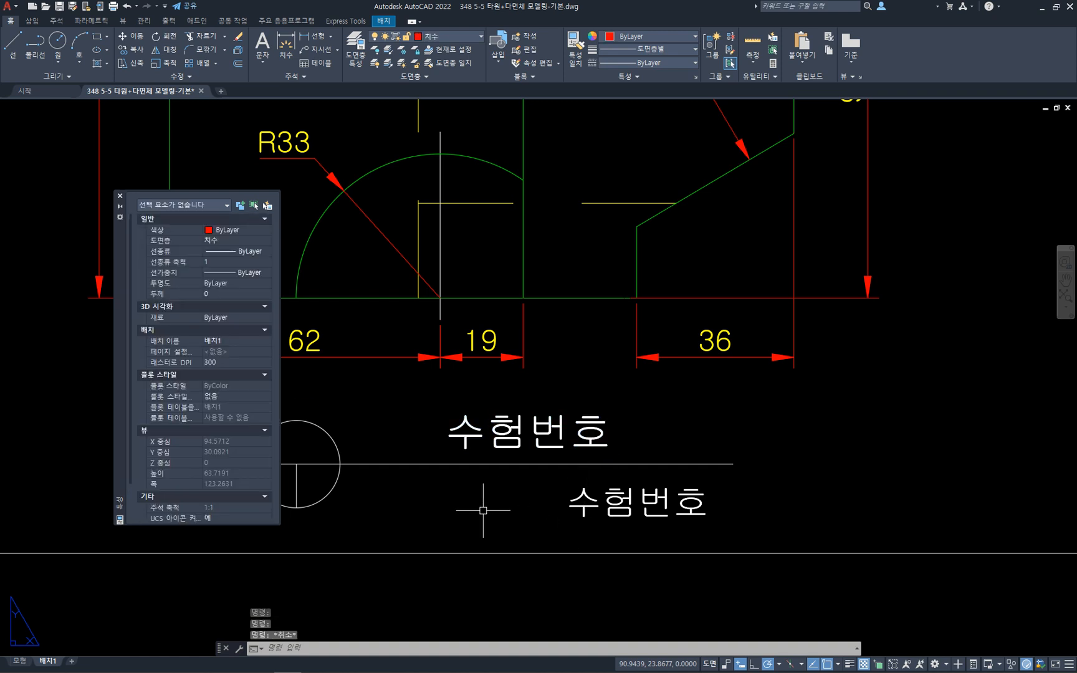
- Set the text height of the 수험번호 copy below the title line to 2.5 and close the properties
left_click(620, 503)
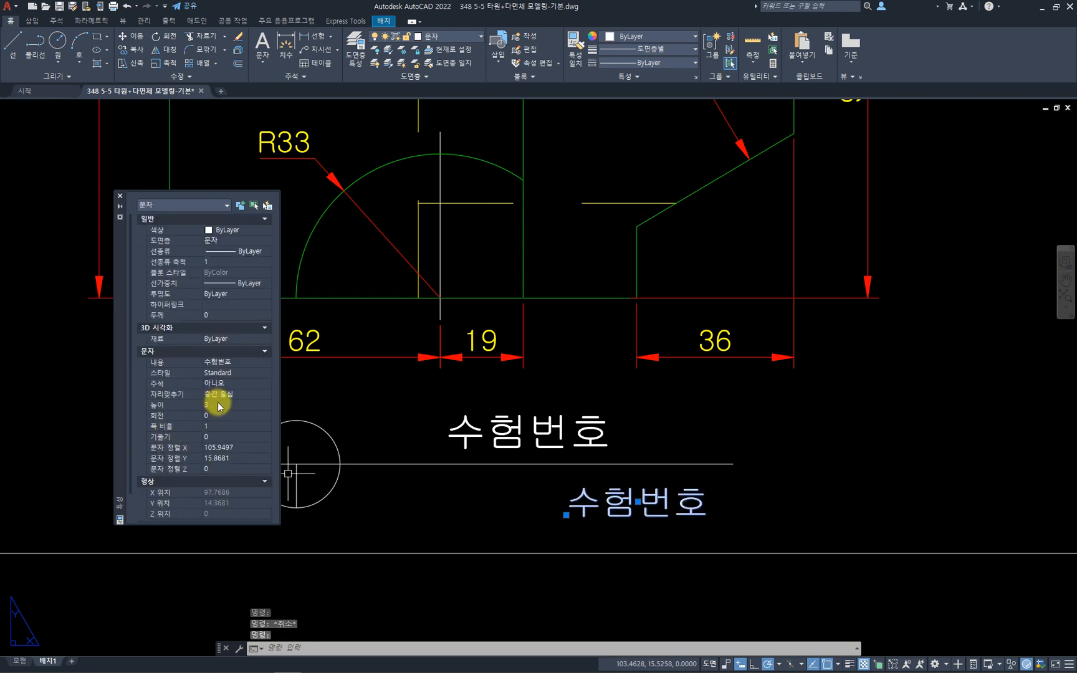
left_click(219, 406)
type("2.5")
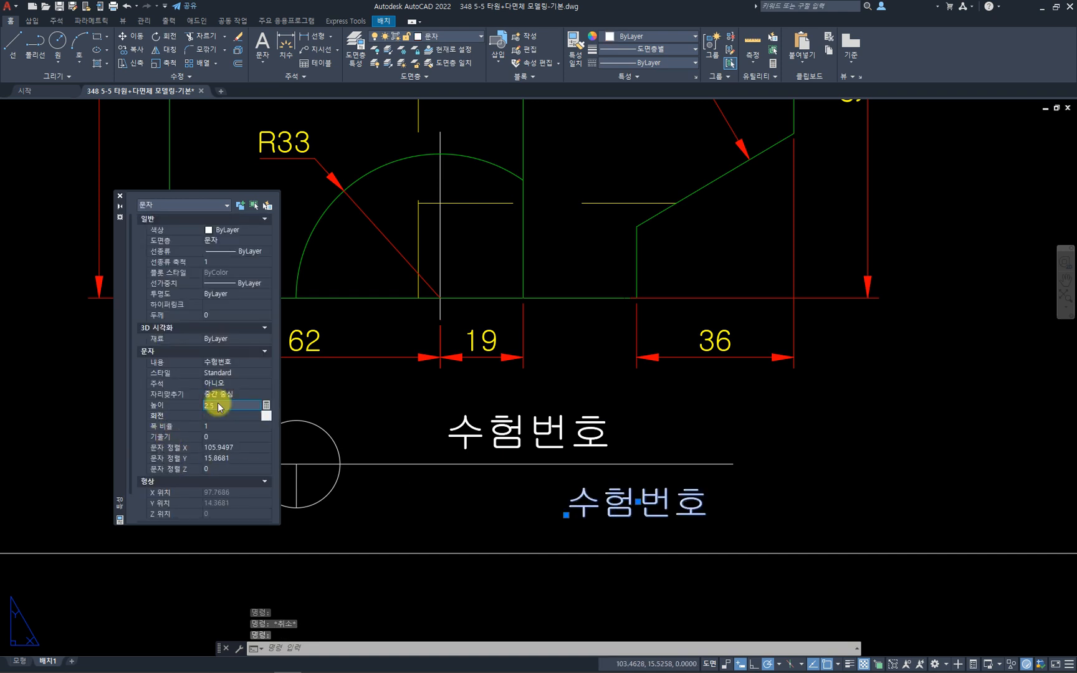
key("Return")
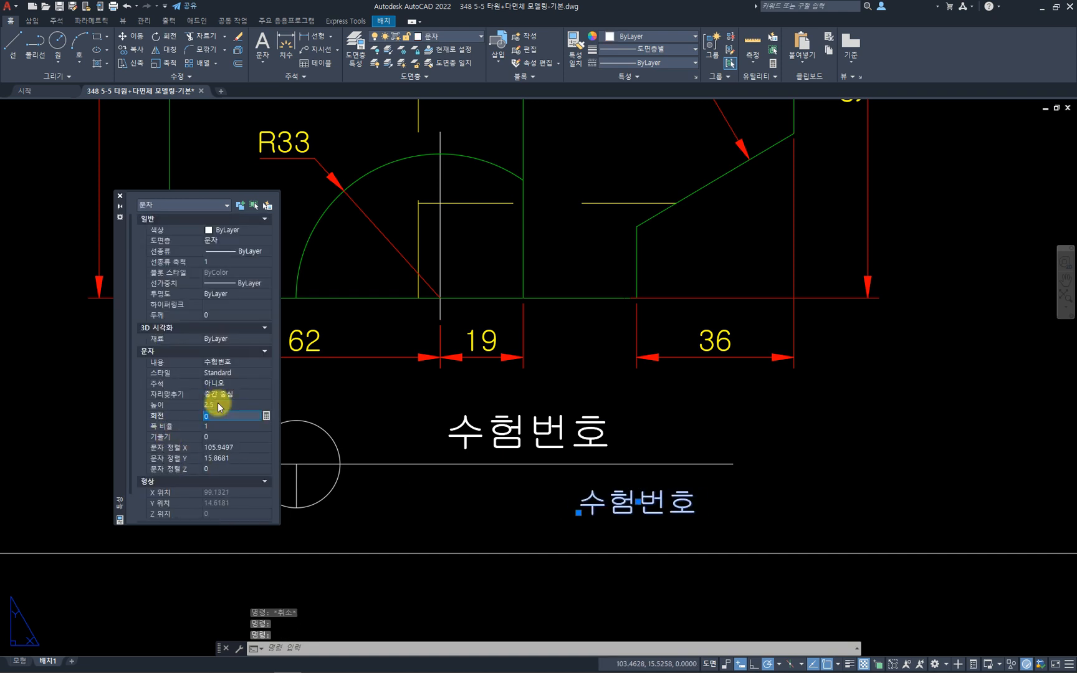
left_click(120, 195)
key("Escape")
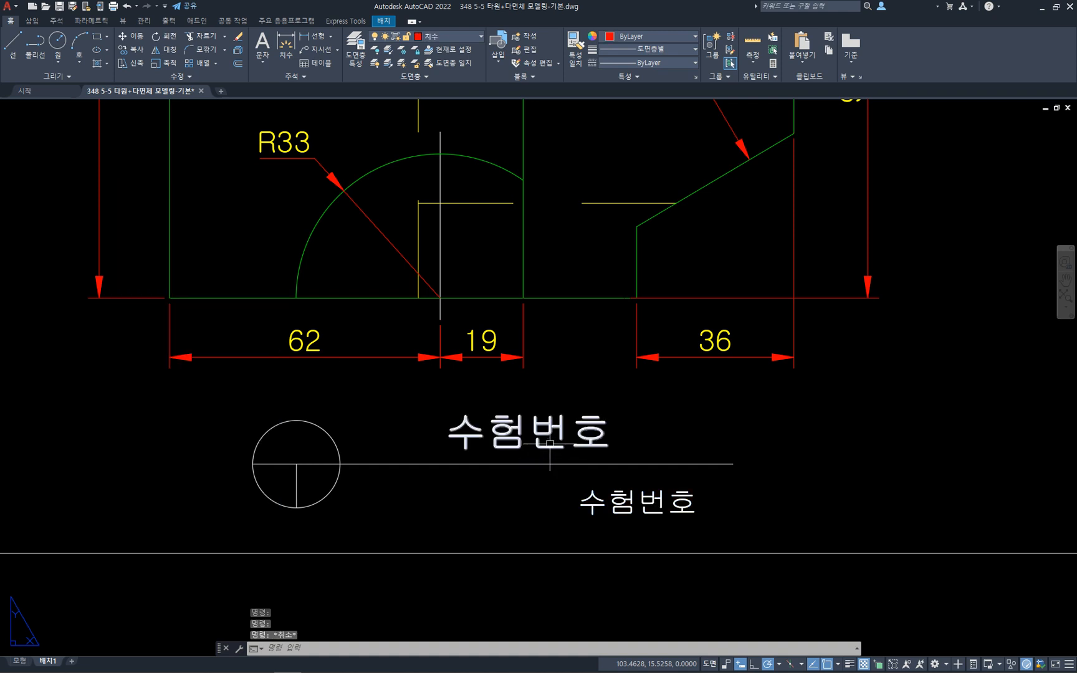
- Change the text above the title line to 정 면 도 and the text below it to 축척 1/2
double_click(573, 438)
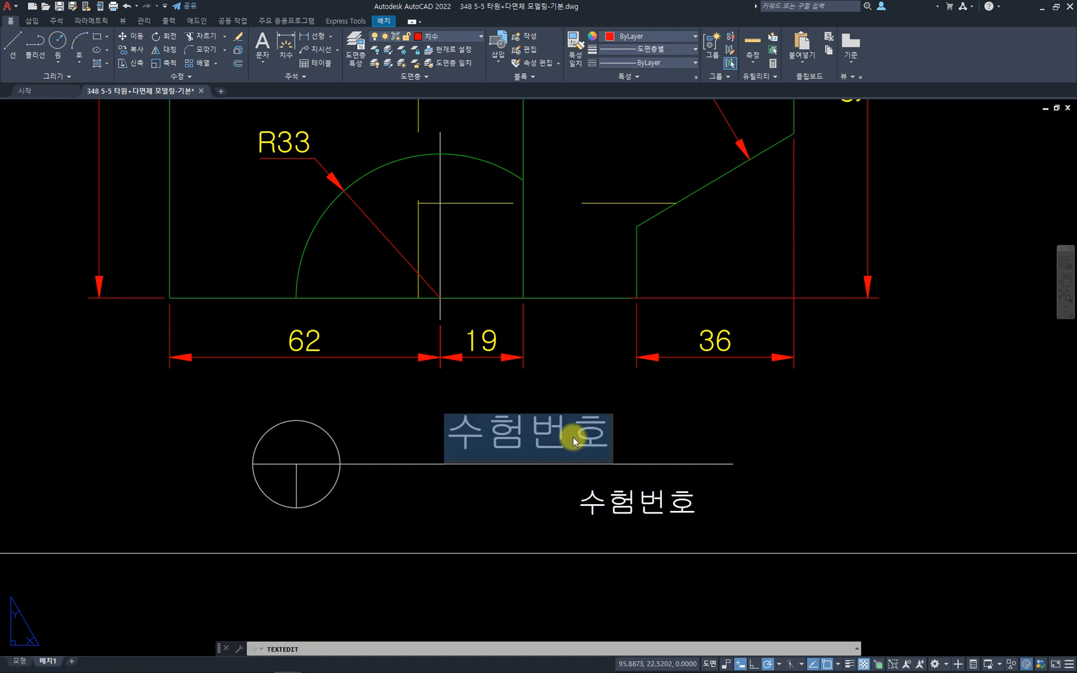
type("정 면")
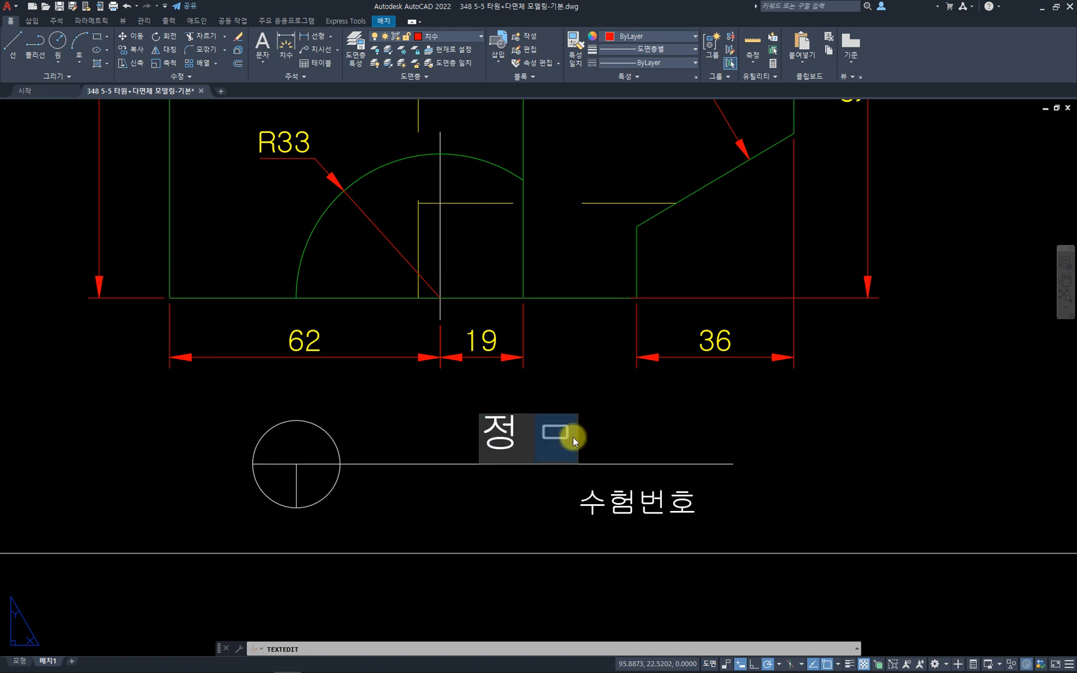
type(" 도")
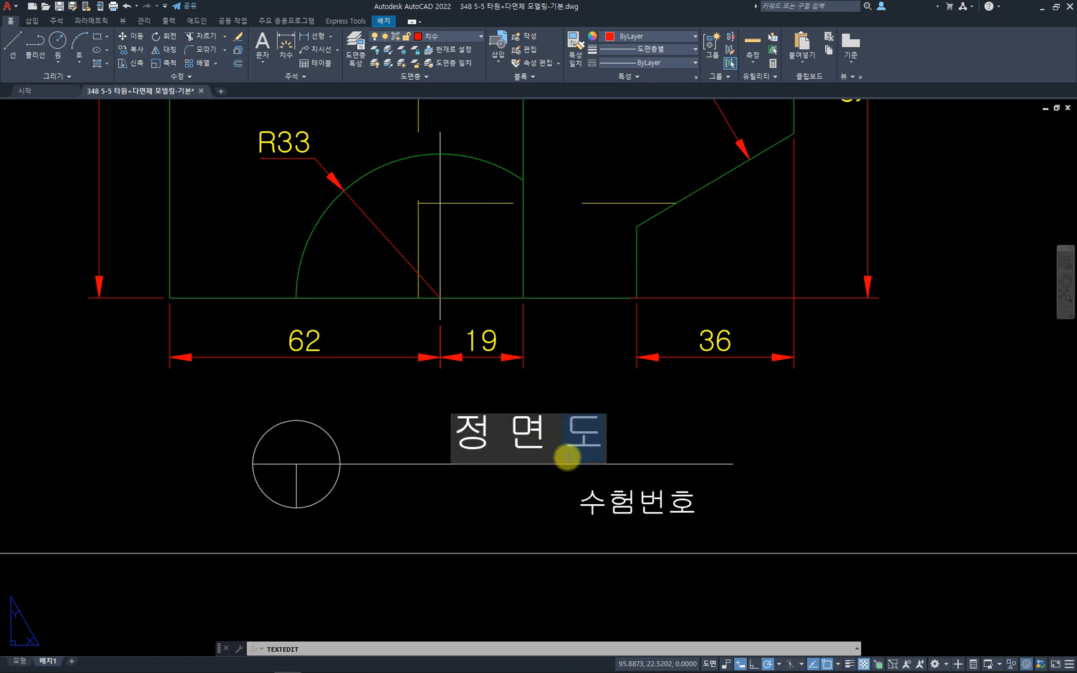
left_click(582, 482)
left_click(582, 482)
type("축척")
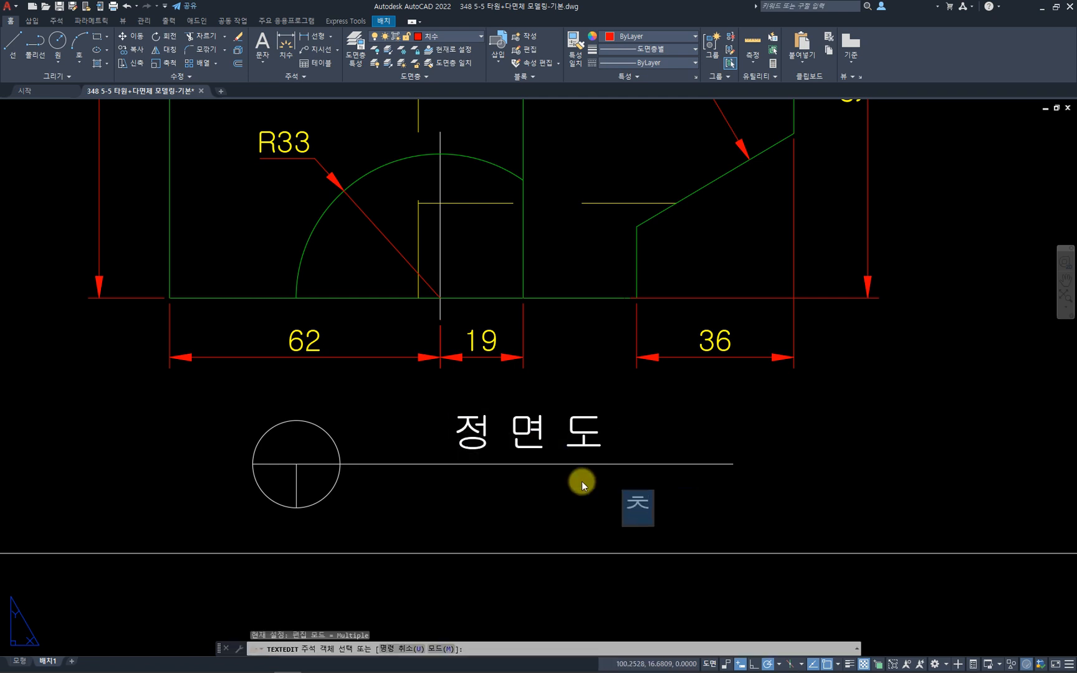
type(" 1/2")
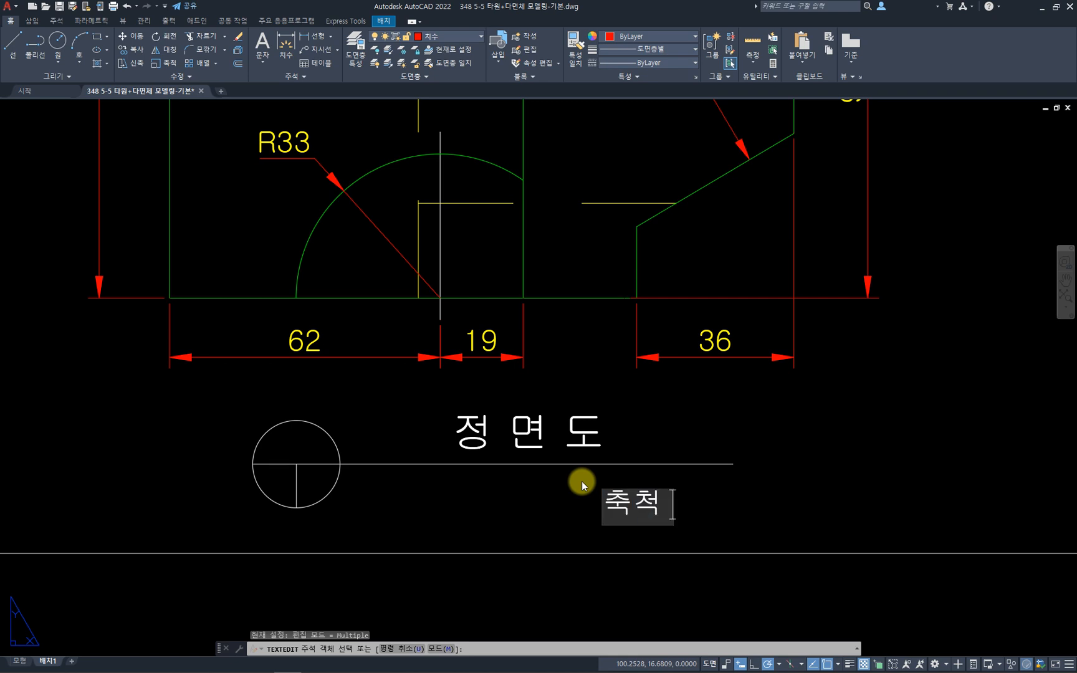
left_click(664, 437)
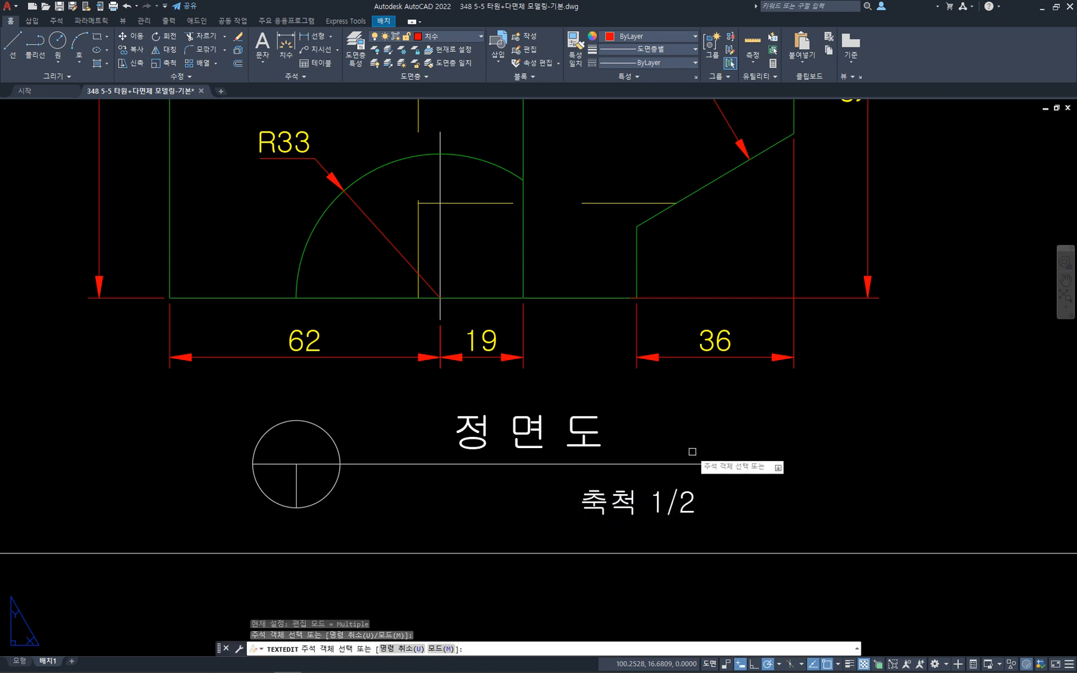
key("Escape")
- Move the 축척 1/2 text up about 2 mm toward the title line and then right toward the line's end
type("m")
key("Return")
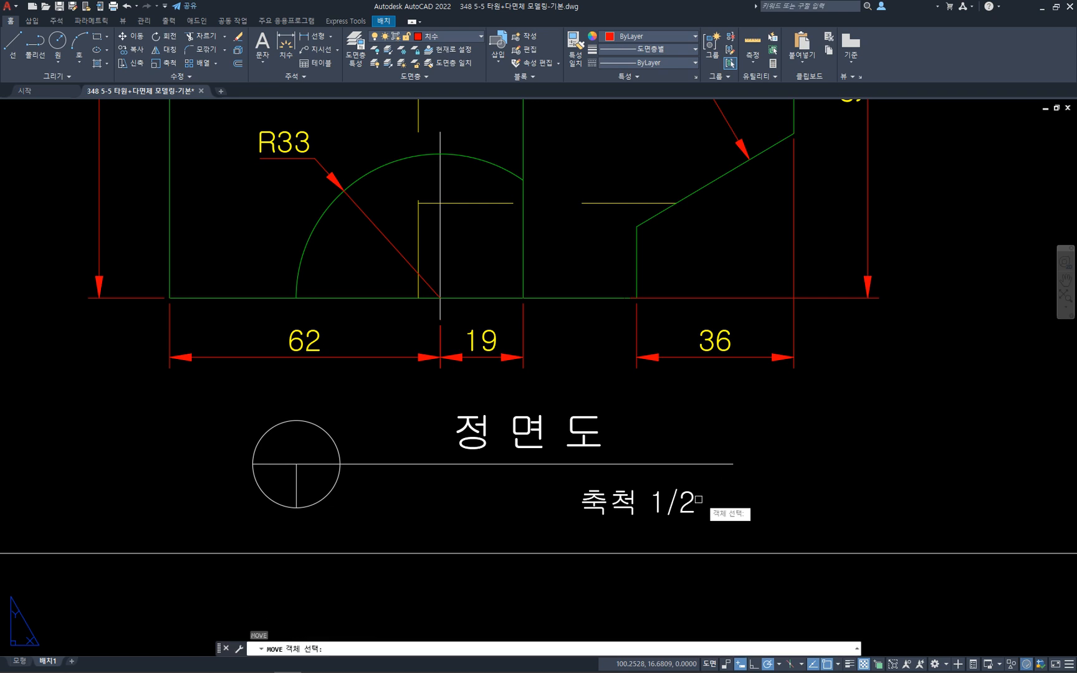
left_click(691, 502)
key("Return")
left_click(804, 500)
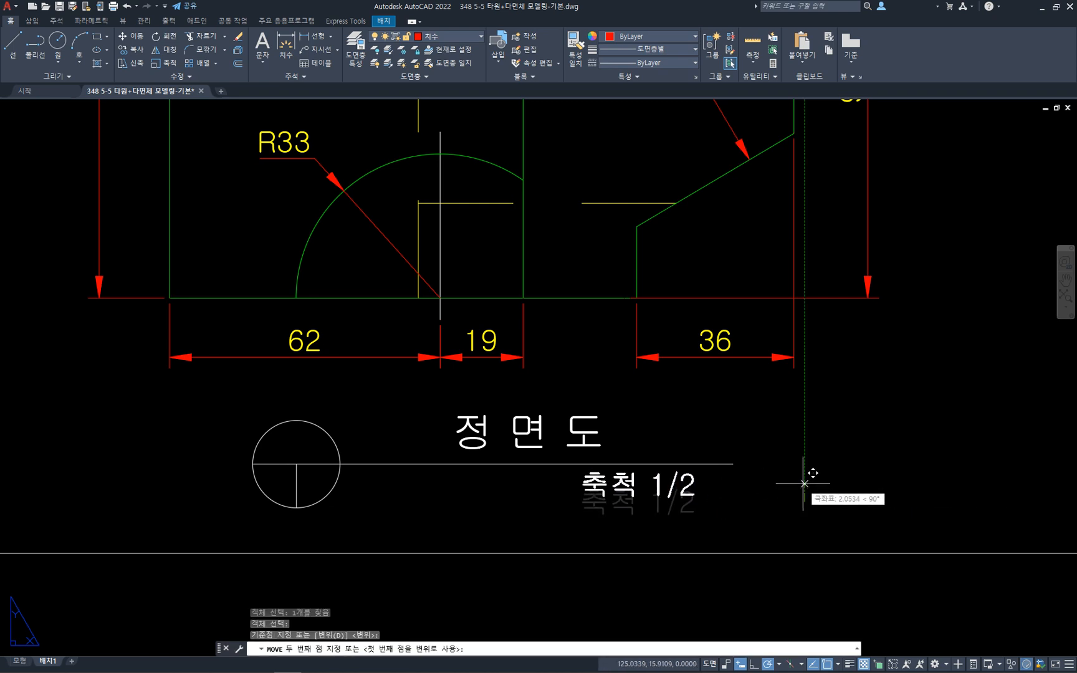
left_click(804, 485)
key("Return")
left_click(694, 482)
key("Return")
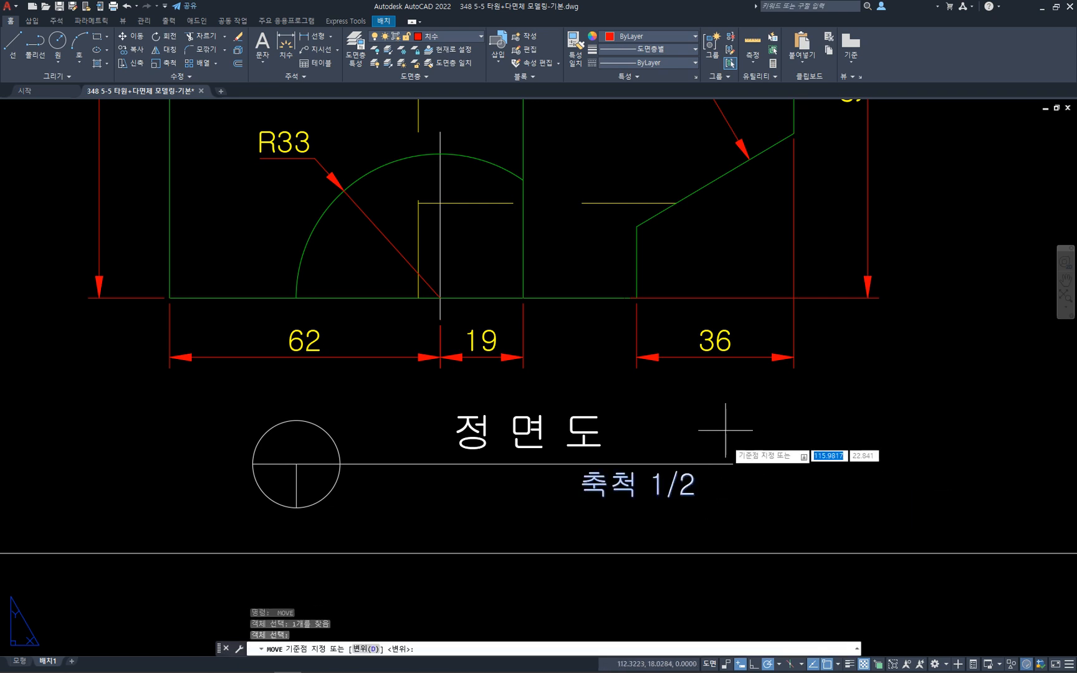
left_click(725, 424)
key("Escape")
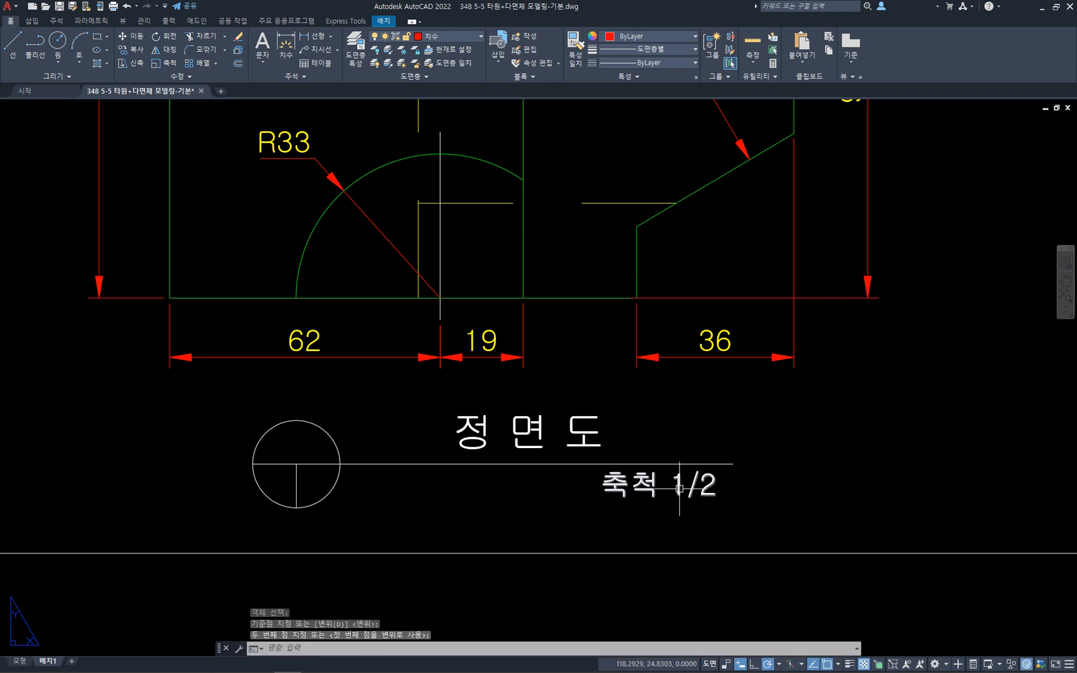
- Move the 정 면 도 text slightly down toward the title line and a little to the right
key("Return")
left_click(620, 437)
key("Return")
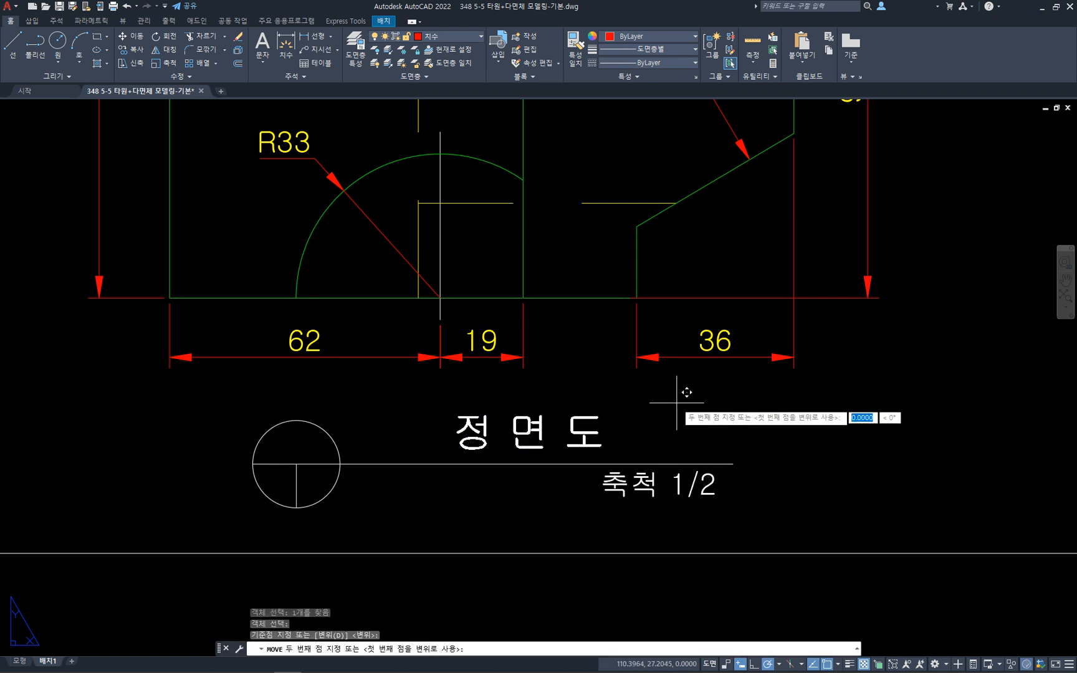
left_click(685, 398)
left_click(683, 406)
key("Return")
left_click(589, 445)
key("Return")
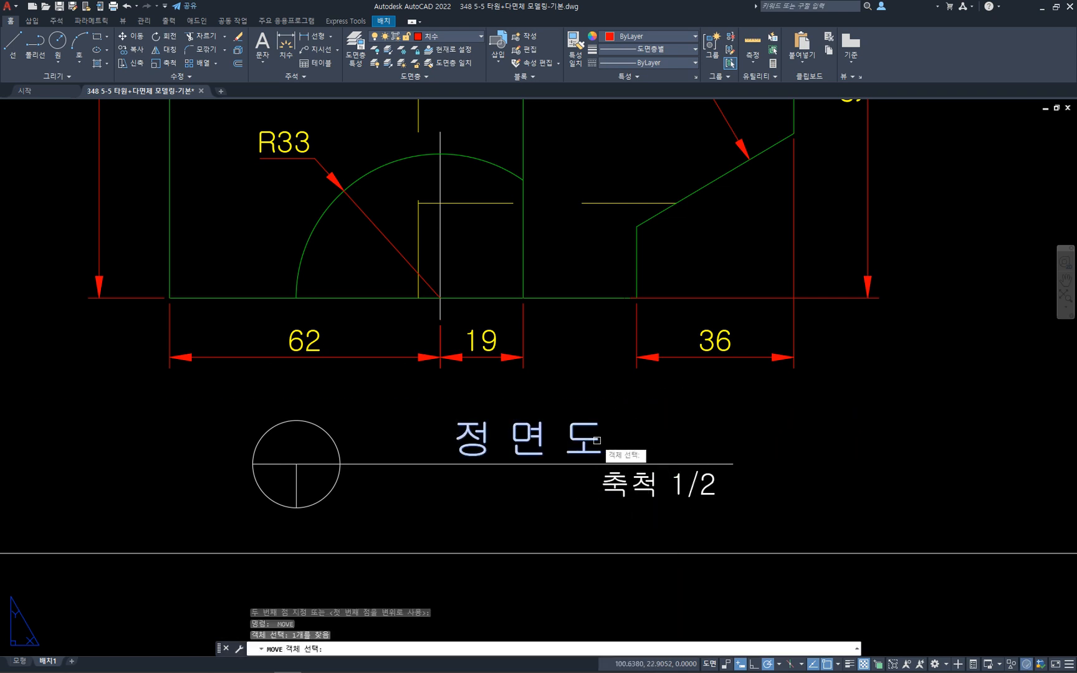
left_click(624, 422)
left_click(628, 423)
key("Escape")
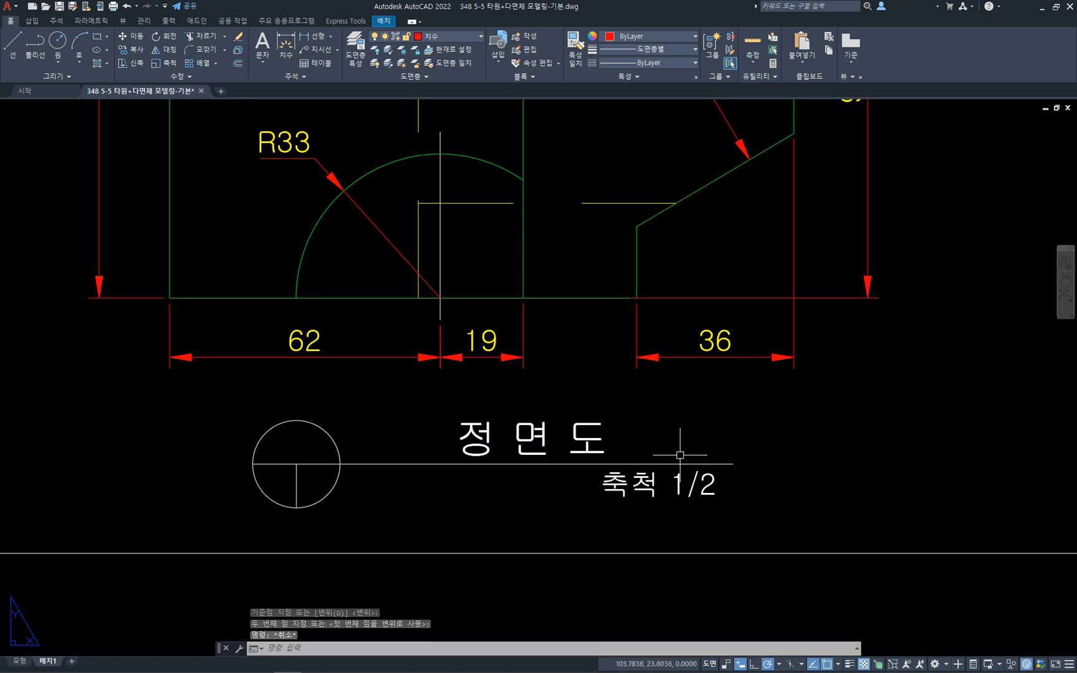
- Copy the front view's title symbol with both texts straight up below the top view and horizontally below the side view
scroll(692, 449, "down", 5)
key("Escape")
key("Escape")
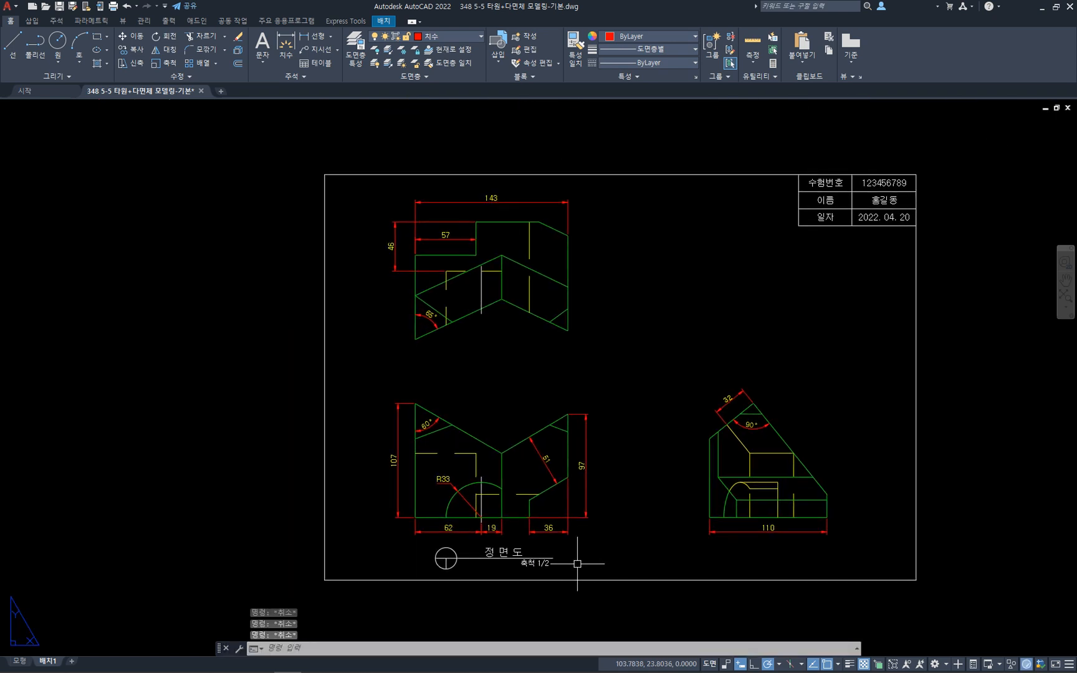
type("CO")
key("Return")
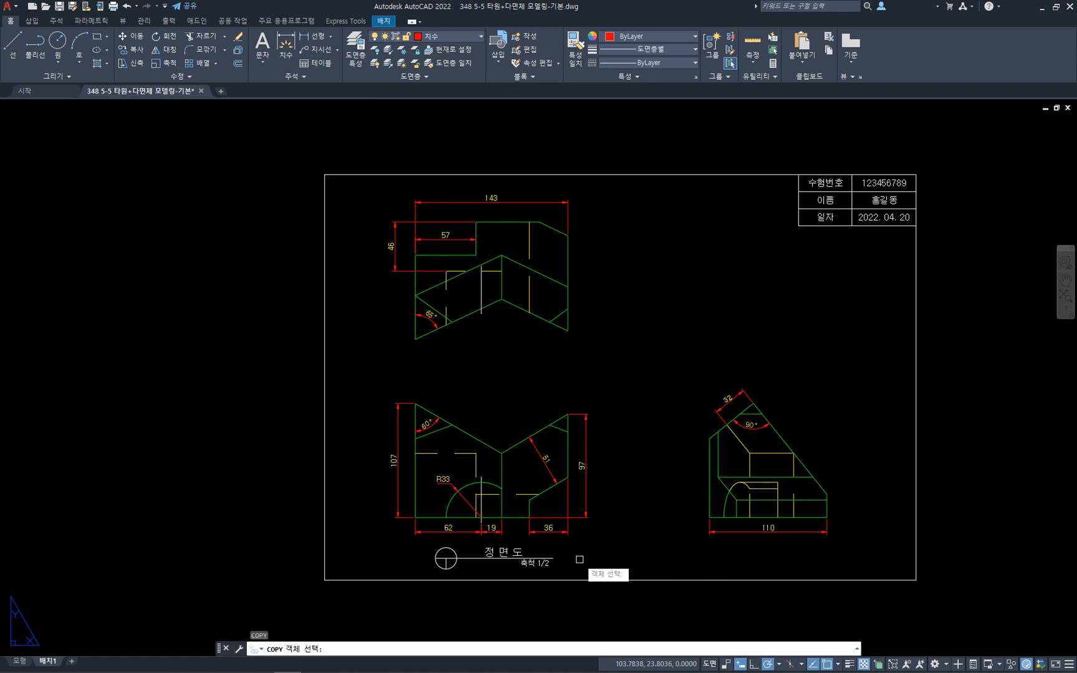
left_click(578, 576)
left_click(407, 551)
key("Return")
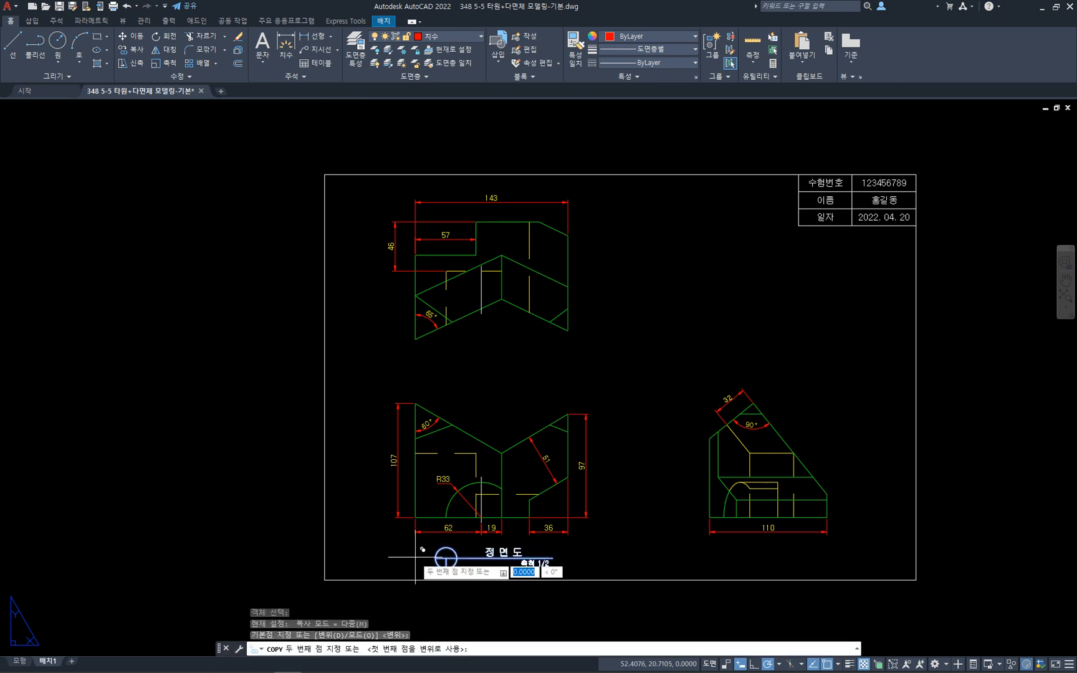
left_click(415, 558)
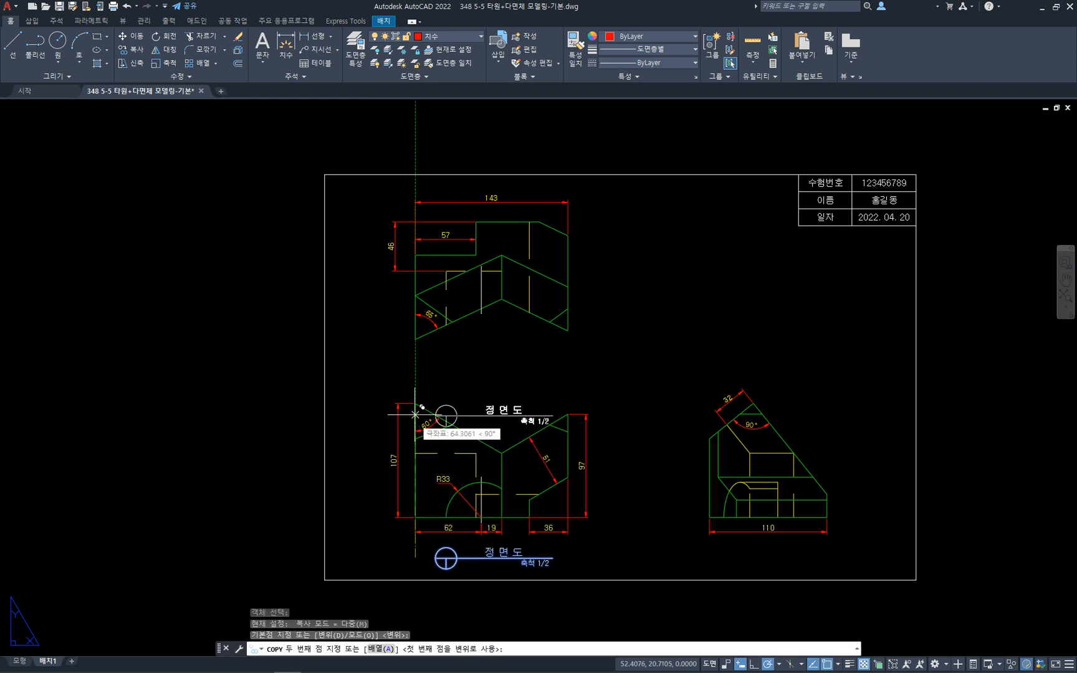
left_click(415, 362)
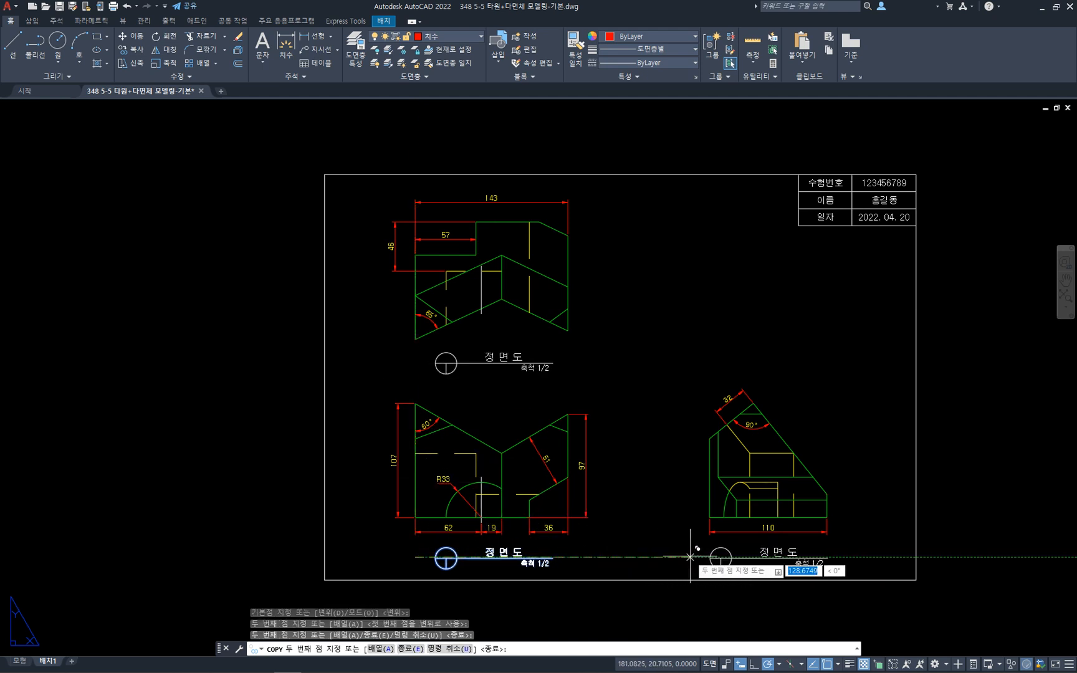
left_click(690, 557)
key("Escape")
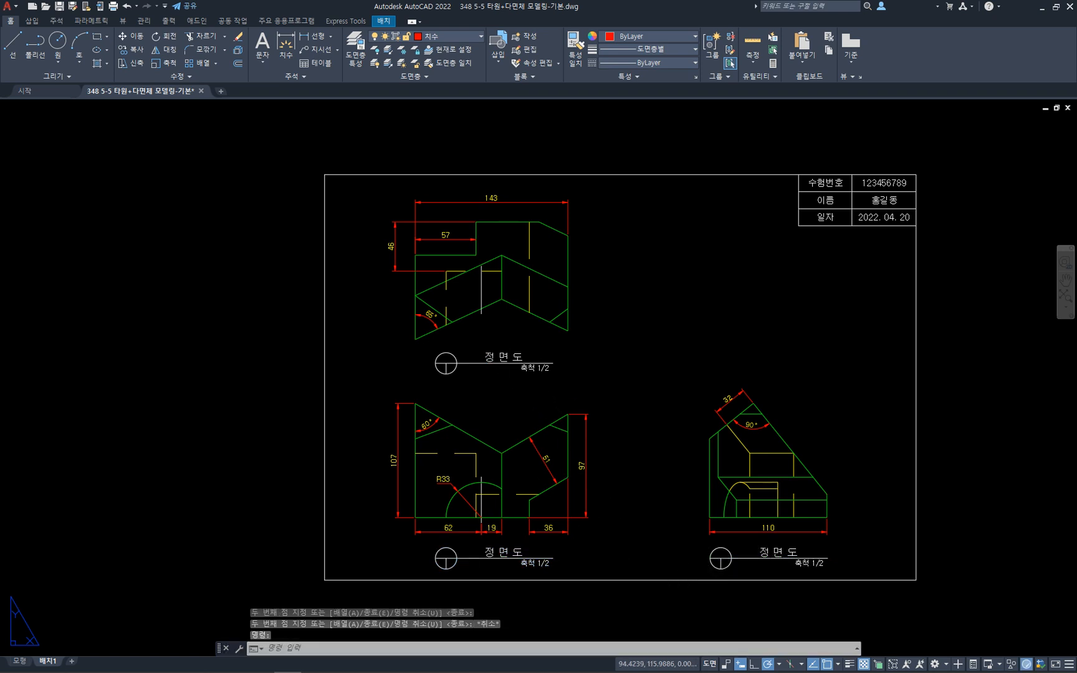
- Change the title text under the top view to 평 면 도 and under the side view to 우 측 면 도
double_click(496, 358)
type("펴")
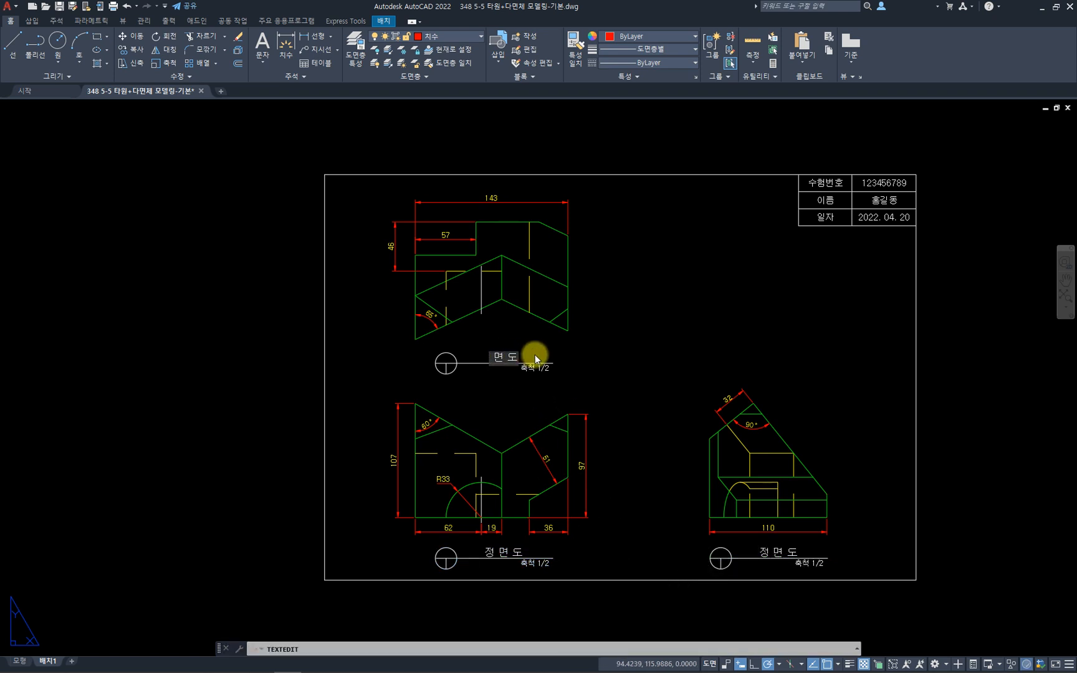
type("ㅇ")
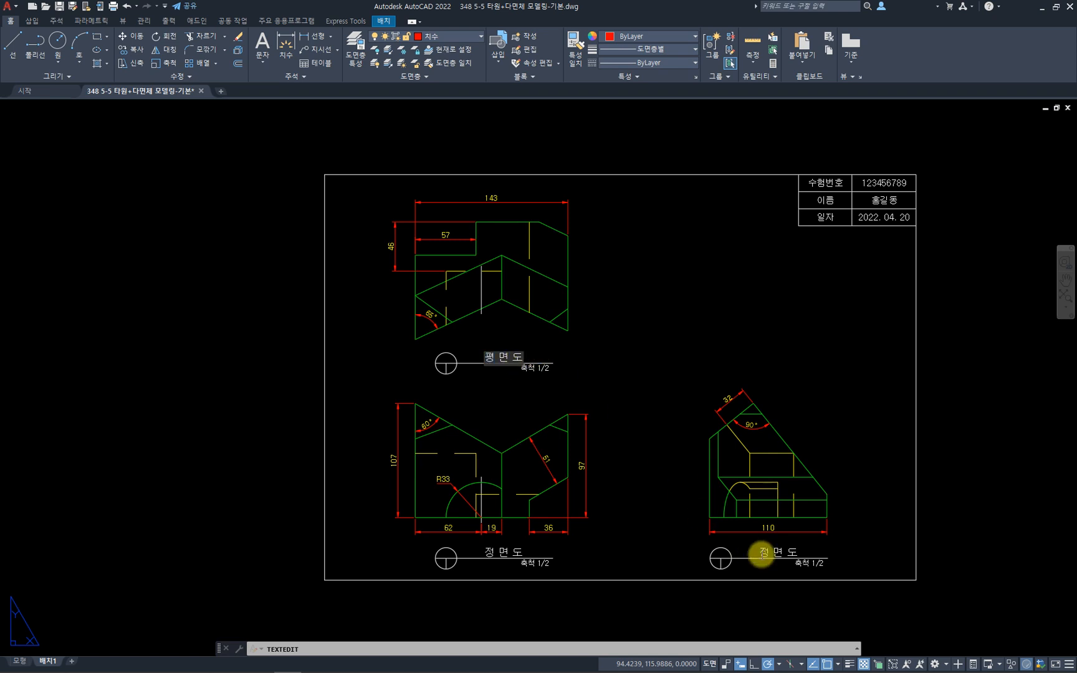
left_click(764, 554)
left_click(765, 551)
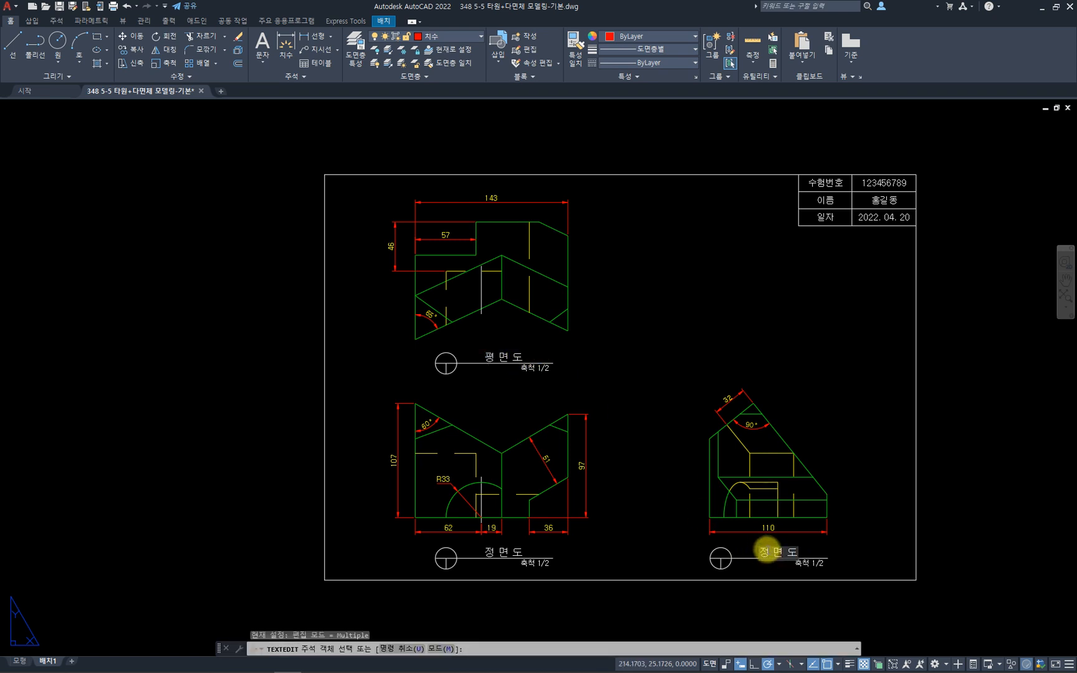
key("BackSpace")
type("우 측")
key("Return")
key("Escape")
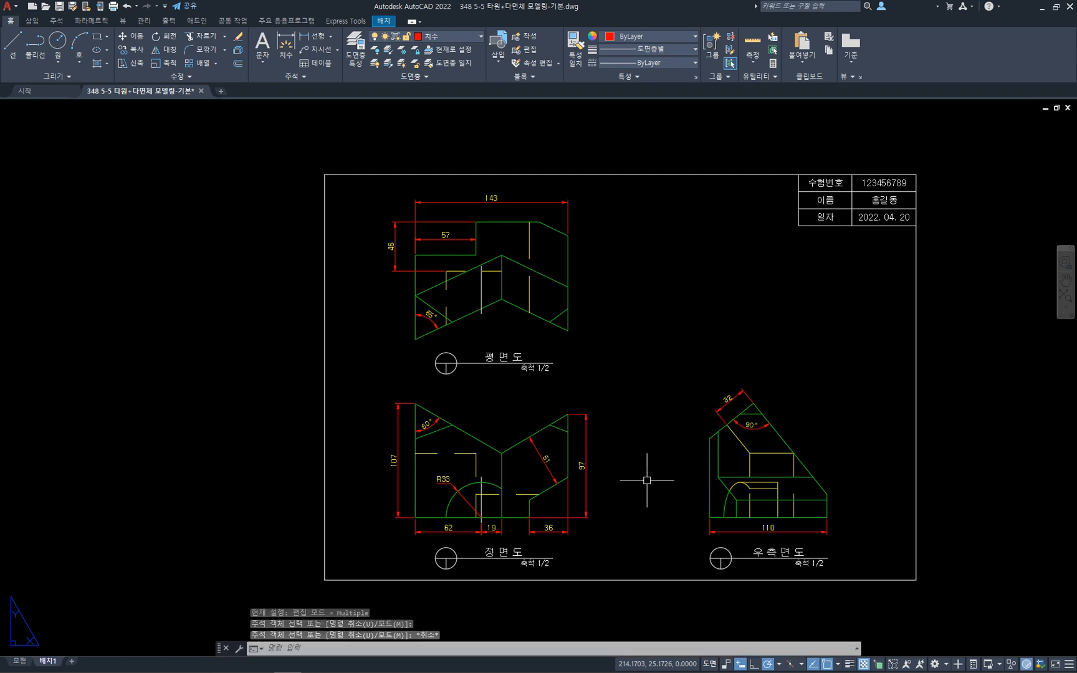
- Set the global linetype scale to 0.25 with LTSCALE, with the whole layout sheet in view
type("z")
key("Return")
type("a")
key("Return")
key("Escape")
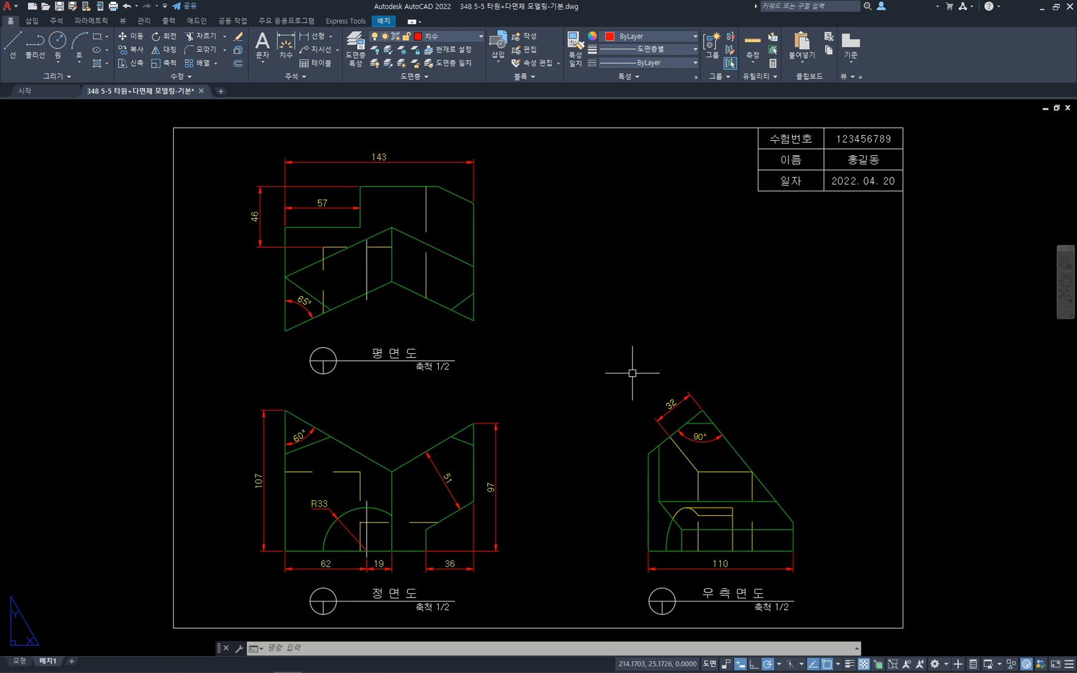
type("ty")
key("BackSpace")
key("BackSpace")
key("BackSpace")
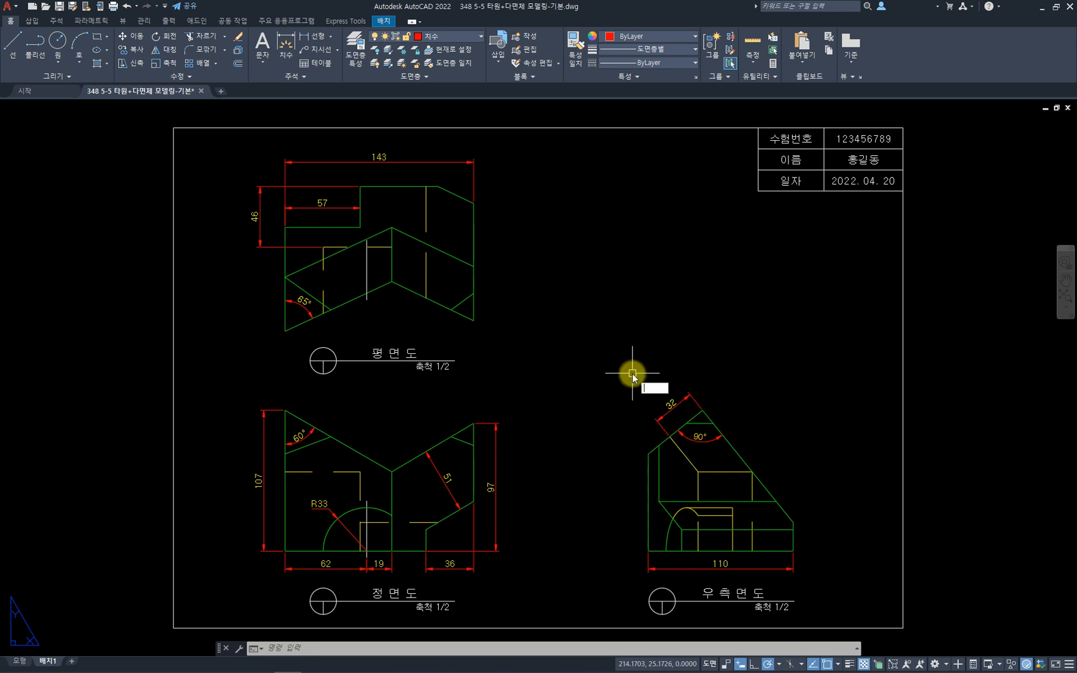
type("lts")
key("Return")
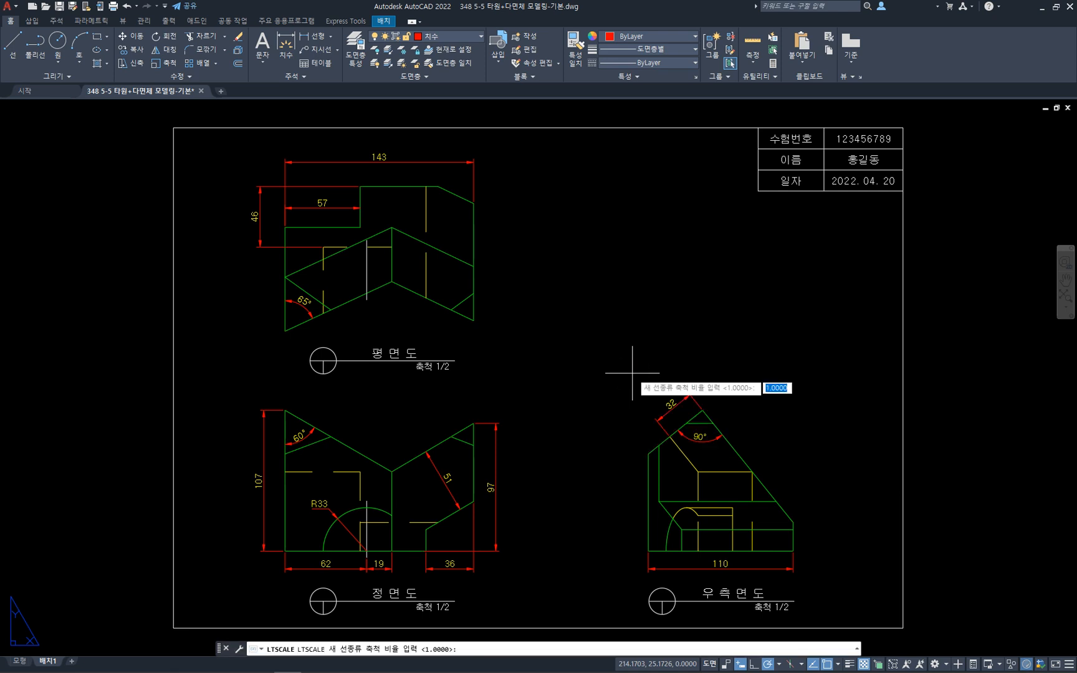
type("0.25")
key("Return")
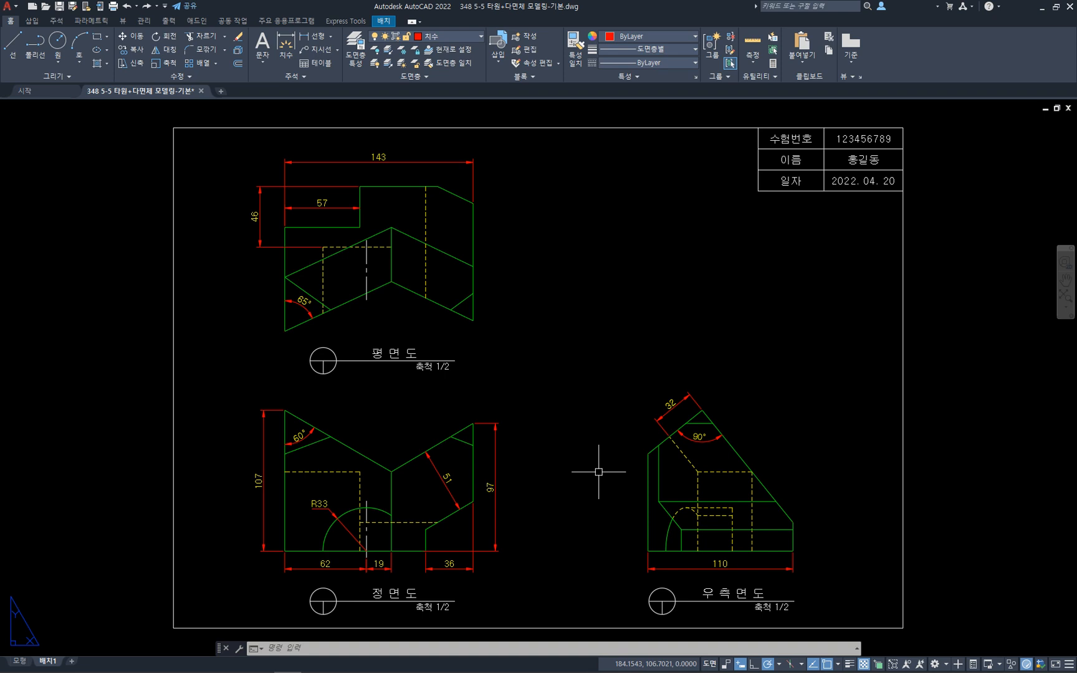
- Open the page setup of 배치1 for modification and choose DWG To PDF.pc3 as the plotter
type("pagesetup")
key("Return")
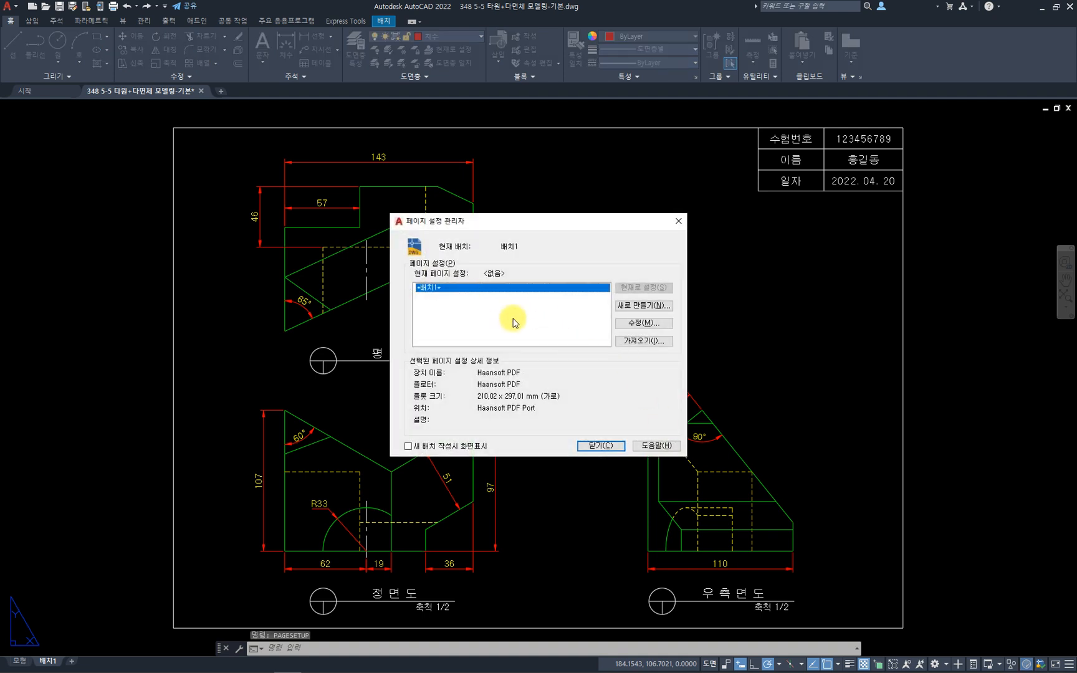
left_click(653, 326)
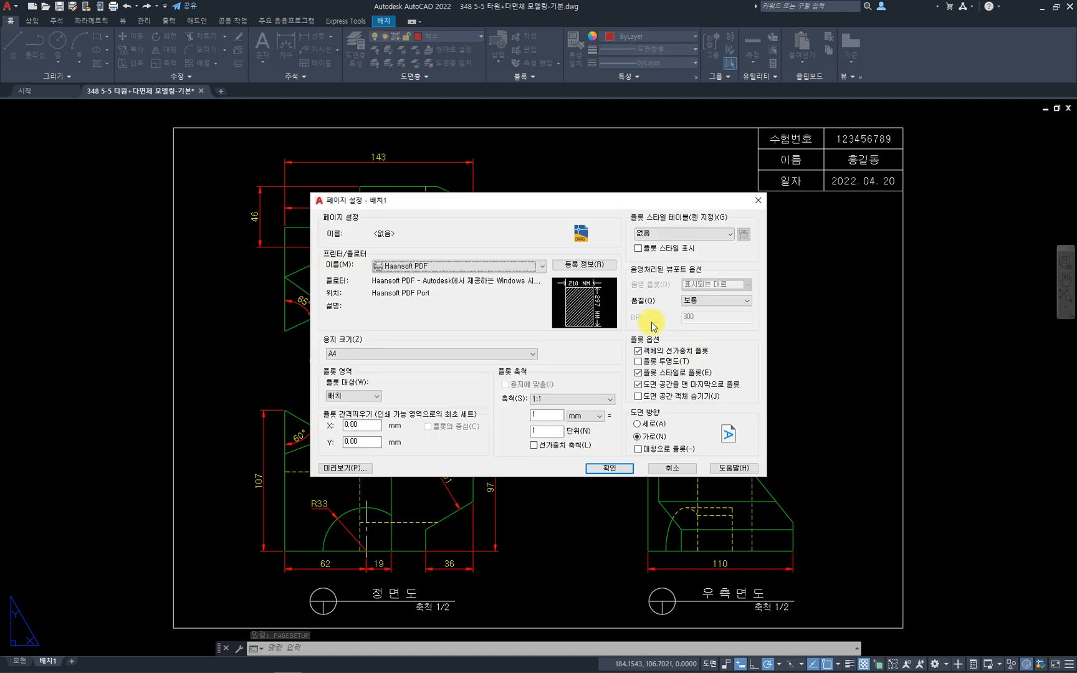
left_click(481, 268)
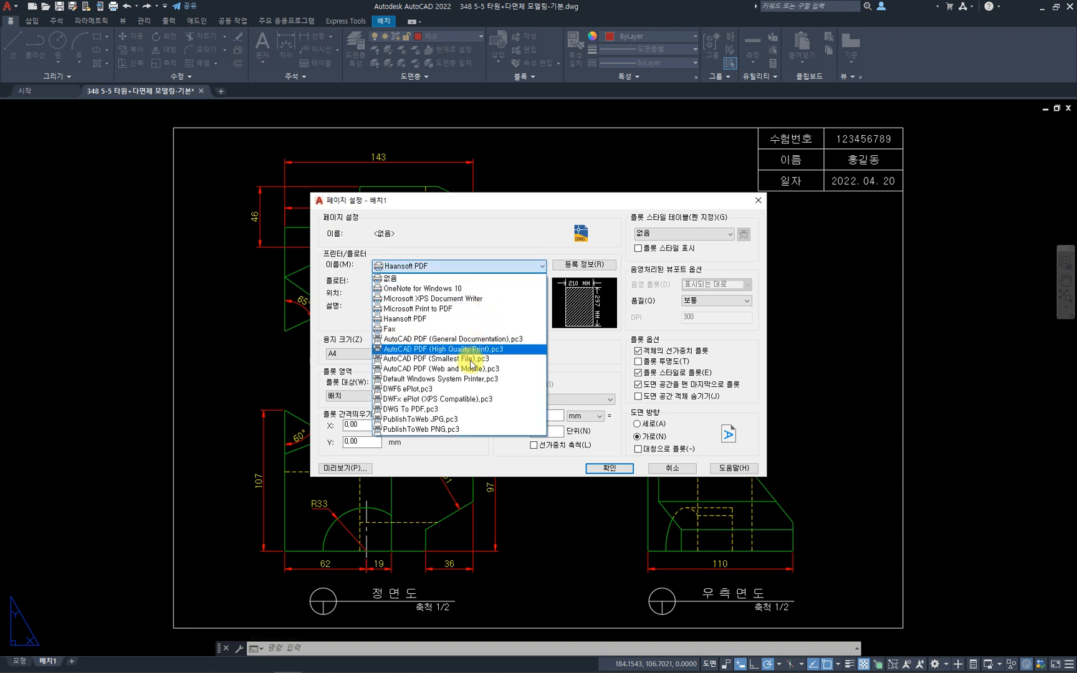
left_click(446, 410)
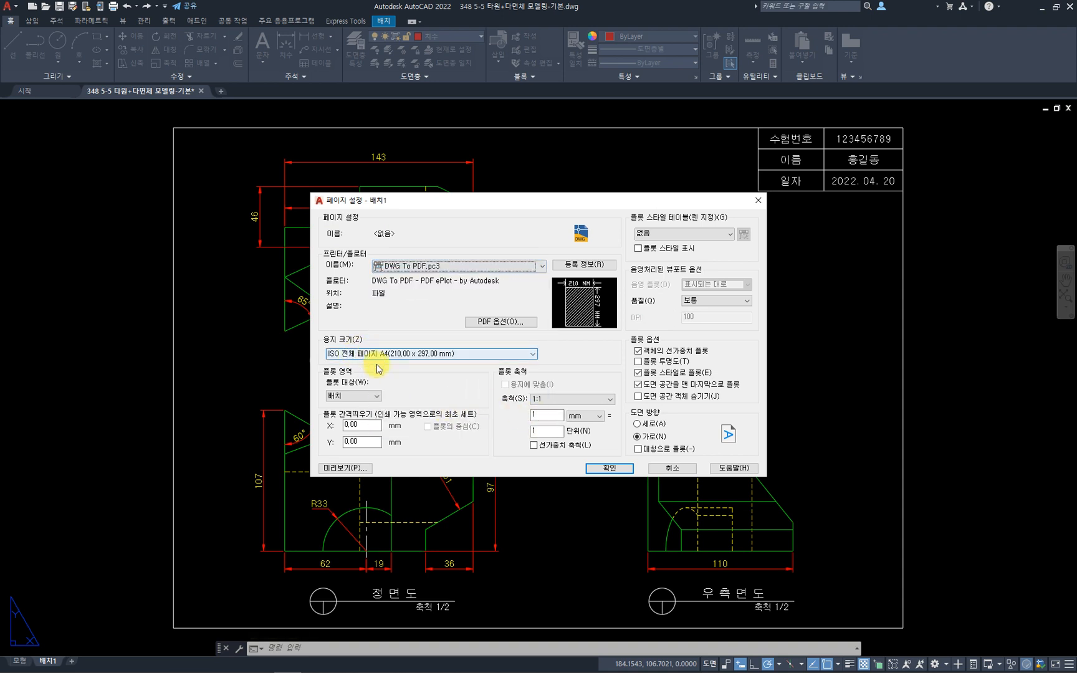
- Set the paper size to ISO 전체 페이지 A4(297.00 x 210.00 mm) and the plot area to 범위, centred on the sheet at 1:1 scale
left_click(443, 359)
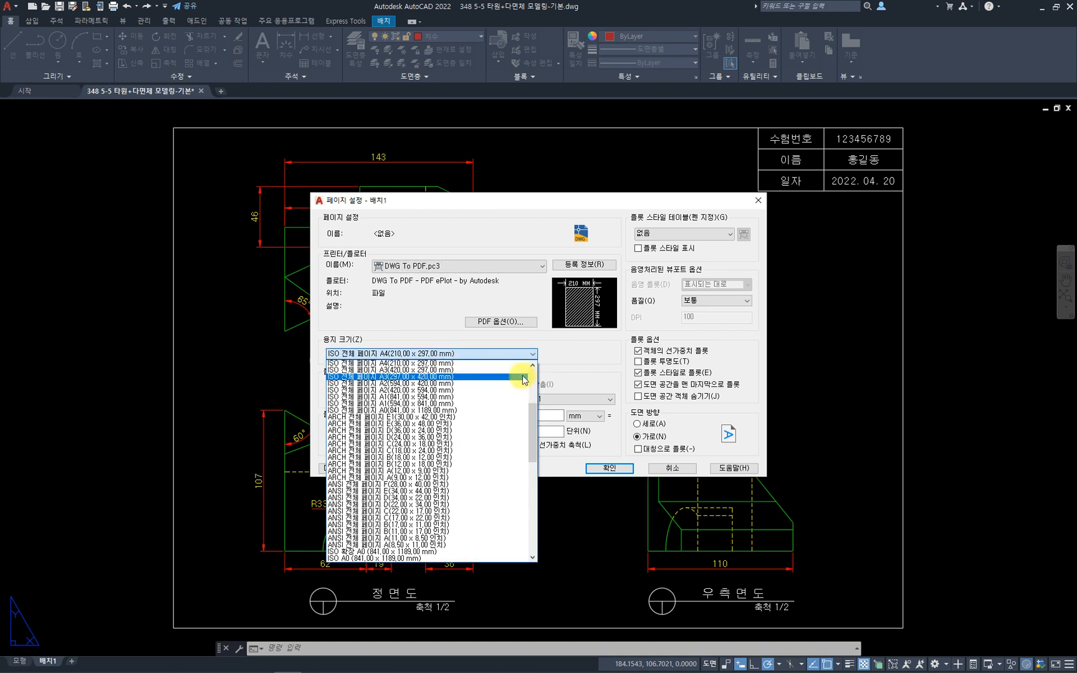
left_click(459, 363)
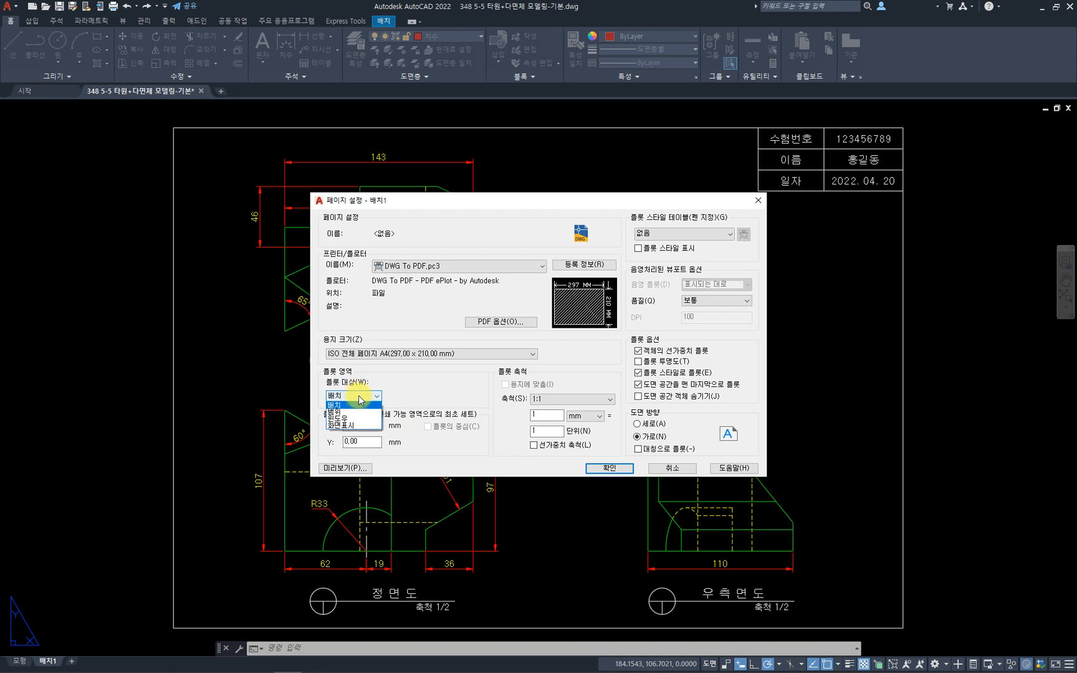
left_click(342, 412)
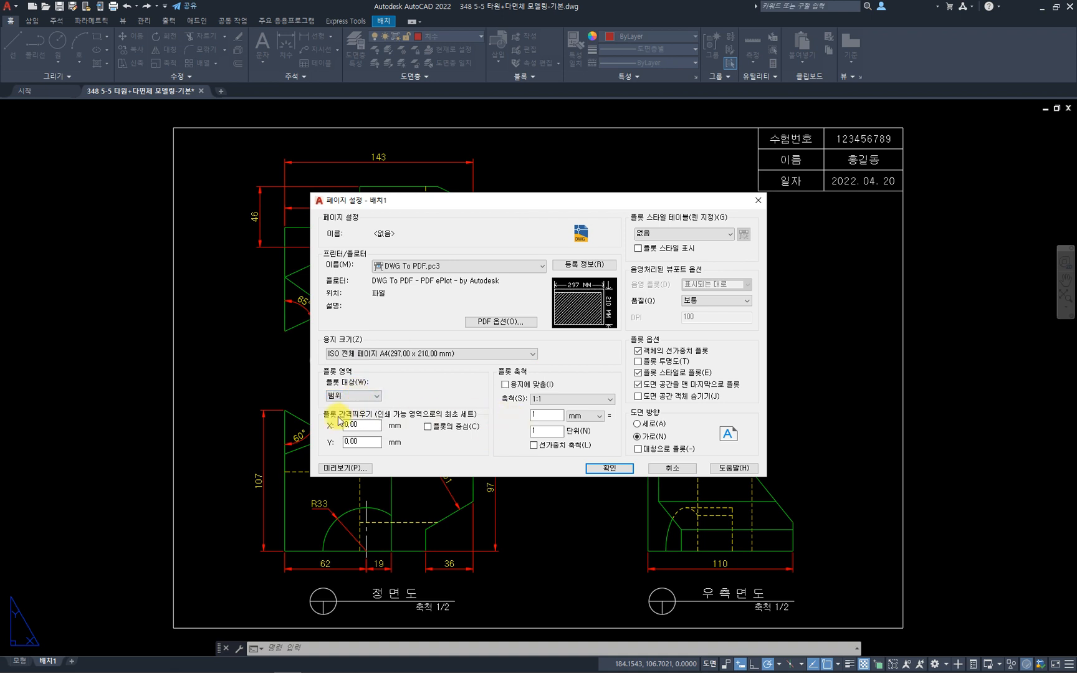
left_click(429, 427)
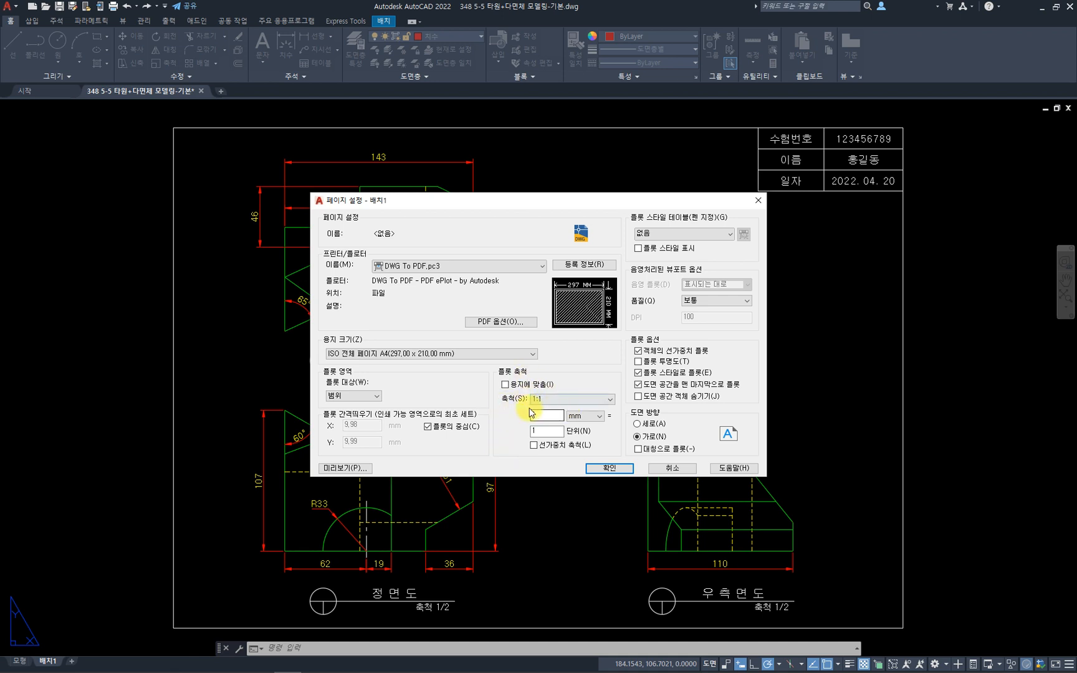
left_click(589, 402)
left_click(588, 402)
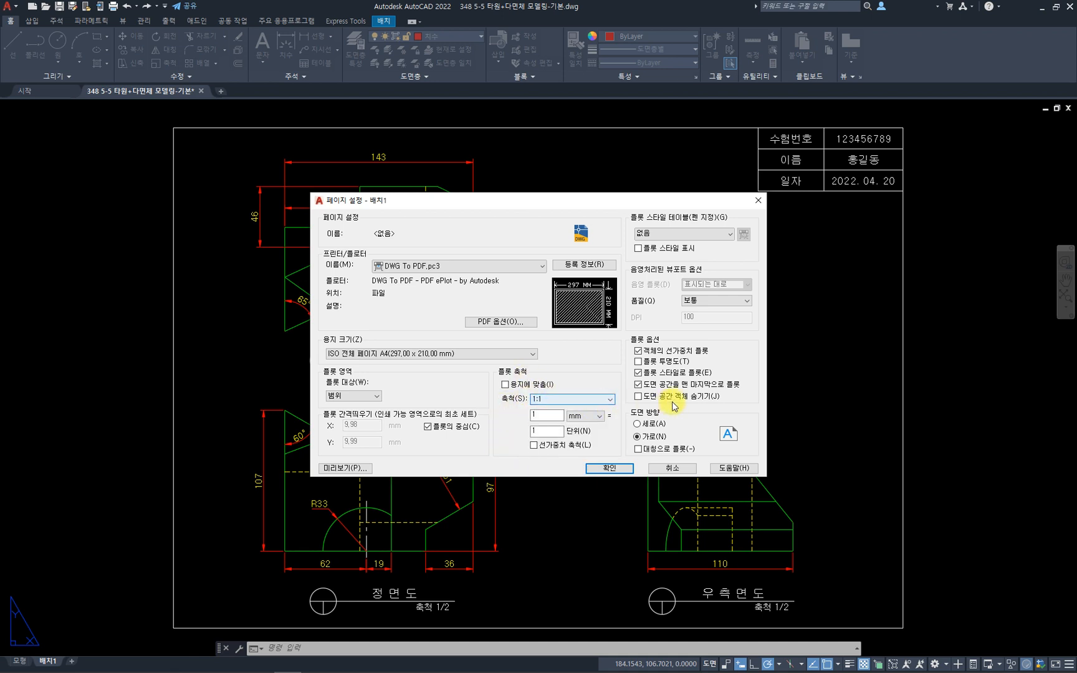
- Assign the monochrome.ctb plot style table, accept the page setup of 배치1, and save the drawing
left_click(717, 234)
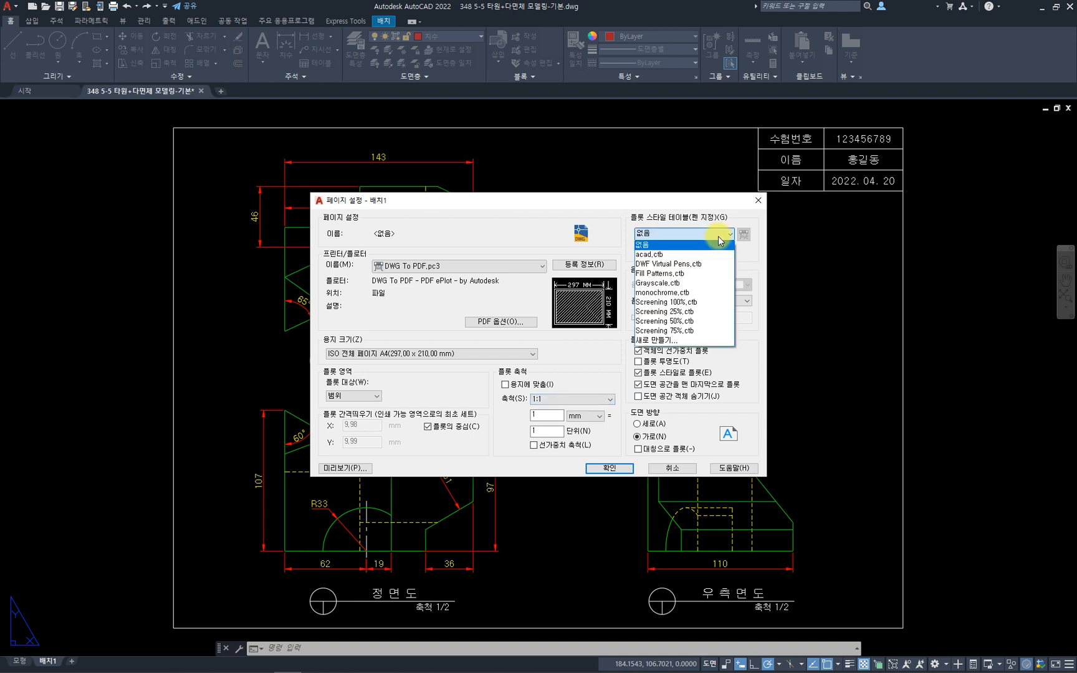
left_click(686, 296)
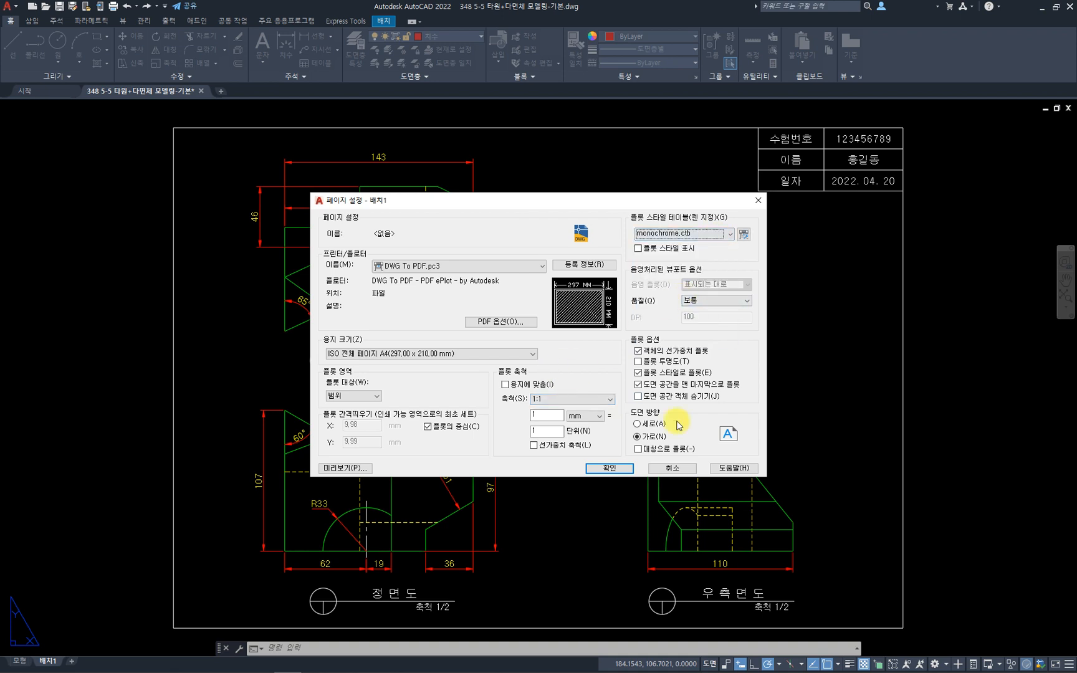
left_click(607, 468)
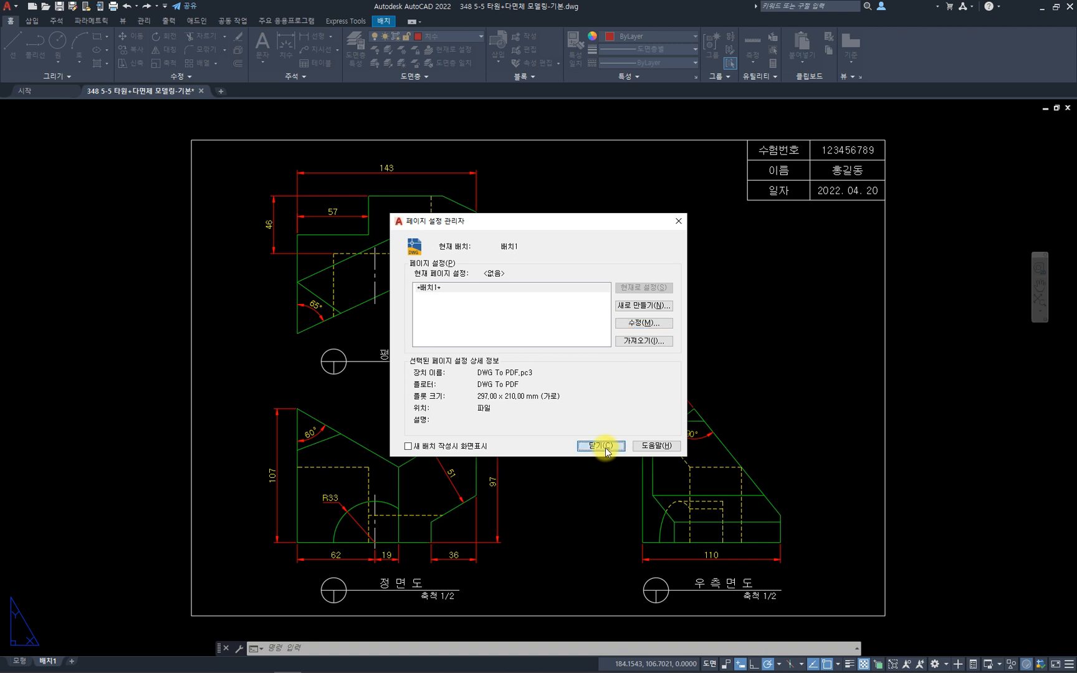
left_click(601, 446)
key("ctrl+s")
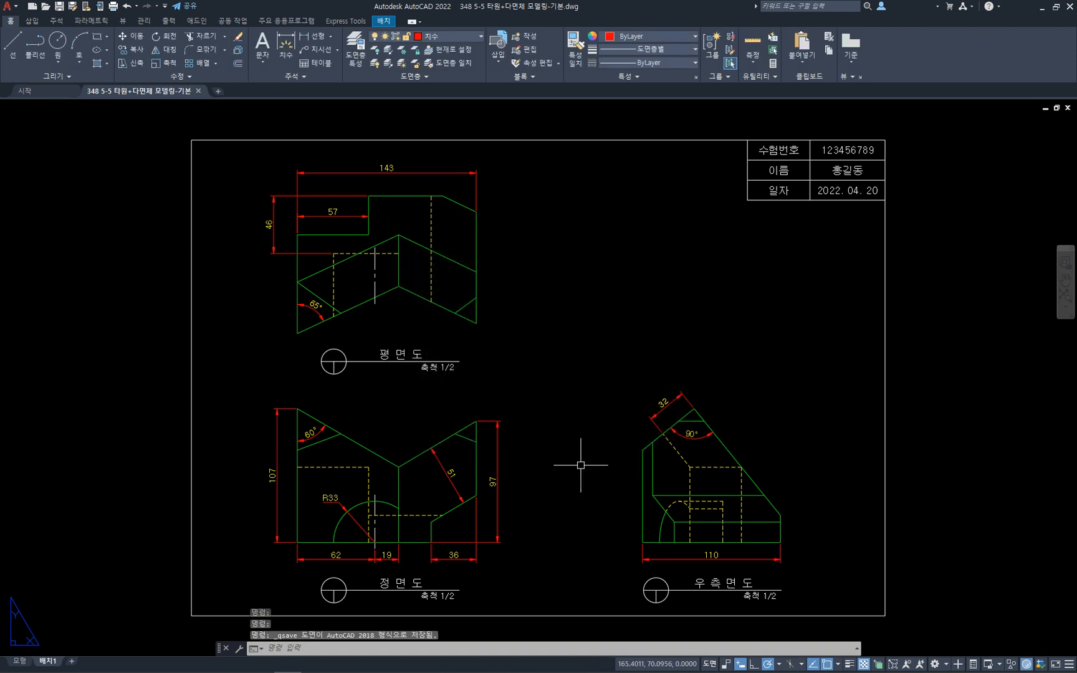